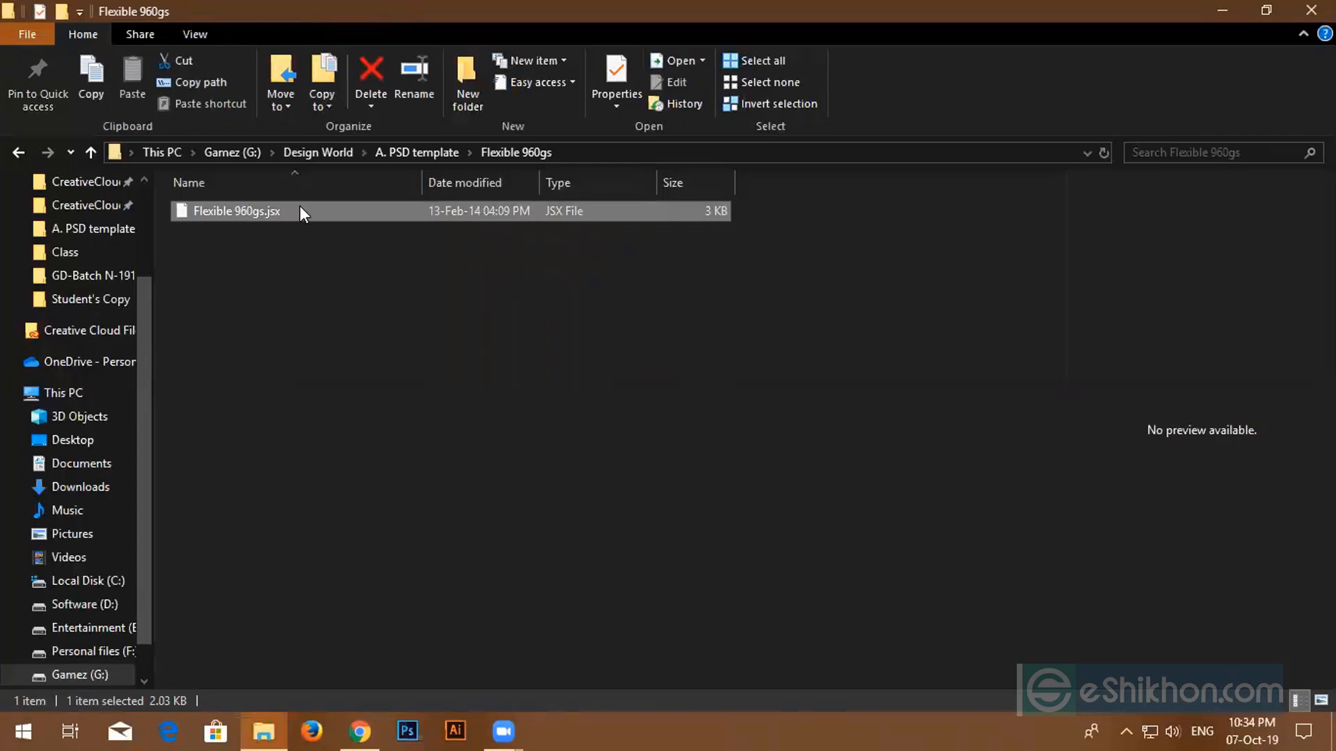
- Copy Flexible 960gs.jsx to the clipboard and go to the Local Disk (C:) drive
right_click(302, 211)
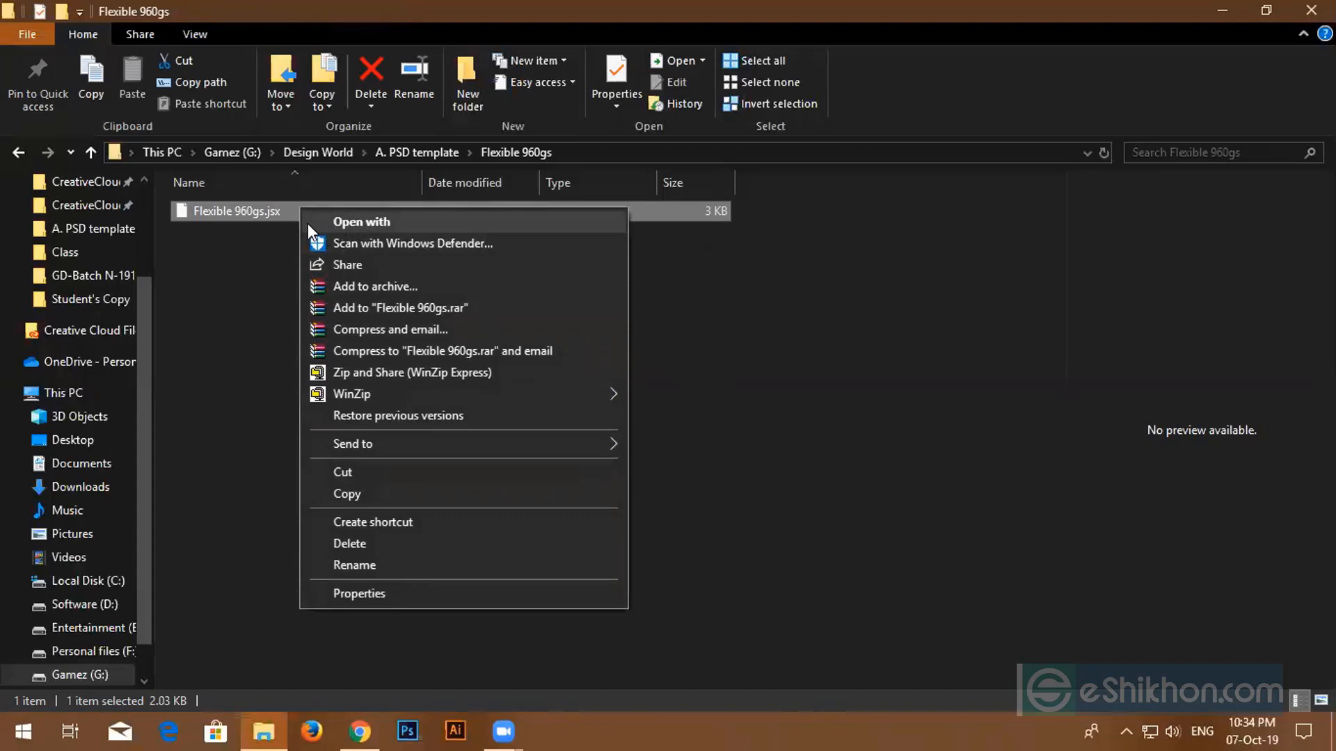
left_click(289, 213)
left_click(288, 208)
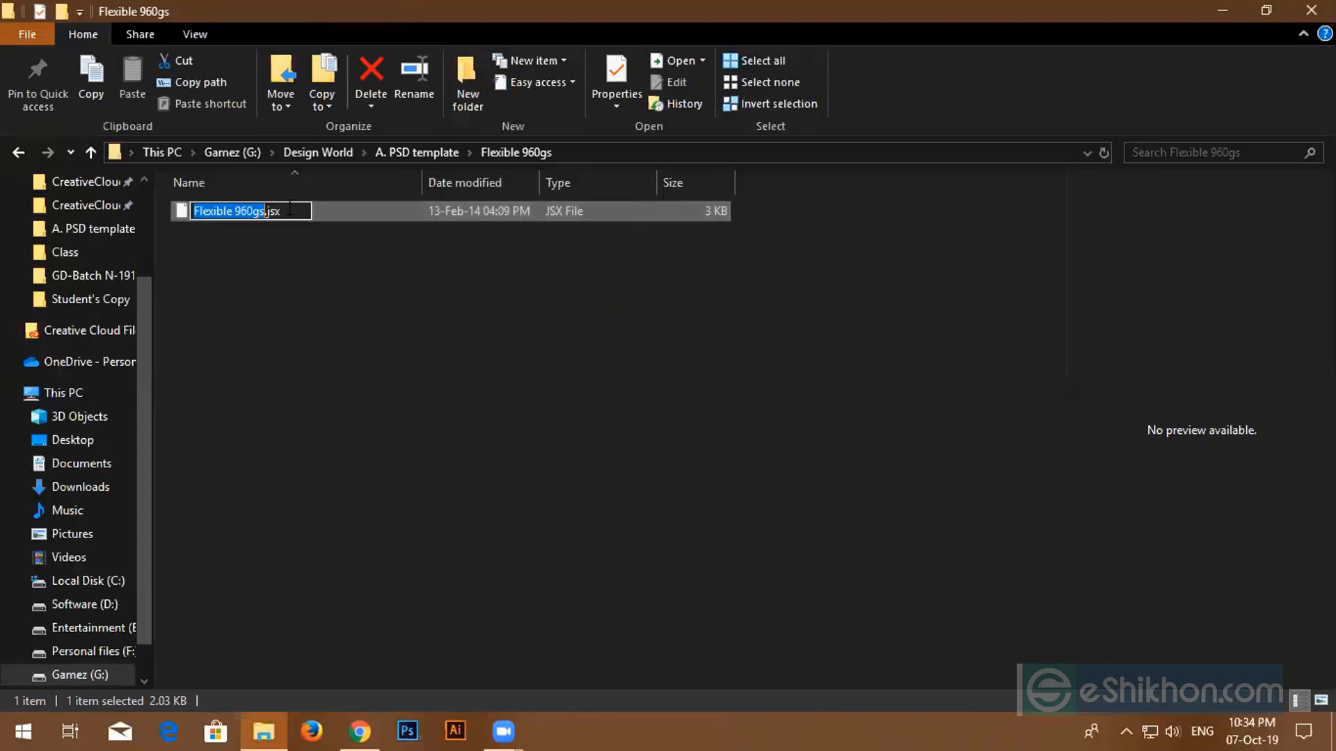
left_click(373, 216)
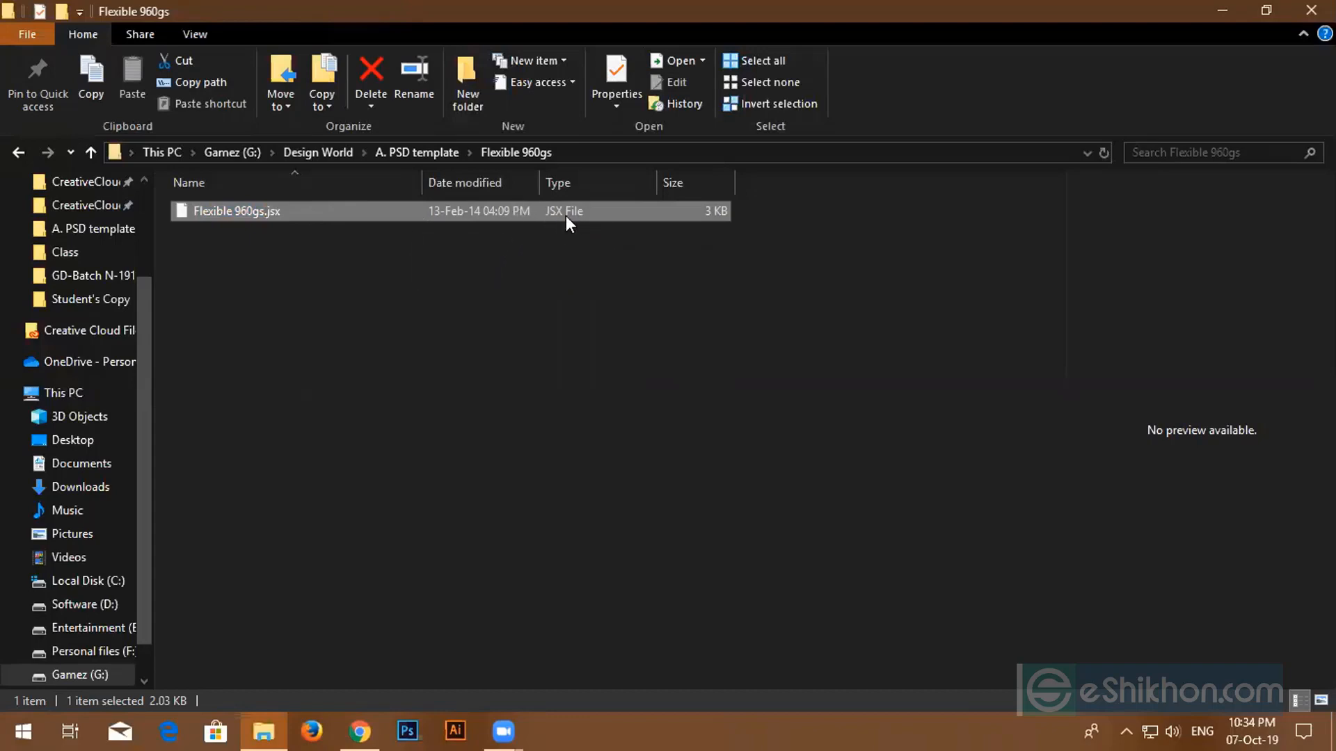
right_click(377, 210)
left_click(411, 497)
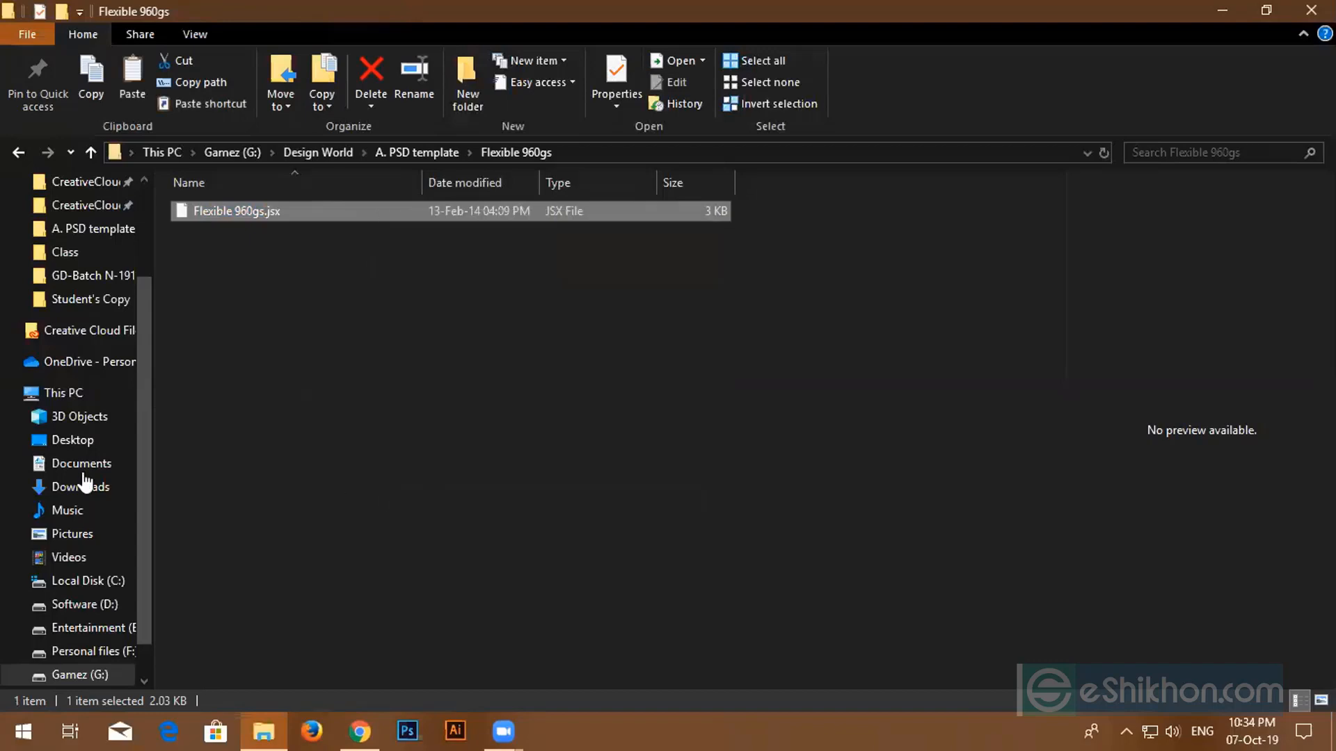
left_click(78, 581)
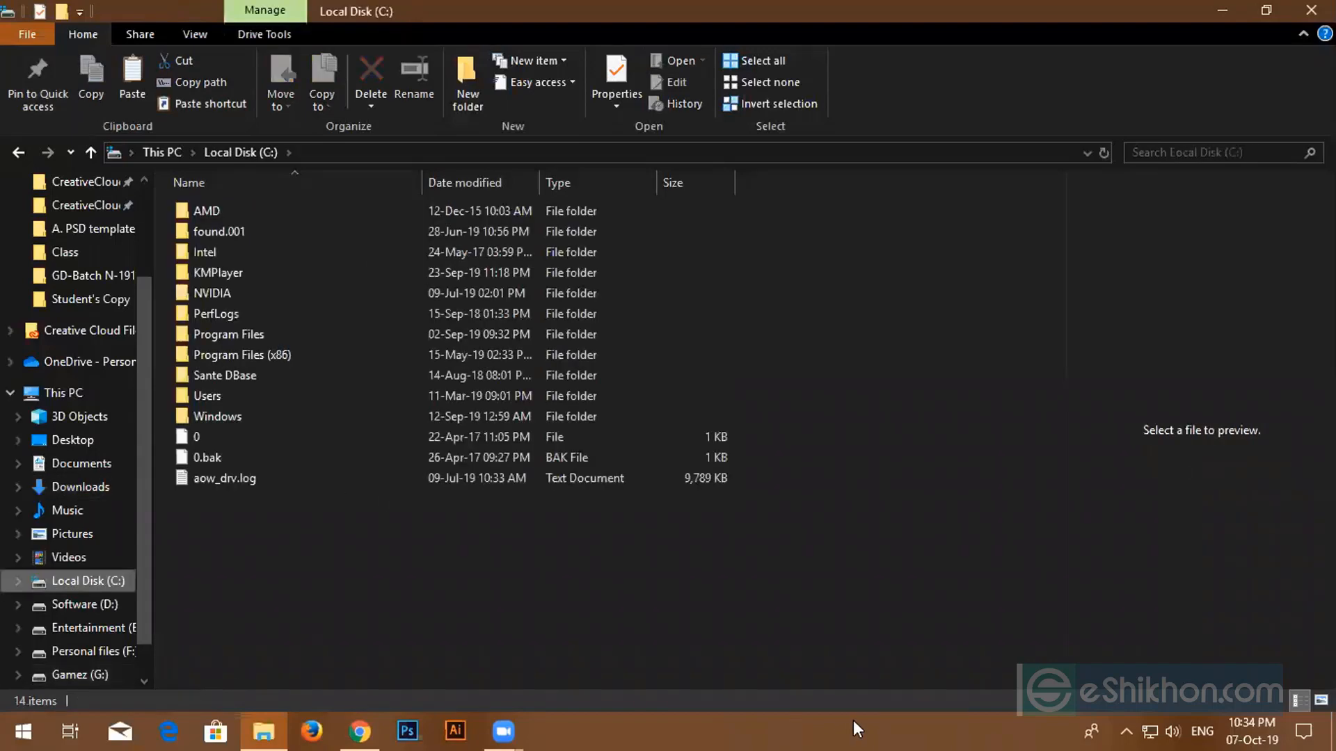
left_click(949, 717)
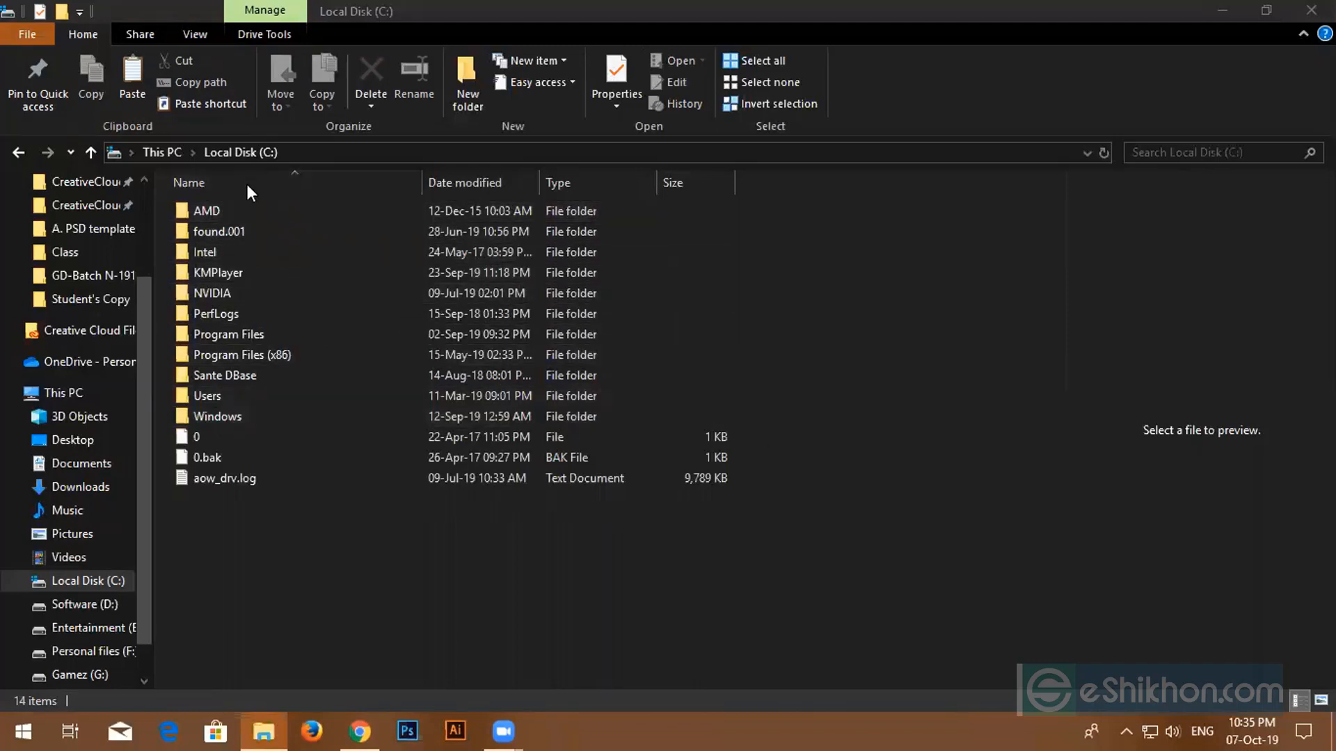
- Open Program Files > Adobe > Adobe Photoshop CC 2015 > Presets
double_click(262, 340)
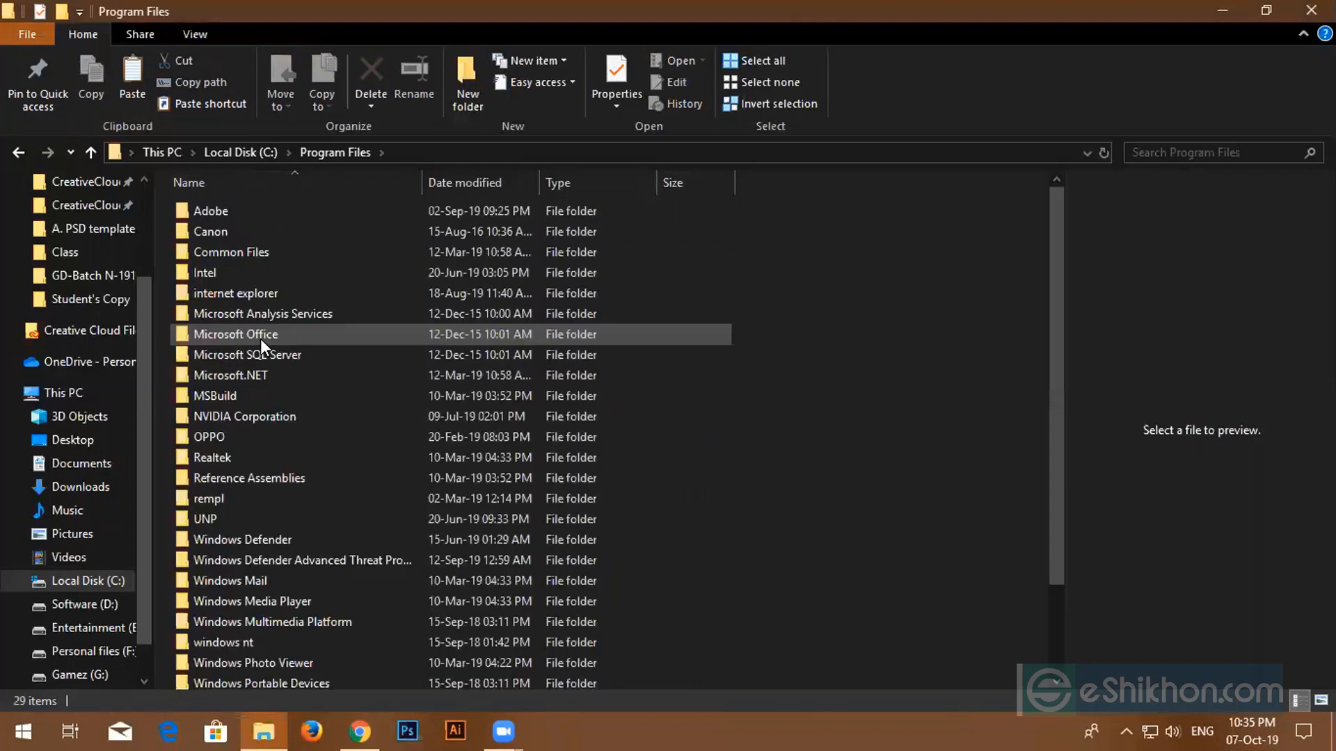
double_click(264, 210)
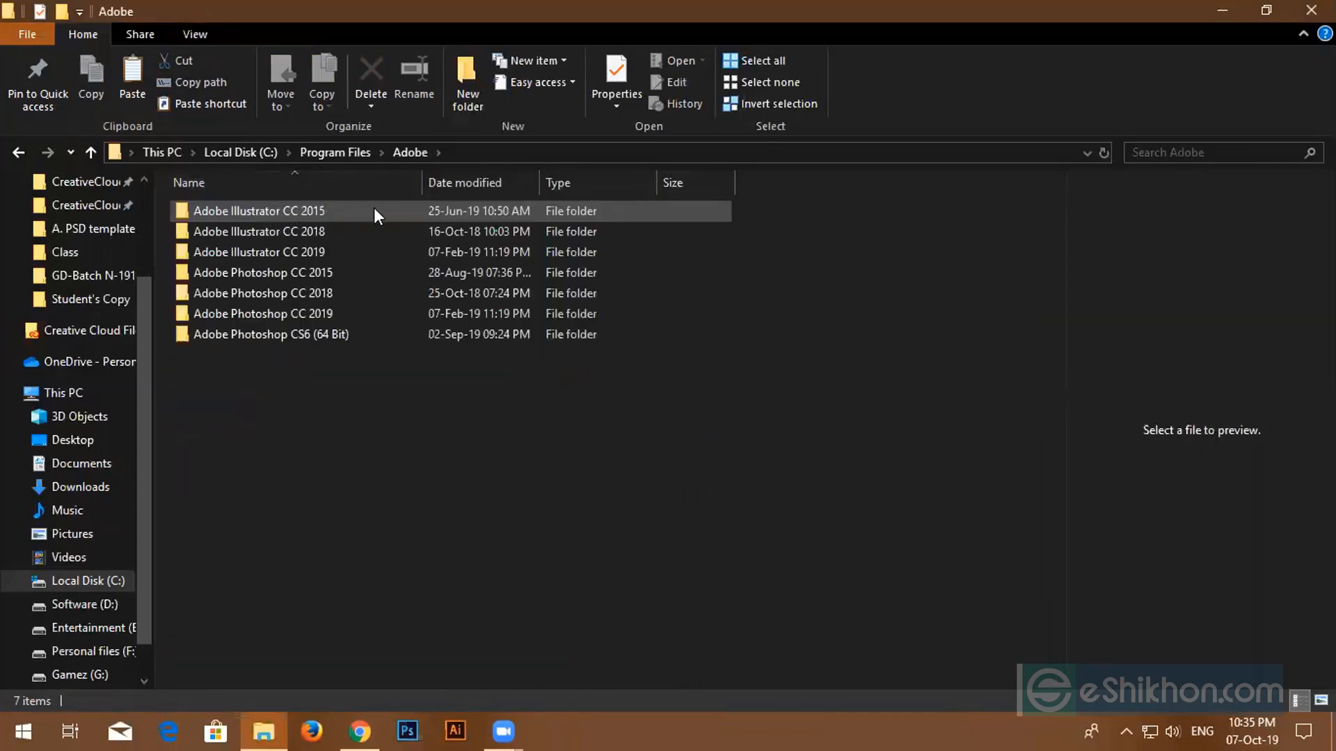
double_click(357, 271)
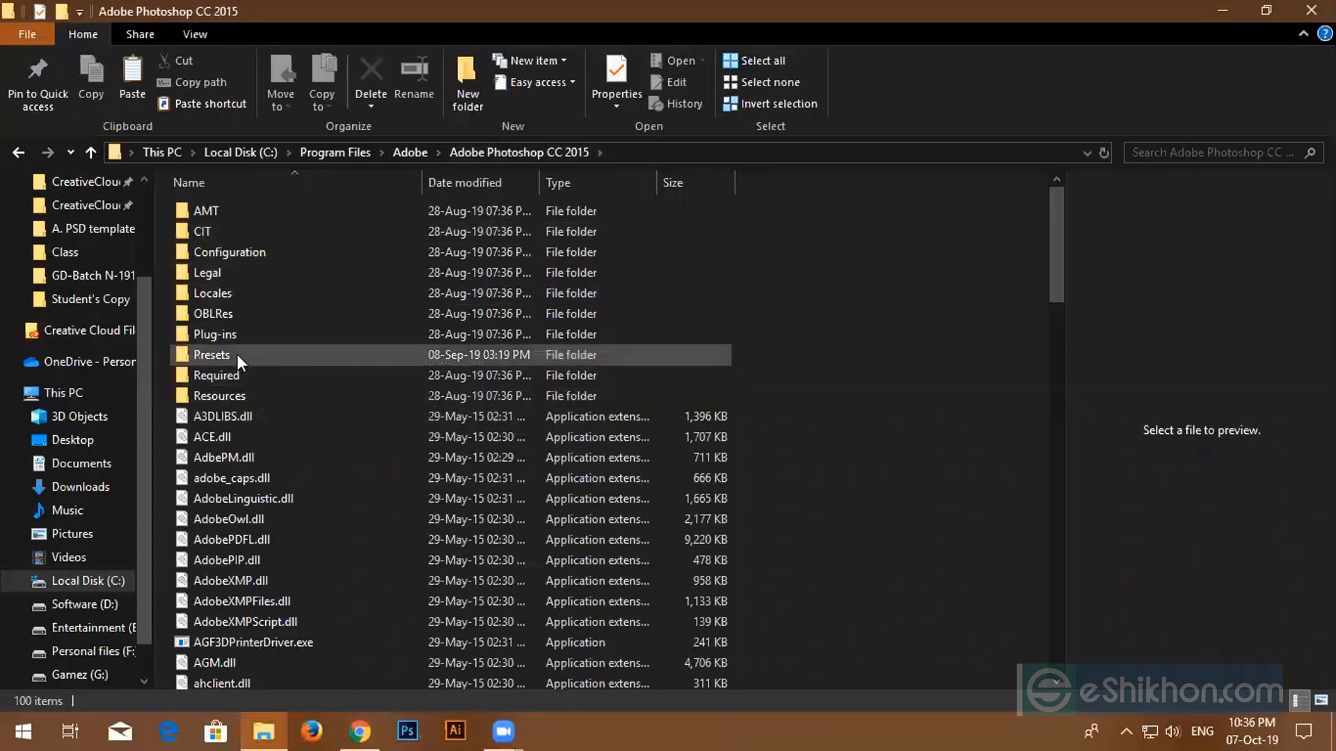
double_click(236, 352)
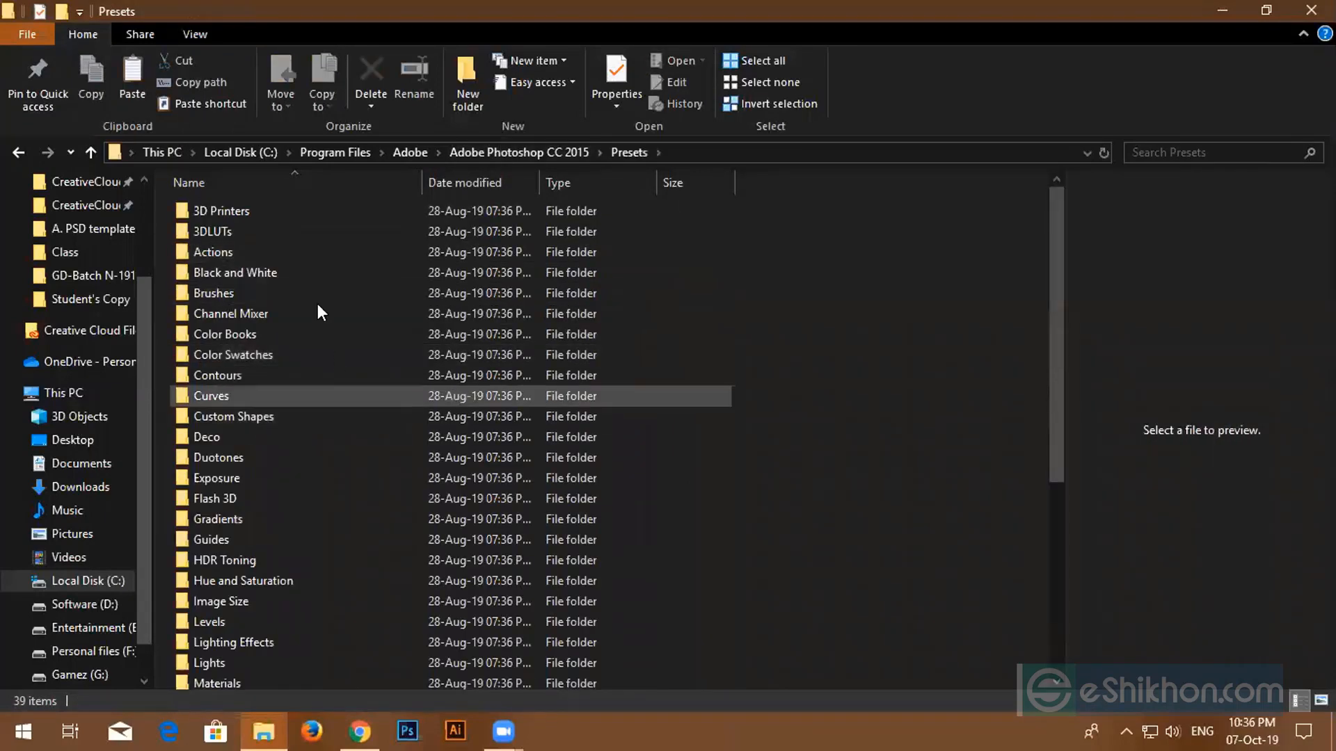
- Paste the copied Flexible 960gs.jsx into Presets, then go back to Program Files
right_click(777, 331)
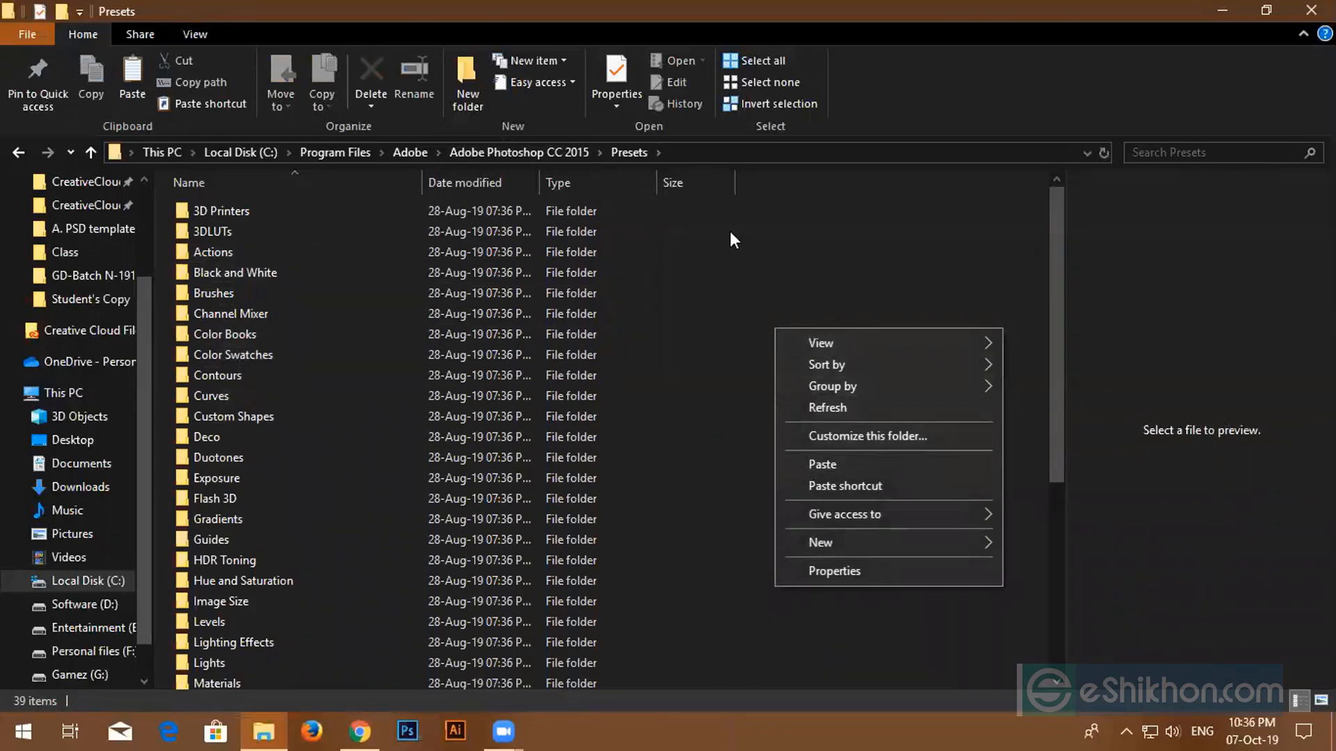
left_click(725, 330)
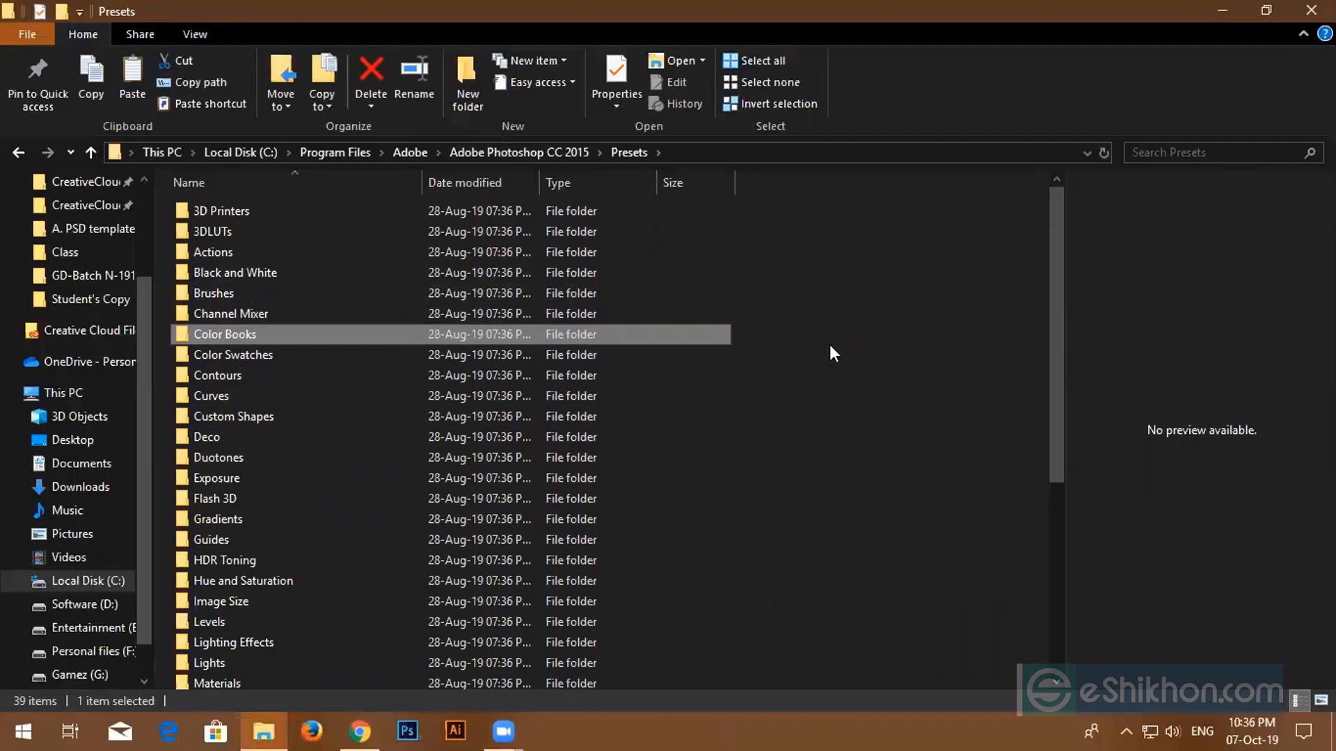
left_click(497, 151)
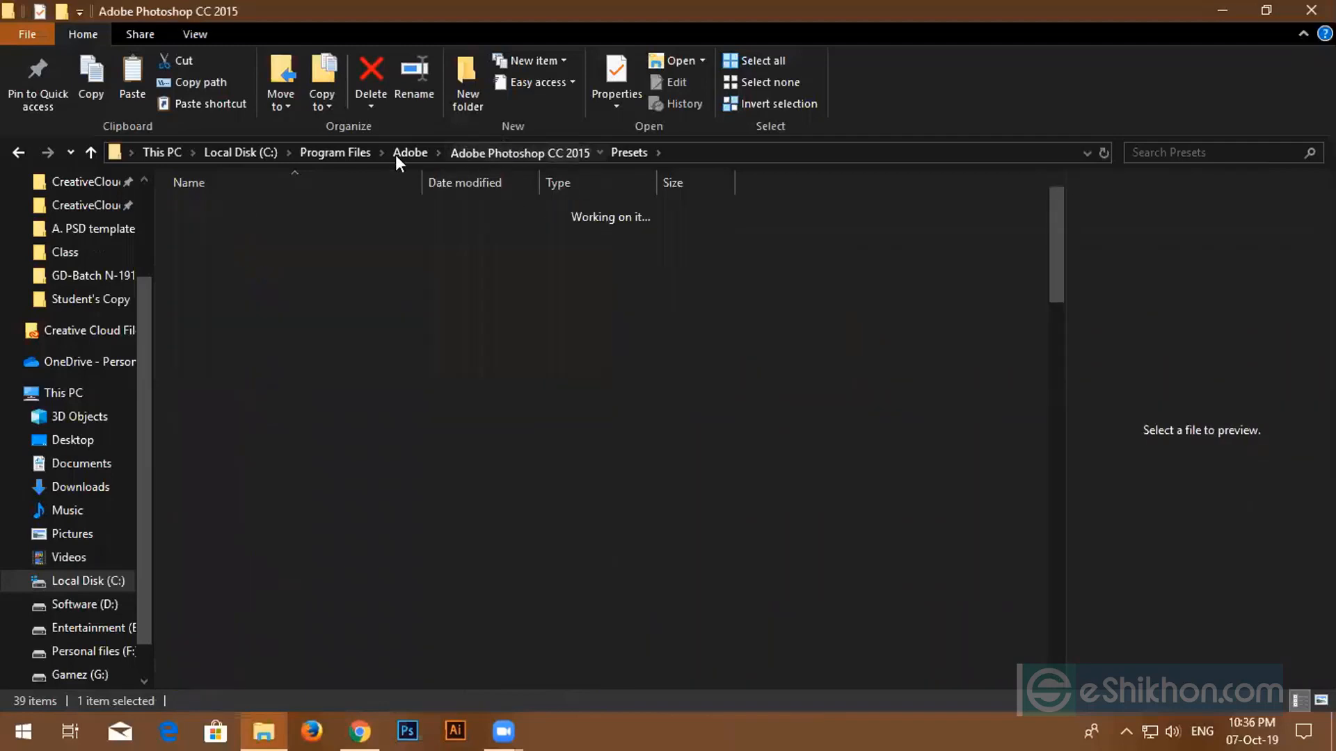
left_click(337, 156)
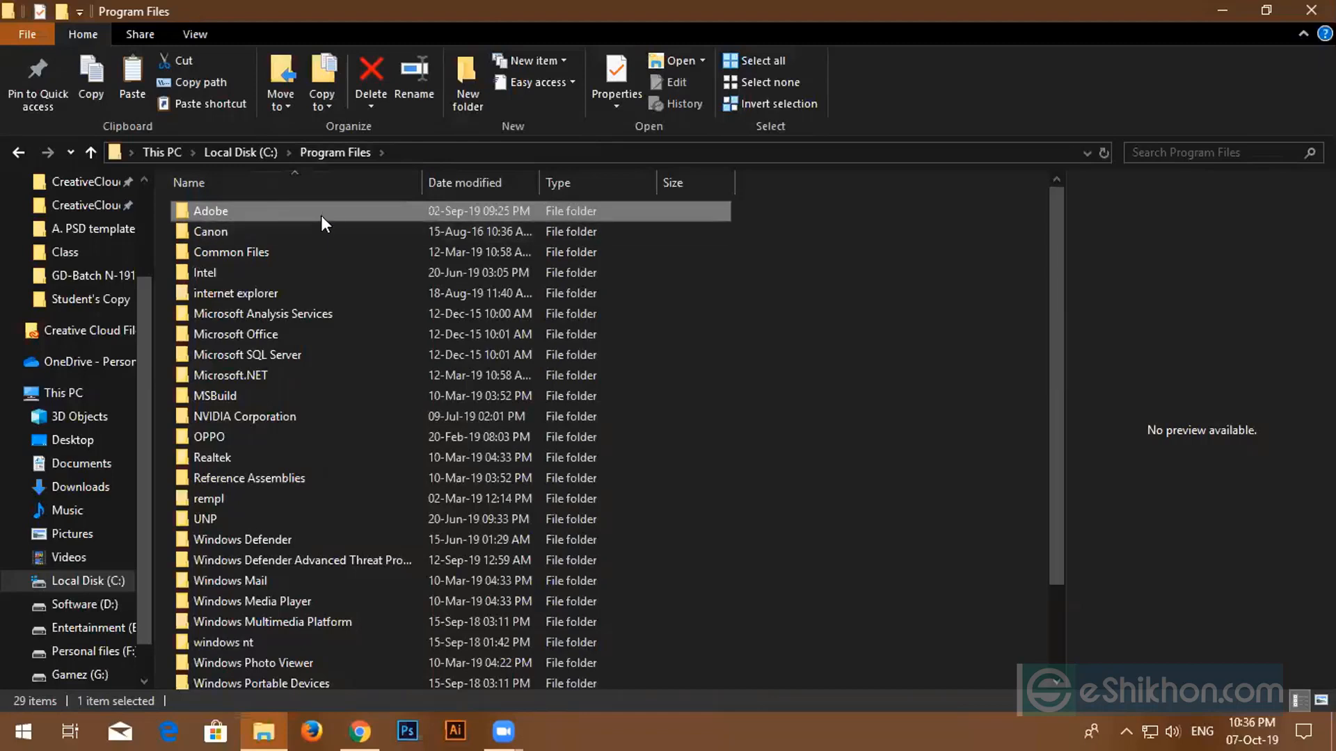
- From Local Disk (C:), open Program Files (x86) > Adobe, then return to Program Files (x86)
left_click(235, 148)
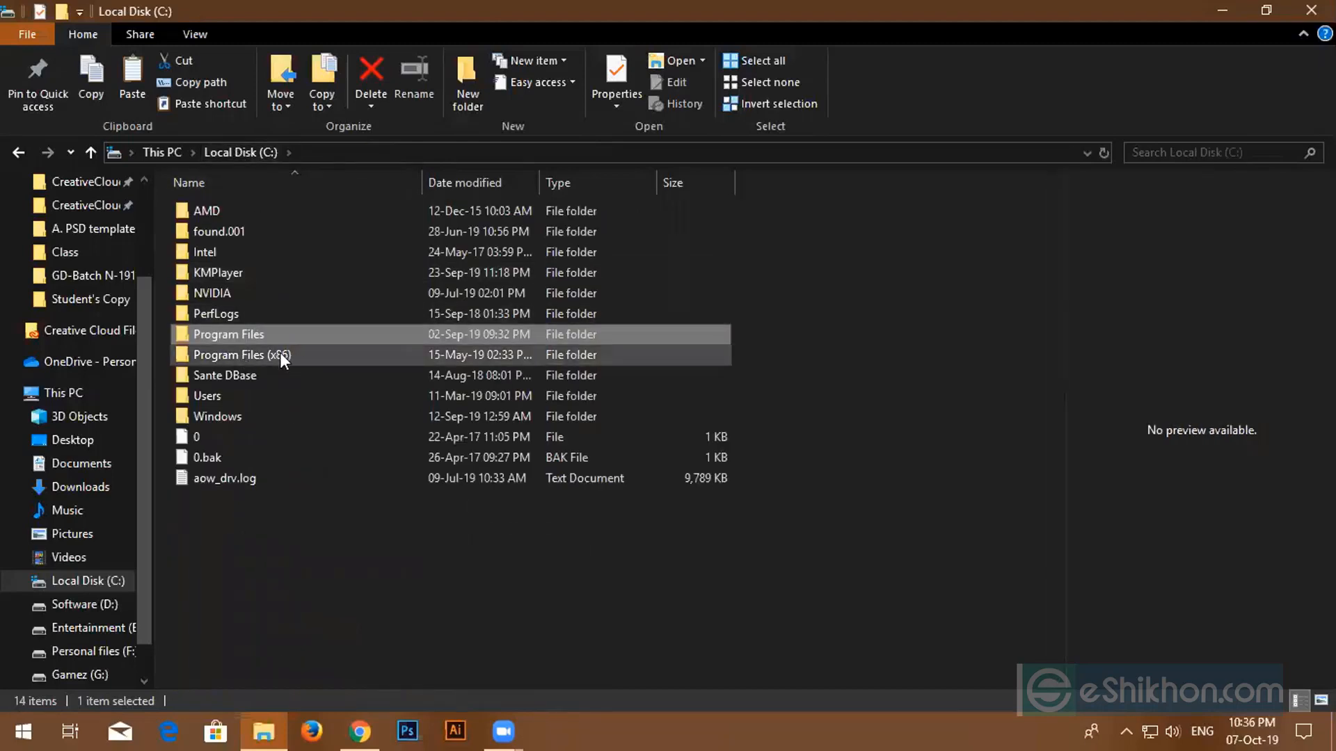
double_click(320, 353)
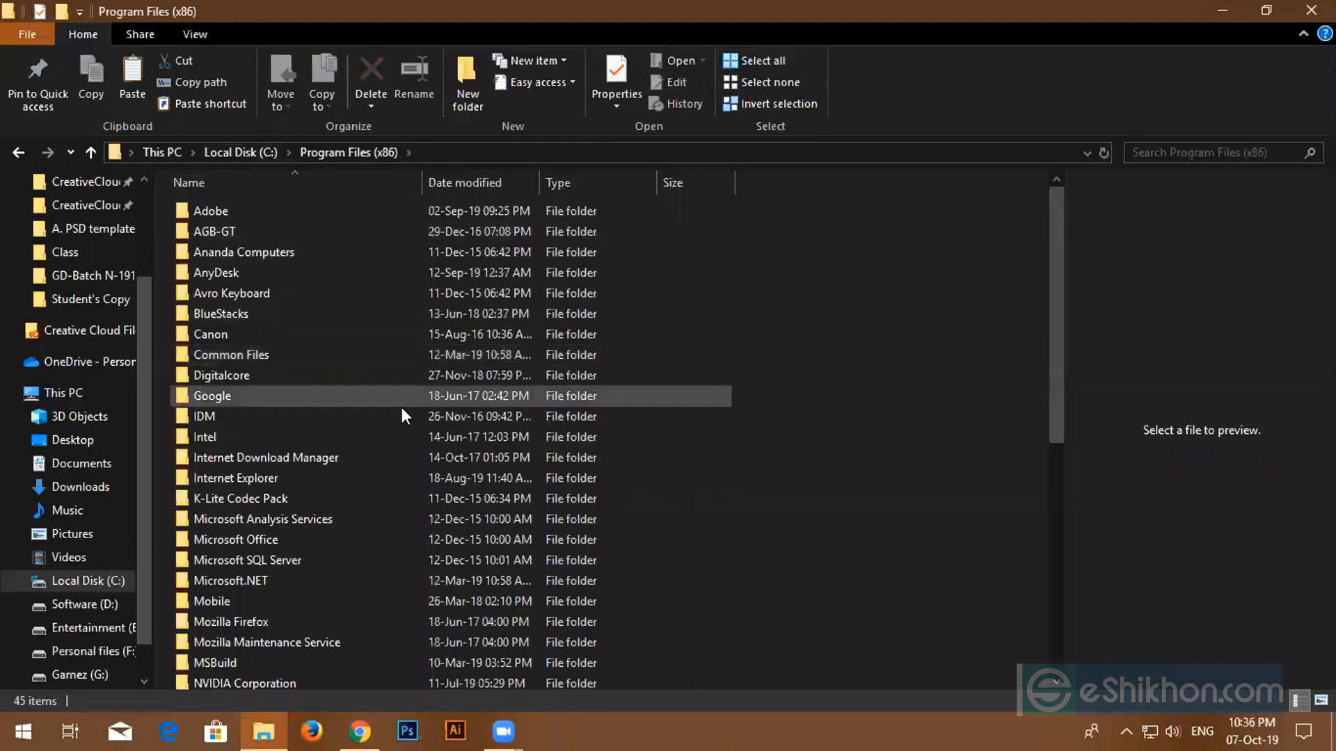
double_click(516, 217)
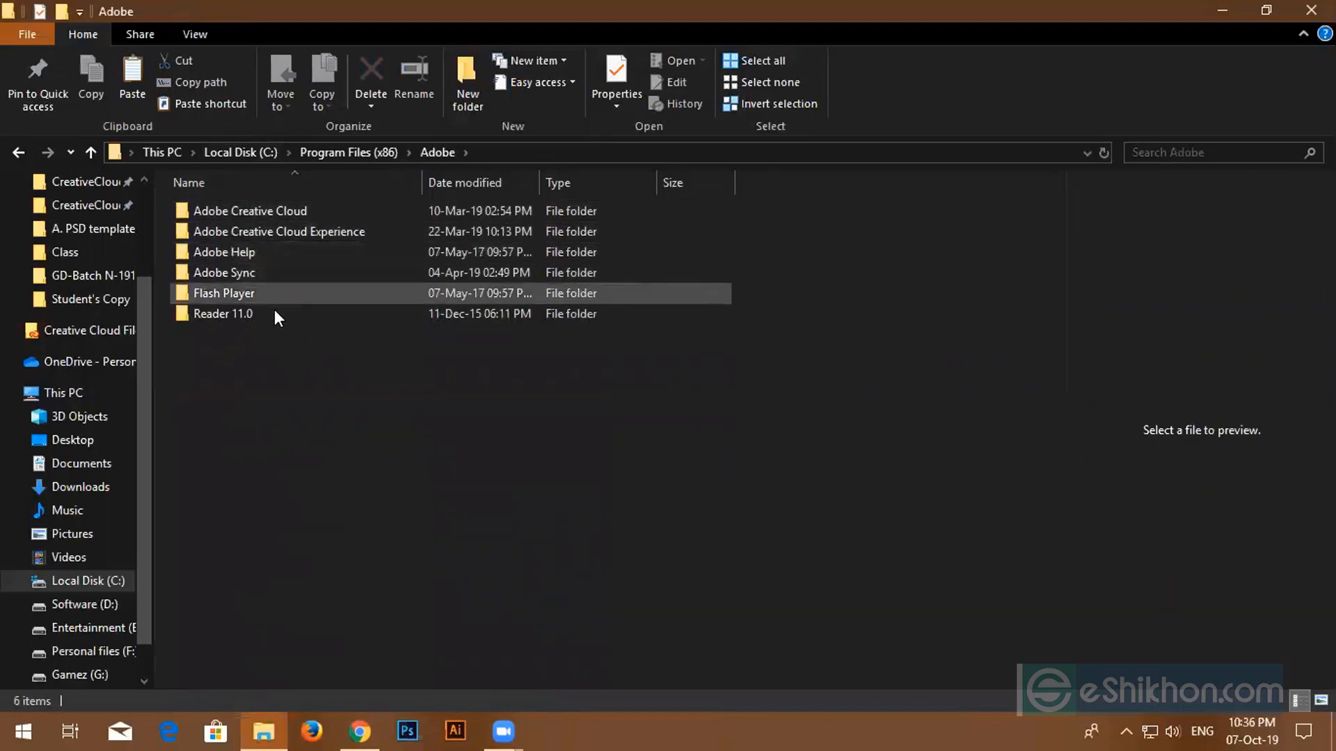
left_click(351, 153)
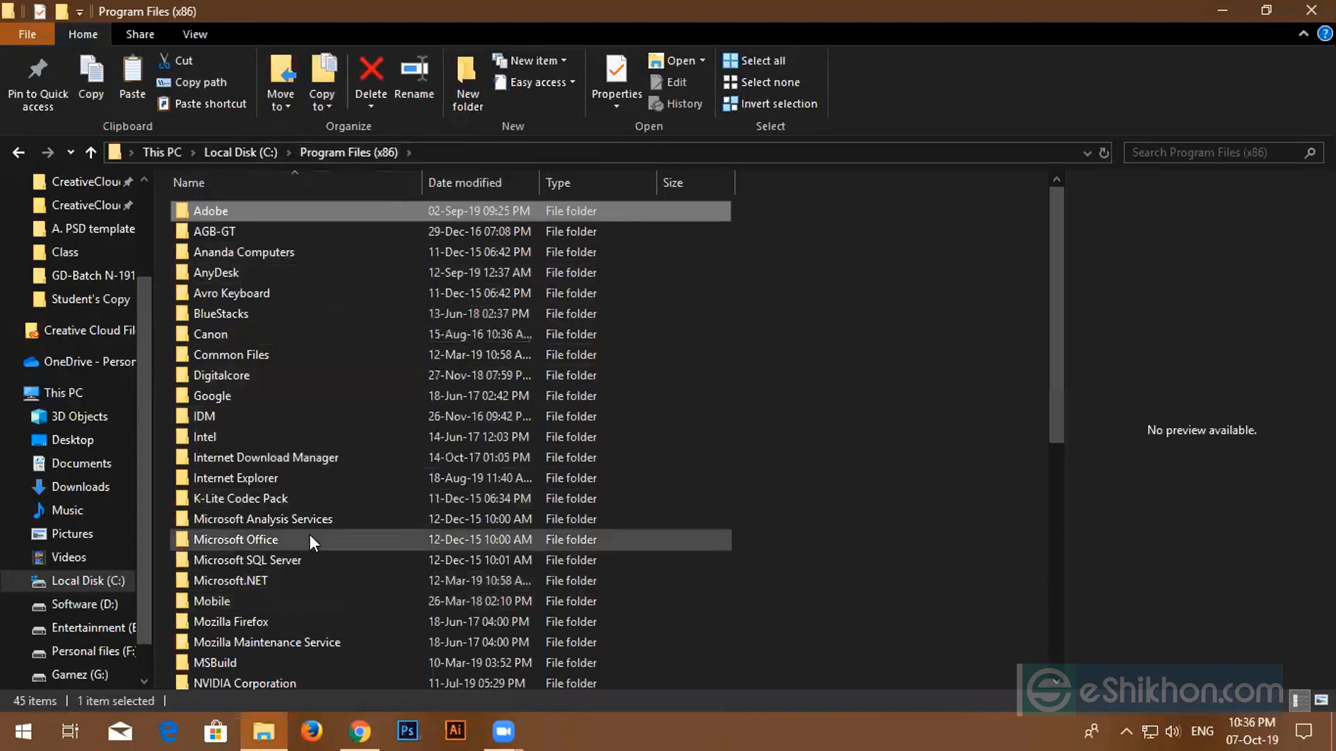
- Scroll through the Program Files (x86) folder listing
scroll(309, 534, "down", 2)
scroll(307, 529, "down", 6)
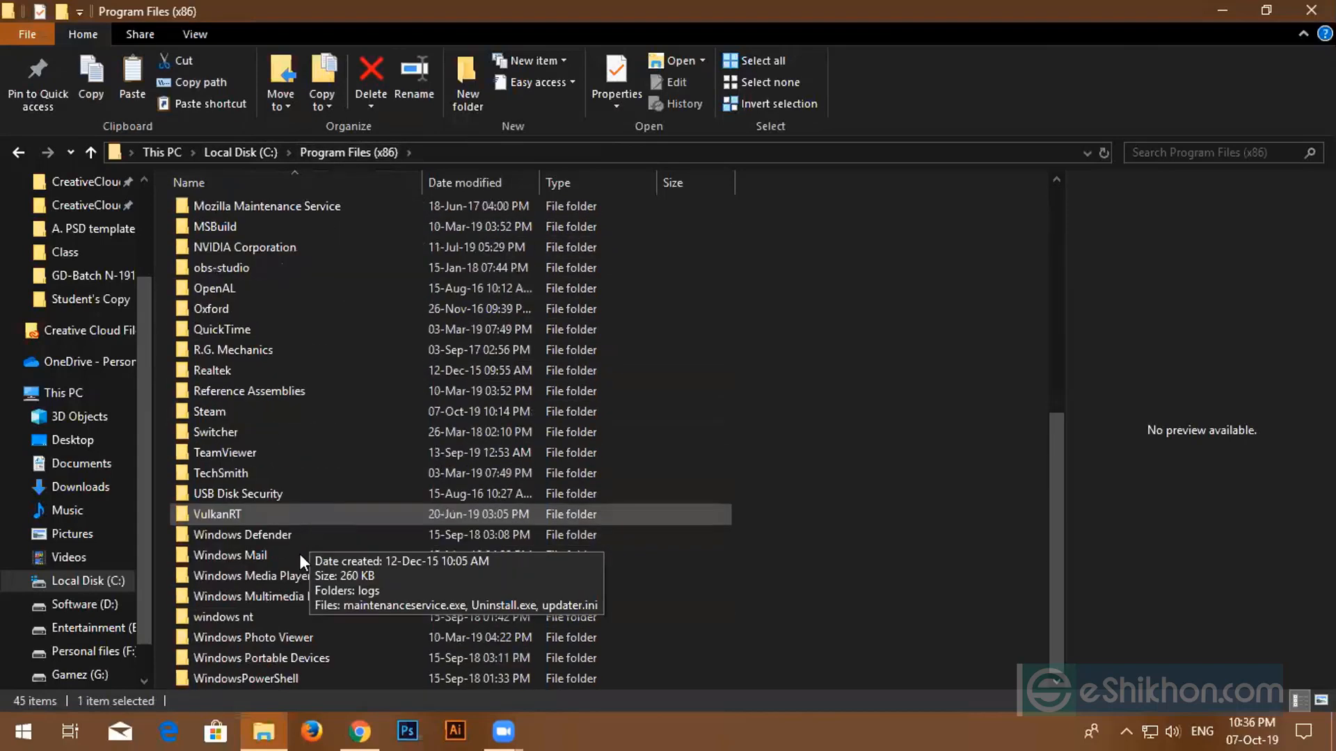
scroll(282, 579, "up", 1)
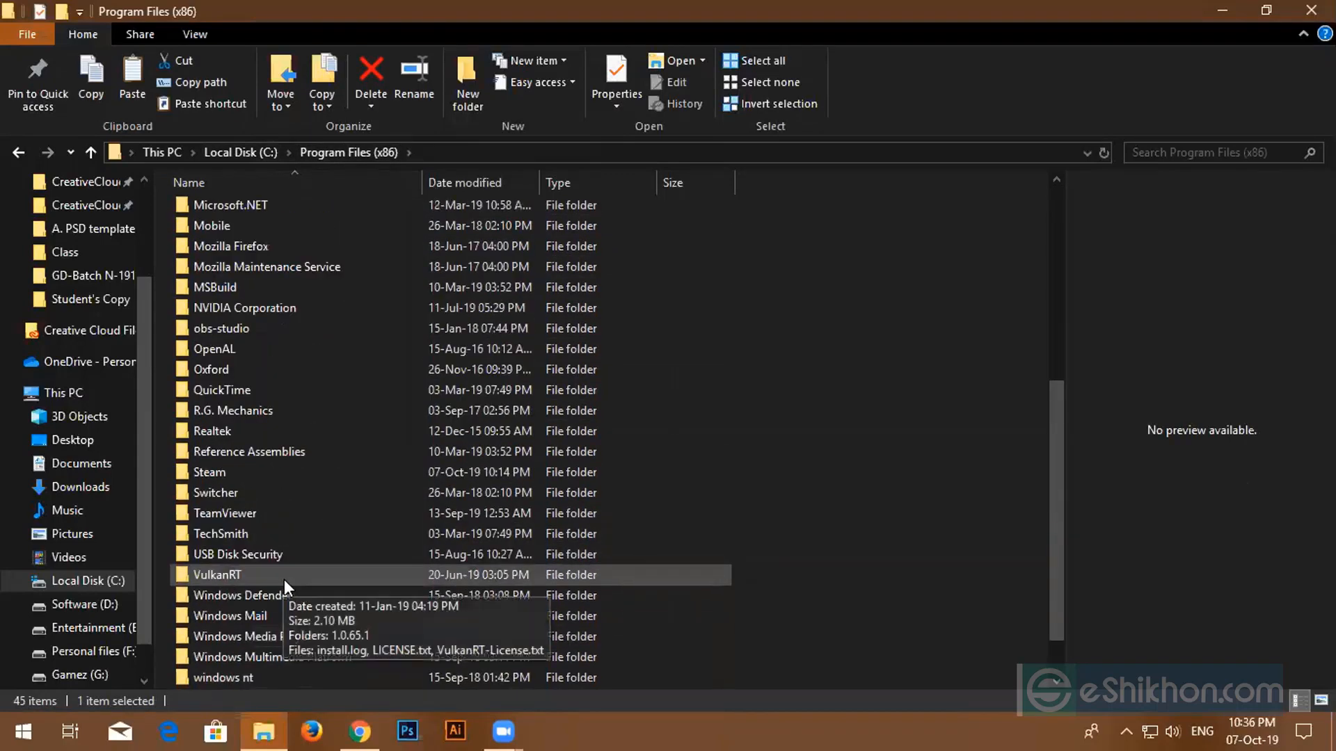
scroll(284, 579, "up", 2)
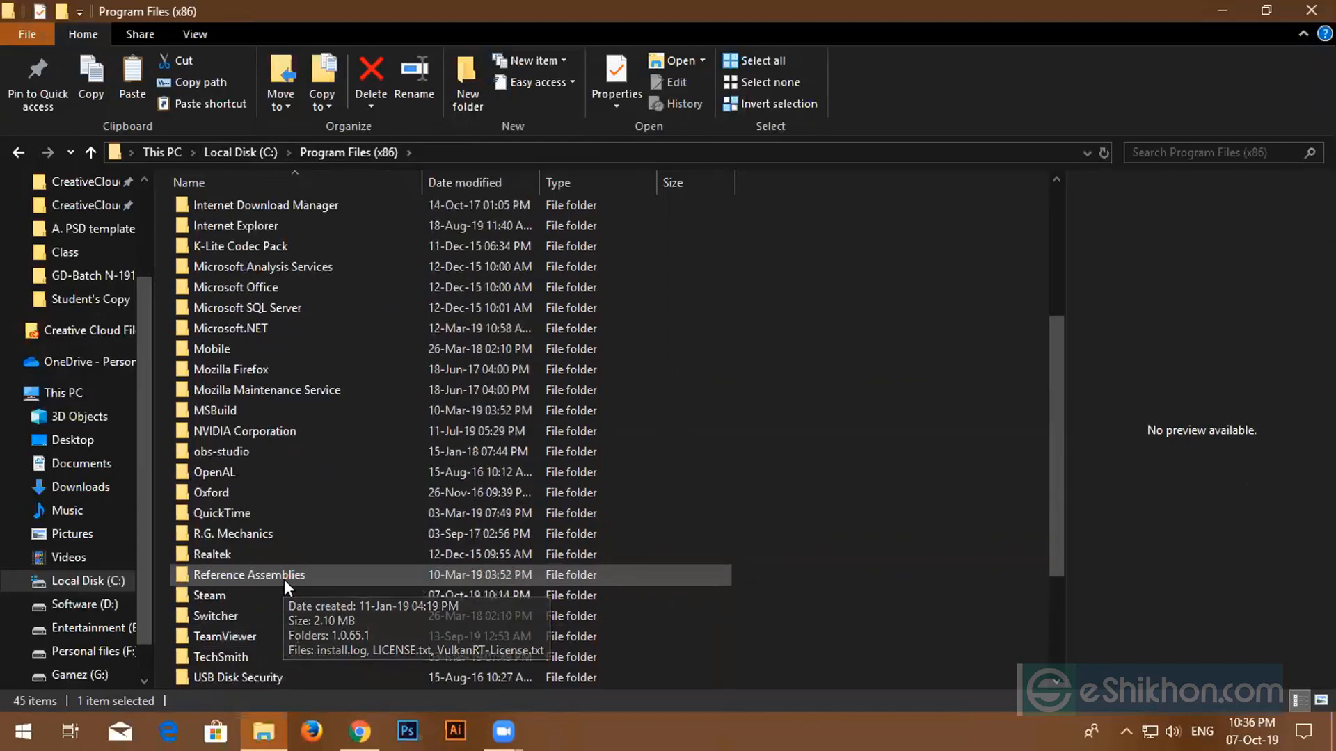
scroll(286, 578, "up", 1)
scroll(292, 581, "up", 3)
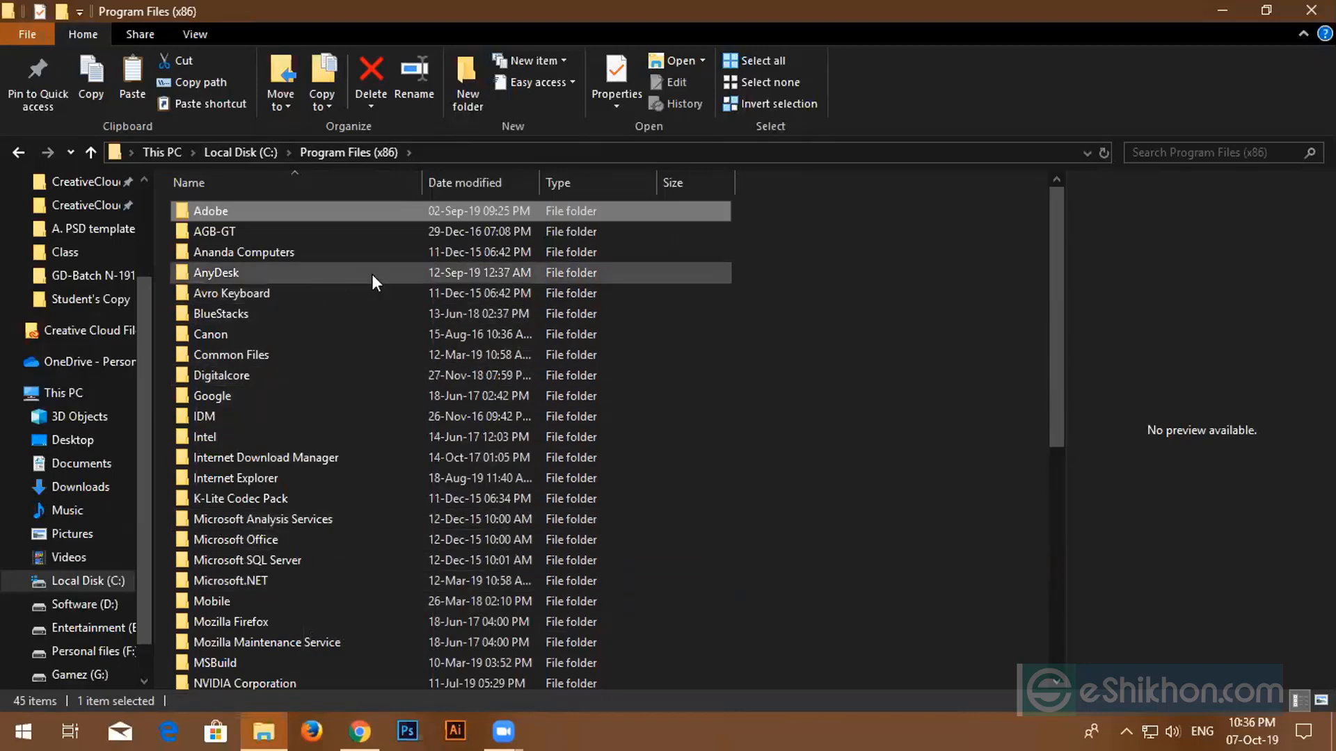
mouse_move(365, 266)
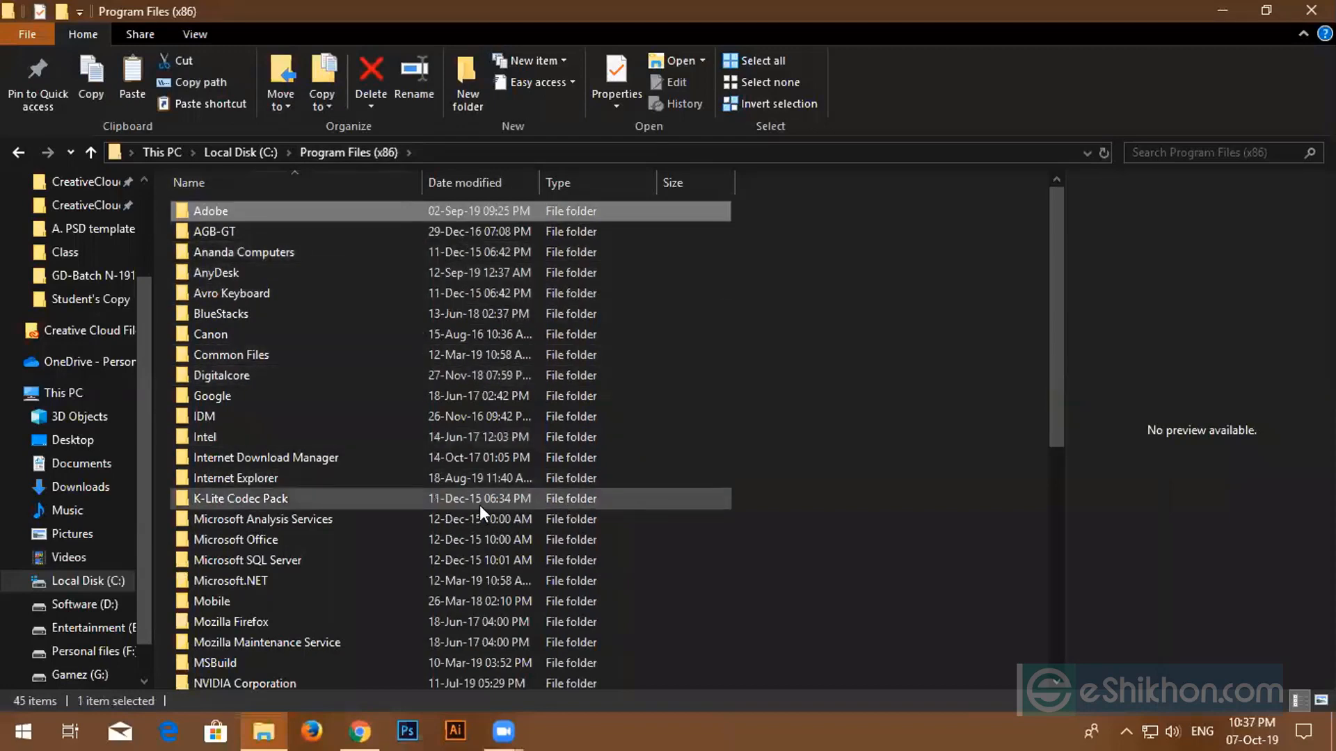
scroll(490, 501, "down", 5)
scroll(442, 560, "down", 3)
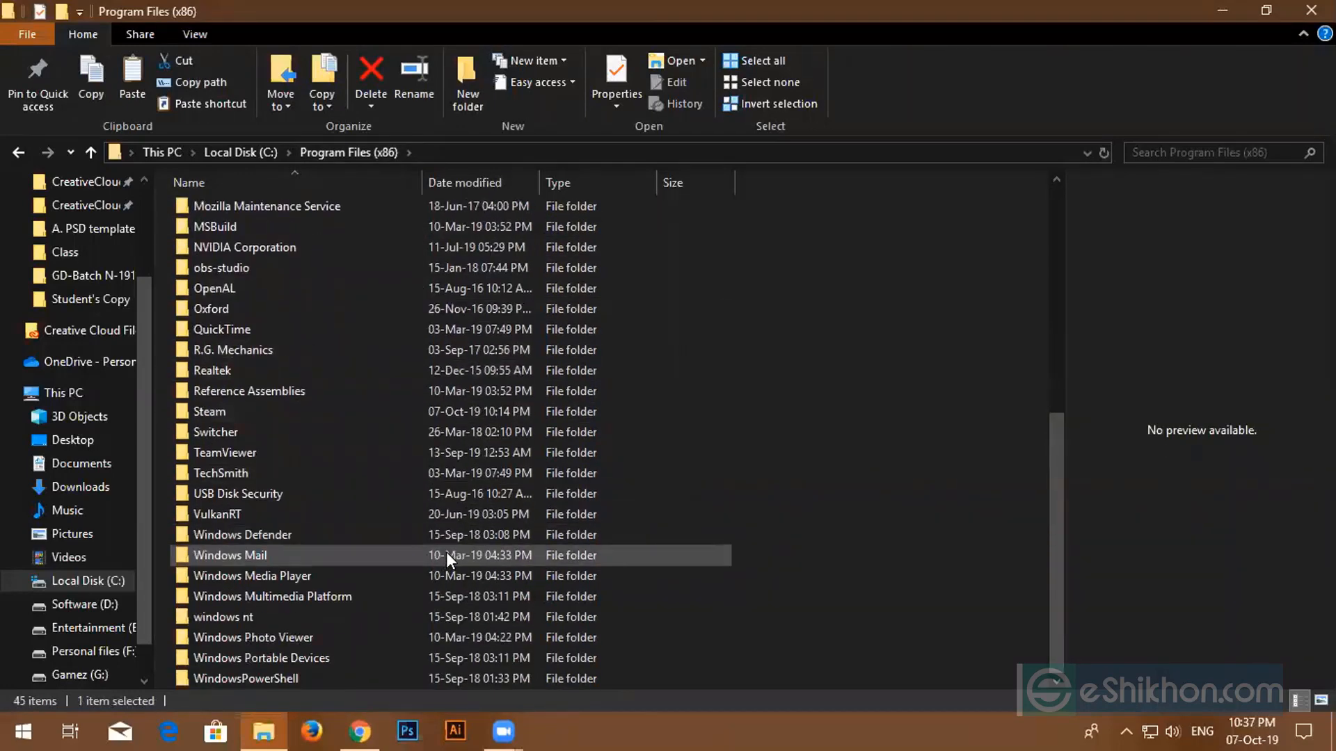
scroll(445, 552, "up", 7)
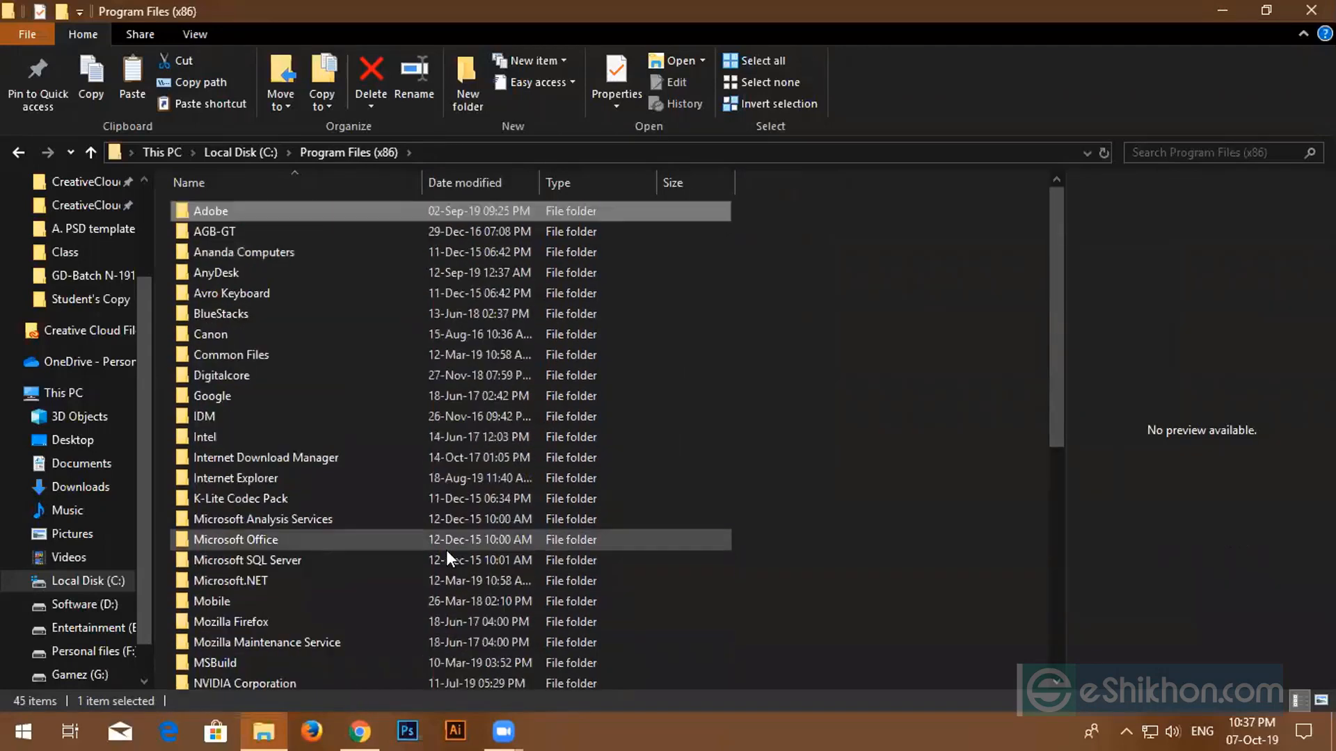
- Browse the Adobe Creative Cloud, Creative Cloud Experience and Adobe Help folders, then close File Explorer
double_click(332, 207)
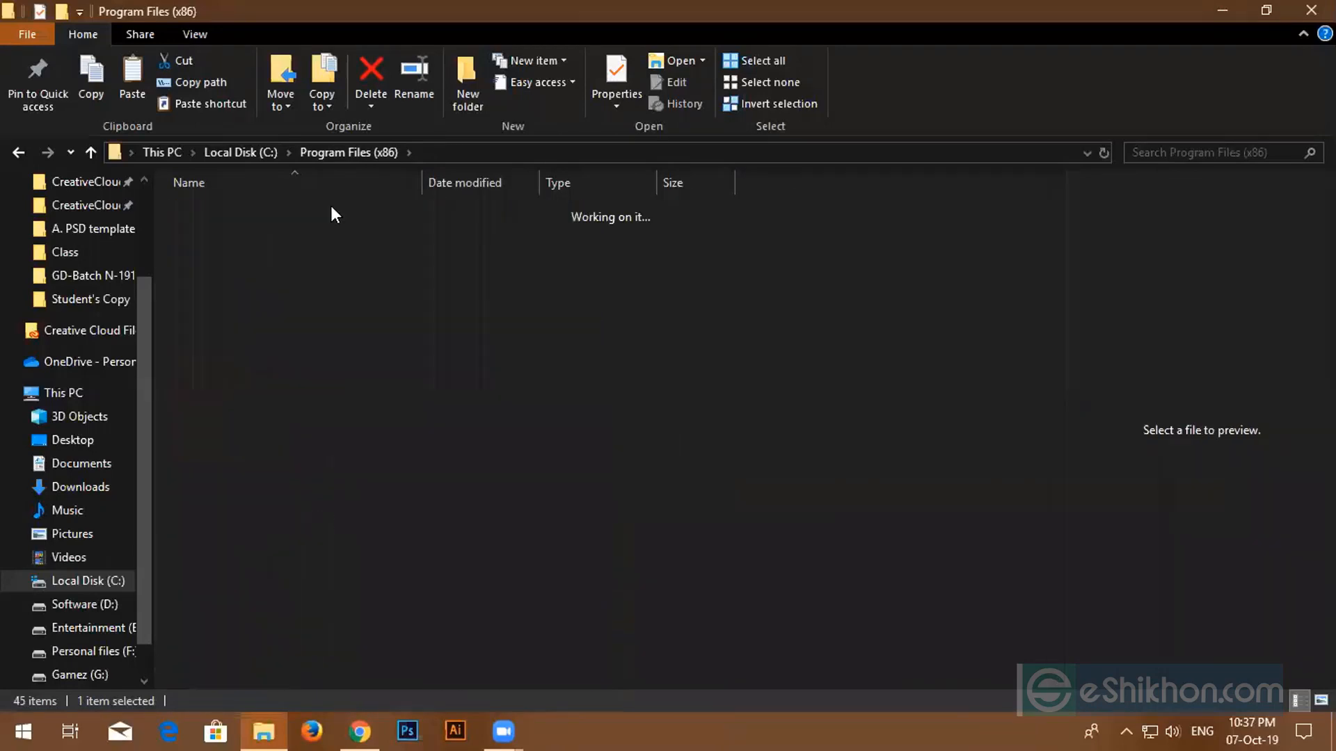
double_click(262, 216)
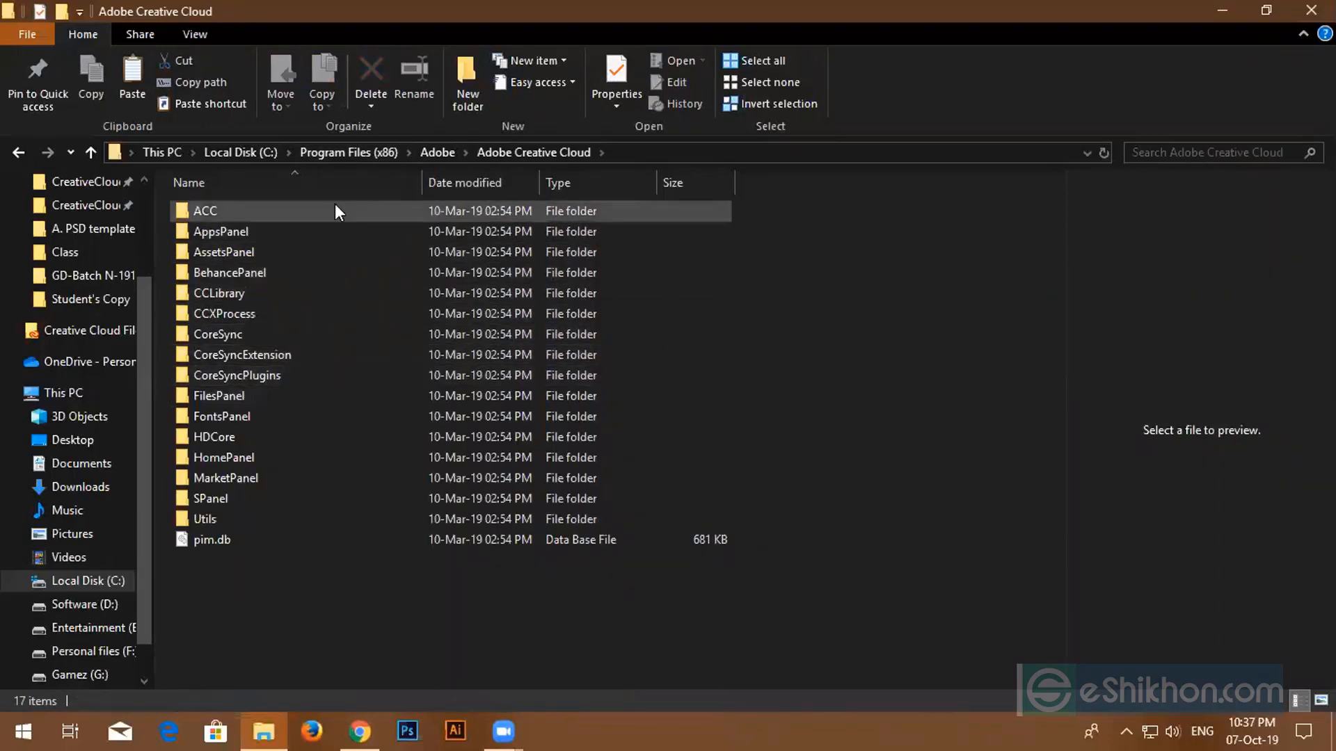
left_click(443, 151)
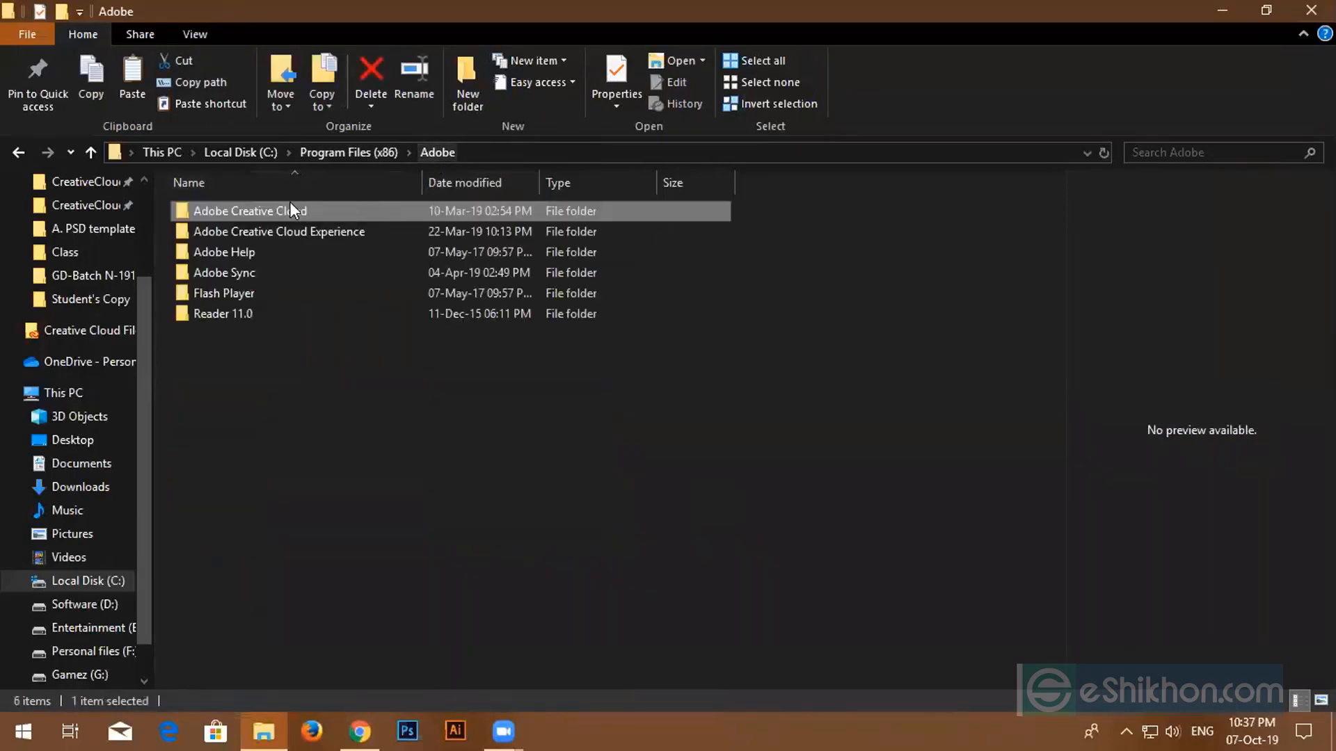
double_click(274, 223)
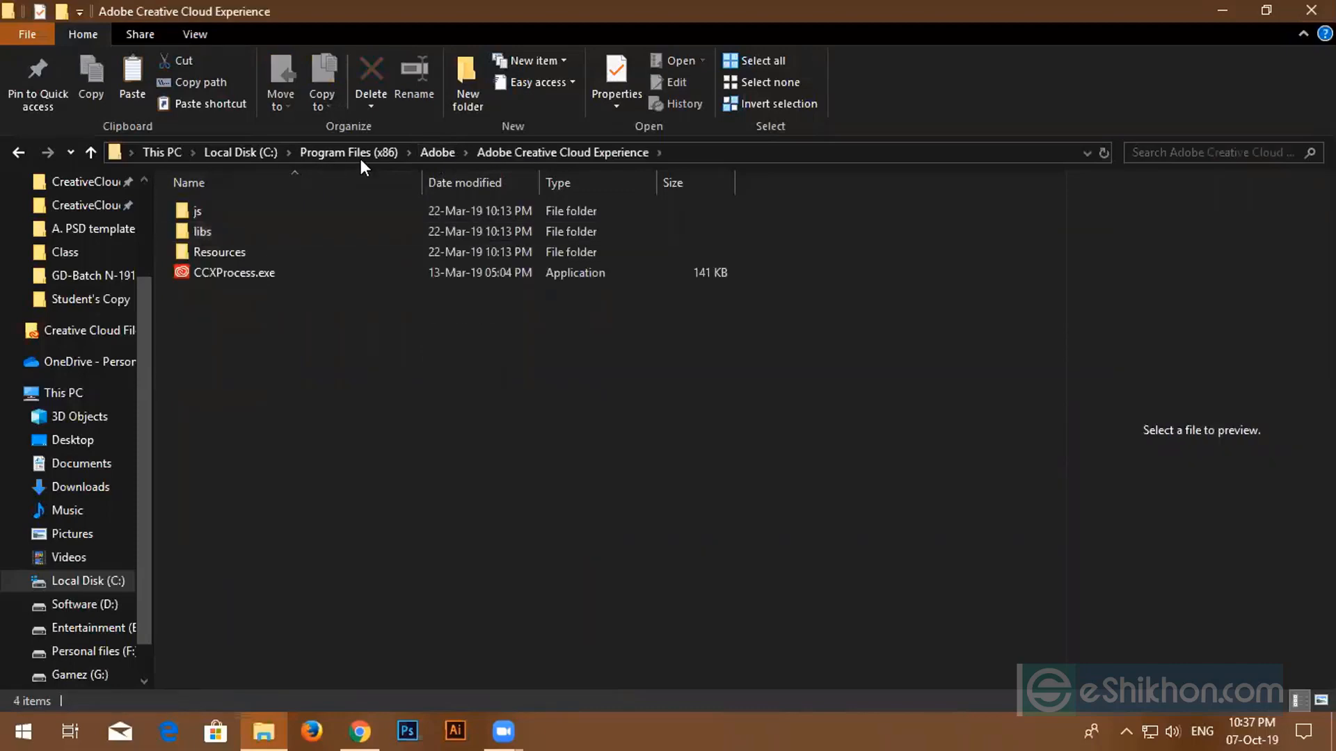
left_click(428, 150)
left_click(307, 249)
double_click(308, 247)
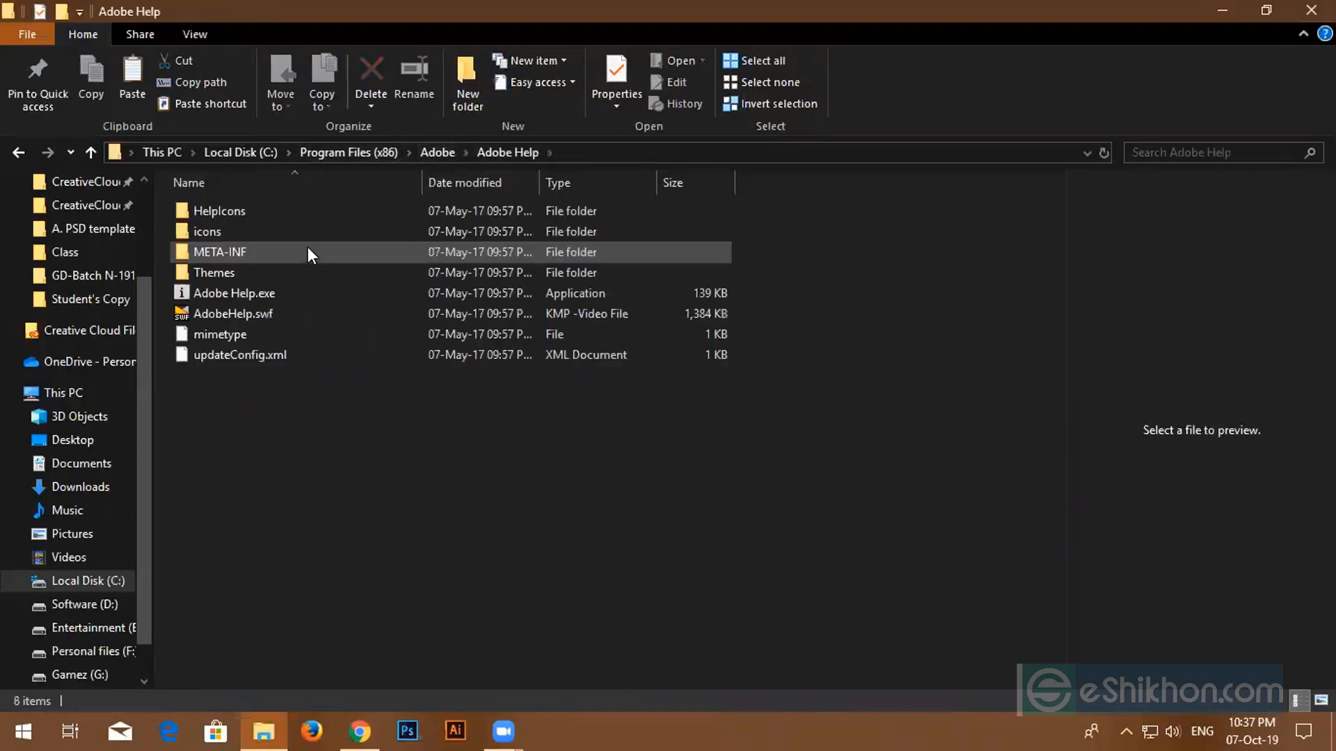
left_click(433, 153)
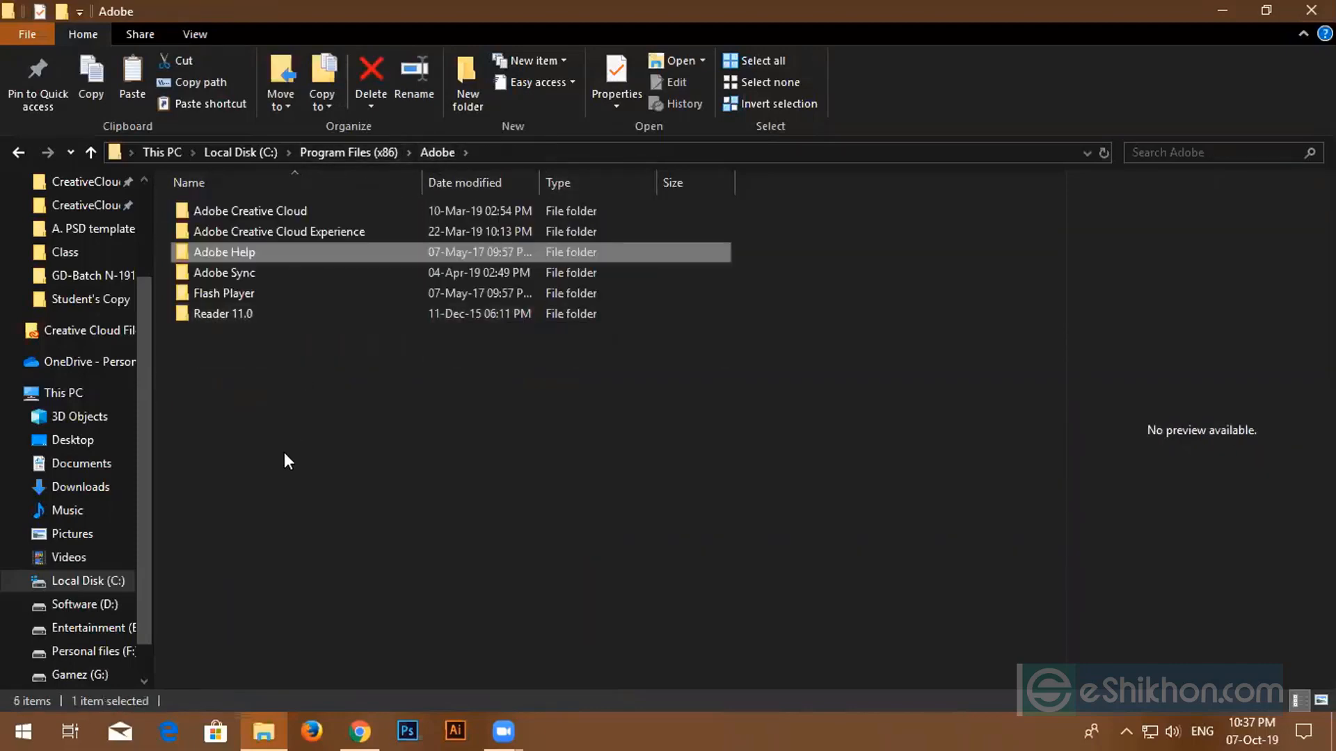
left_click(1311, 10)
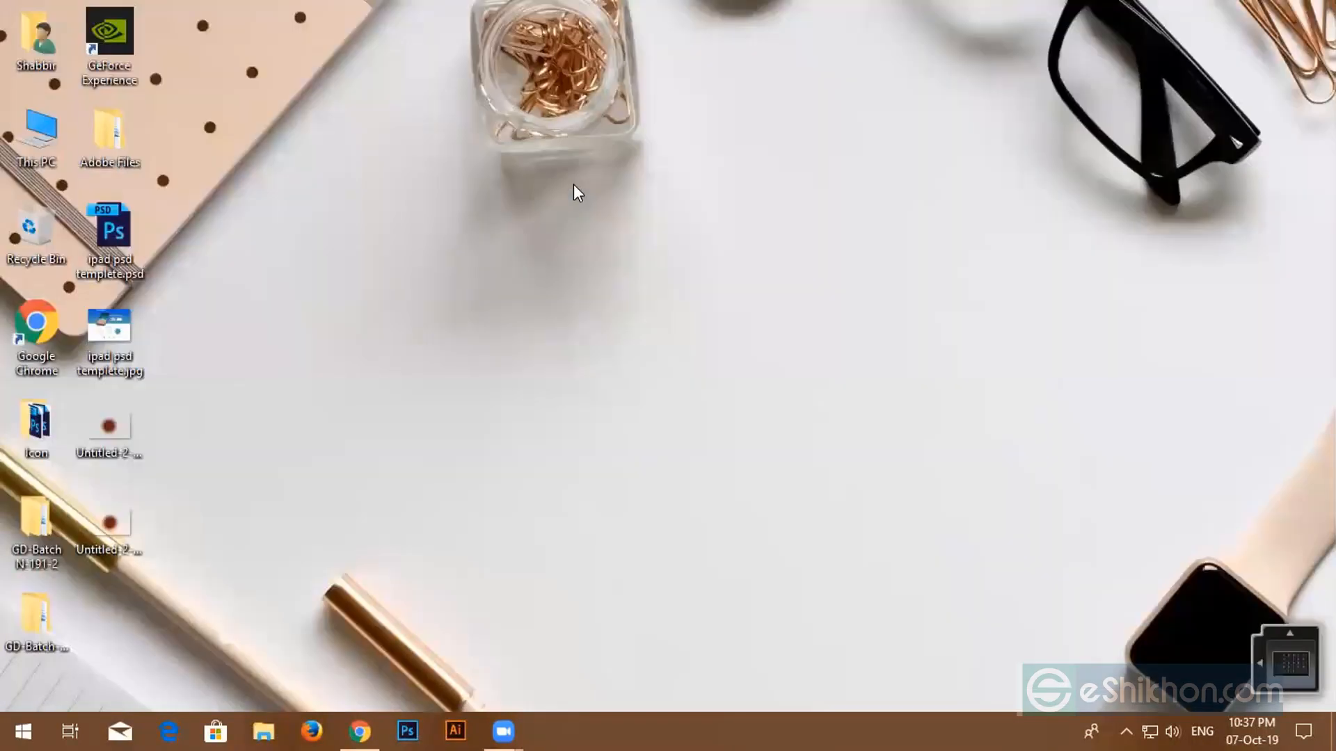
- Refresh the desktop and bring back Chrome's eShikhon Graphic Design Masterclass course page
right_click(573, 185)
left_click(608, 235)
right_click(528, 56)
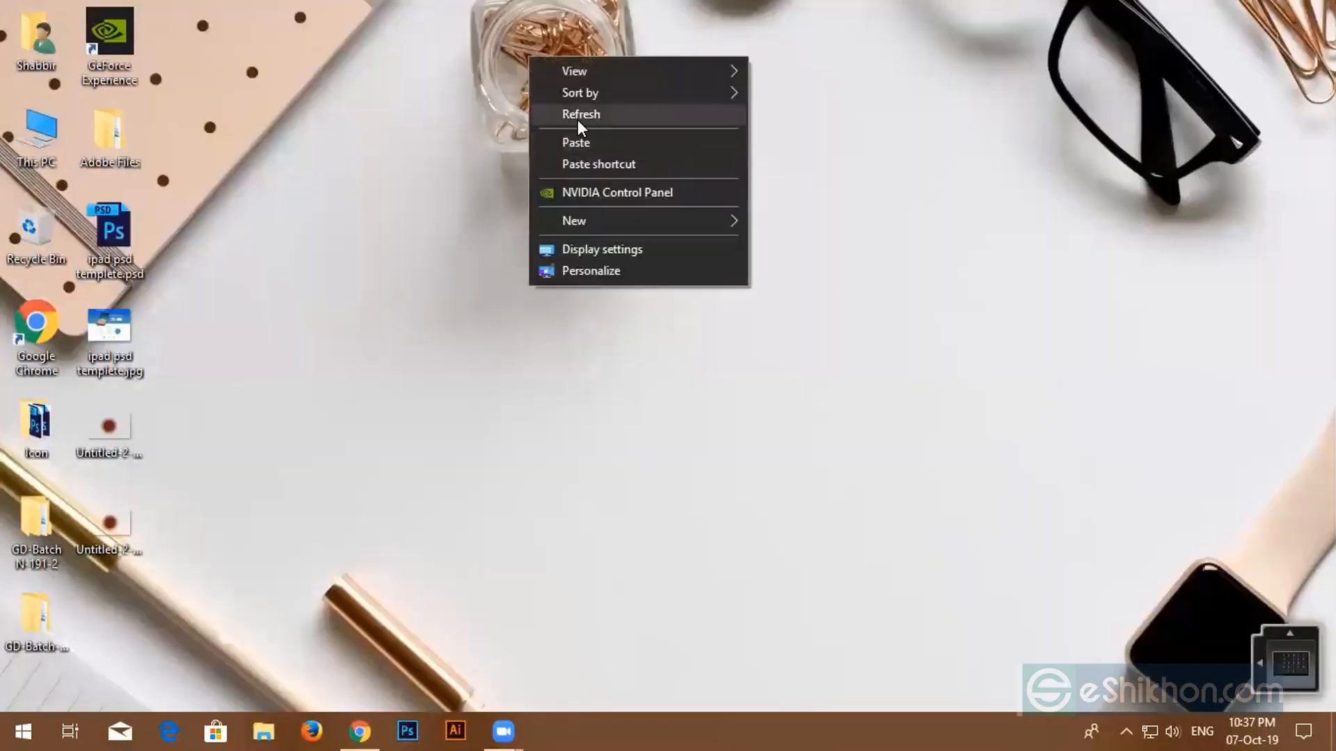
left_click(577, 115)
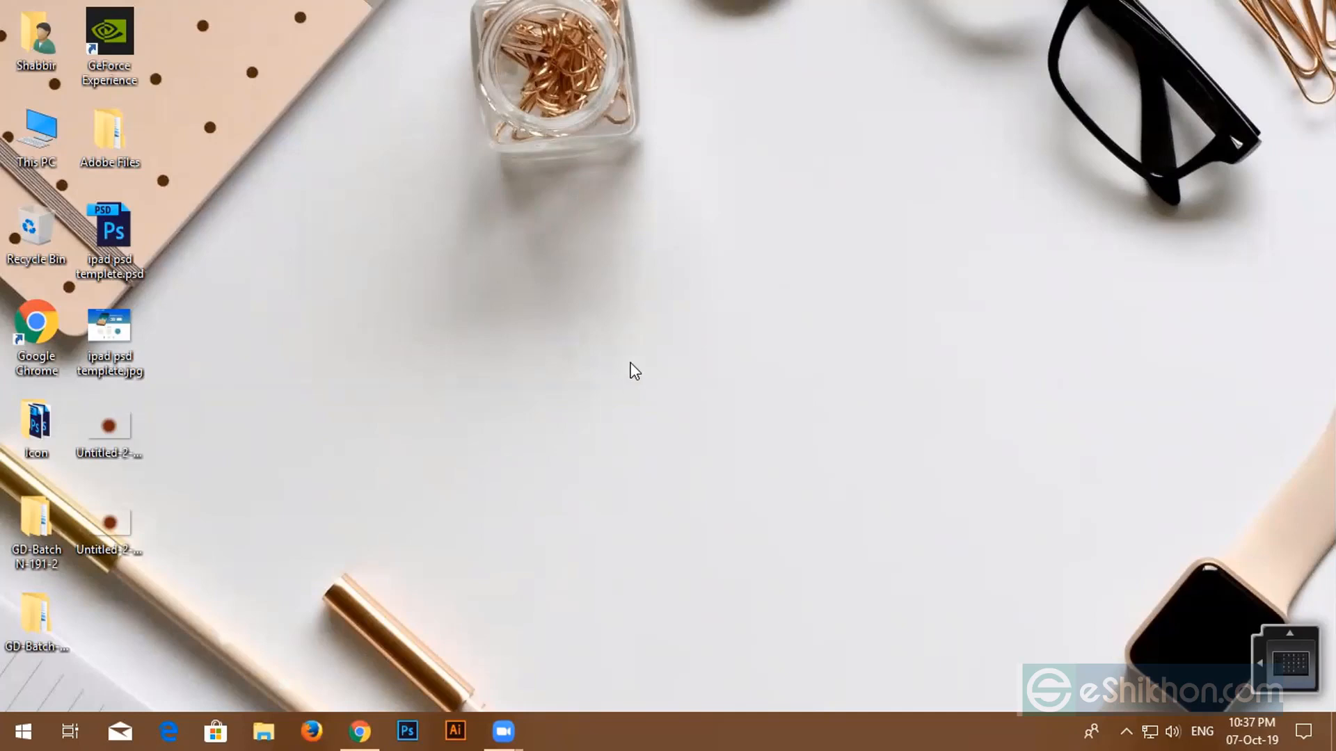
left_click(355, 731)
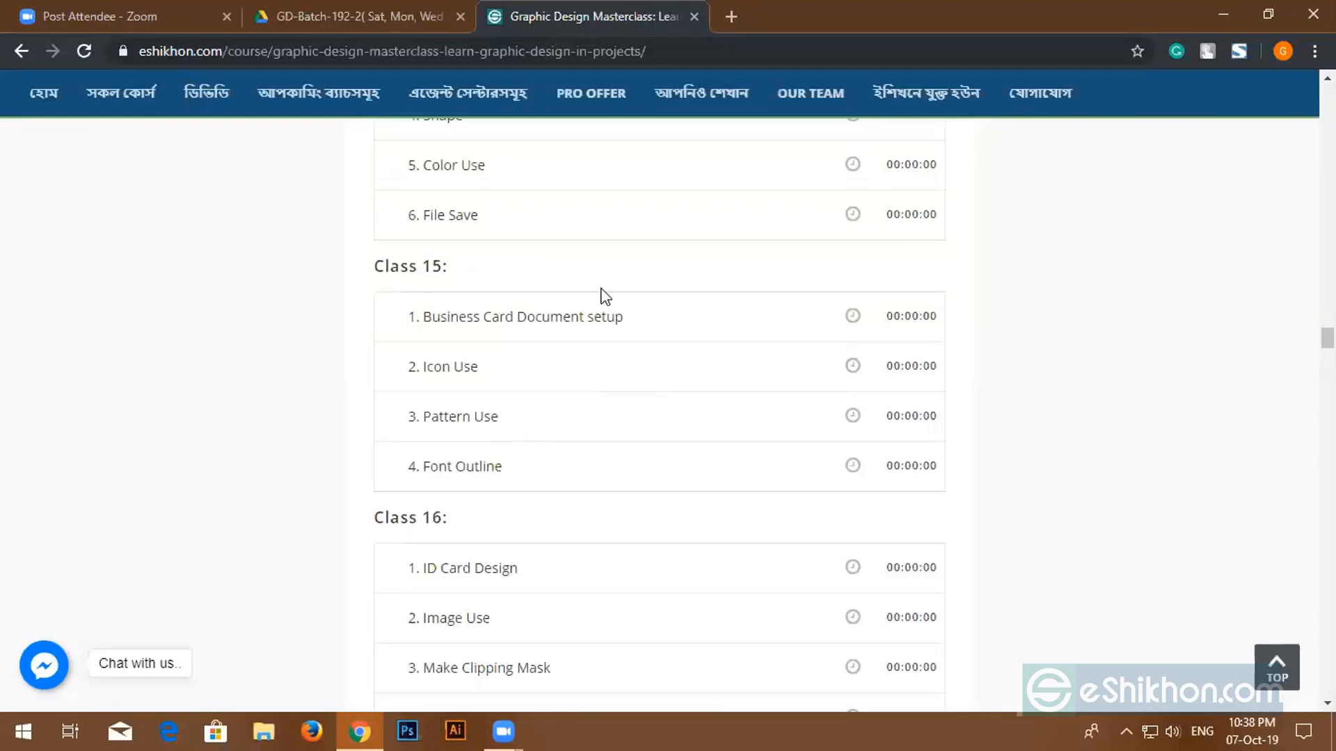
- Select the Icon Use lesson title and search Google for 'icofont' in a new tab
left_click_drag(519, 366, 381, 395)
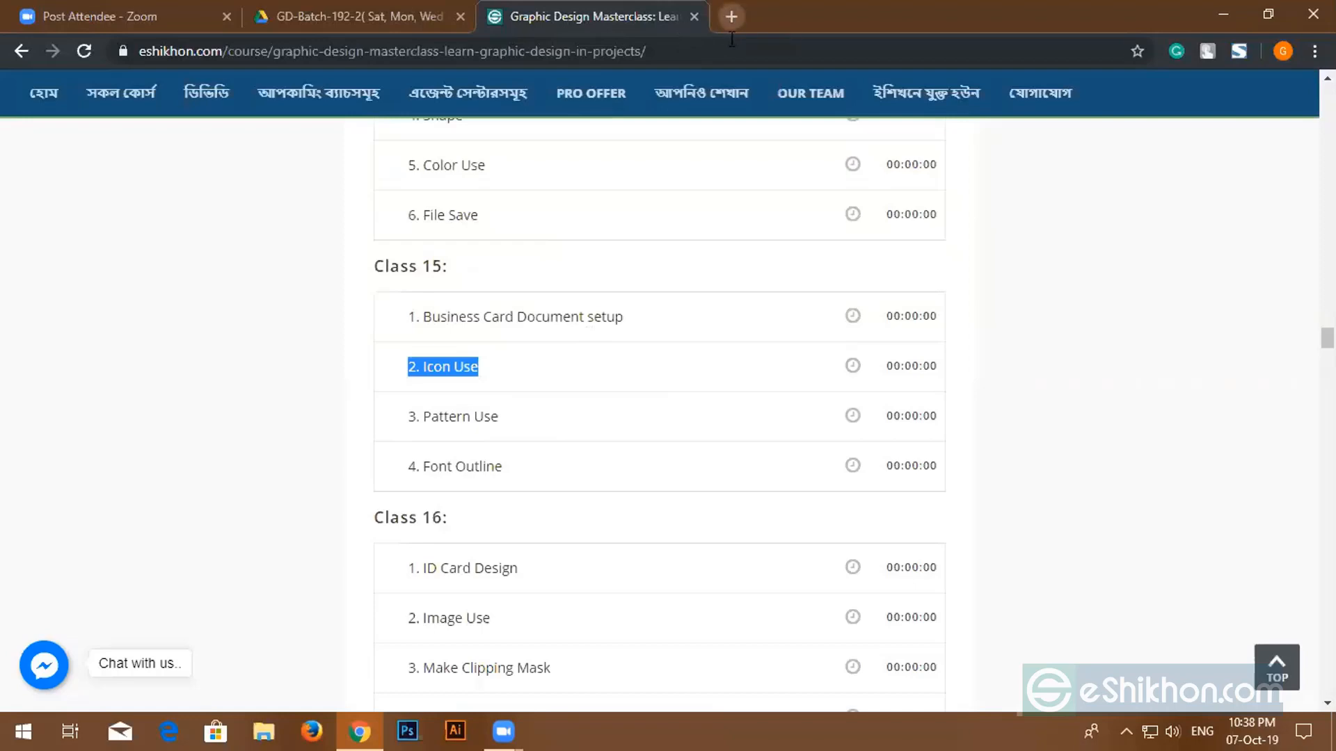
left_click(730, 16)
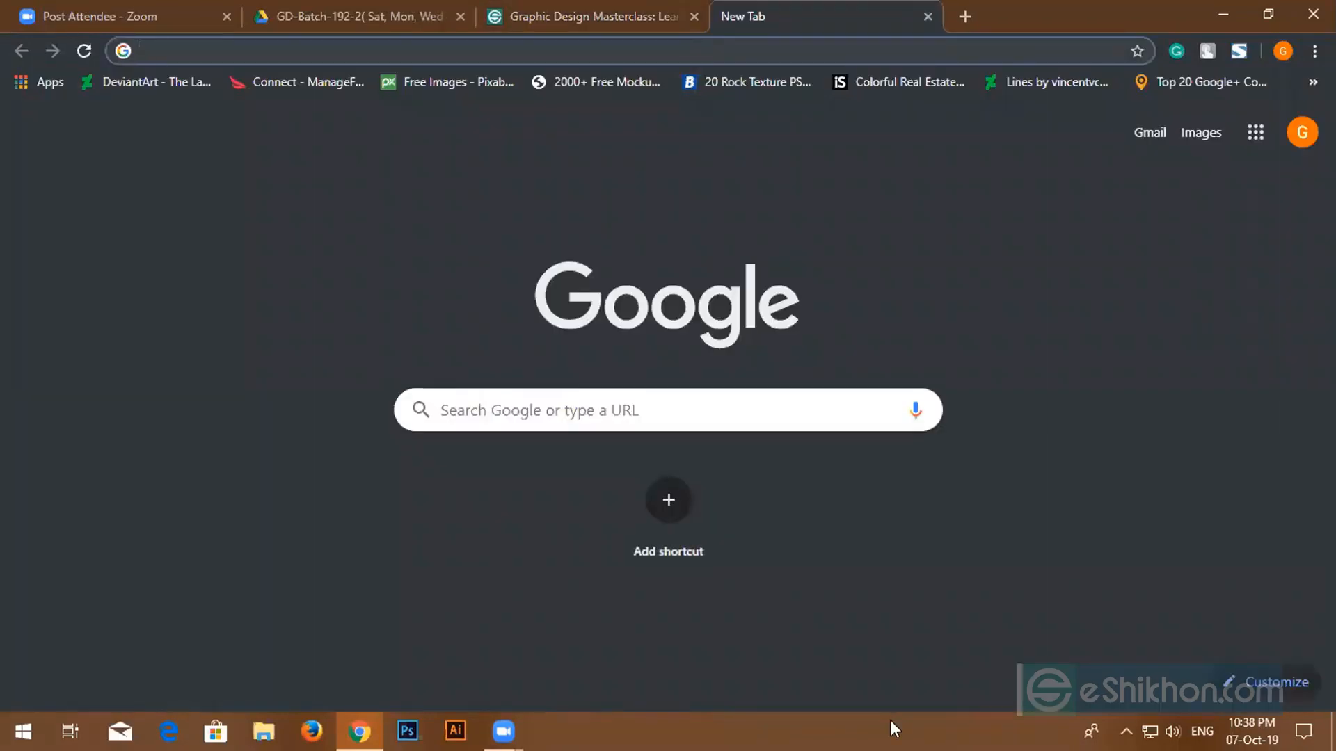
type("icofo")
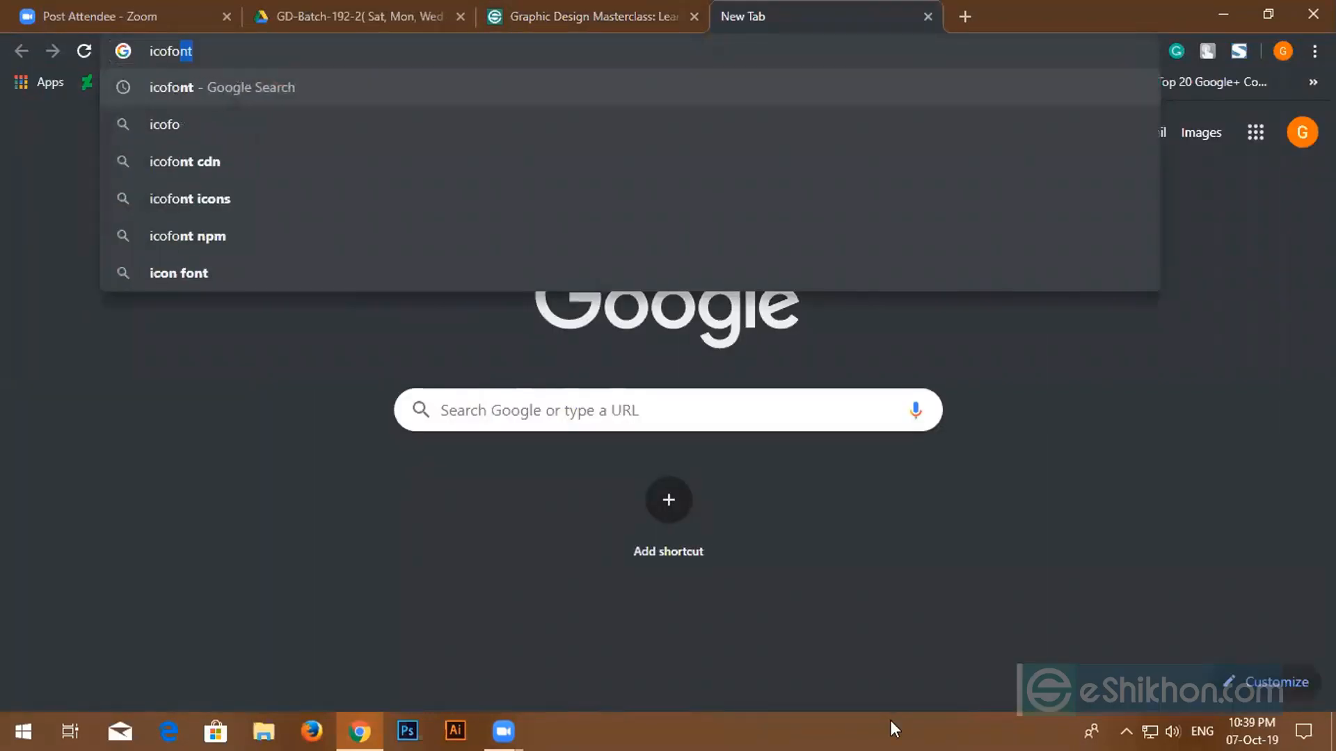
type("nt")
key("Return")
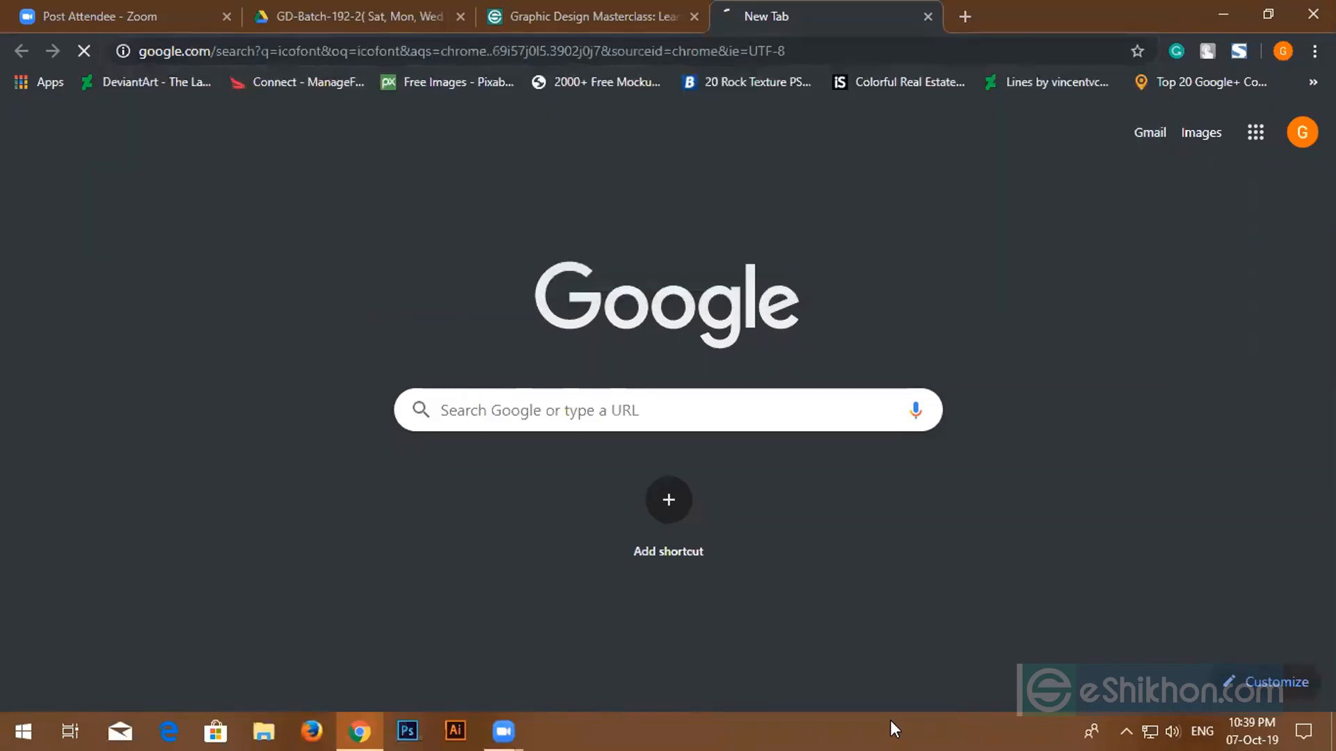
- Search Google for 'flaticon' in another new tab
left_click(966, 17)
type("flatr")
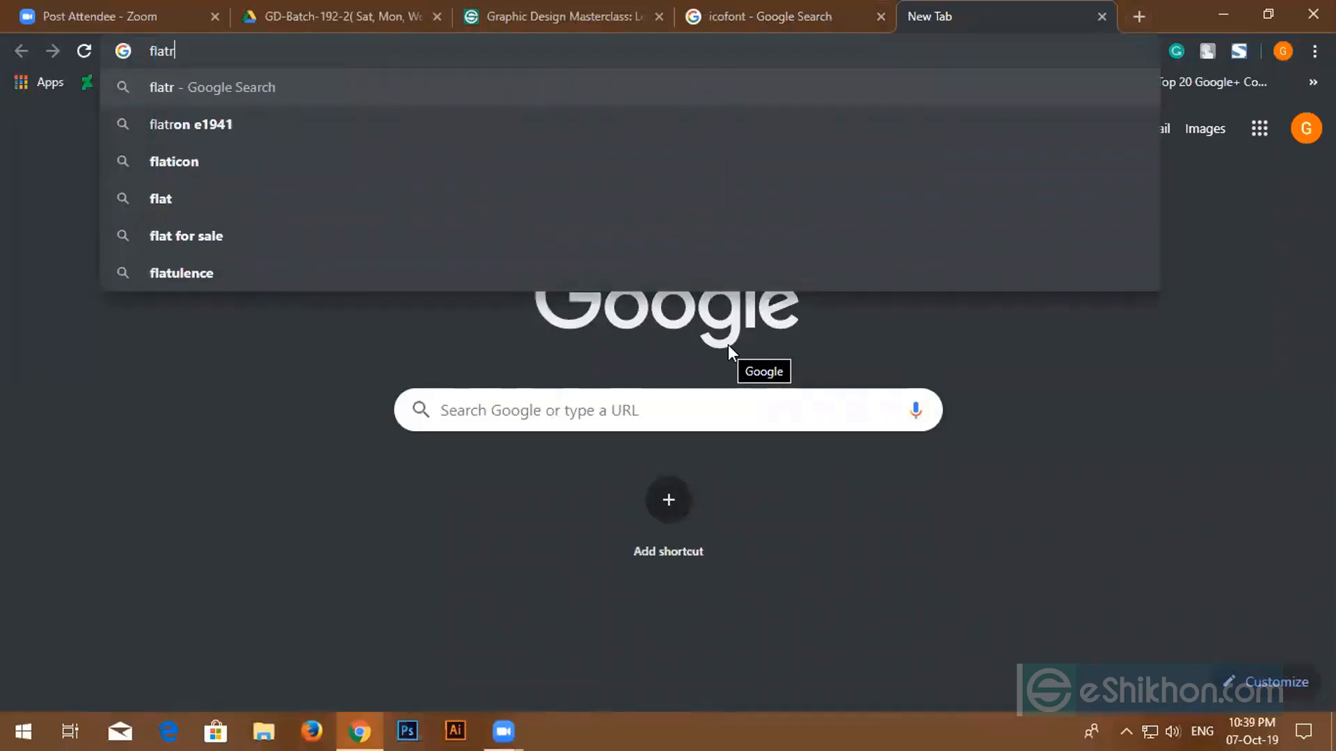
key("BackSpace")
type("icon")
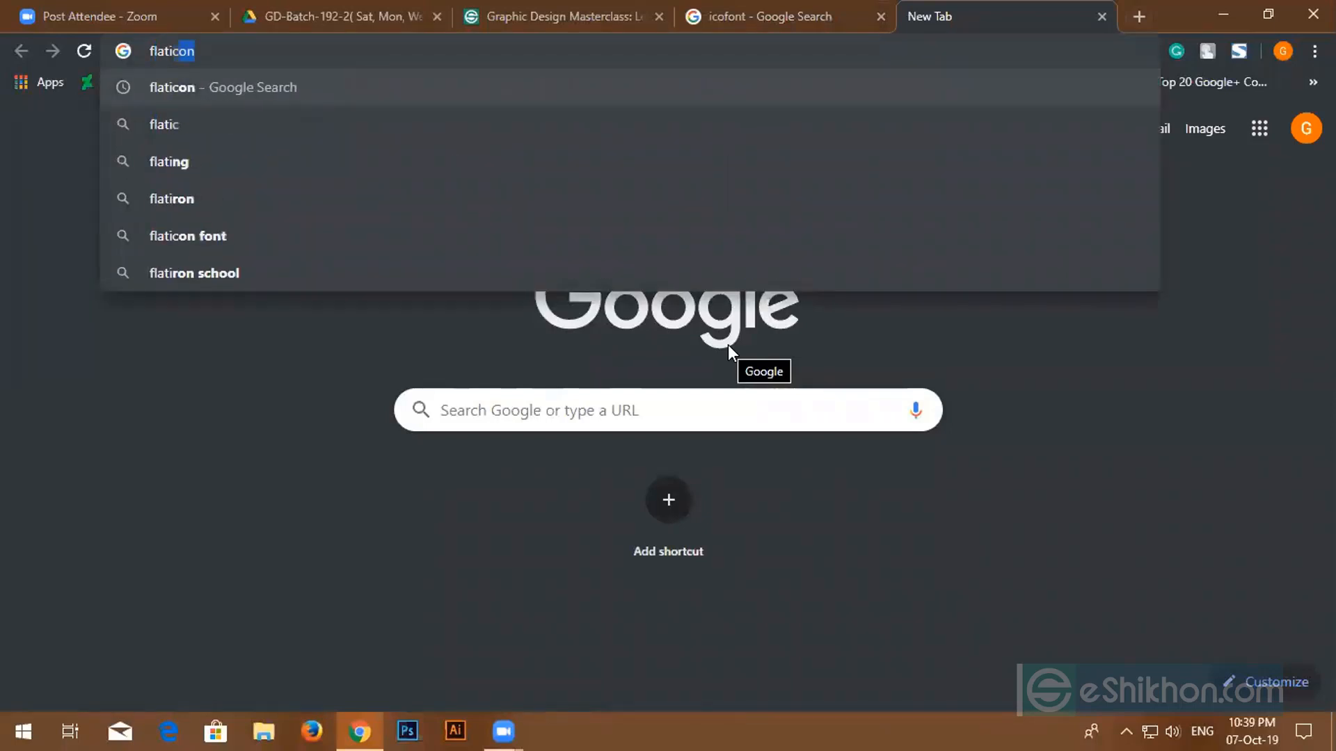
key("Return")
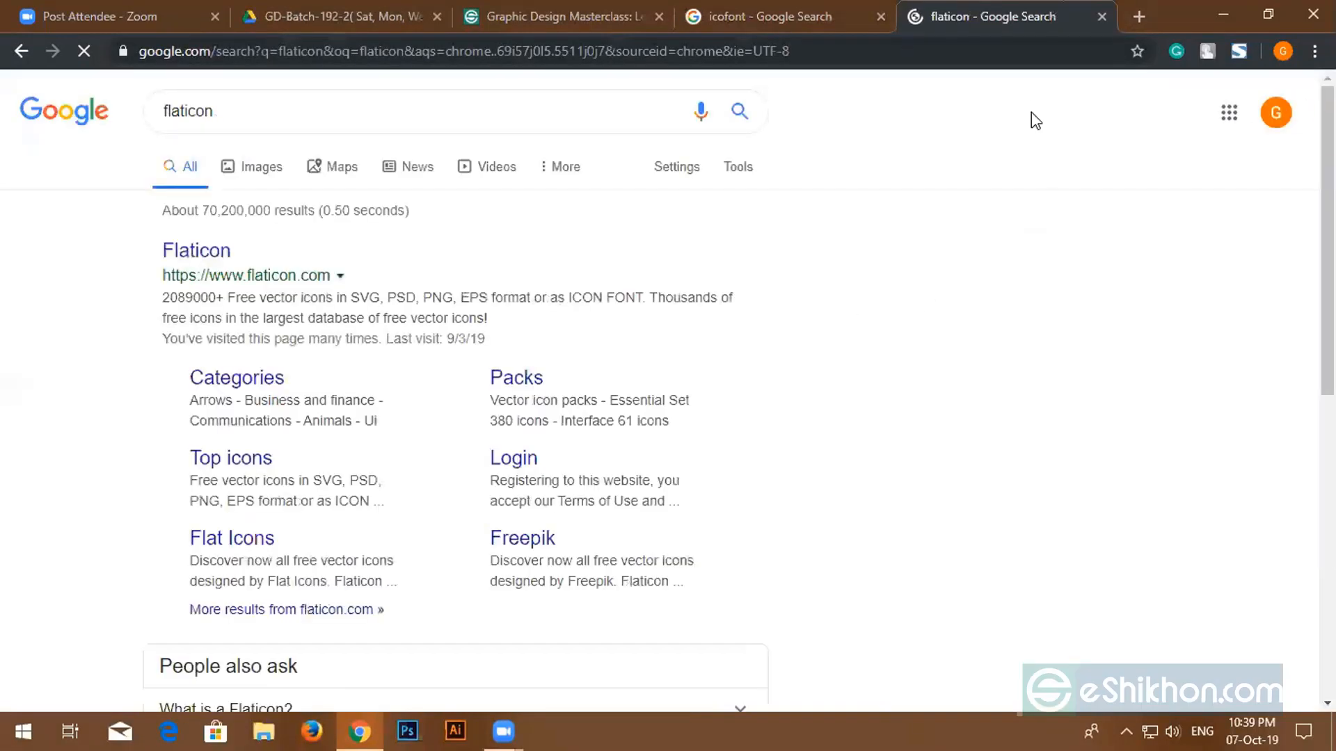
- Search 'font awesome' in a new tab, then open the IcoFont site from the icofont results
left_click(1138, 15)
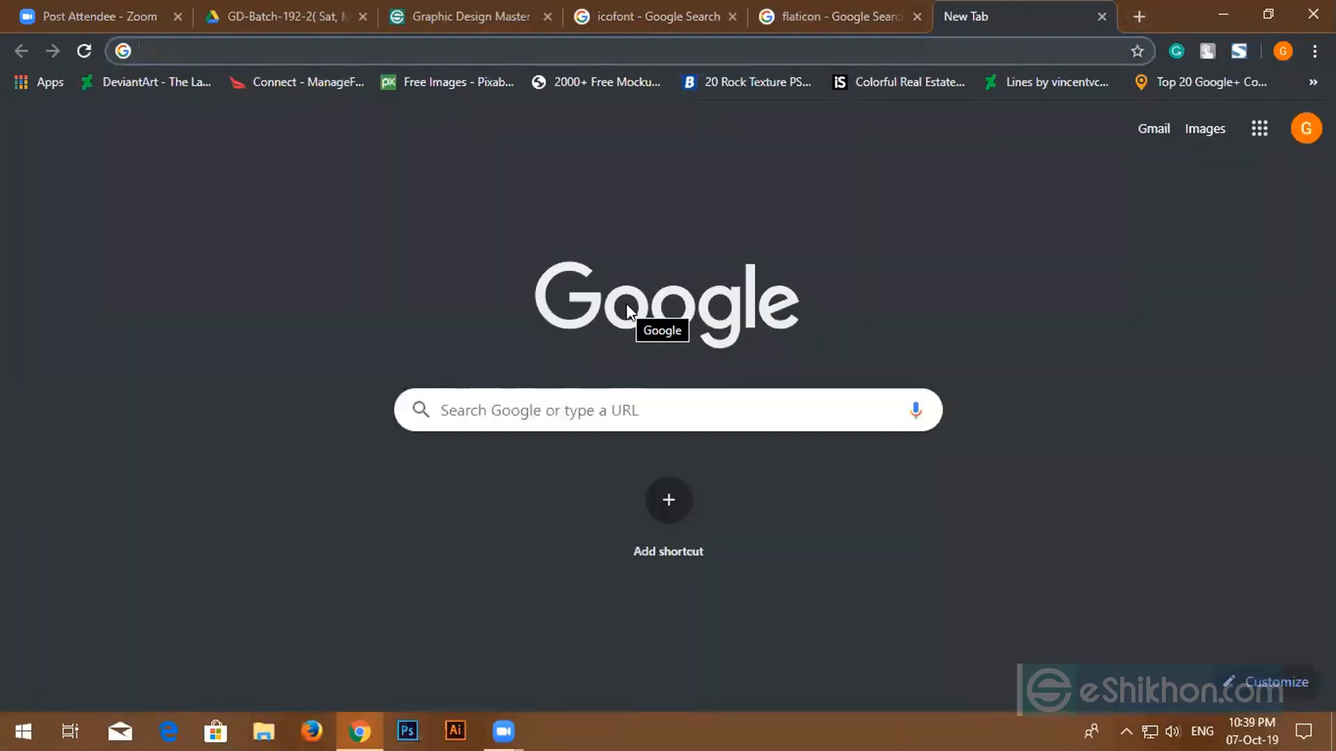
type("f")
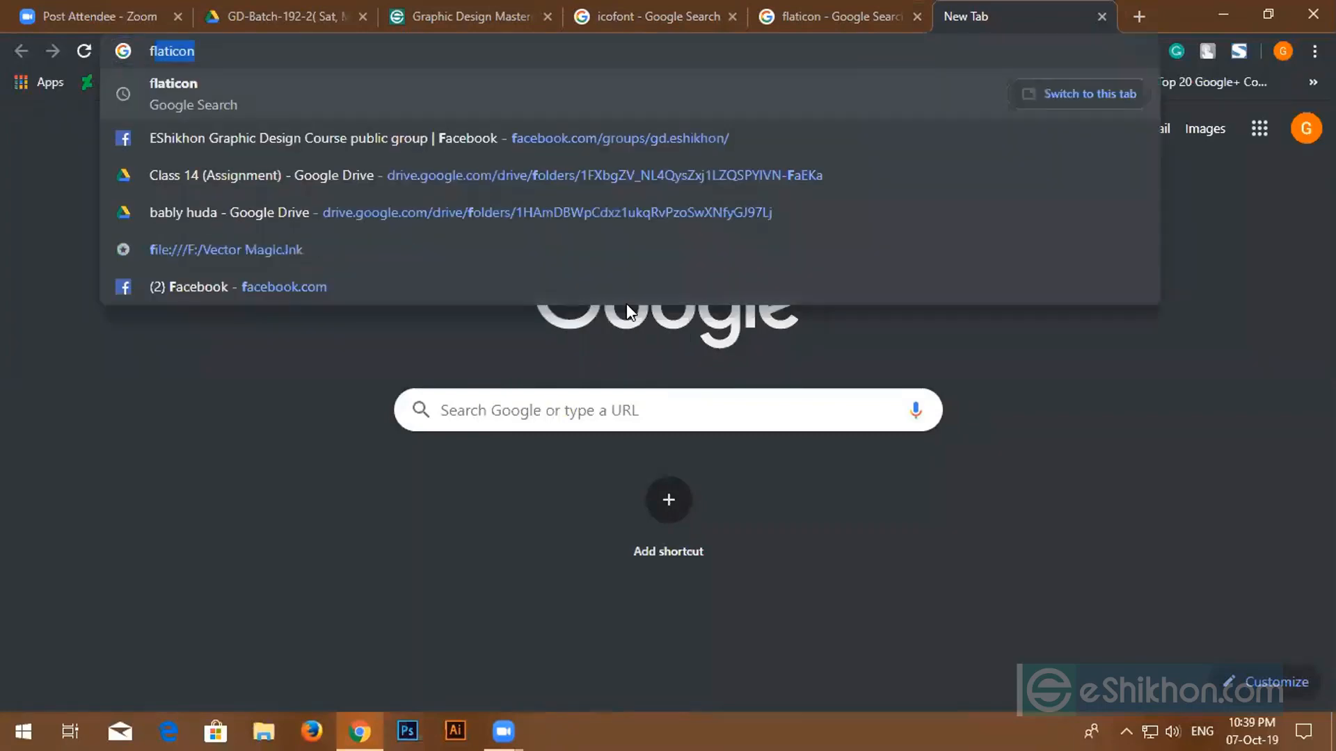
type("ont")
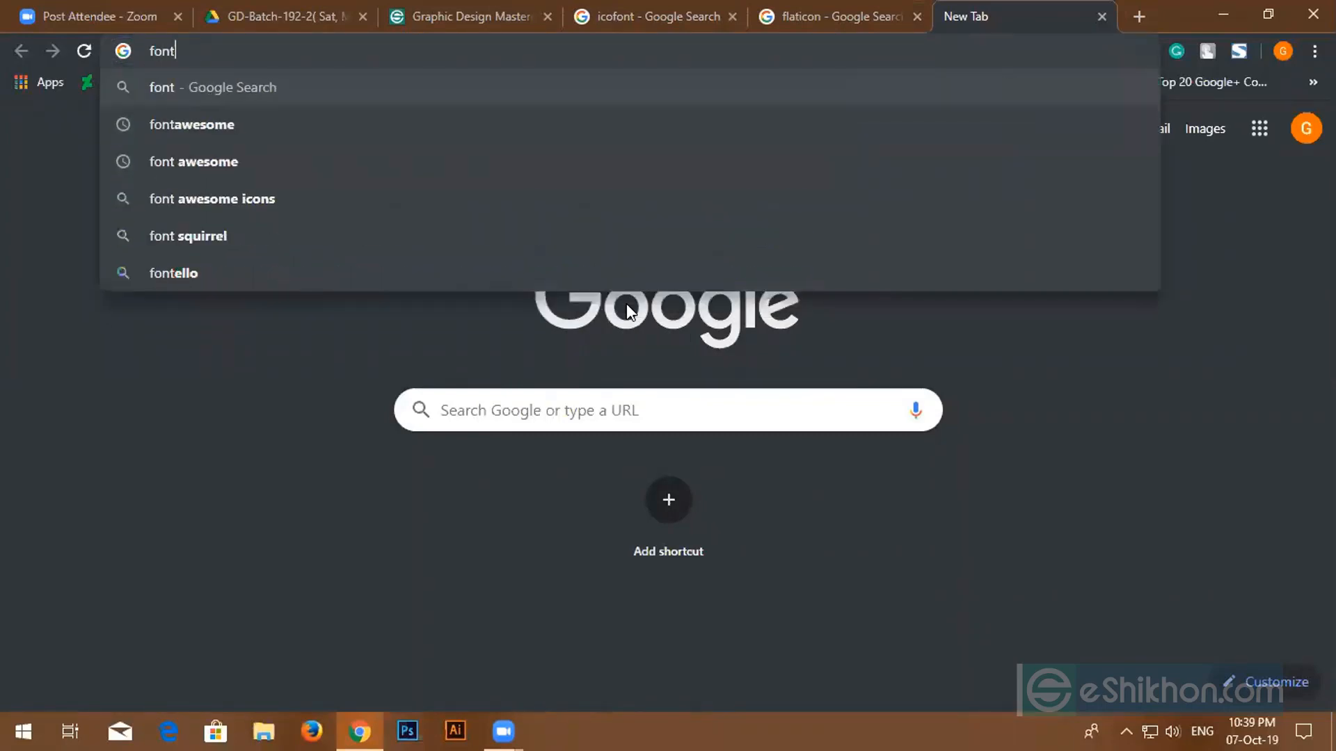
type(" a")
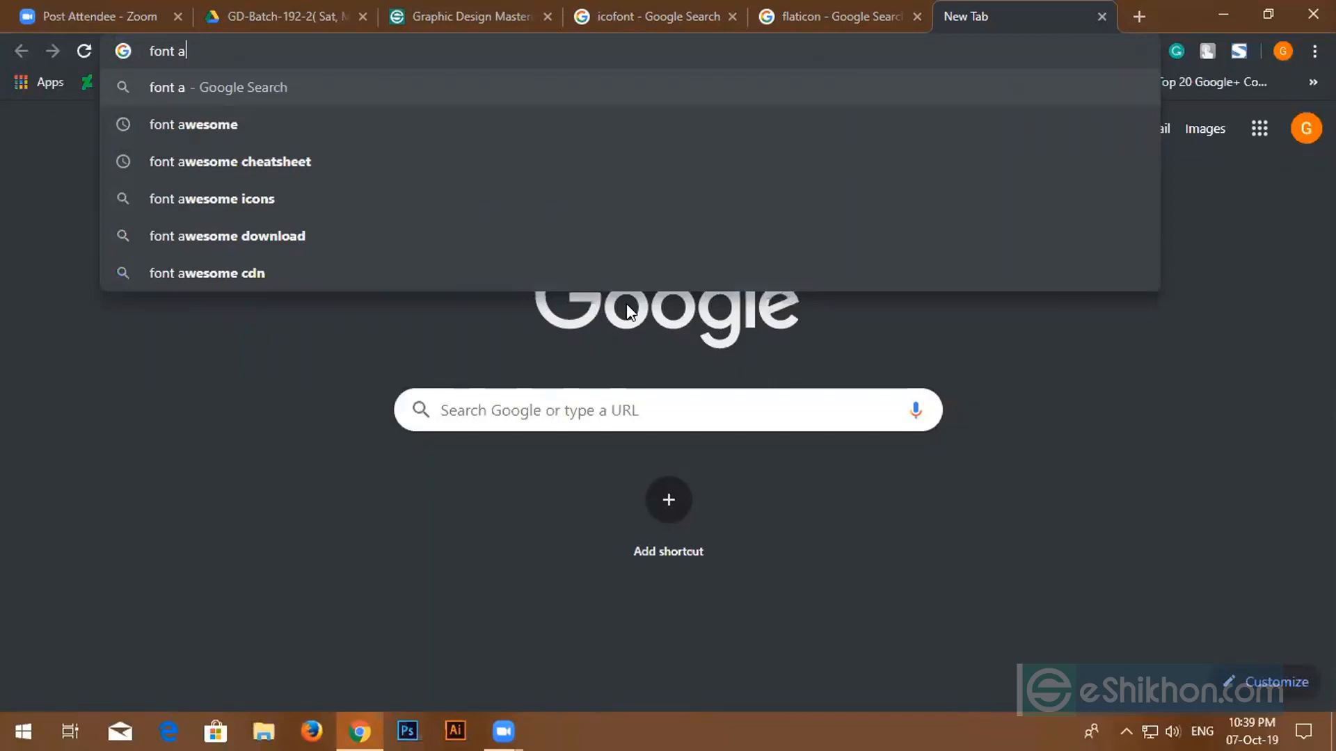
type("e=")
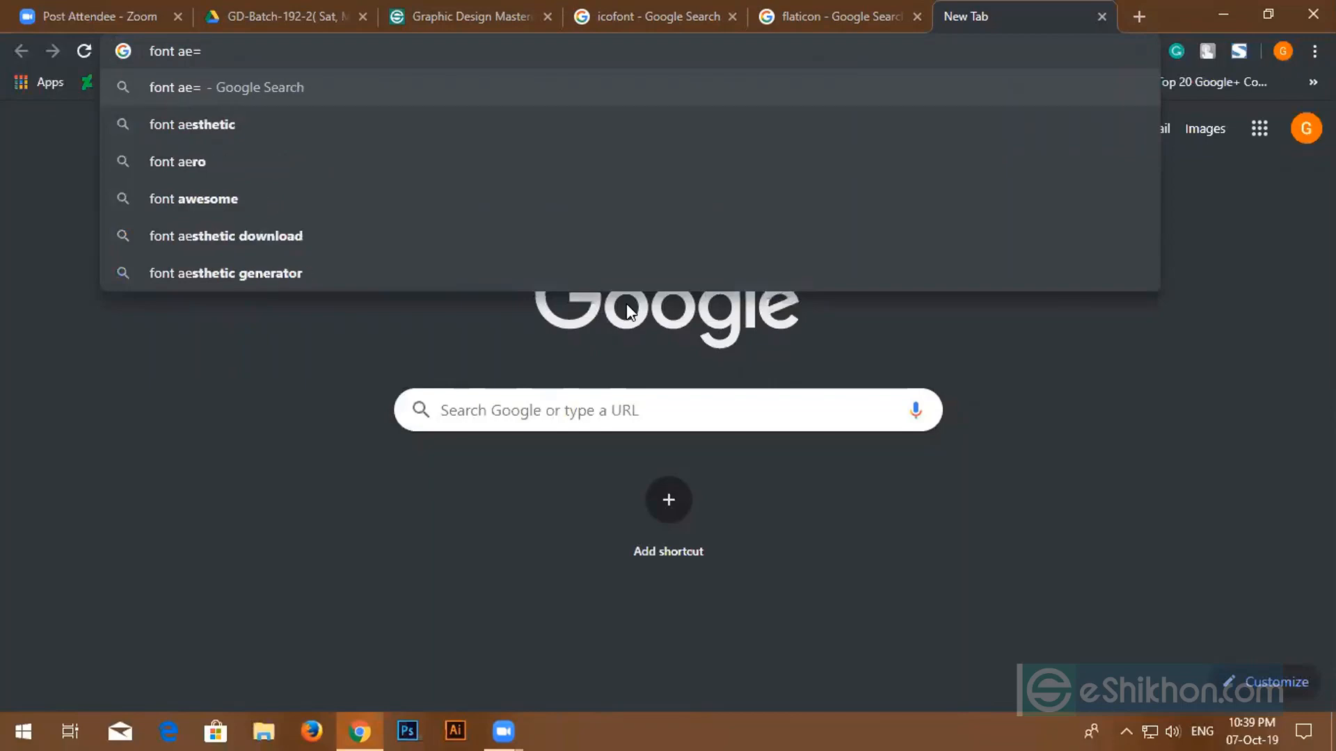
key("BackSpace")
key("BackSpace")
type("w")
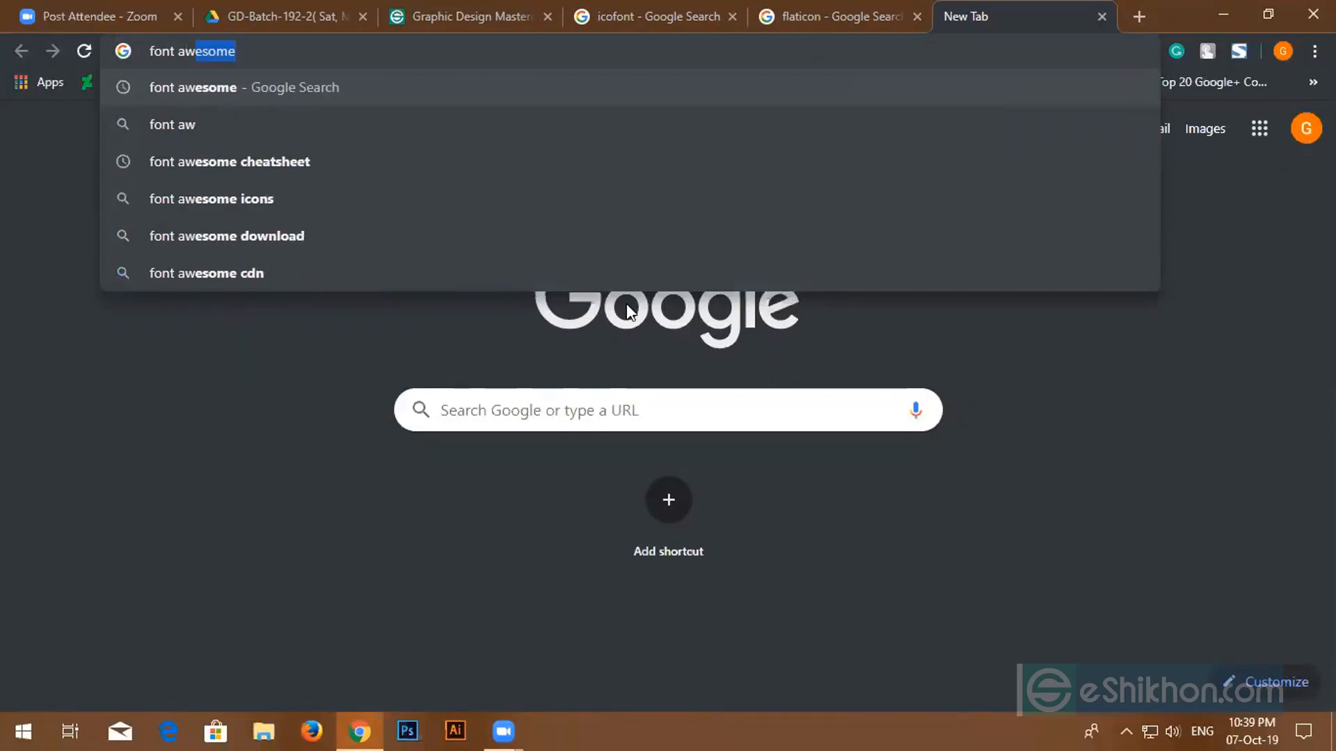
key("Return")
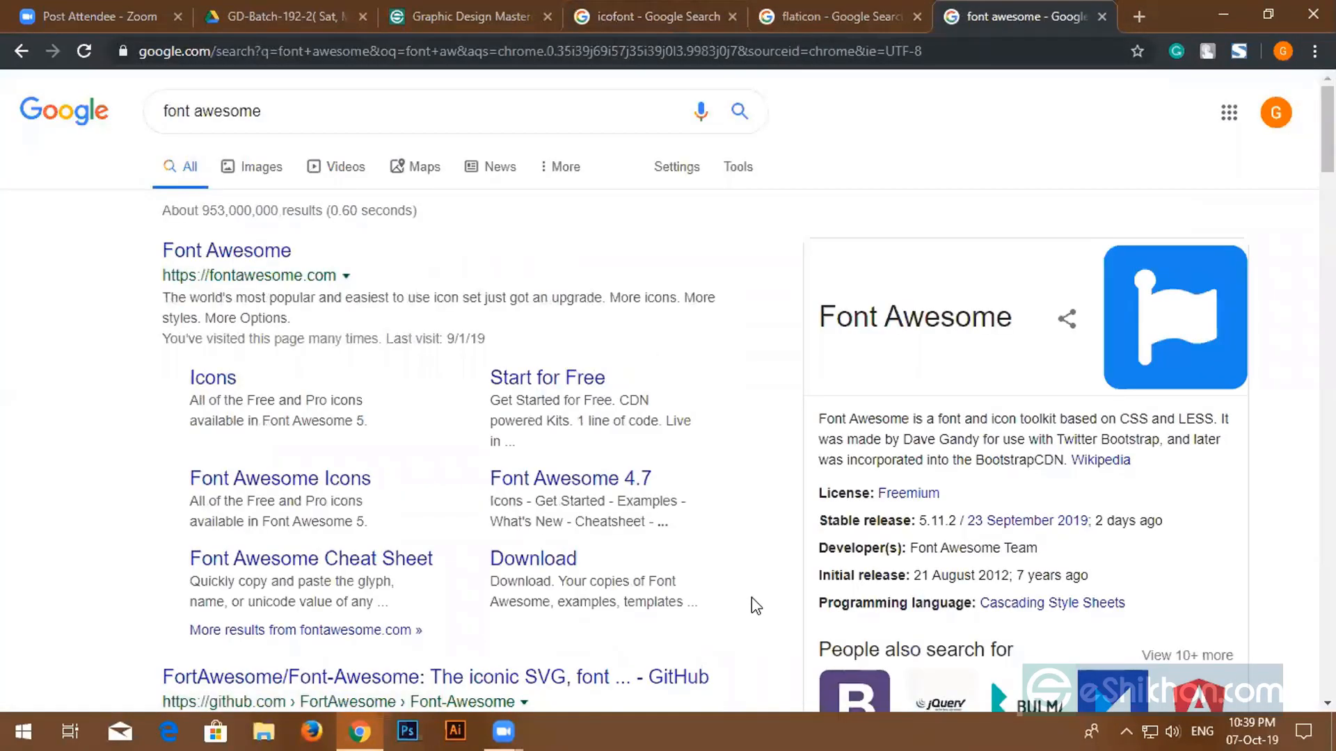
left_click(650, 15)
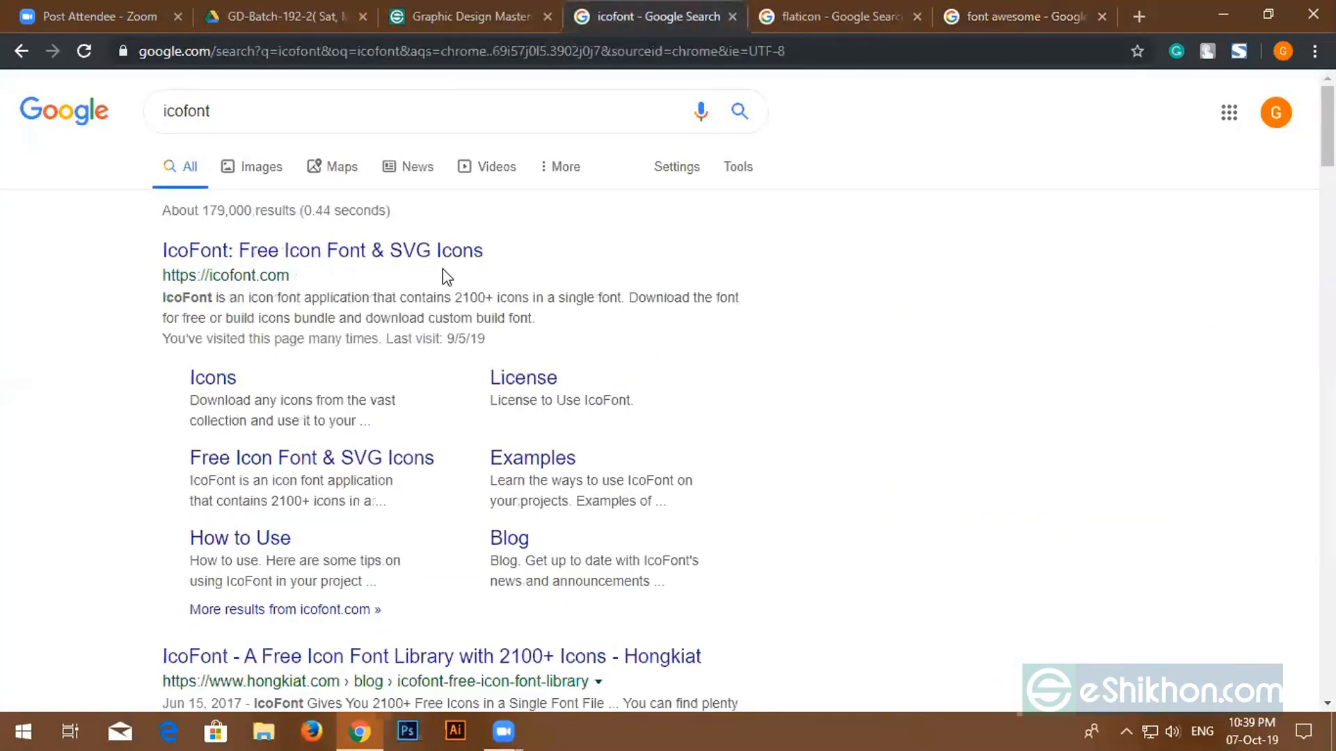
left_click(430, 250)
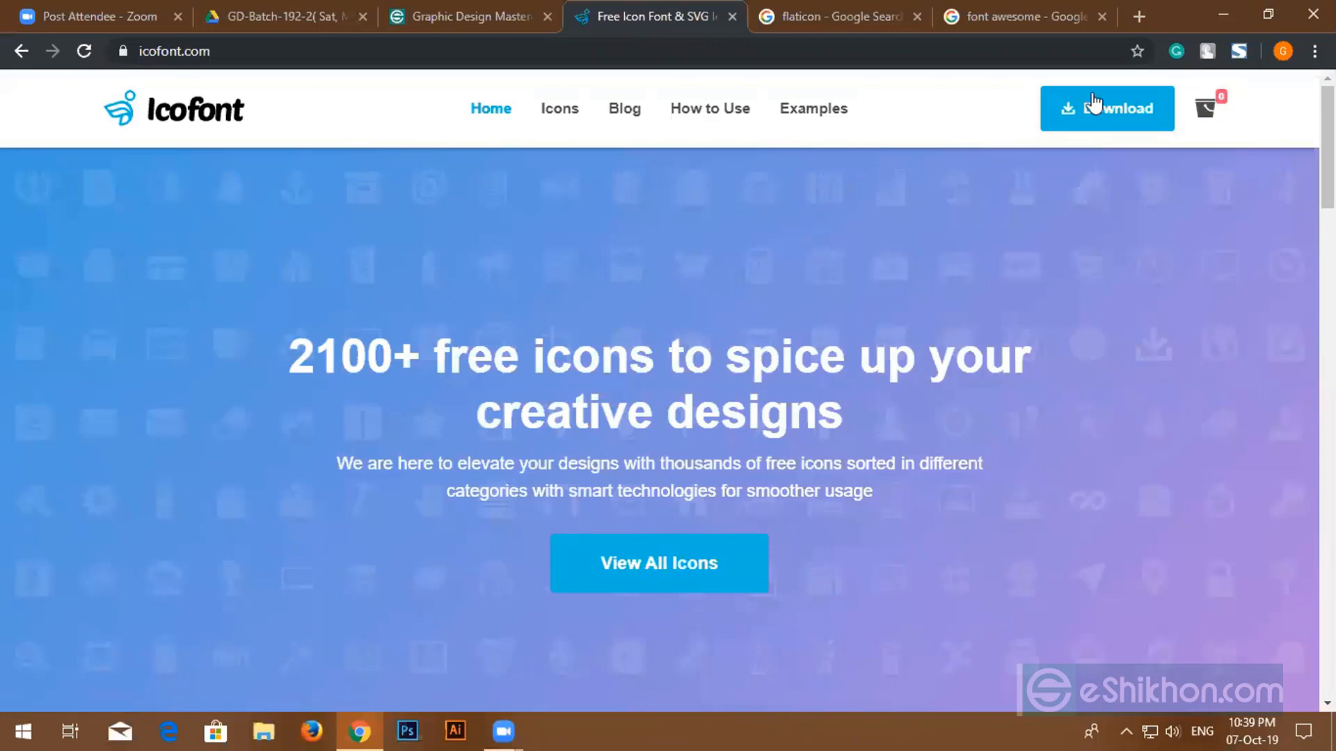
- Open IcoFont's full icon collection and scroll through the general icons
left_click(678, 581)
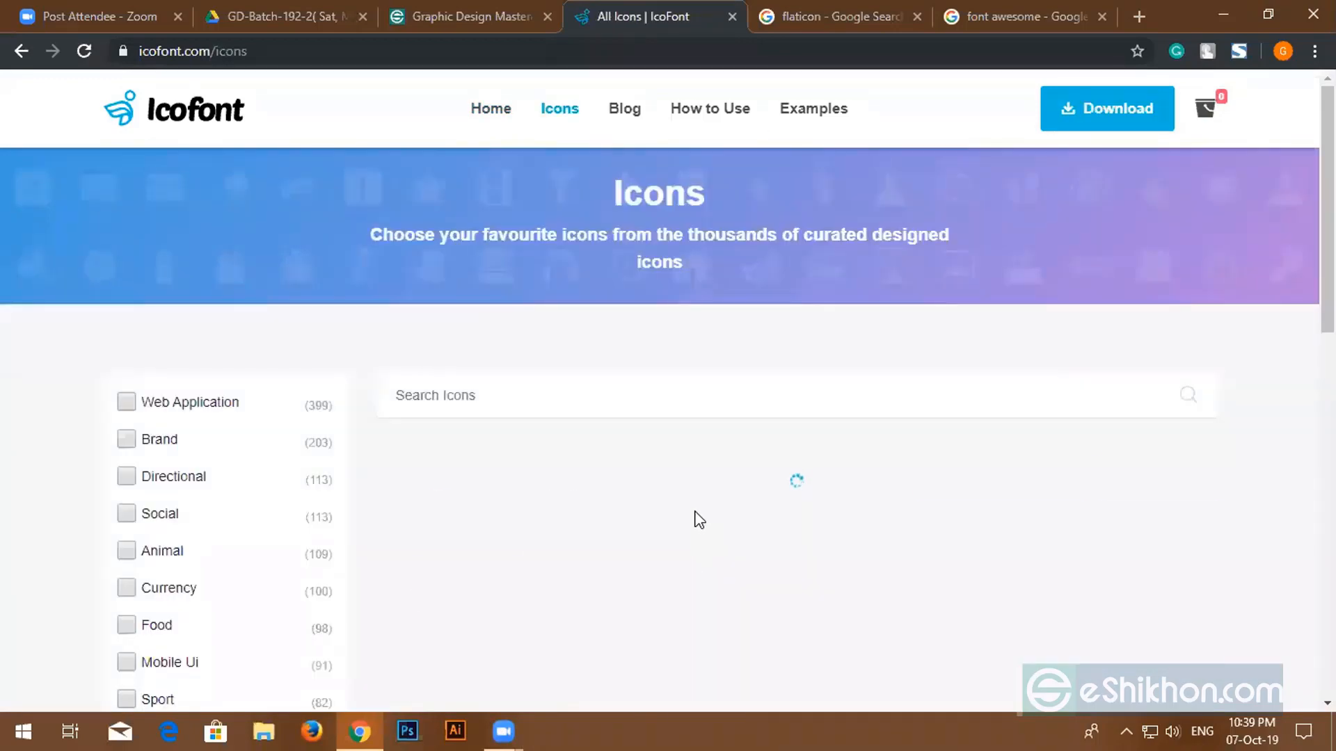
scroll(800, 588, "down", 5)
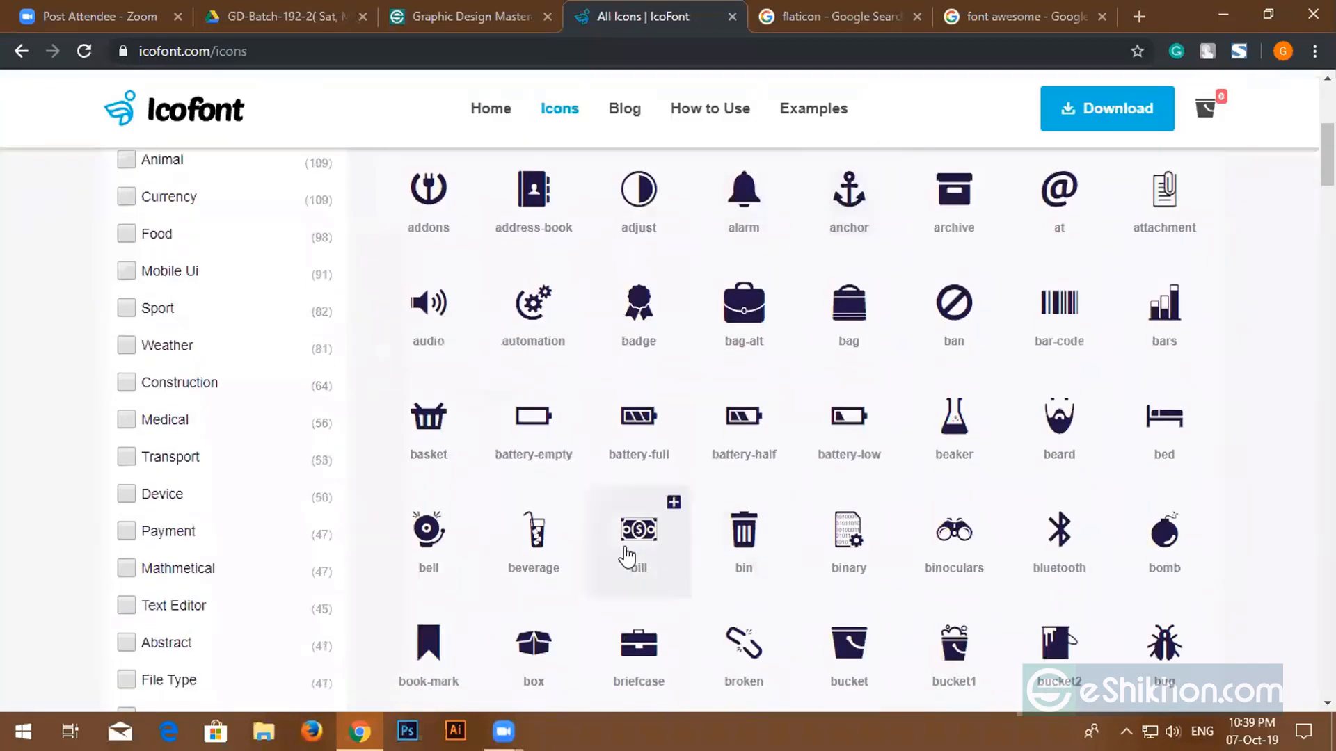
scroll(626, 553, "down", 14)
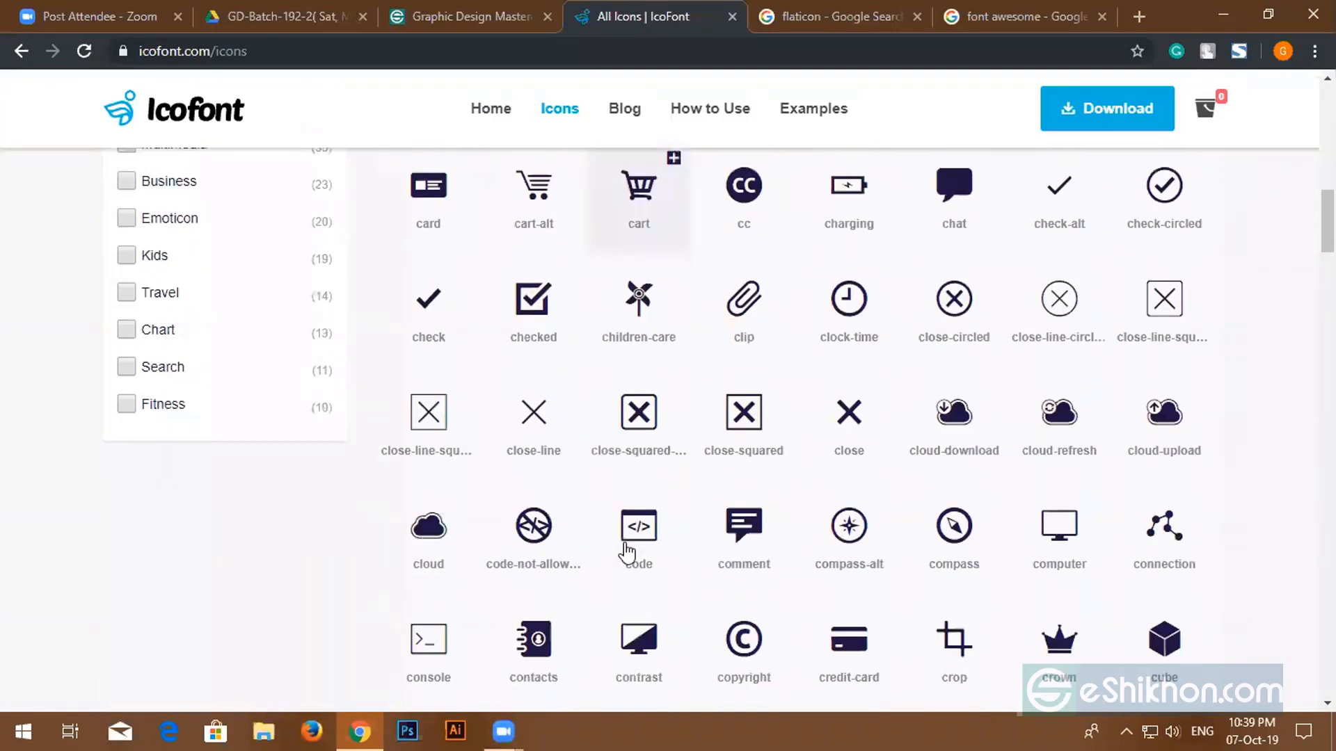
scroll(626, 552, "down", 20)
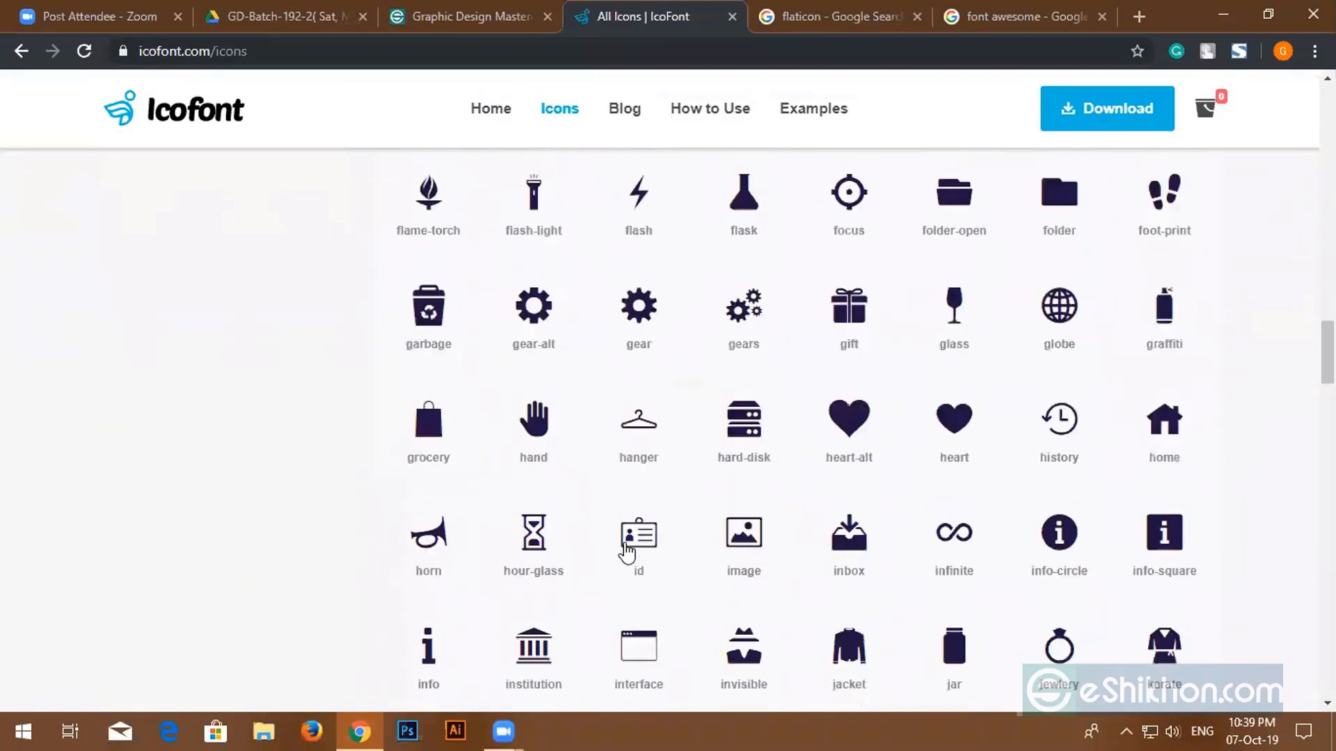
scroll(629, 551, "down", 20)
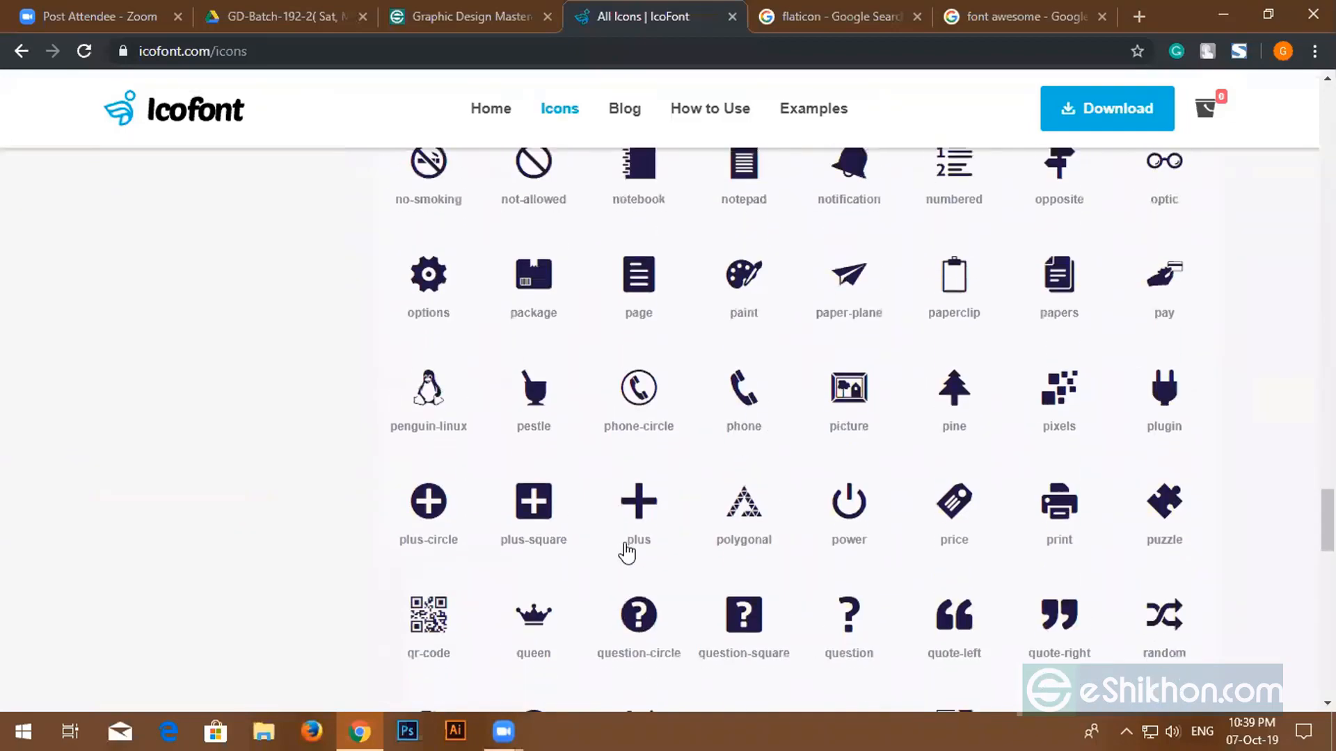
scroll(628, 552, "down", 14)
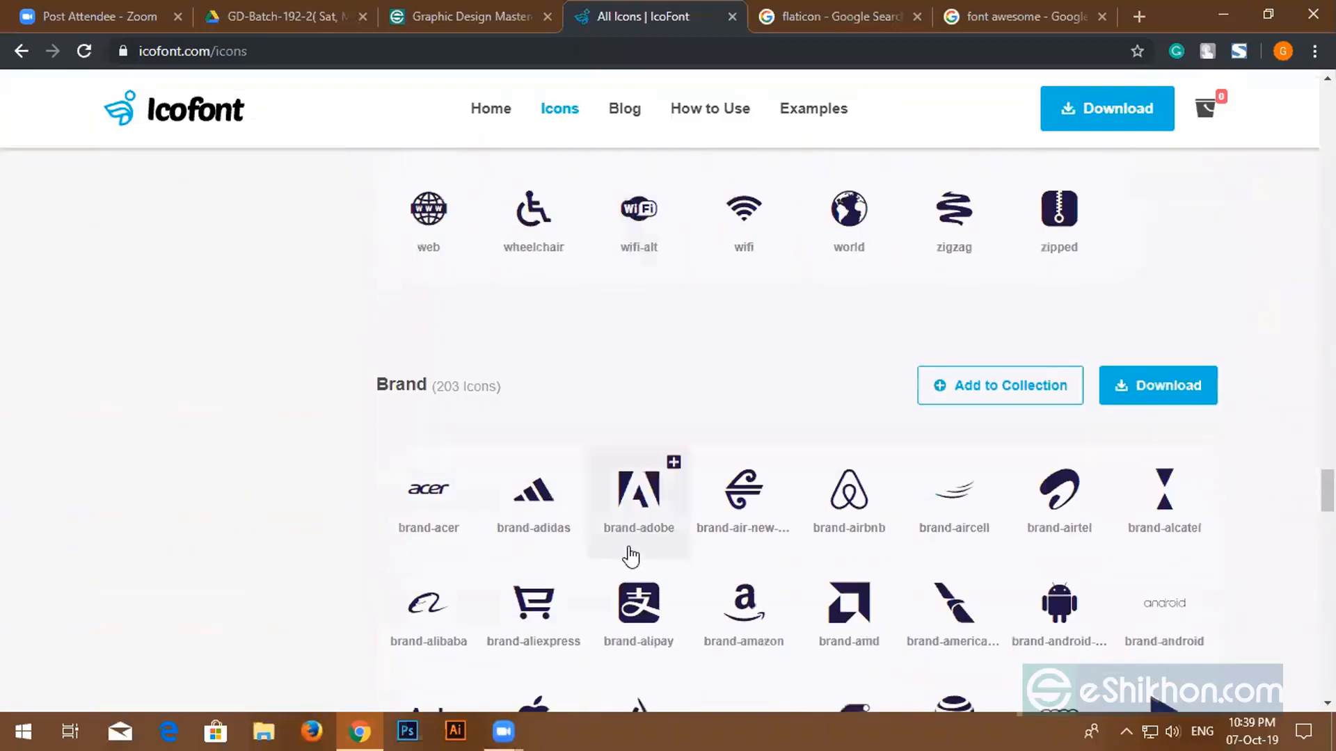
scroll(558, 582, "up", 3)
scroll(557, 581, "down", 3)
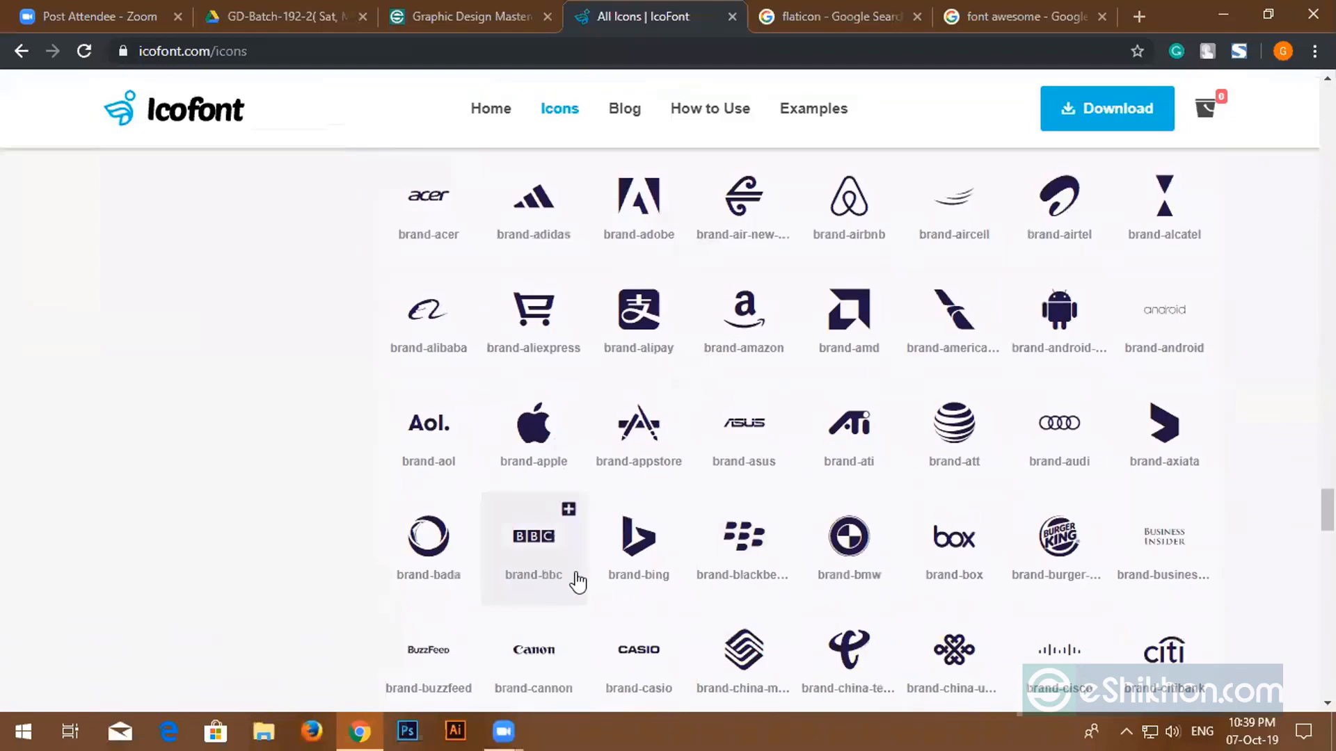
scroll(571, 584, "up", 3)
scroll(629, 587, "up", 20)
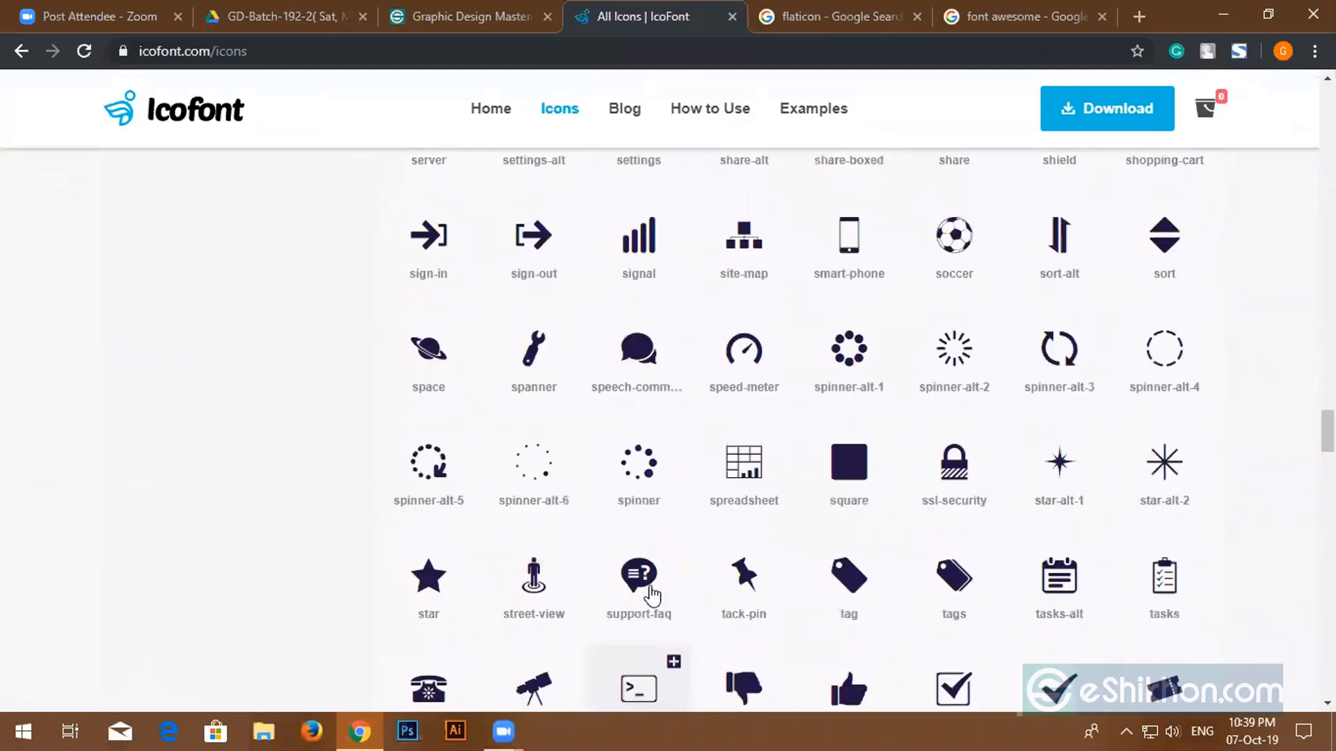
scroll(527, 449, "up", 20)
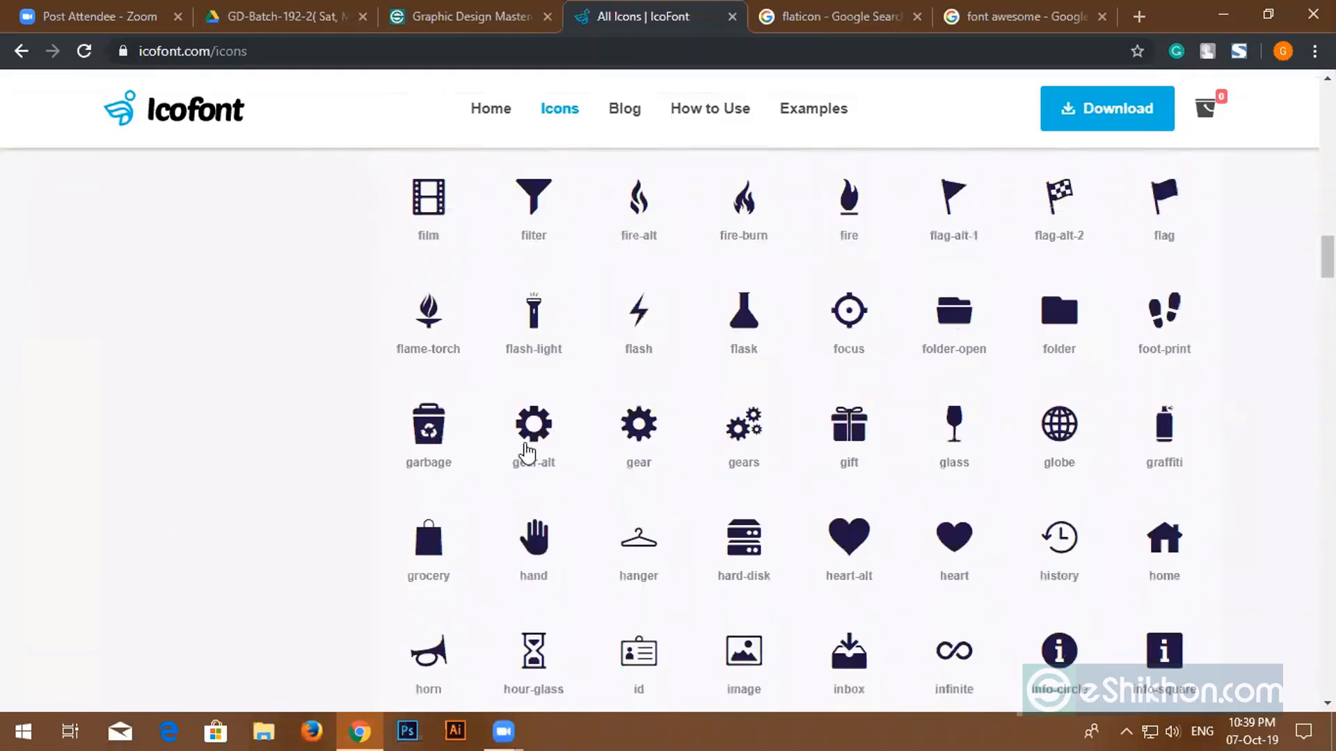
scroll(527, 449, "up", 10)
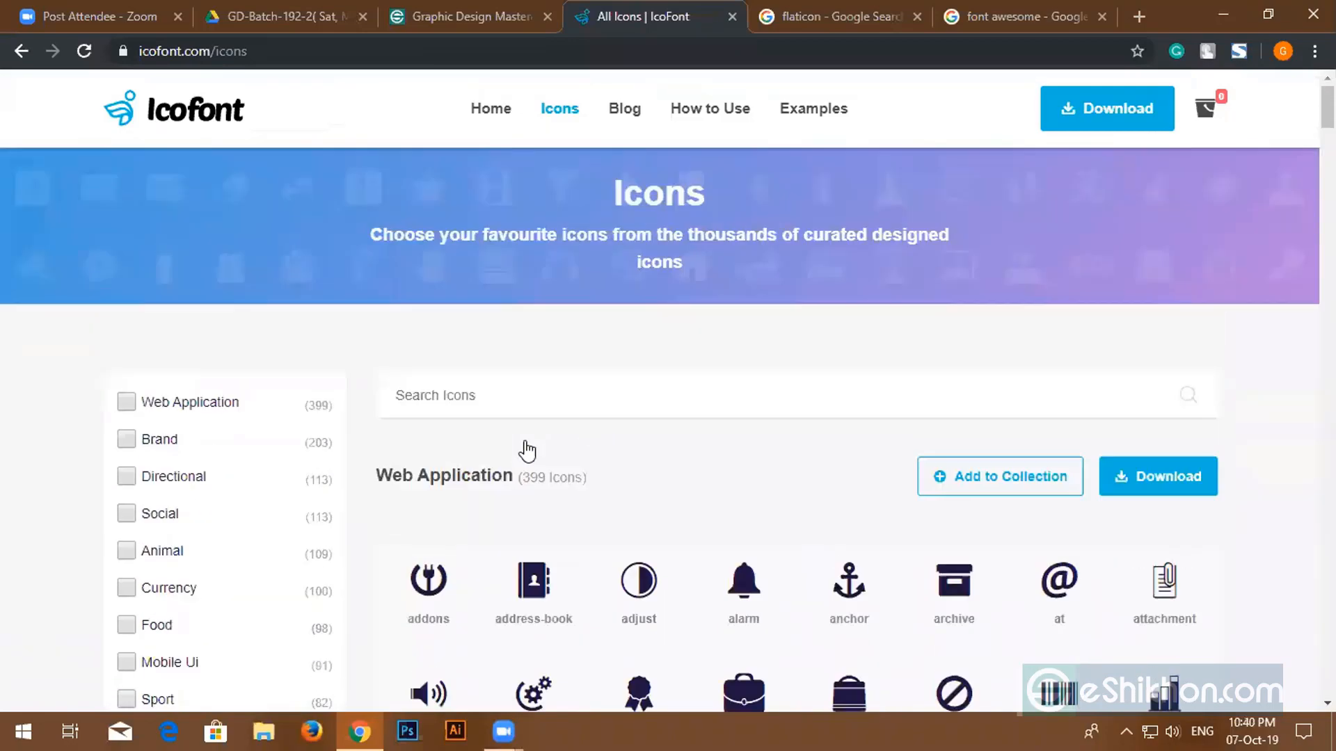
- Scroll past the Brand logo icons down to the Directional arrow section
scroll(526, 451, "down", 3)
scroll(510, 361, "down", 11)
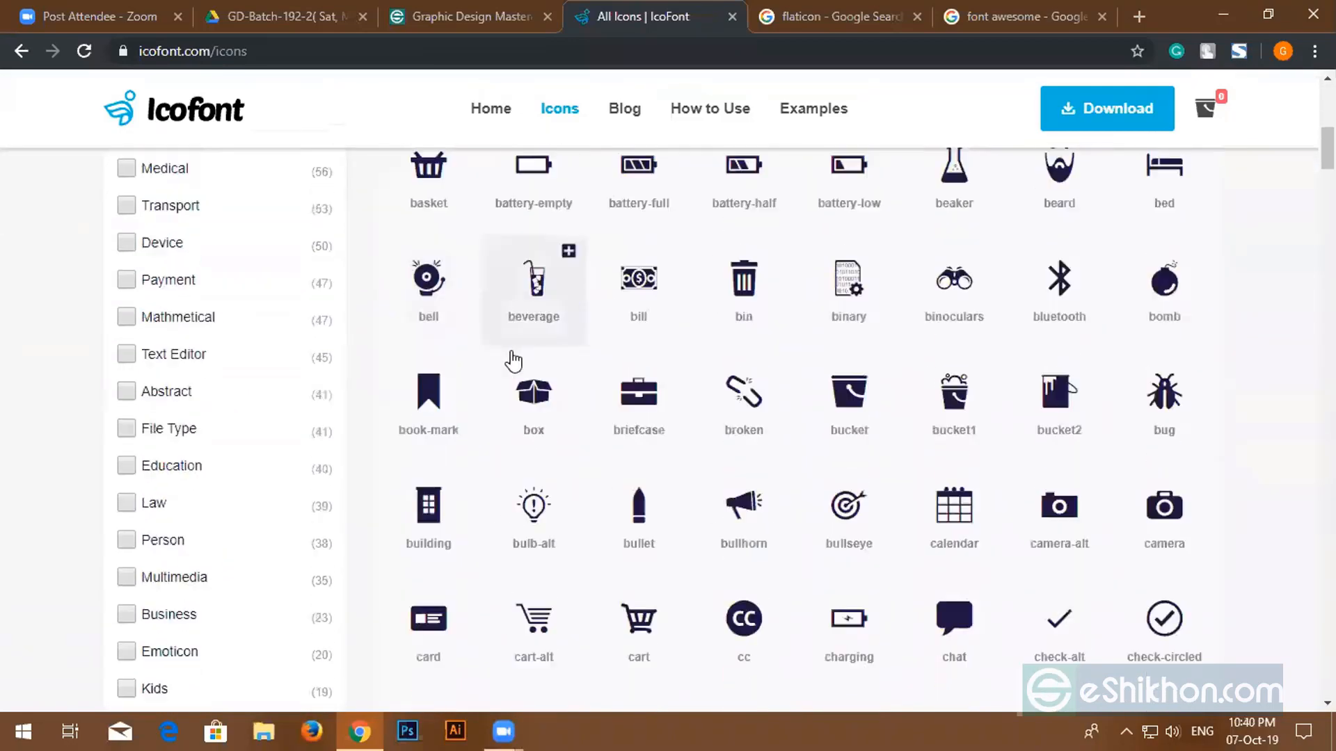
scroll(1041, 480, "down", 15)
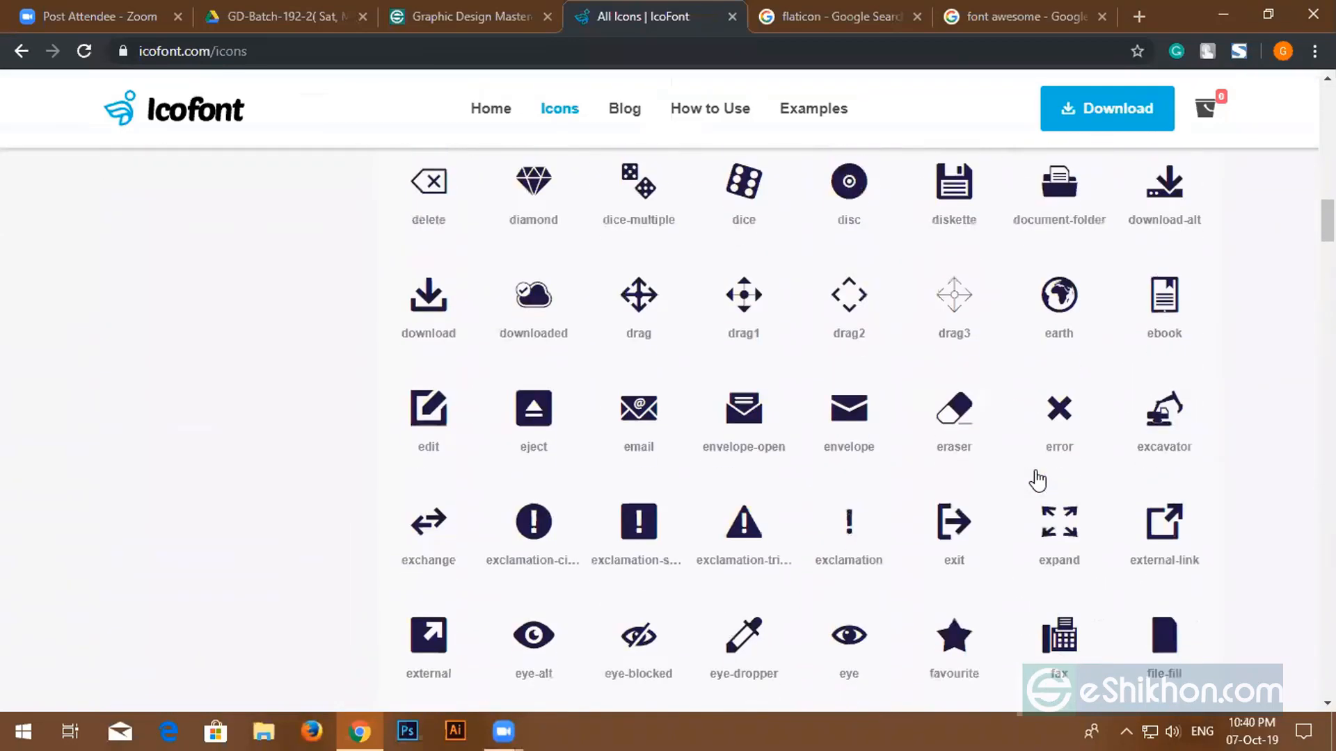
scroll(1036, 479, "down", 20)
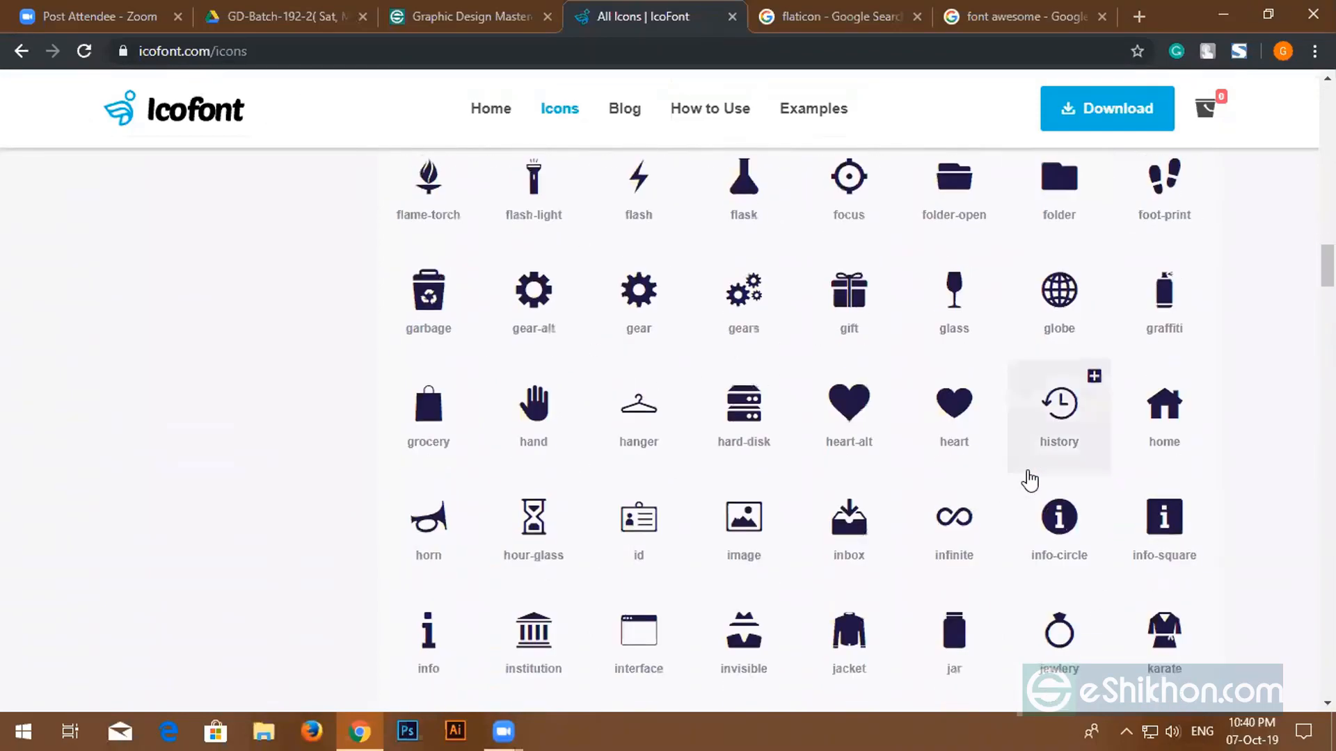
scroll(1029, 480, "down", 20)
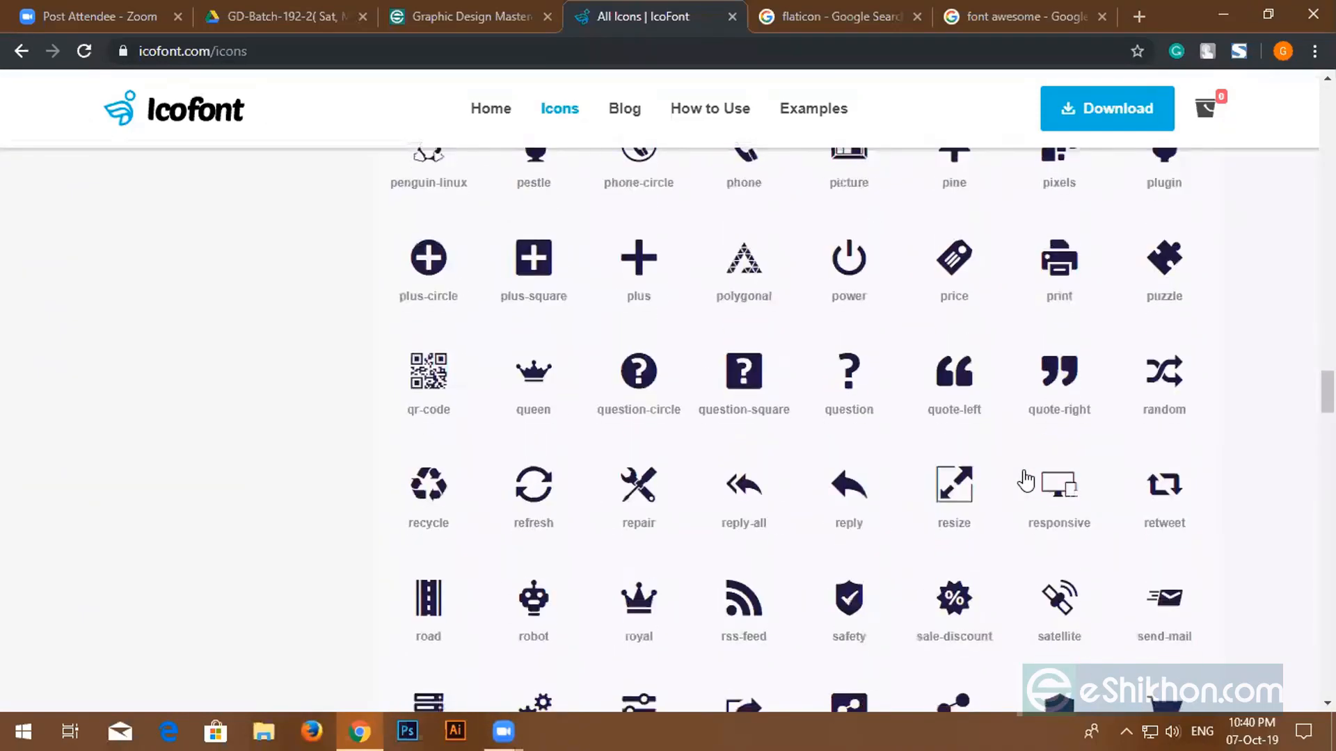
scroll(443, 431, "down", 6)
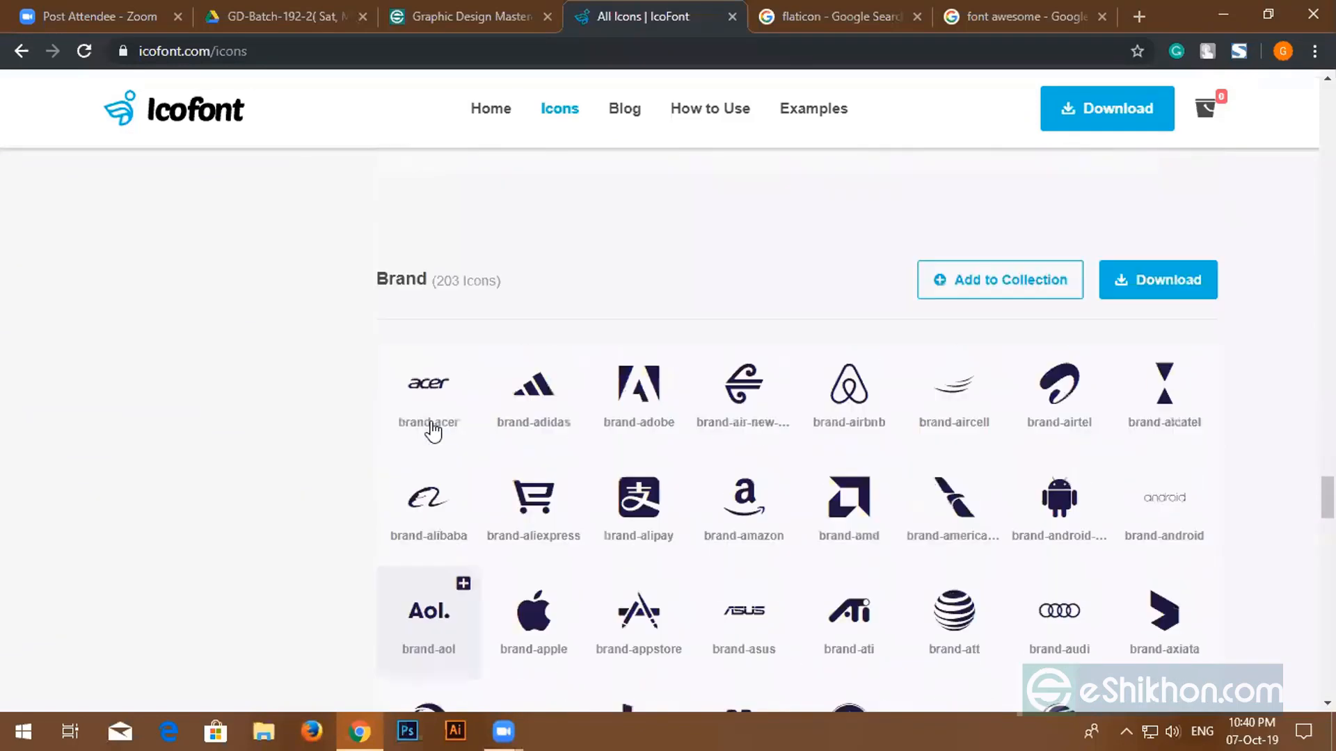
scroll(446, 390, "up", 2)
scroll(456, 346, "down", 4)
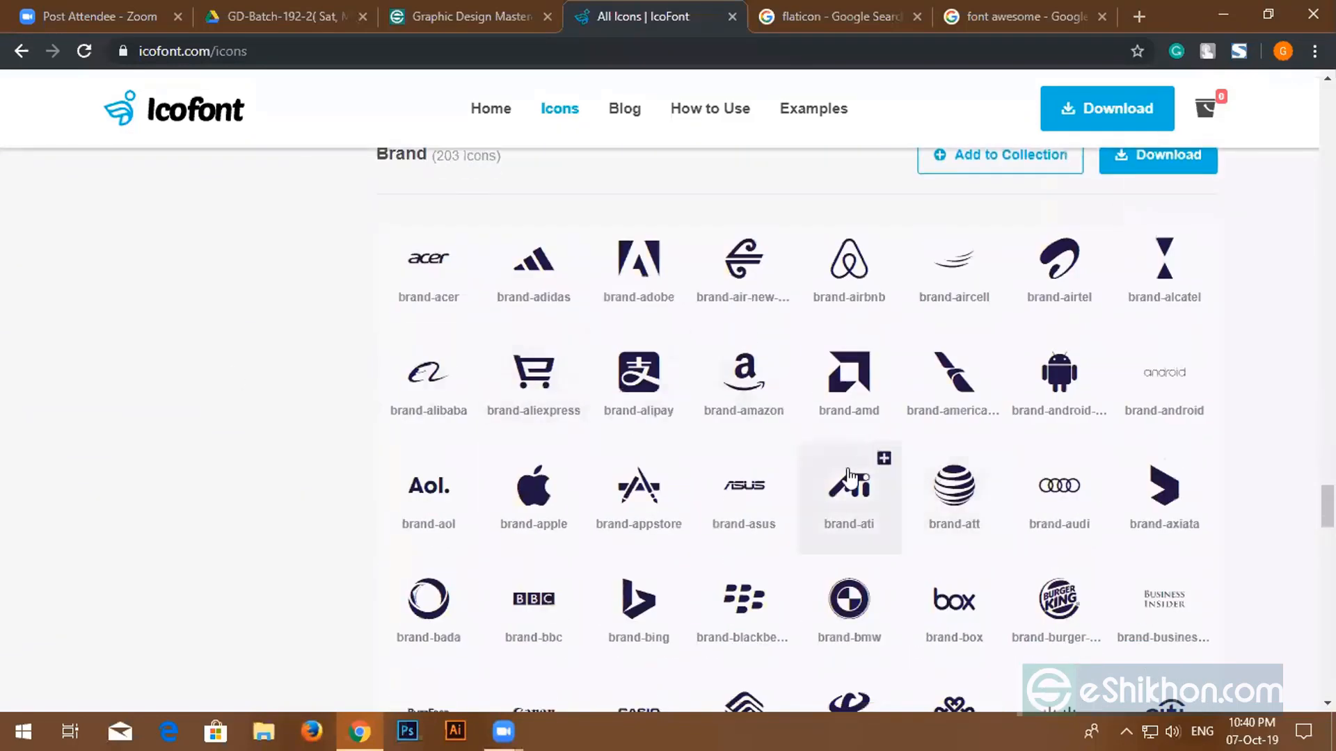
scroll(877, 473, "down", 1)
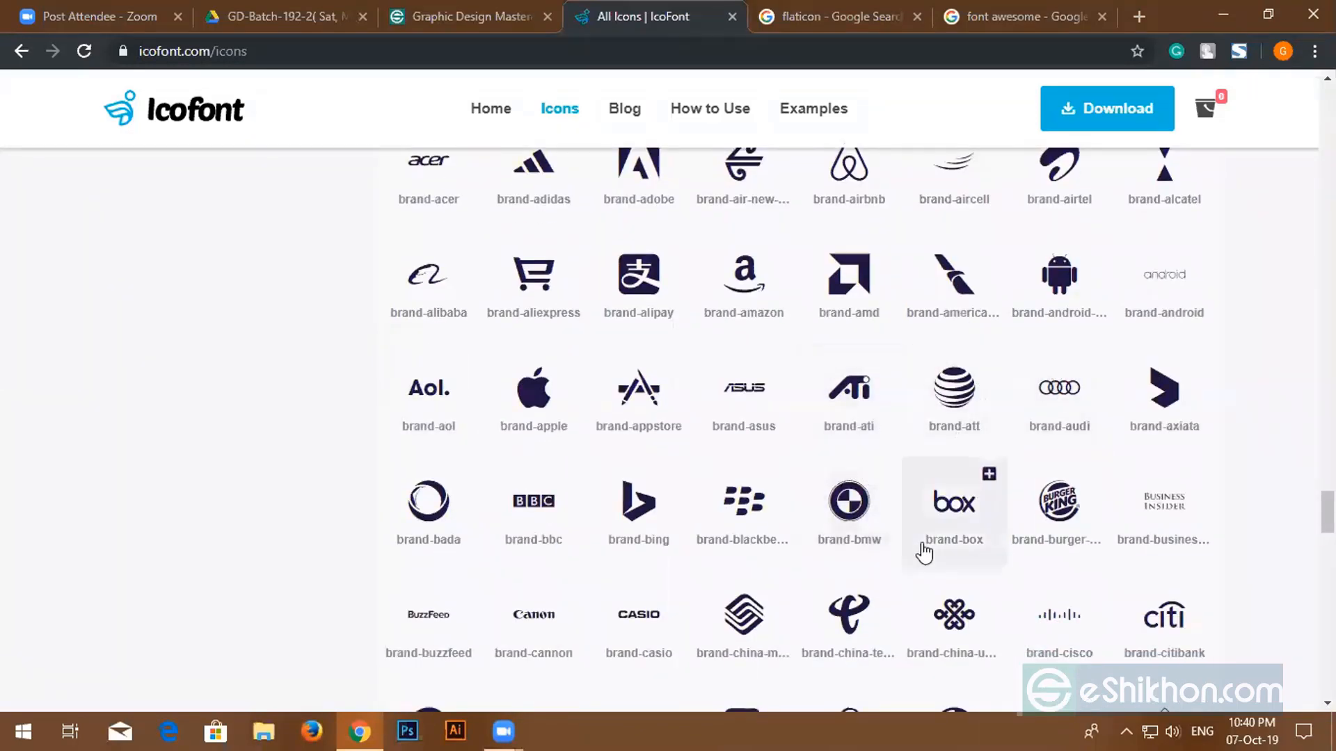
scroll(924, 552, "down", 2)
scroll(1121, 550, "down", 6)
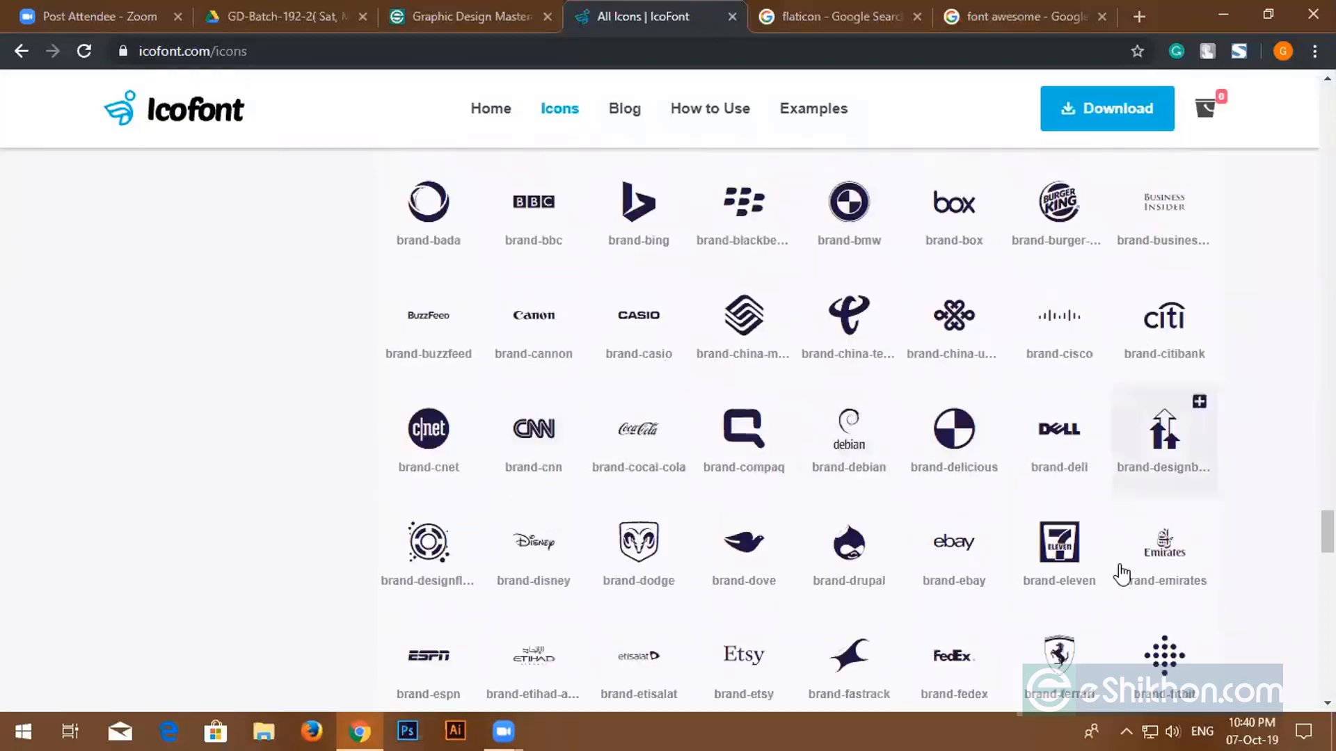
scroll(646, 410, "down", 14)
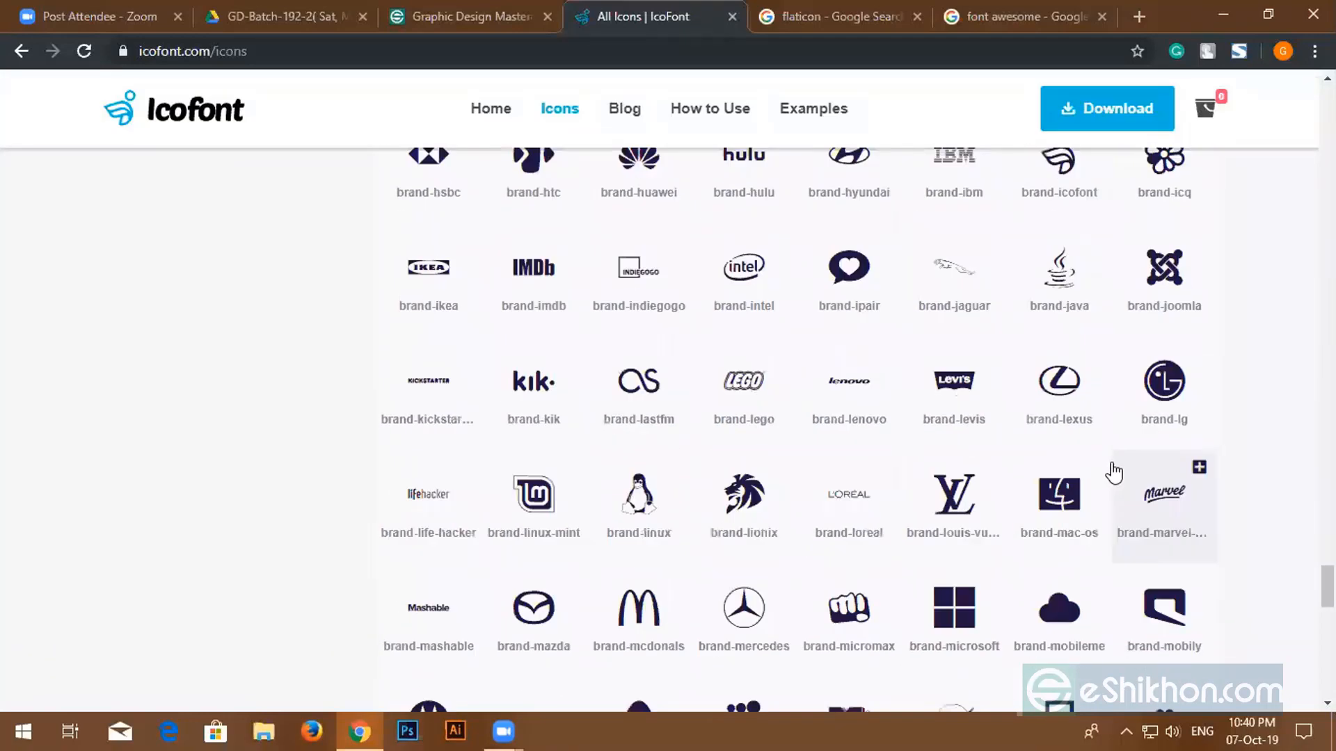
scroll(720, 403, "down", 4)
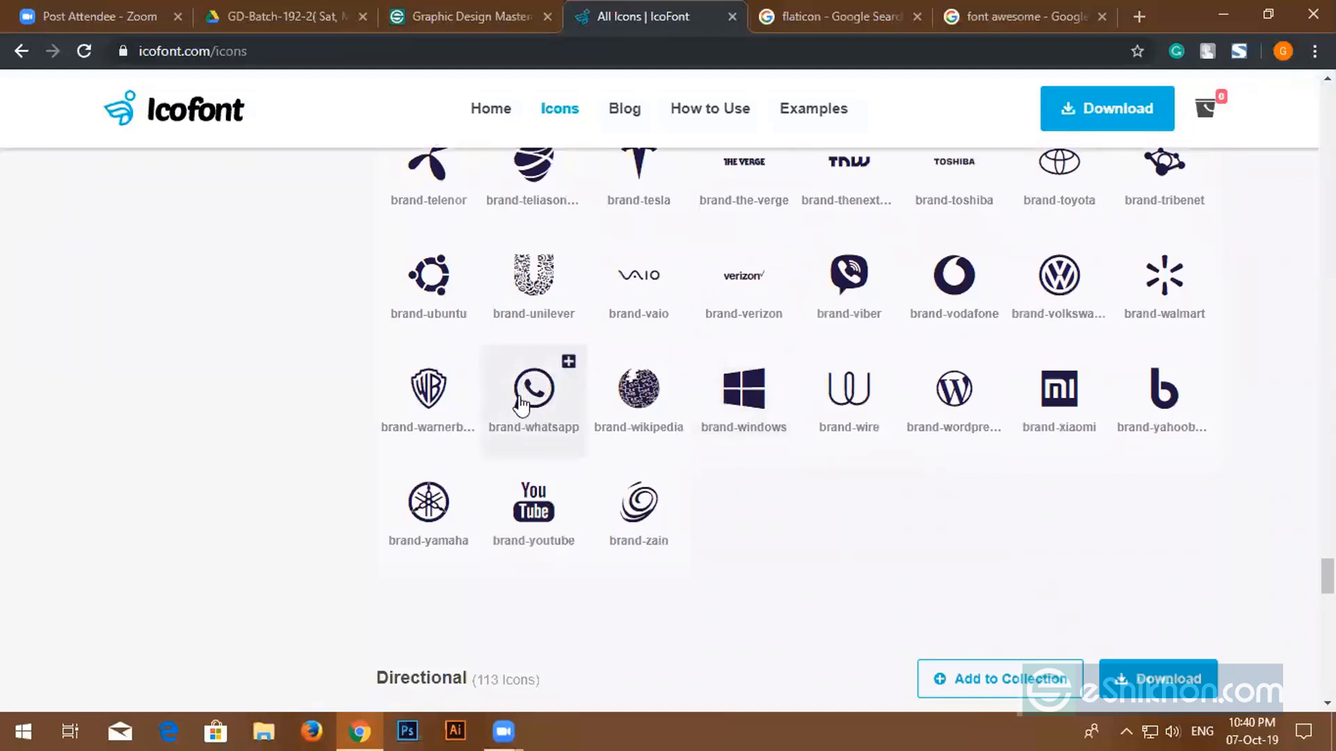
scroll(684, 426, "down", 1)
scroll(683, 426, "down", 5)
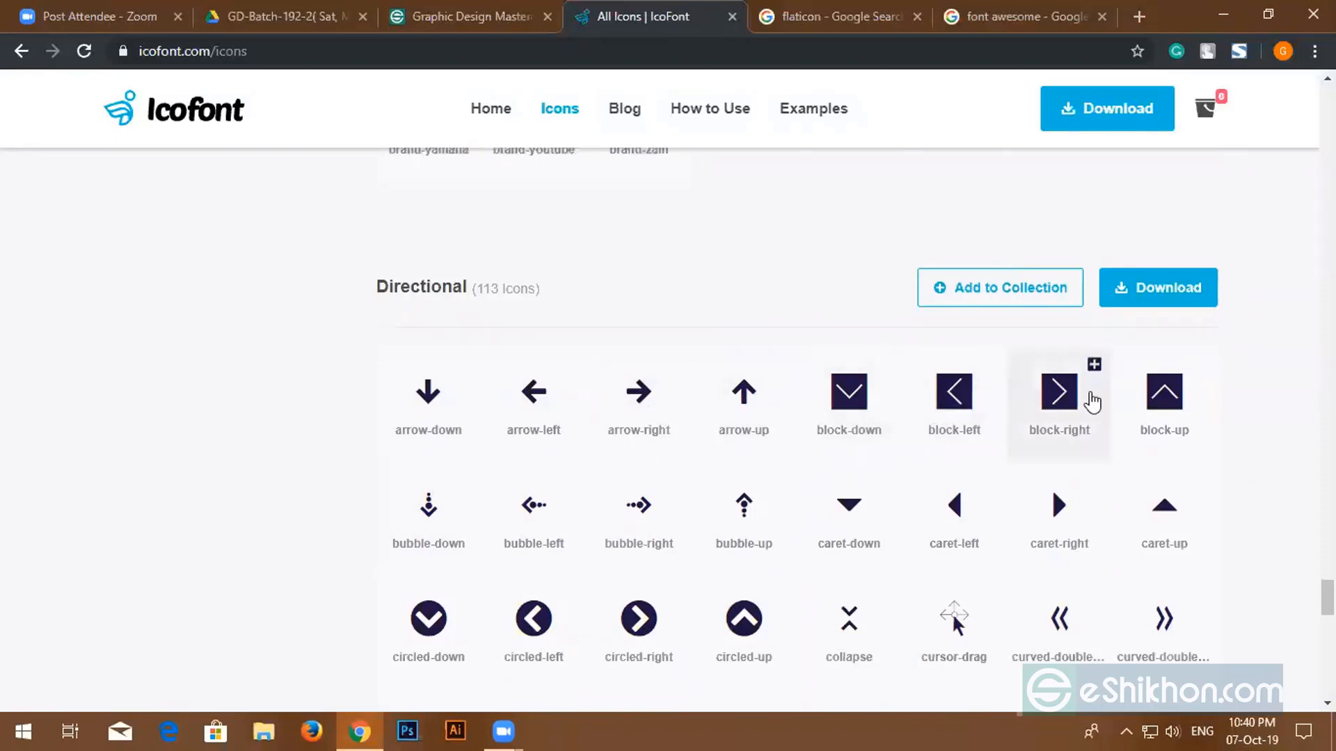
- Browse IcoFont's icon categories from Currency to Text Editor, then return to the flaticon Google results
scroll(727, 518, "down", 5)
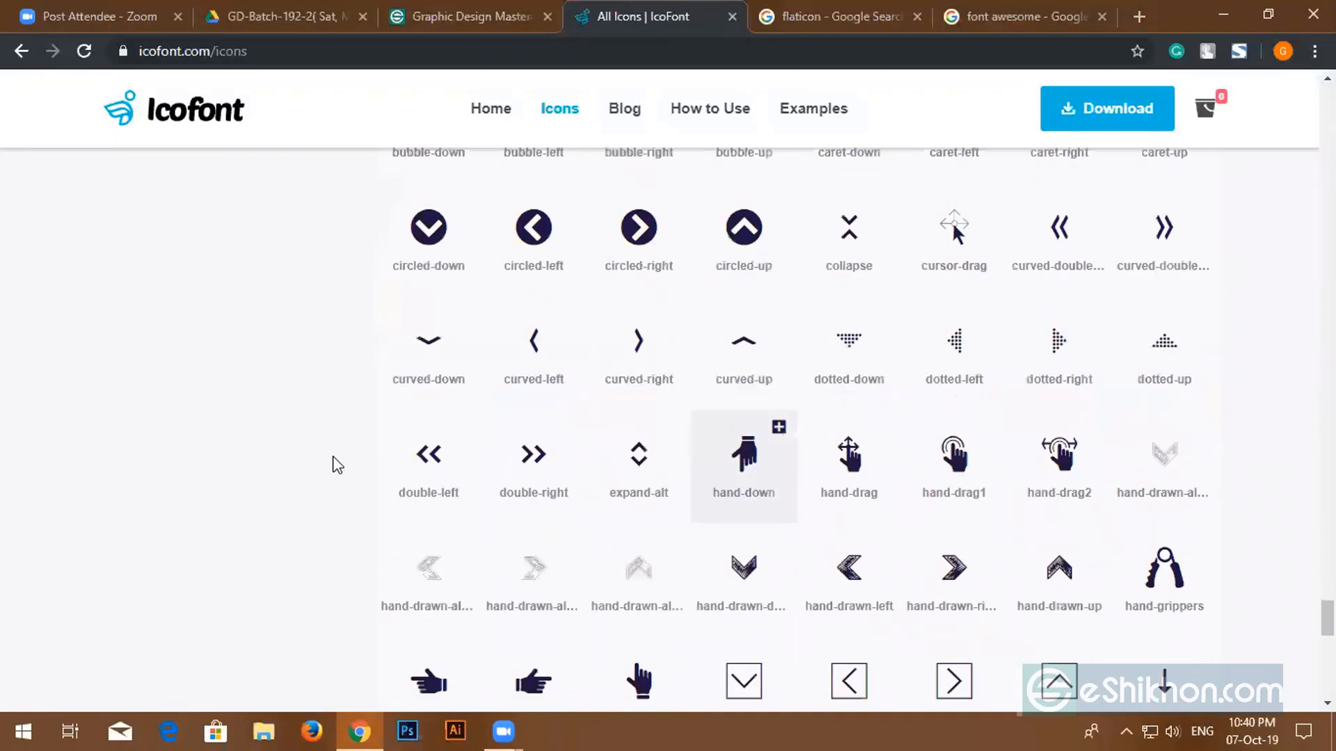
scroll(306, 431, "up", 4)
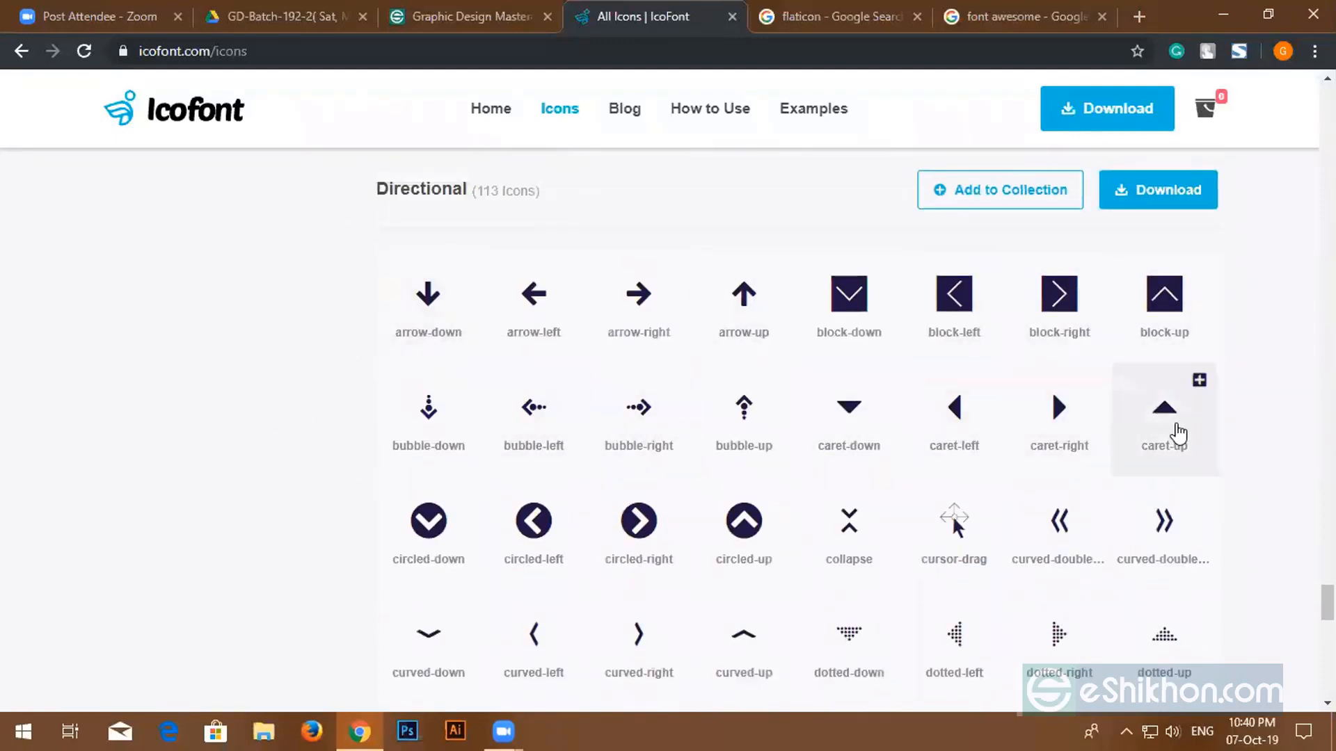
scroll(1044, 417, "down", 3)
scroll(1043, 363, "down", 3)
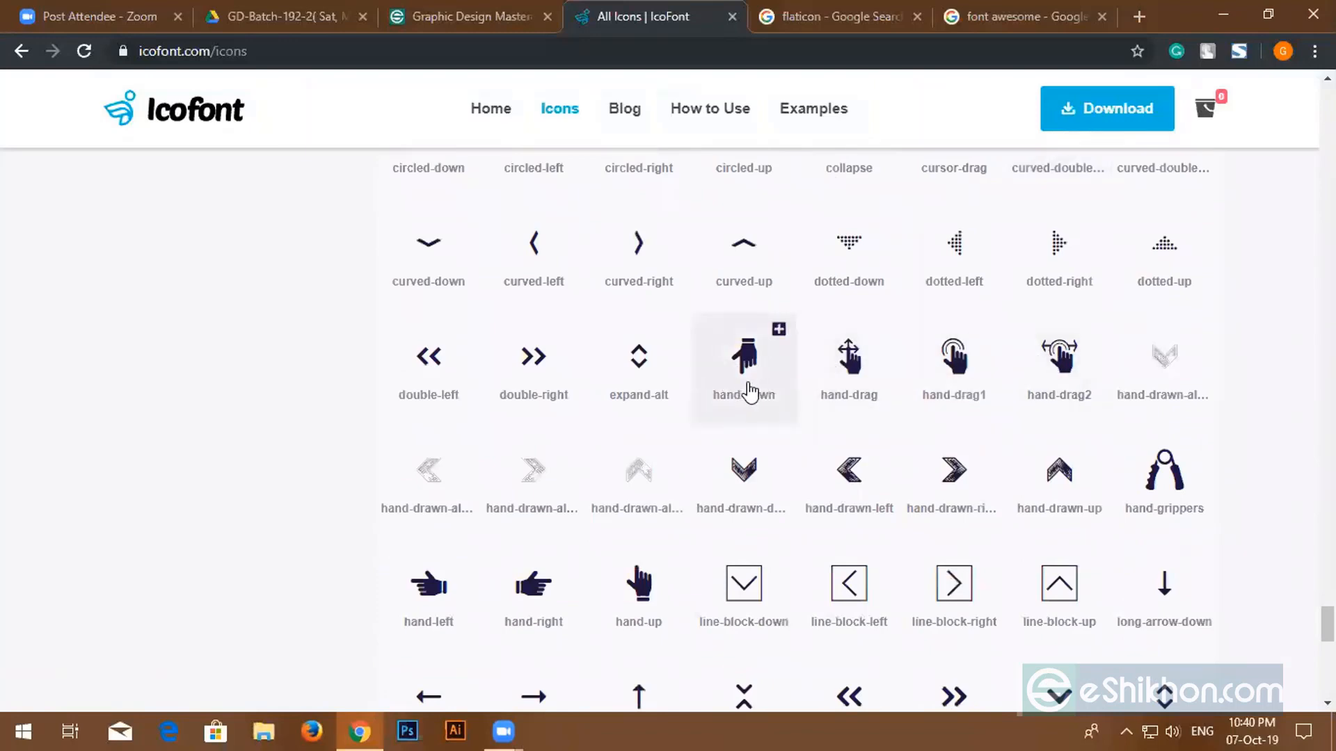
scroll(745, 382, "down", 4)
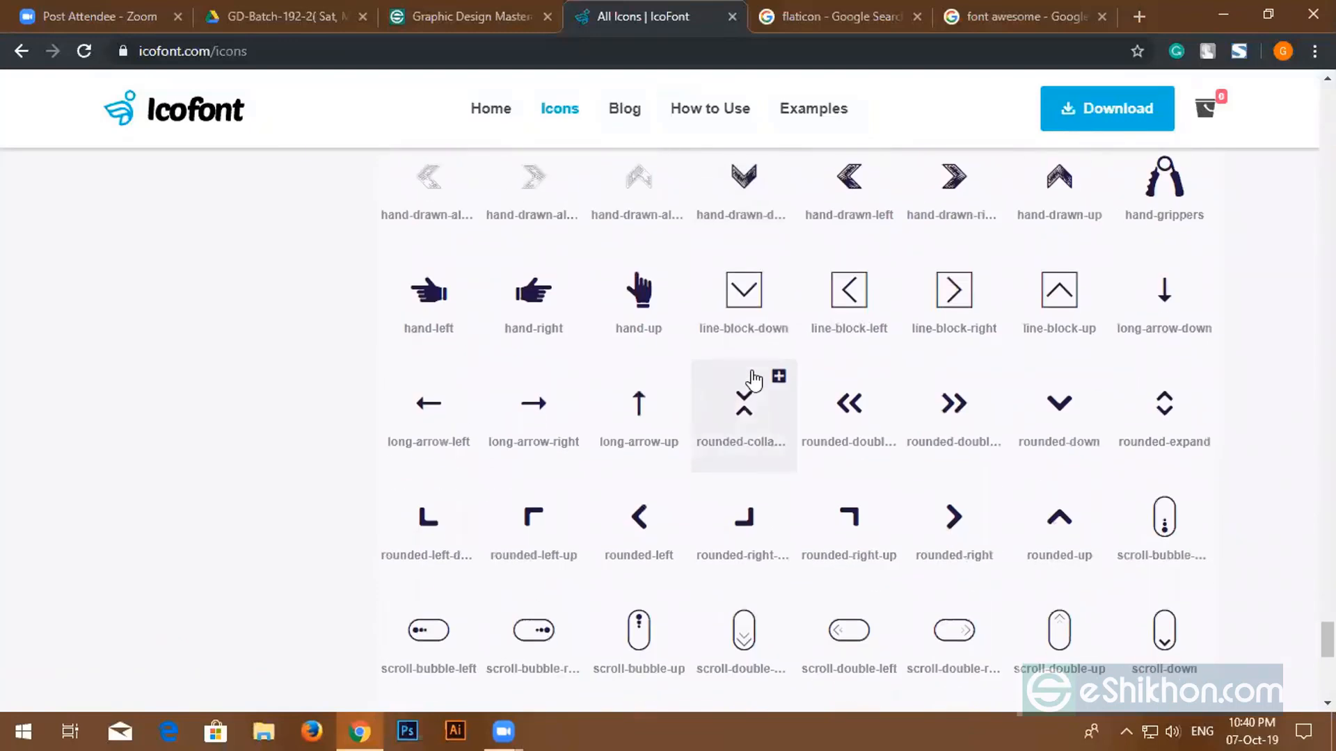
scroll(754, 380, "down", 4)
scroll(756, 379, "down", 10)
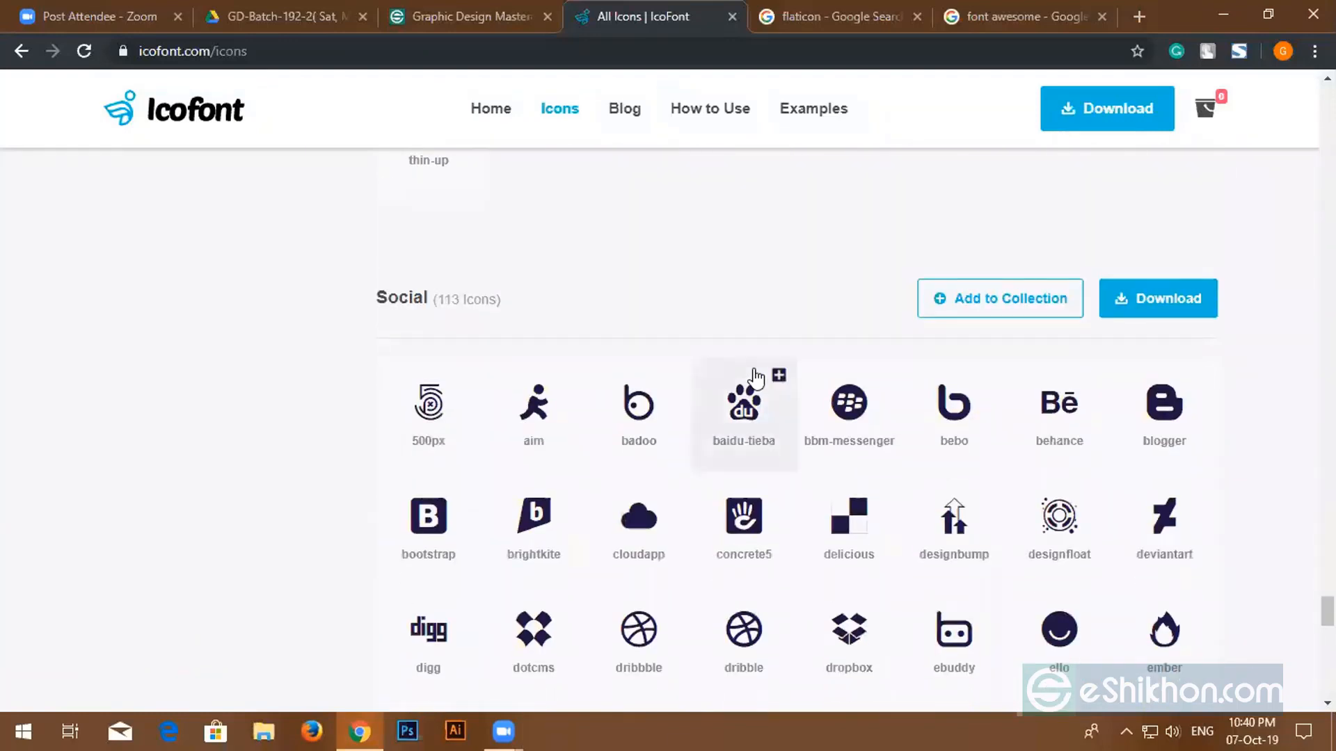
scroll(756, 380, "down", 5)
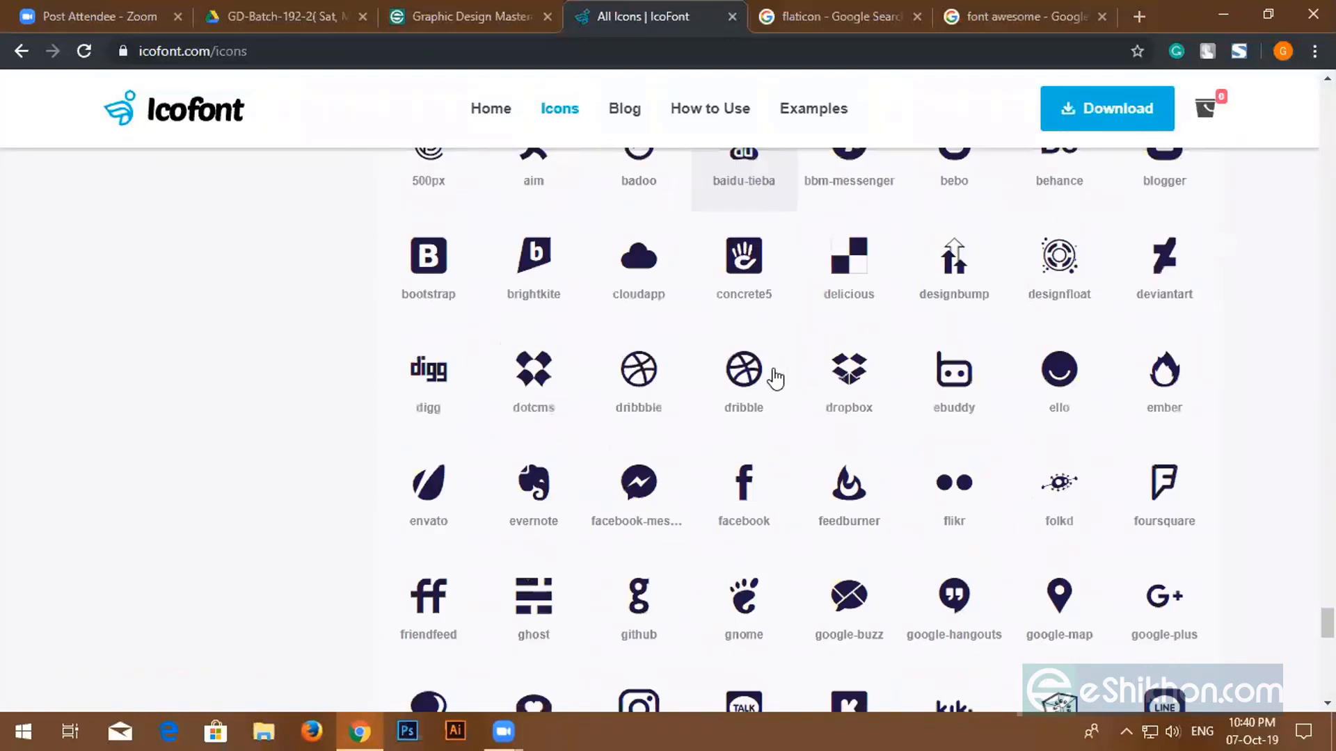
scroll(776, 379, "up", 4)
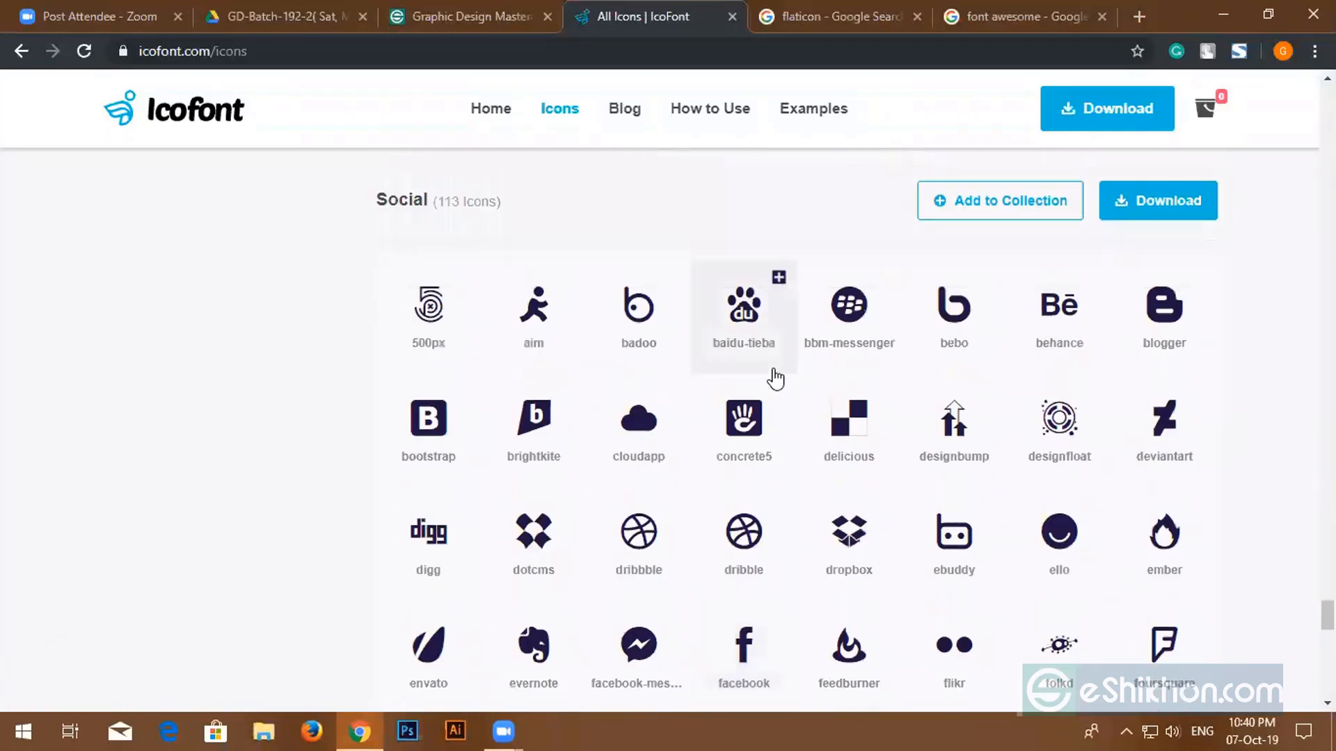
scroll(776, 379, "down", 1)
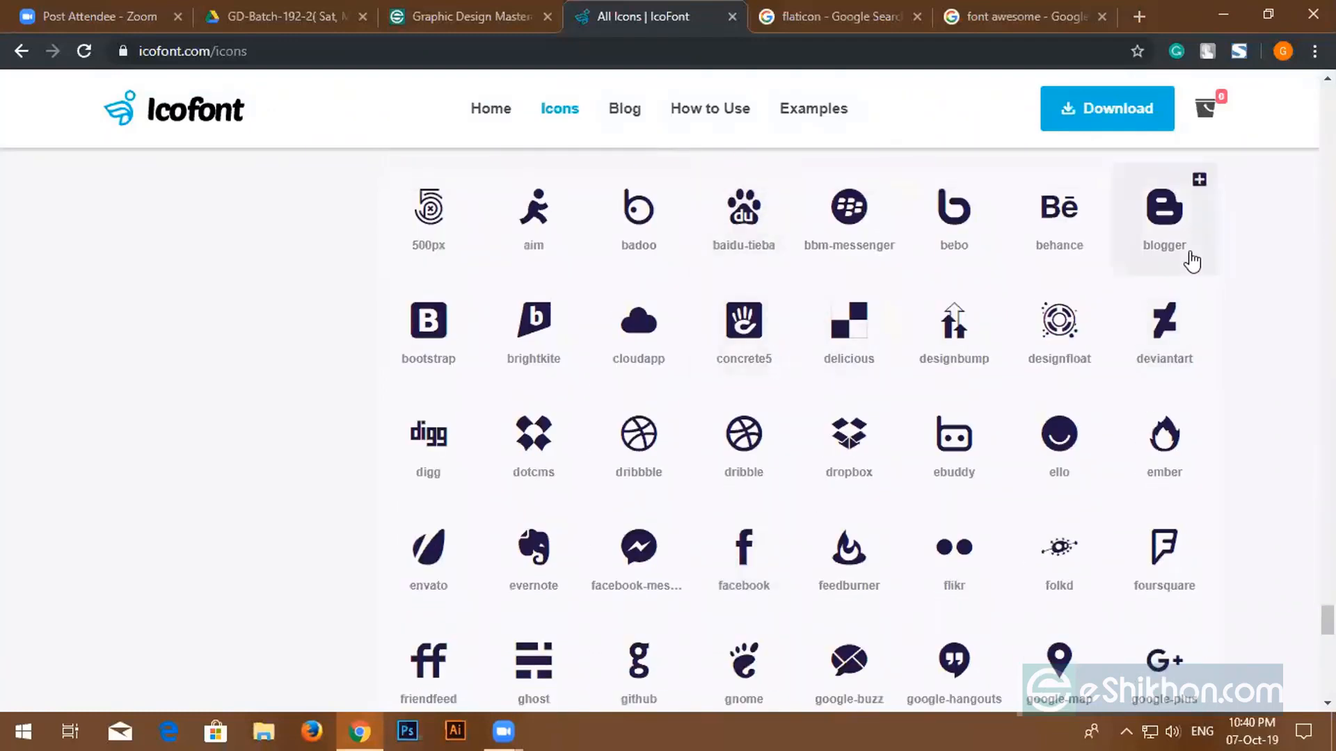
scroll(1057, 389, "down", 1)
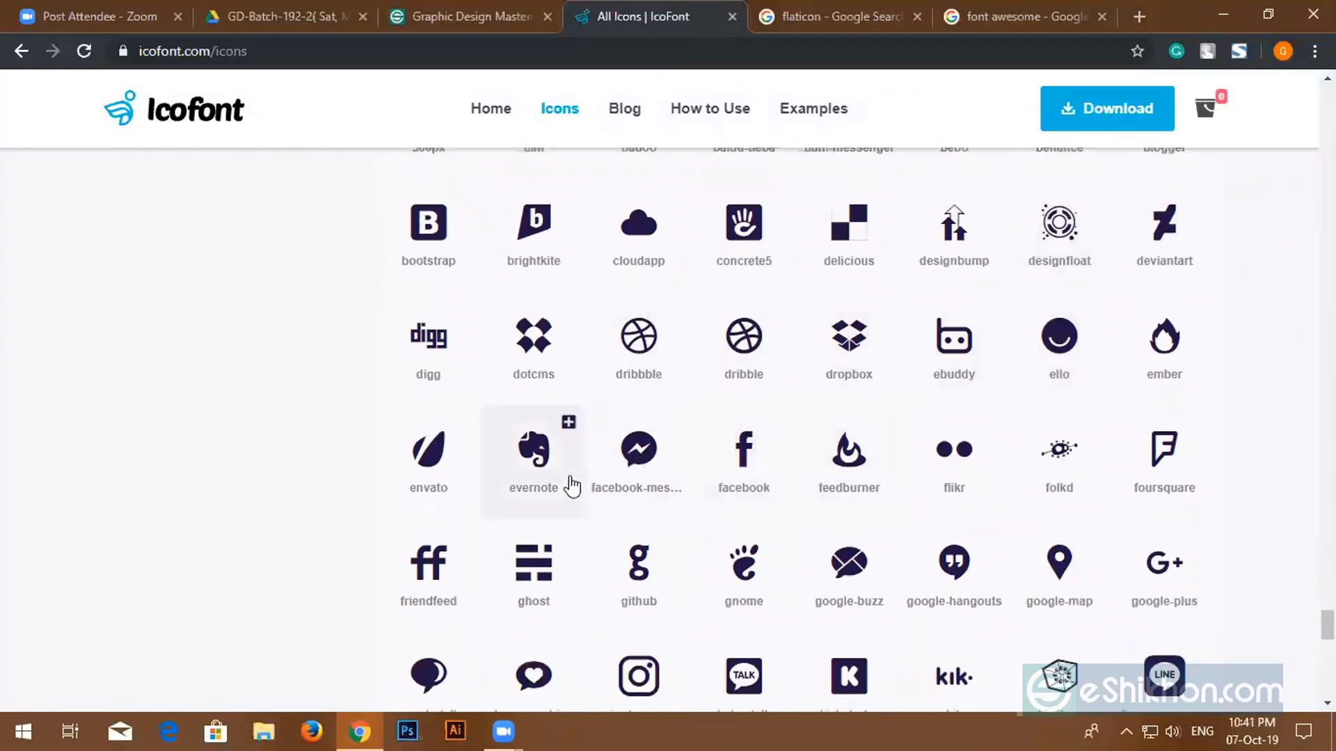
scroll(657, 455, "down", 2)
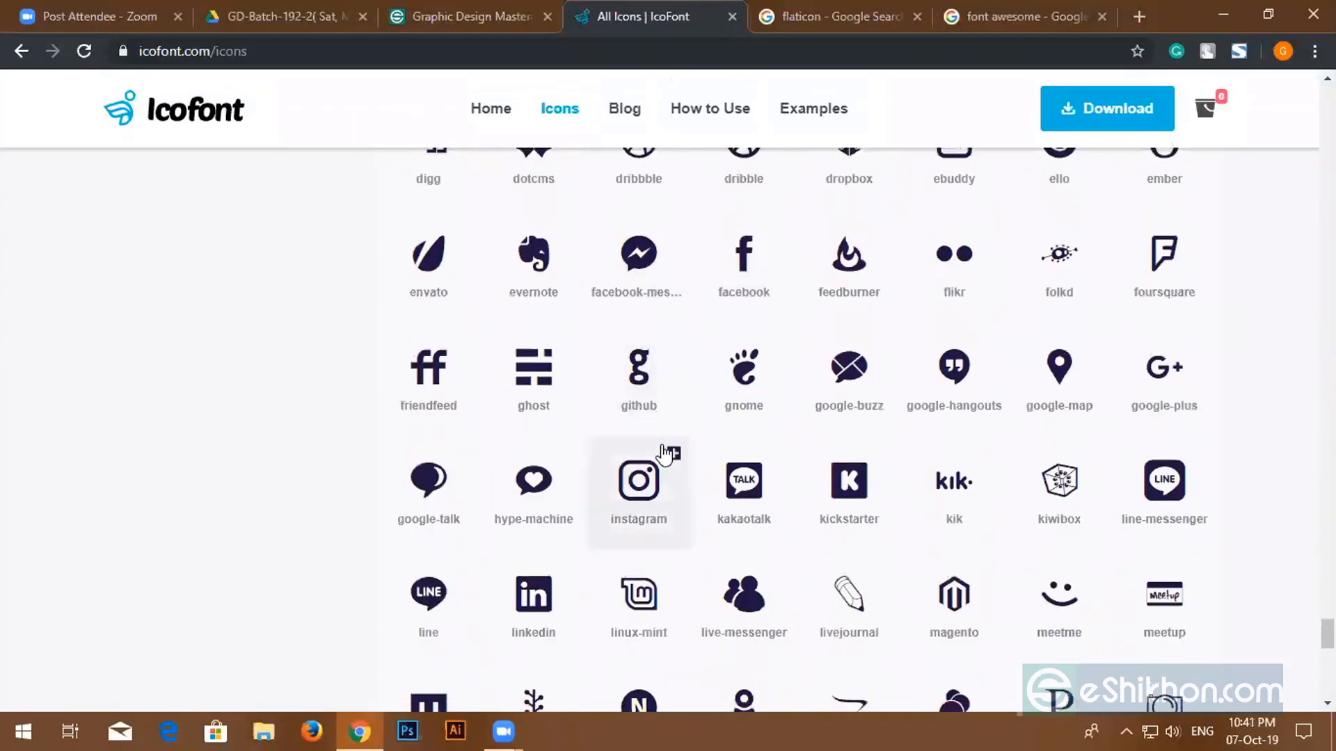
scroll(990, 452, "down", 11)
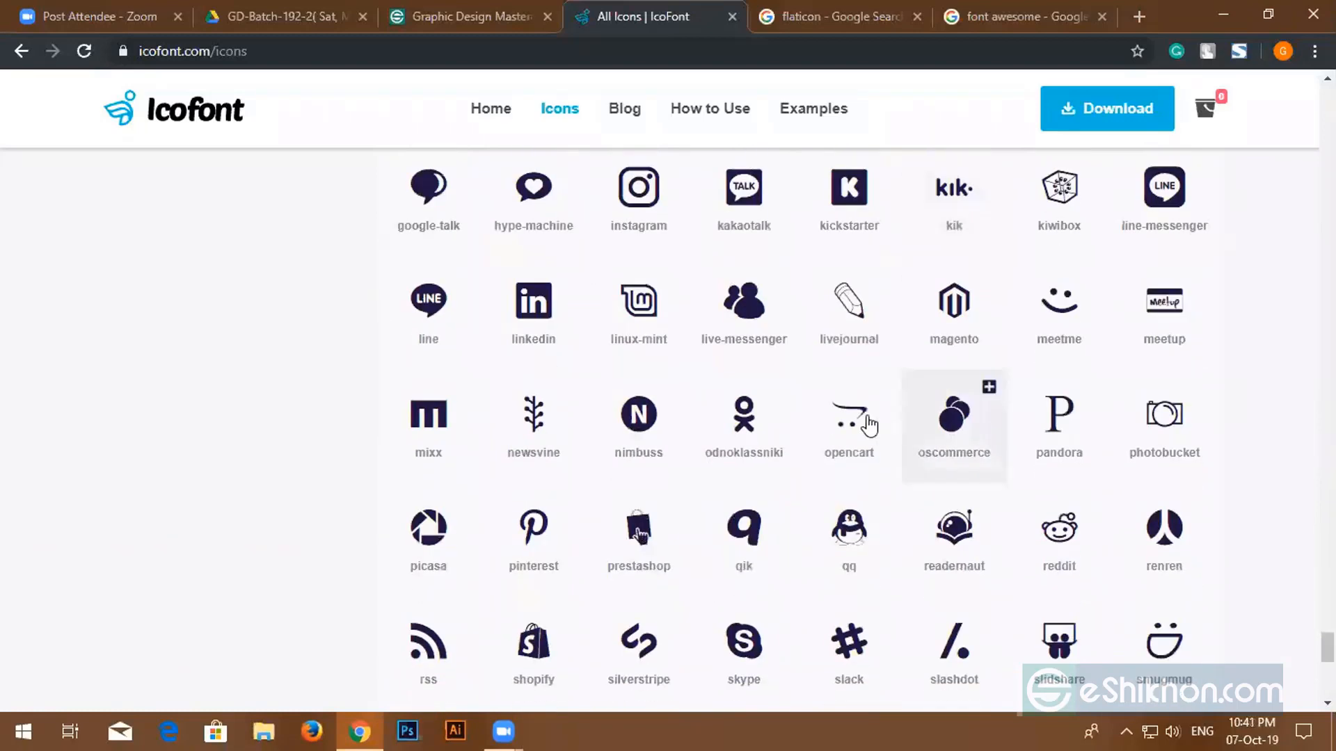
scroll(850, 412, "down", 8)
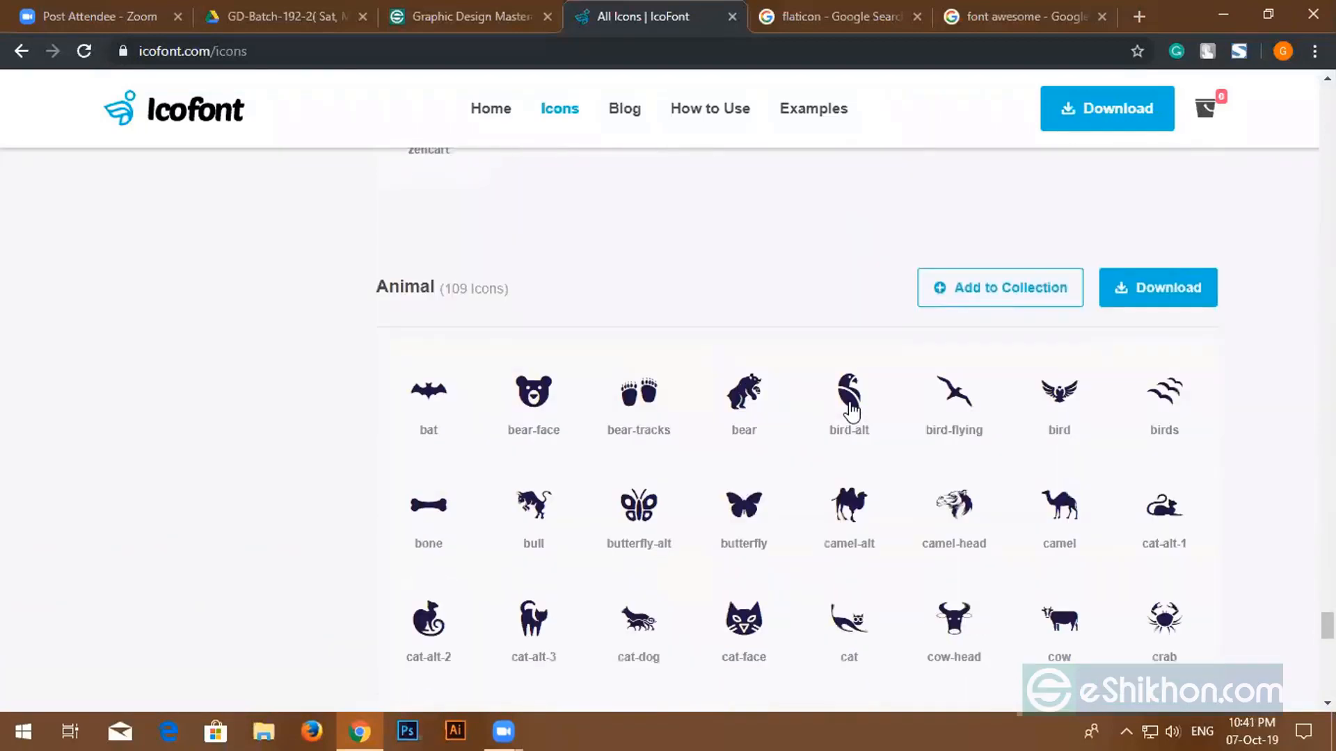
scroll(848, 412, "up", 2)
scroll(851, 410, "up", 1)
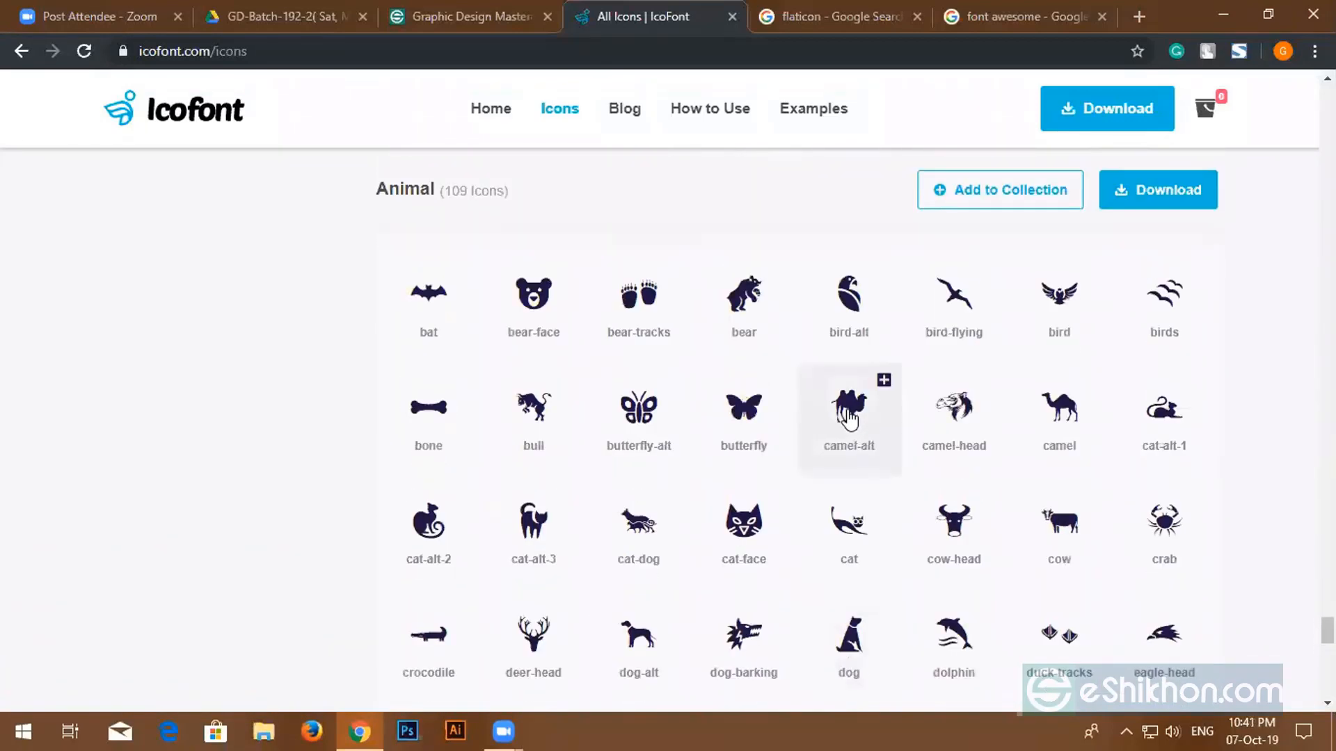
scroll(850, 416, "down", 10)
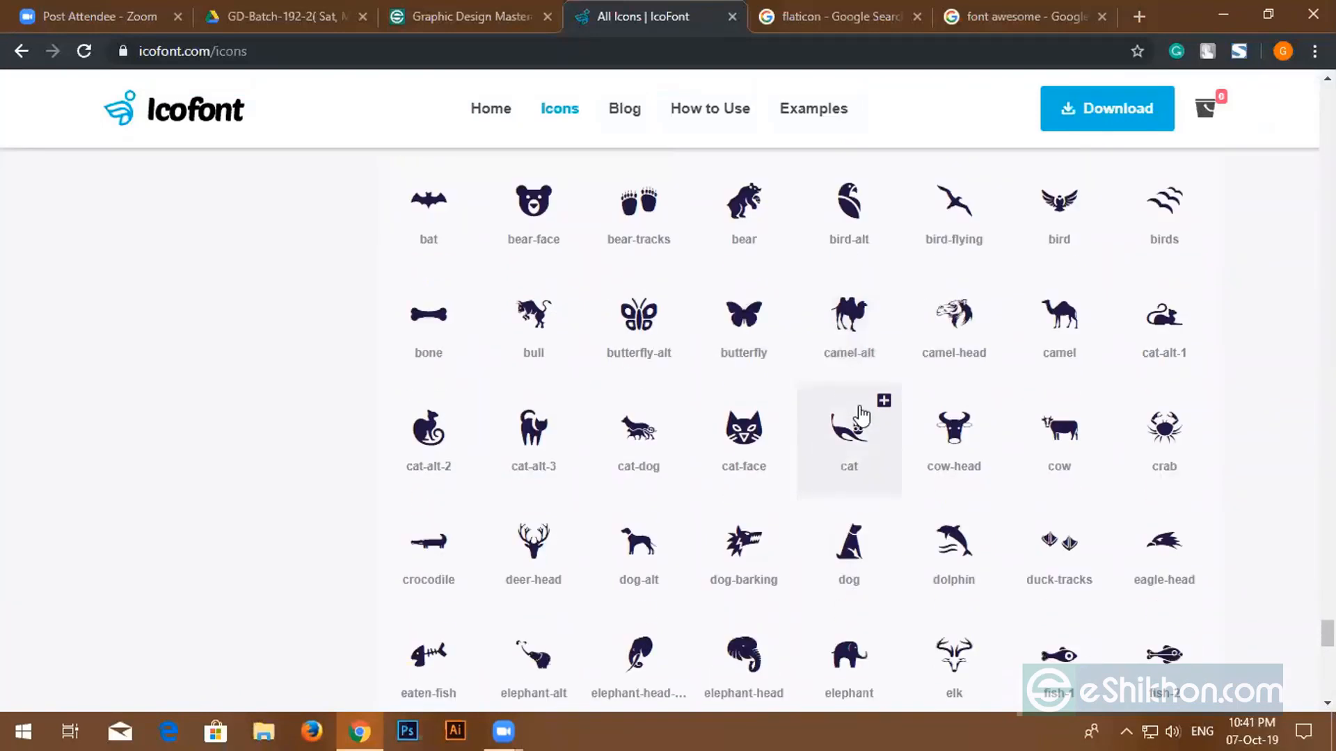
scroll(863, 414, "down", 8)
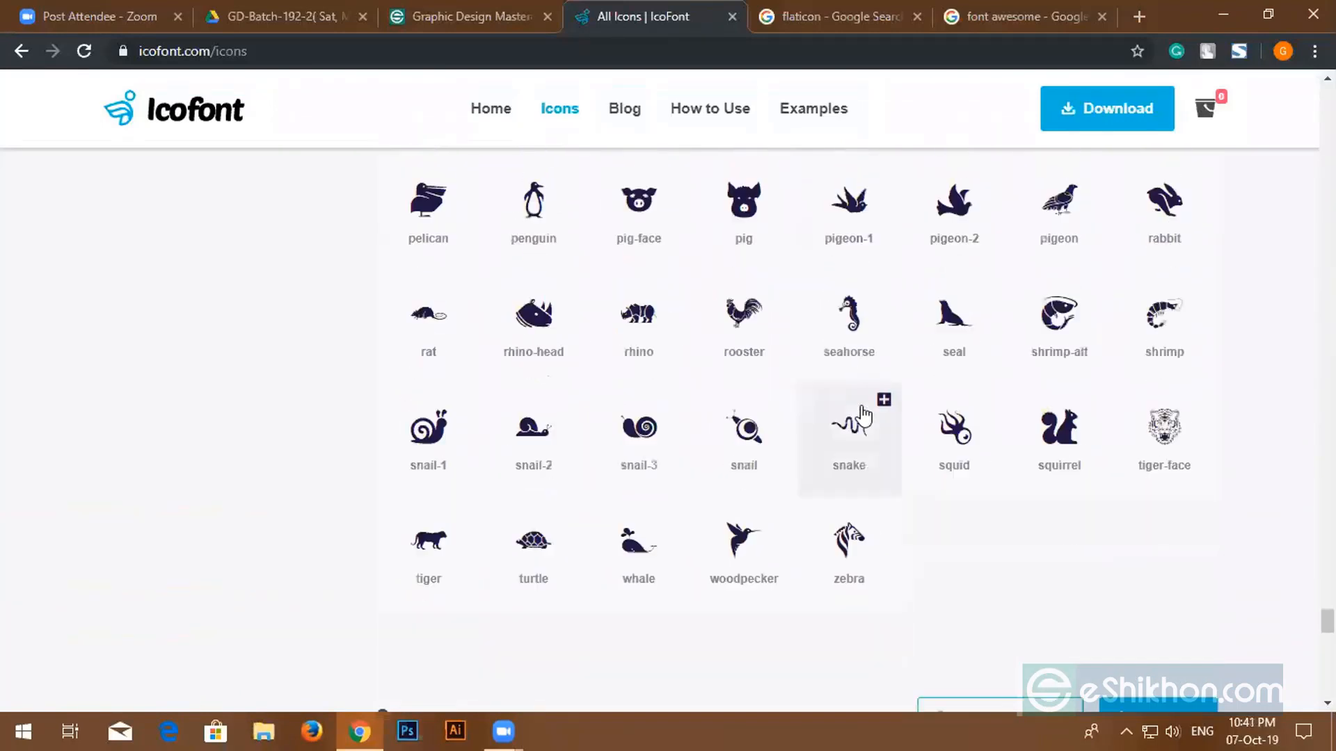
scroll(859, 413, "up", 7)
scroll(838, 419, "up", 8)
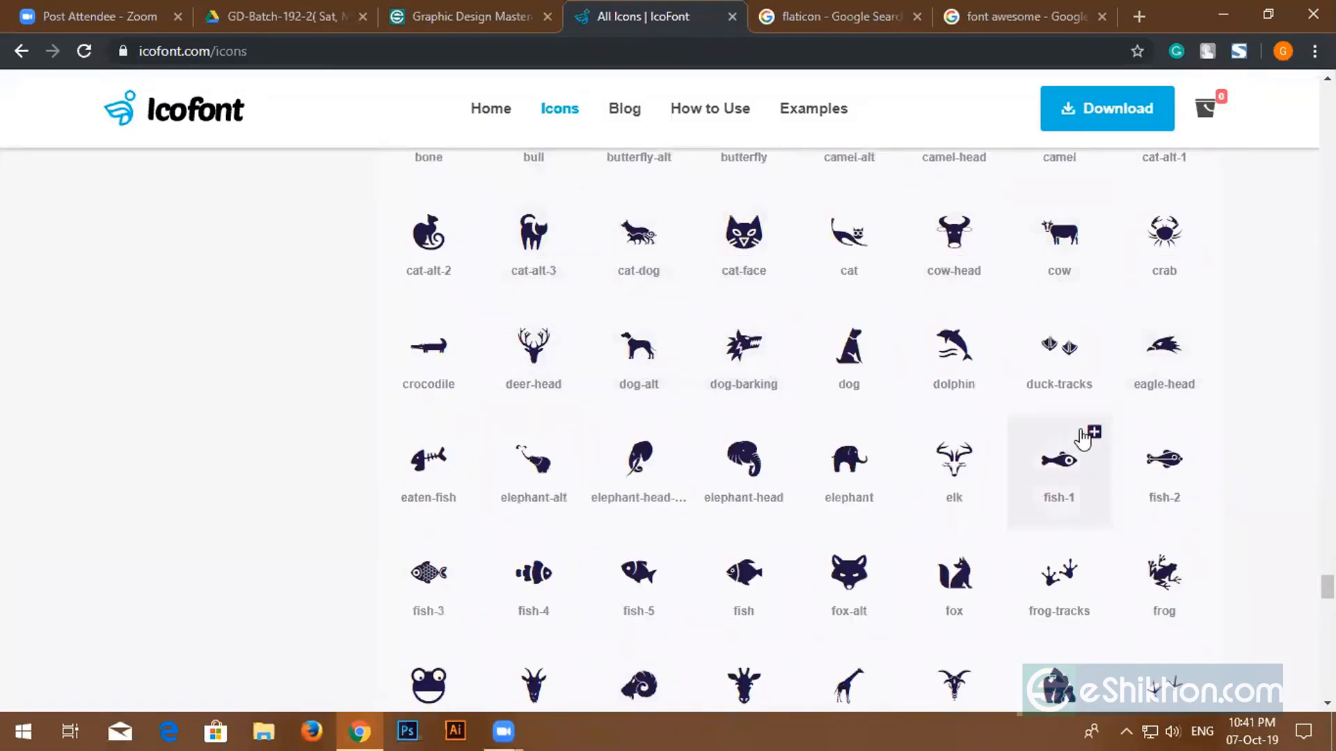
scroll(1078, 438, "down", 7)
scroll(861, 333, "down", 10)
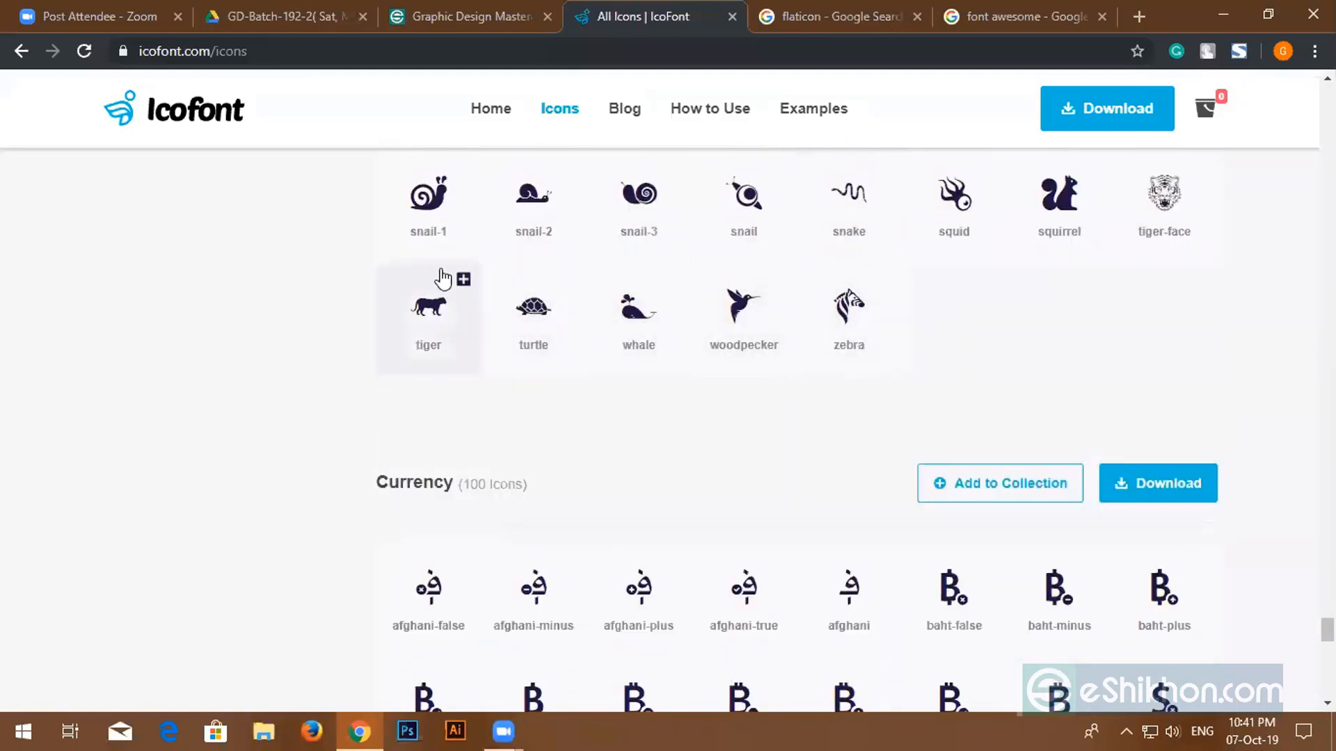
scroll(442, 275, "up", 1)
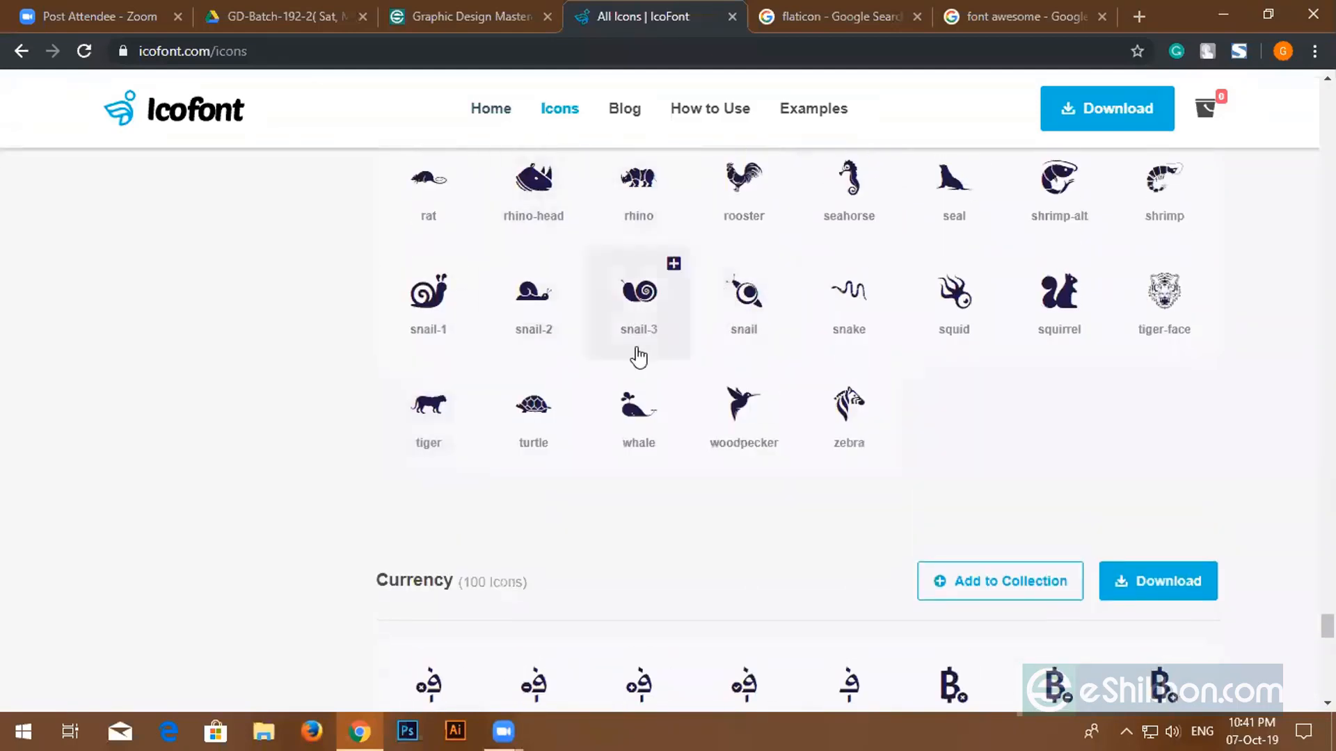
scroll(616, 362, "down", 4)
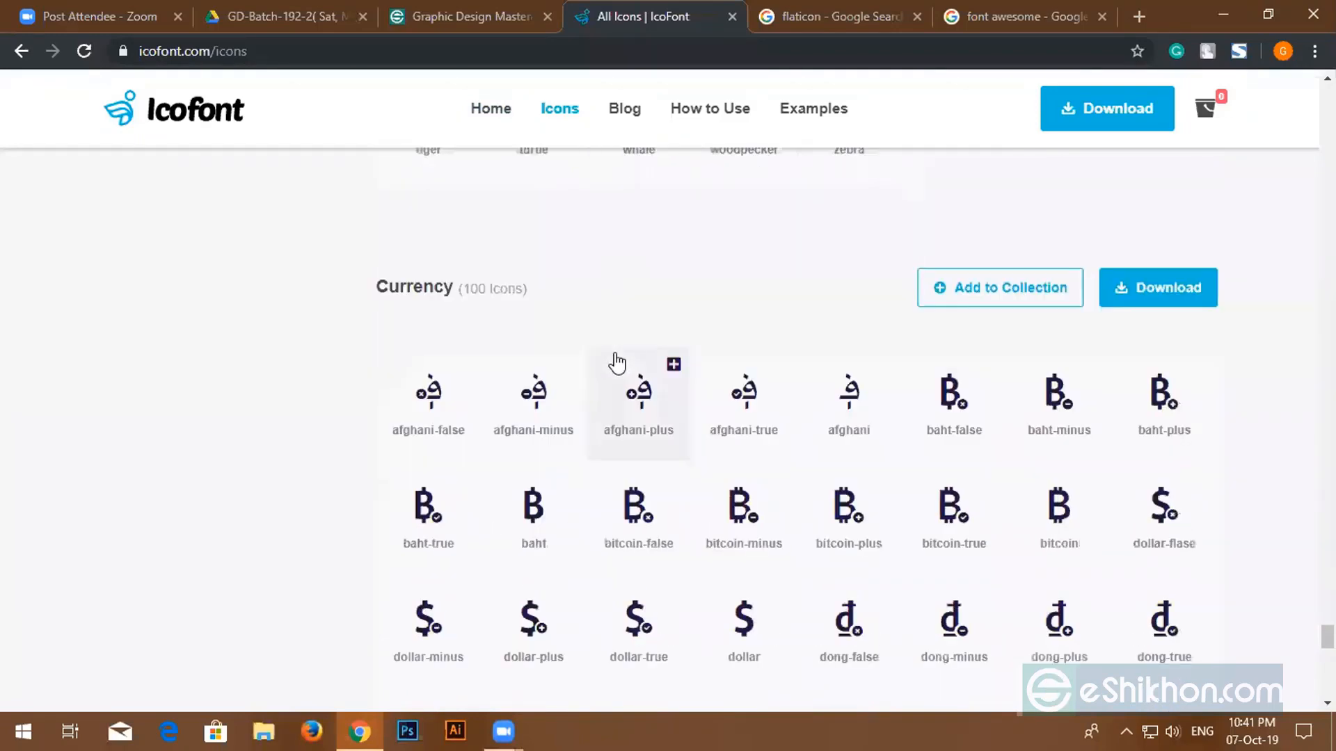
scroll(609, 376, "down", 4)
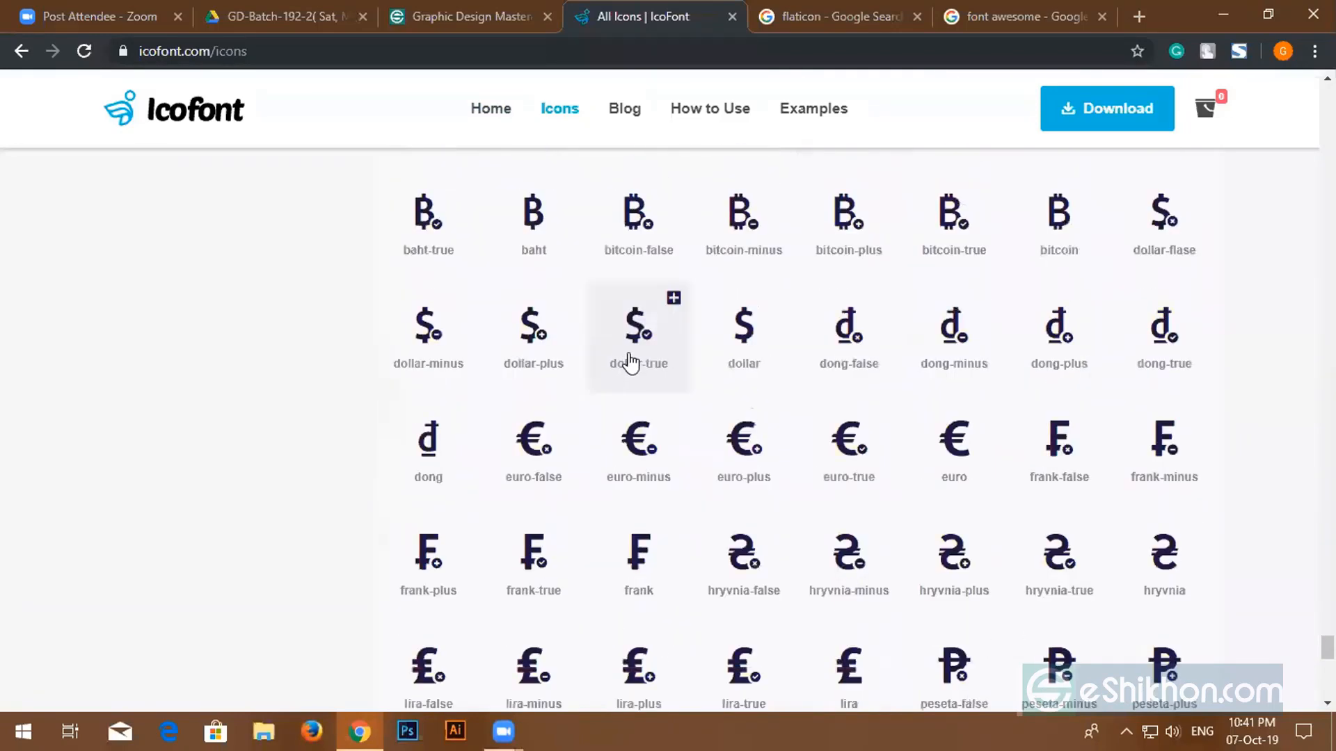
scroll(632, 360, "down", 6)
scroll(637, 360, "up", 11)
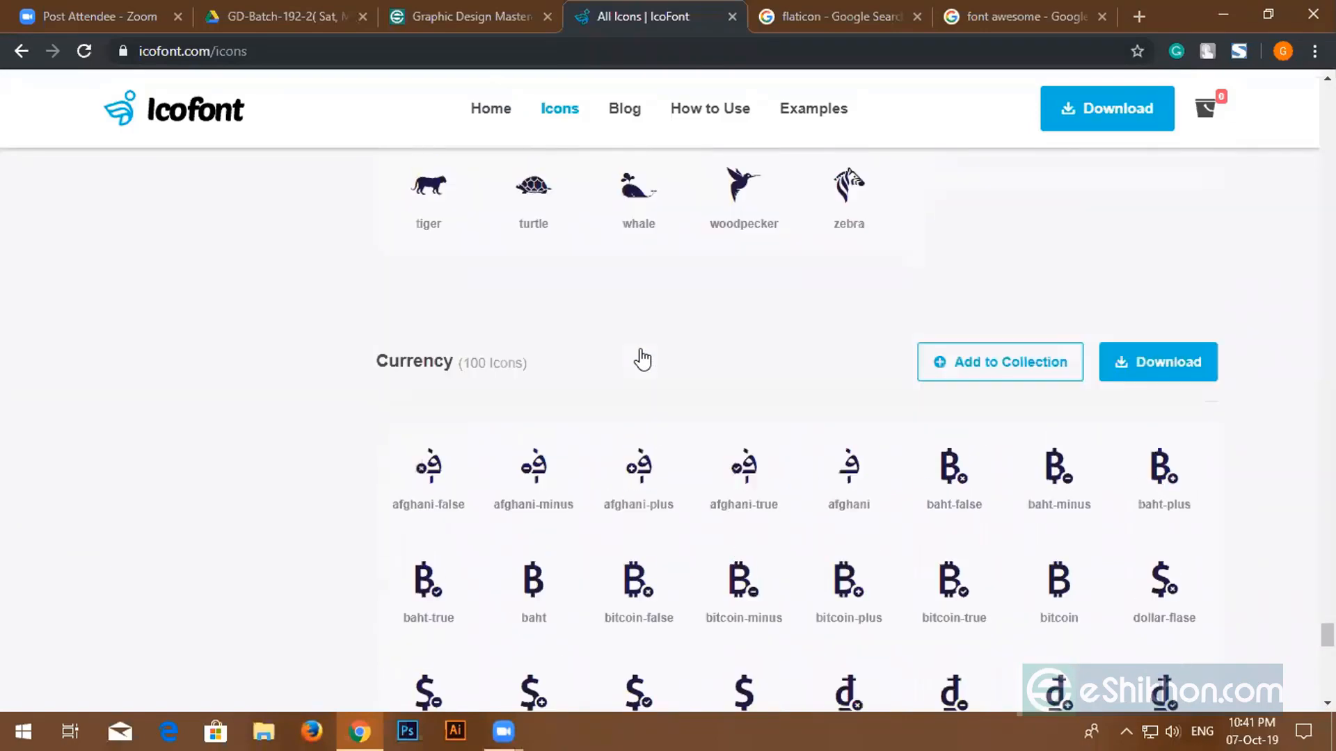
scroll(640, 358, "down", 7)
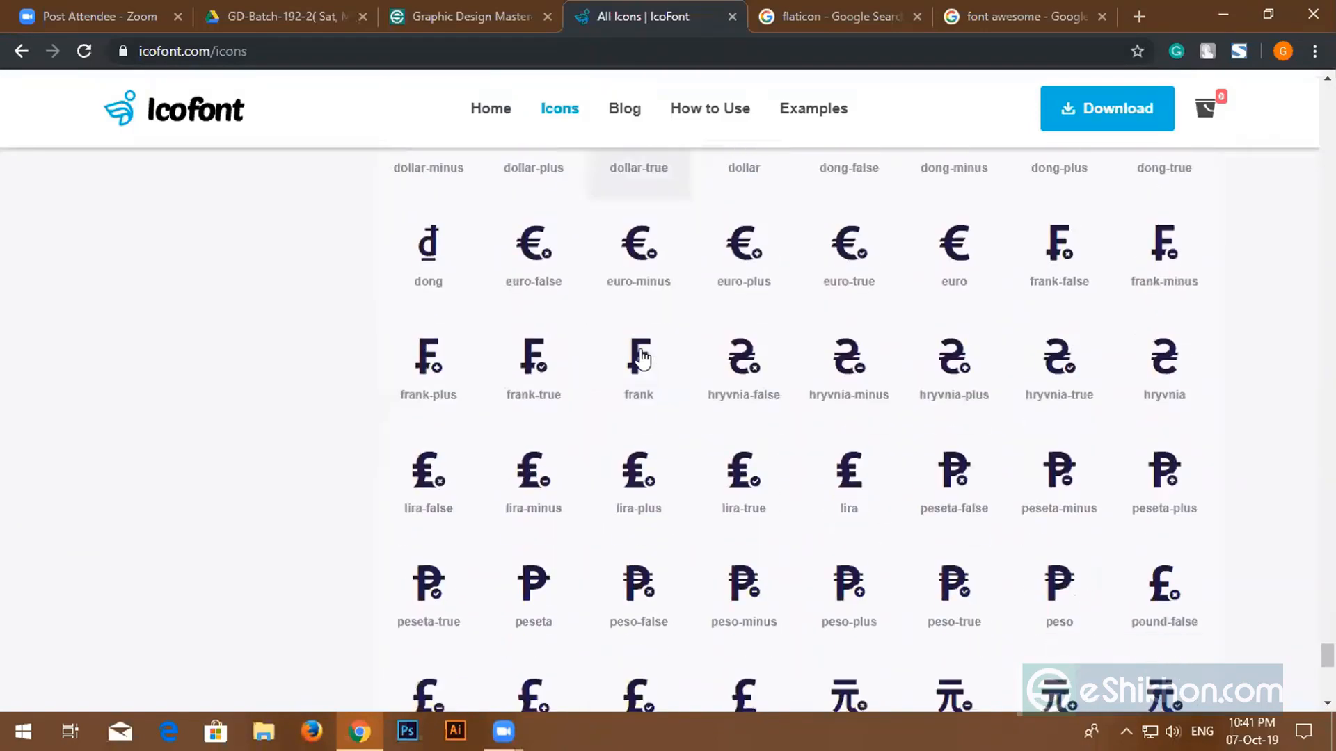
scroll(638, 358, "down", 10)
scroll(631, 358, "up", 1)
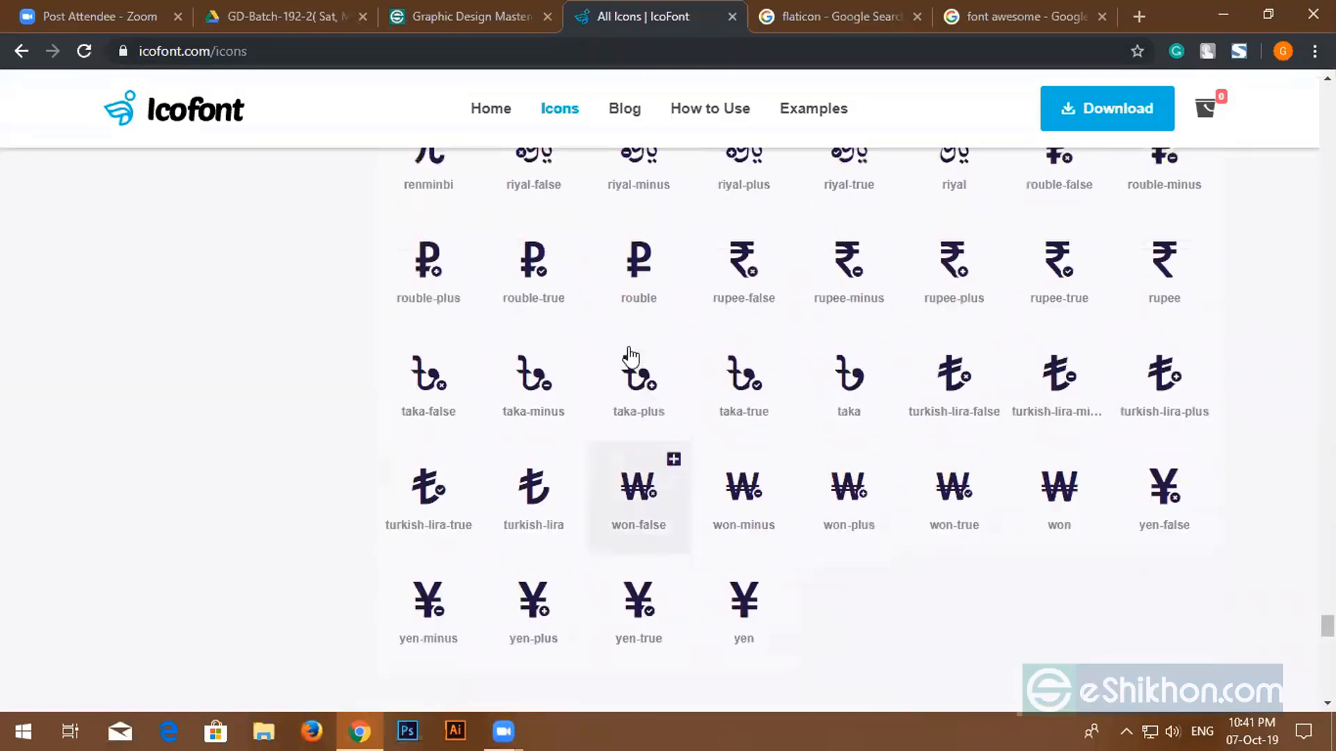
scroll(921, 385, "down", 5)
scroll(908, 385, "up", 5)
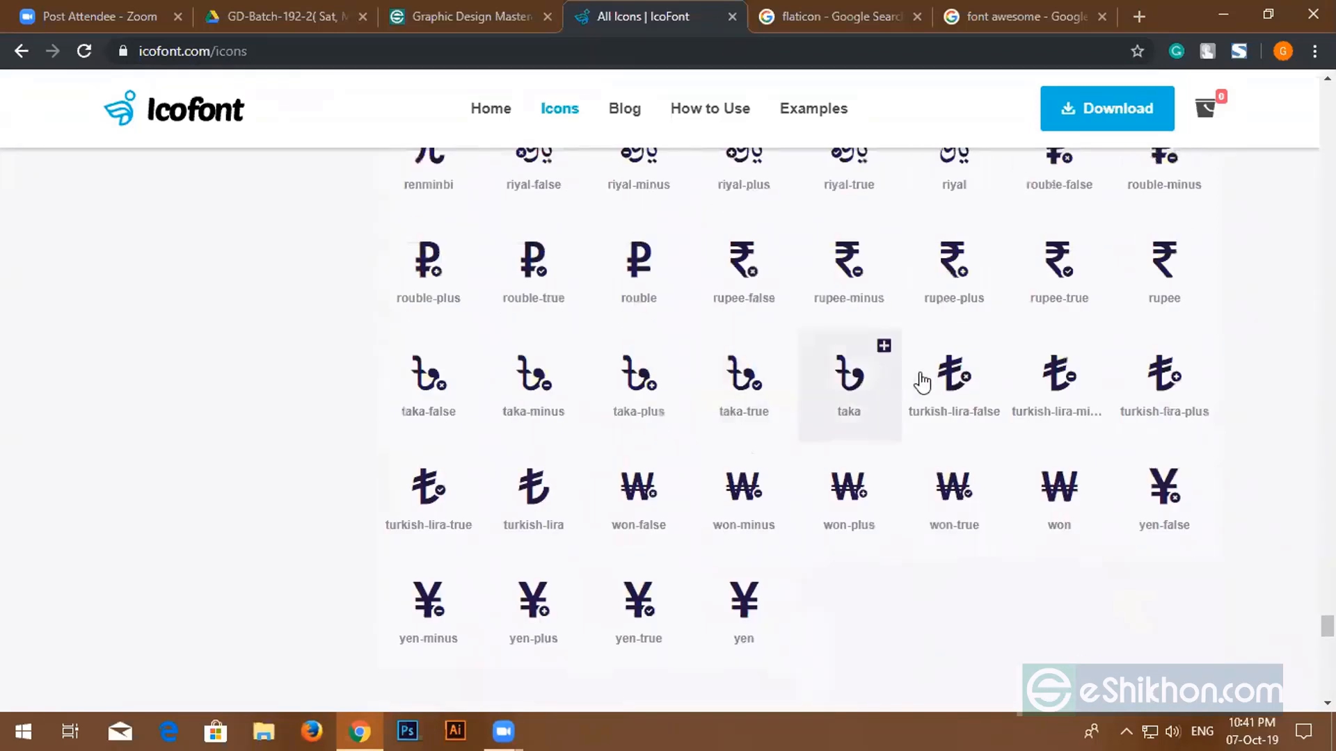
scroll(923, 382, "down", 3)
scroll(924, 382, "down", 4)
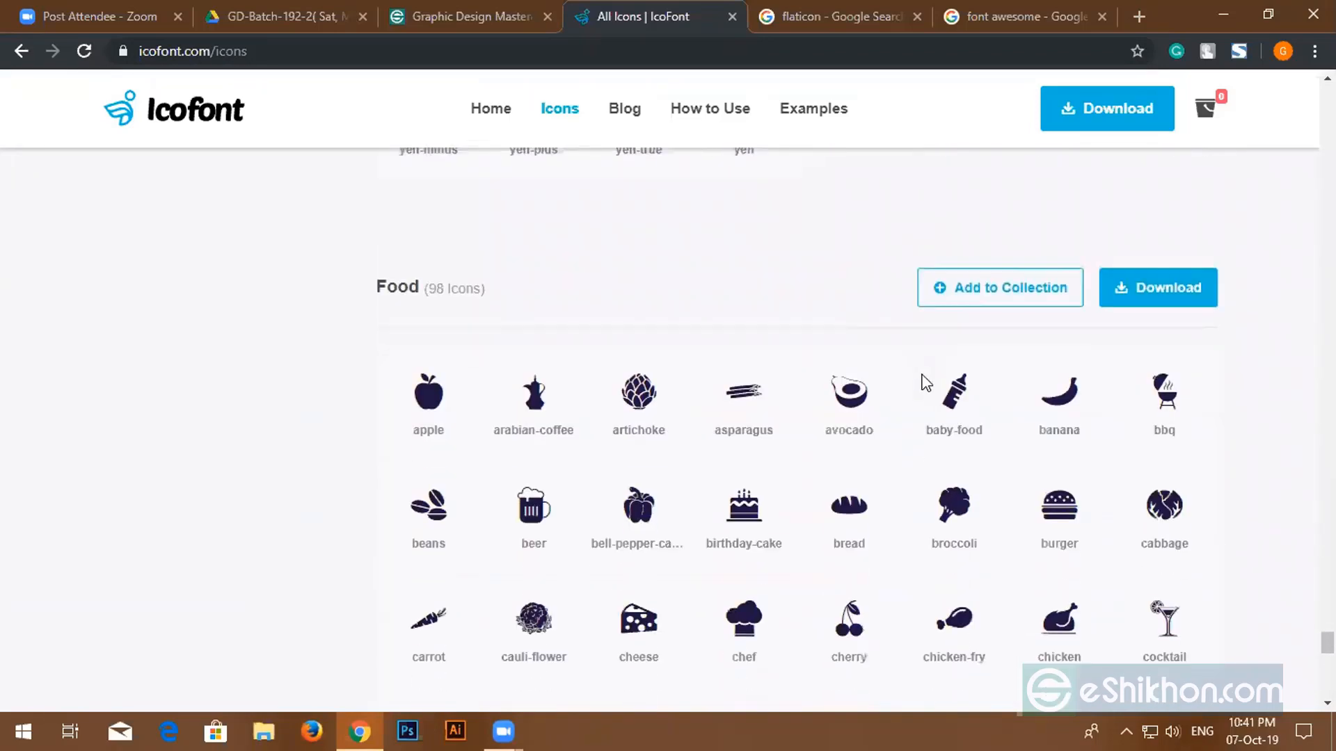
scroll(924, 382, "down", 4)
scroll(473, 357, "up", 5)
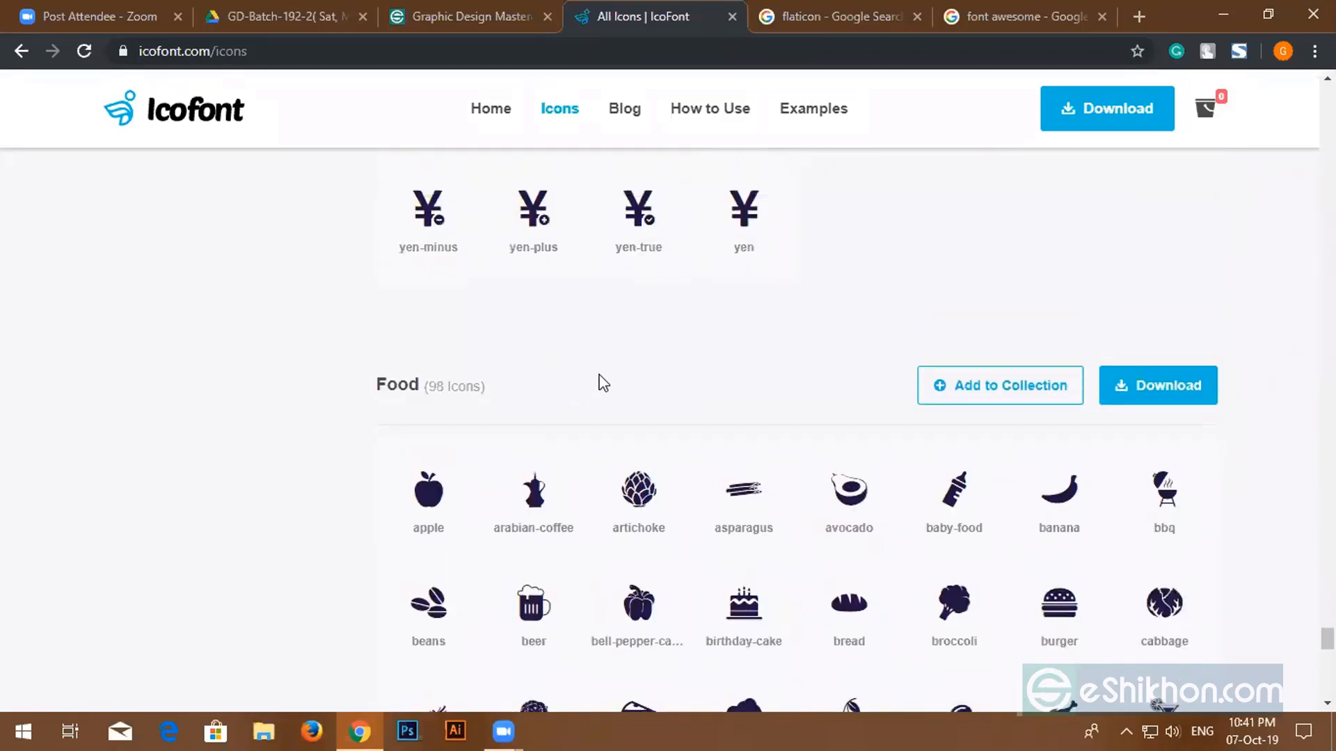
scroll(751, 383, "down", 4)
scroll(967, 451, "down", 4)
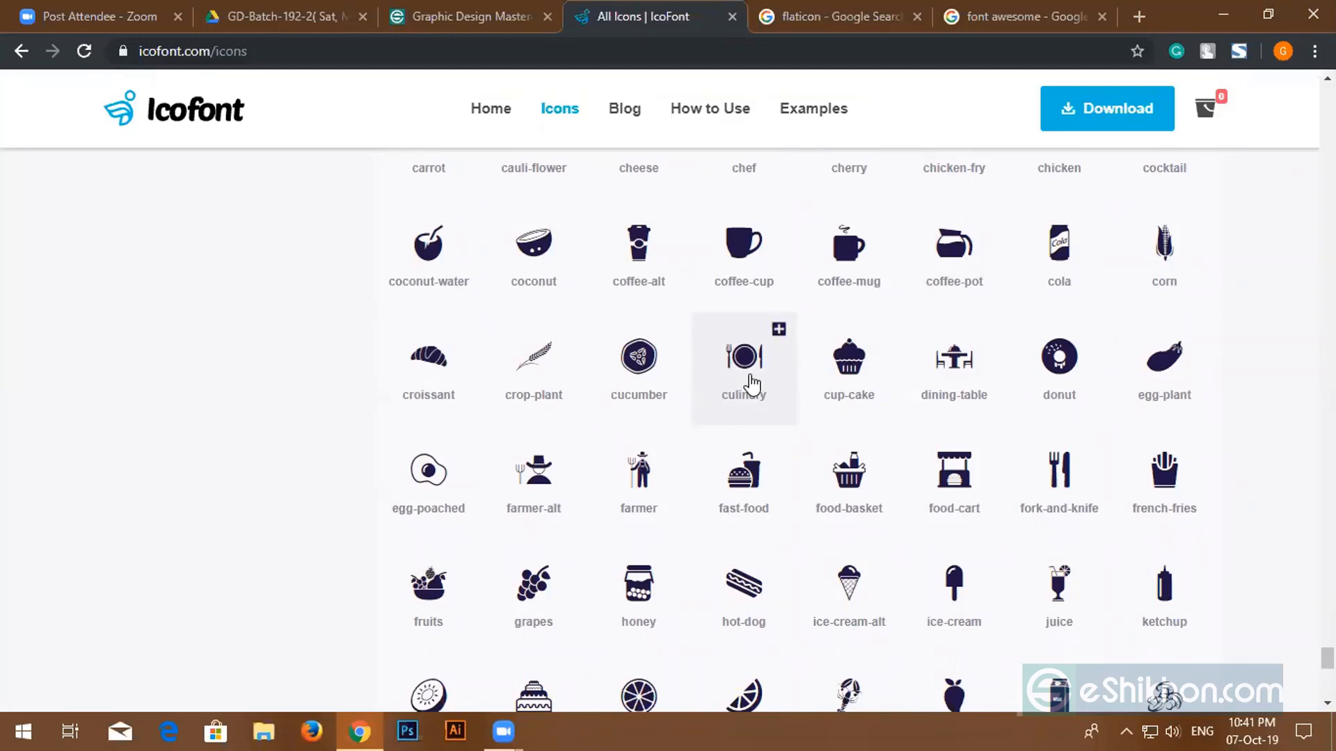
scroll(897, 453, "down", 4)
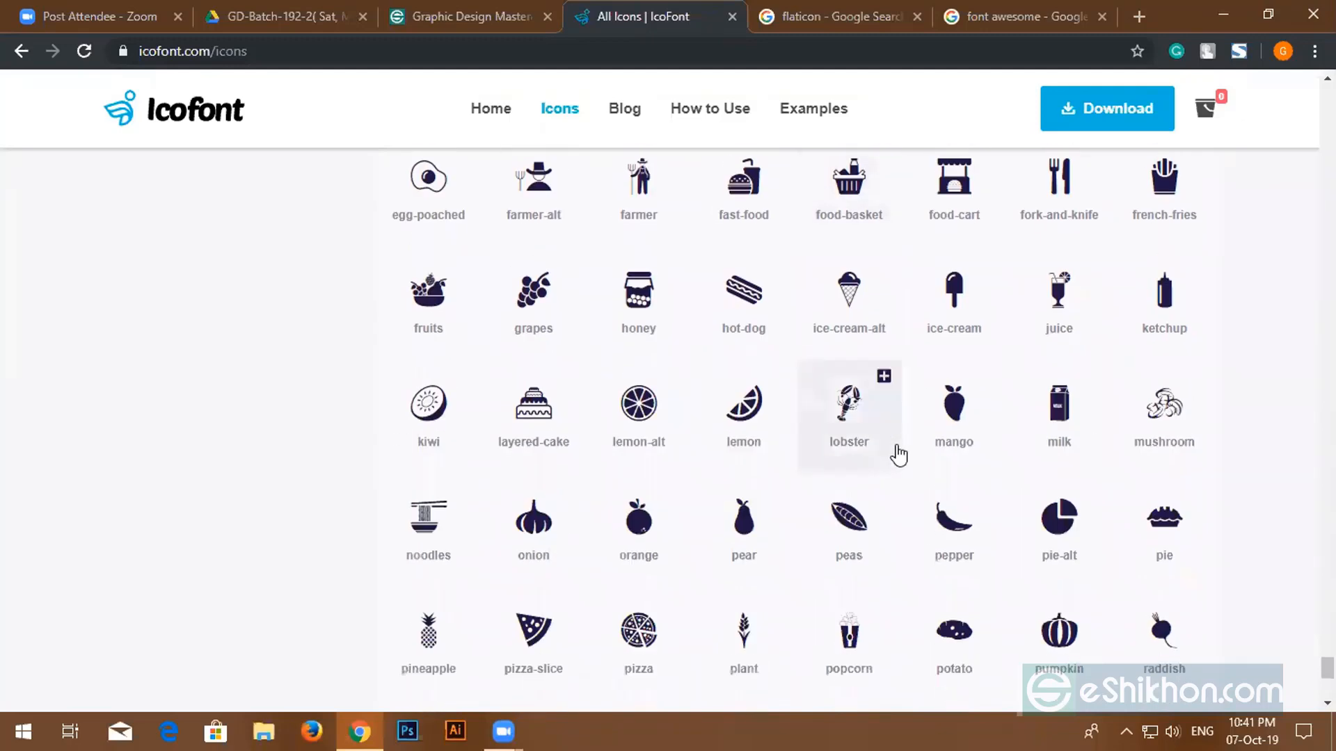
scroll(901, 453, "down", 11)
scroll(849, 447, "up", 1)
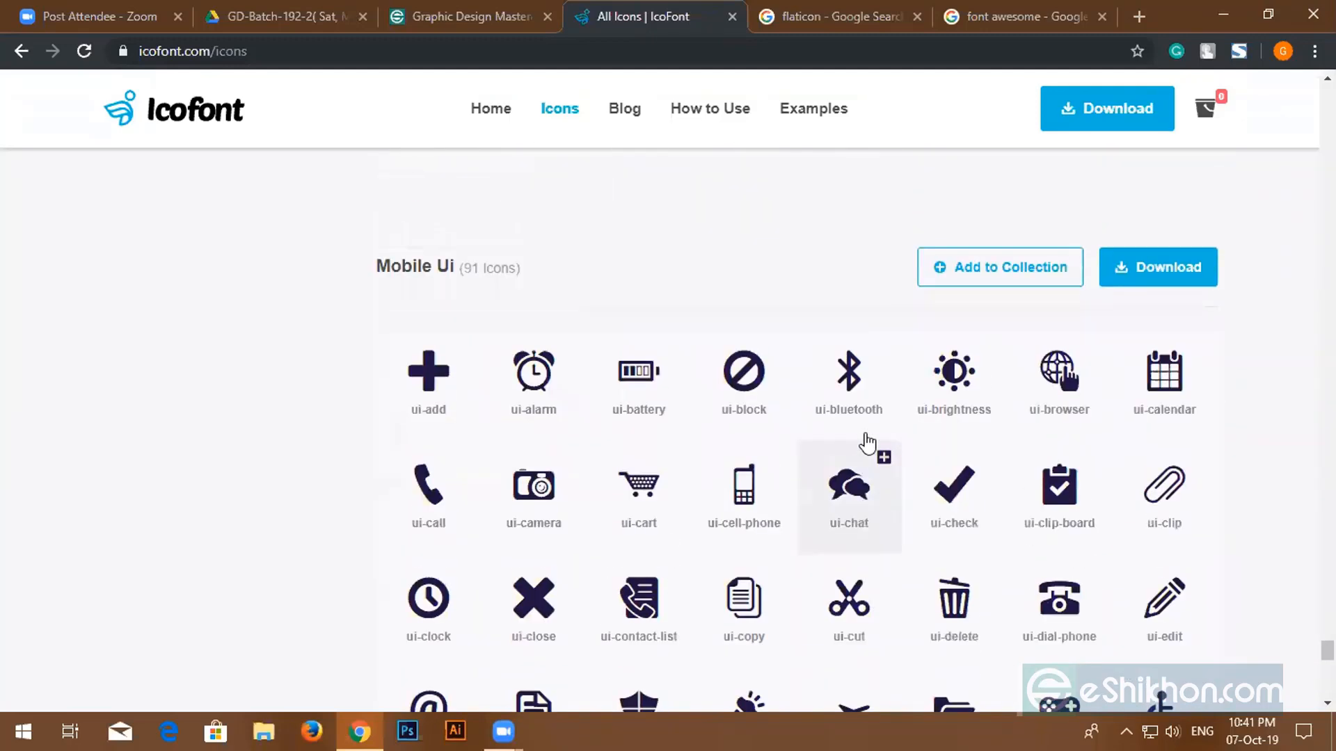
scroll(870, 442, "down", 3)
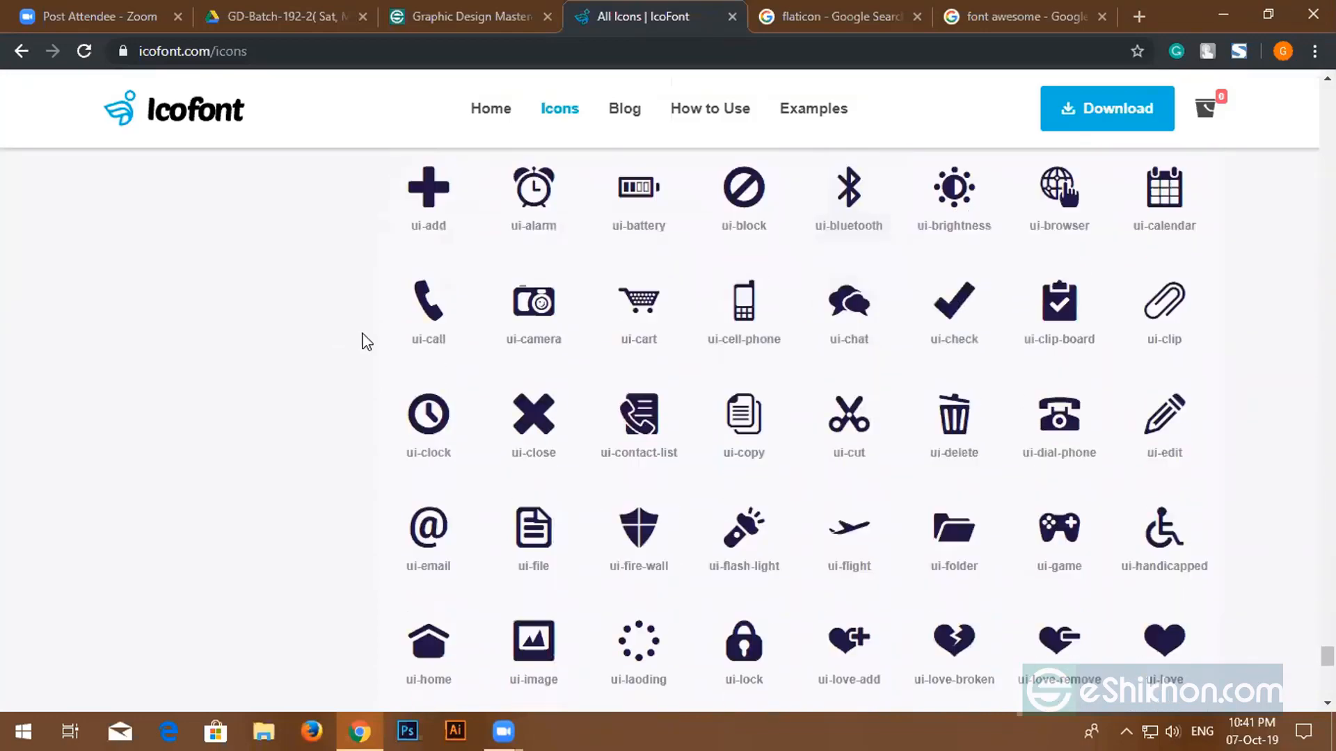
scroll(908, 477, "down", 9)
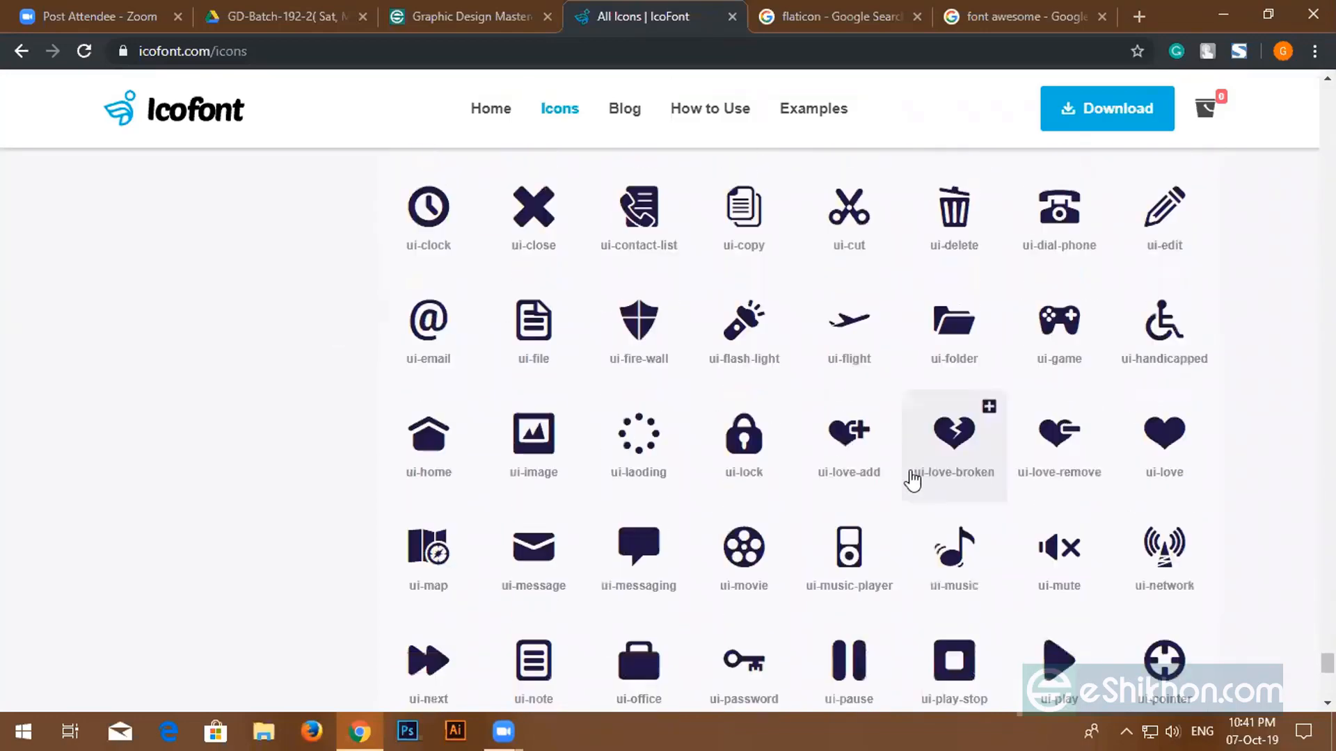
scroll(906, 475, "down", 20)
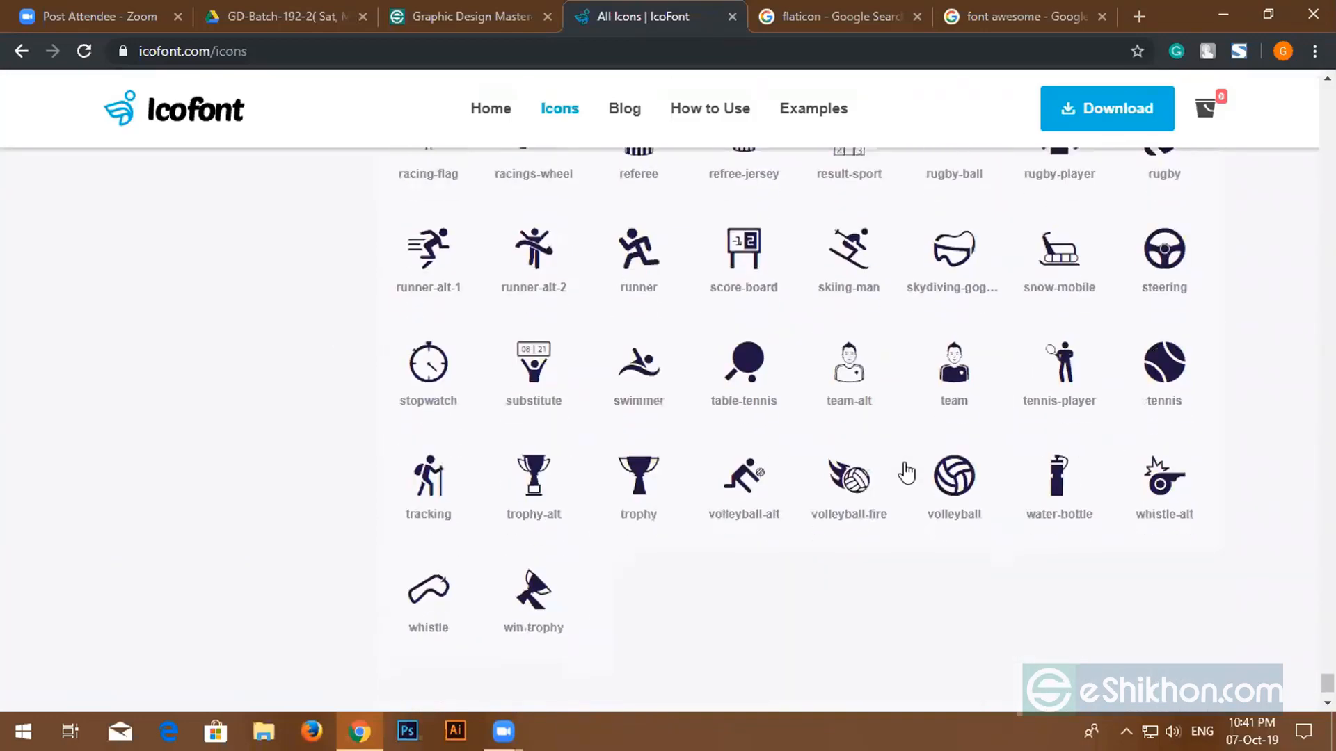
scroll(904, 471, "down", 20)
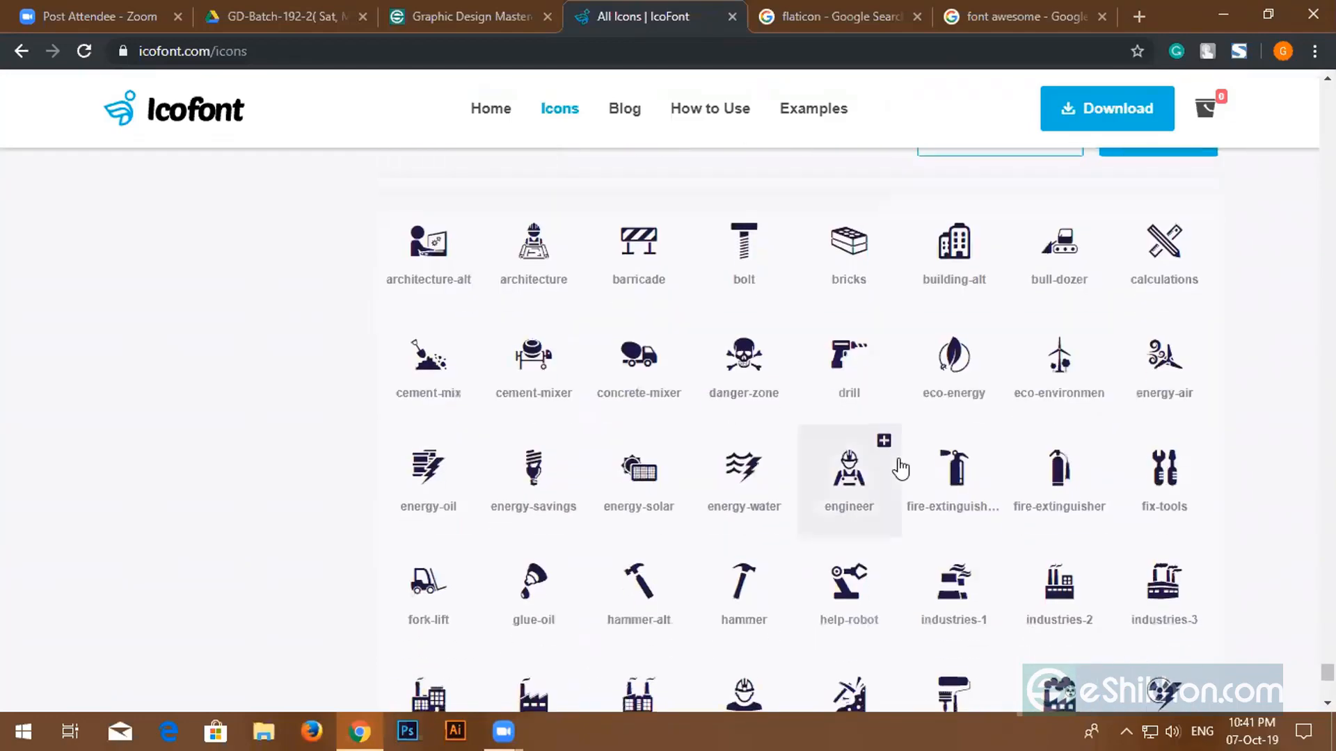
scroll(902, 468, "down", 20)
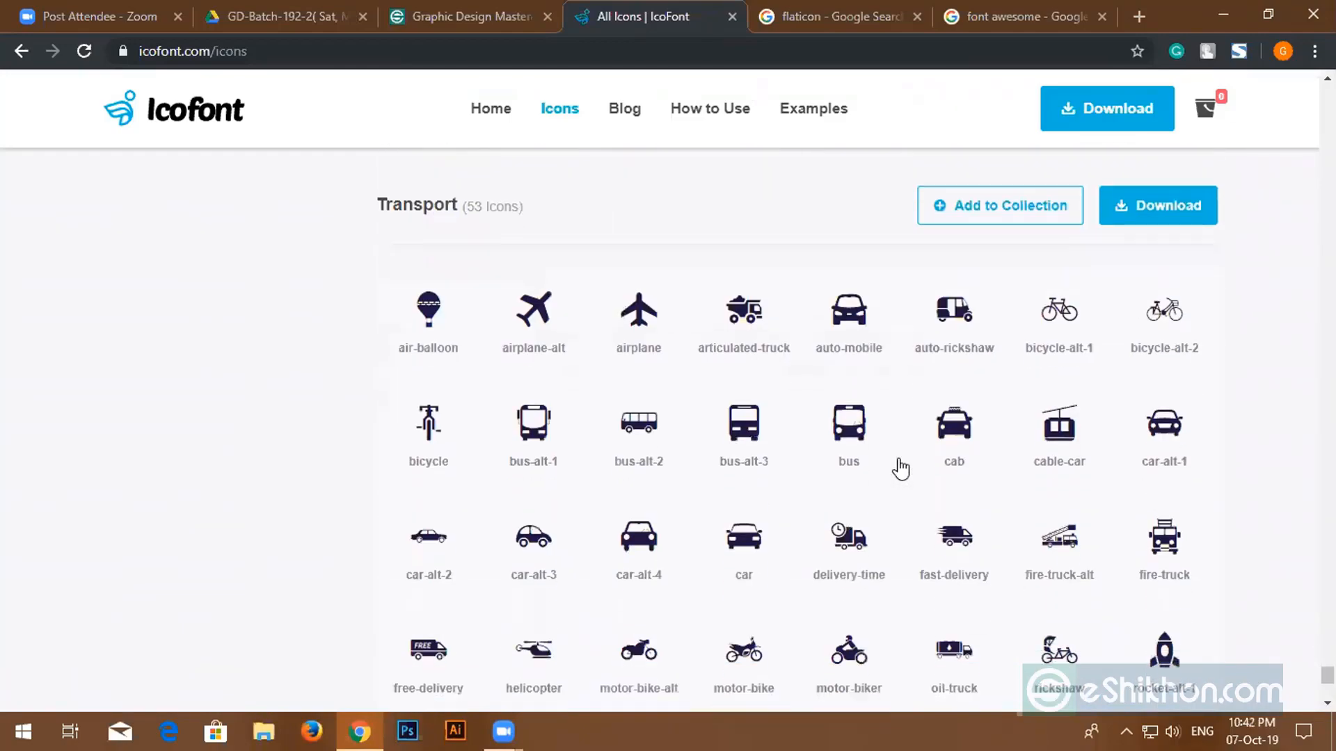
scroll(899, 468, "down", 20)
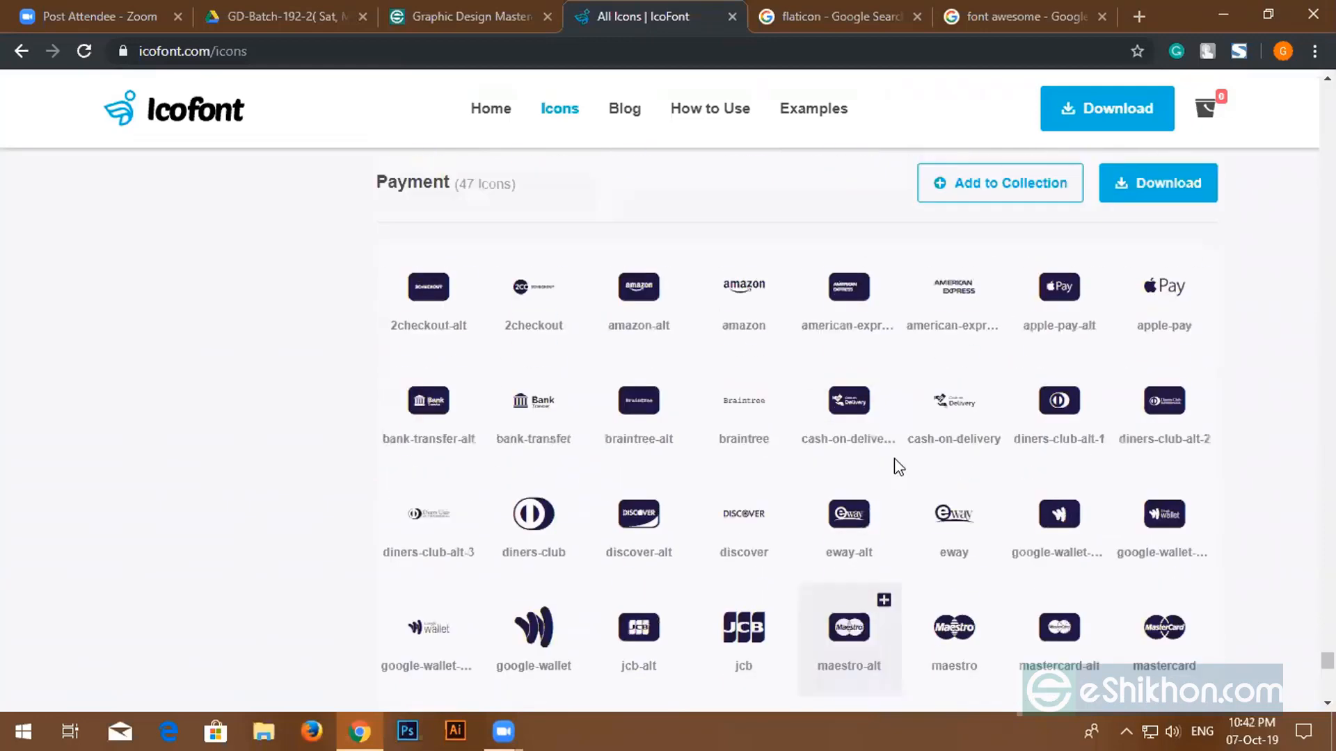
scroll(894, 457, "up", 10)
scroll(895, 458, "up", 3)
scroll(879, 453, "down", 7)
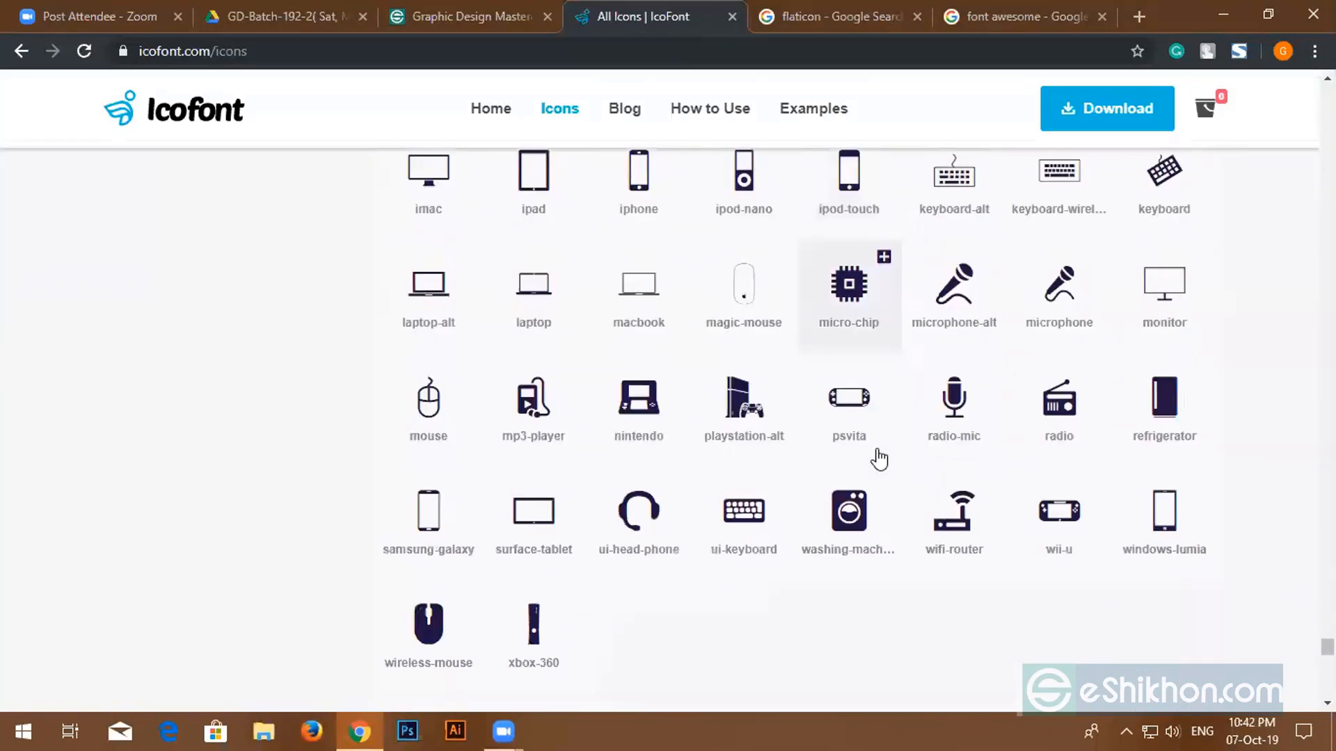
scroll(866, 455, "up", 7)
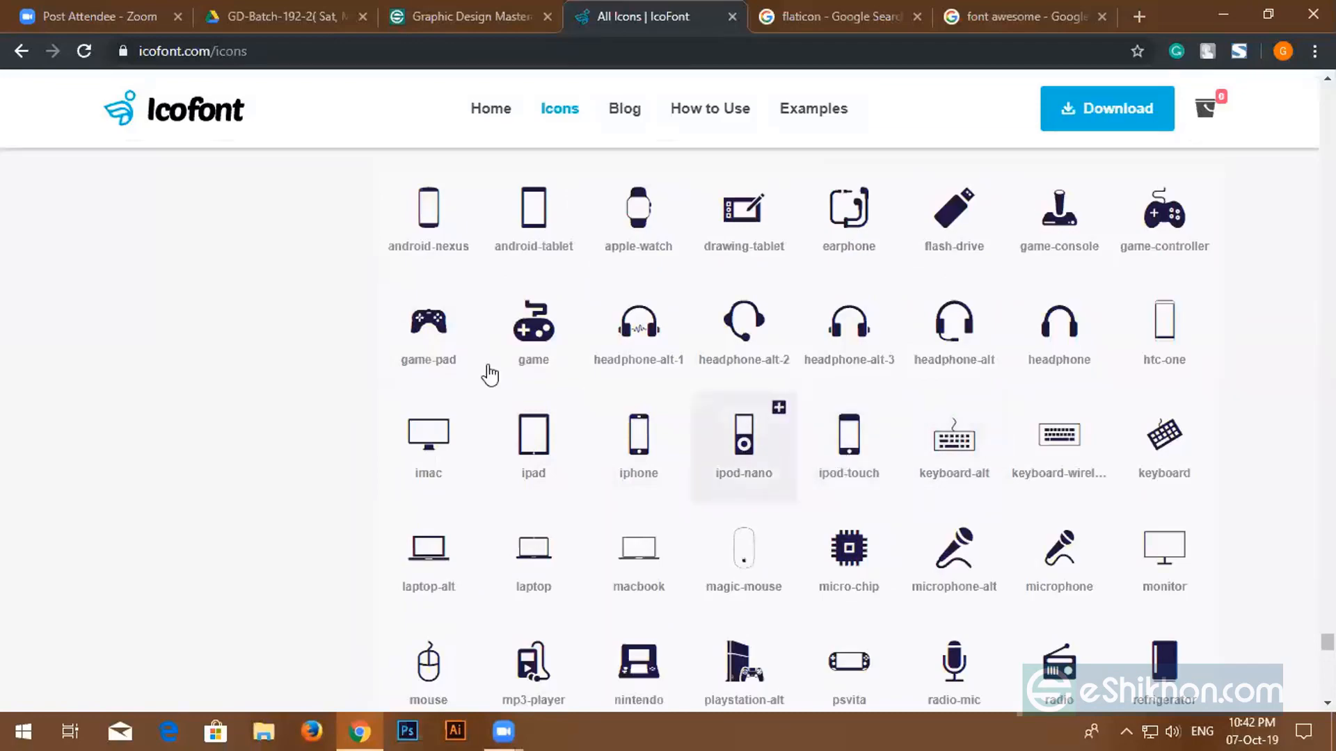
scroll(855, 504, "down", 4)
scroll(856, 500, "down", 17)
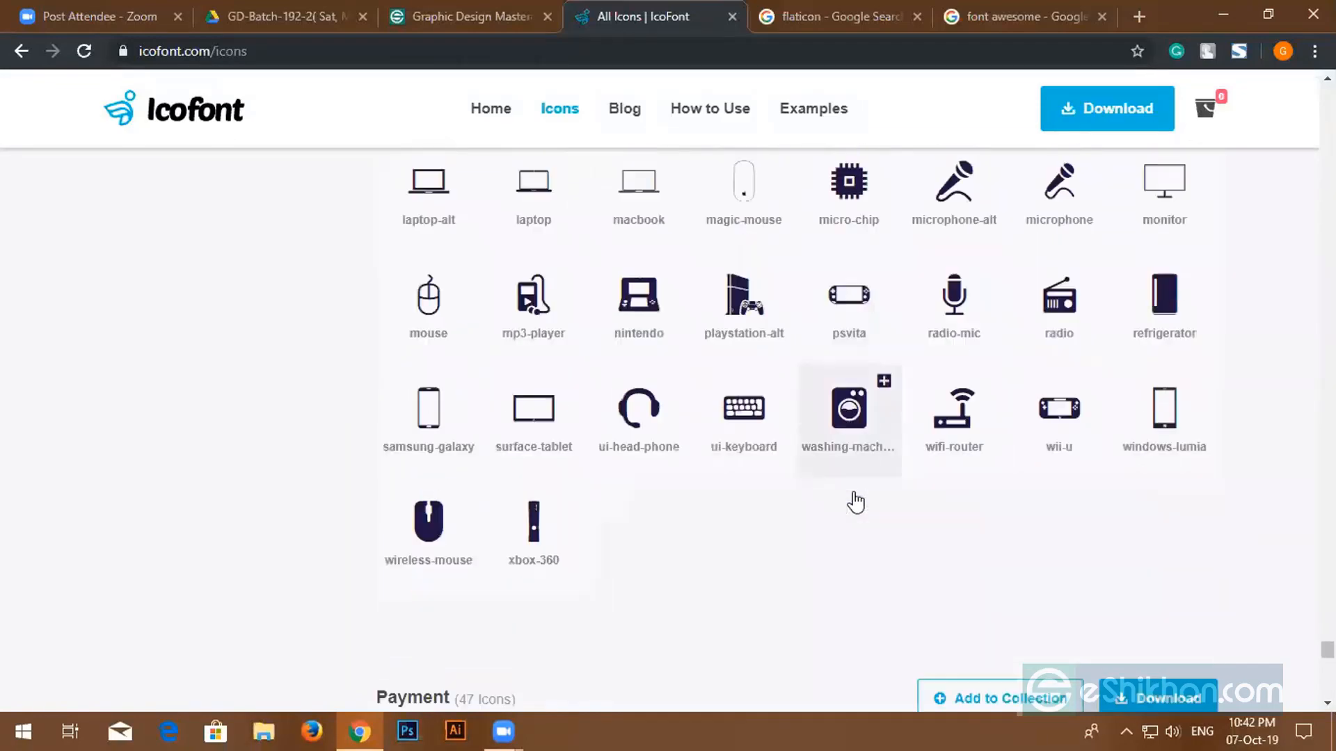
scroll(633, 451, "down", 5)
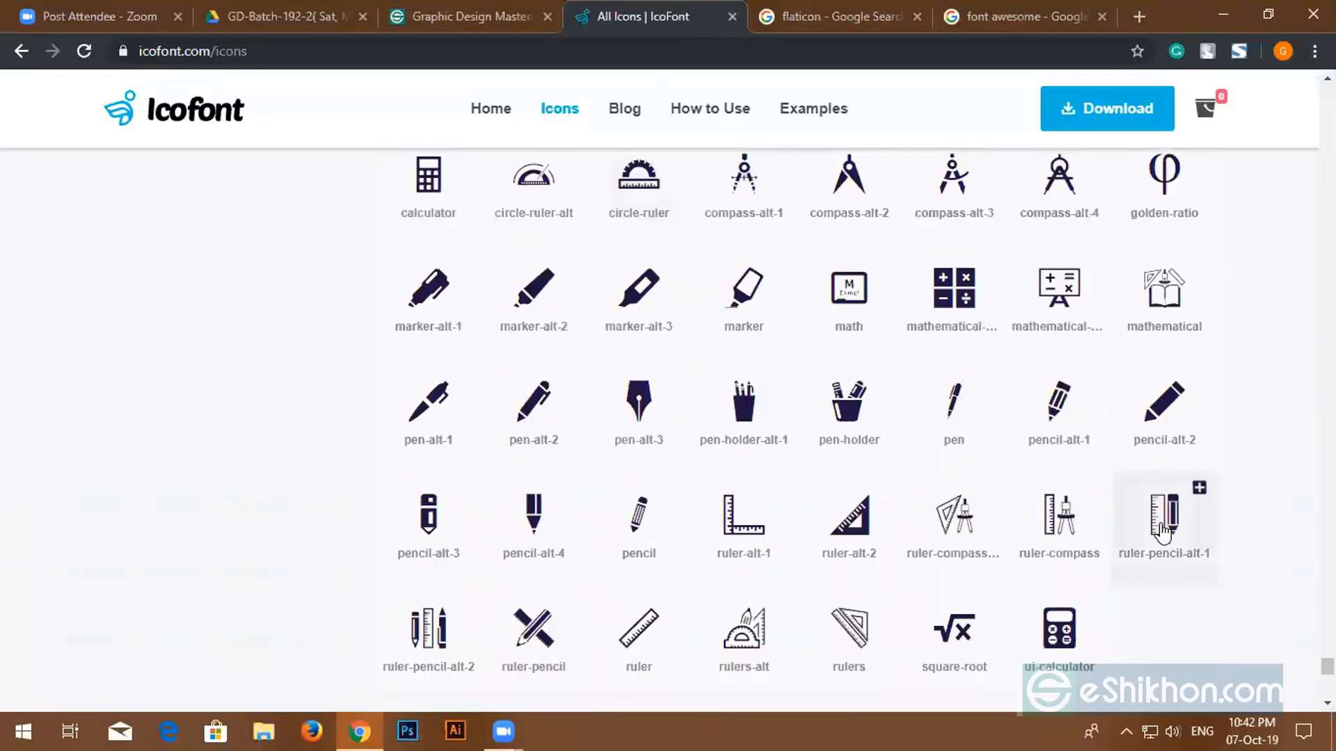
scroll(530, 411, "down", 3)
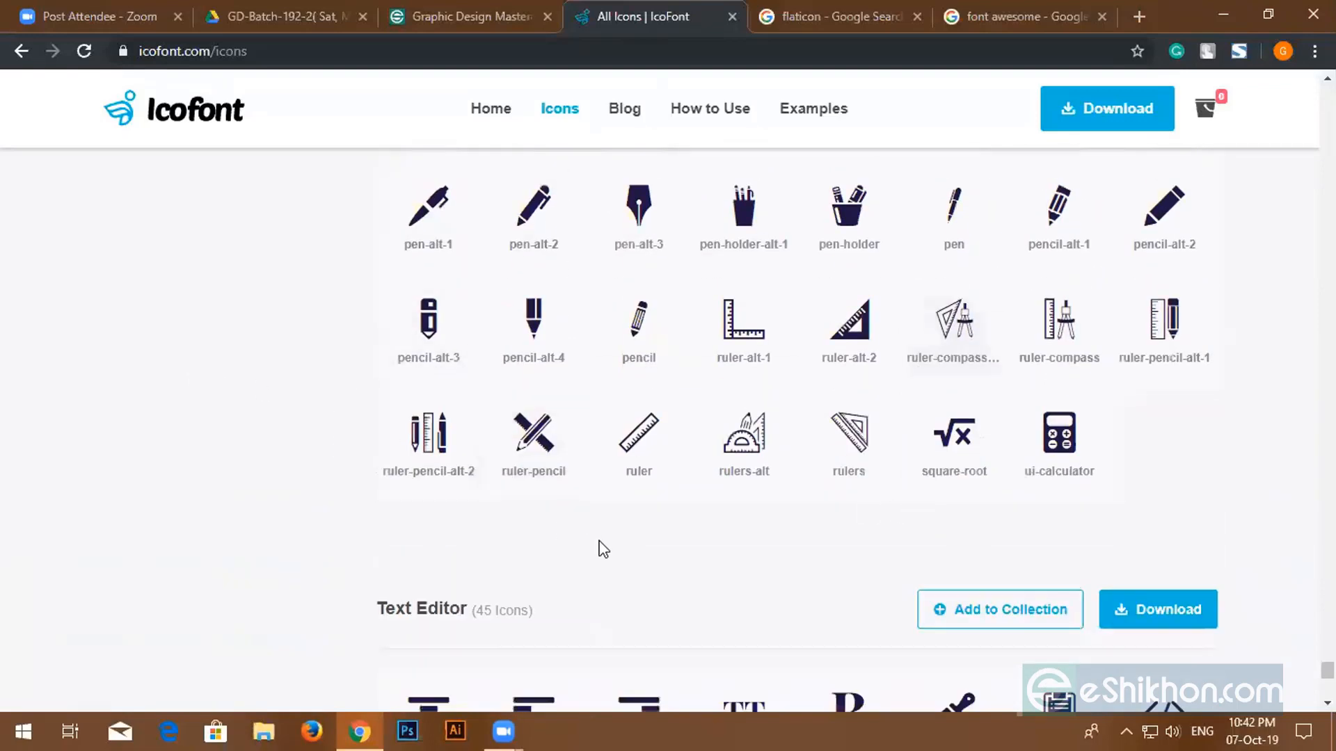
scroll(598, 537, "down", 6)
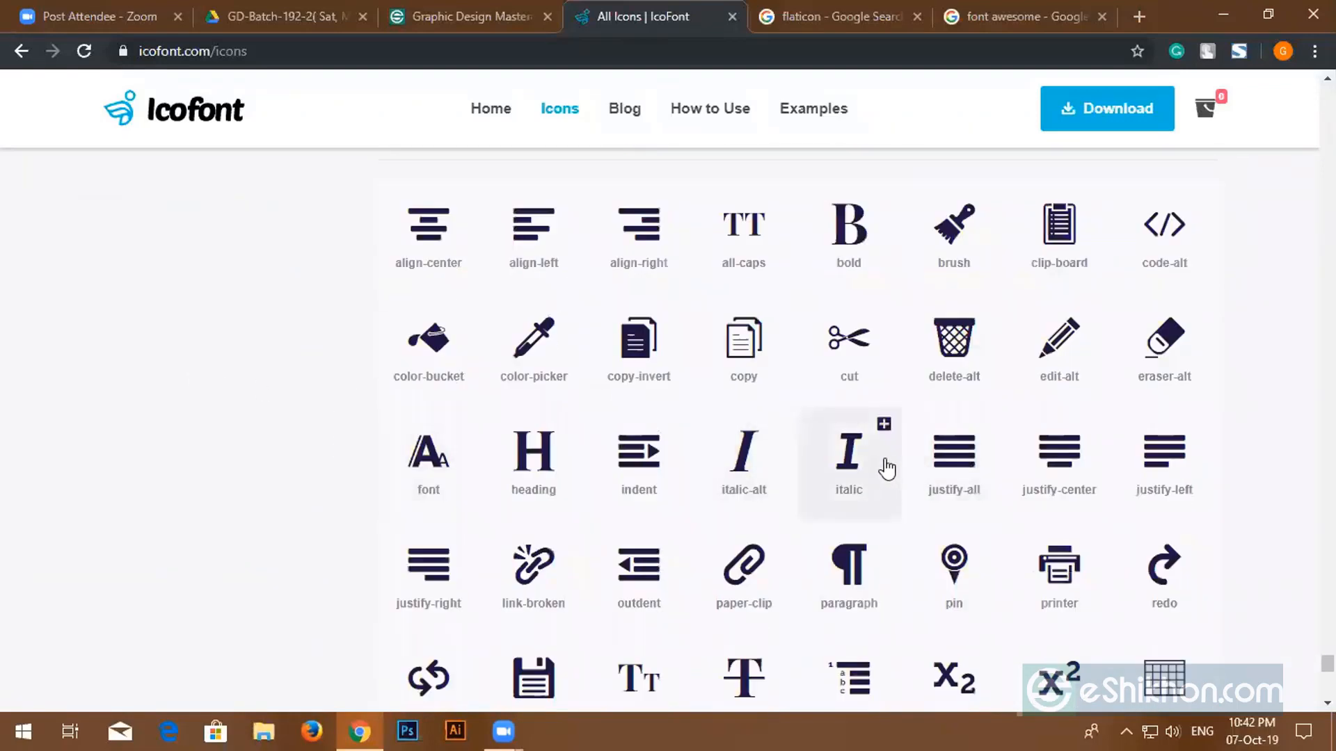
scroll(822, 459, "up", 5)
scroll(823, 459, "up", 4)
left_click(835, 16)
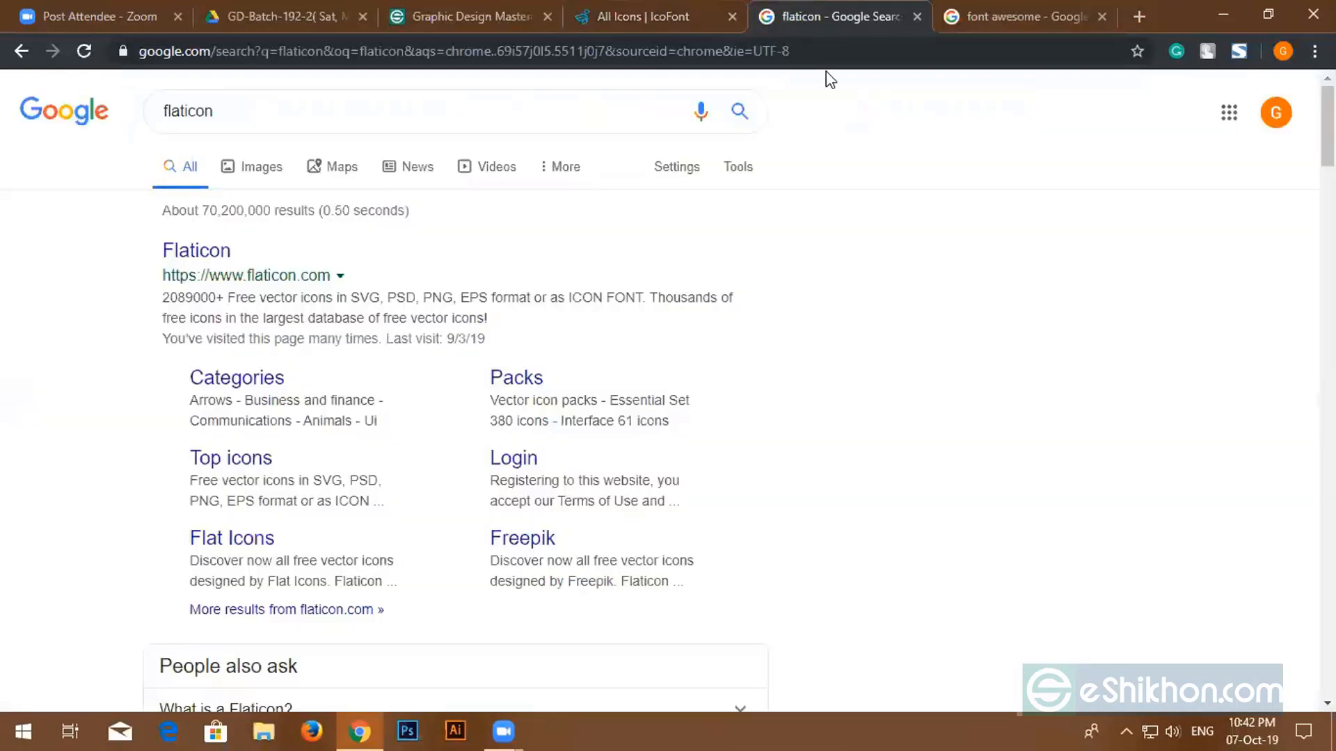
- Open Flaticon from the Google results and search it for 'phone' icons
left_click(223, 252)
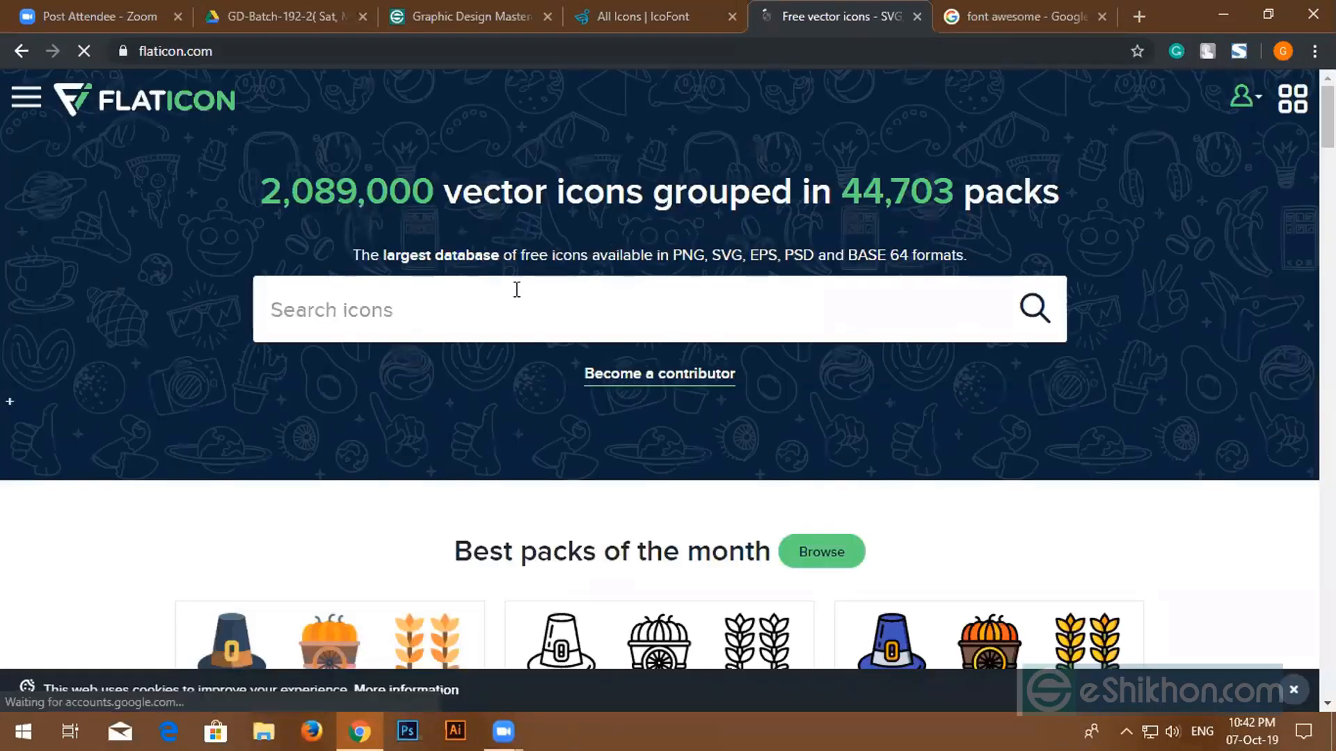
scroll(476, 300, "down", 6)
scroll(477, 296, "up", 6)
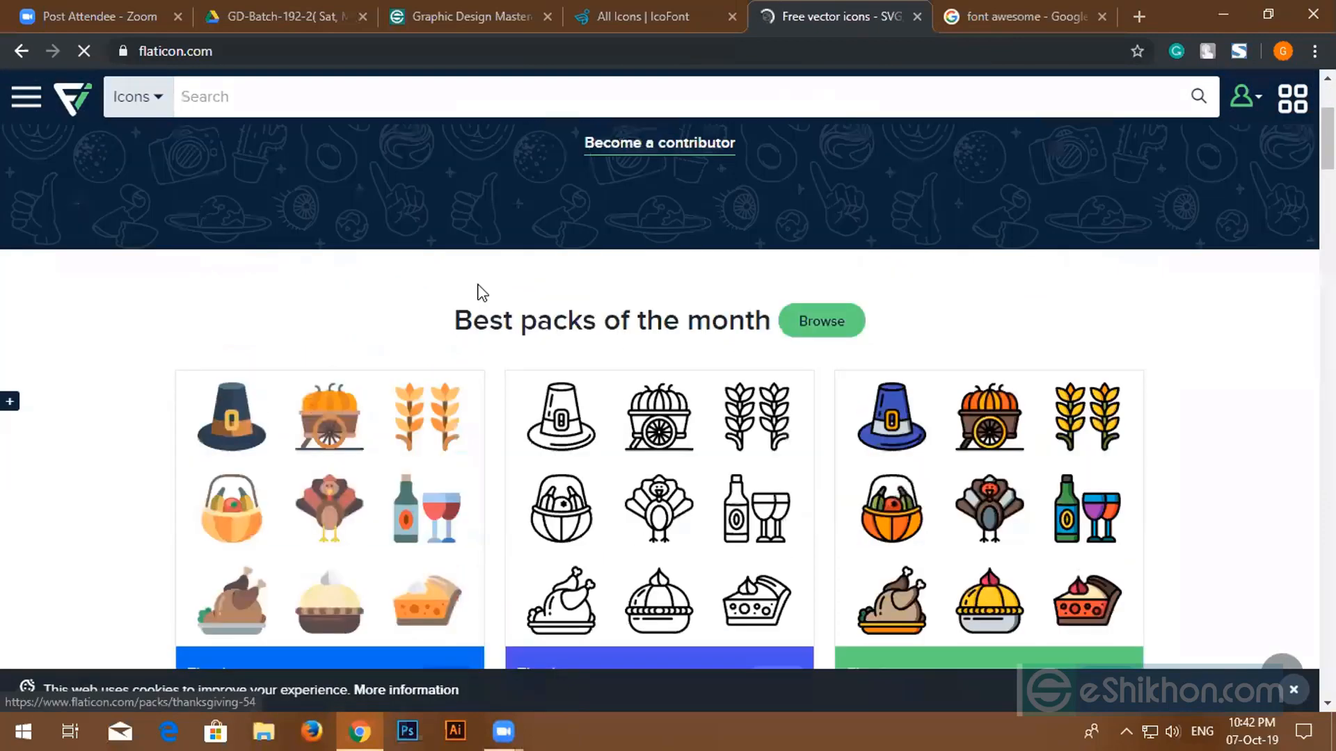
scroll(479, 284, "up", 1)
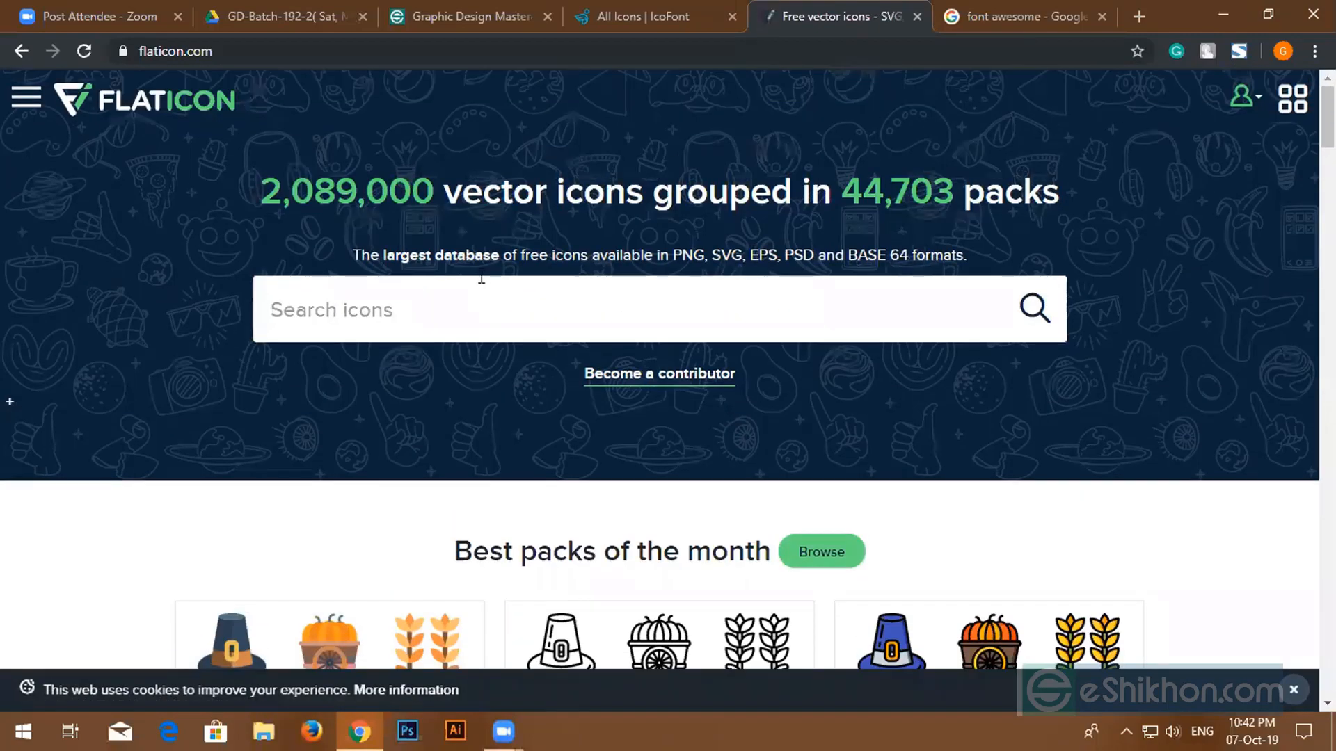
type("ph")
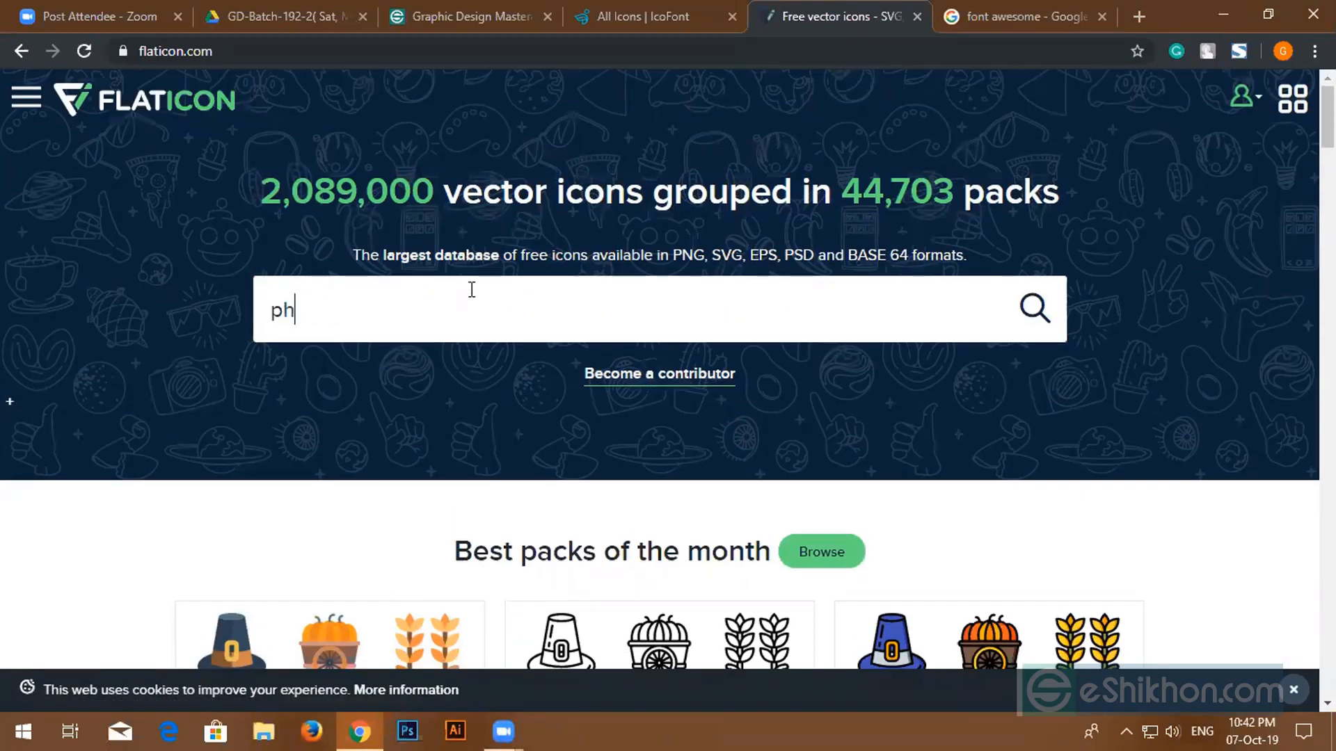
type("one")
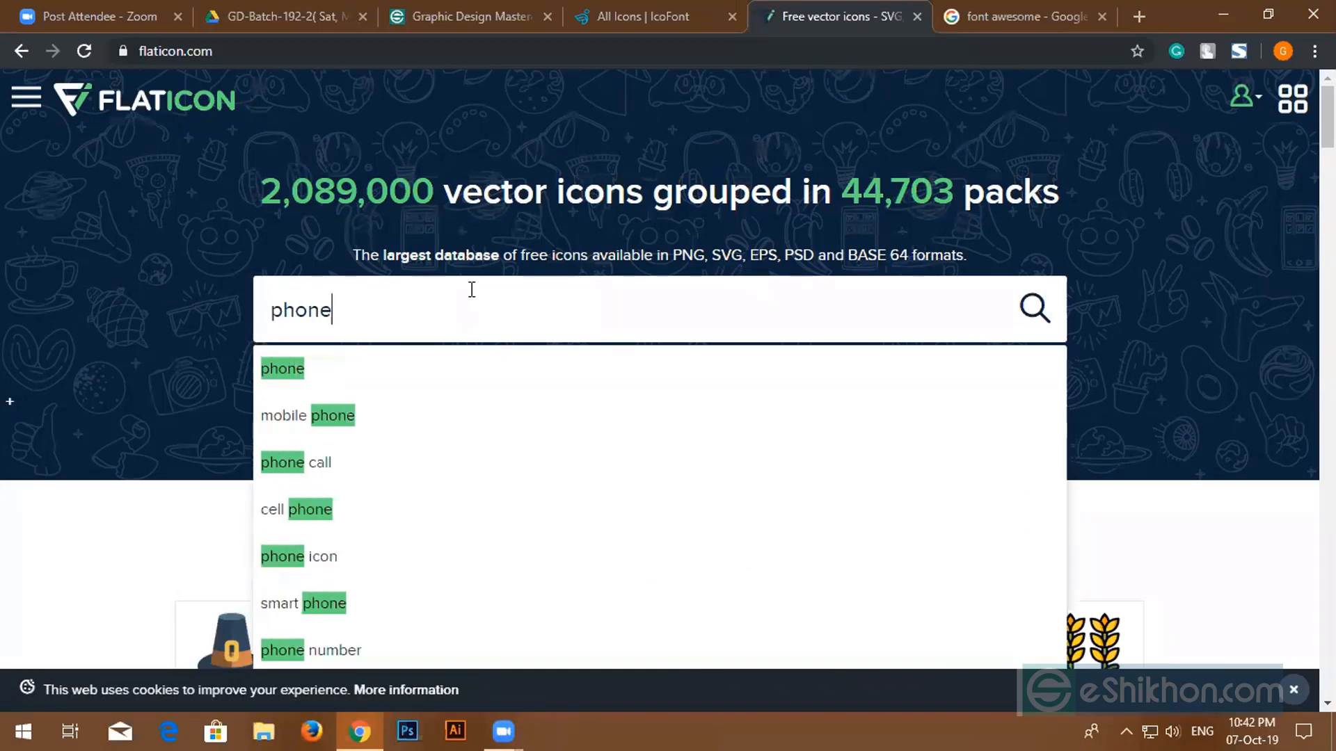
key("Return")
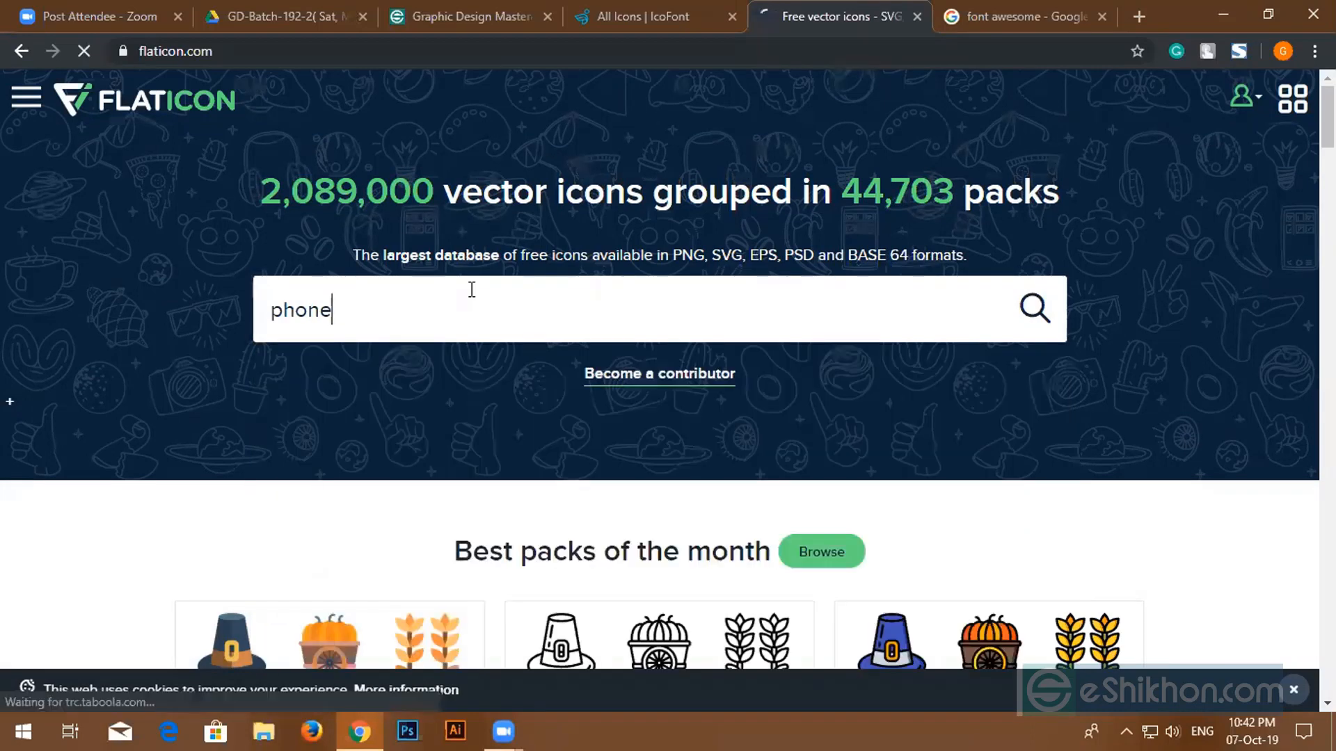
scroll(576, 510, "down", 4)
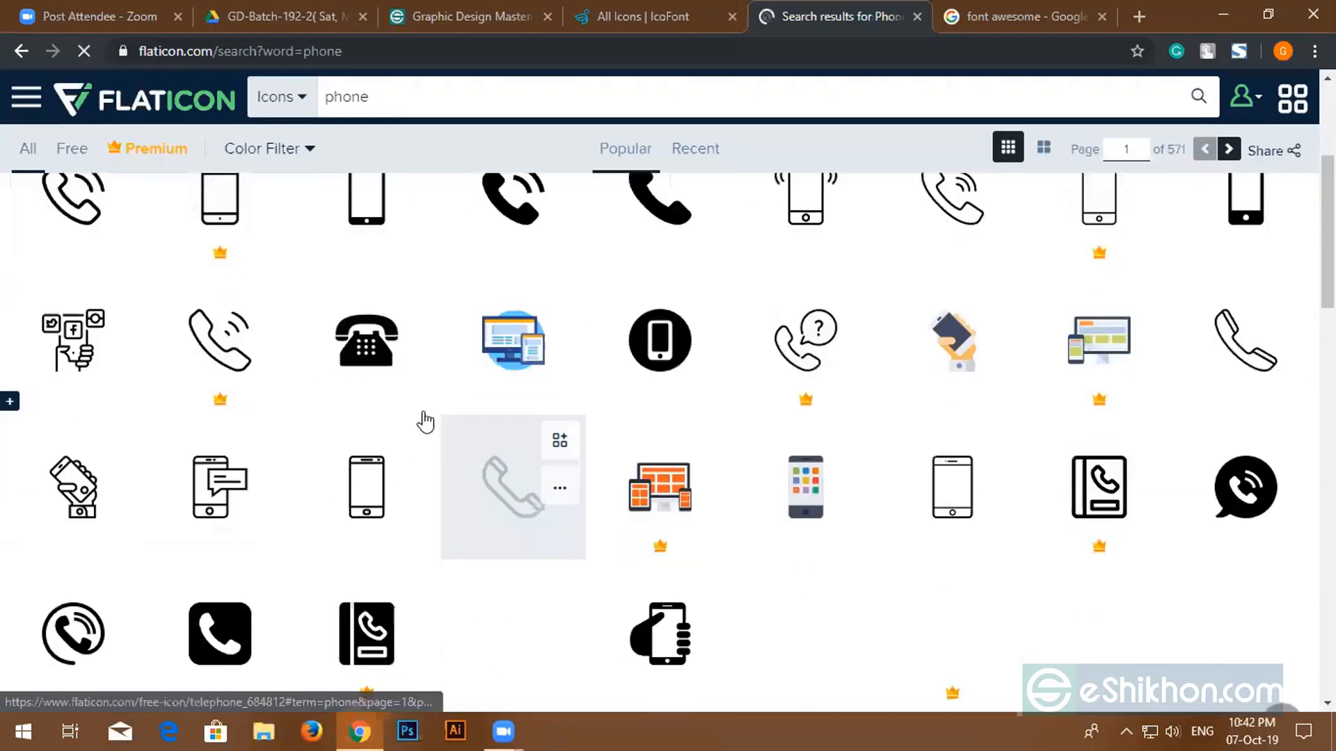
- Dismiss Flaticon's authors popup, look through the phone icon results, then return to the font awesome Google results
scroll(752, 338, "up", 3)
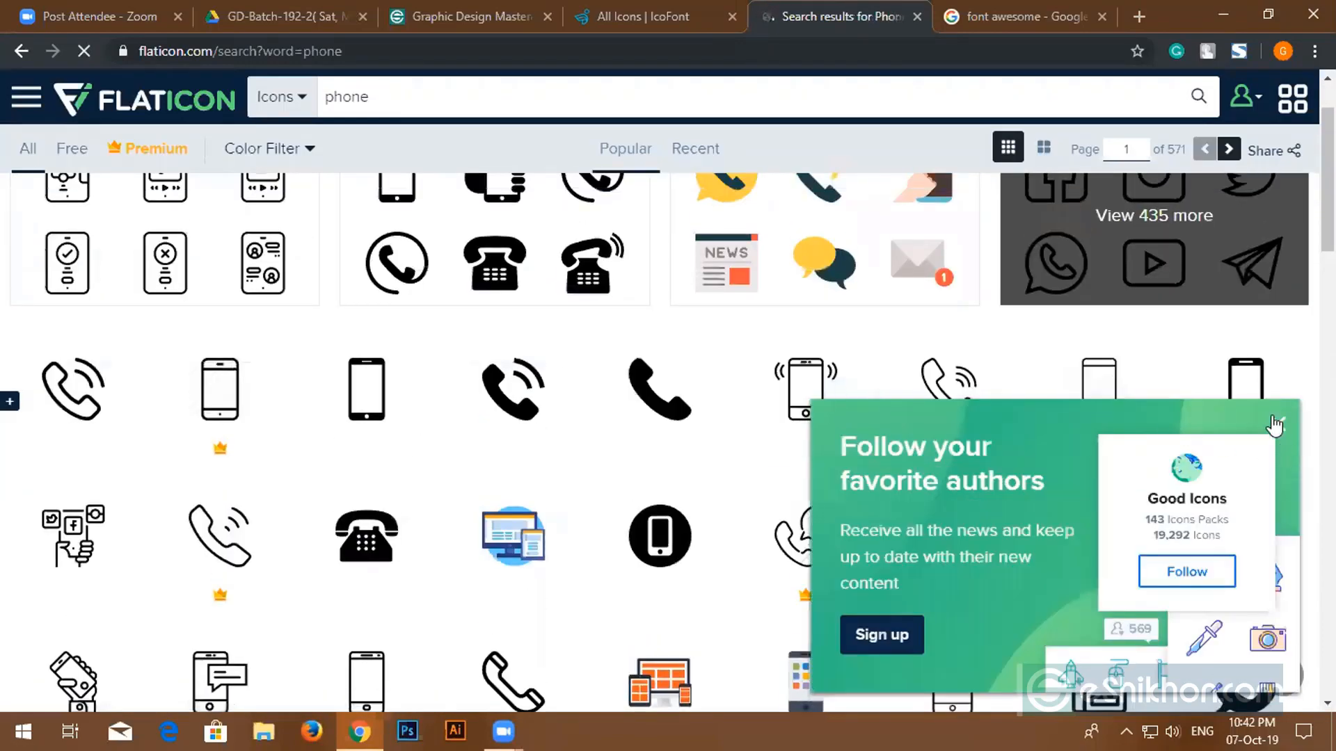
left_click(1278, 425)
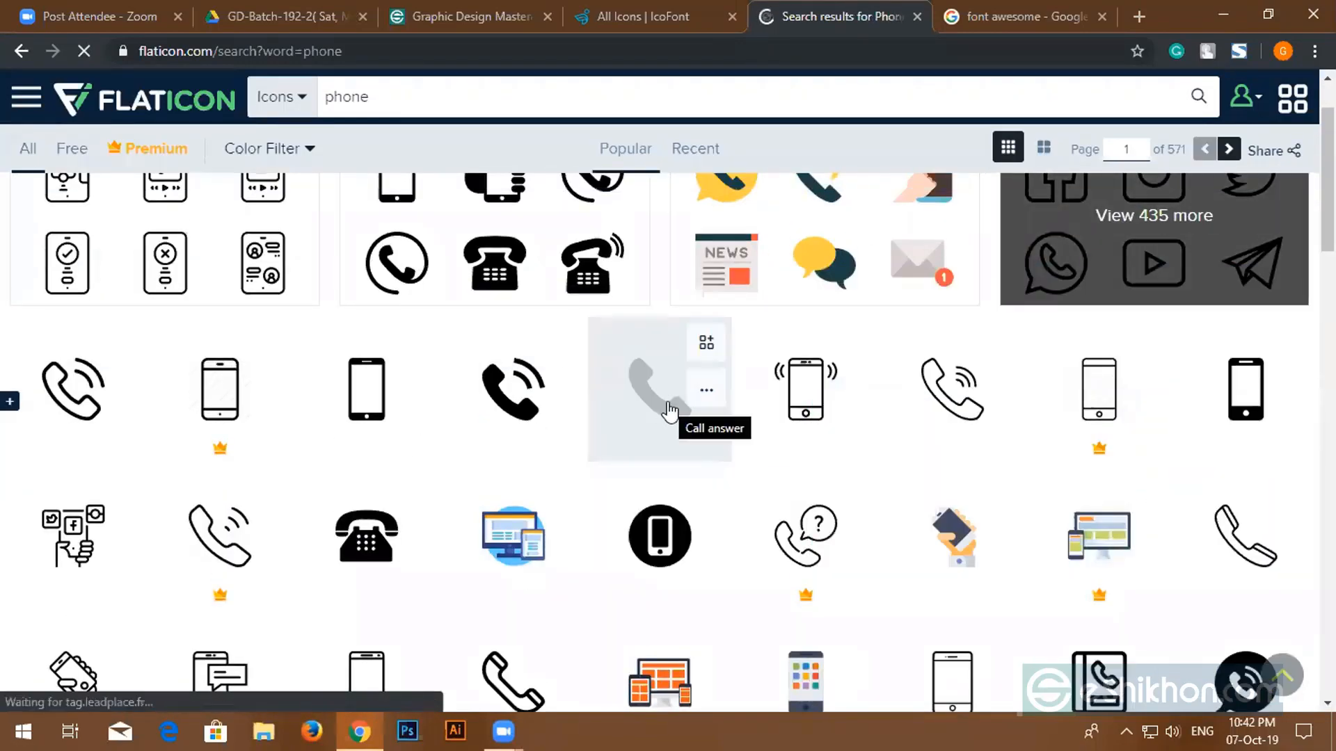
scroll(674, 411, "down", 4)
scroll(765, 487, "up", 6)
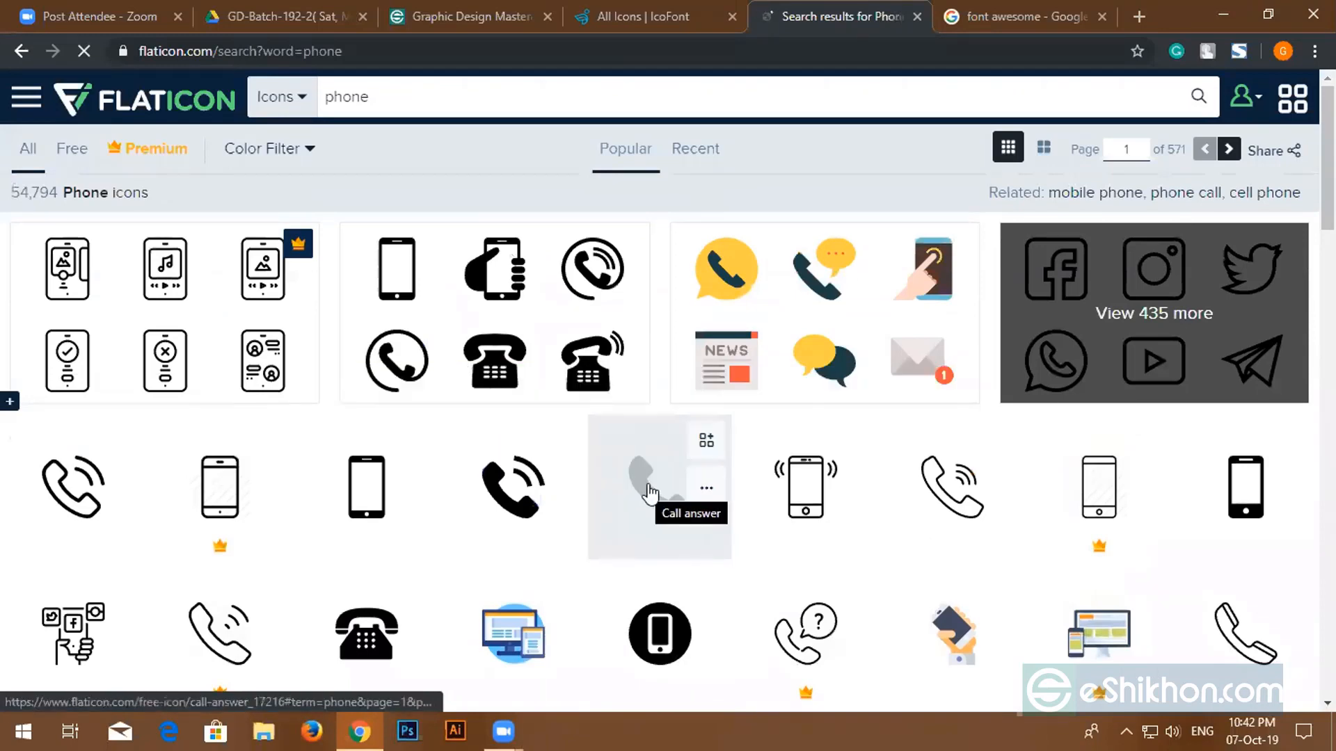
scroll(480, 431, "down", 4)
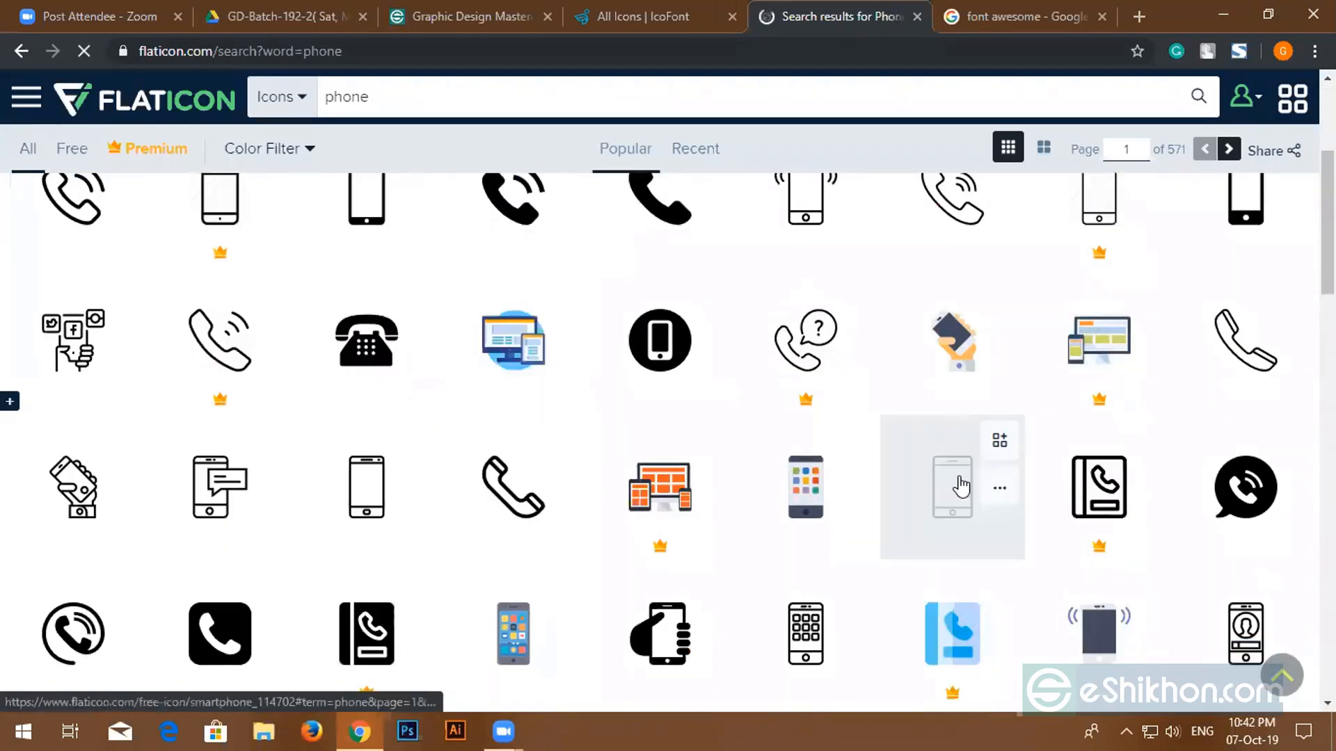
scroll(953, 369, "down", 1)
scroll(904, 371, "down", 5)
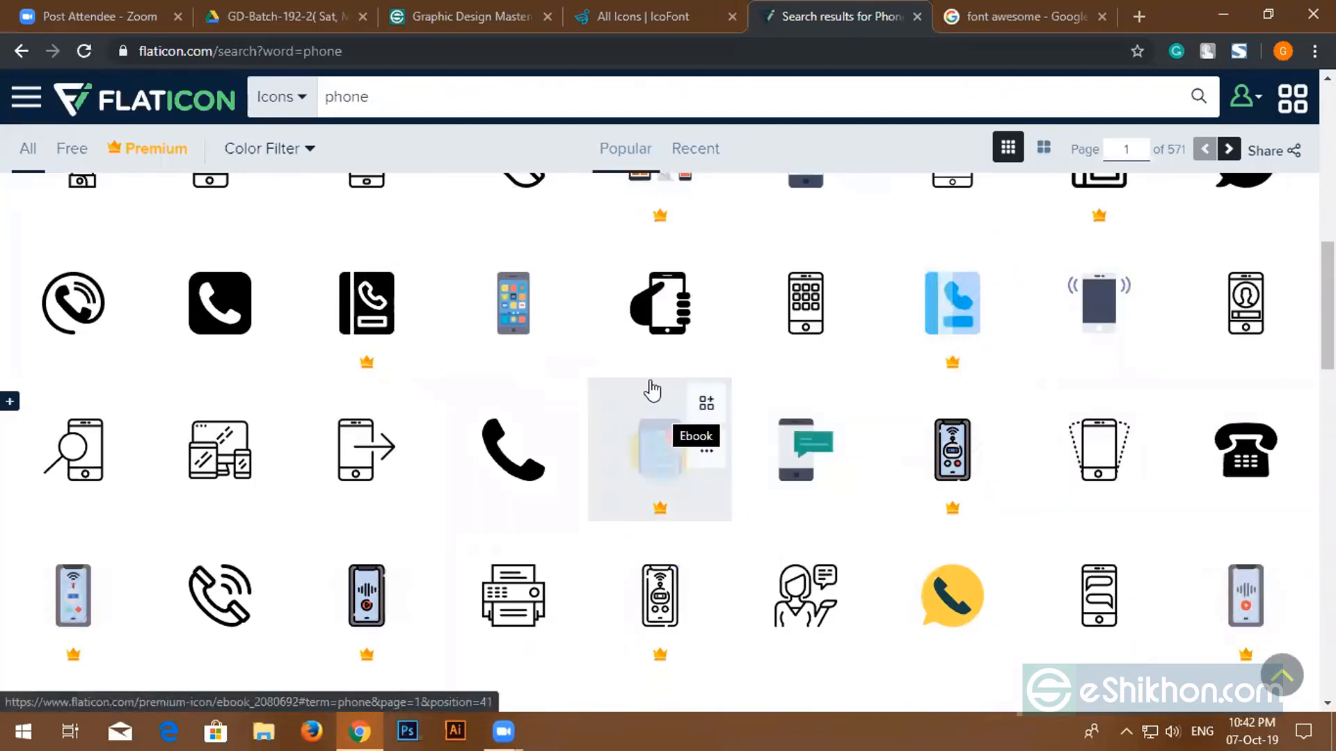
scroll(656, 385, "down", 5)
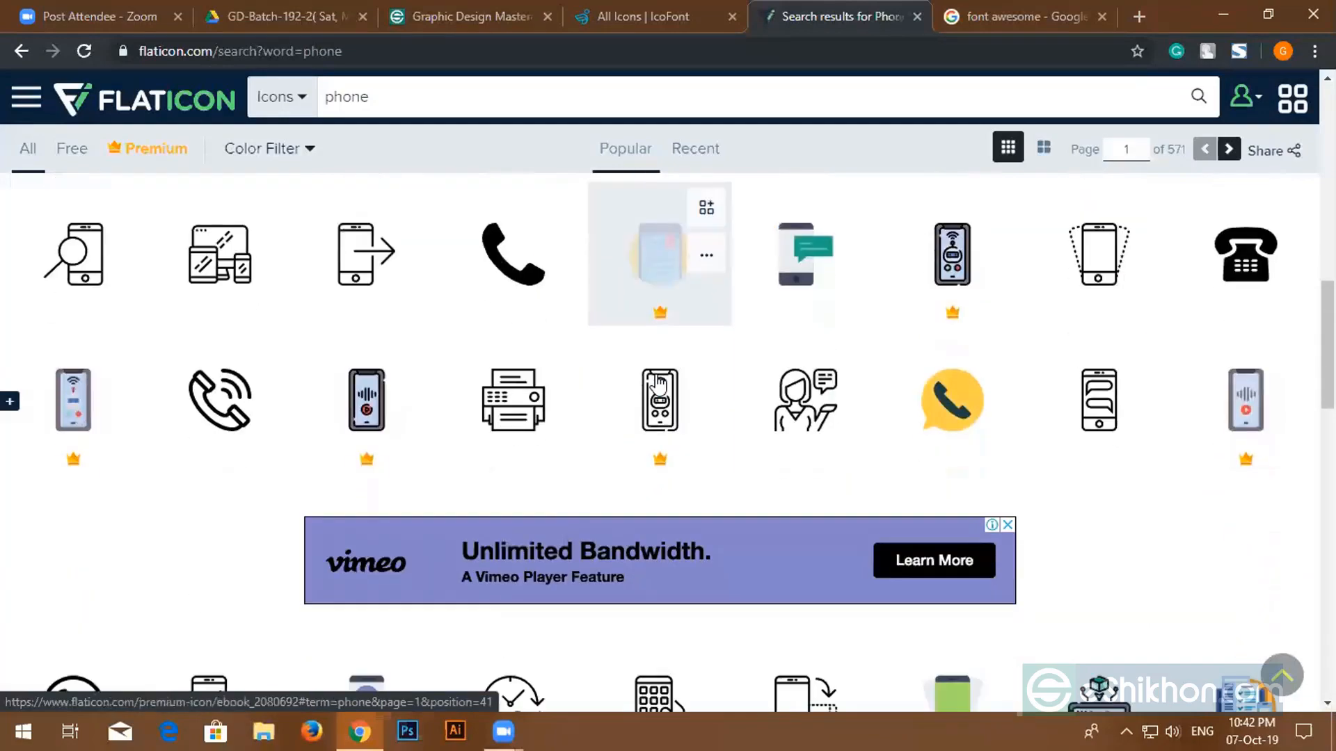
scroll(658, 383, "down", 7)
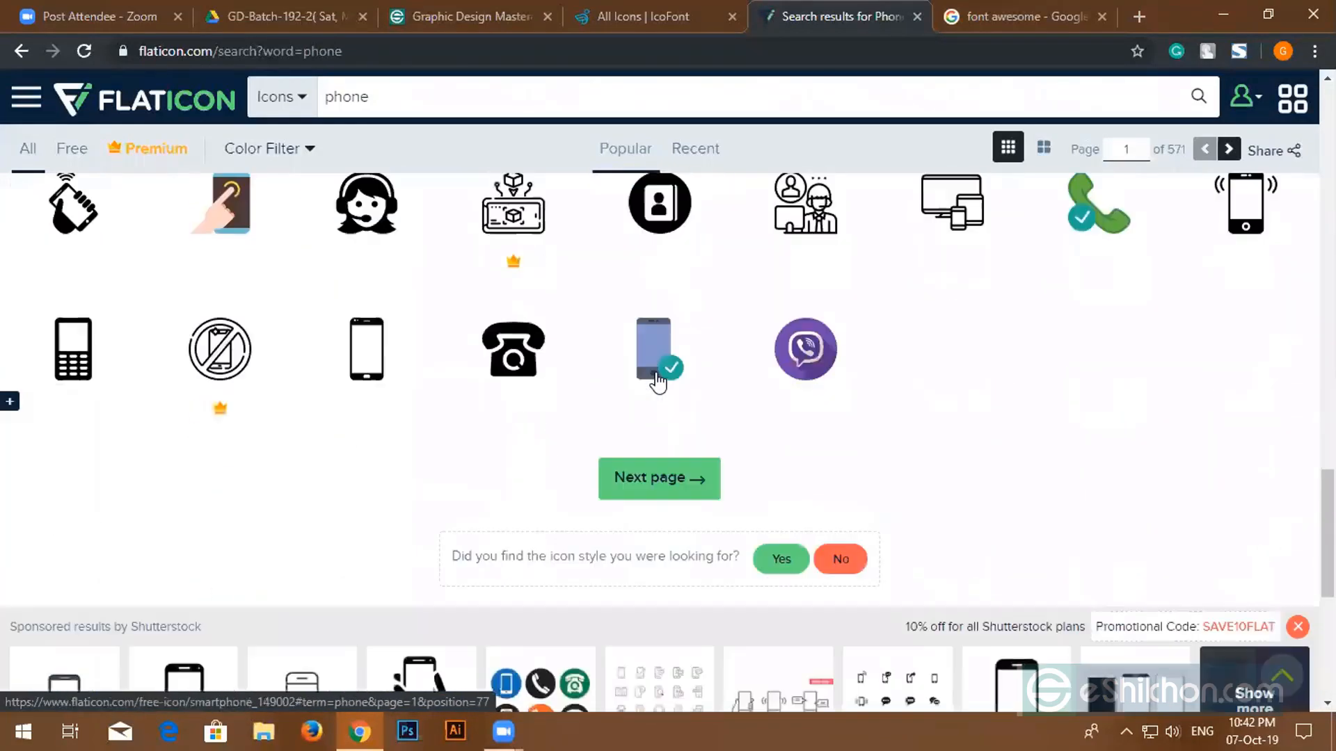
scroll(657, 383, "up", 10)
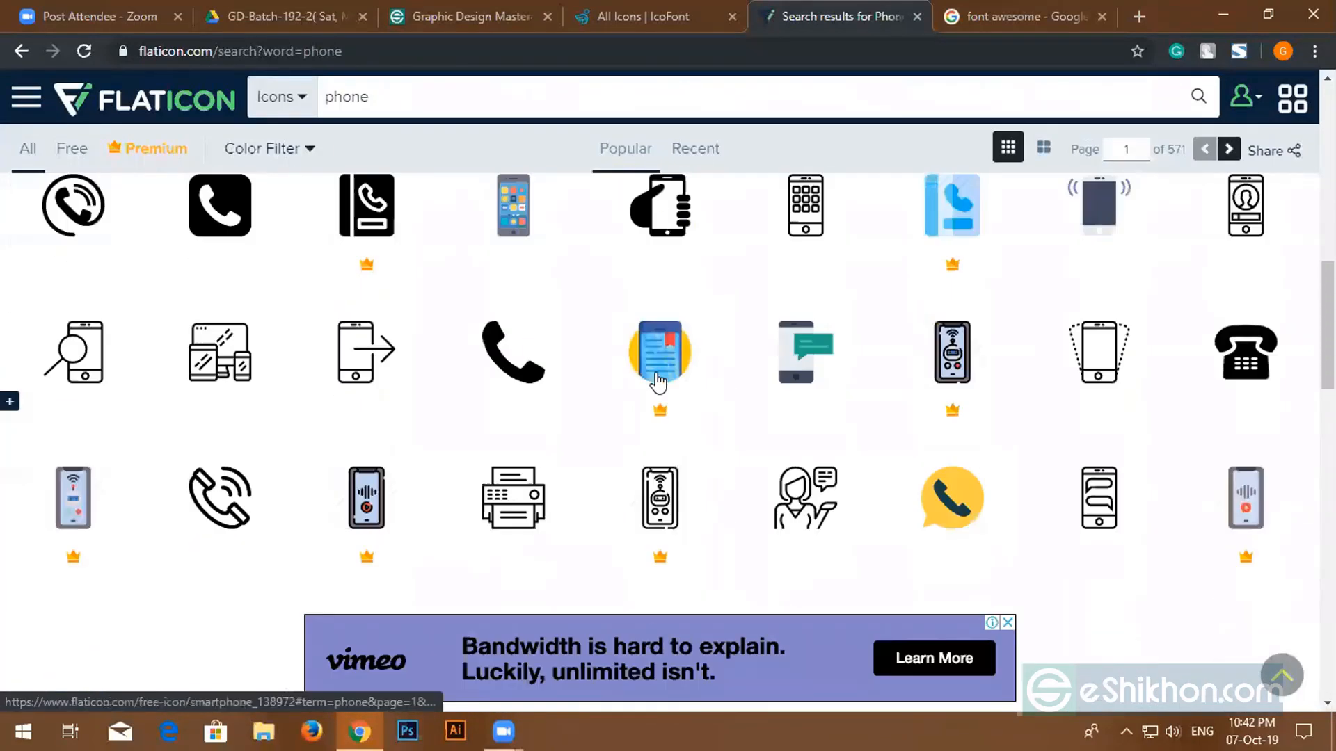
scroll(540, 381, "down", 8)
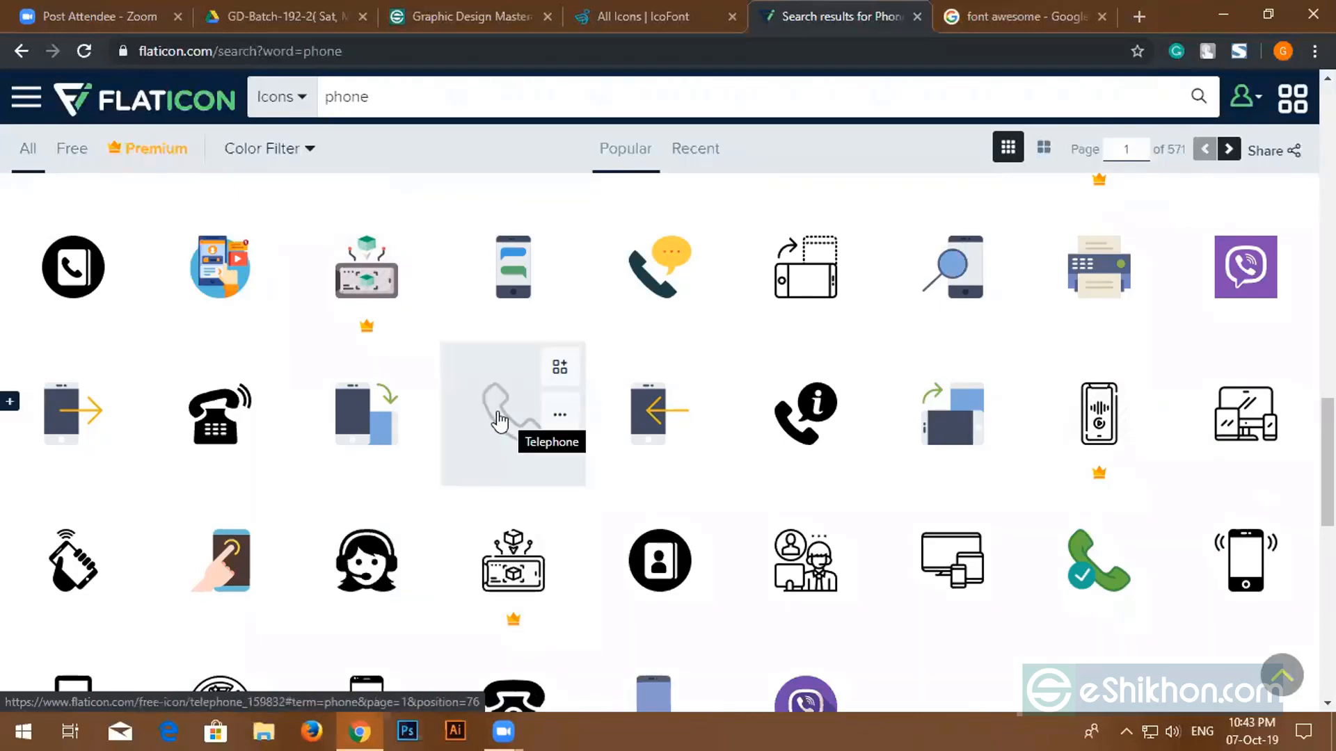
scroll(558, 431, "up", 5)
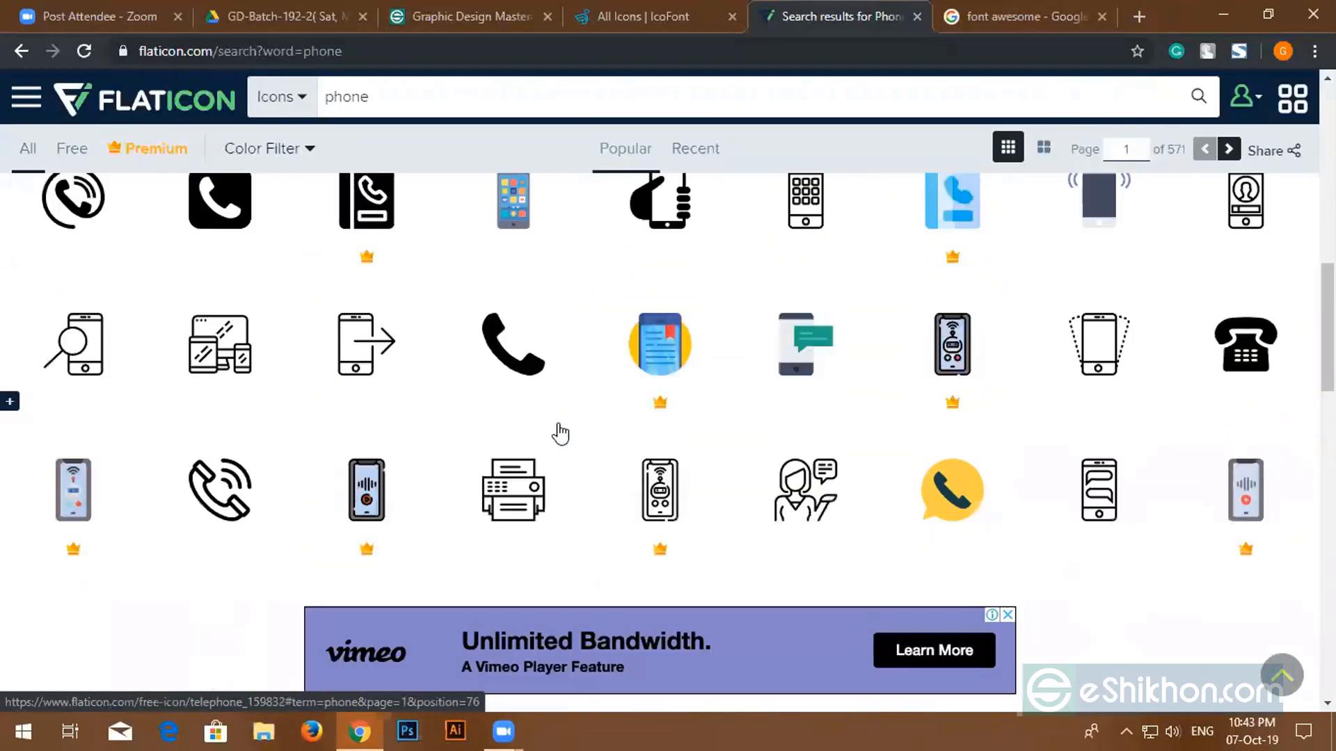
scroll(559, 431, "up", 1)
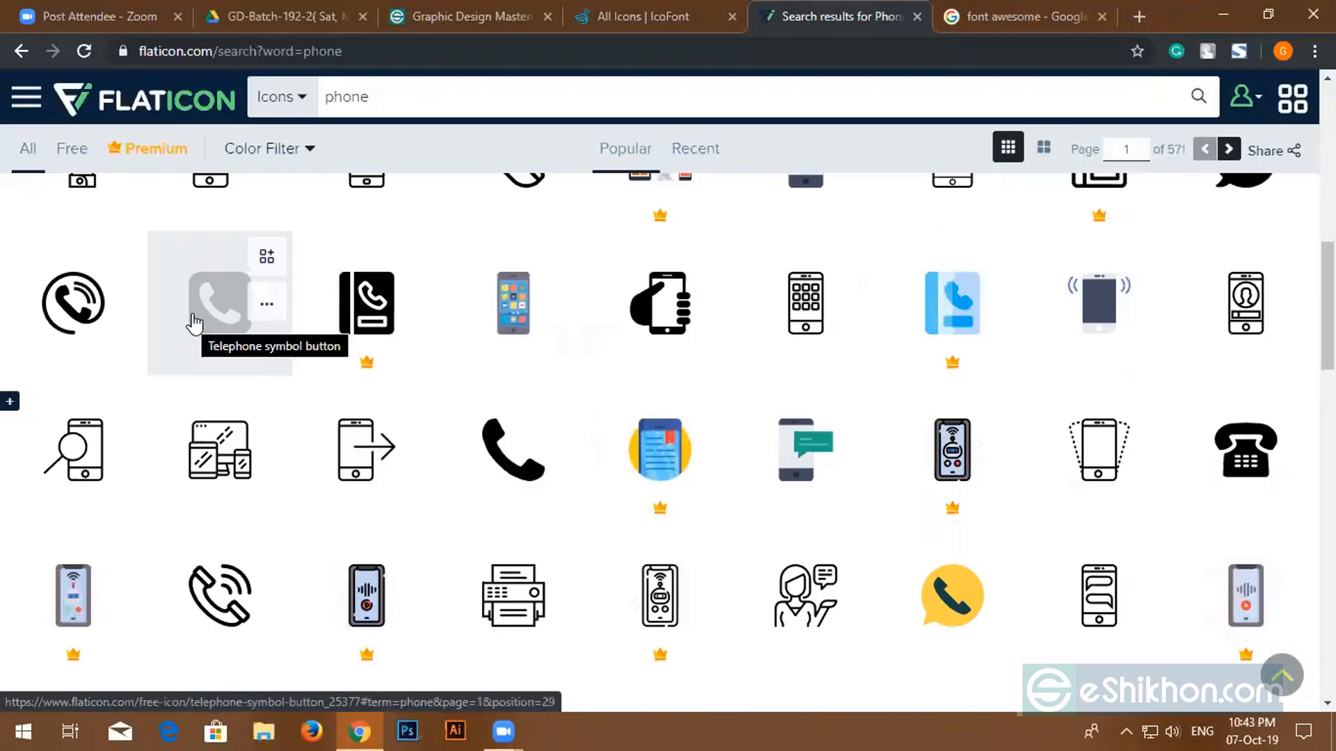
scroll(196, 321, "up", 2)
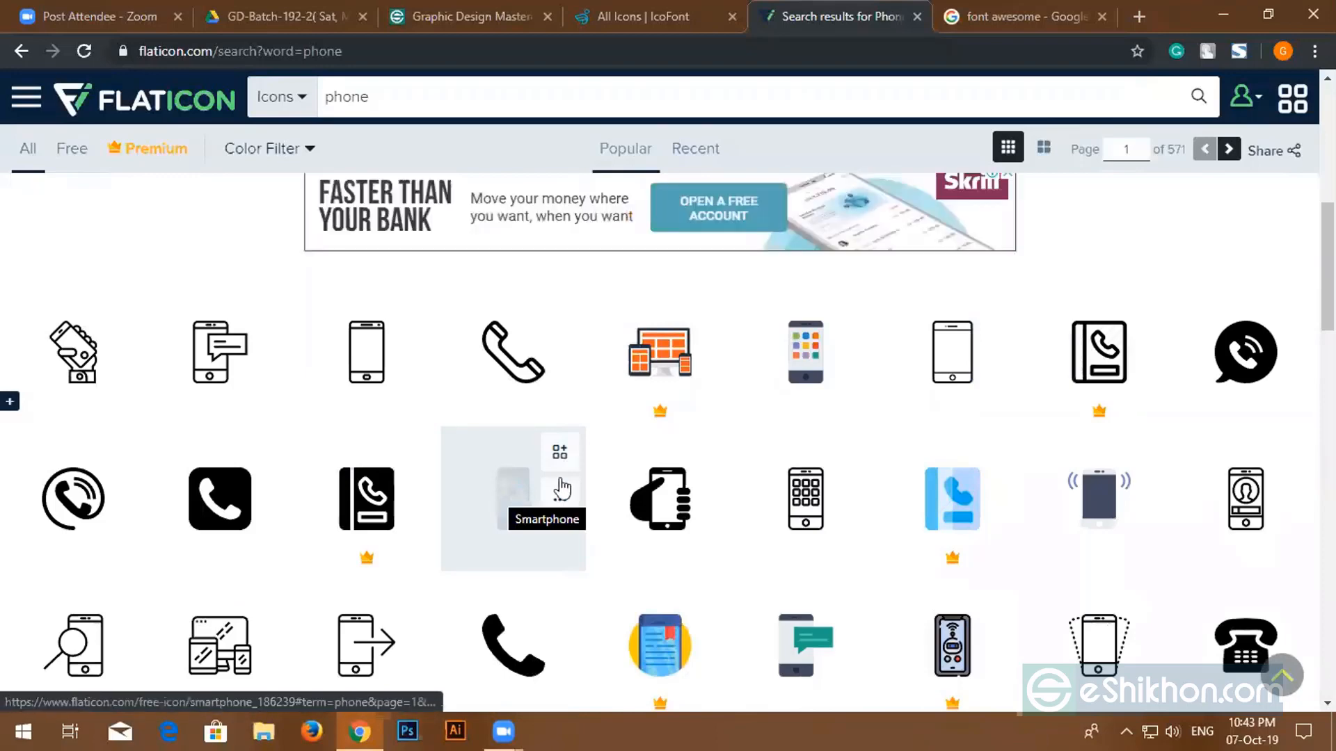
left_click(972, 20)
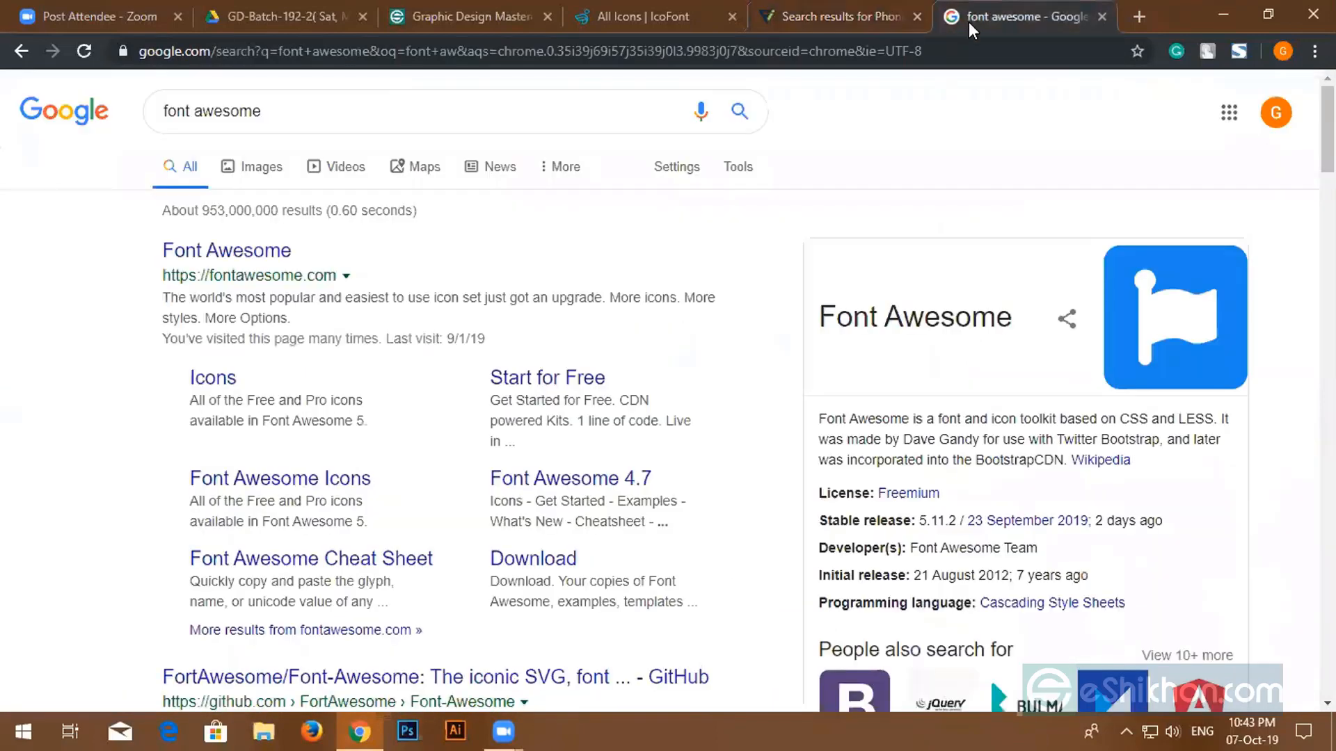
- Open the Font Awesome Cheat Sheet page from the Google results
left_click(237, 252)
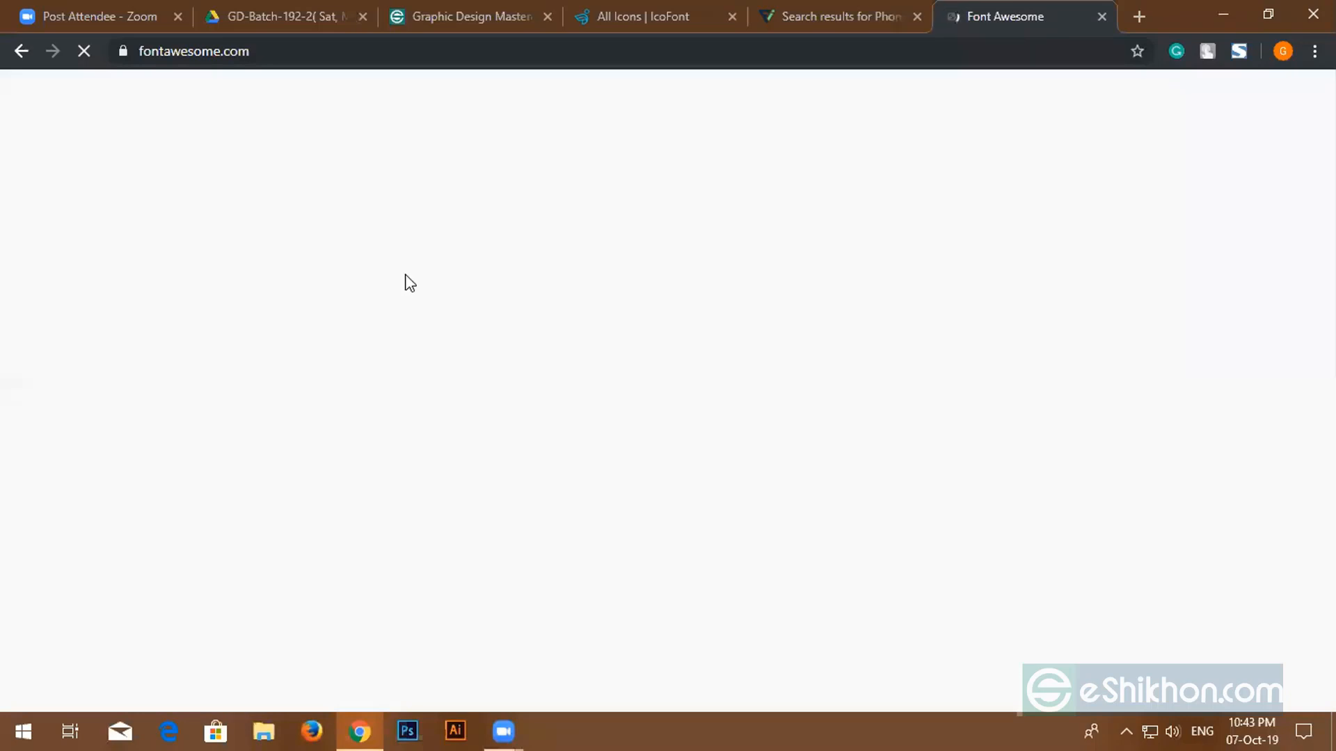
left_click(20, 50)
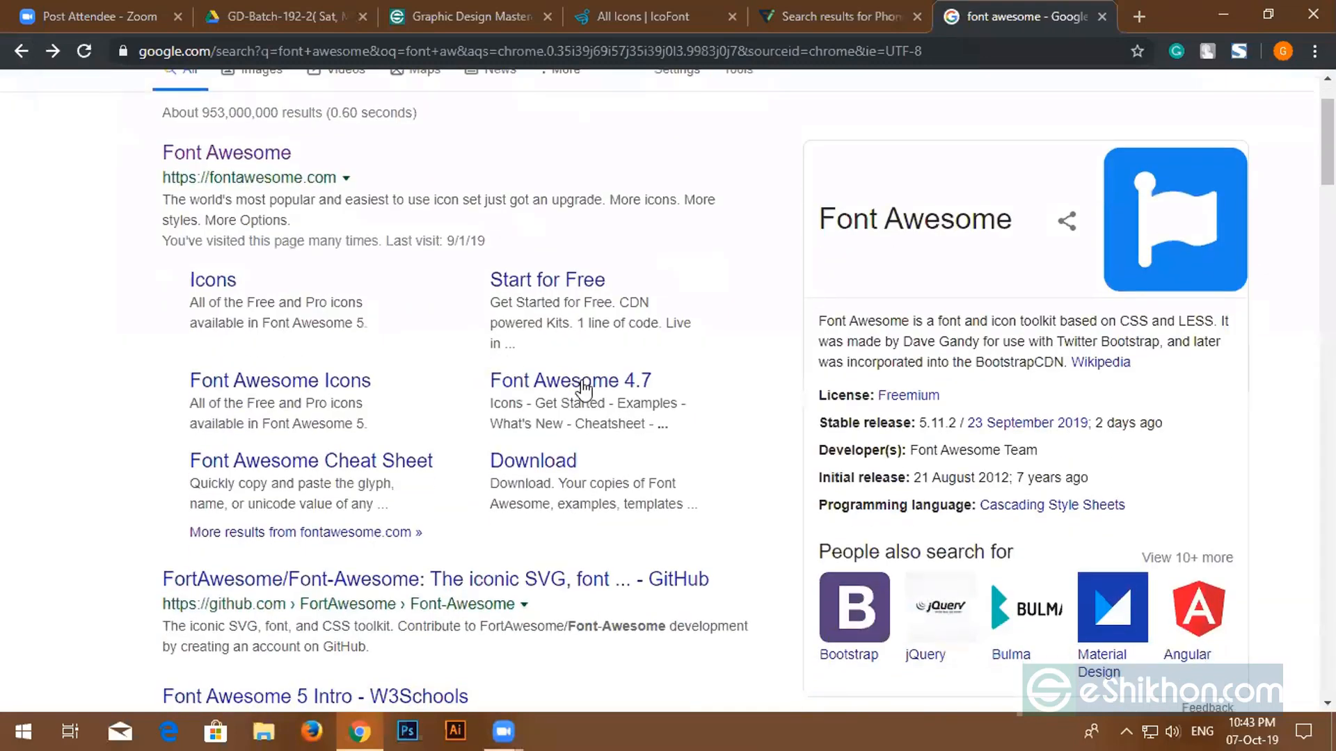
left_click(382, 461)
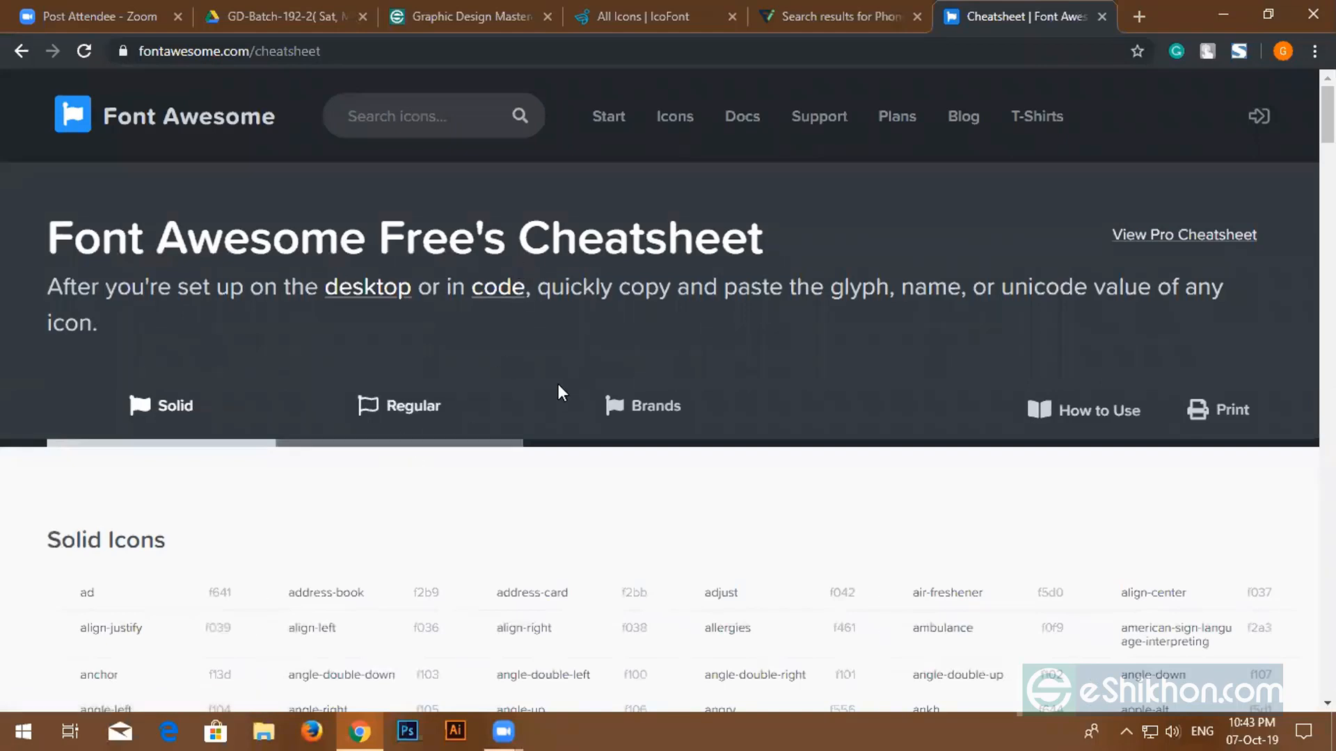
- Look through the cheatsheet's Solid icon list, then minimize Chrome to the desktop
scroll(557, 387, "down", 7)
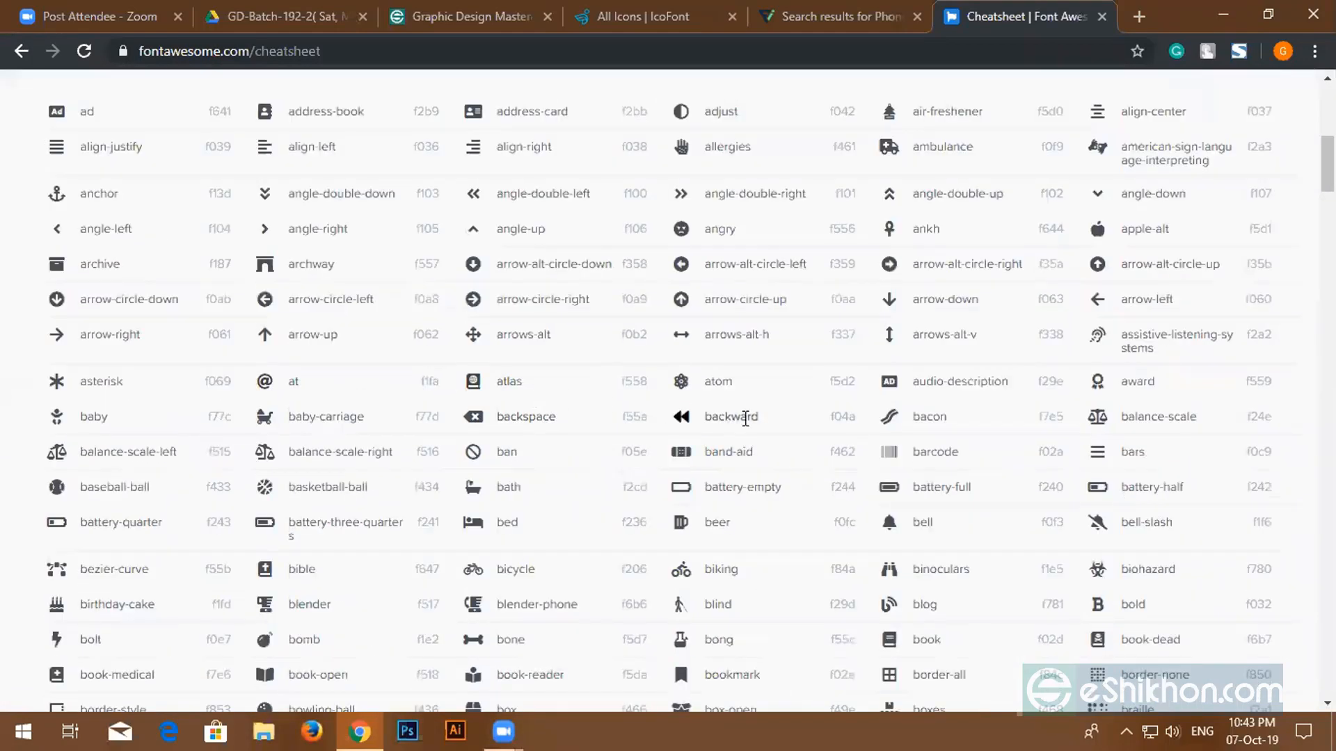
scroll(745, 421, "down", 1)
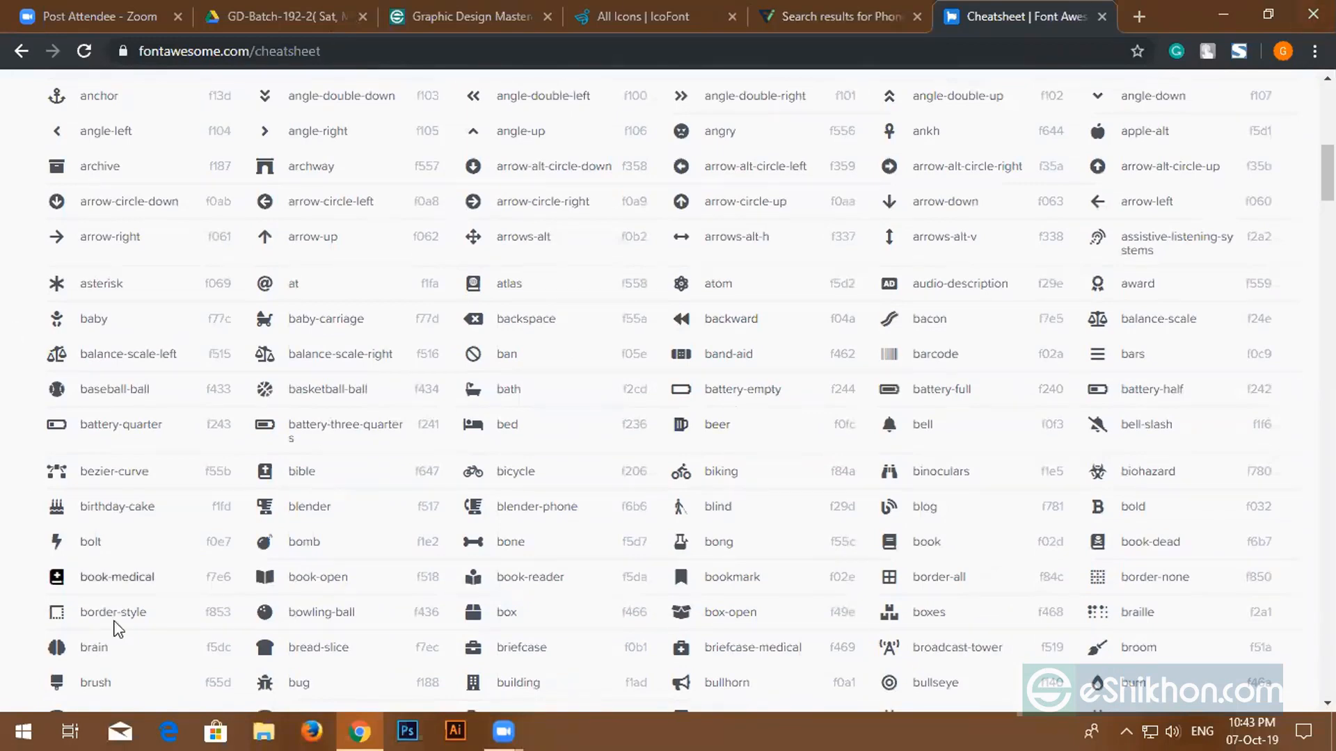
scroll(739, 341, "up", 8)
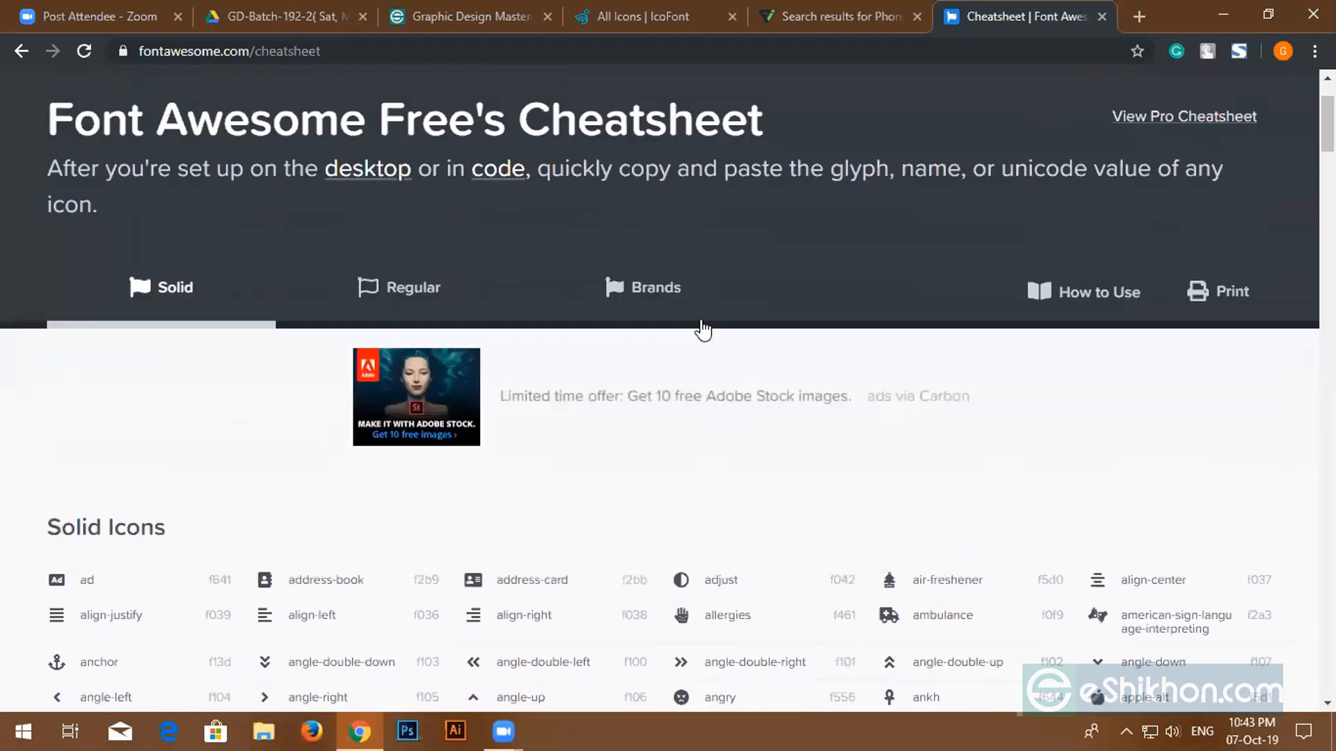
left_click(1224, 22)
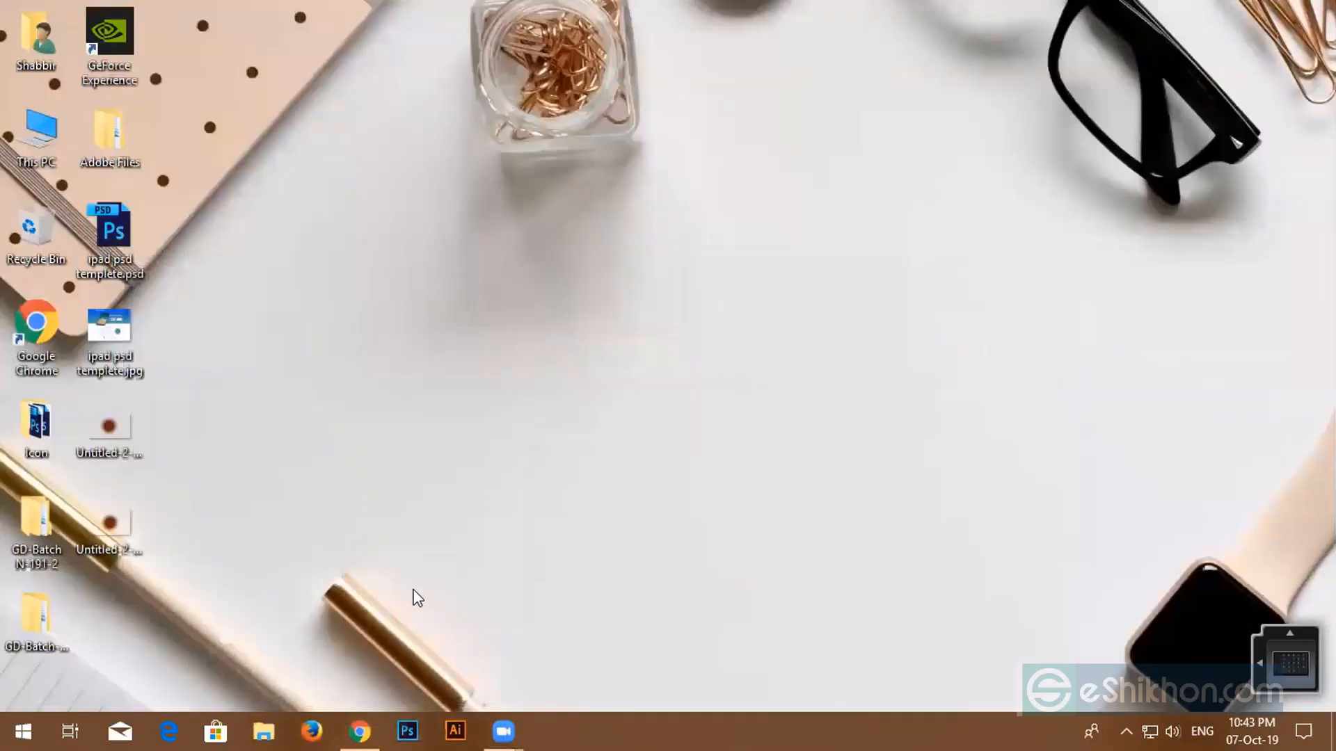
- Launch Illustrator, close the floating Pathfinder panel and collapse the Color panel
left_click(457, 729)
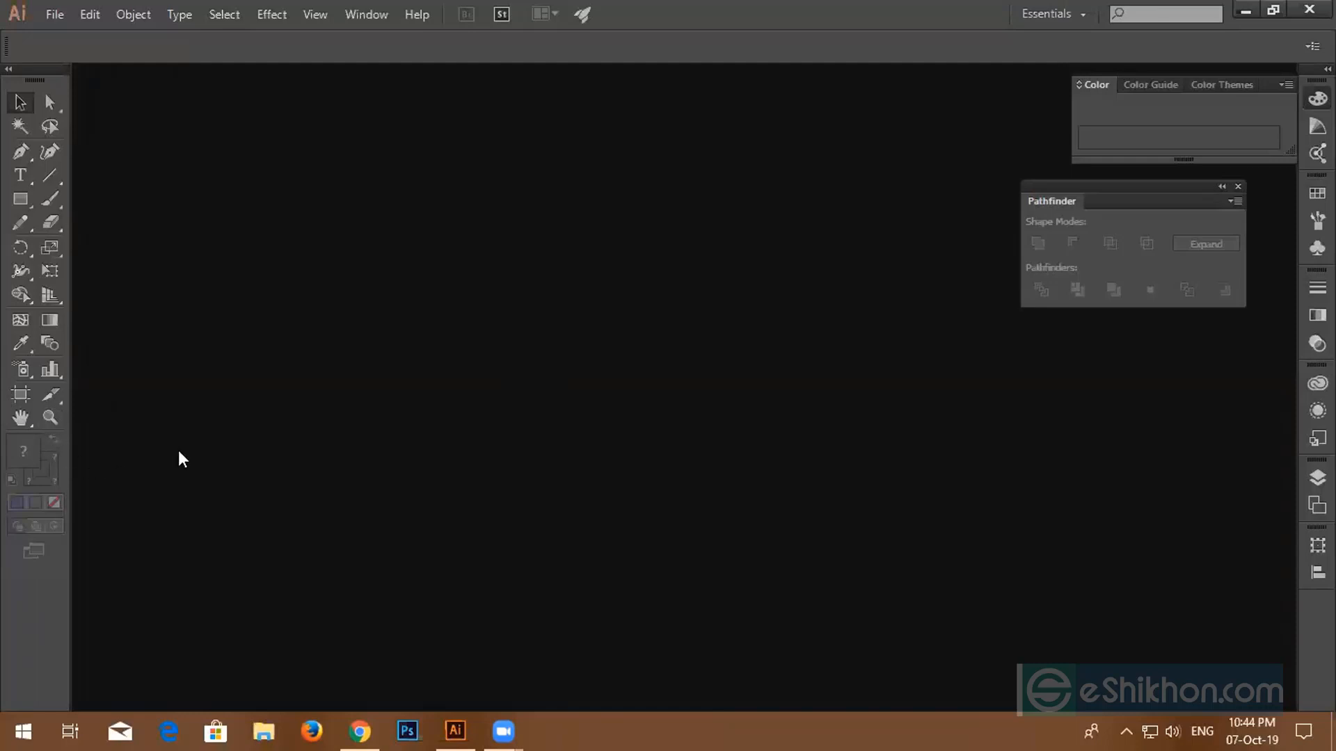
left_click(1237, 186)
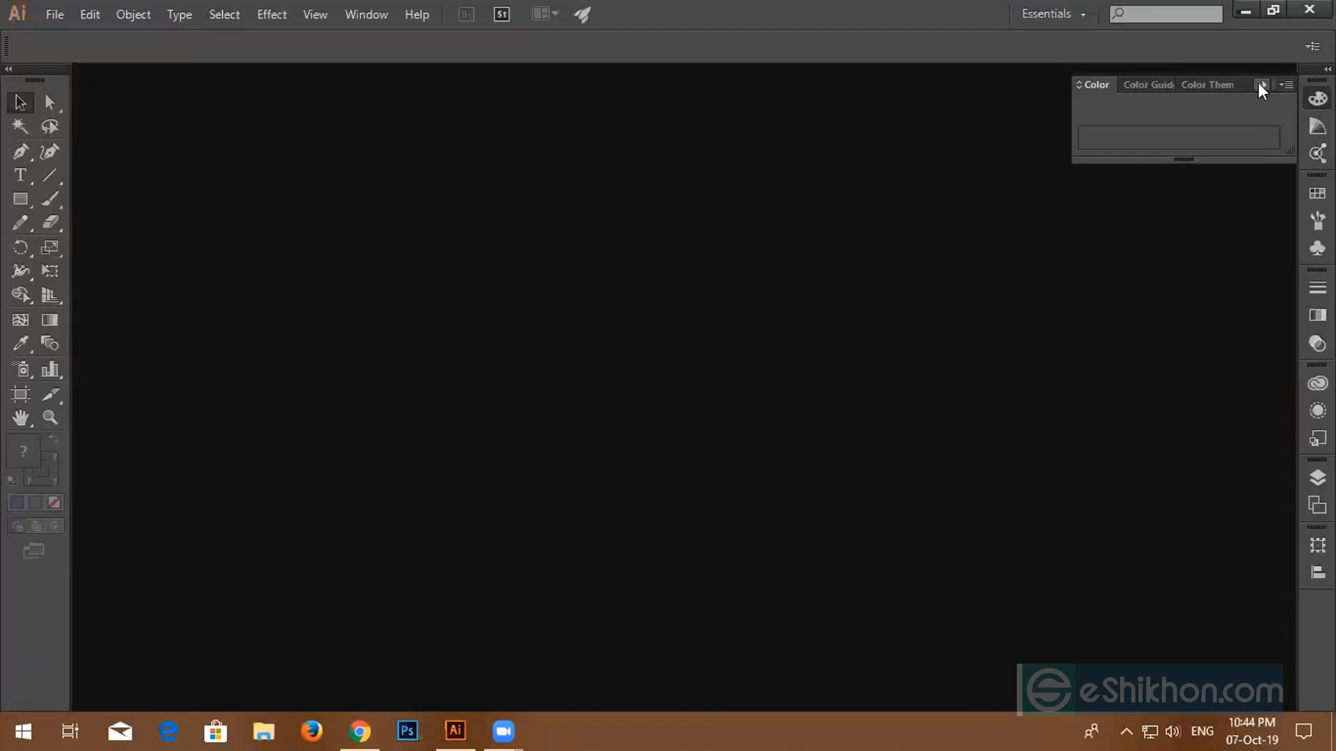
left_click(1259, 83)
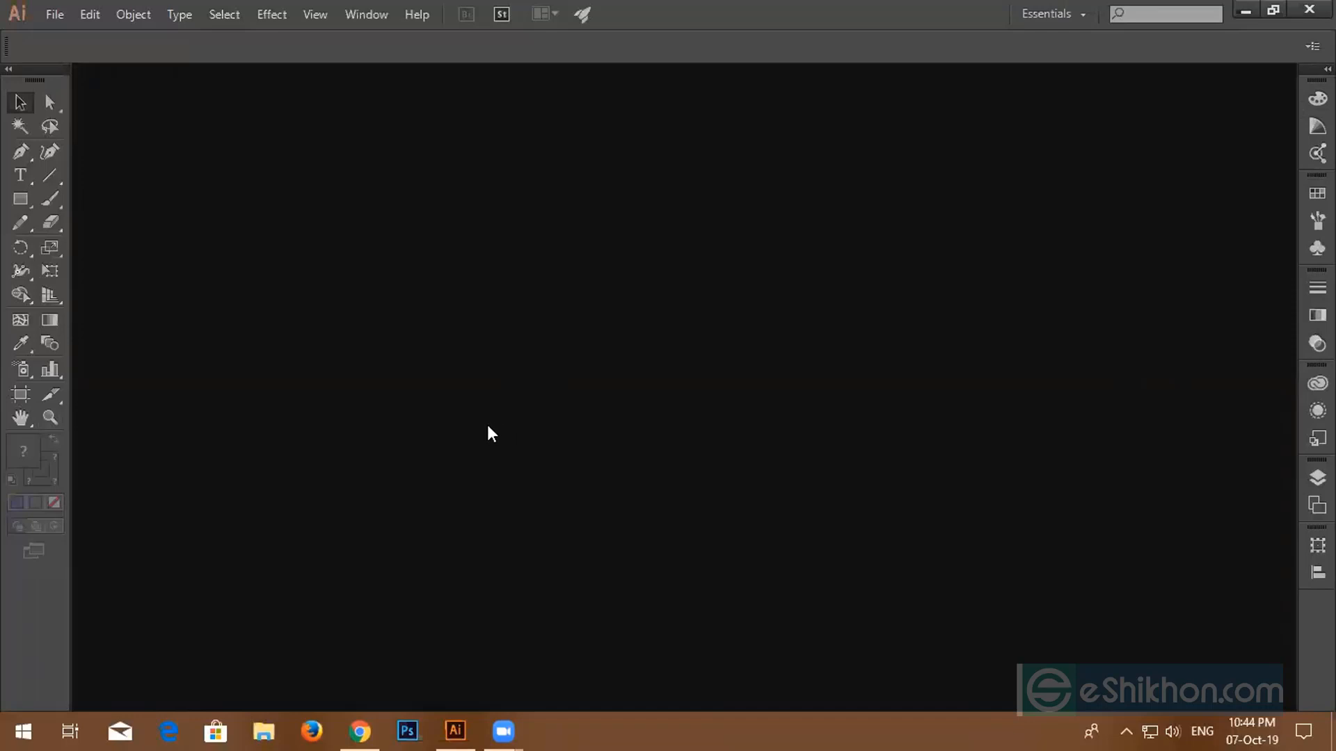
- Show and collapse the Layers panel, then bring up a new Print document dialog
left_click(380, 14)
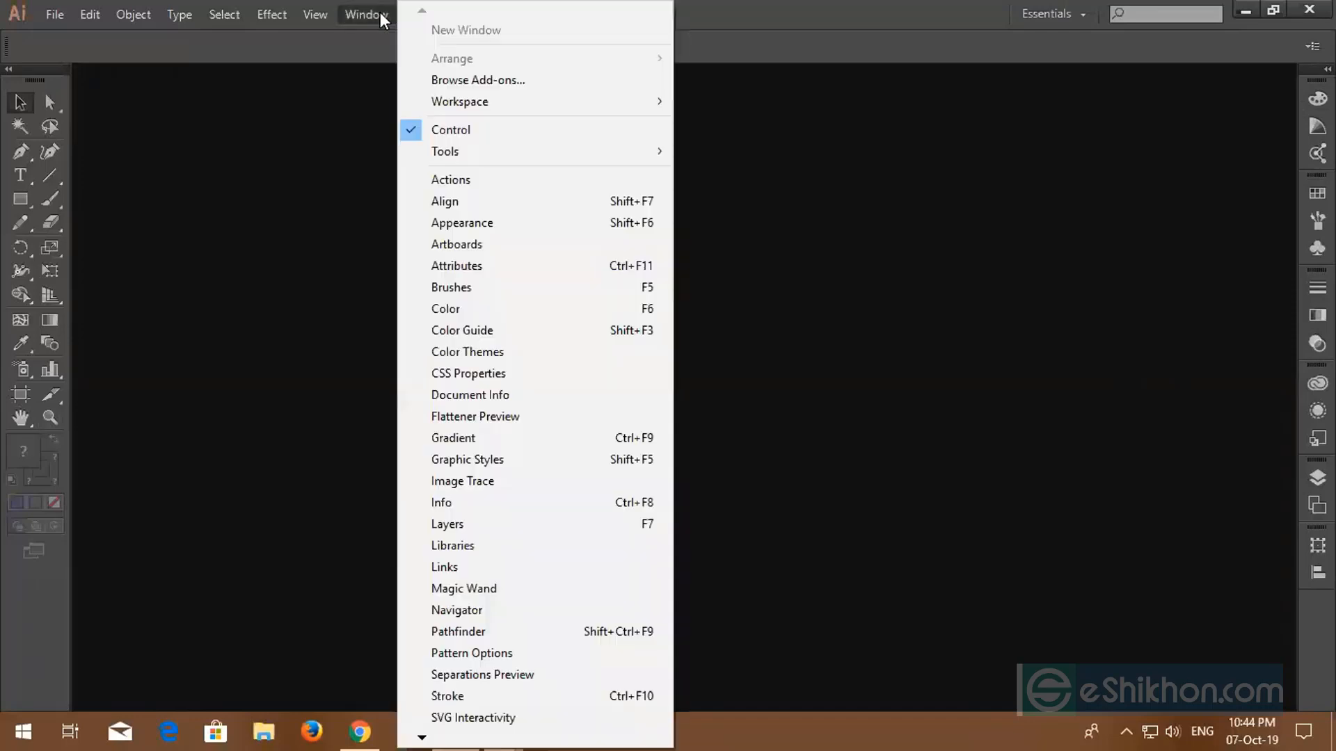
left_click(437, 528)
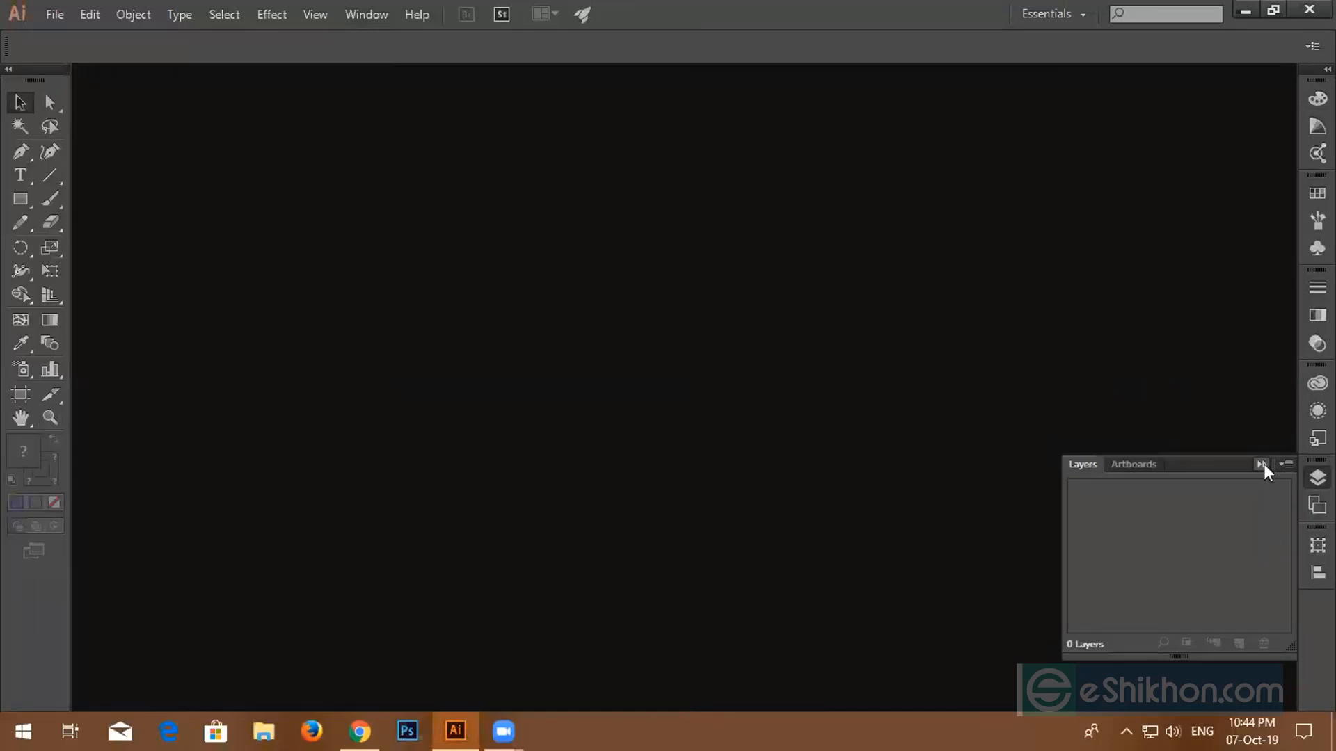
left_click(1261, 464)
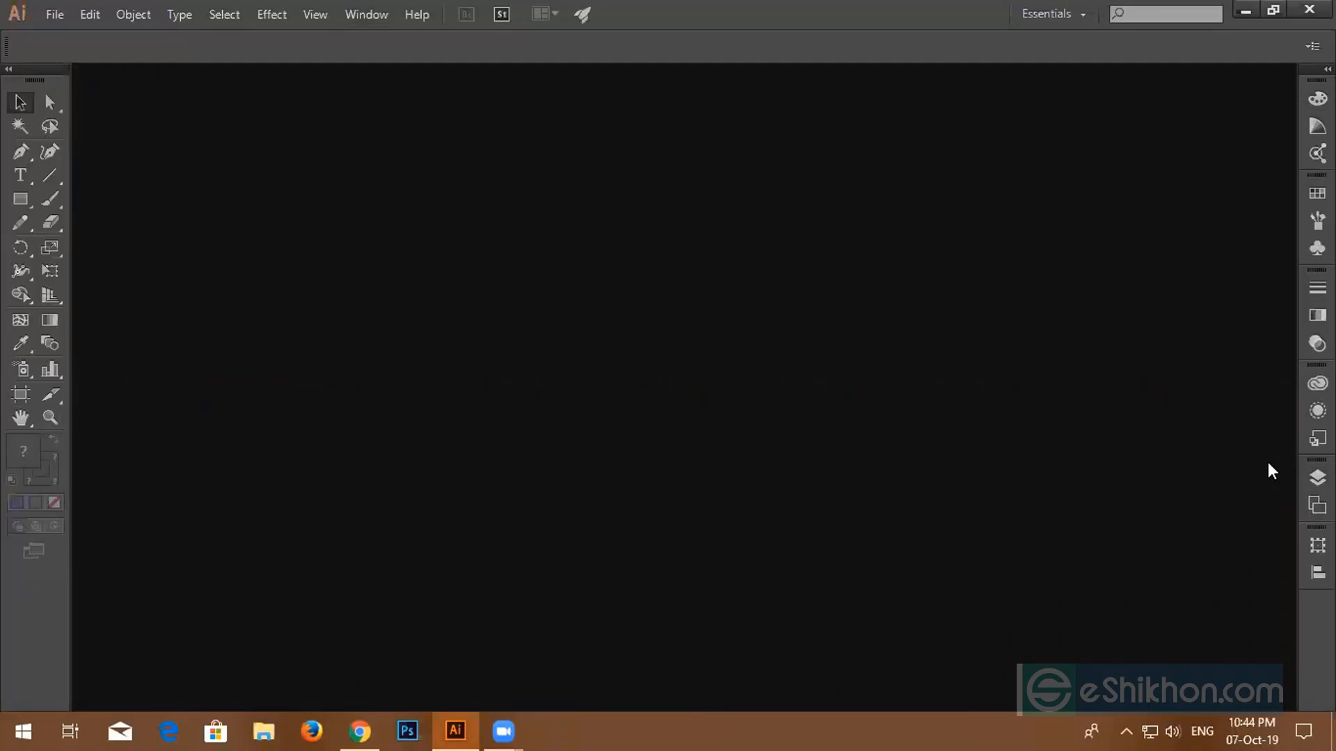
left_click(64, 11)
left_click(69, 33)
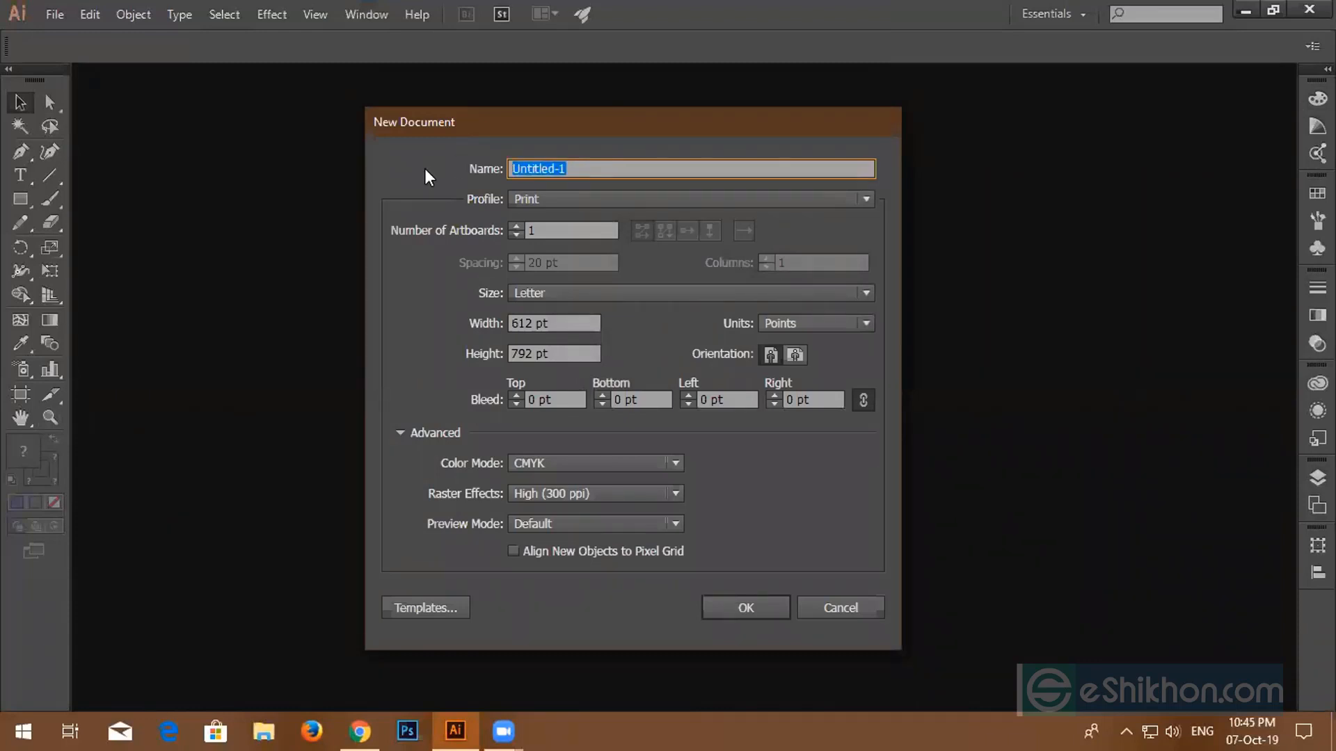
- Name the new document 'business Card' with 2 artboards
type("b")
type("uness")
key("BackSpace")
key("BackSpace")
key("BackSpace")
key("BackSpace")
type("siness Card")
double_click(544, 230)
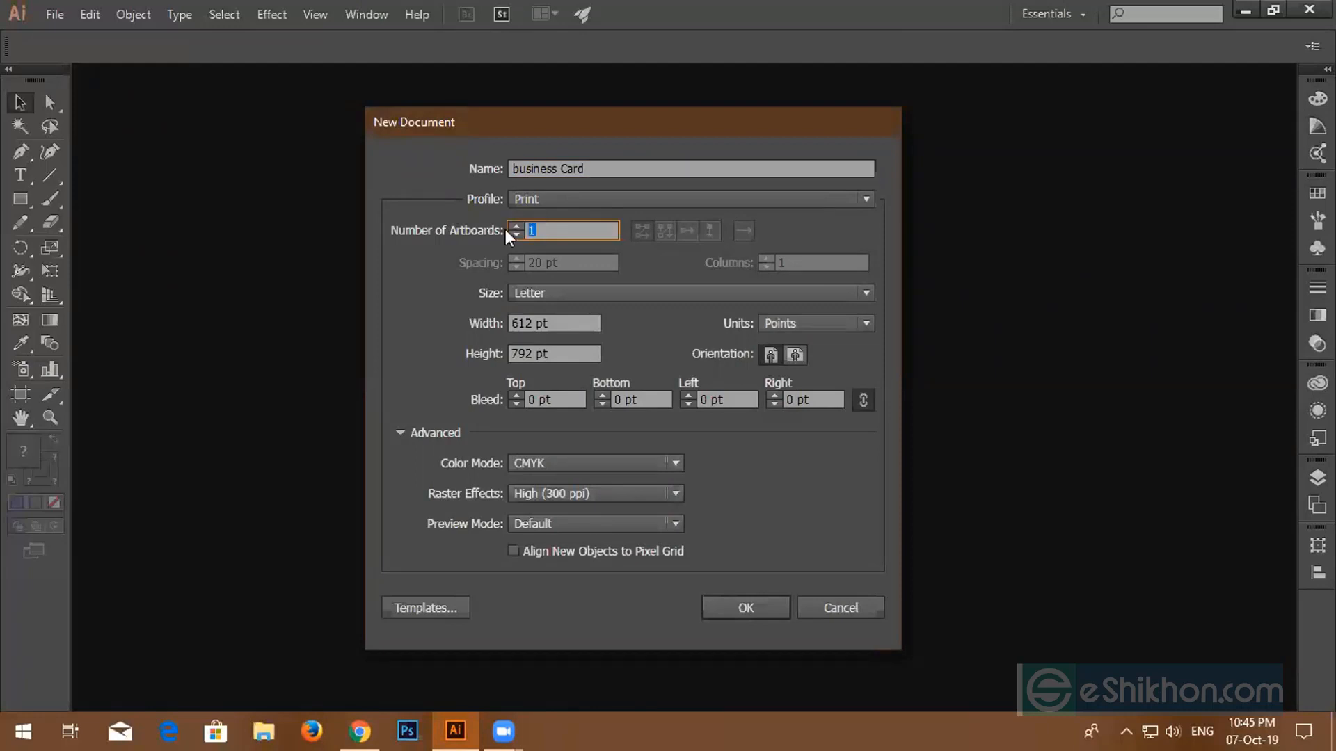
type("2")
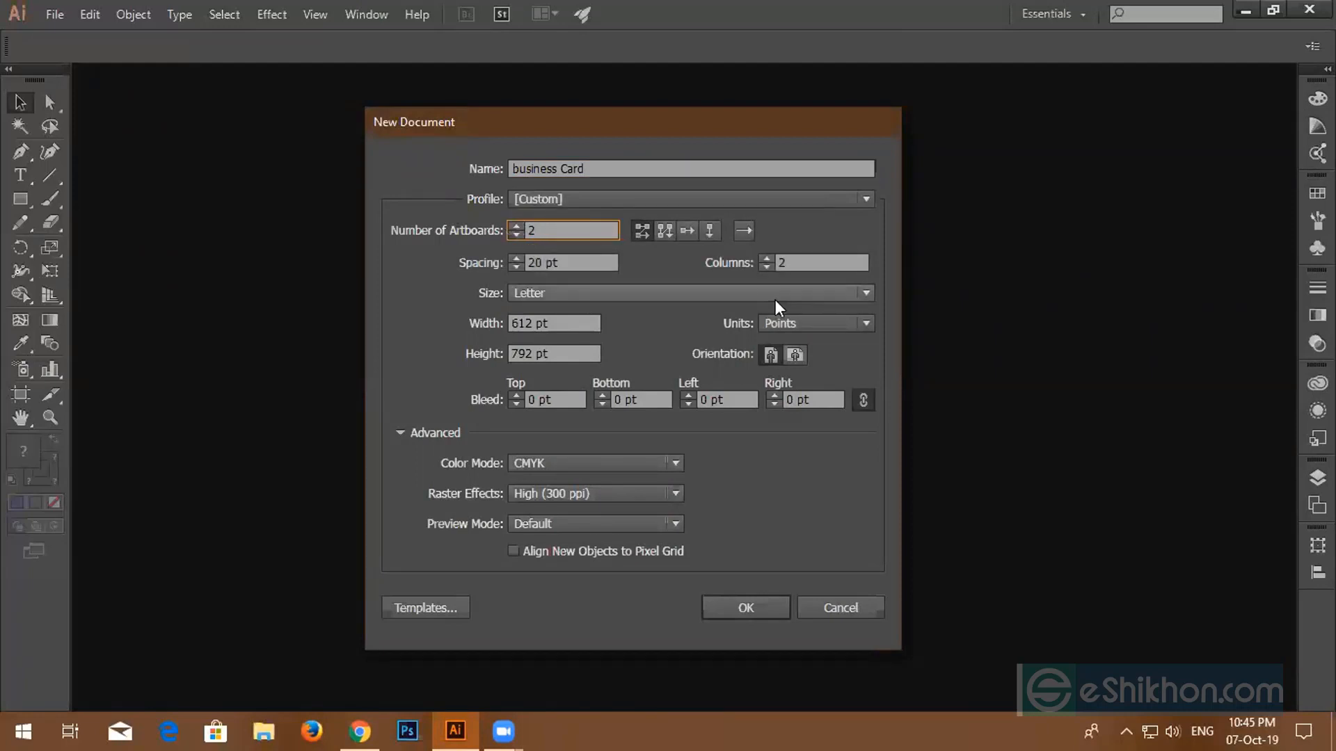
- Use inches with 3.5 × 2 in artboards and 0.125 in bleed, and create the document
left_click(842, 322)
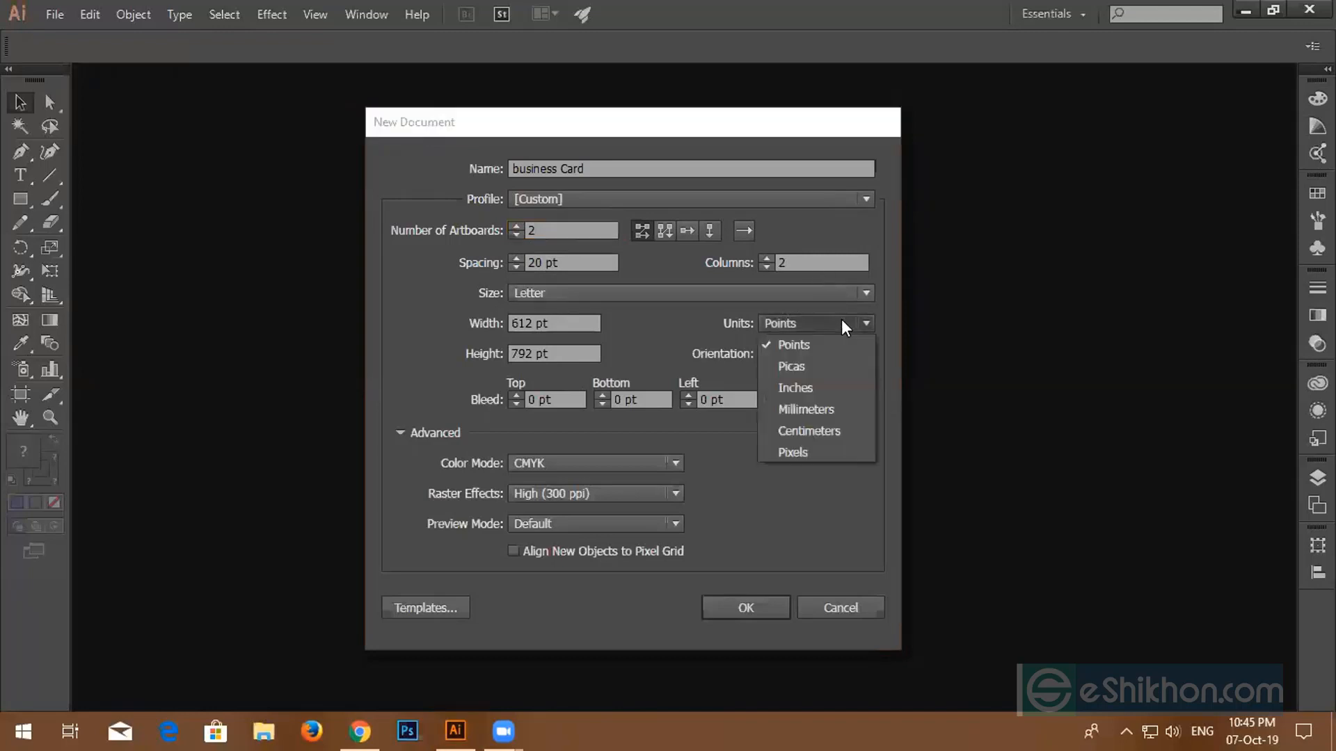
left_click(806, 389)
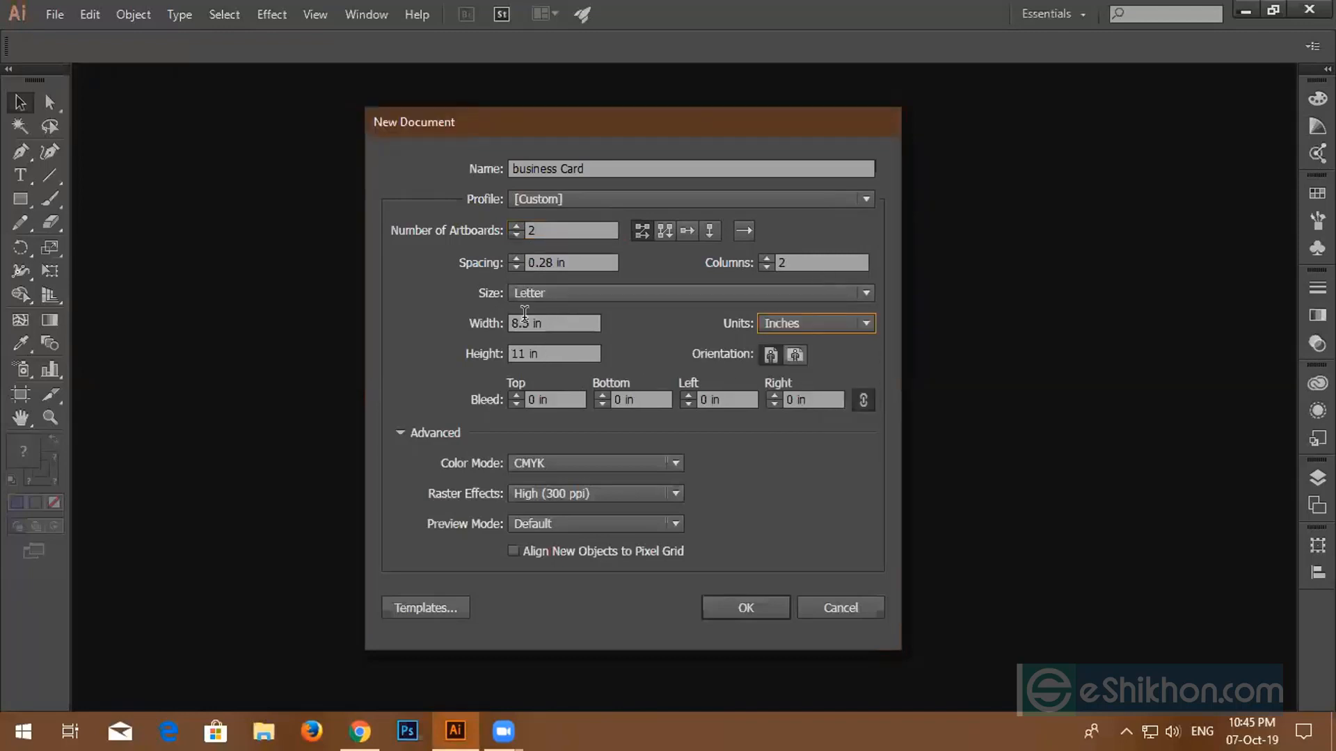
left_click_drag(569, 331, 461, 322)
left_click_drag(552, 323, 497, 324)
type("3.5")
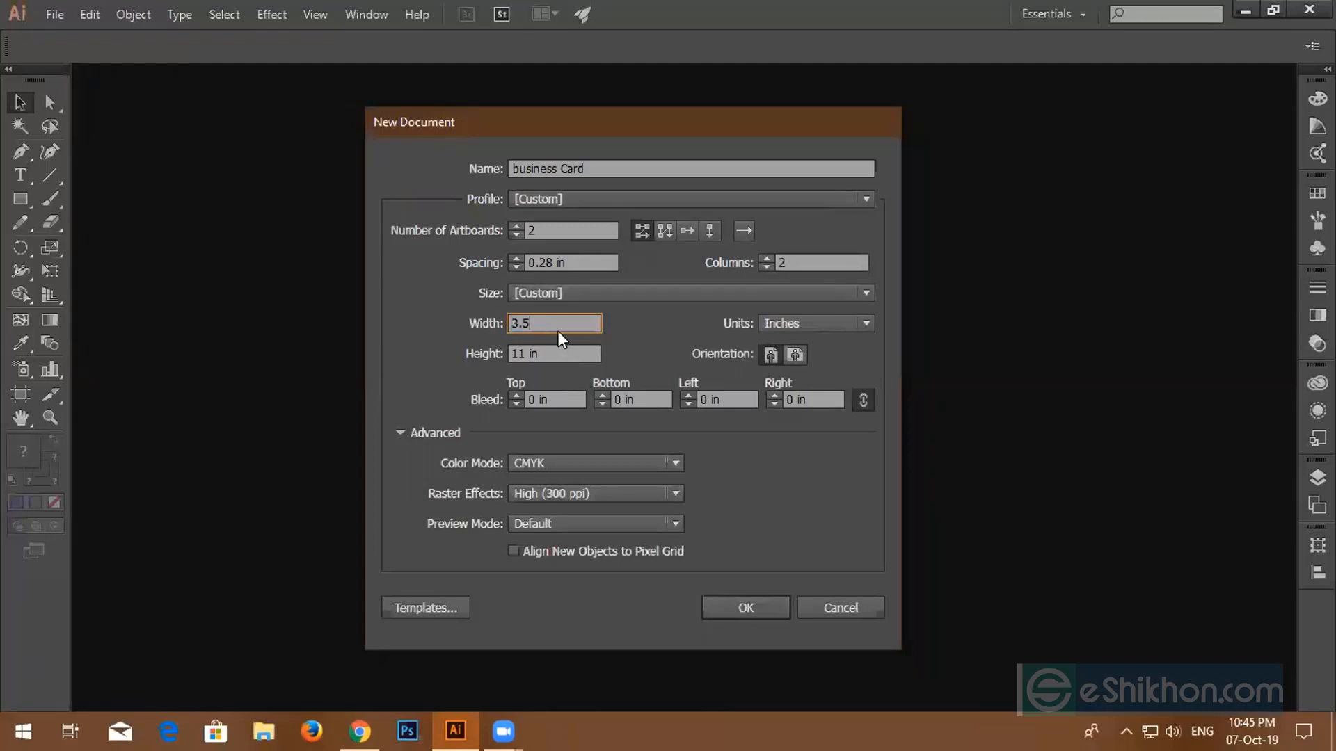
key("Tab")
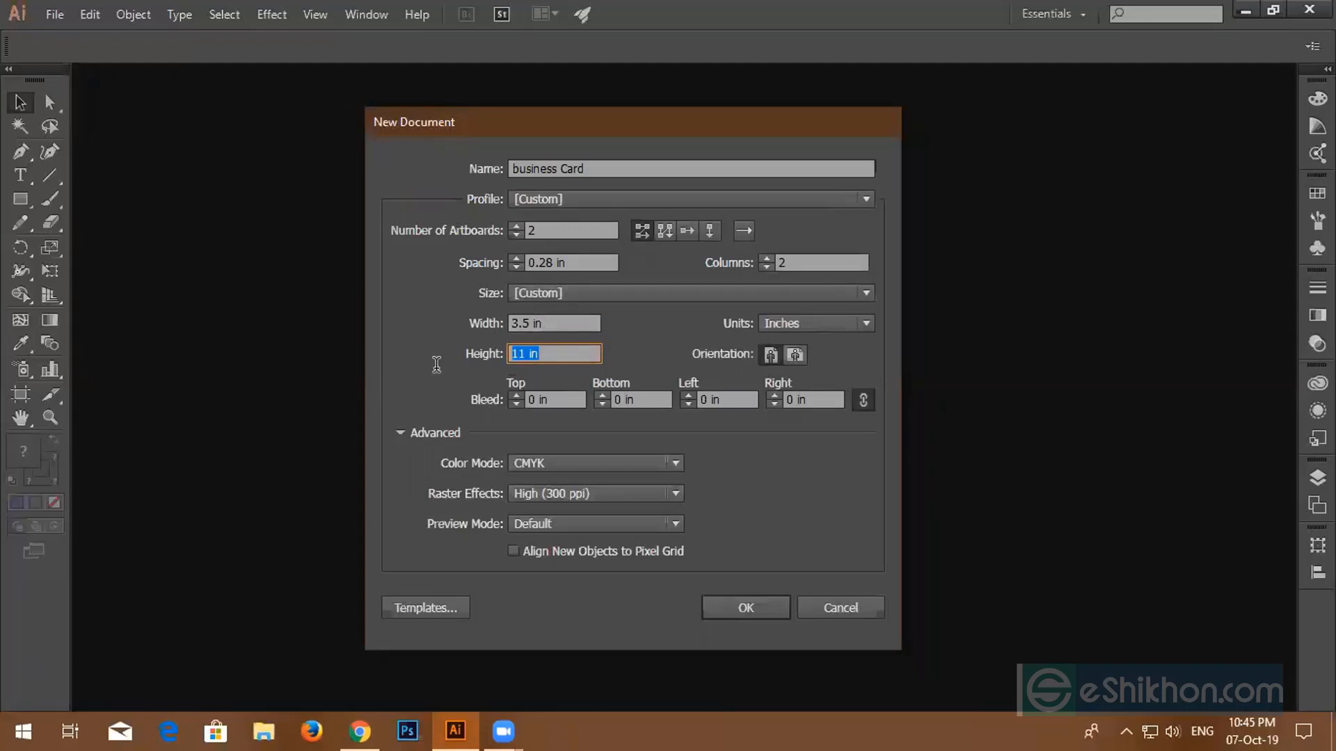
type("2")
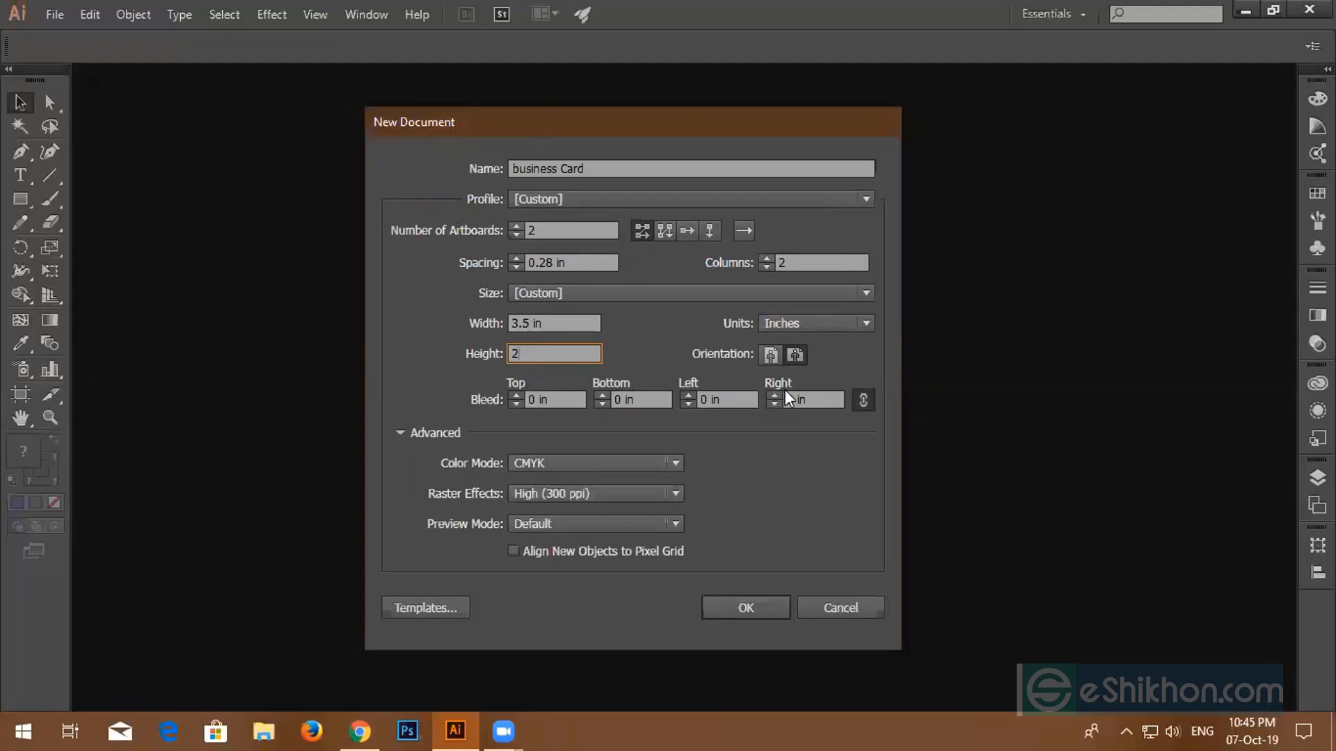
left_click(523, 394)
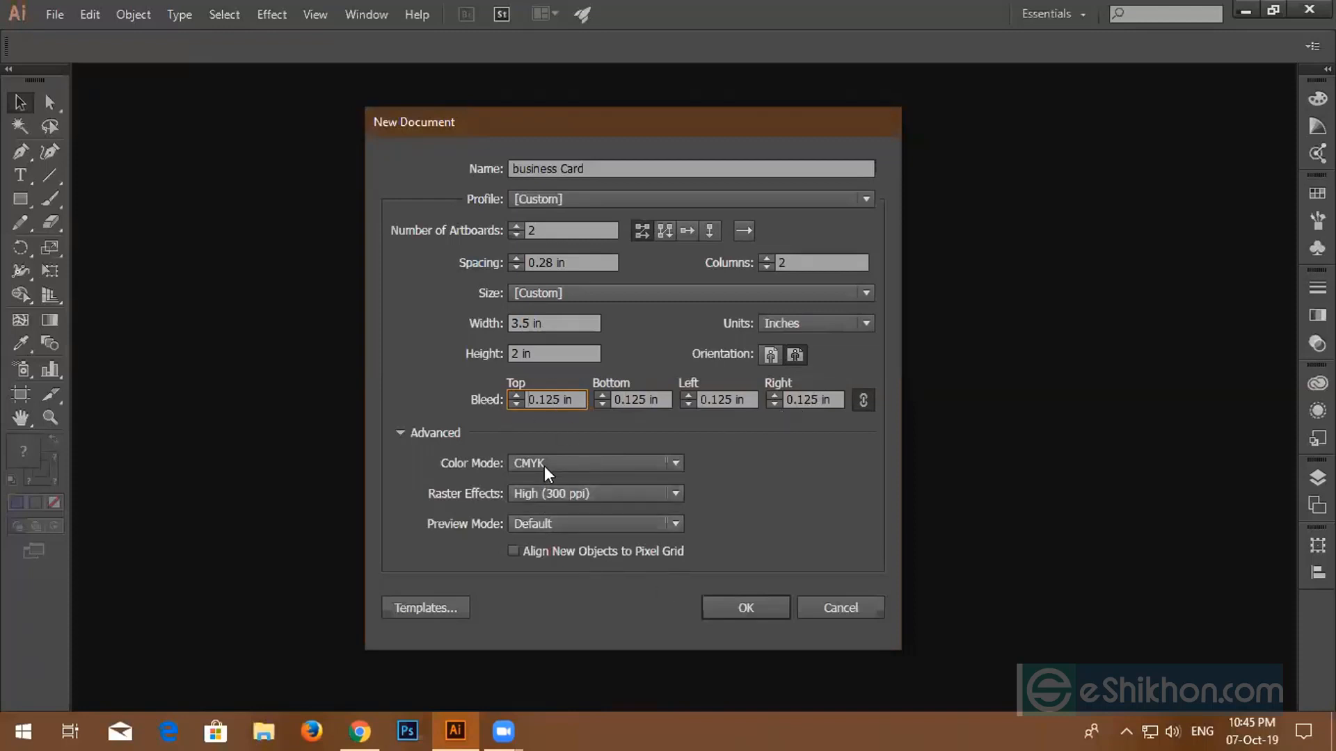
left_click(751, 608)
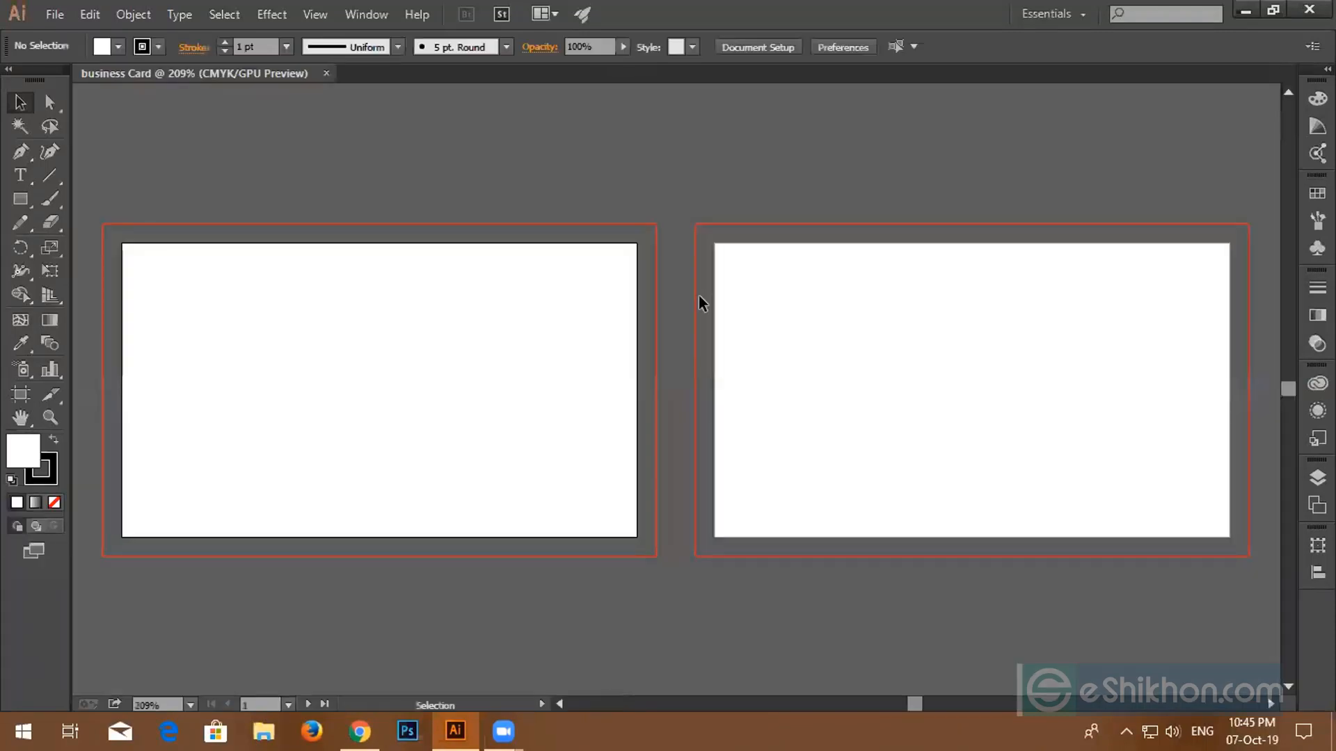
- Frame the left business card artboard and set the stroke colour to None, keeping the white fill
scroll(497, 312, "up", 1)
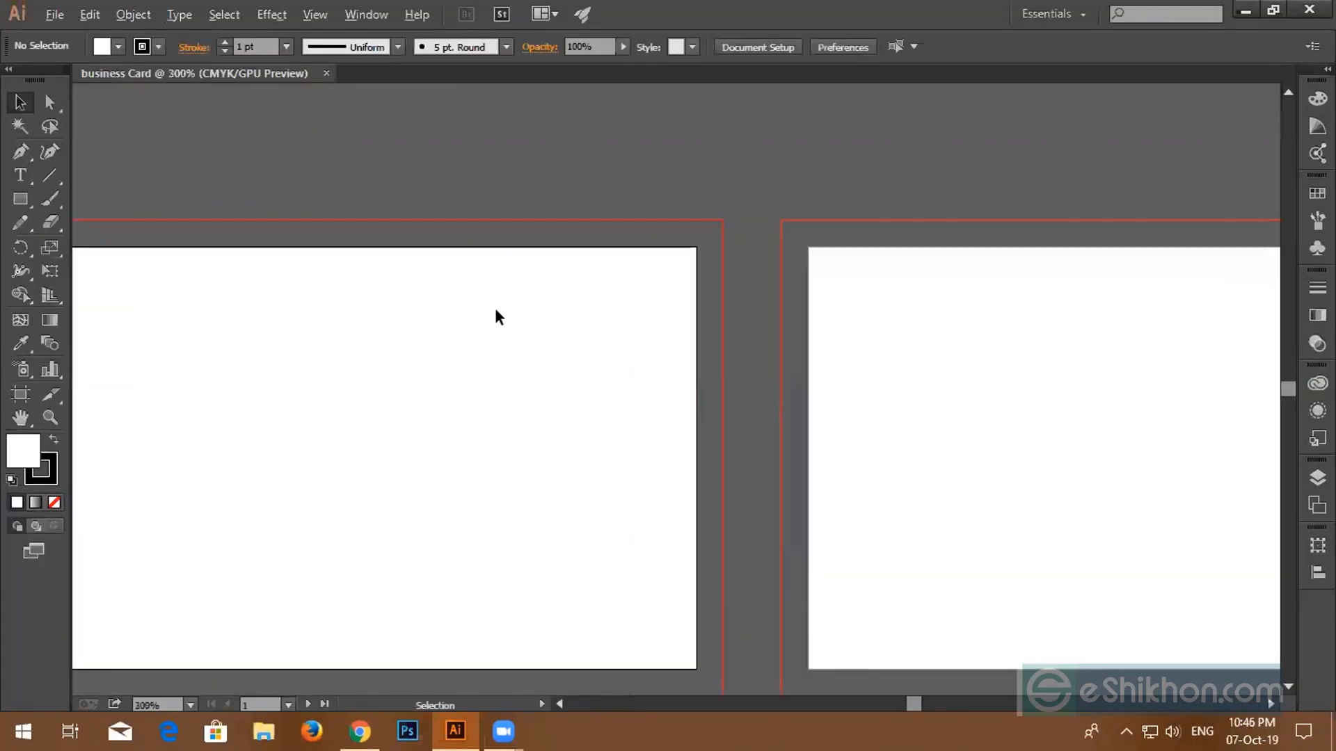
key("space")
left_click_drag(439, 303, 669, 274)
key("ctrl+1")
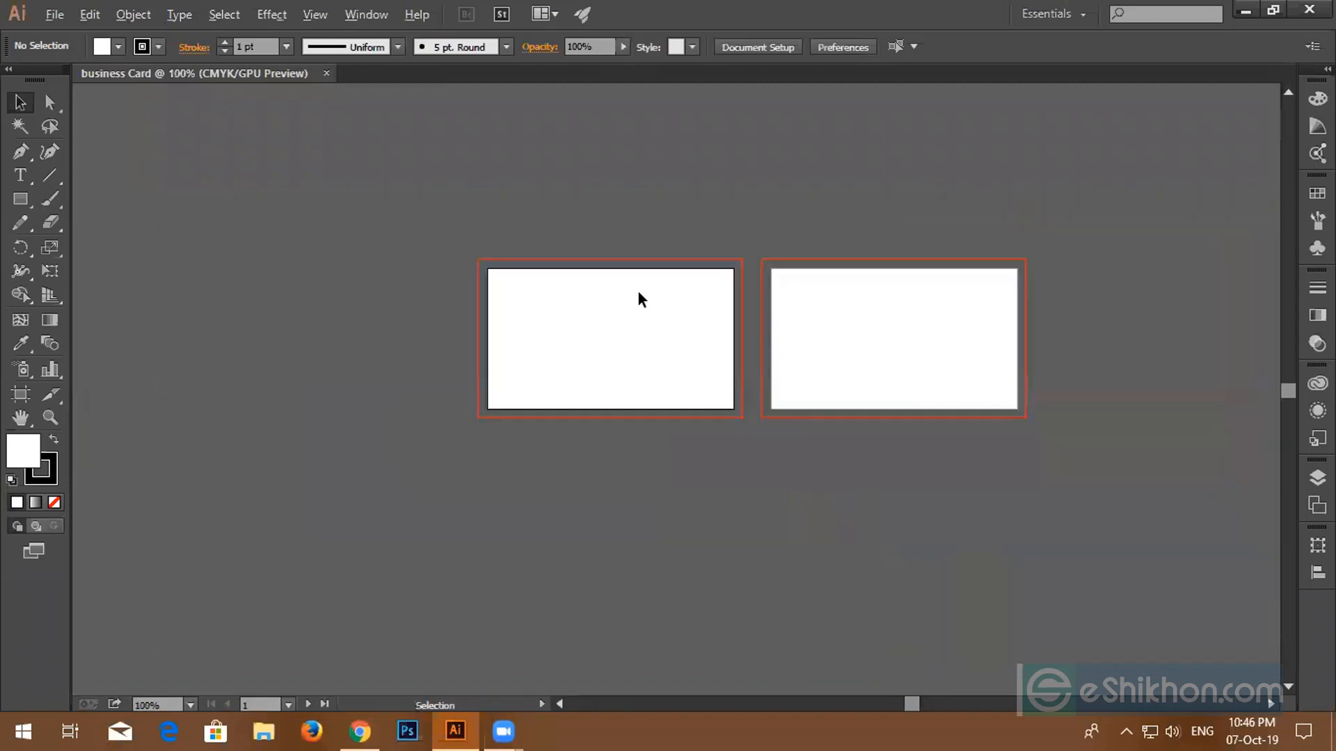
key("space")
left_click_drag(576, 320, 511, 336)
scroll(494, 300, "up", 3)
key("space")
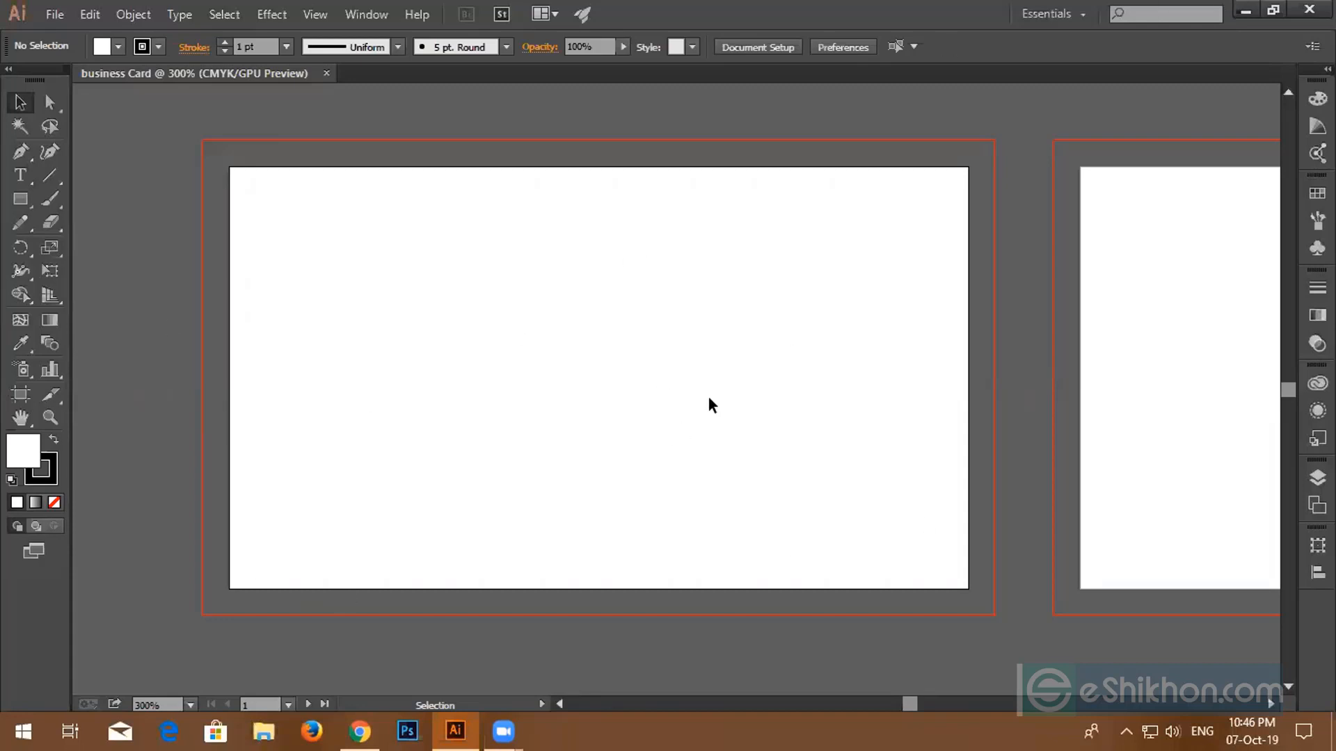
left_click(51, 477)
left_click(54, 503)
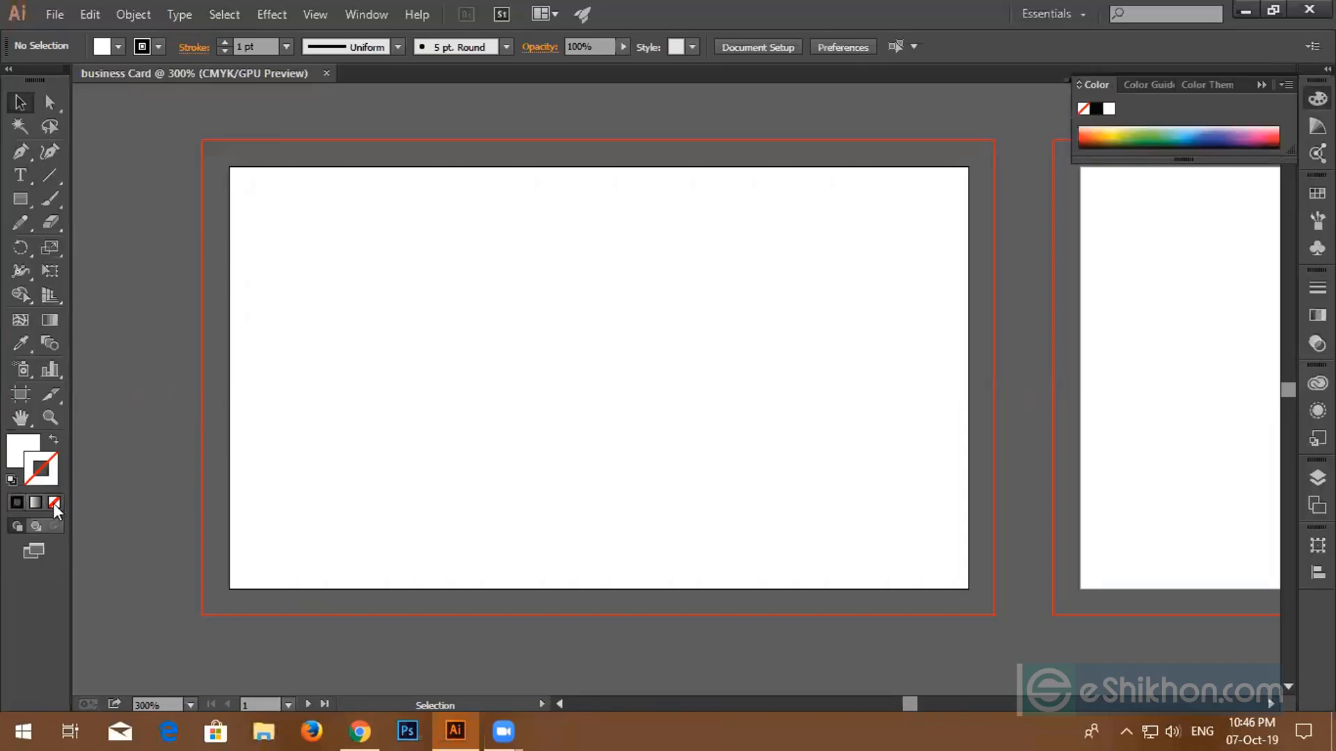
left_click(20, 200)
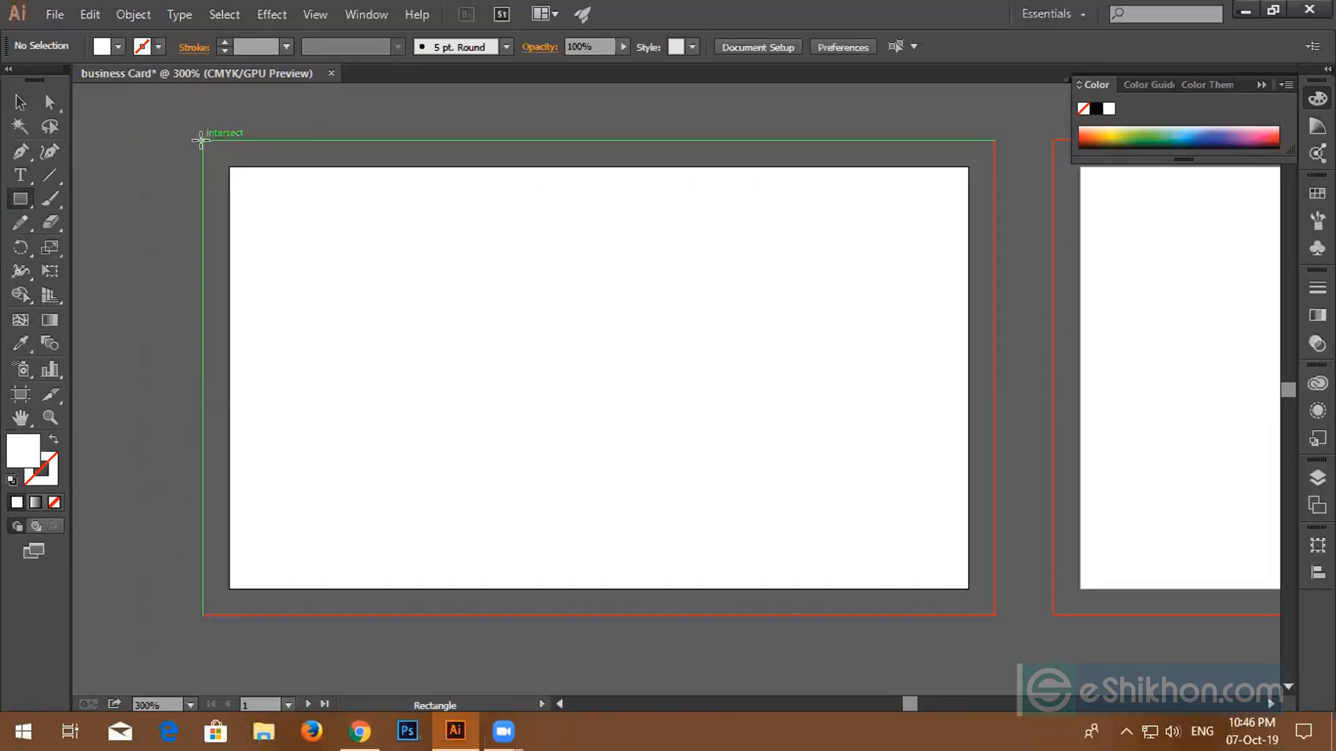
scroll(200, 139, "up", 3)
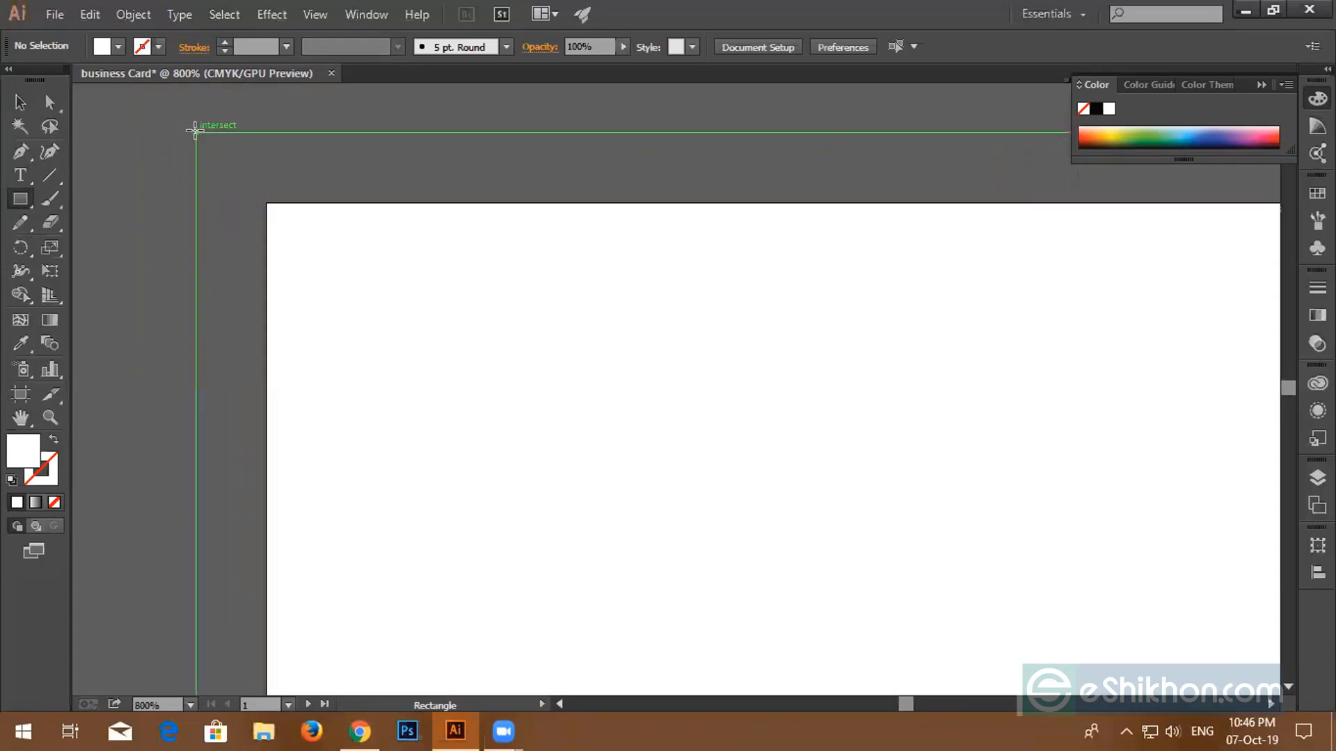
scroll(195, 130, "down", 3)
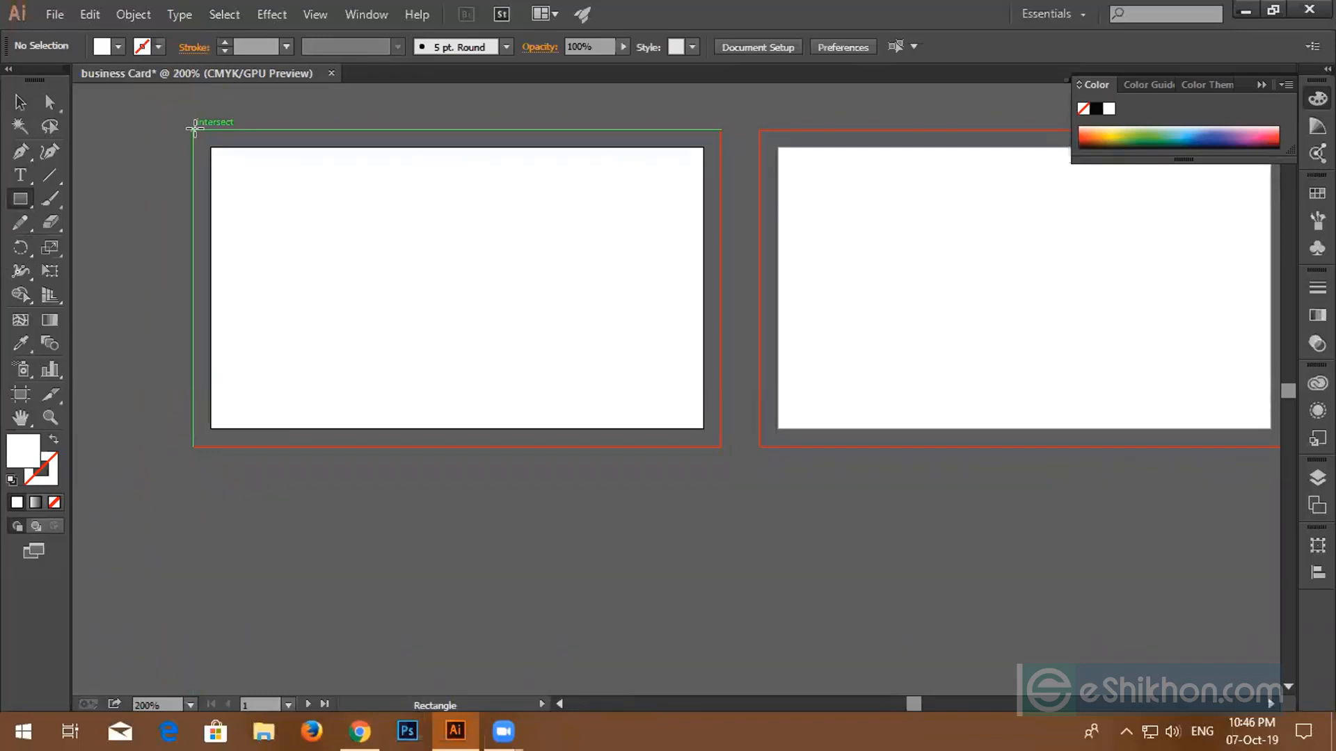
mouse_move(195, 129)
left_mouse_down()
mouse_move(223, 169)
mouse_move(516, 361)
mouse_move(721, 446)
left_mouse_up()
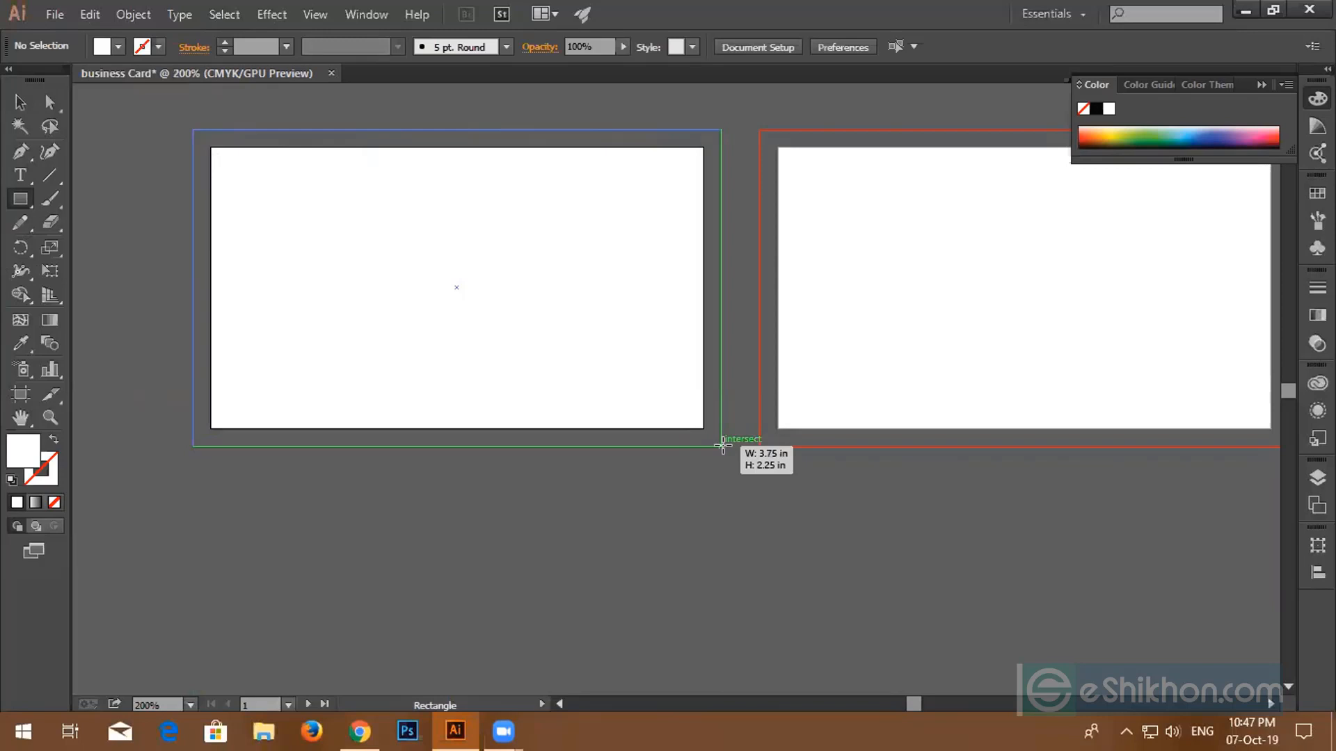
left_click_drag(721, 446, 721, 446)
key("v")
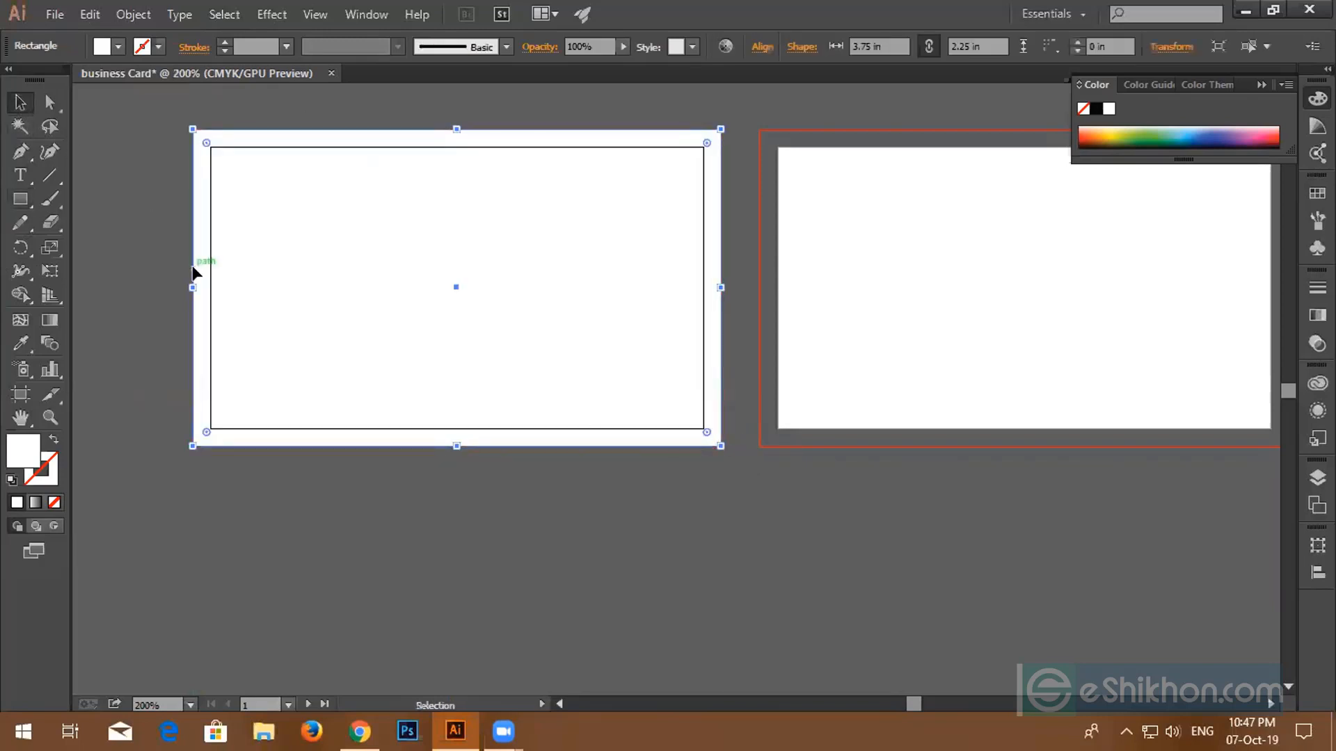
left_click(143, 244)
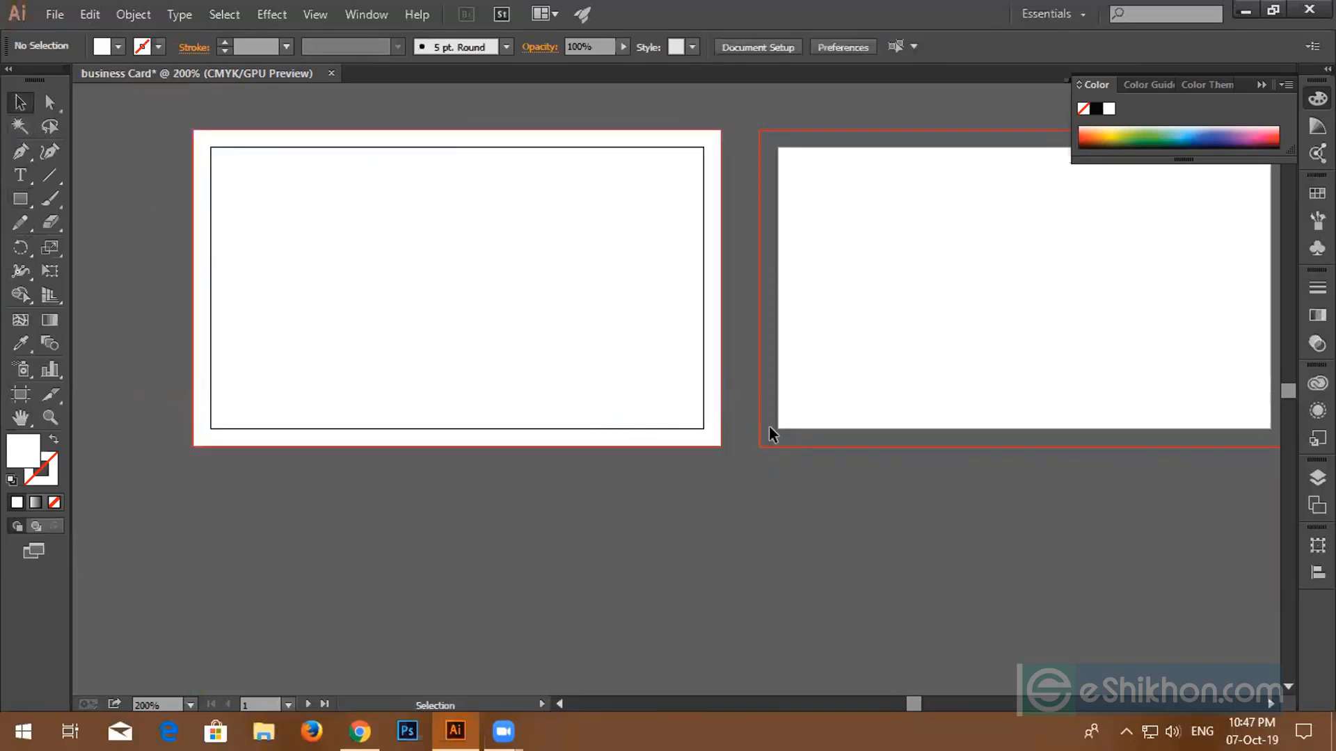
scroll(636, 417, "up", 3)
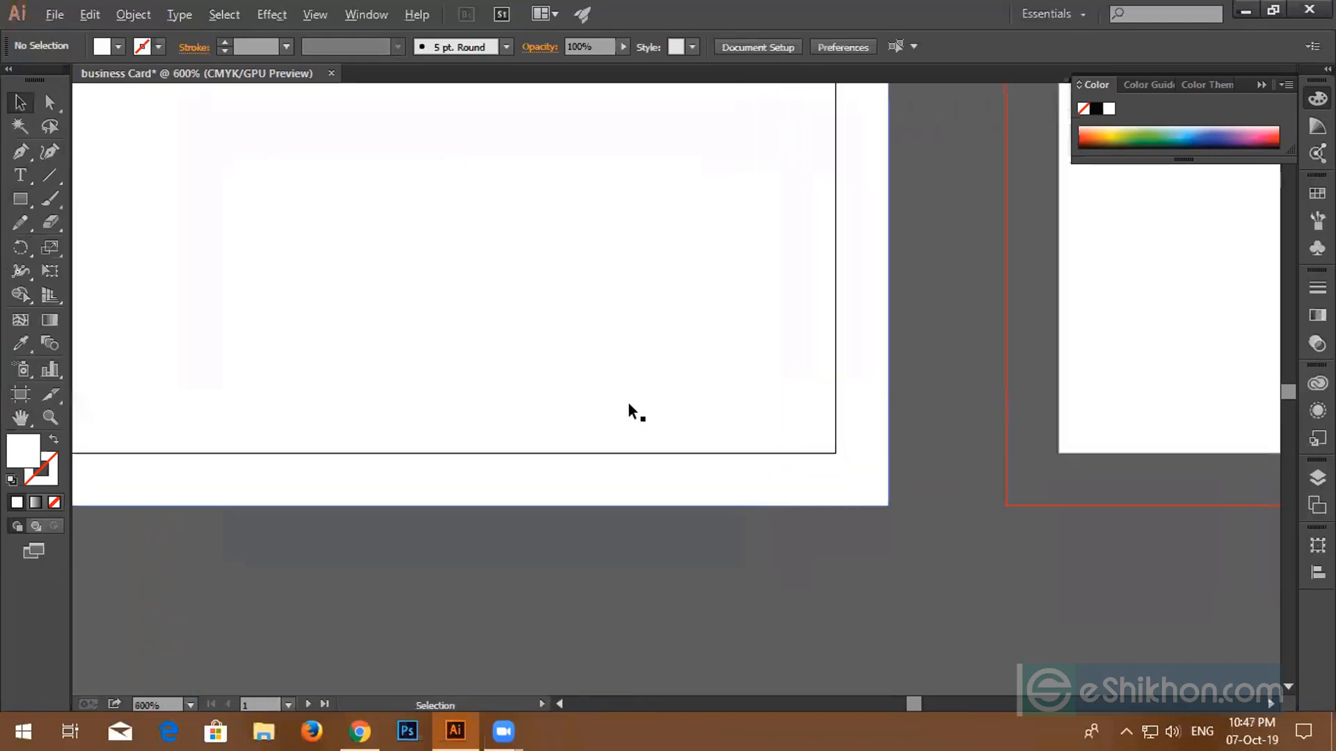
scroll(862, 426, "up", 1)
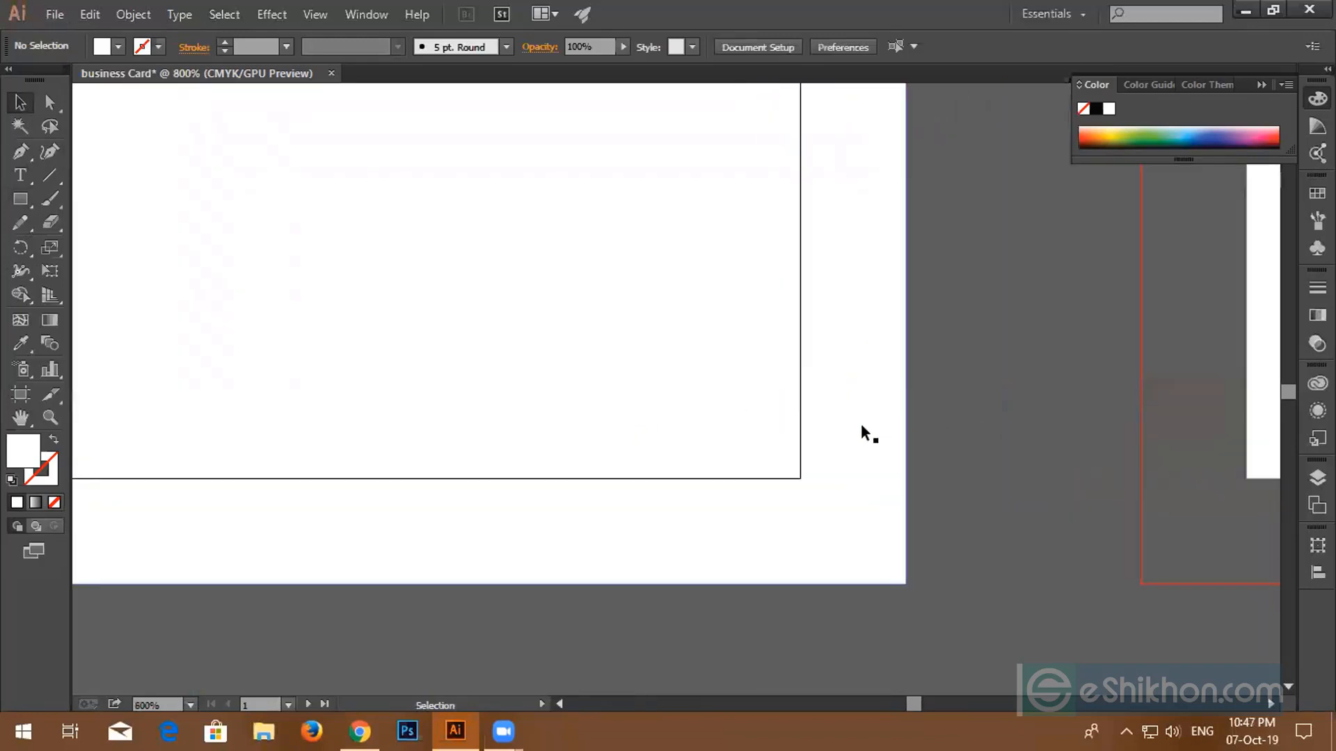
scroll(892, 416, "down", 4)
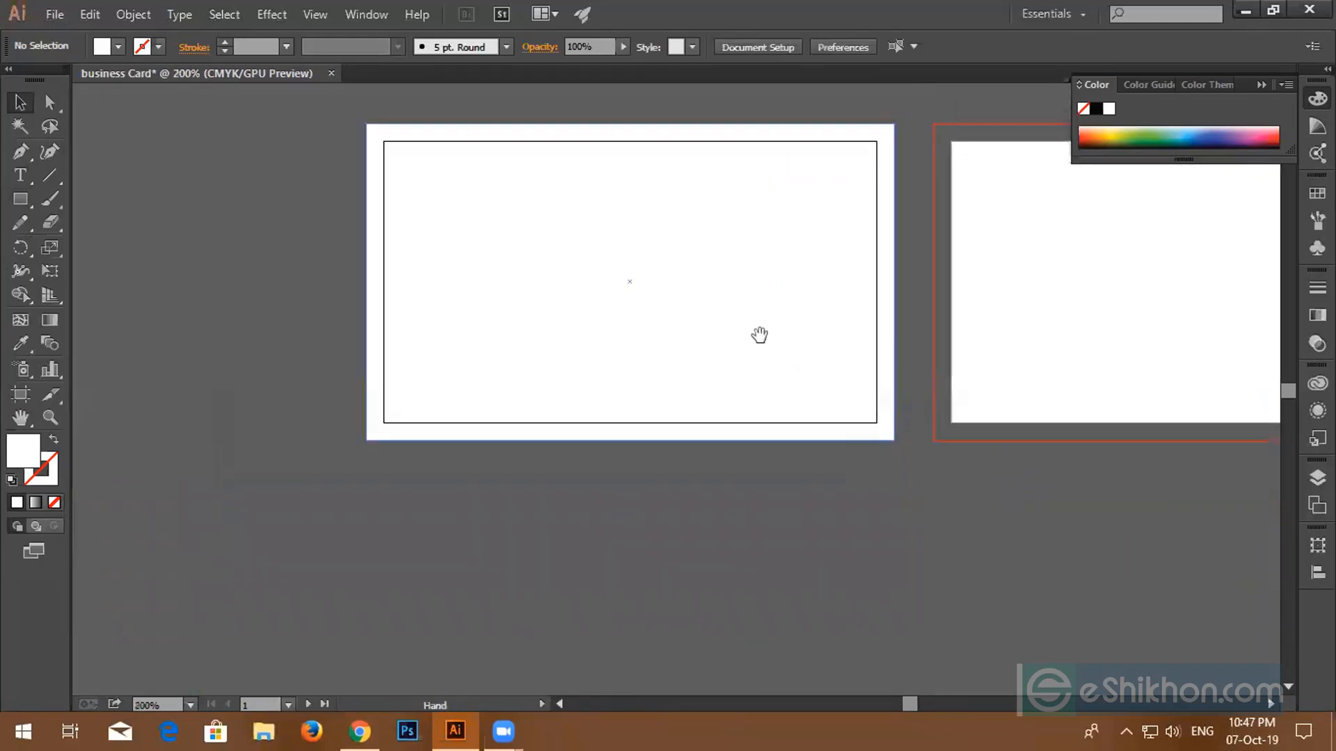
left_click_drag(759, 335, 638, 388)
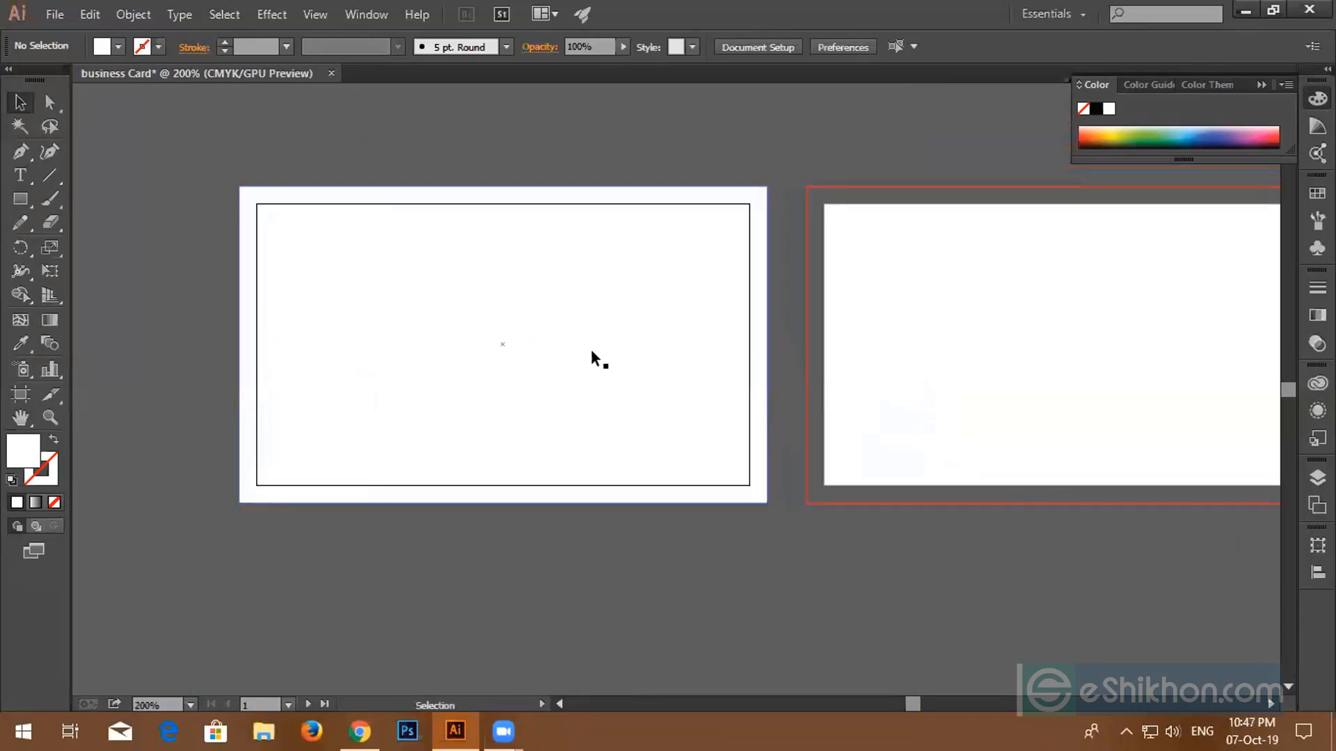
left_click(624, 285)
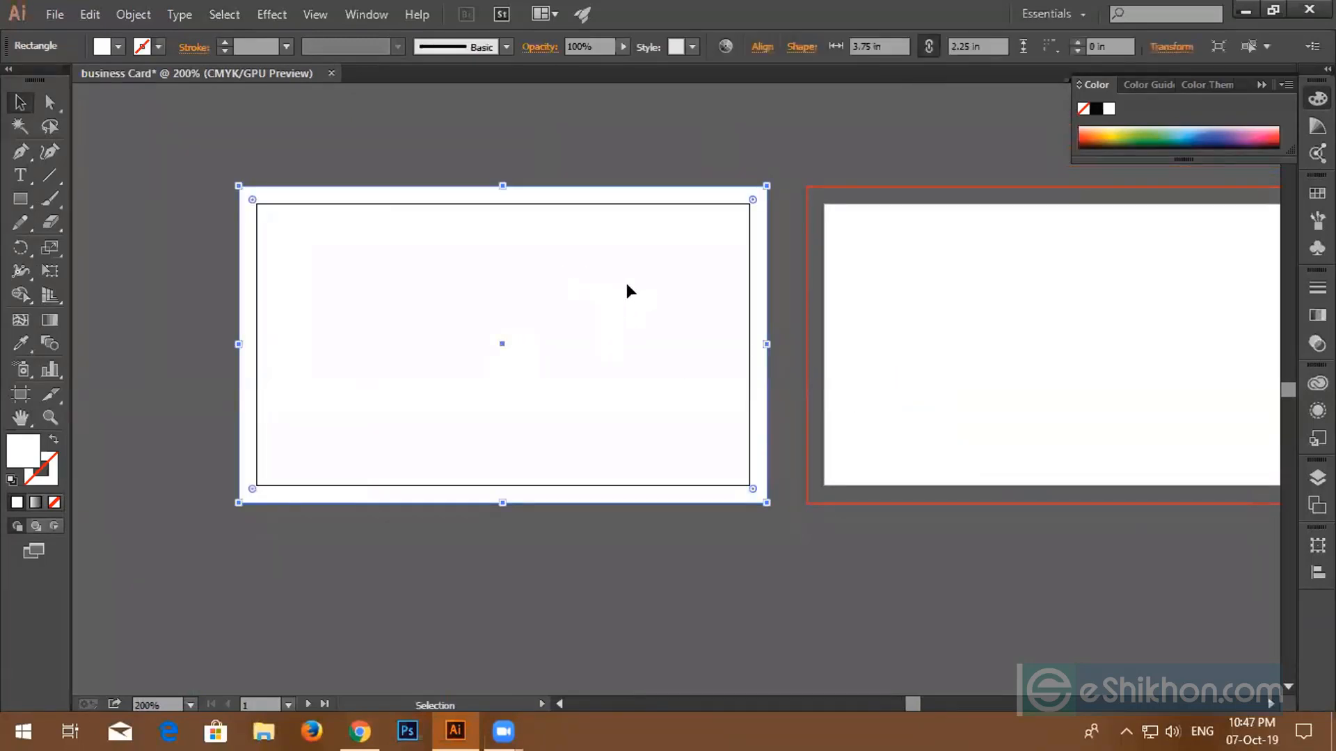
key("Delete")
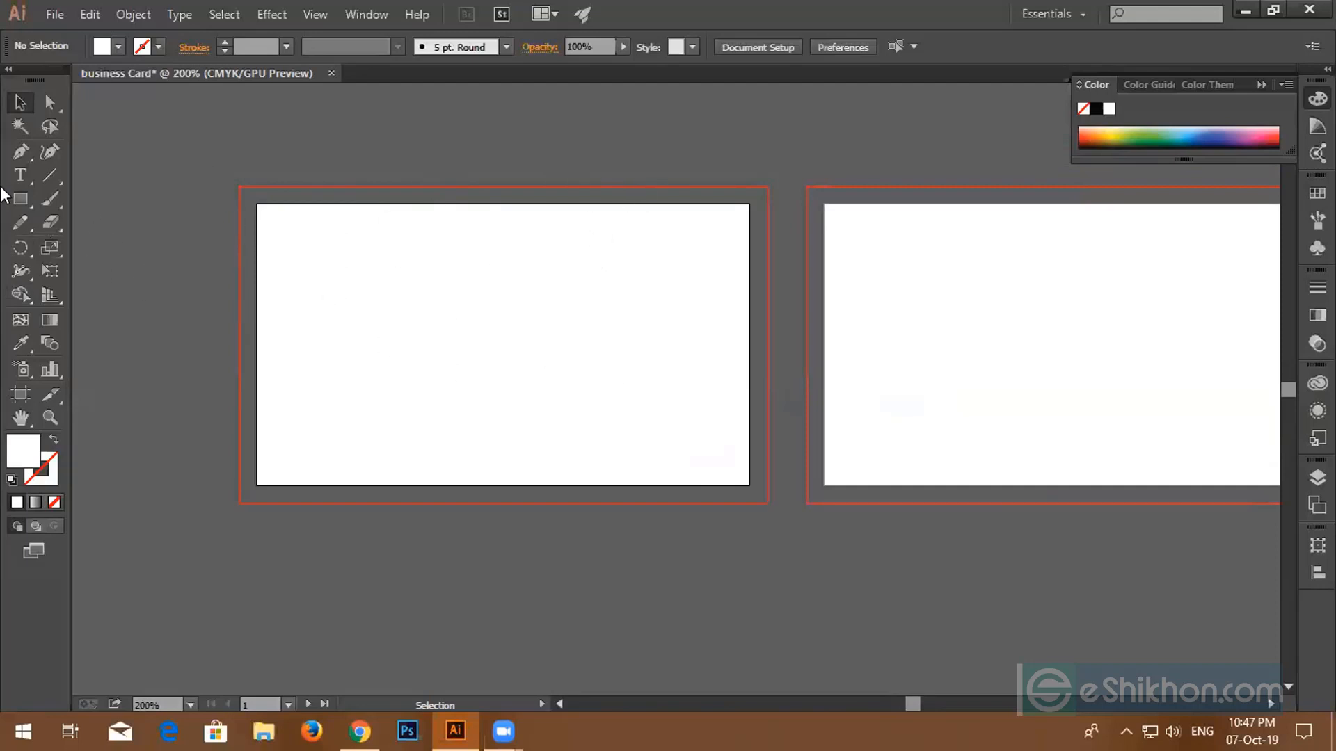
- Create a 3.75 × 2.25 in rectangle by exact size with the Rectangle tool
left_click(21, 199)
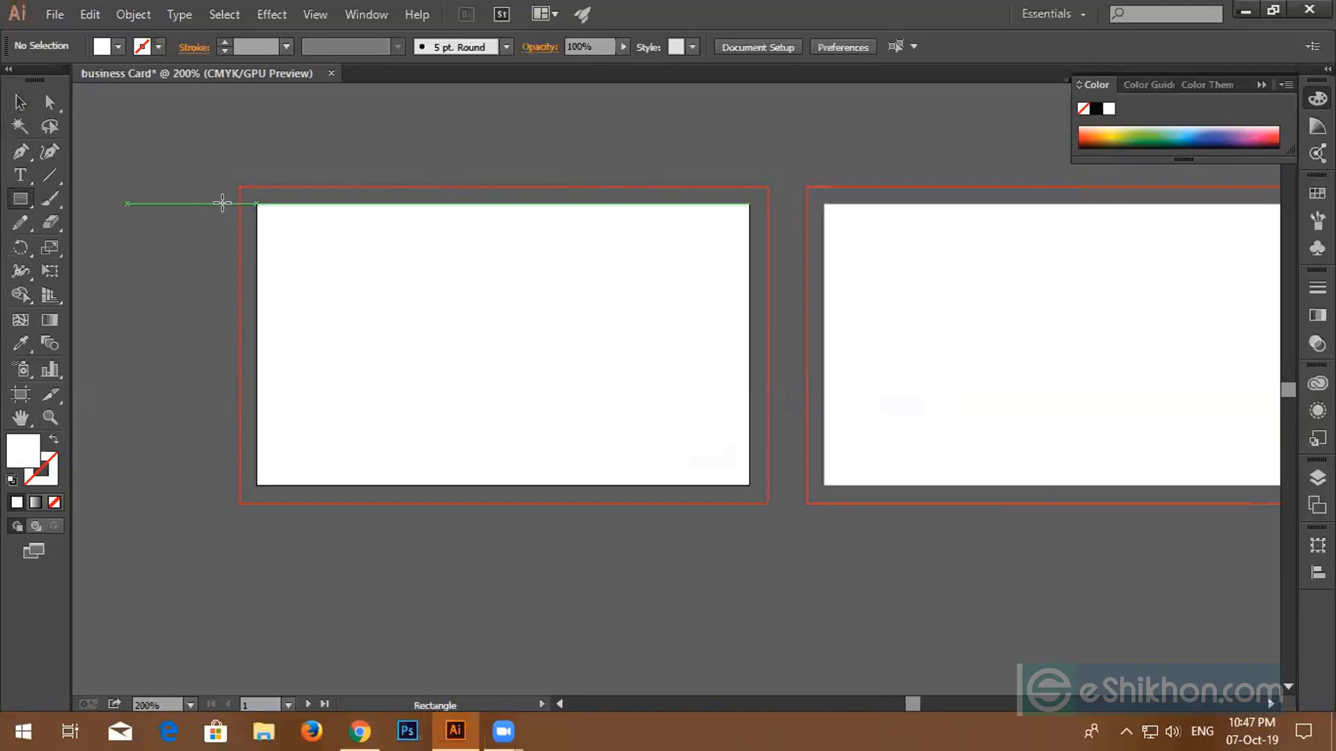
left_click(328, 262)
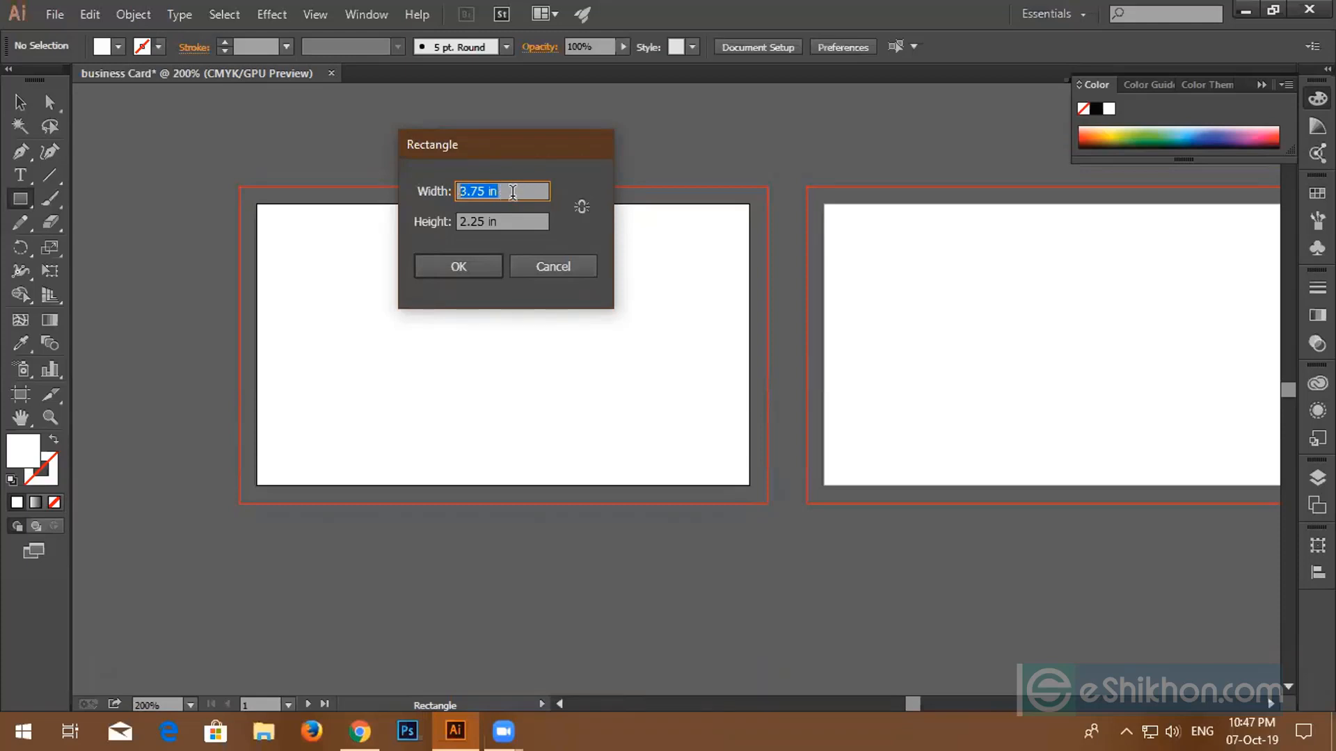
left_click_drag(500, 190, 459, 193)
key("Tab")
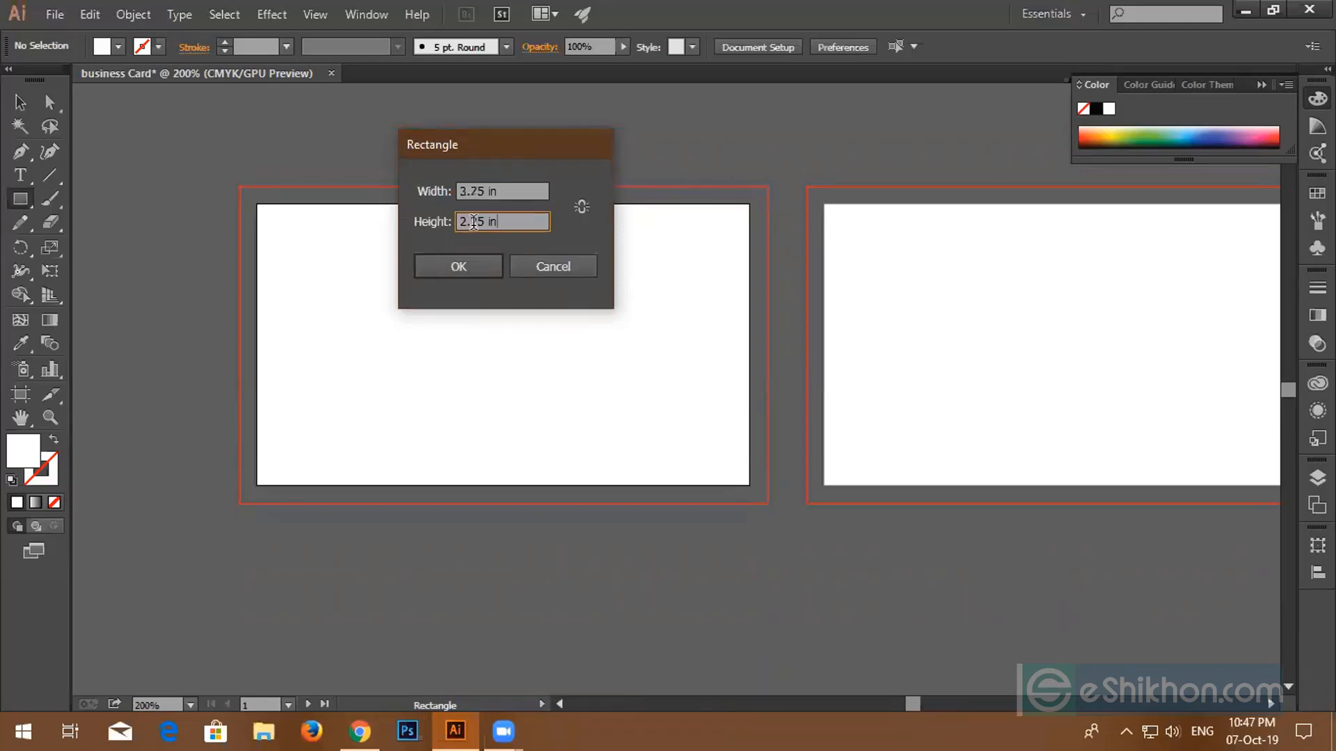
left_click(518, 216)
left_click(472, 268)
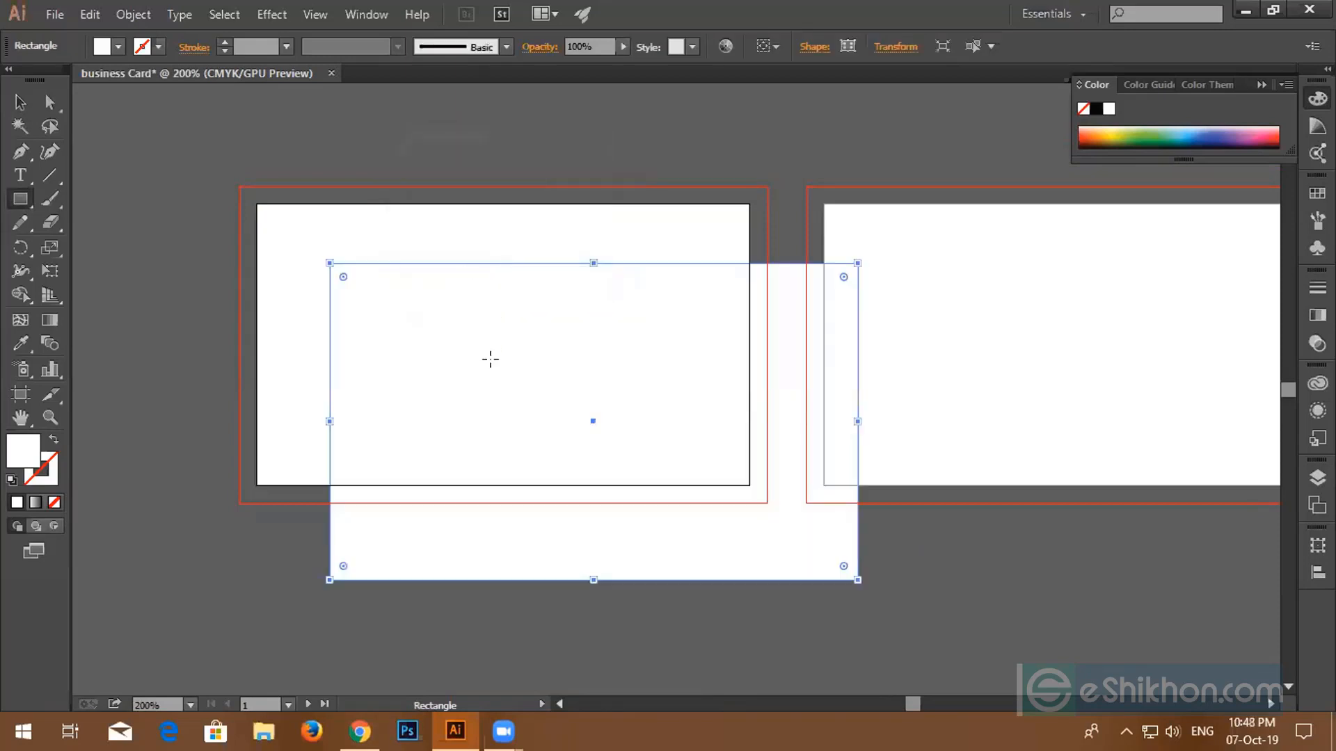
- Drag the rectangle up and left toward the left artboard's bleed line
left_click(18, 104)
left_click_drag(618, 349, 555, 338)
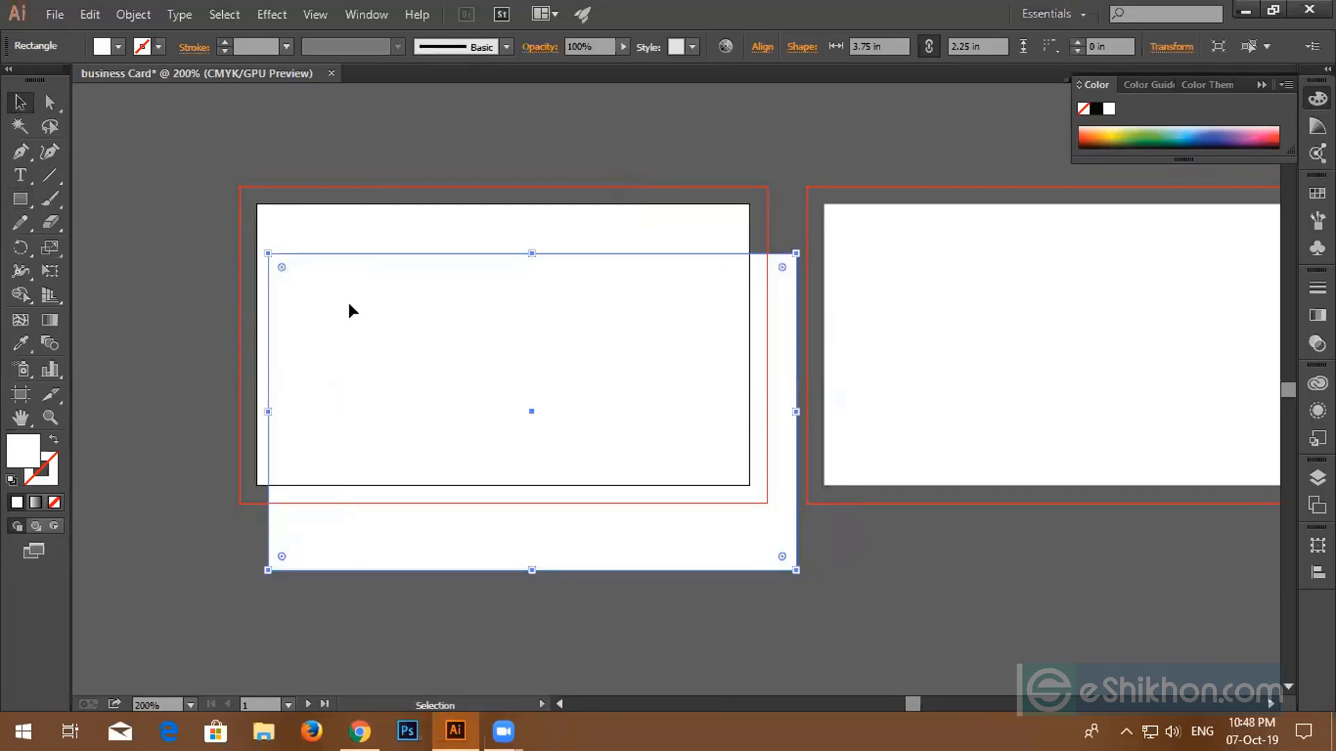
left_click_drag(398, 324, 505, 357)
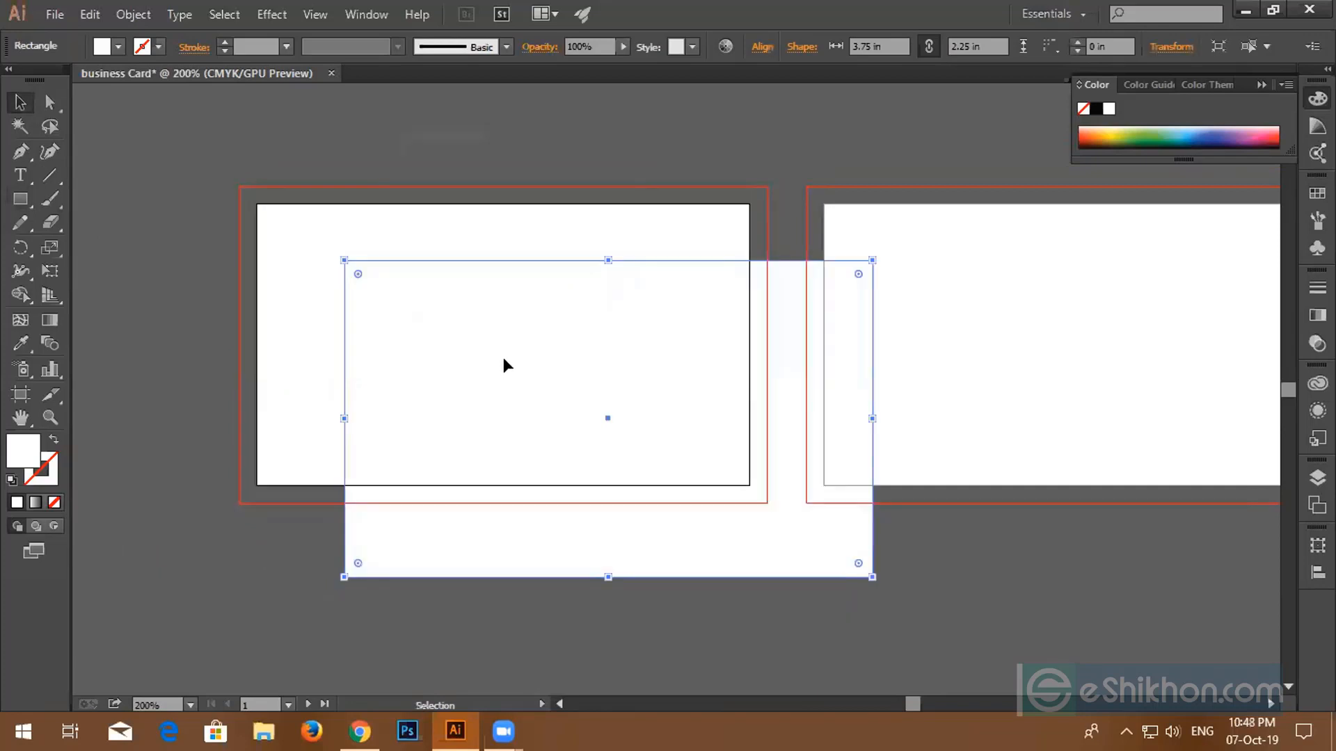
scroll(504, 353, "down", 1)
scroll(504, 352, "up", 1)
scroll(505, 358, "up", 1)
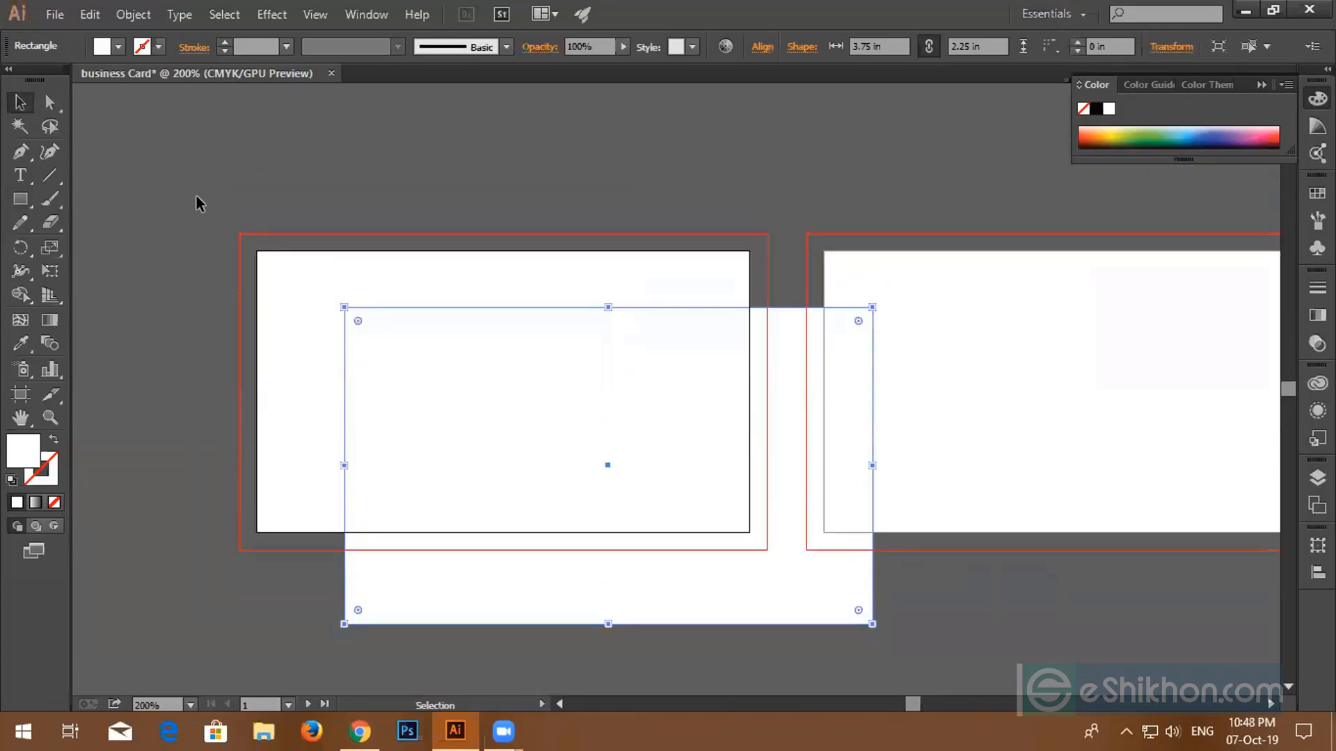
- Align the rectangle to the artboard: left and top edges, then horizontal and vertical centres
left_click(764, 49)
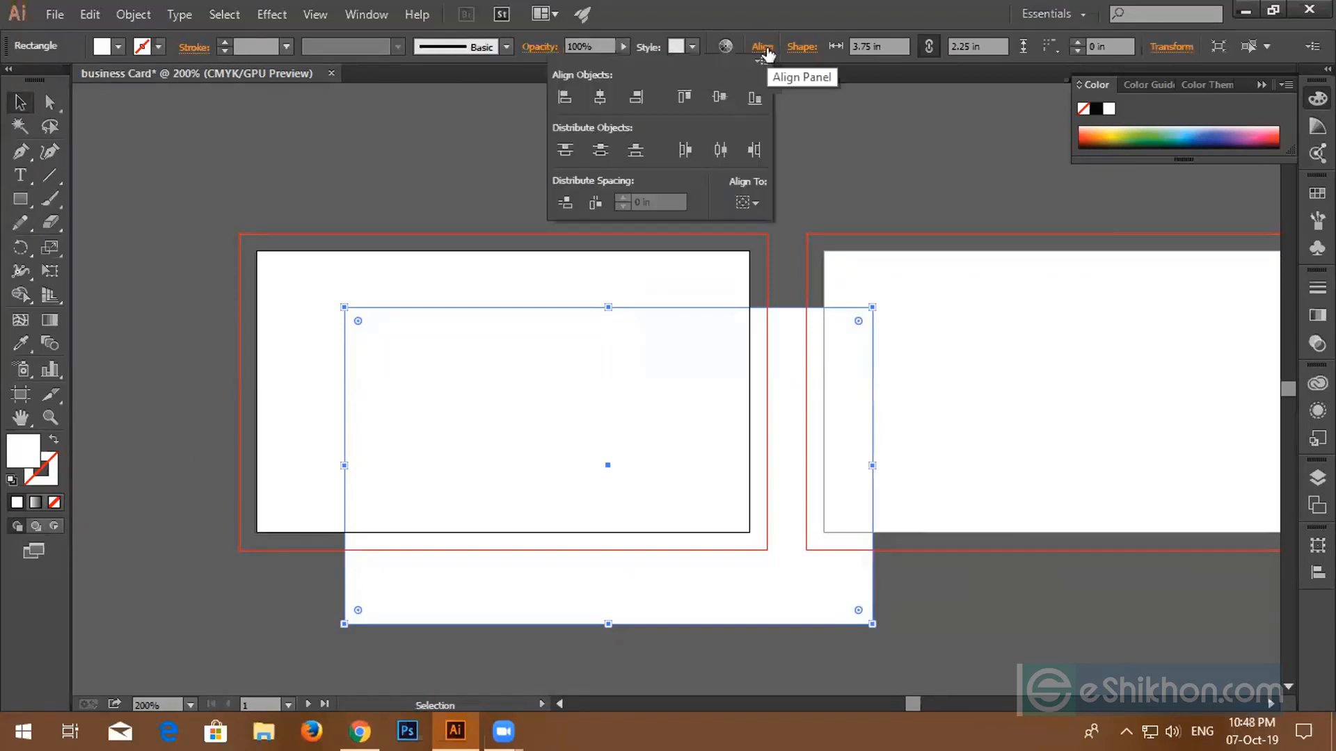
left_click(757, 201)
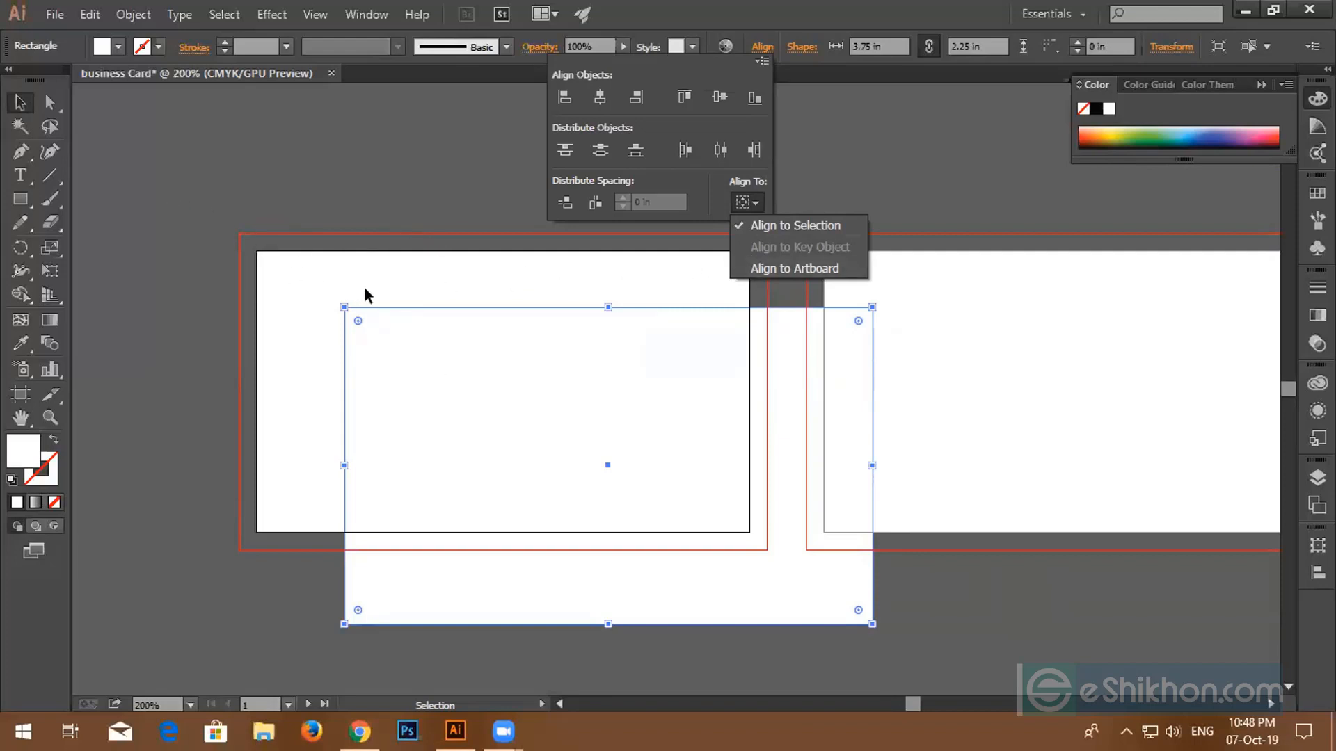
left_click(803, 274)
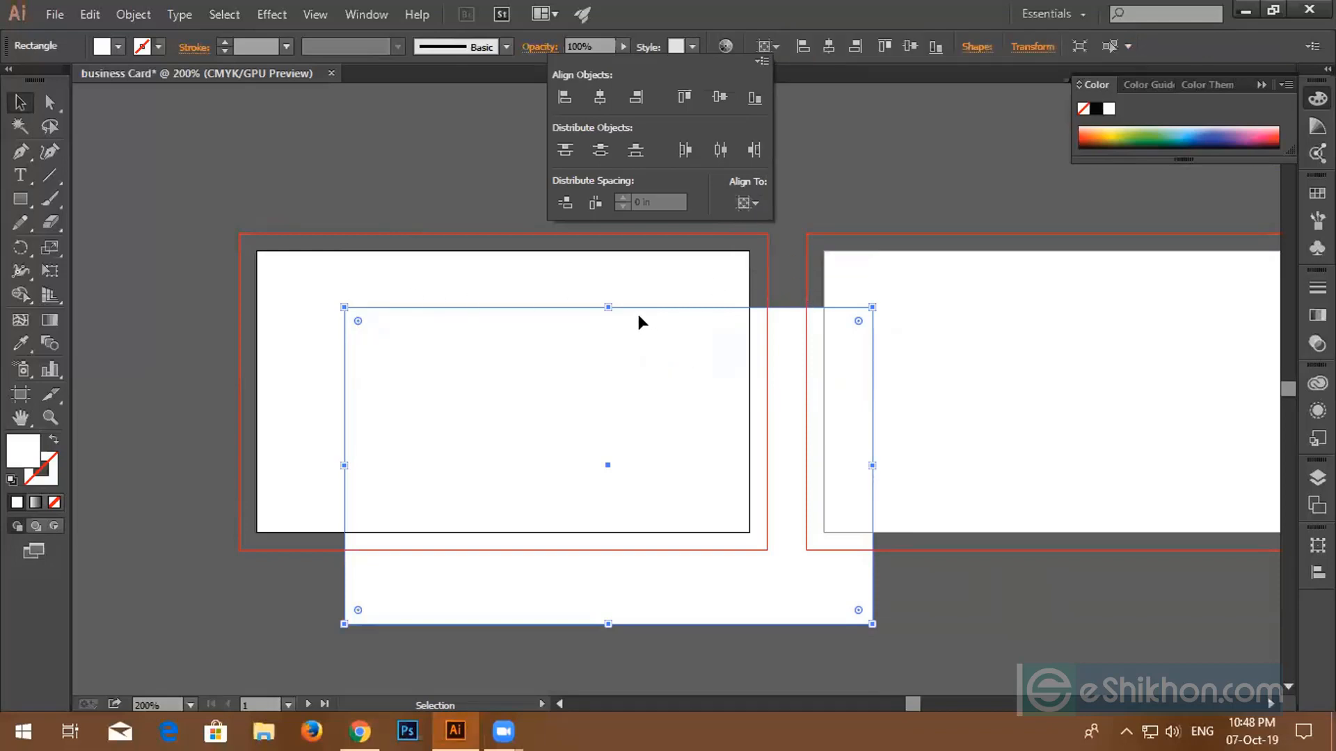
left_click(565, 99)
left_click(685, 98)
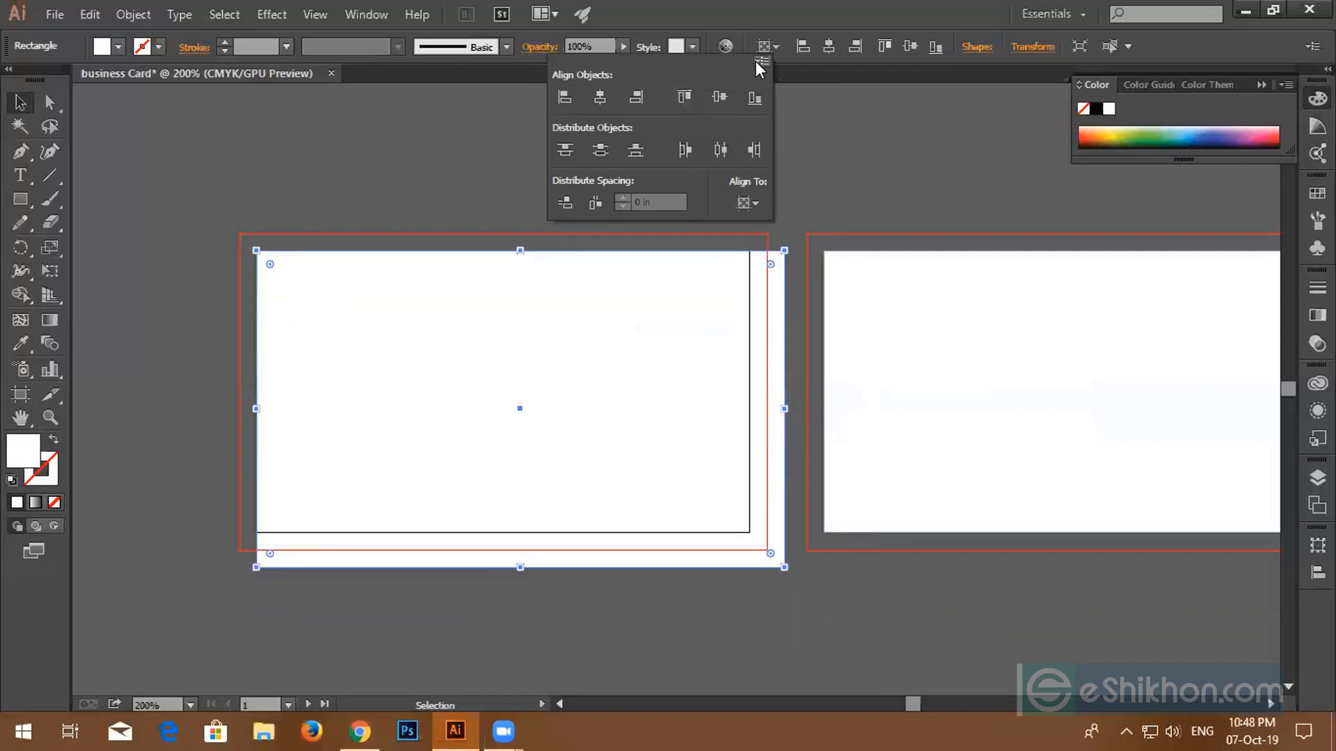
left_click(323, 297)
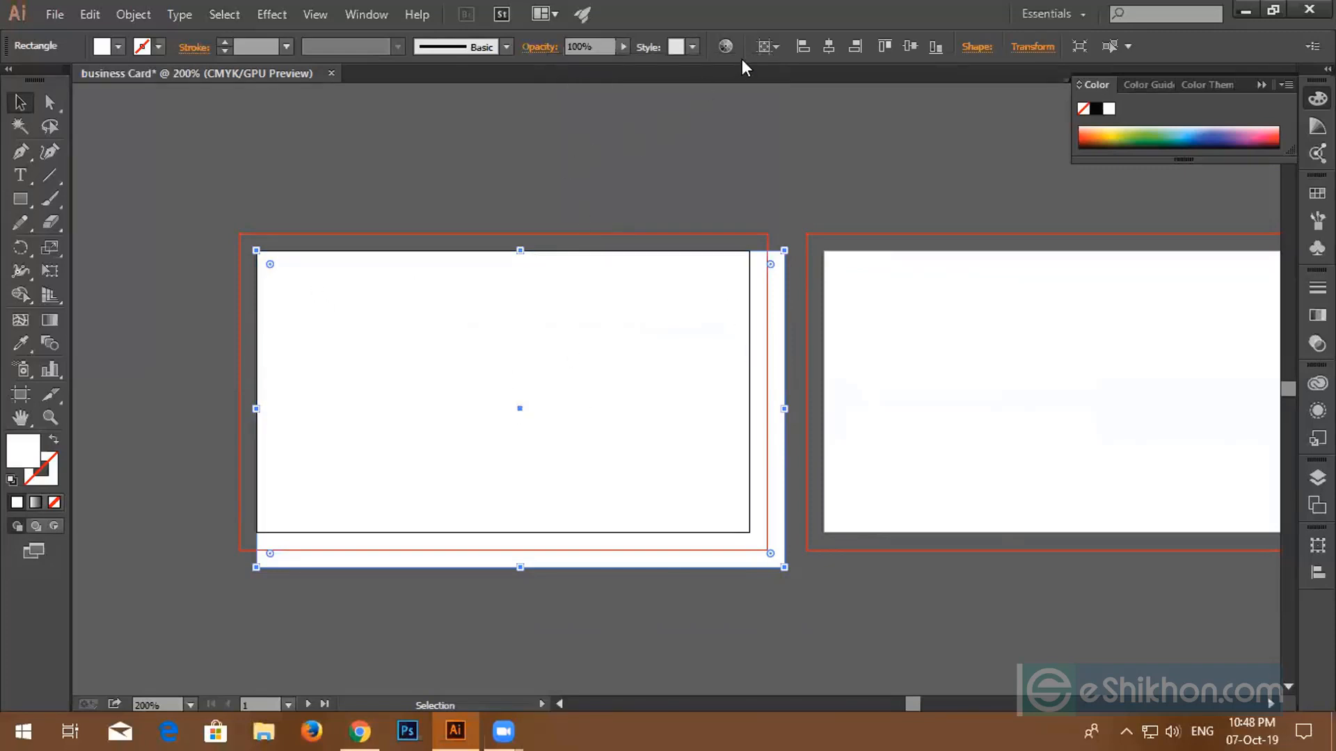
left_click(825, 48)
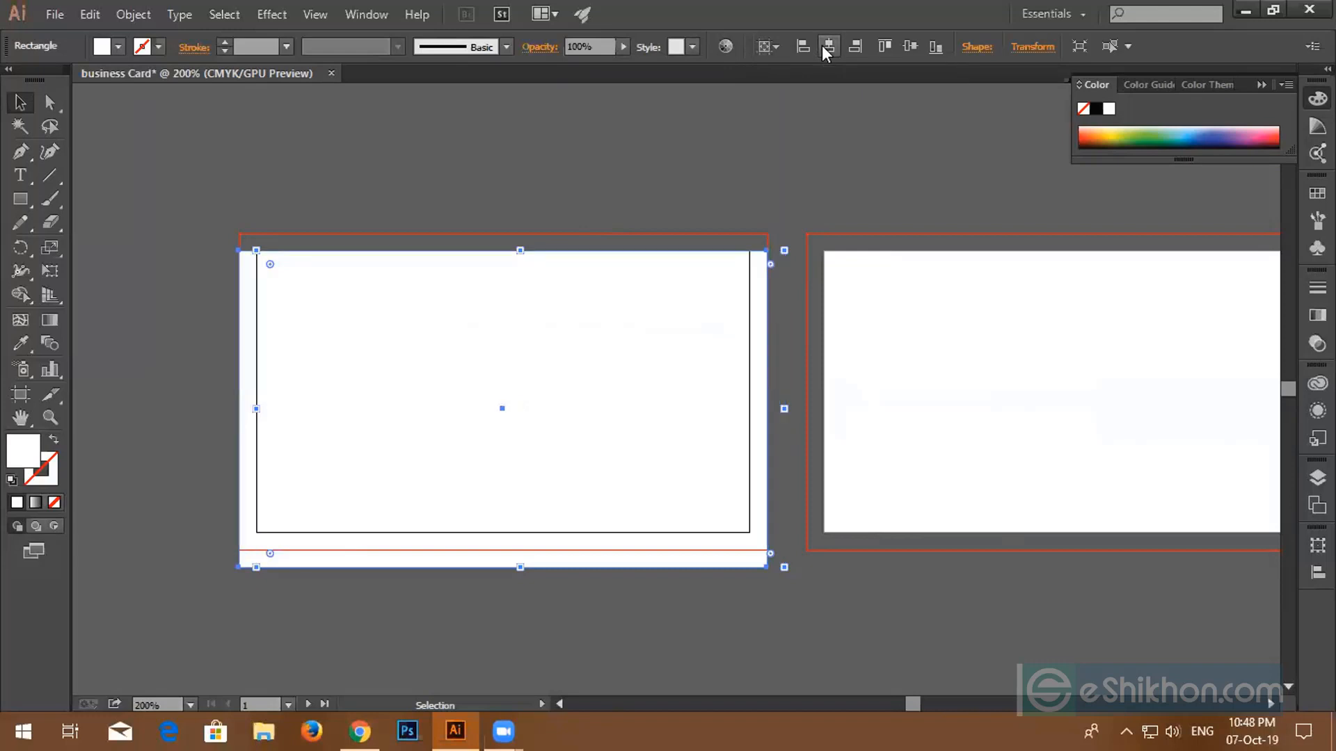
left_click(912, 52)
- Select the white bleed rectangle on the first card and delete it
left_click(423, 168)
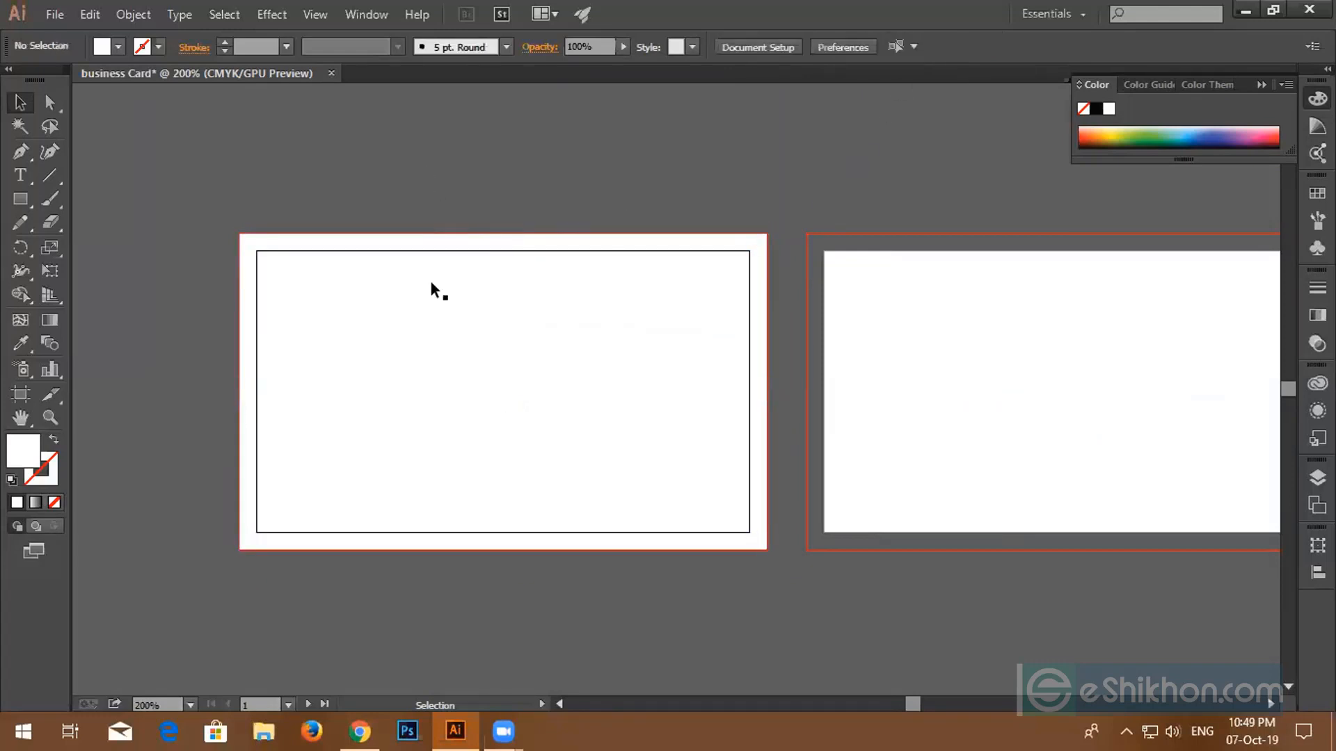
left_click(477, 433)
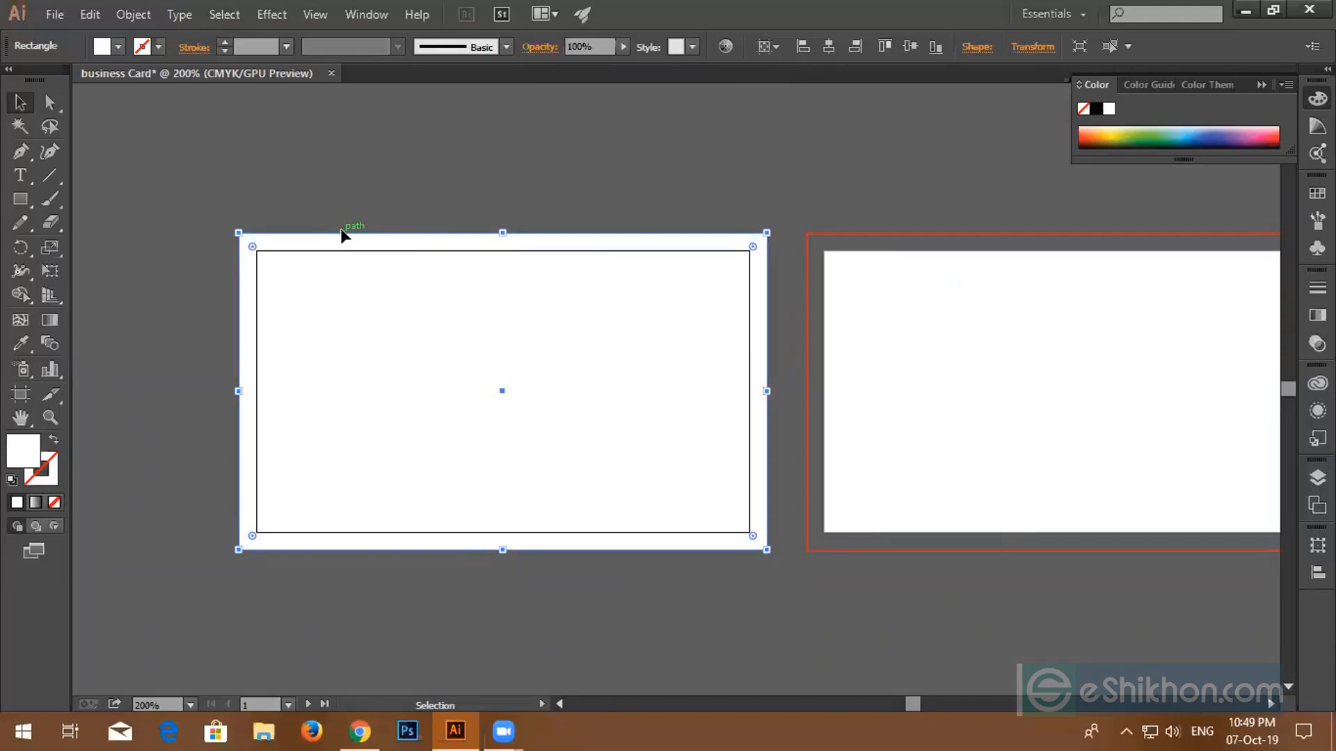
key("Delete")
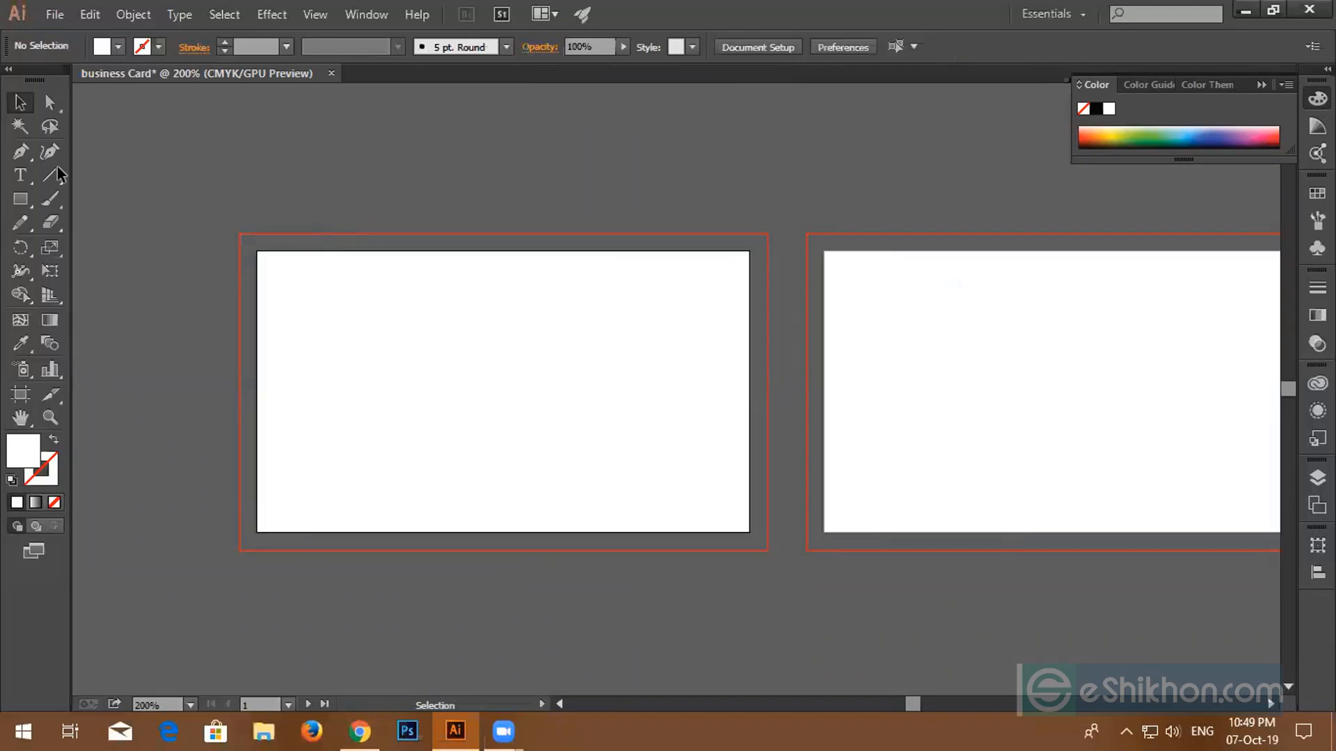
- Draw a white rectangle spanning the red bleed outline from top-left to bottom-right corner
left_click(17, 199)
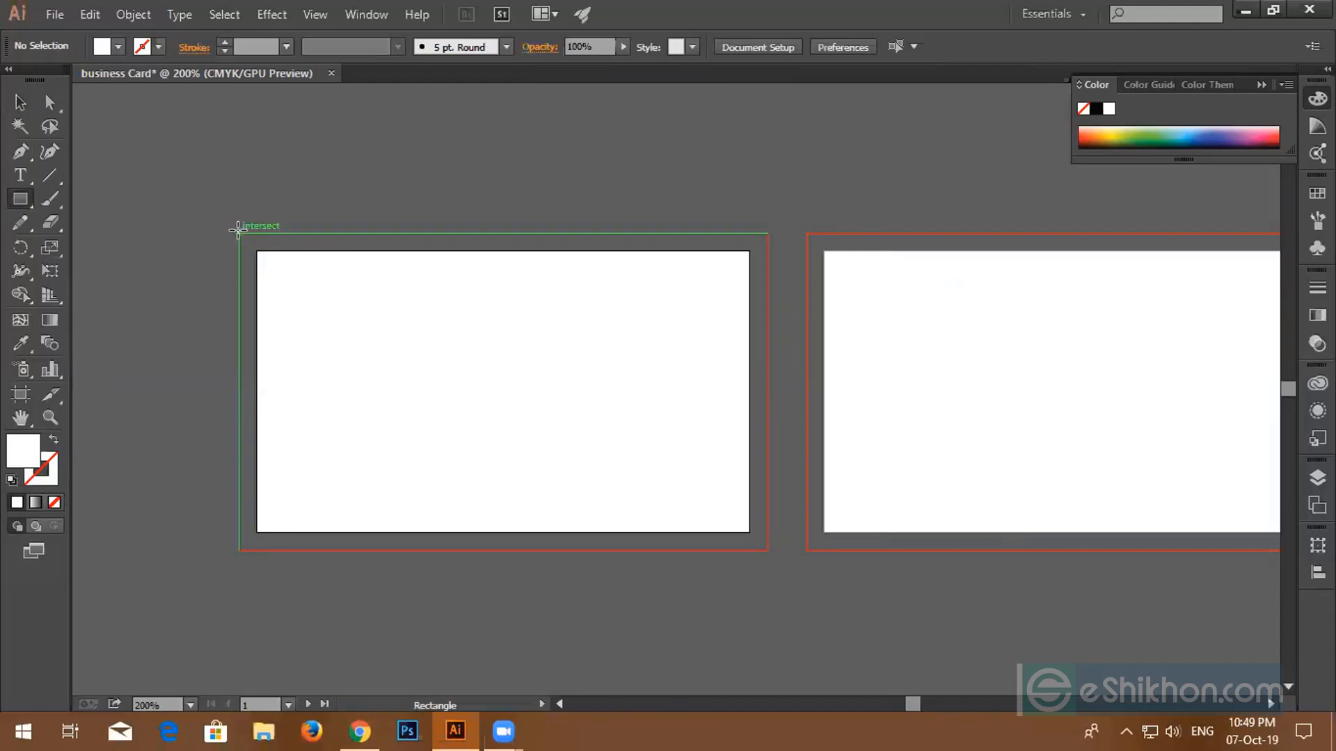
left_click_drag(238, 233, 767, 549)
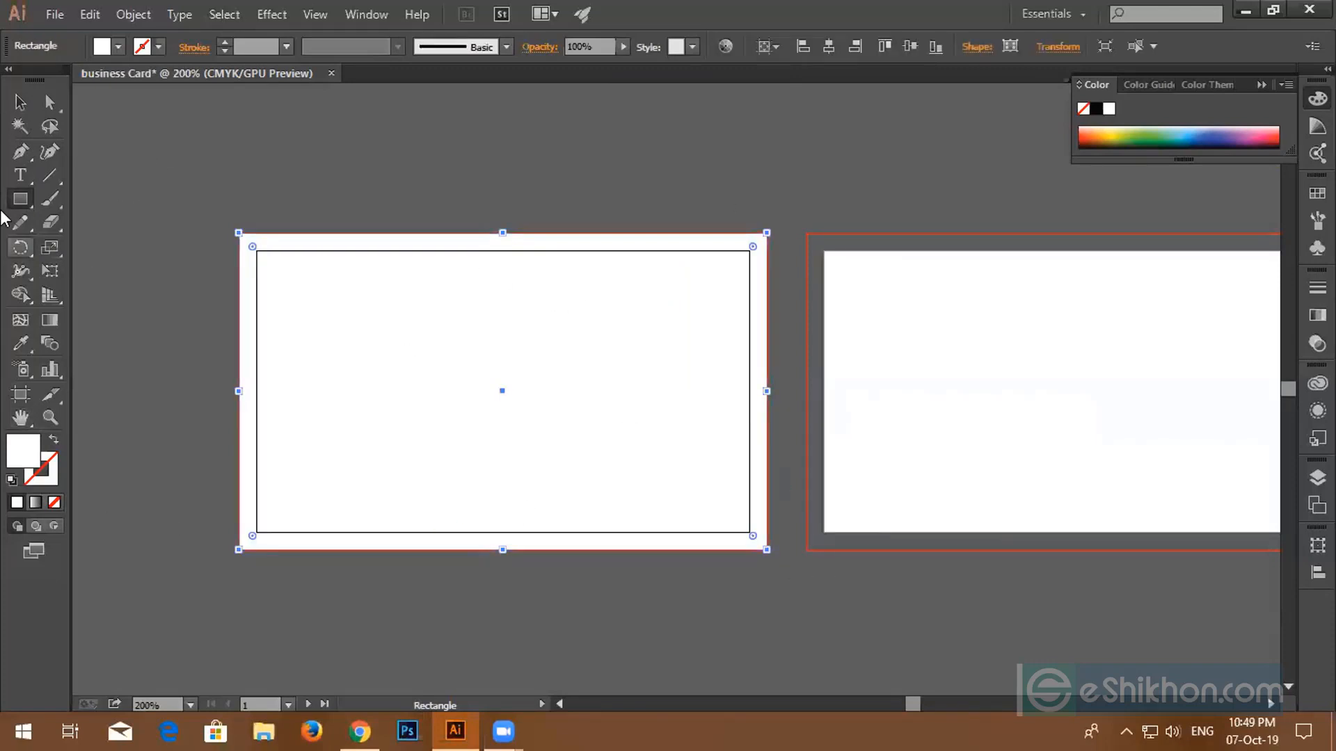
left_click(20, 101)
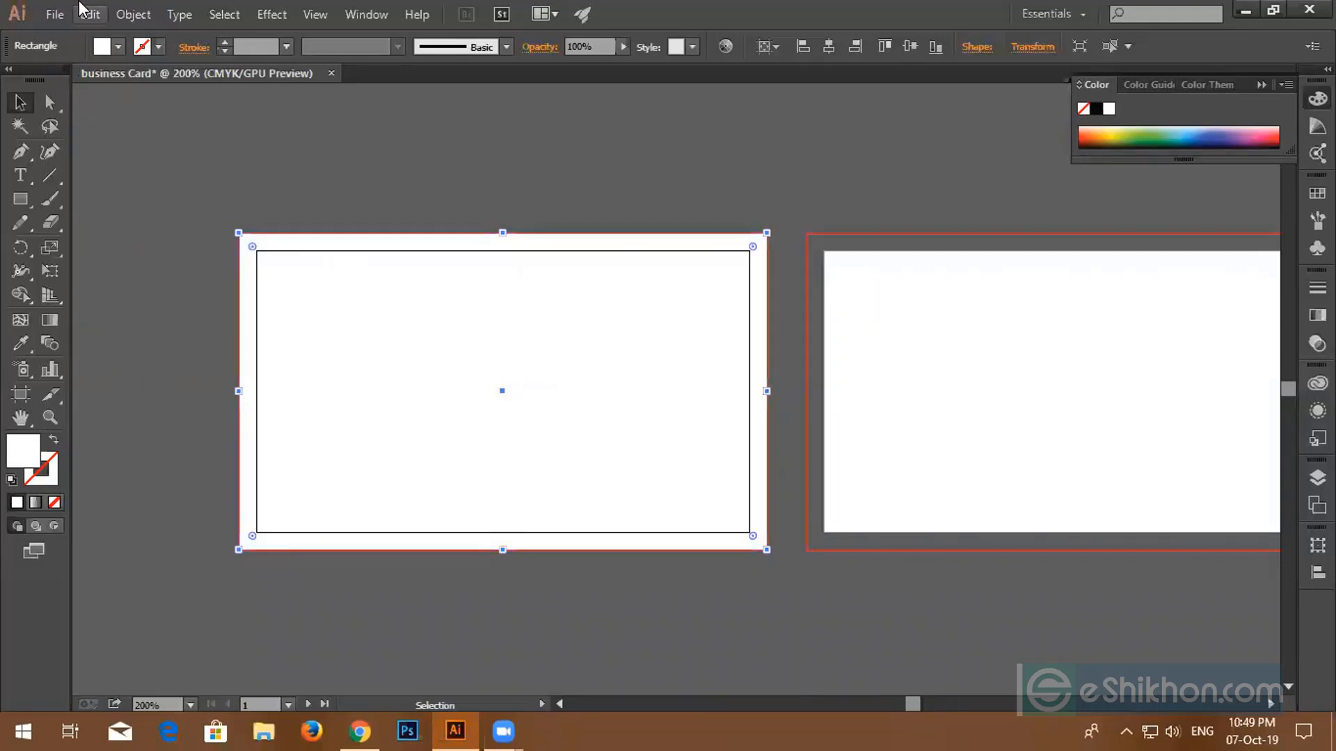
- Offset the bleed rectangle's path by -0.25 in, checking the preview, to make an inset rectangle
left_click(131, 14)
mouse_move(152, 409)
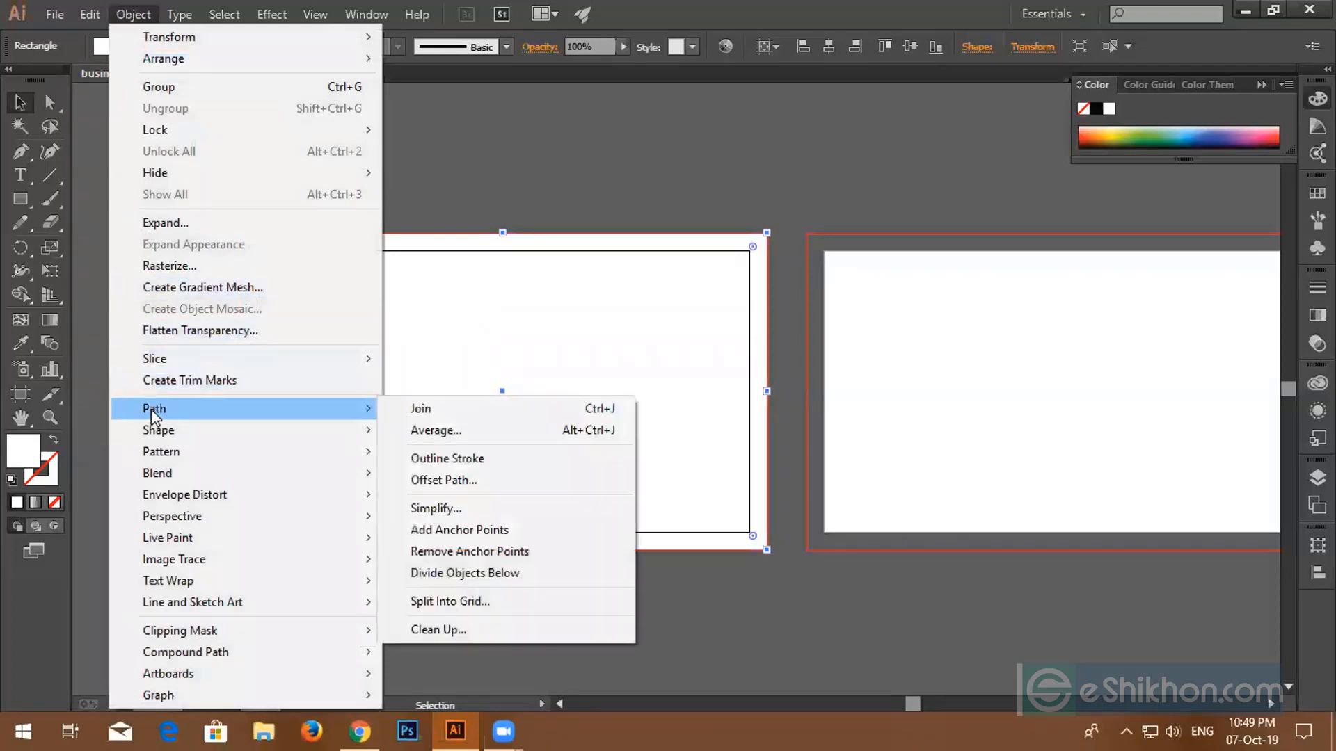
left_click(400, 478)
left_click_drag(850, 226, 800, 130)
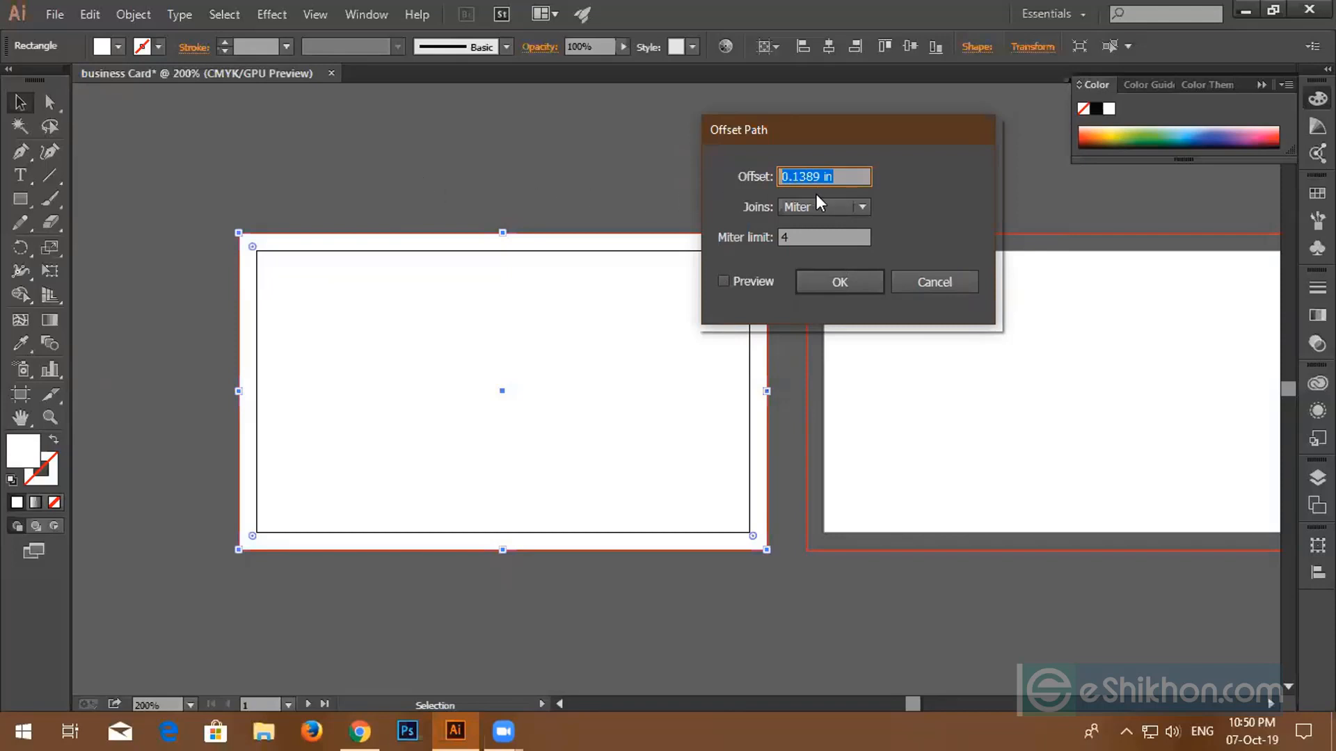
type("1")
left_click(723, 282)
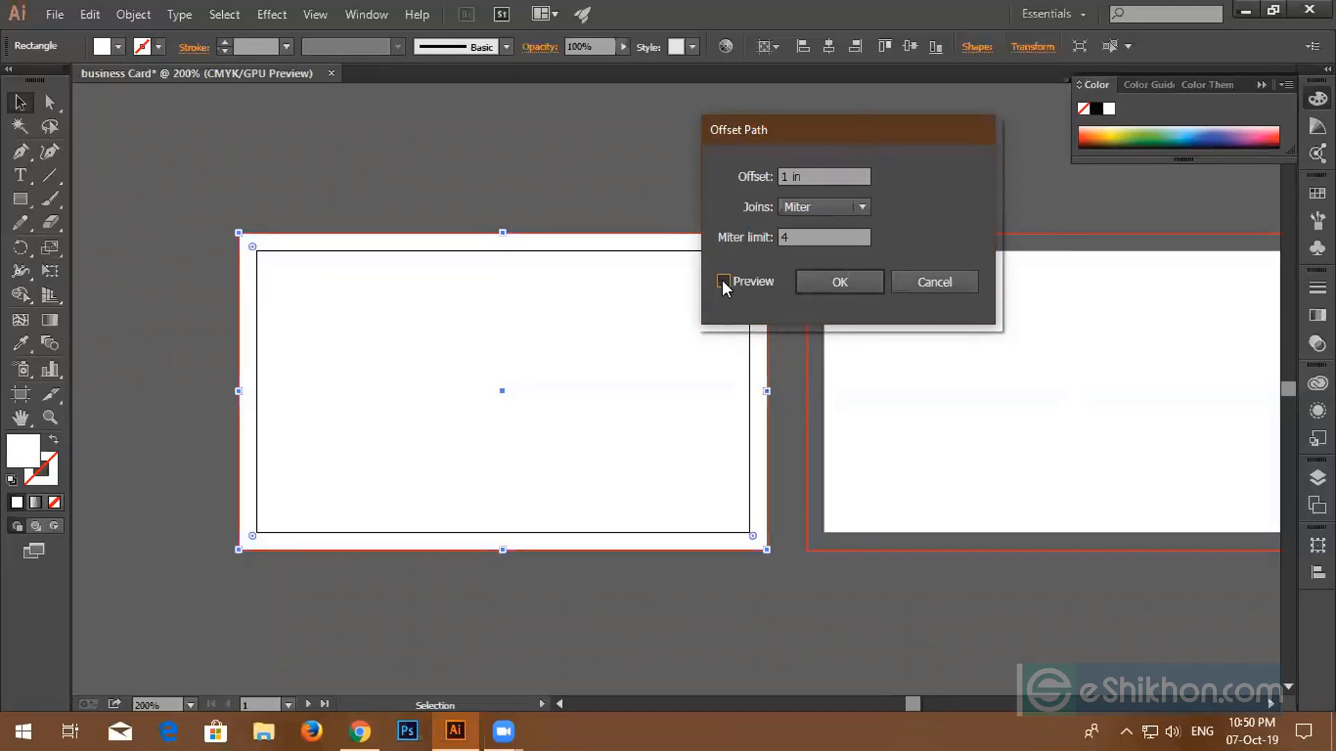
left_click(723, 281)
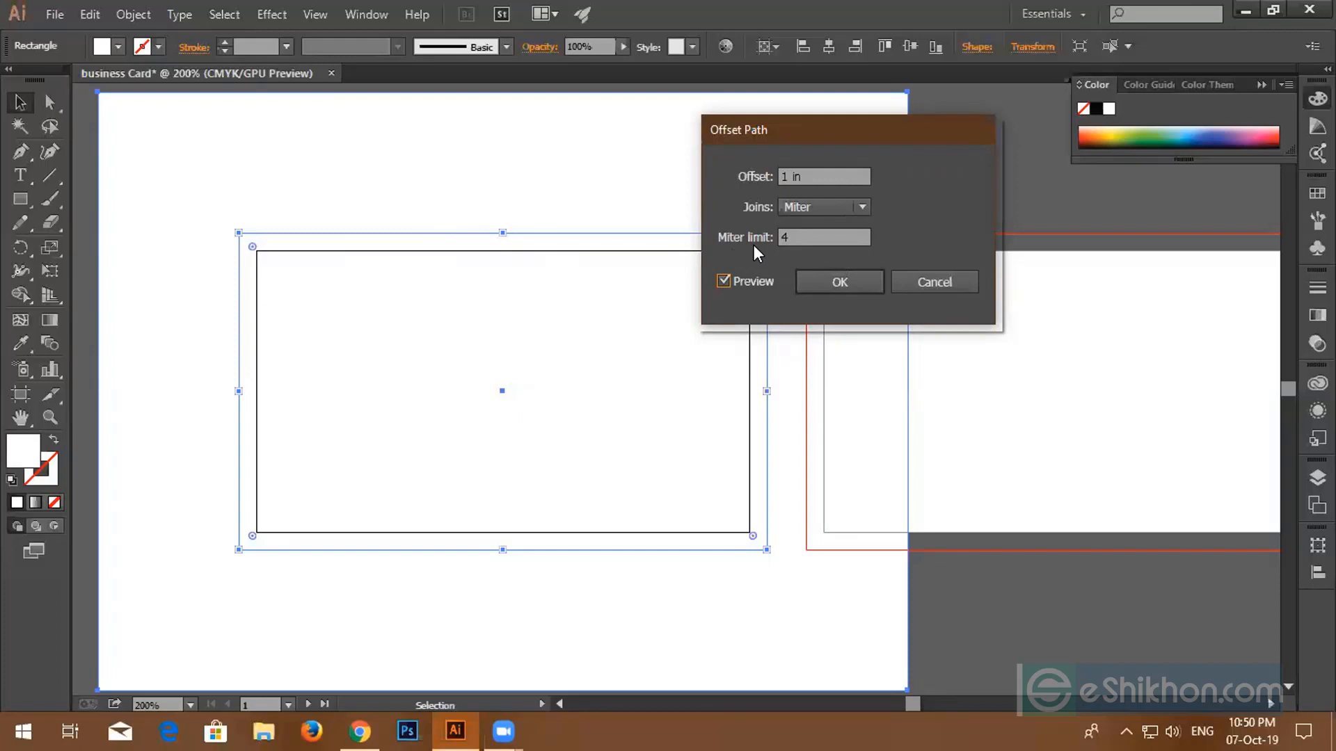
key("Tab")
type("-")
type(".25")
left_click(725, 280)
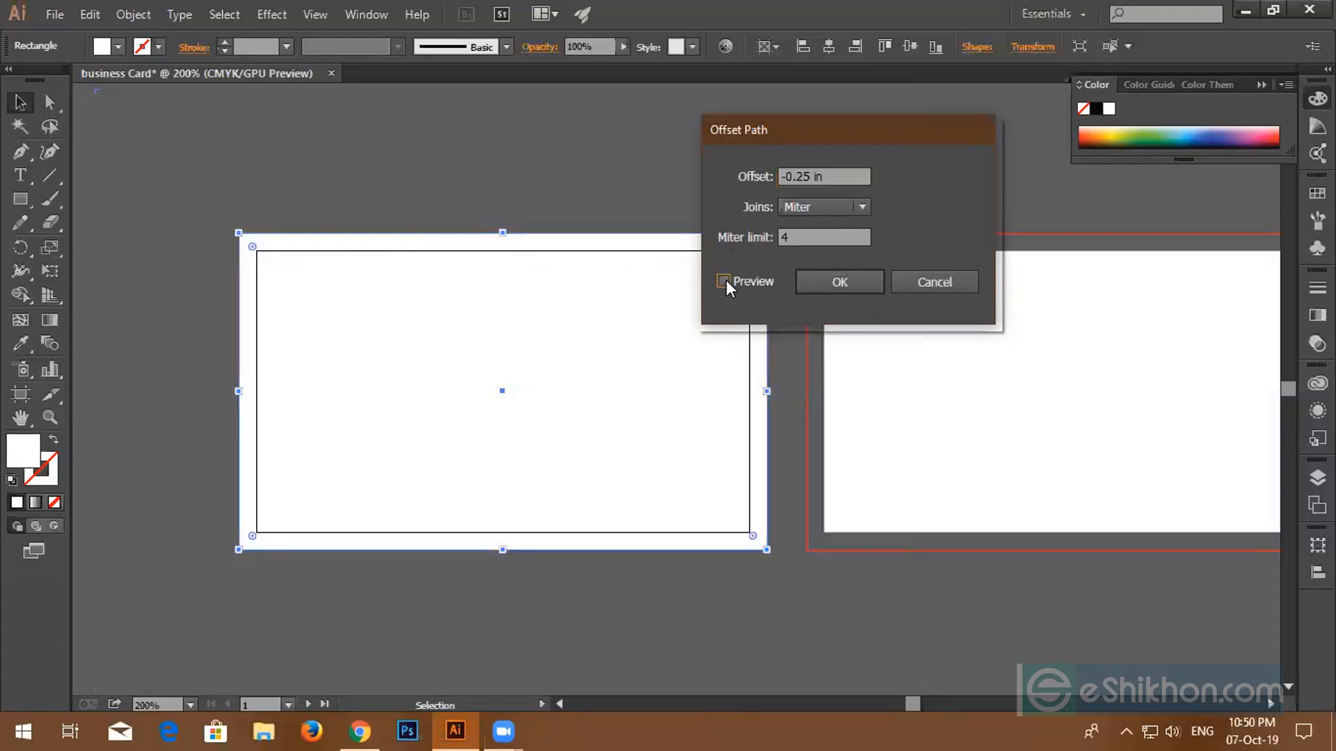
left_click(725, 279)
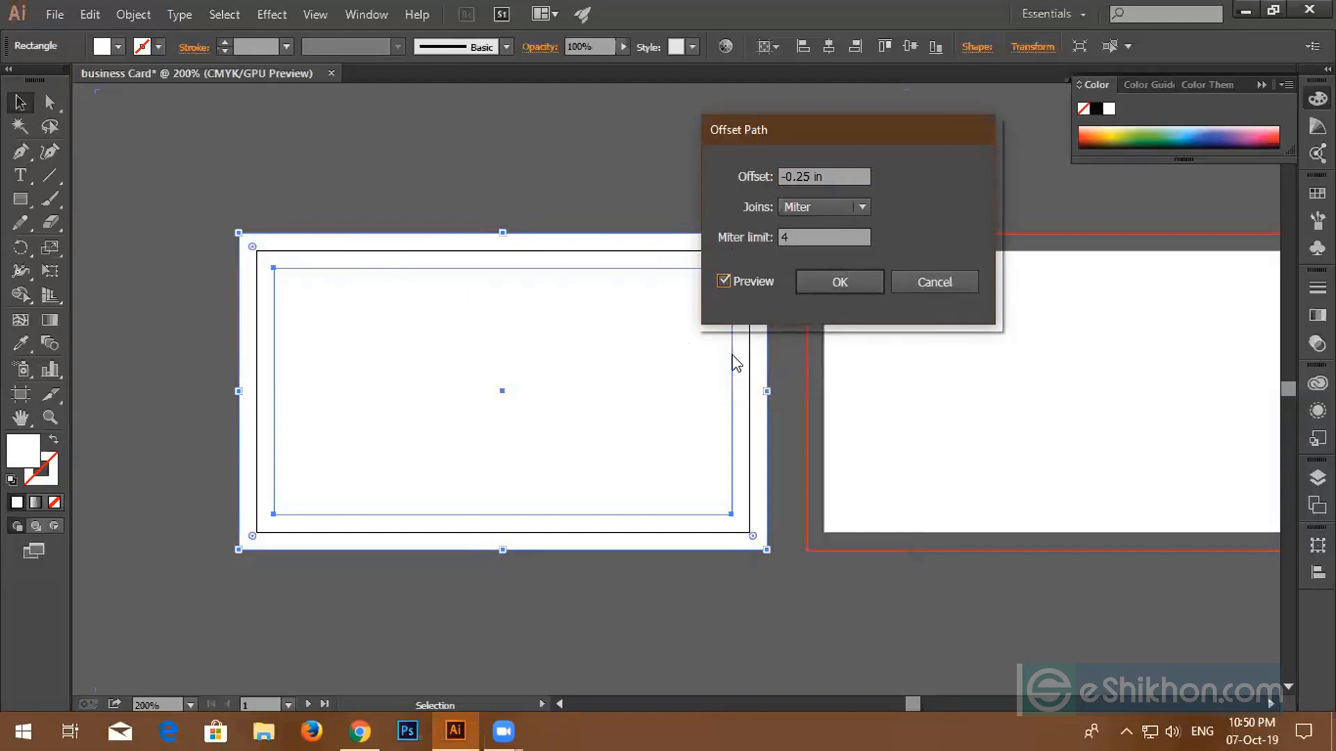
left_click(839, 282)
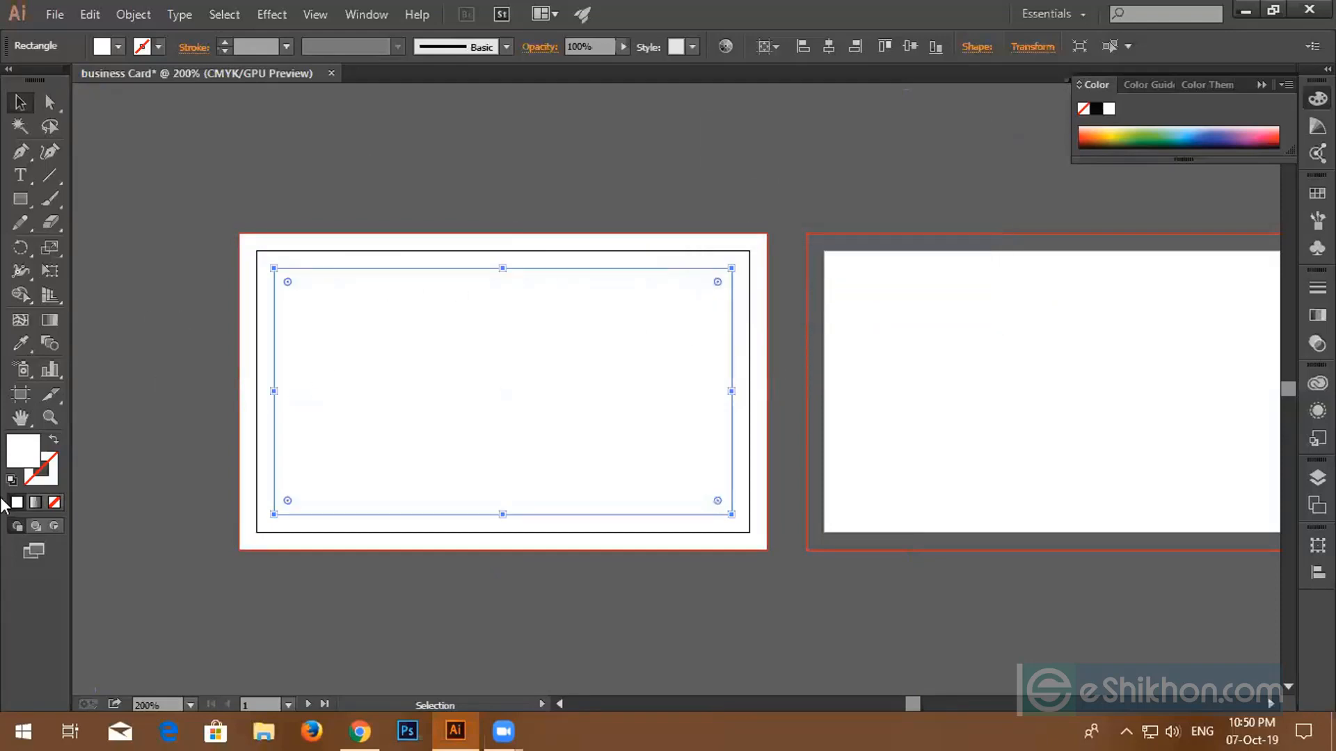
- Fill the inset rectangle with teal and show the rulers with Ctrl+R
left_click(119, 47)
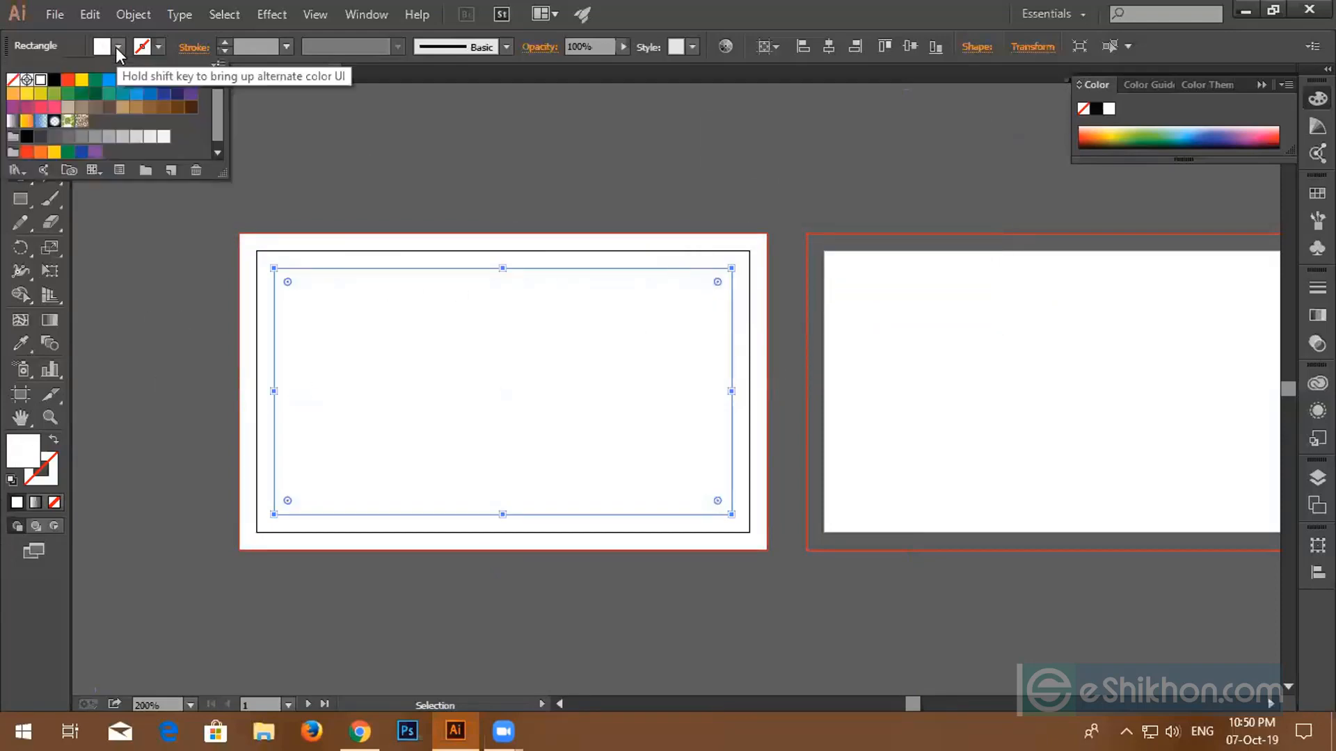
left_click(108, 93)
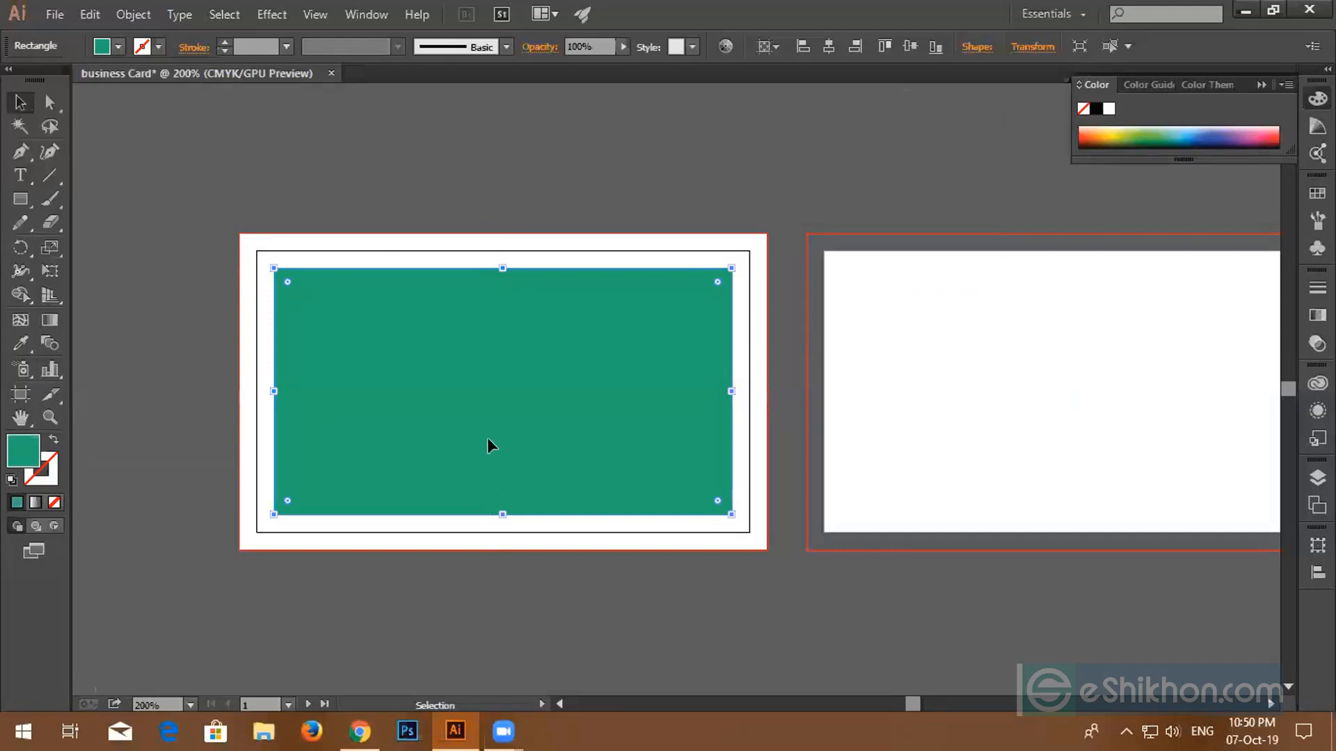
scroll(421, 416, "up", 1)
scroll(421, 416, "up", 1)
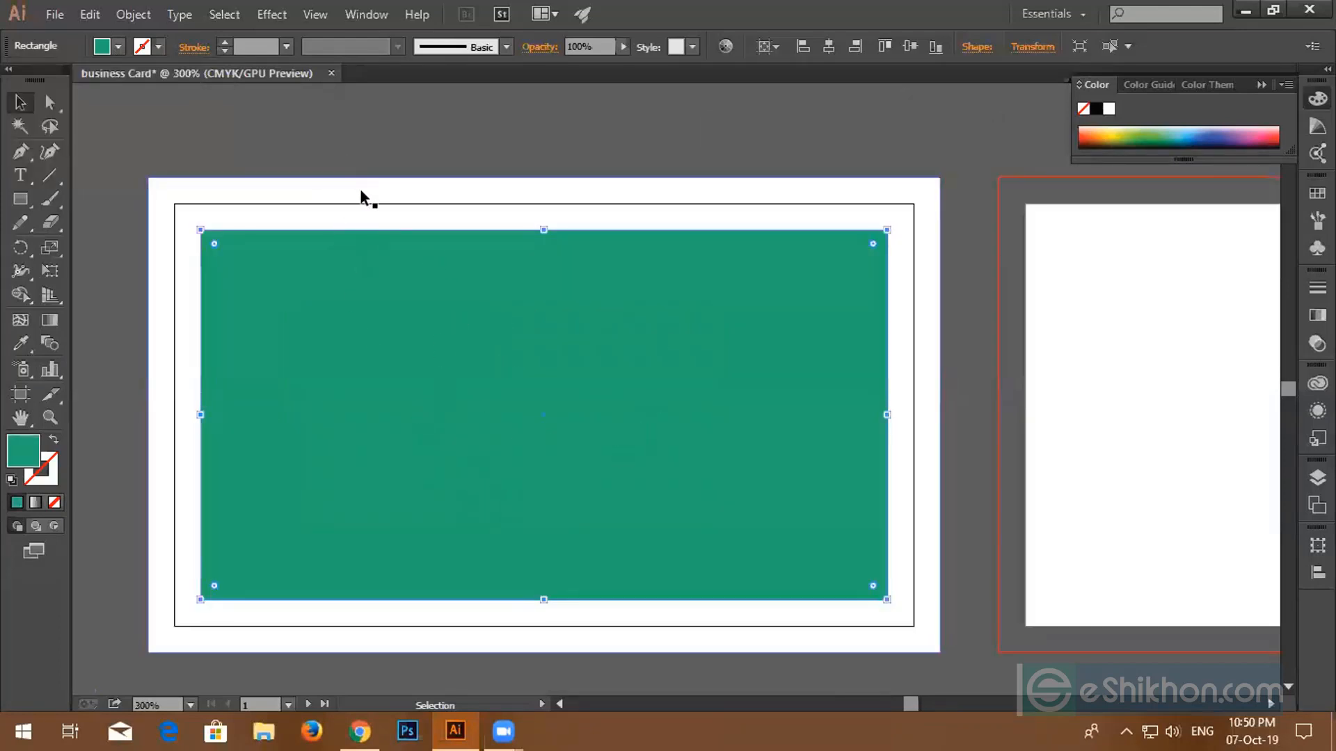
key("ctrl+r")
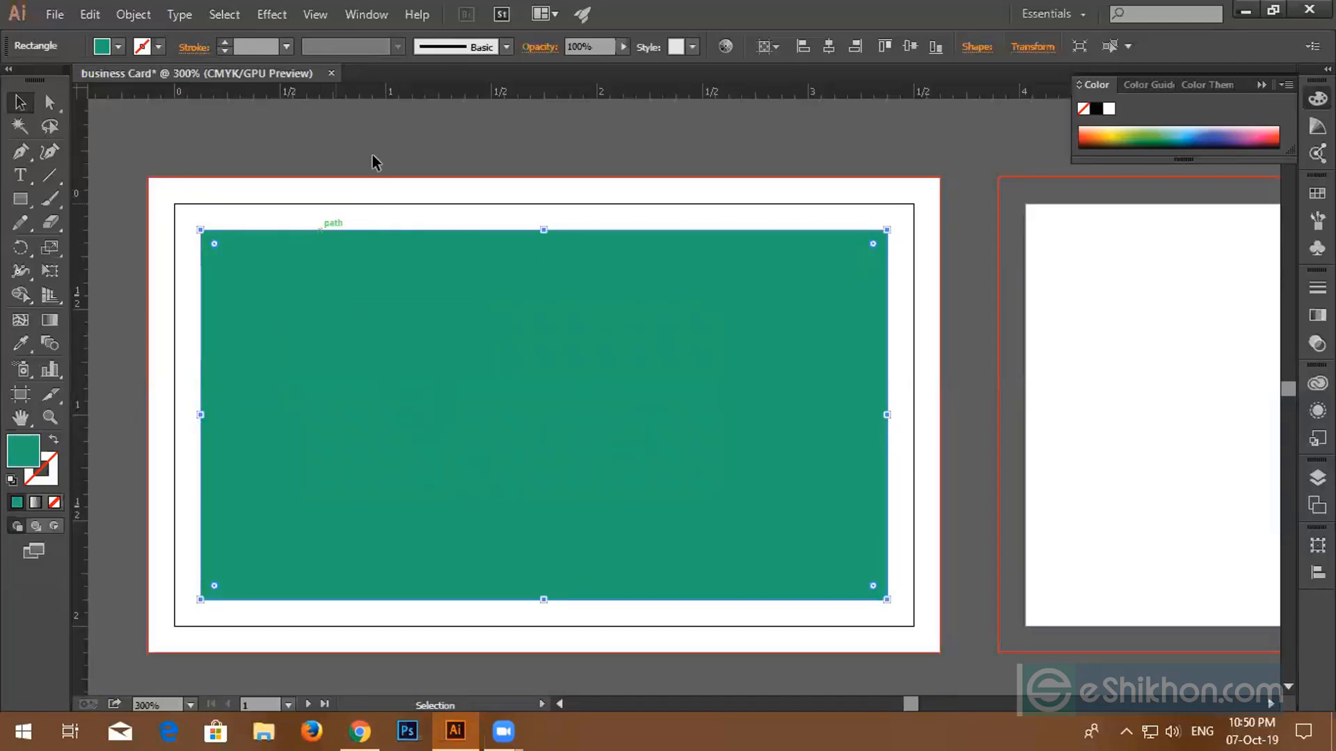
left_click_drag(376, 92, 383, 229)
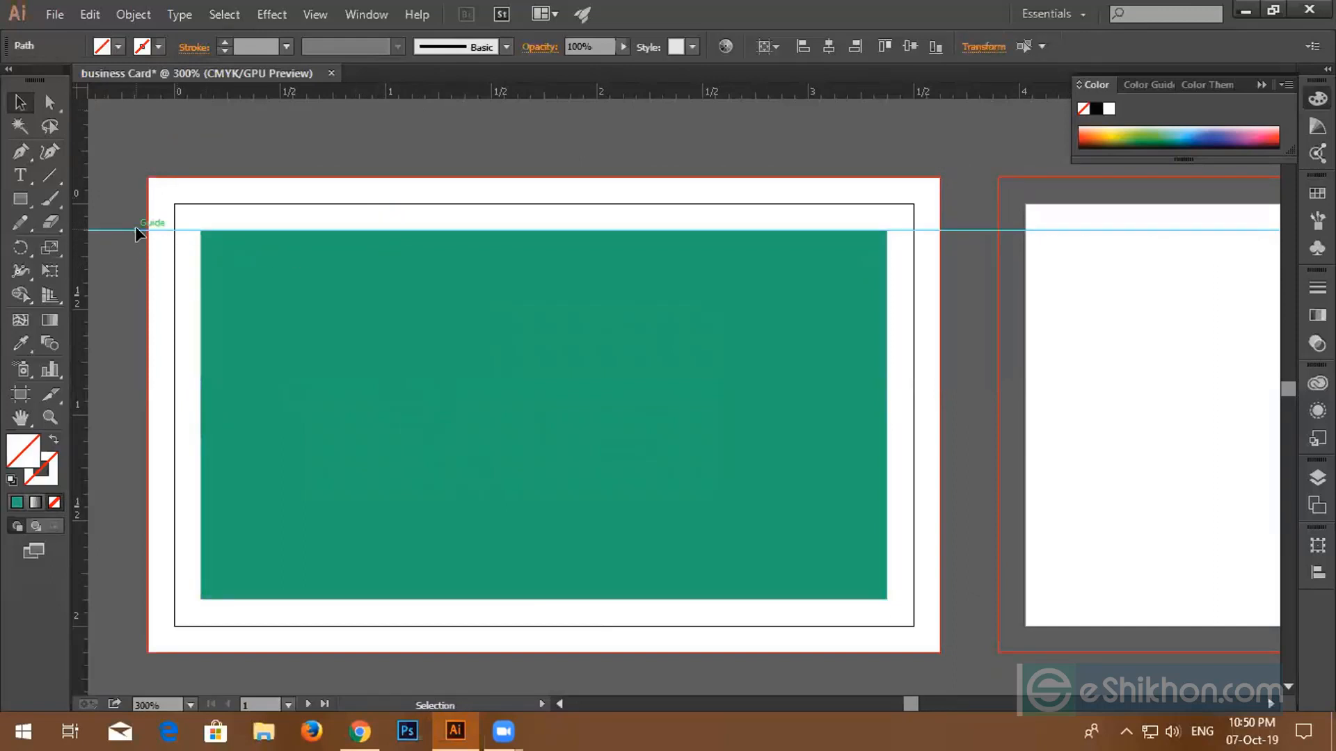
key("Delete")
- Convert the teal inset rectangle into a safe-area guide with Make Guides
left_click(434, 348)
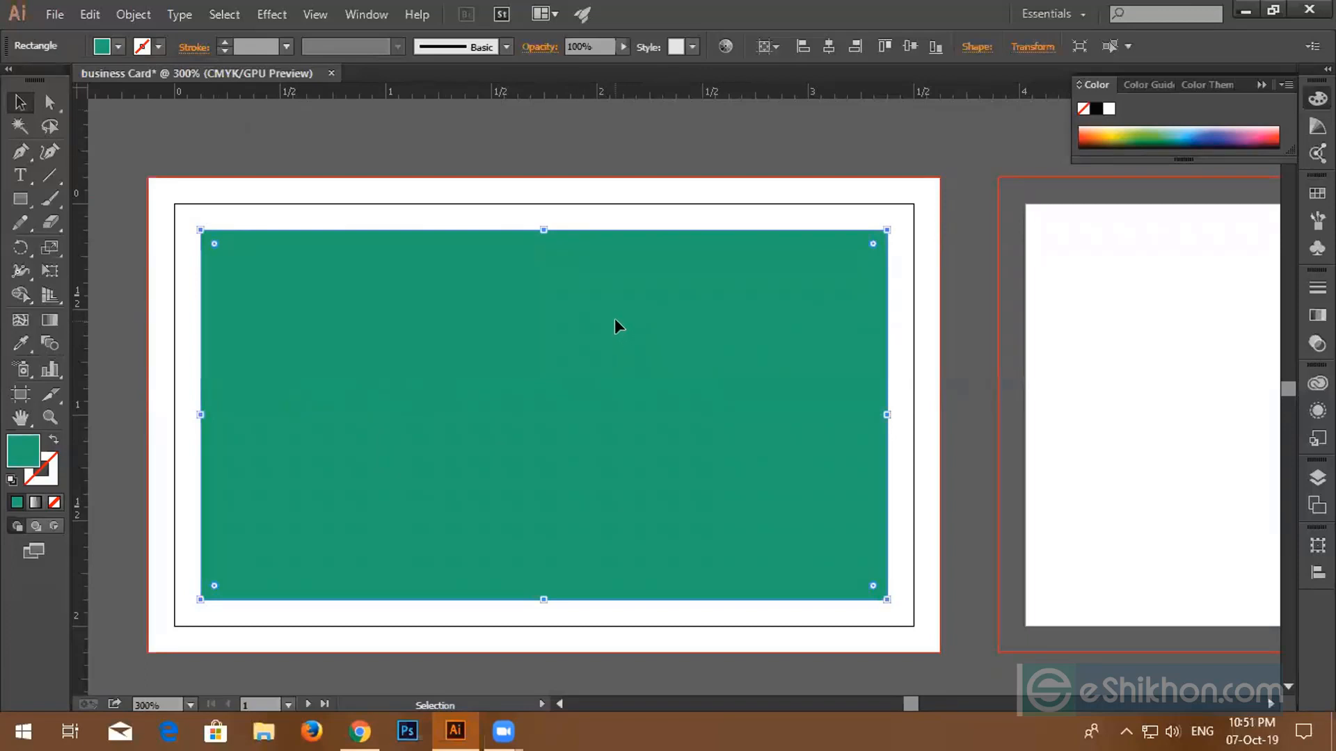
right_click(371, 345)
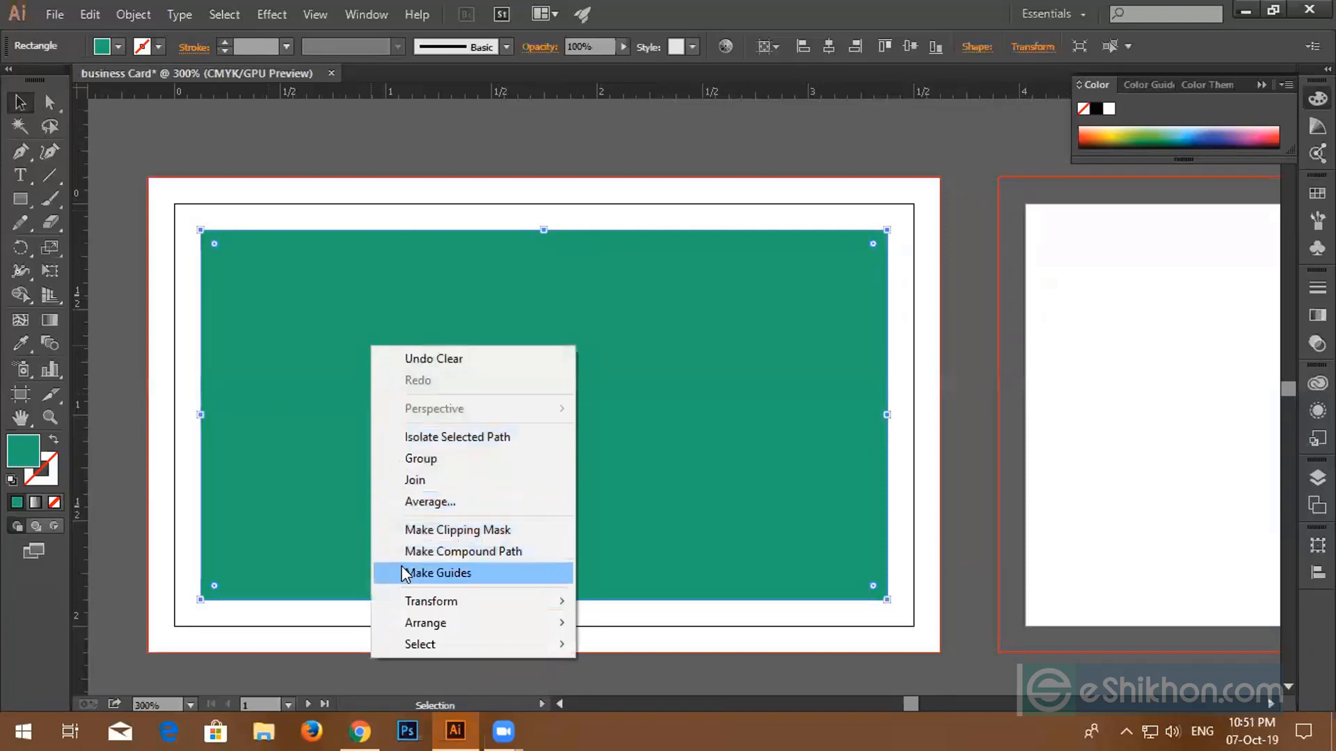
left_click(498, 575)
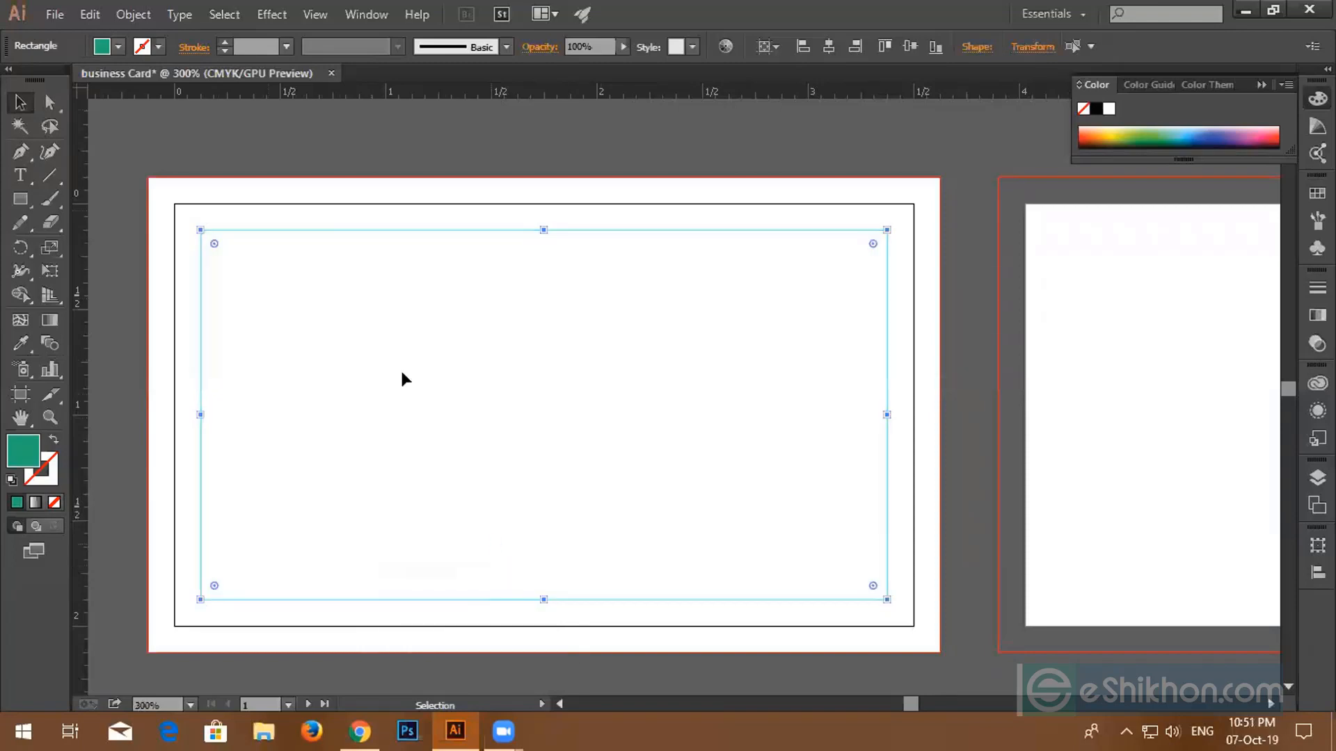
scroll(249, 263, "up", 4)
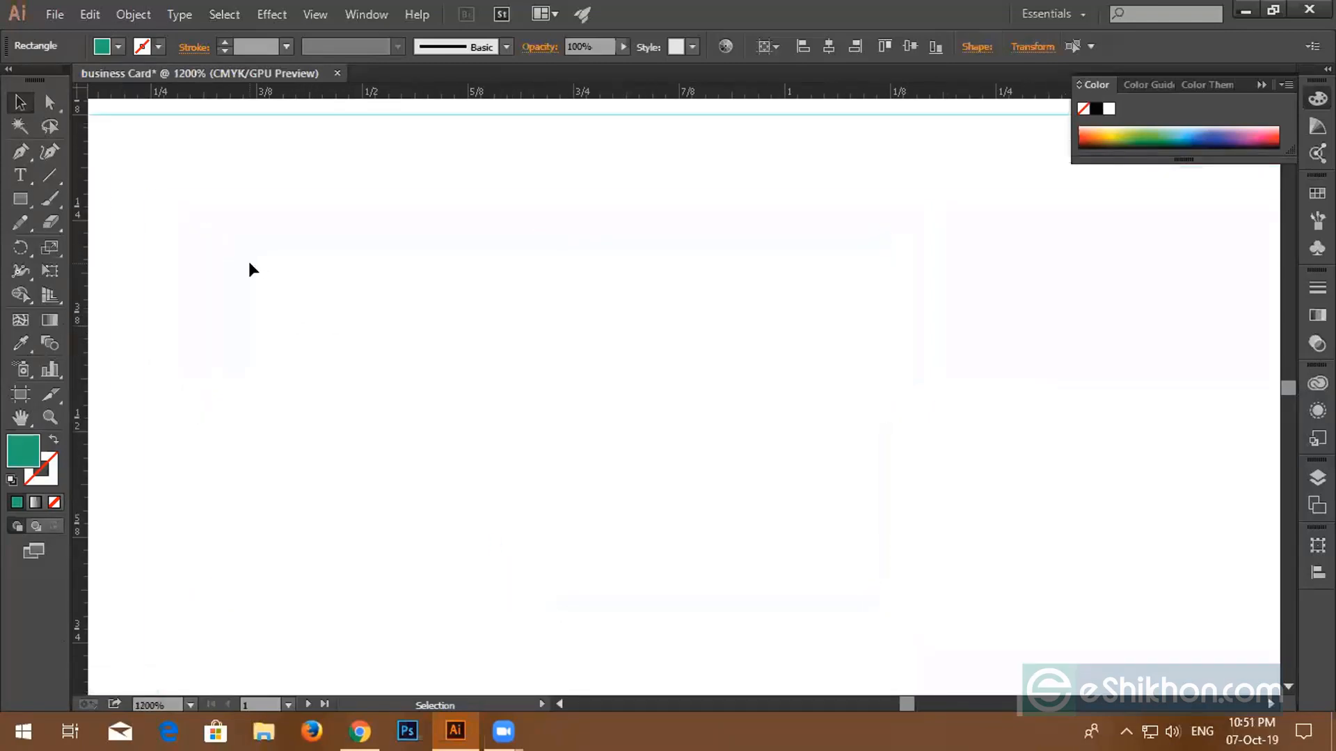
scroll(249, 263, "up", 1)
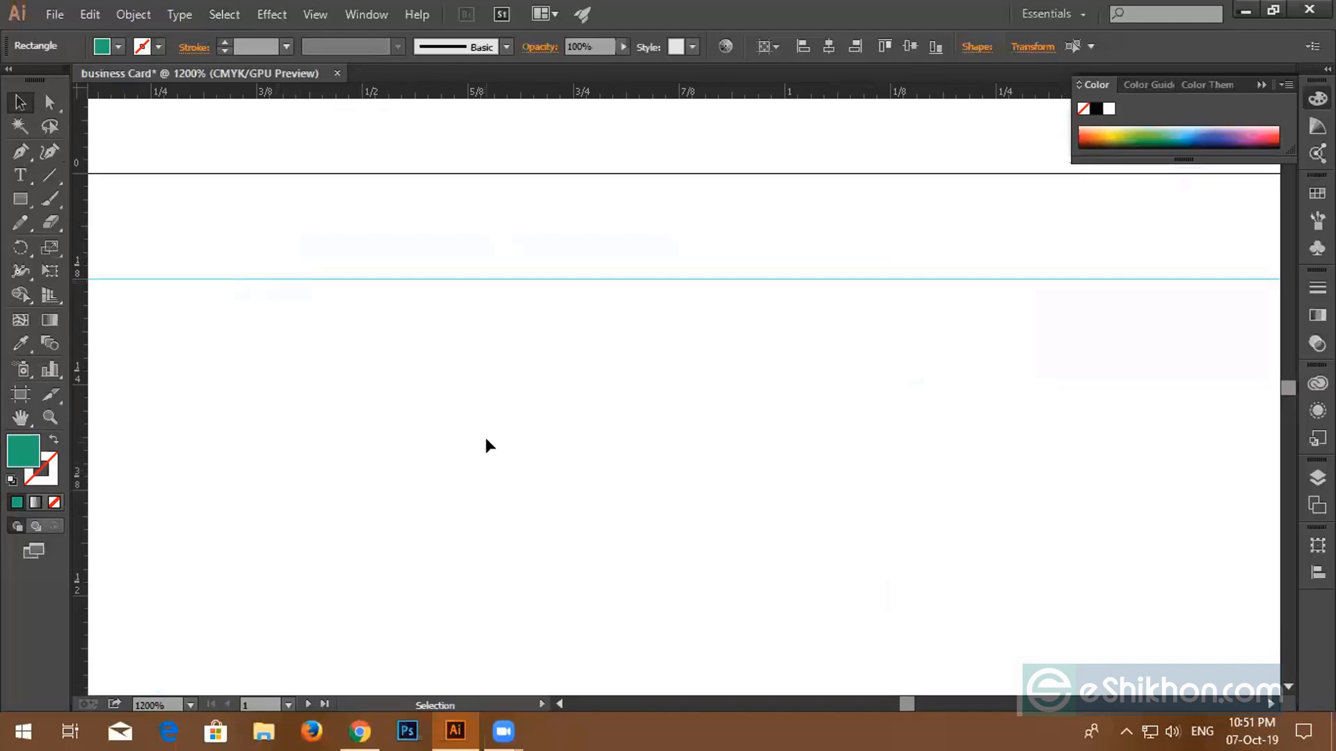
scroll(407, 281, "down", 5)
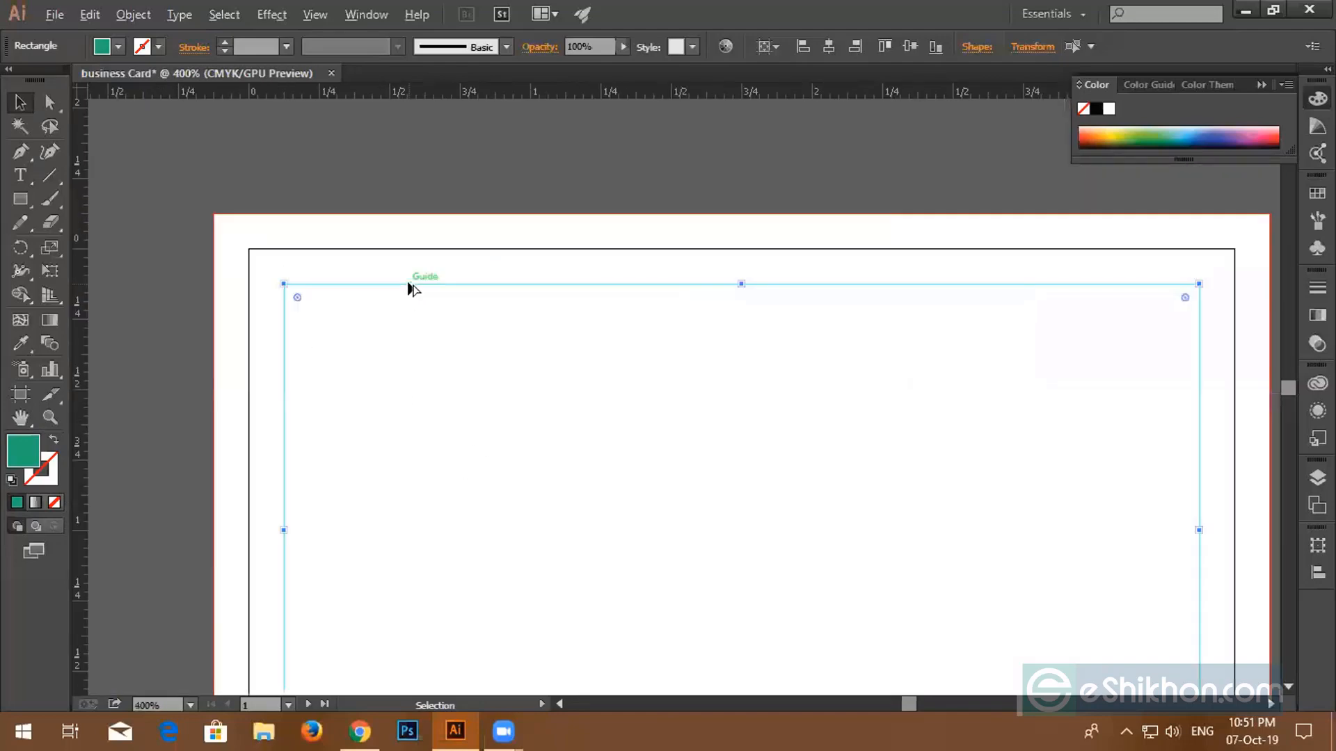
key("alt")
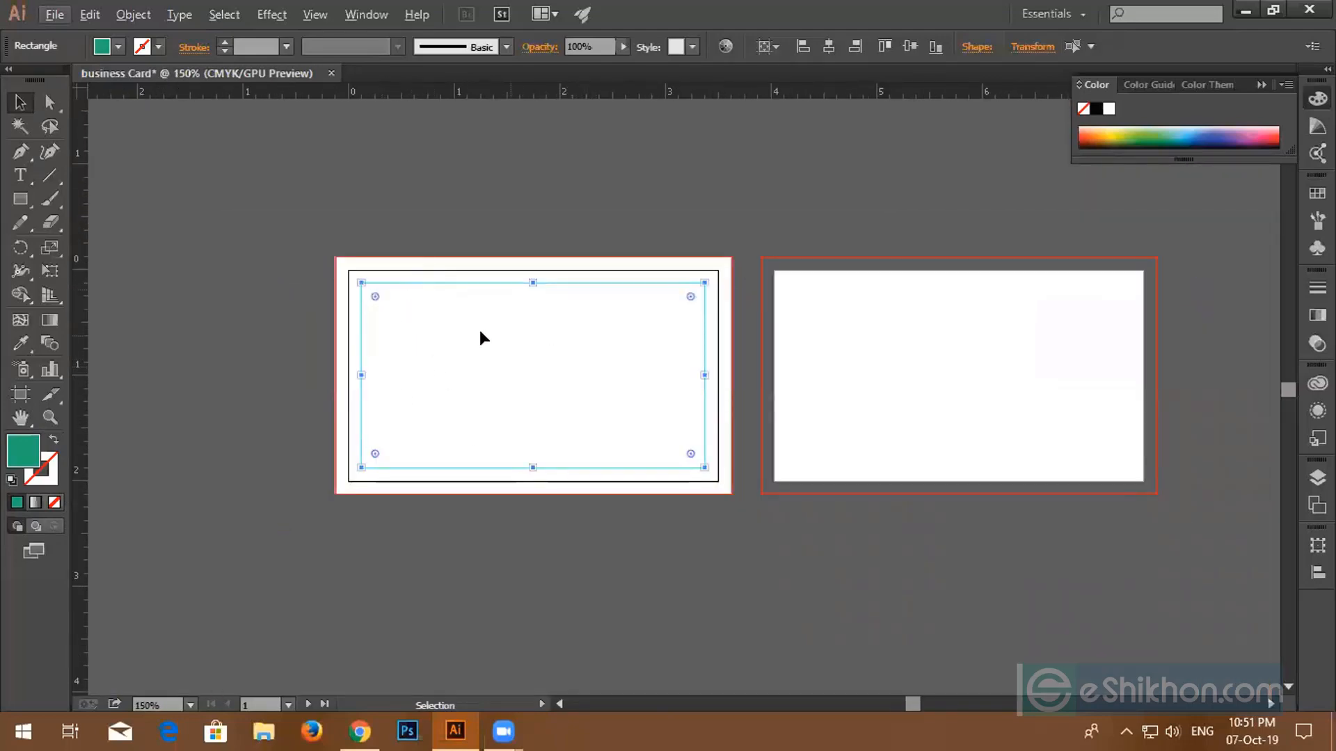
- Copy the first card's white bleed rectangle and safe-area guide onto the second artboard
left_click_drag(270, 216, 444, 471)
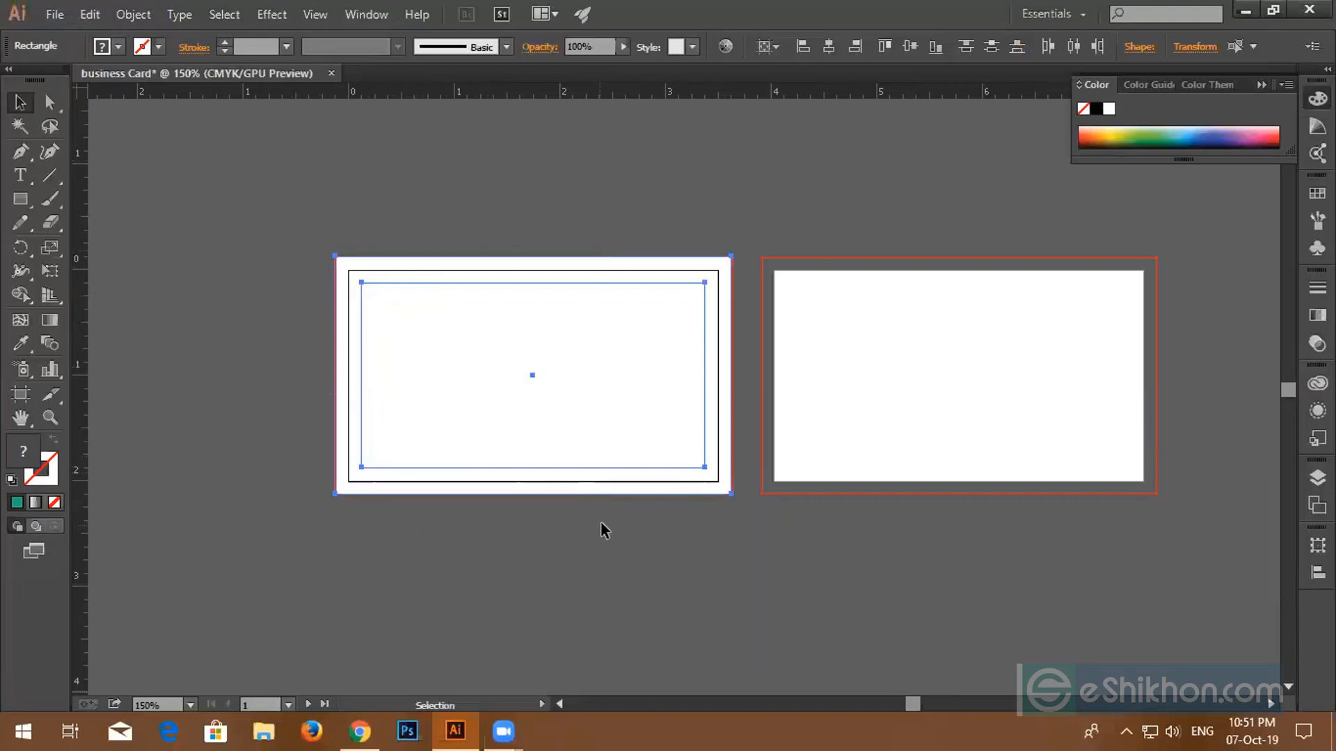
key("ctrl")
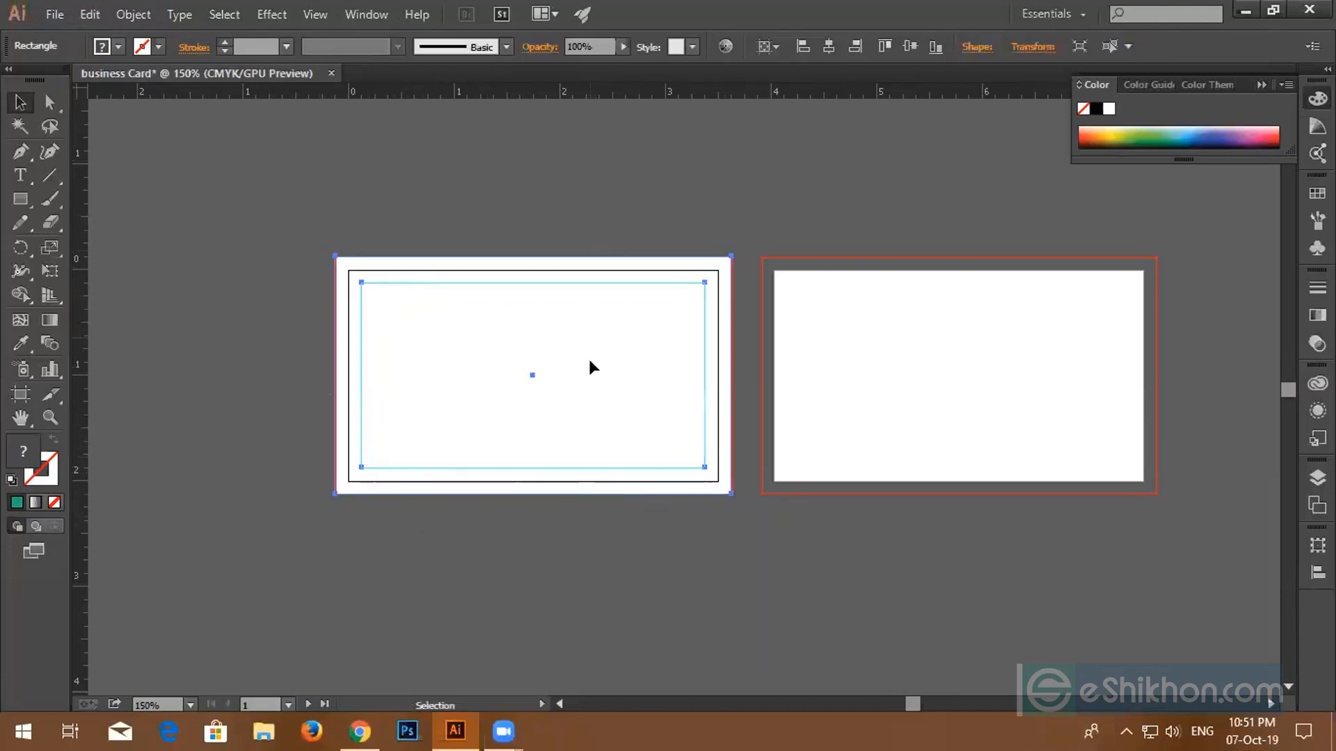
key("space")
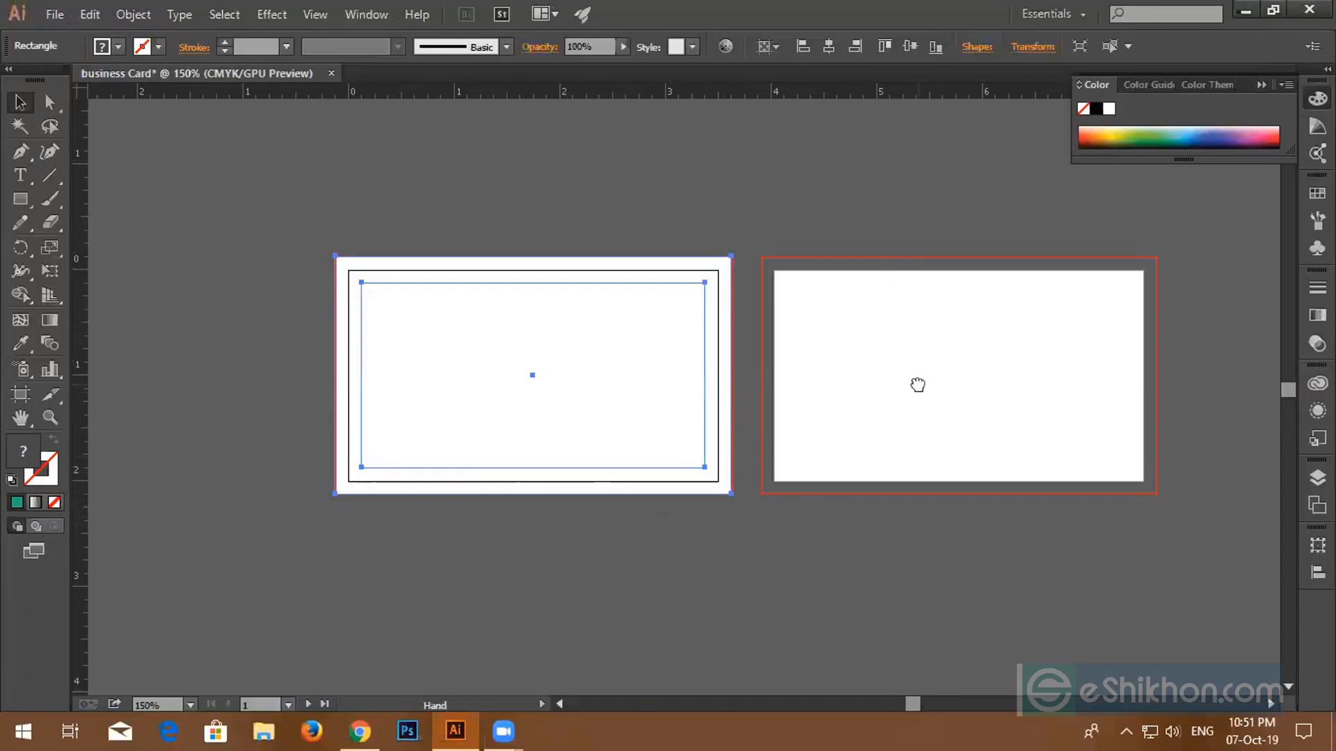
left_click_drag(917, 385, 805, 371)
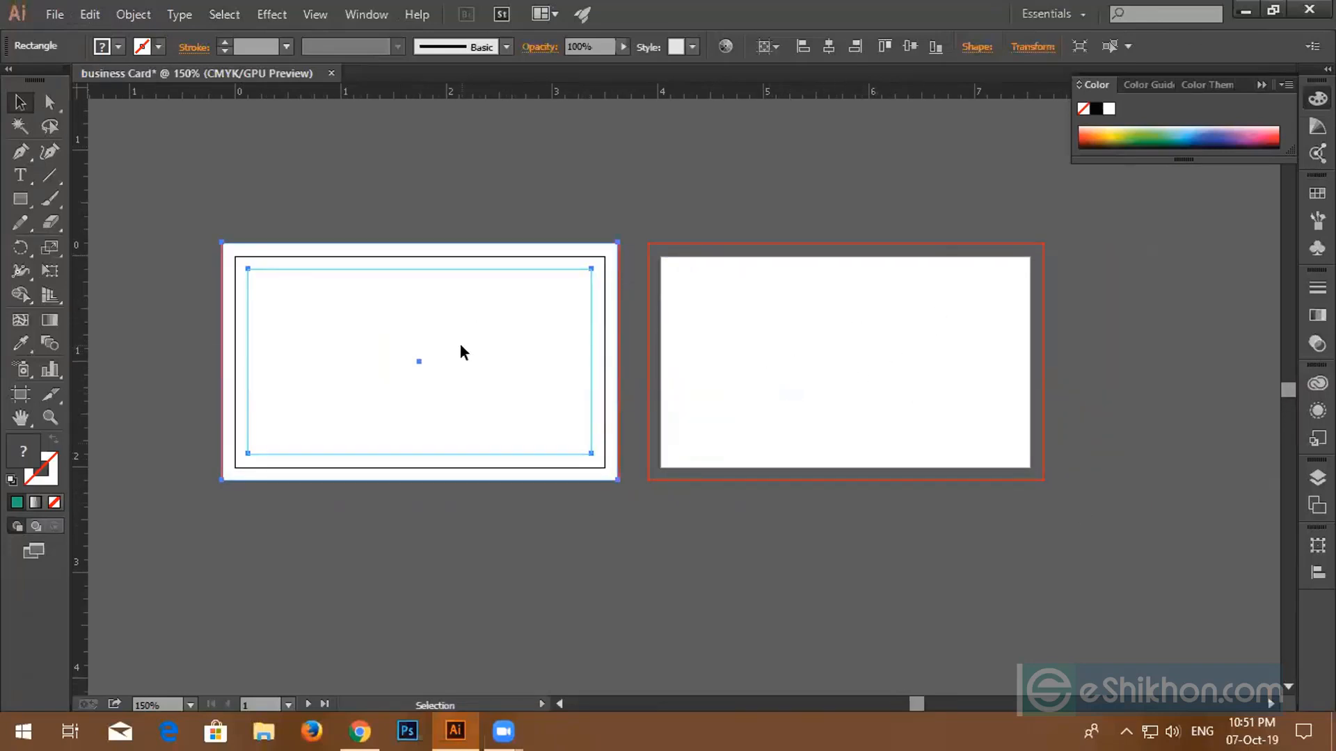
left_click_drag(461, 346, 889, 359)
left_click(824, 198)
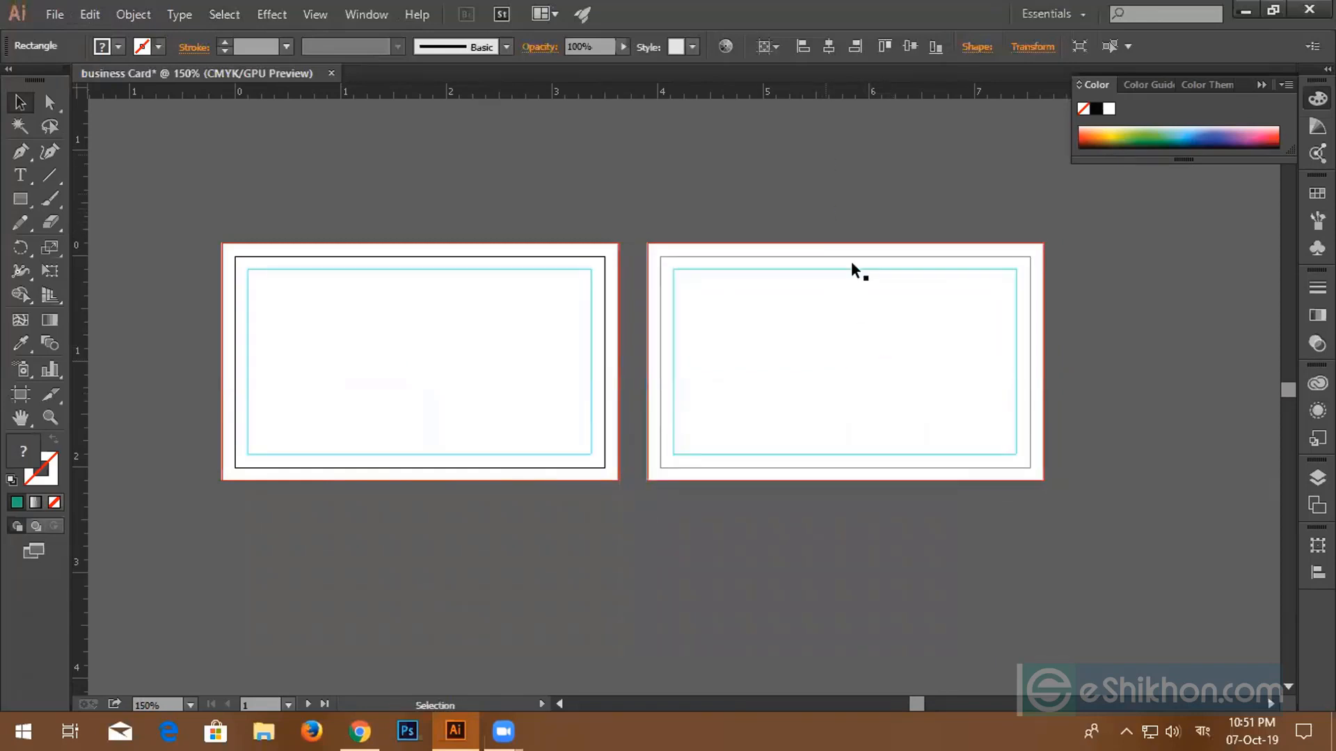
- Check both cards' objects with a marquee, then zoom to 400% on the gap between artboards
scroll(619, 496, "up", 3)
scroll(619, 496, "down", 3)
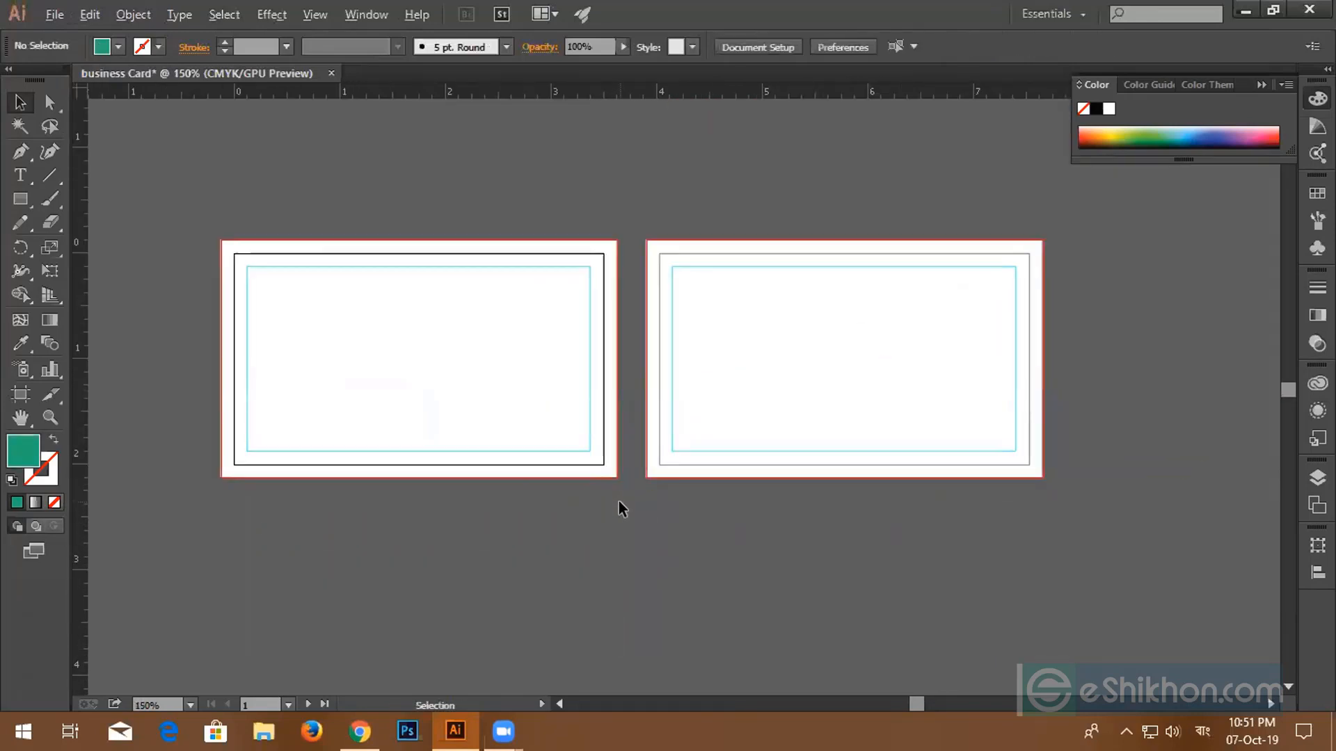
left_click_drag(284, 185, 1042, 488)
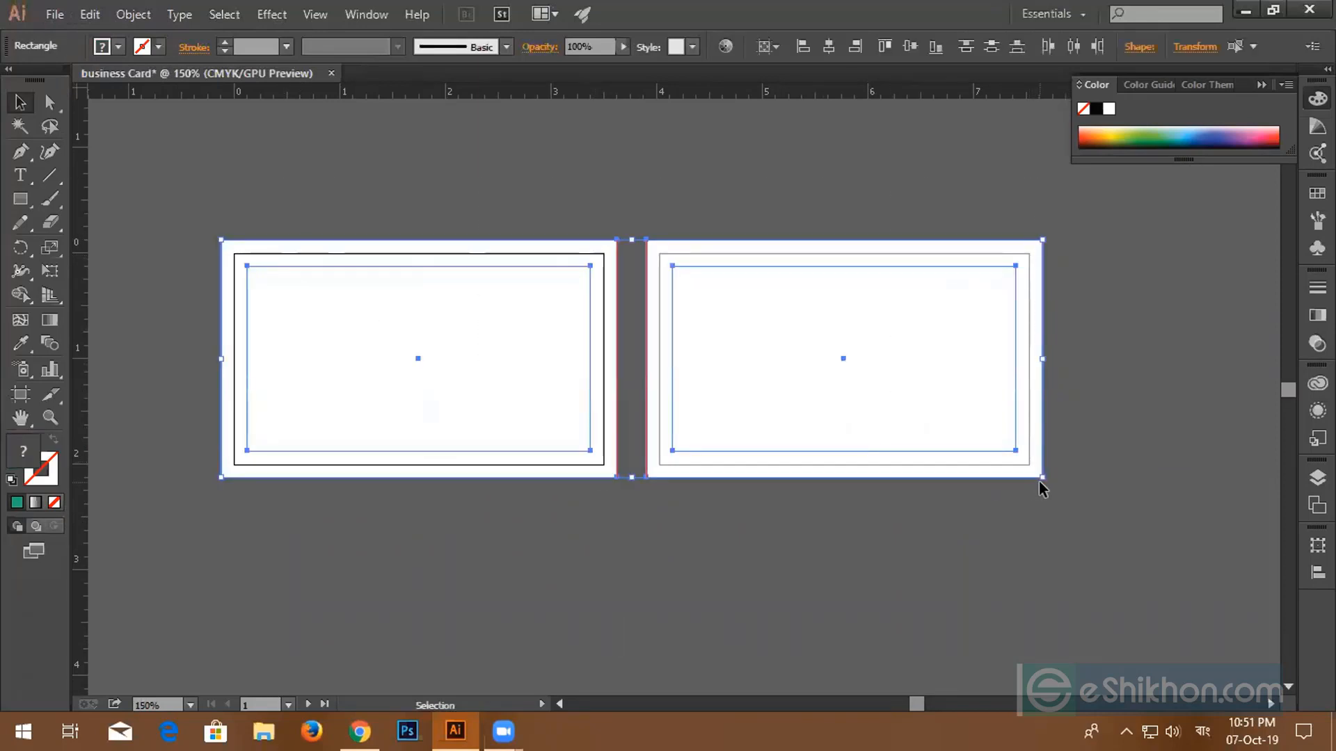
left_click(1042, 488)
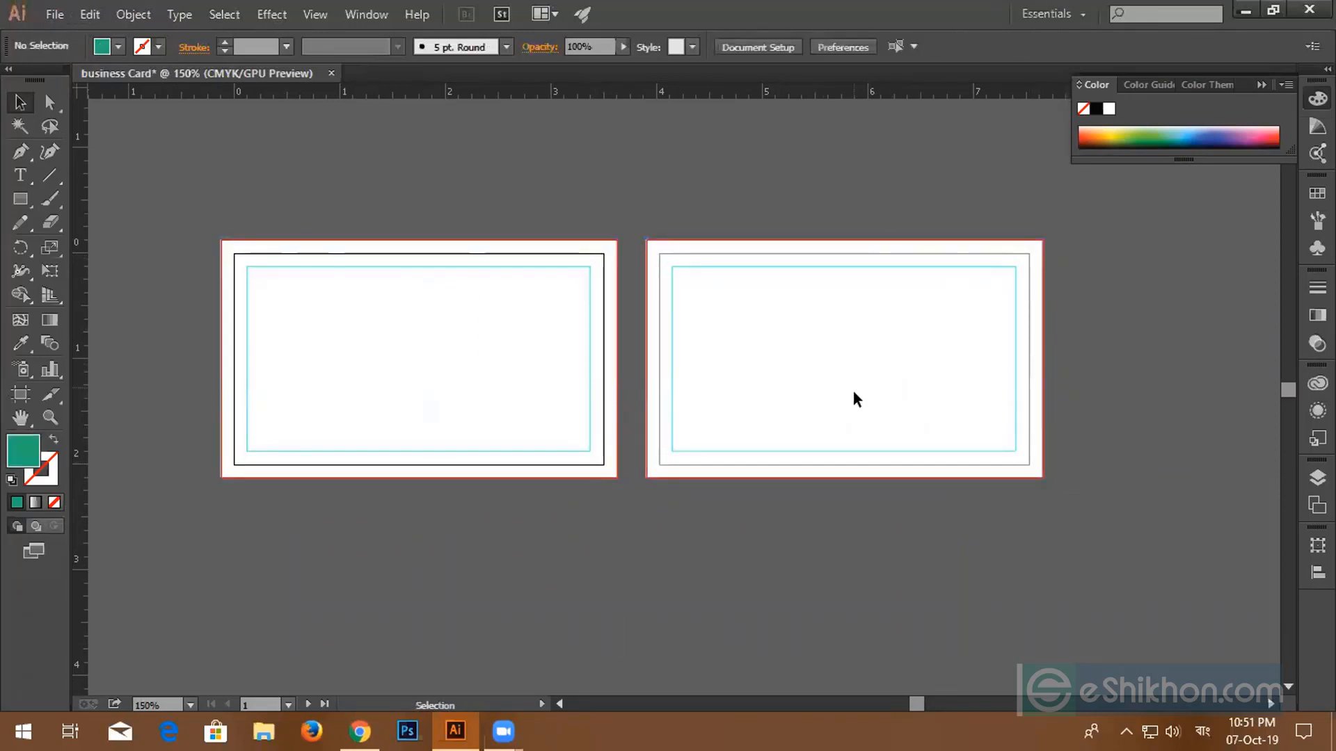
left_click_drag(857, 393, 876, 328)
scroll(672, 288, "up", 3)
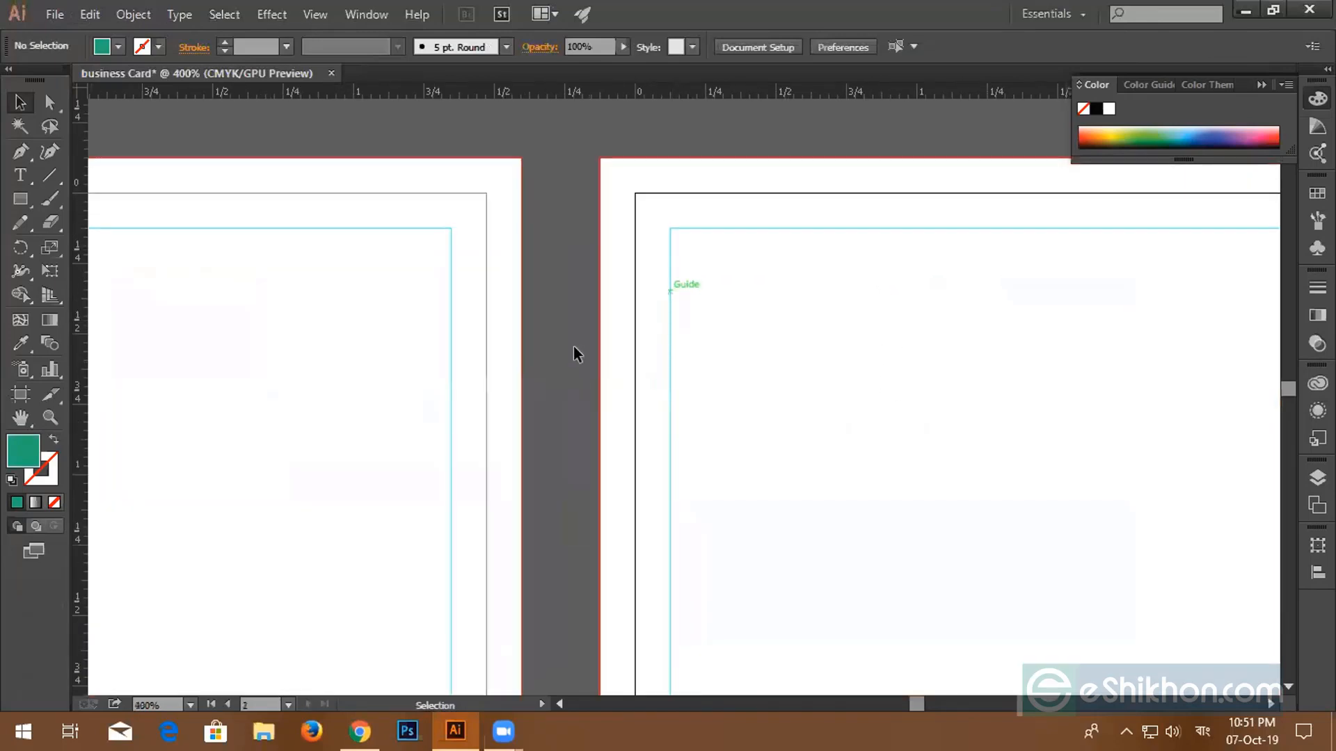
- Zoom back out to 100% and make the left artboard the active one
scroll(618, 281, "down", 4)
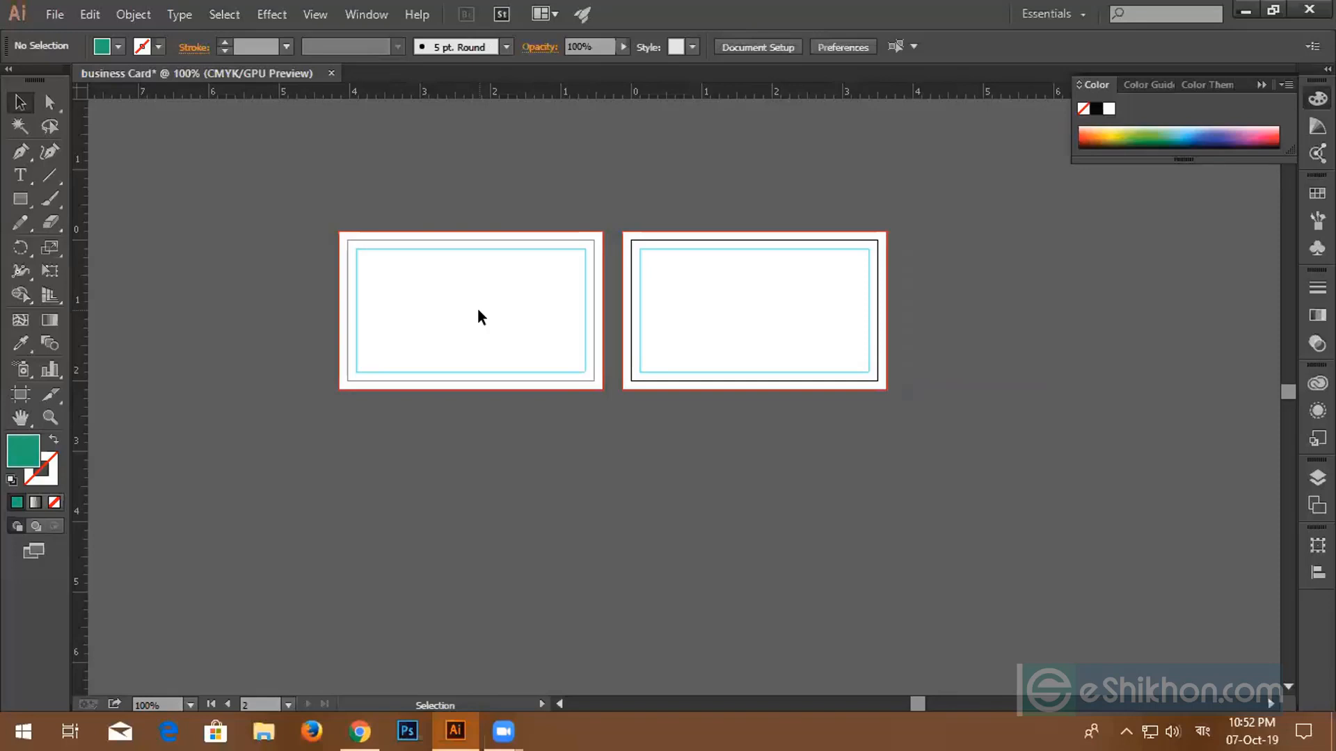
left_click(524, 349)
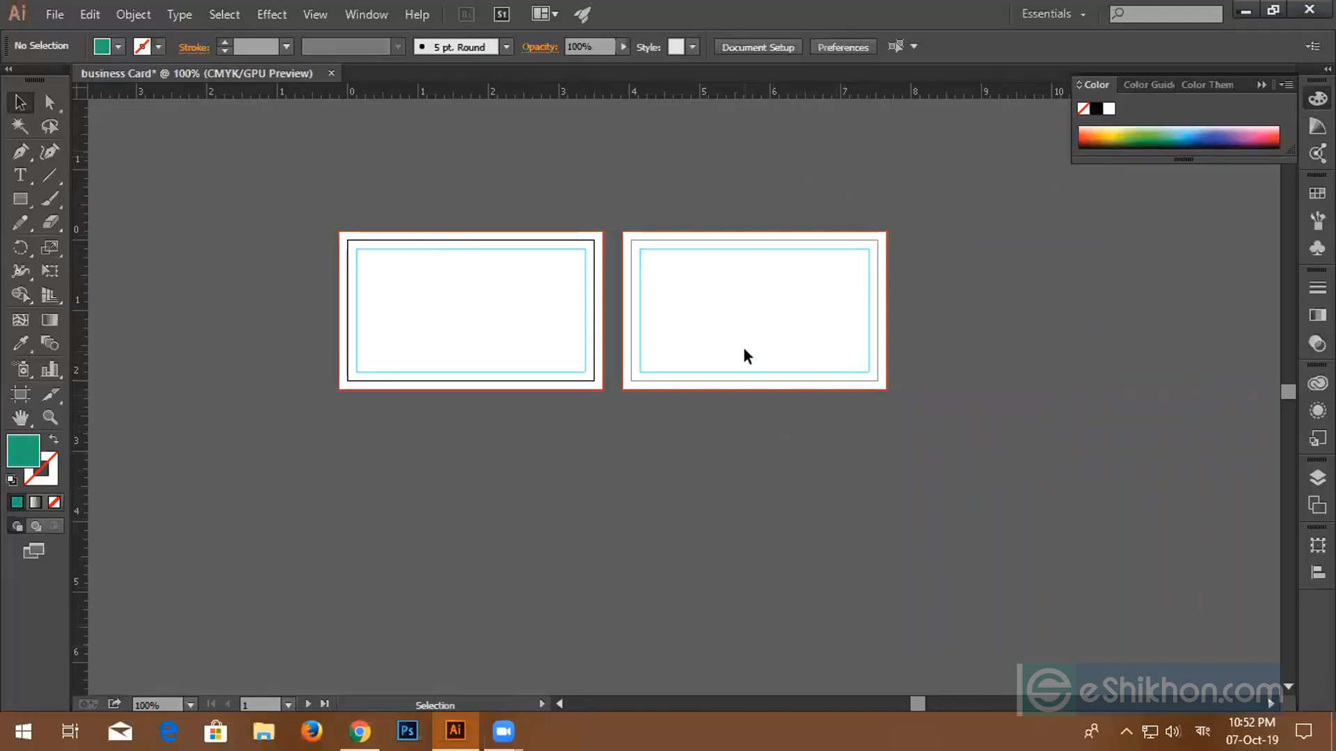
left_click(781, 354)
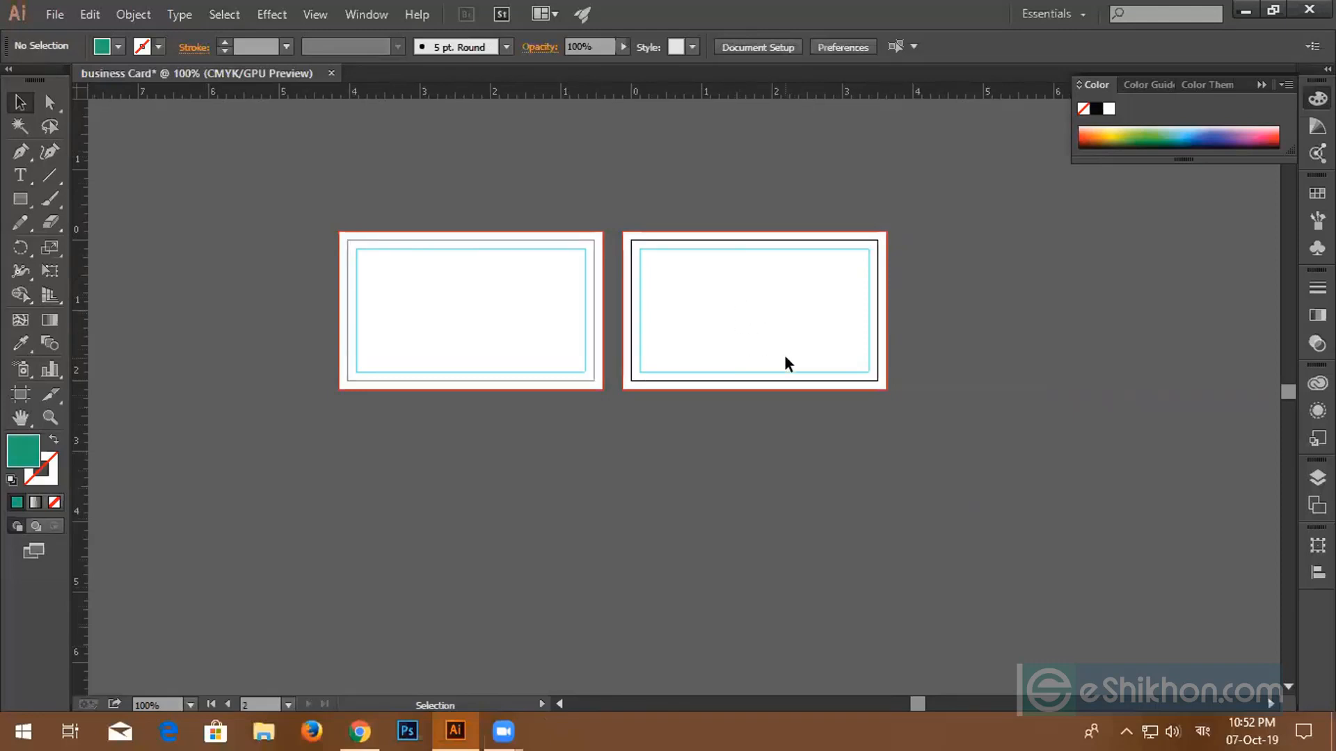
key("ctrl+a")
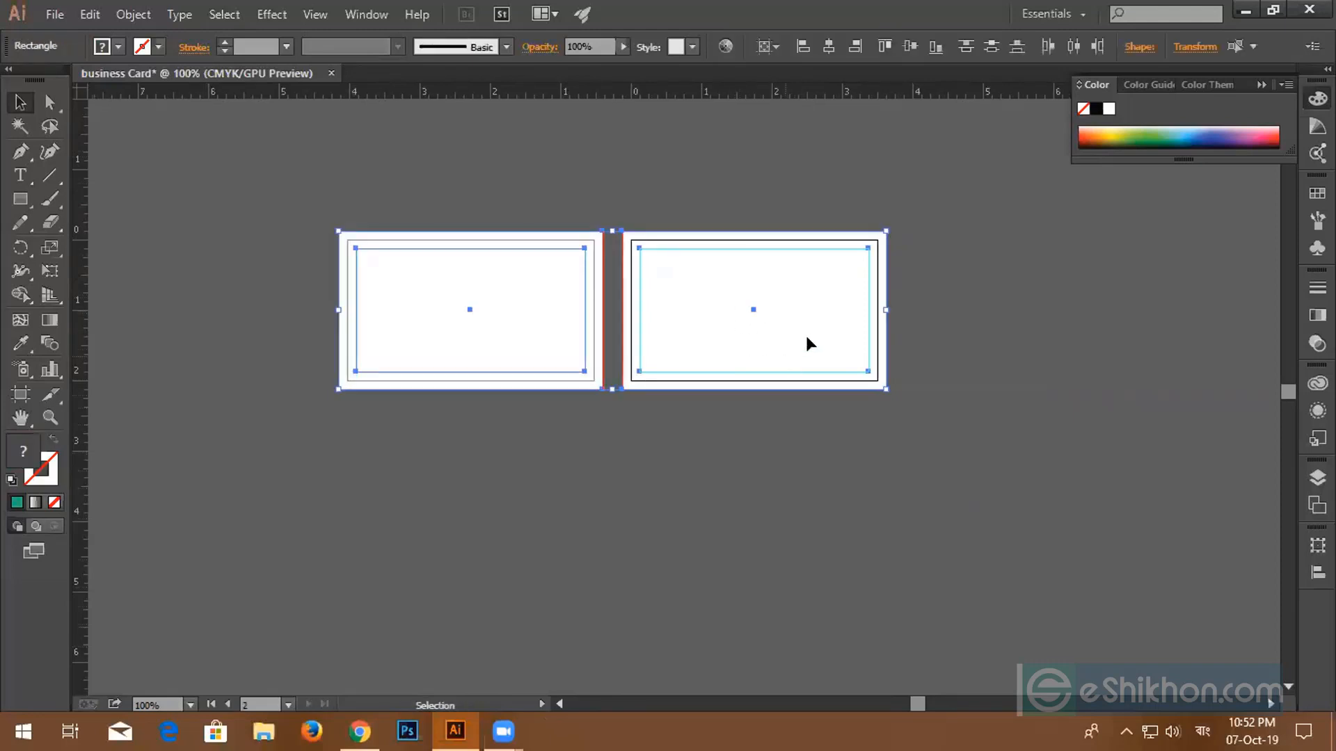
left_click(765, 156)
left_click_drag(391, 317, 394, 238)
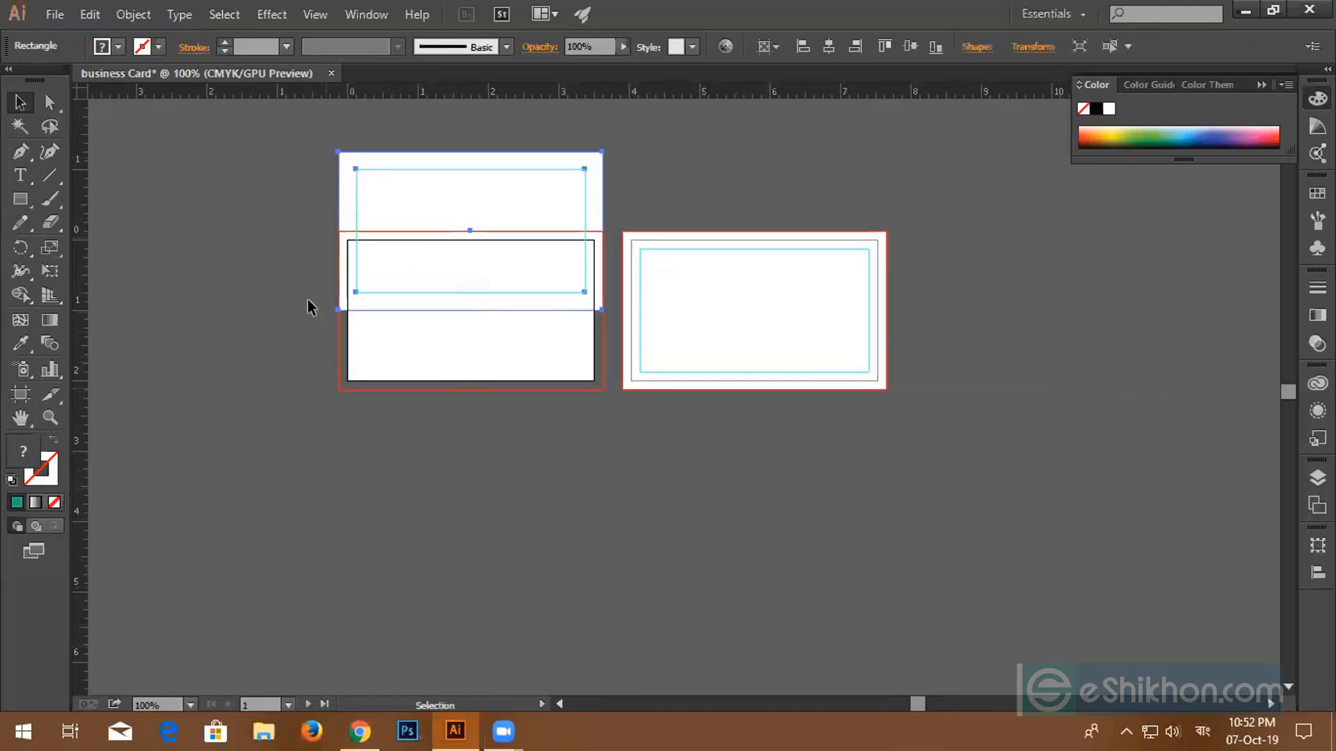
left_click(386, 376)
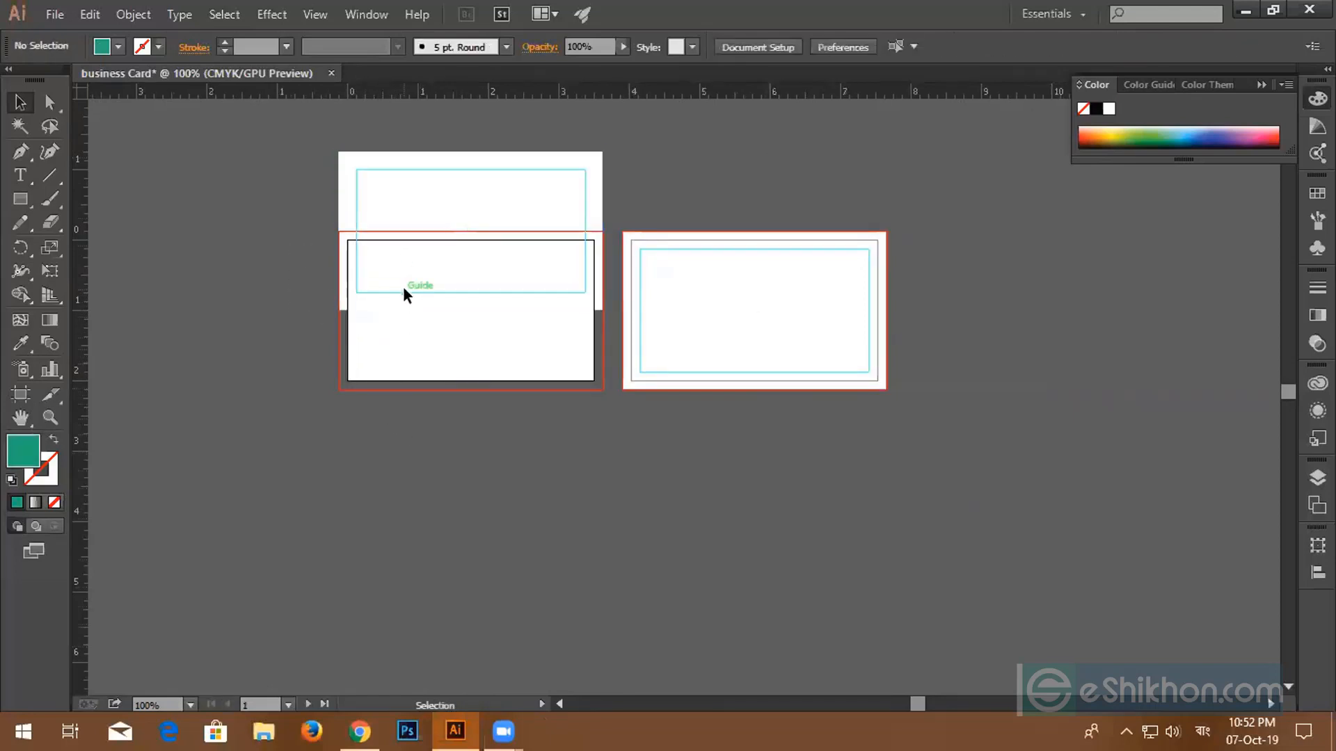
left_click_drag(405, 290, 410, 375)
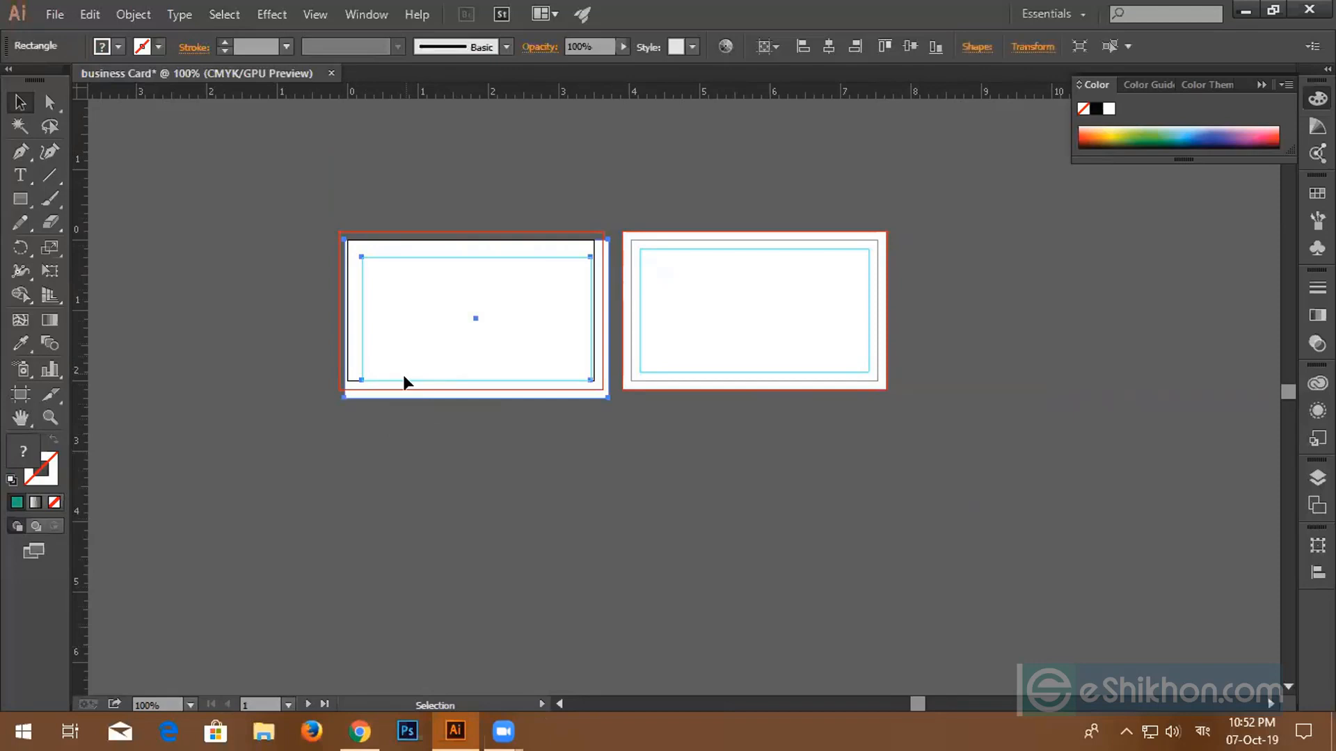
key("ctrl+z")
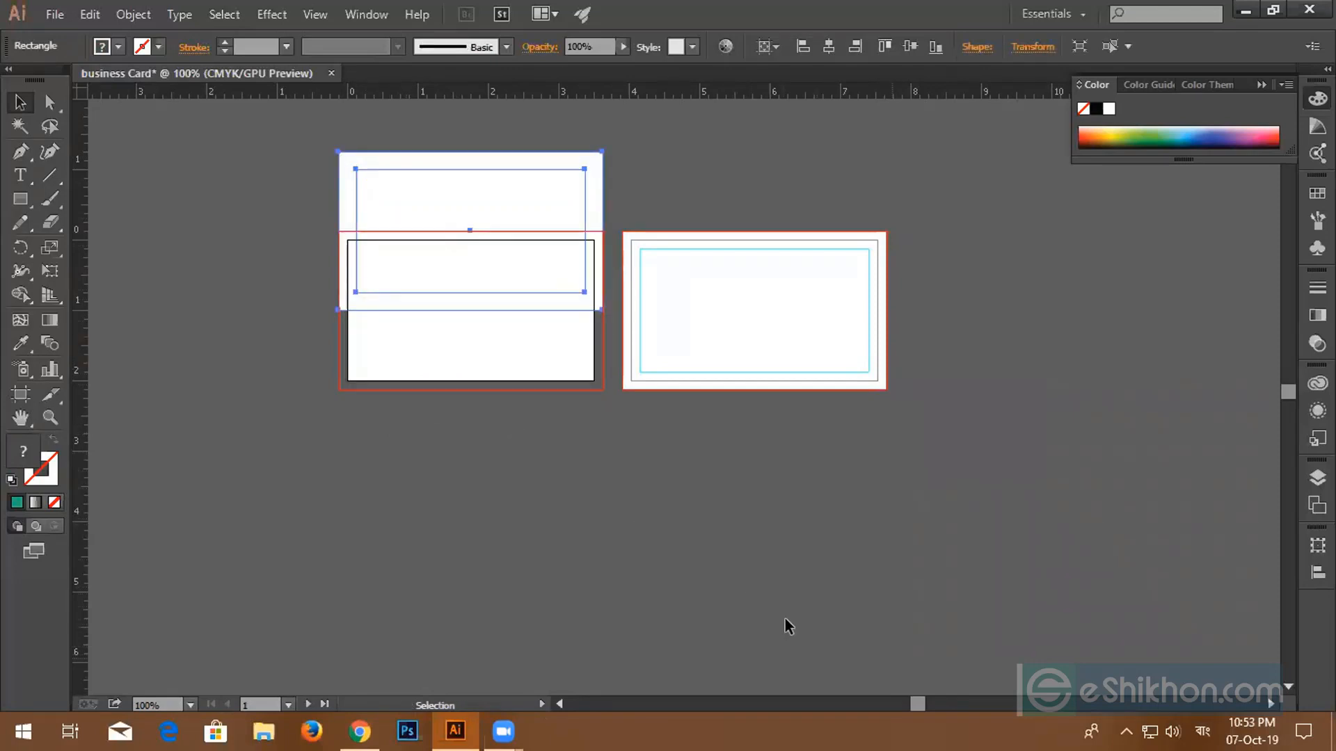
key("a")
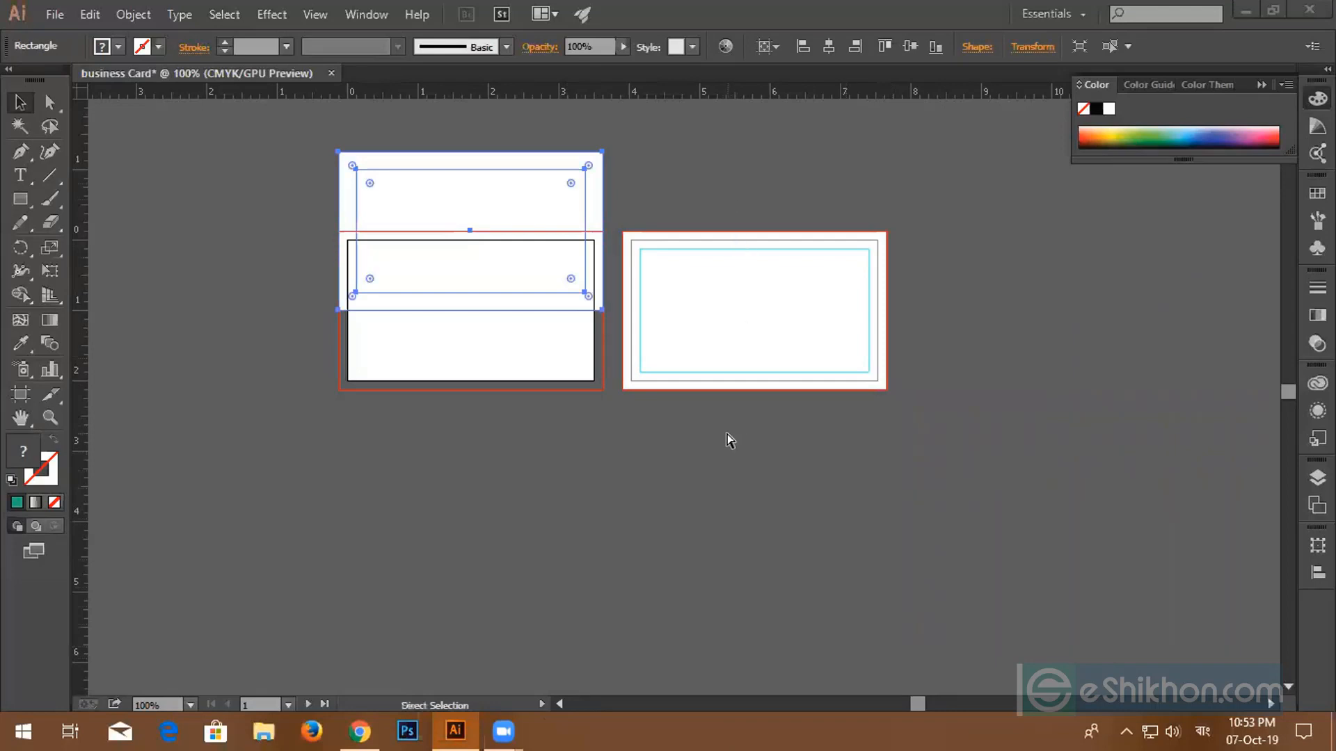
key("alt")
key("v")
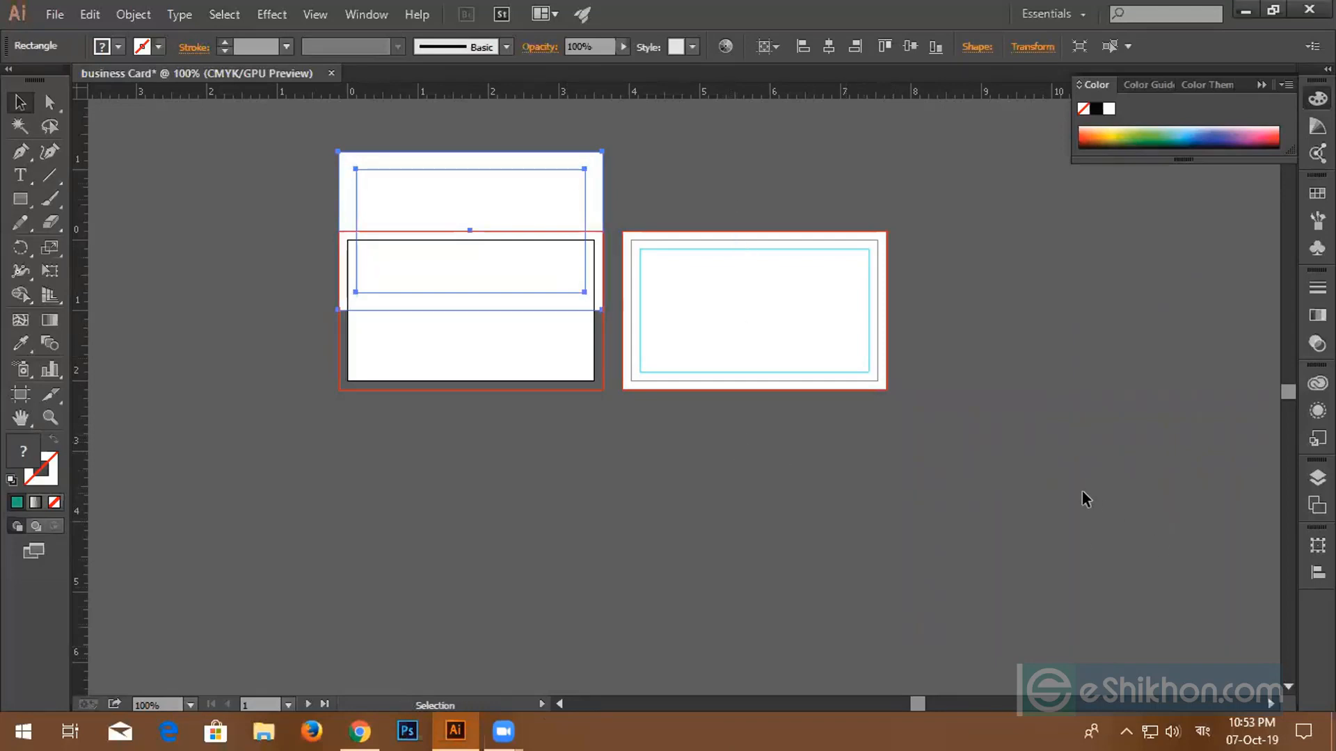
key("ctrl+z")
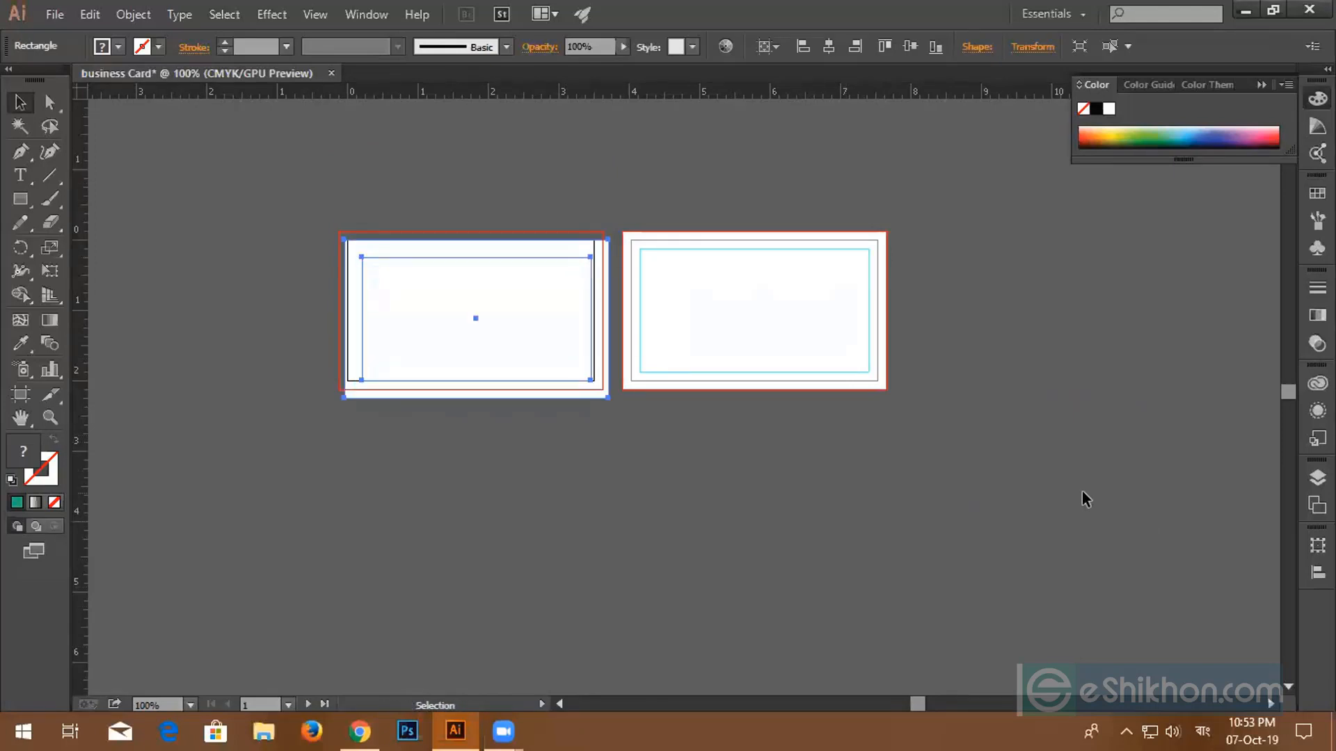
key("ctrl")
key("ctrl+z")
key("ctrl+z")
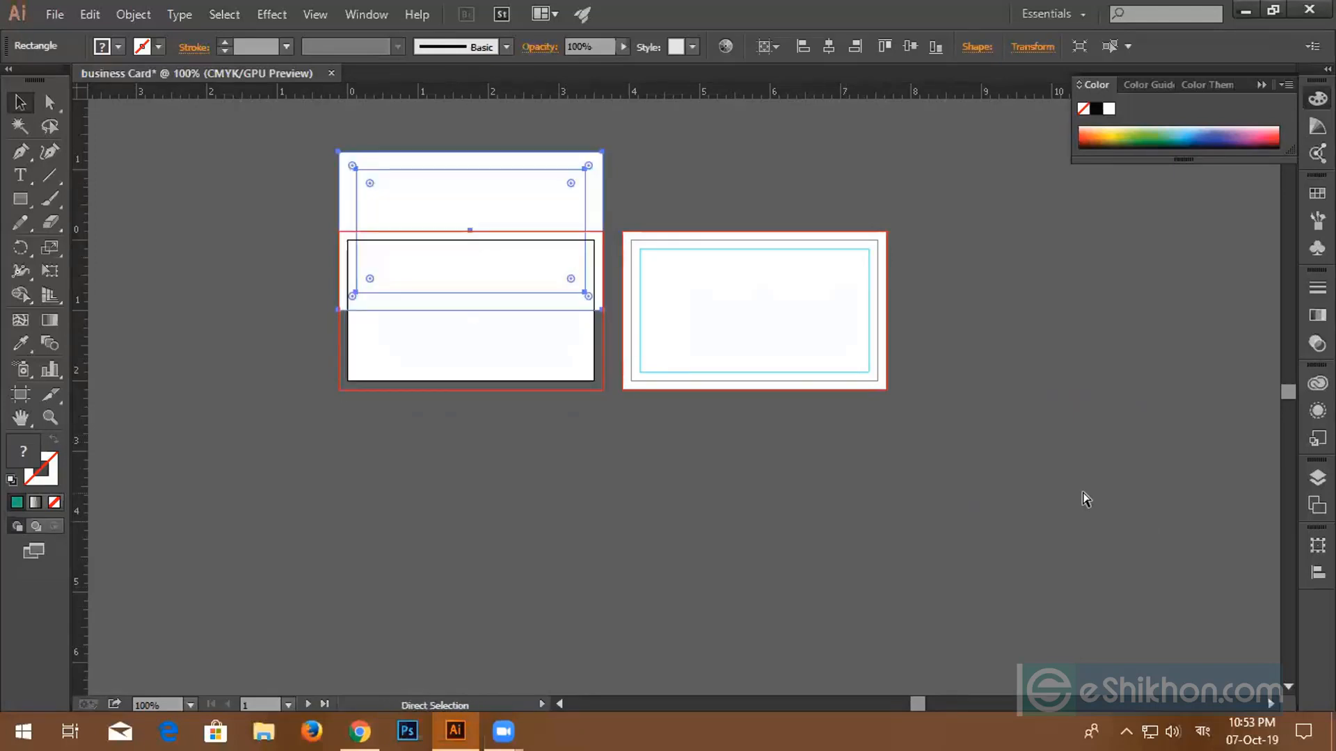
left_click(834, 522)
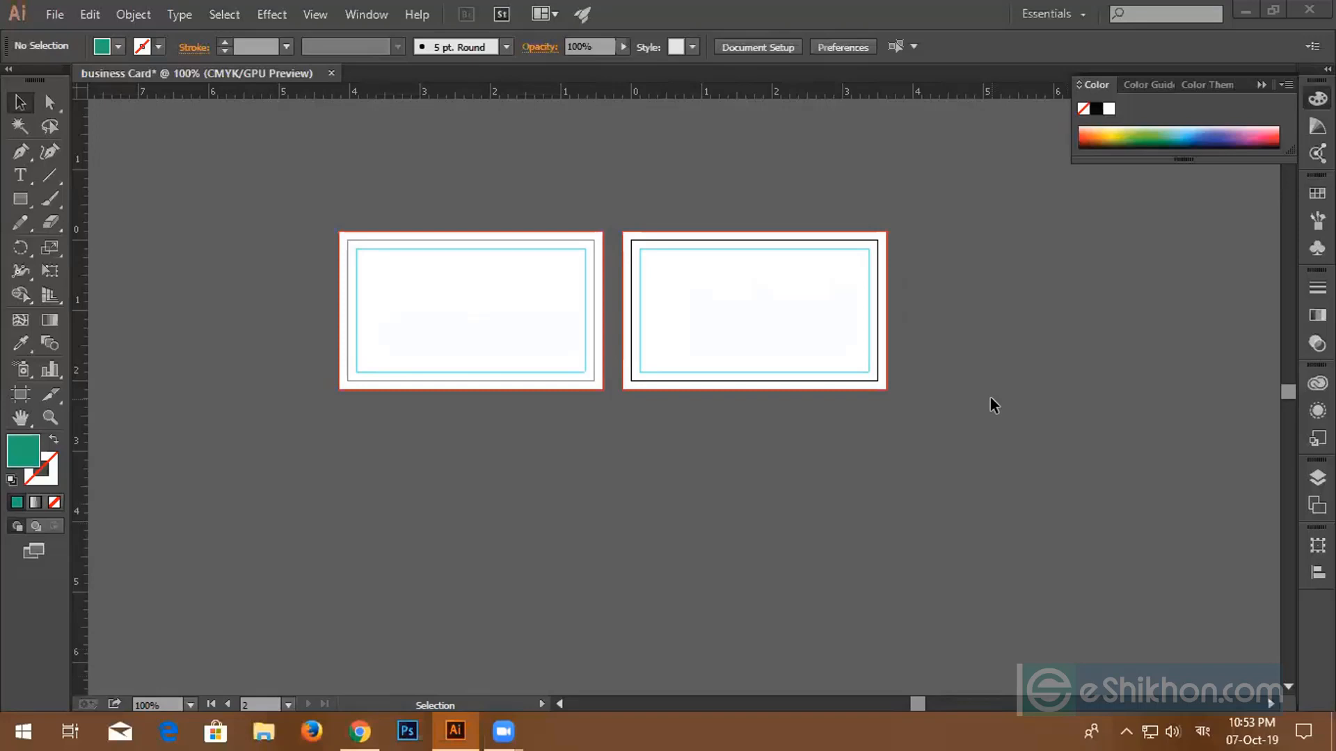
key("super+space")
left_click(205, 202)
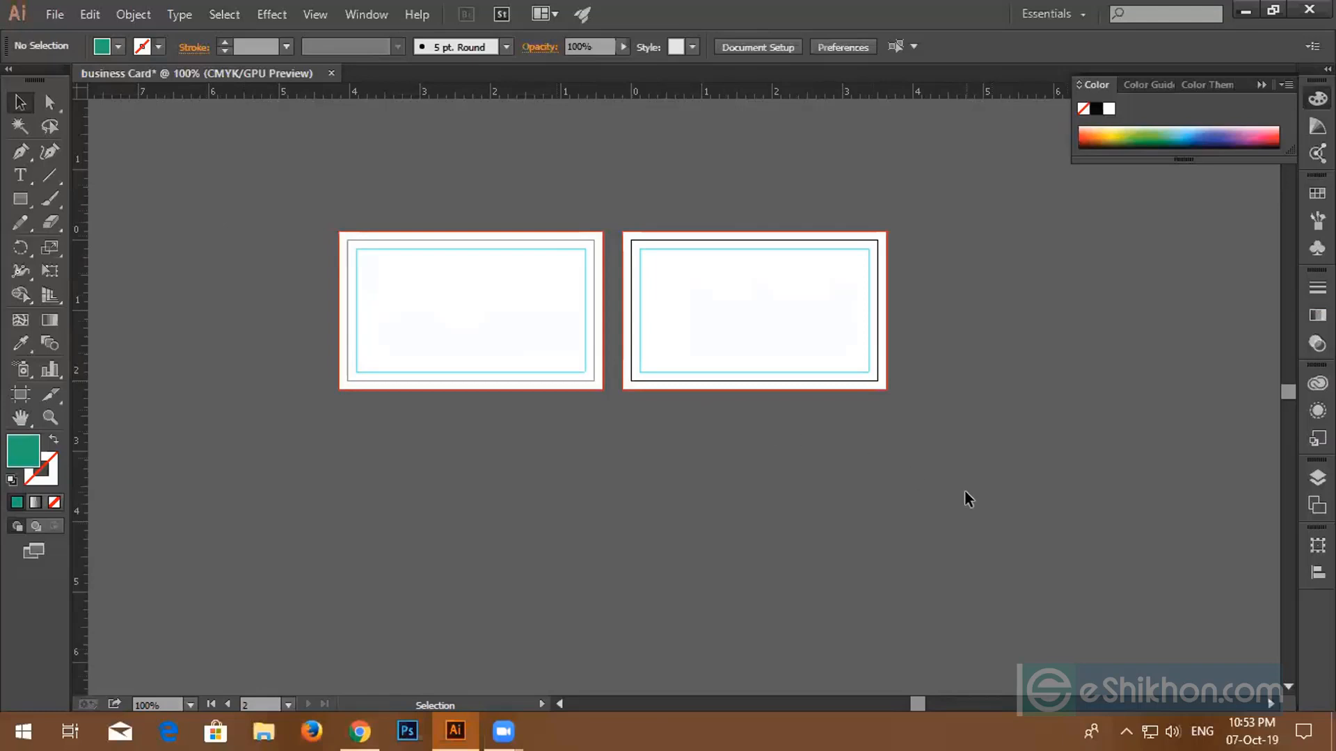
left_click_drag(286, 191, 1017, 485)
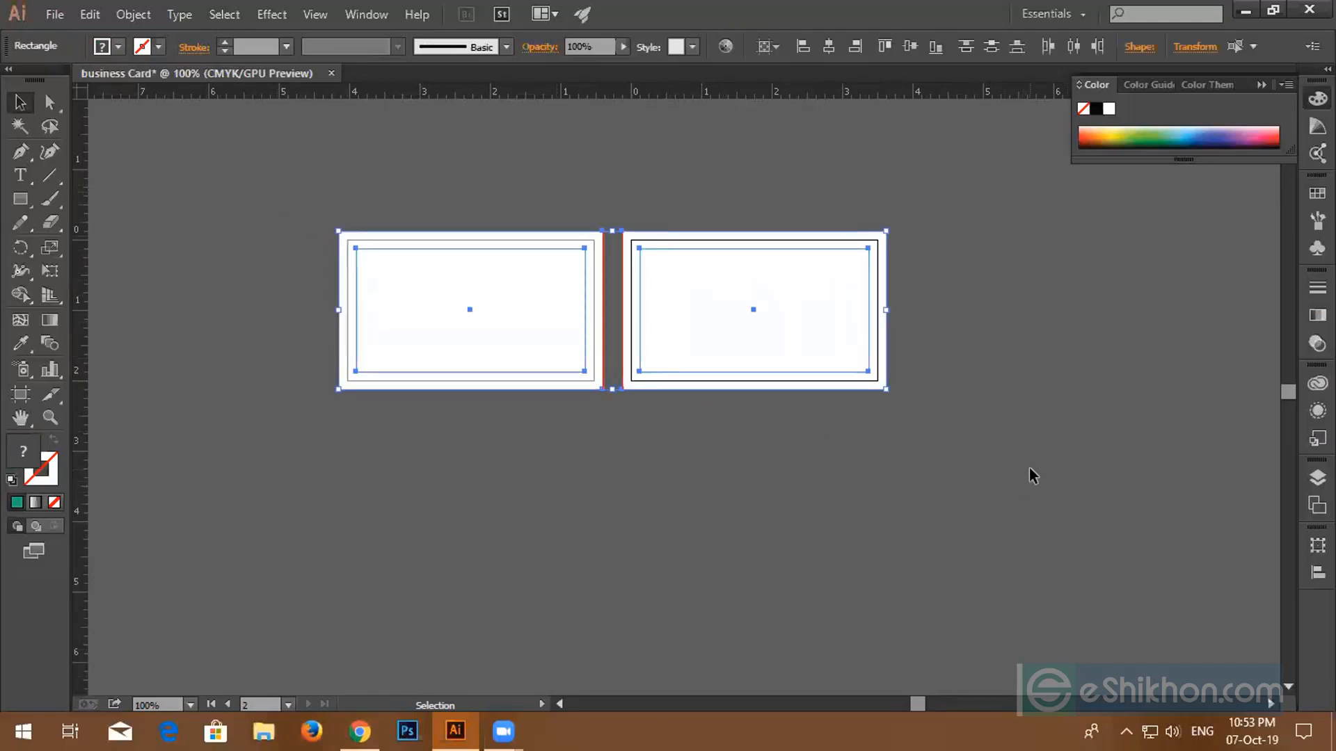
key("ctrl+shift+a")
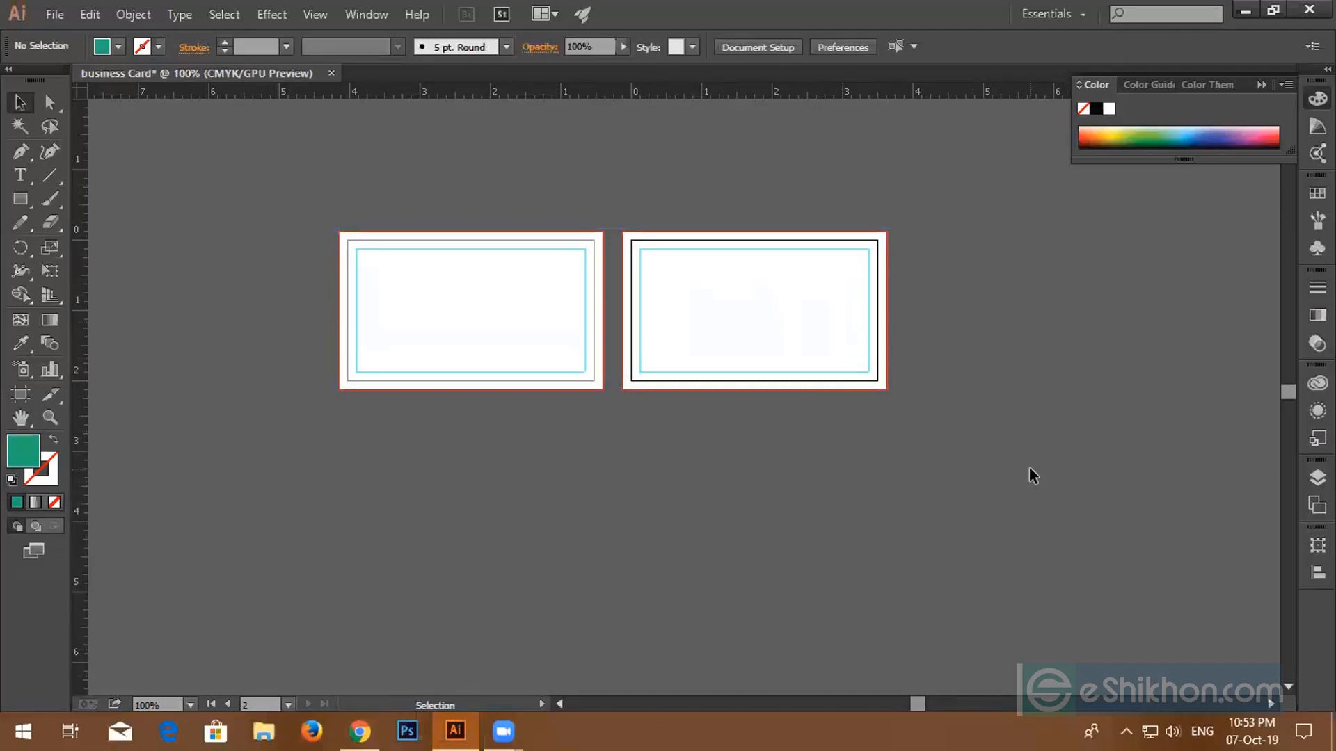
- In a new Chrome tab, search for 'professional business card design'
left_click(360, 731)
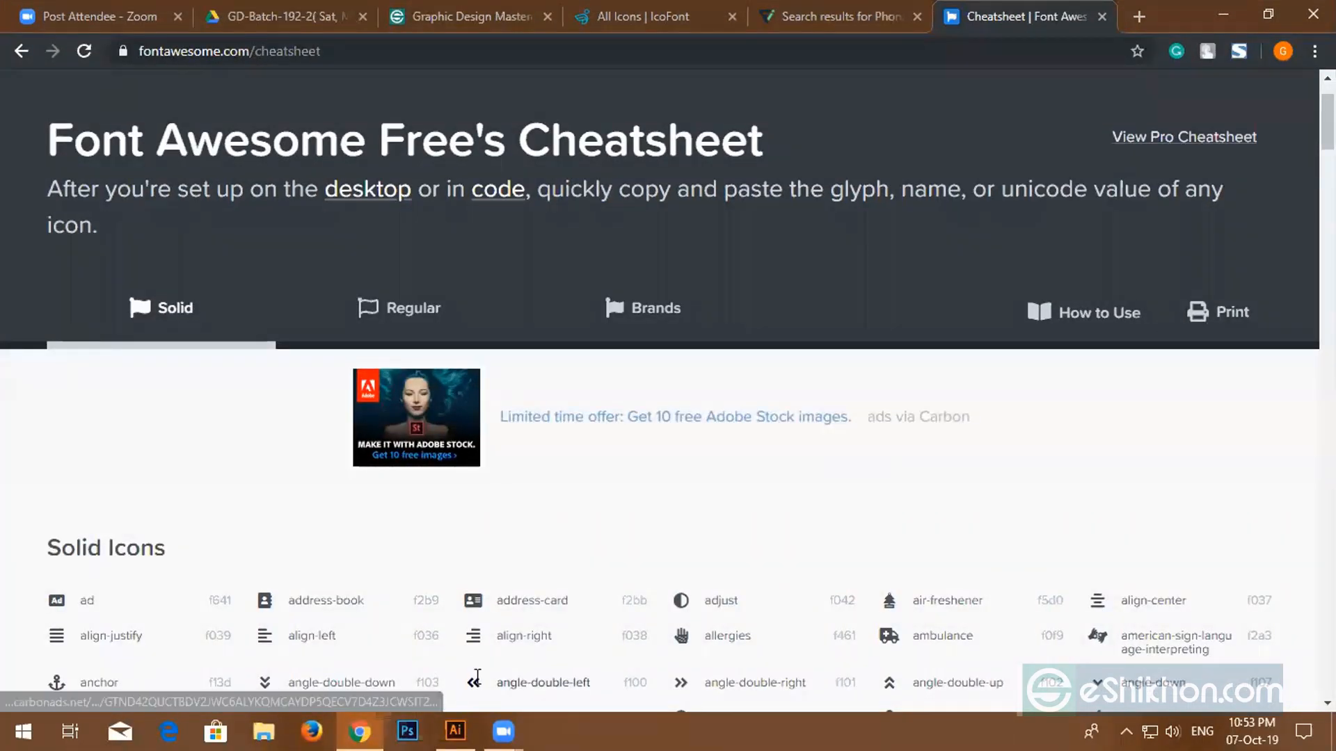
left_click(1139, 16)
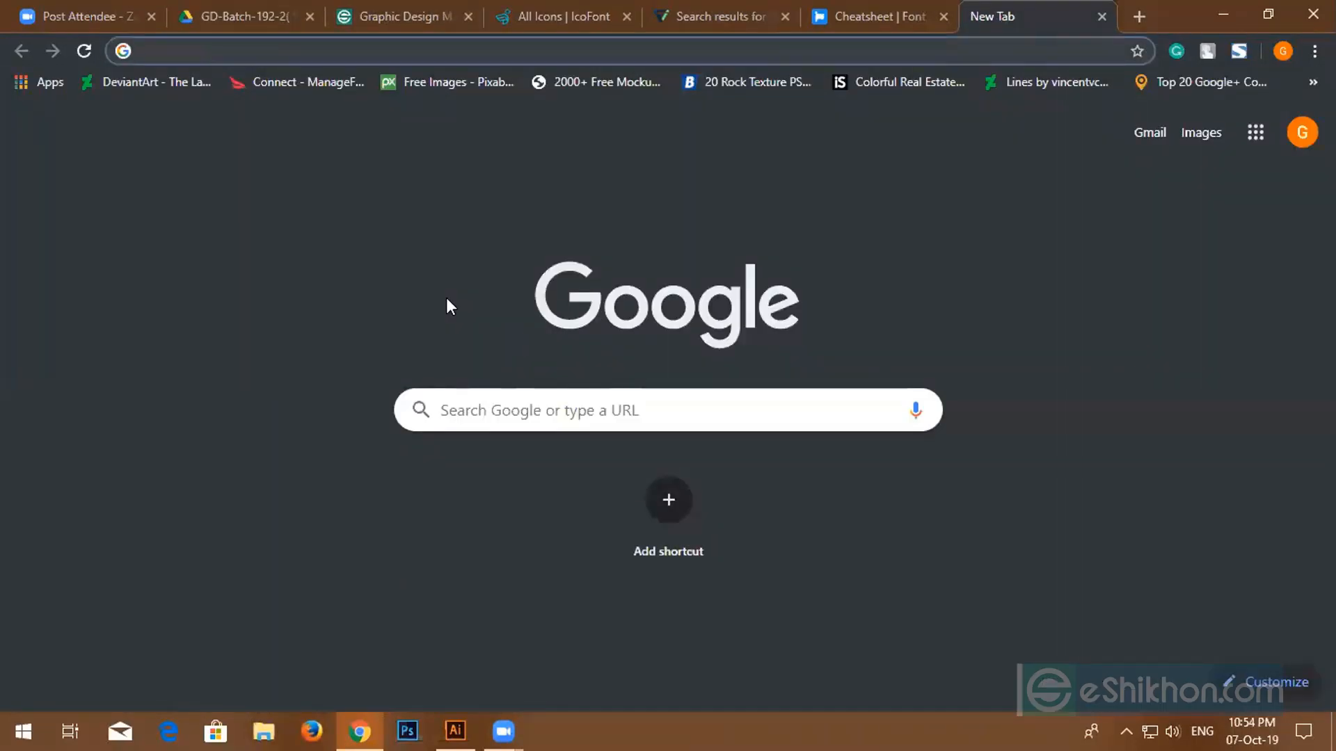
type("pro")
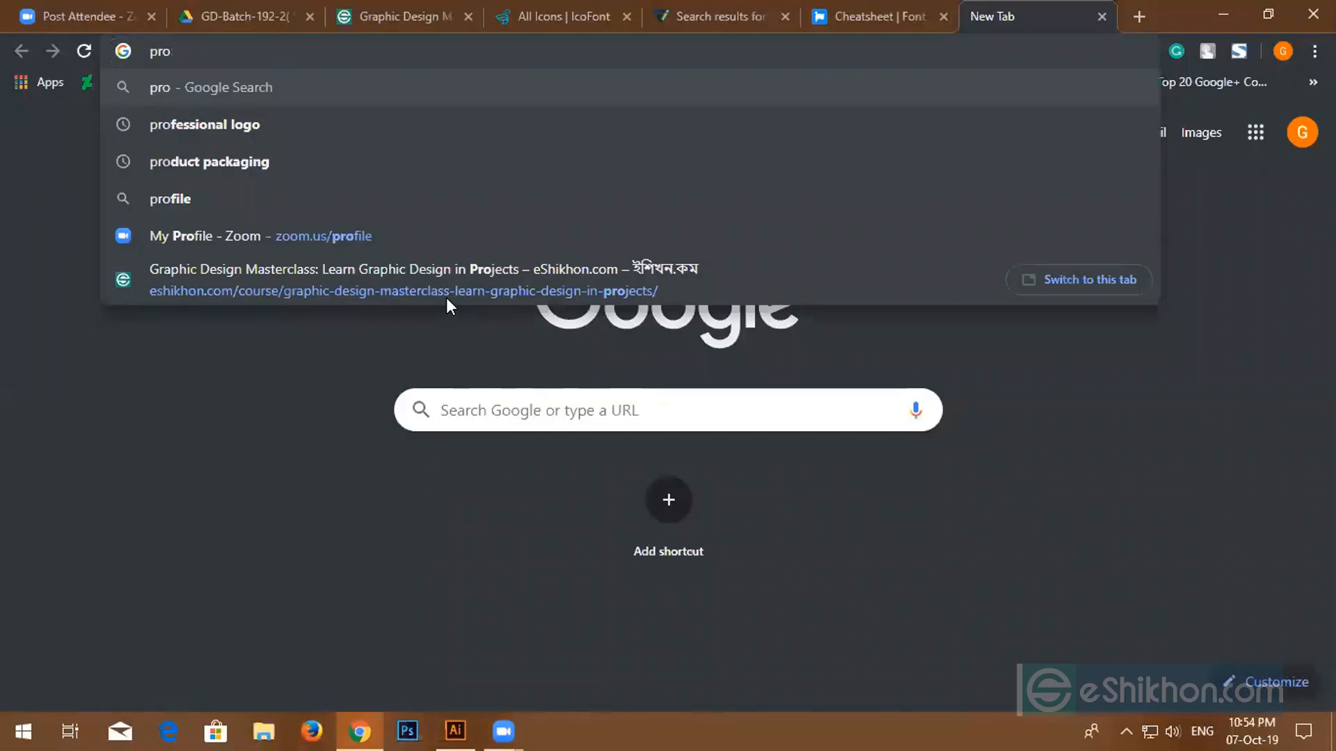
type("fe")
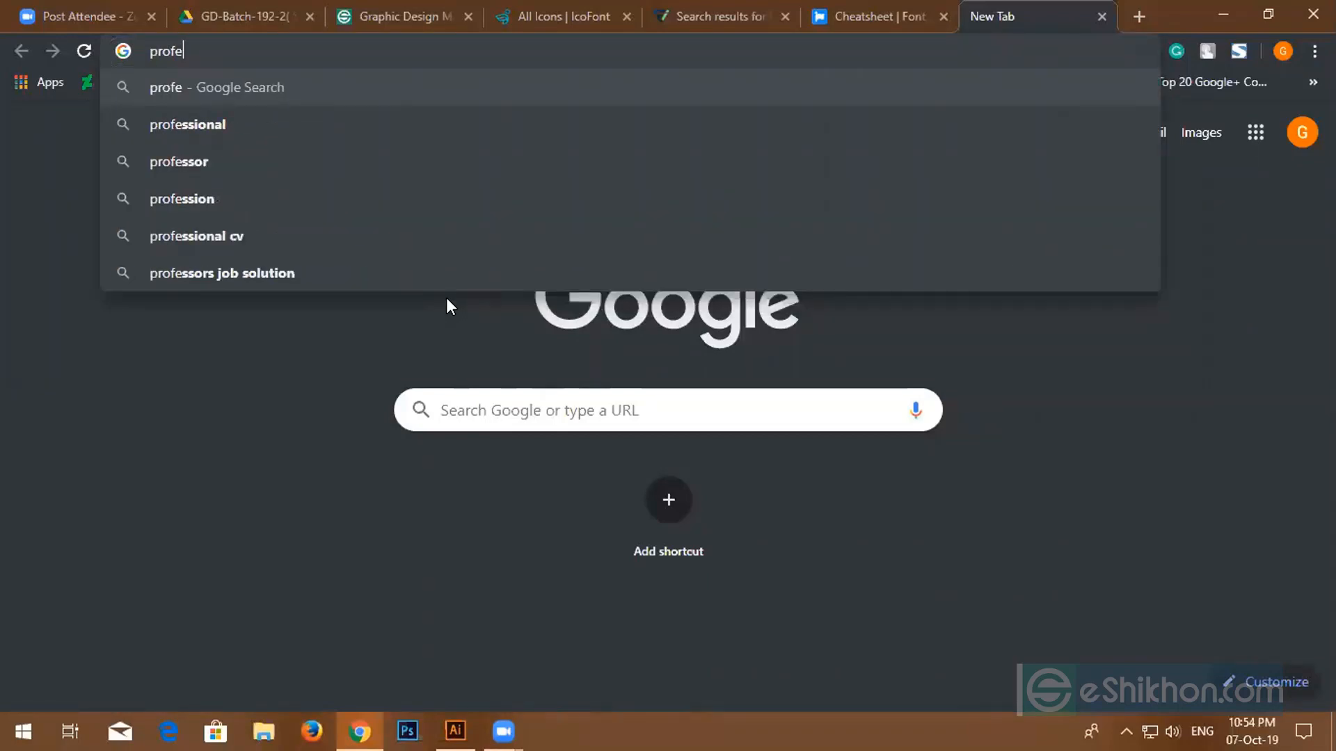
type("ssio")
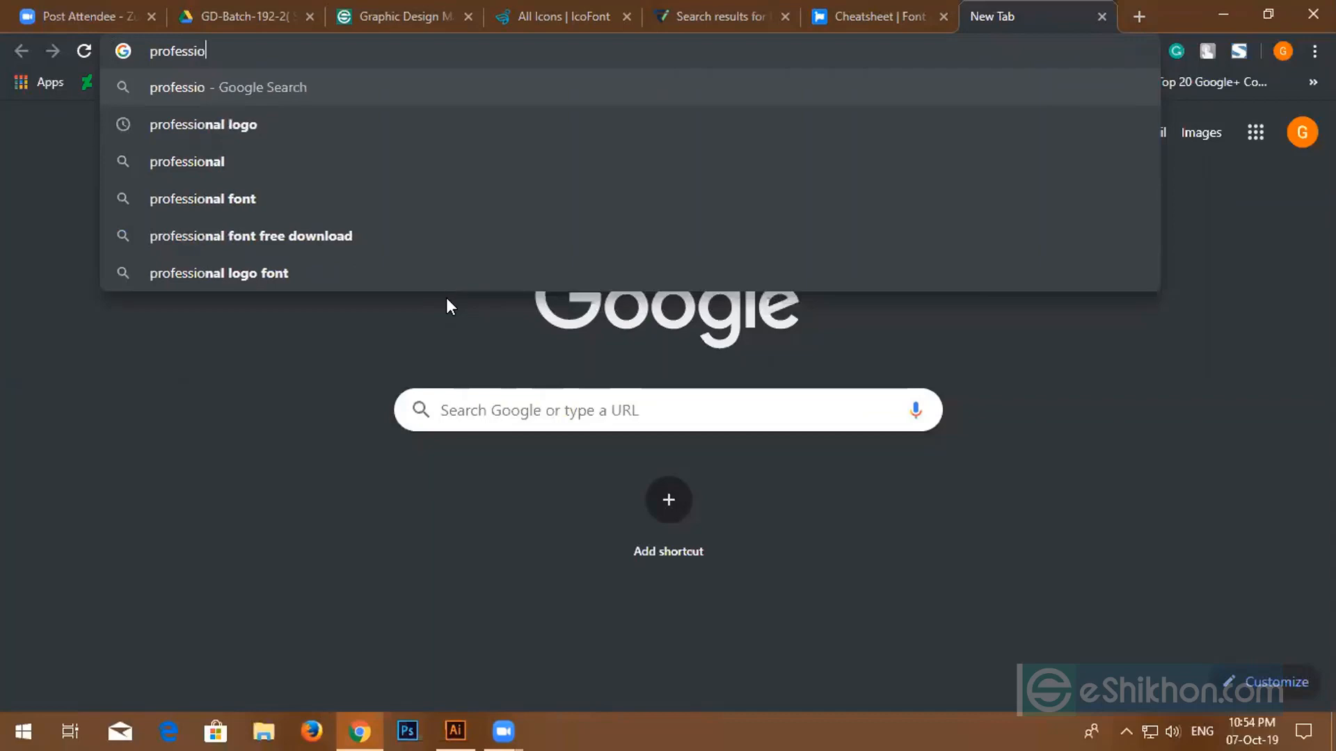
type("nal")
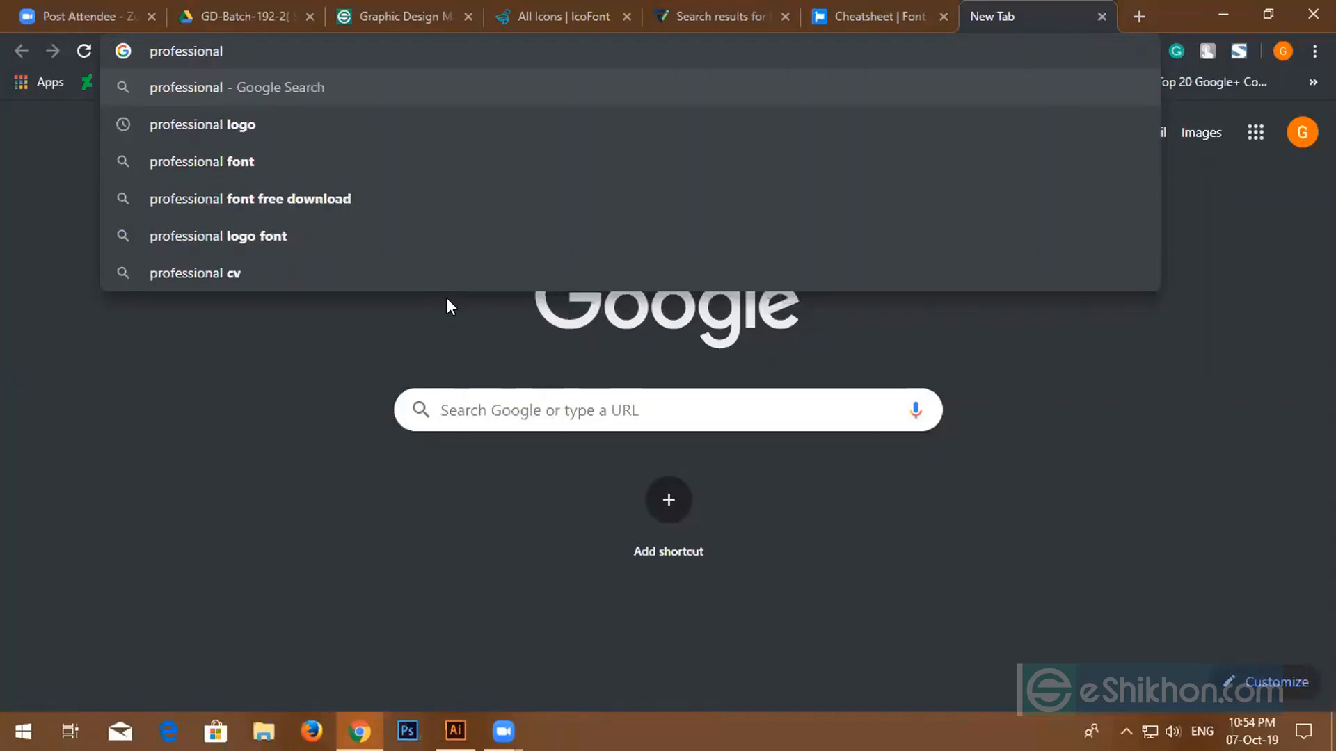
type(" business")
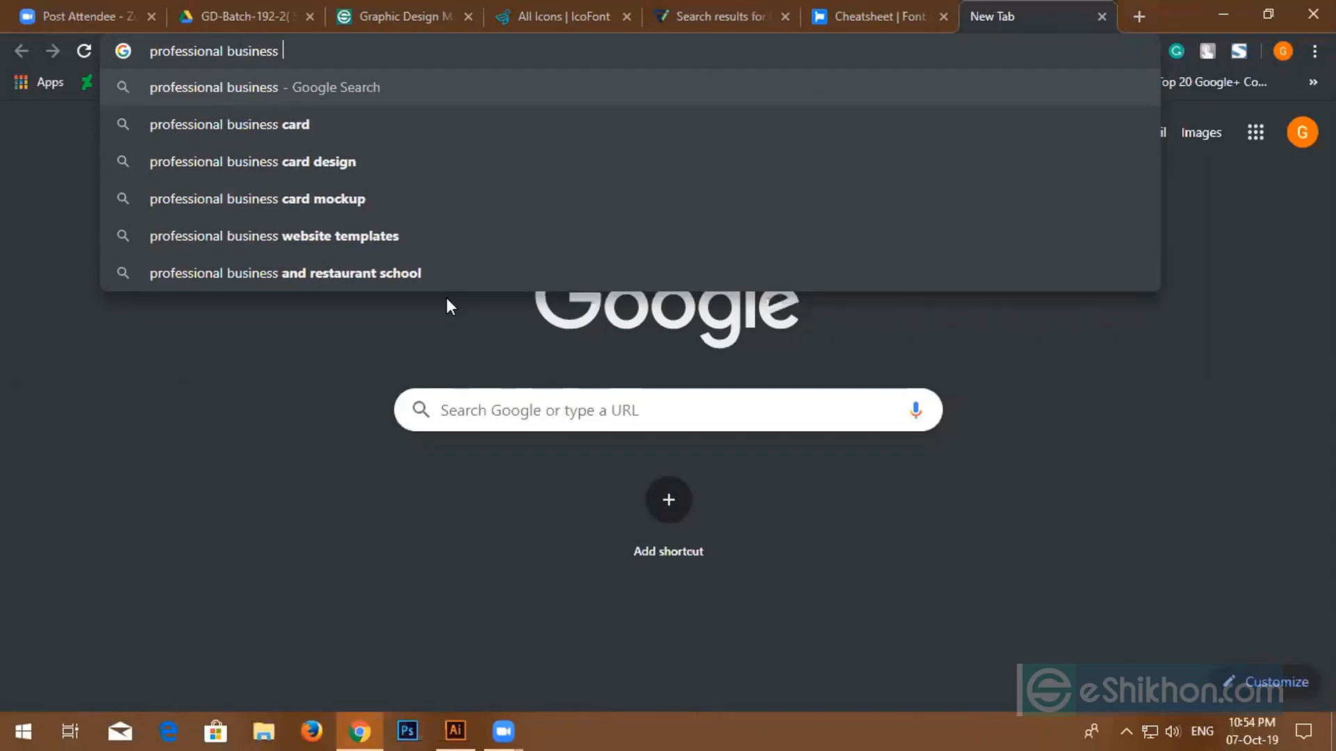
type(" card des")
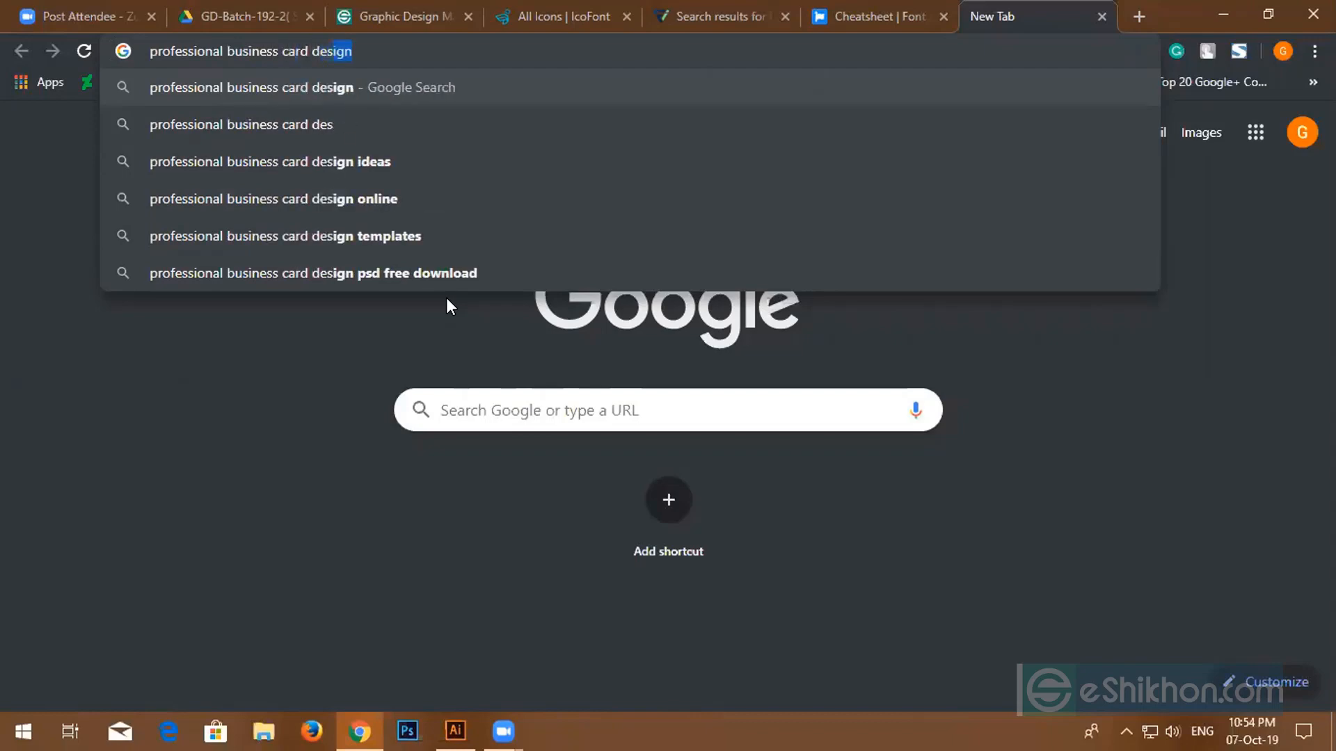
type("ign")
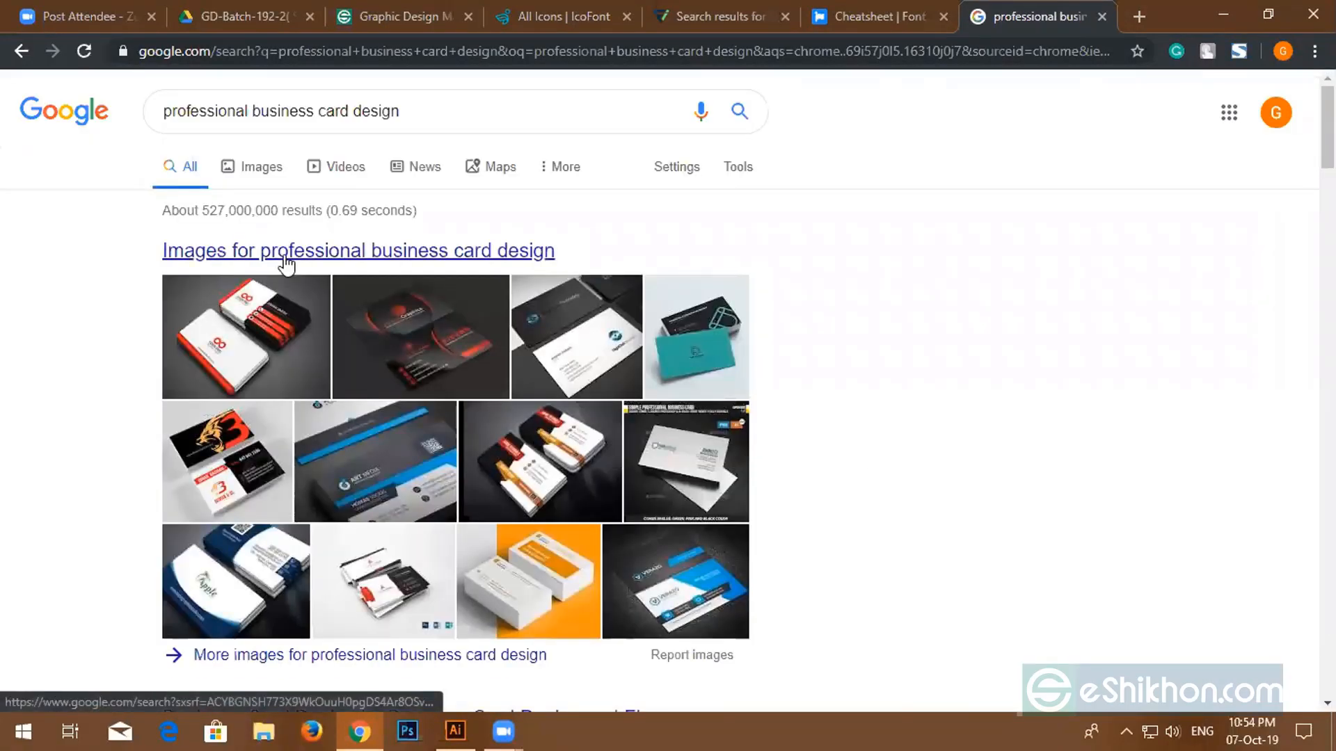
- Show the image results and preview the first few business card designs in turn
left_click(285, 259)
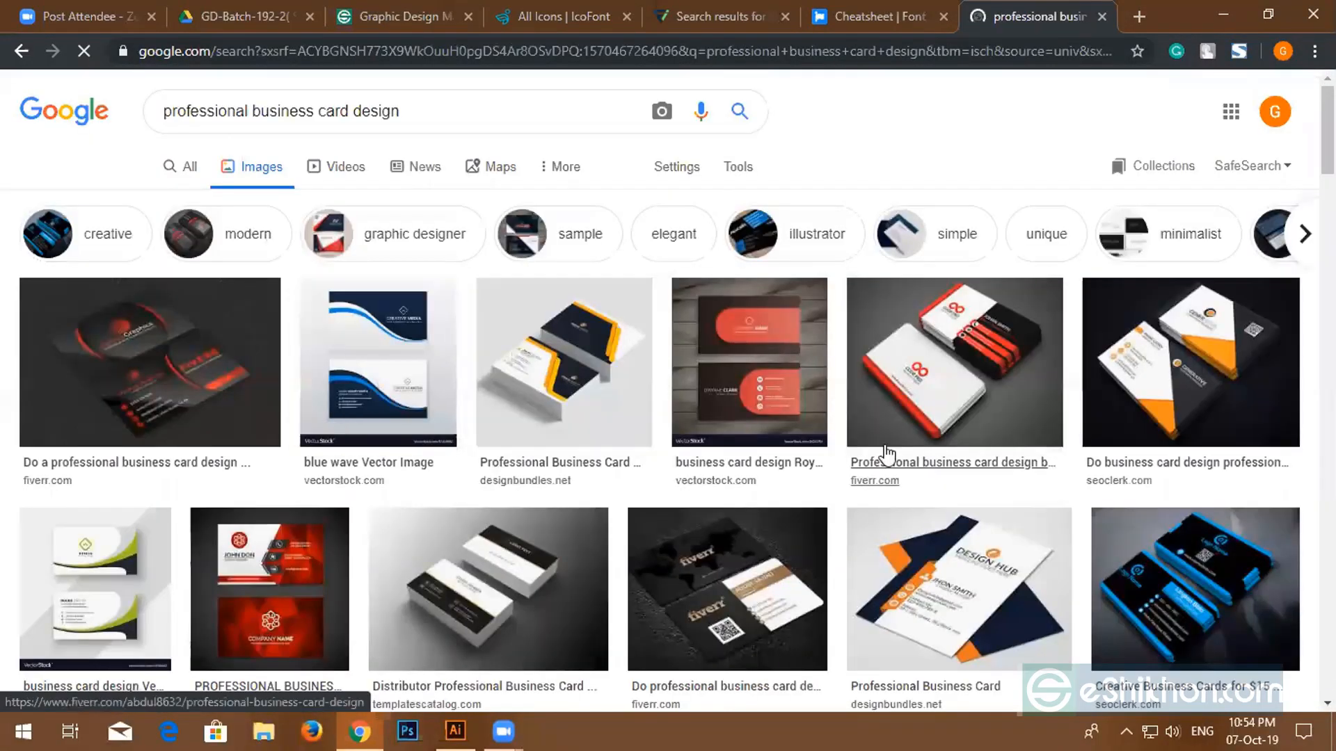
scroll(825, 437, "down", 3)
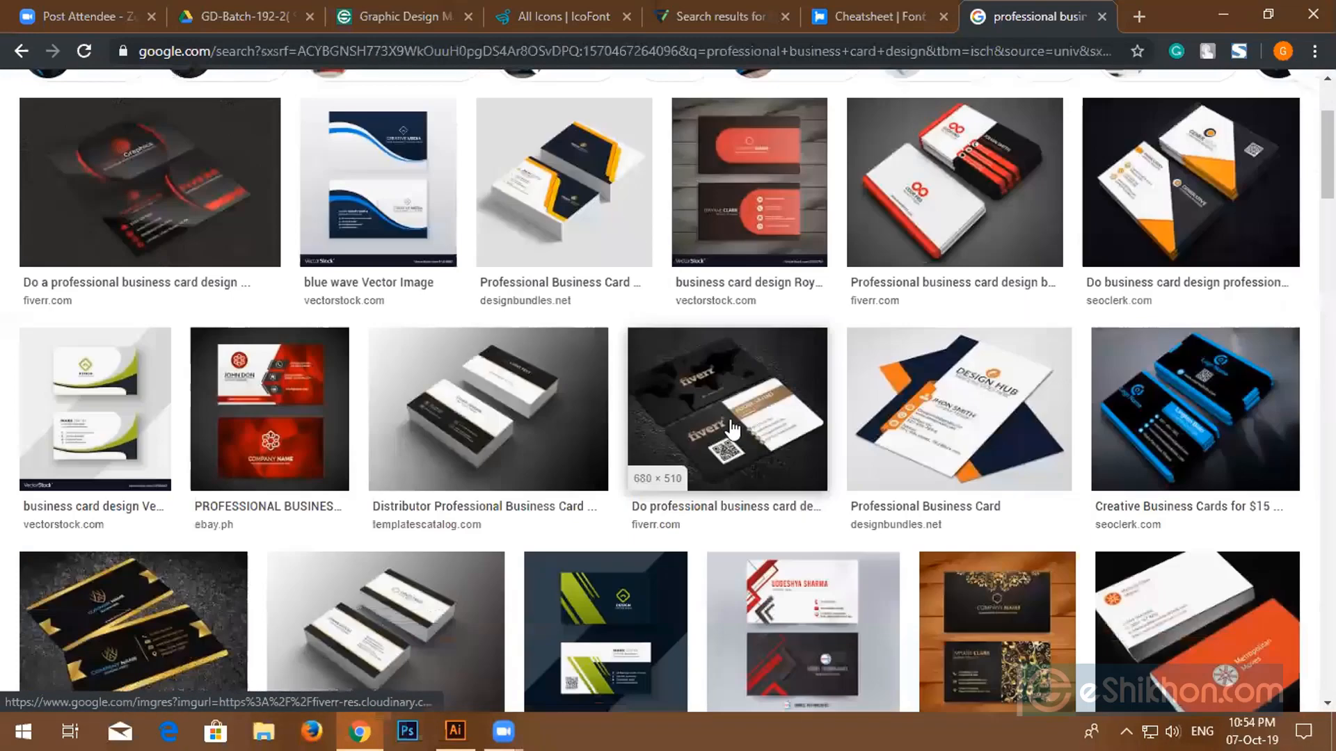
scroll(140, 200, "up", 3)
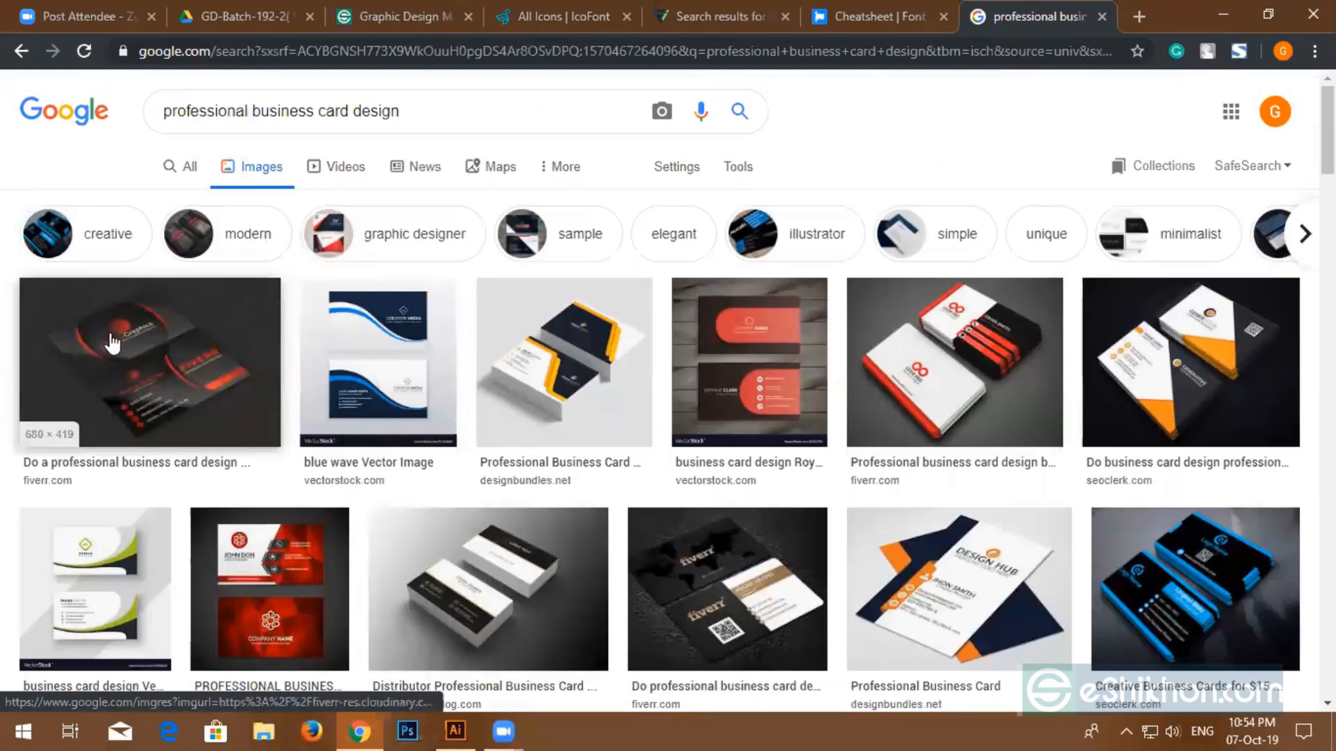
left_click(114, 348)
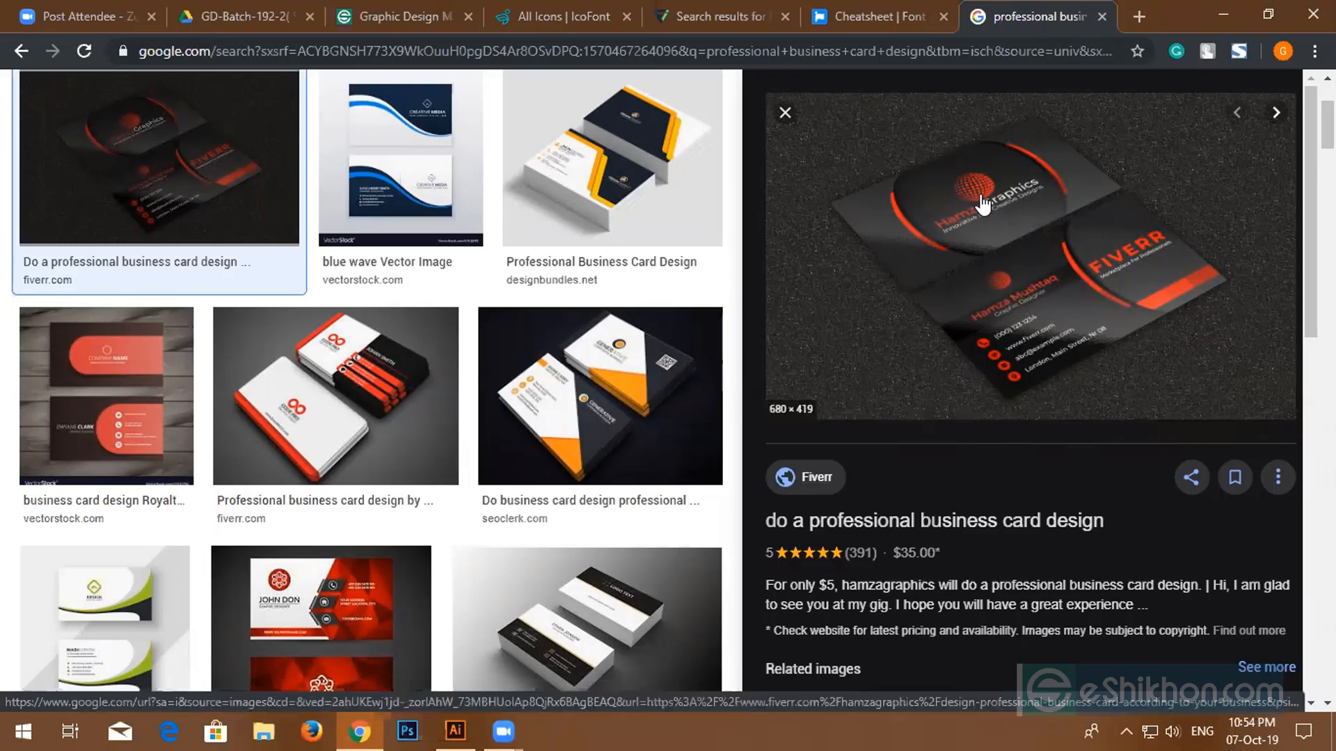
key("Right")
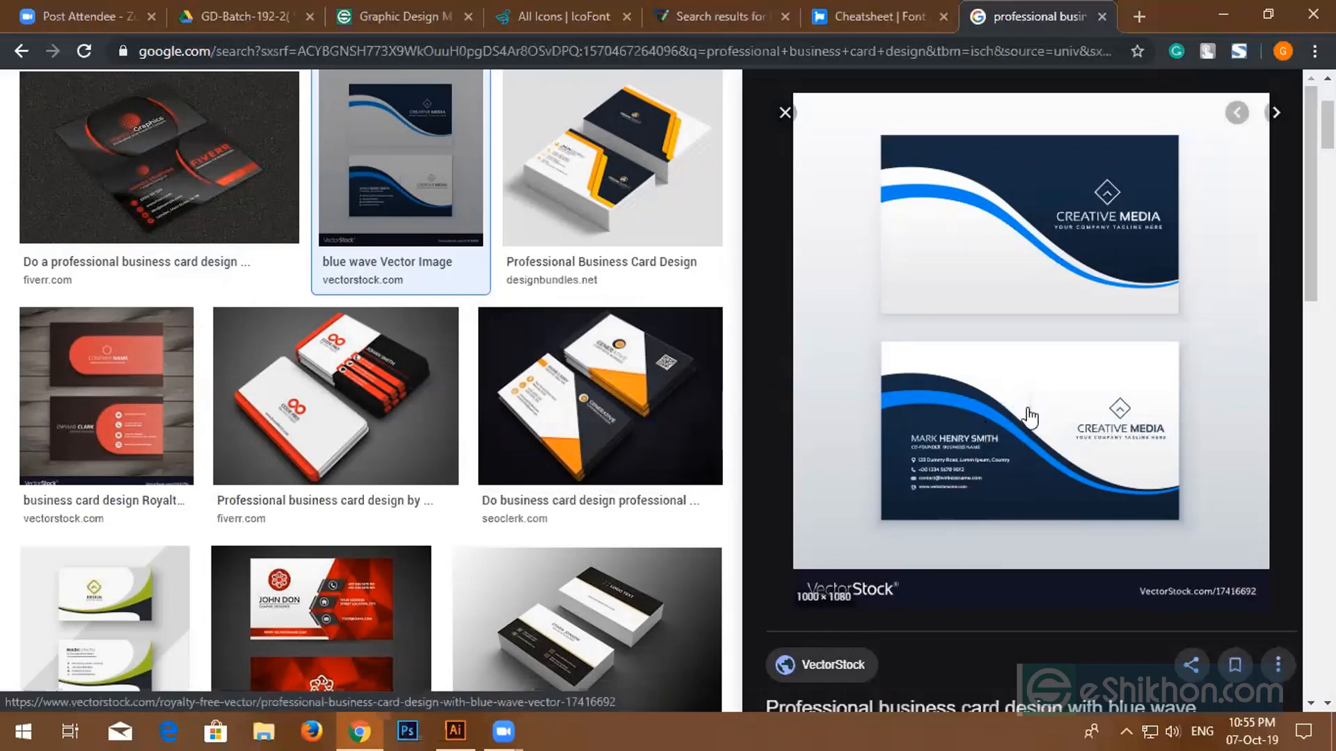
key("Right")
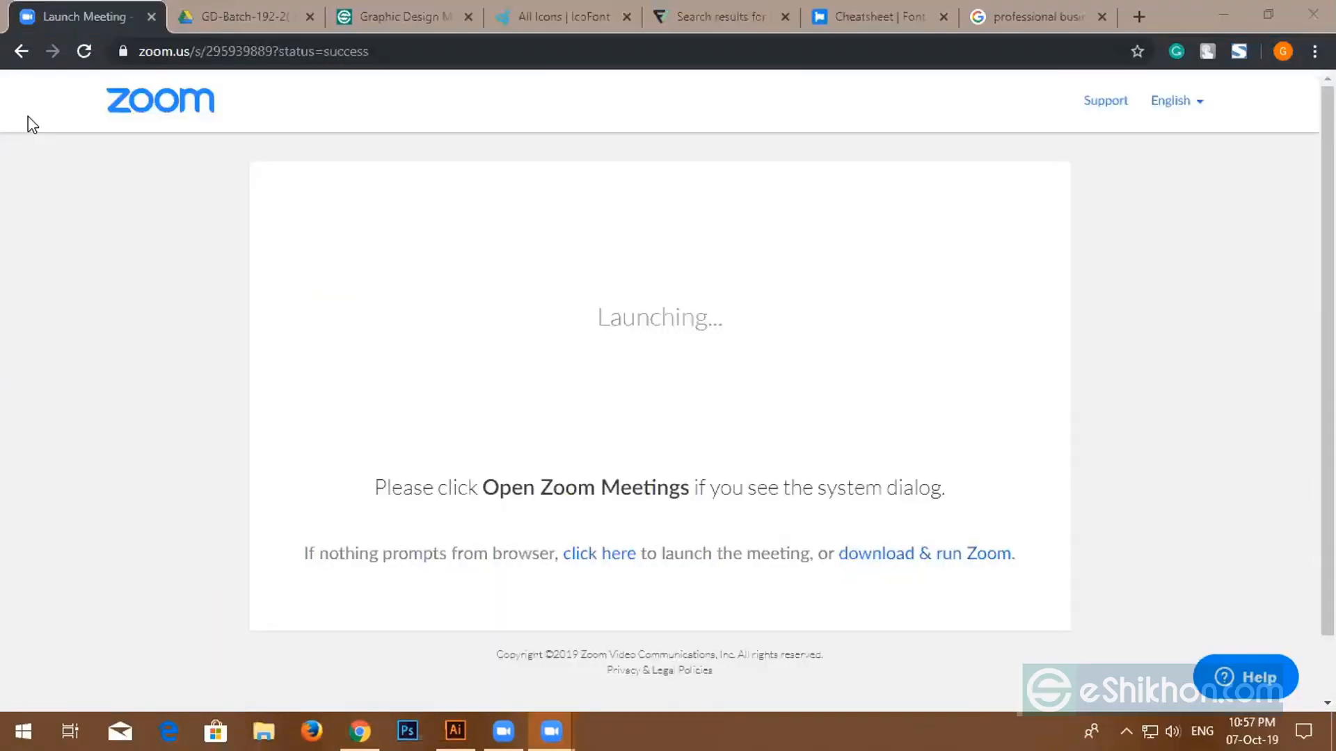
- Return to the results and step through three more previews, ending on the SEOClerks card
left_click(1009, 24)
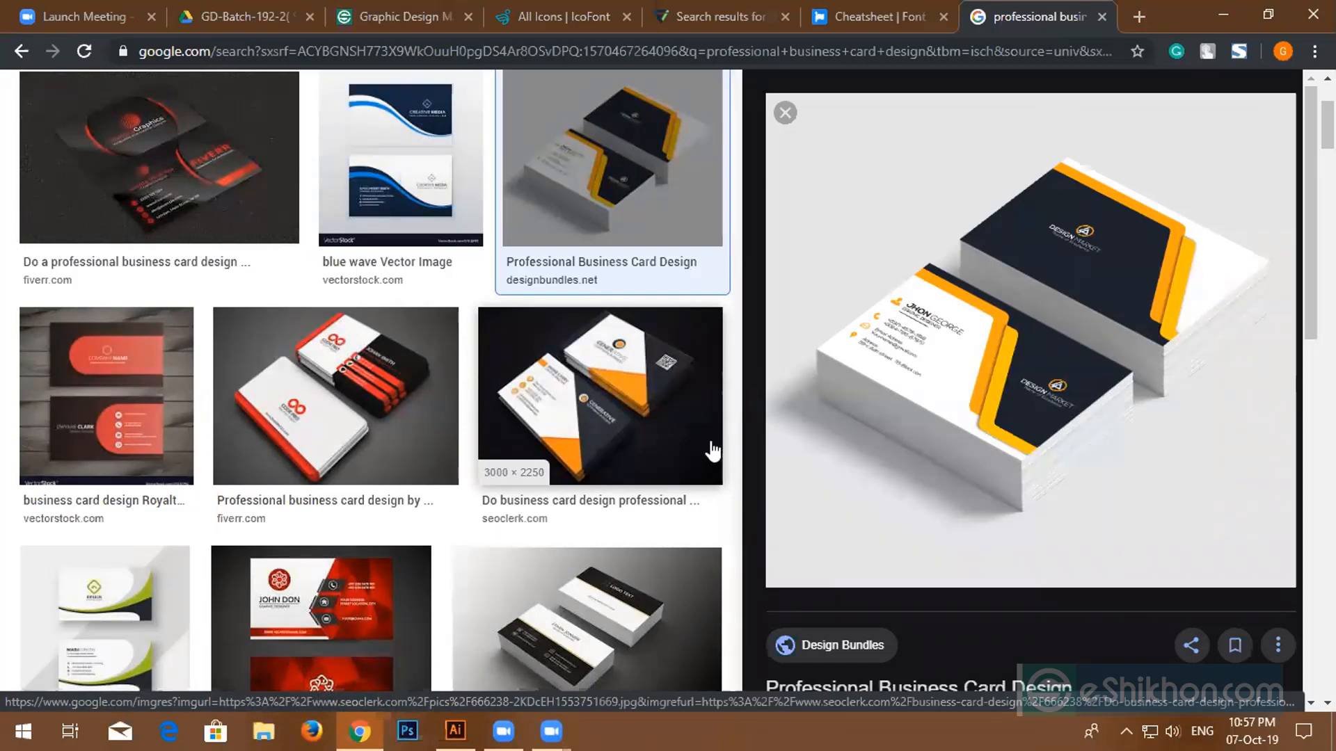
key("Right")
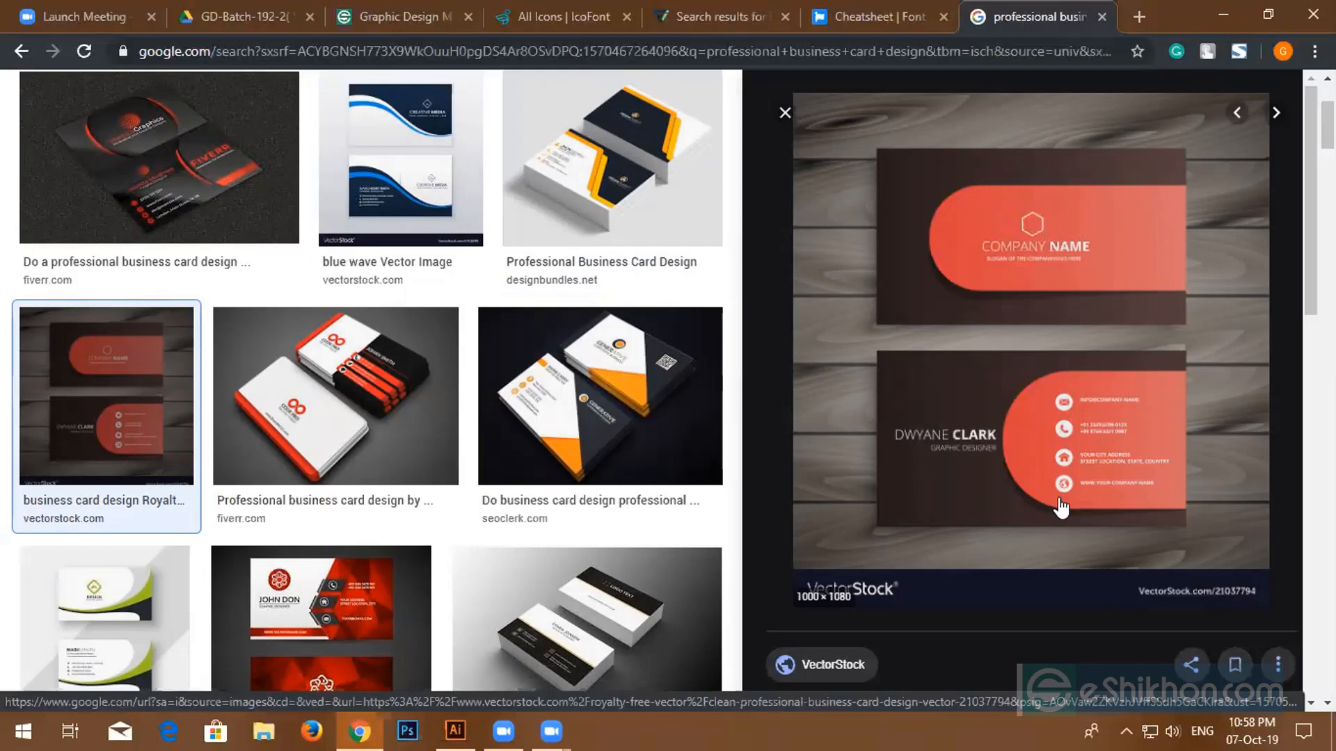
key("Right")
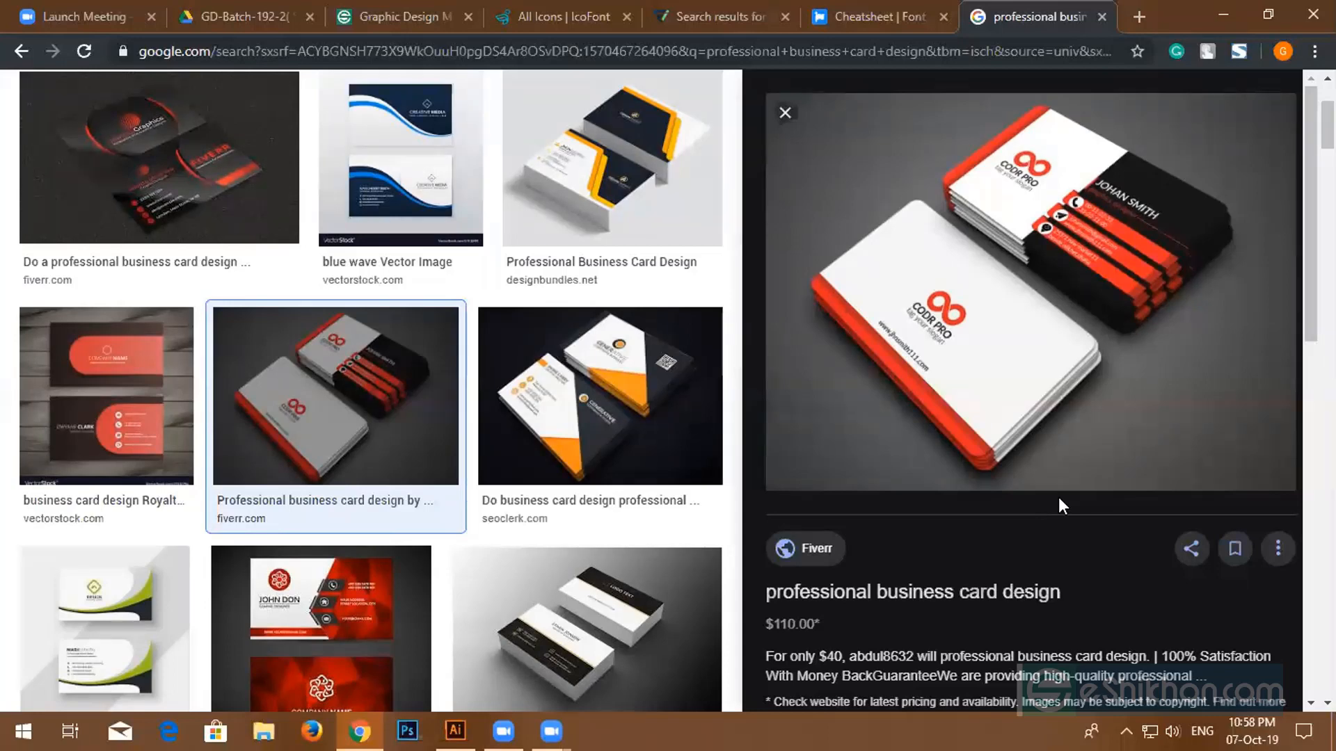
key("Right")
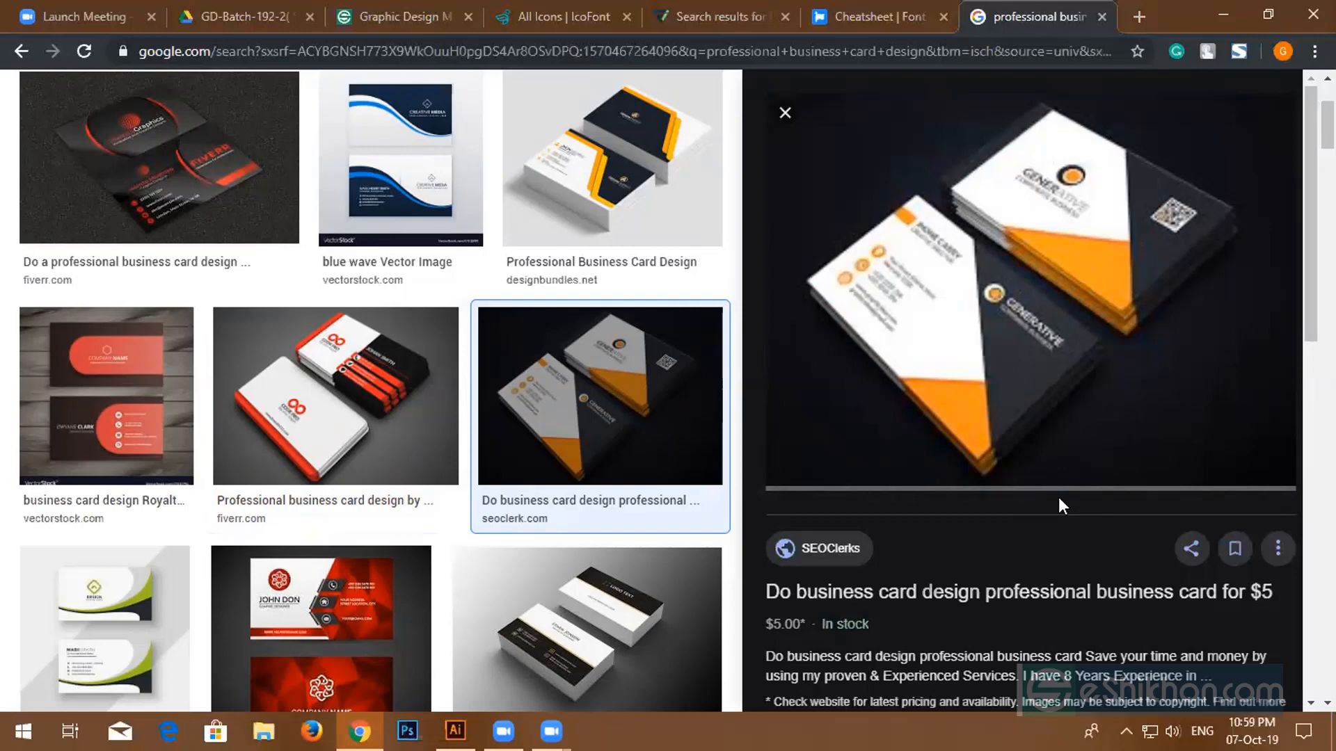
- Close the preview and scroll the results, briefly visiting the Flaticon phone icon results
scroll(930, 461, "down", 10)
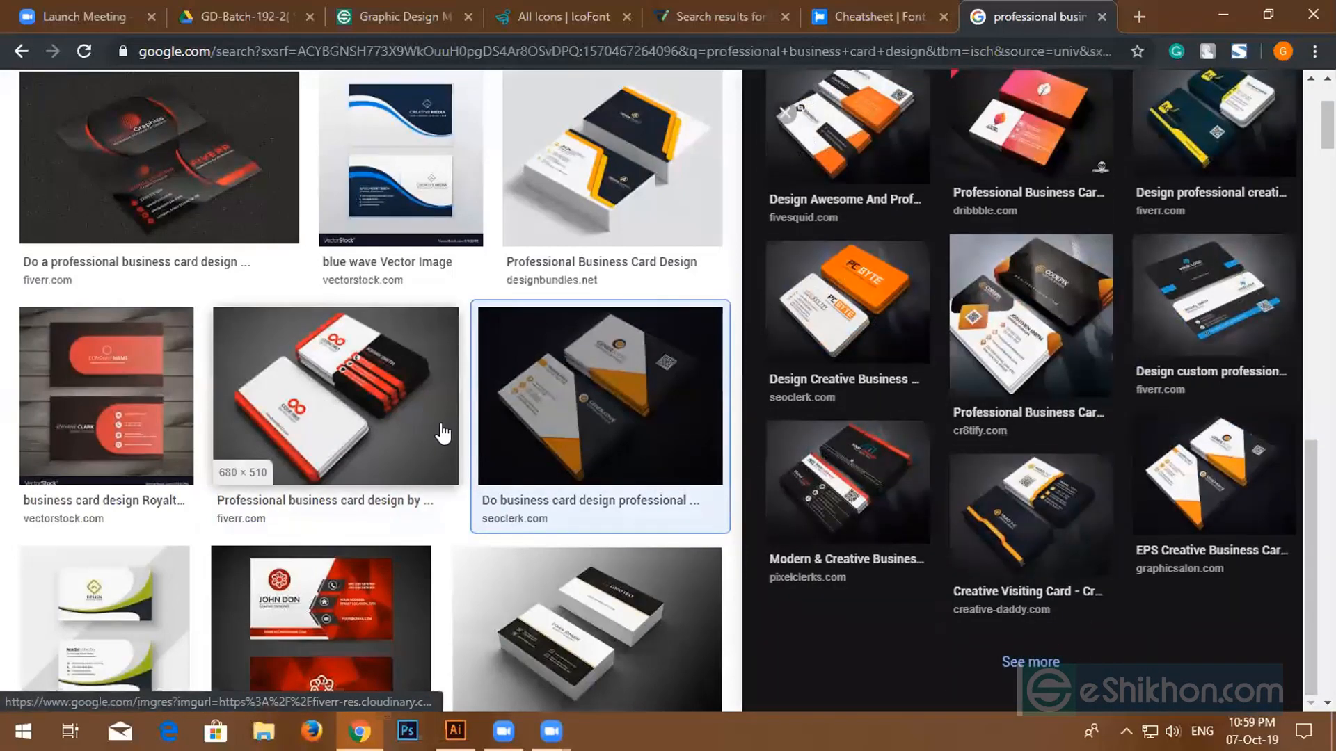
scroll(1113, 292, "up", 10)
scroll(1108, 299, "up", 5)
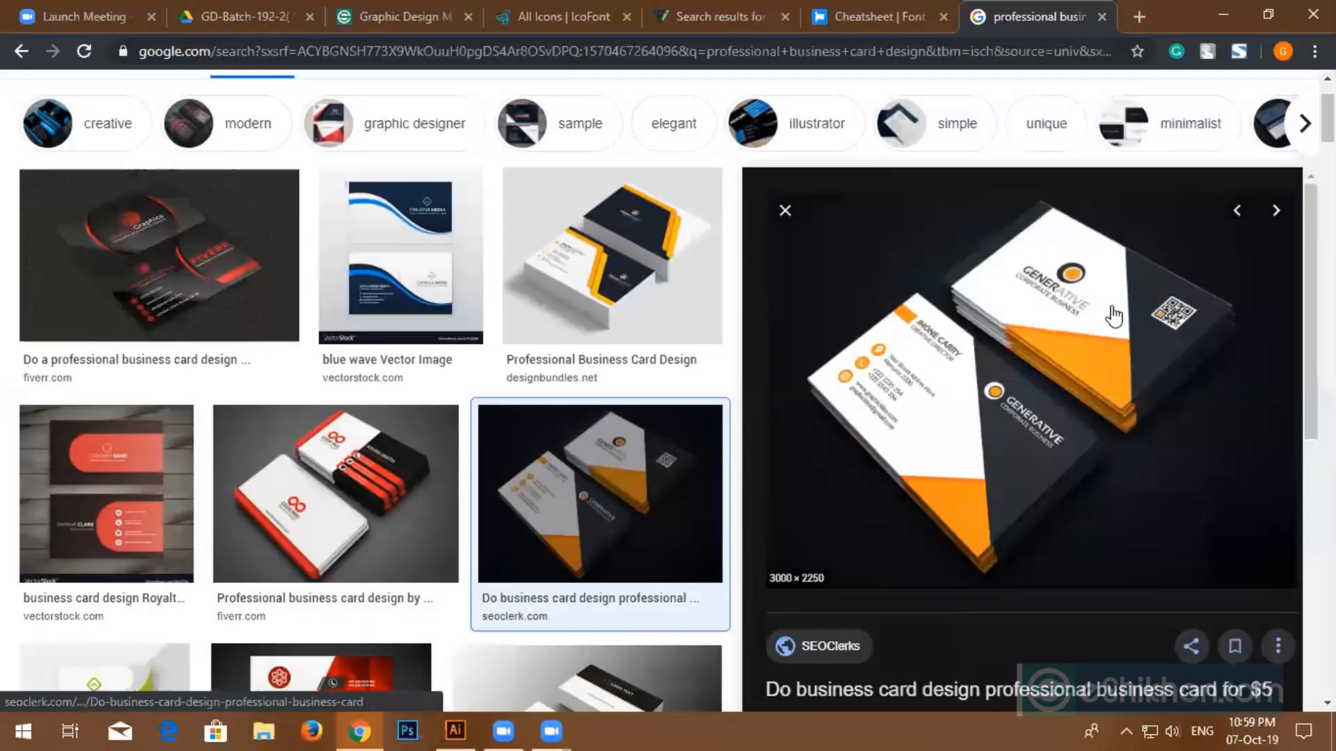
left_click(787, 217)
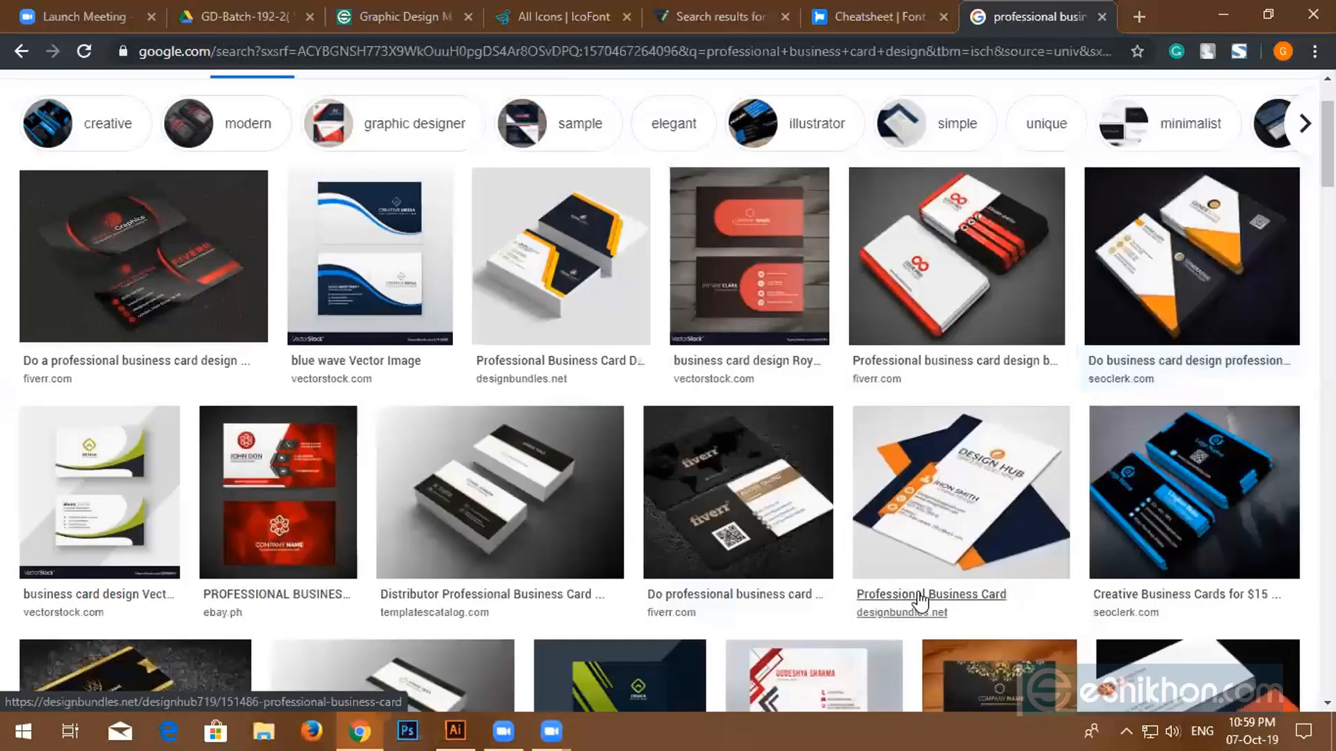
scroll(913, 529, "down", 4)
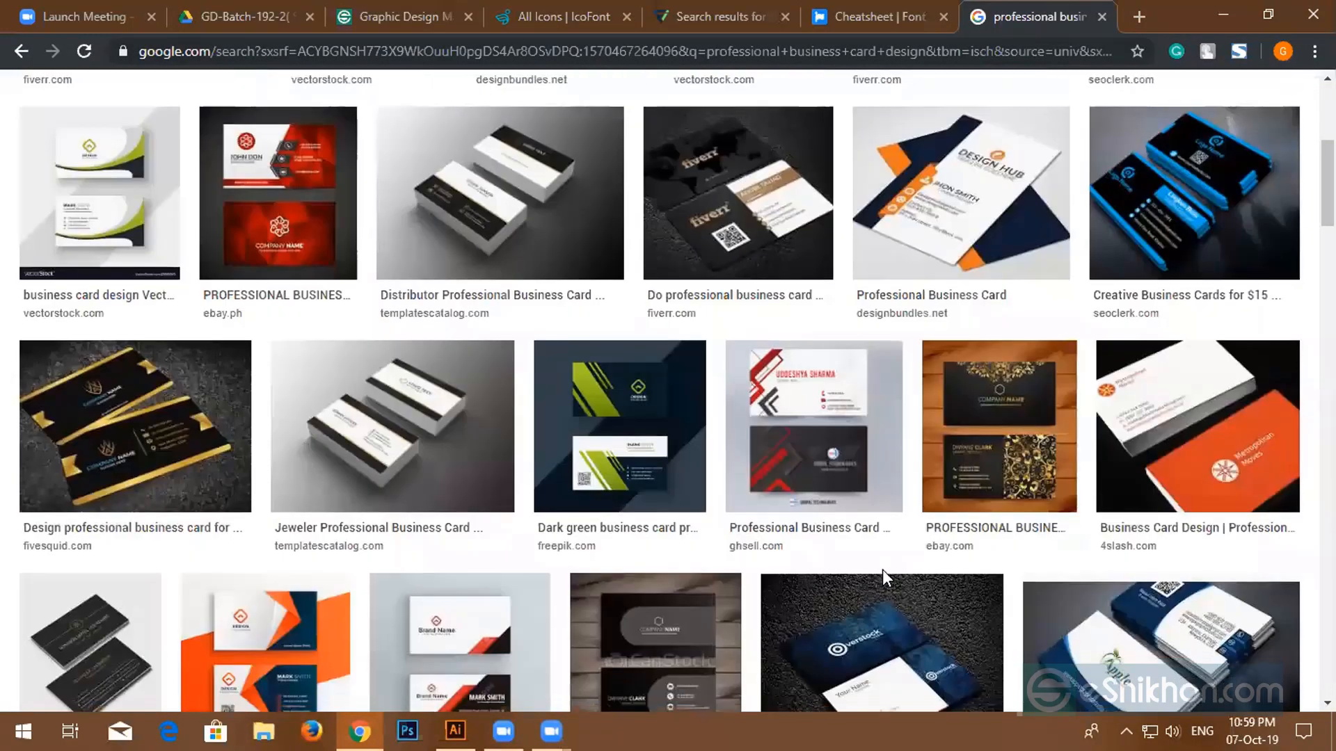
scroll(882, 569, "down", 7)
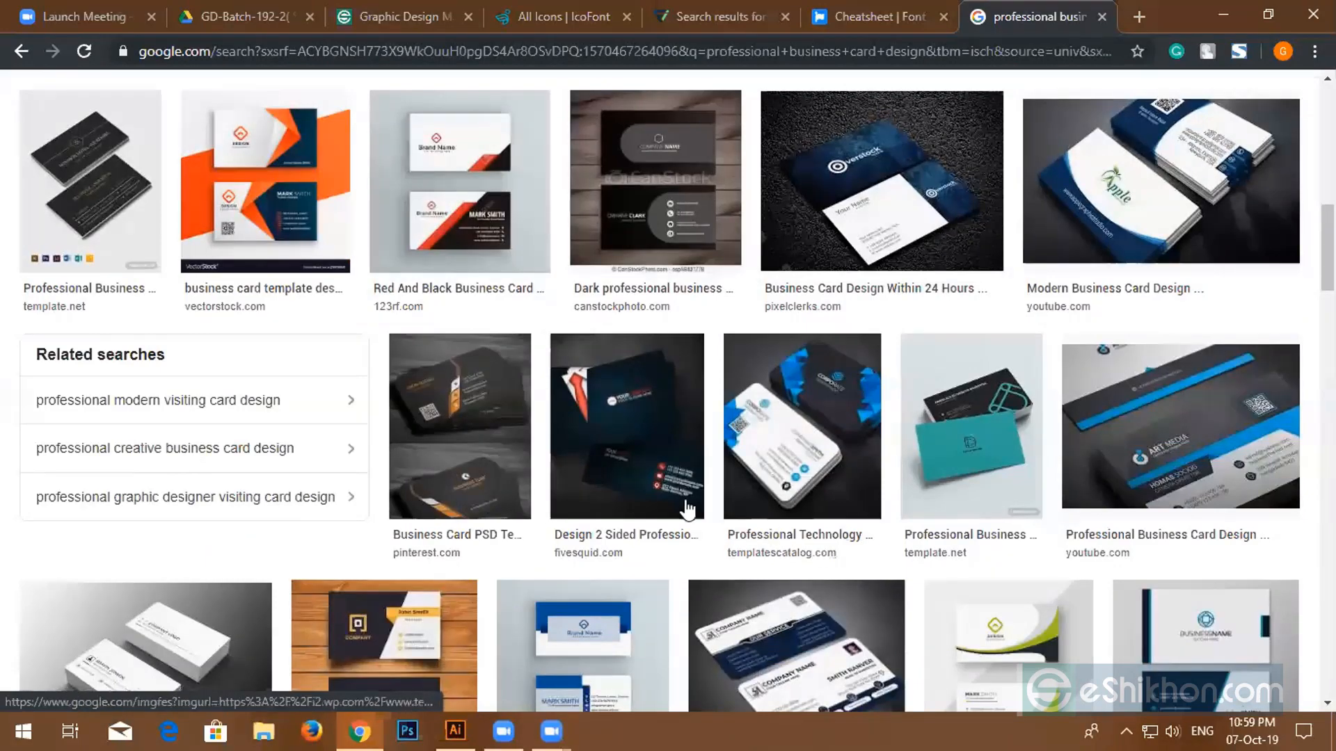
scroll(873, 549, "down", 4)
scroll(849, 532, "down", 6)
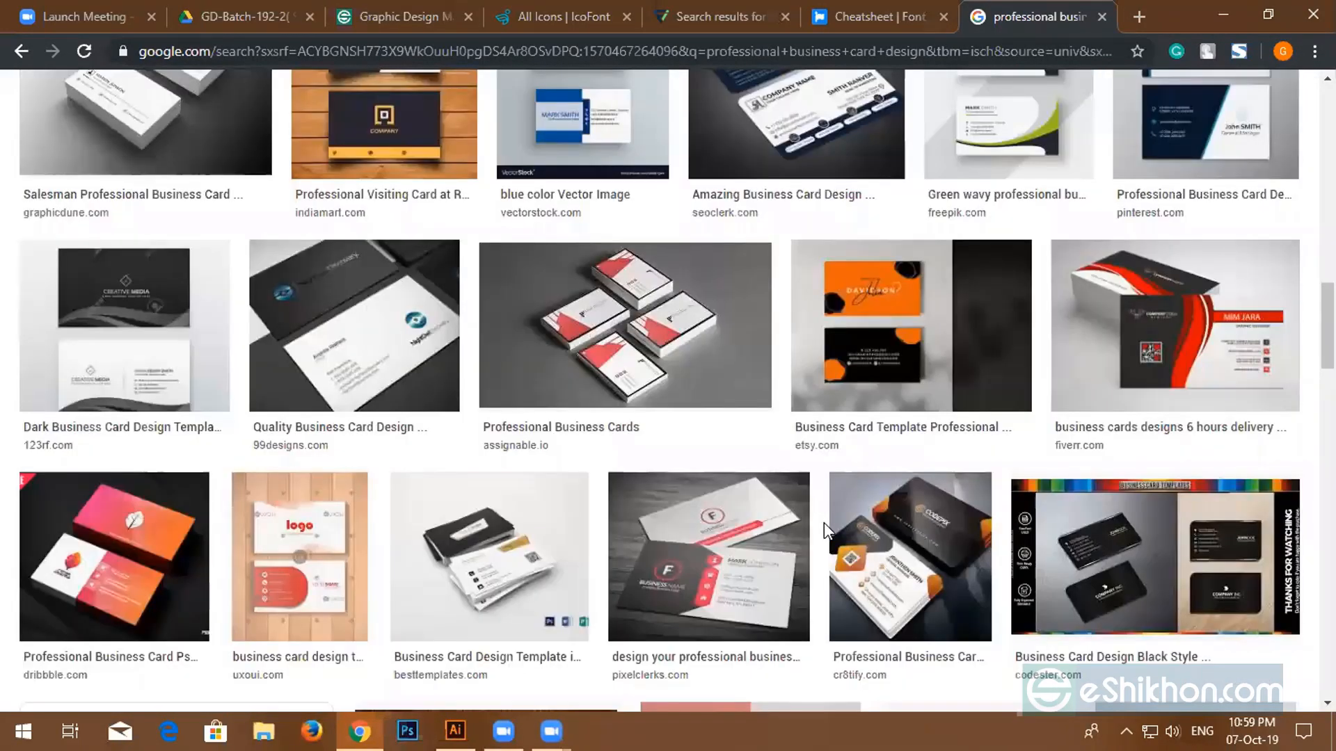
scroll(823, 523, "down", 7)
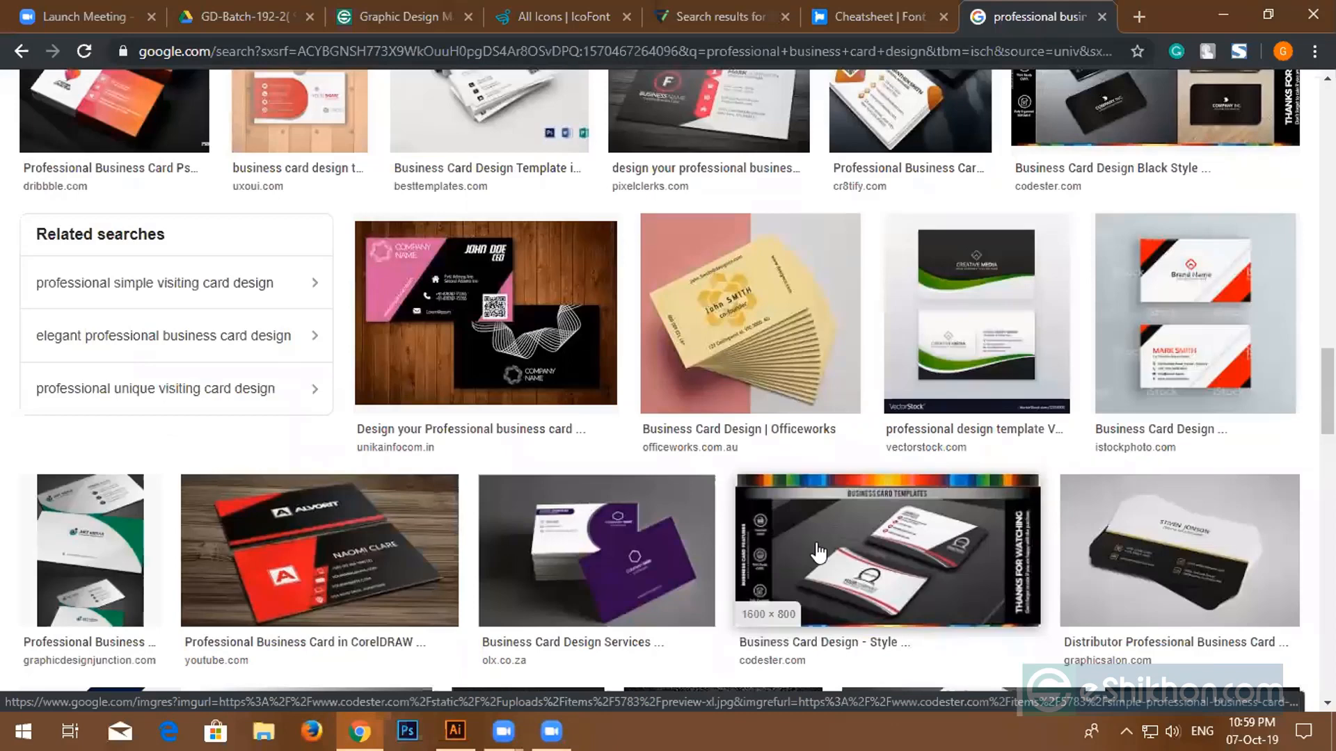
left_click(709, 11)
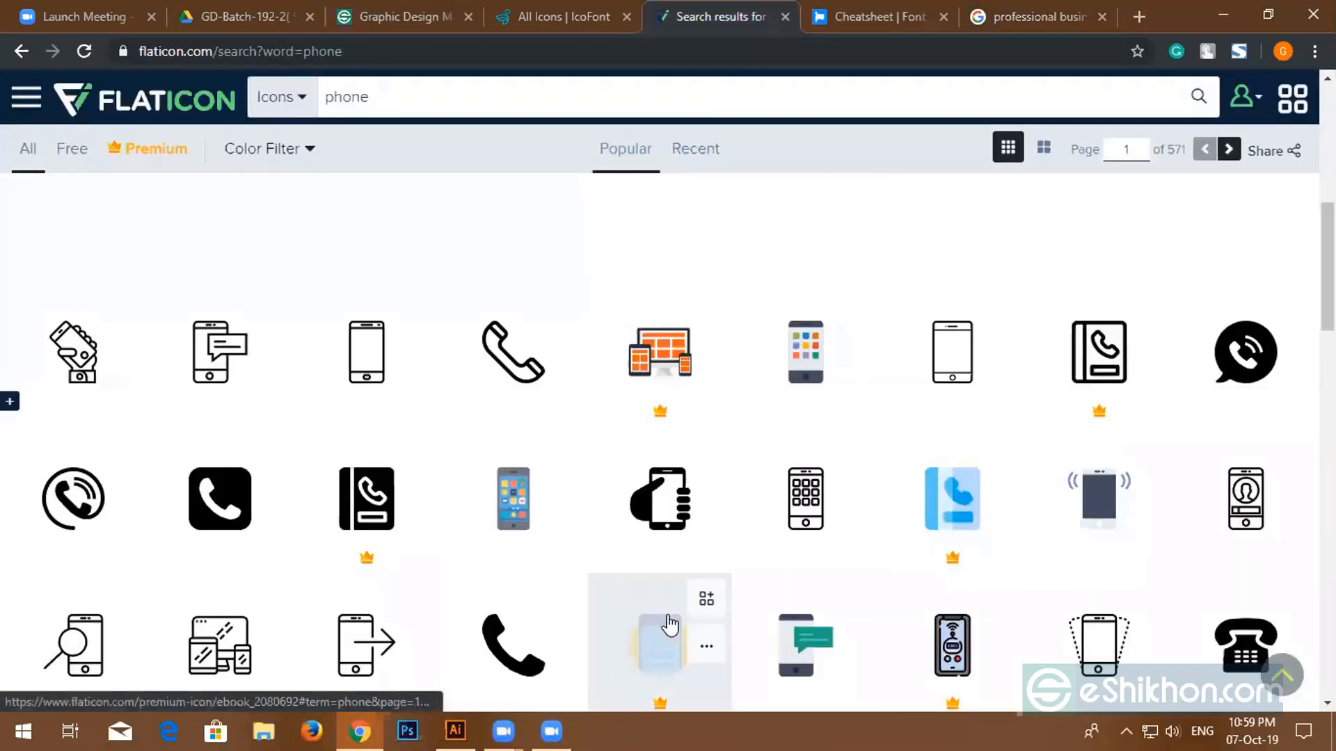
left_click(1003, 17)
- Scroll far down the results and preview the navy-and-blue VectorStock Creative Media card
scroll(741, 492, "down", 2)
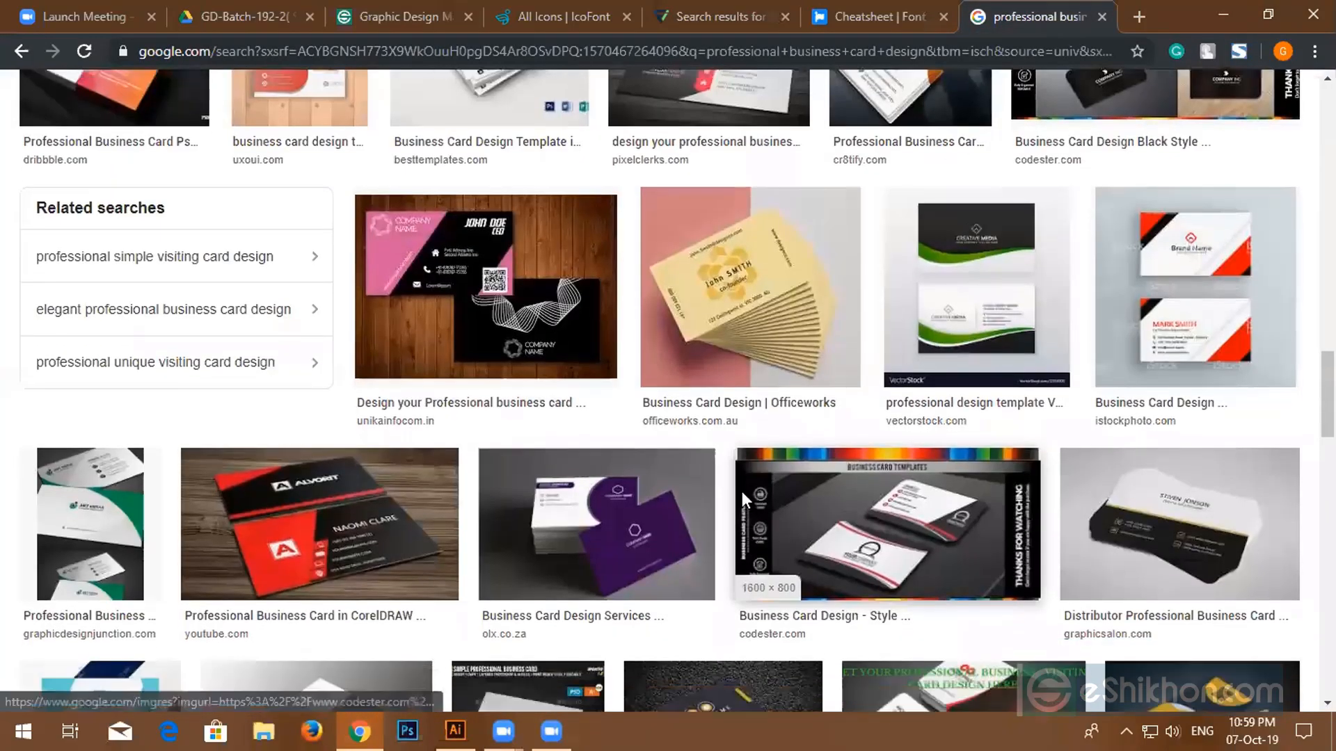
scroll(741, 491, "down", 15)
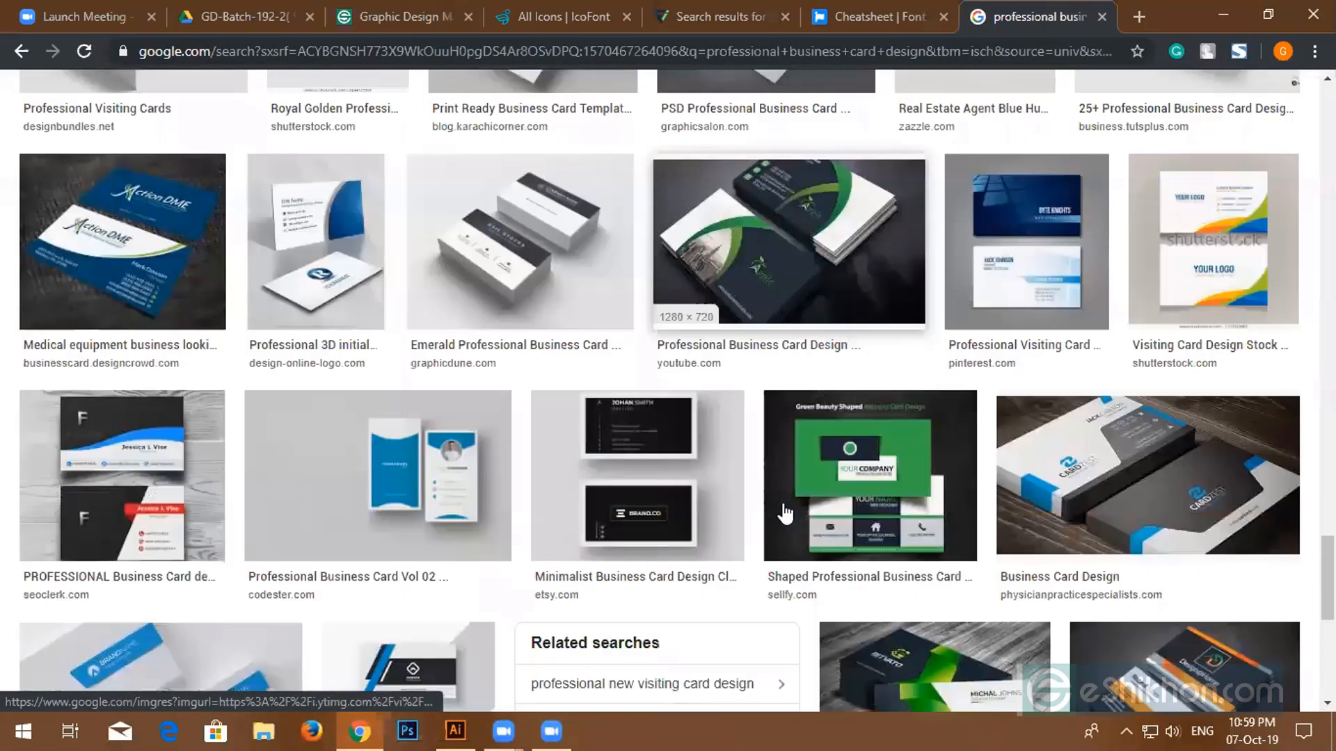
scroll(786, 514, "down", 10)
scroll(785, 514, "down", 11)
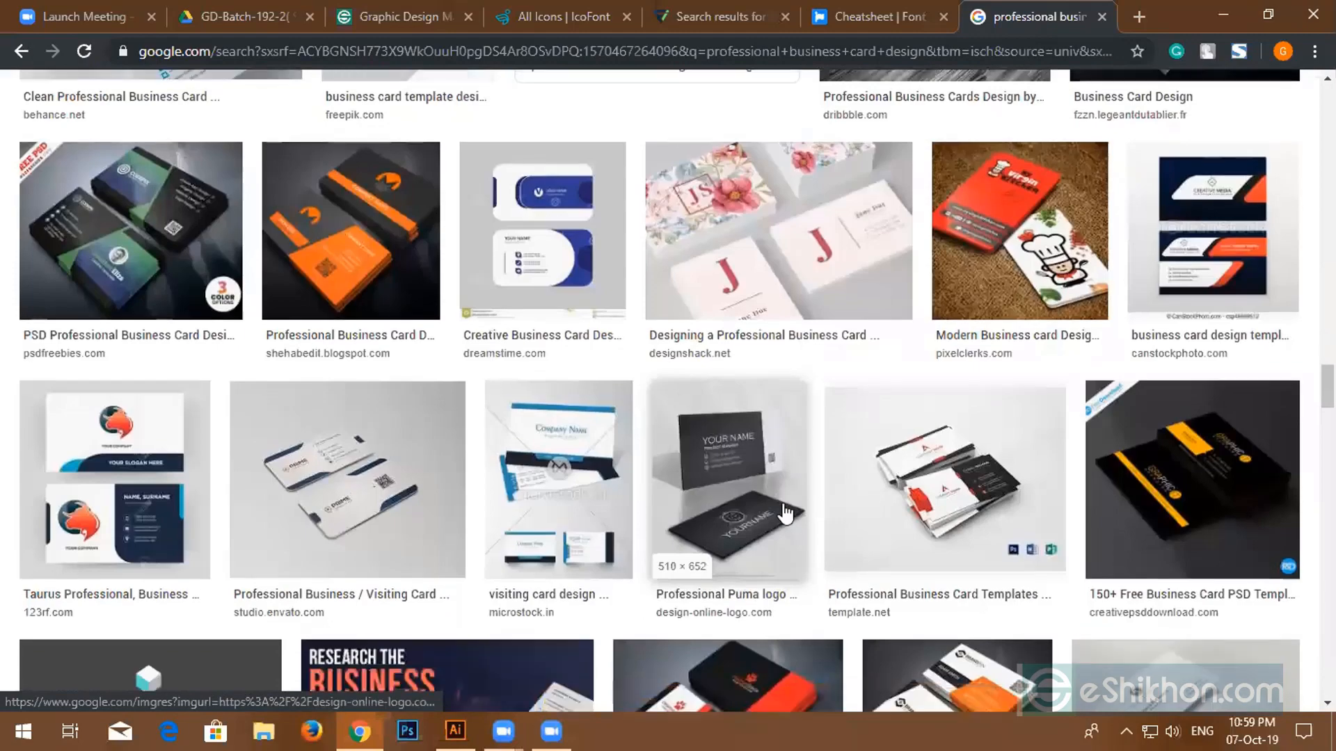
scroll(785, 517, "down", 6)
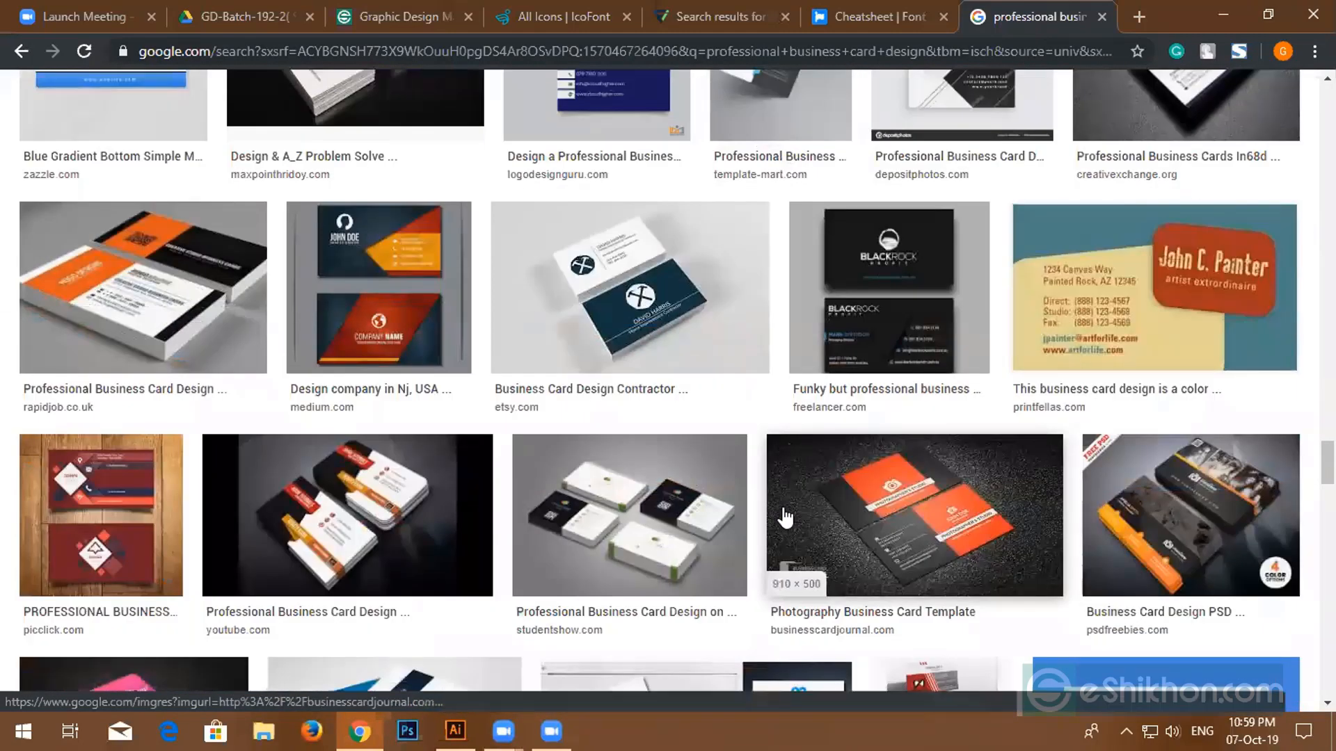
scroll(782, 513, "down", 8)
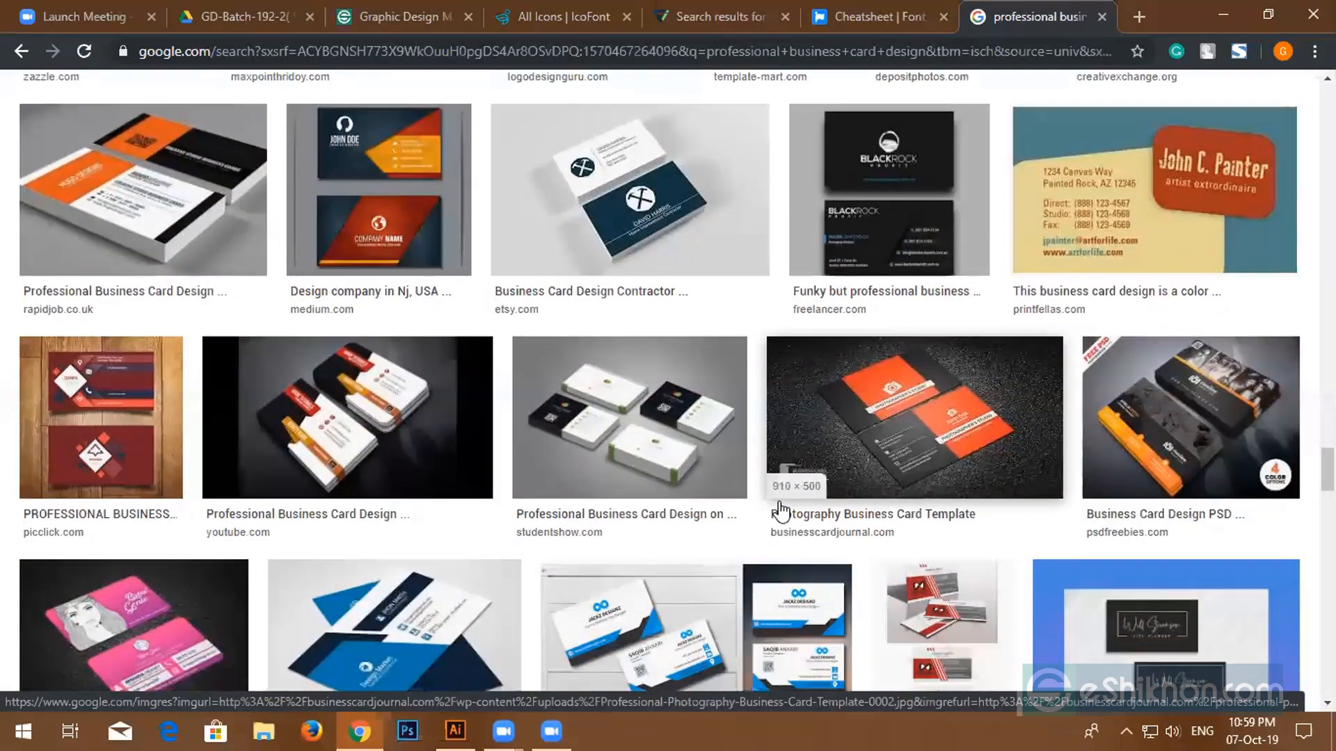
scroll(780, 511, "down", 15)
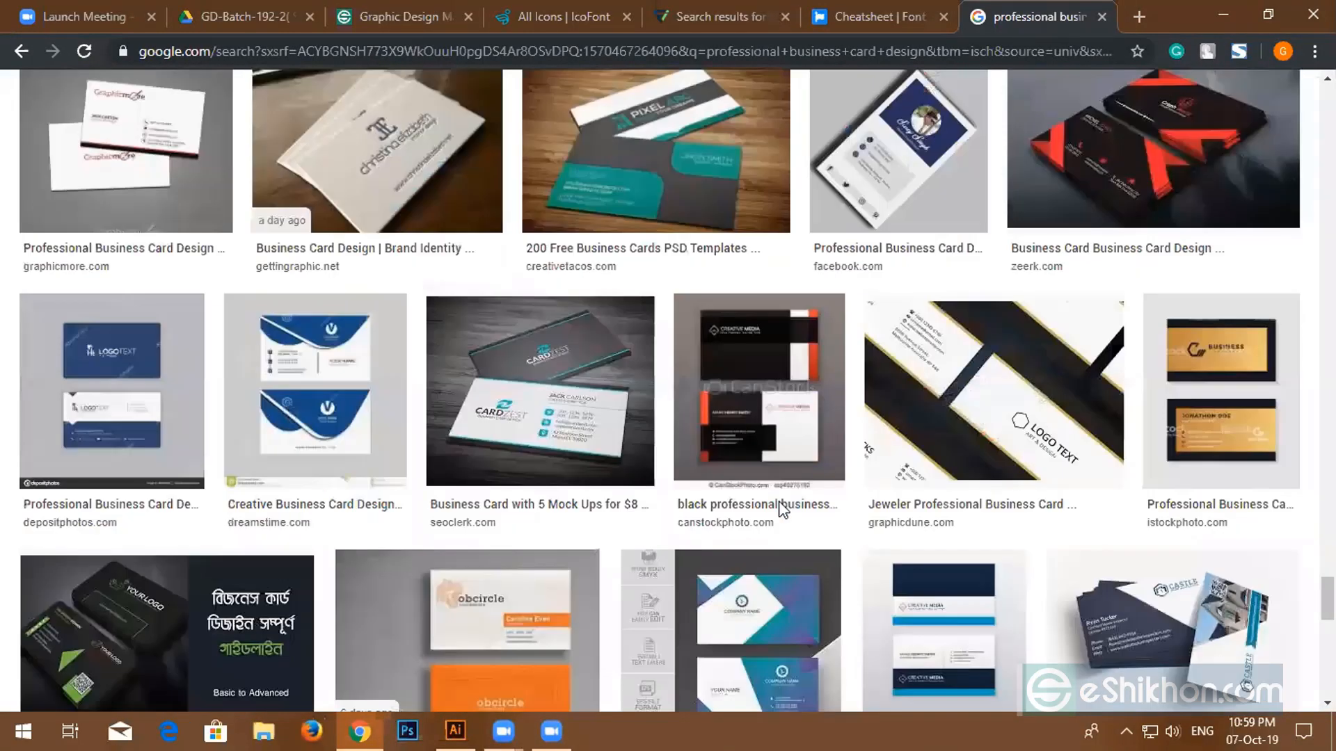
scroll(779, 506, "down", 1)
scroll(781, 511, "down", 2)
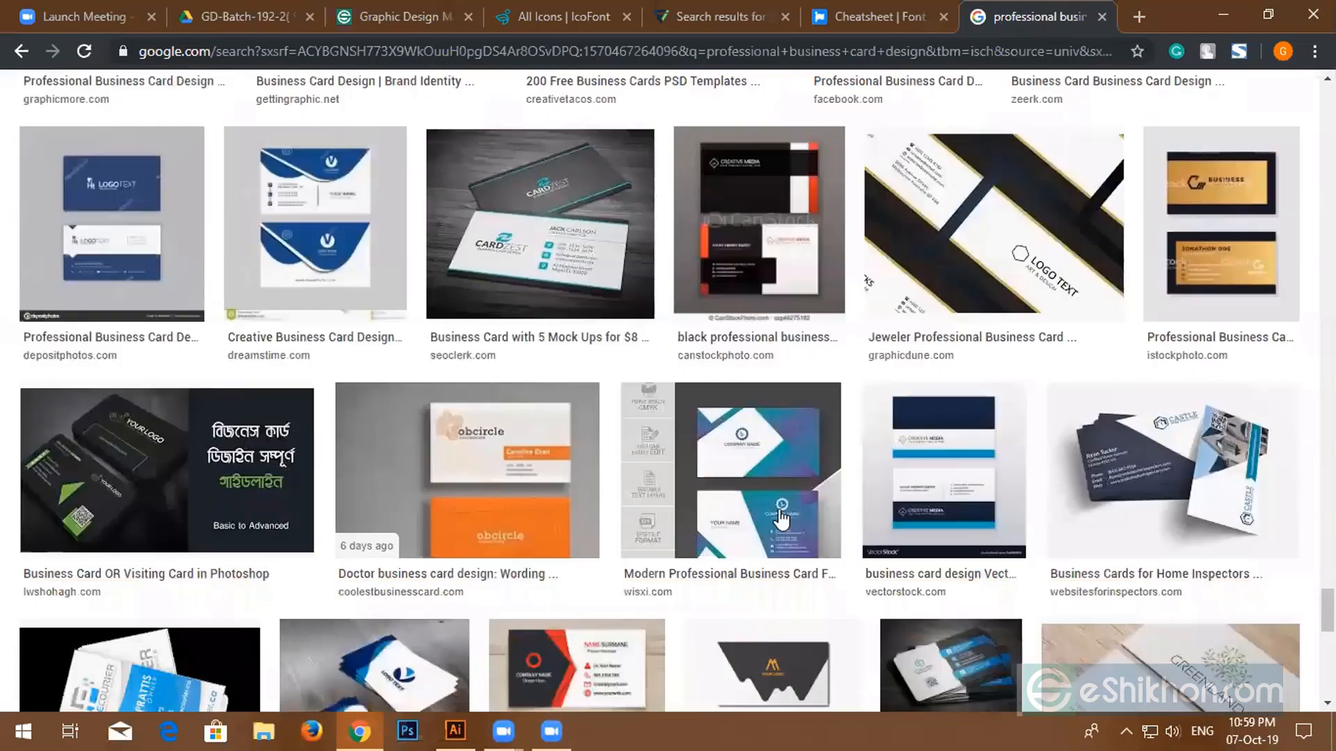
scroll(781, 515, "down", 2)
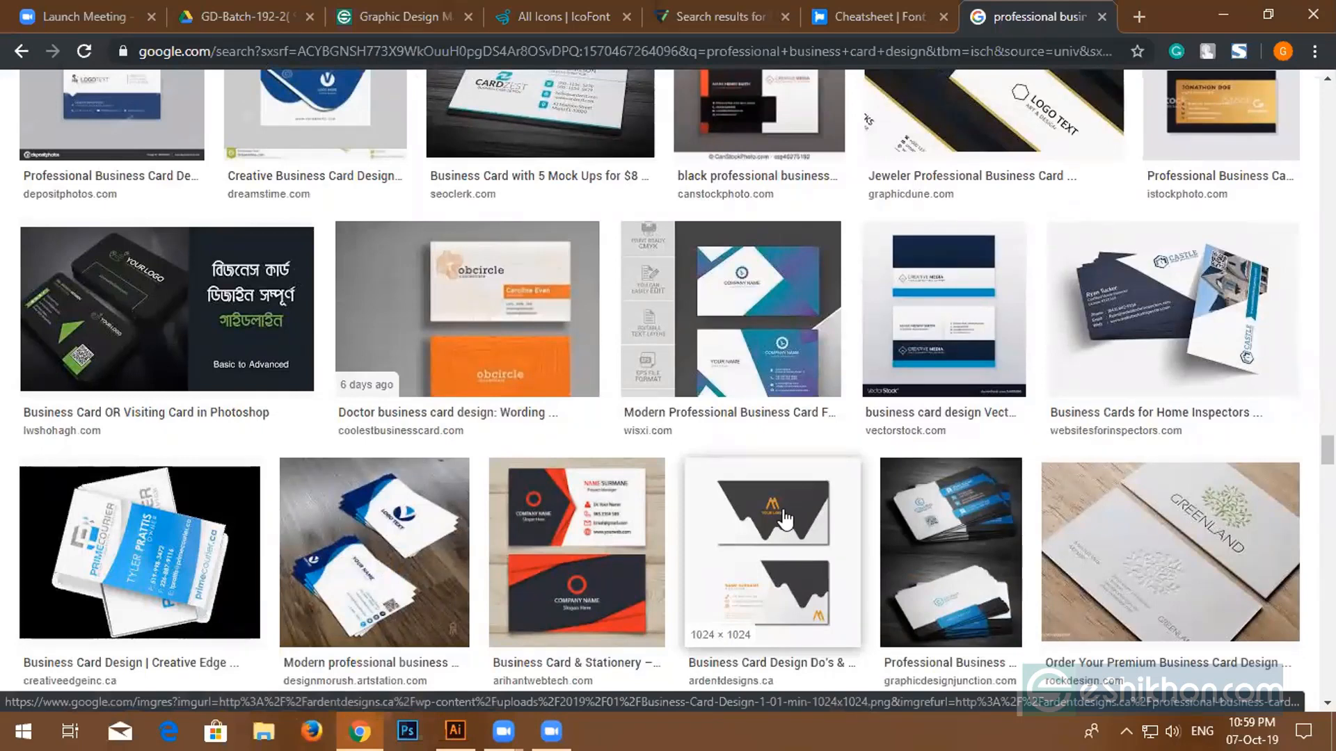
left_click(969, 418)
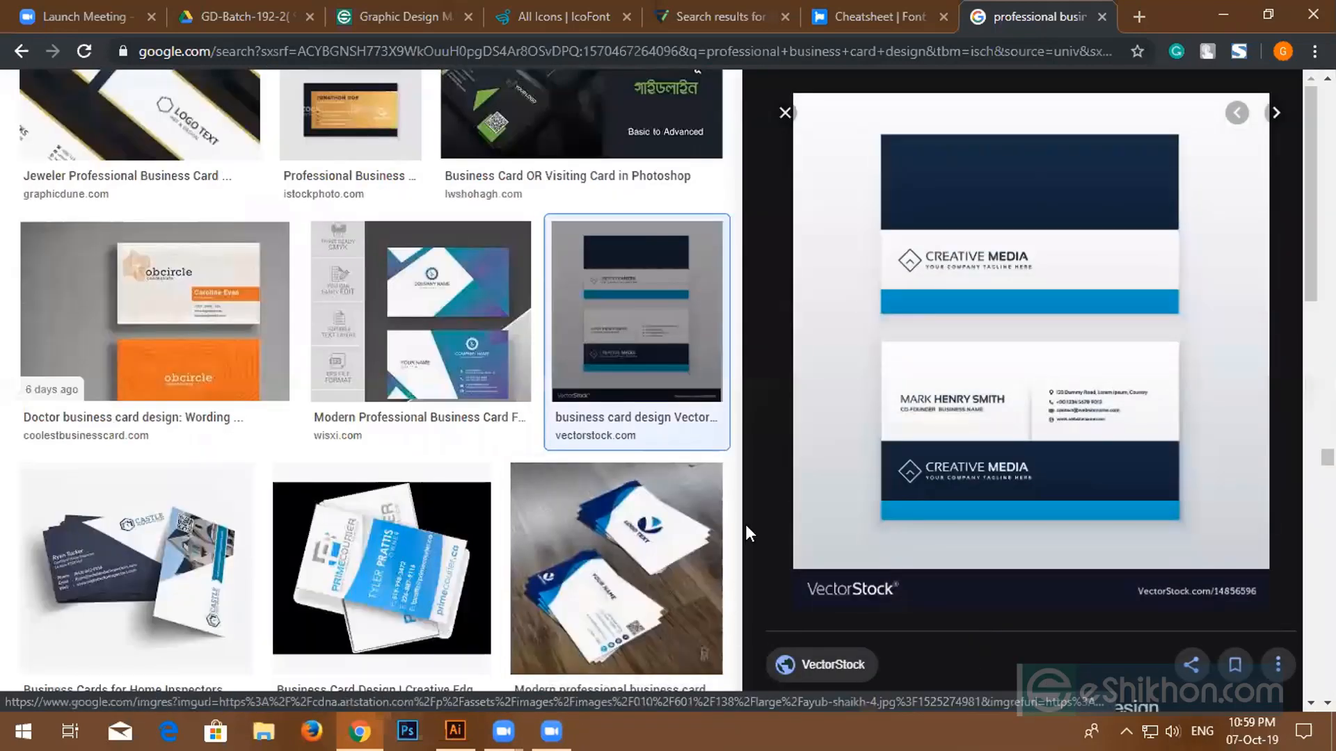
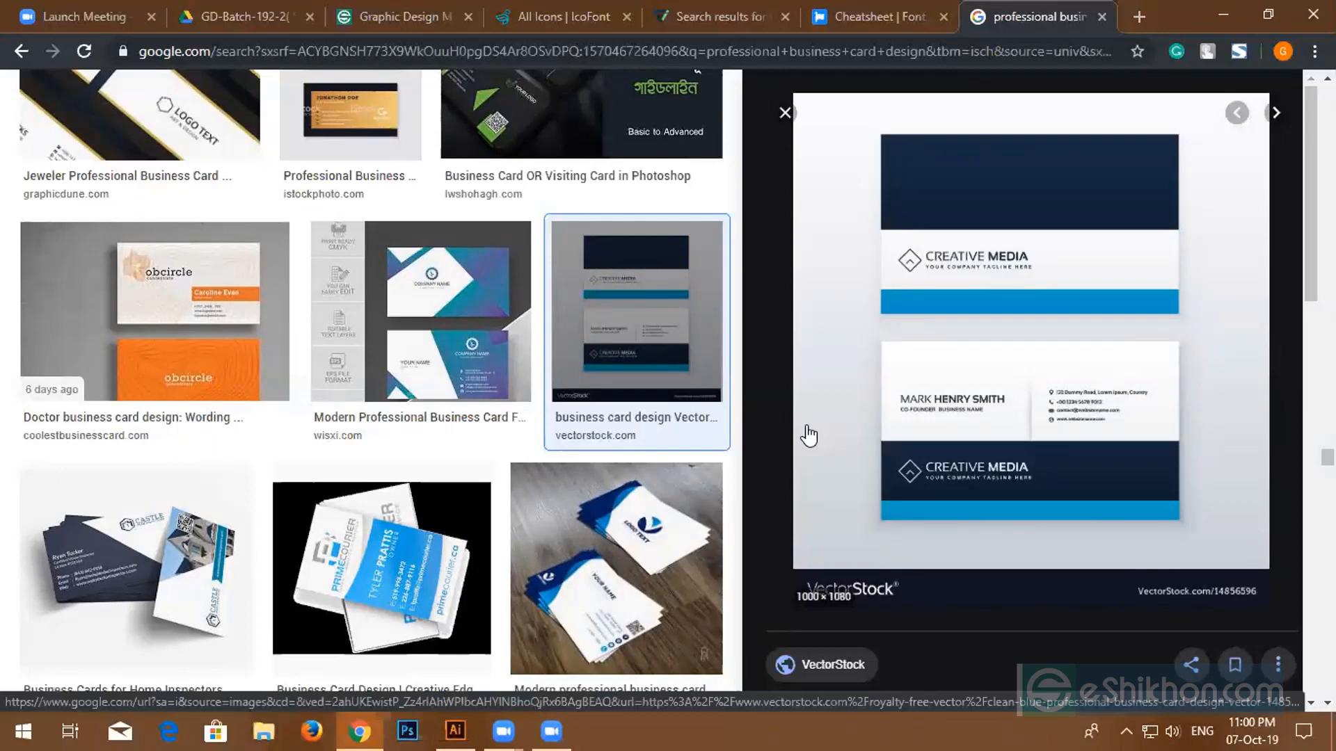
- Step through the next previews to the blue-and-white professional card design, then scroll the results
key("Right")
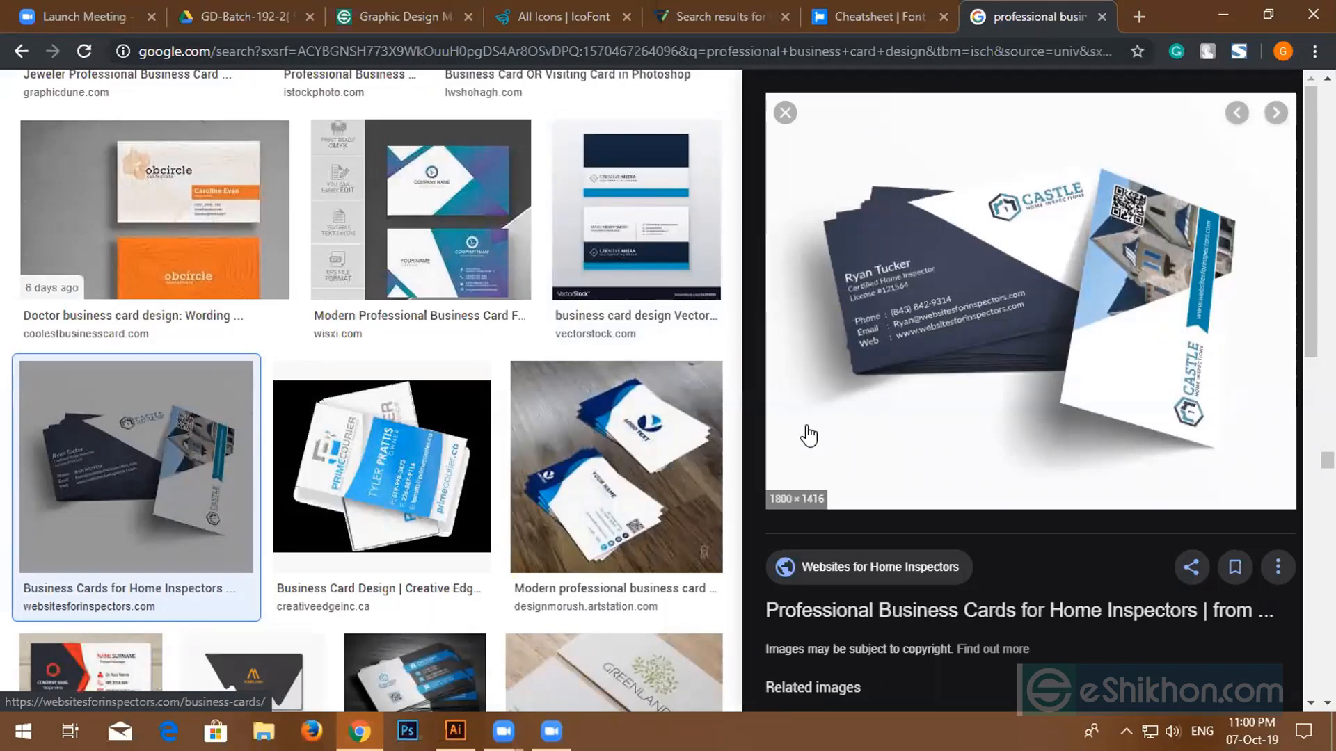
key("Right")
key("Right")
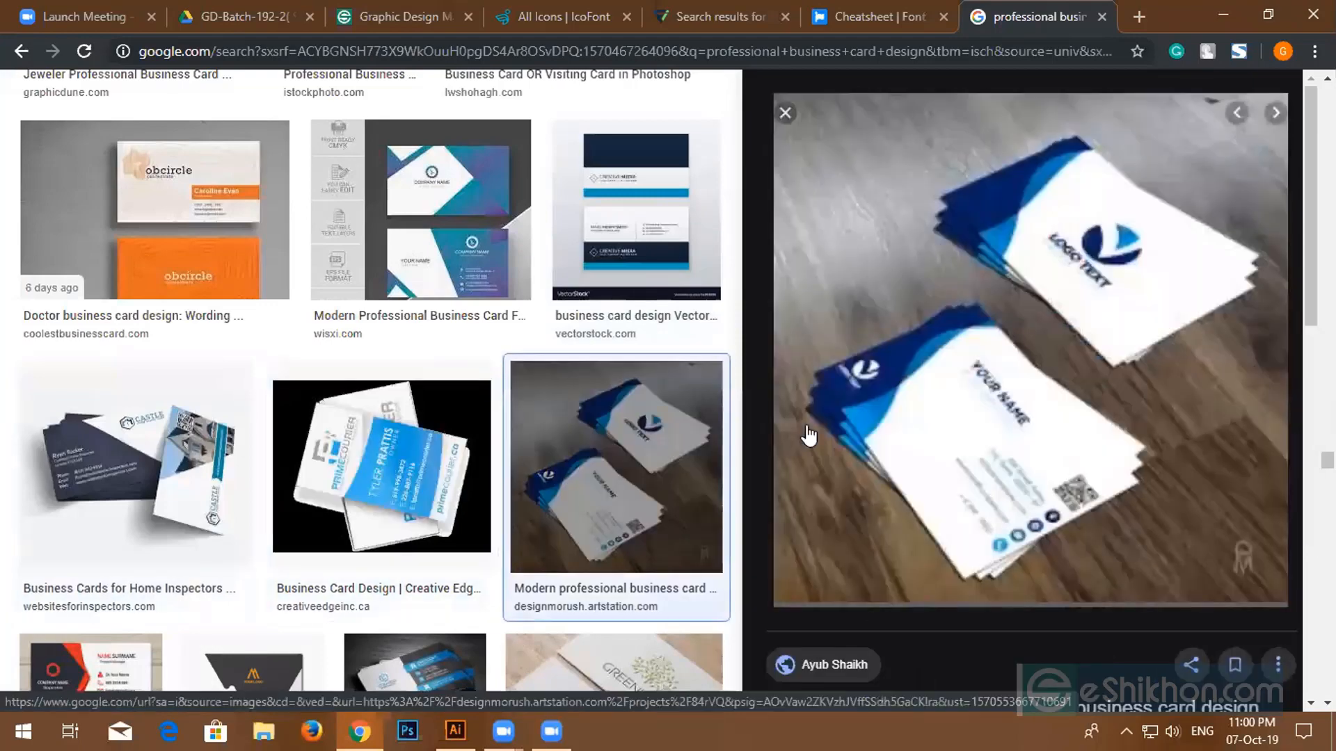
scroll(545, 465, "down", 7)
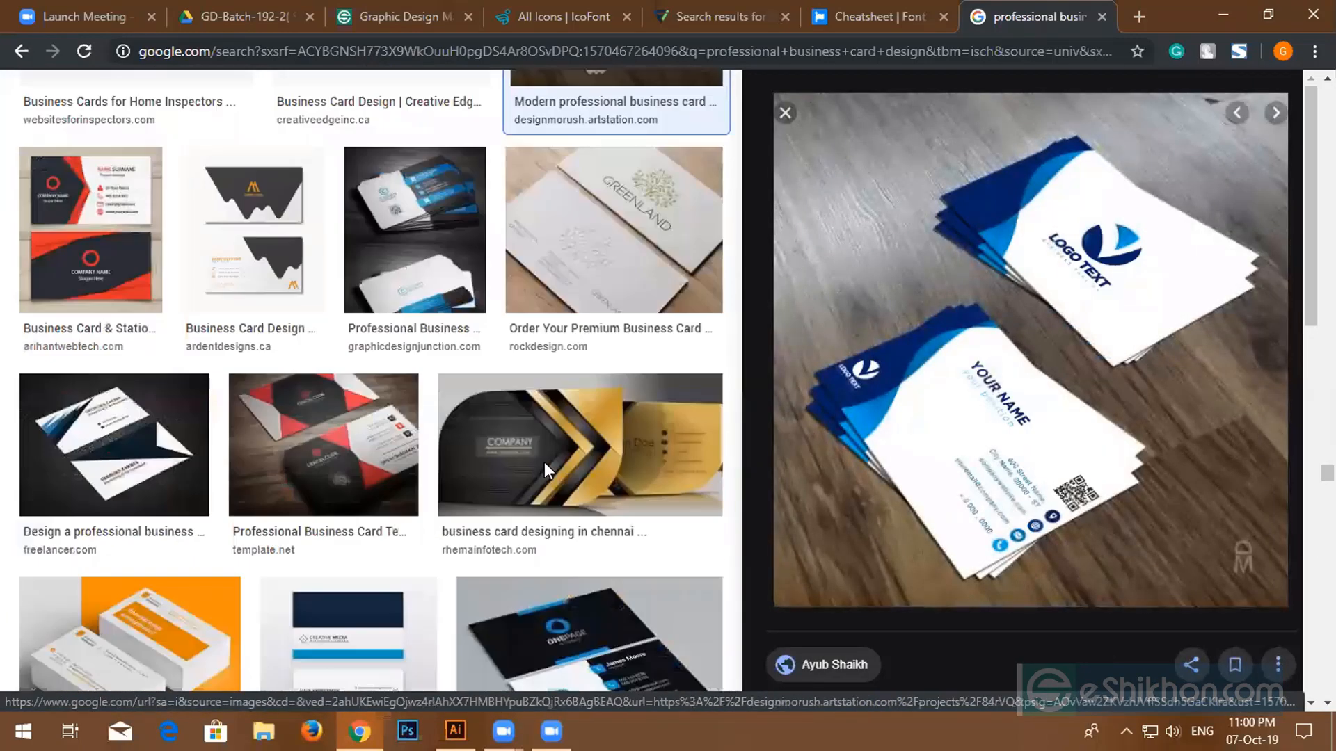
scroll(544, 462, "down", 6)
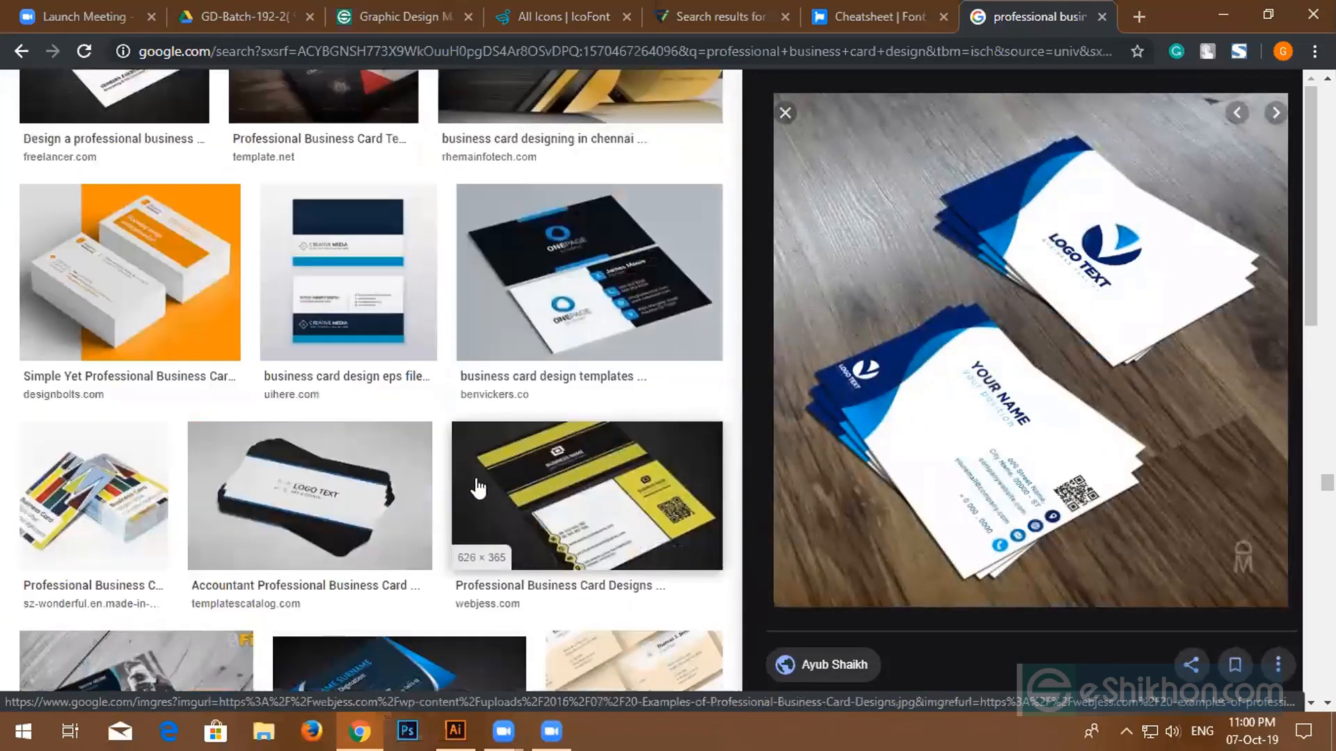
scroll(480, 490, "down", 4)
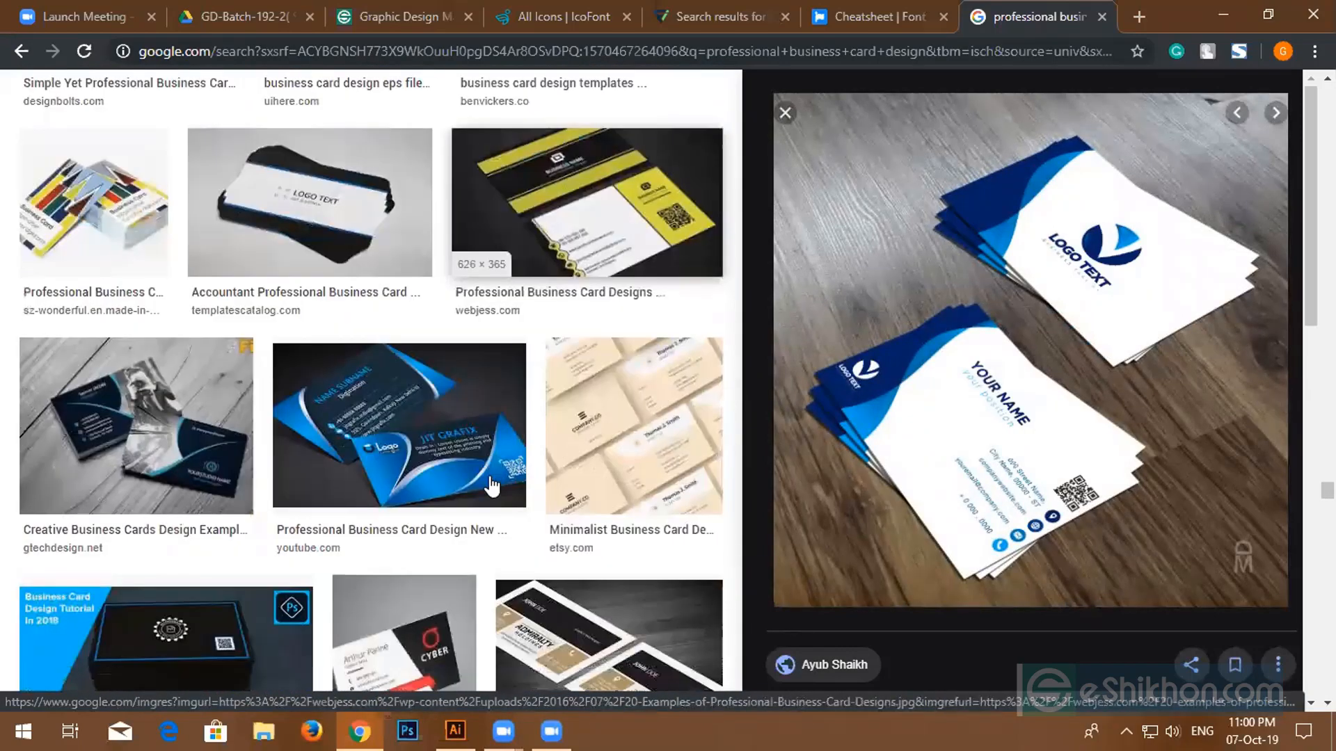
scroll(529, 485, "down", 4)
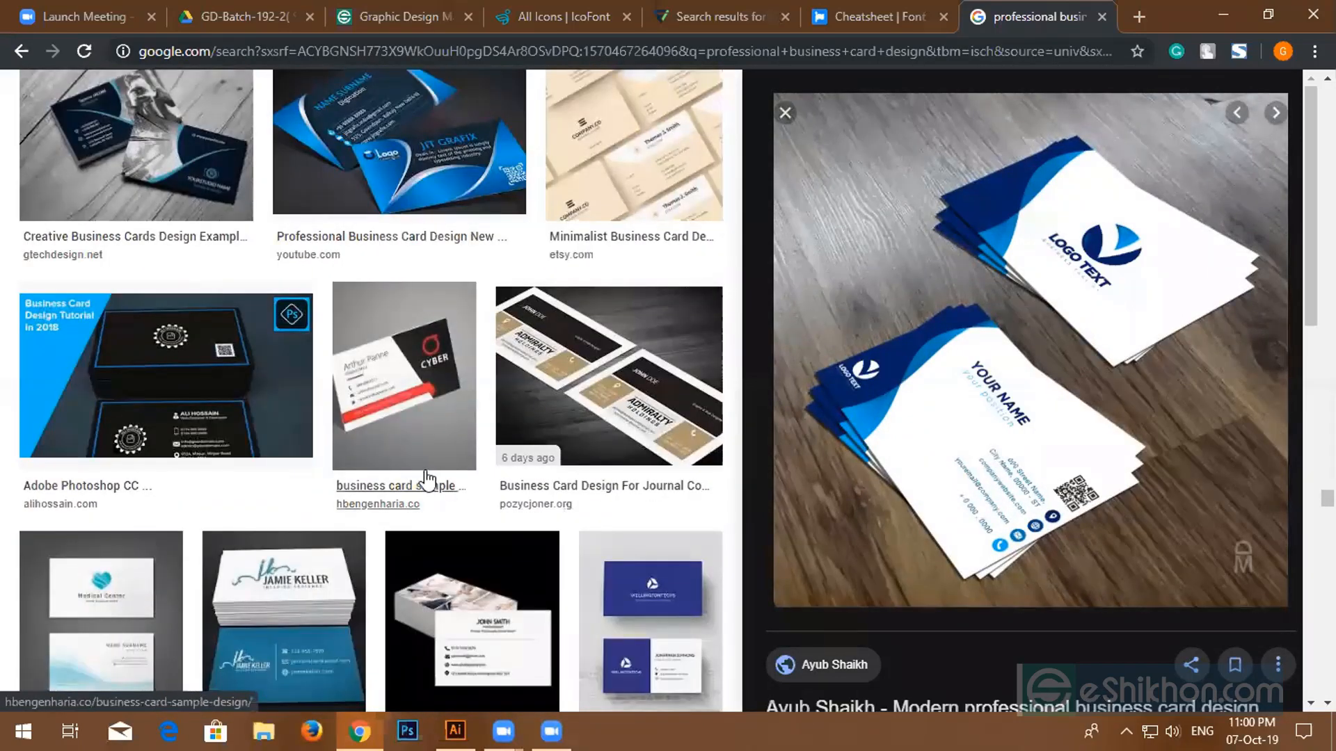
scroll(431, 476, "down", 10)
scroll(442, 477, "down", 4)
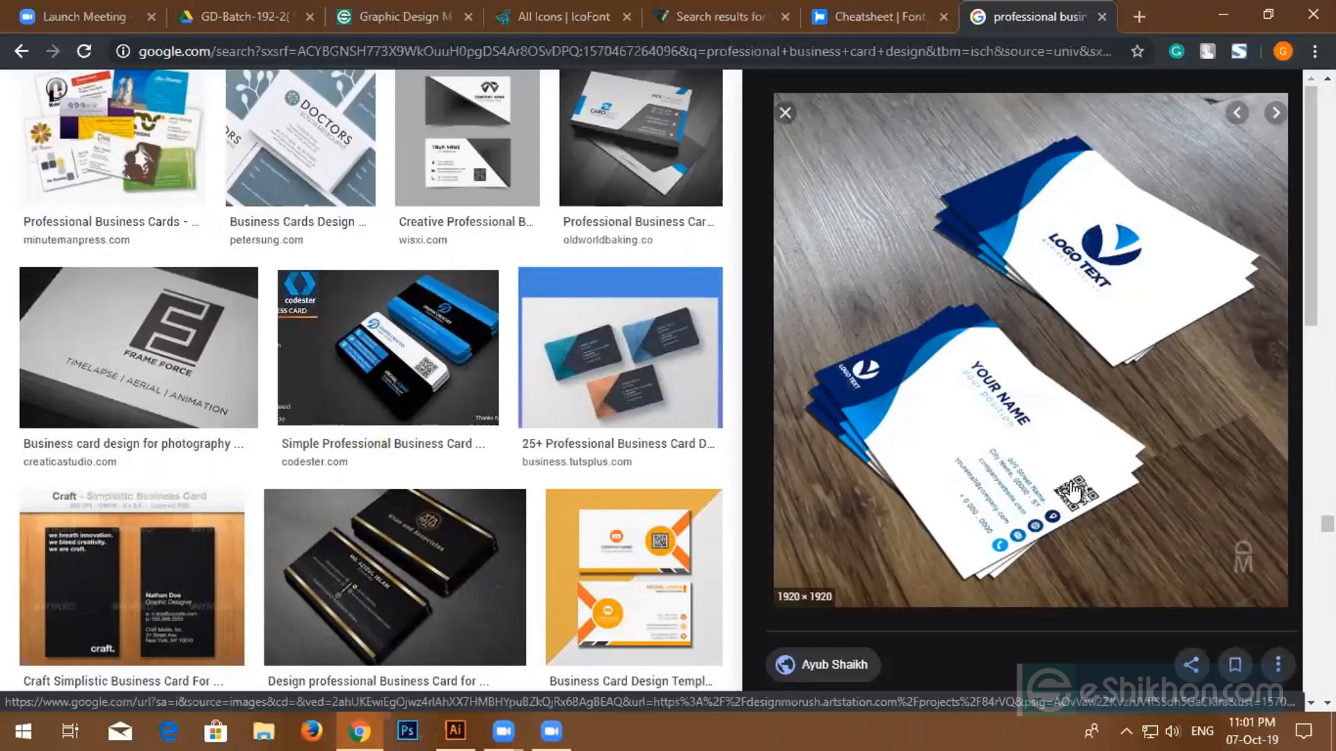
- Keep scrolling down the business card results to browse more designs
scroll(1074, 479, "down", 4)
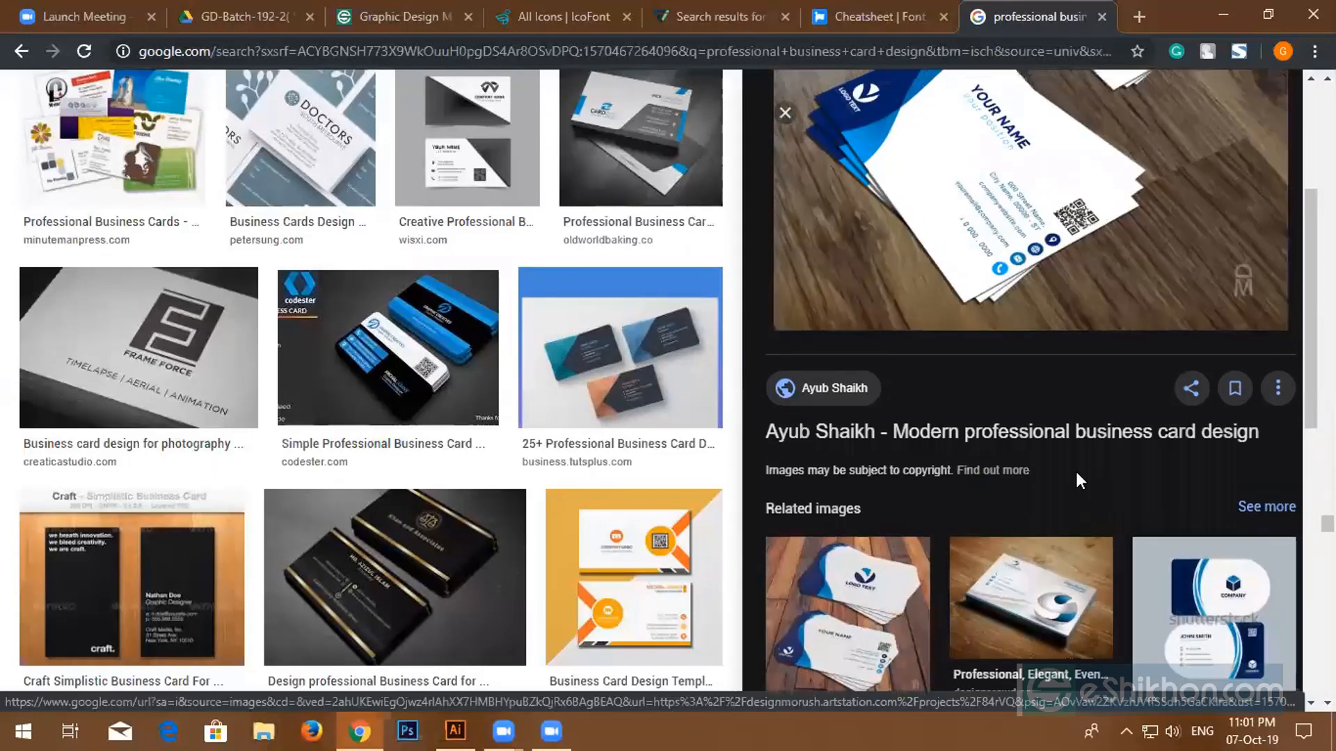
scroll(1075, 469, "up", 4)
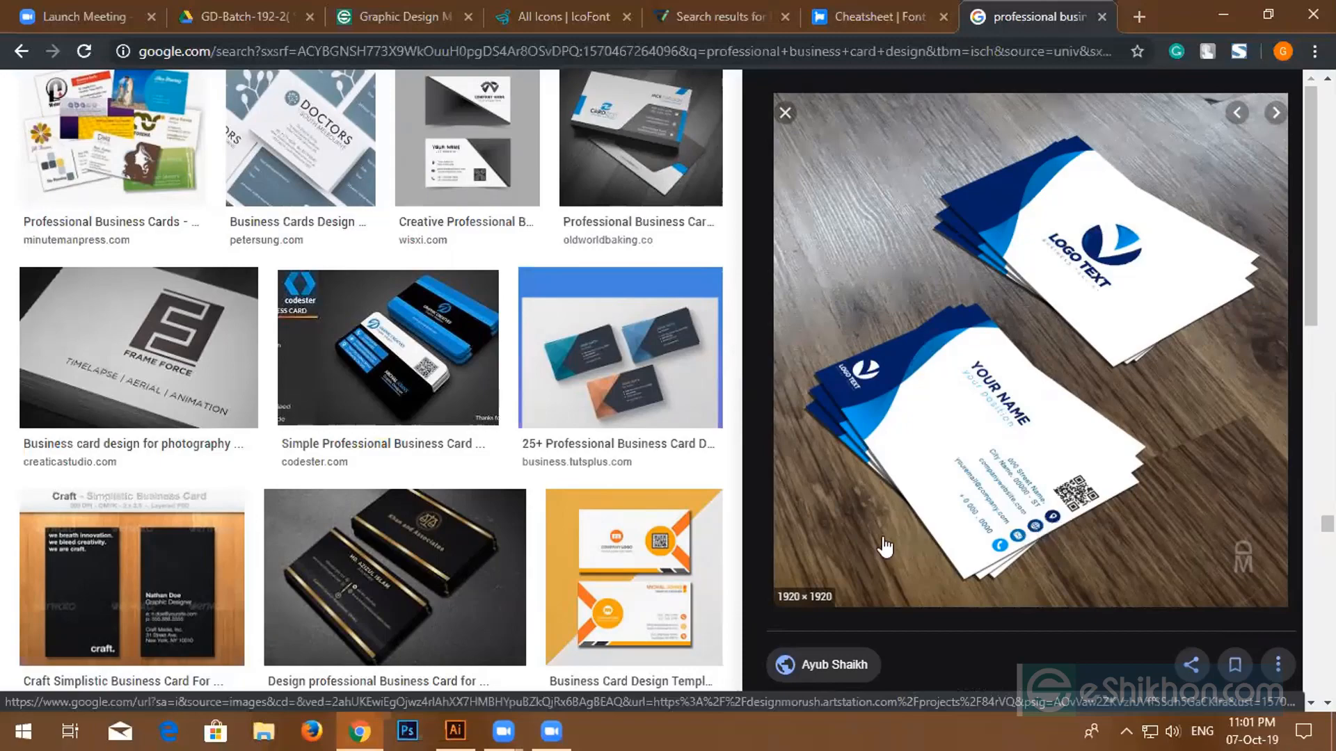
scroll(453, 462, "down", 5)
scroll(461, 443, "down", 14)
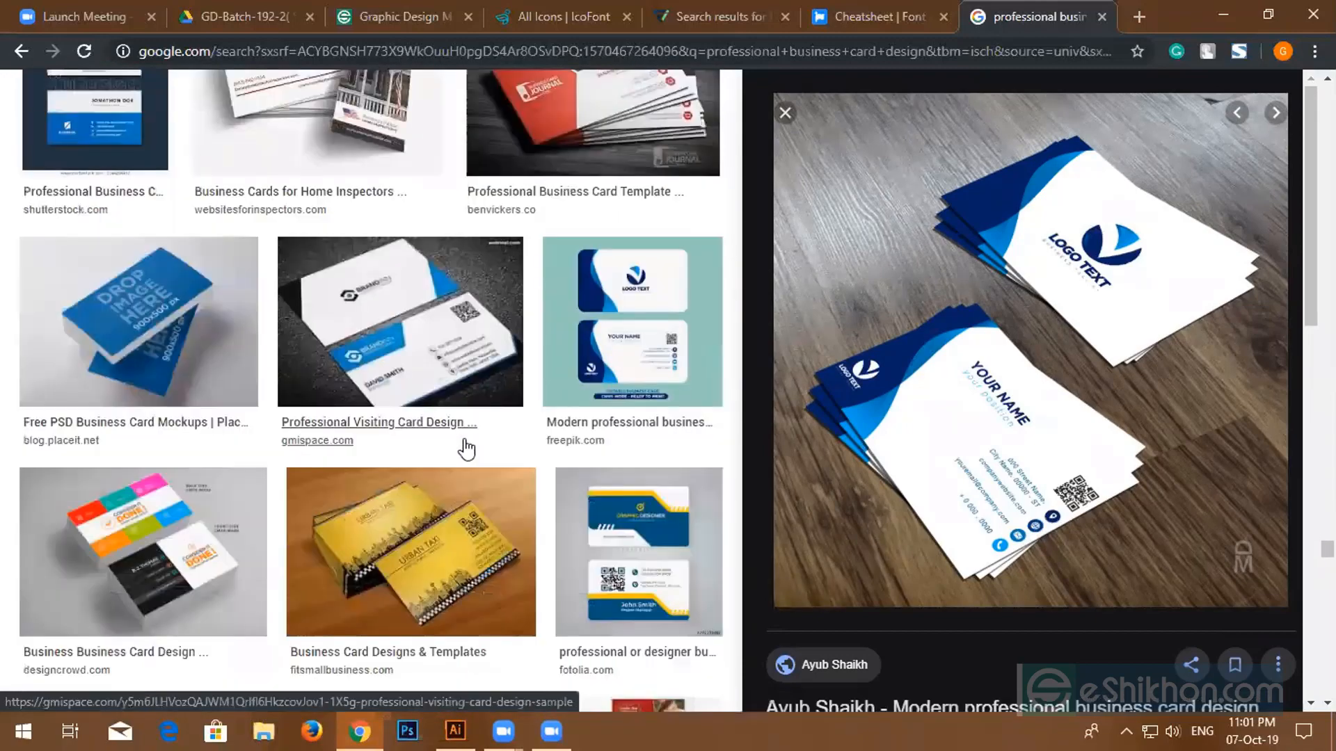
scroll(471, 454, "down", 4)
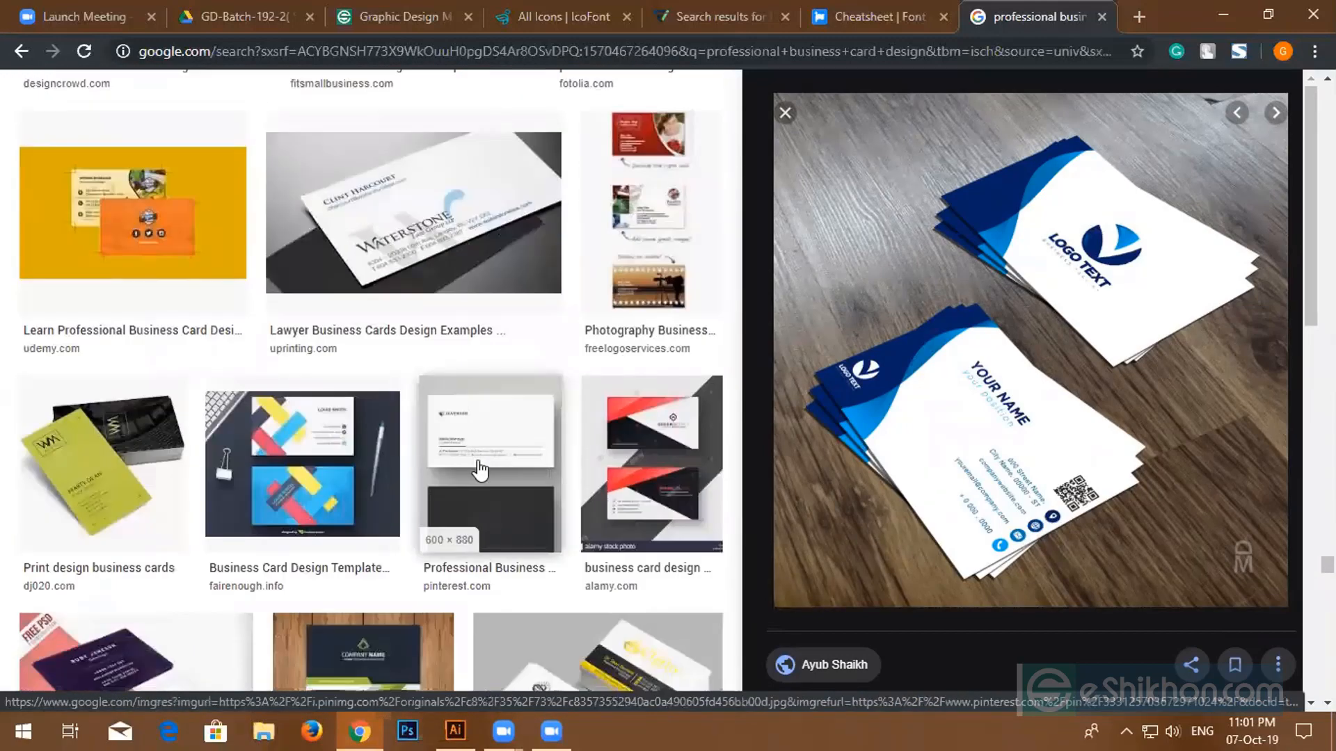
scroll(529, 467, "down", 5)
scroll(537, 473, "down", 12)
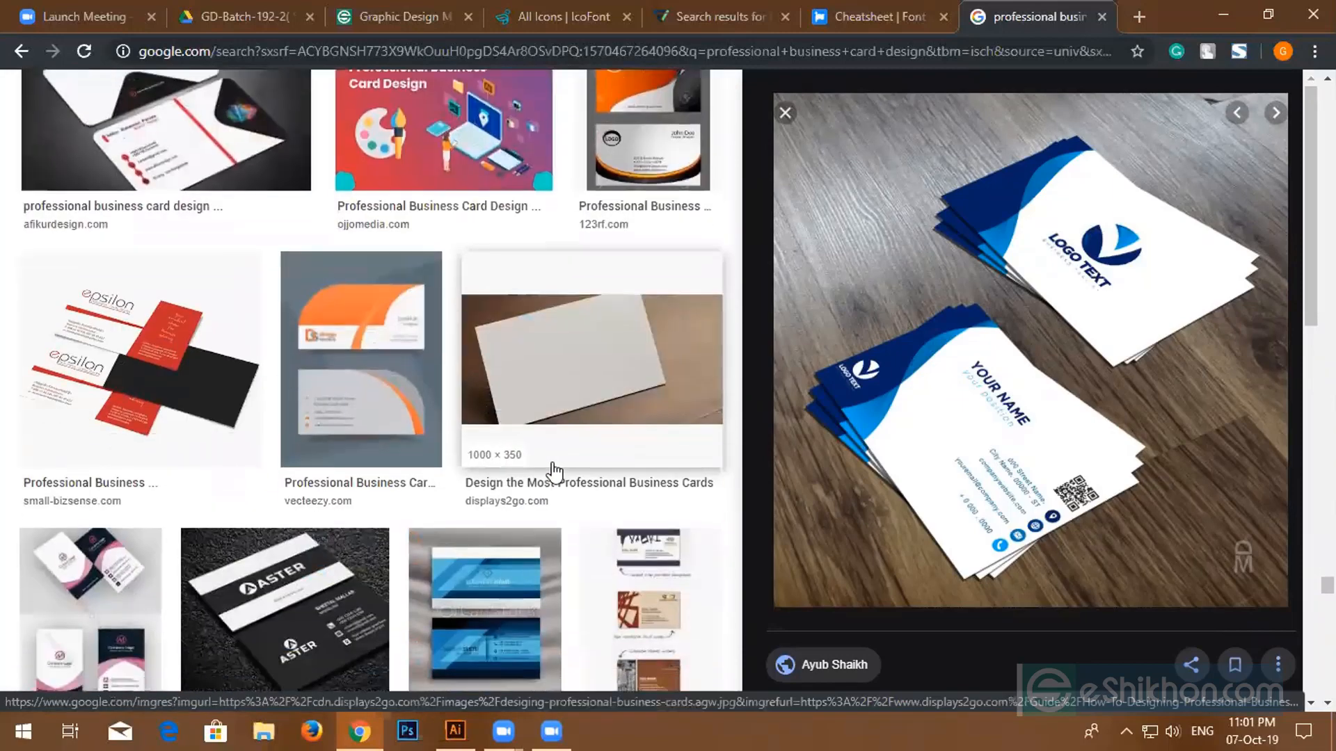
scroll(610, 492, "down", 4)
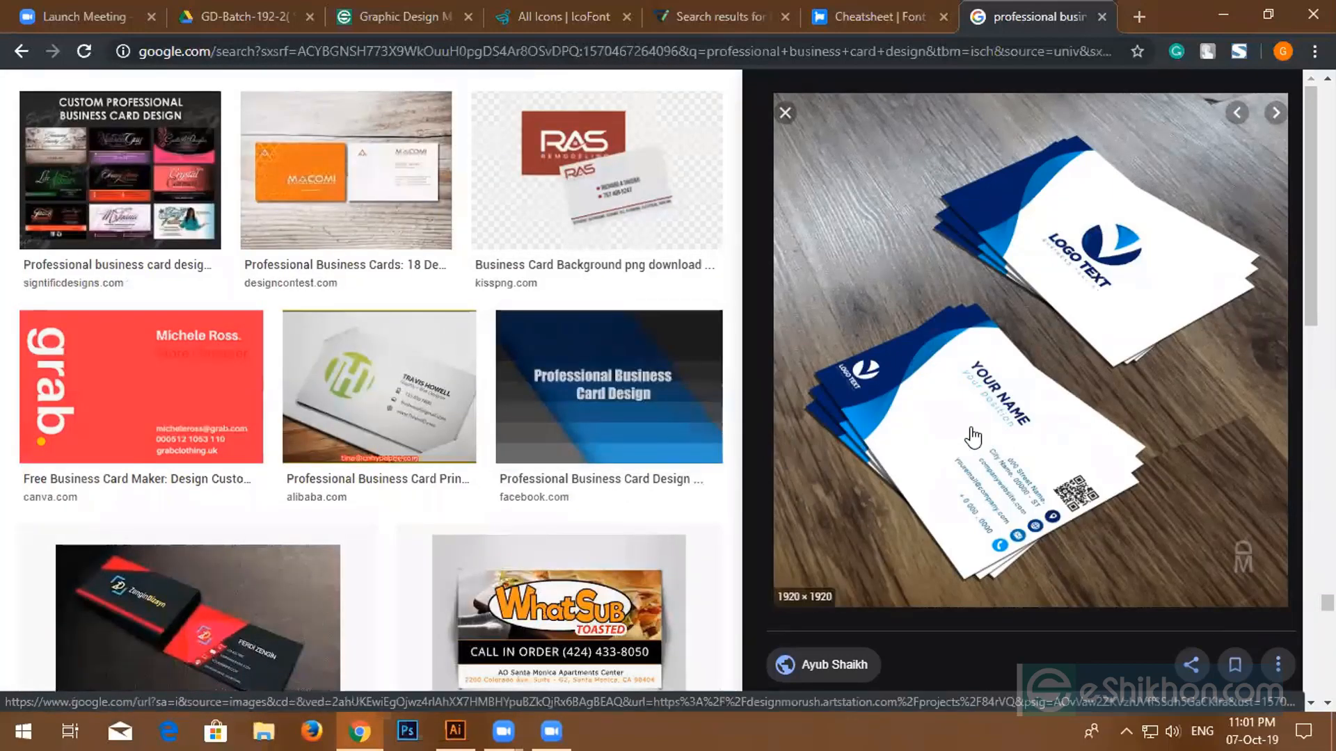
scroll(519, 437, "down", 3)
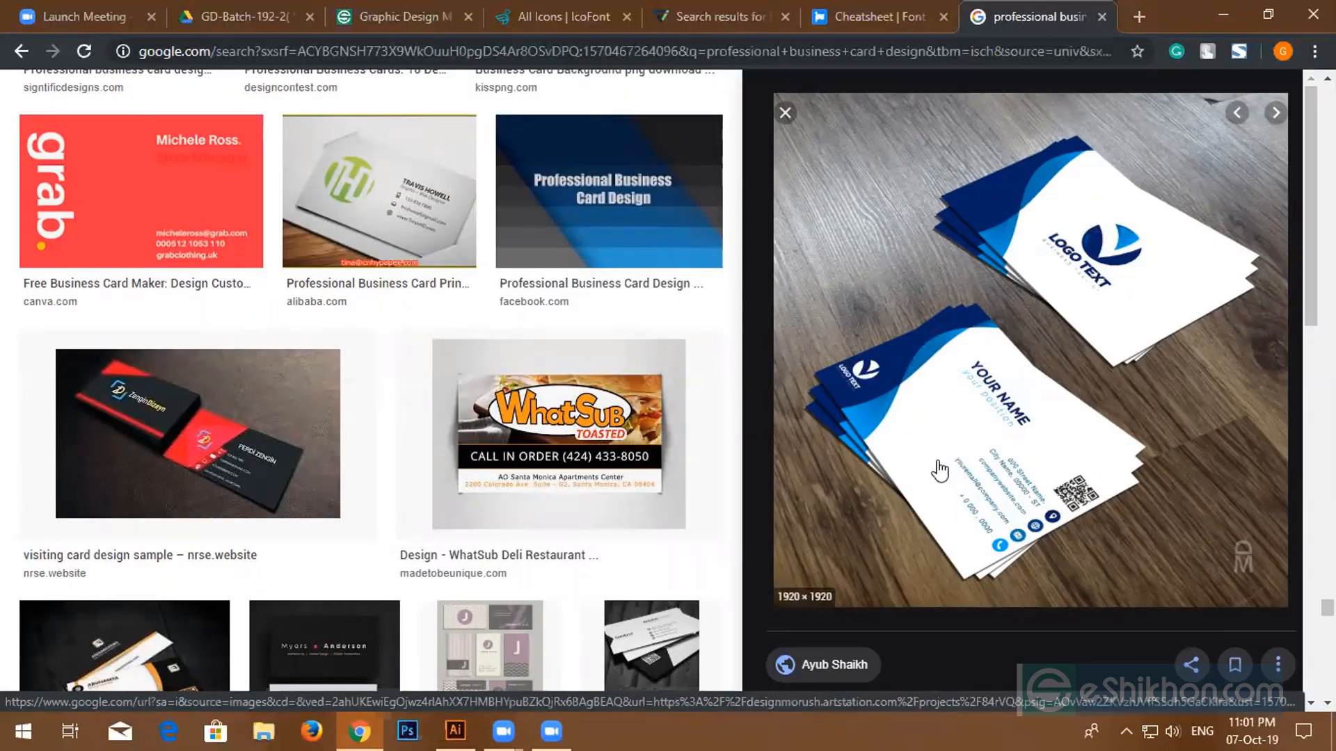
- Preview several card samples, settle on Cleverism's coloured-strip card, and copy its image
left_click(188, 474)
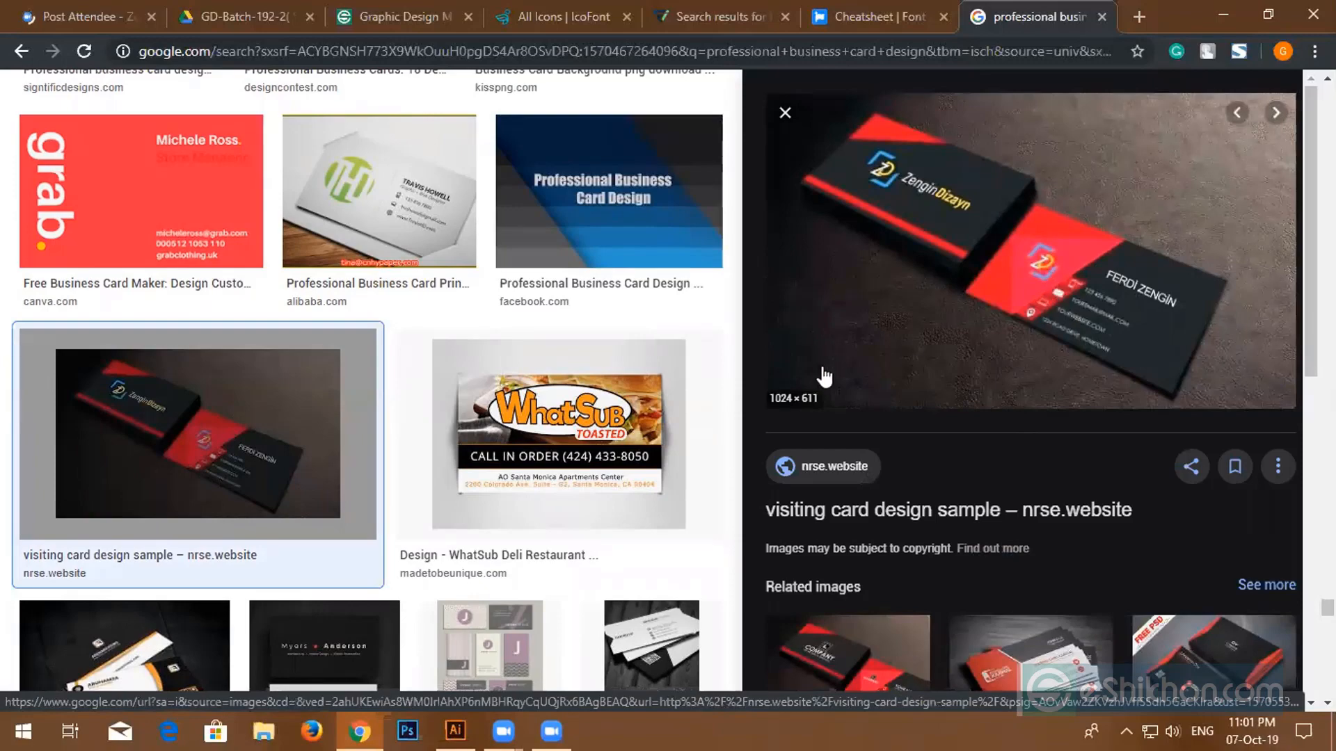
scroll(825, 377, "down", 4)
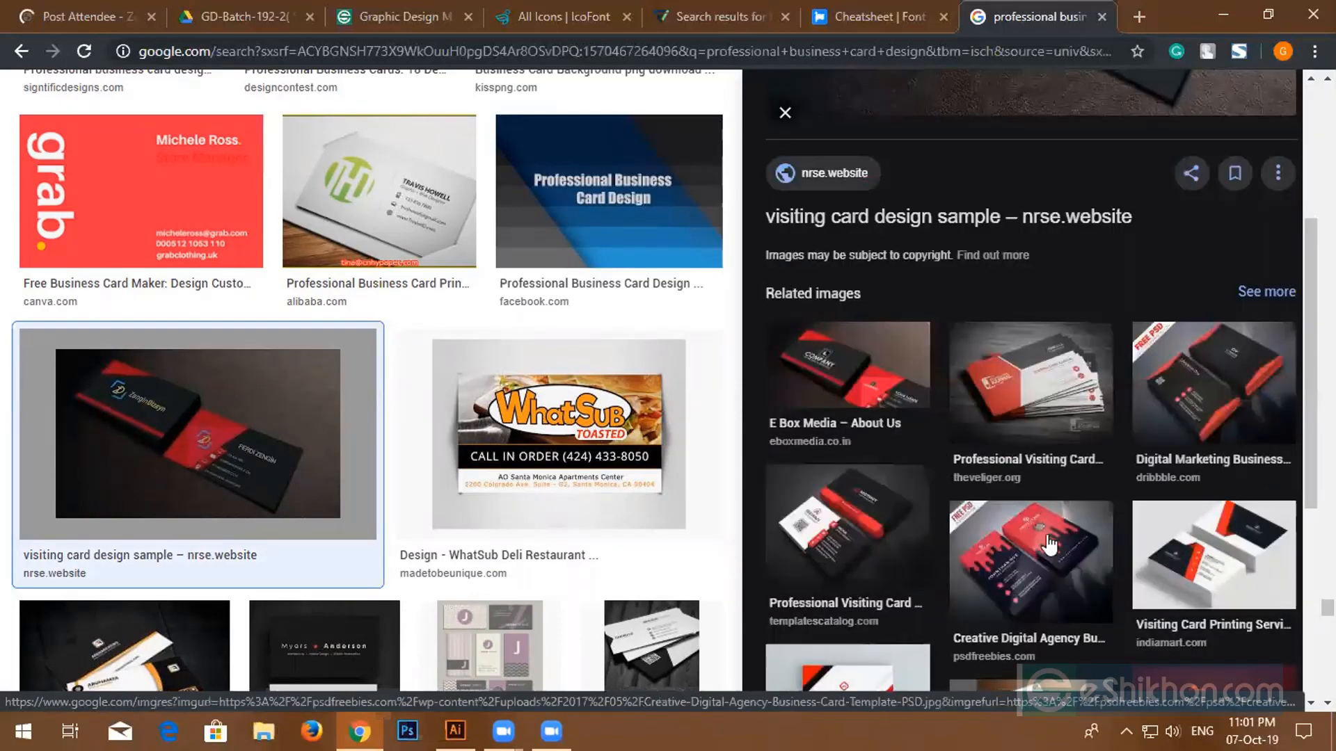
scroll(1049, 546, "down", 6)
scroll(526, 452, "down", 9)
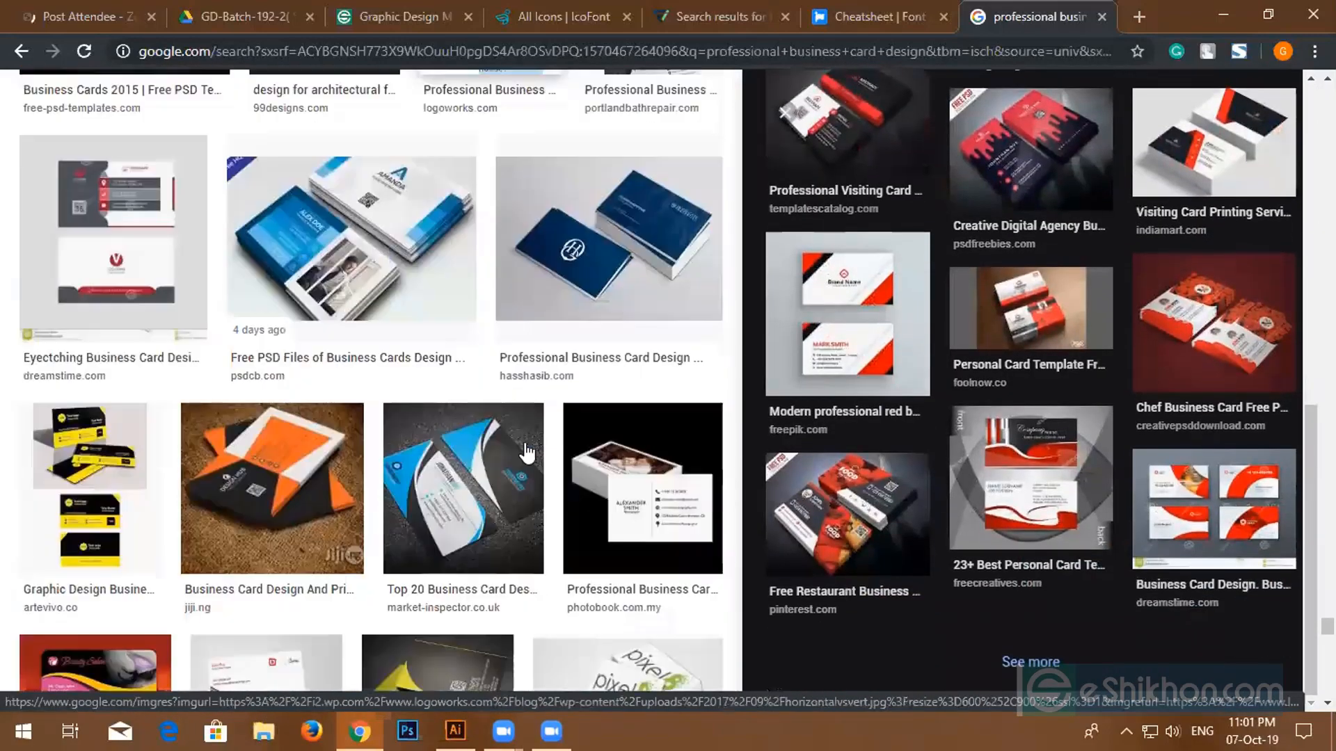
left_click(442, 459)
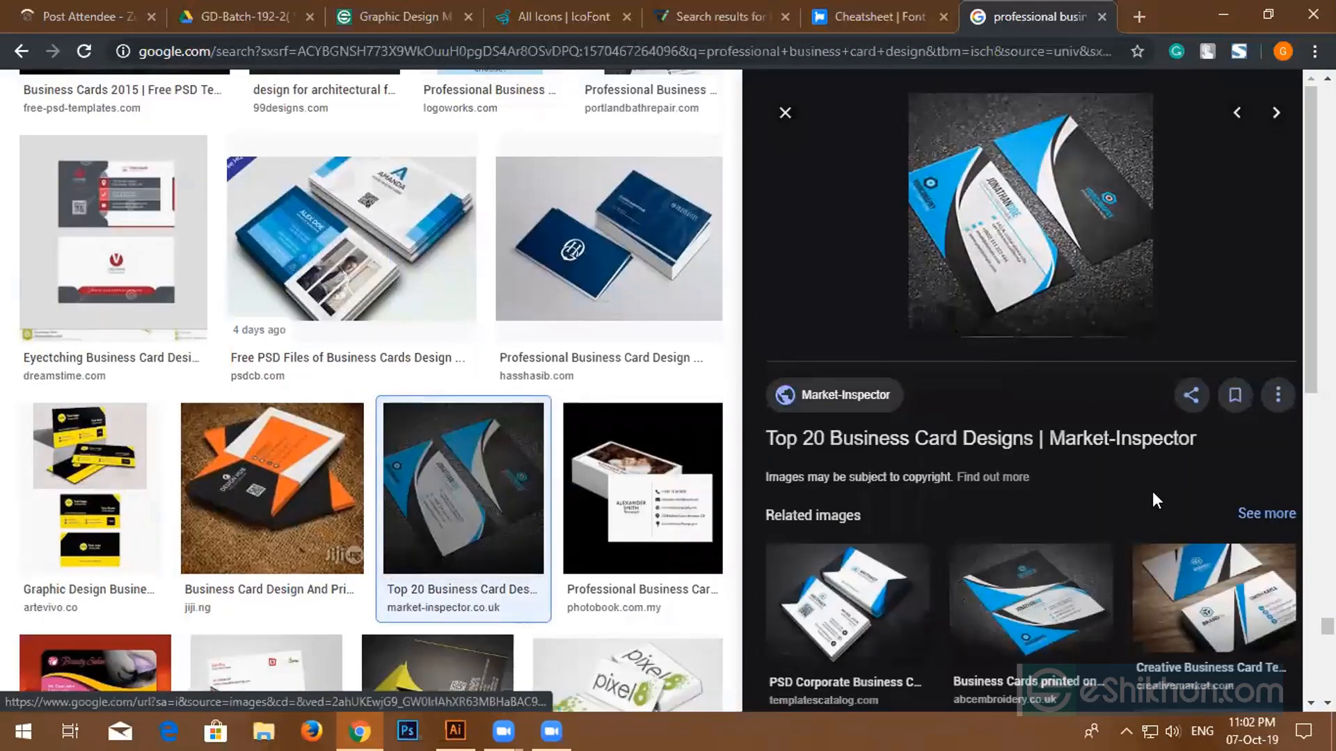
scroll(1152, 492, "down", 8)
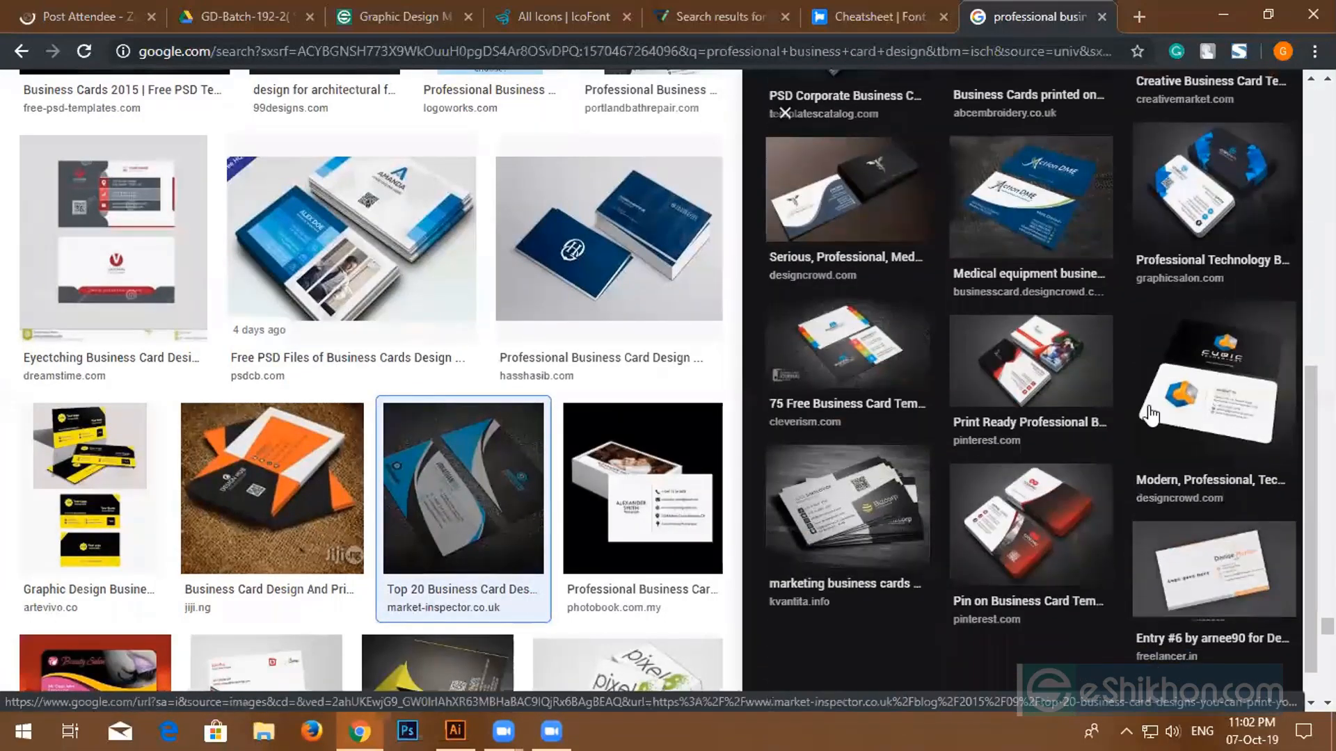
left_click(844, 355)
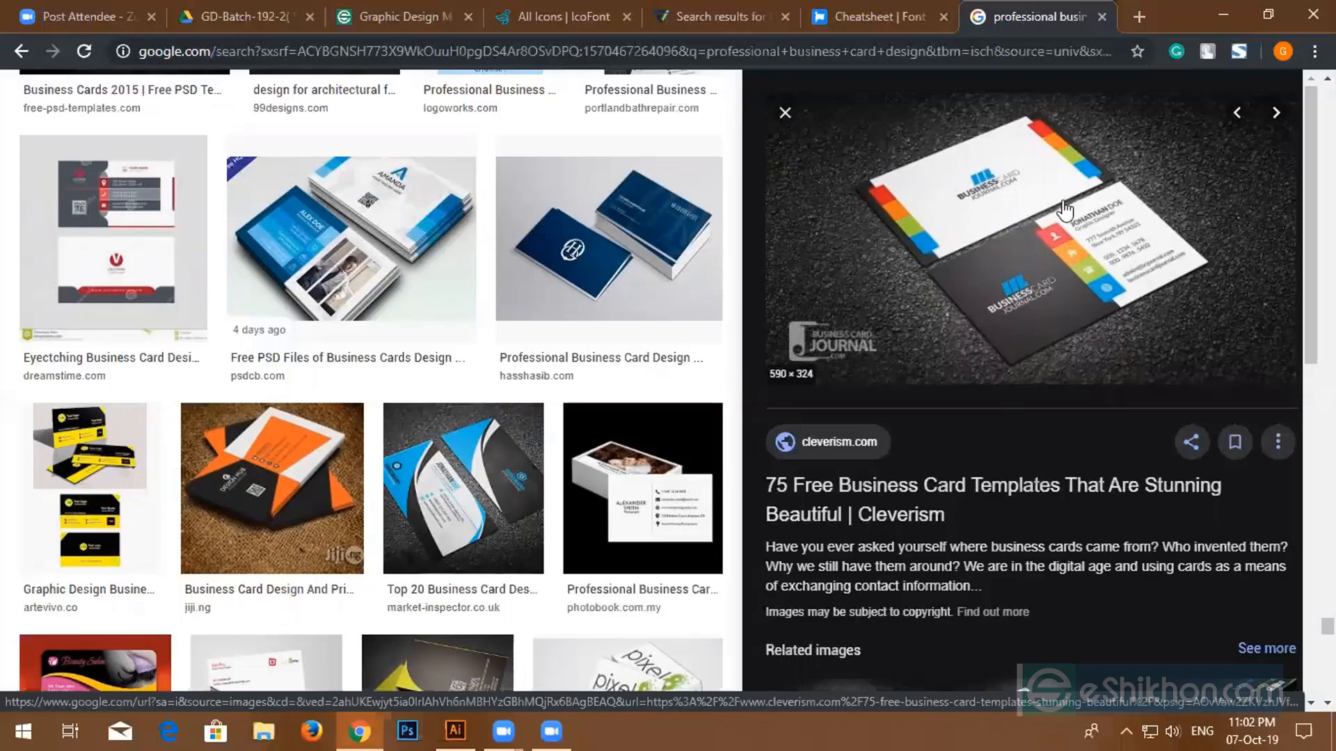
right_click(963, 206)
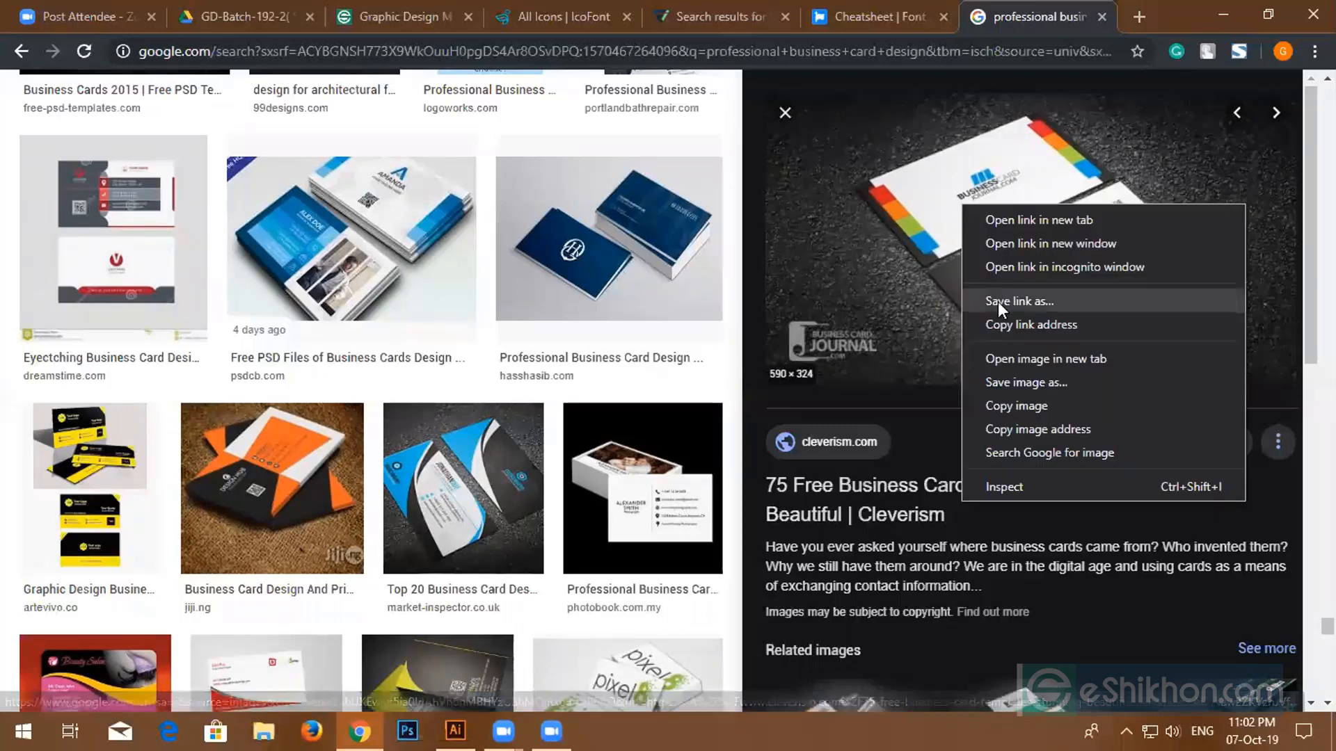
left_click(1014, 406)
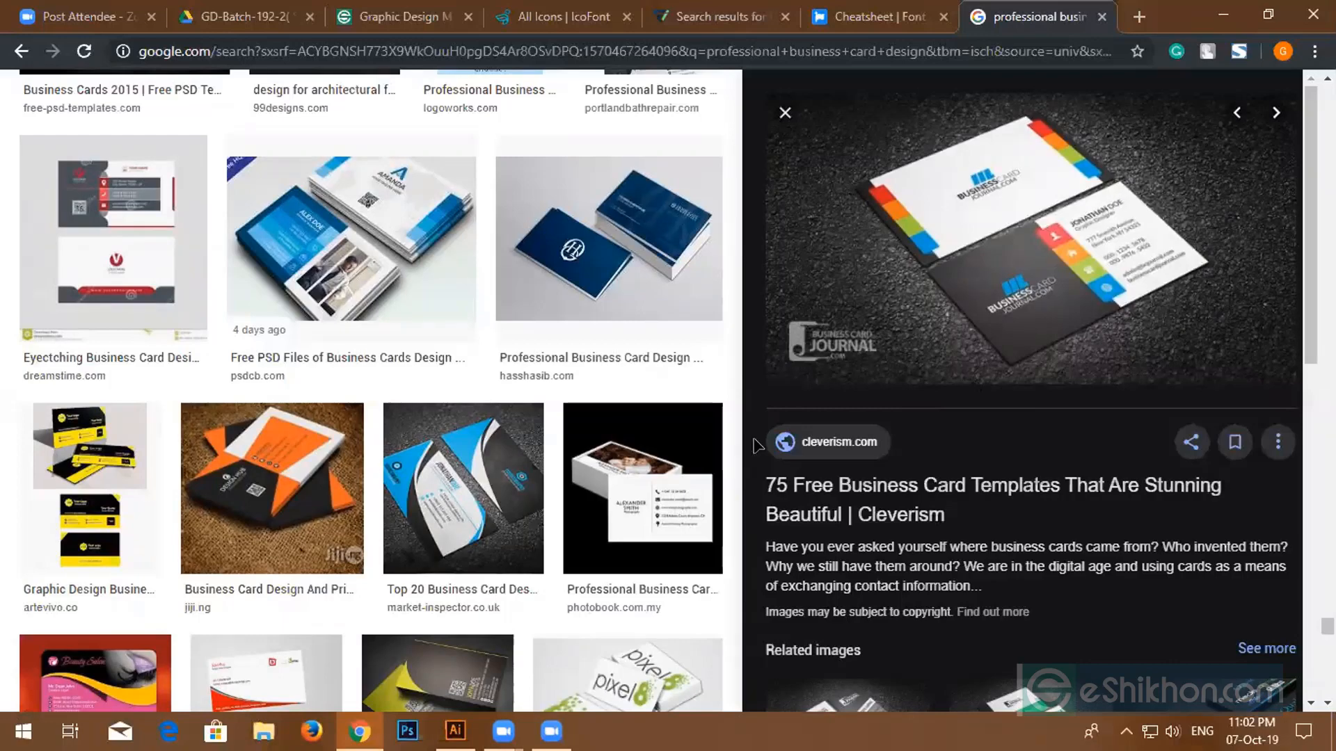
- Paste the coloured-strip card photo into Illustrator, shrink it, and place it over the right artboard
key("alt+Tab")
key("ctrl+v")
left_click_drag(965, 555, 874, 498)
scroll(708, 439, "up", 2)
scroll(708, 439, "up", 1)
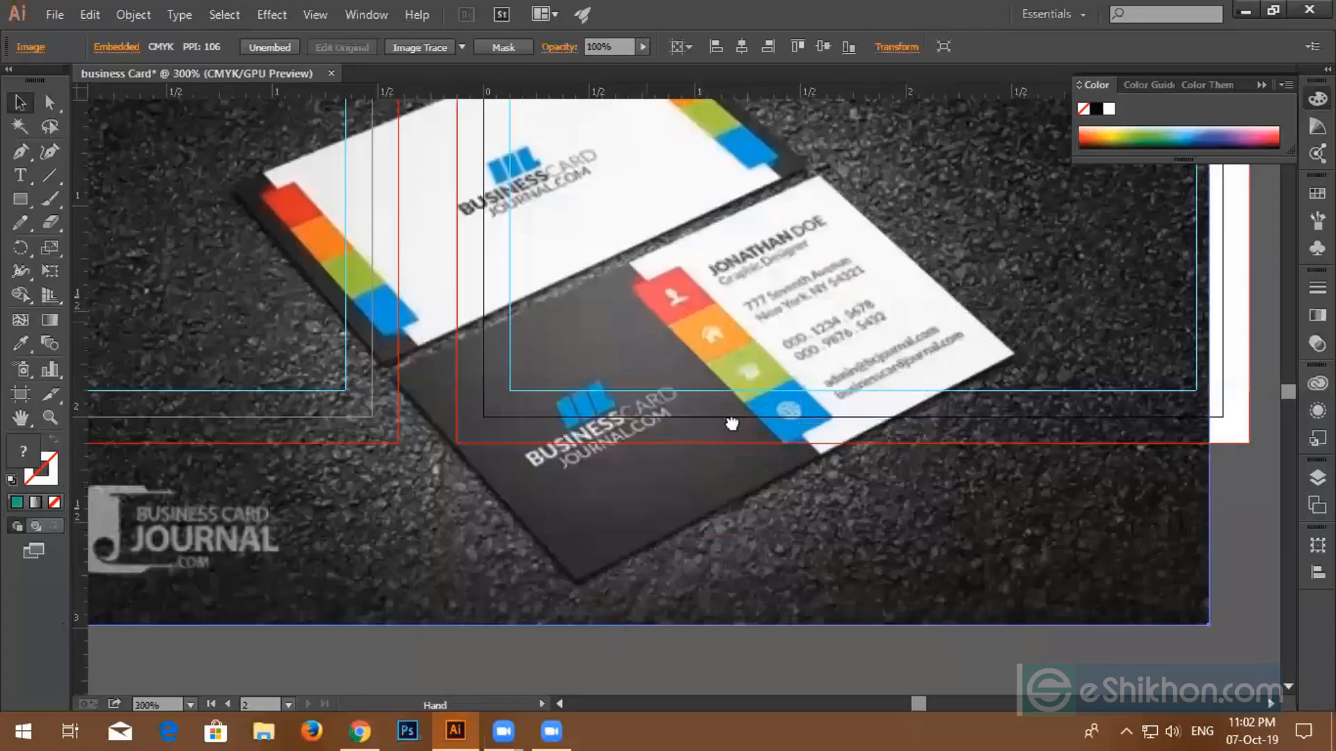
left_click_drag(730, 423, 880, 637)
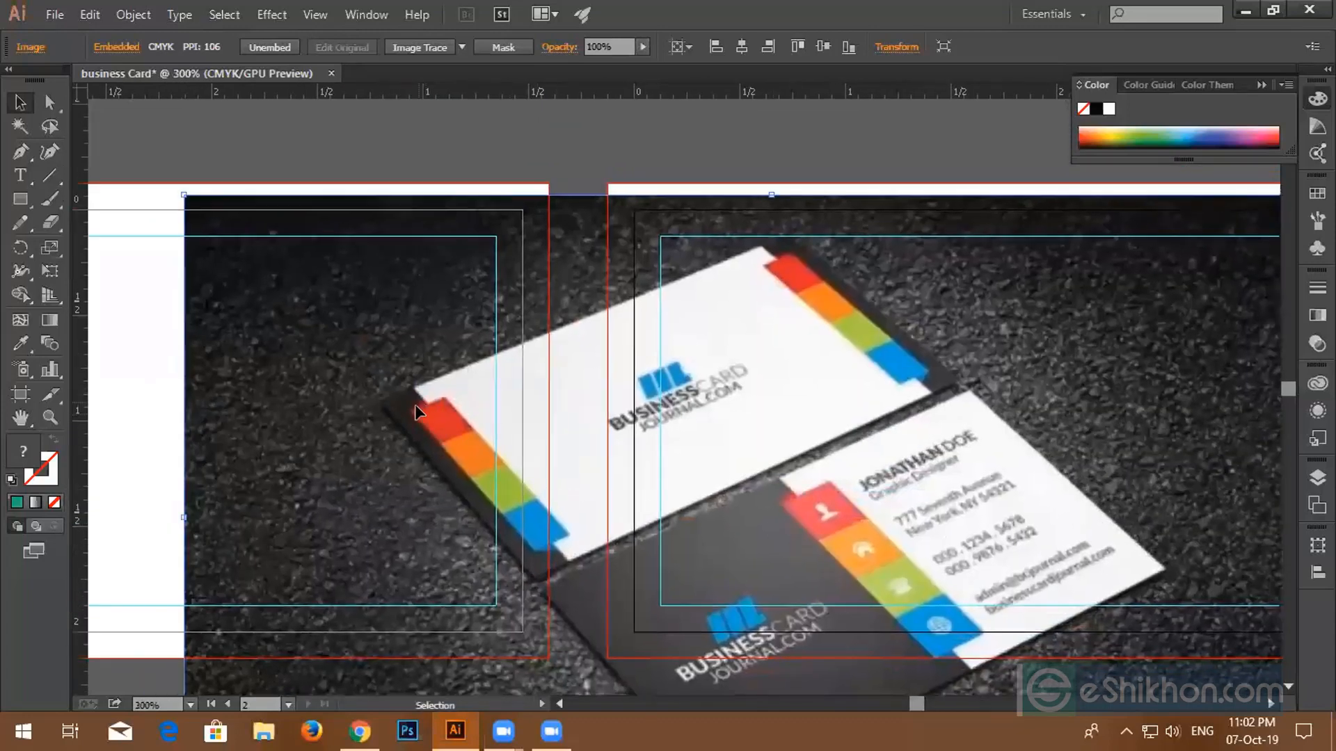
left_click_drag(514, 522, 799, 472)
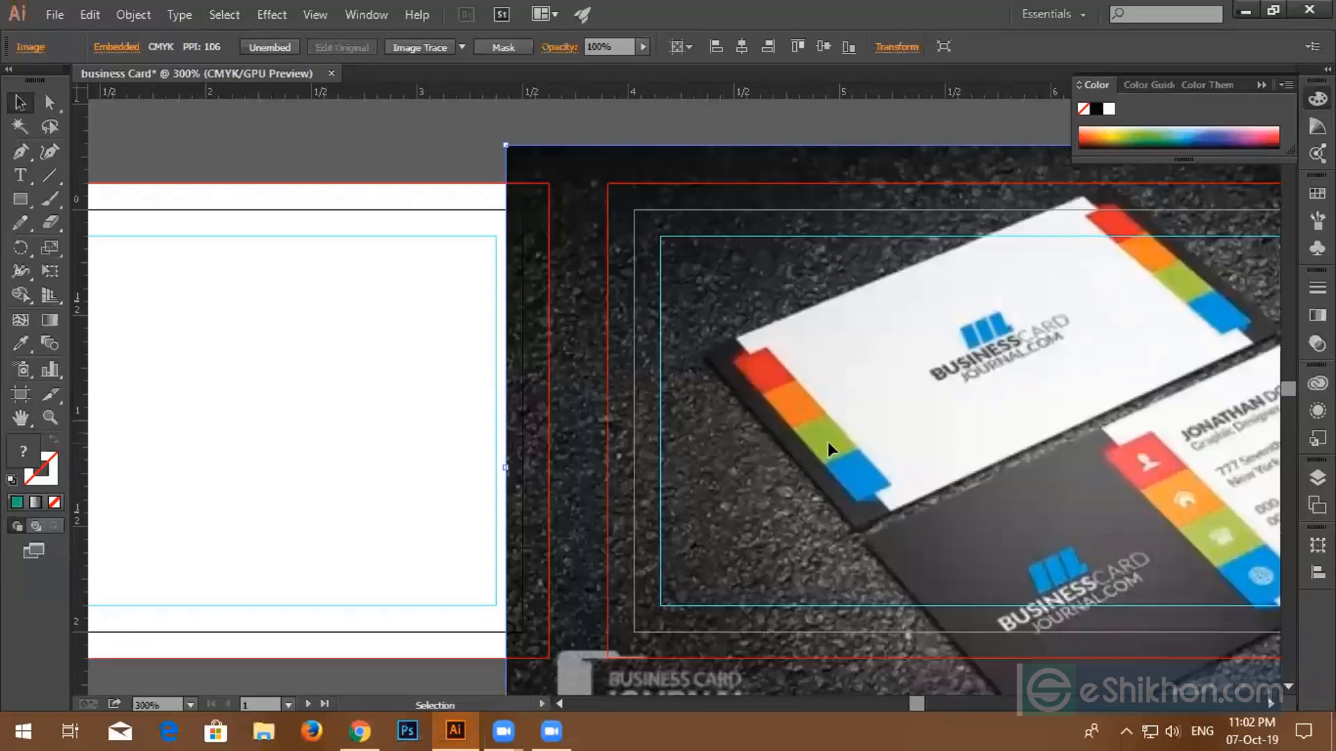
scroll(828, 449, "down", 2)
left_click_drag(896, 400, 1037, 401)
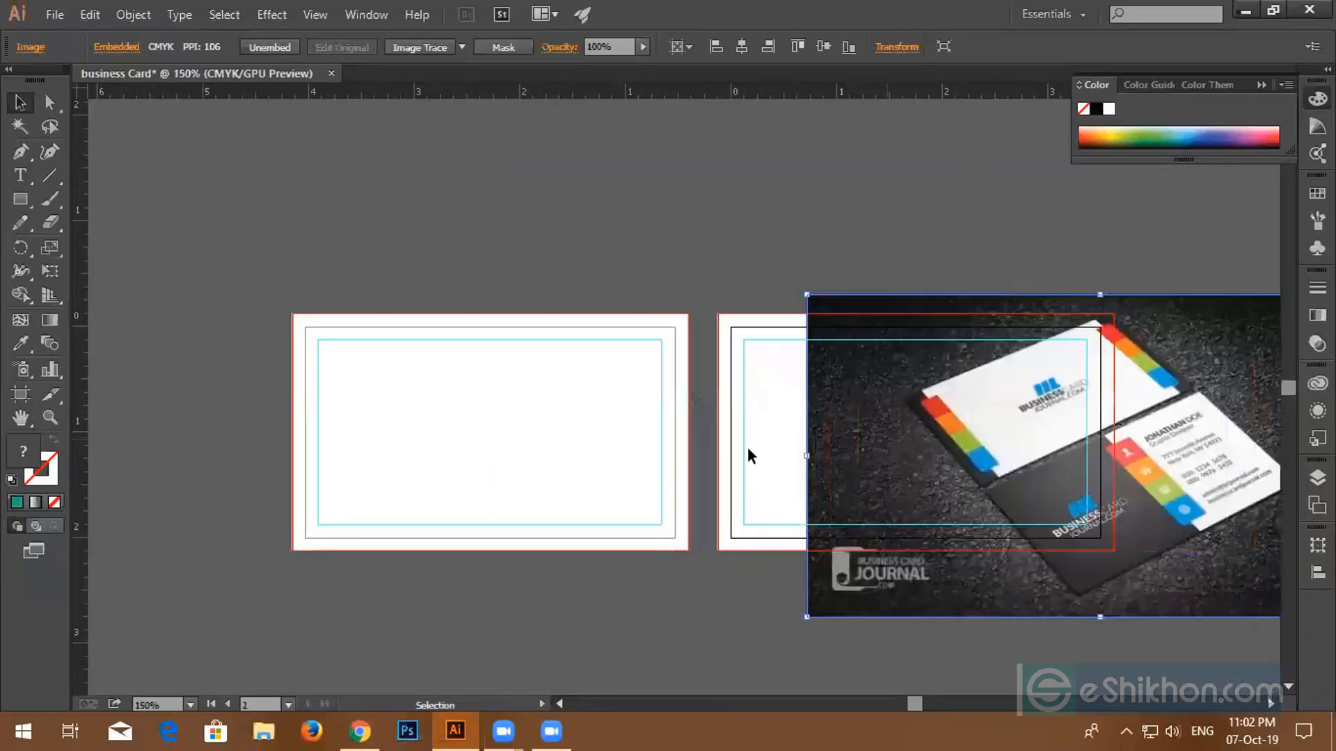
left_click(360, 730)
- Search for 'logo png' in a new tab and open the image results
left_click(1139, 17)
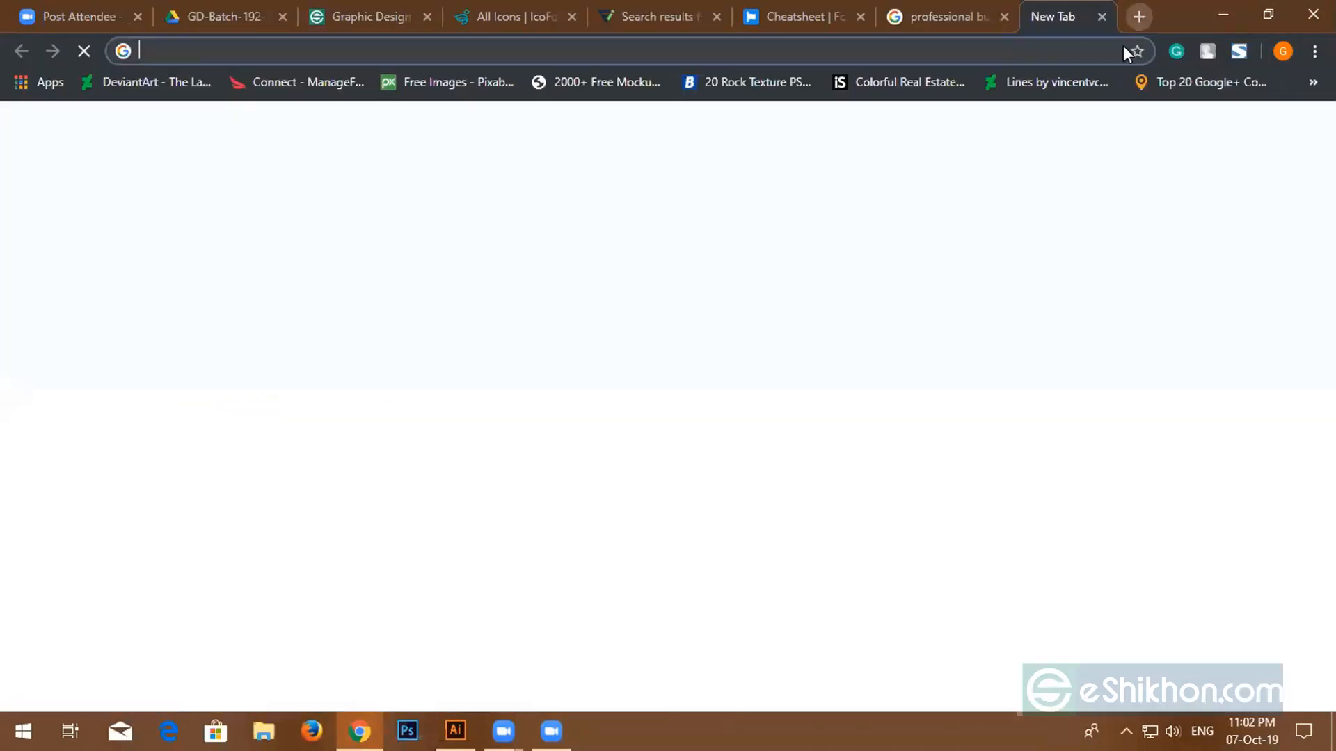
type("logo p")
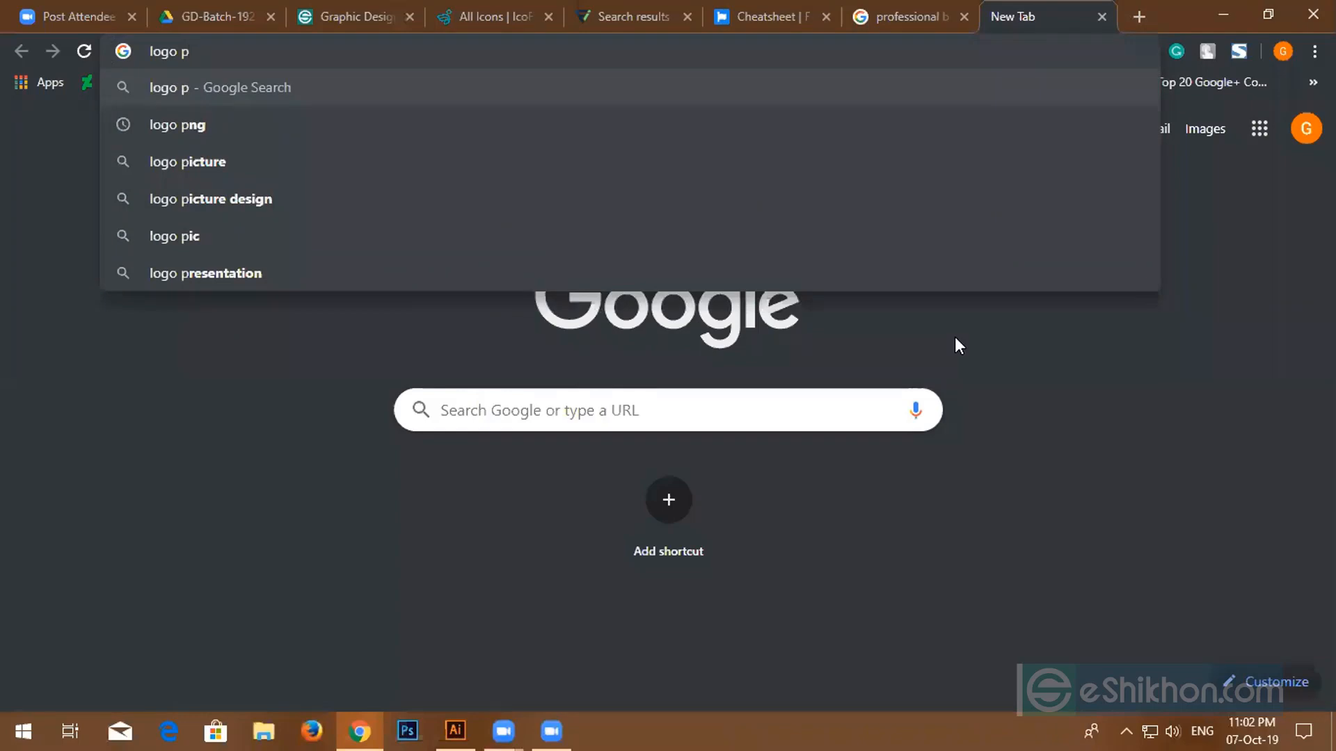
type("ng")
key("Return")
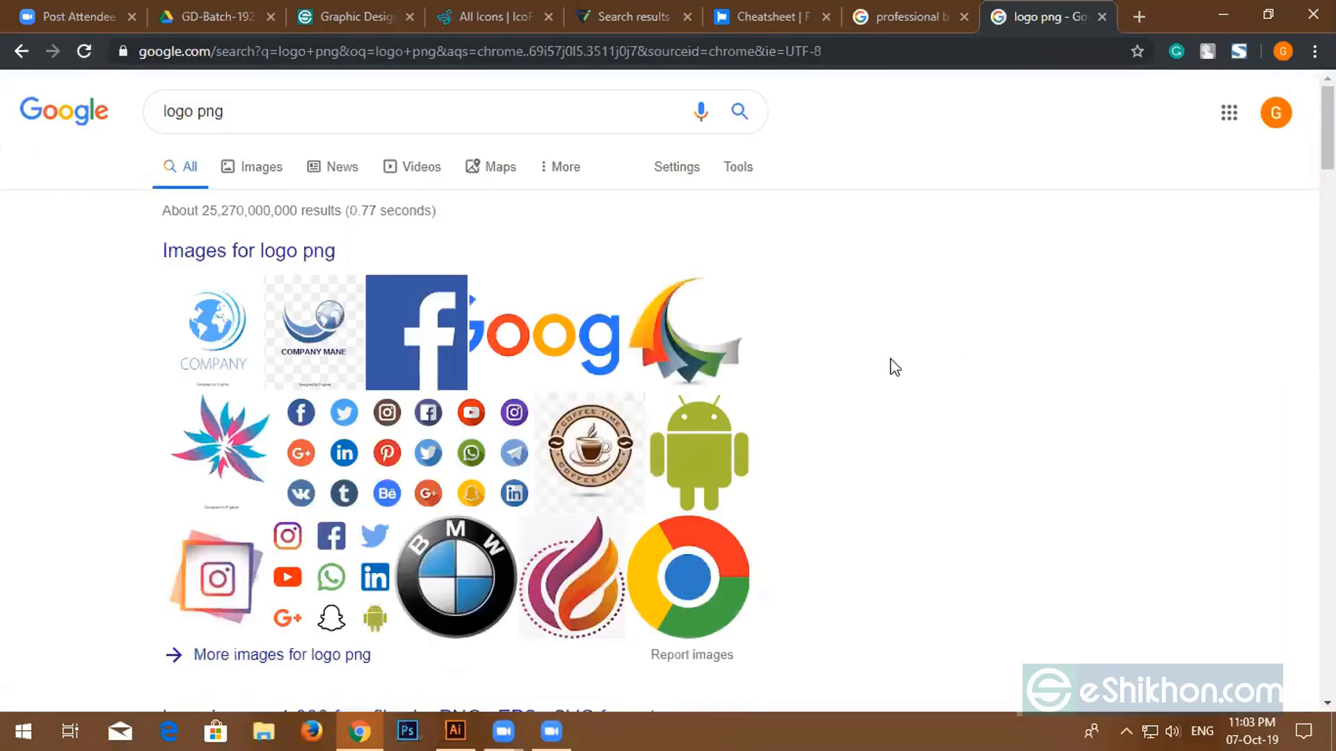
left_click(306, 257)
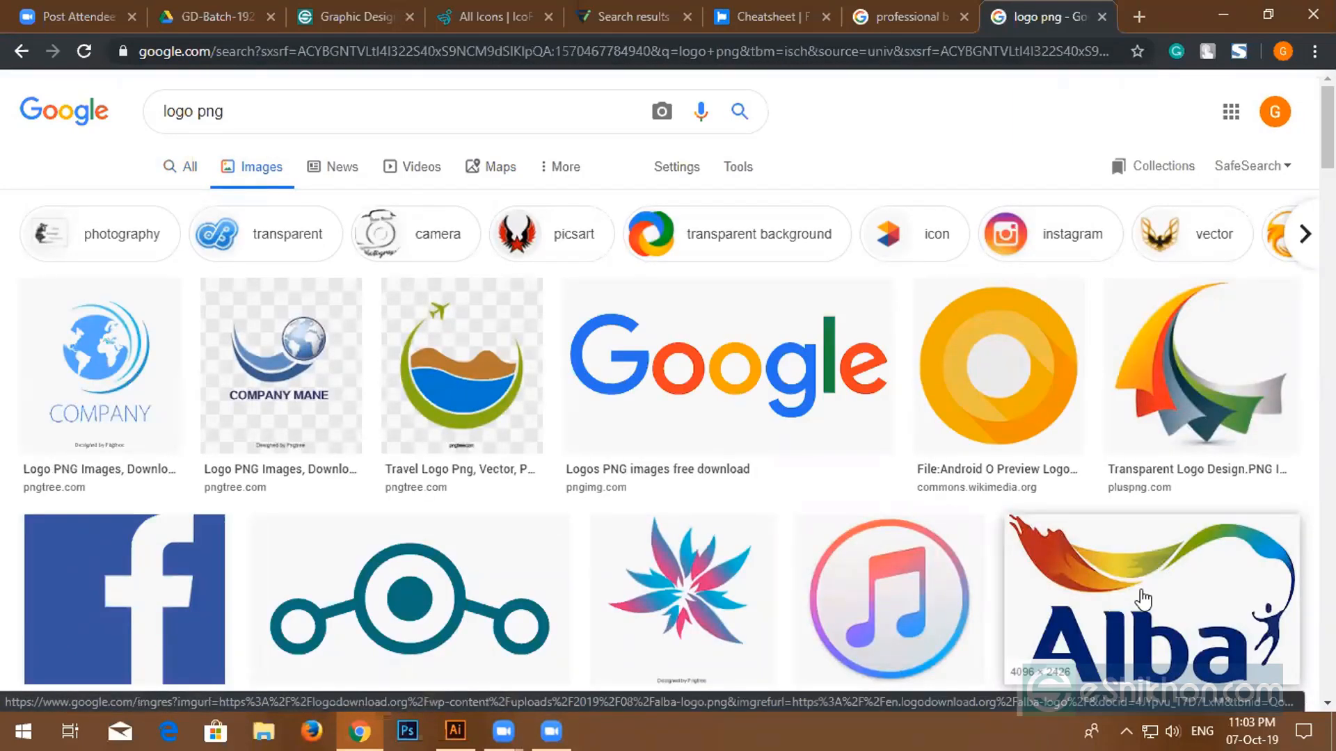
- Scroll through the logo results, briefly previewing the Monero logo
scroll(974, 448, "down", 4)
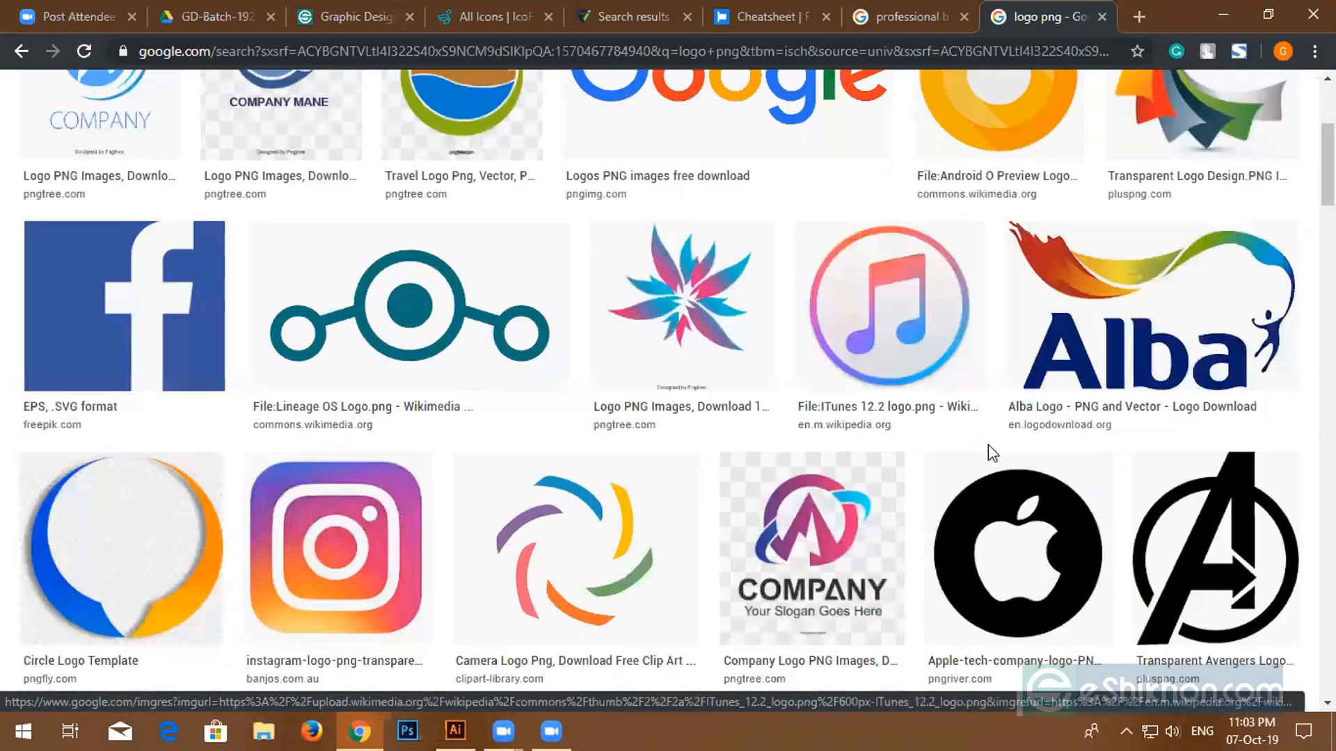
scroll(993, 450, "down", 4)
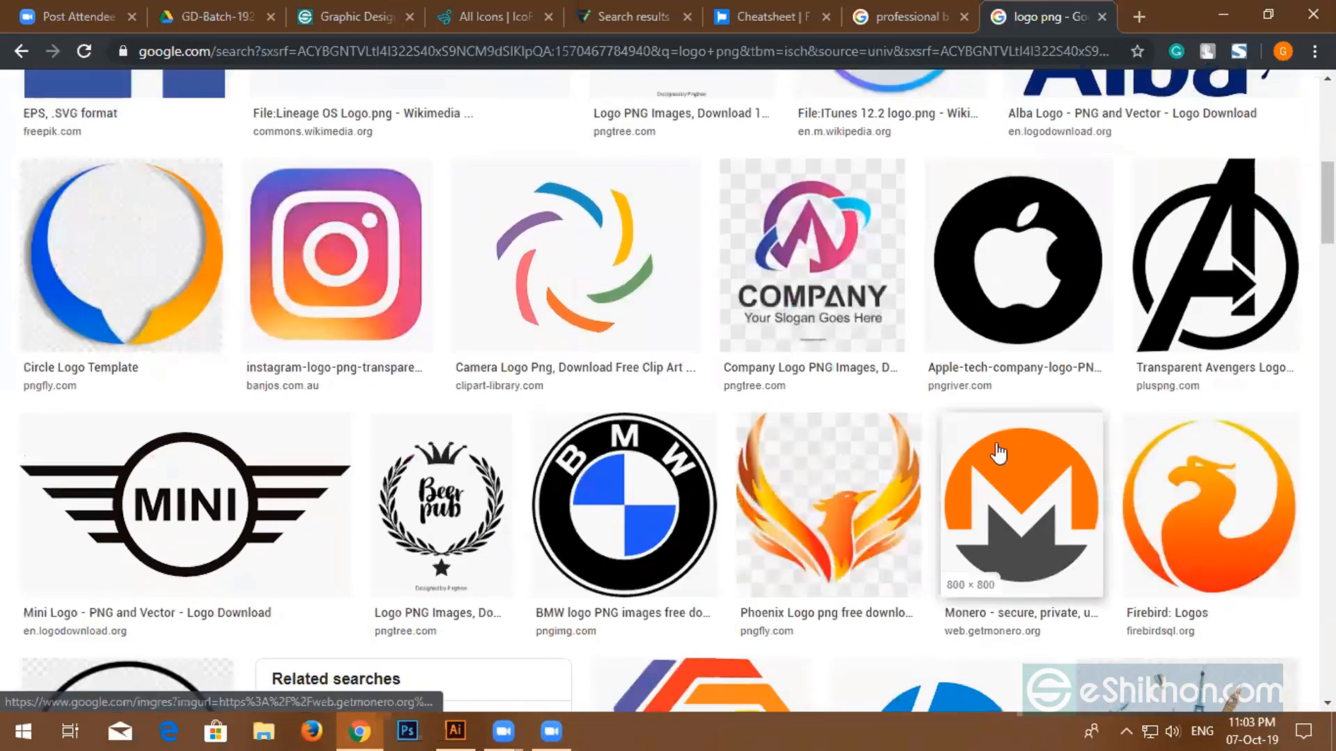
scroll(999, 453, "down", 1)
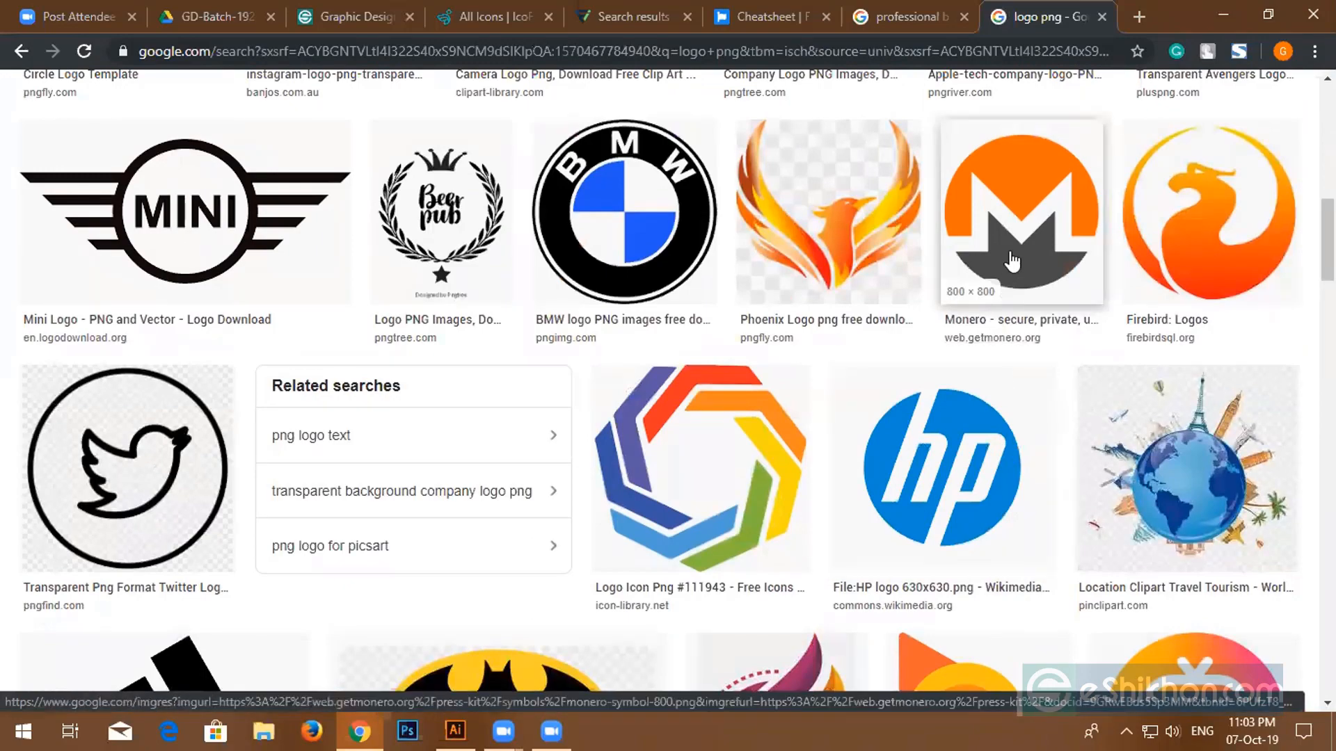
left_click(1012, 261)
scroll(1012, 261, "down", 15)
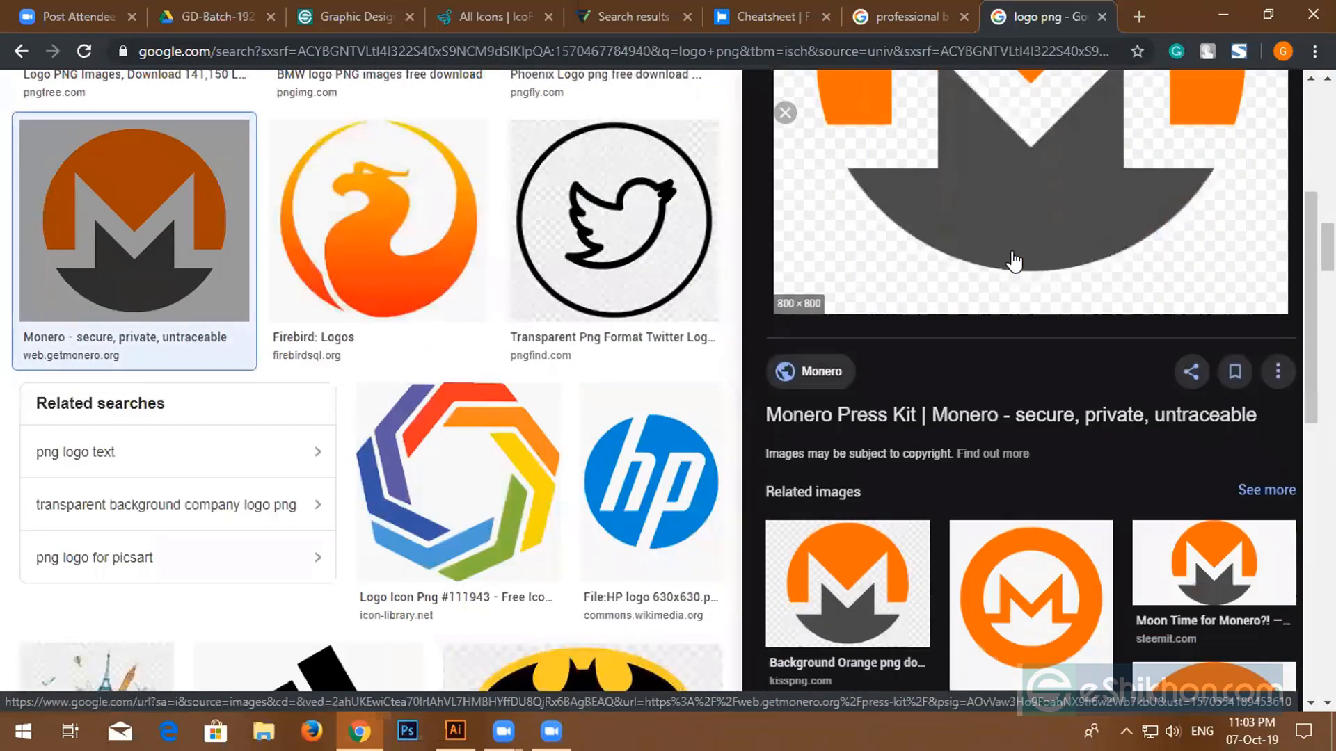
scroll(1013, 261, "up", 10)
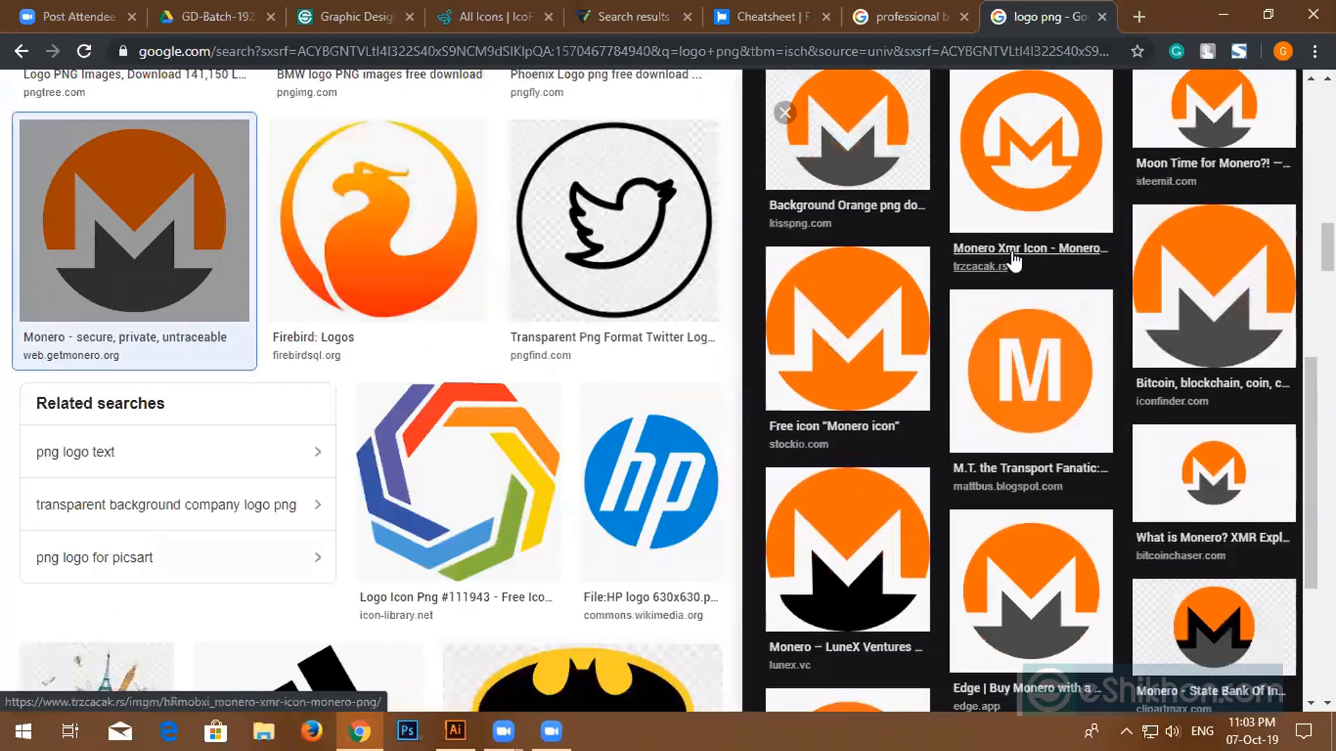
scroll(485, 411, "down", 2)
scroll(485, 411, "down", 8)
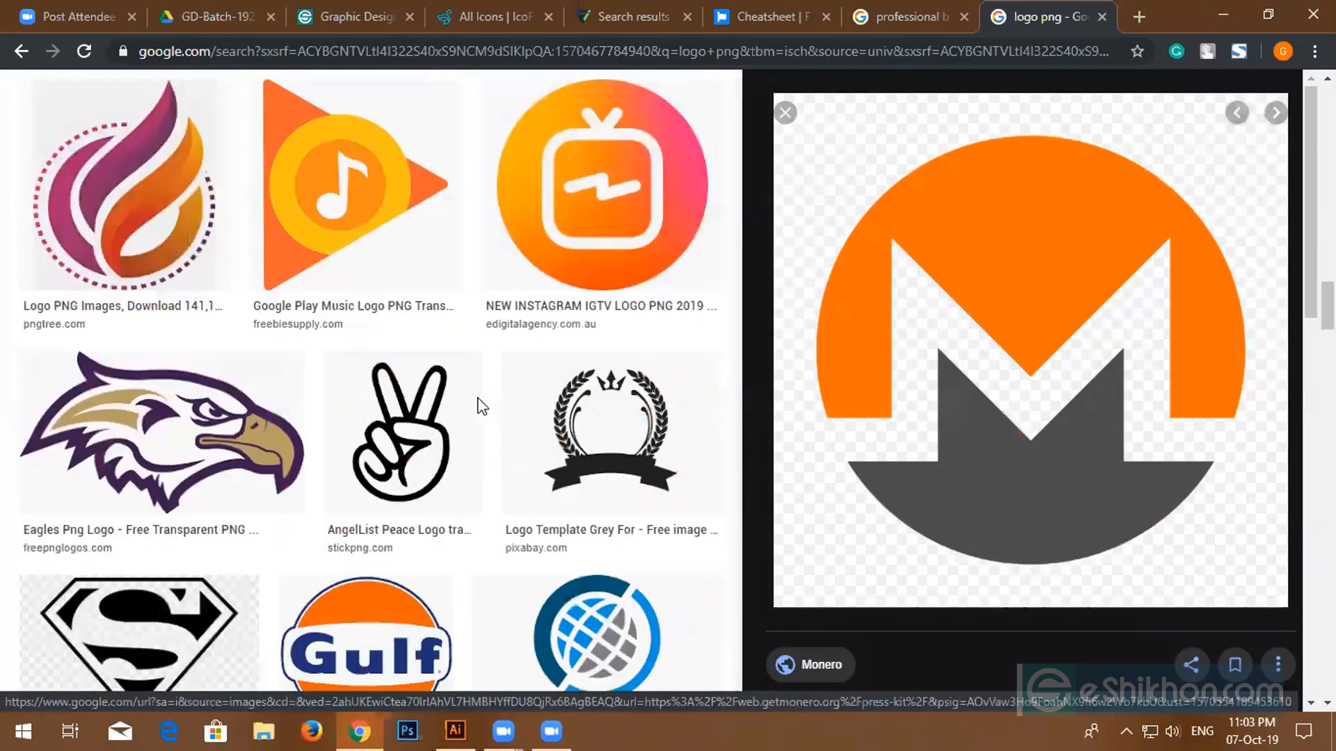
scroll(485, 406, "down", 4)
scroll(485, 404, "down", 3)
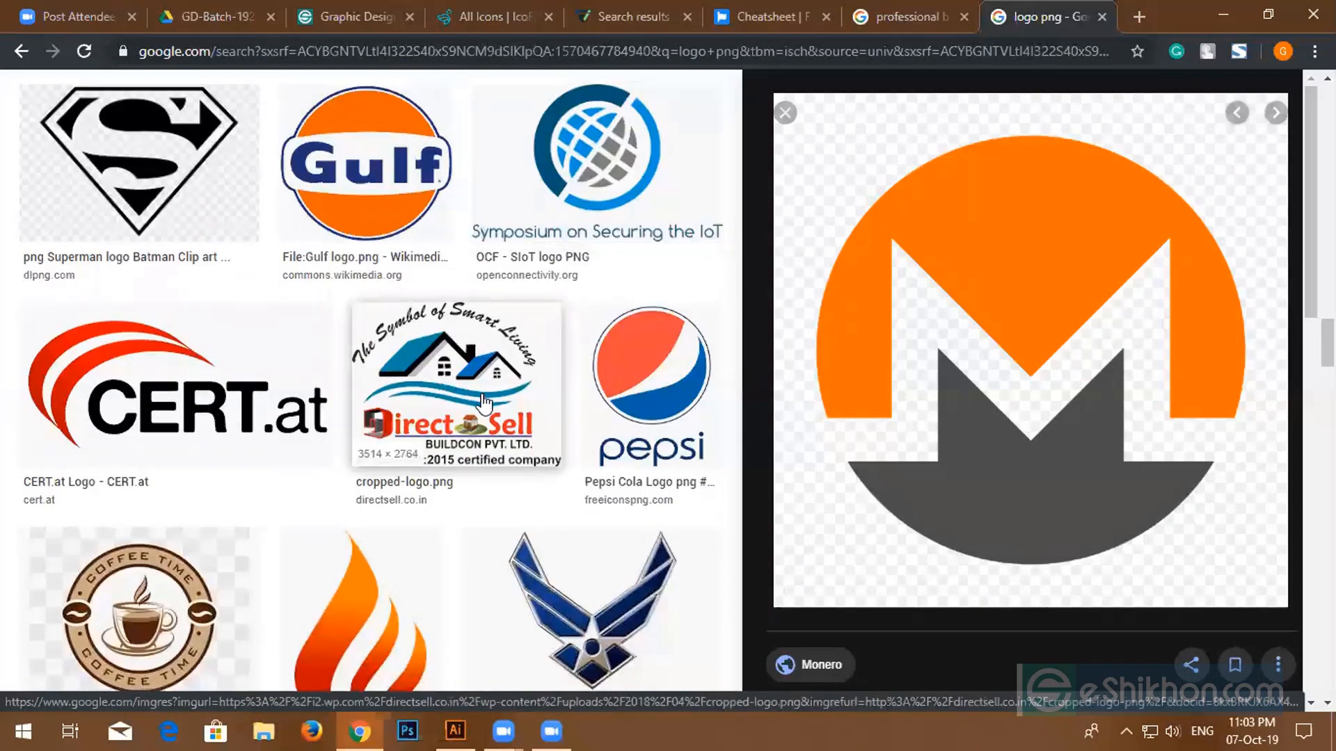
scroll(485, 404, "down", 14)
scroll(485, 398, "down", 3)
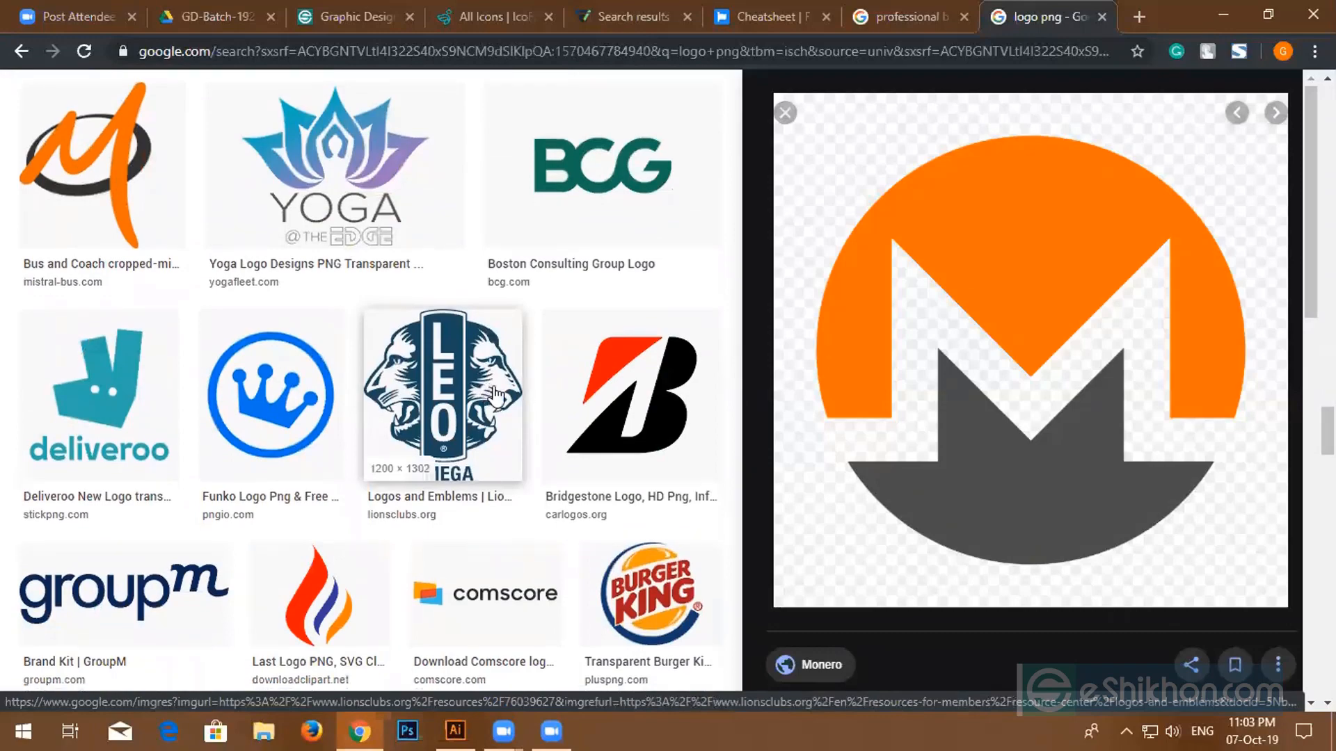
scroll(485, 399, "down", 10)
scroll(512, 380, "down", 10)
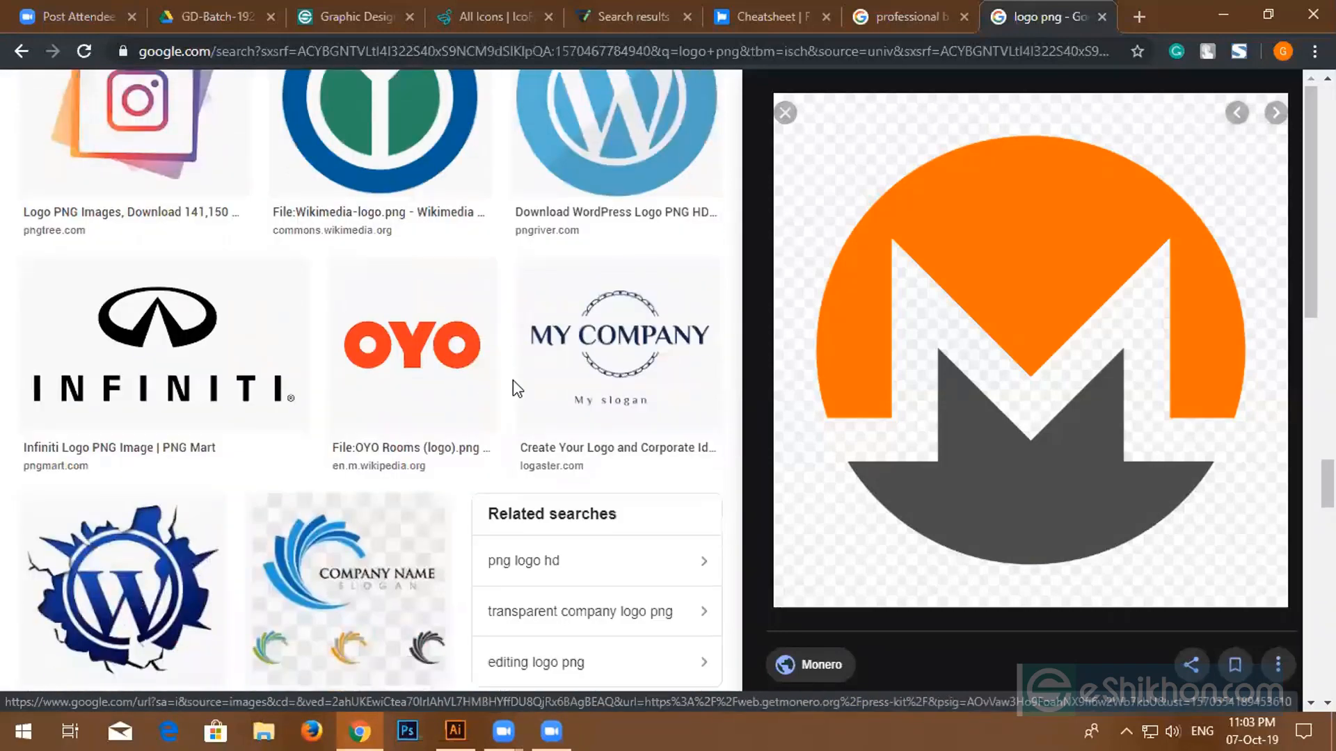
scroll(515, 388, "down", 13)
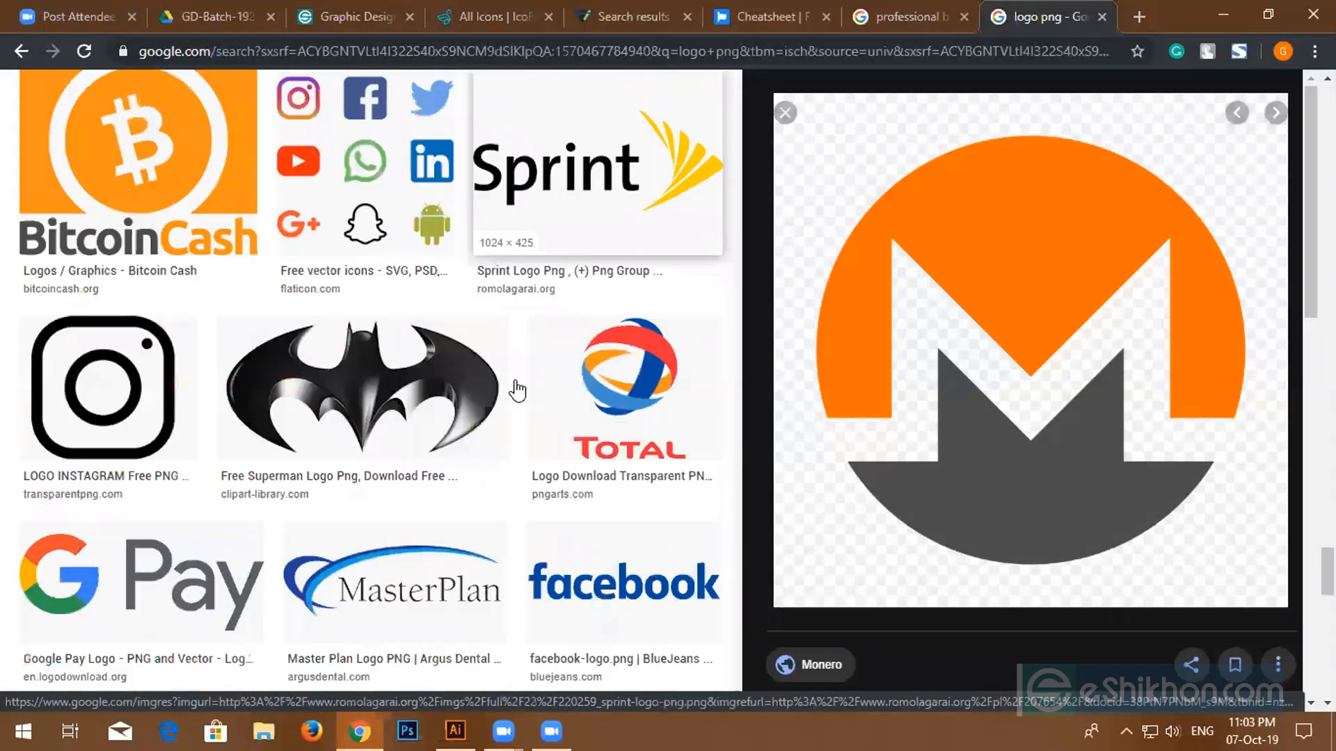
scroll(518, 391, "down", 16)
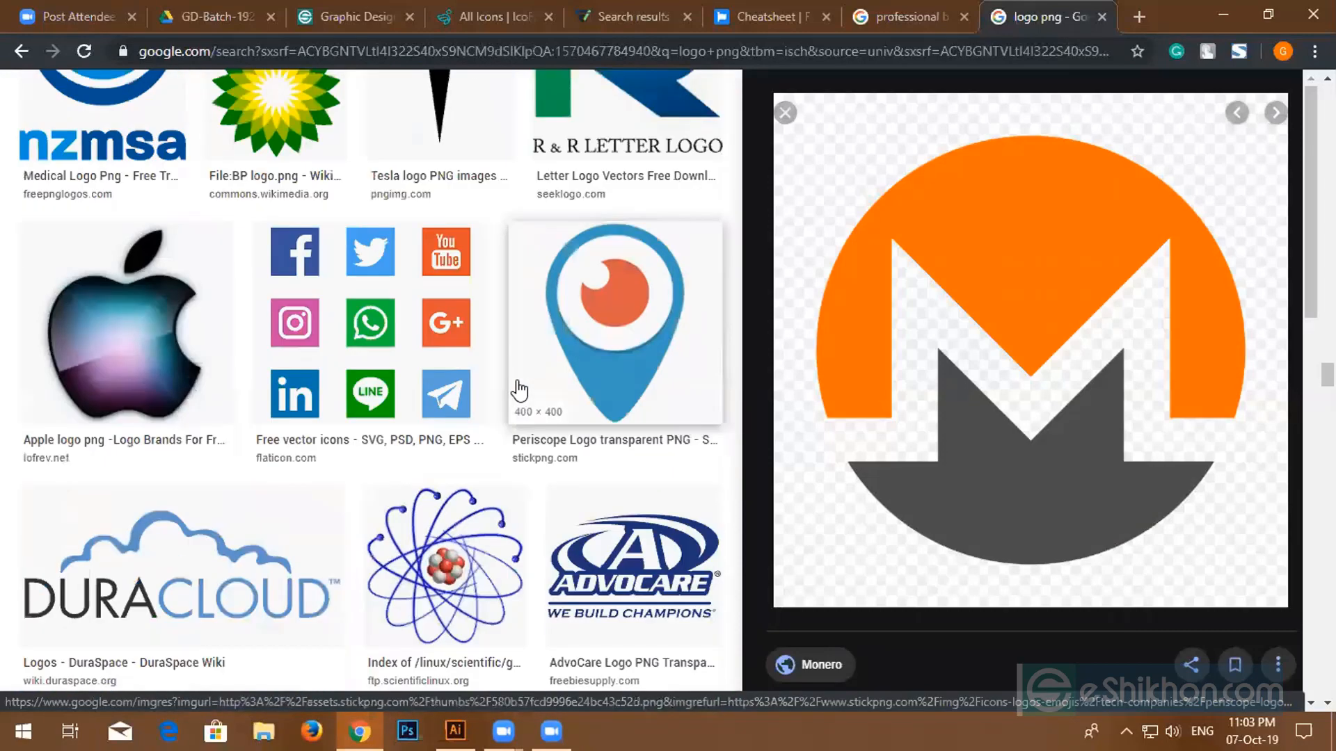
scroll(518, 391, "down", 8)
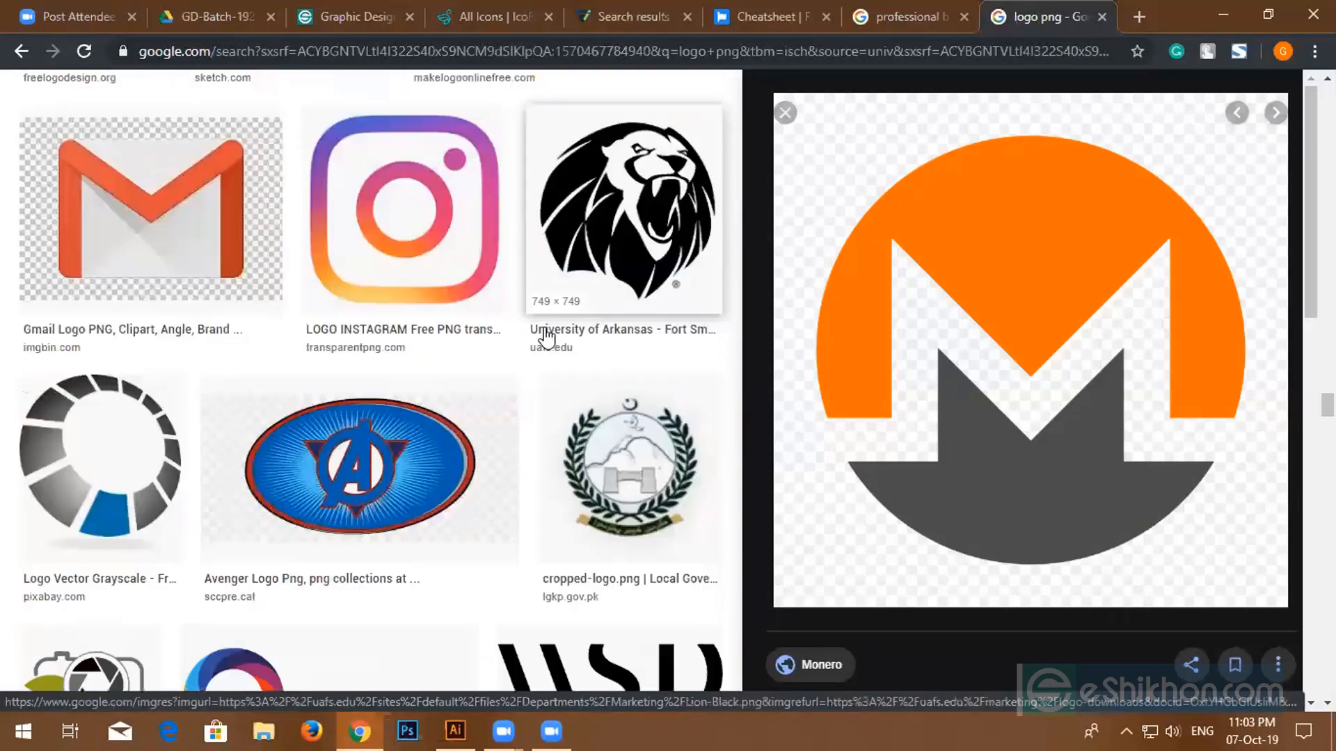
scroll(533, 336, "down", 15)
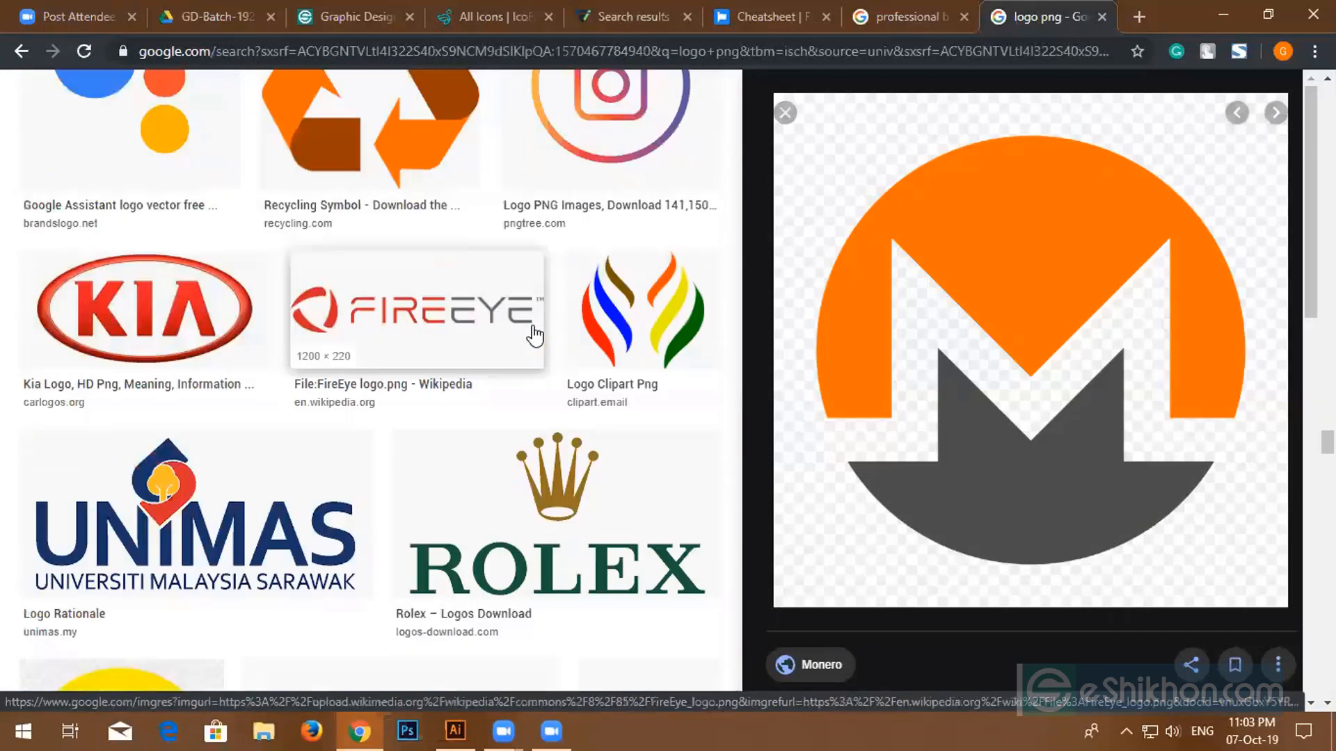
scroll(532, 336, "up", 1)
- Save the FireEye logo image to Downloads as FireEye_logo.png
left_click(417, 327)
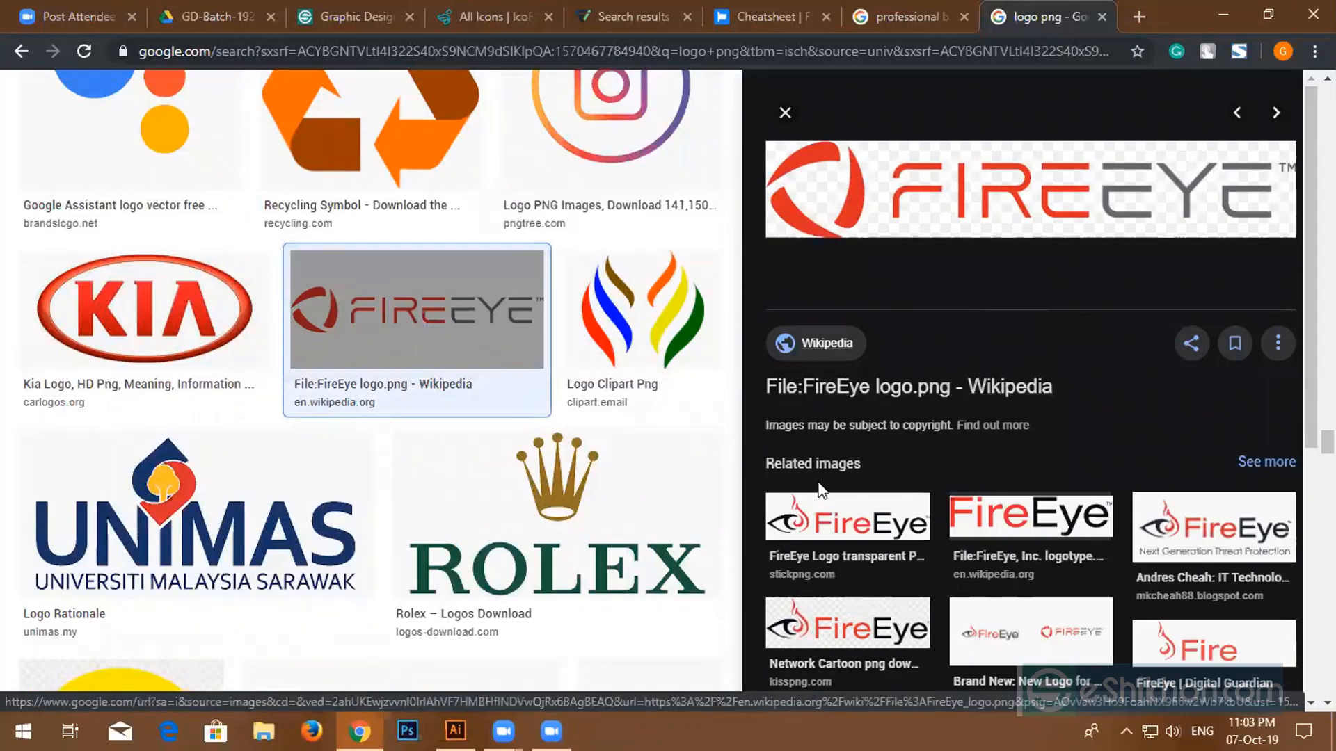
scroll(831, 504, "down", 4)
scroll(857, 485, "down", 2)
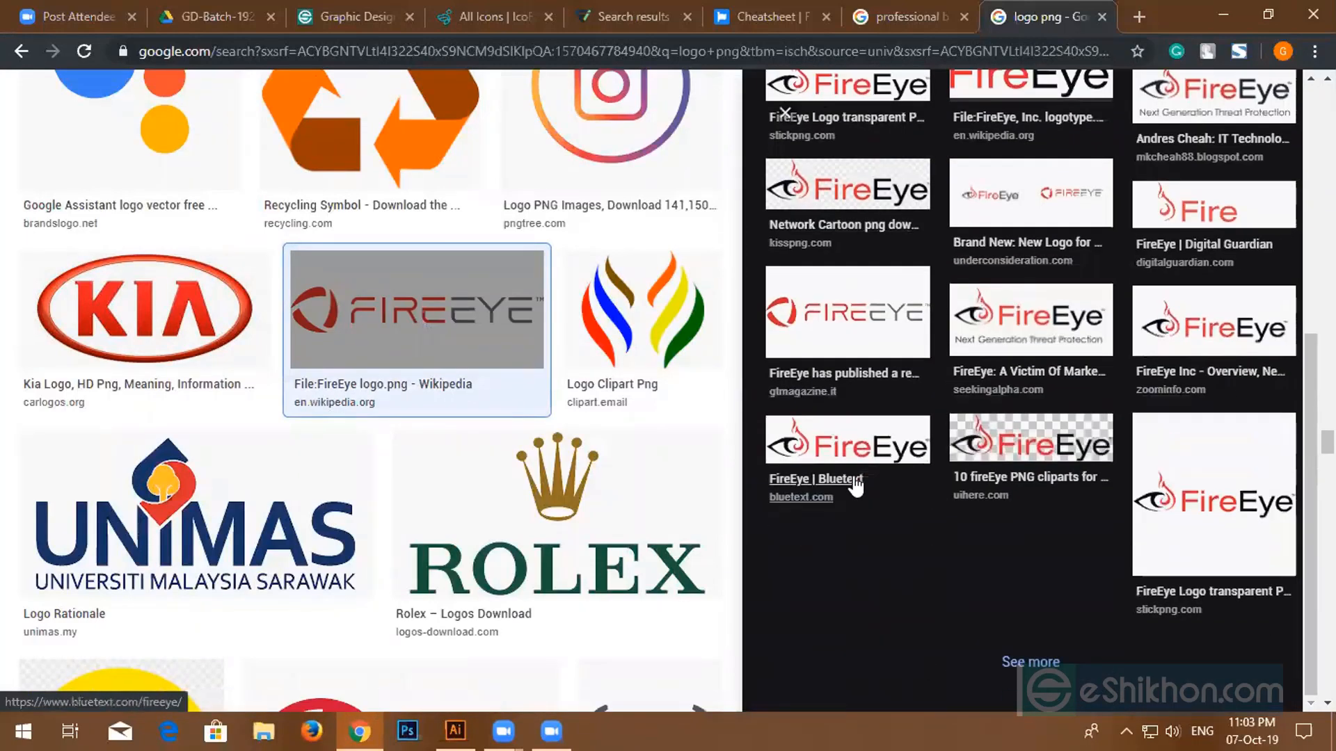
scroll(872, 483, "up", 7)
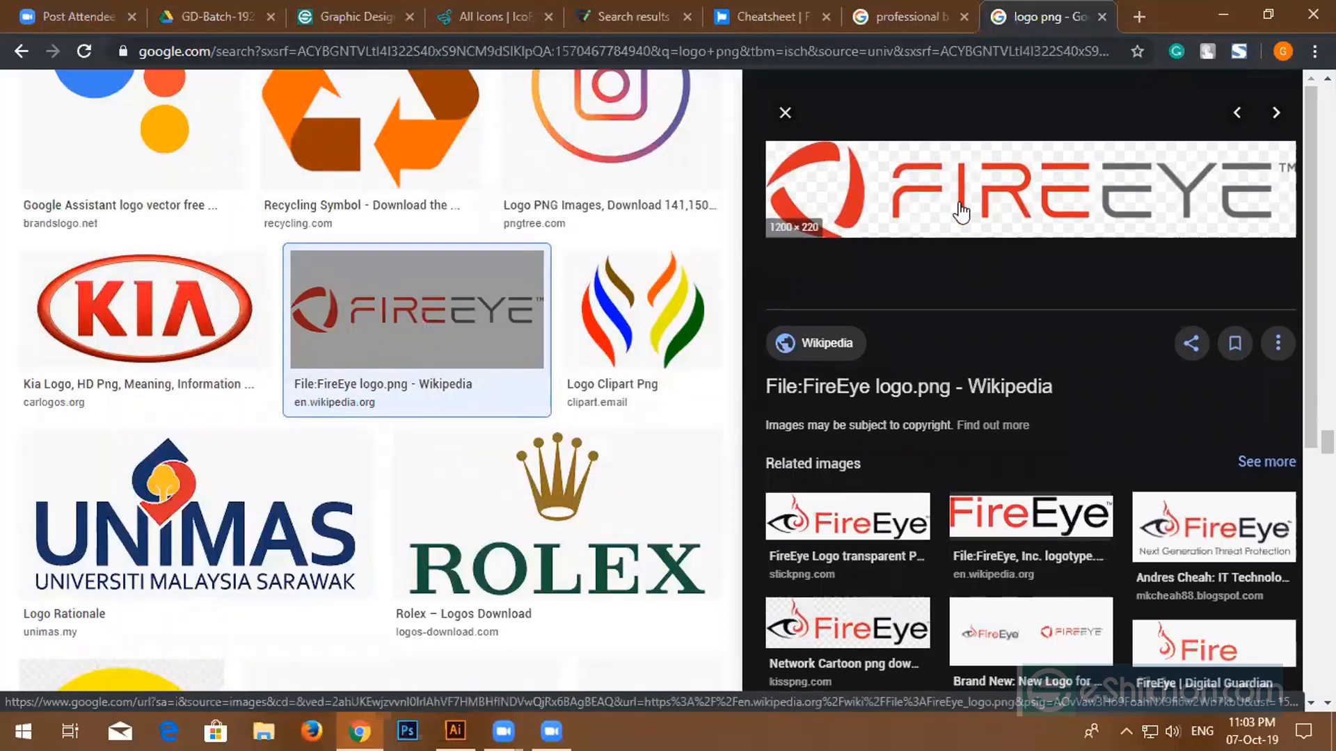
right_click(945, 218)
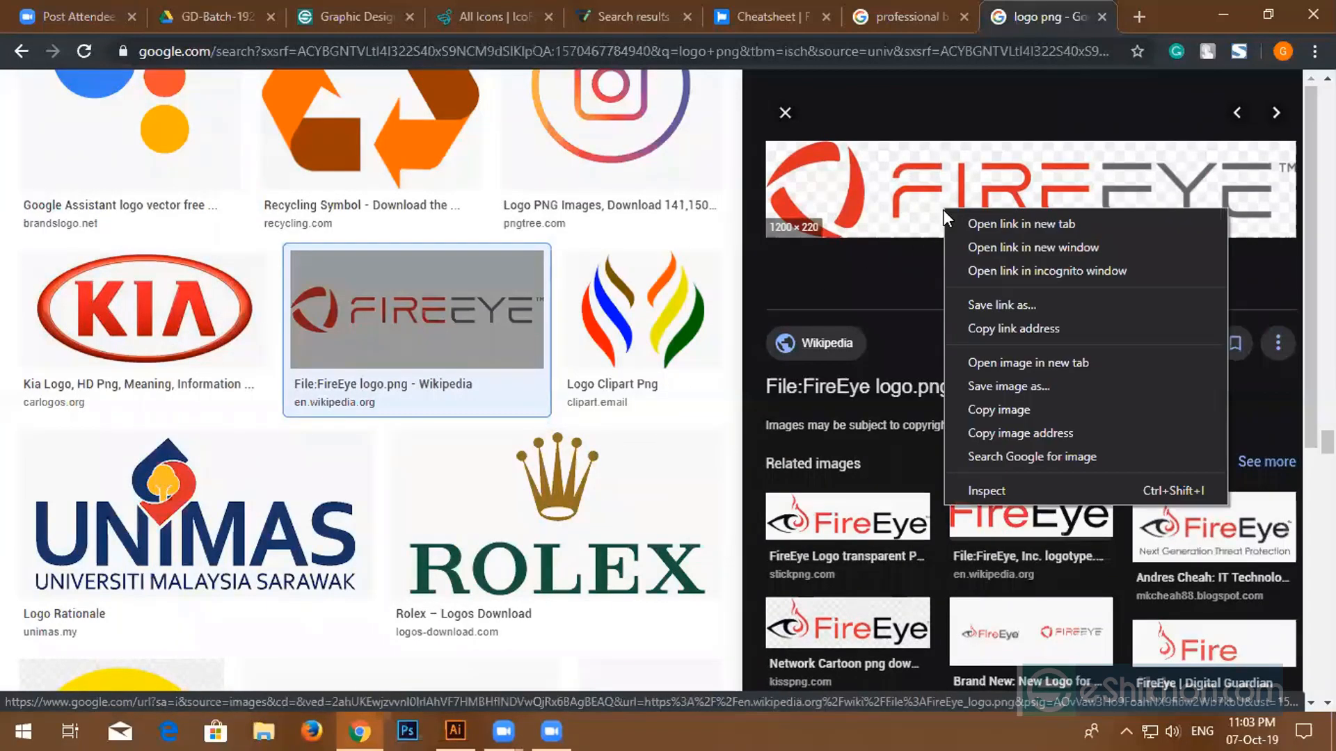
left_click(1004, 386)
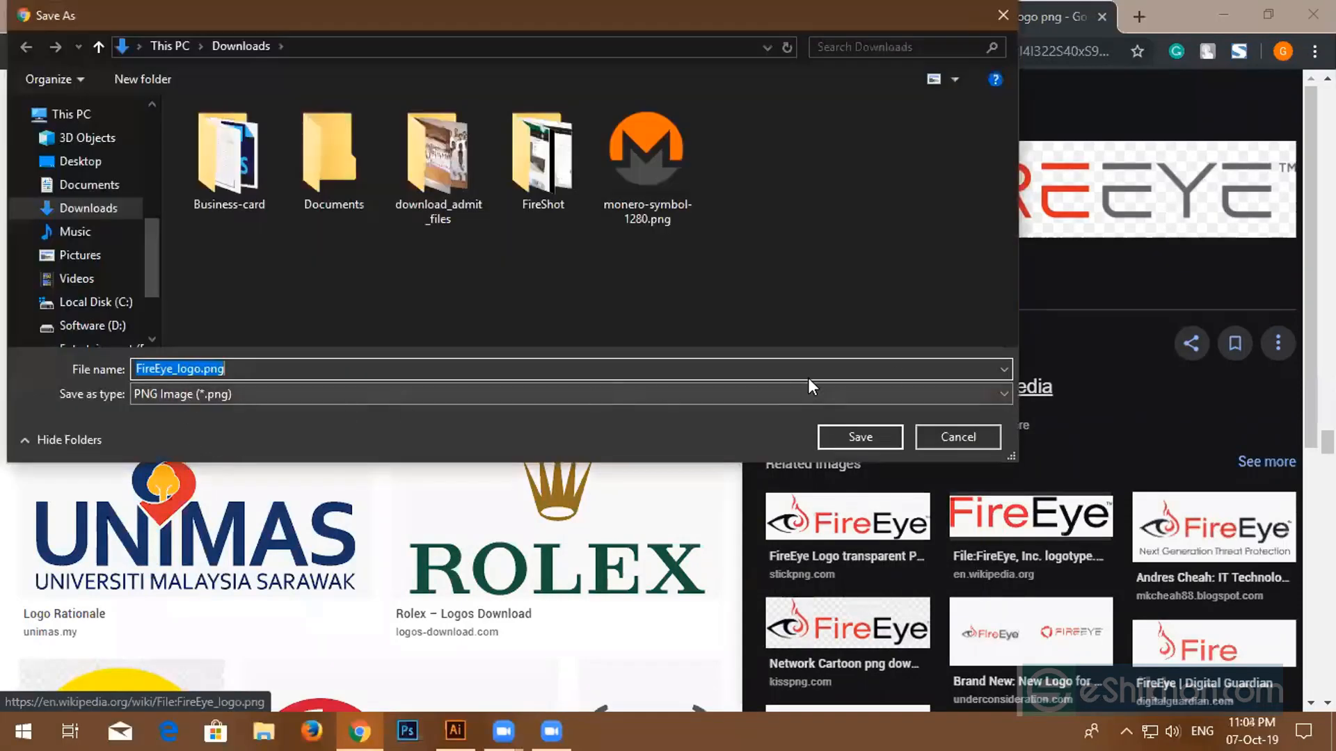
left_click(884, 444)
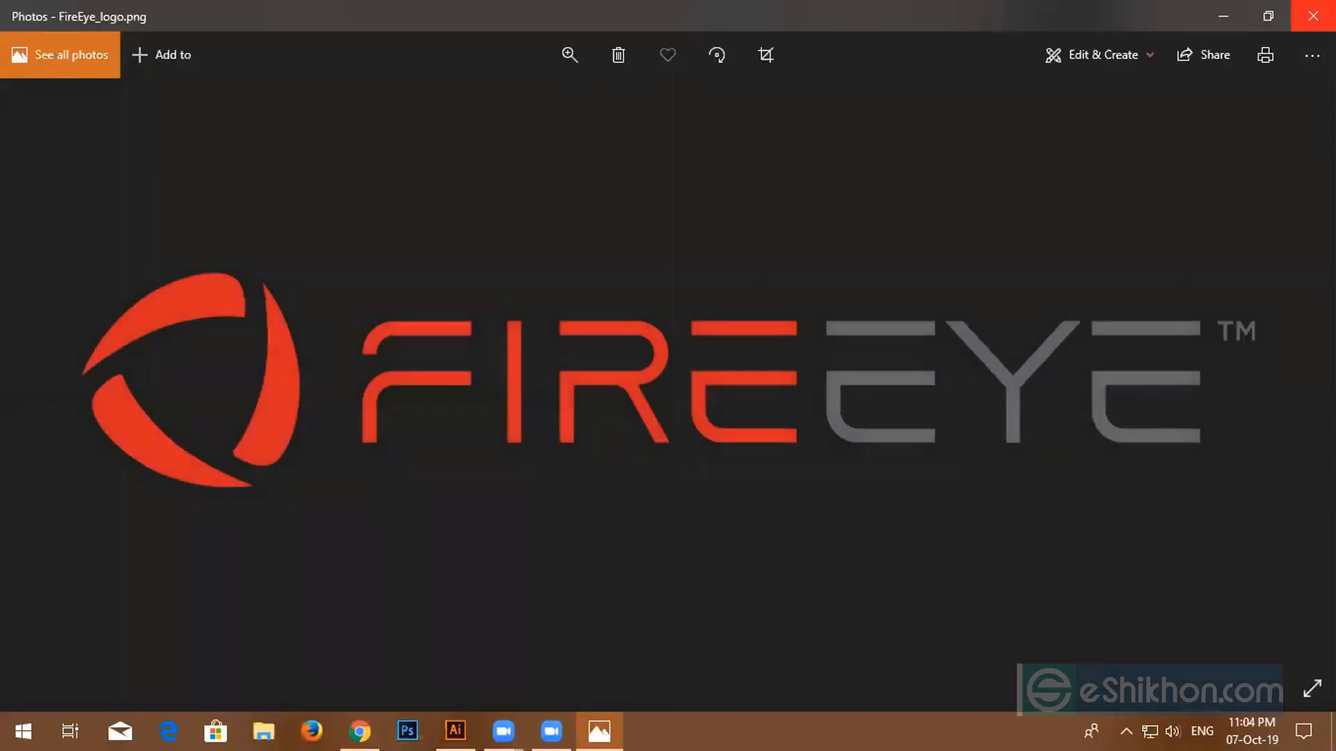
left_click(1313, 16)
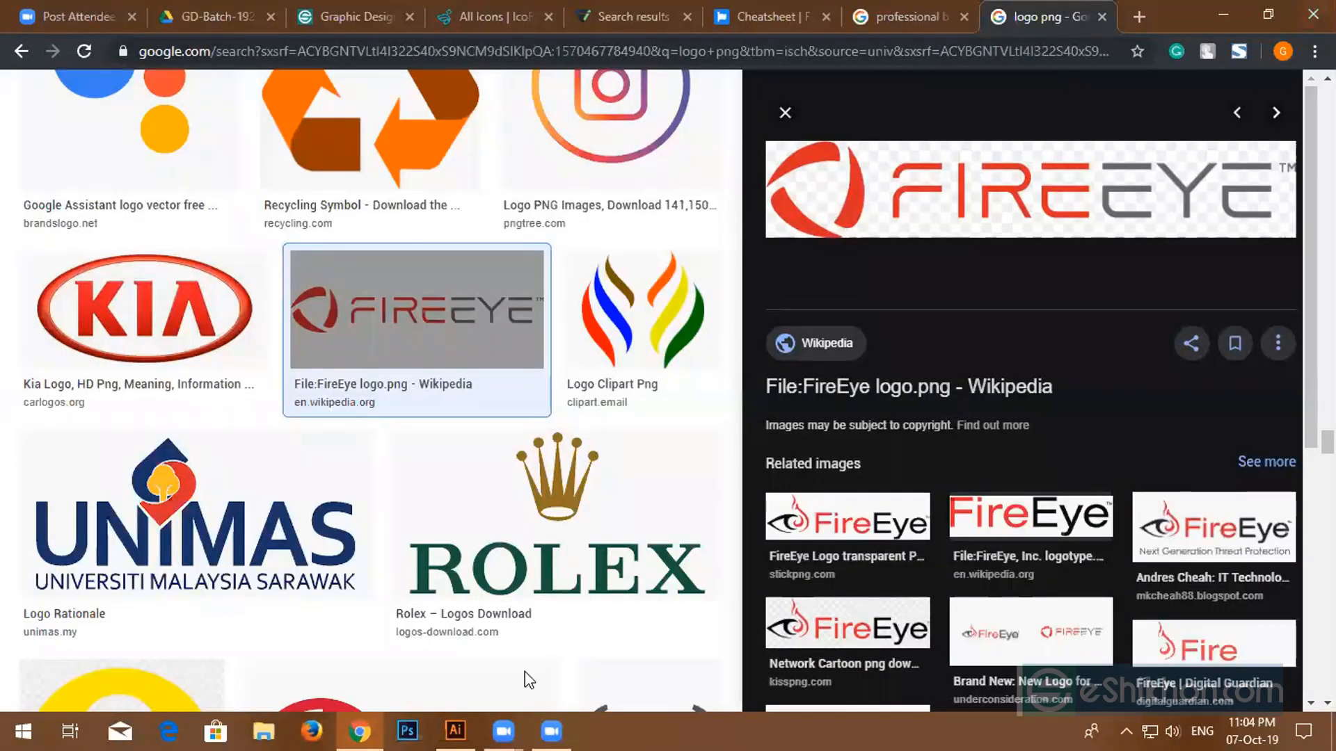
key("alt+Tab")
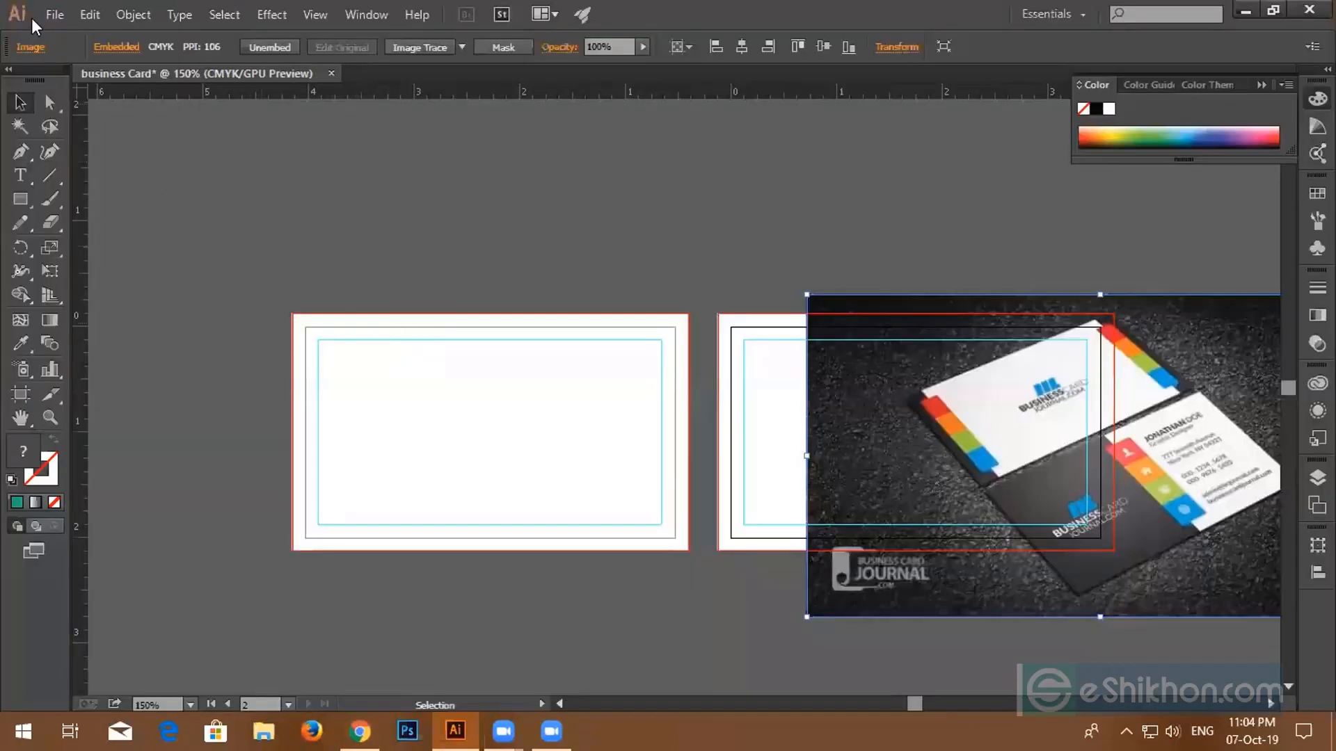
- Place FireEye_logo.png from the Downloads folder into the document
left_click(52, 14)
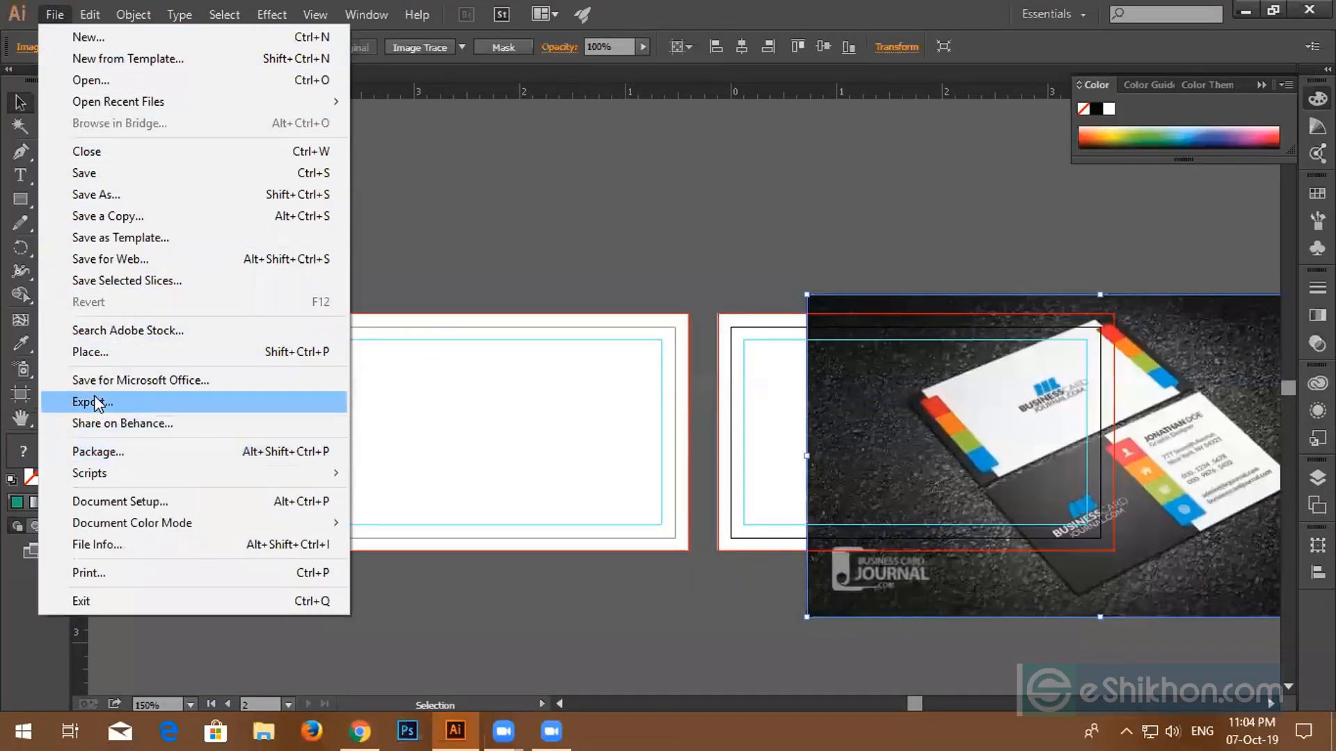
left_click(92, 354)
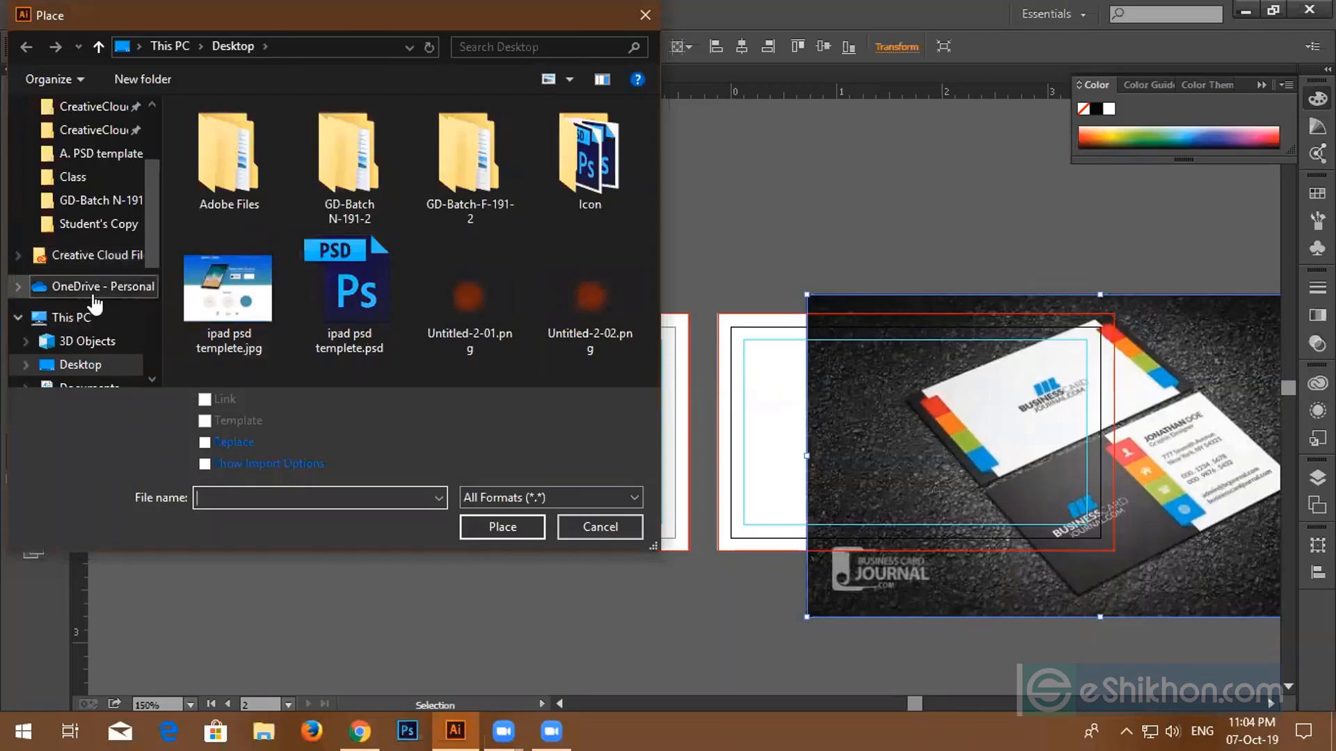
scroll(94, 306, "down", 2)
left_click(89, 366)
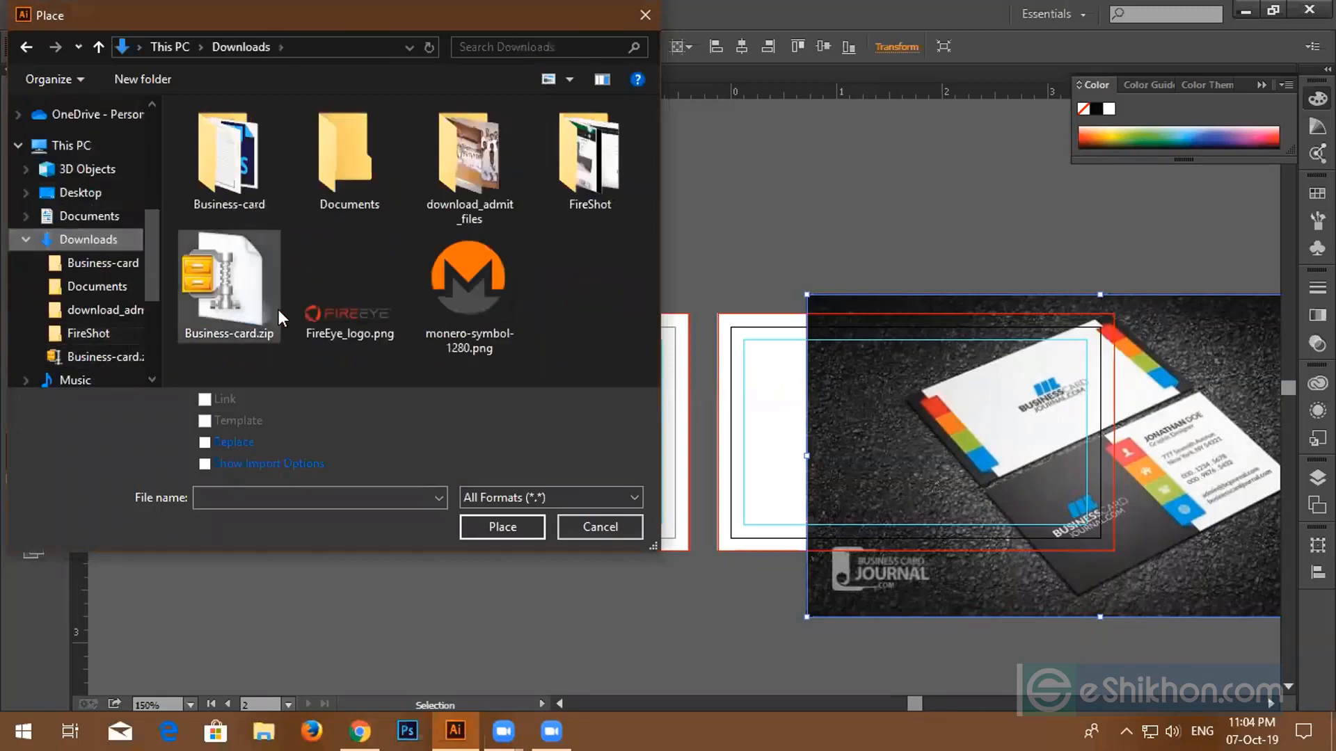
left_click(349, 306)
left_click(502, 526)
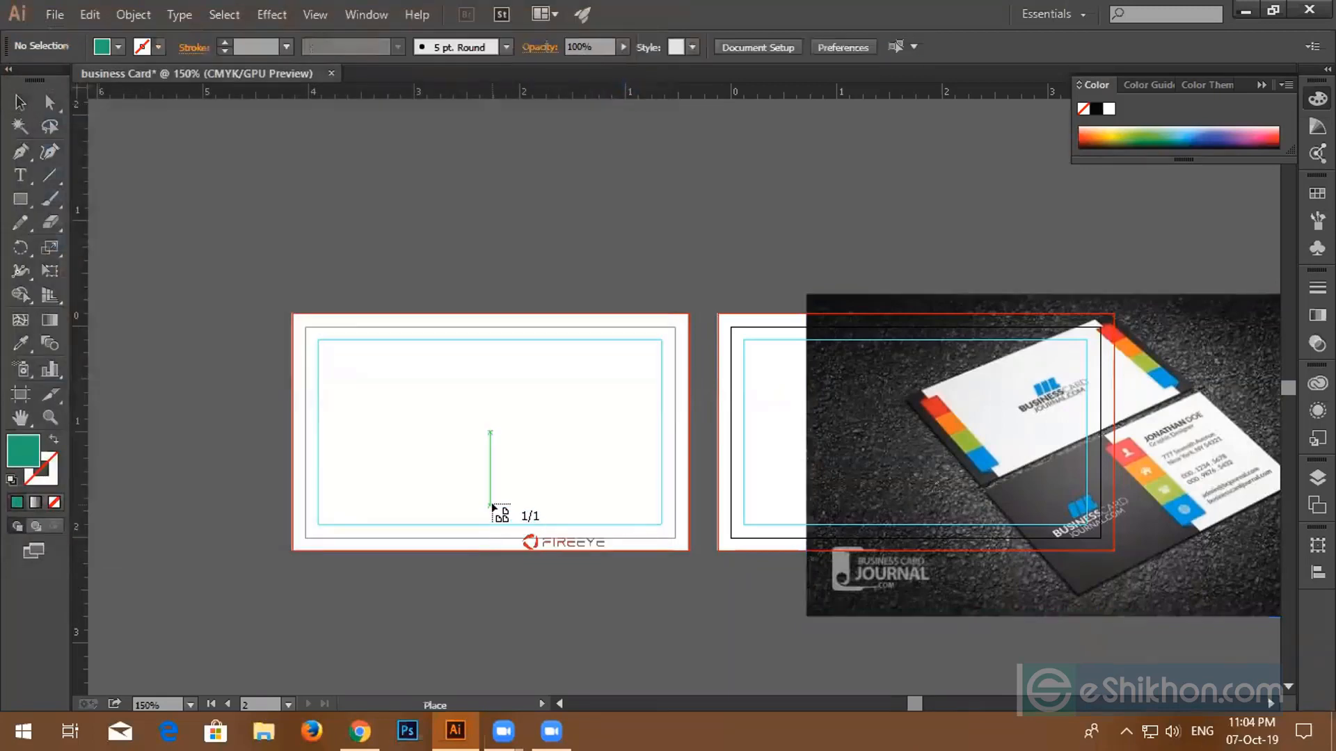
- Position the logo on the front card, shrink it to about 2.44 in wide, and embed it
left_click_drag(352, 371, 640, 523)
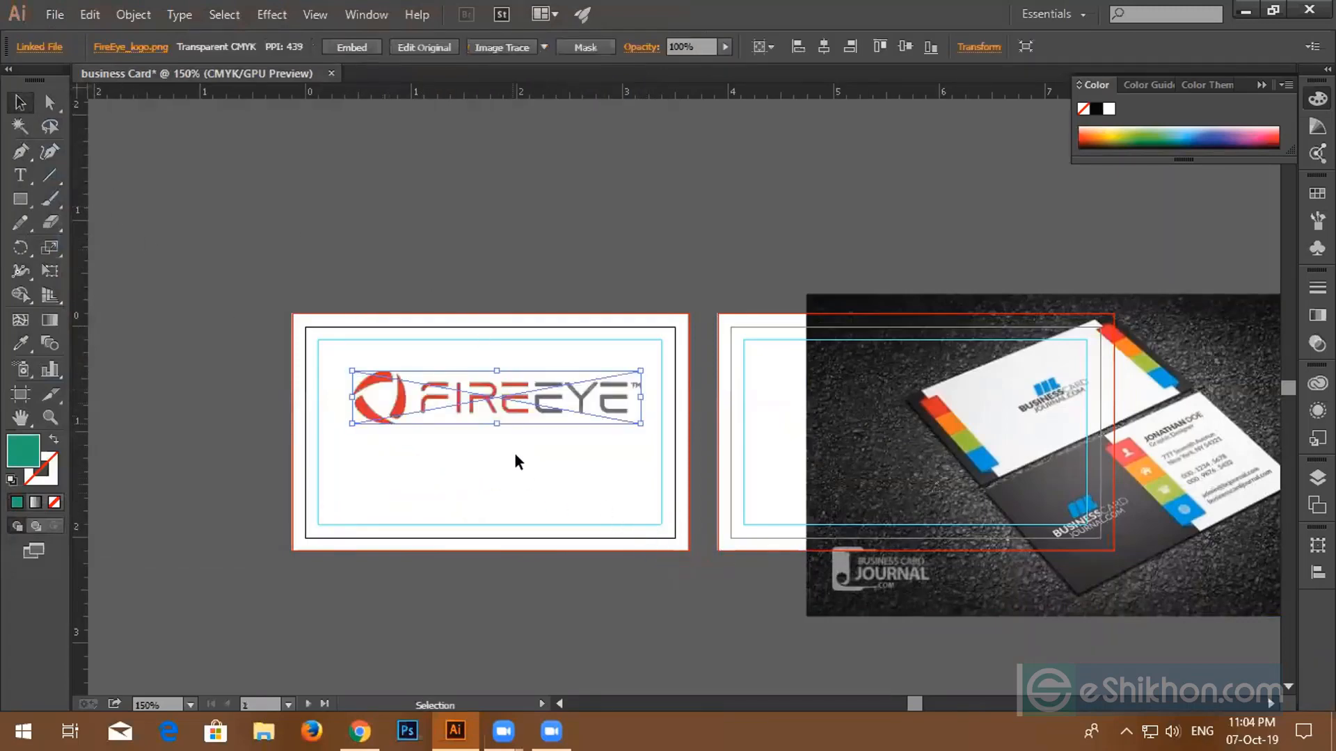
left_click_drag(489, 407, 492, 432)
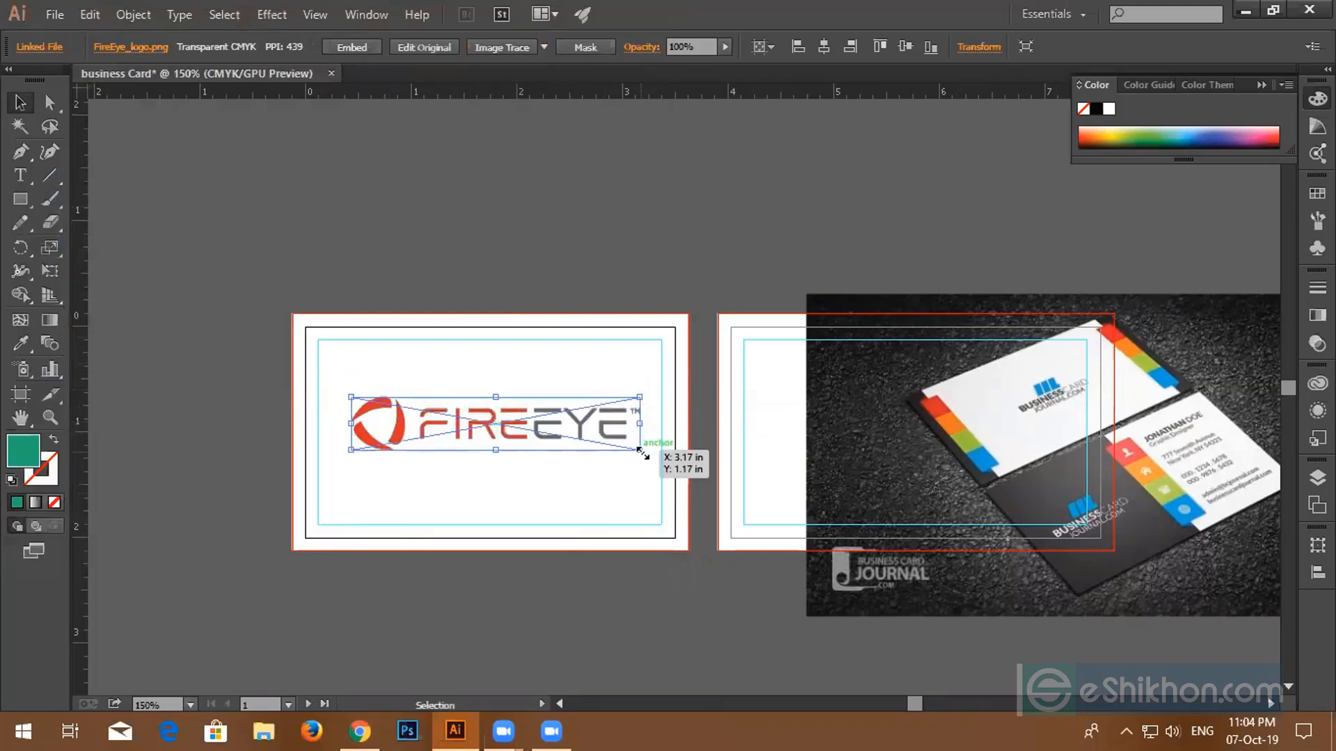
left_click_drag(641, 452, 610, 443)
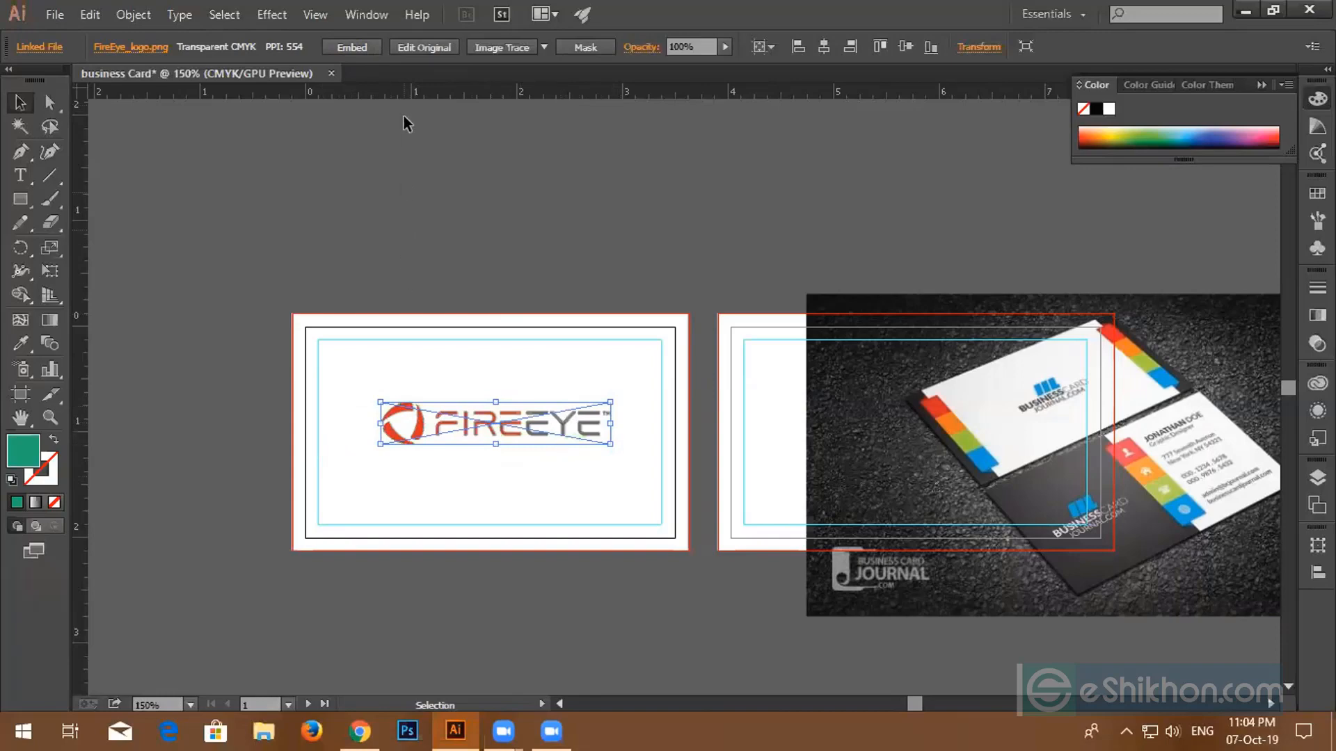
left_click(362, 47)
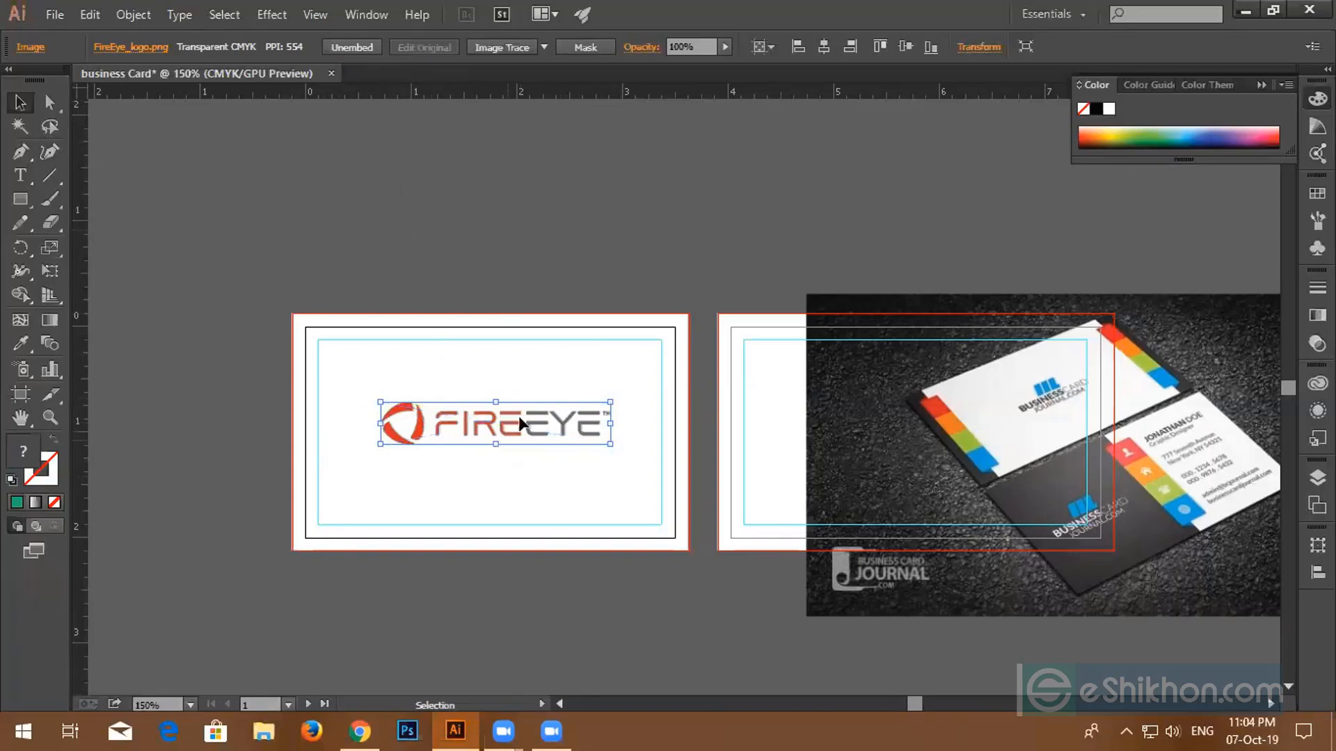
- Nudge the FireEye logo slightly left and down to centre it on the front card
left_click_drag(517, 426, 512, 435)
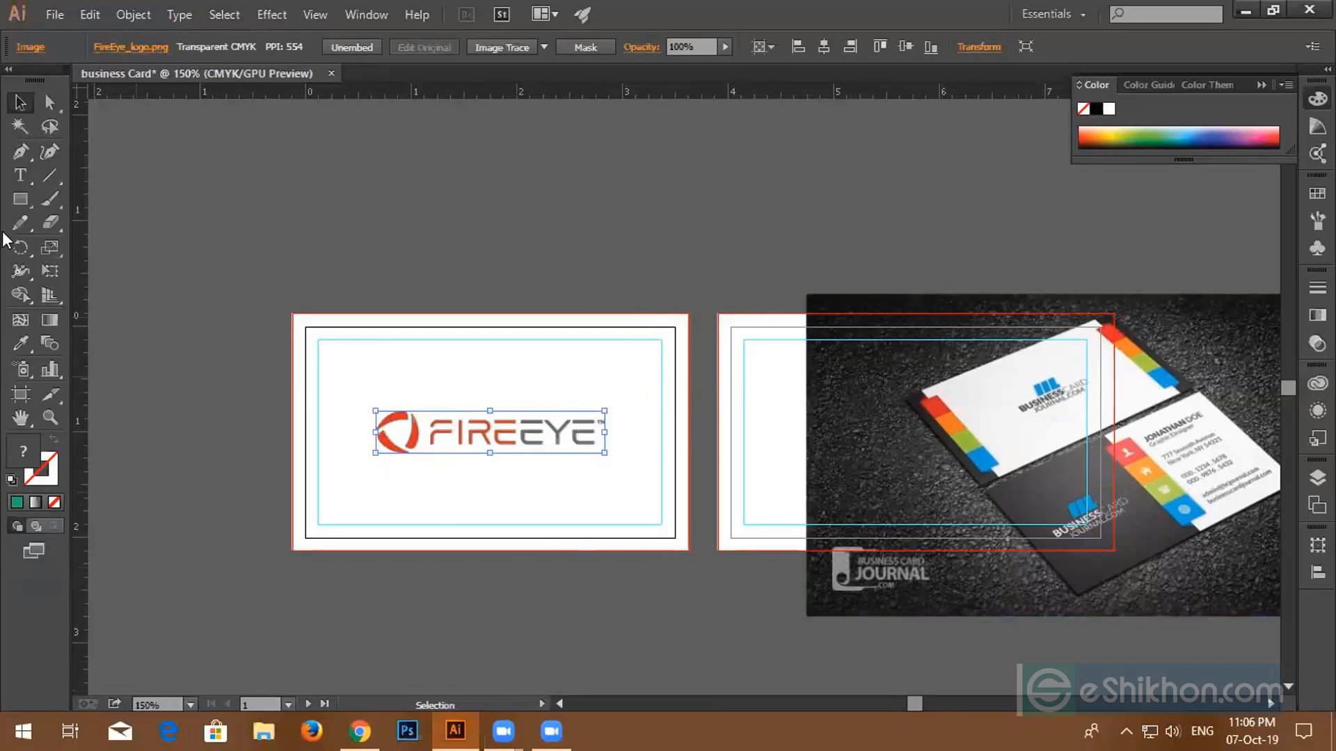
- Draw a vertical strip from the card's top-left corner, undoing a stray tiny rectangle
left_click(20, 199)
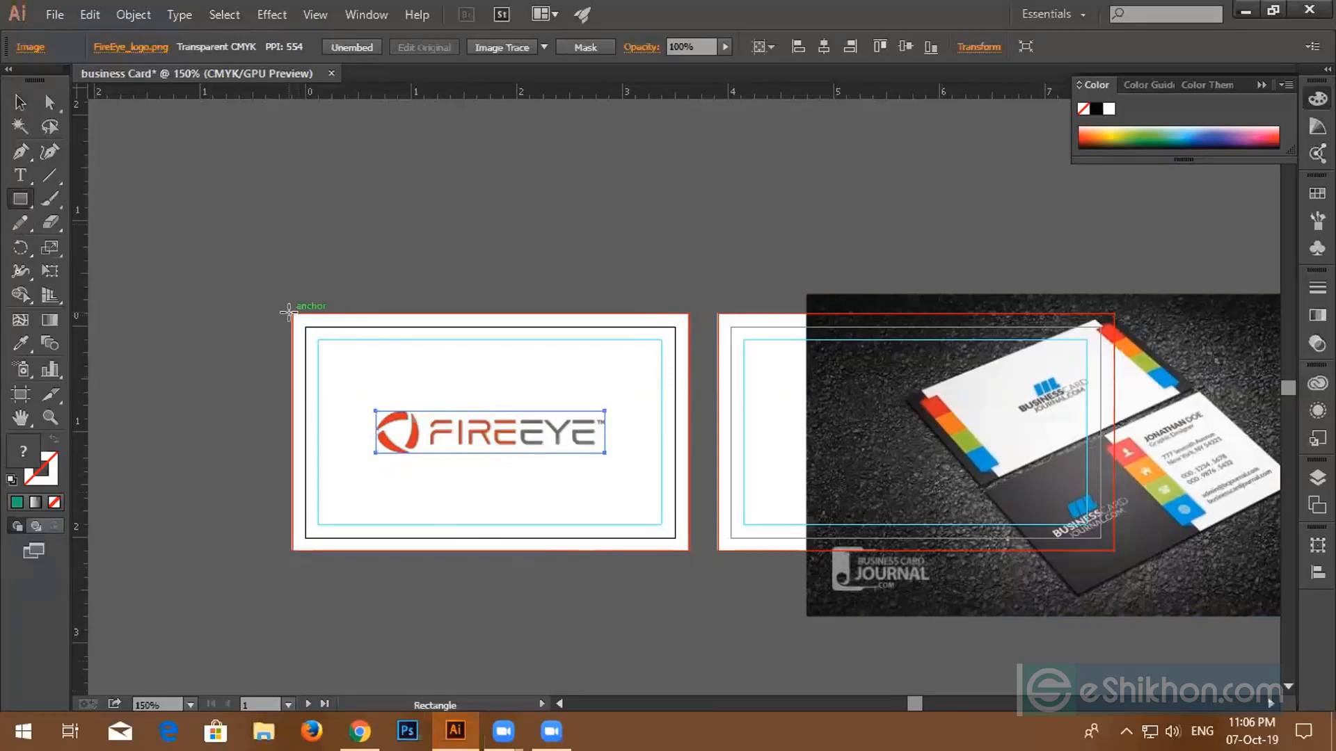
left_click_drag(292, 315, 328, 546)
scroll(306, 548, "up", 3)
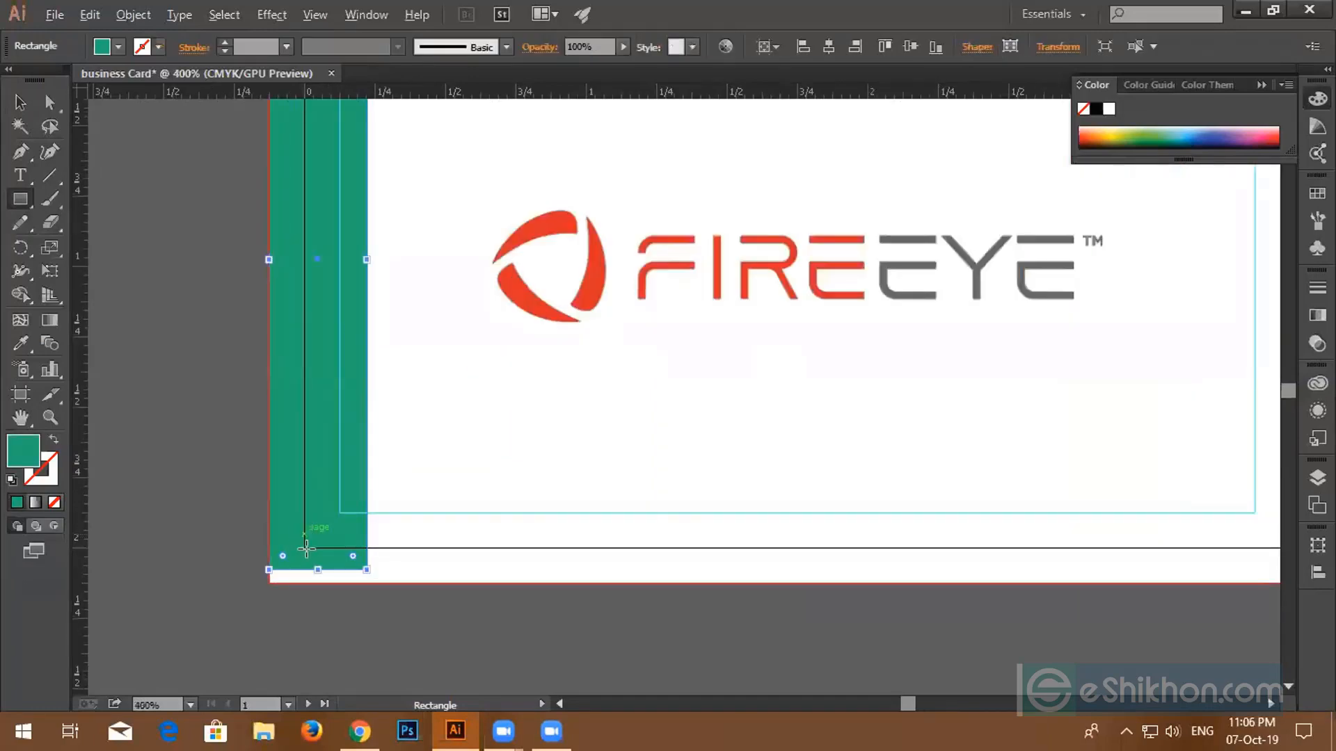
scroll(308, 549, "up", 4)
scroll(311, 553, "down", 3)
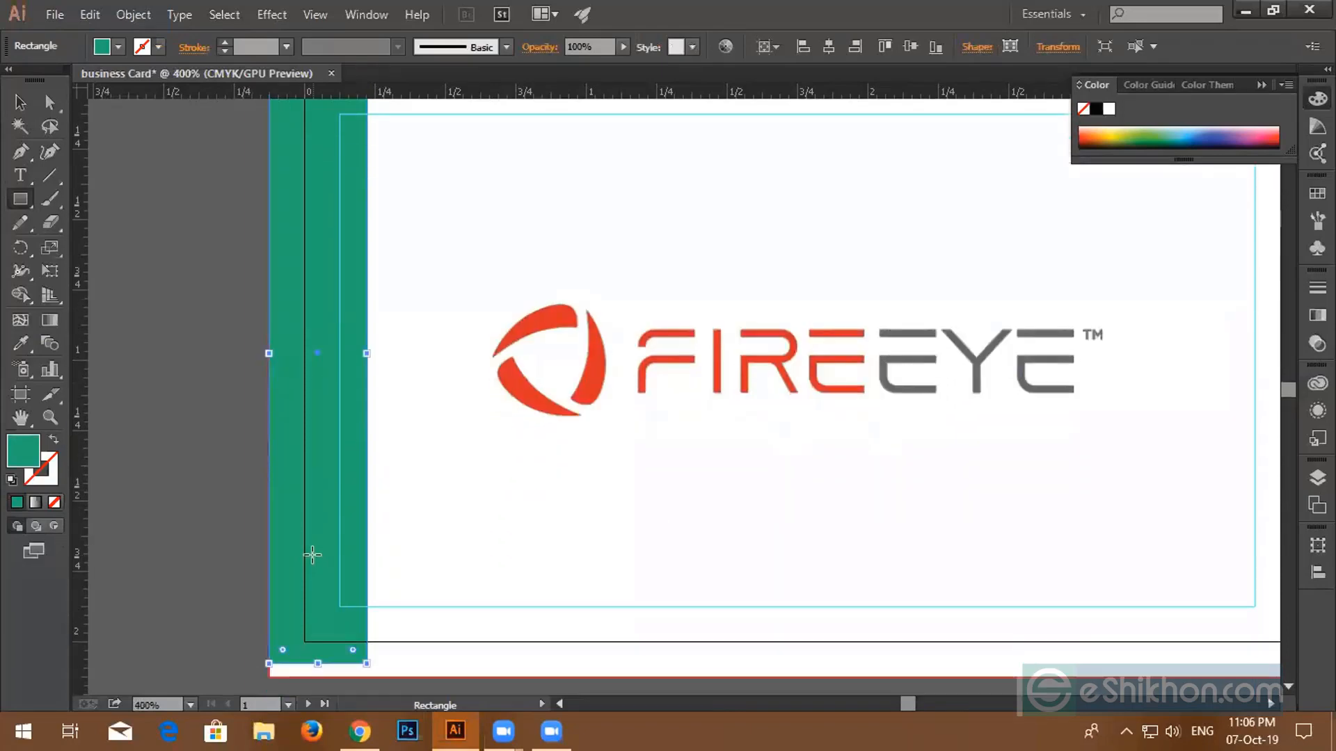
scroll(295, 543, "down", 3)
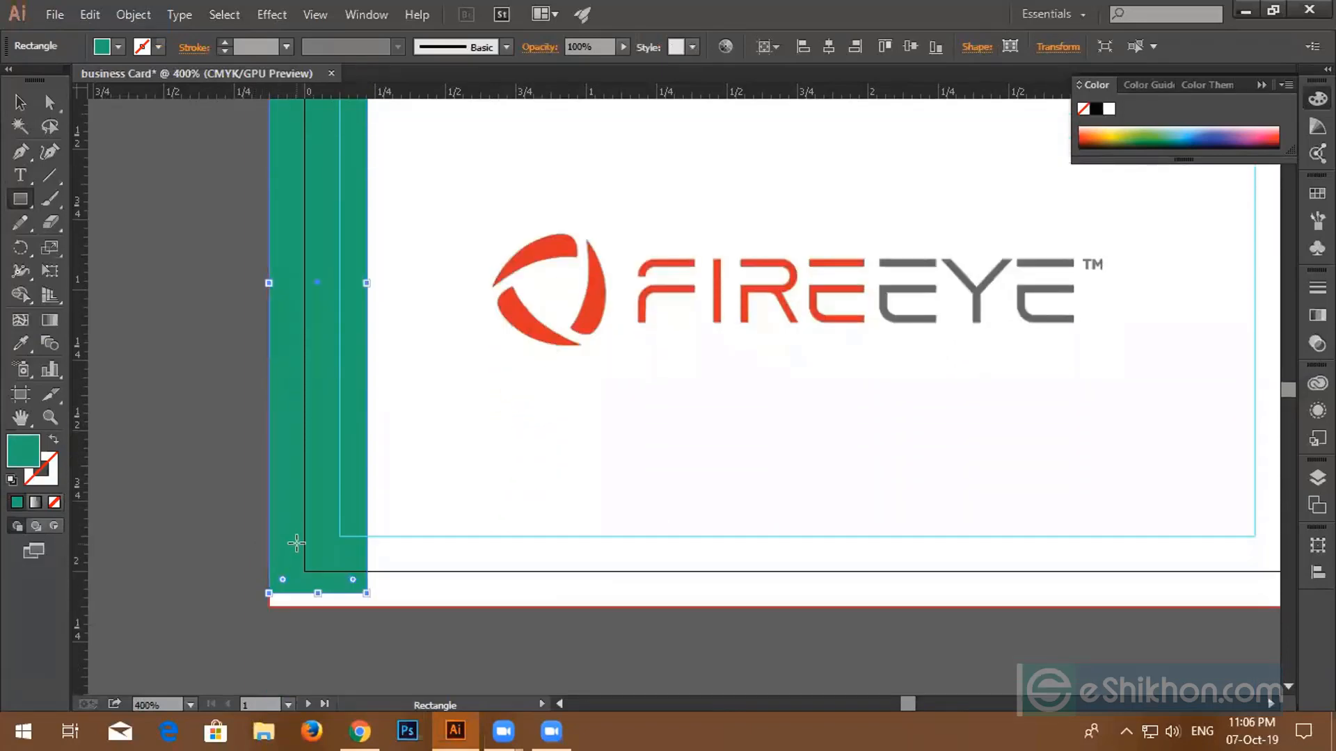
left_click(312, 598)
left_click_drag(313, 598, 321, 607)
key("ctrl+z")
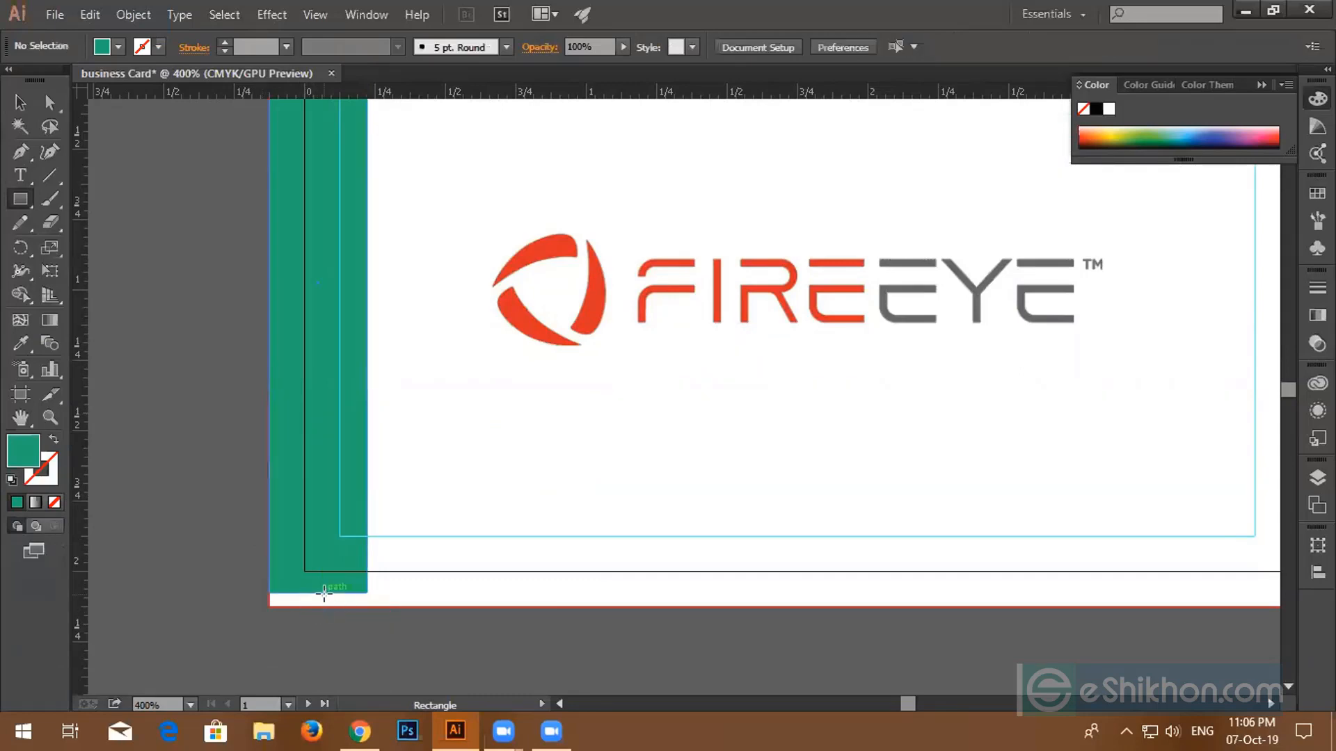
- Extend the green strip down to the card's bottom edge
key("v")
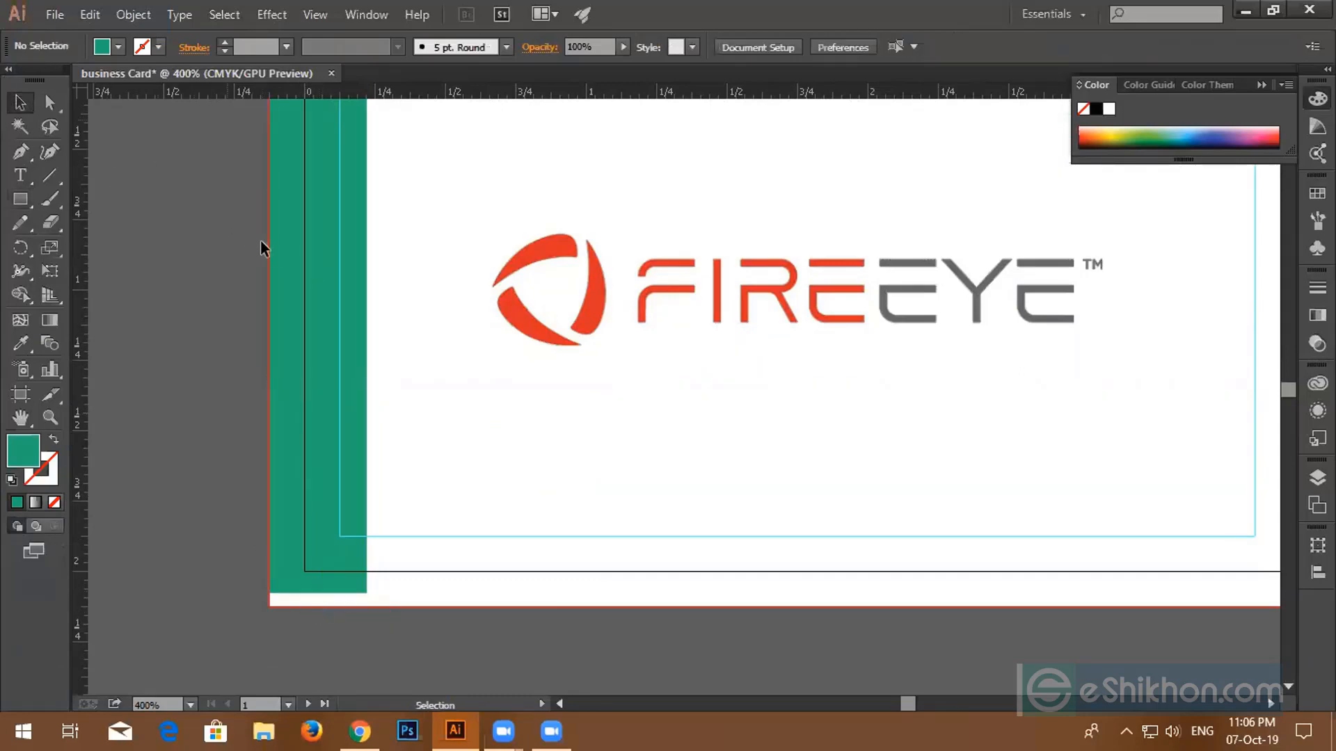
left_click(280, 256)
left_click_drag(320, 595, 319, 607)
scroll(319, 585, "up", 5)
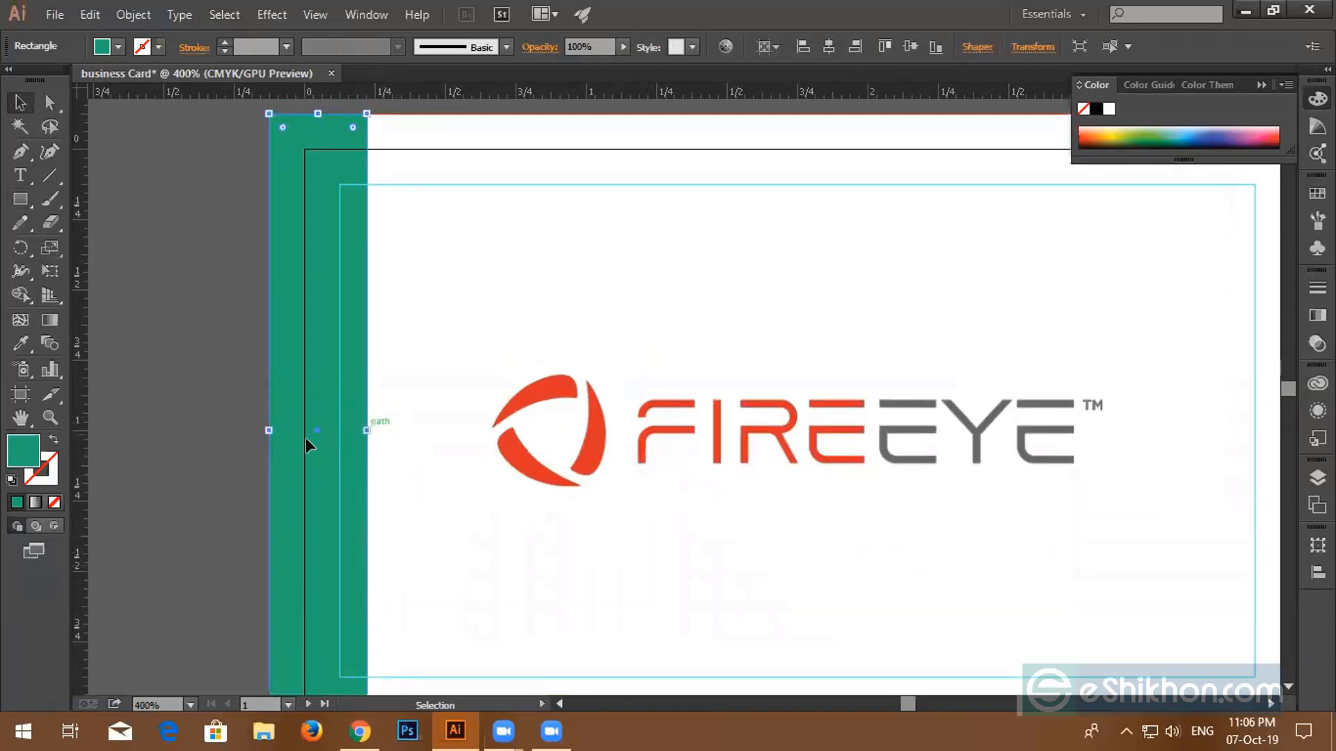
left_click(257, 432)
- Duplicate the green strip onto the card's right edge
left_click_drag(250, 452, 305, 464)
scroll(334, 407, "down", 1)
scroll(317, 526, "down", 3)
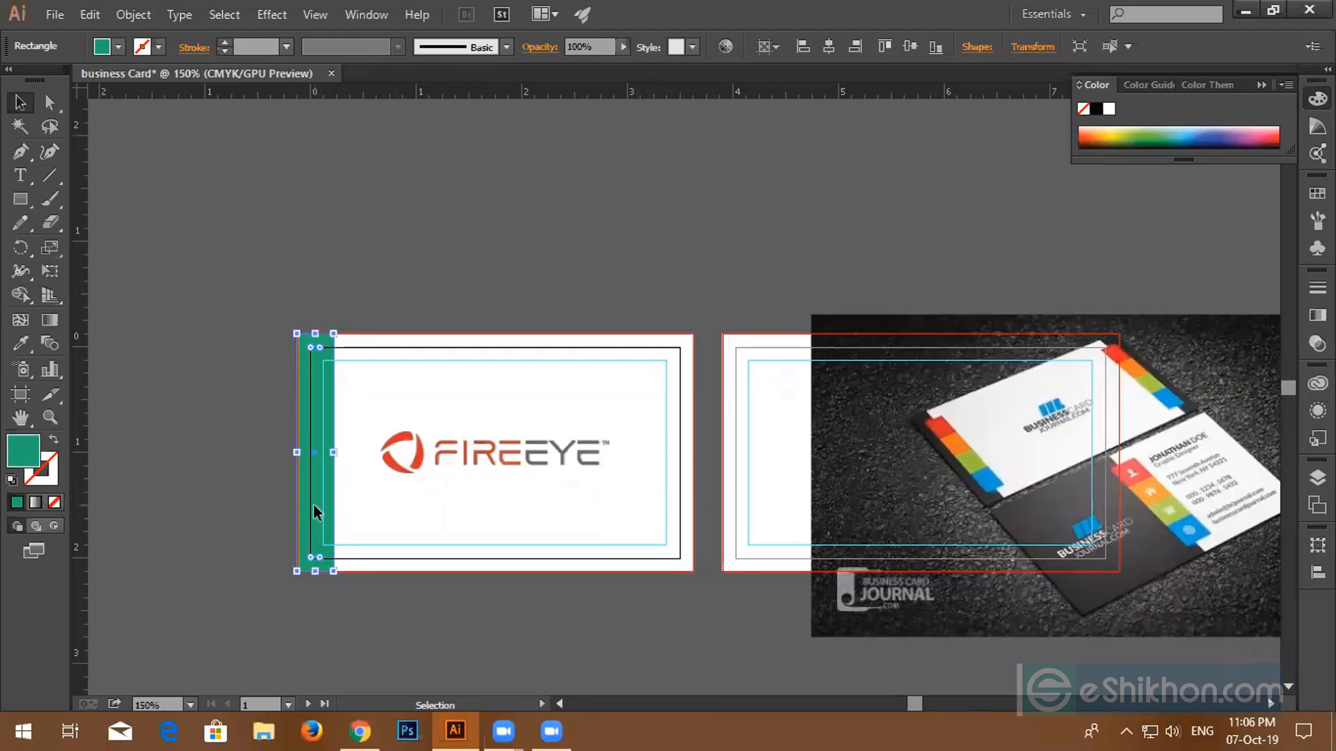
left_click_drag(318, 512, 669, 518)
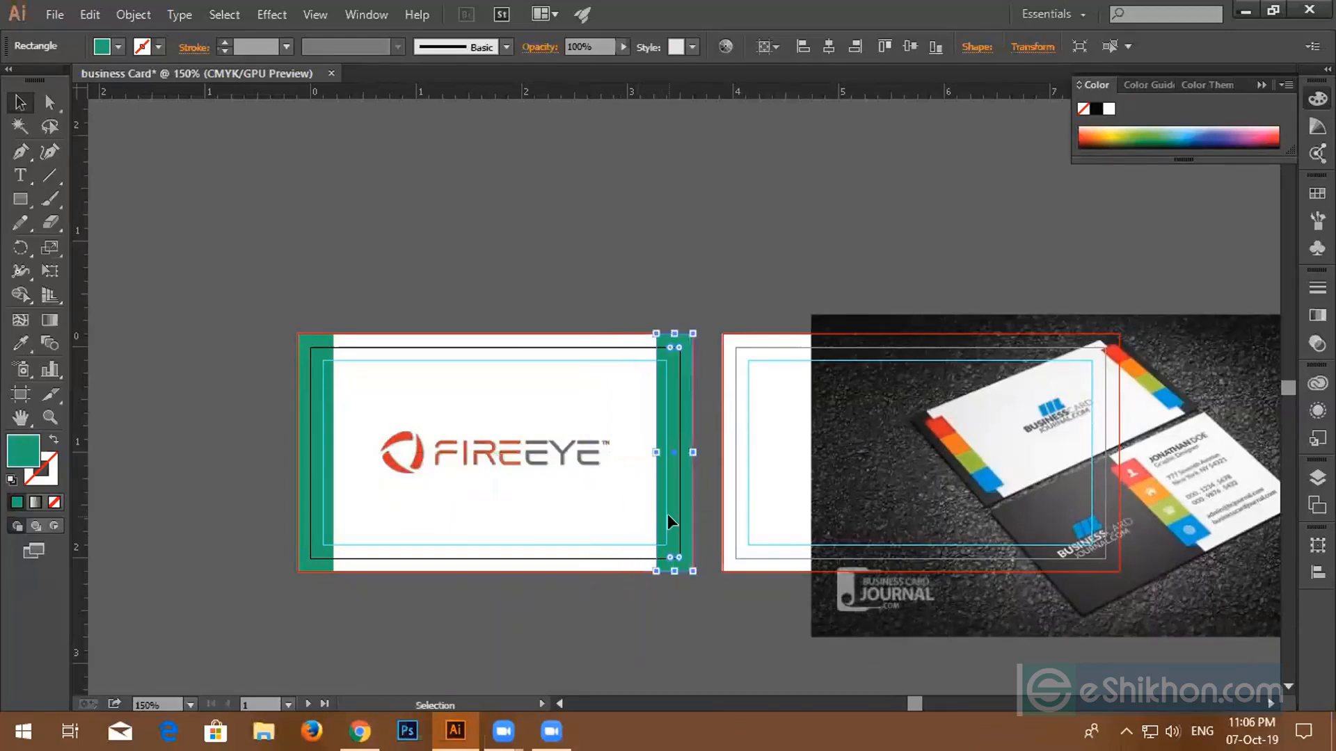
scroll(669, 517, "up", 6)
scroll(674, 516, "down", 4)
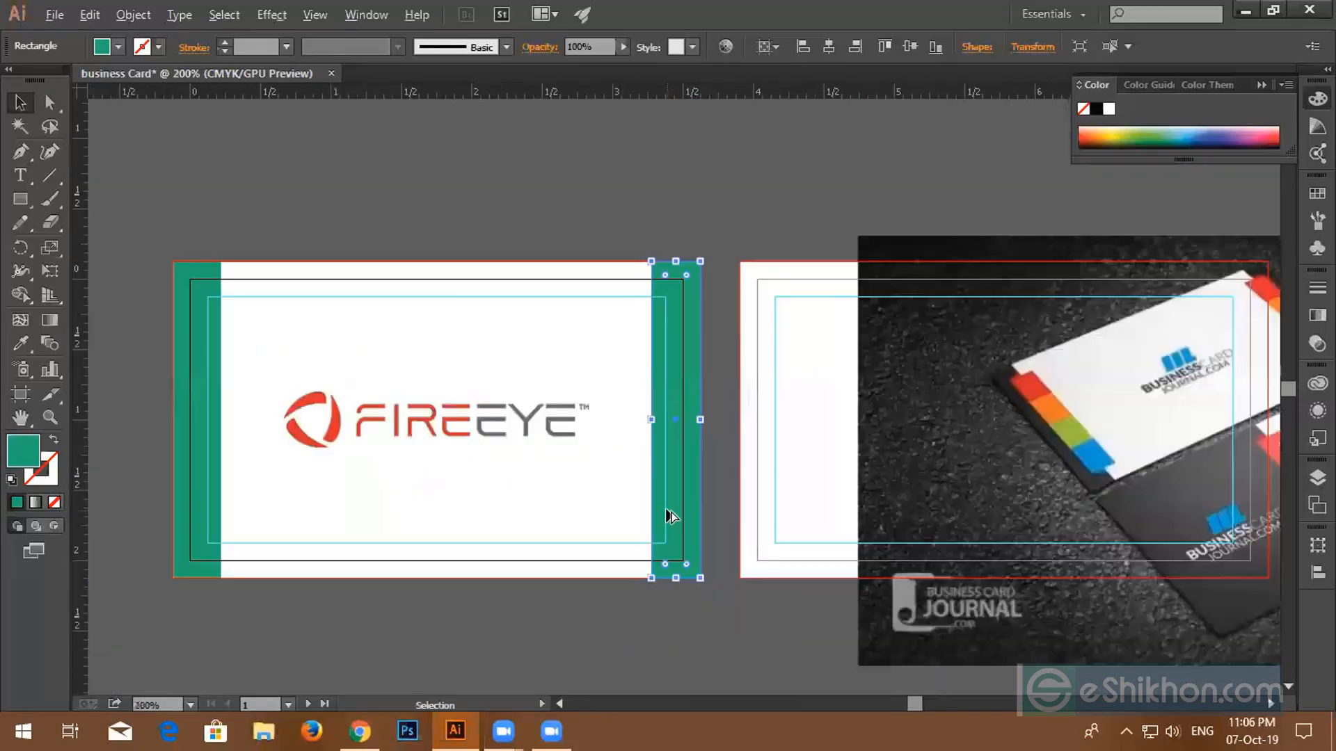
left_click(568, 638)
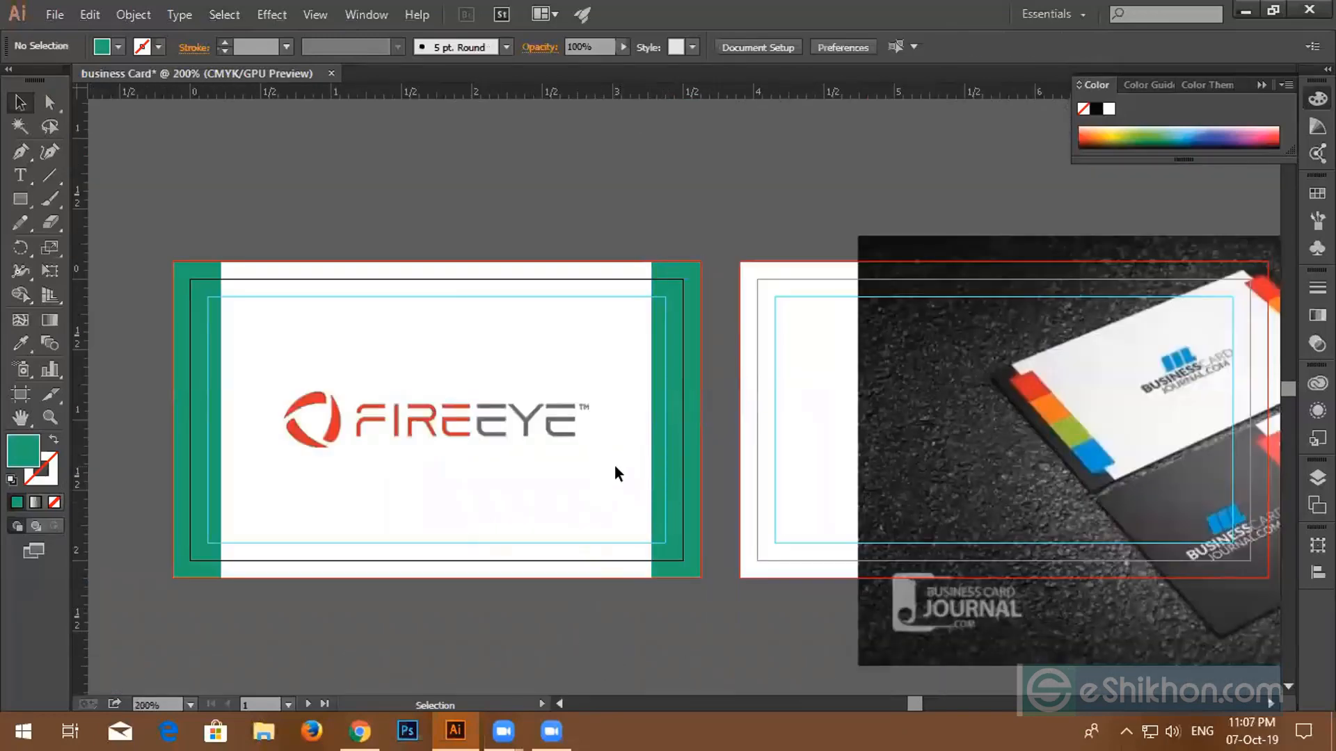
- Recolour both side strips, first with the logo's sampled grey, then with black
left_click(691, 537)
left_click(193, 487, "shift")
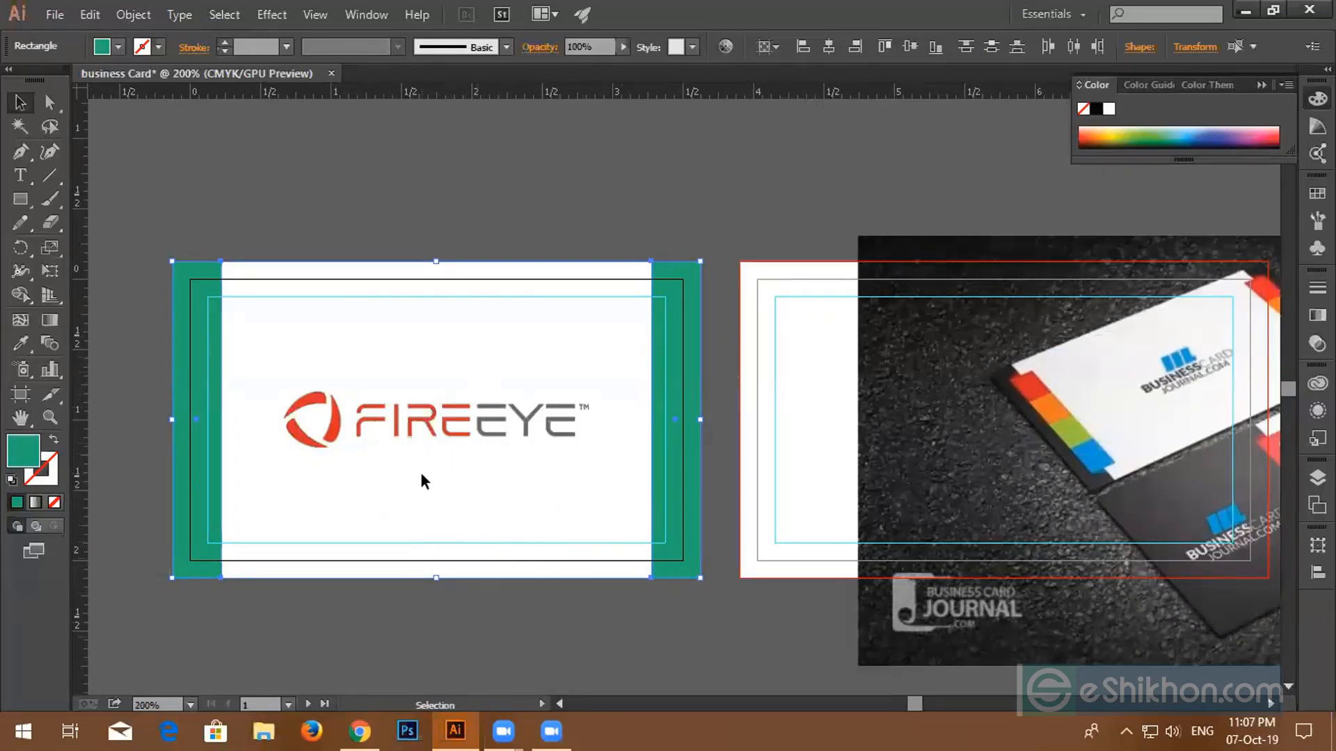
left_click(21, 342)
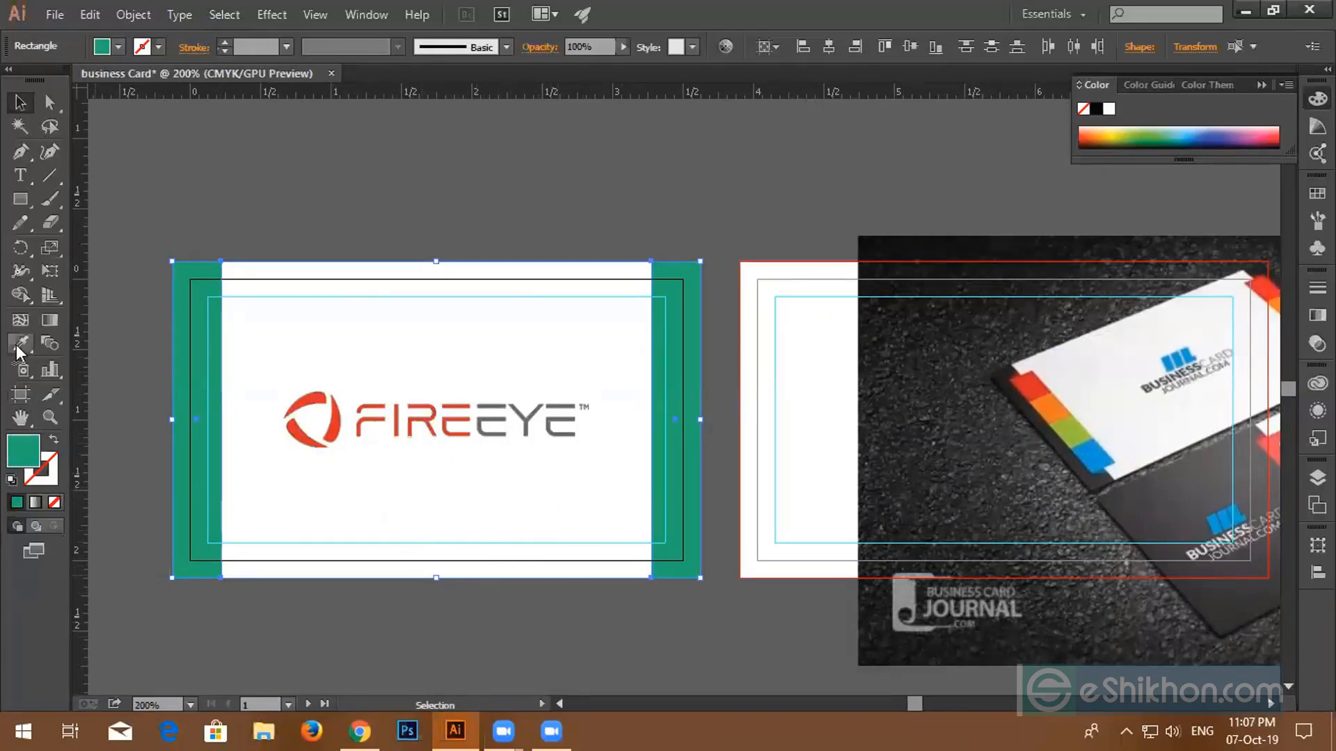
left_click(483, 419)
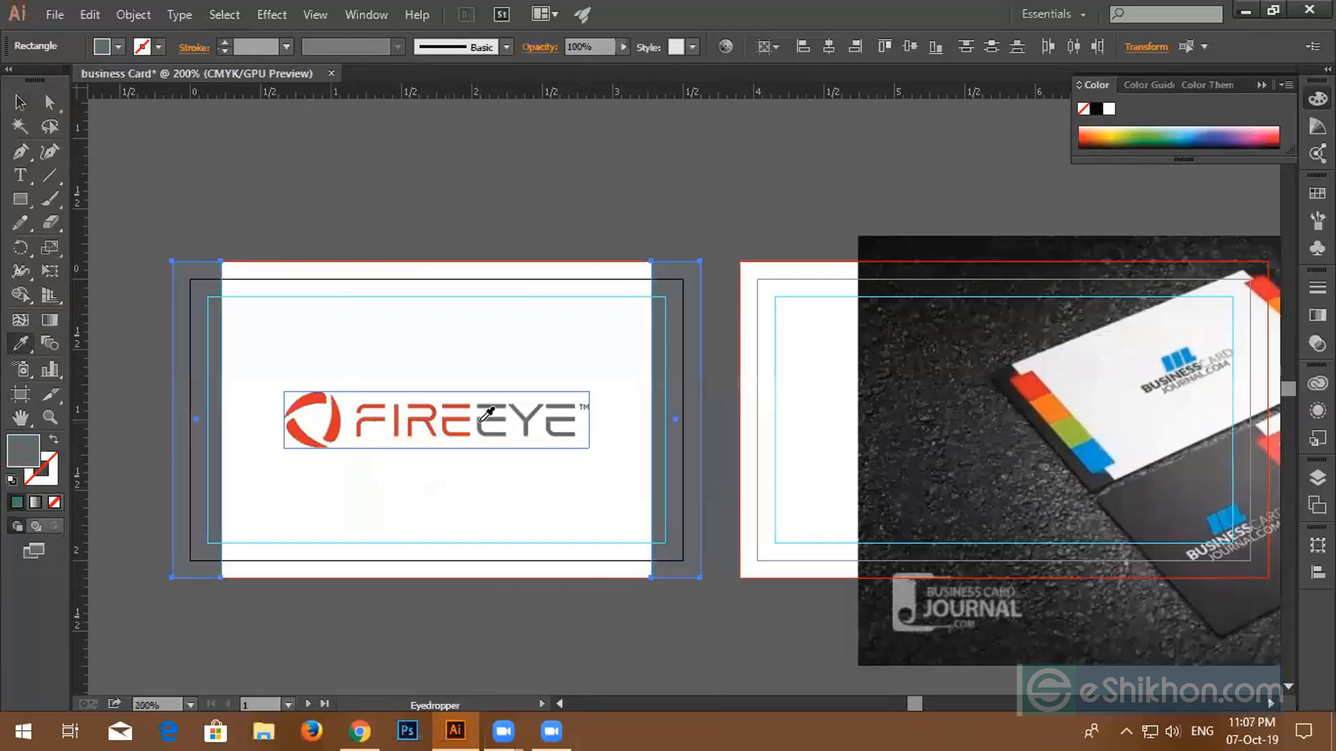
left_click(21, 101)
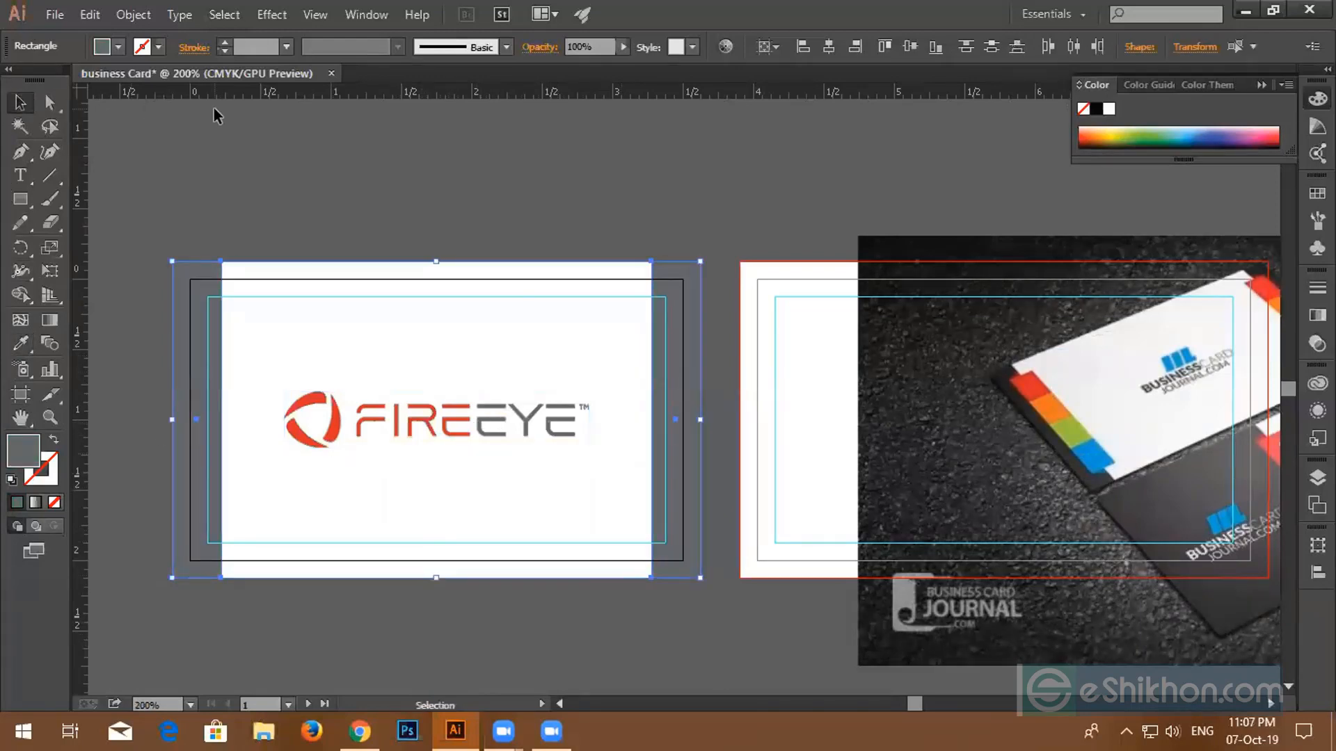
left_click(214, 115)
left_click(207, 515)
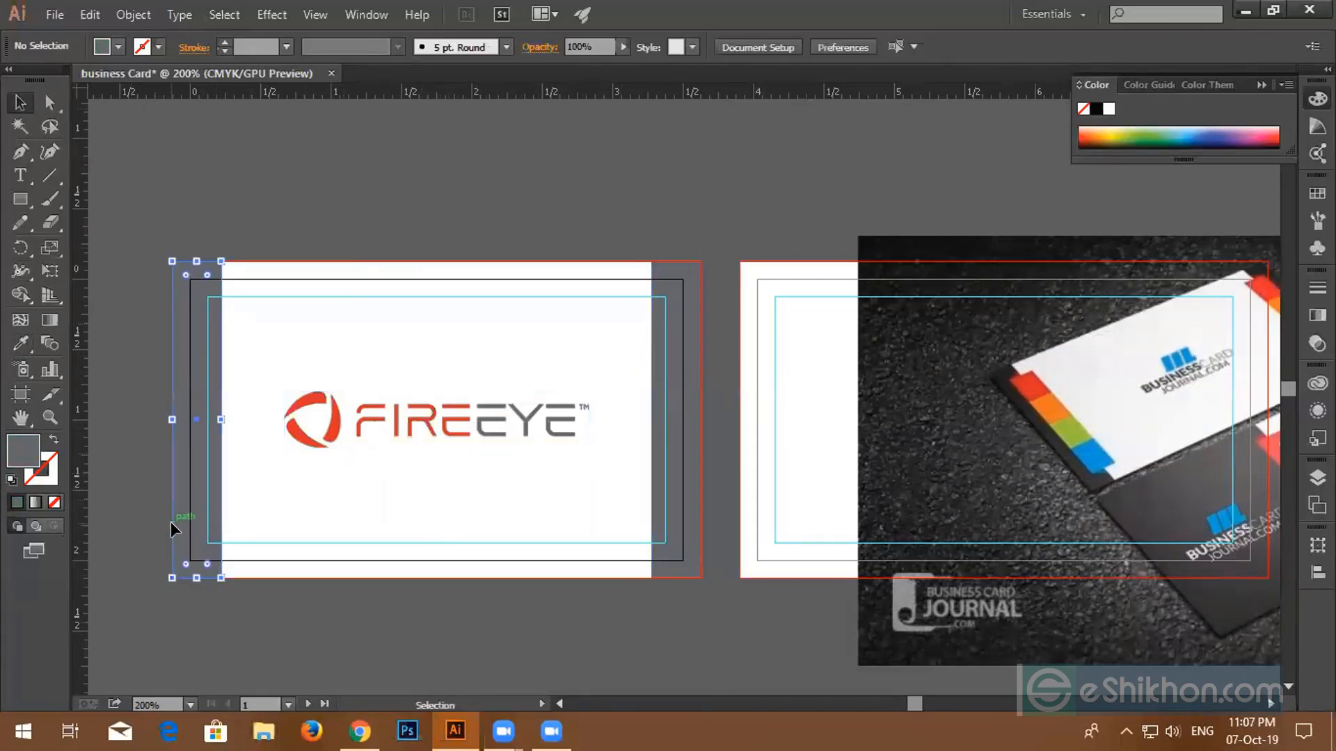
left_click(682, 557, "shift")
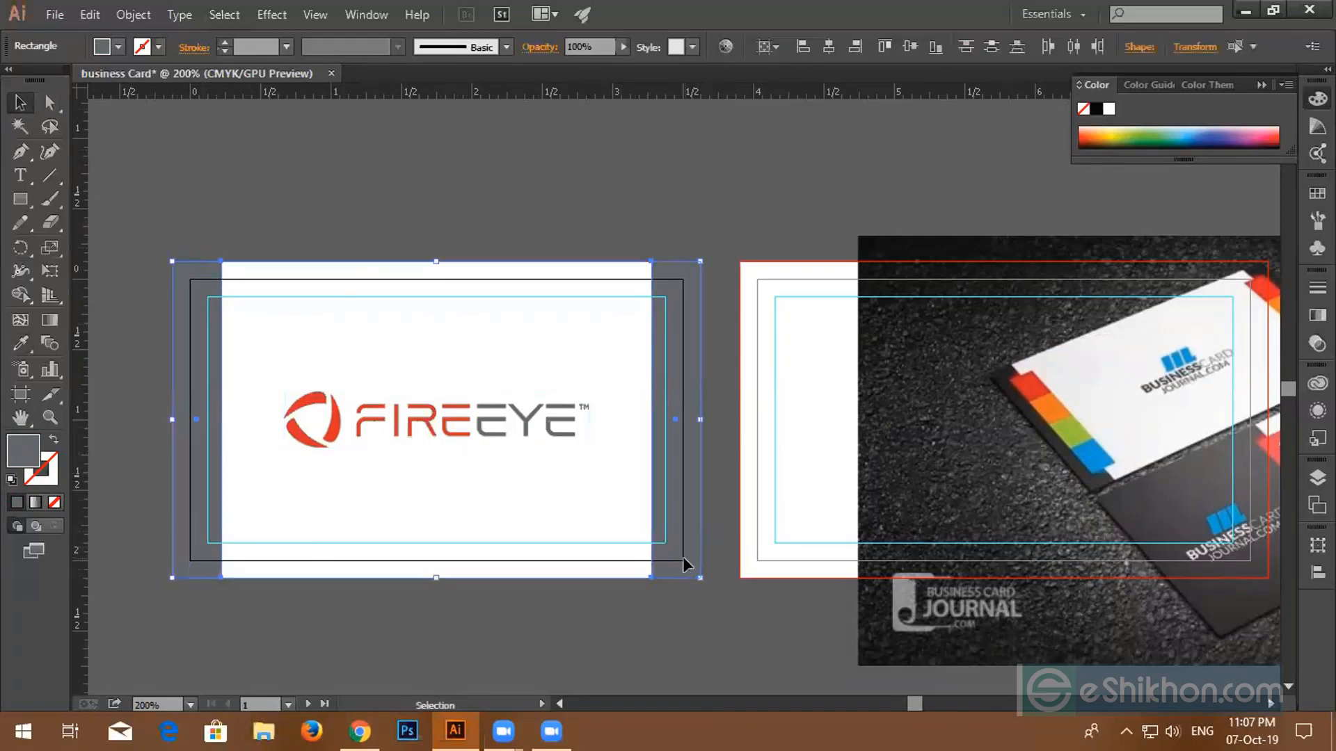
left_click(119, 46)
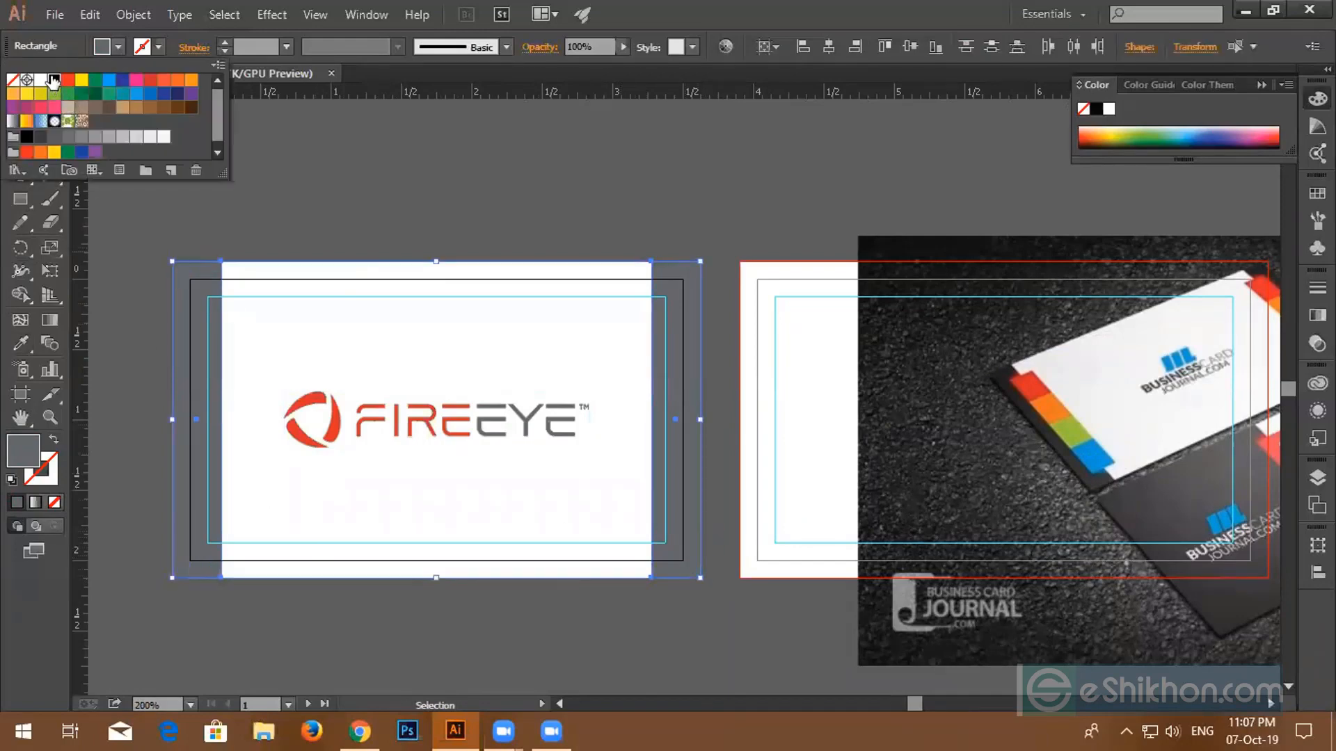
left_click(54, 80)
left_click(290, 199)
left_click(290, 197)
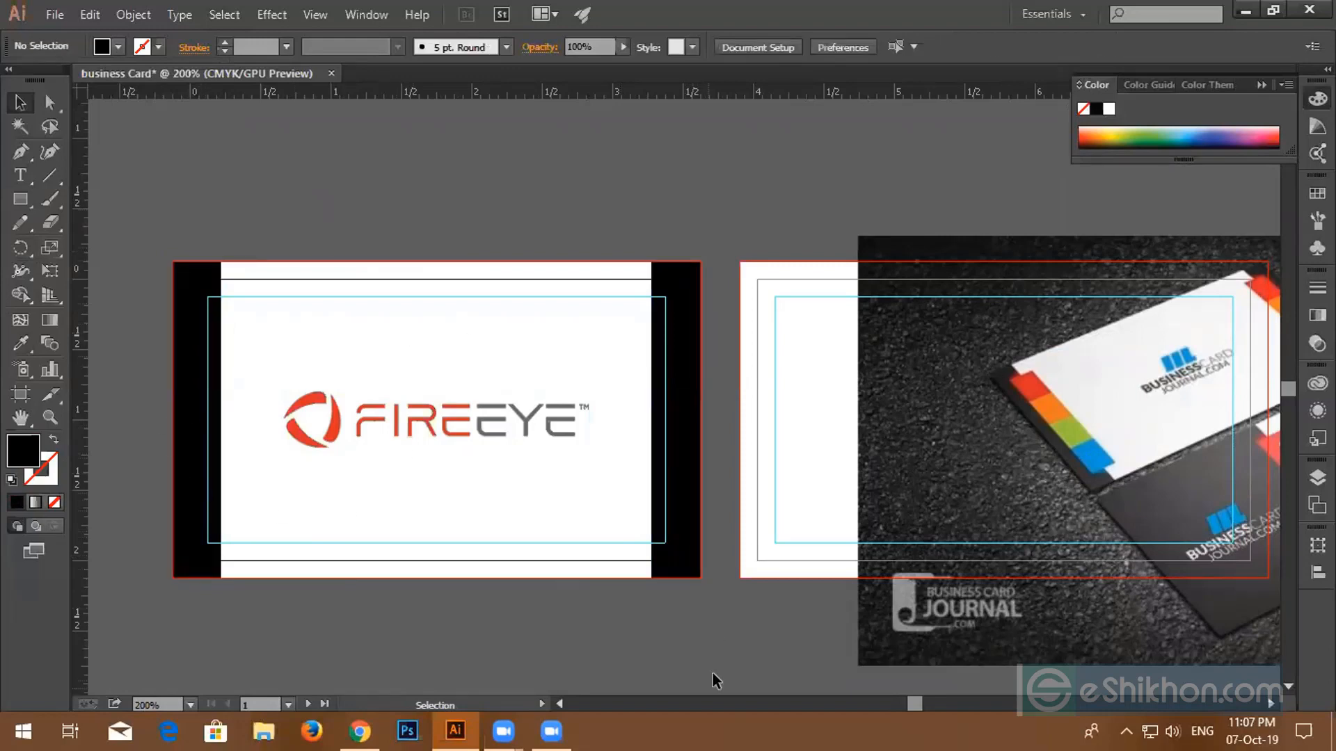
- Set both side strips' fill to dark grey 3F3F3F in the Color Picker
key("ctrl+alt+2")
left_click(655, 282)
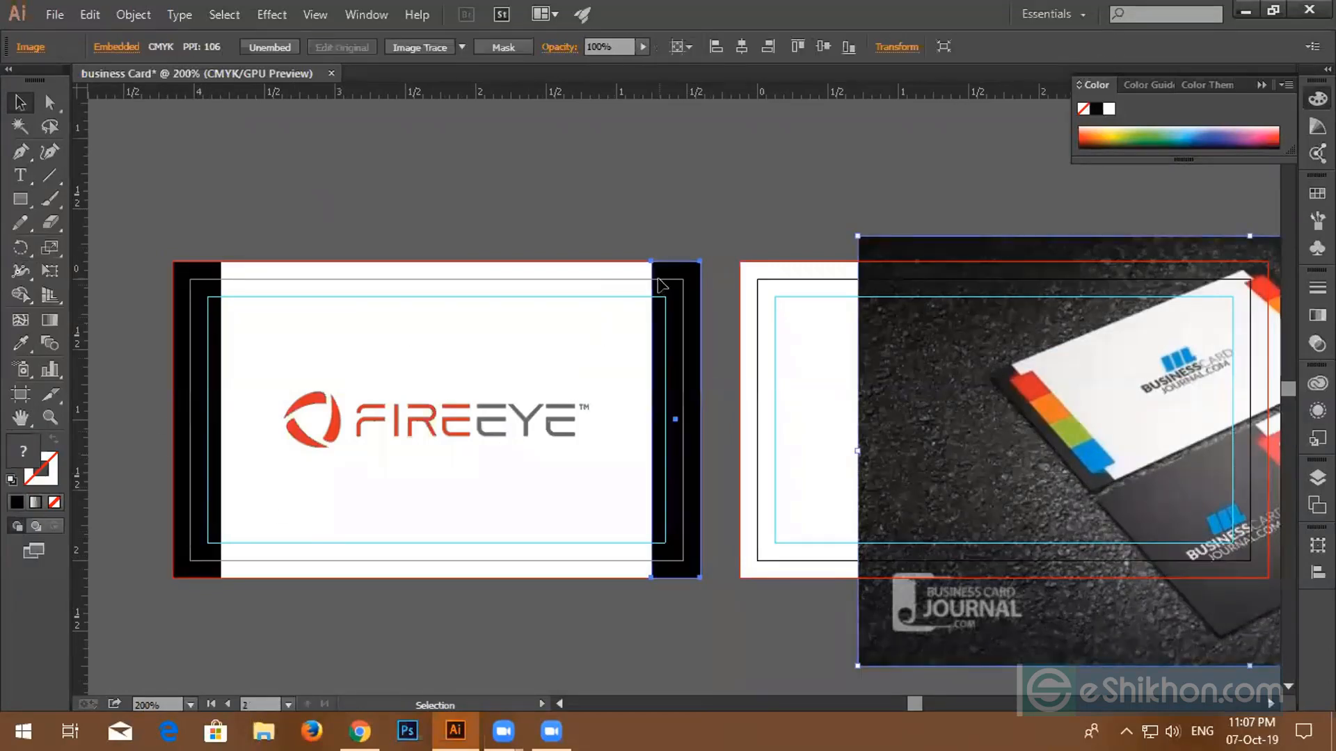
left_click(197, 379, "shift")
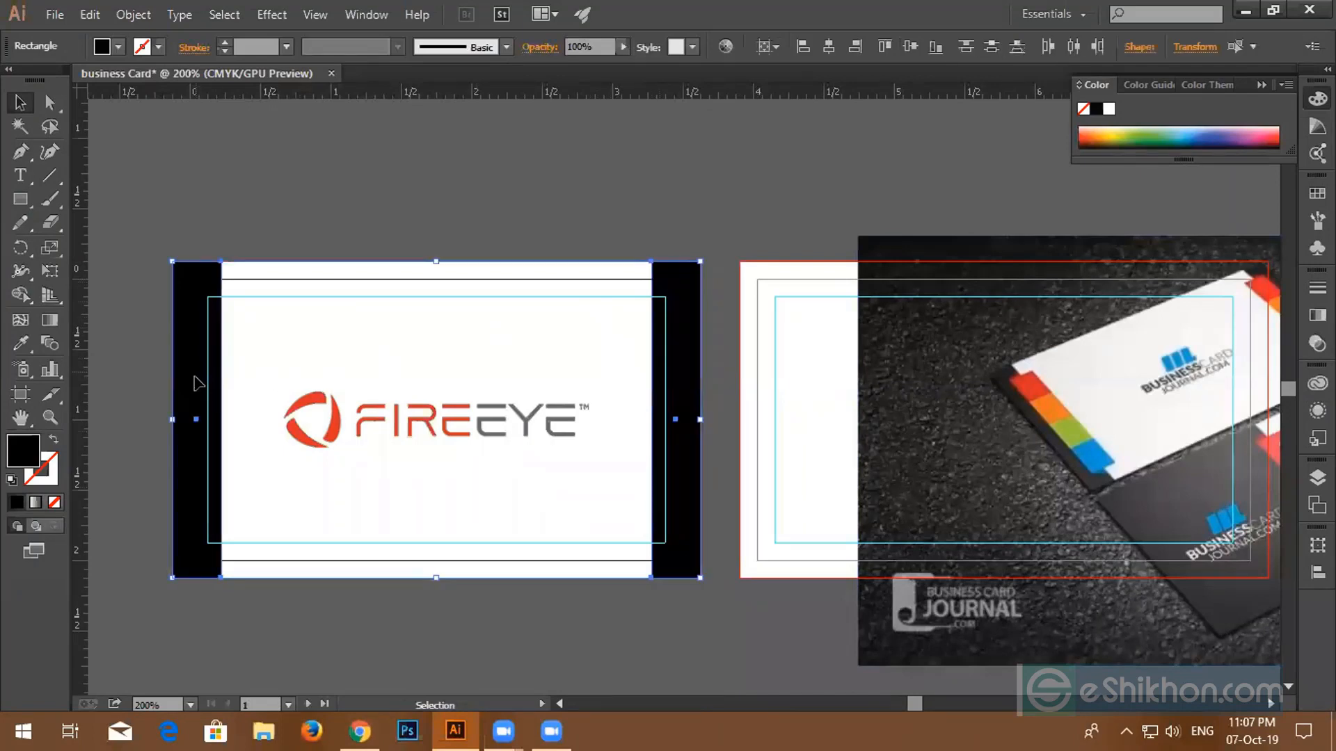
double_click(28, 460)
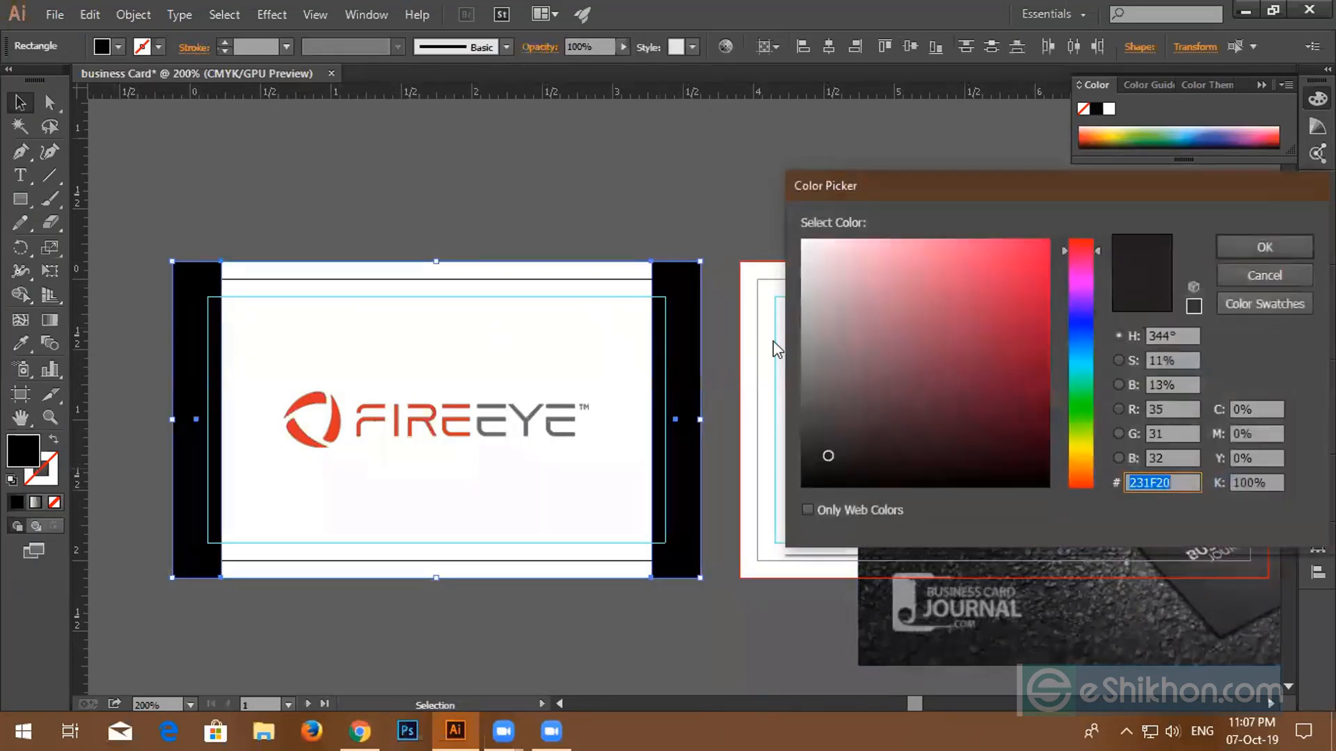
mouse_move(825, 465)
left_mouse_down()
mouse_move(812, 467)
mouse_move(801, 425)
left_mouse_up()
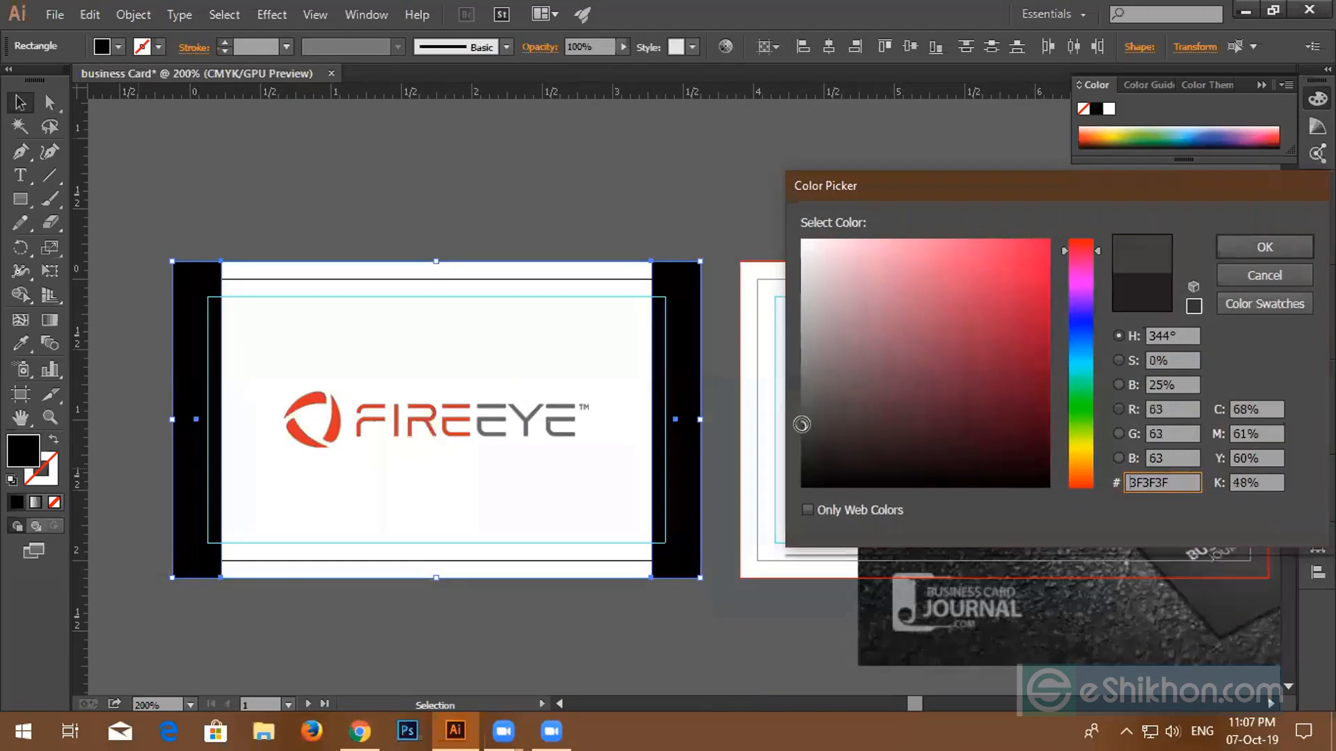
left_click(1265, 247)
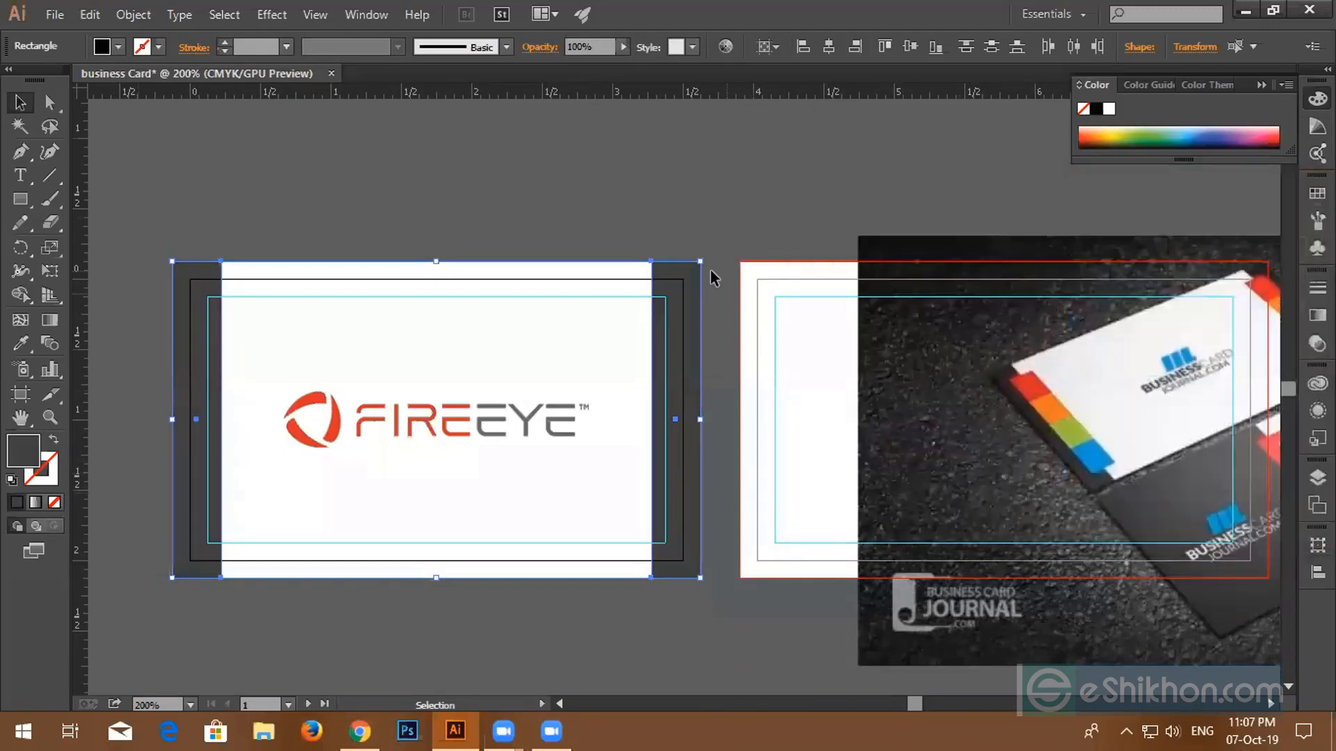
left_click(417, 217)
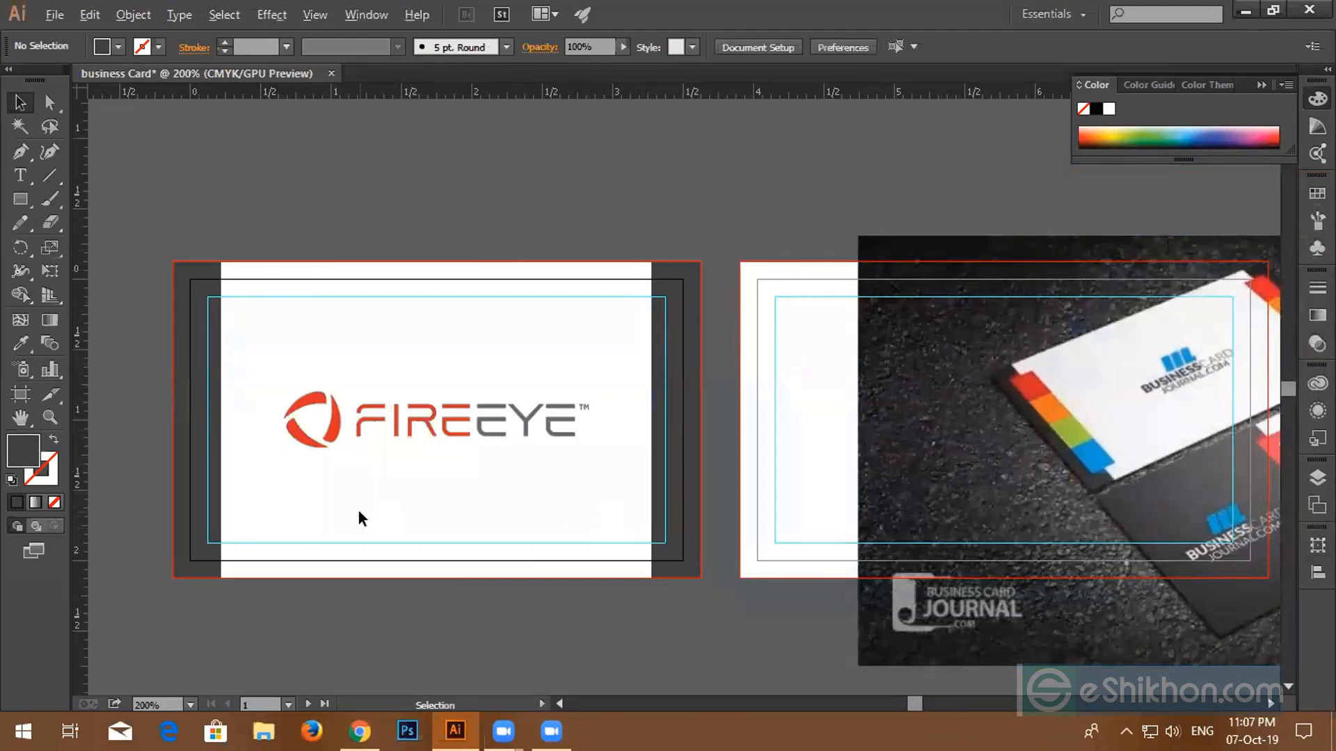
- Draw a small rectangle at the inner guide corner of the FireEye card and fill it blue
scroll(357, 507, "up", 1)
left_click_drag(340, 471, 539, 451)
scroll(544, 453, "down", 3)
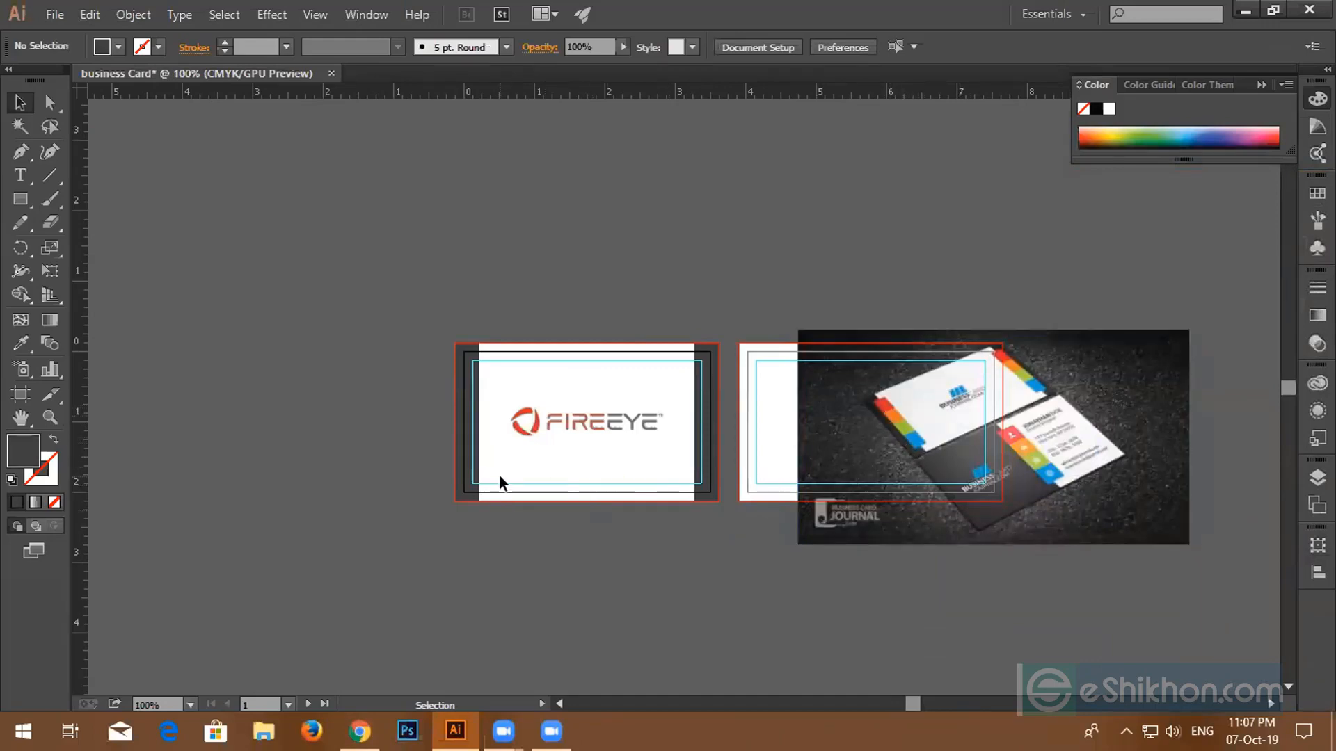
scroll(498, 475, "up", 2)
scroll(498, 423, "up", 2)
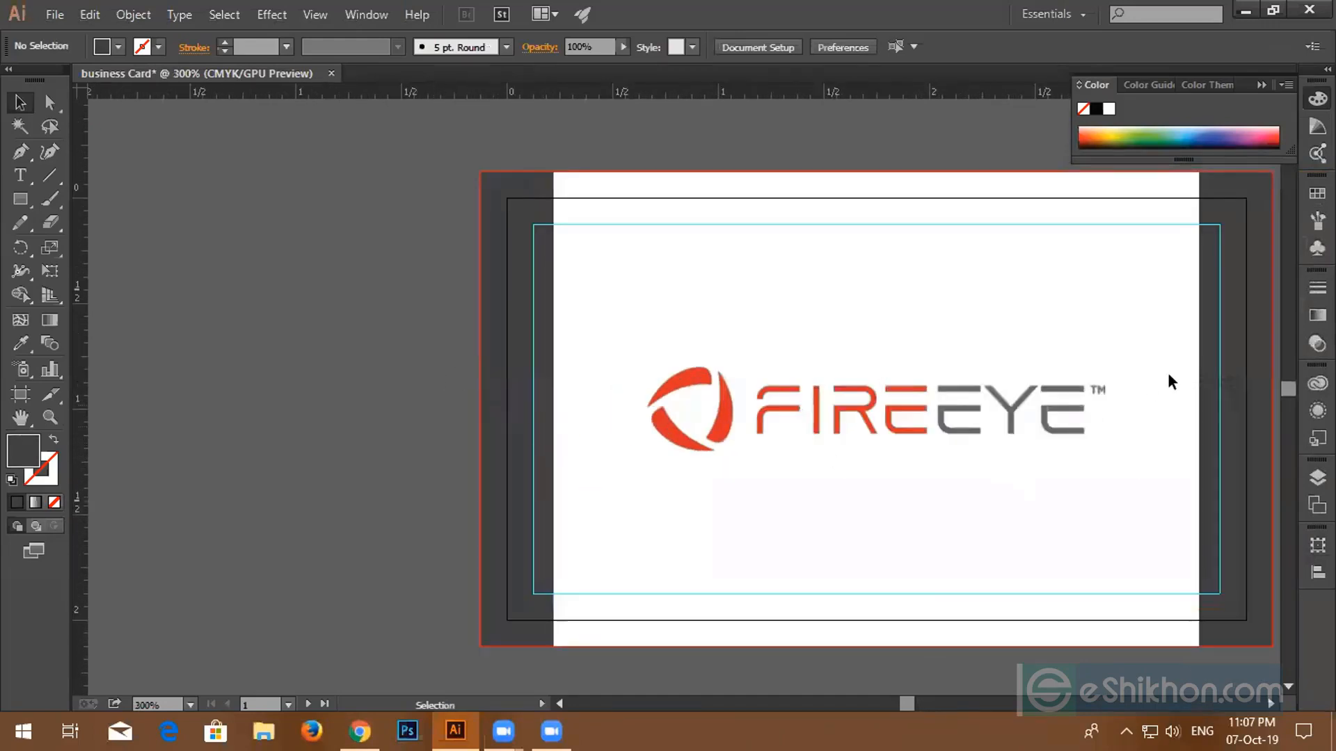
left_click(21, 199)
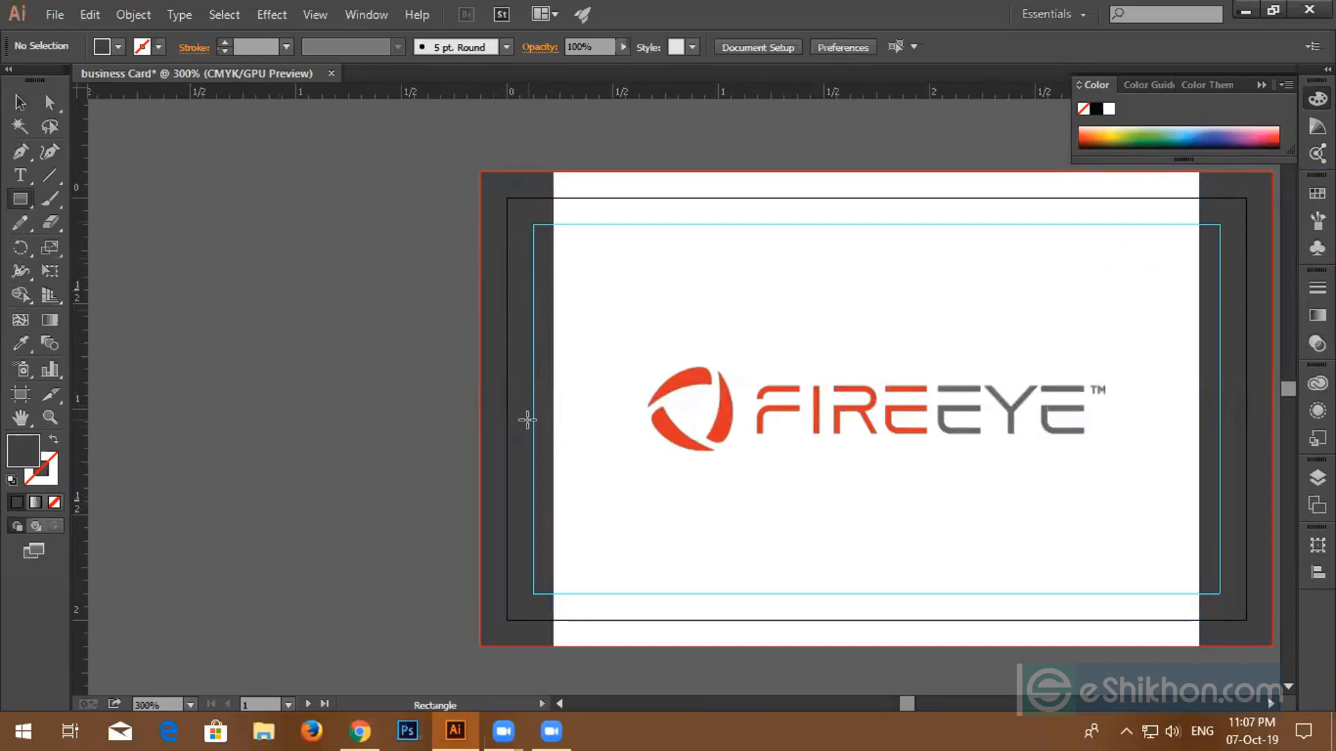
scroll(527, 419, "down", 4)
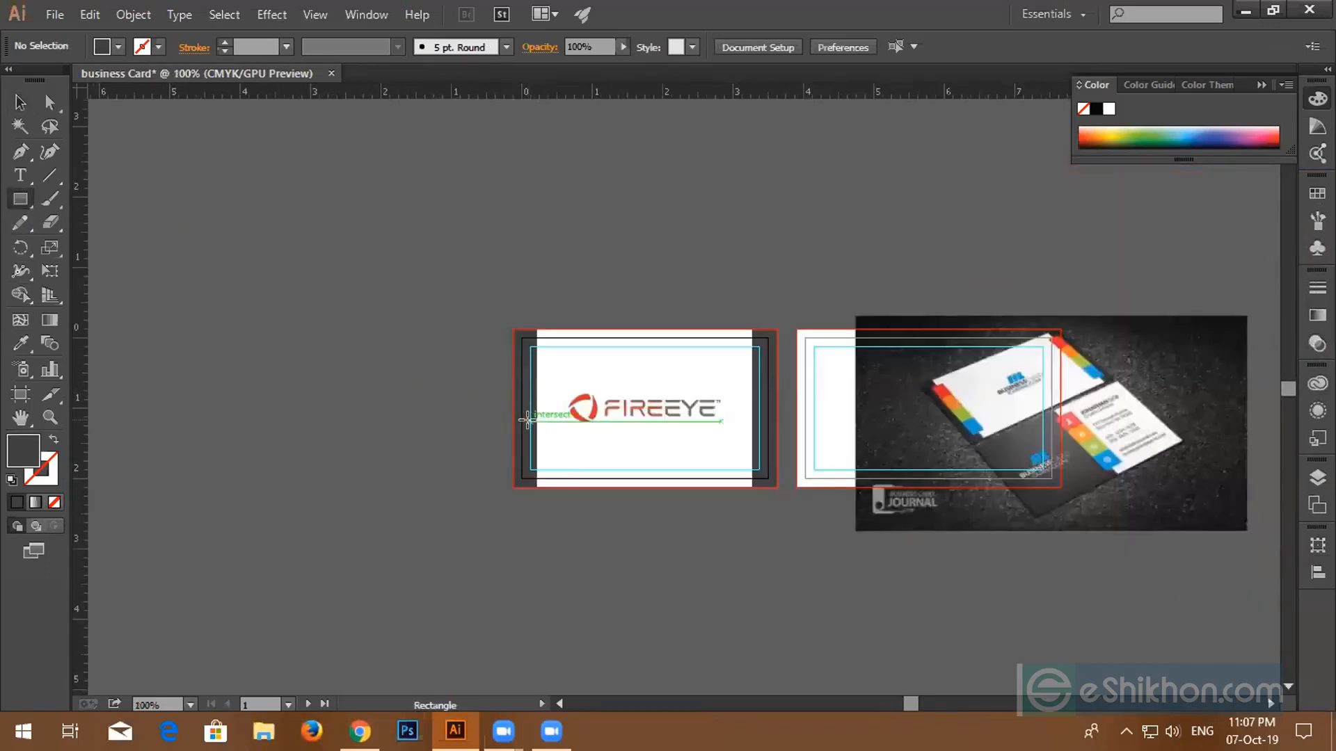
scroll(771, 441, "up", 4)
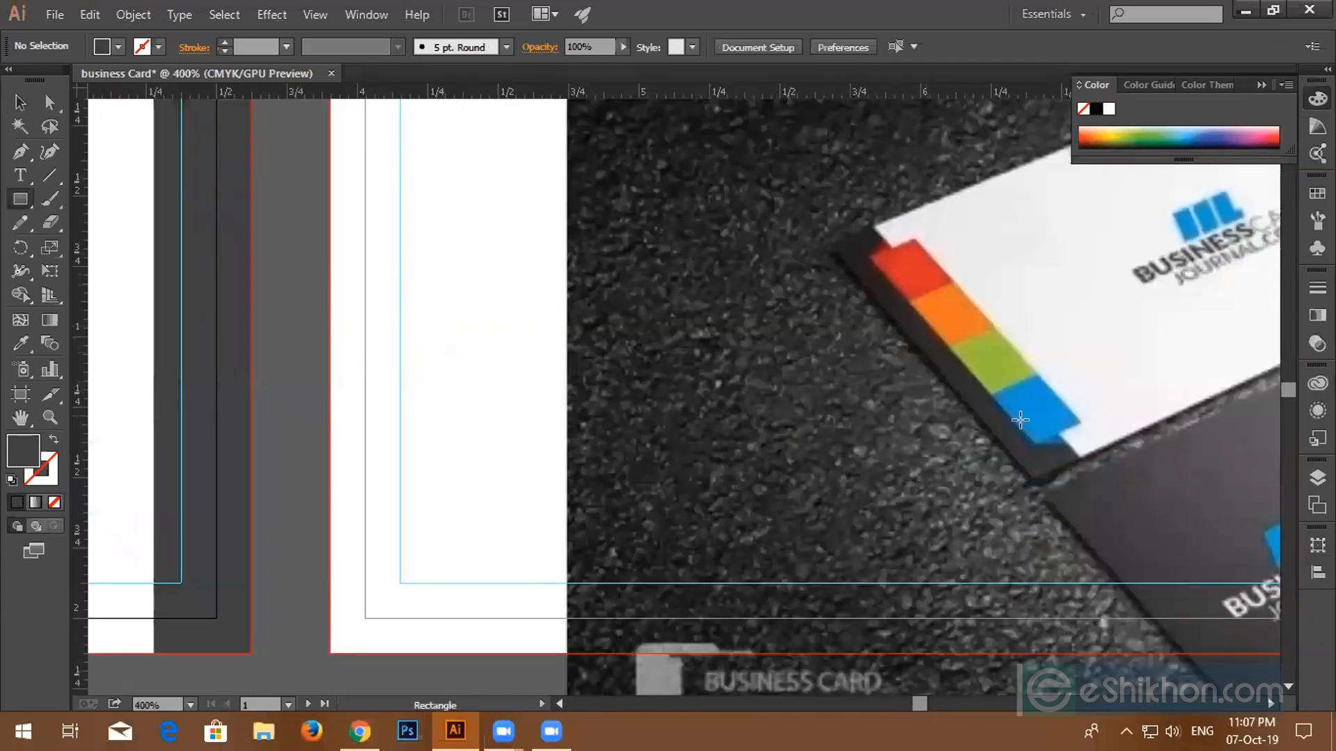
scroll(1029, 446, "down", 5)
scroll(798, 525, "up", 3)
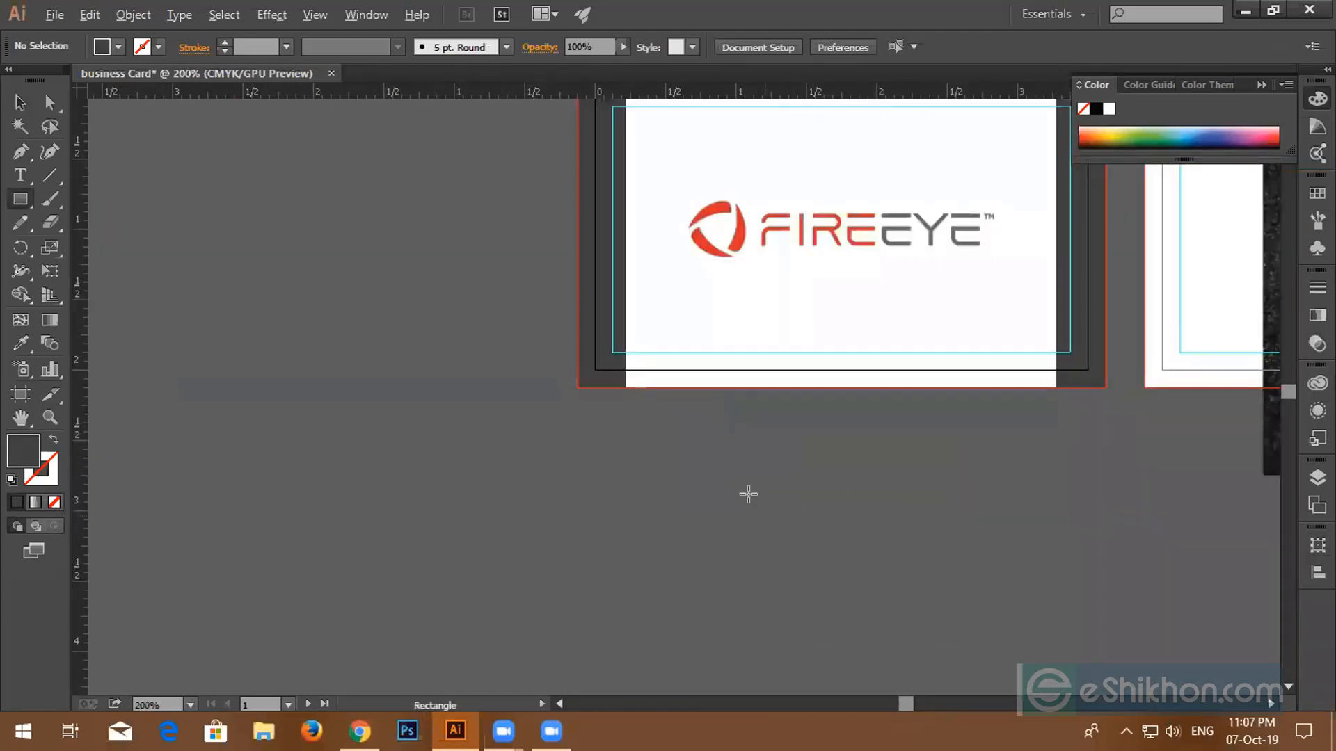
left_click_drag(690, 342, 738, 532)
scroll(683, 462, "up", 3)
scroll(680, 456, "up", 5)
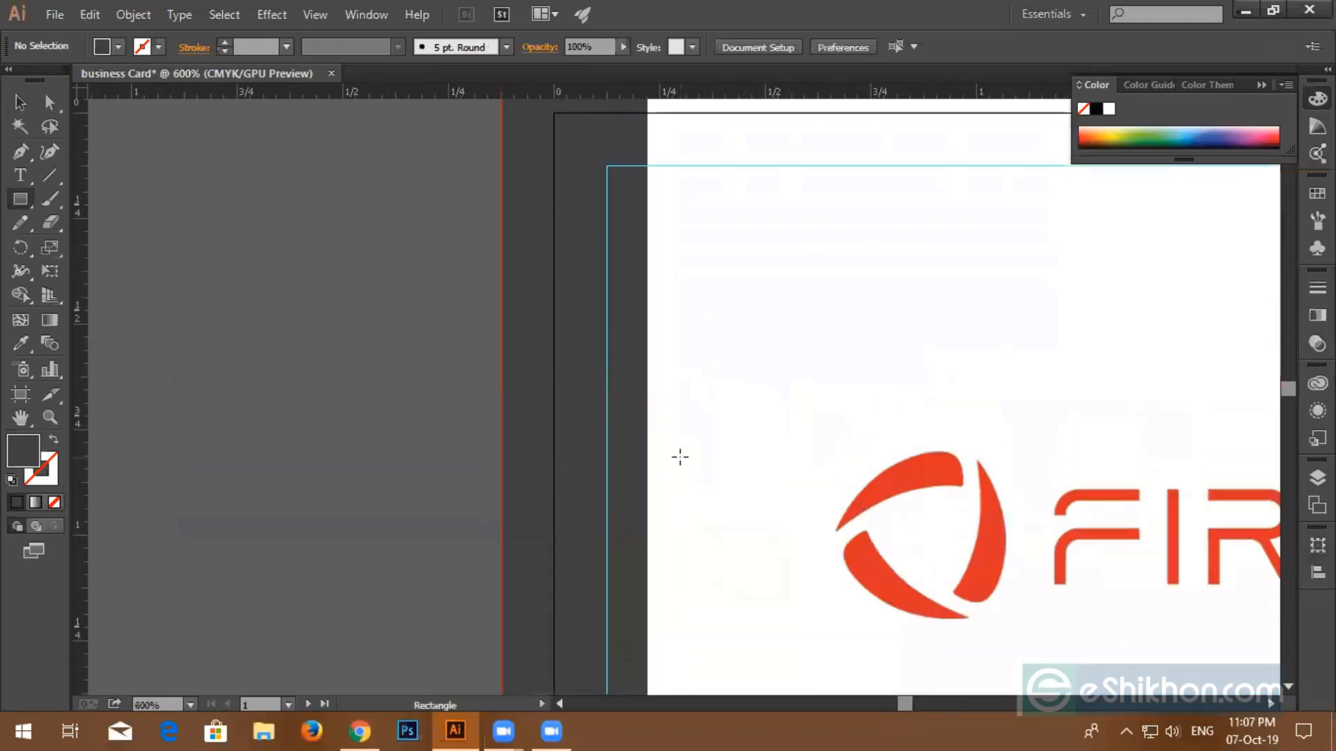
left_click_drag(608, 322, 689, 432)
left_click(20, 102)
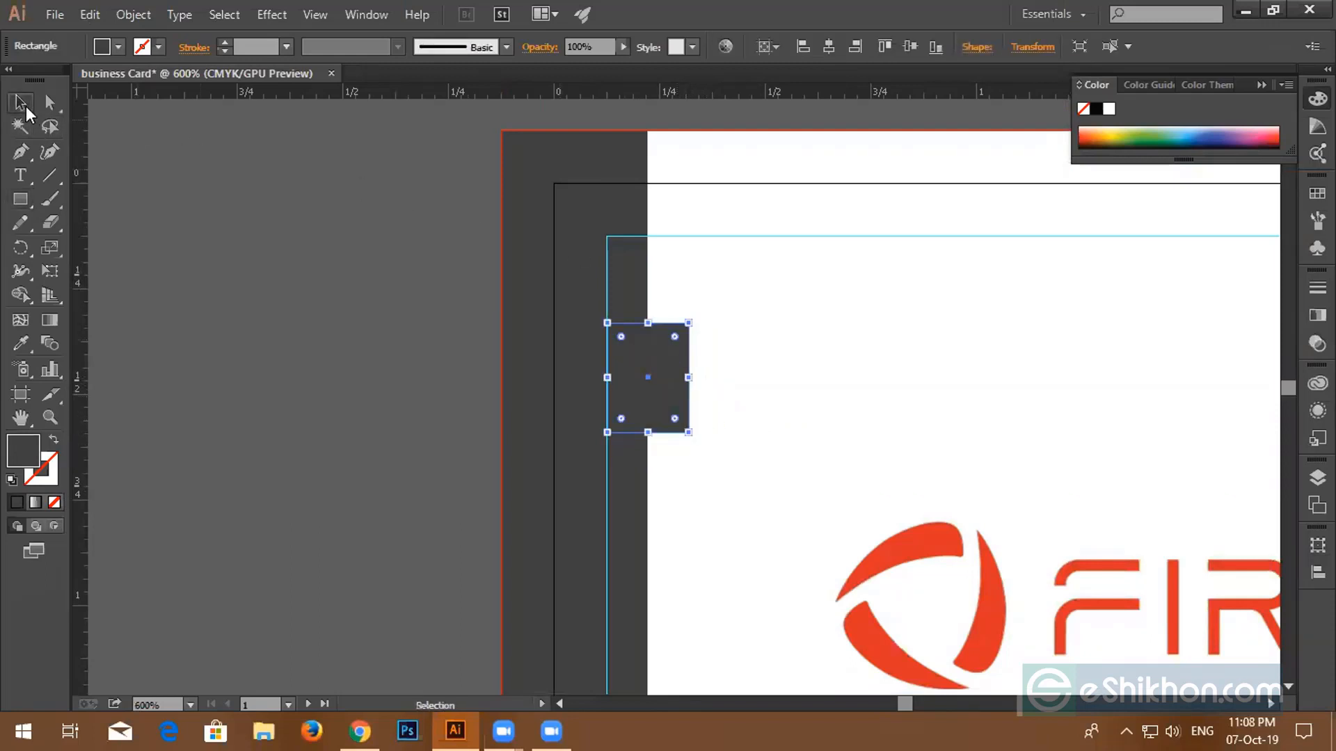
left_click(103, 50)
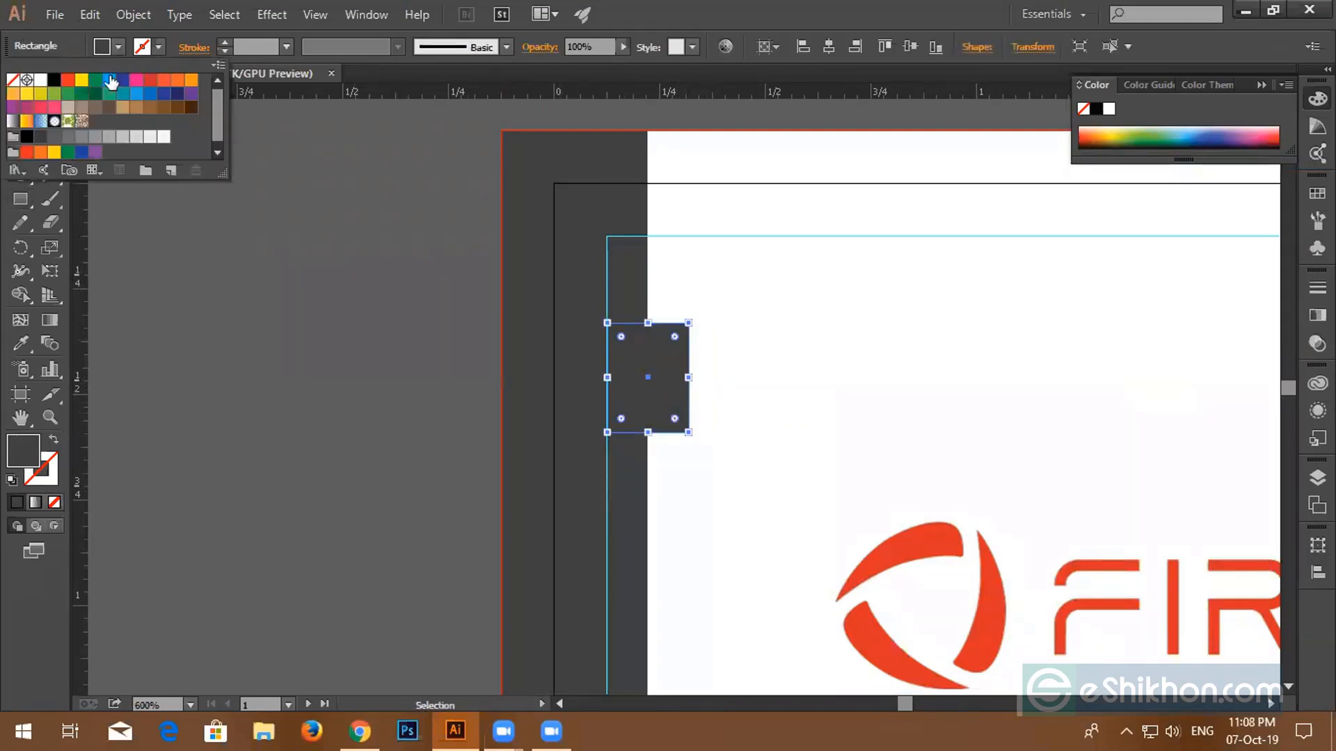
left_click(110, 81)
left_click(241, 280)
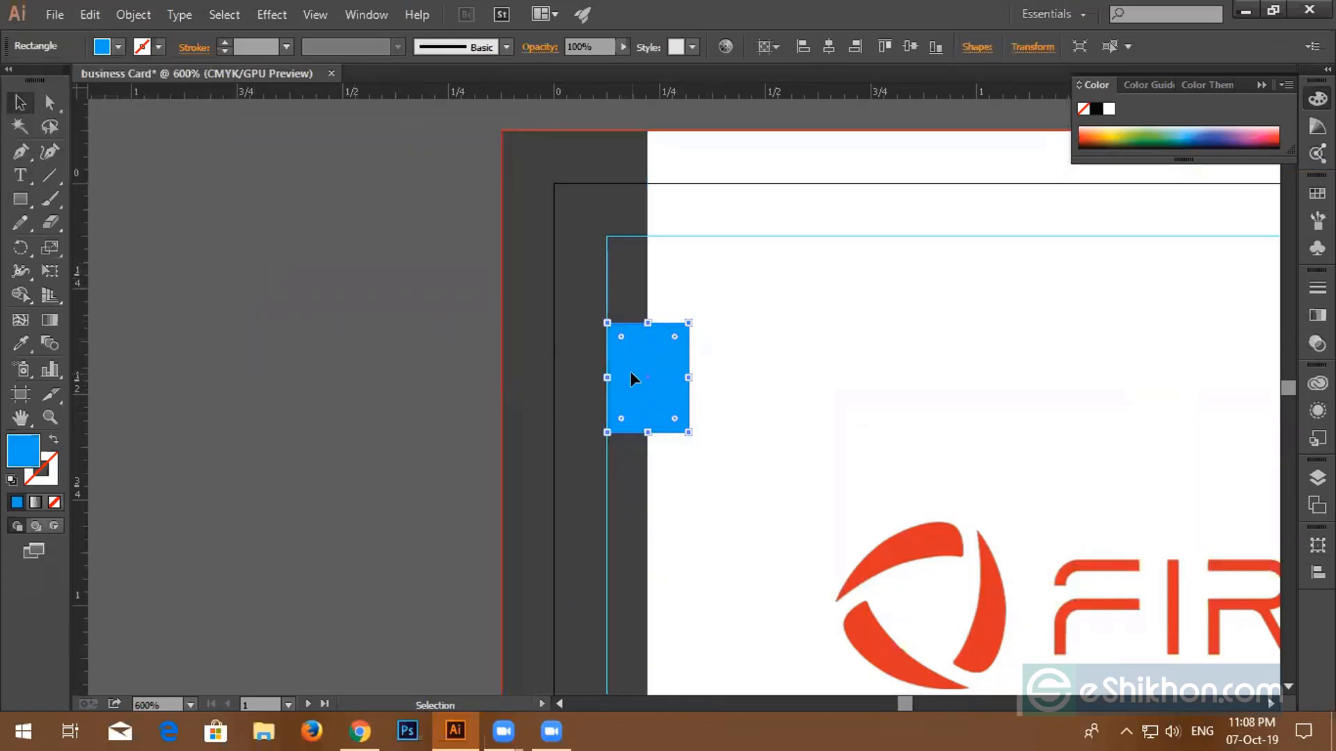
- Nudge the small blue rectangle left so it lines up with the guide
scroll(631, 376, "up", 4)
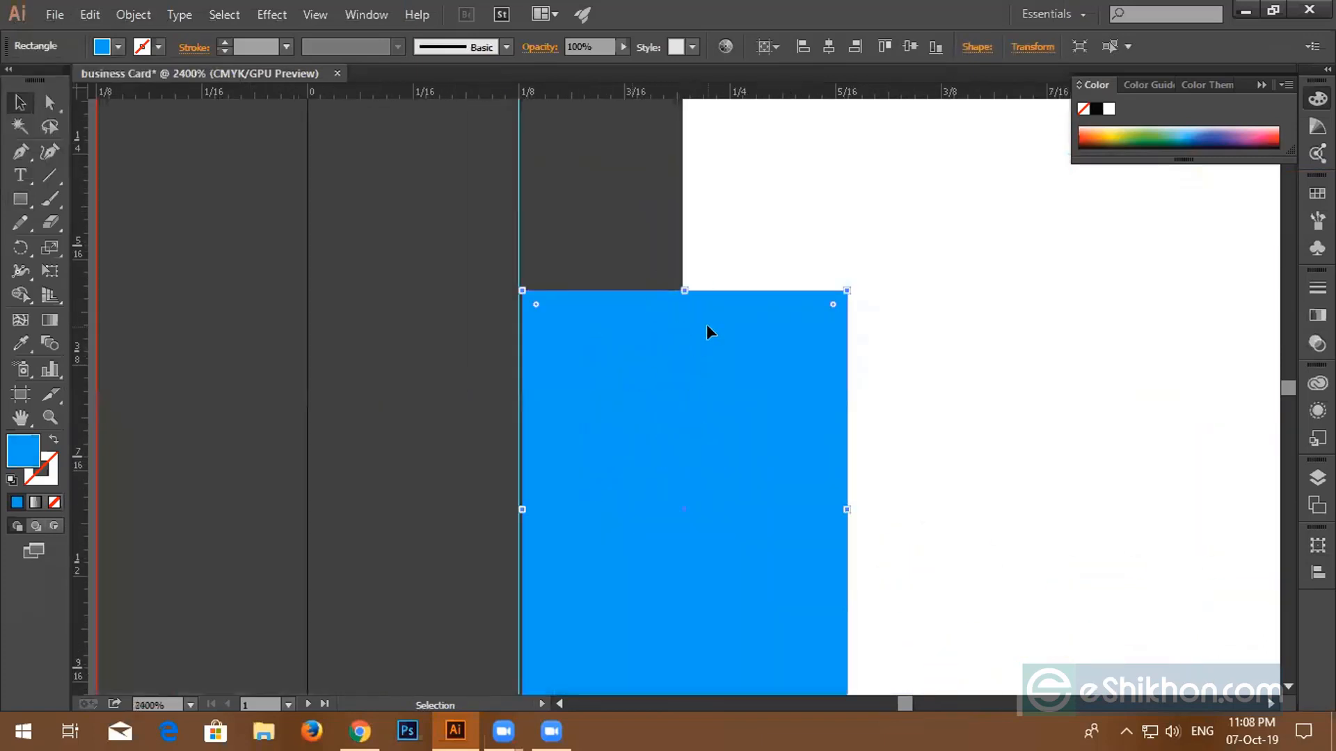
key("Left")
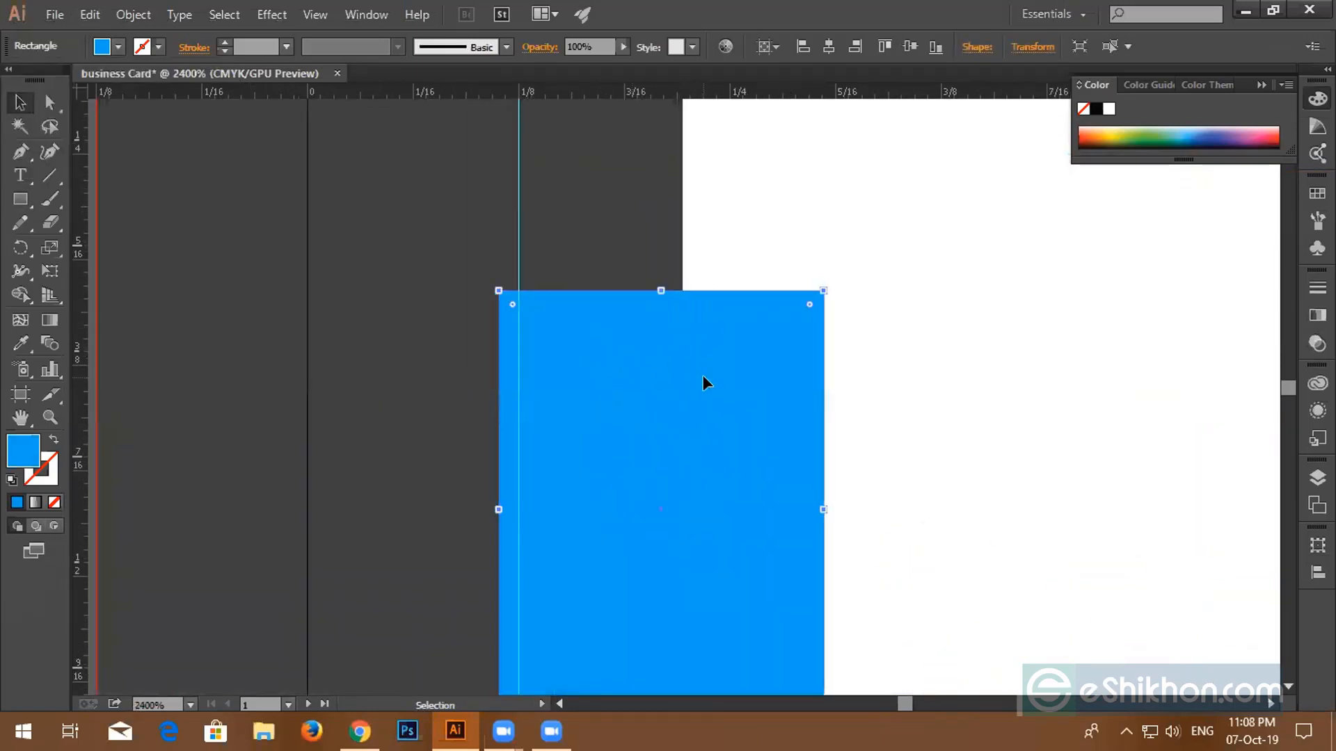
left_click_drag(641, 370, 658, 365)
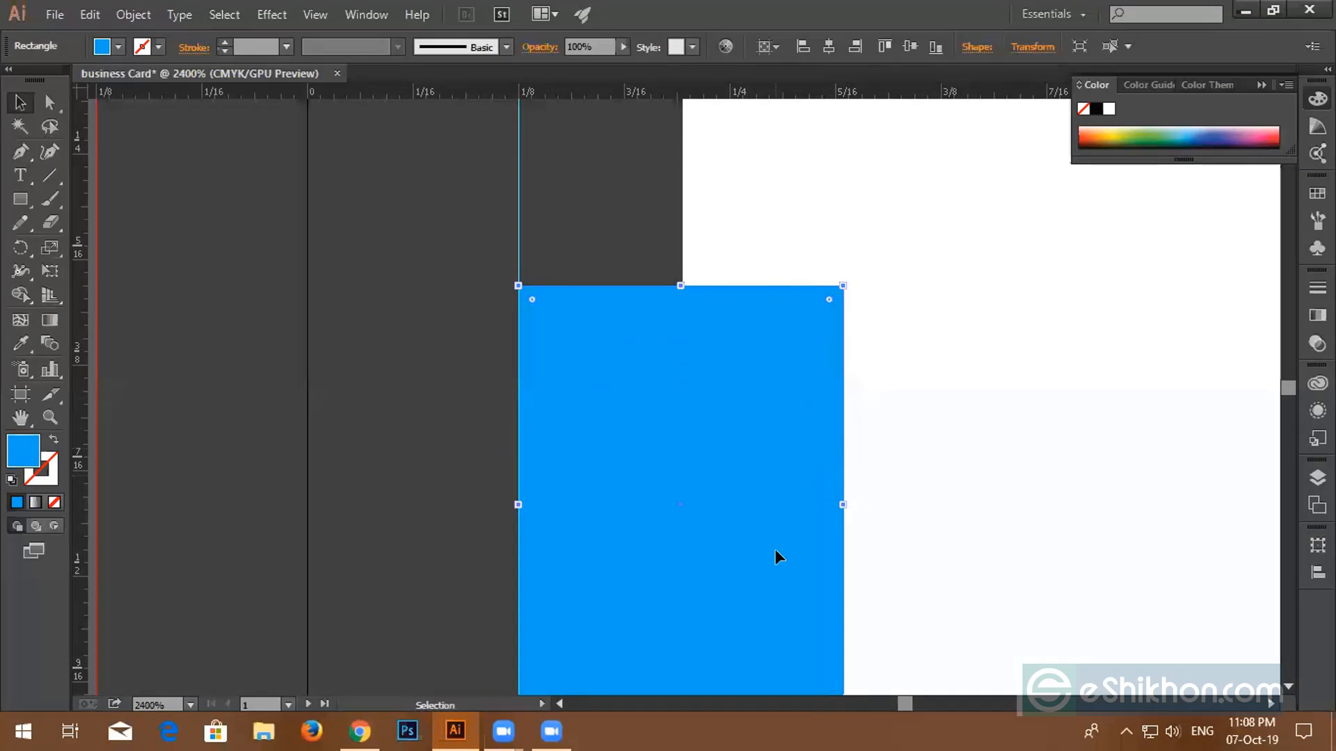
scroll(776, 548, "down", 3)
scroll(767, 541, "down", 7)
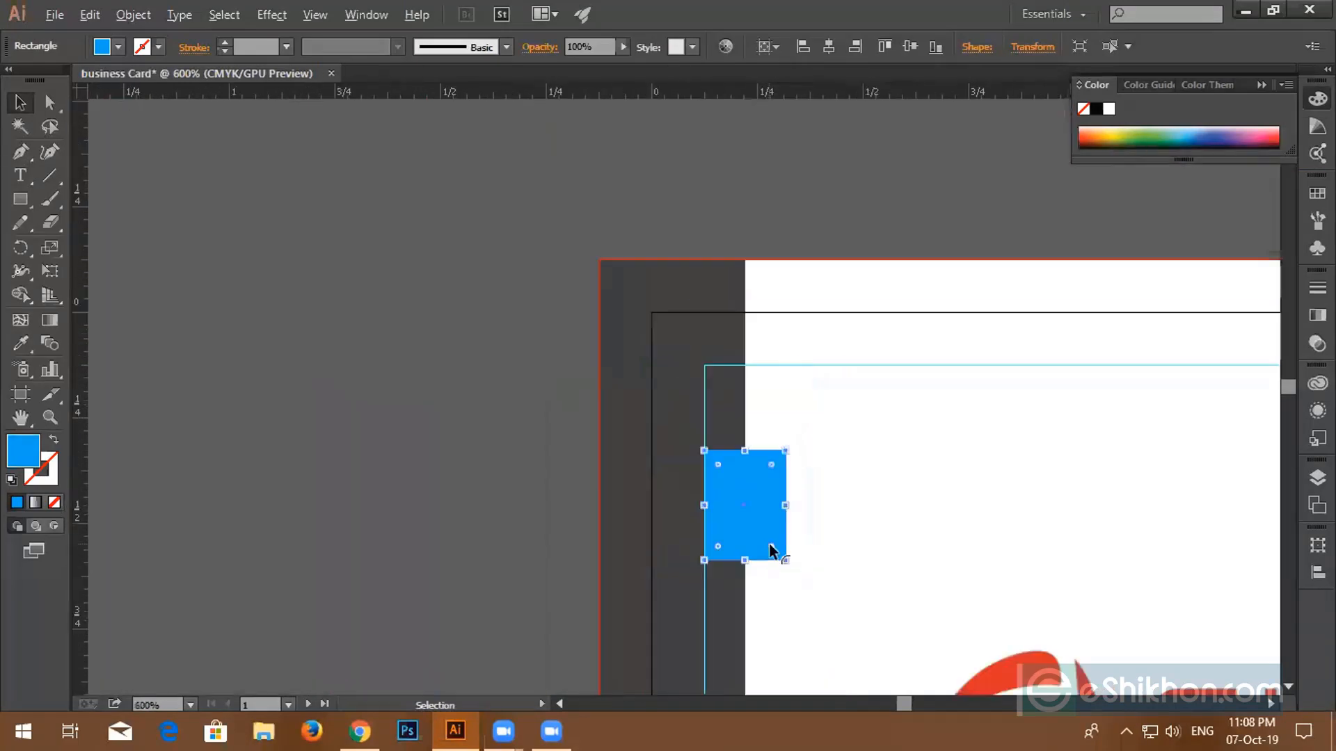
scroll(766, 537, "up", 4)
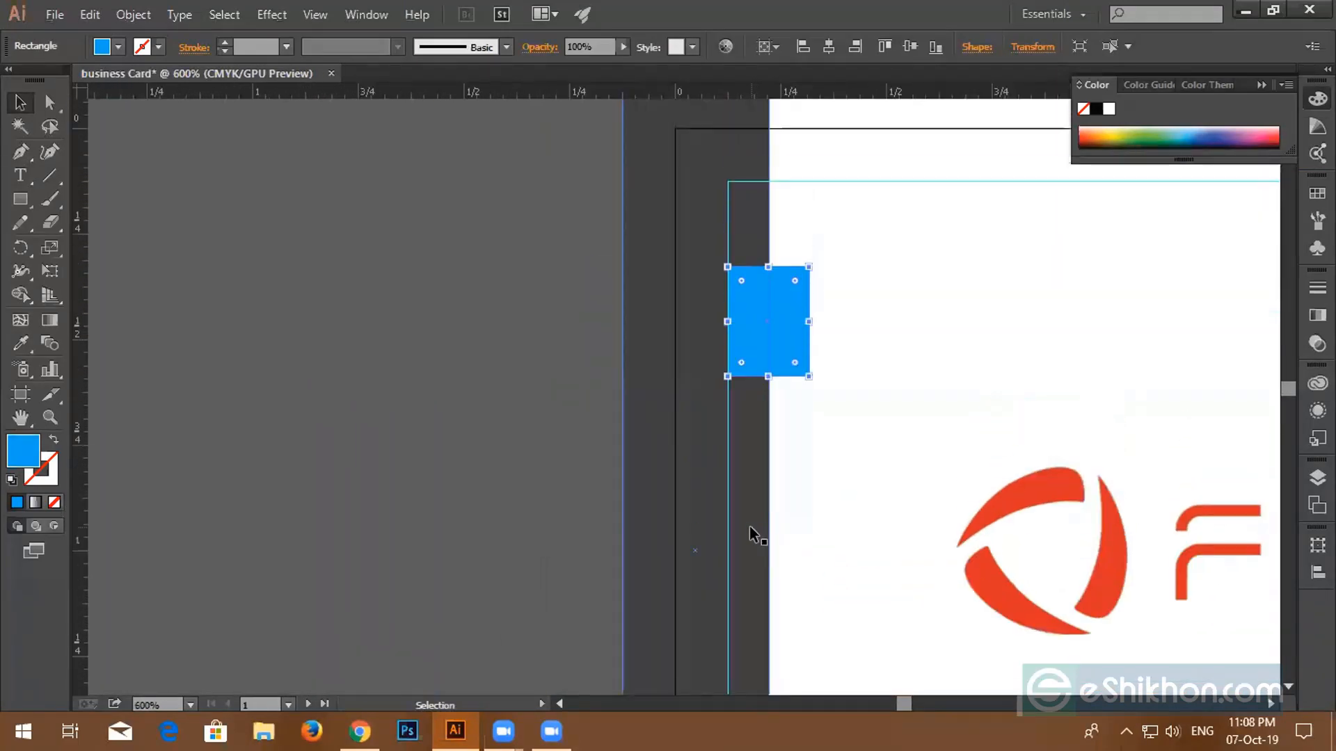
scroll(749, 525, "up", 1)
scroll(749, 525, "up", 1)
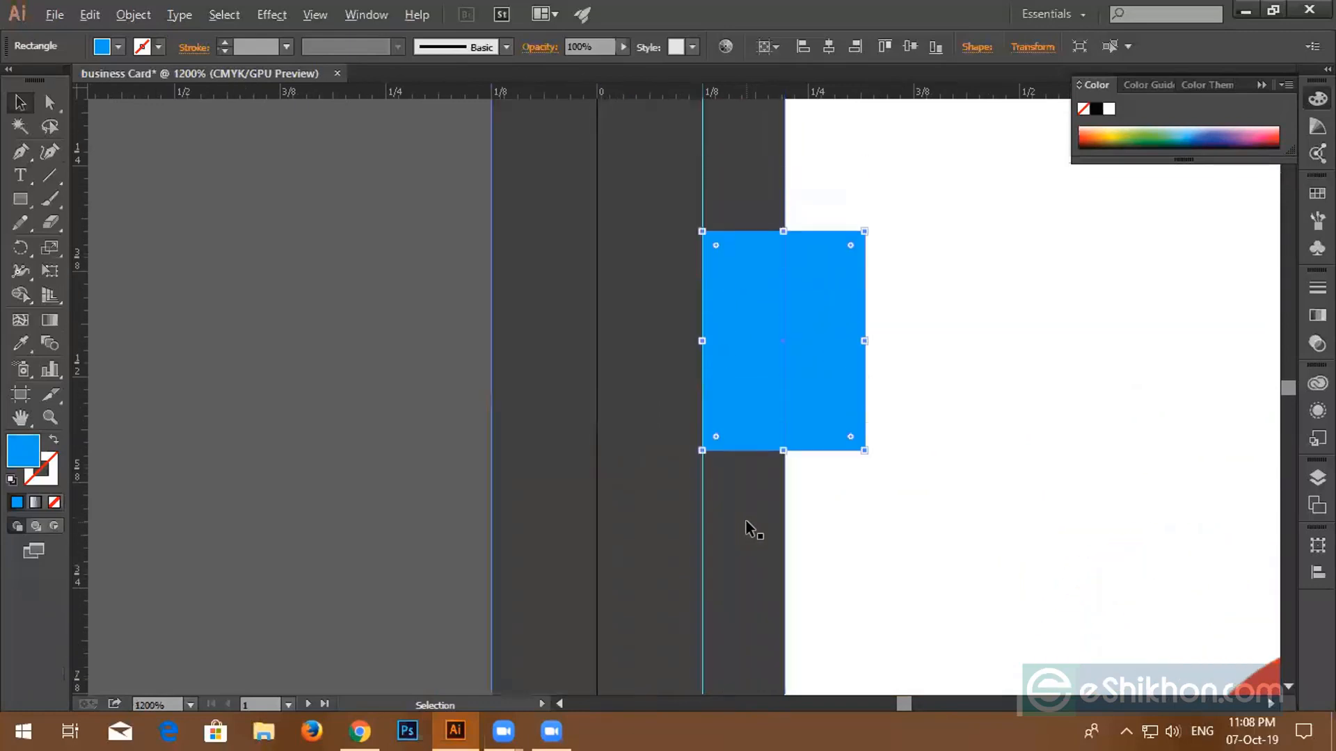
scroll(749, 525, "down", 4)
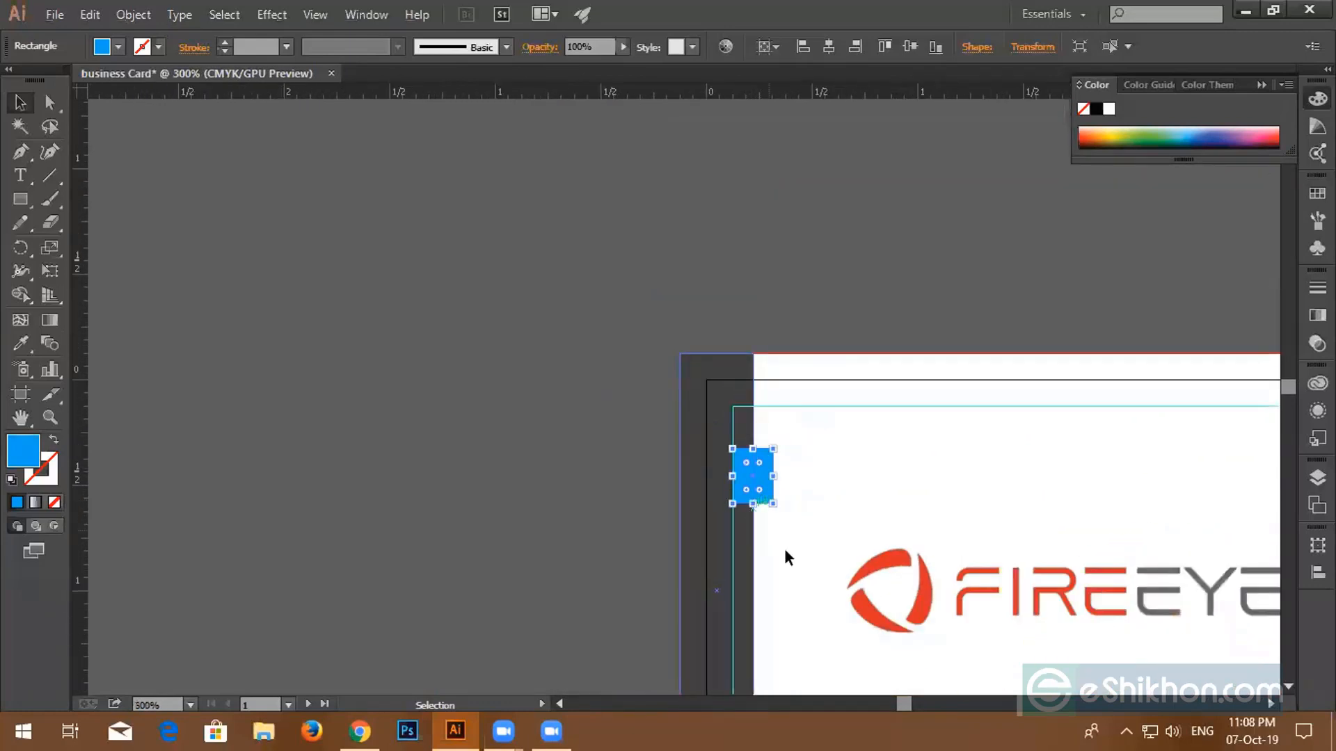
left_click_drag(778, 495, 711, 234)
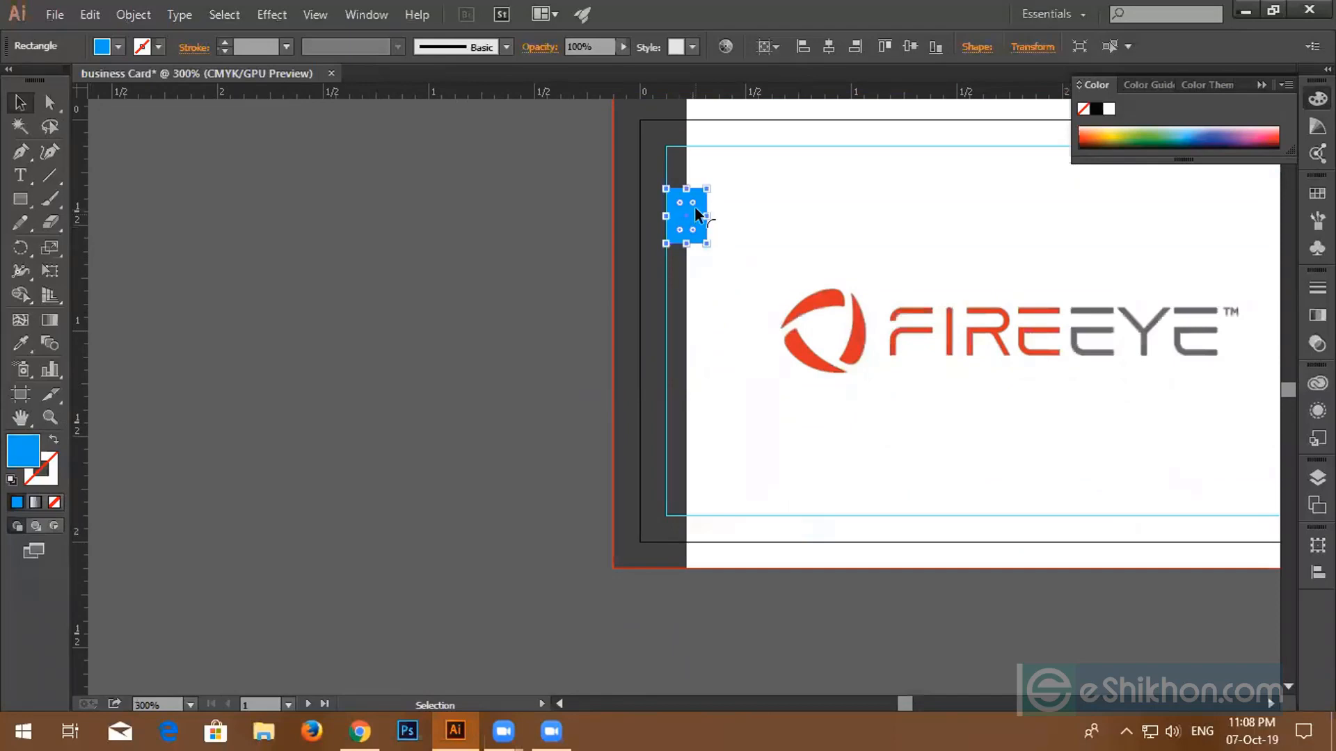
- Undo an accidental corner rounding and repeat copies of the square down the left edge
left_click_drag(695, 206, 689, 269)
key("ctrl+z")
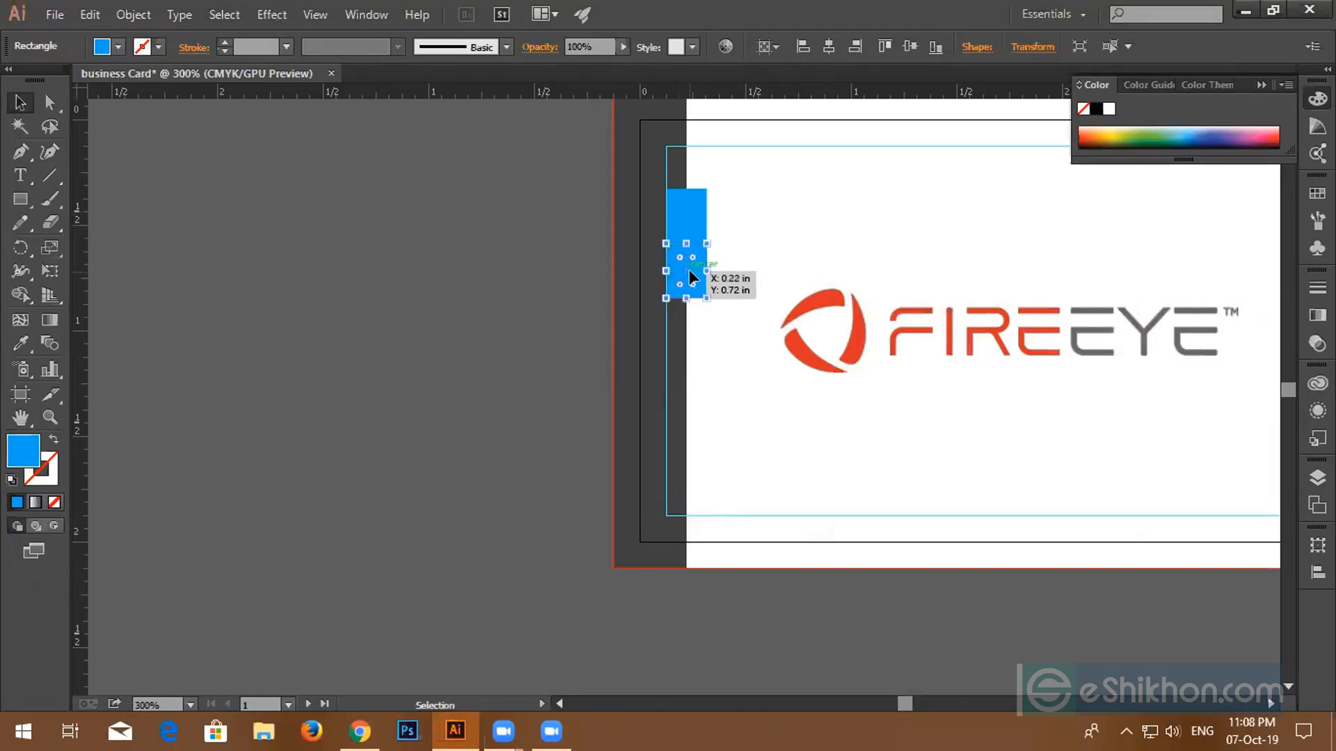
key("a")
key("ctrl+d")
key("ctrl+d")
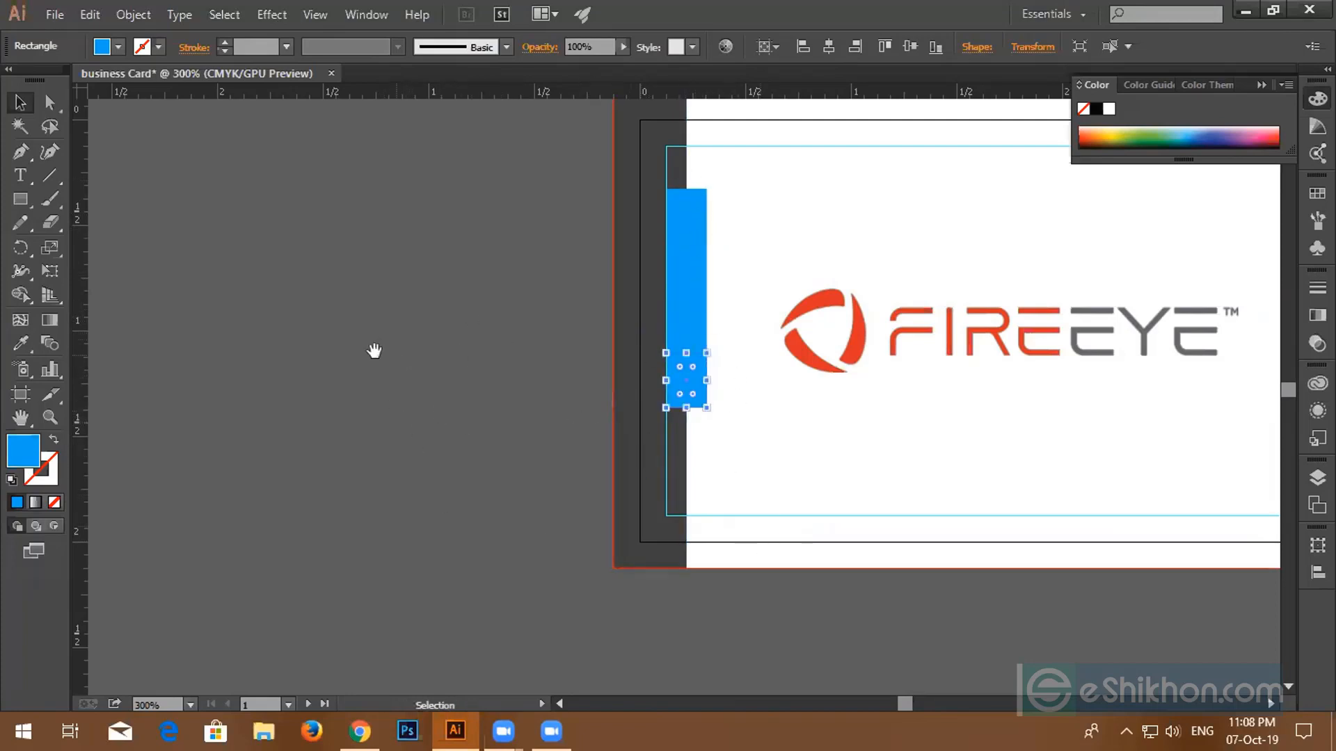
left_click_drag(374, 350, 1040, 515)
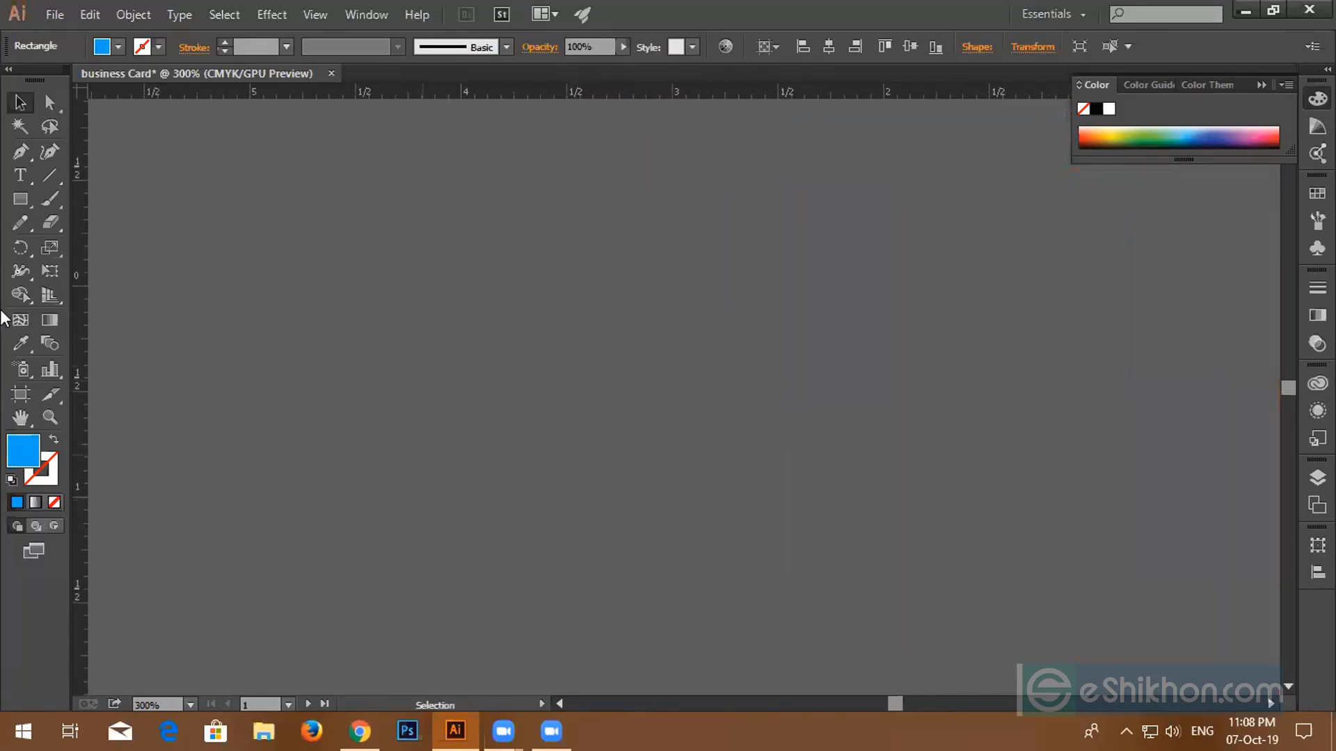
- Draw a new rectangle on the pasteboard and place a copy to its right
left_click(20, 199)
left_click_drag(348, 162, 528, 322)
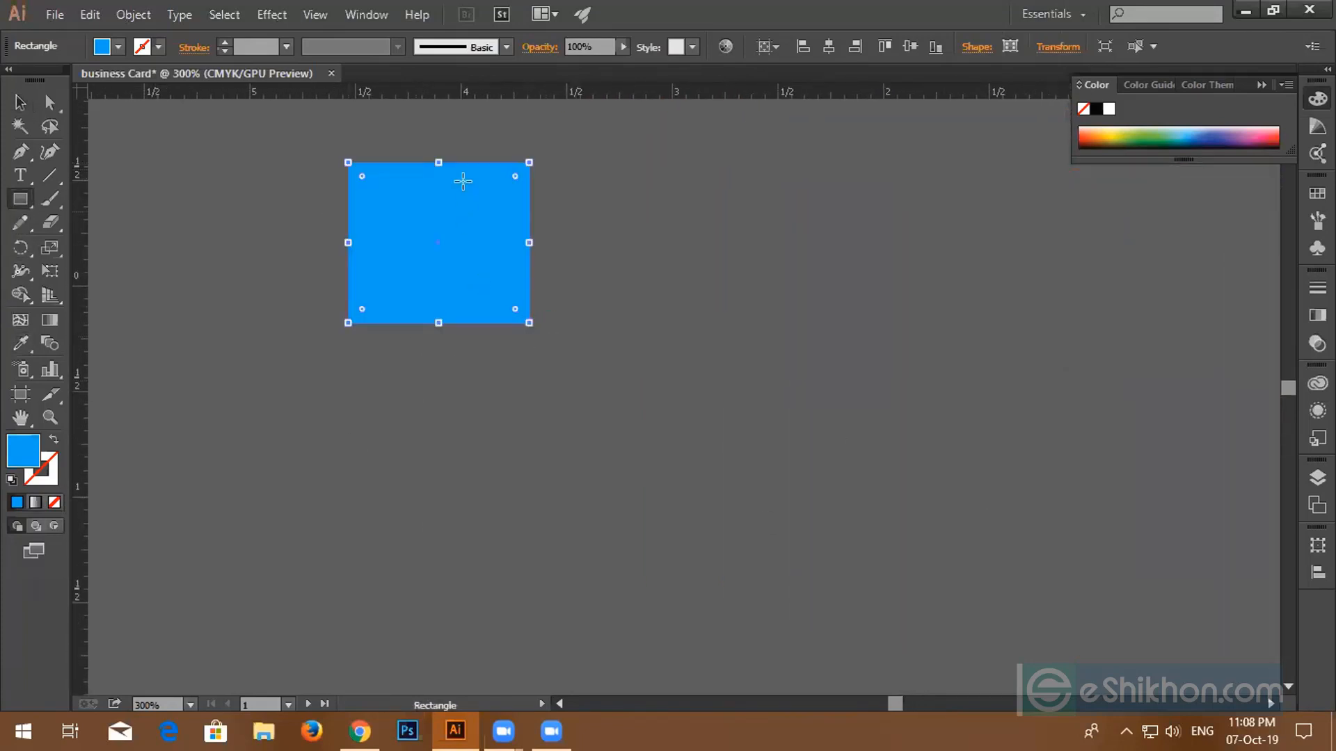
left_click(20, 102)
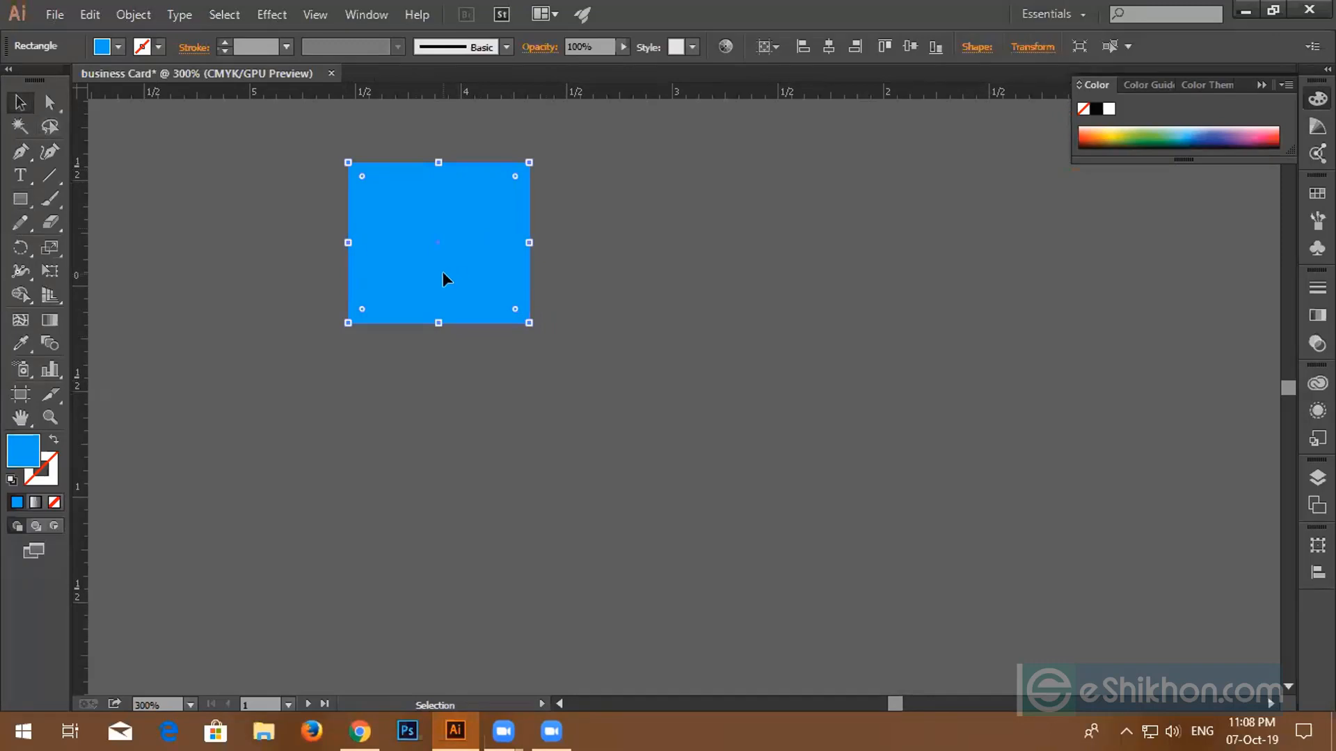
left_click_drag(442, 271, 967, 292)
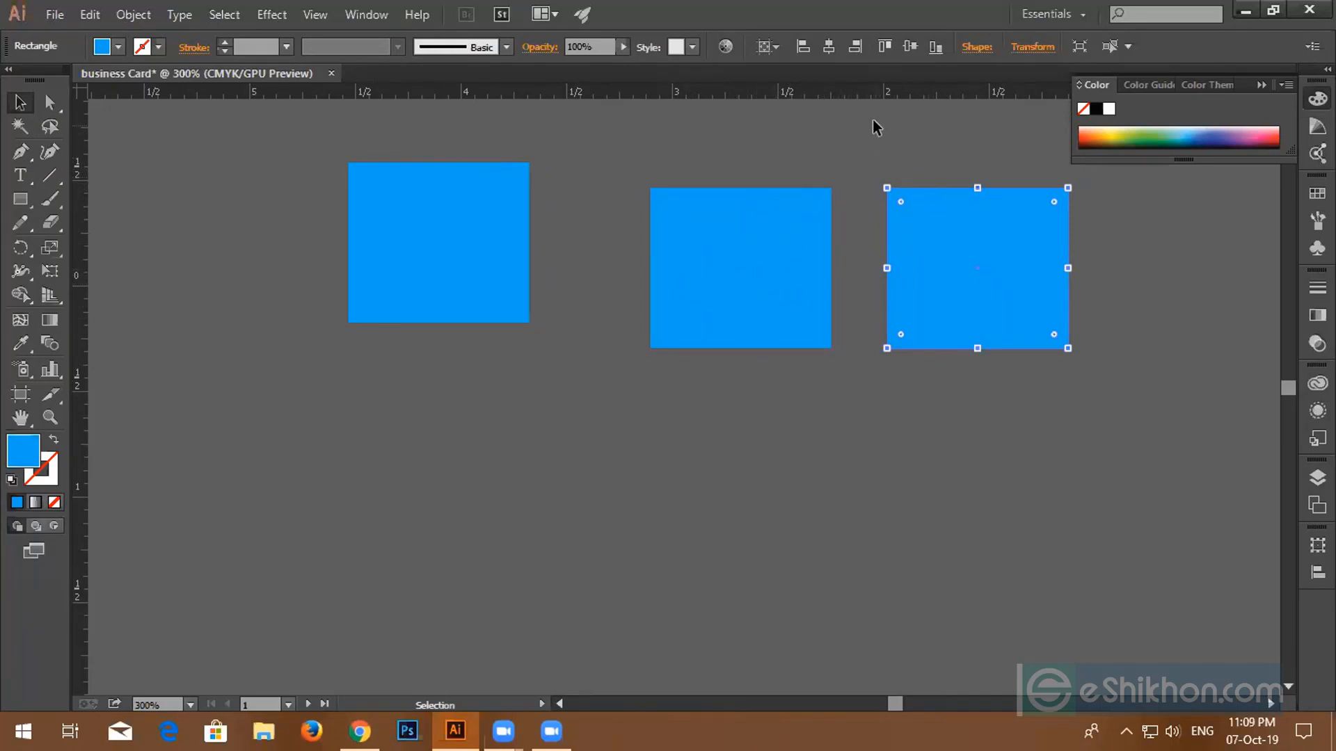
- Remove a stray horizontal guide and delete the two copied rectangles
left_click_drag(875, 89, 874, 245)
key("Delete")
left_click(692, 286)
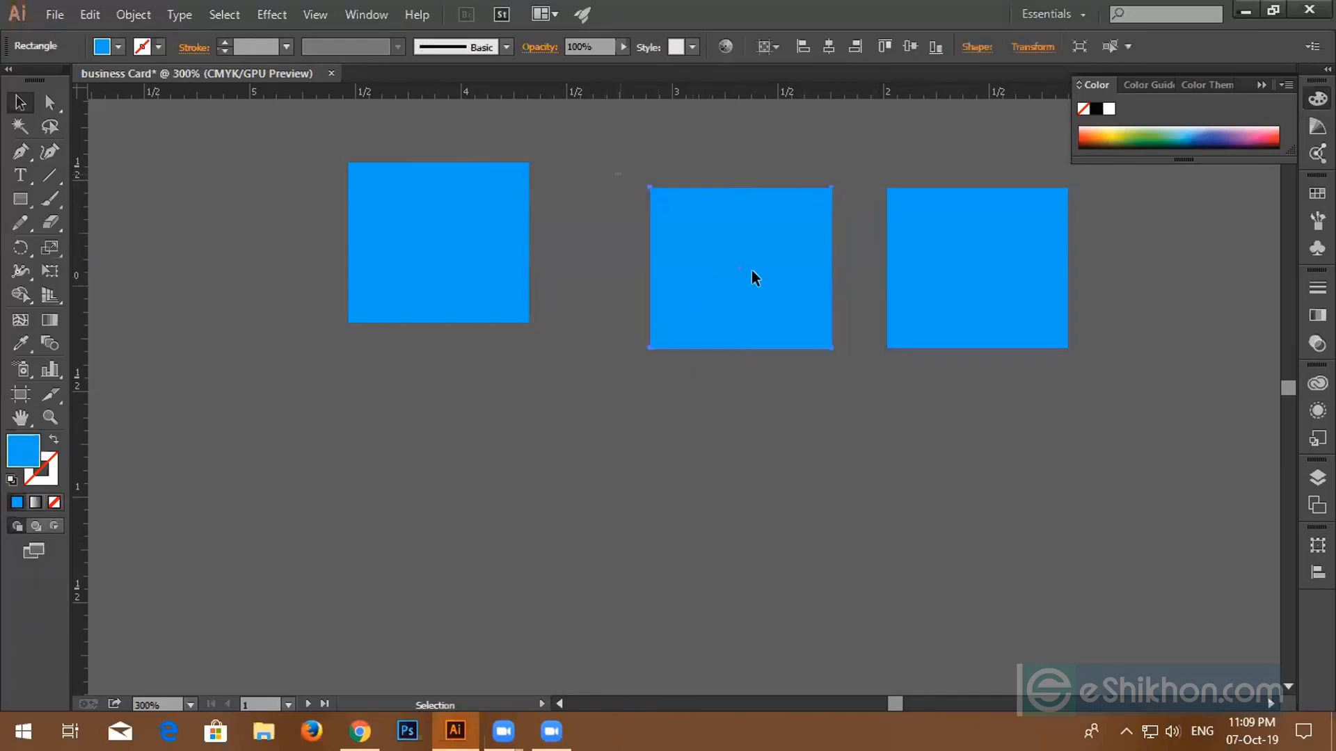
left_click(904, 332, "shift")
key("Delete")
- Make a diagonal series of copies of the original rectangle, stepping down and right
left_click(417, 259)
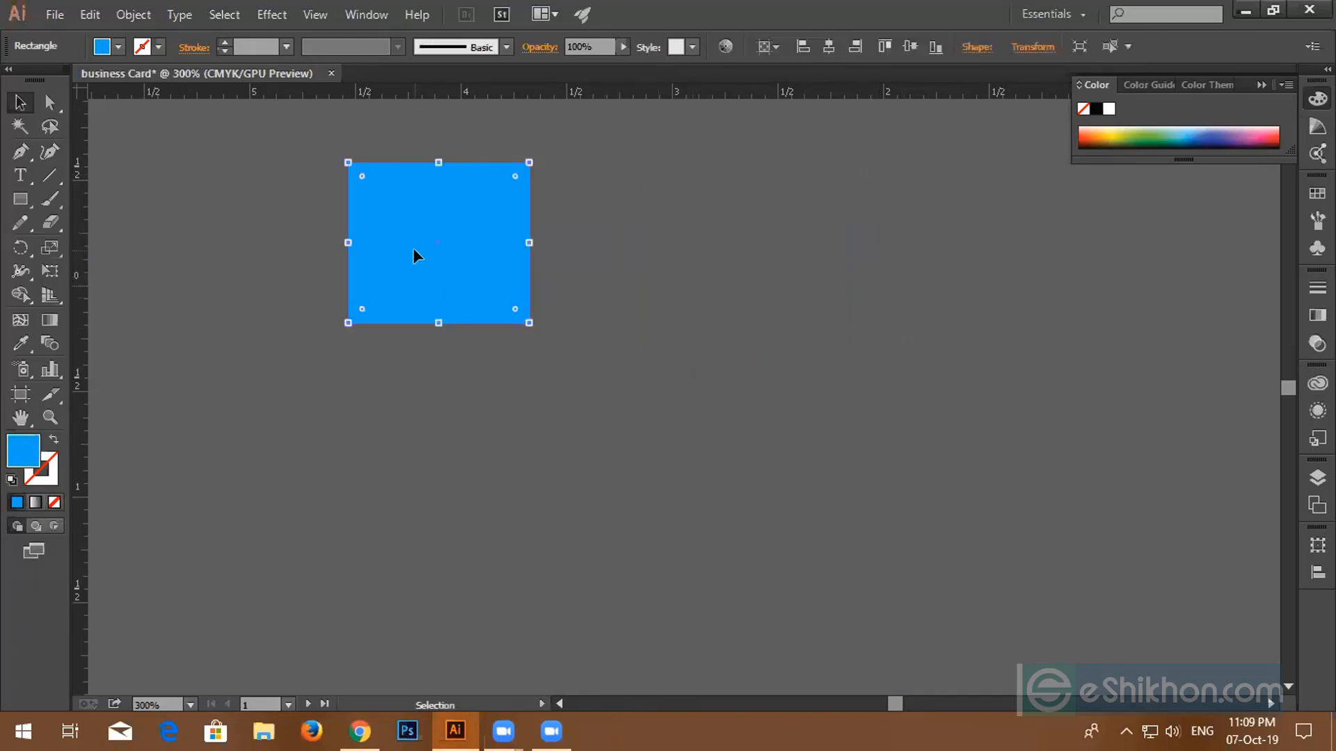
left_click_drag(415, 256, 647, 342)
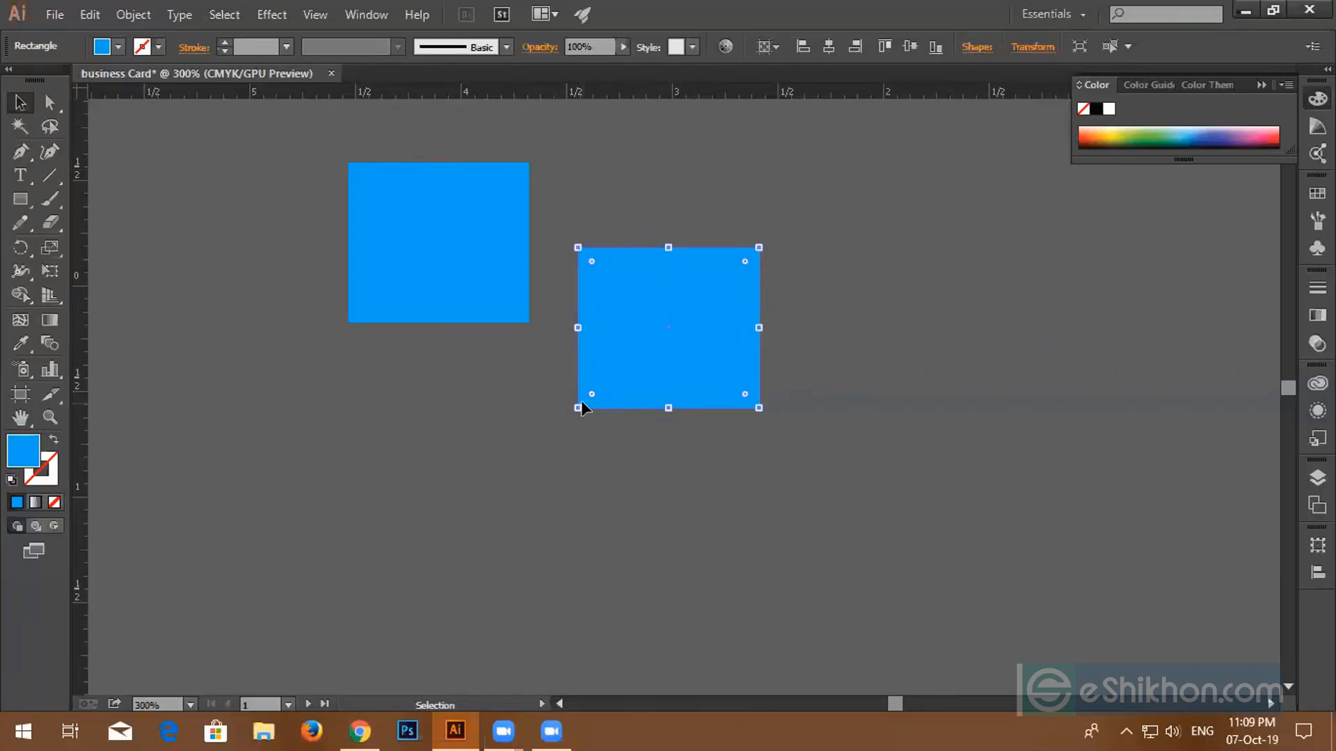
key("a")
key("ctrl+d")
key("ctrl+d")
key("ctrl+d")
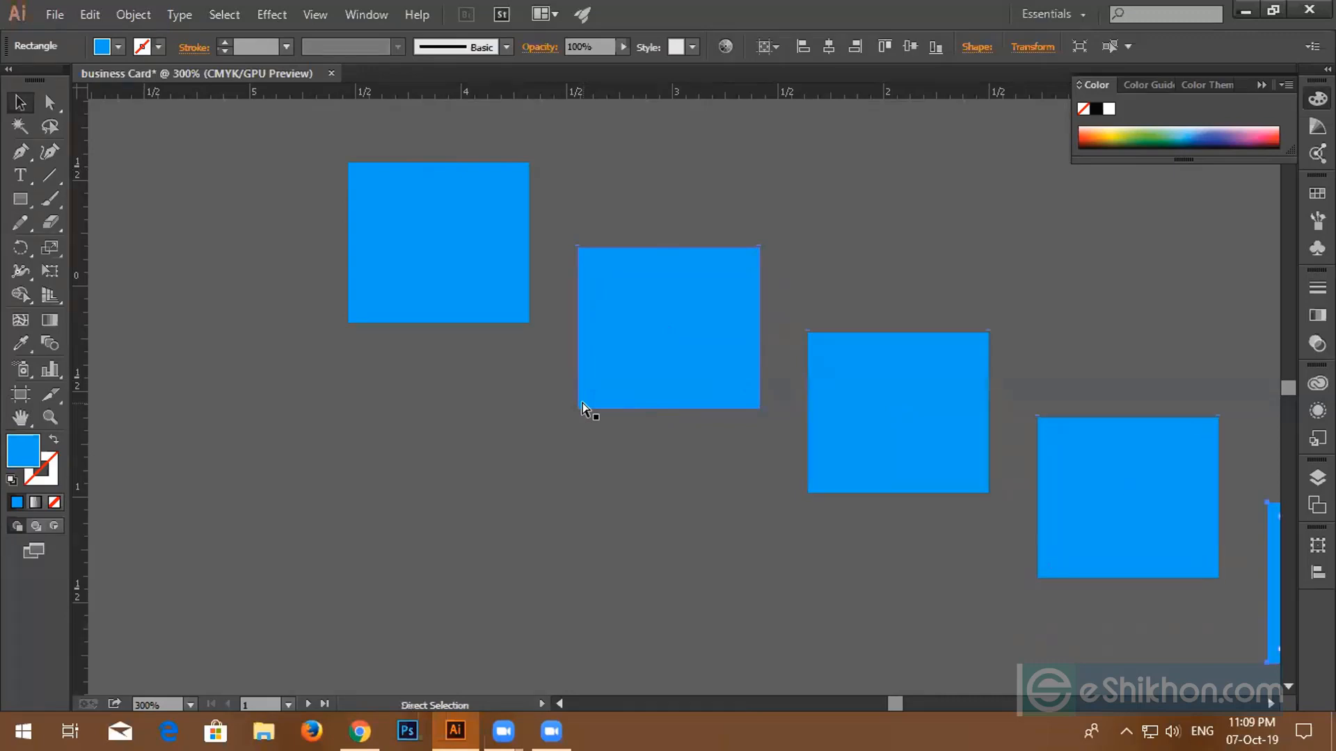
key("v")
- Delete the diagonal copies that landed on or near the business card
scroll(804, 559, "up", 1)
left_click_drag(855, 544, 609, 434)
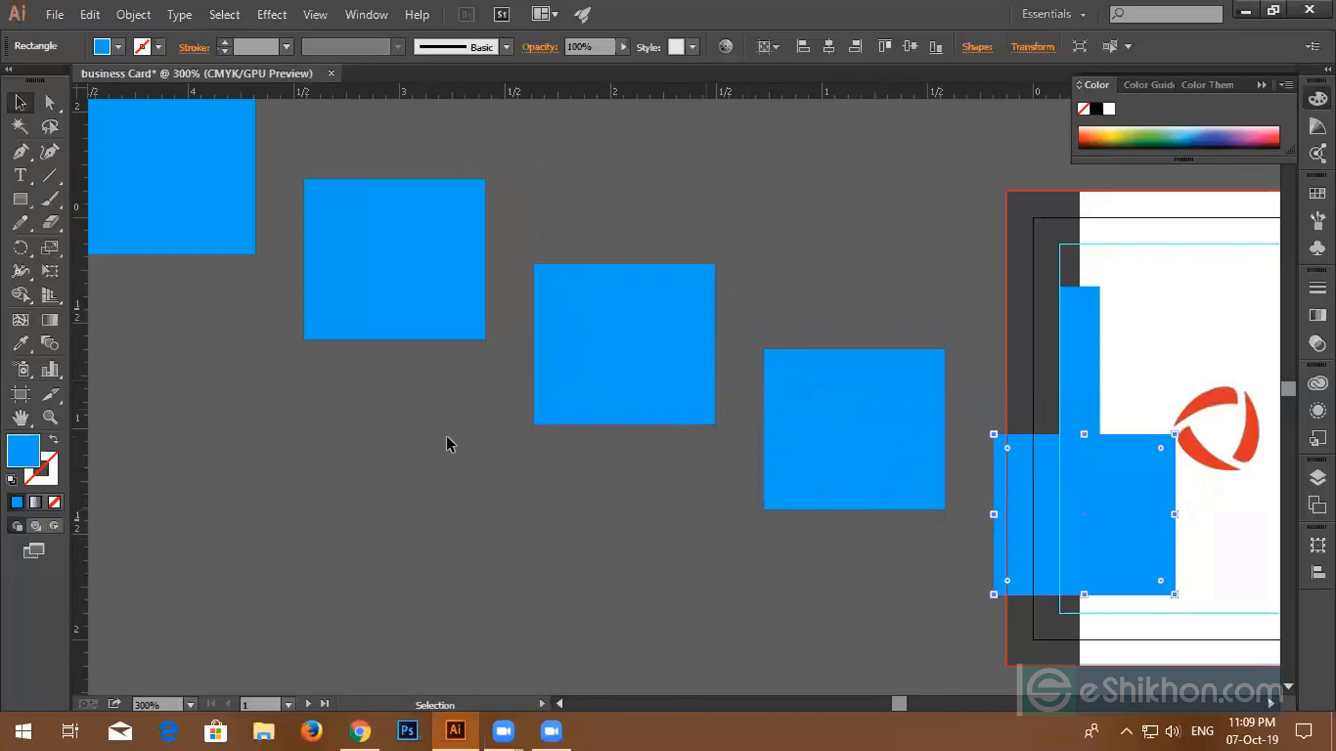
scroll(418, 361, "up", 2)
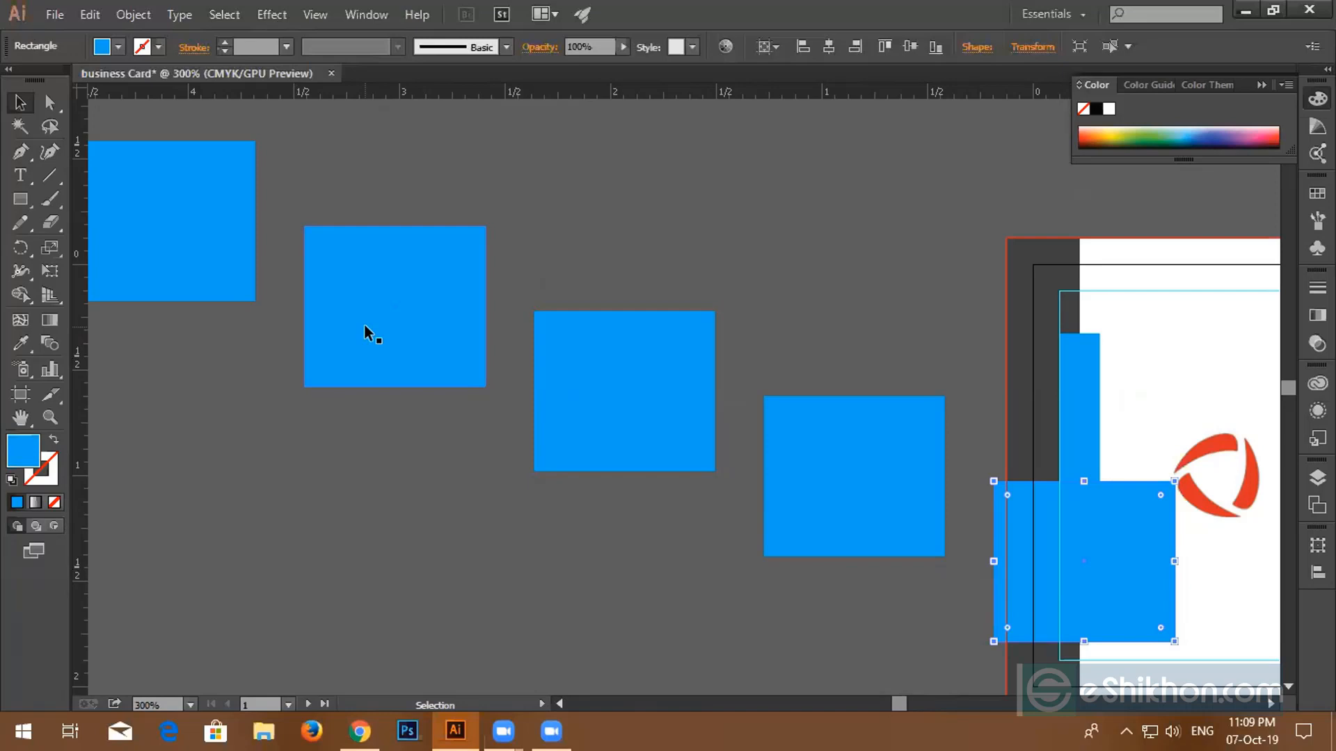
key("Delete")
left_click(824, 424)
key("Delete")
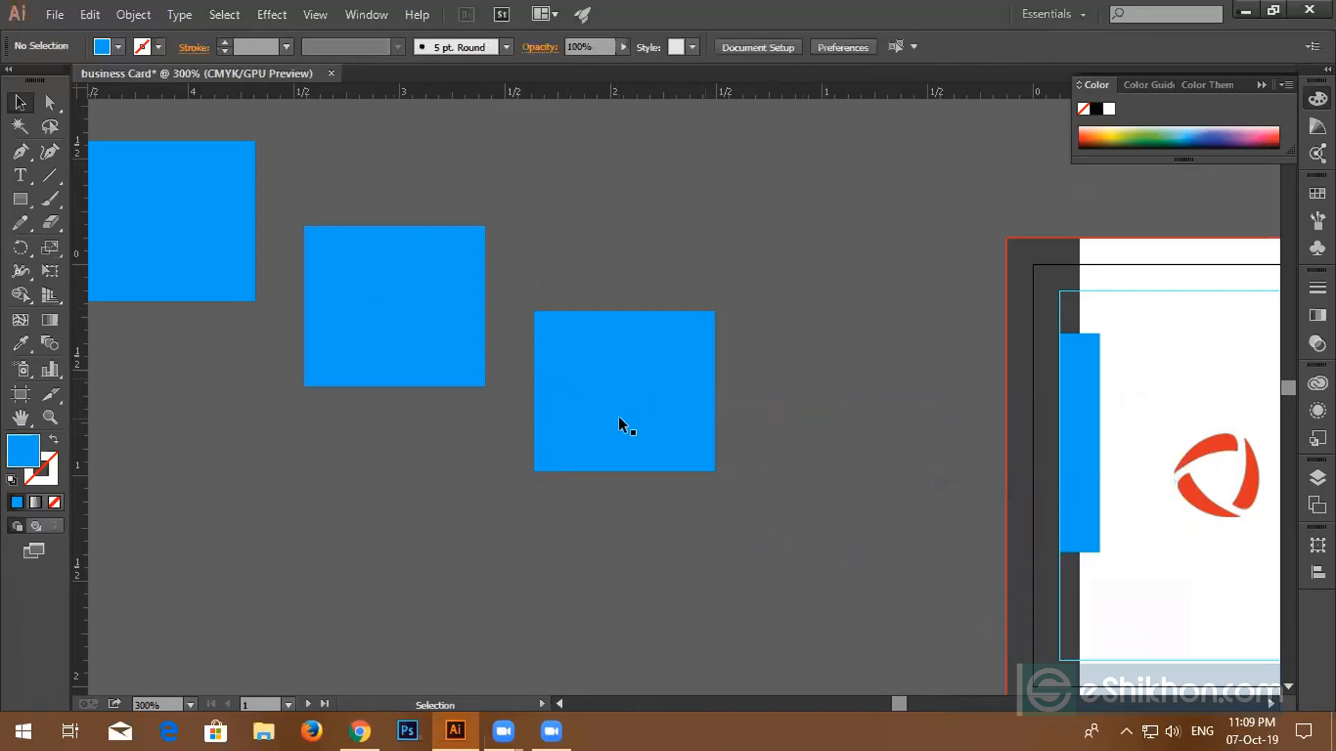
- Delete two spare squares, then copy the remaining one rightward into a row of four
left_click(619, 416)
key("Delete")
left_click(465, 339)
key("Delete")
left_click(149, 219)
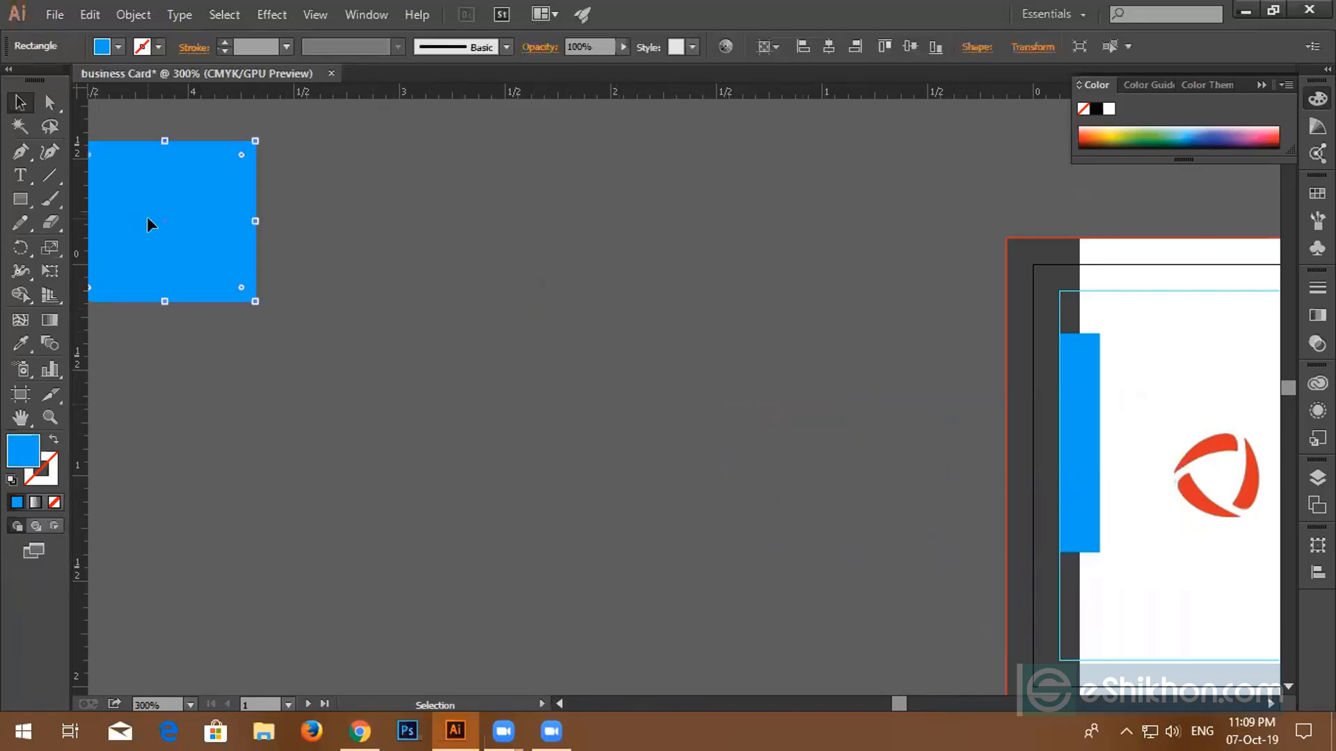
left_click_drag(165, 221, 360, 219)
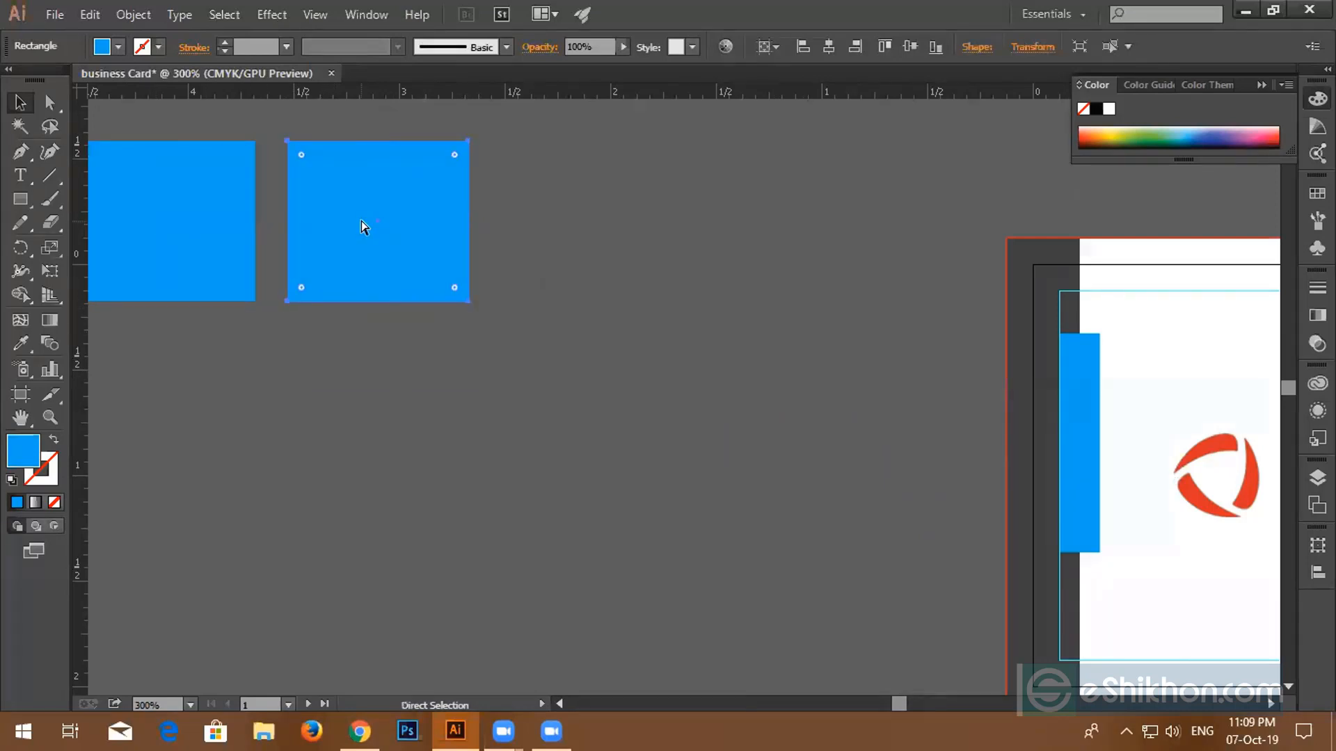
key("ctrl+d")
key("ctrl+d")
- Marquee-select the row of four blue squares and delete them
scroll(418, 319, "up", 3)
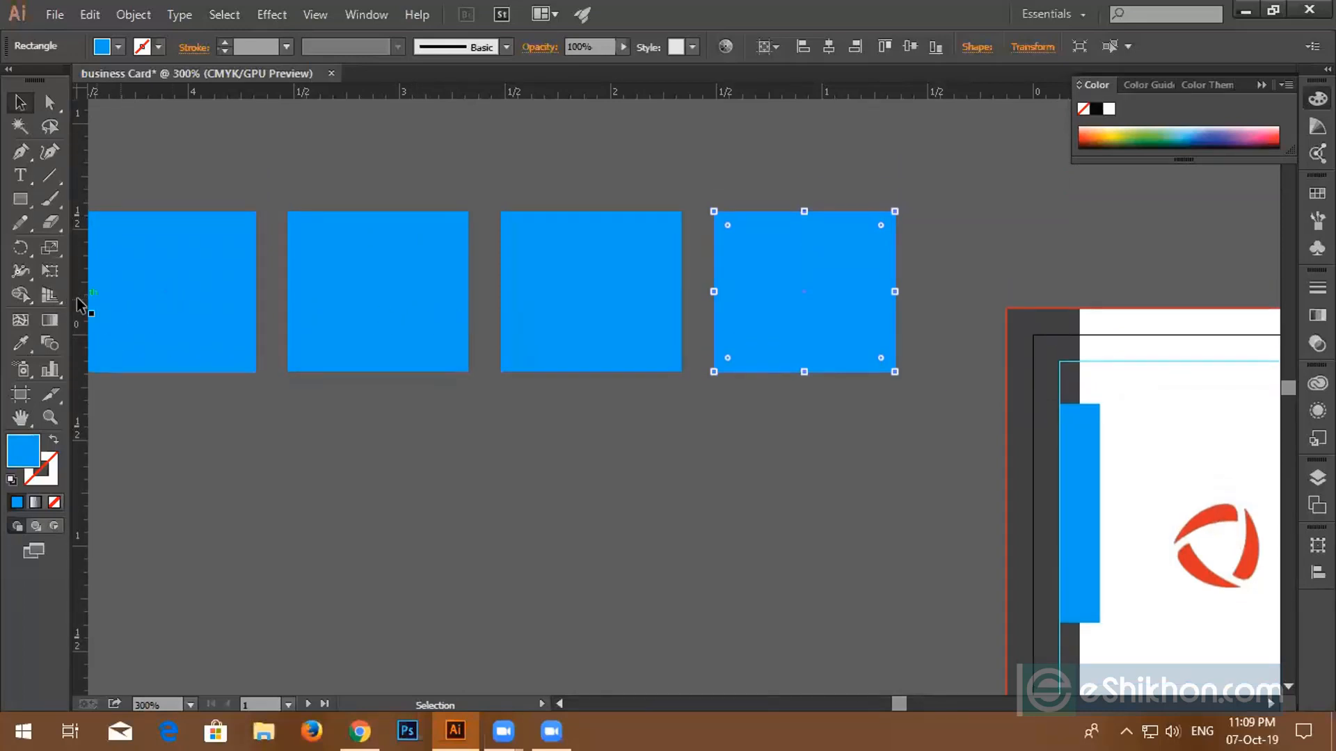
scroll(248, 391, "down", 3)
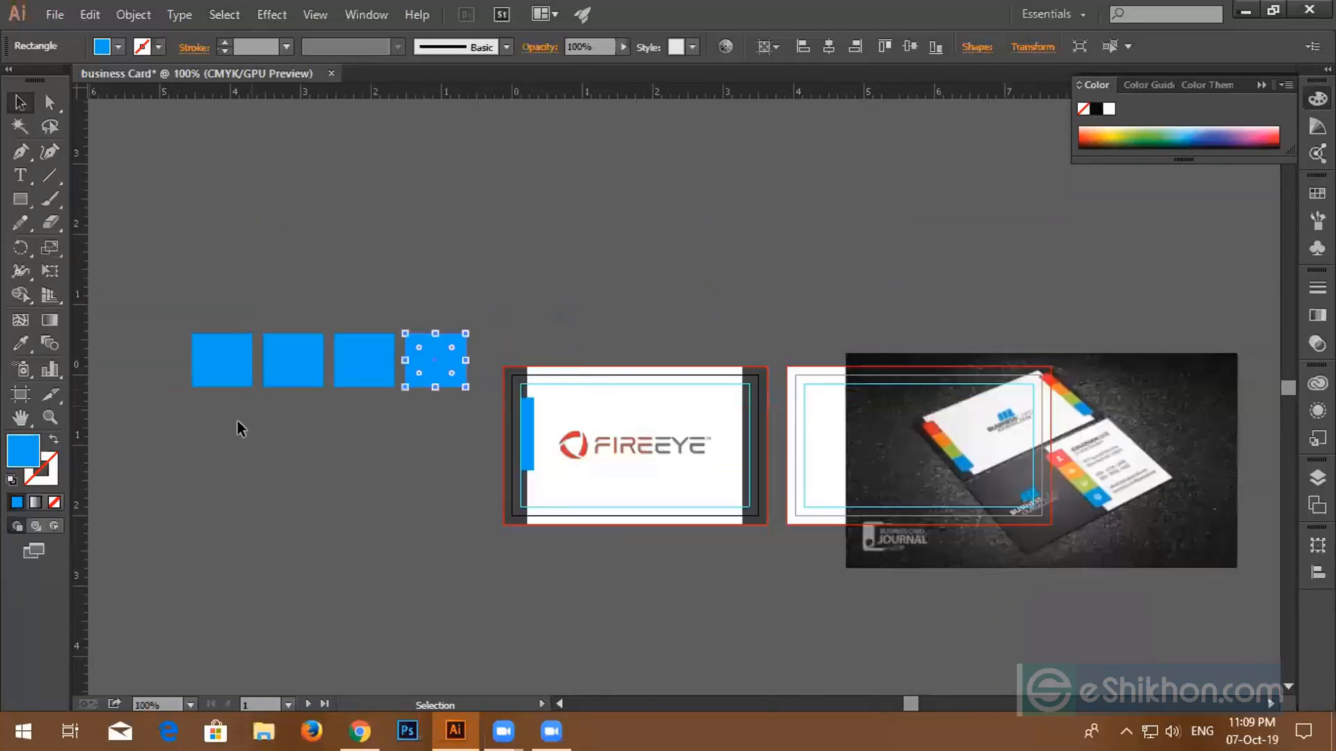
left_click_drag(329, 466, 466, 466)
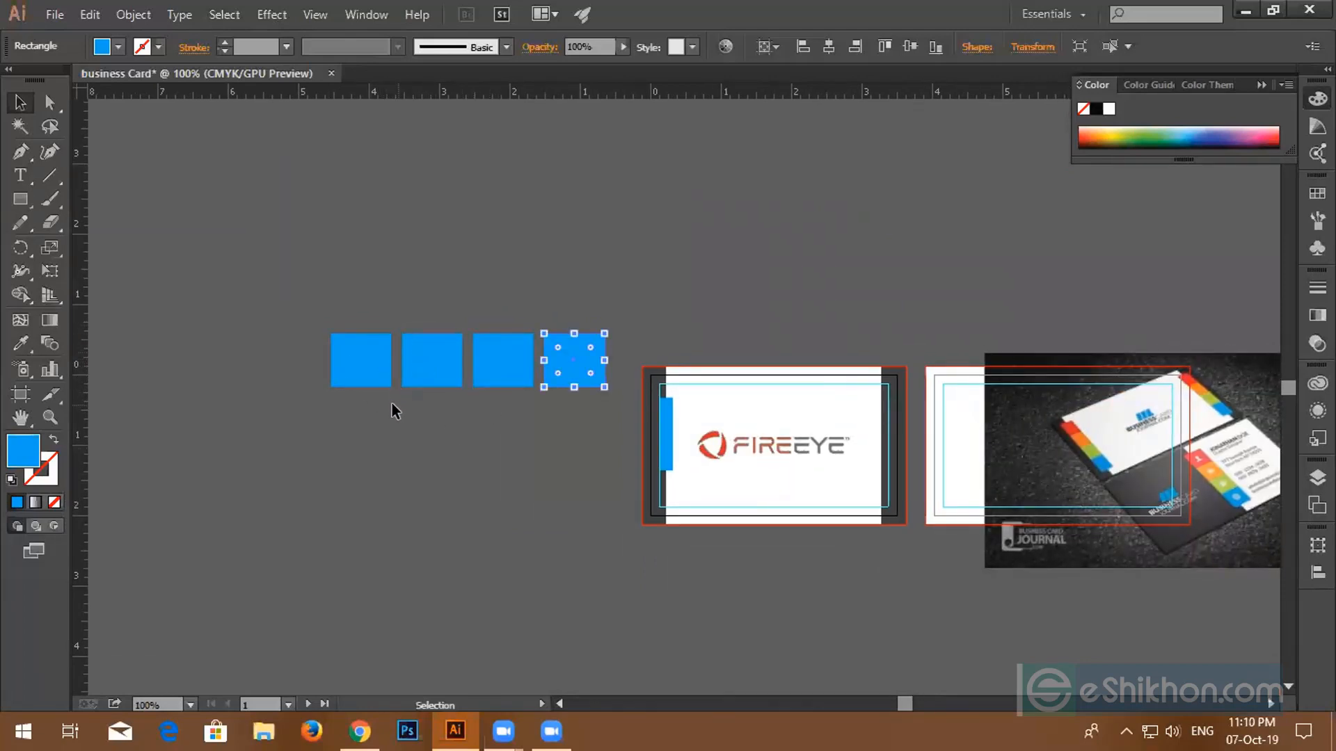
left_click_drag(311, 327, 594, 400)
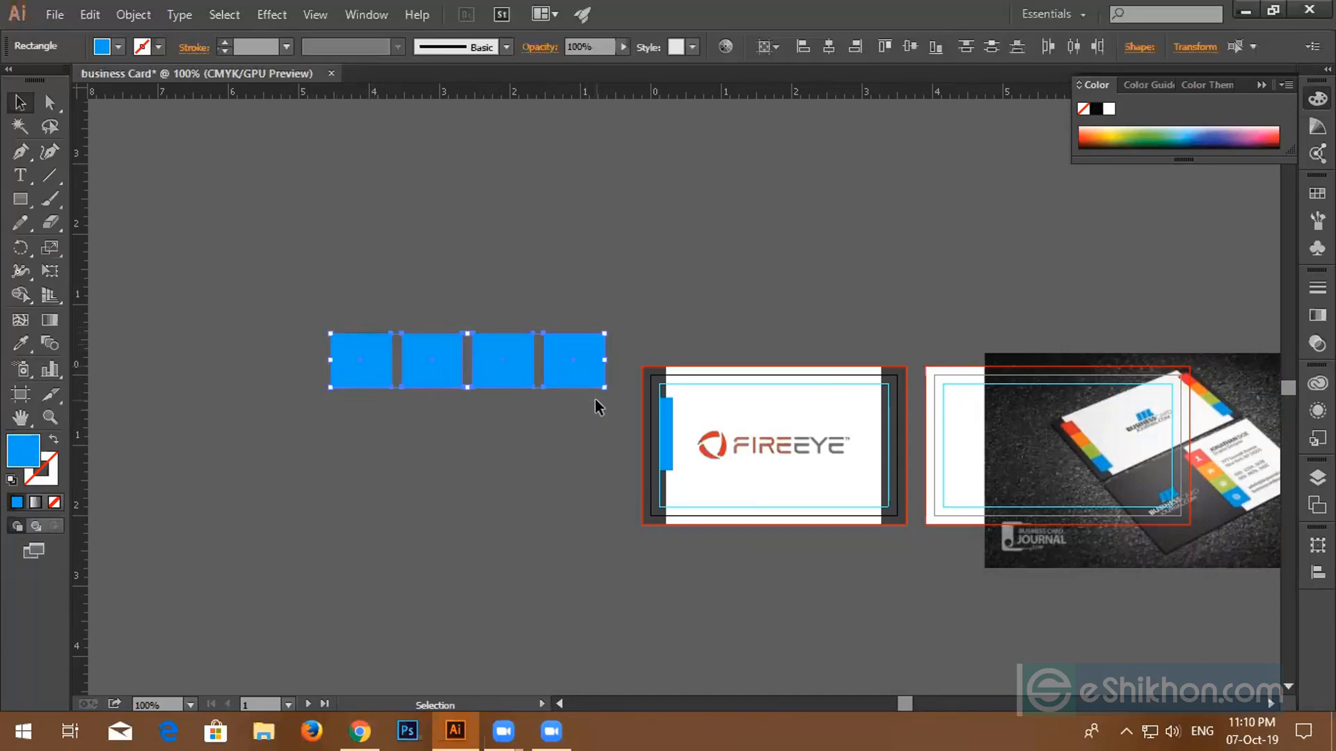
key("Delete")
scroll(666, 455, "up", 3)
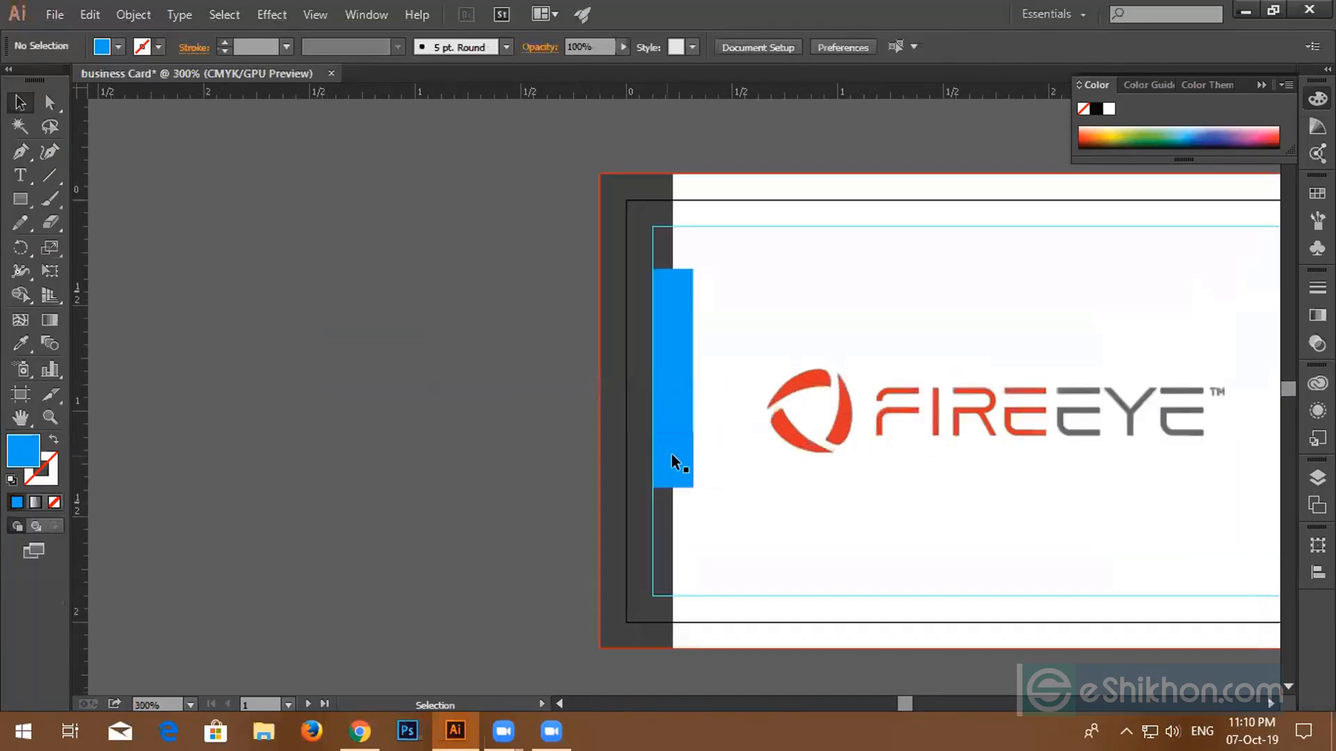
- Move the bottom blue piece to the strip's top and fill it red (C=15 M=100 Y=90 K=10)
left_click(691, 469)
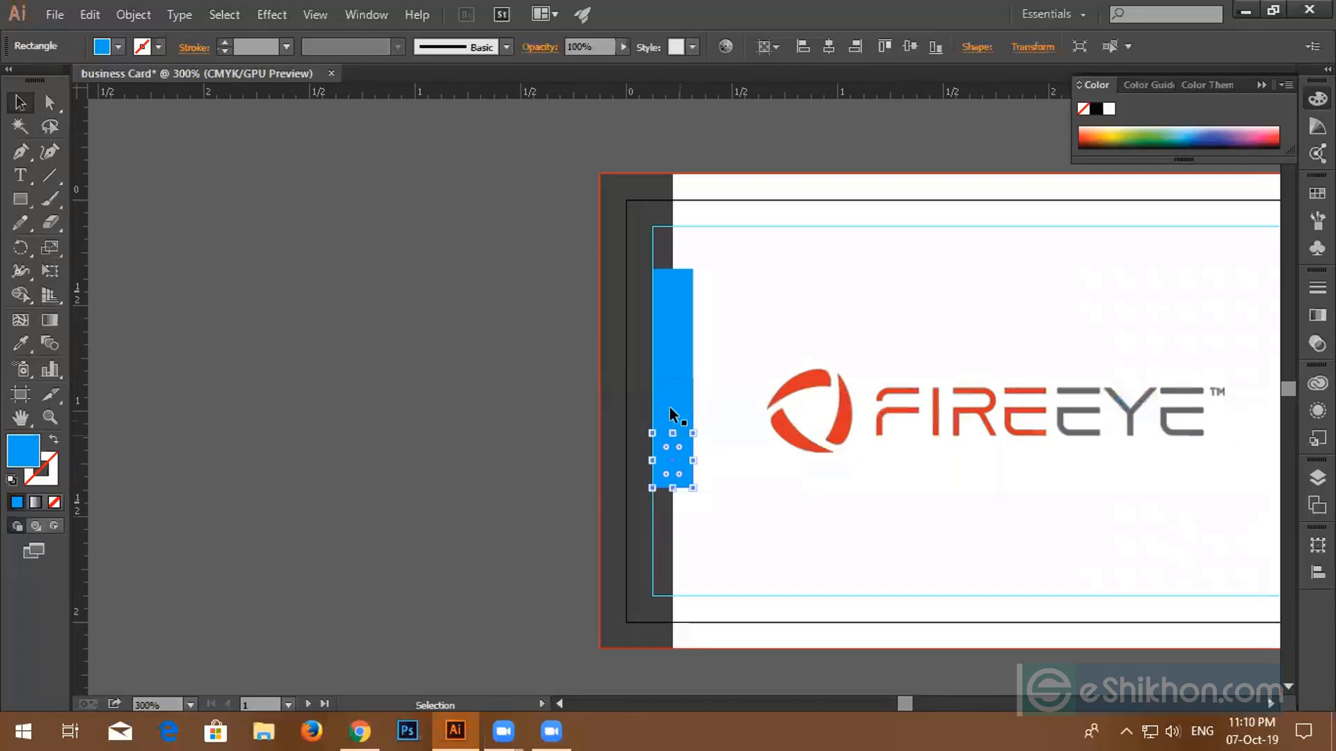
left_click_drag(669, 409, 667, 294)
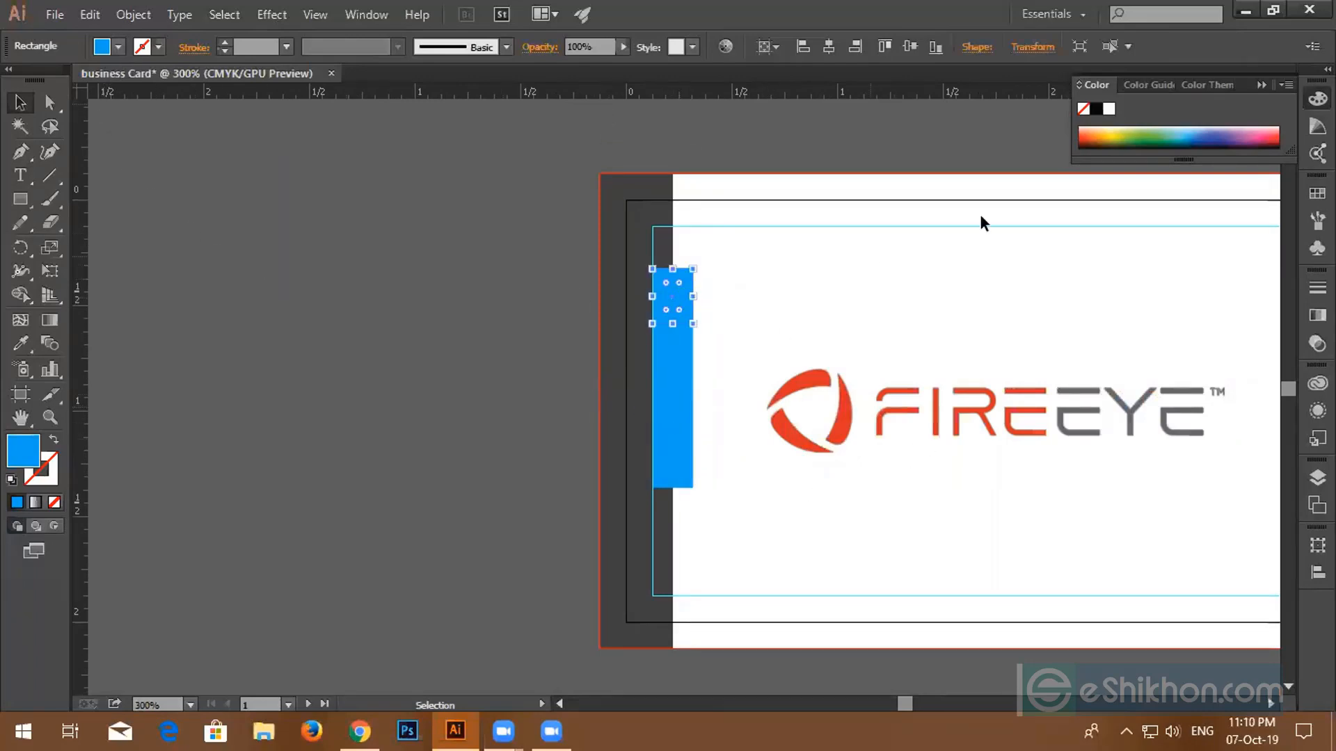
left_click(362, 15)
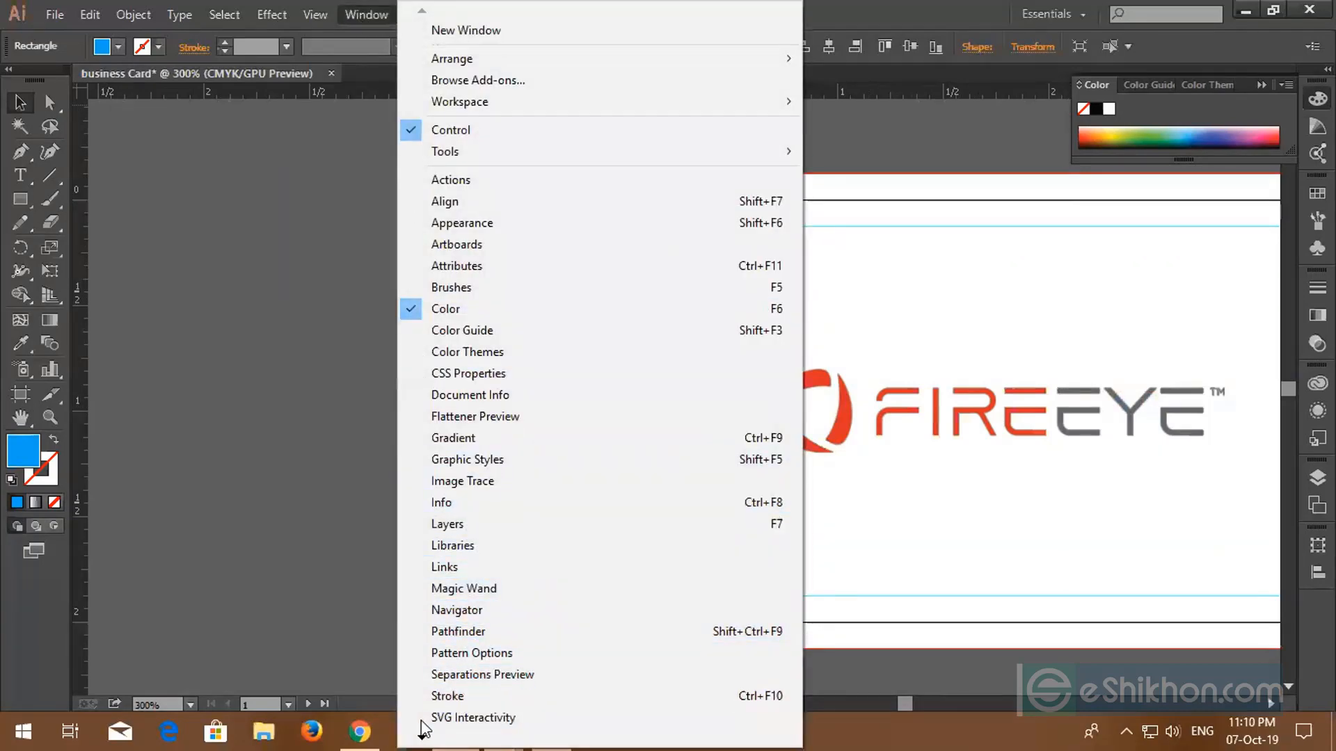
mouse_move(423, 732)
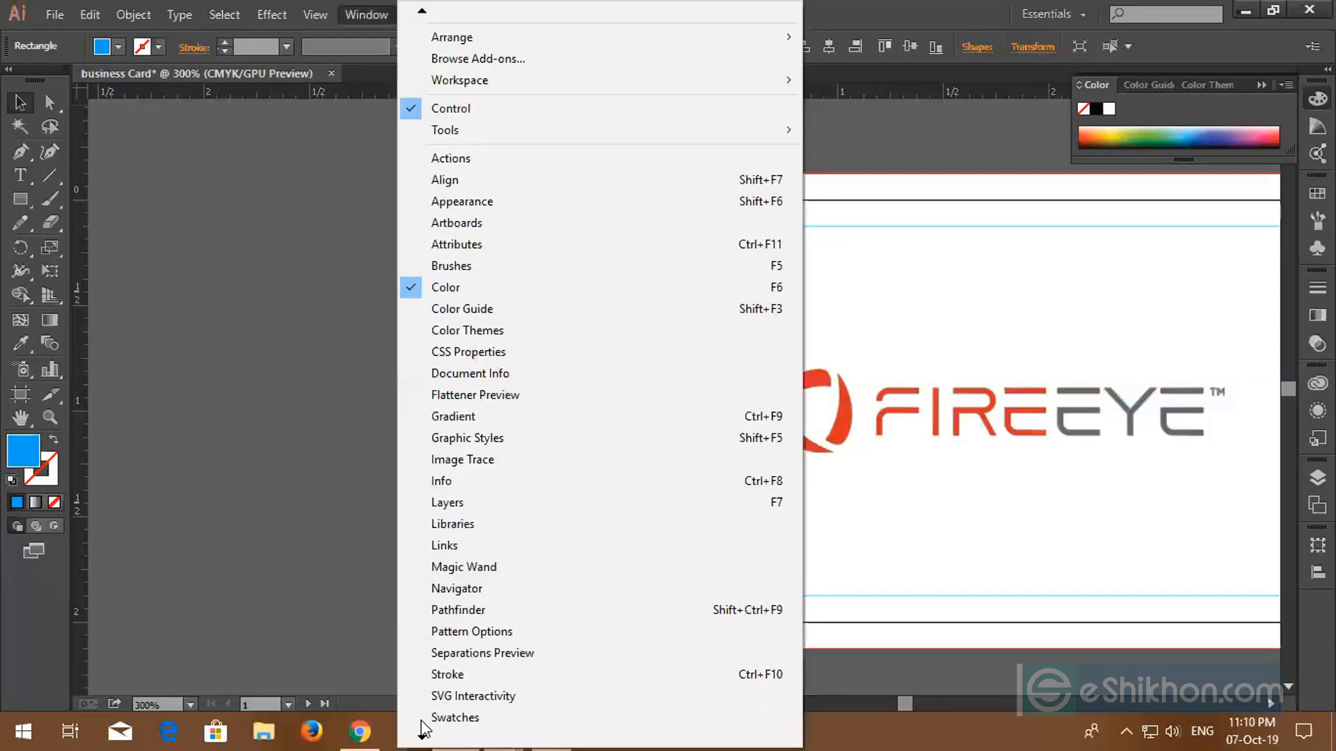
left_click(456, 718)
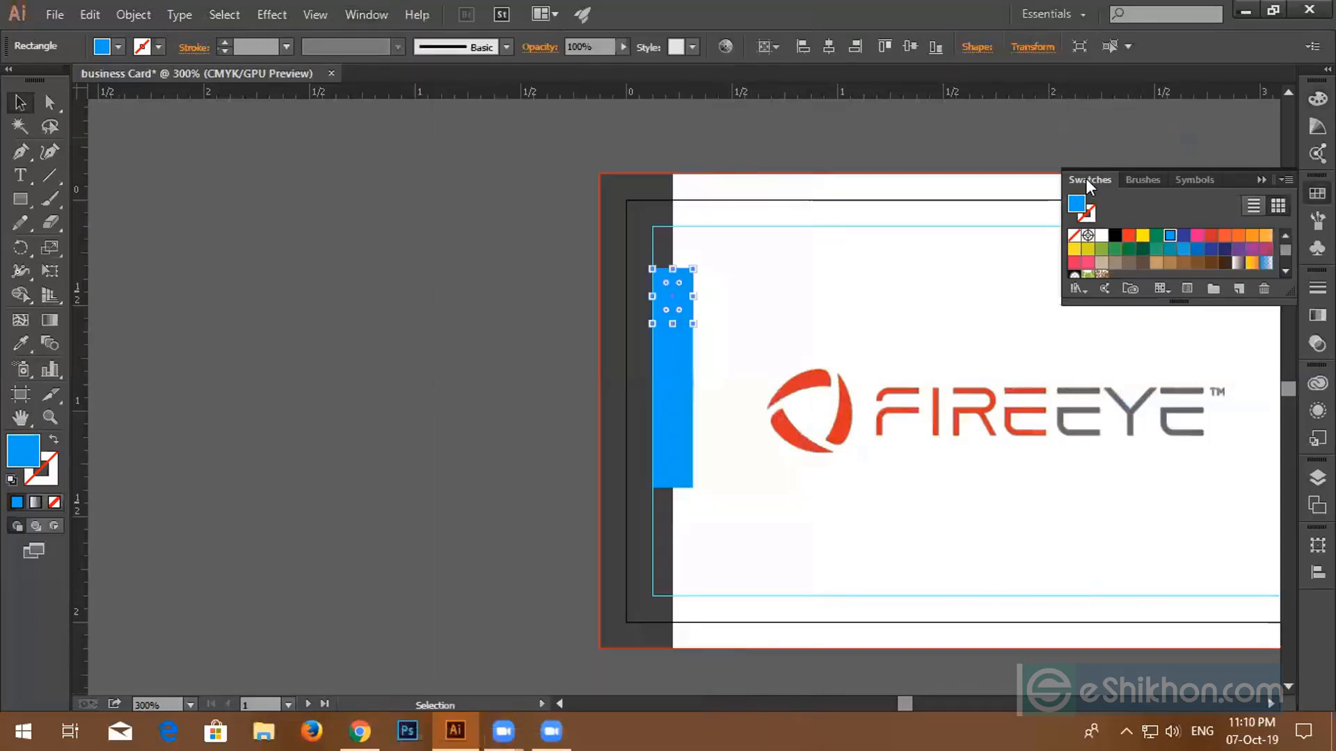
left_click_drag(1086, 178, 237, 242)
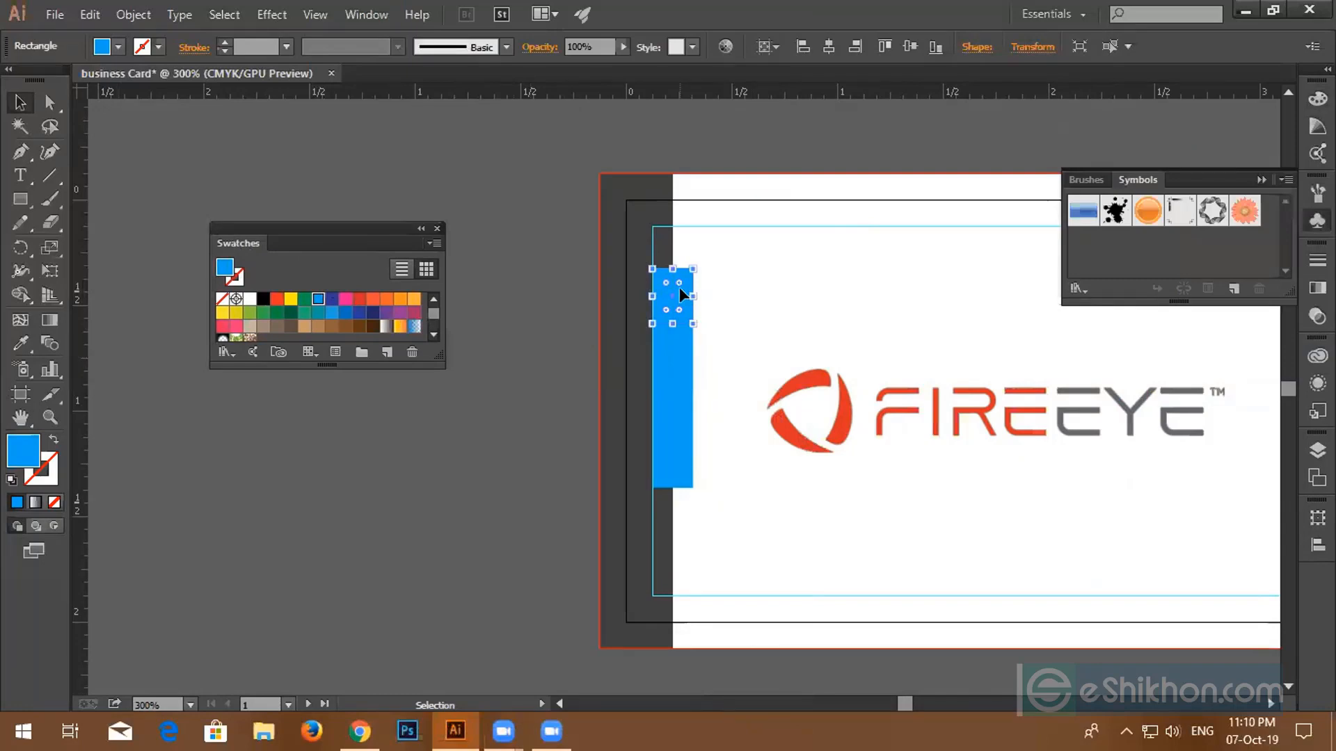
left_click(359, 299)
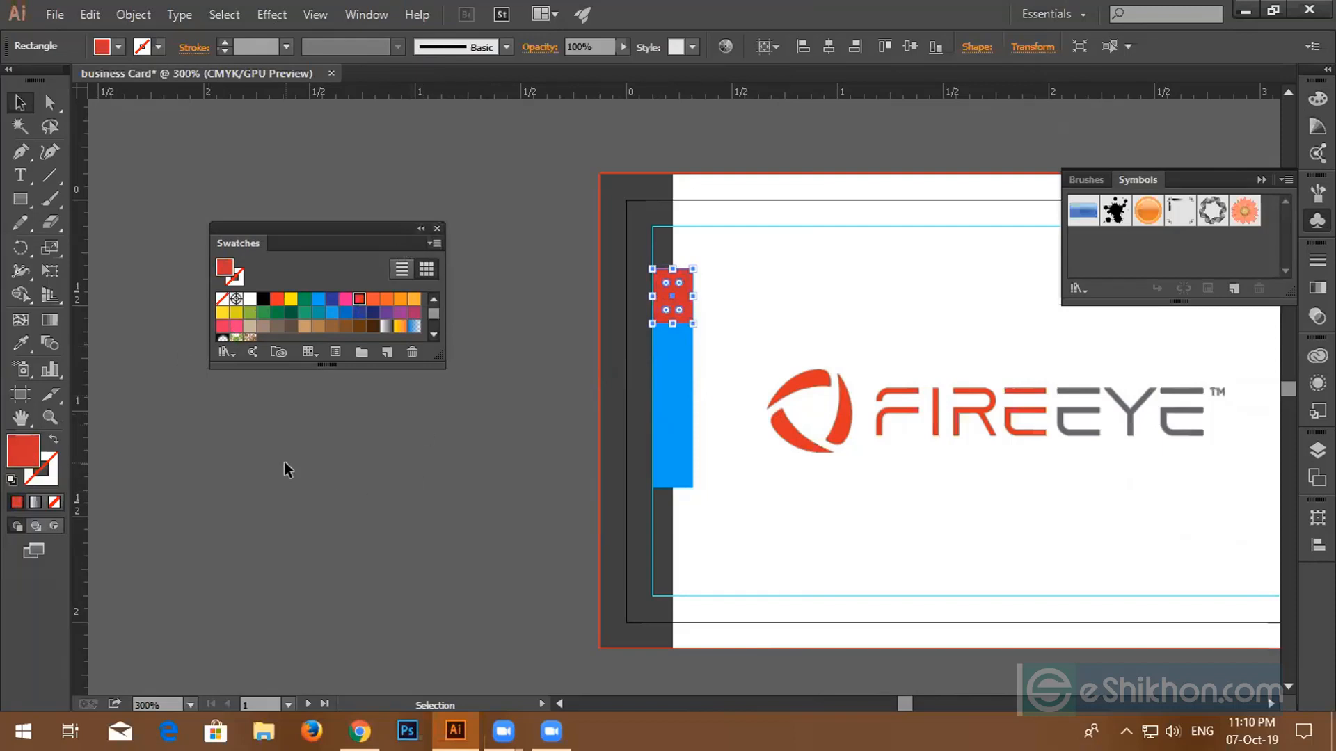
left_click(438, 227)
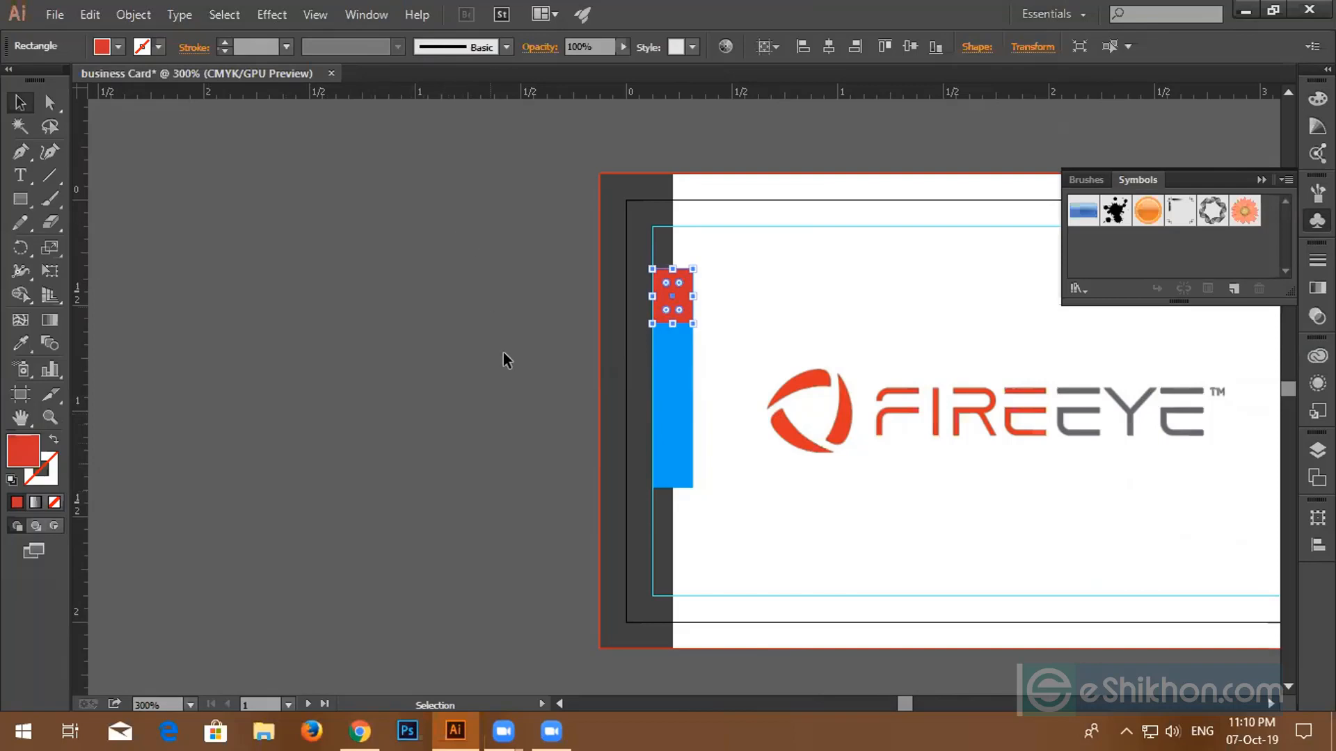
- Remove a stray red rectangle drawn beside the card and reselect the strip segments
key("m")
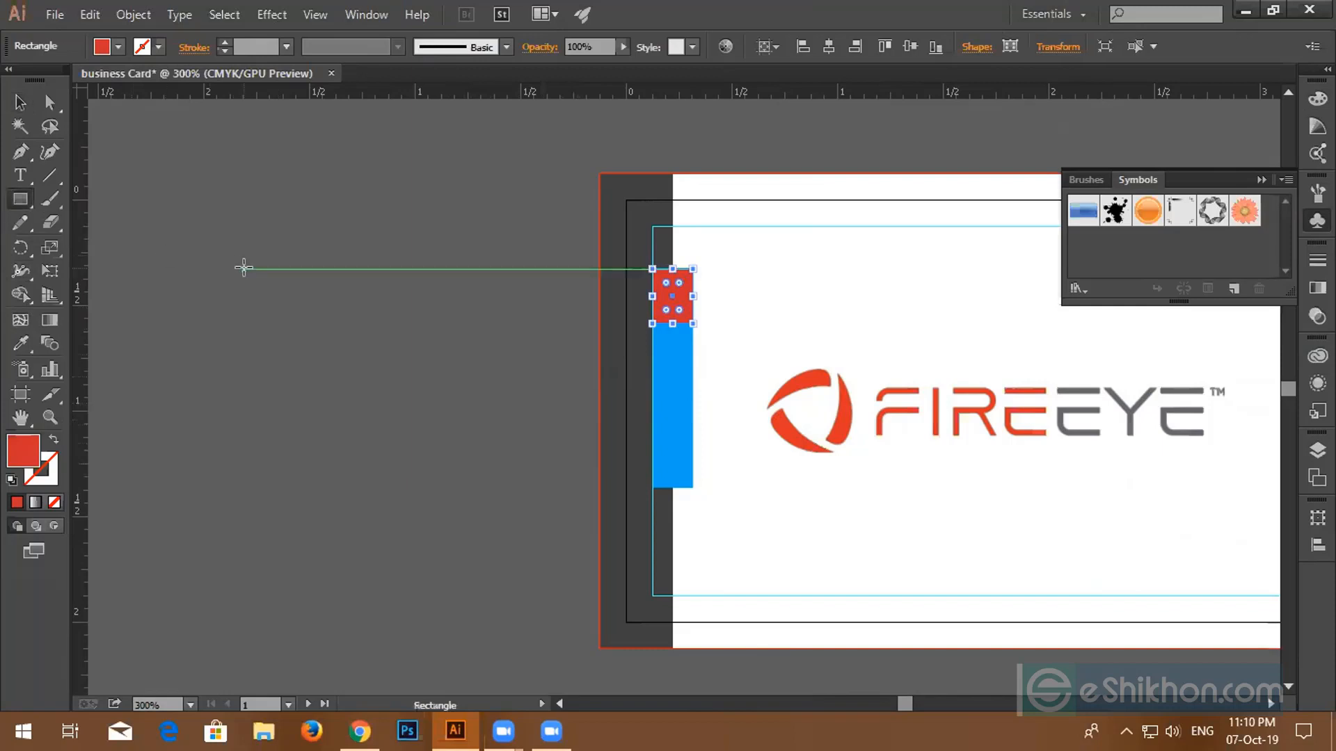
left_click_drag(244, 268, 400, 423)
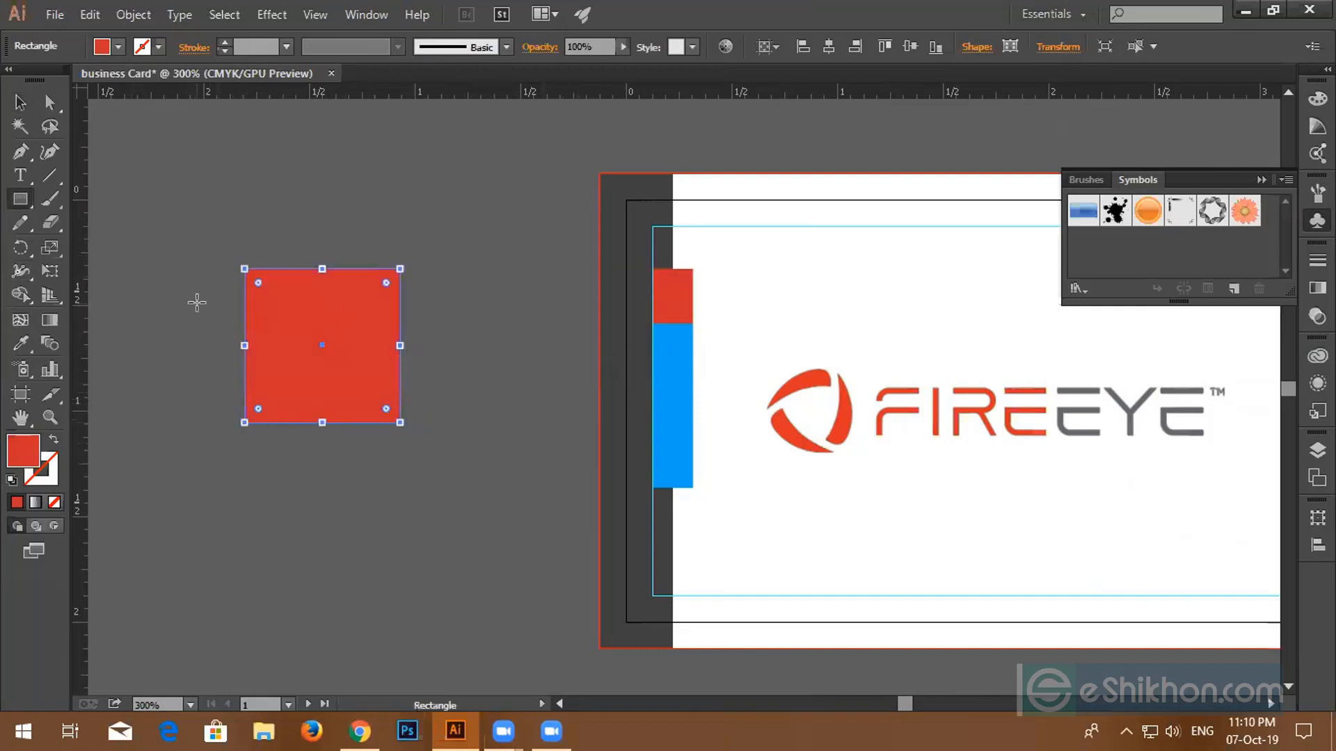
key("Delete")
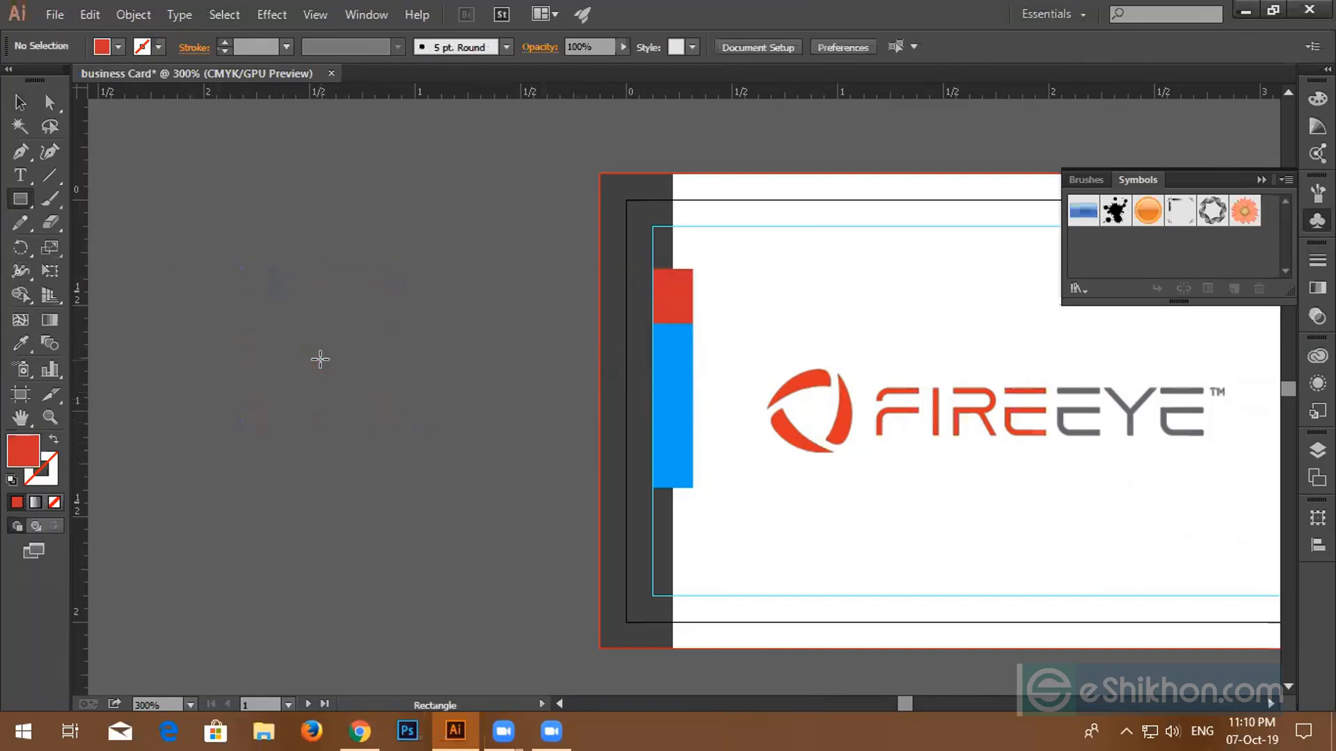
left_click(23, 102)
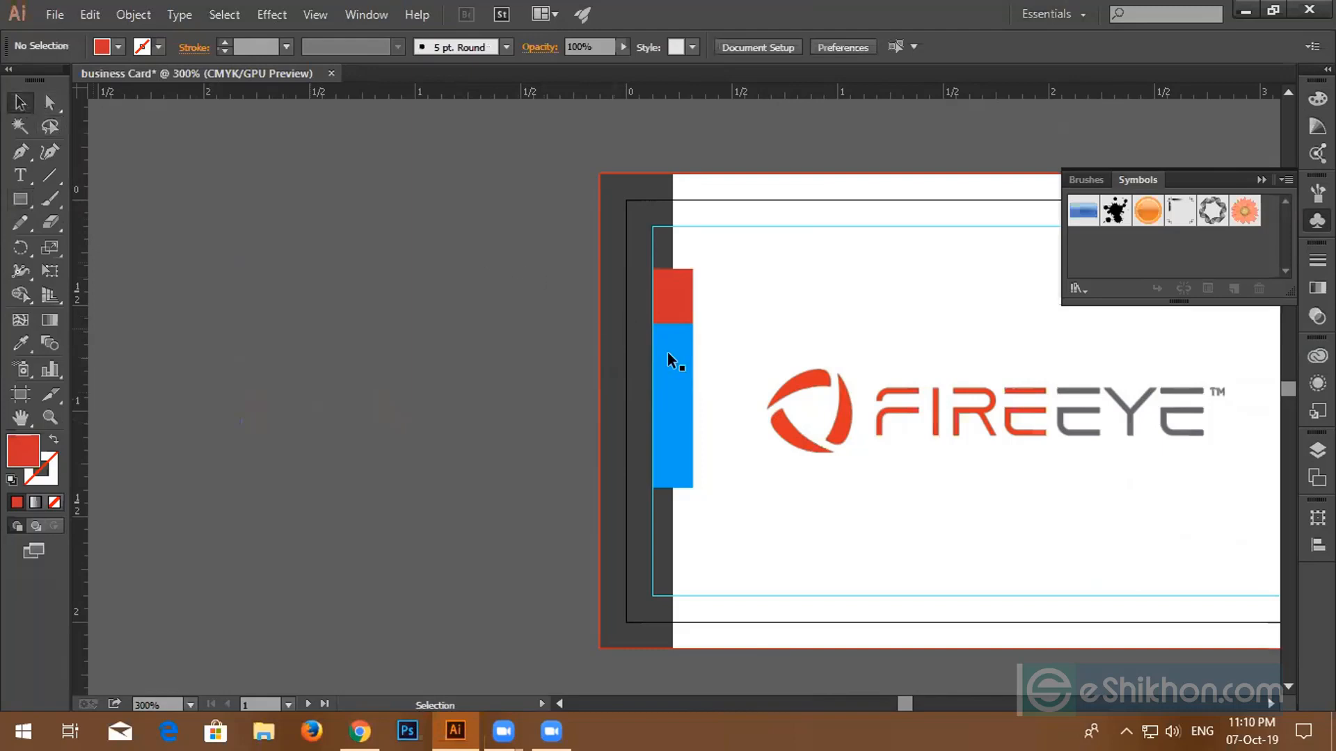
left_click(679, 297)
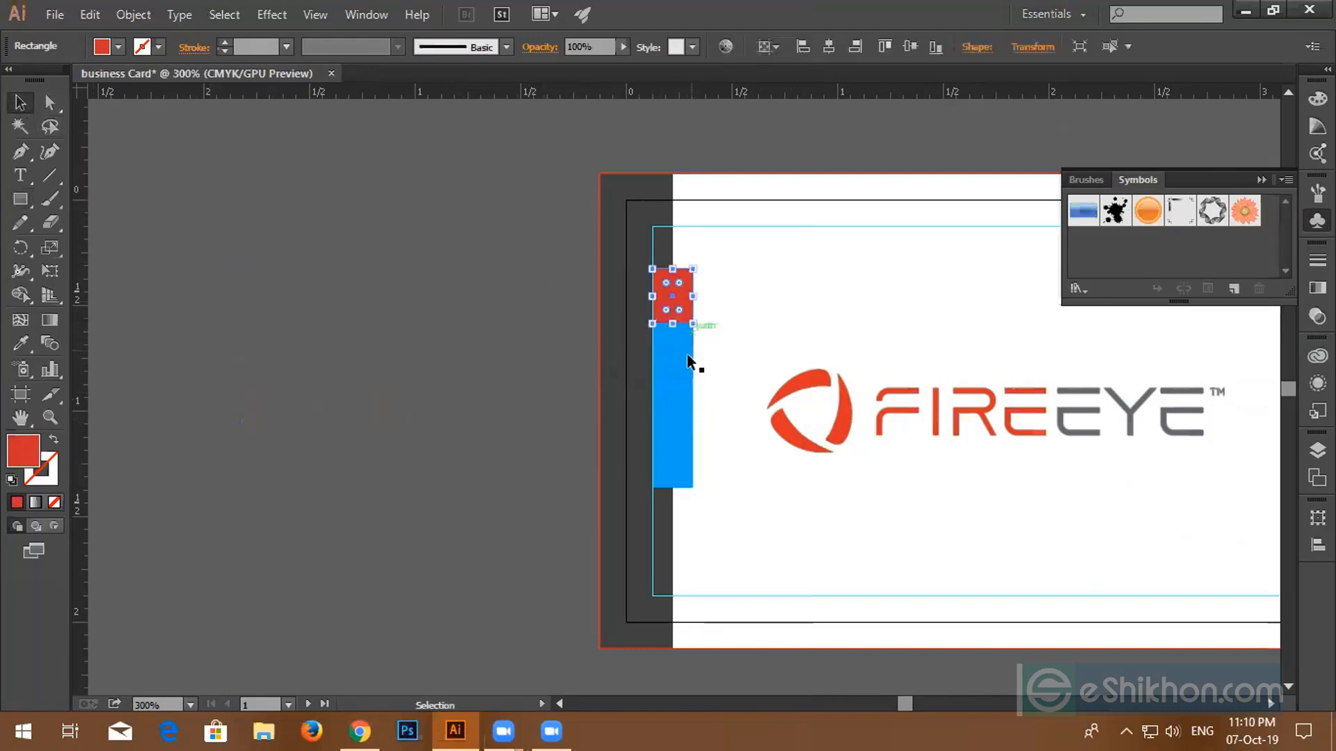
left_click(680, 367)
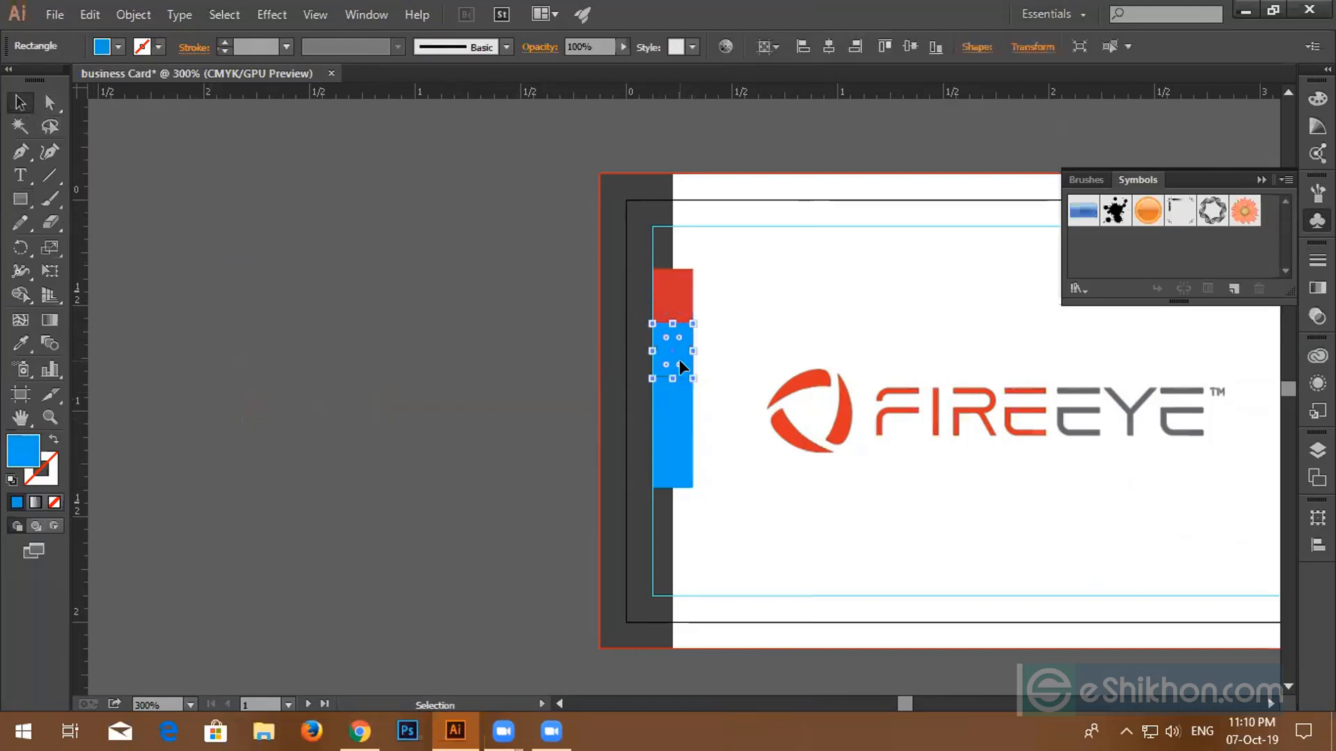
- Bring the Swatches panel back and move the reference photo next to the card
left_click(358, 13)
left_click(434, 719)
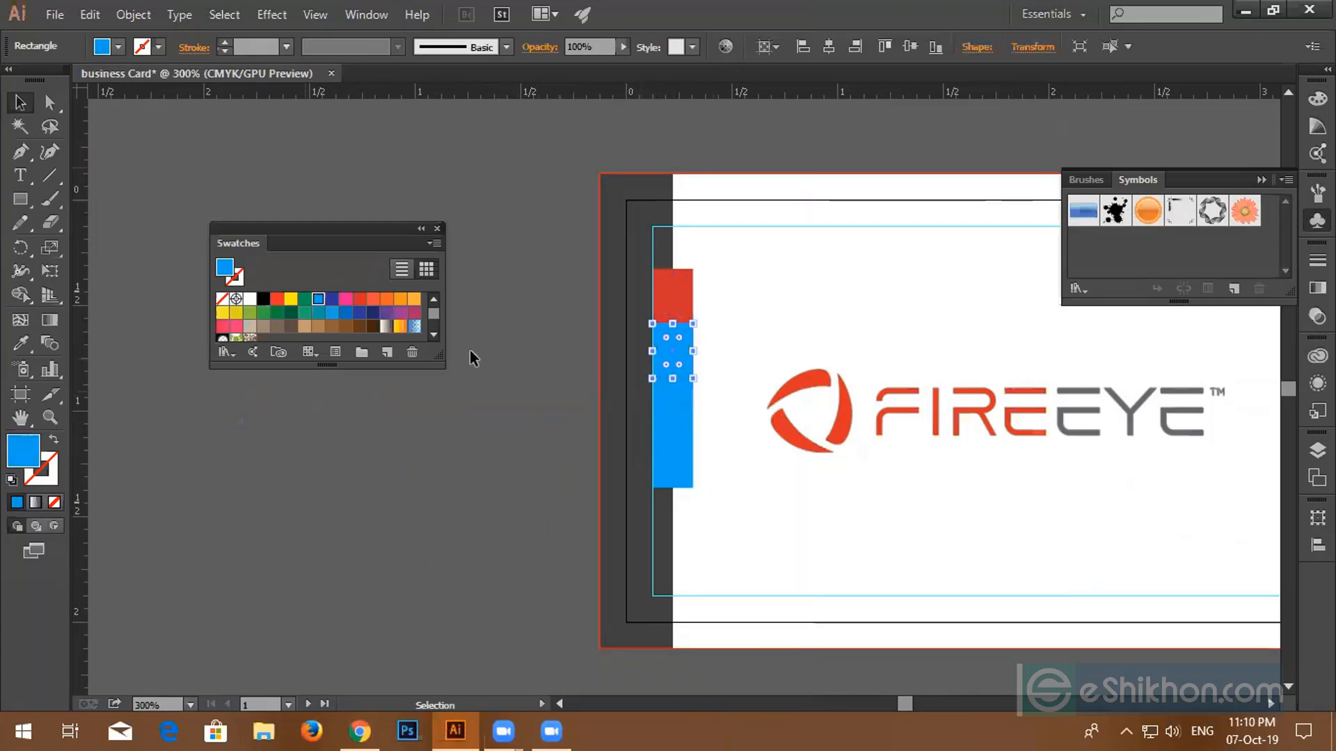
scroll(615, 377, "down", 4)
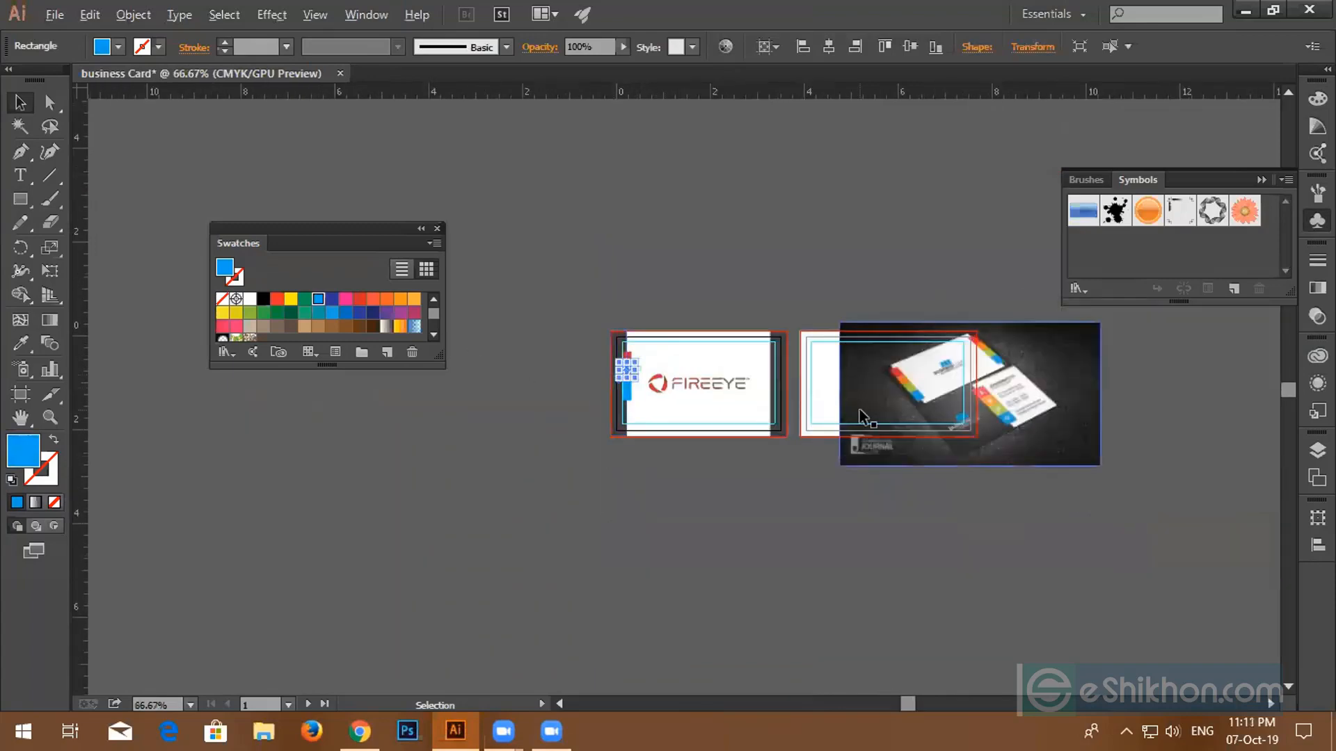
scroll(859, 409, "up", 2)
left_click_drag(950, 350, 630, 371)
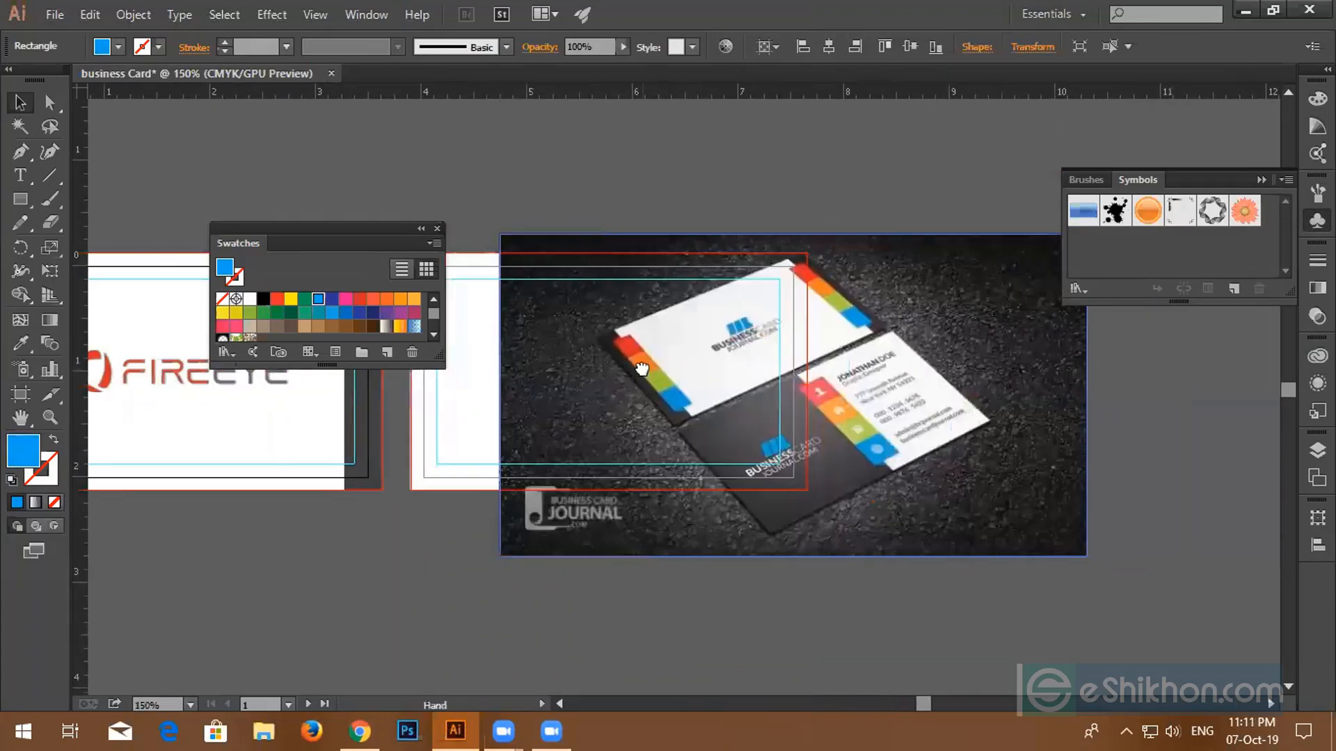
scroll(674, 366, "up", 2)
scroll(603, 381, "down", 3)
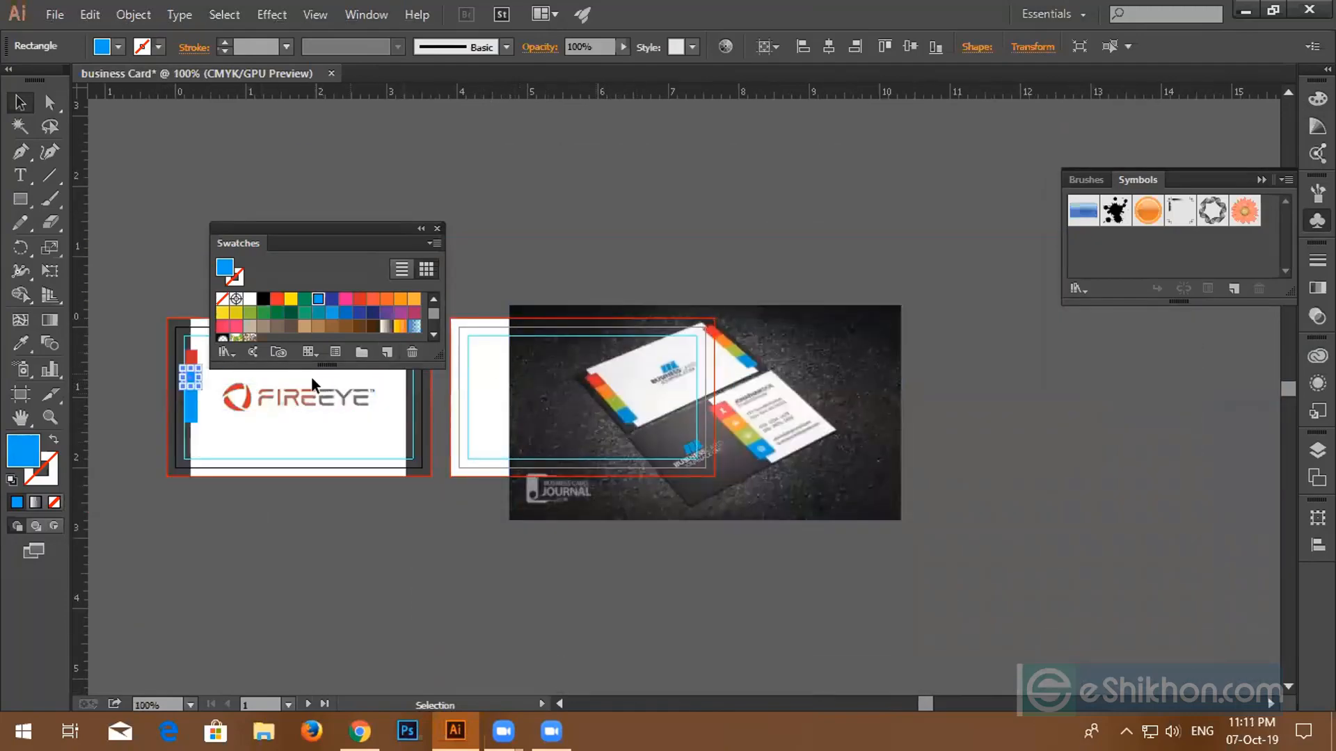
left_click(244, 402)
scroll(232, 405, "up", 1)
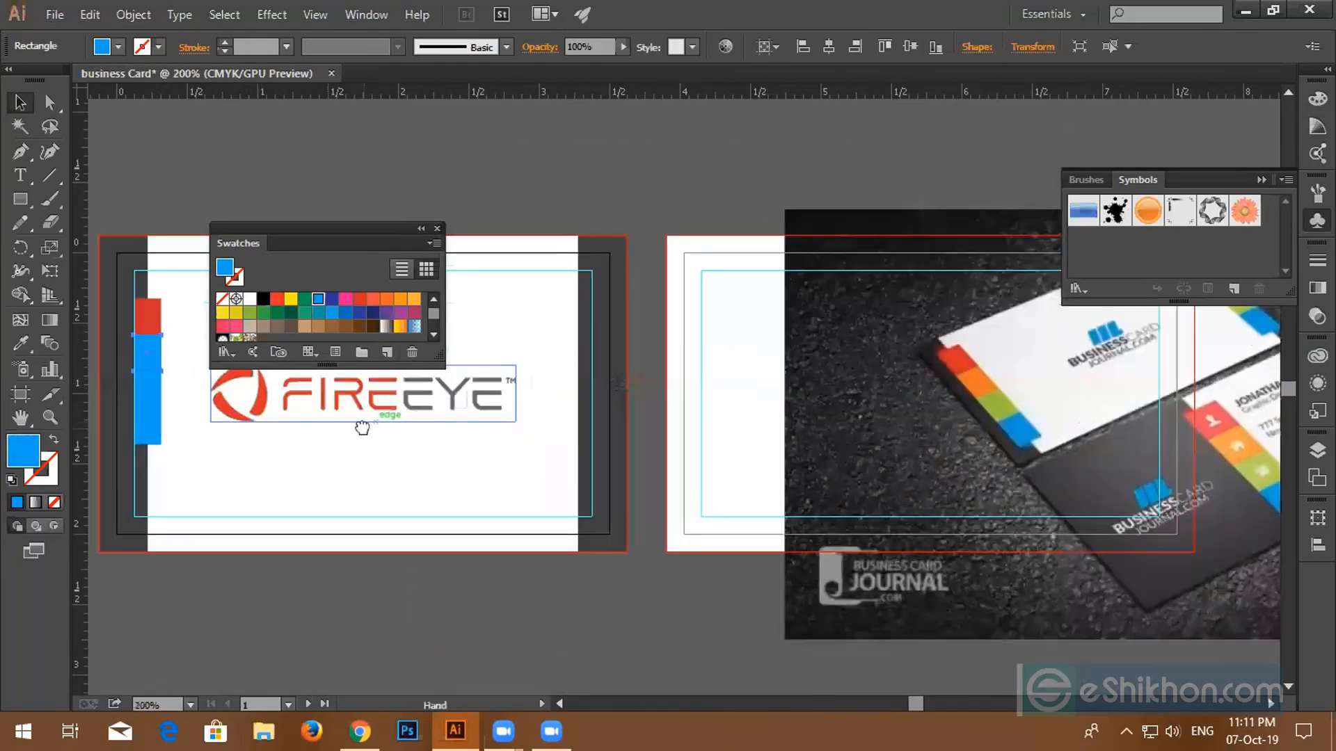
left_click_drag(362, 427, 577, 437)
left_click_drag(1077, 435, 847, 419)
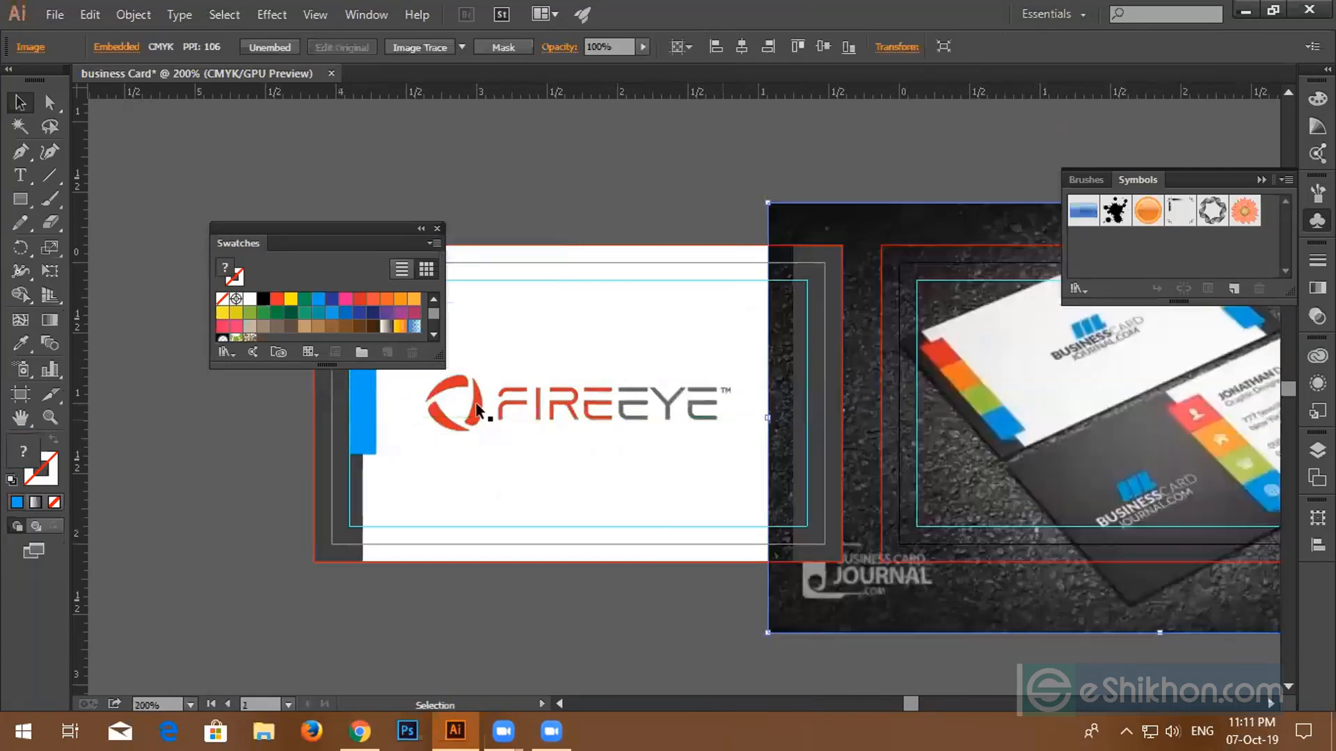
left_click(436, 228)
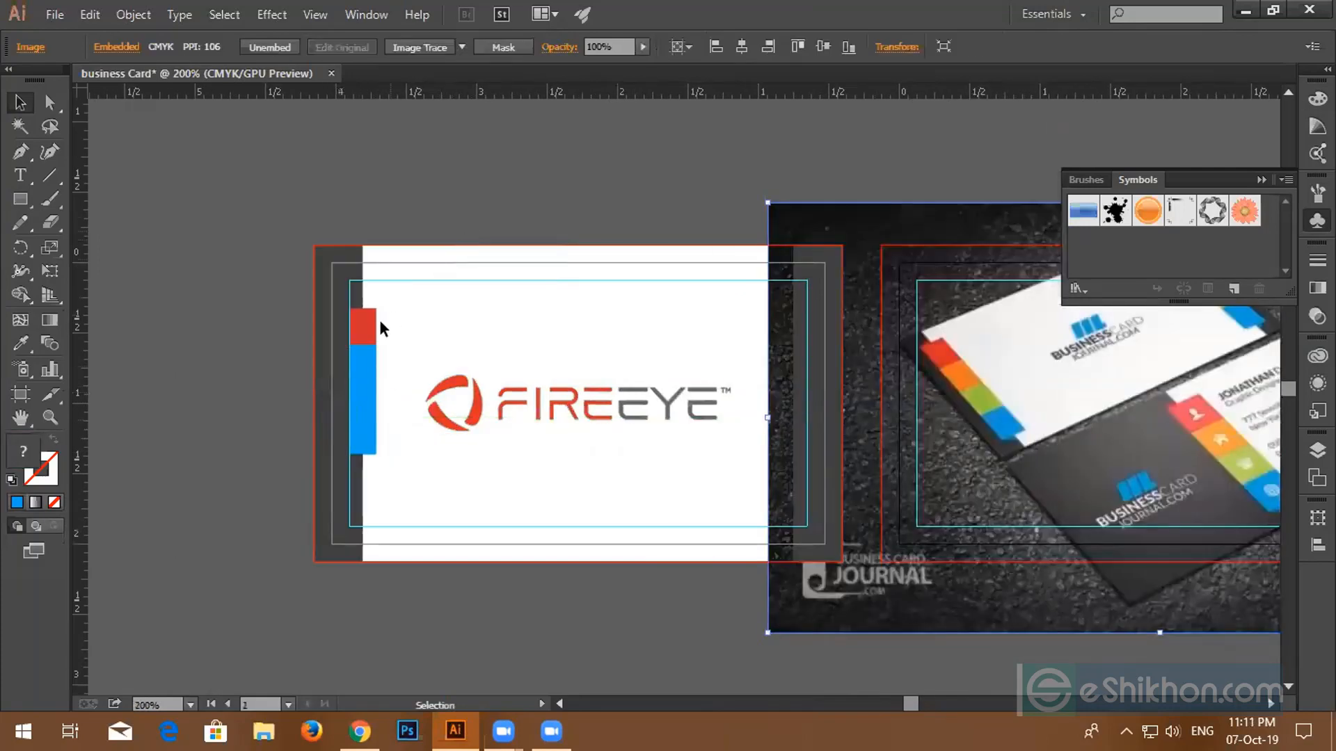
- Eyedrop the photo's red tab onto the top square and its orange tab onto the next segment
left_click(362, 326)
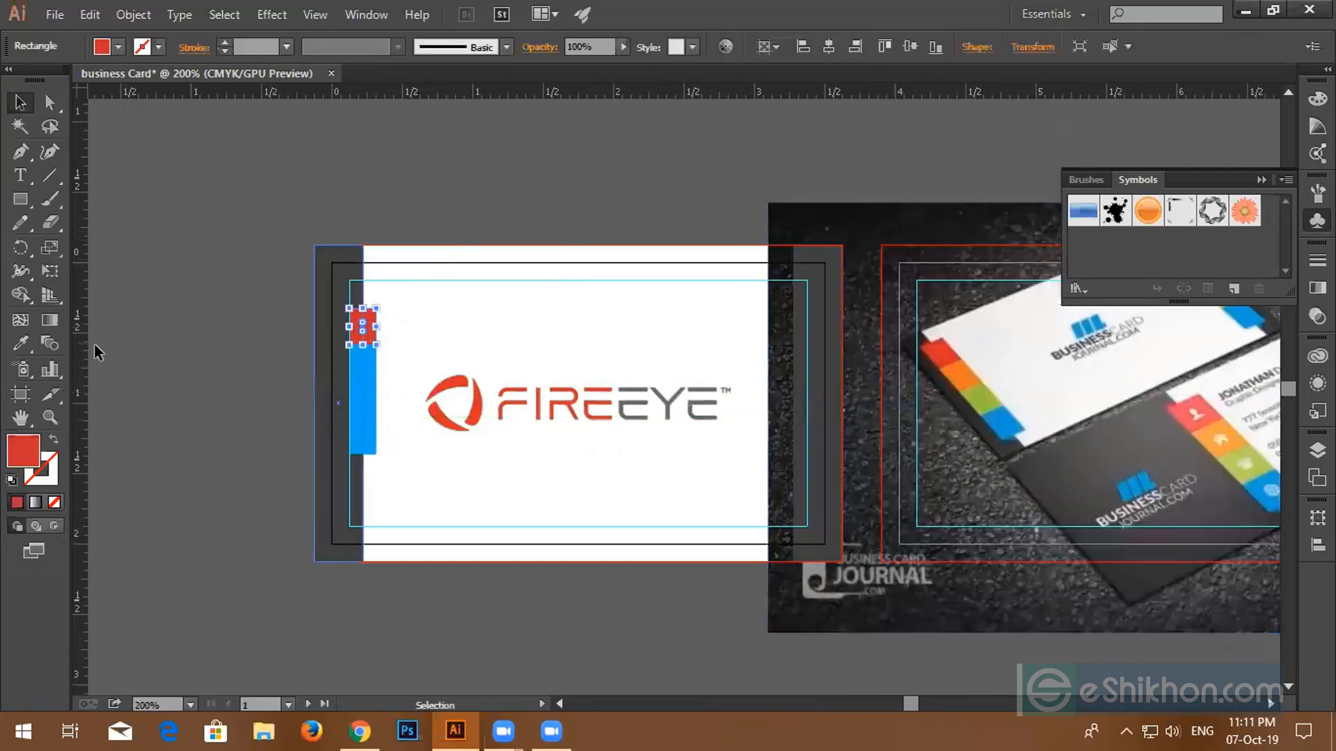
left_click(23, 341)
left_click(944, 348)
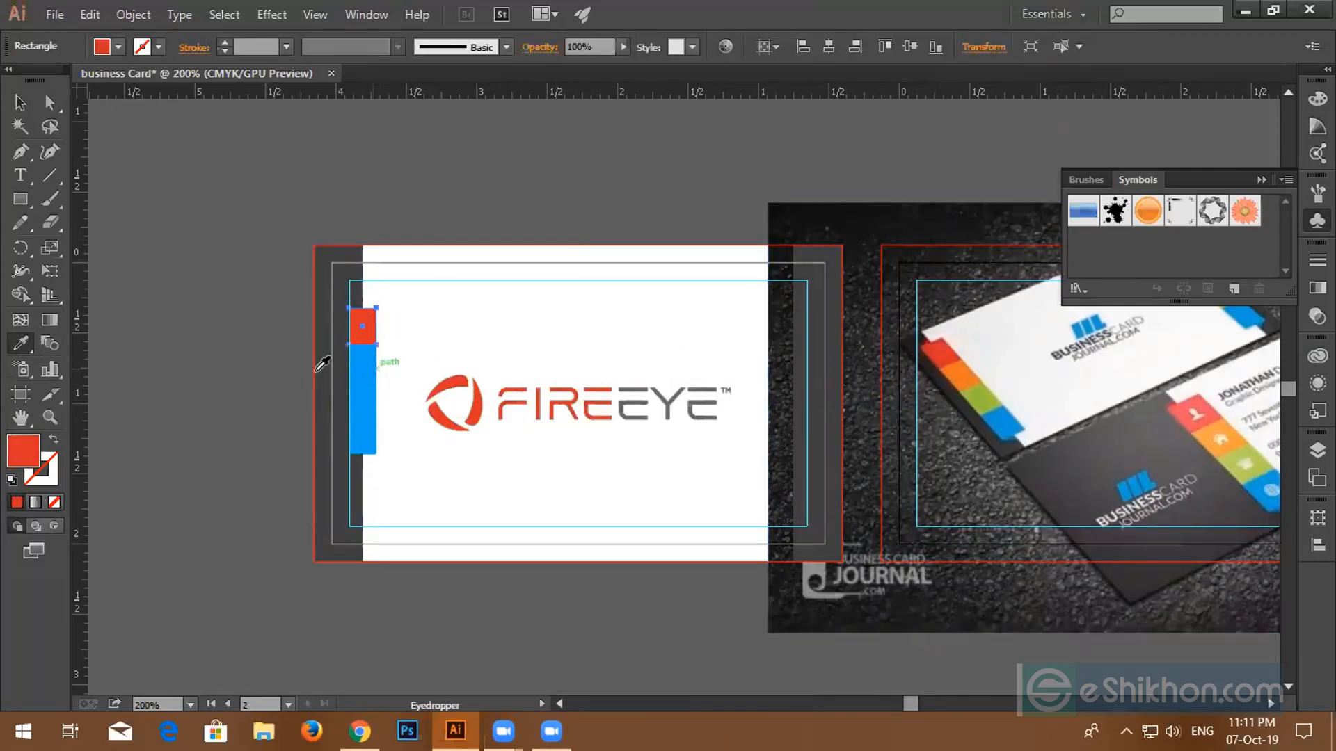
left_click(20, 102)
left_click(355, 363)
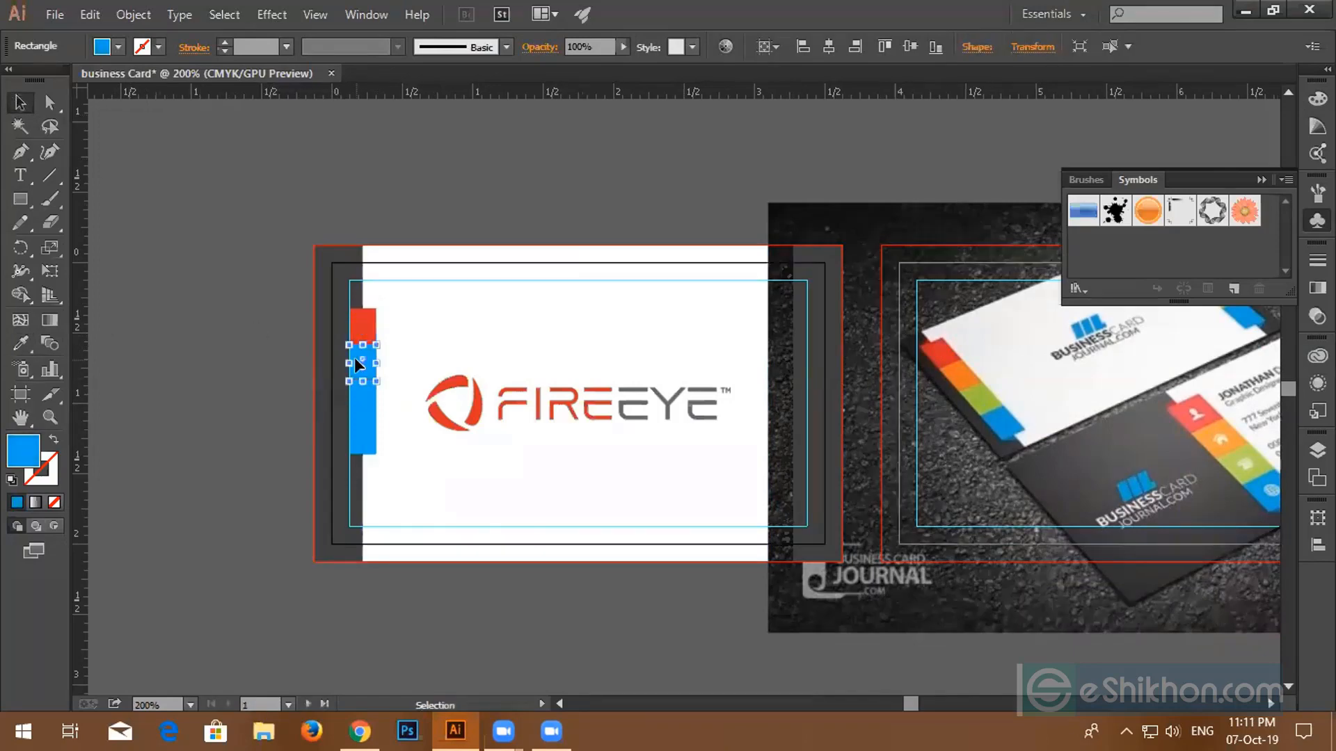
left_click(20, 343)
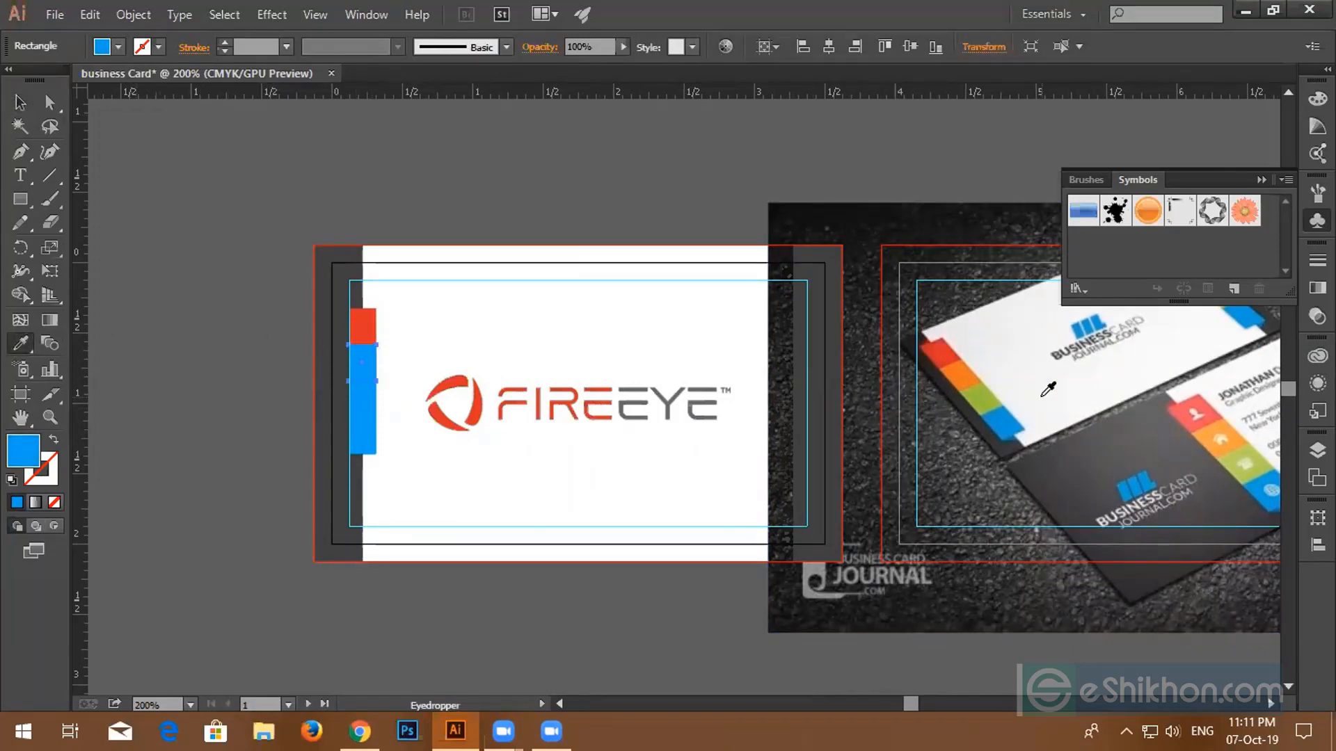
left_click(959, 376)
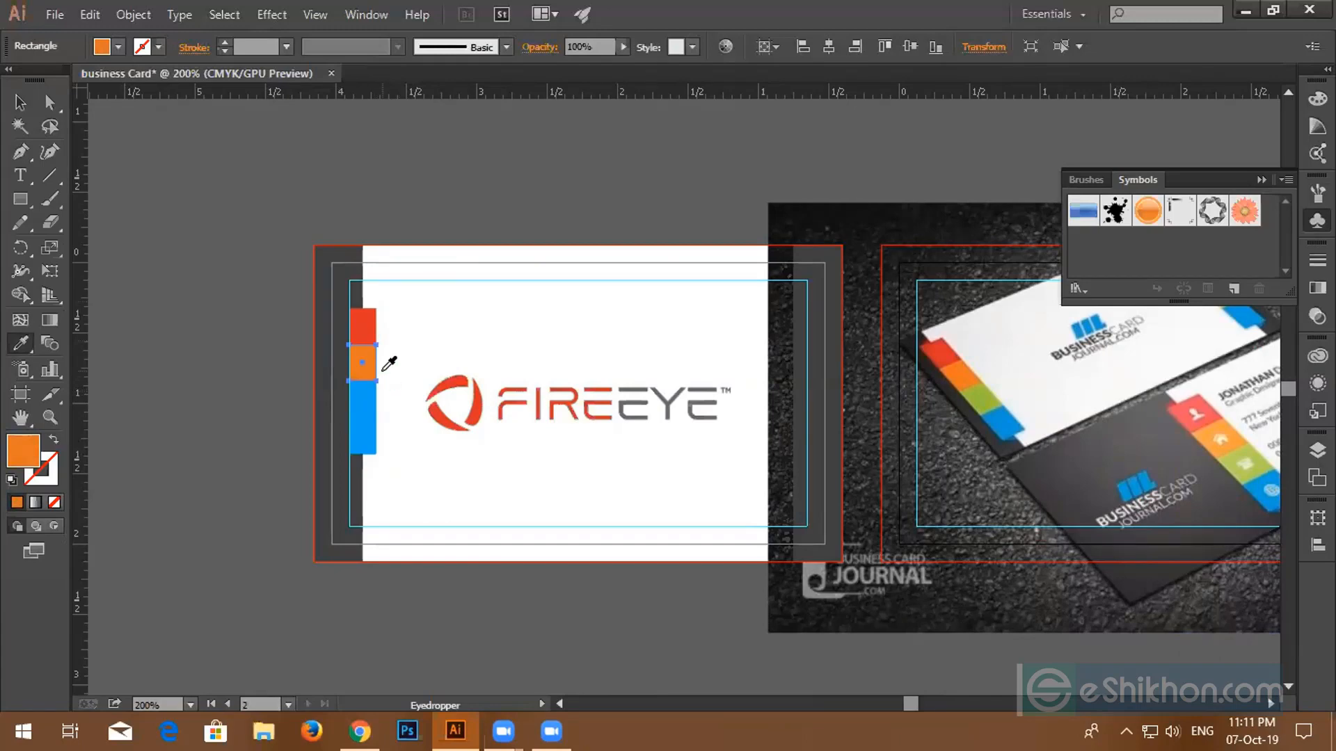
- Sample the photo's green and blue tabs onto the third and bottom squares
key("ctrl")
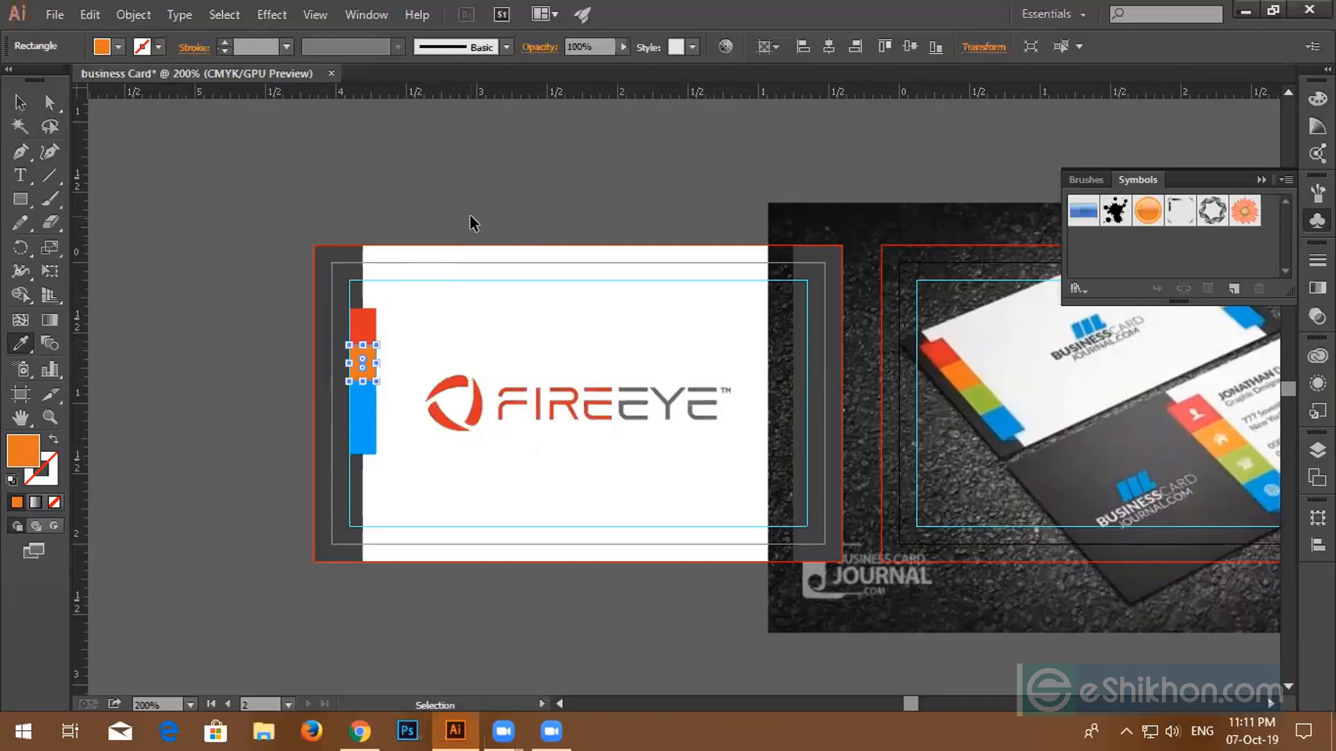
key("v")
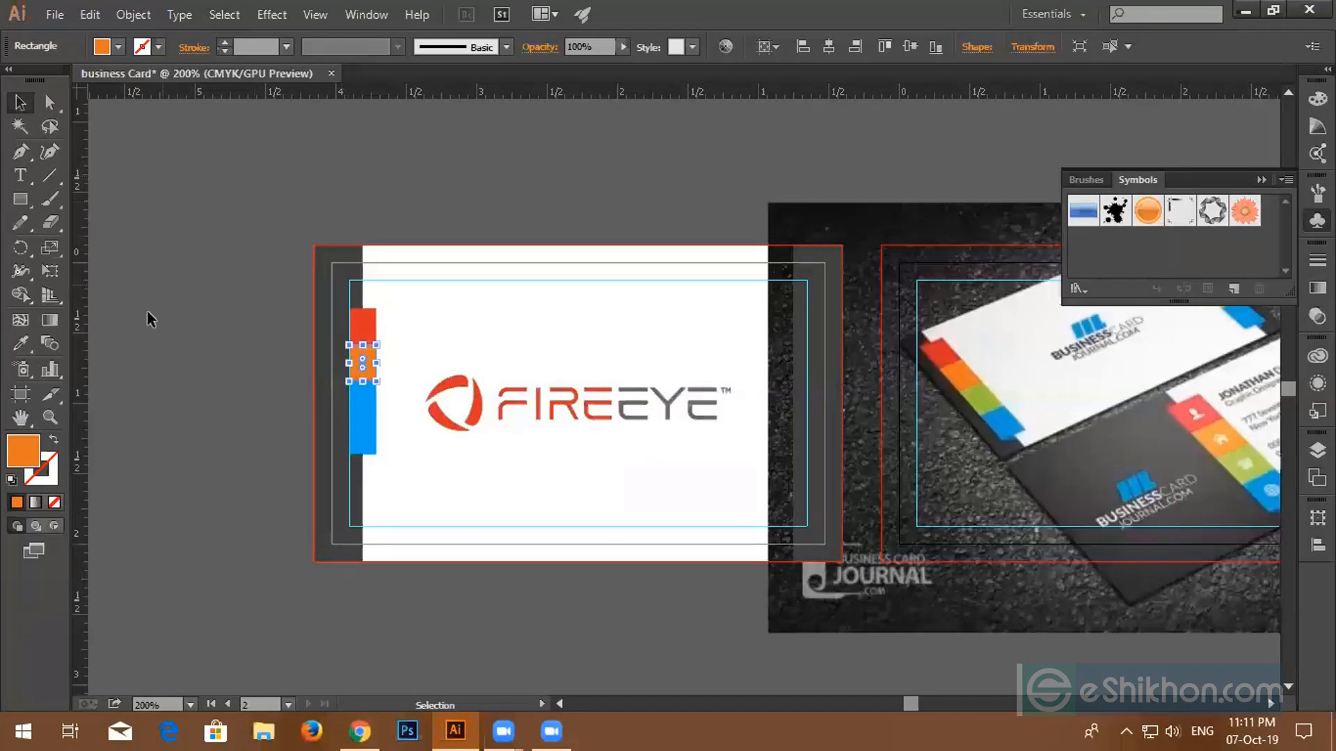
left_click(21, 343)
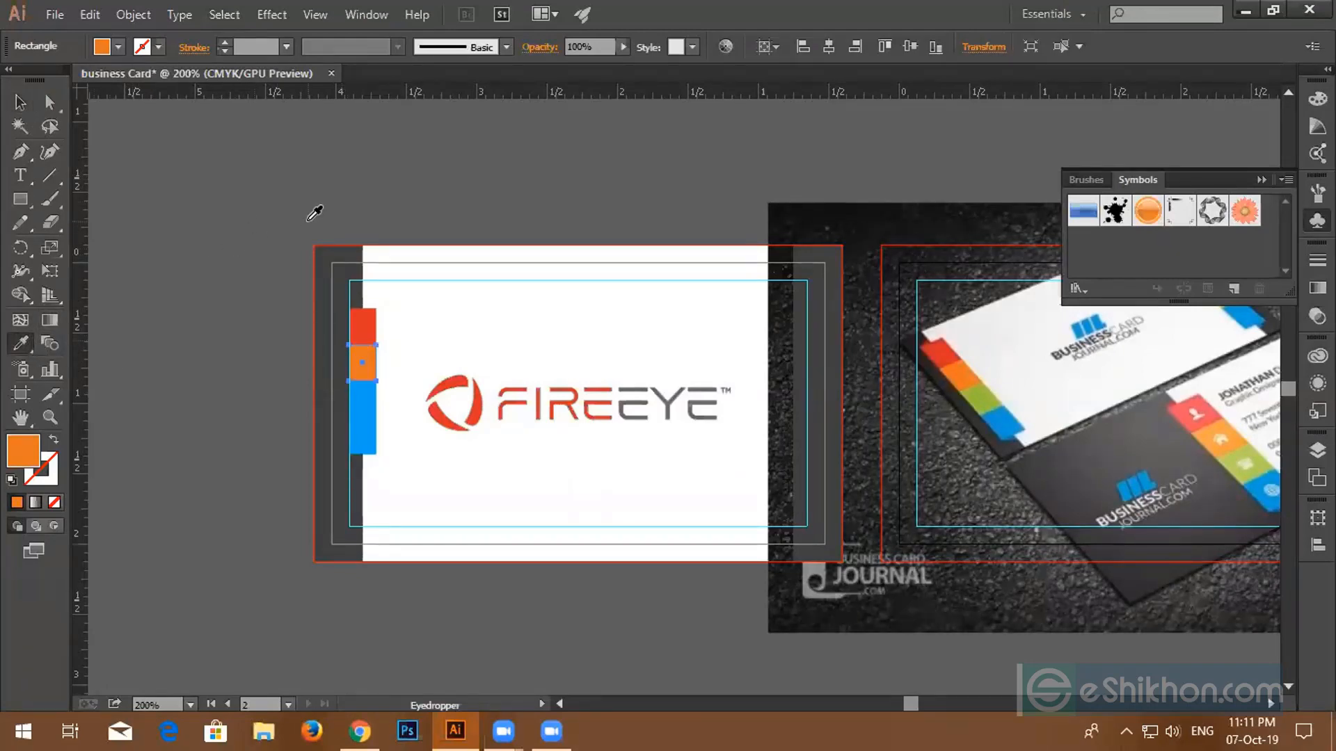
key("v")
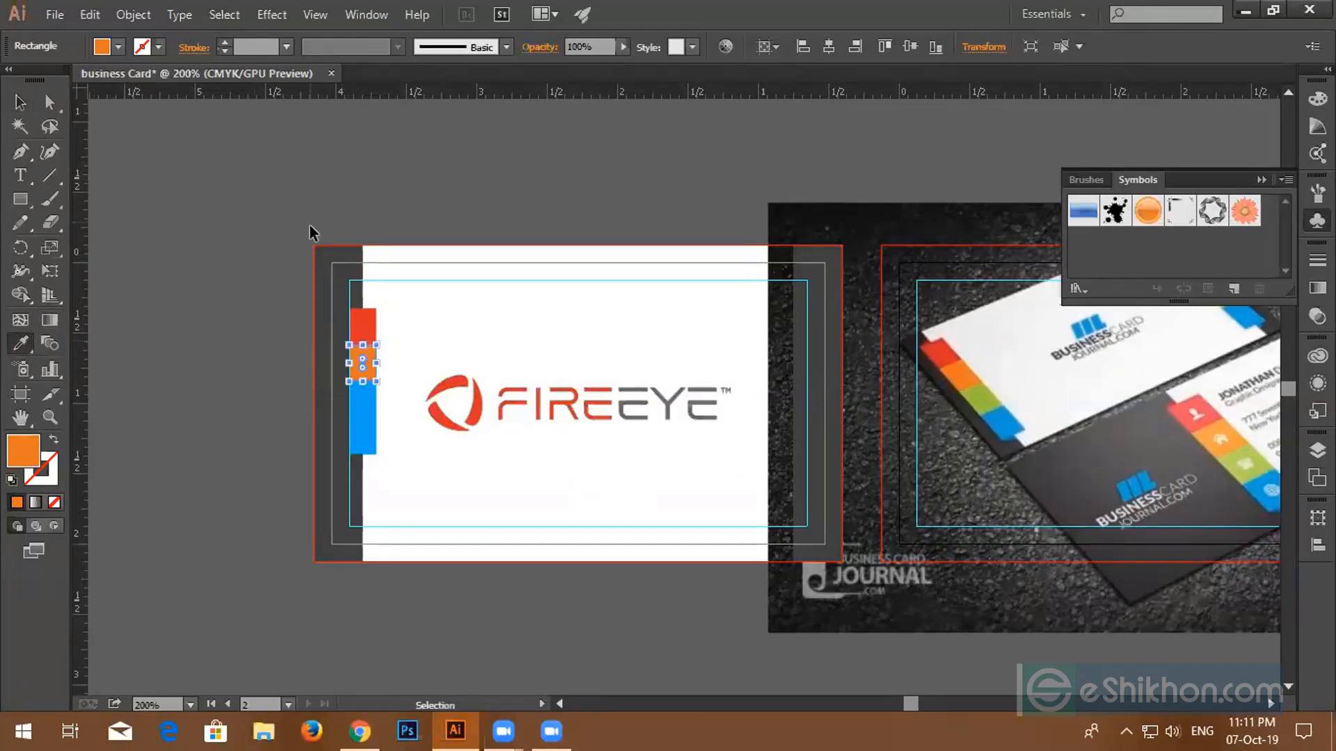
left_click(365, 404)
key("i")
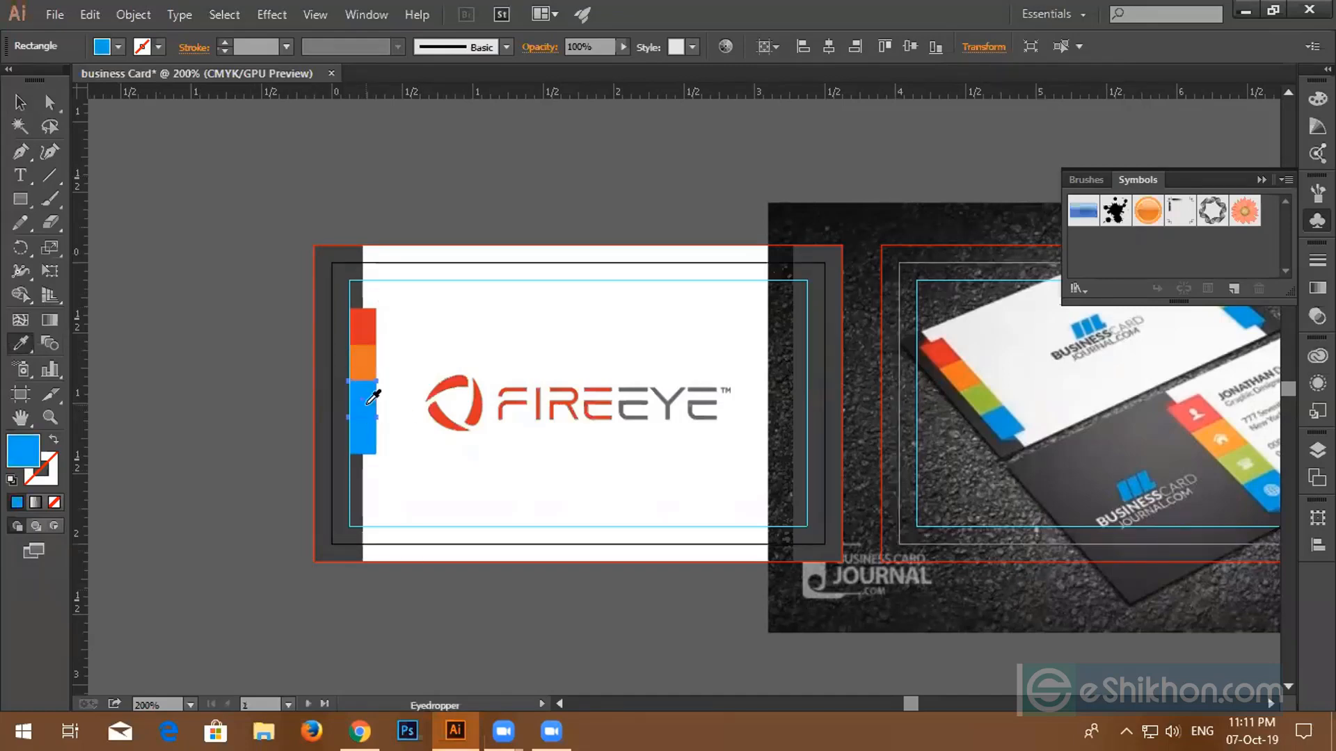
left_click(986, 400)
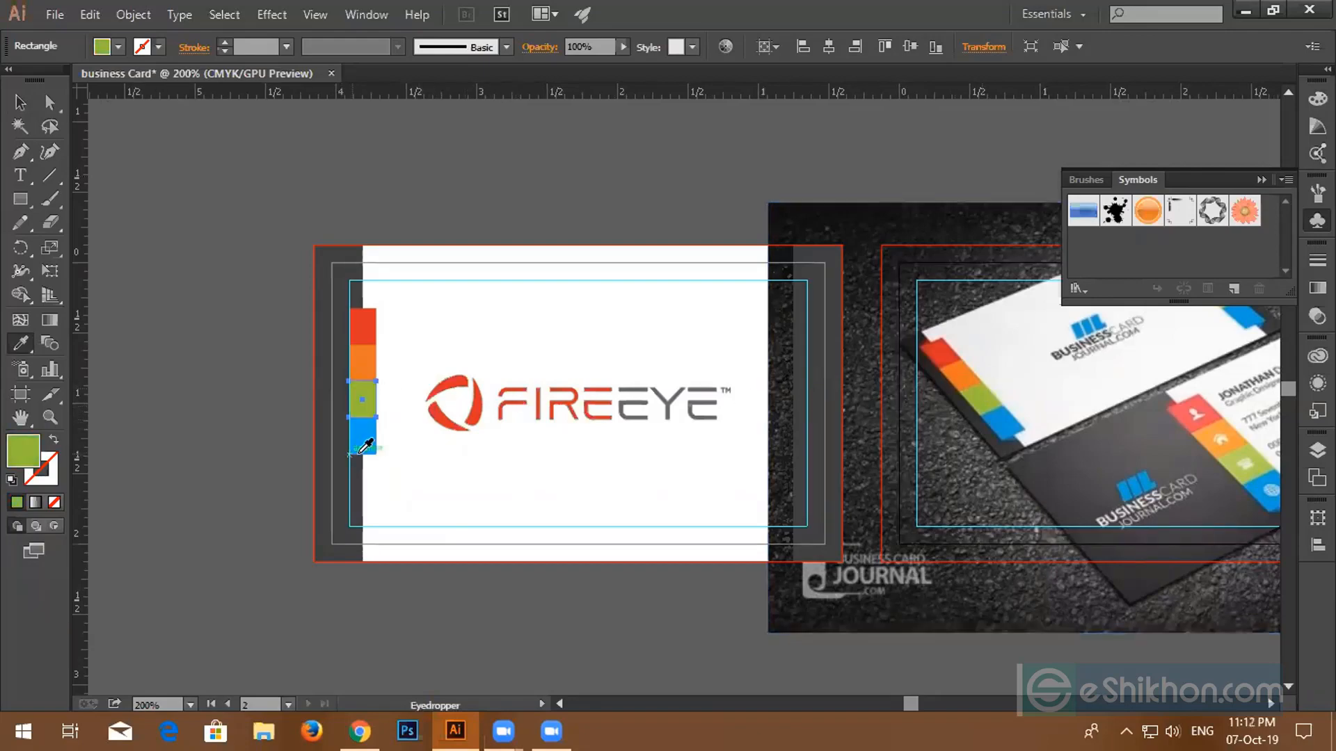
key("super")
key("Escape")
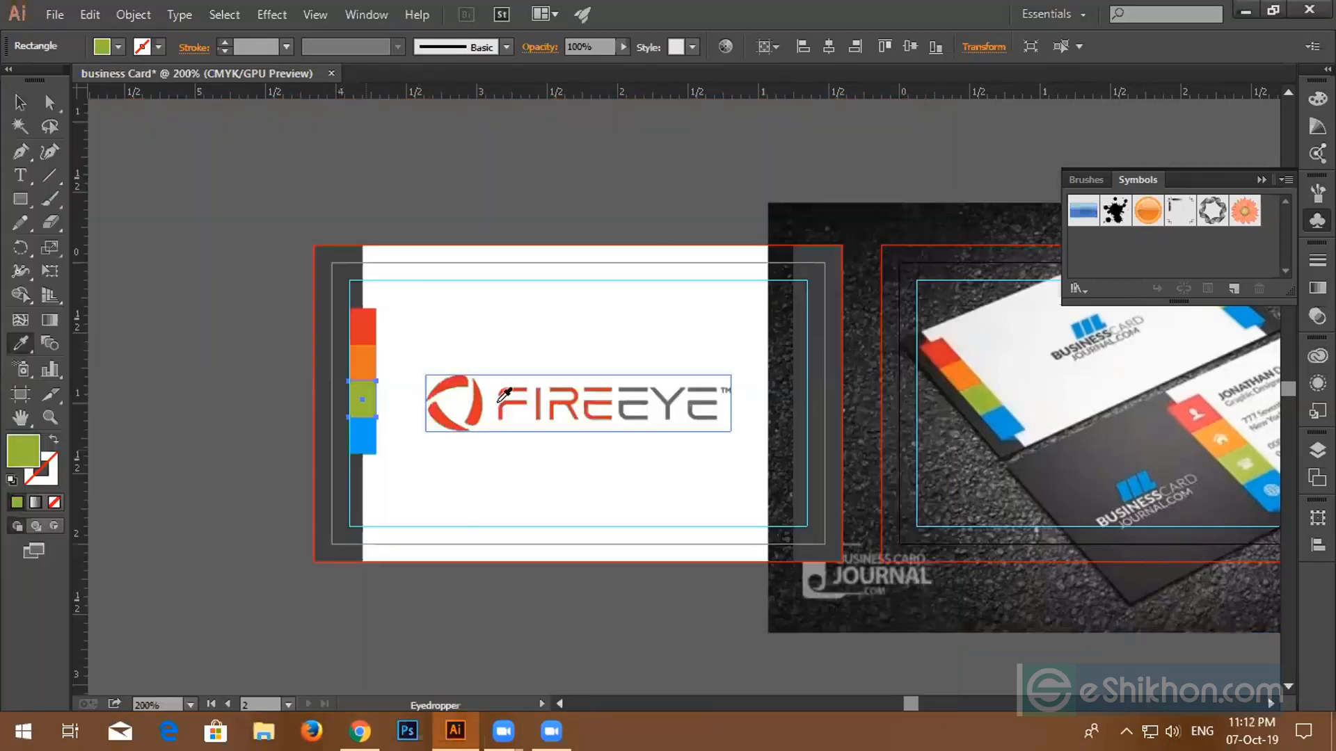
key("v")
left_click(373, 441)
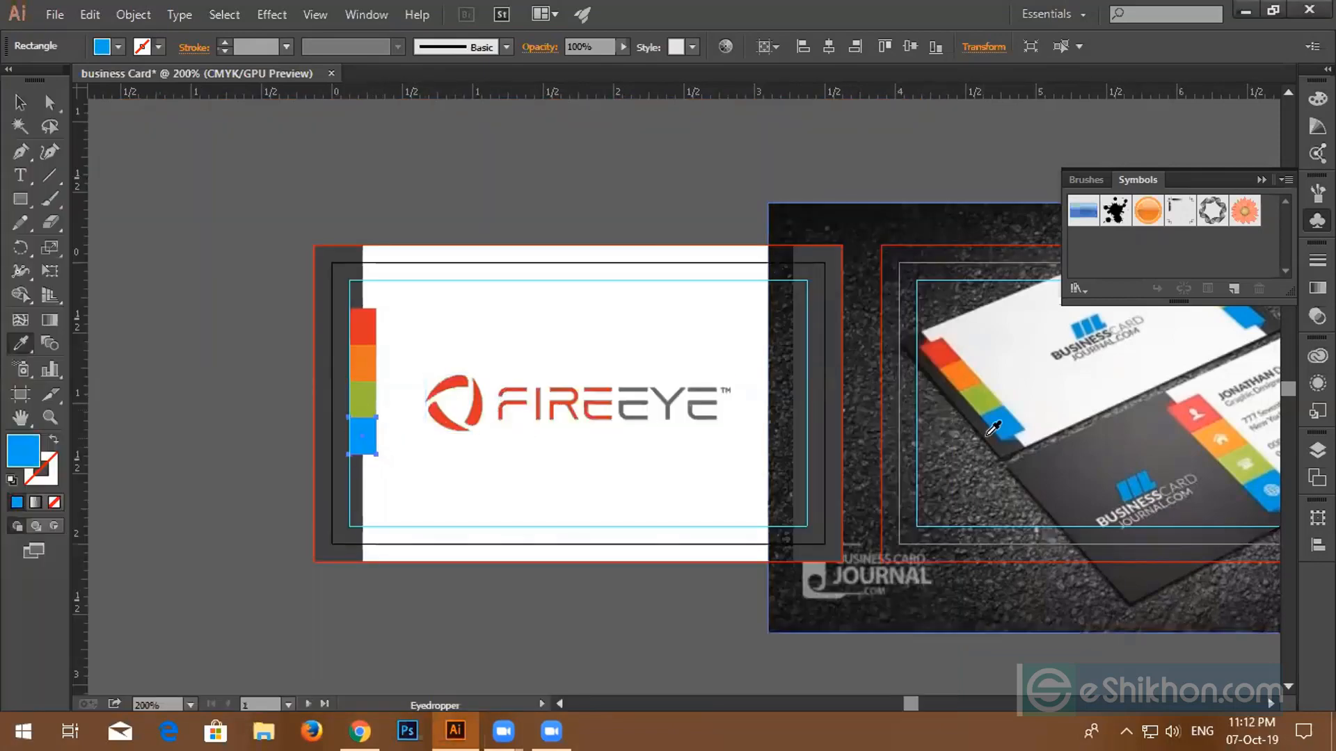
left_click(1004, 424)
key("v")
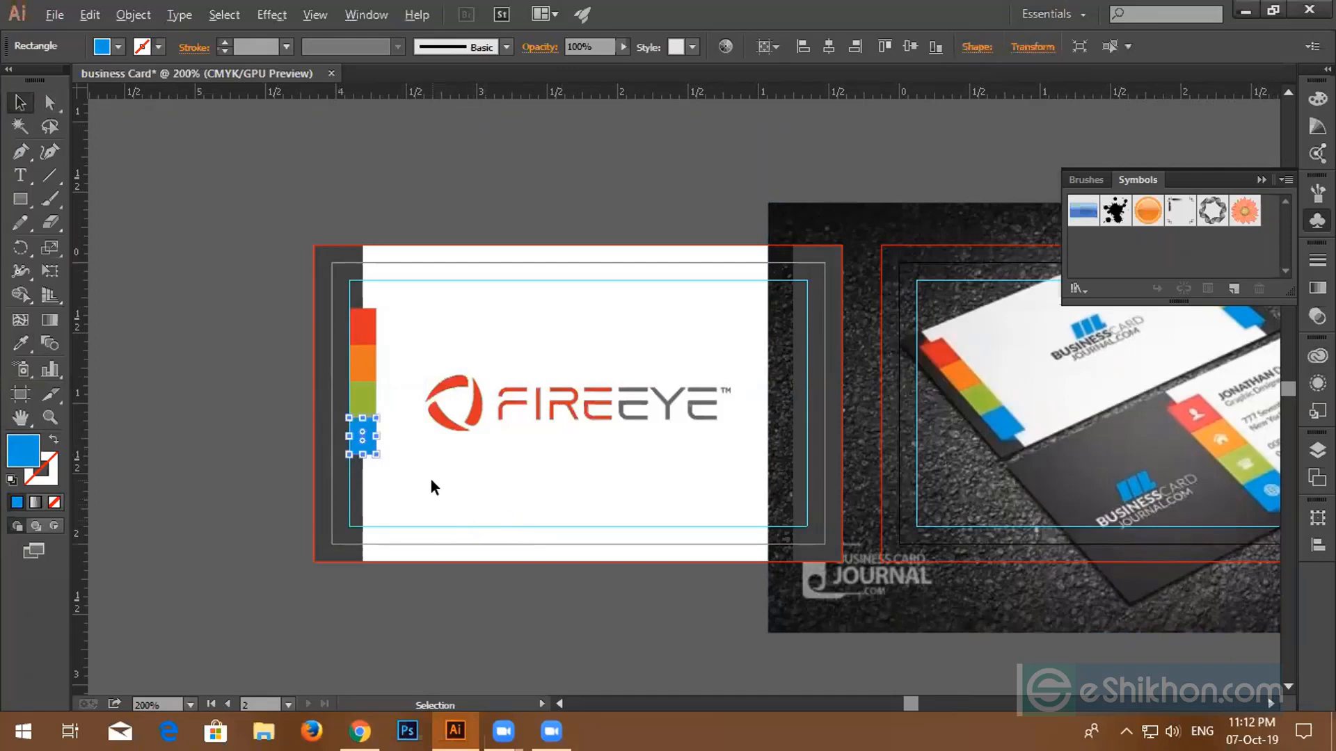
- Select the red, orange, green and blue squares and stretch them taller and slightly wider
scroll(431, 487, "up", 1)
left_click_drag(430, 452, 606, 503)
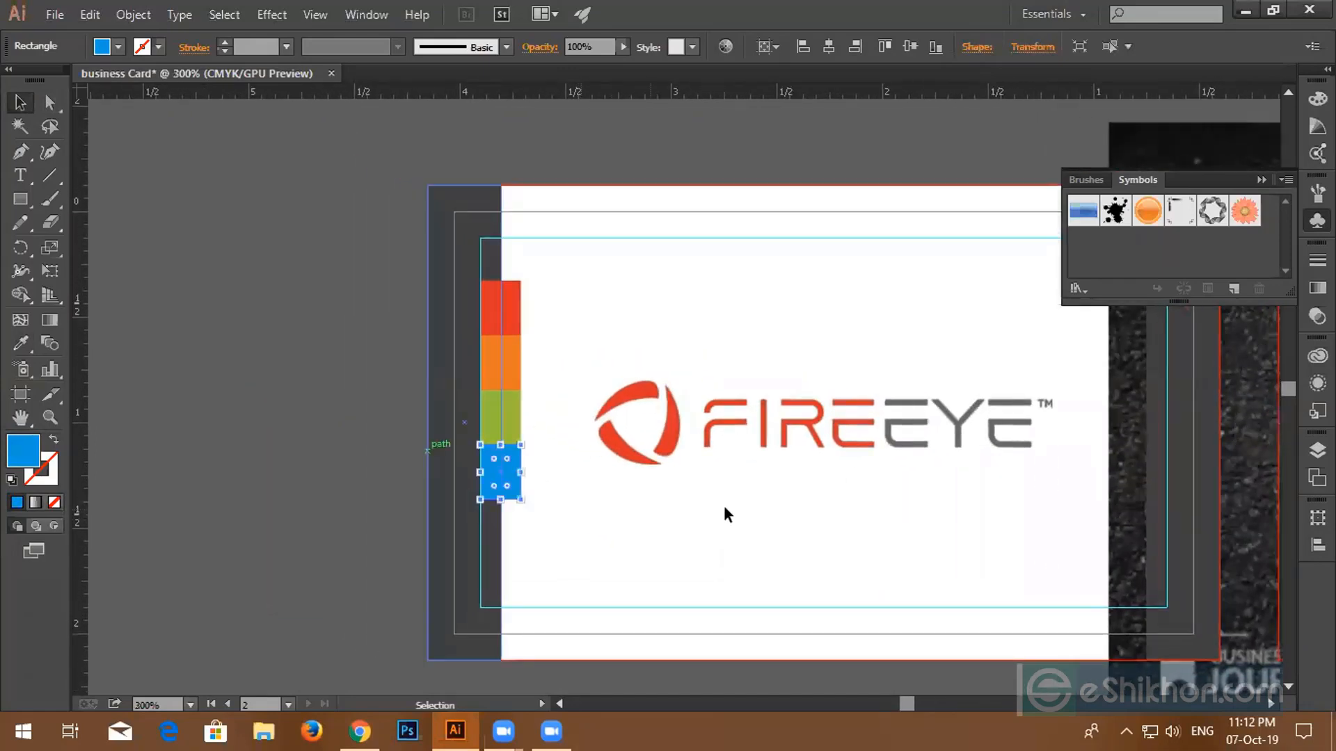
left_click_drag(736, 468, 478, 471)
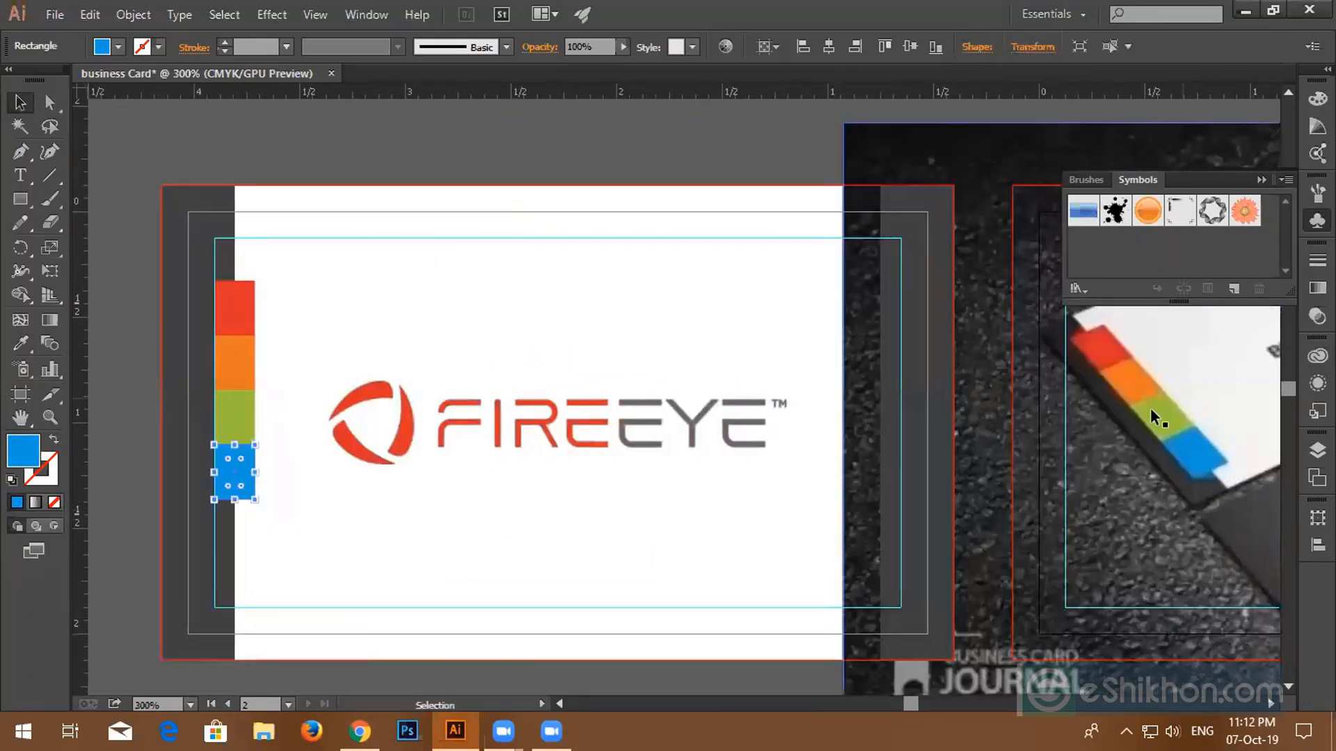
left_click_drag(669, 514, 1045, 513)
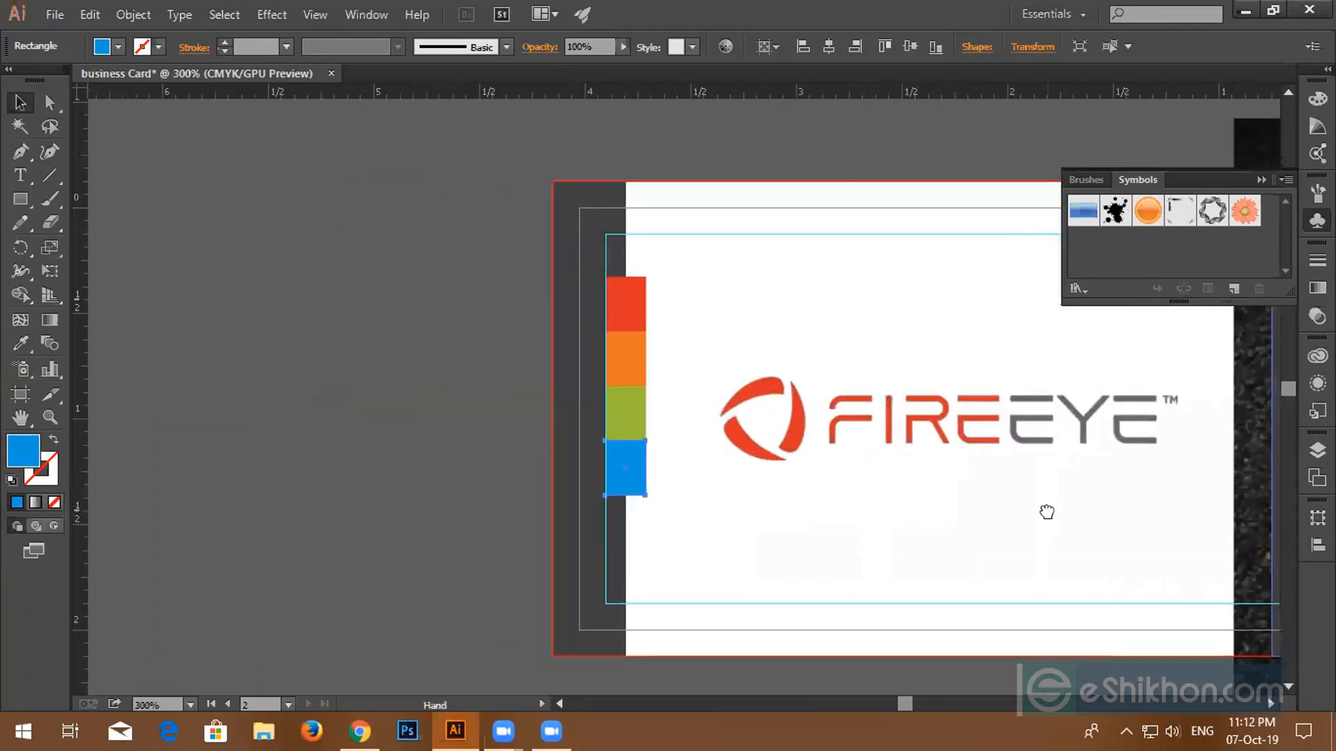
left_click(617, 313)
left_click(634, 353, "shift")
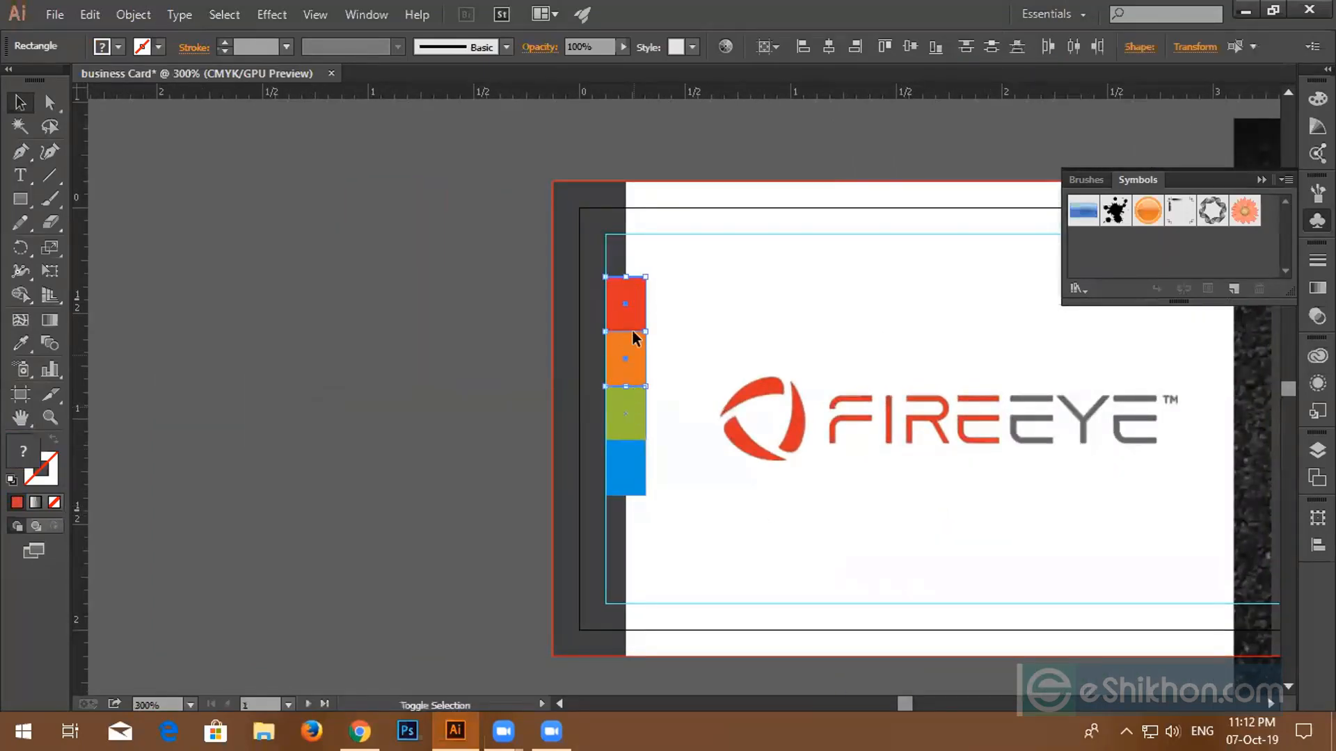
left_click(298, 251)
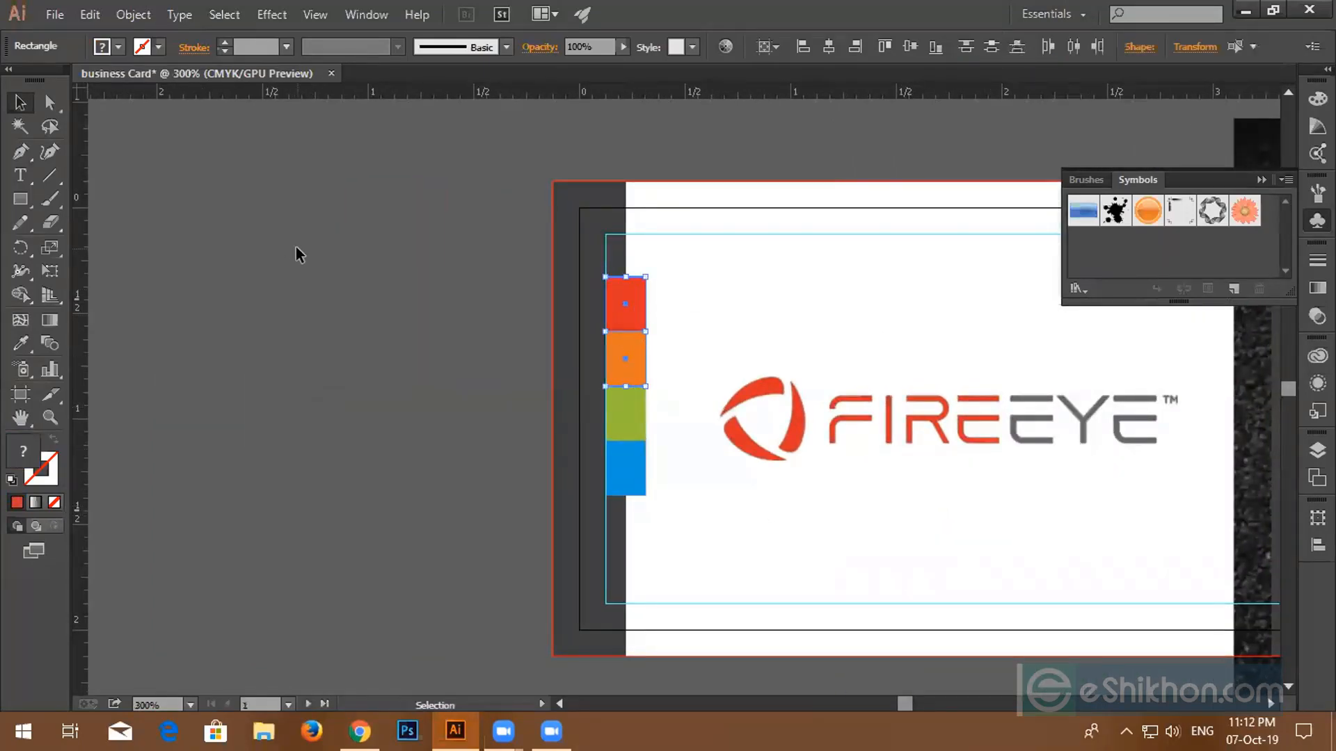
left_click(637, 313)
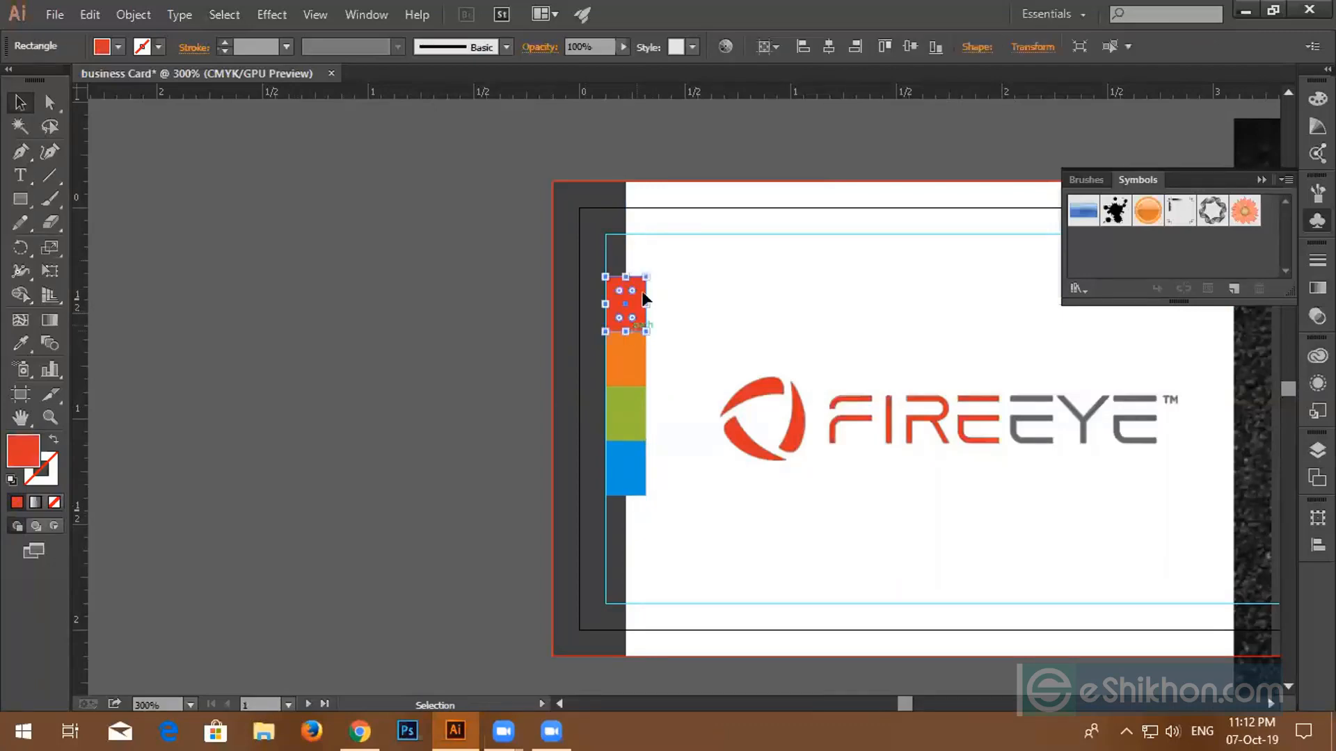
left_click(625, 358, "shift")
left_click(628, 396, "shift")
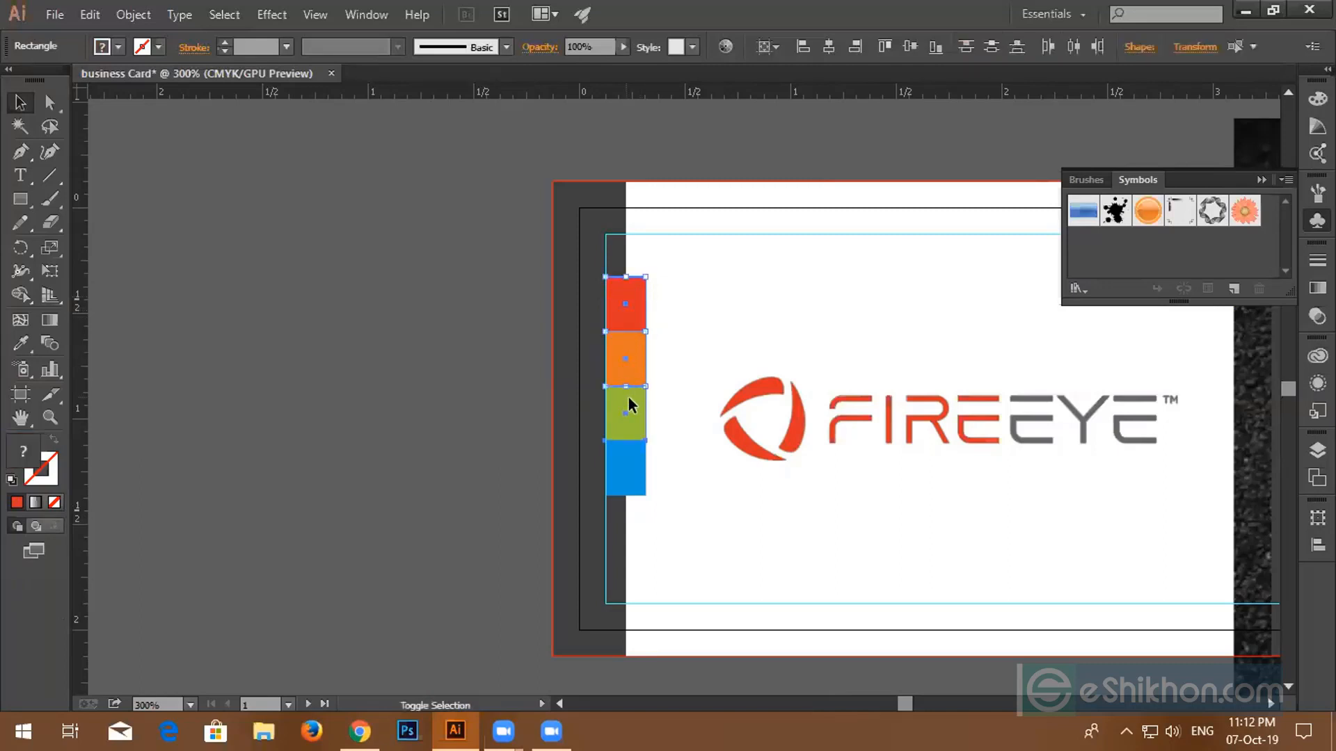
left_click(633, 464, "shift")
left_click_drag(627, 495, 627, 548)
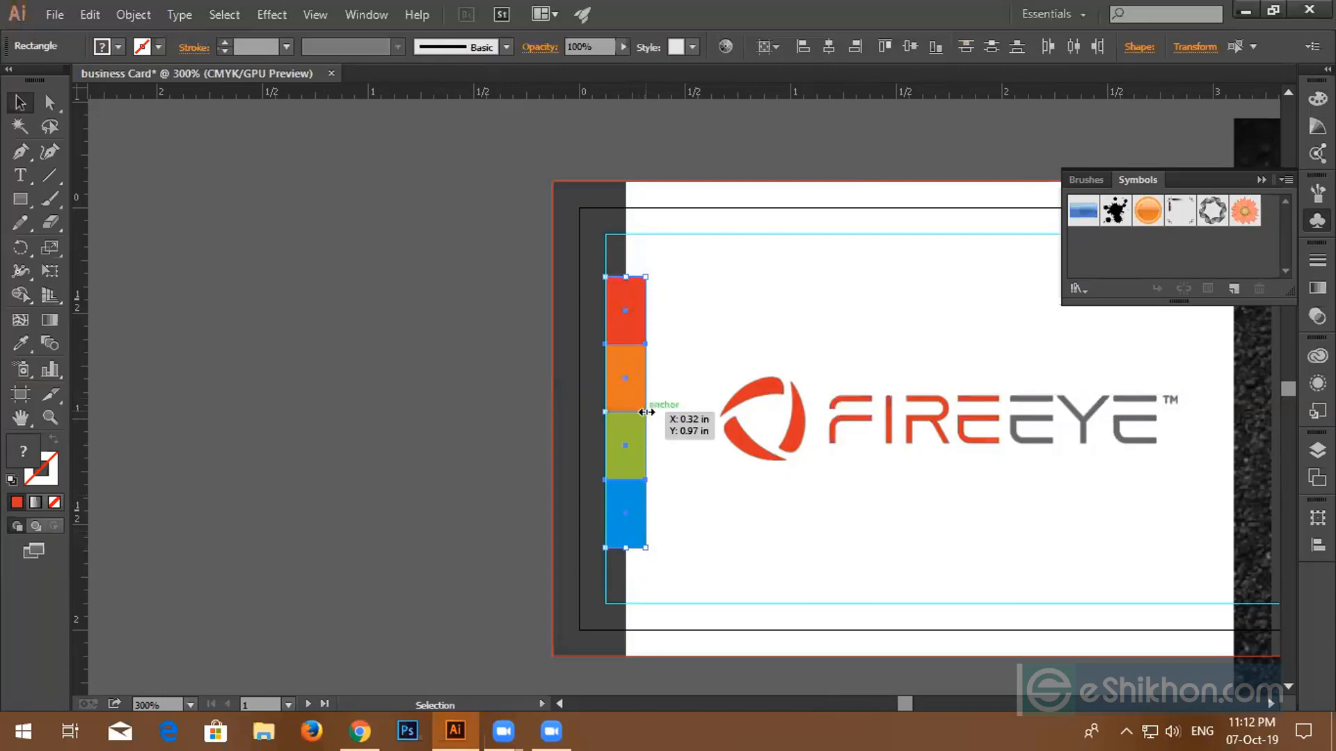
left_click_drag(645, 413, 659, 412)
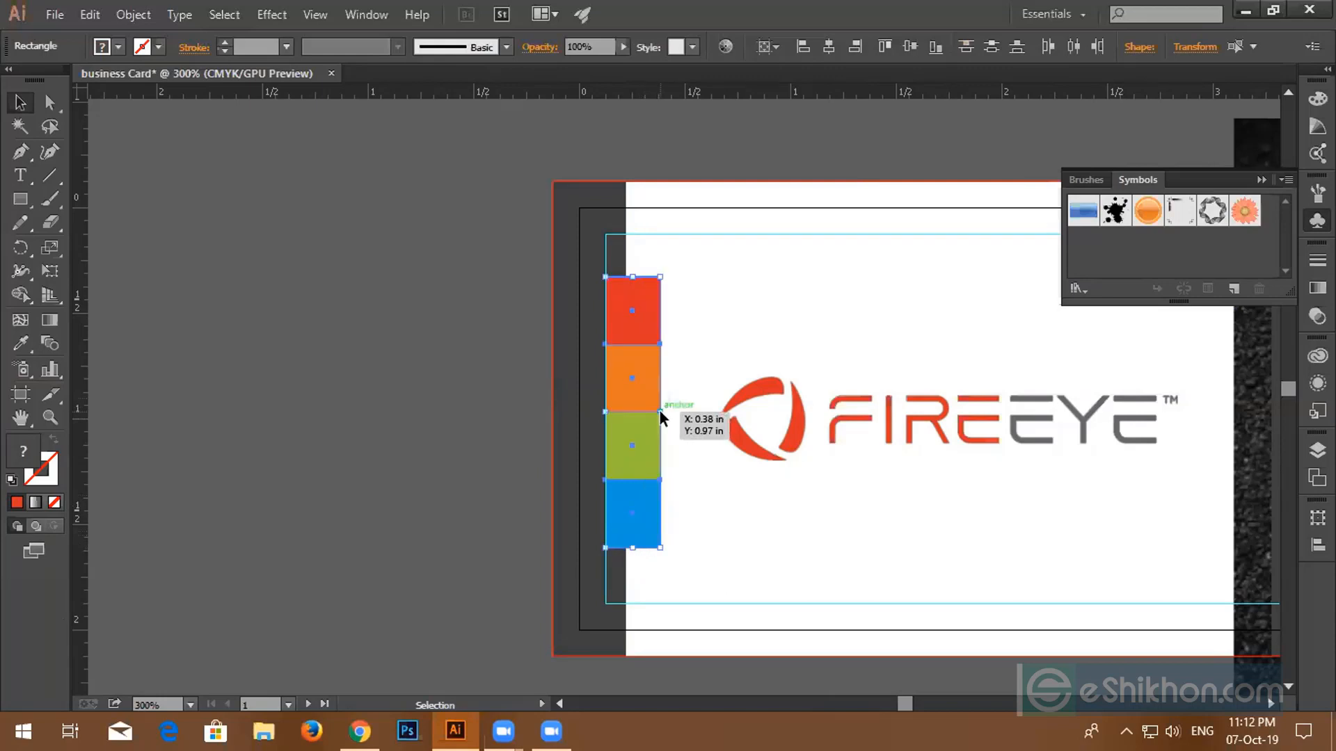
- Widen the dark left-edge strip to 0.38 in to match the coloured squares
left_click(614, 258)
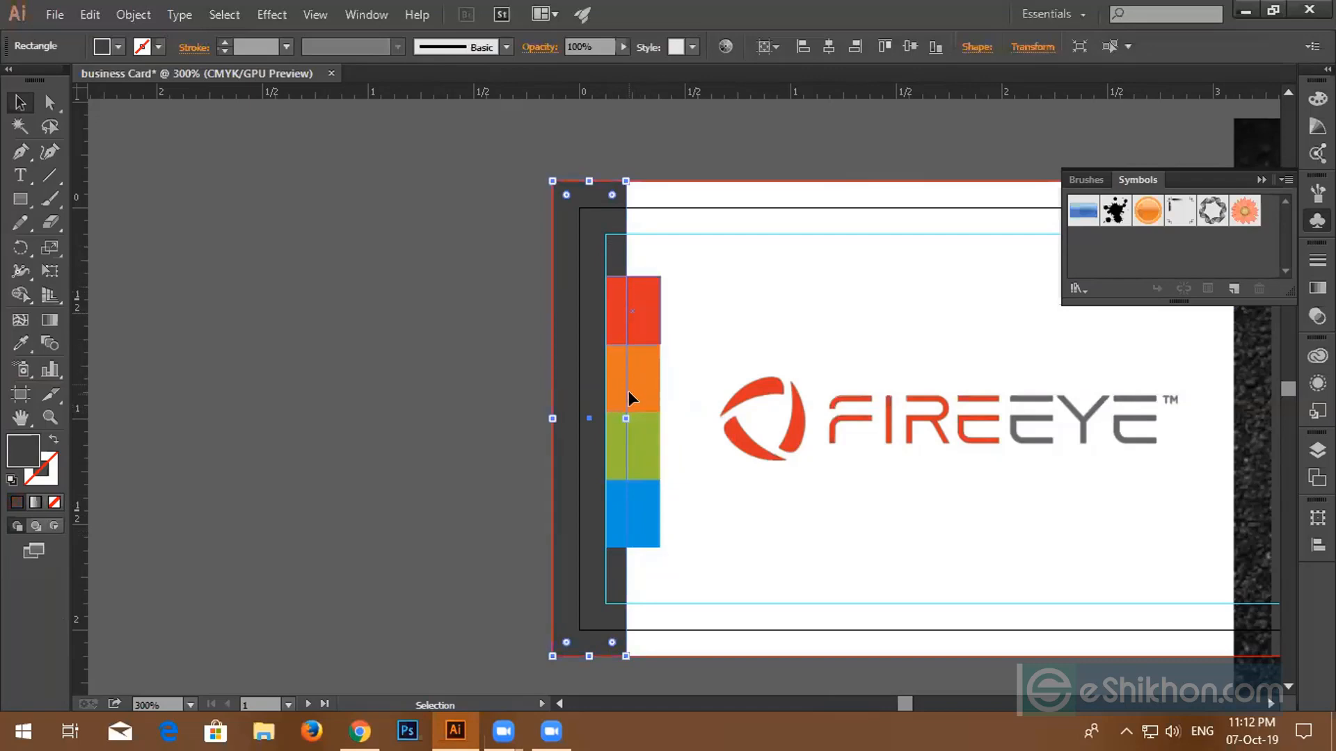
left_click_drag(629, 419, 632, 418)
left_click(750, 304)
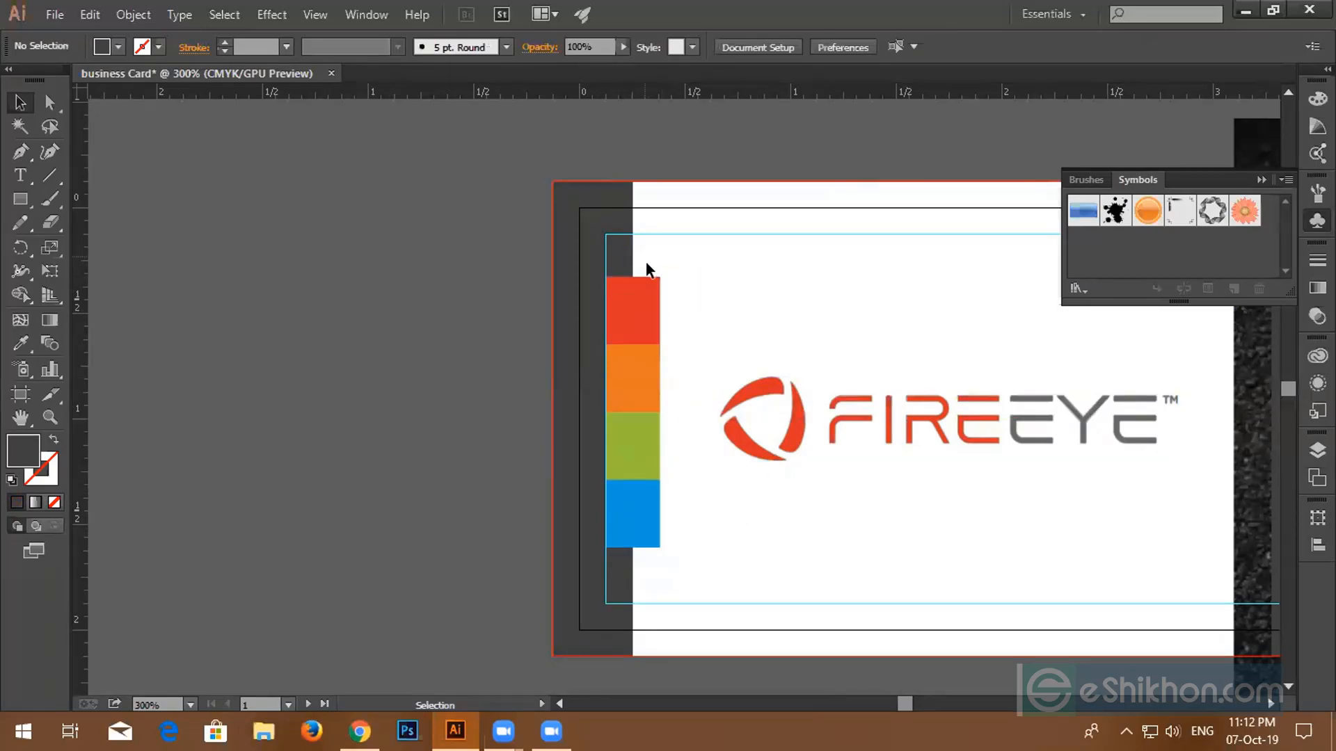
left_click_drag(644, 256, 690, 576)
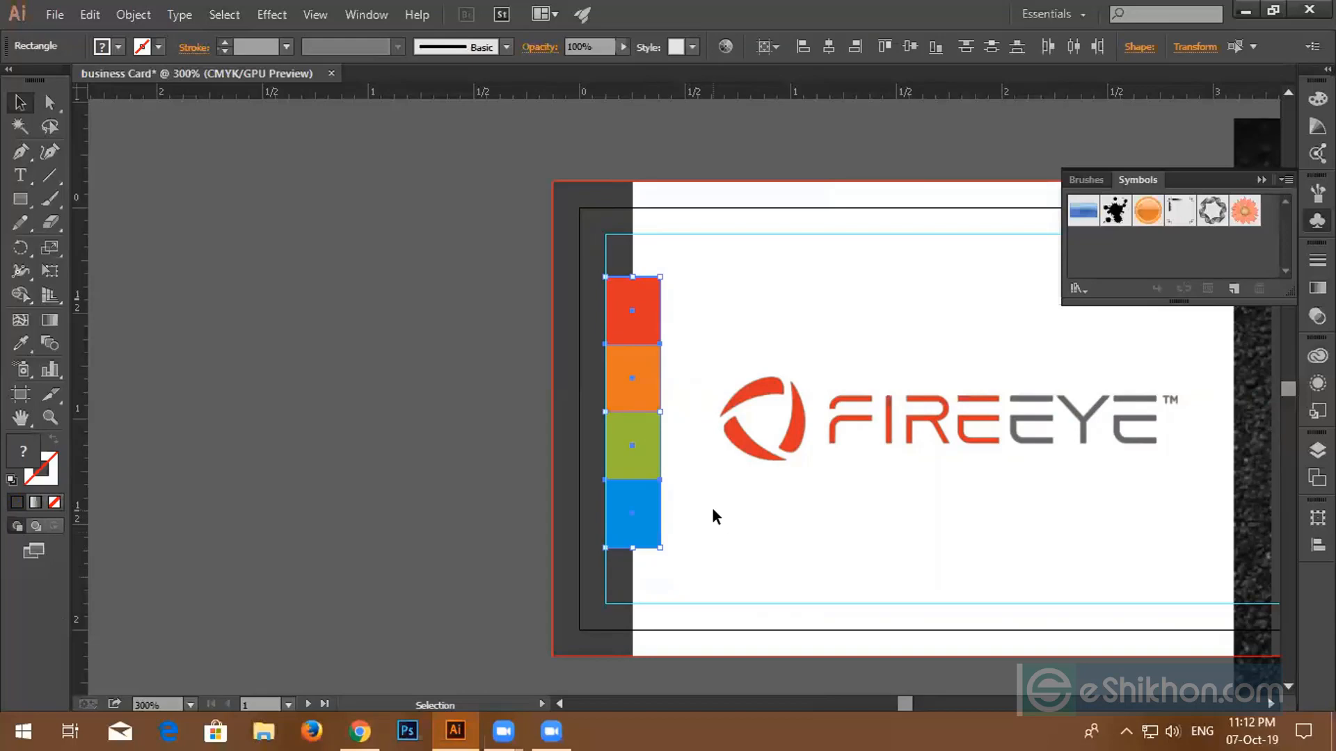
left_click(361, 395)
left_click(569, 354)
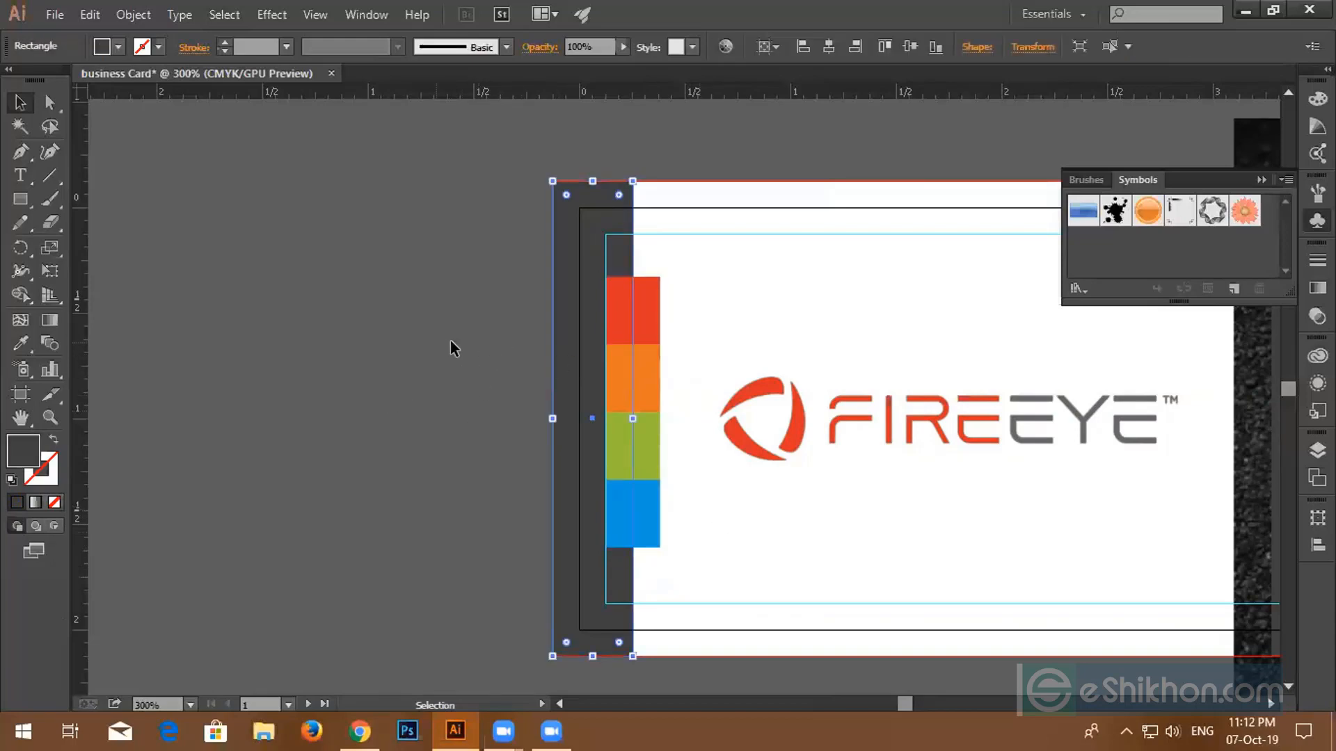
scroll(515, 357, "down", 2)
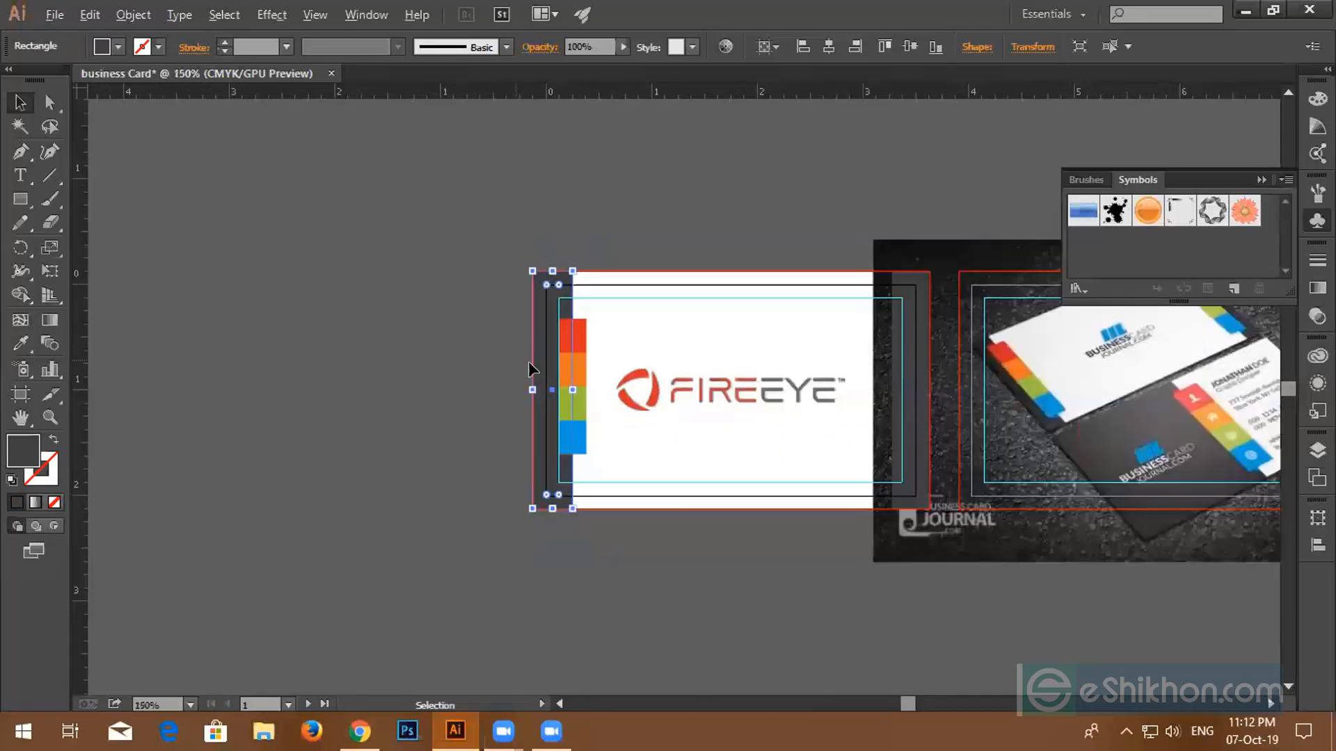
- Move the reference photo aside and delete the old dark strip on the card's right edge
left_click(915, 407)
left_click_drag(1071, 424, 1169, 427)
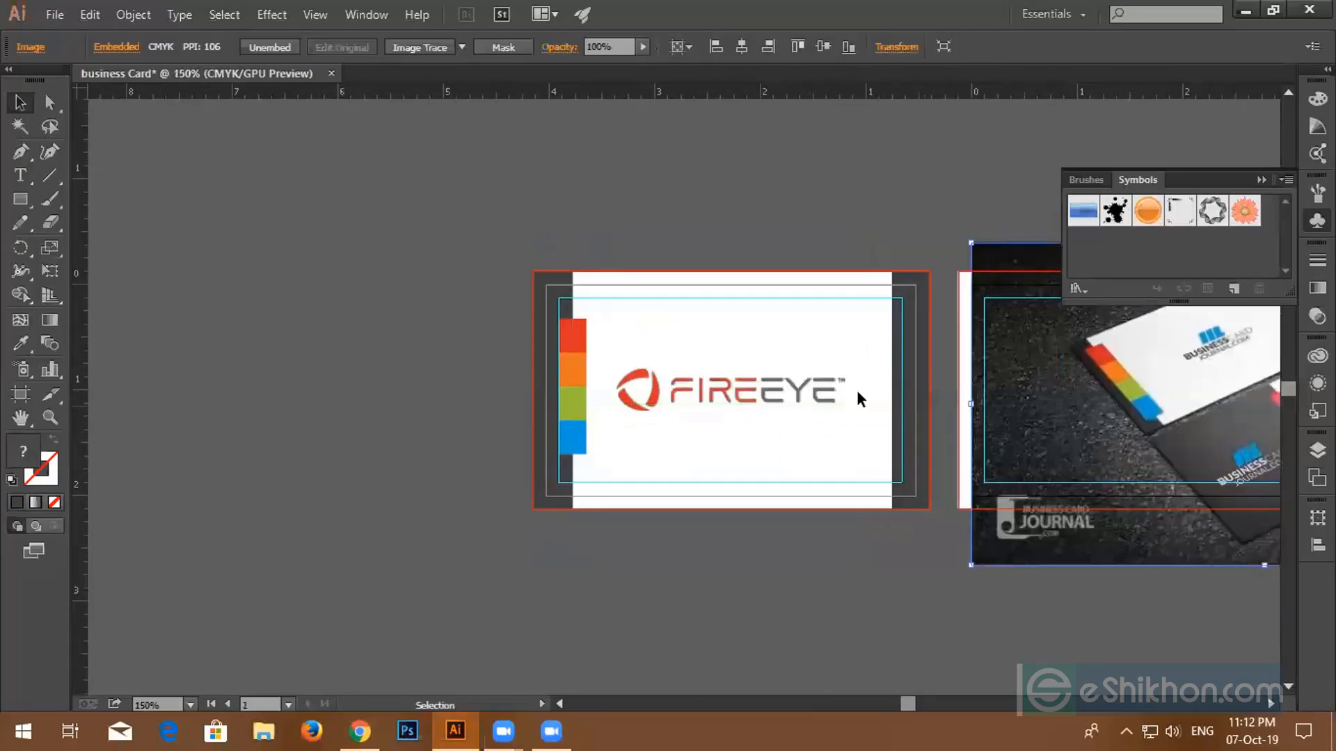
left_click(913, 360)
key("Delete")
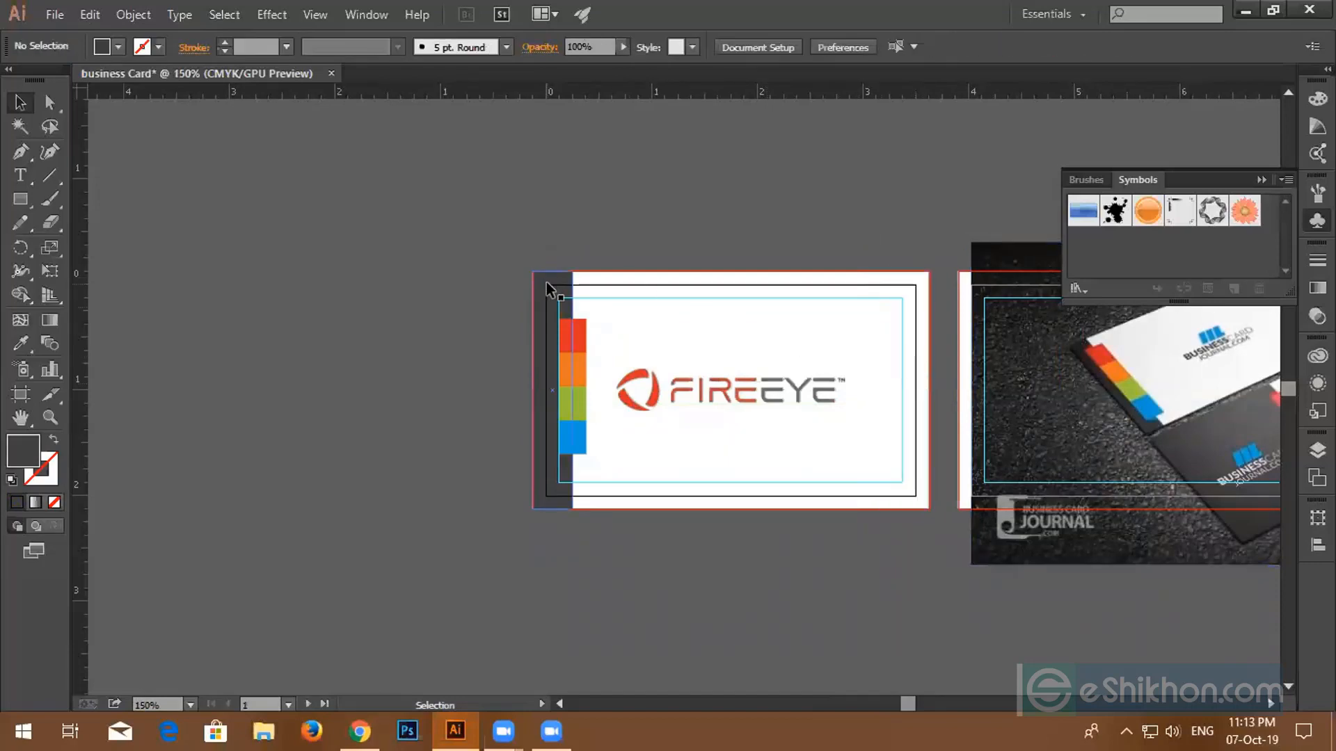
- Alt-drag a copy of the widened left strip onto the card's right edge, then deselect
left_click(547, 283)
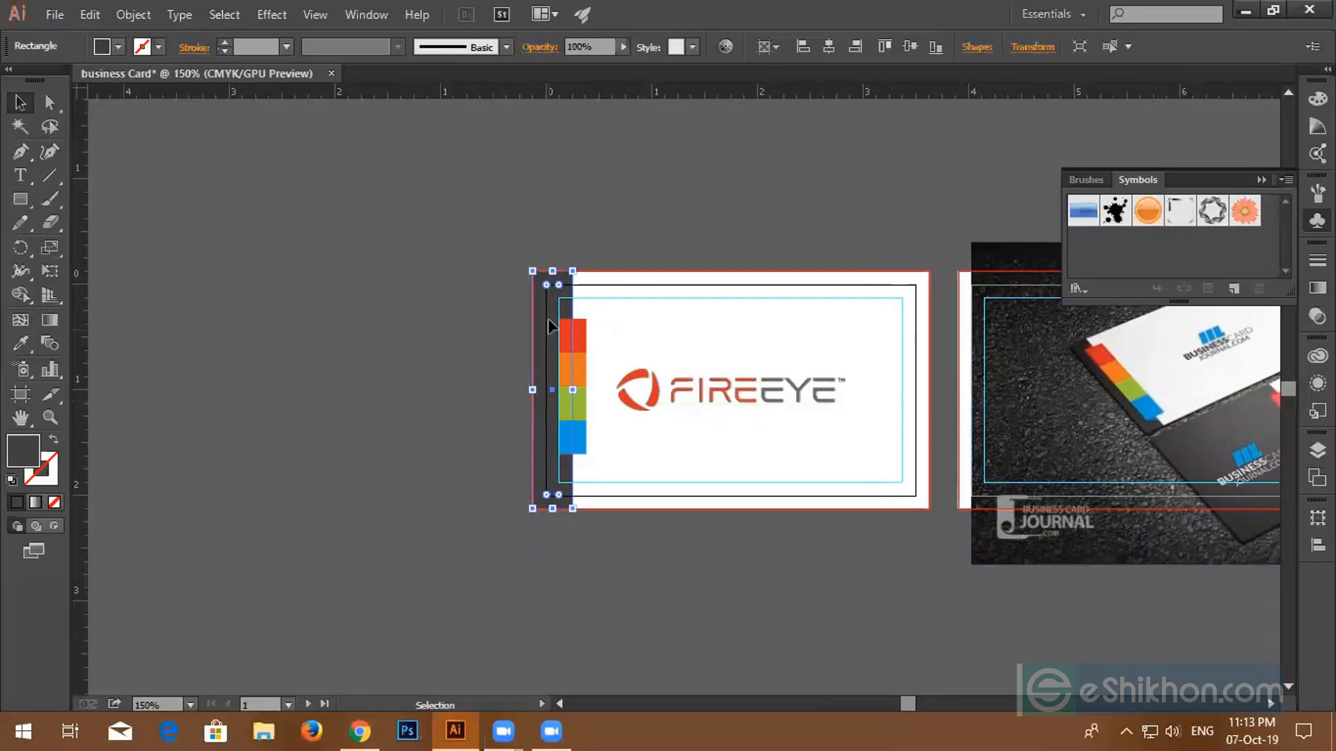
left_click_drag(556, 314, 912, 310)
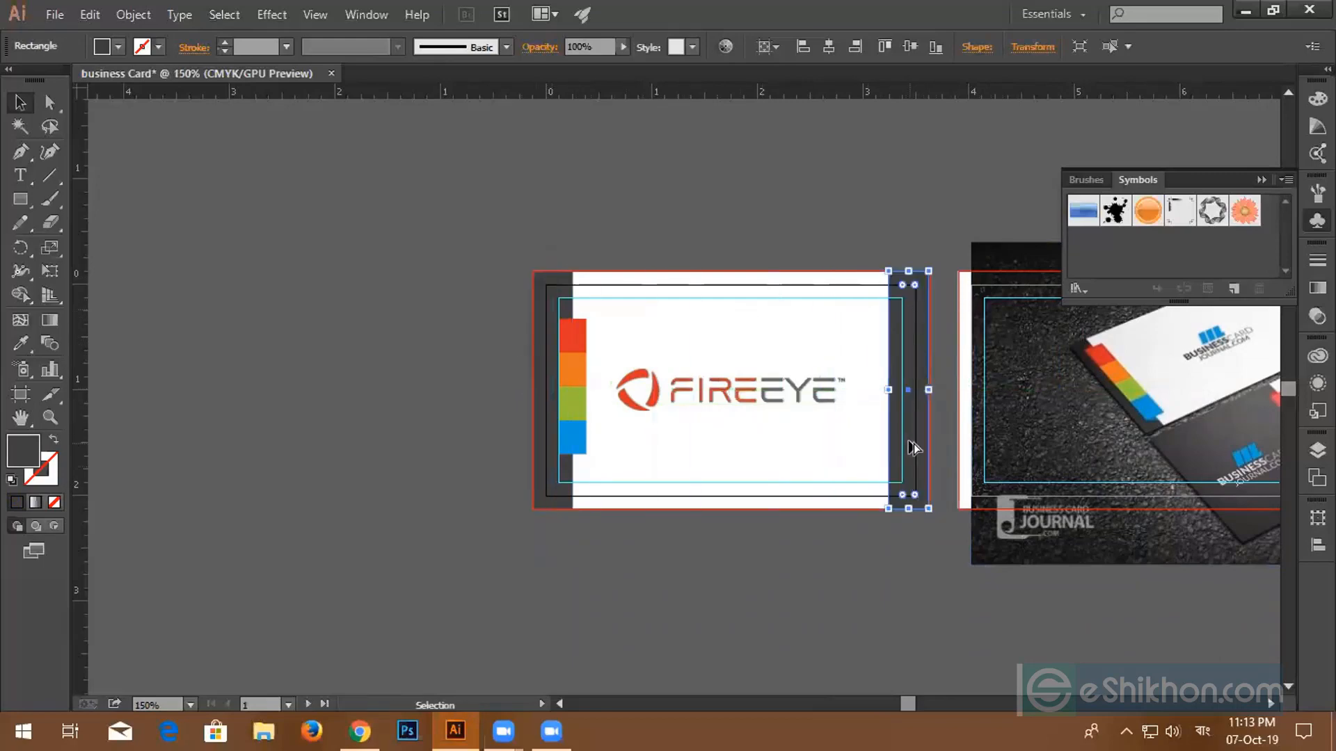
scroll(912, 447, "up", 5)
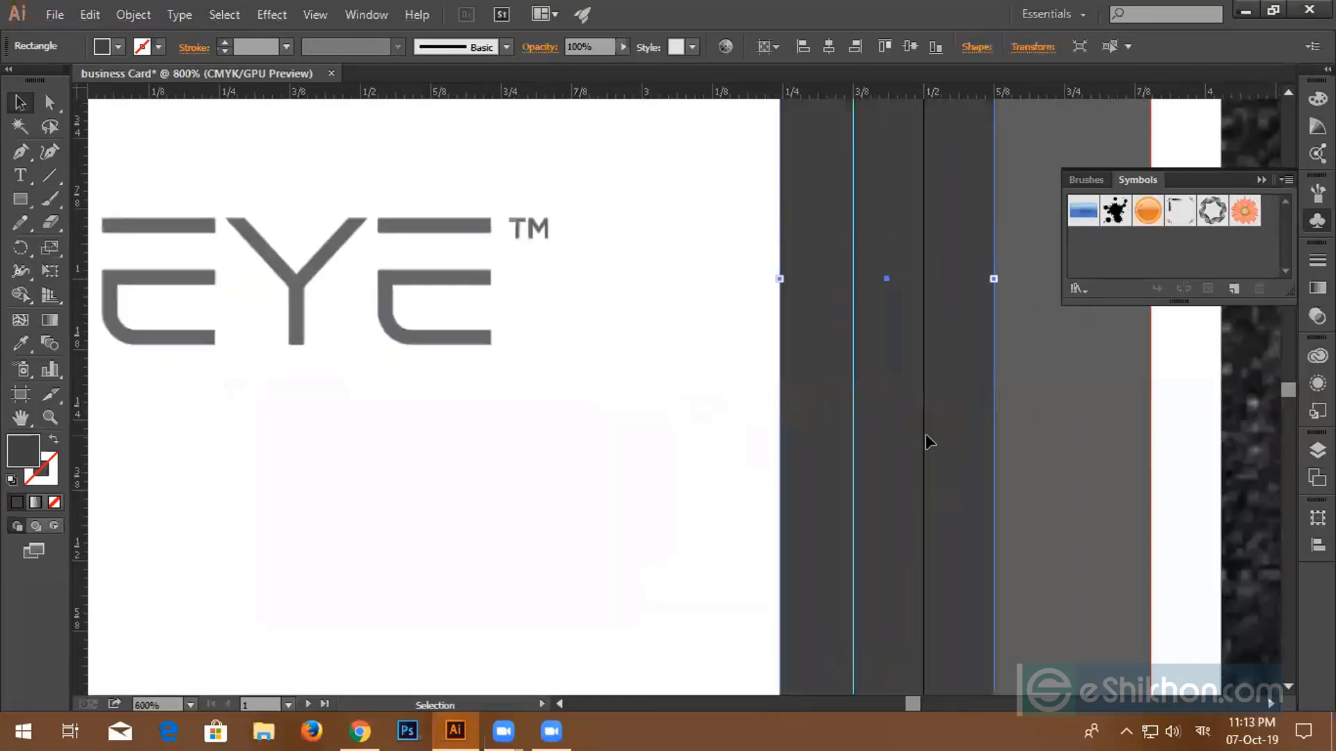
scroll(925, 434, "up", 5)
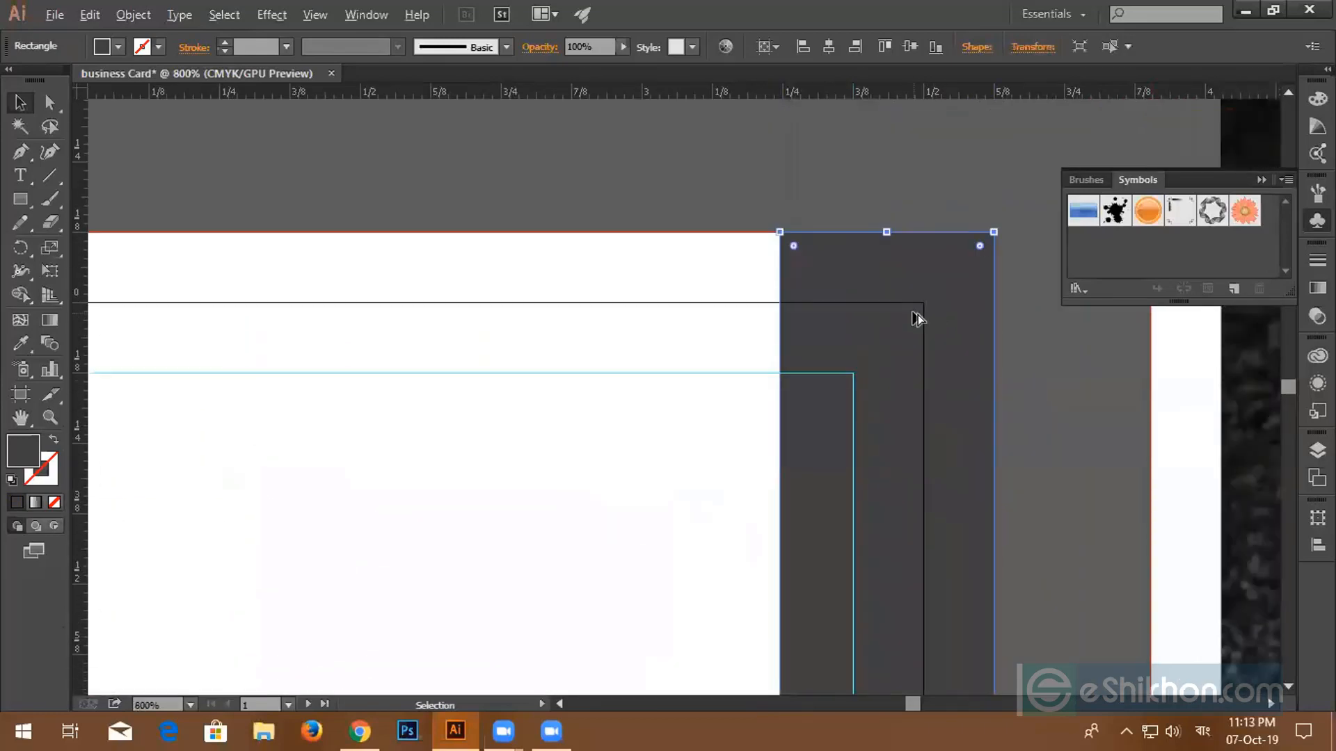
scroll(917, 314, "down", 5)
left_click(566, 311, "shift")
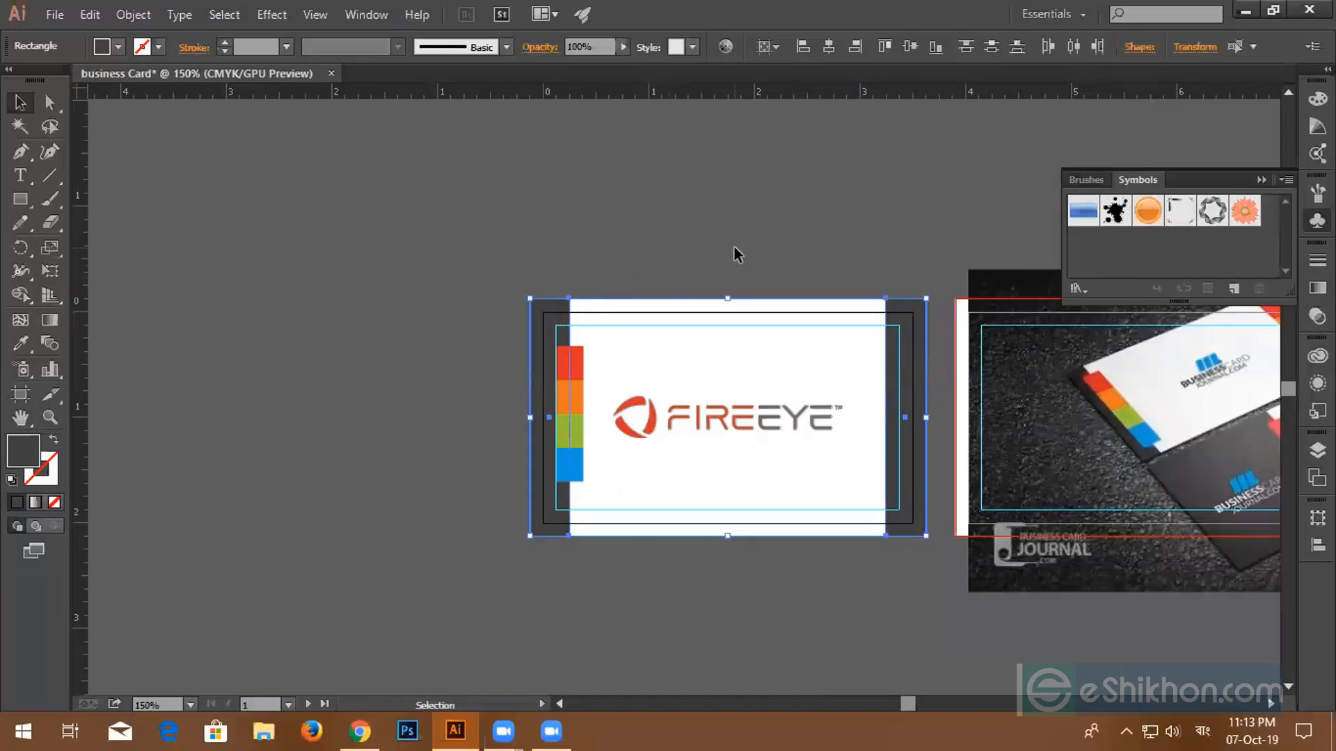
key("ctrl+shift+a")
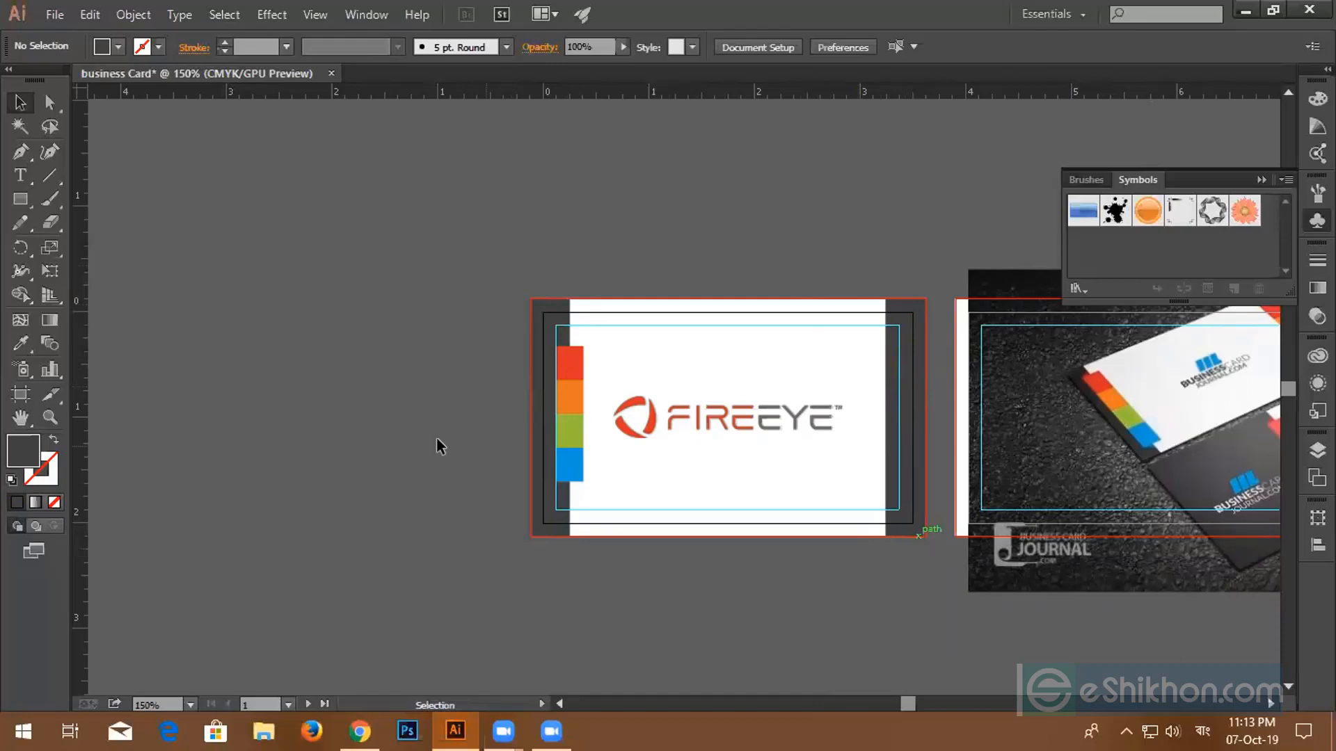
- Zoom and pan around the colour strip, then shift the card aside to free empty canvas
scroll(1166, 468, "up", 4)
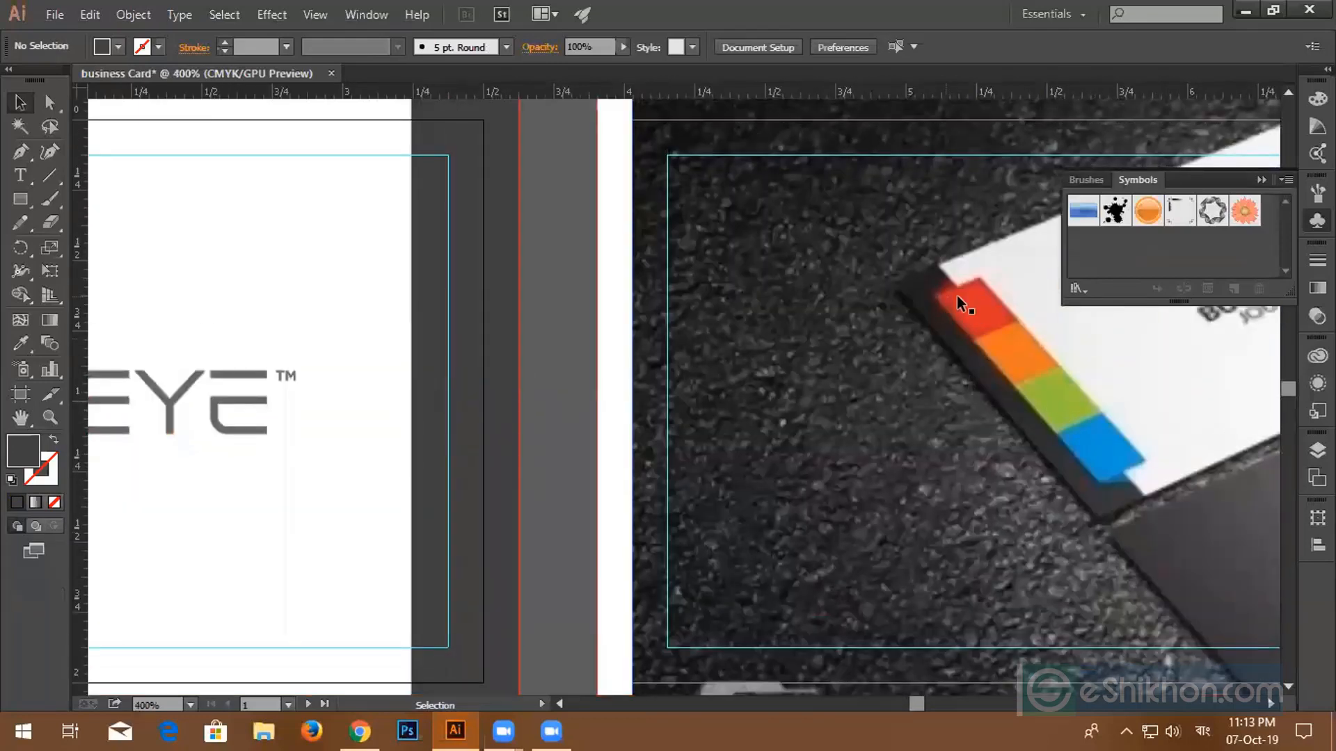
scroll(957, 295, "down", 6)
scroll(820, 326, "up", 4)
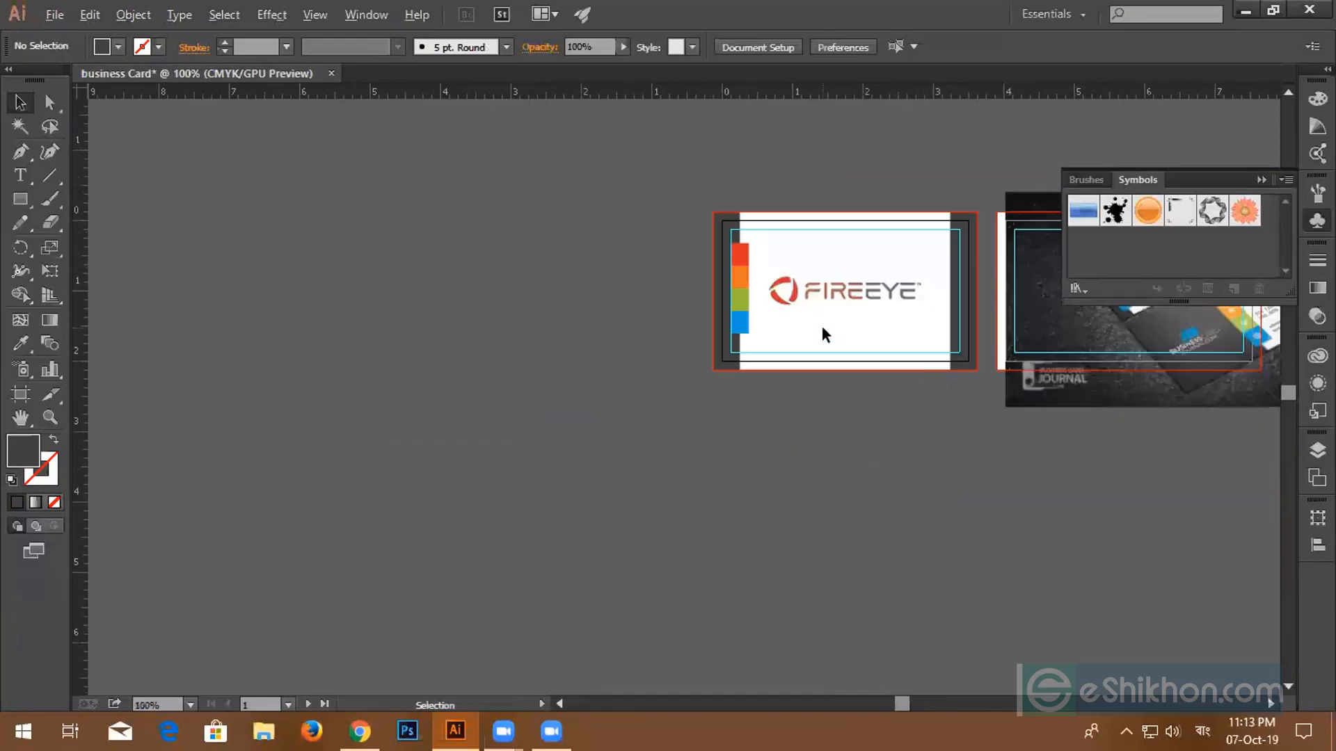
scroll(737, 320, "up", 2)
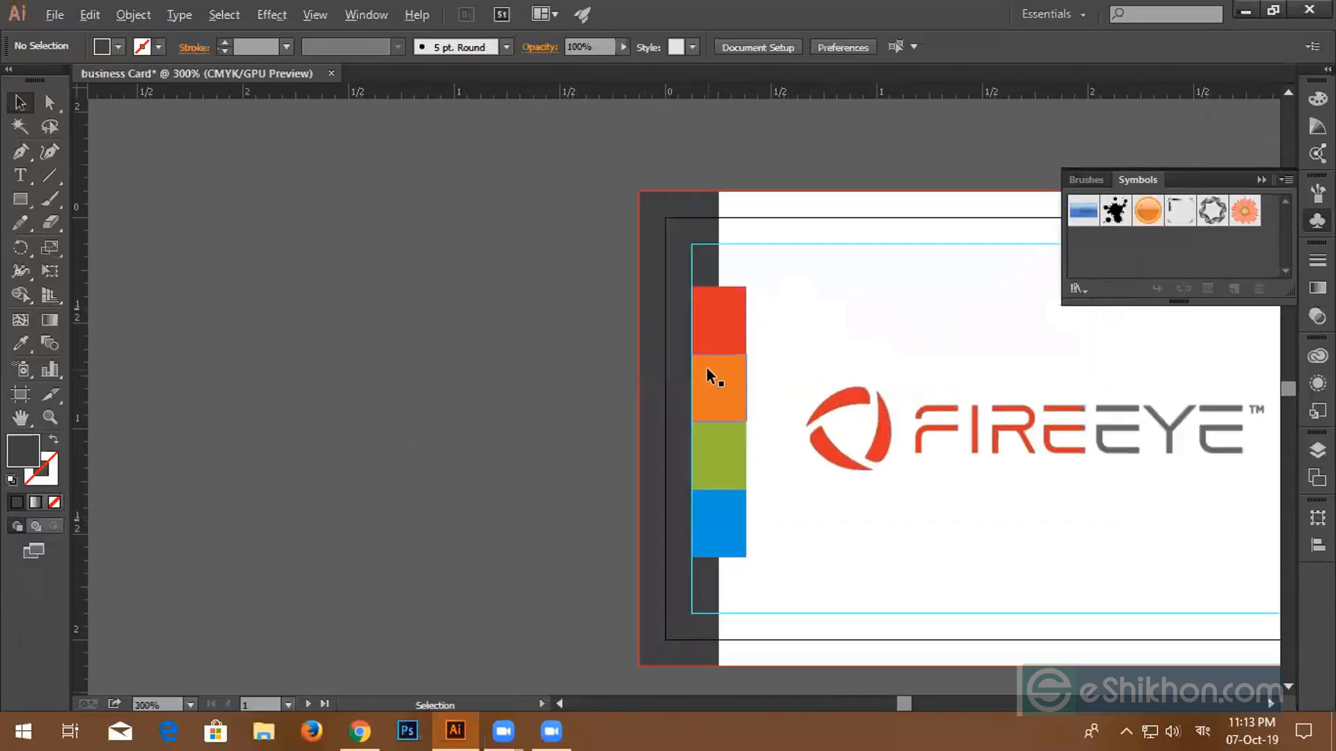
left_click_drag(726, 349, 683, 395)
scroll(683, 395, "up", 2)
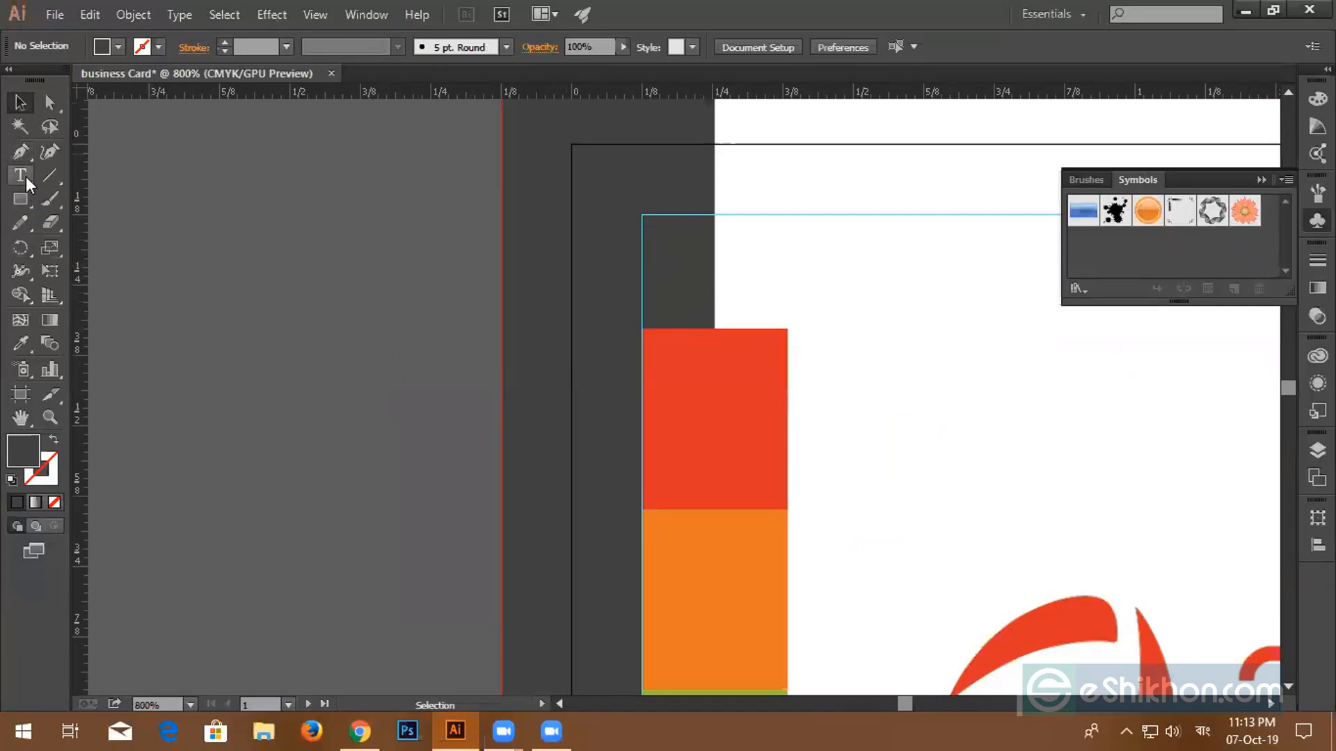
scroll(333, 322, "up", 2)
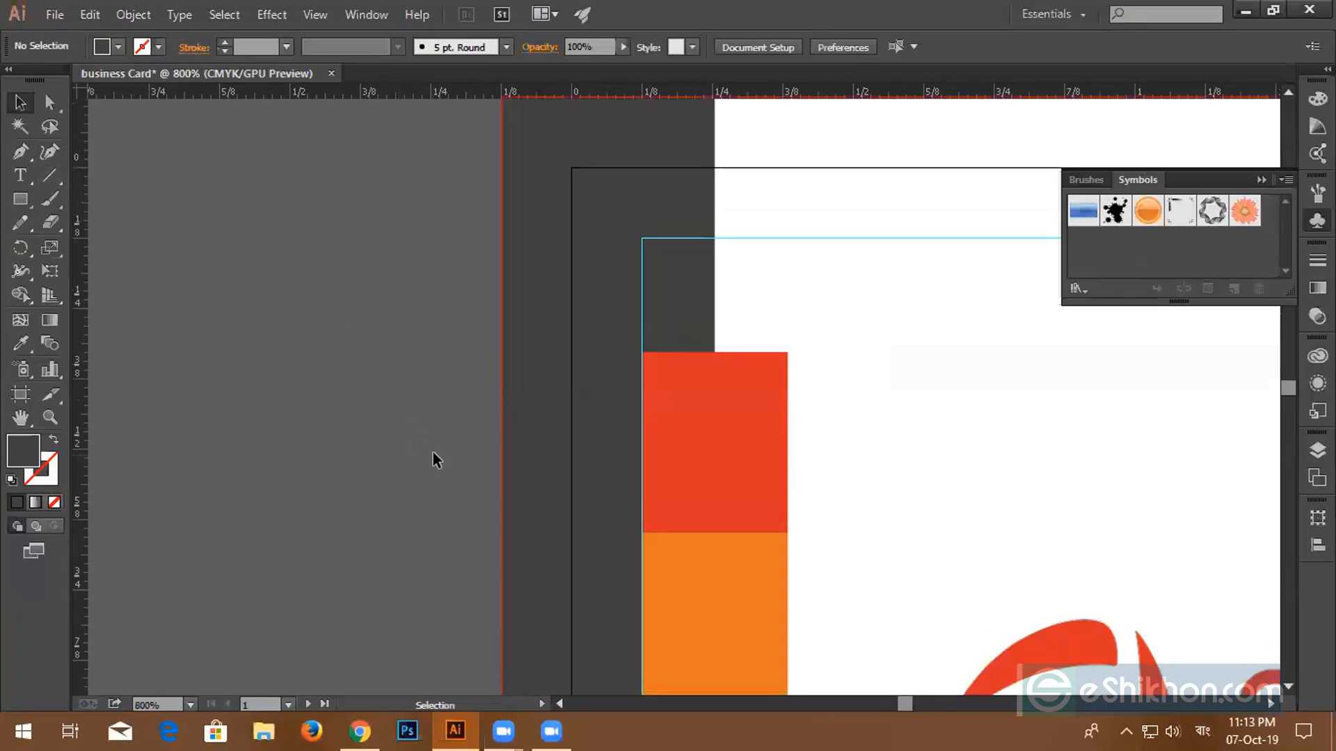
scroll(253, 388, "down", 3)
left_click_drag(218, 379, 894, 480)
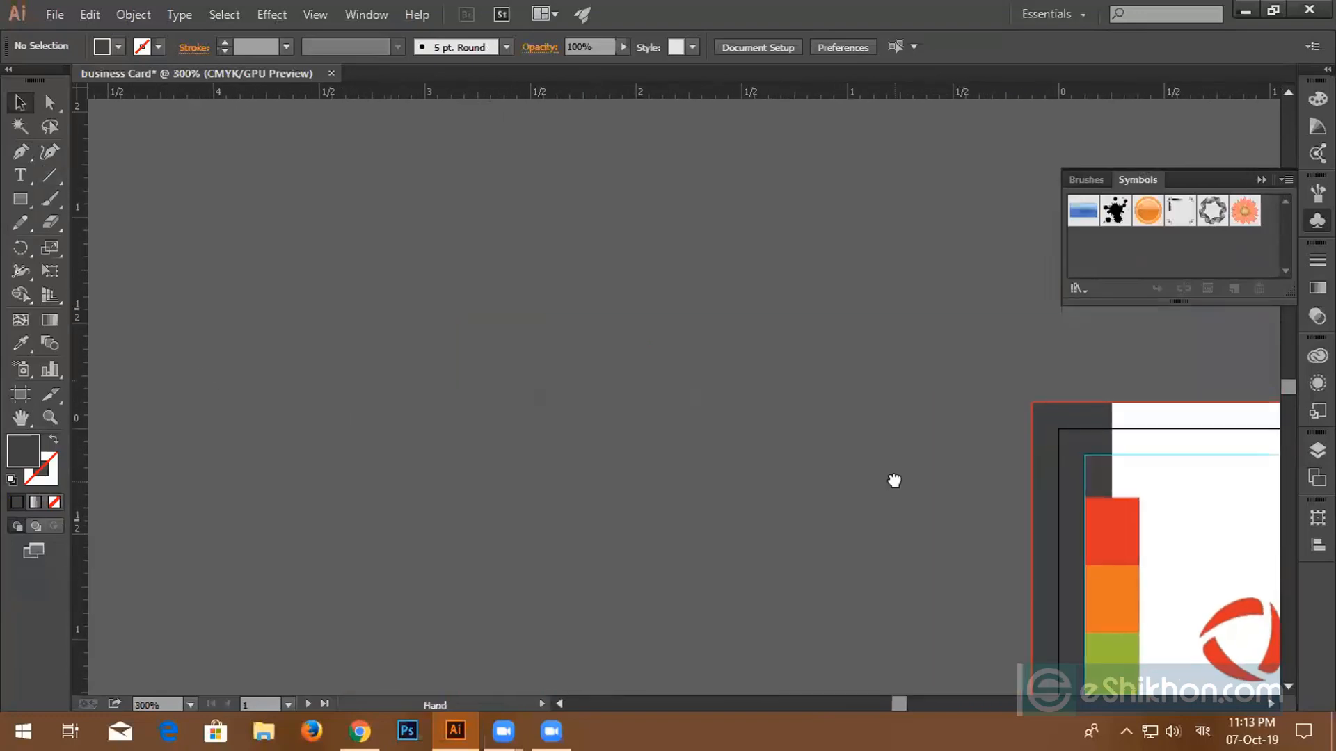
- Draw a large practice rectangle beside the card and fill it red
left_click(20, 199)
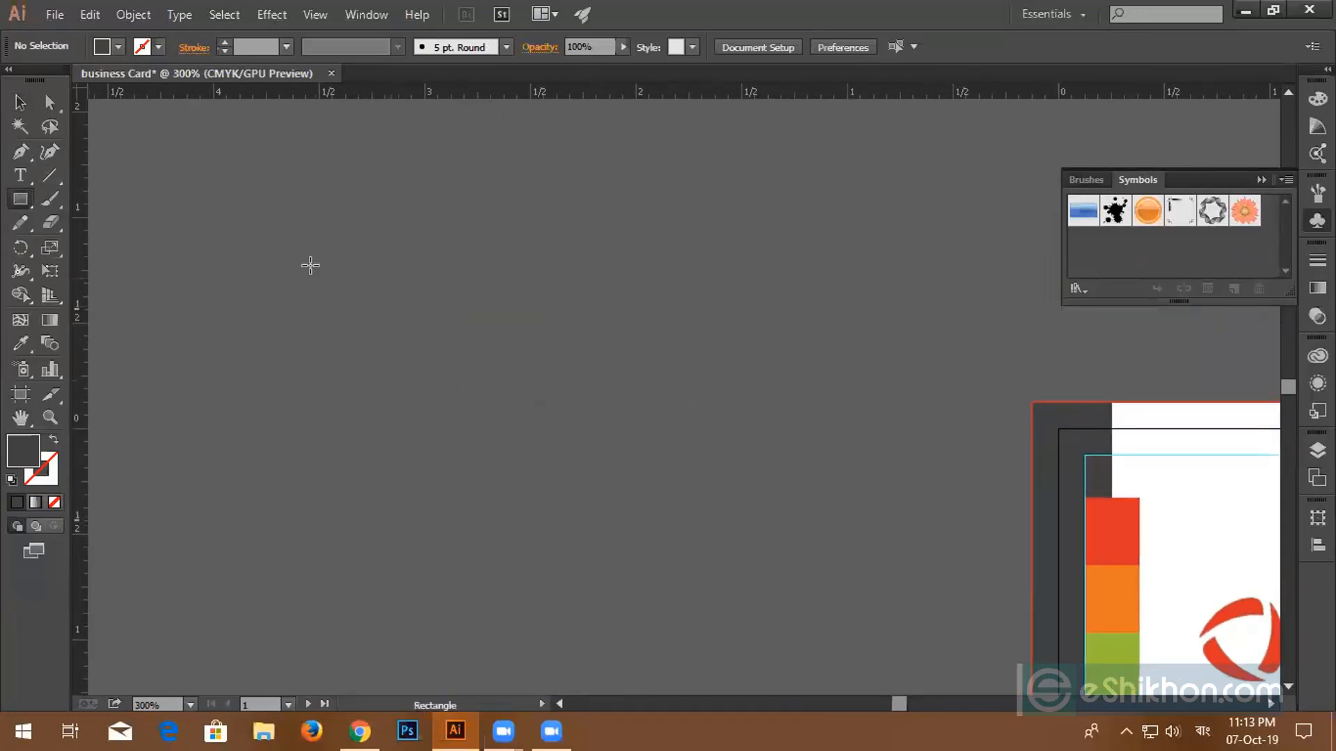
left_click_drag(293, 238, 754, 520)
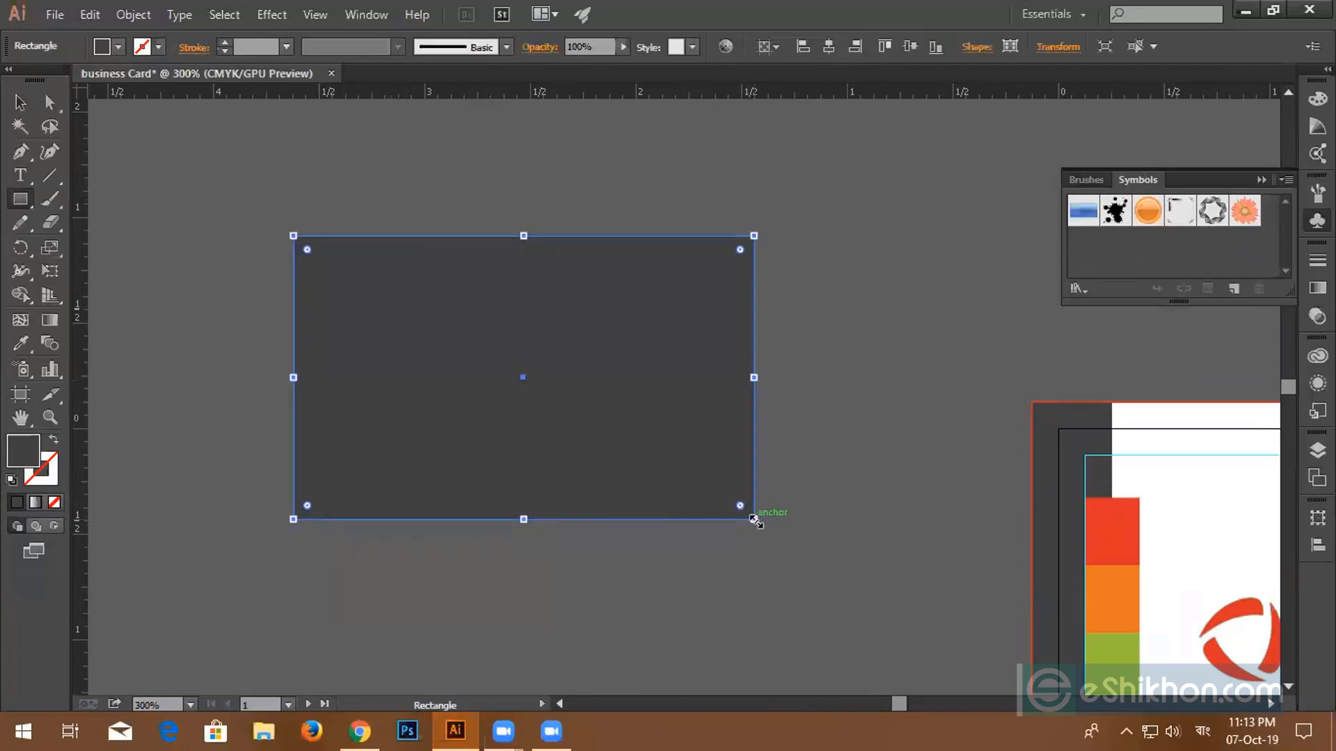
left_click(118, 48)
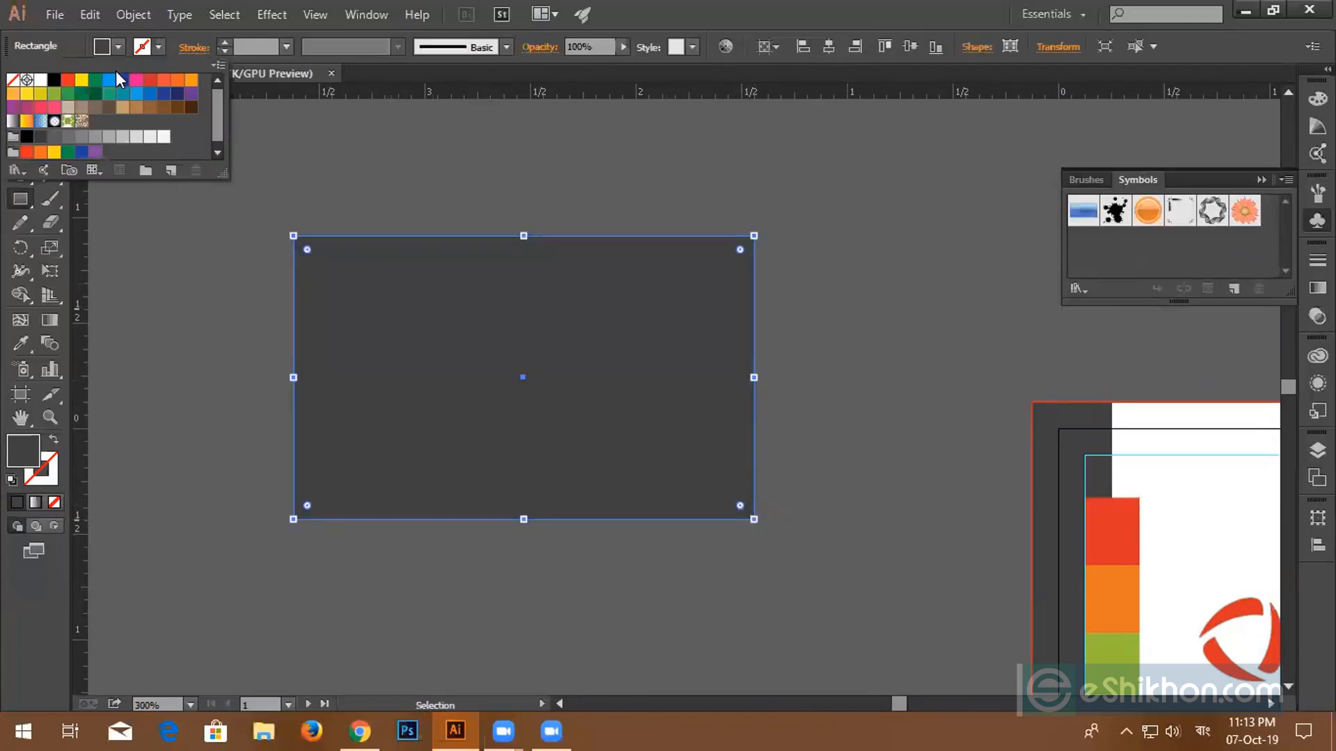
left_click(119, 80)
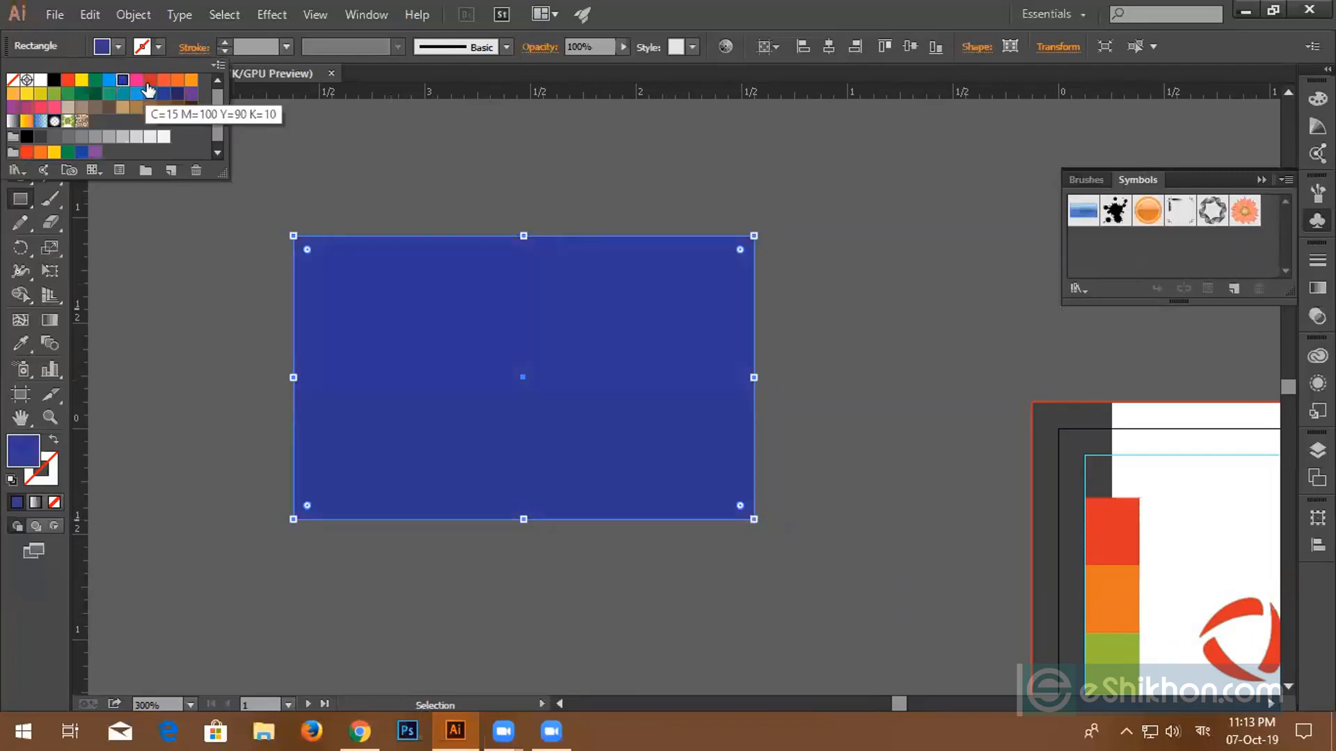
left_click(149, 81)
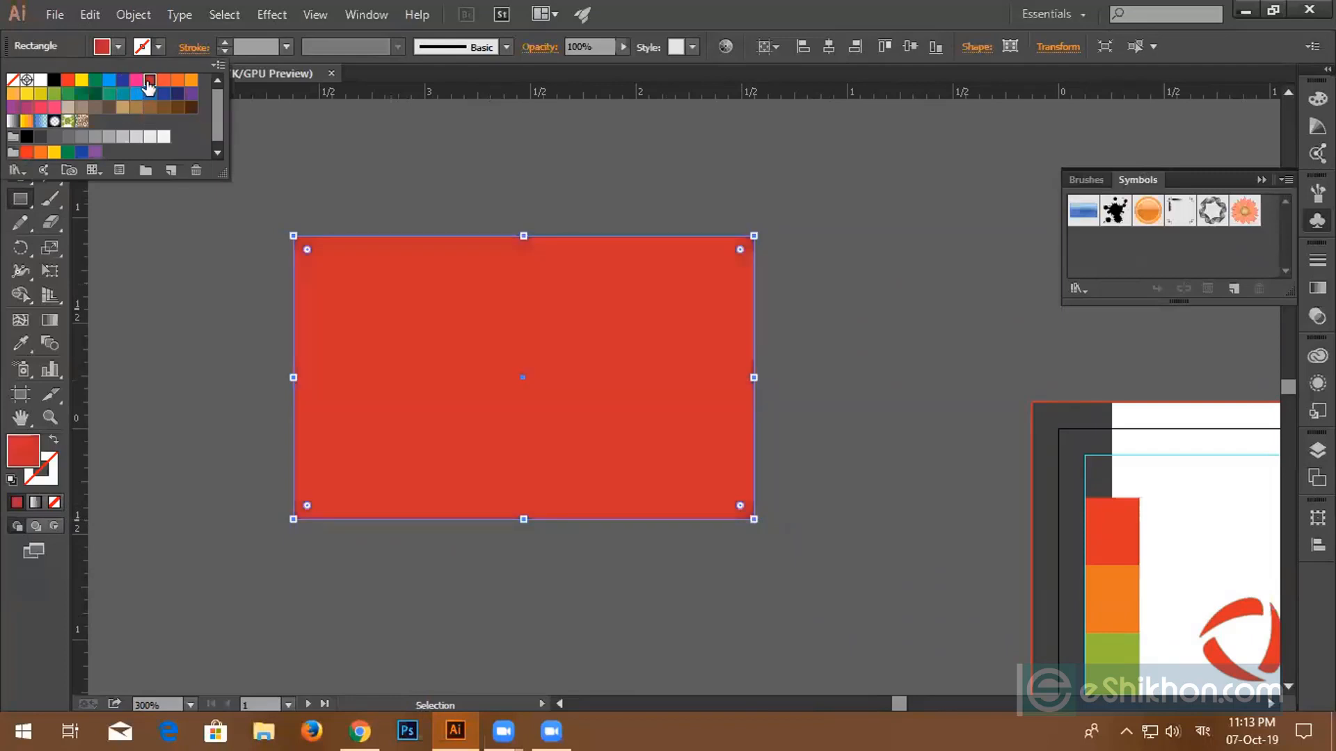
left_click(259, 238)
left_click(9, 103)
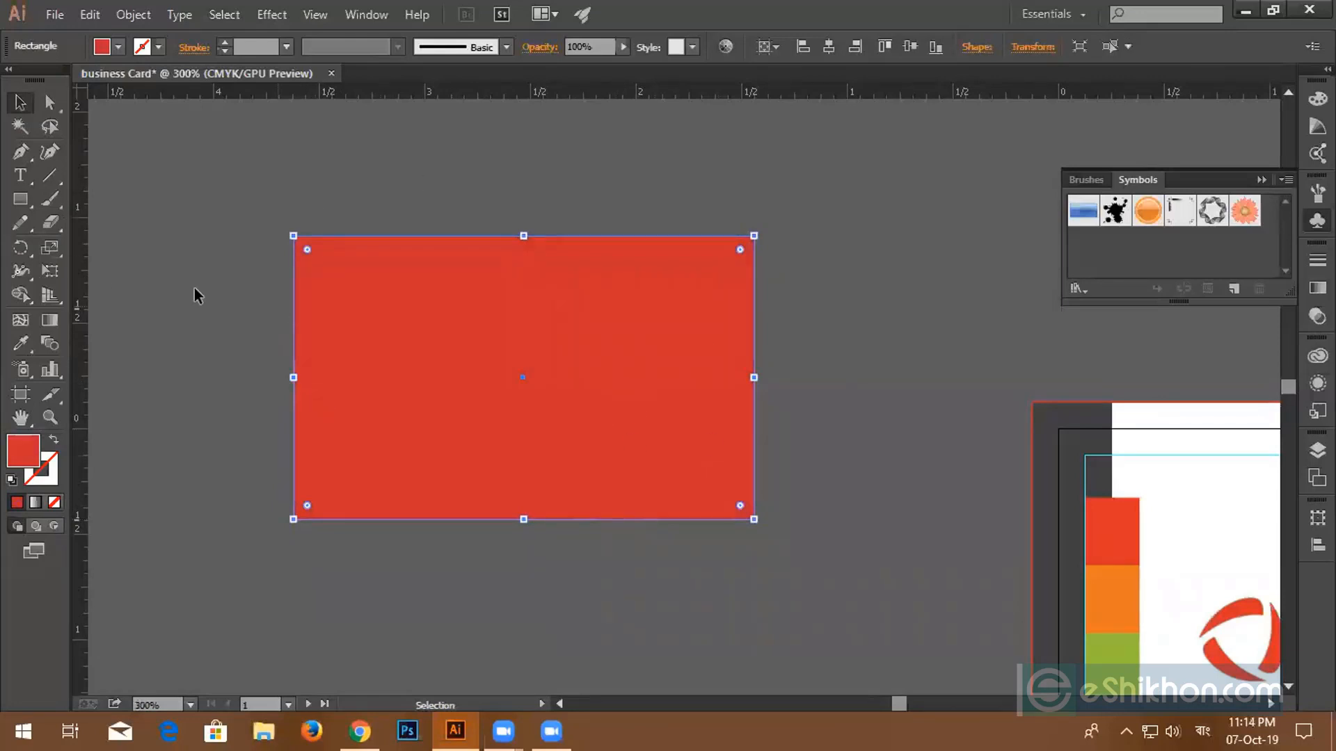
- Nudge the practice rectangle's top-right anchor with arrow keys, then undo deleting it
left_click(53, 107)
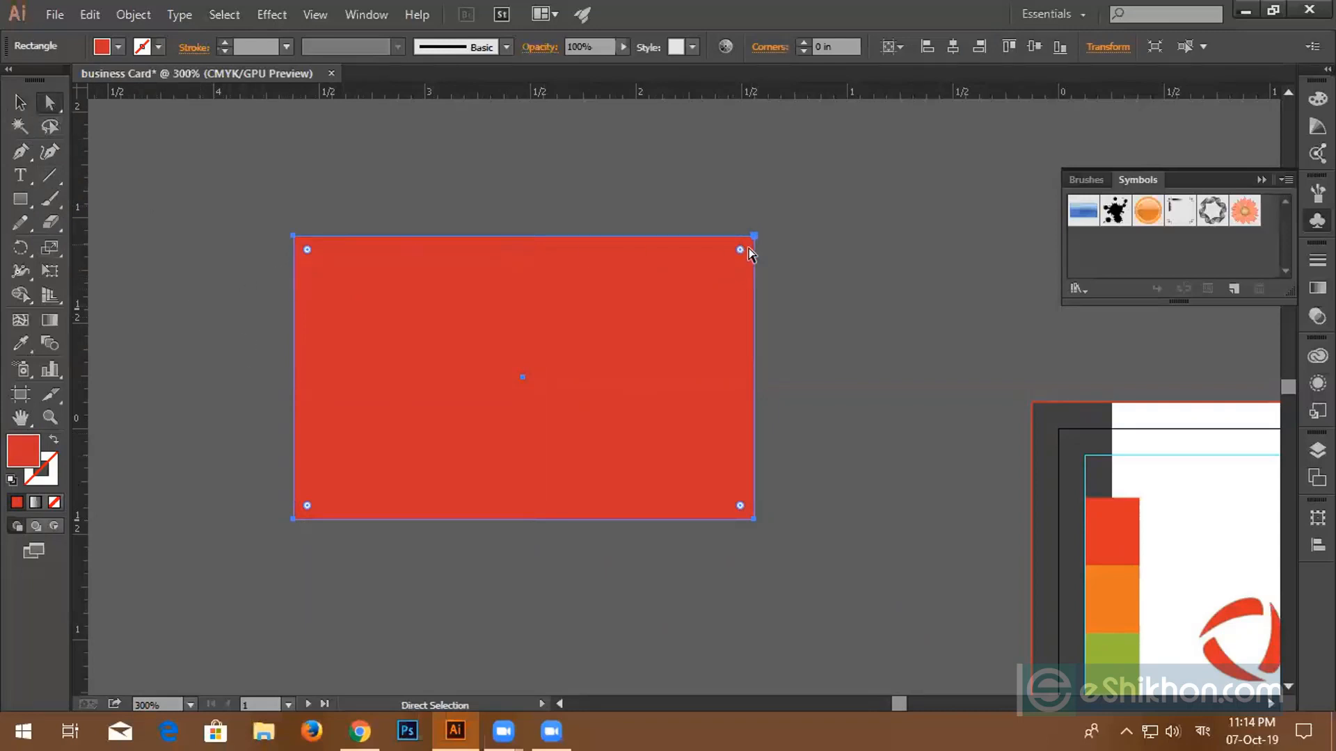
mouse_move(752, 237)
left_mouse_down()
mouse_move(535, 273)
mouse_move(540, 245)
mouse_move(540, 356)
mouse_move(567, 278)
mouse_move(596, 243)
mouse_move(780, 239)
mouse_move(759, 238)
left_mouse_up()
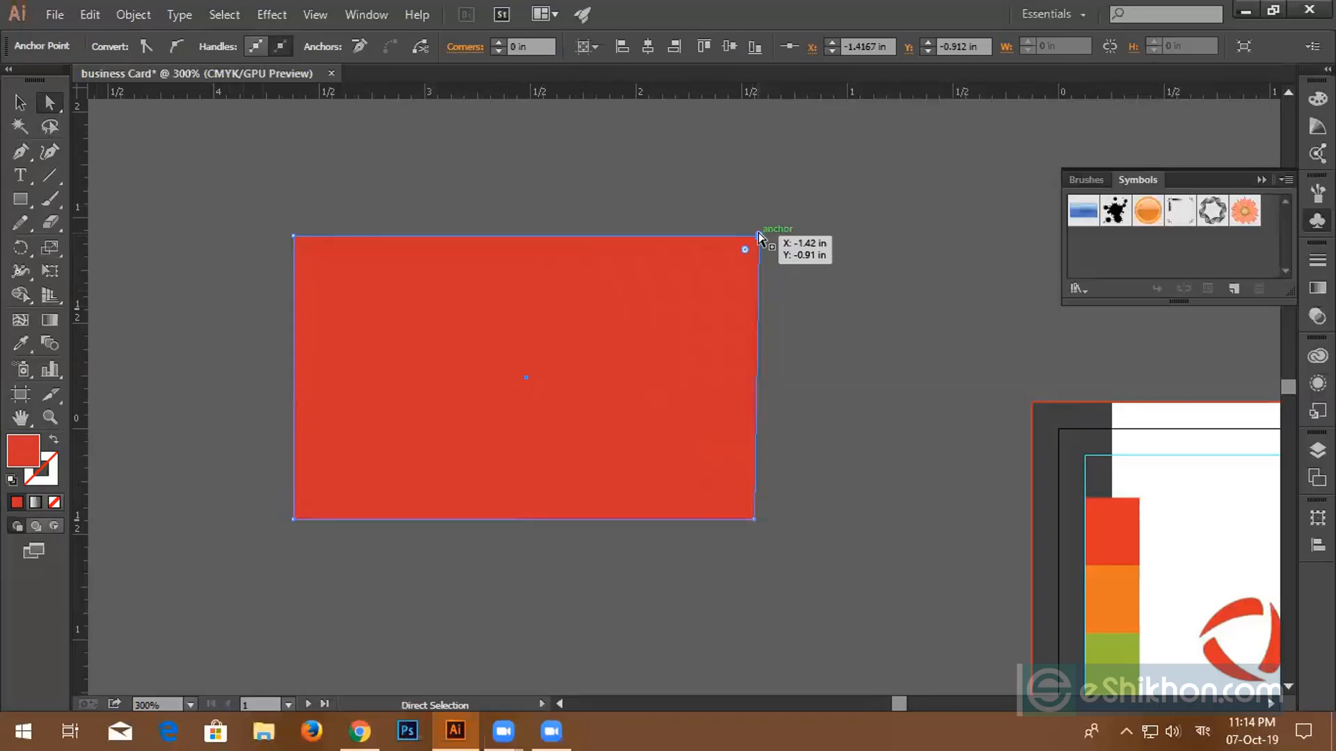
key("Down")
key("Left")
key("Left")
key("Left")
key("Left")
key("Left")
key("Left")
key("Left")
key("Left")
key("Left")
key("Left")
key("Left")
key("Left")
key("Left")
key("Left")
key("Left")
key("Left")
key("Left")
key("Left")
key("Left")
key("Left")
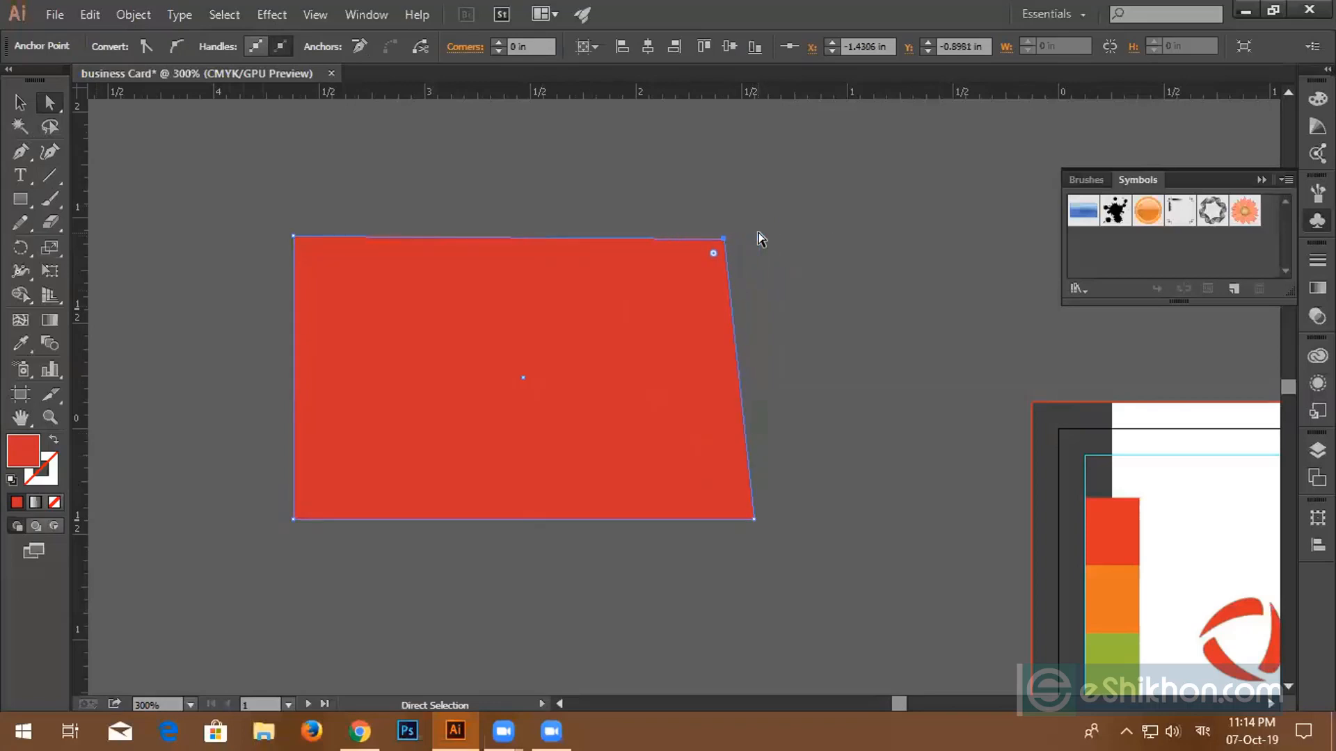
key("Left")
key("Left")
key("Left")
key("Left")
key("Left")
key("Left")
key("Left")
key("Left")
key("Left")
key("Left")
key("Left")
key("Left")
key("Left")
key("Left")
key("Left")
key("Left")
key("Left")
key("Left")
key("Left")
key("Left")
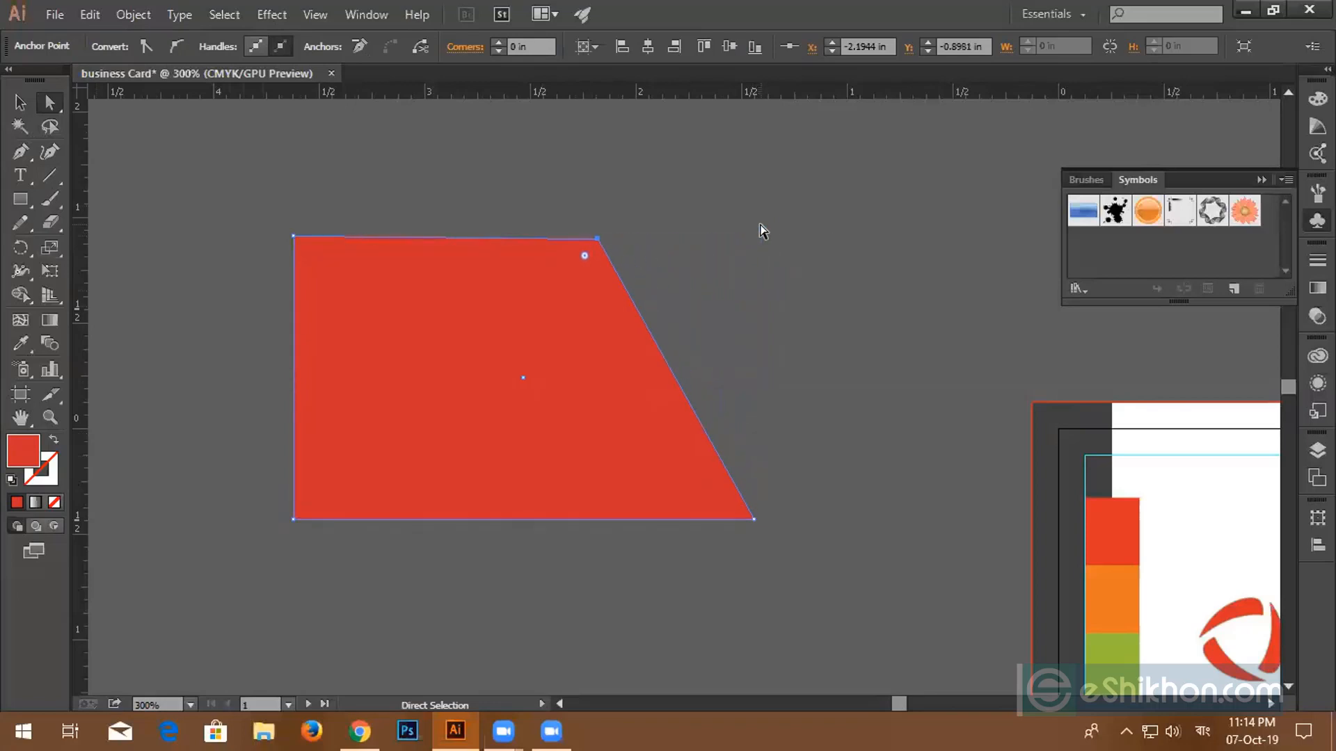
key("Right")
key("Right")
key("Right")
key("Right")
key("Right")
key("Right")
key("Right")
key("Right")
key("Right")
key("Right")
key("Right")
key("Right")
key("Right")
key("Right")
key("Right")
key("Right")
key("Right")
key("Right")
key("Right")
key("Right")
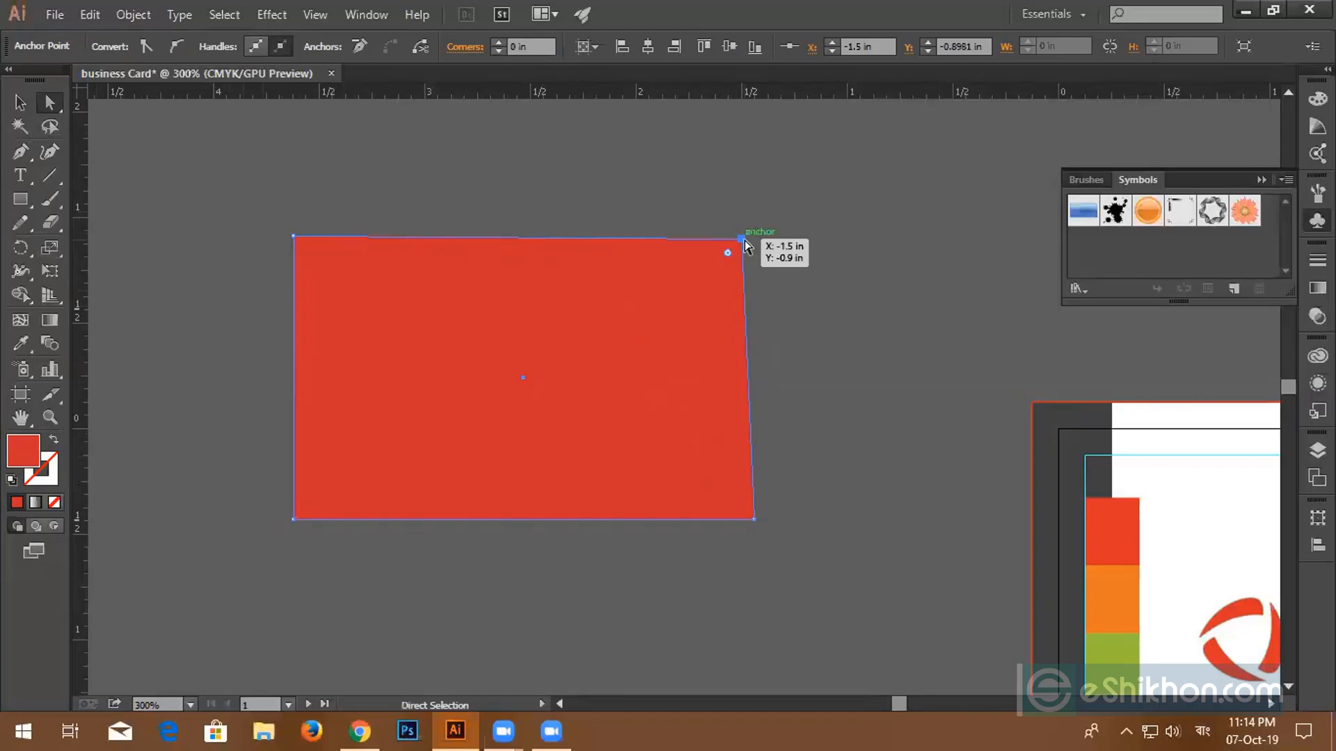
key("Delete")
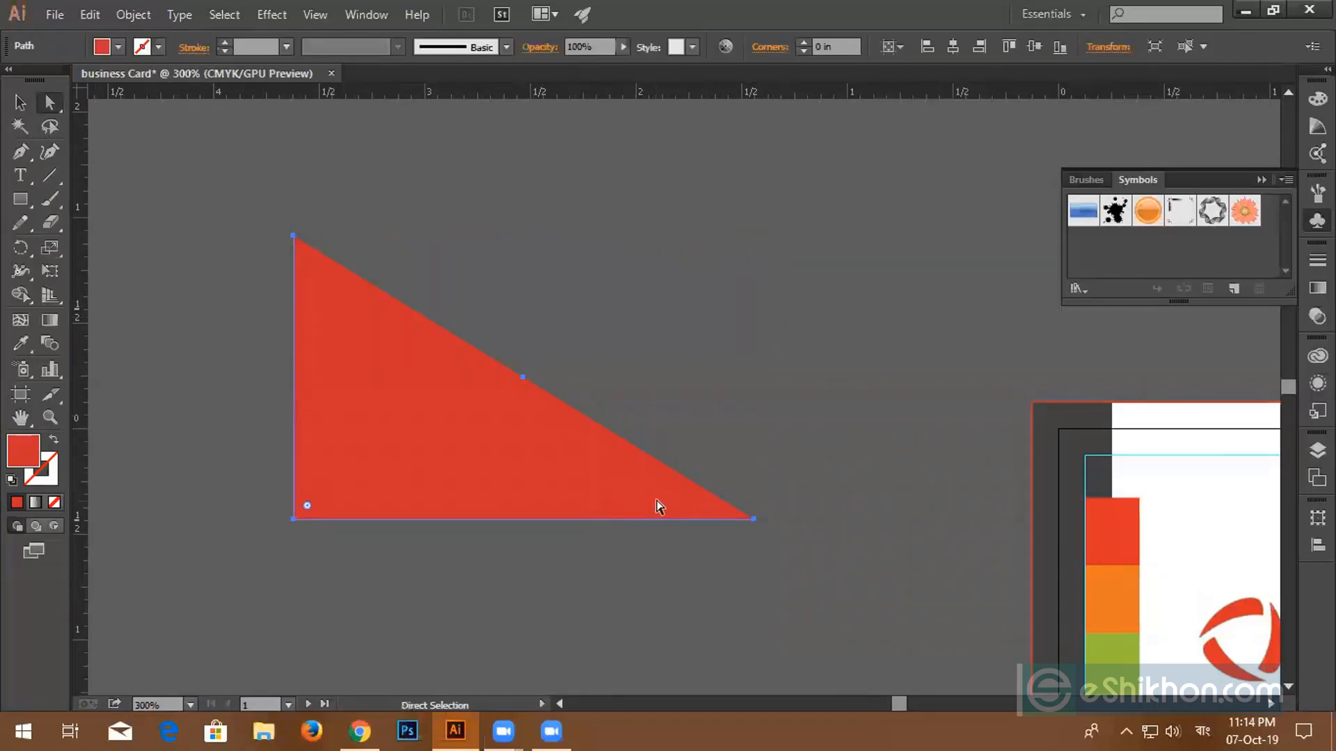
key("ctrl+z")
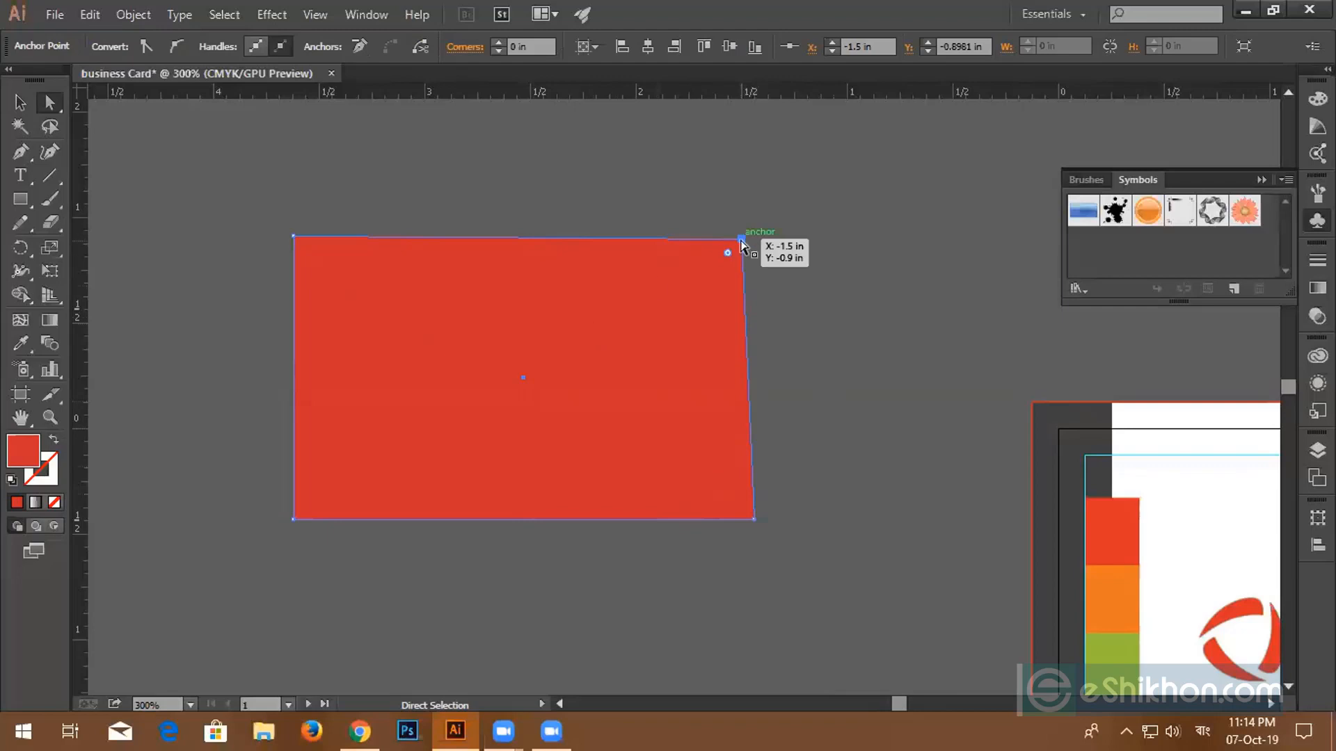
- Slant the top-right corner, delete it to form a triangle, then delete the triangle
left_click_drag(742, 240, 955, 237)
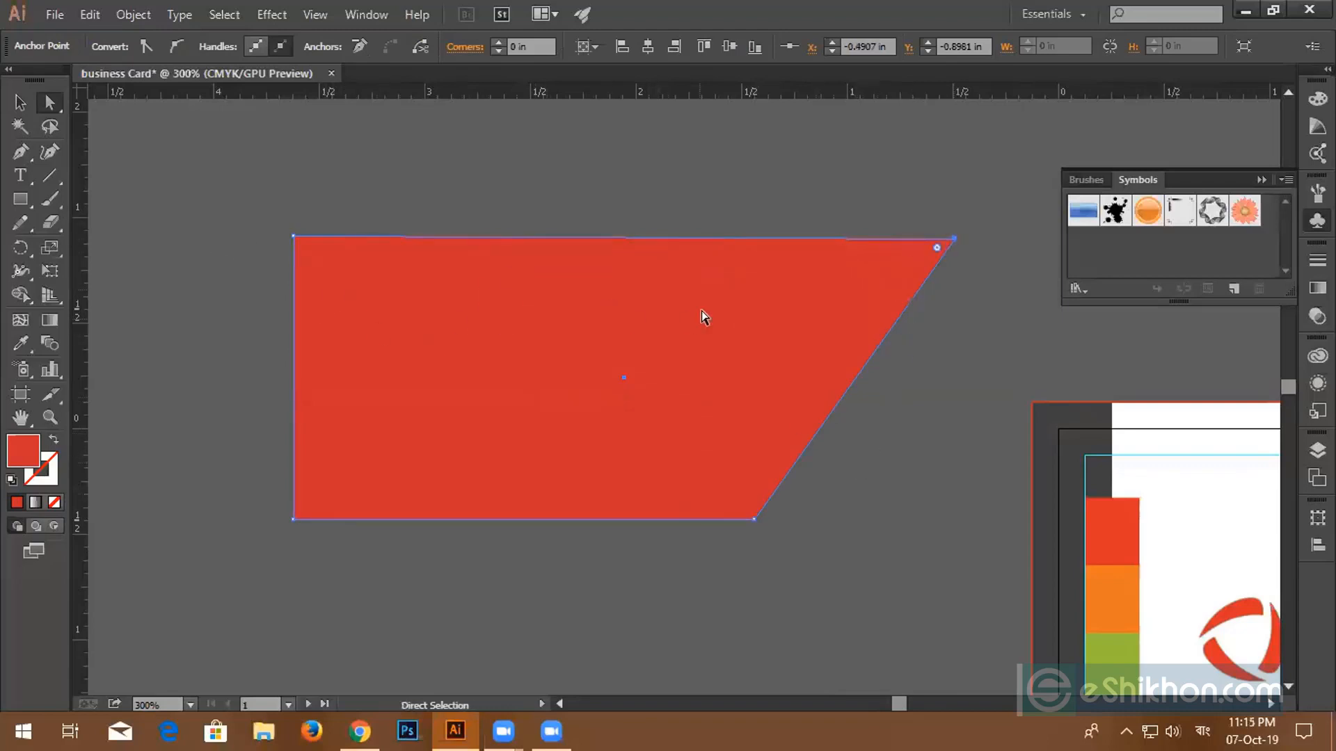
left_click_drag(953, 239, 947, 295)
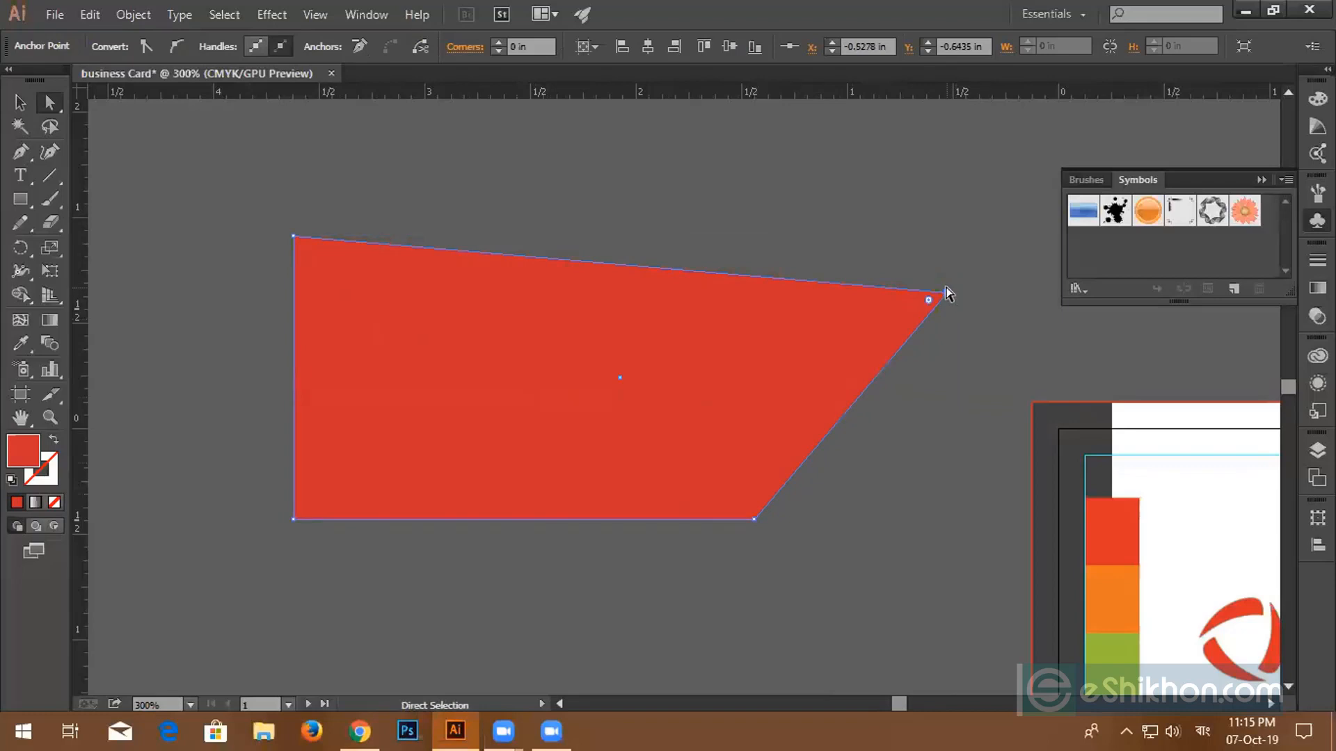
key("Delete")
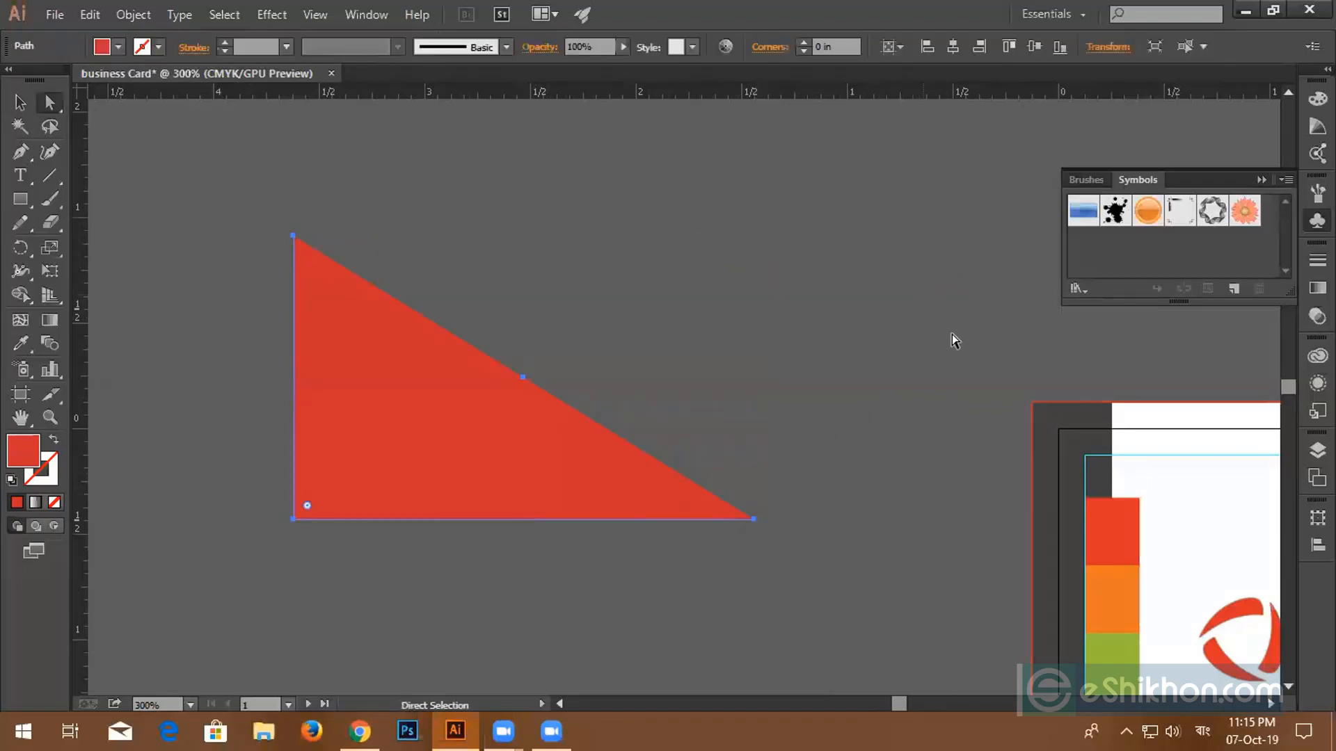
left_click(21, 102)
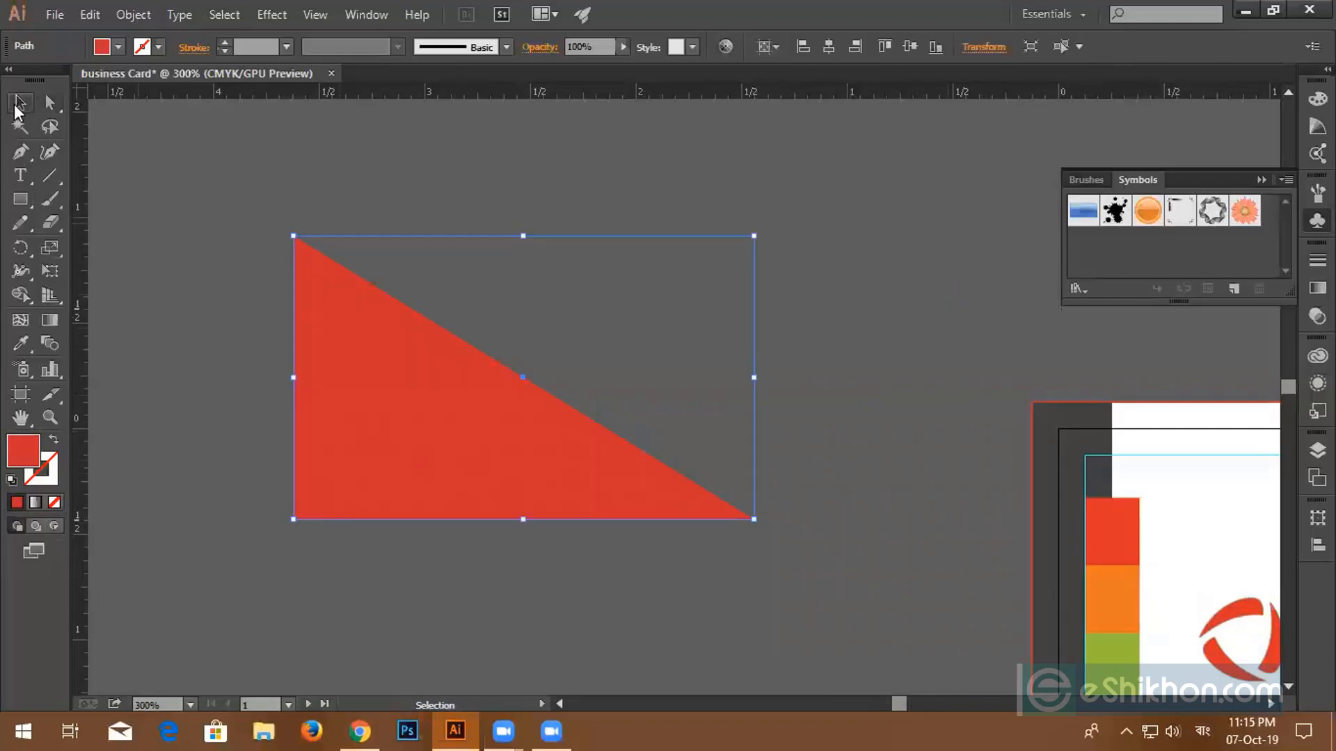
key("Delete")
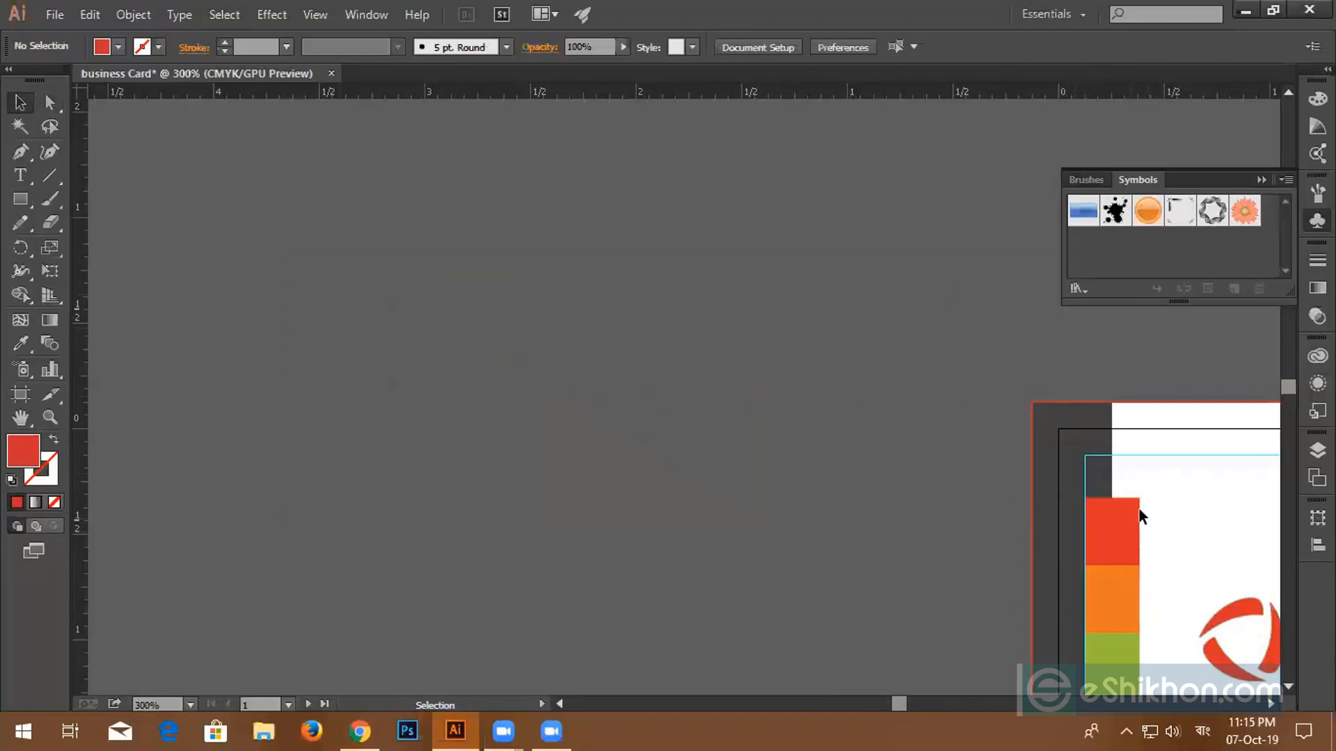
- Draw a small rectangle directly on top of the red strip at the card's left edge
scroll(1103, 512, "up", 3)
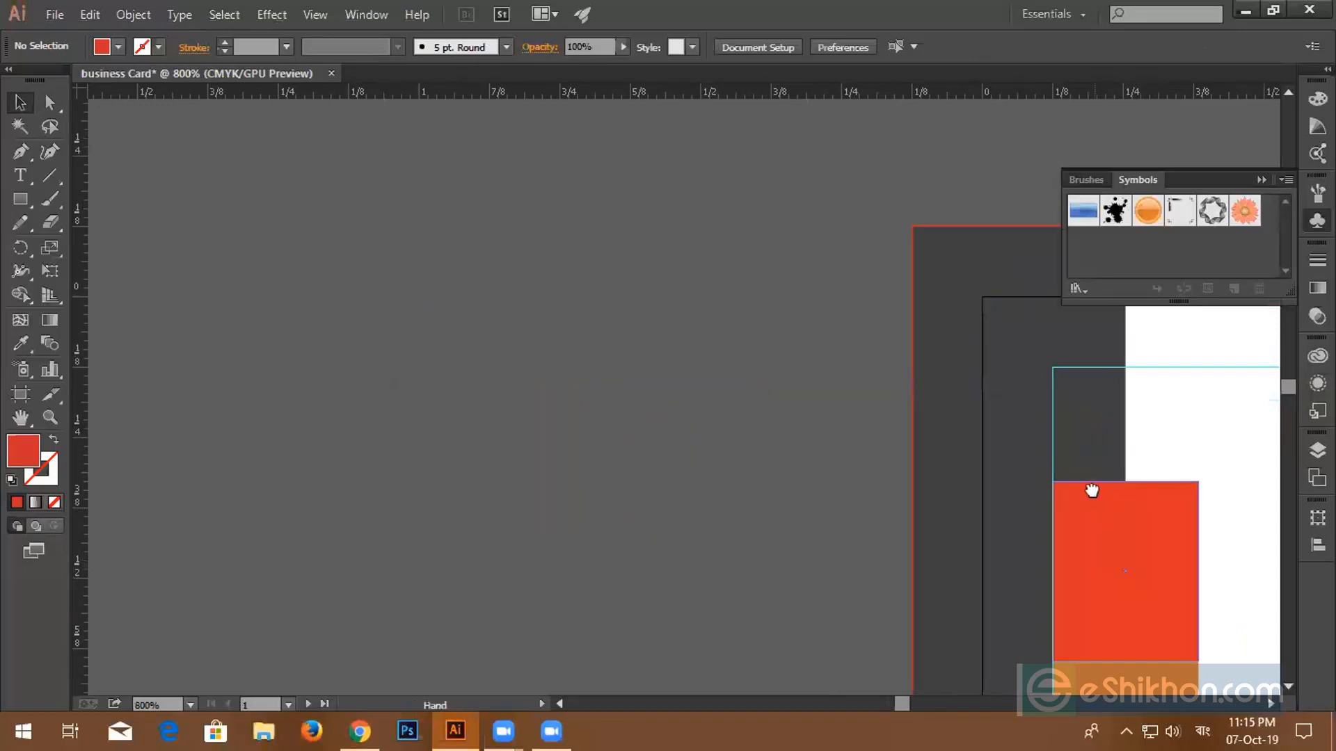
left_click_drag(1090, 485, 611, 420)
scroll(578, 491, "up", 1)
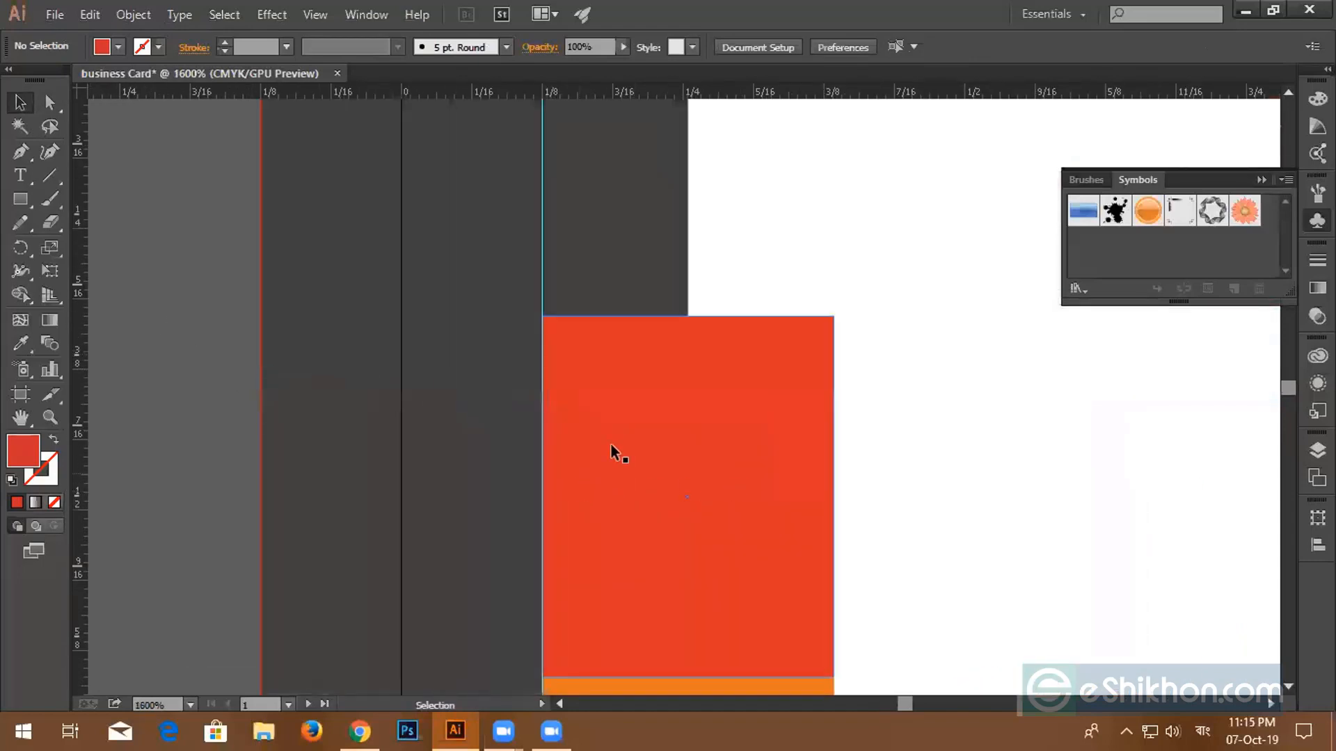
left_click(19, 202)
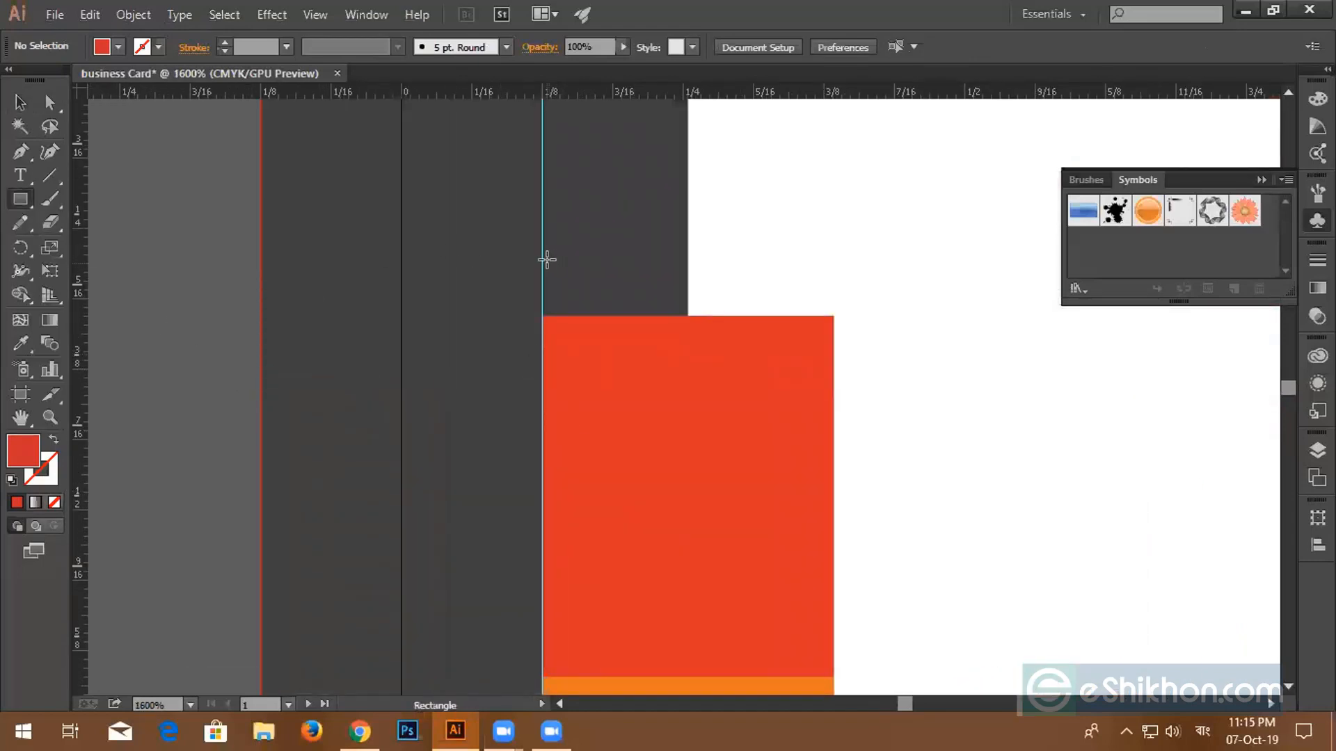
left_click_drag(543, 240, 688, 317)
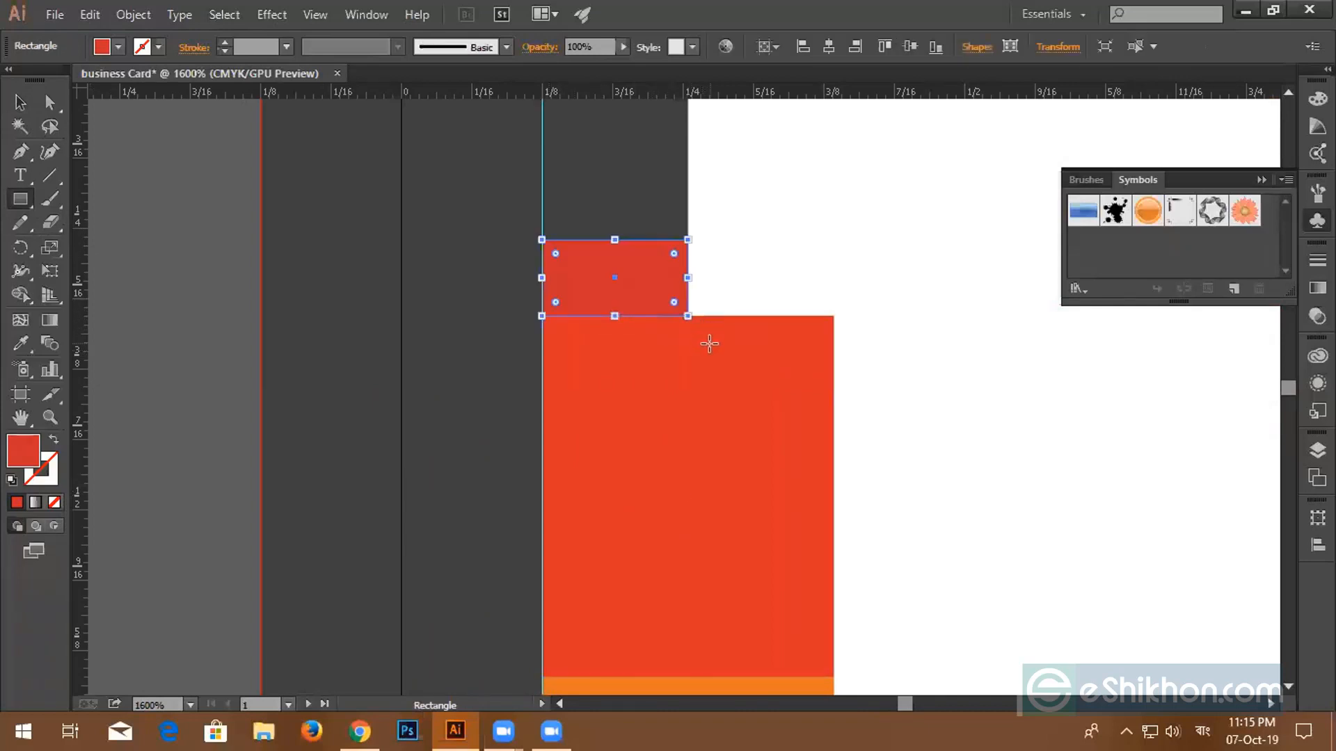
scroll(681, 340, "up", 3)
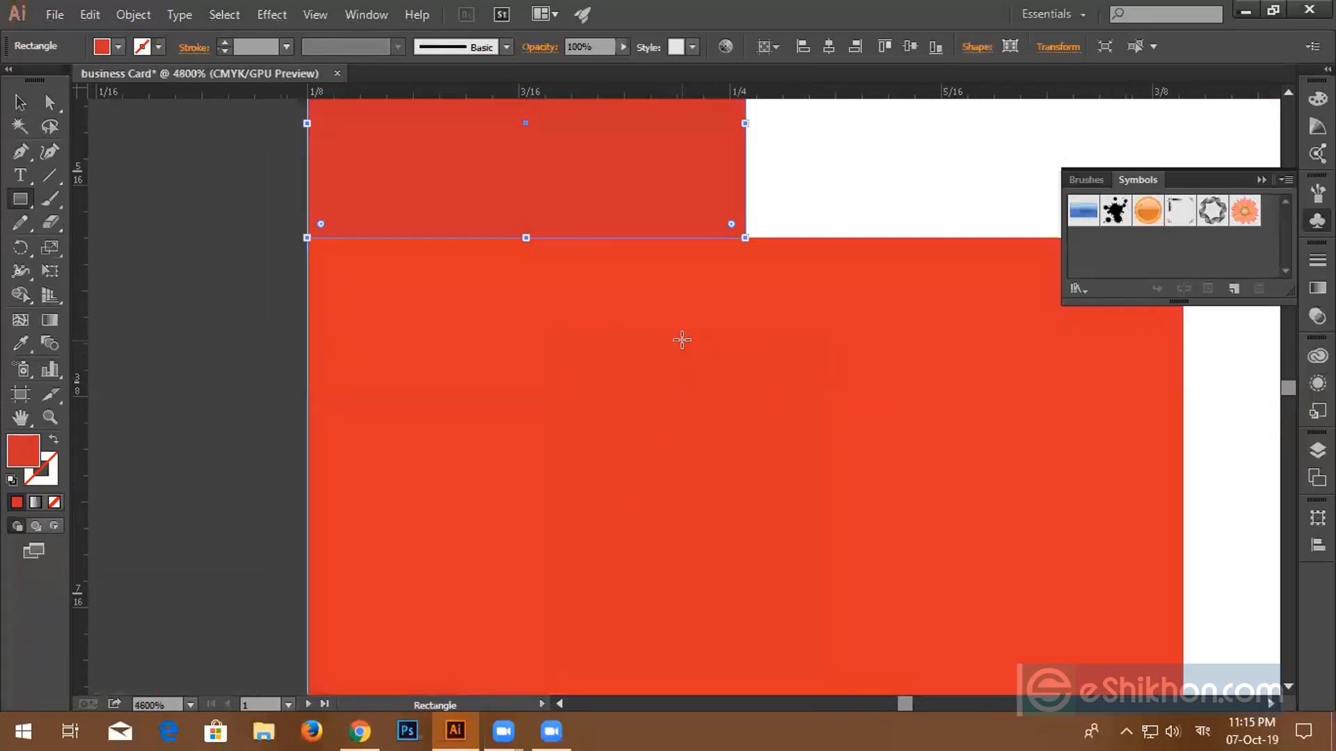
scroll(679, 335, "up", 2)
left_click(864, 352)
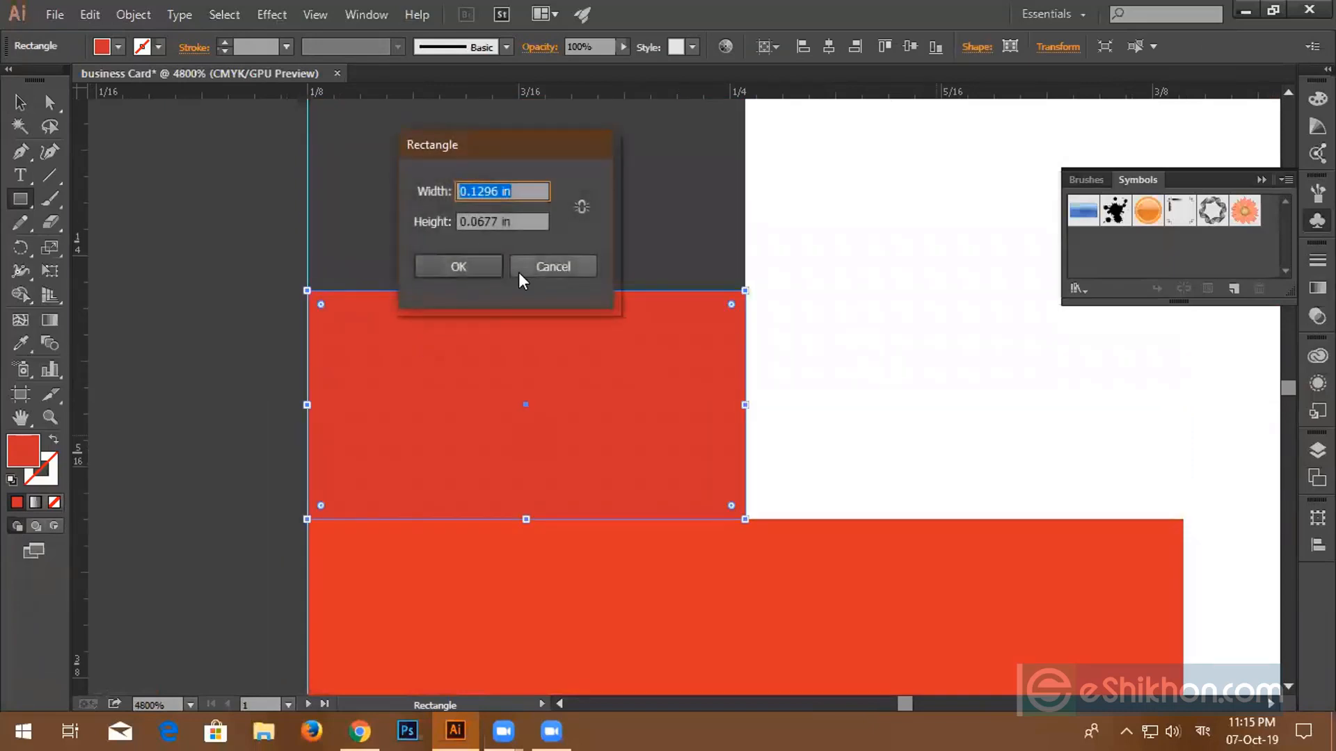
left_click(553, 266)
- Stretch the small rectangle's right edge slightly, to about 0.13 by 0.07 in
key("v")
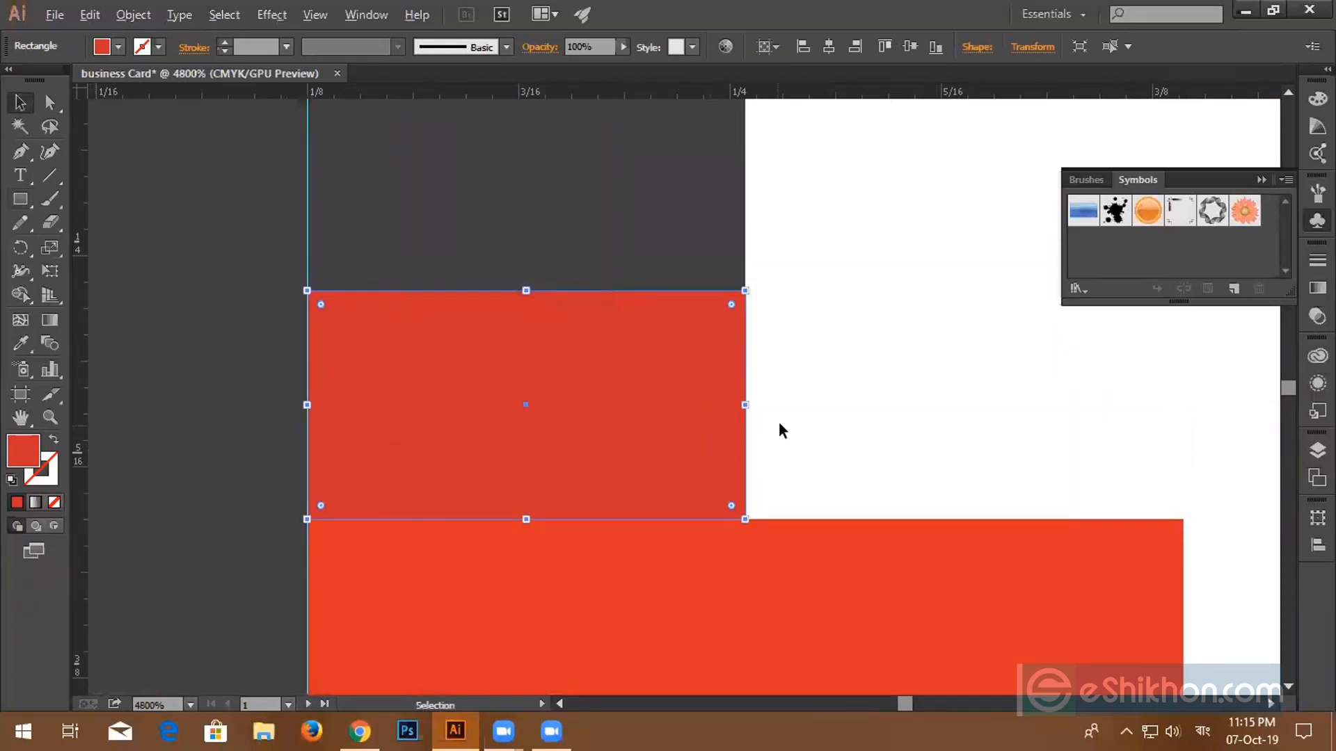
scroll(779, 421, "up", 2)
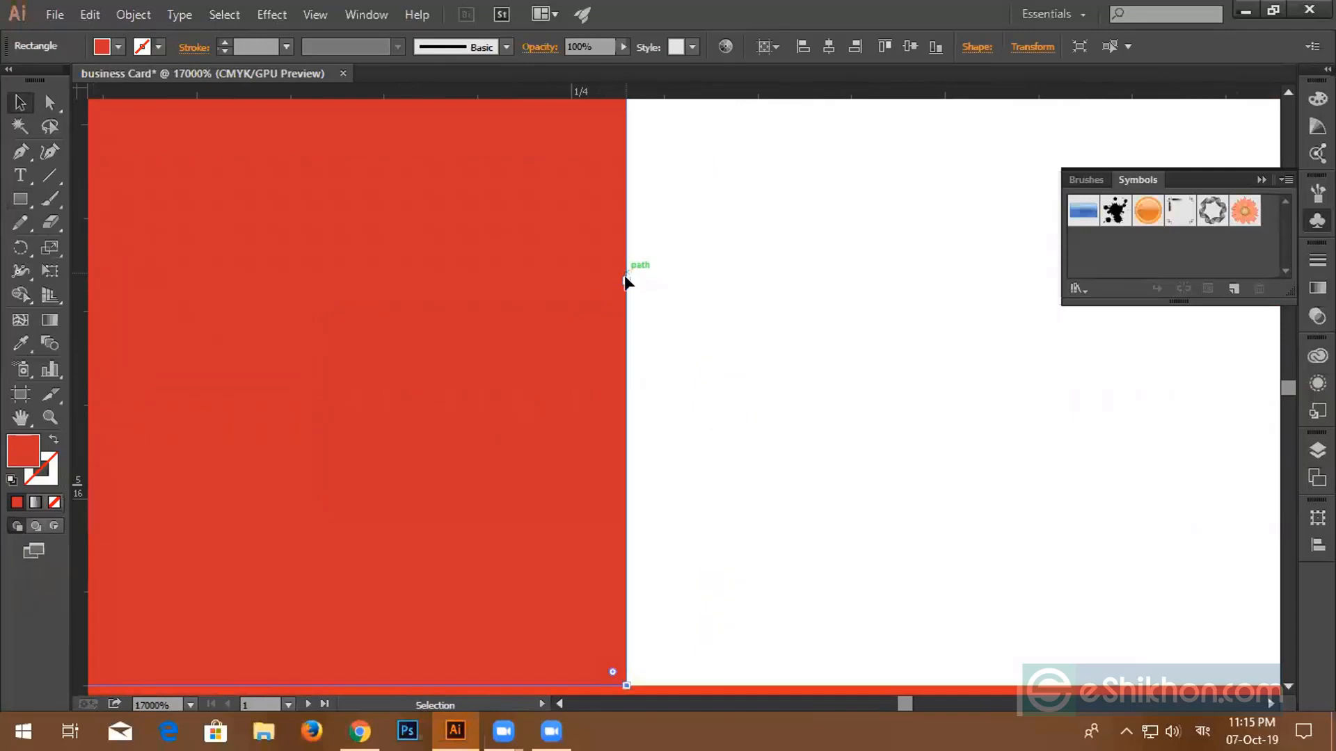
left_click_drag(626, 280, 632, 282)
scroll(667, 334, "down", 2)
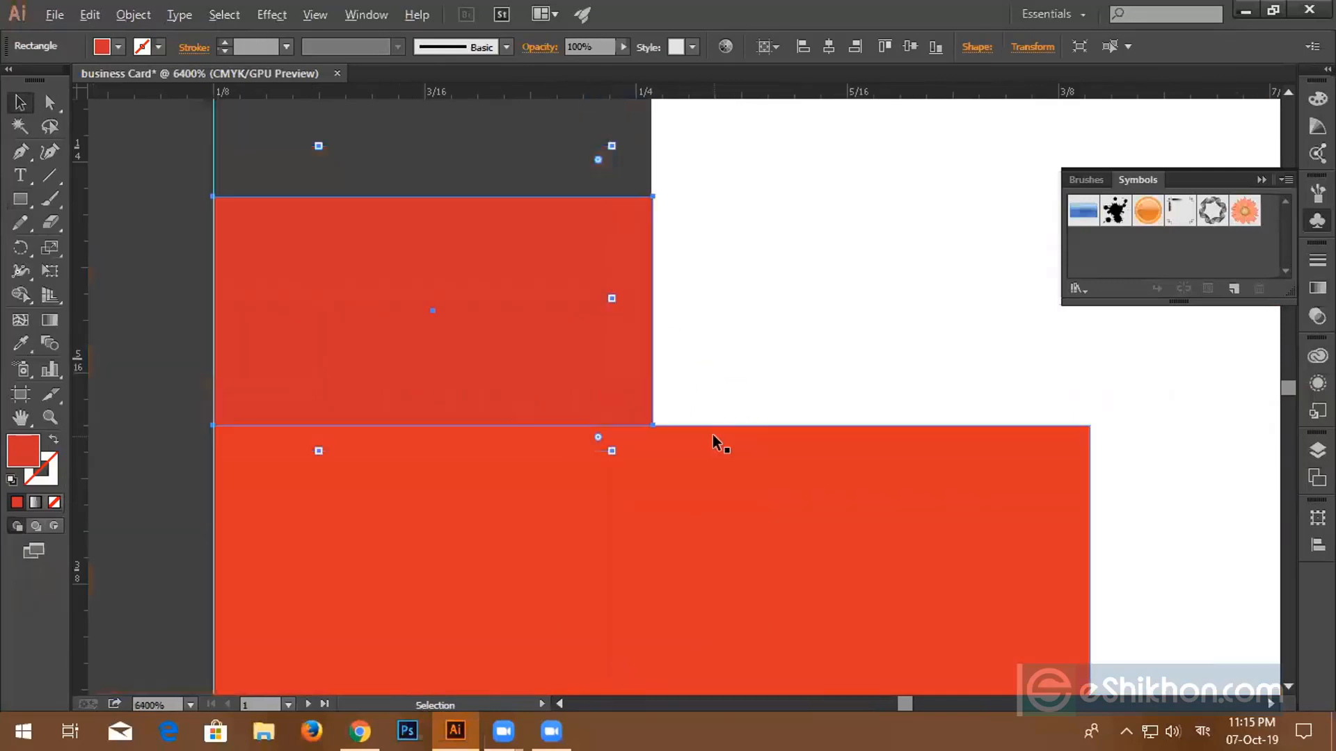
scroll(714, 440, "up", 2)
scroll(714, 433, "down", 4)
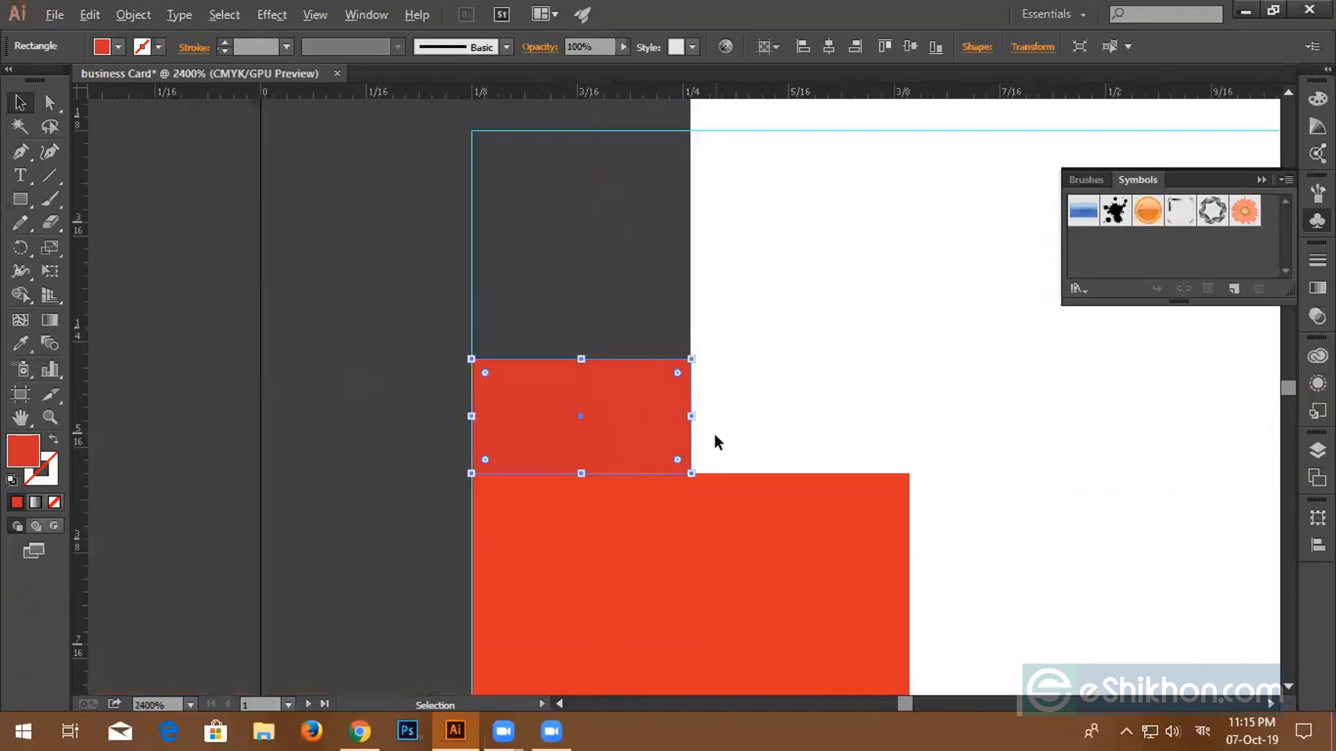
scroll(629, 401, "down", 1)
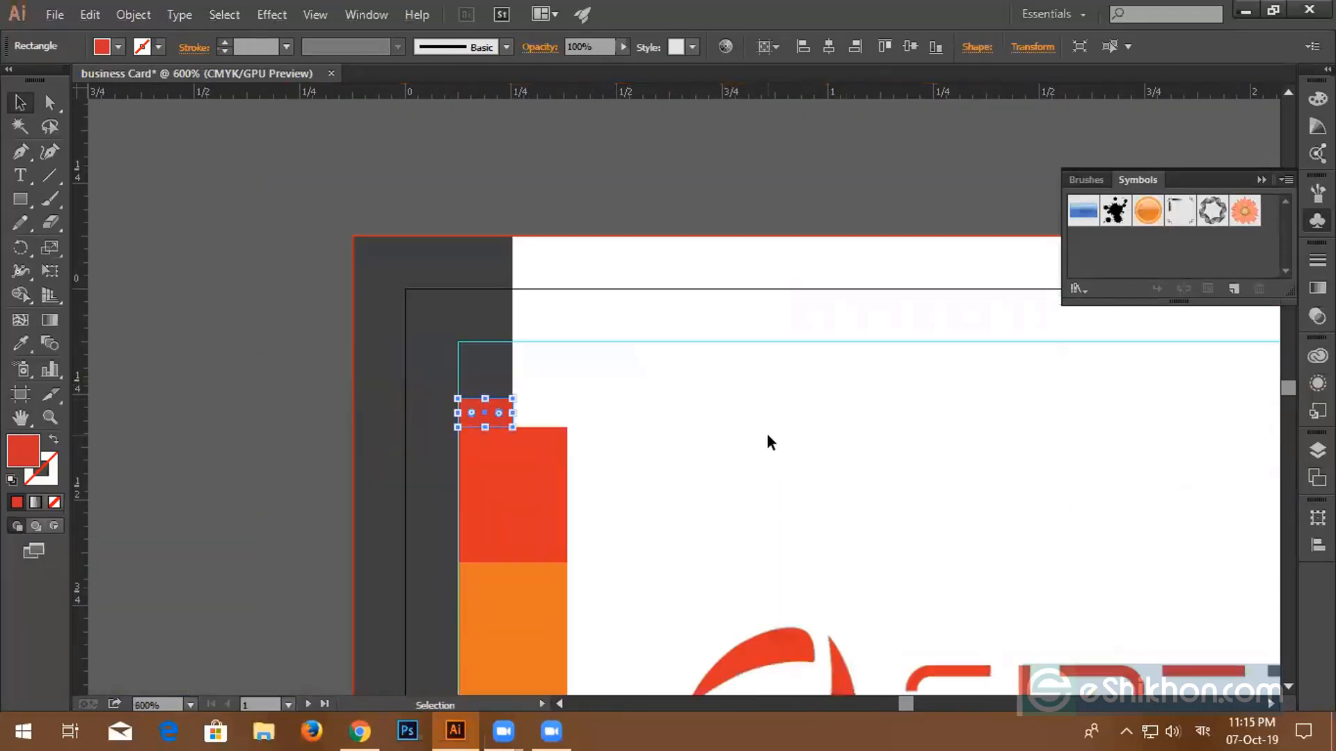
scroll(768, 434, "down", 1)
- Pan over to check the reference card photo, then return to the small rectangle
left_click_drag(916, 457, 354, 437)
left_click_drag(807, 414, 409, 352)
left_click_drag(544, 377, 549, 378)
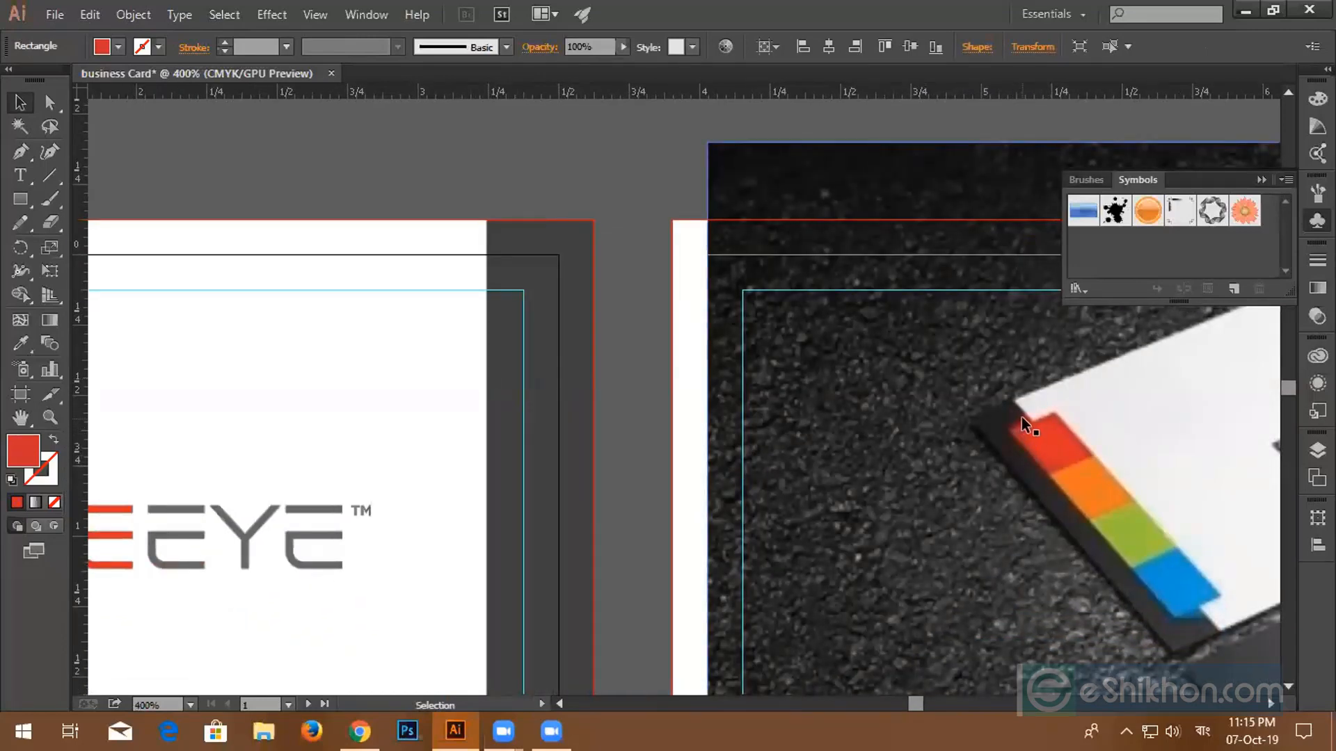
scroll(1013, 416, "down", 2)
scroll(734, 438, "up", 2)
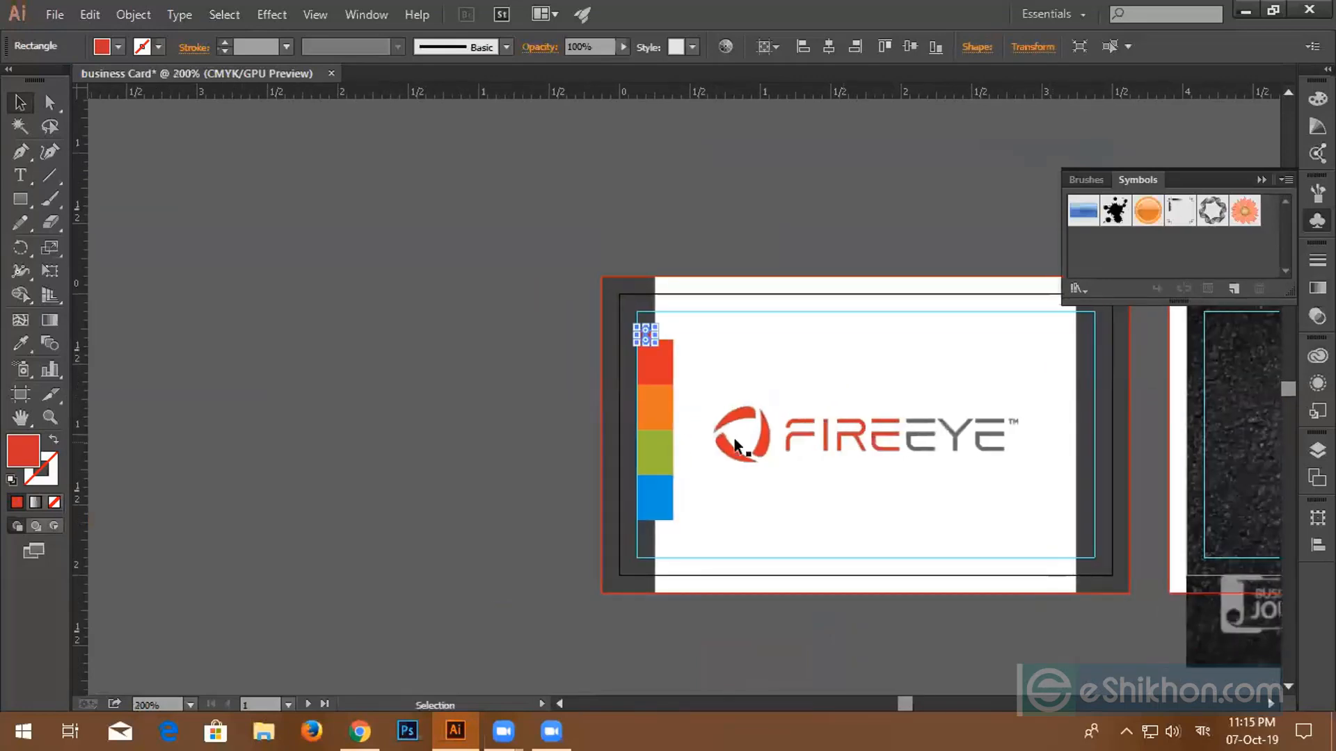
scroll(679, 434, "up", 2)
left_click_drag(662, 227, 782, 587)
scroll(644, 415, "up", 3)
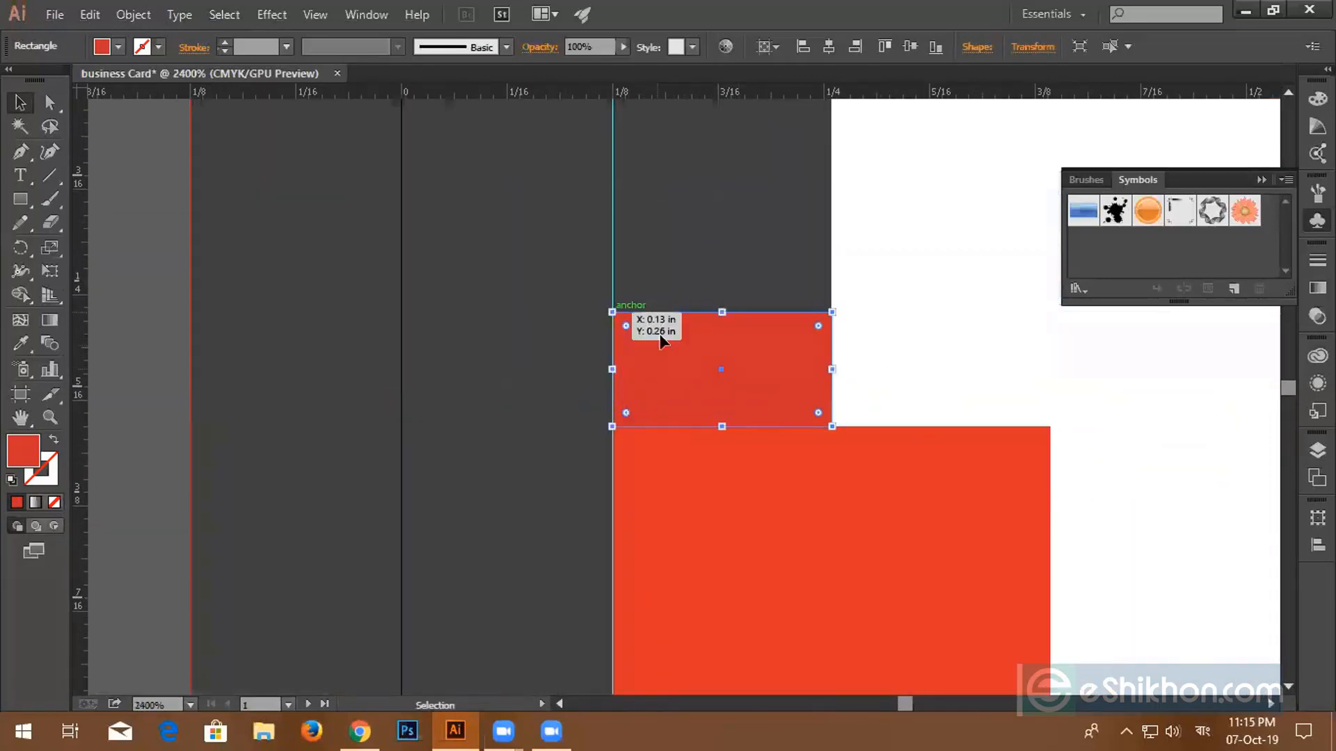
- Drag the small rectangle's top-left corner down to turn it into a triangle
left_click(50, 102)
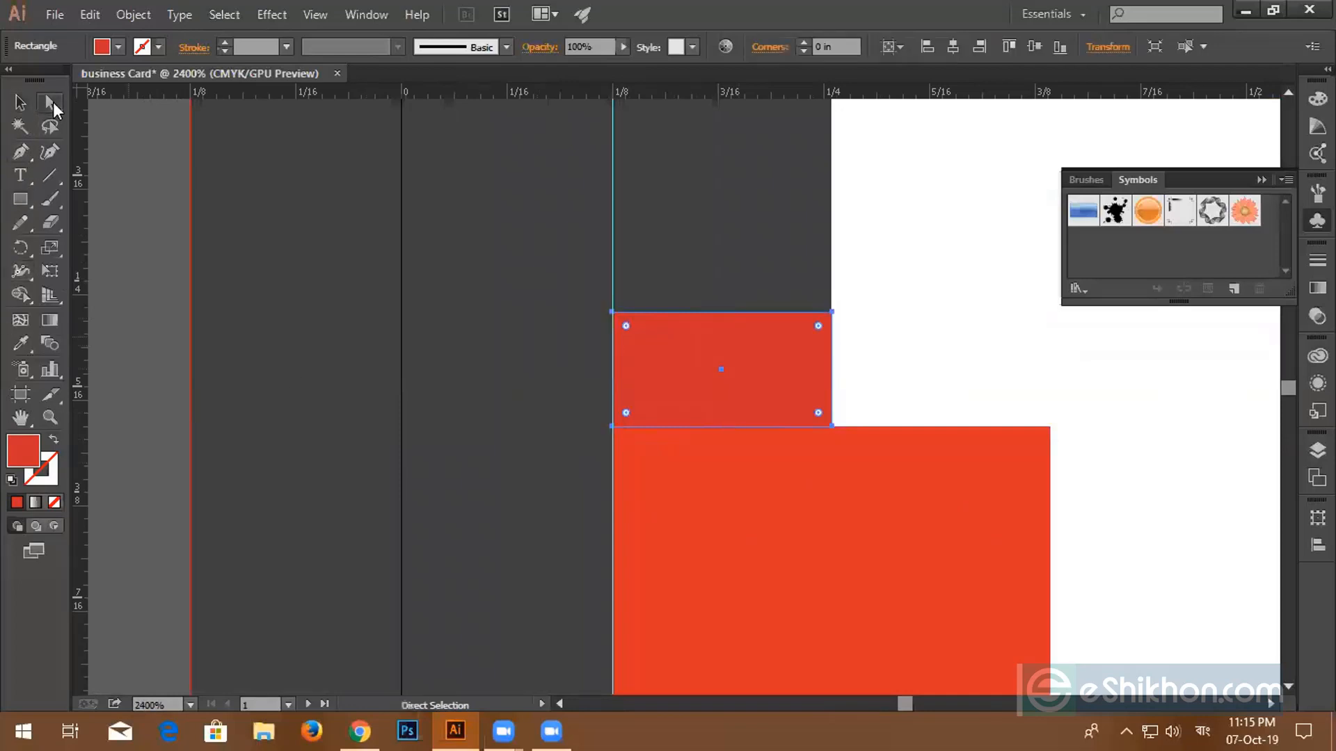
left_click(613, 314)
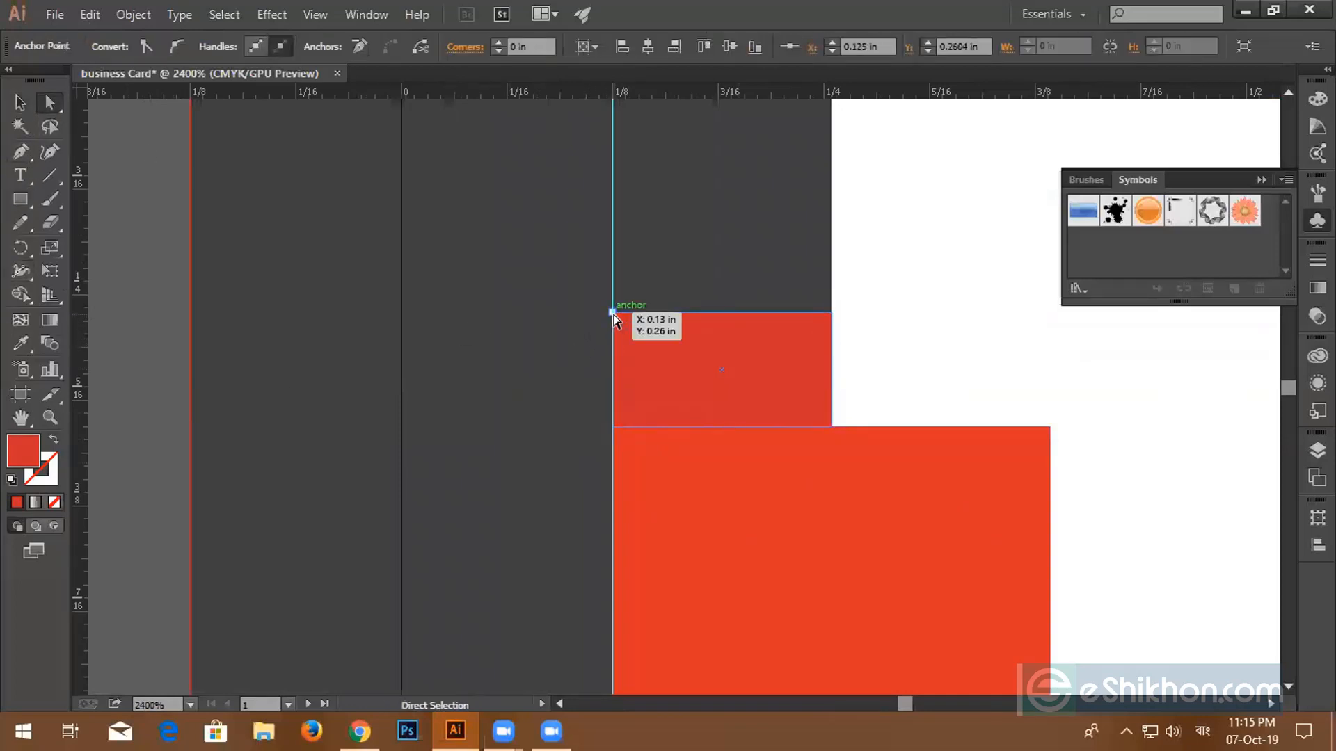
left_click(613, 314, "shift")
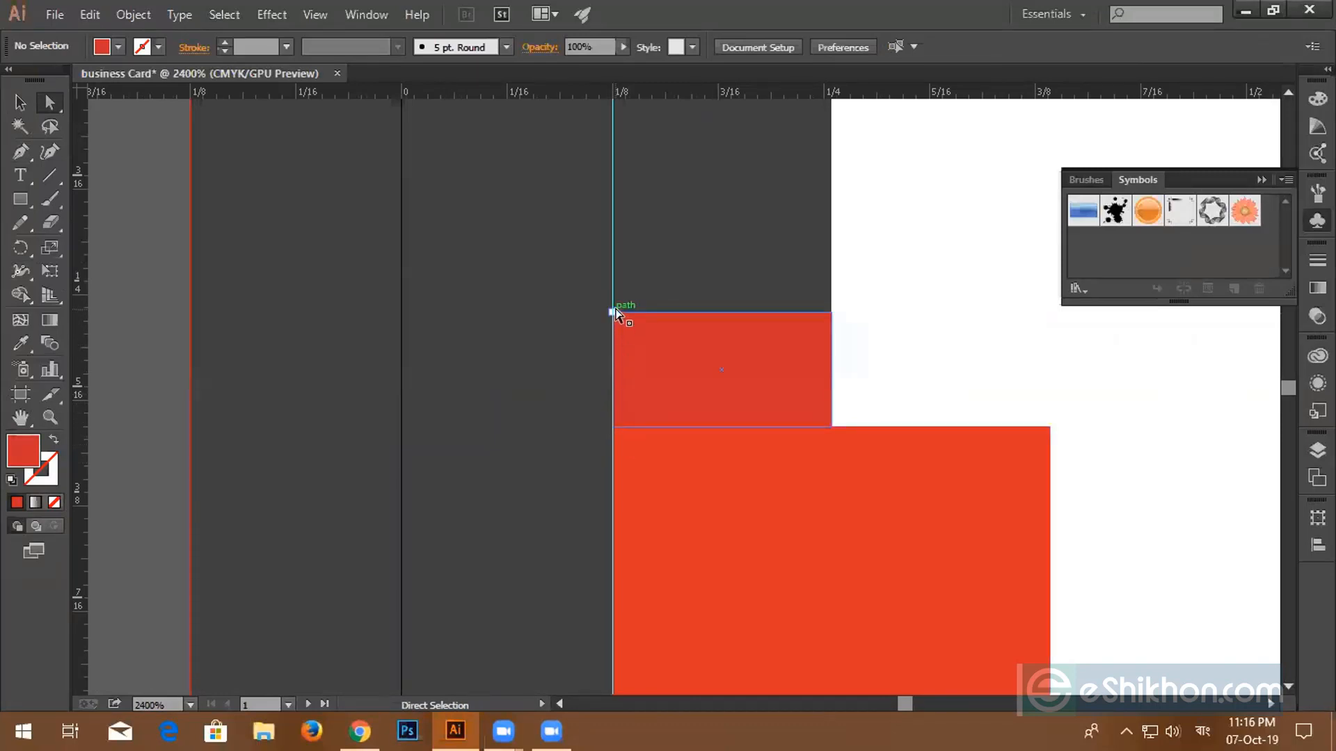
left_click_drag(613, 312, 612, 427)
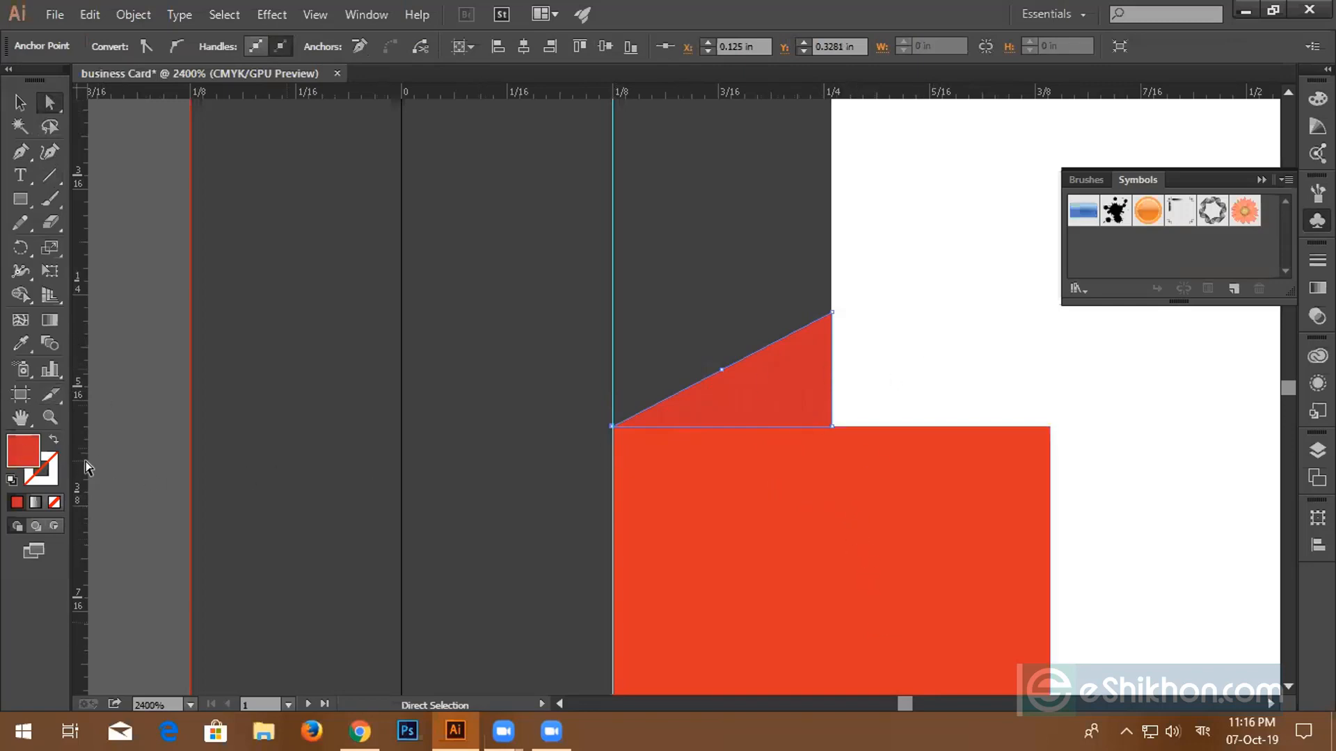
- Fill the triangle with dark red 93091A and deselect it
double_click(12, 454)
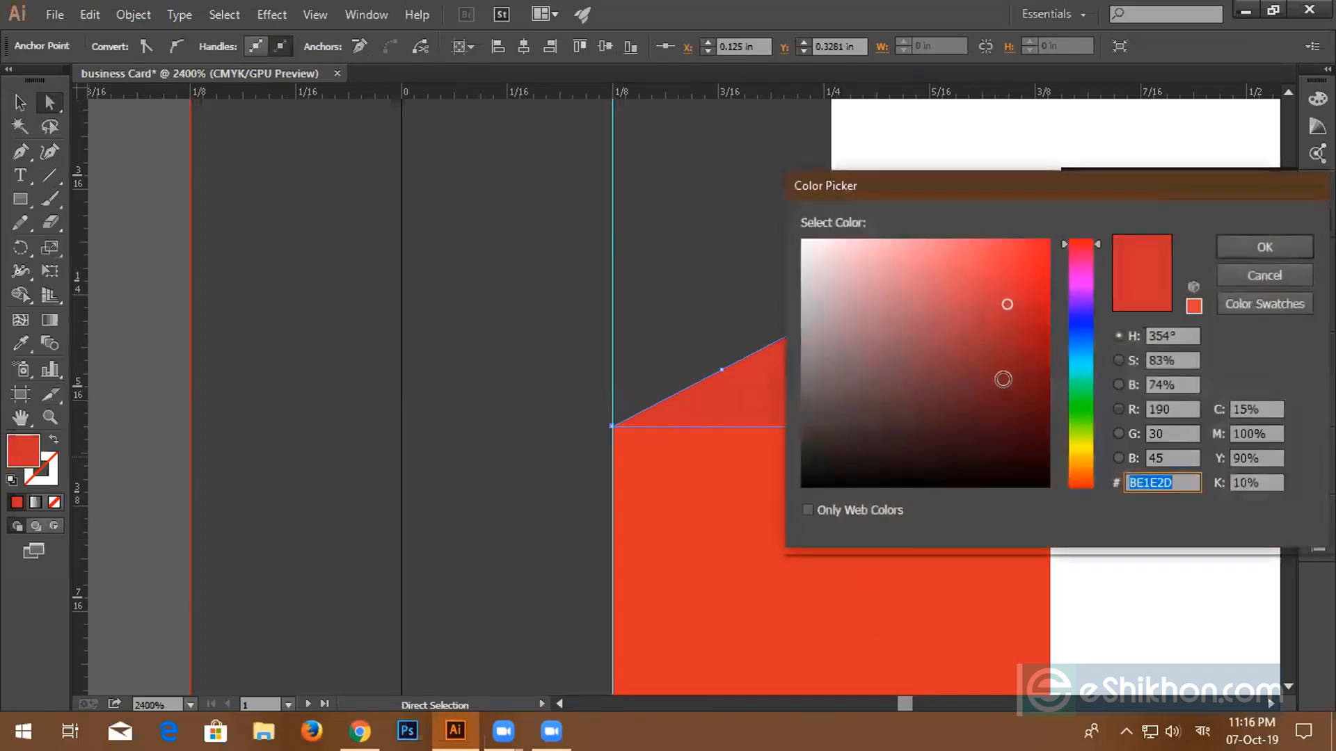
left_click(1038, 344)
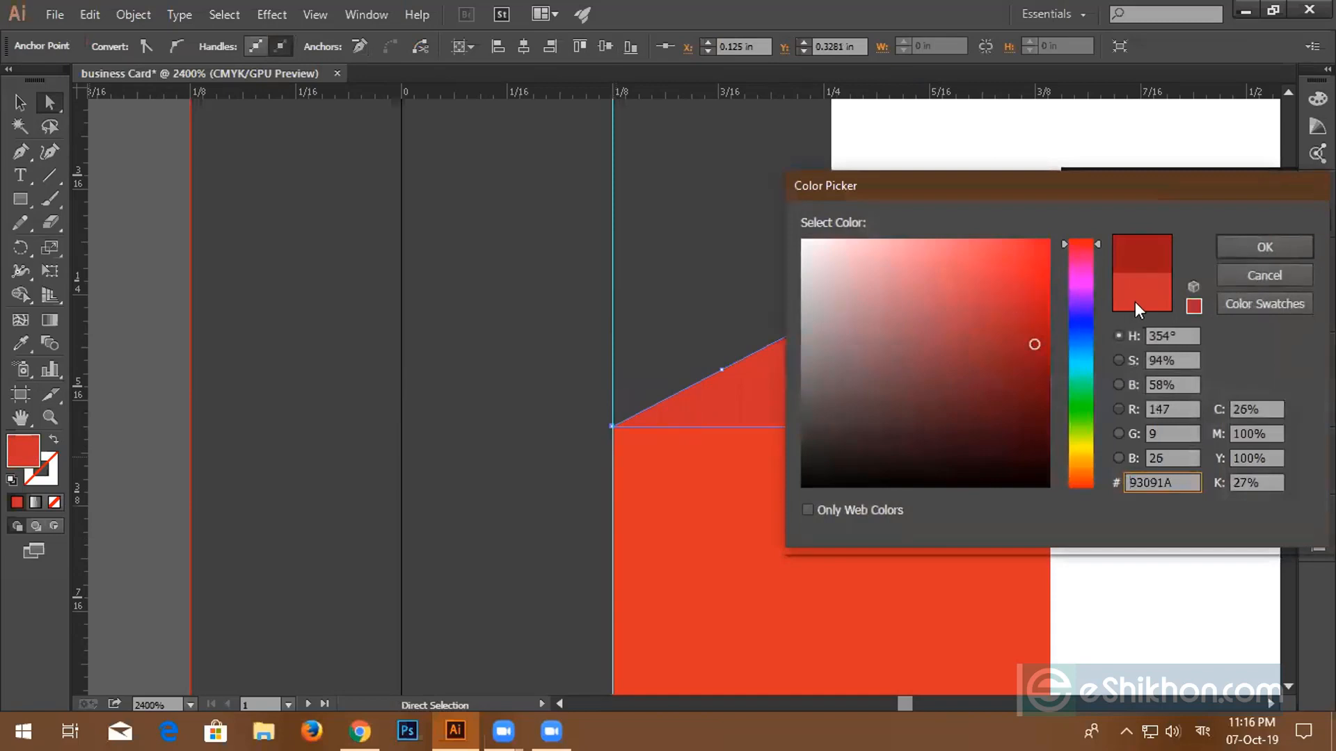
left_click(1246, 242)
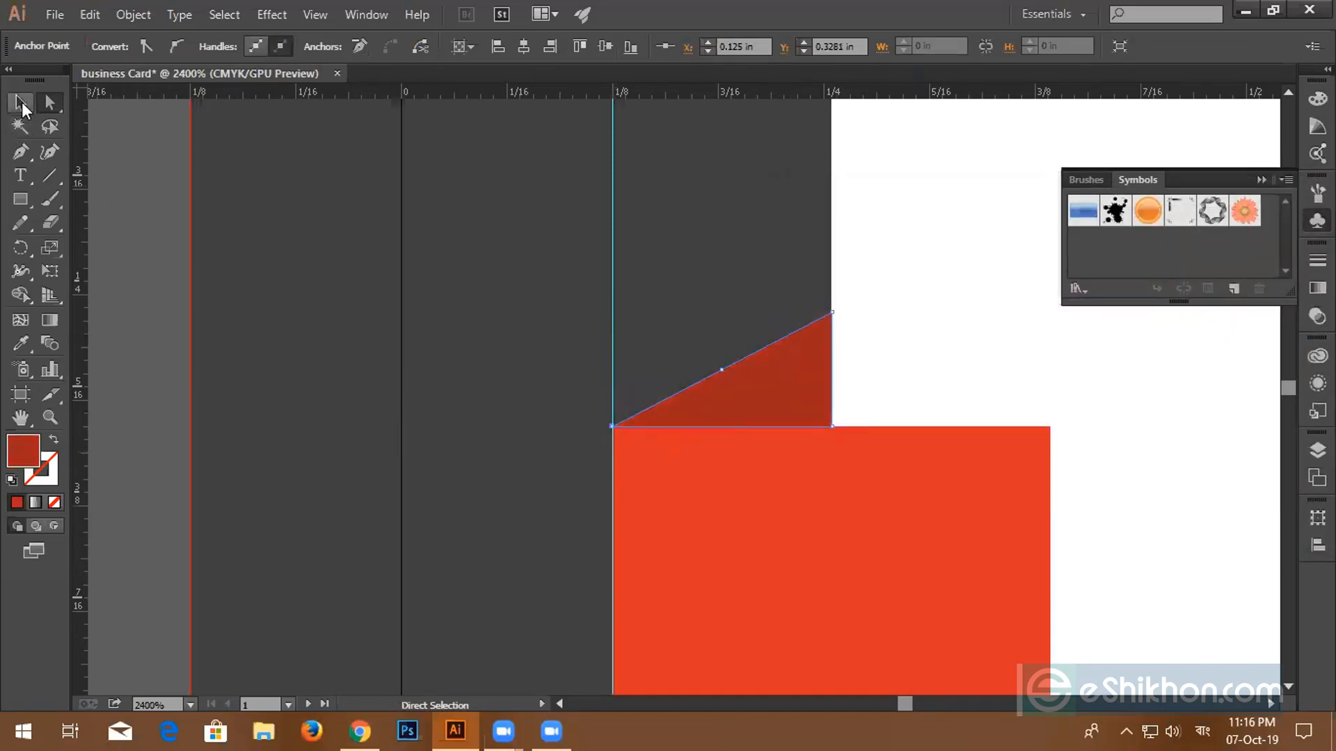
left_click(22, 102)
left_click(908, 301)
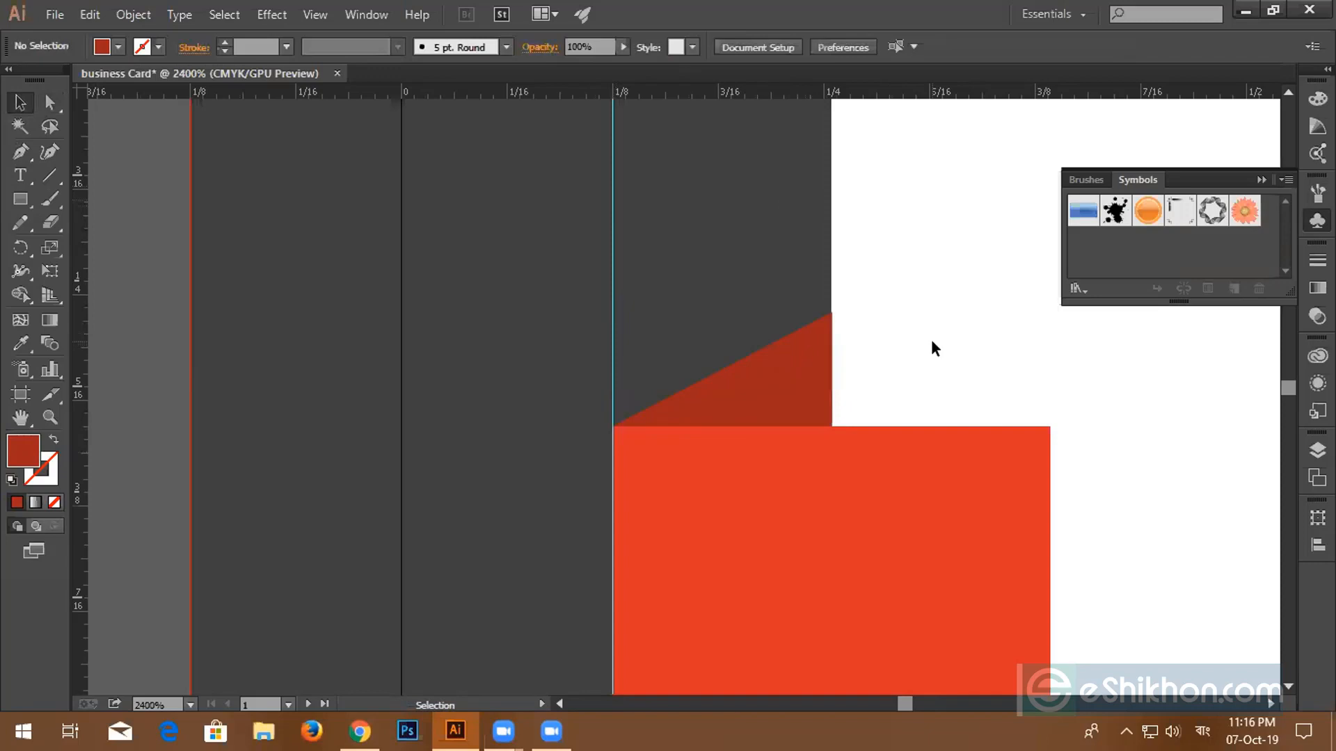
- Align the dark-red triangle's right edge with the artboard edge
scroll(887, 347, "down", 4)
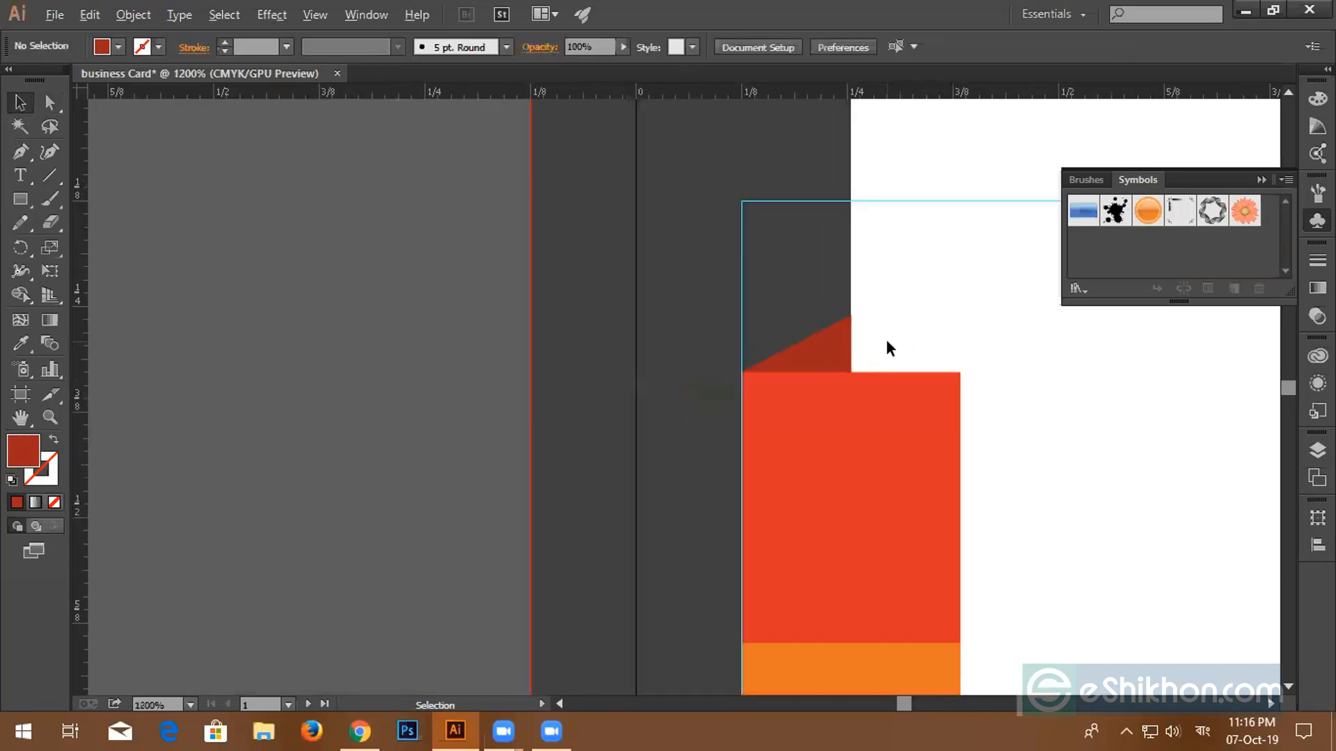
scroll(886, 348, "up", 2)
scroll(885, 337, "up", 8)
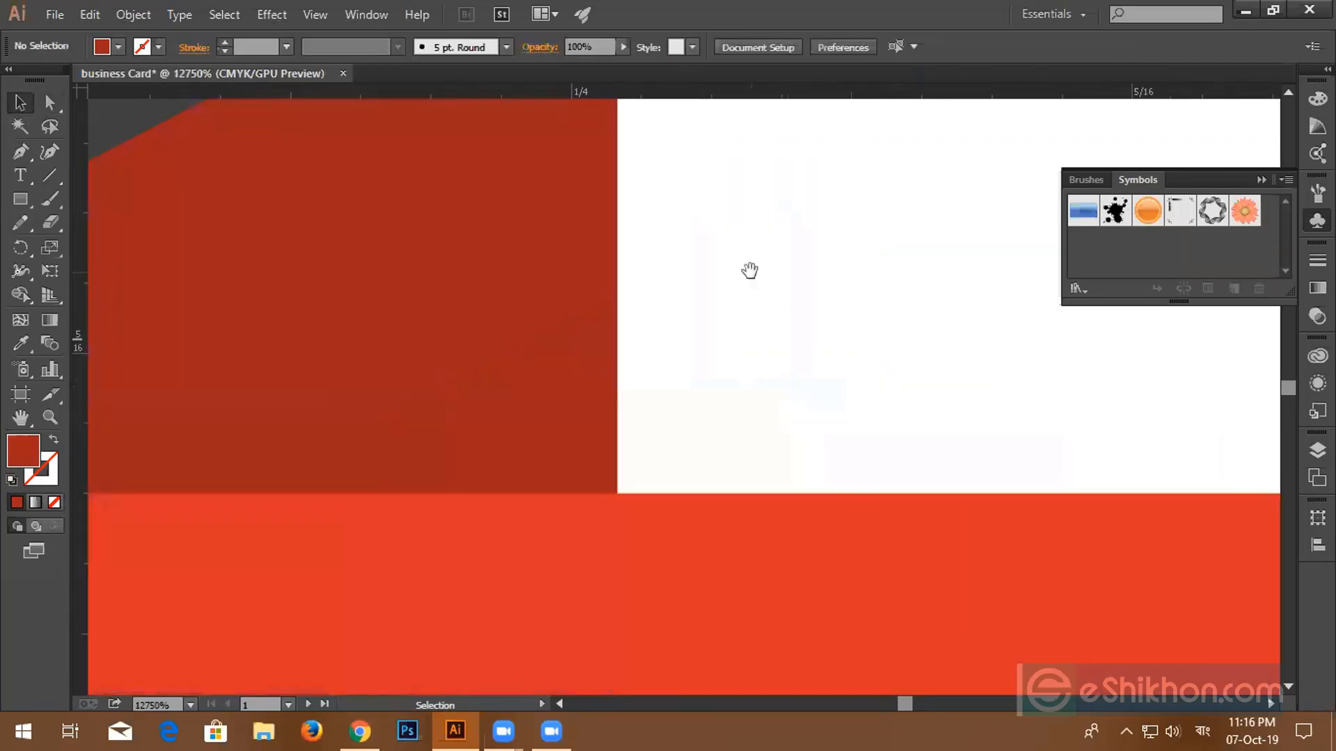
scroll(736, 411, "up", 2)
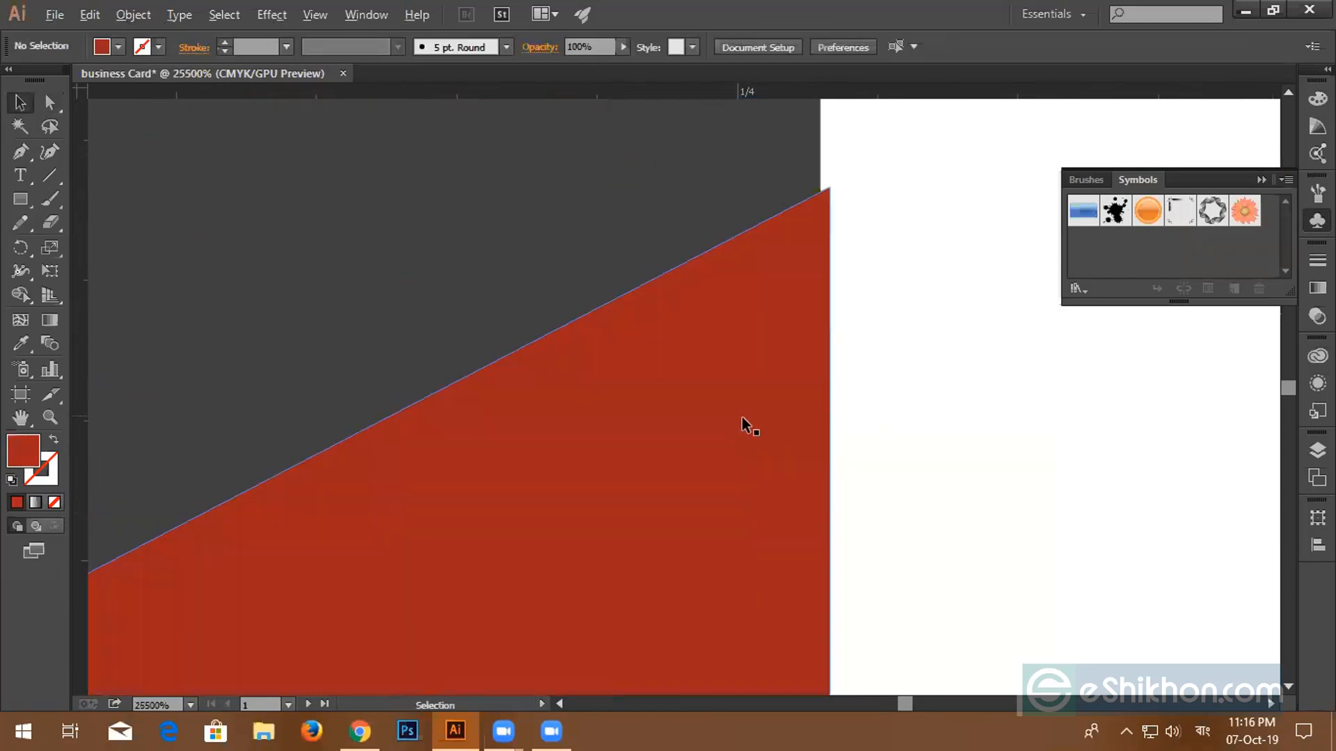
left_click(826, 234)
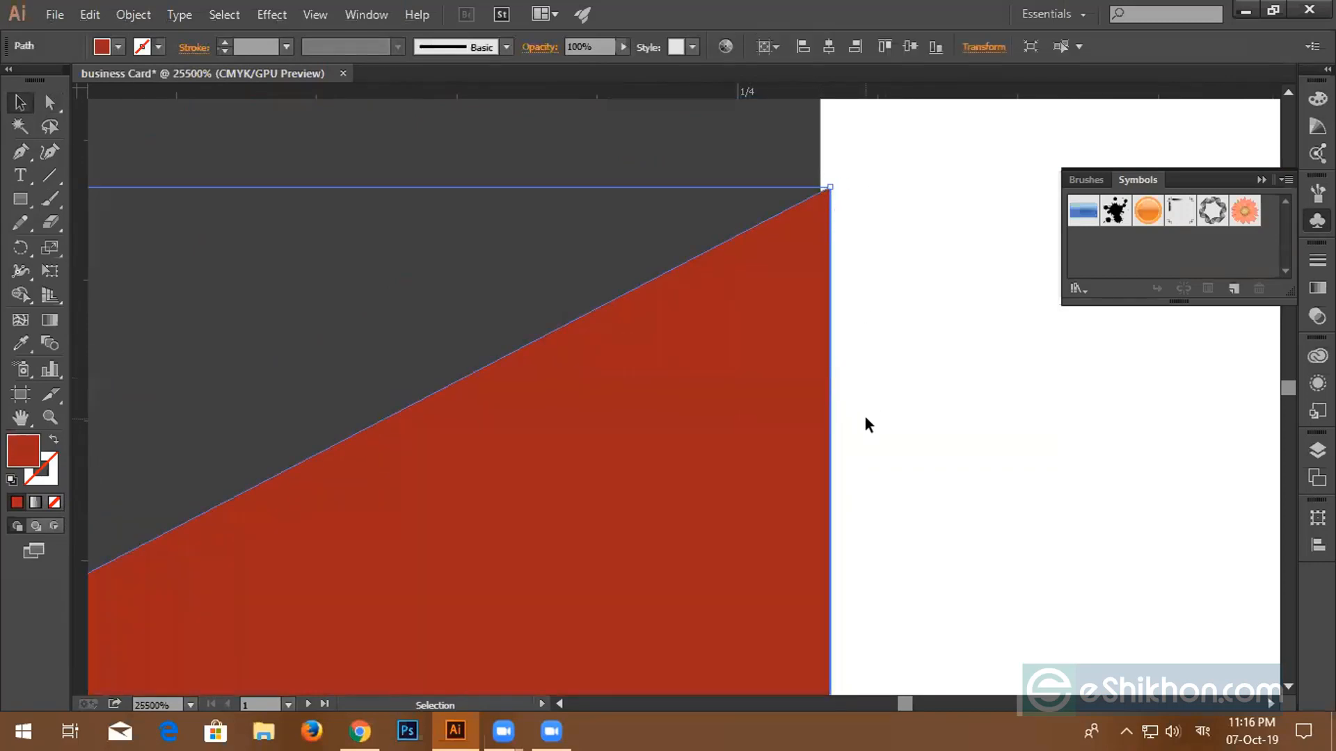
scroll(865, 417, "down", 3)
scroll(865, 418, "up", 2)
scroll(849, 462, "up", 3)
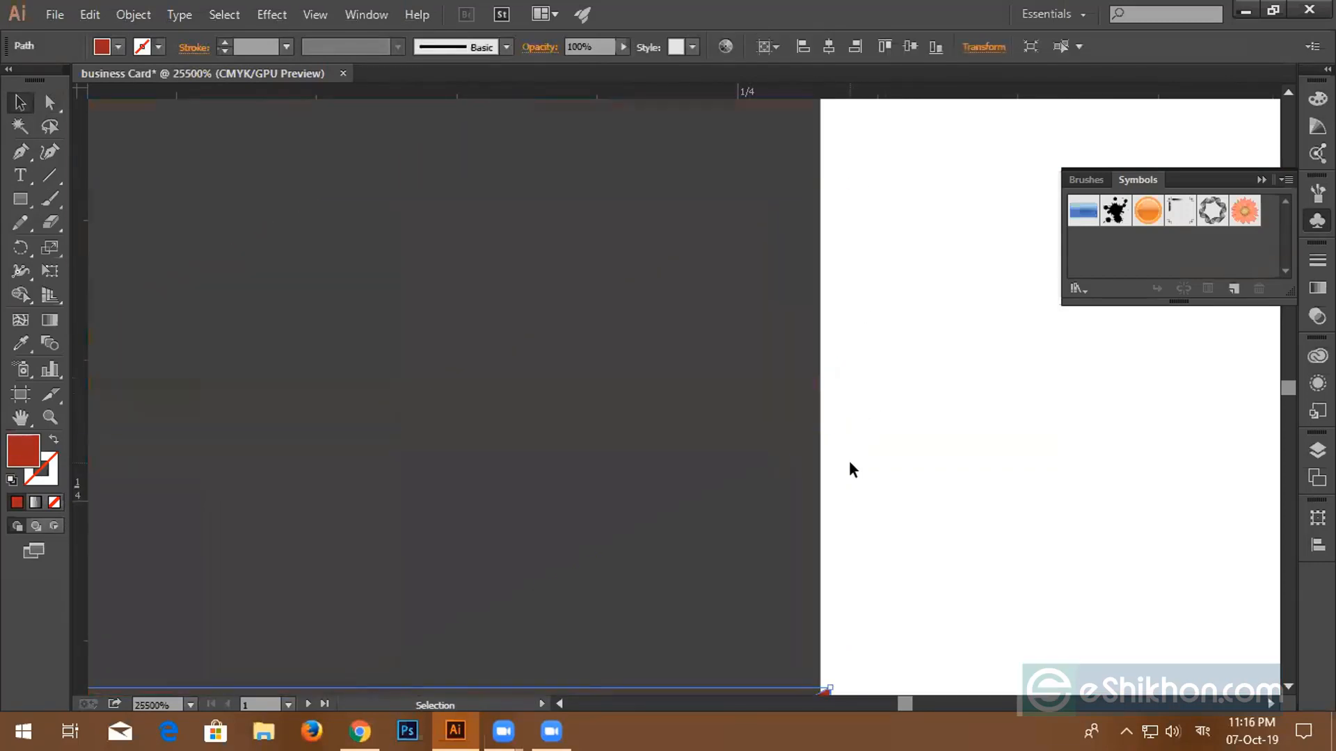
scroll(846, 458, "up", 3)
scroll(846, 453, "down", 1)
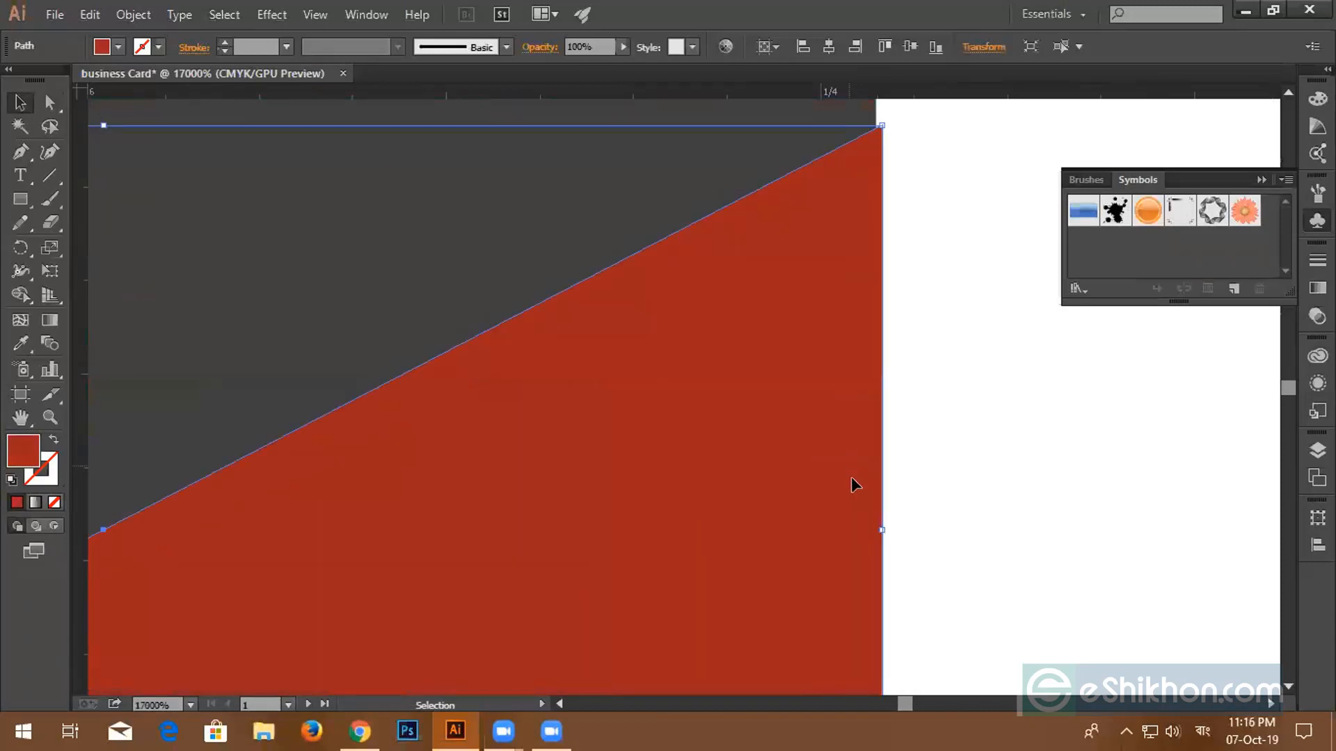
left_click_drag(884, 526, 875, 529)
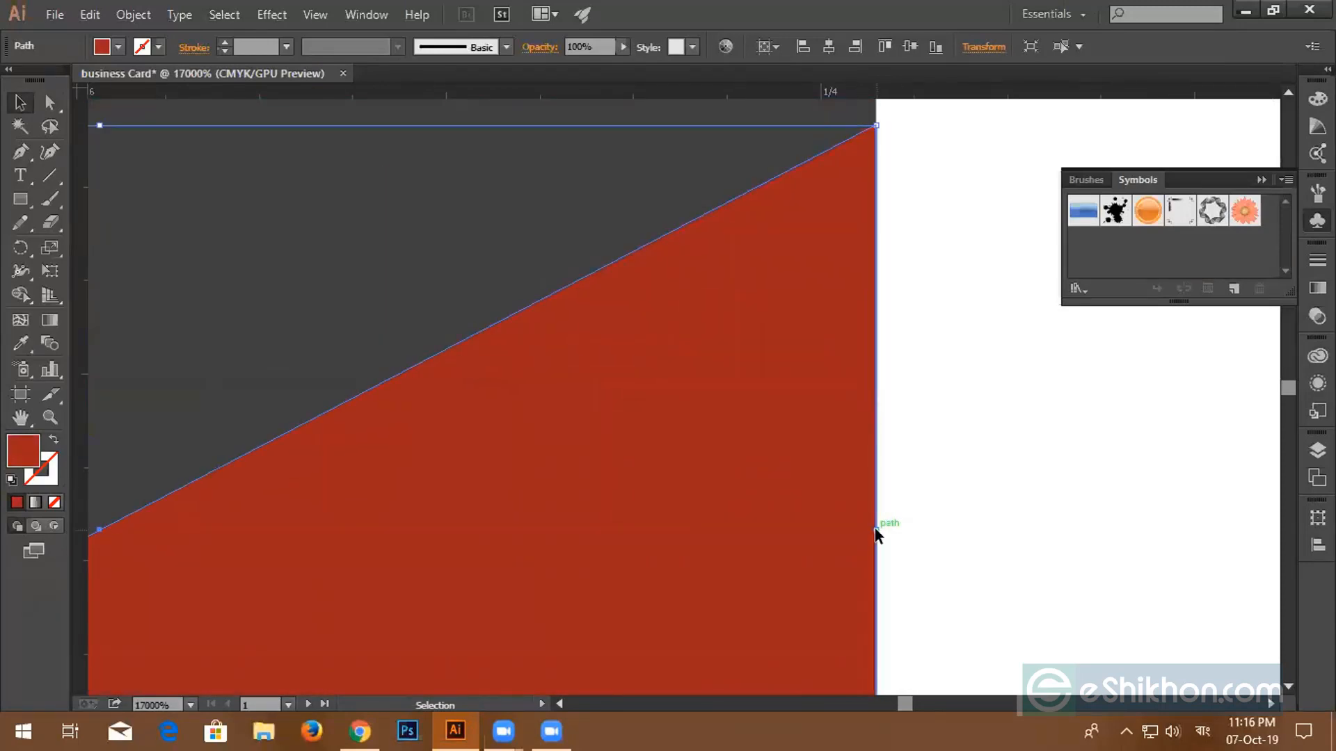
left_click(951, 434)
- Alt+Shift-drag a copy of the triangle straight down to just below the blue square
scroll(908, 424, "down", 3)
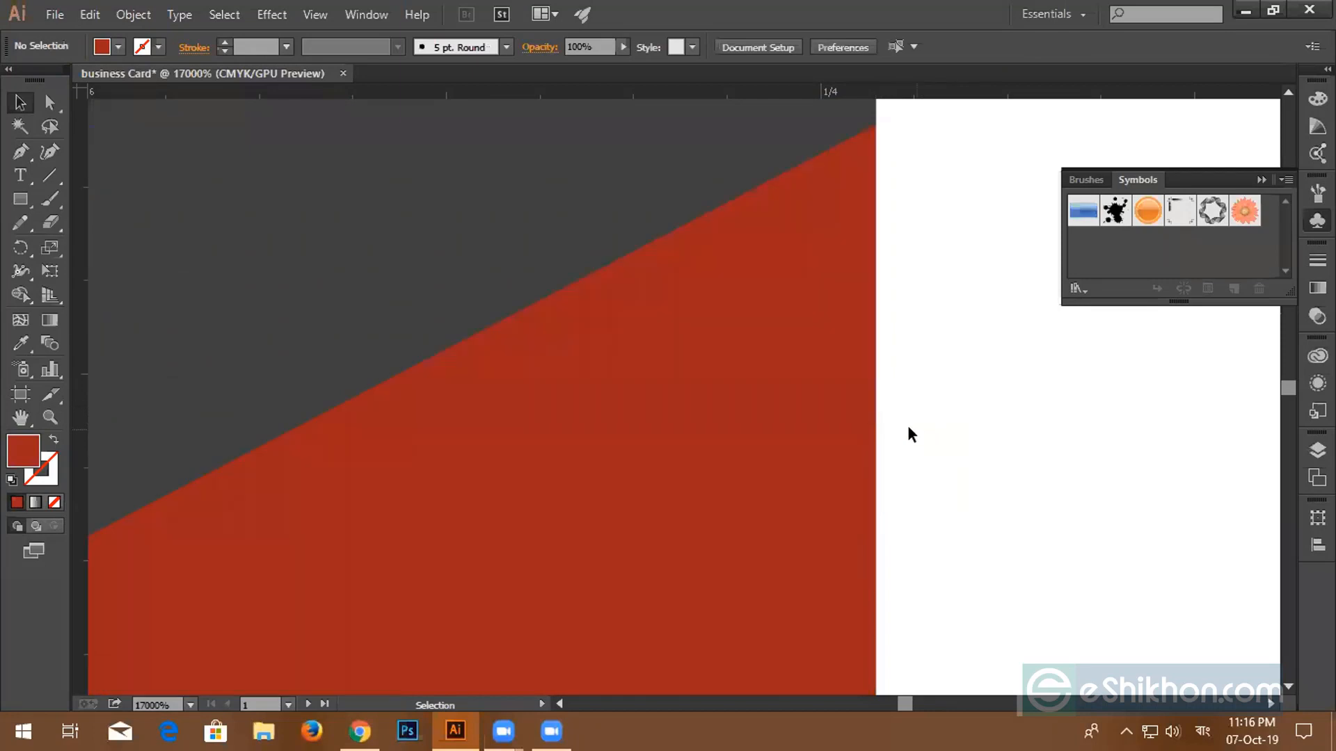
scroll(907, 424, "down", 5)
scroll(907, 424, "down", 6)
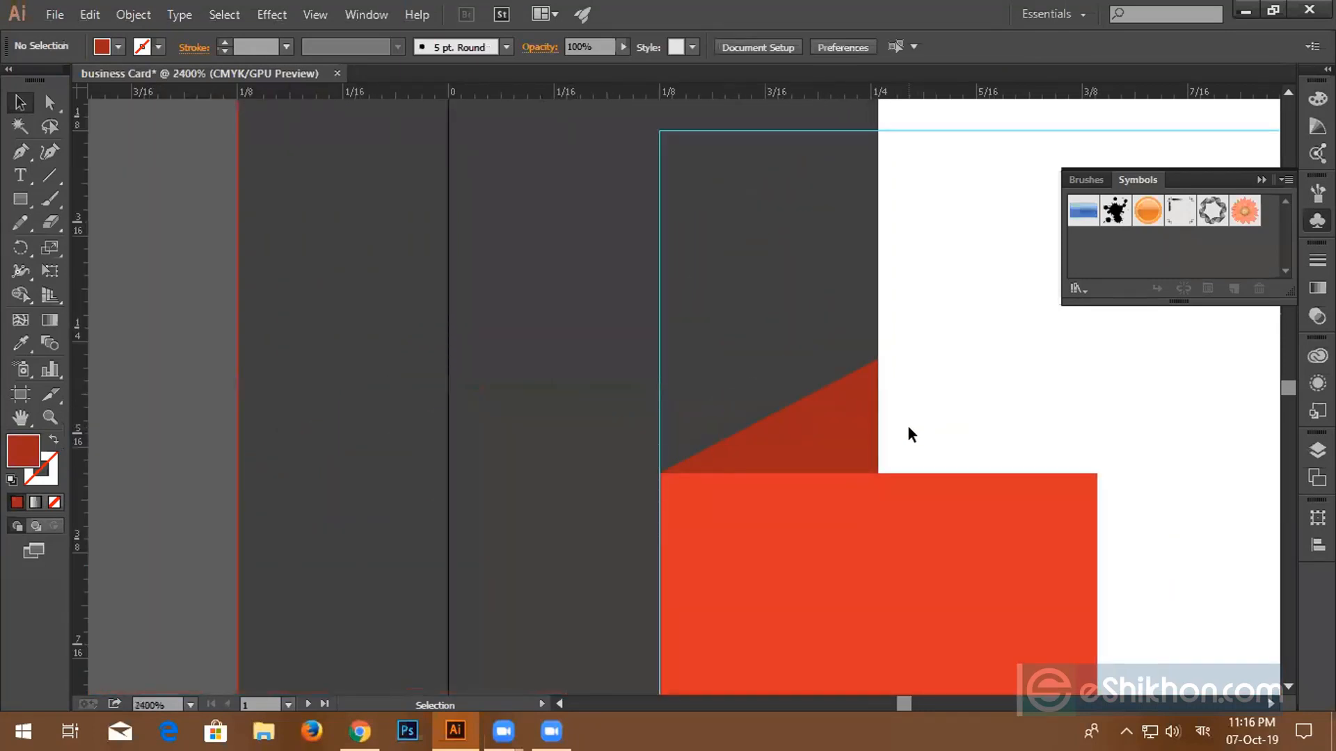
scroll(909, 429, "down", 3)
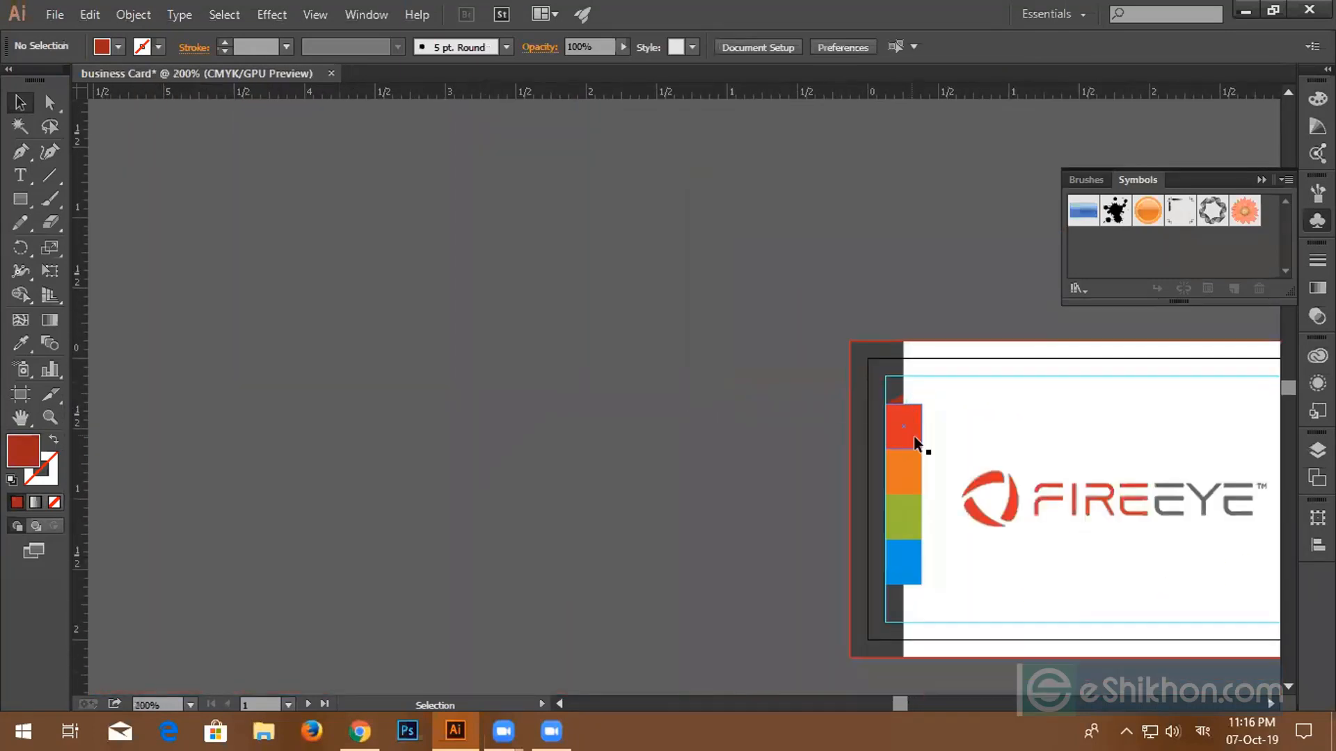
scroll(921, 448, "up", 3)
scroll(949, 411, "down", 3)
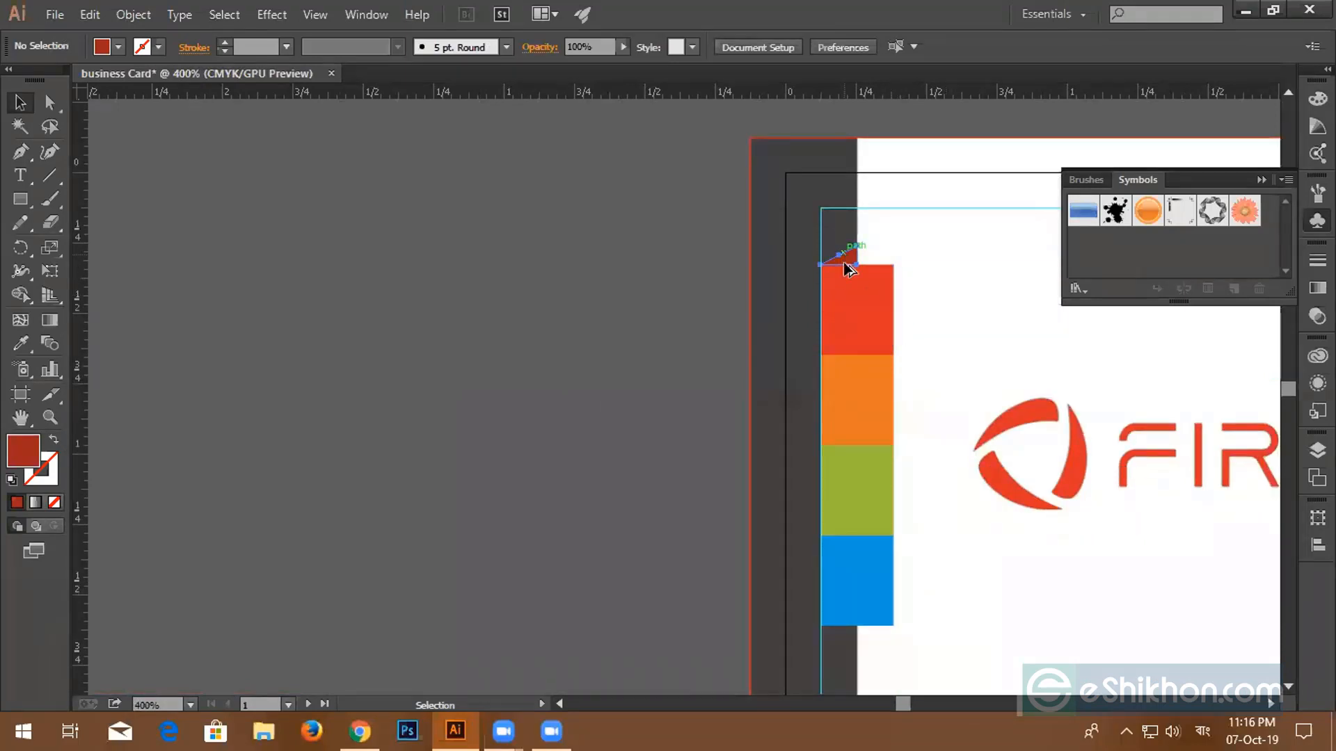
left_click_drag(846, 259, 847, 635)
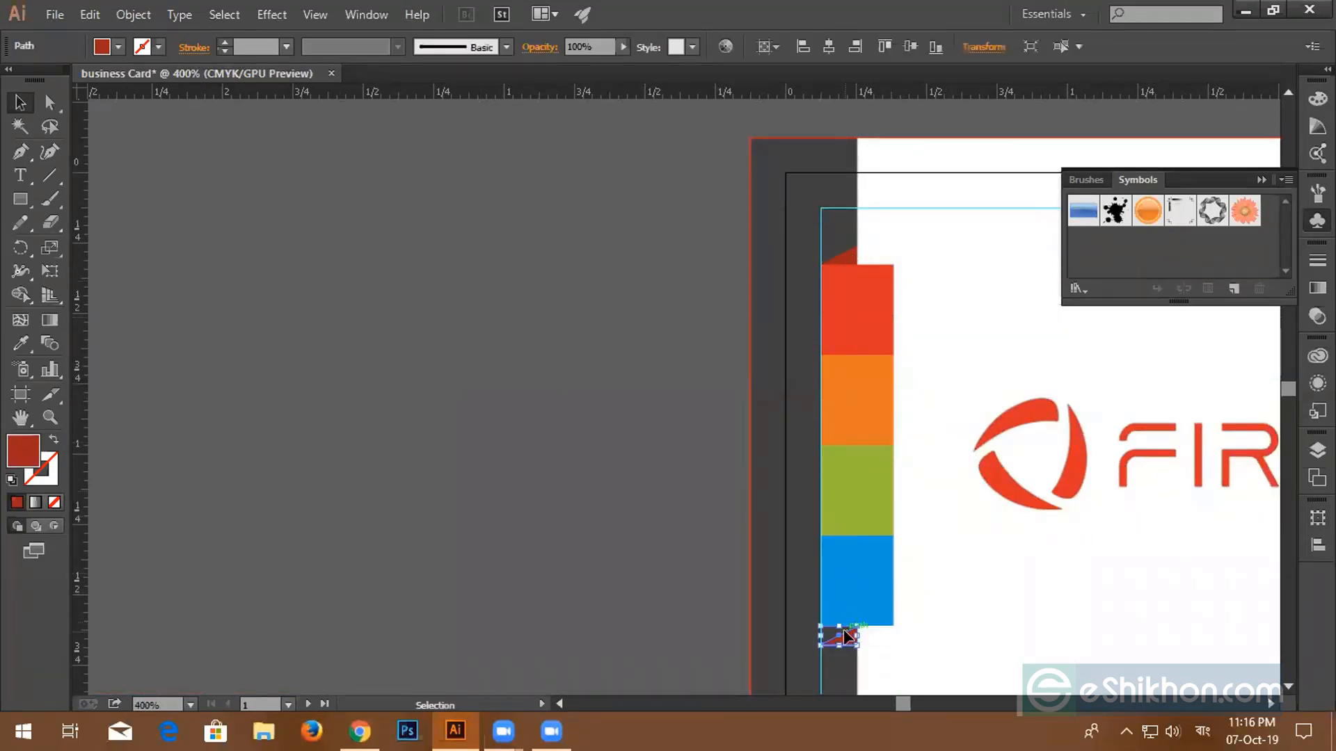
scroll(846, 629, "up", 5)
- Reflect the copied triangle below the blue square at a 180° angle
scroll(942, 539, "up", 4)
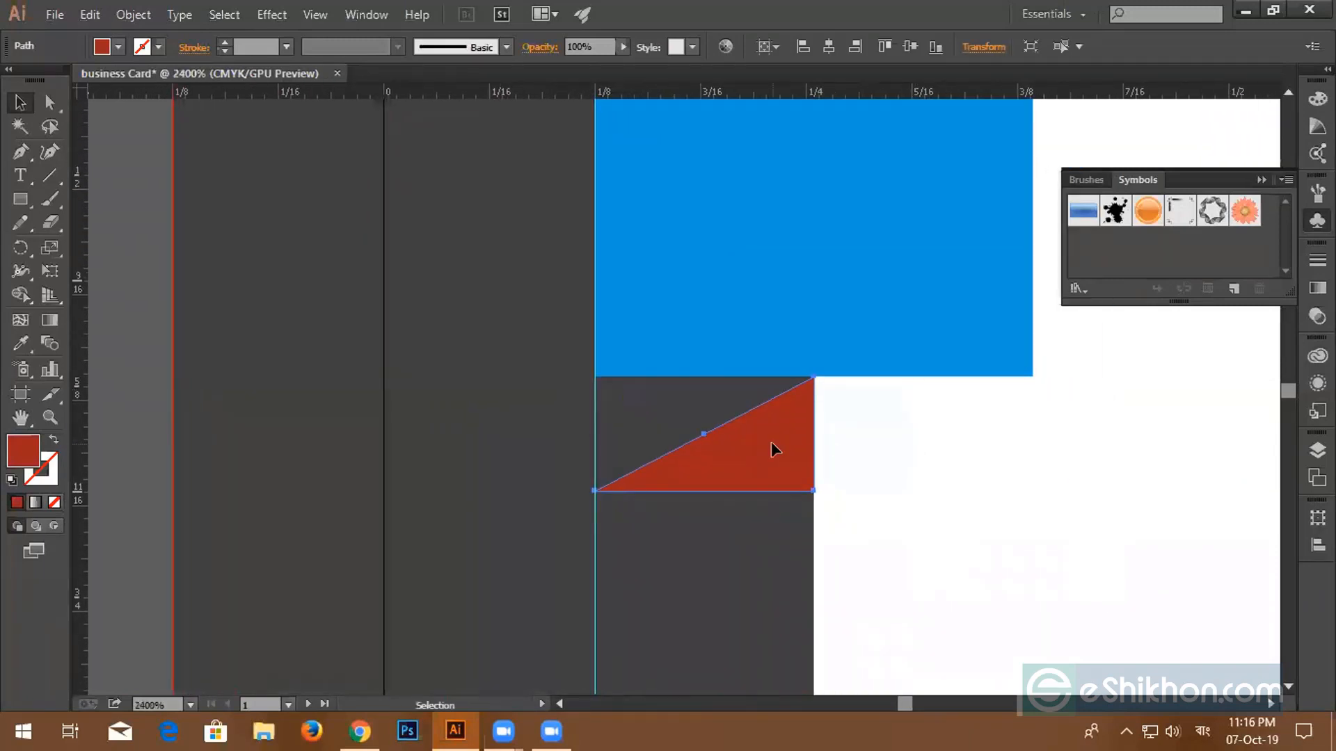
scroll(890, 443, "up", 1)
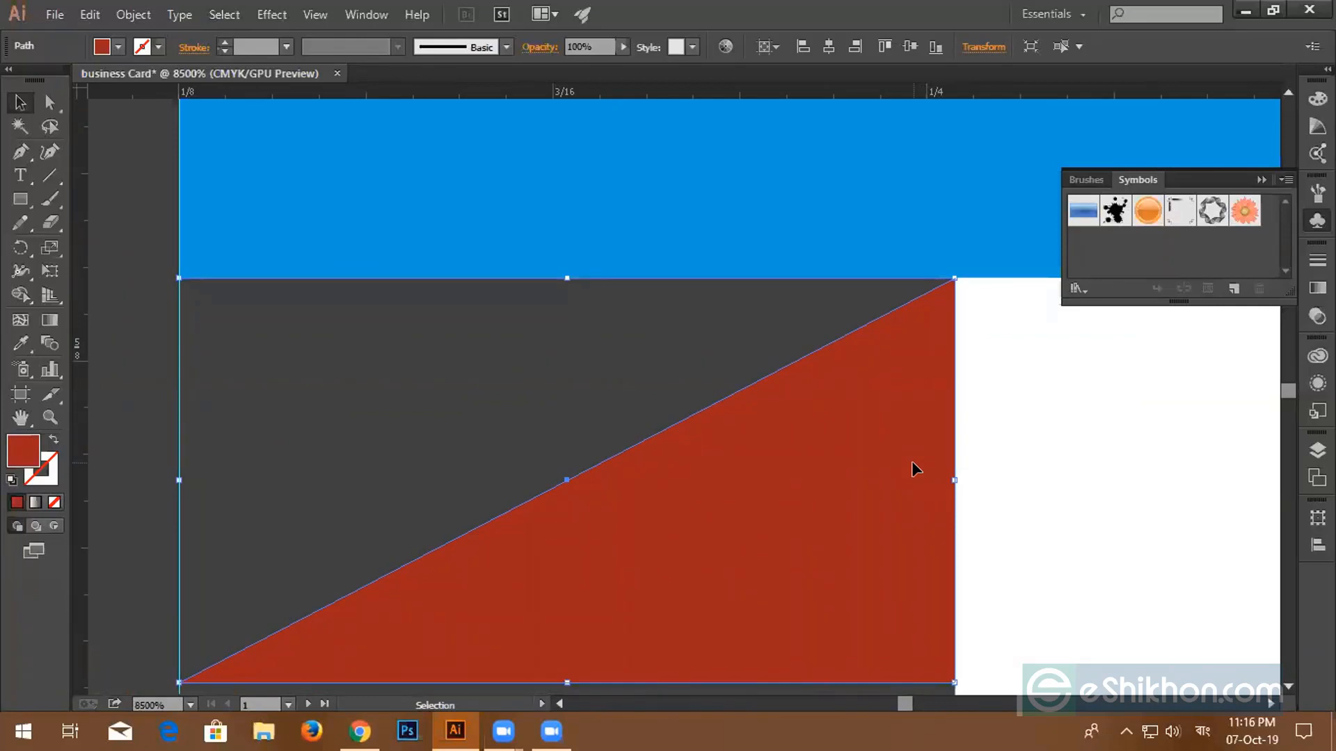
right_click(918, 459)
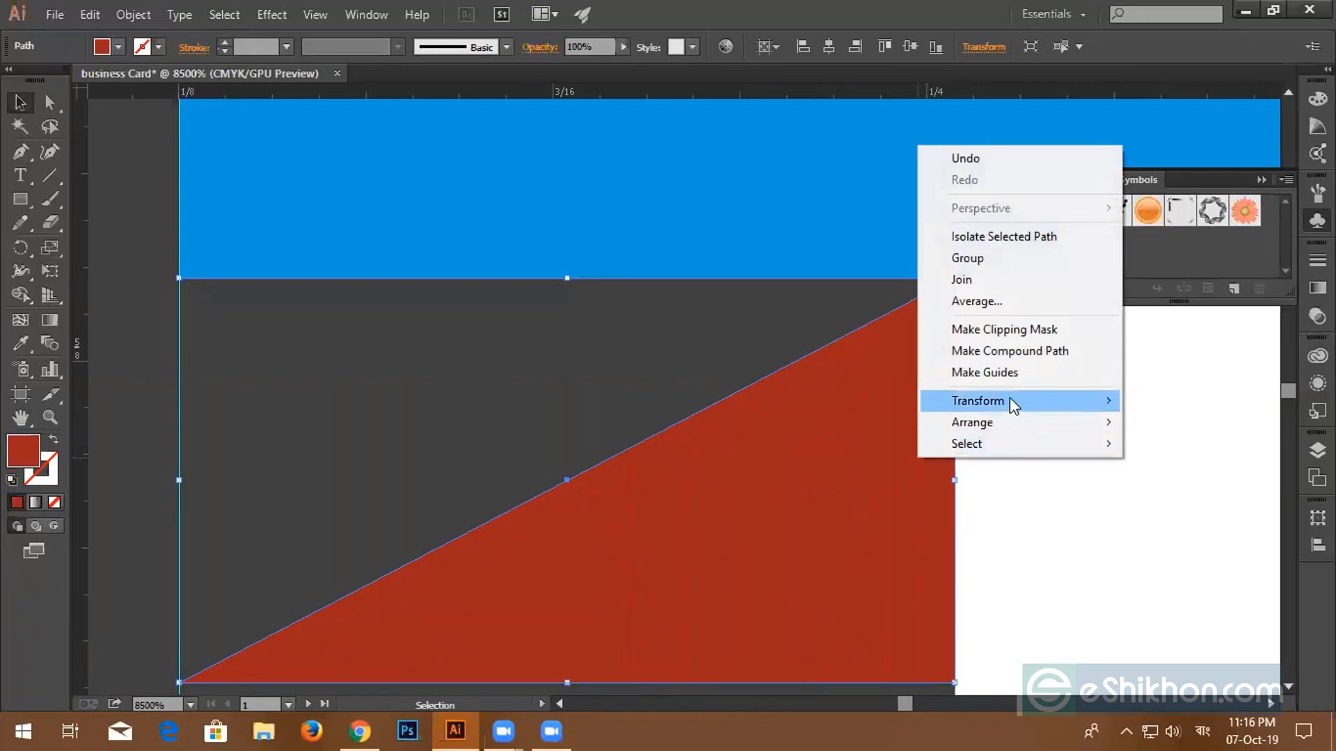
mouse_move(1009, 398)
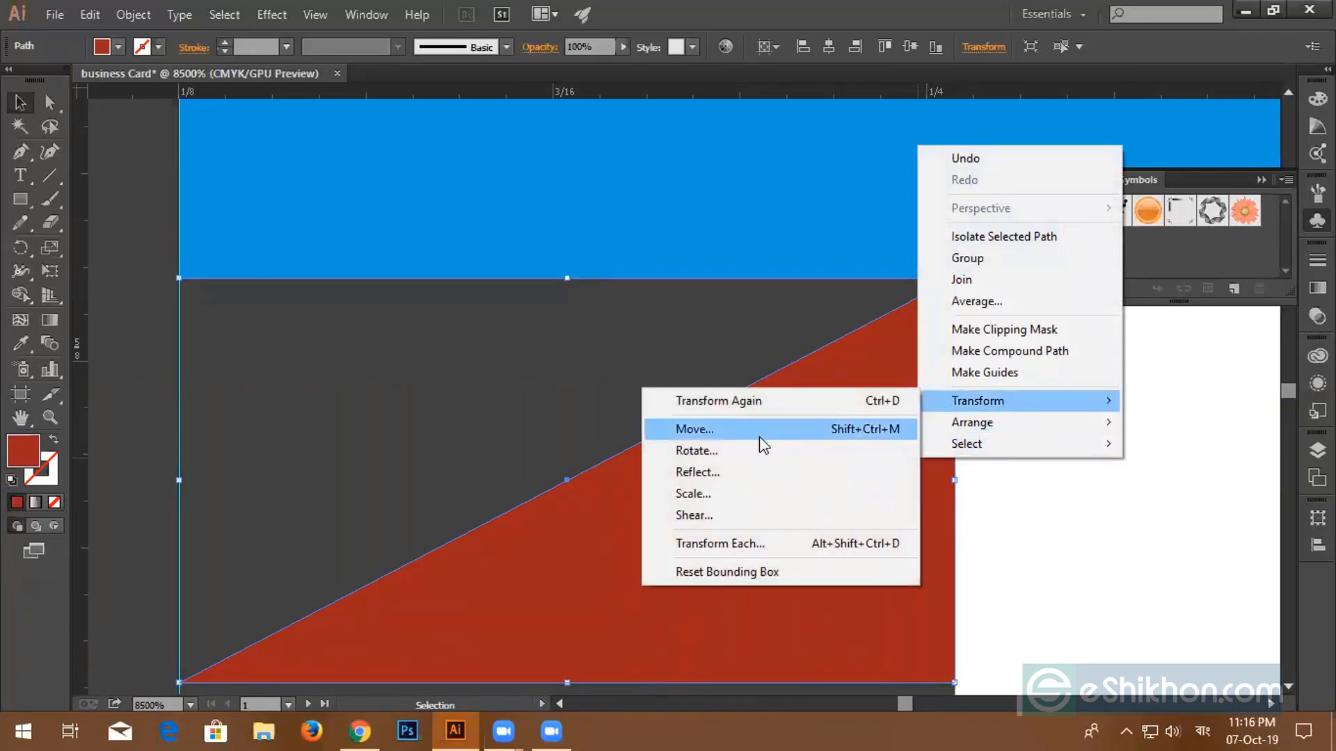
left_click(742, 478)
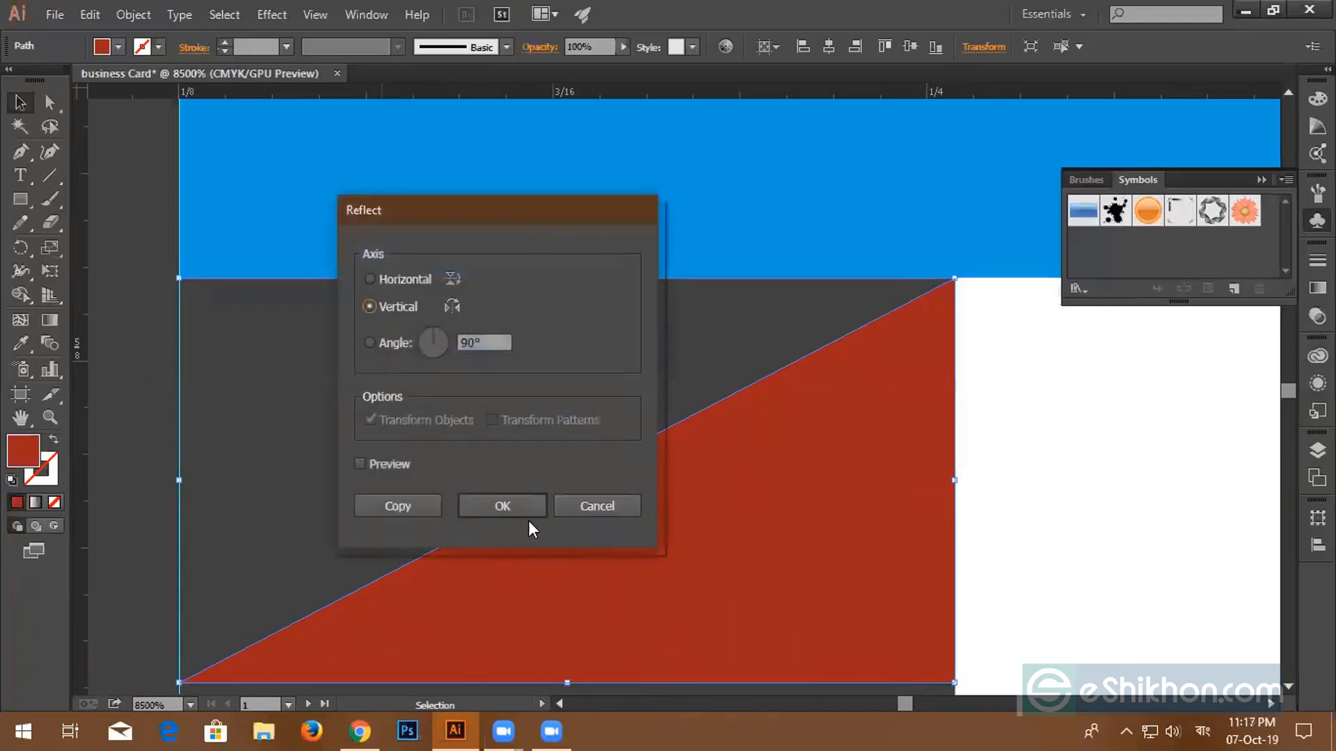
left_click(359, 464)
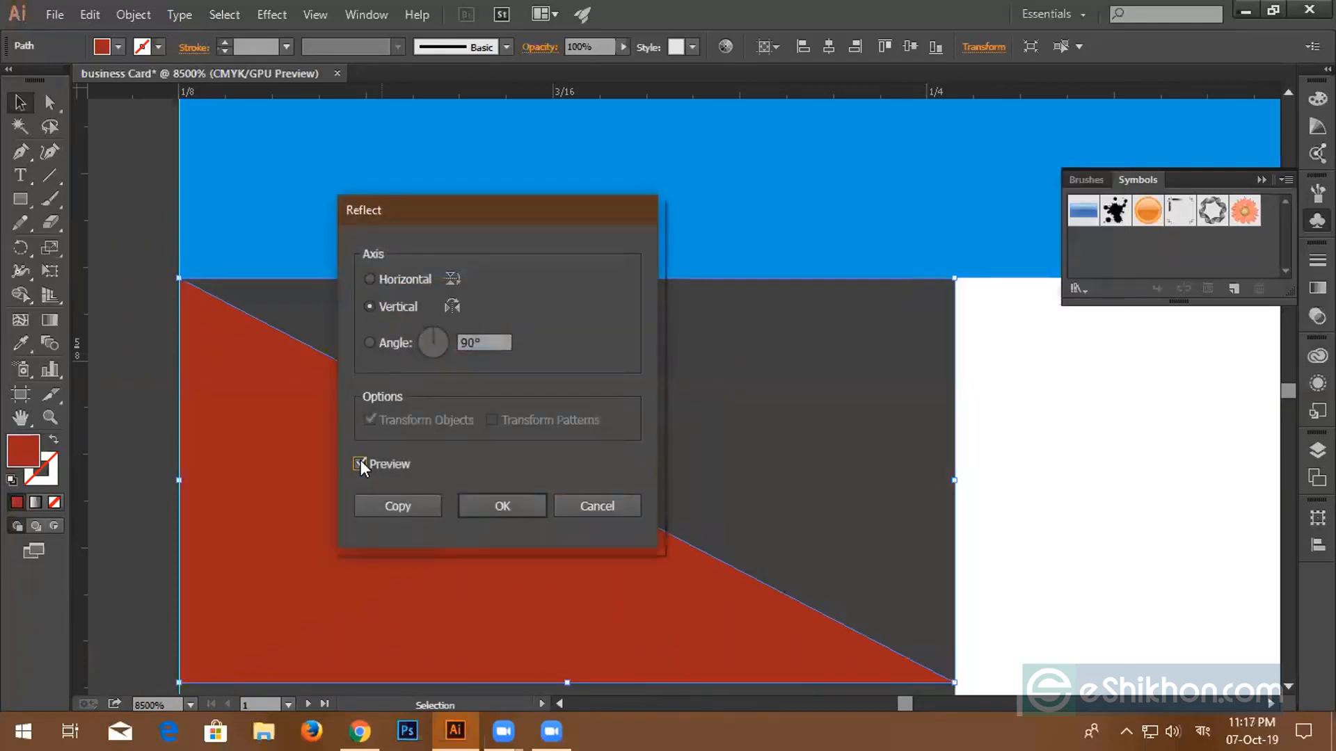
left_click_drag(483, 342, 444, 339)
type("180")
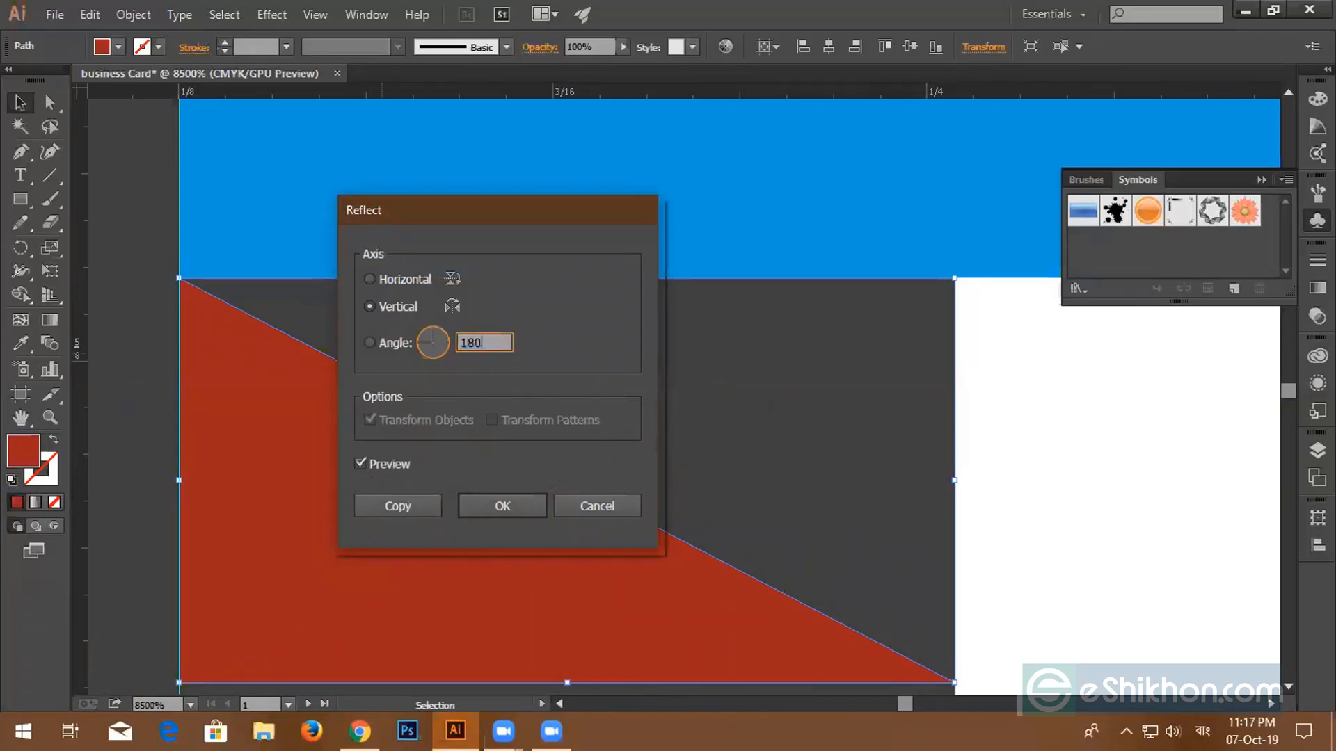
left_click(359, 464)
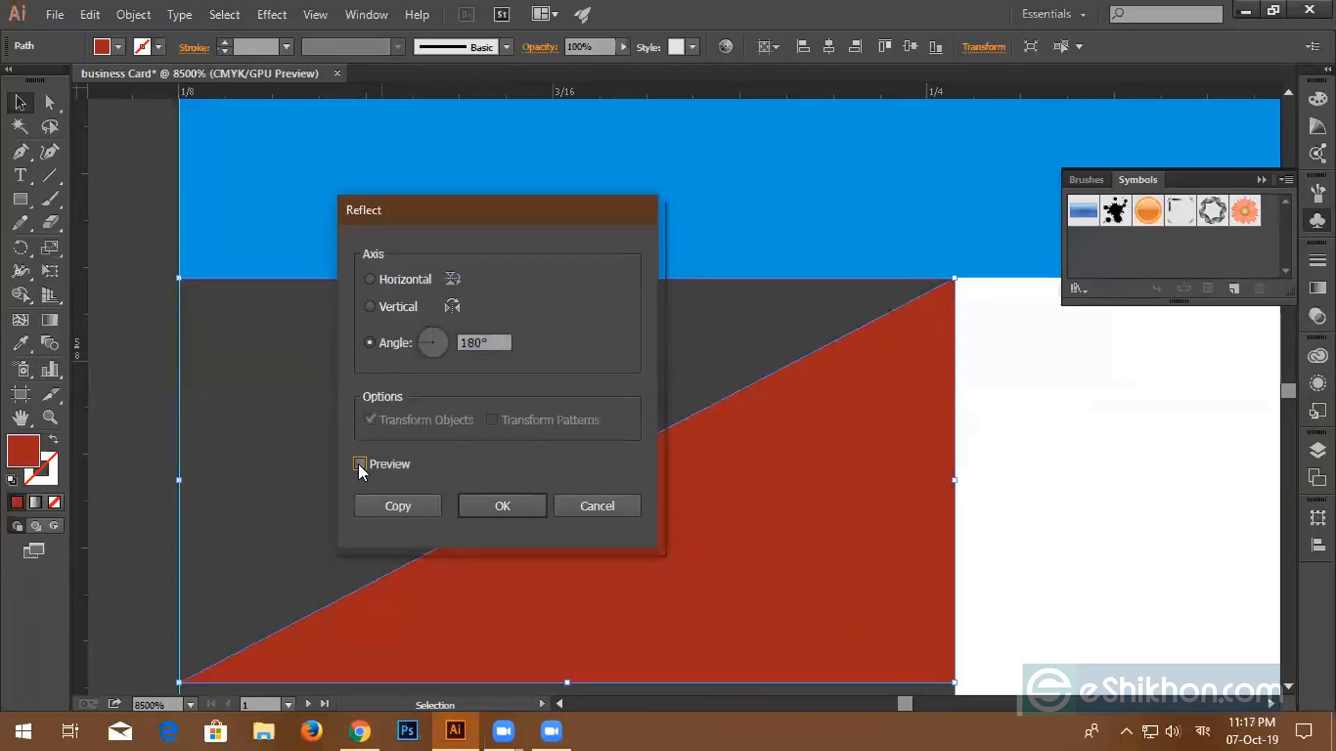
left_click(359, 464)
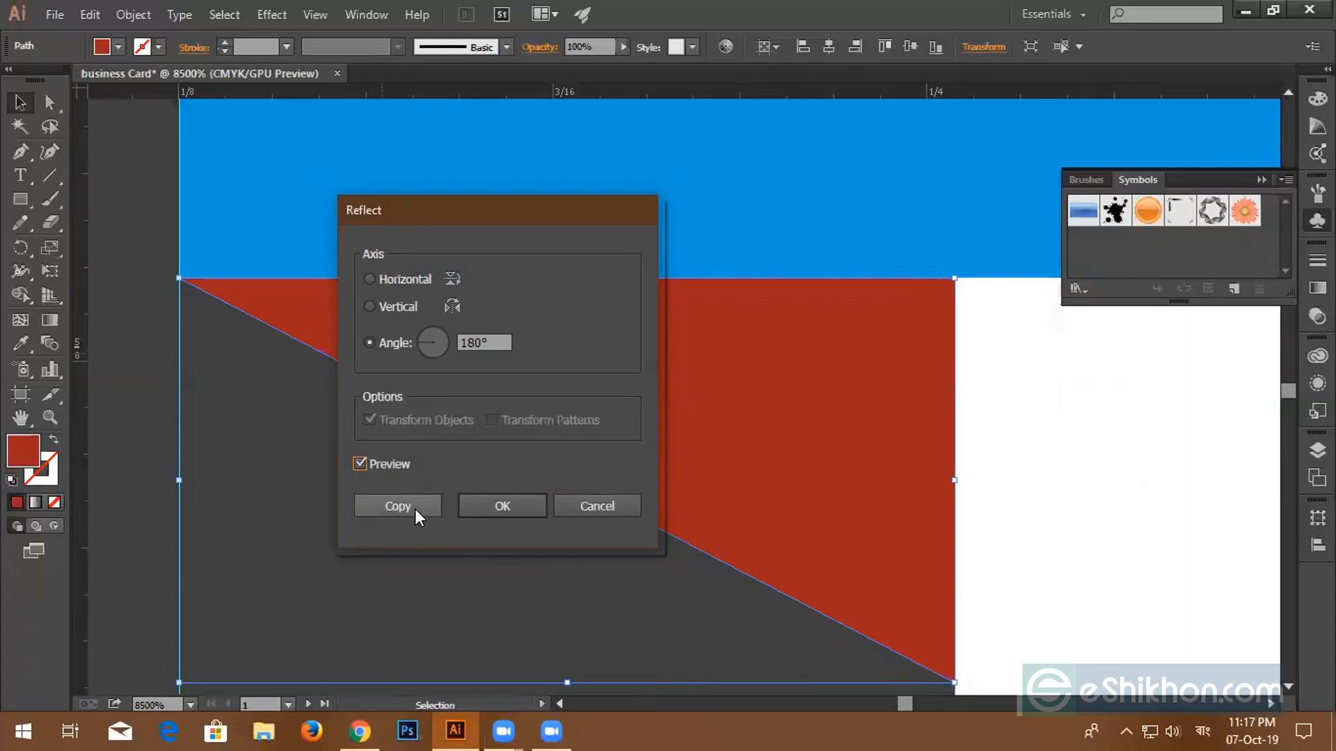
left_click(495, 506)
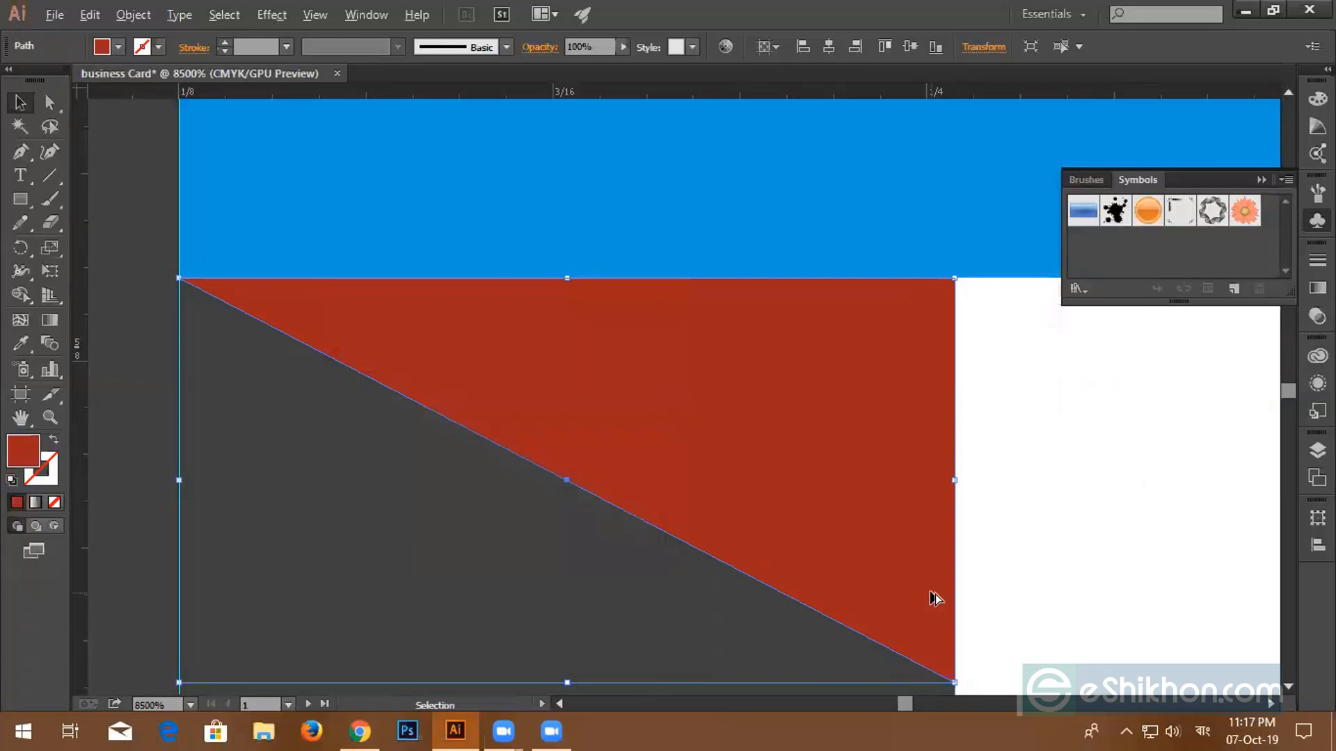
scroll(936, 598, "down", 3)
- Select and group the left colour squares together with their dark-red folds
scroll(1095, 590, "down", 3)
left_click_drag(1170, 583, 693, 542)
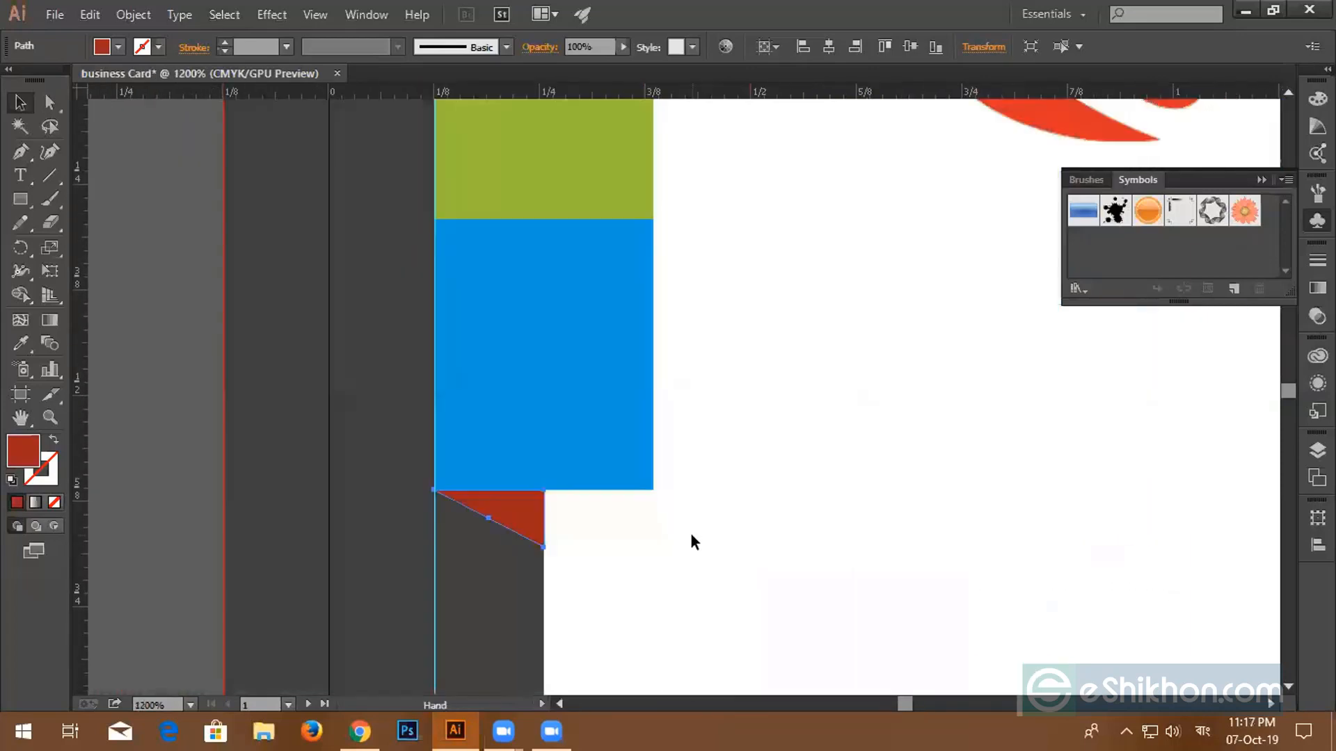
scroll(692, 538, "down", 4)
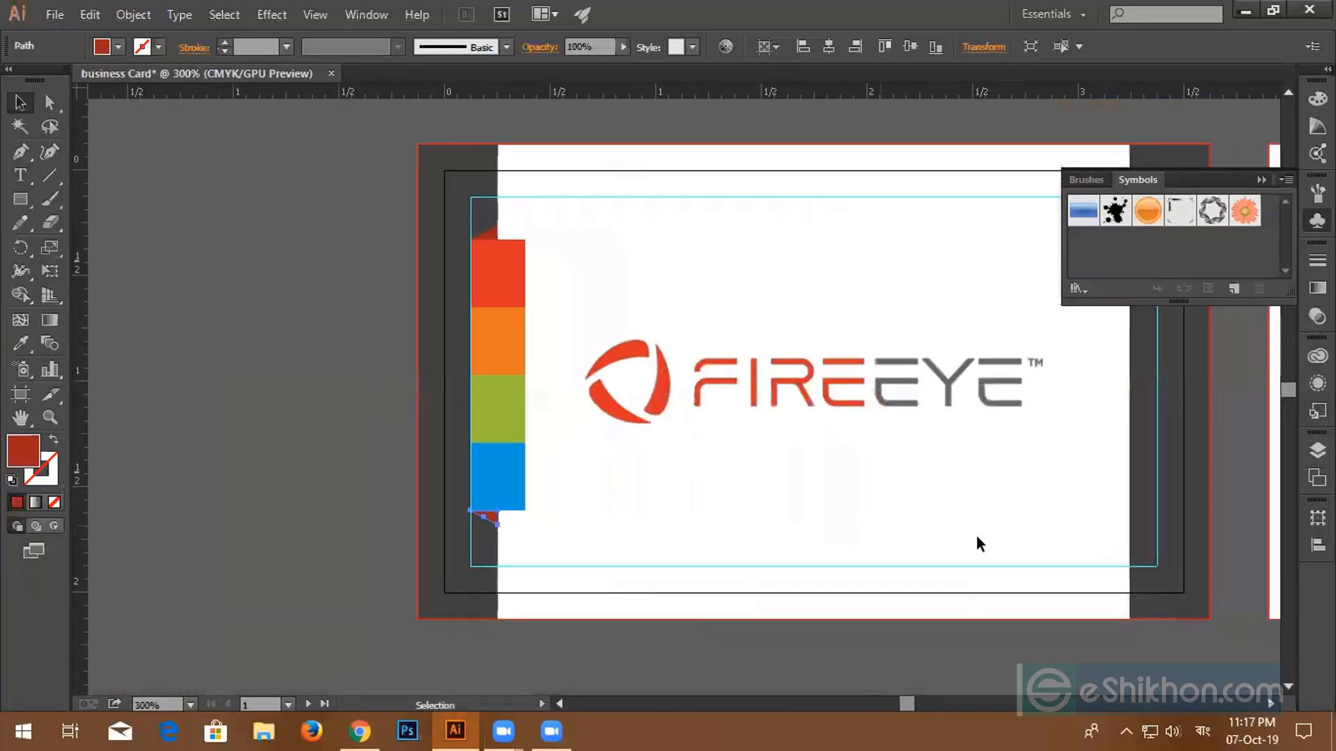
left_click(405, 218)
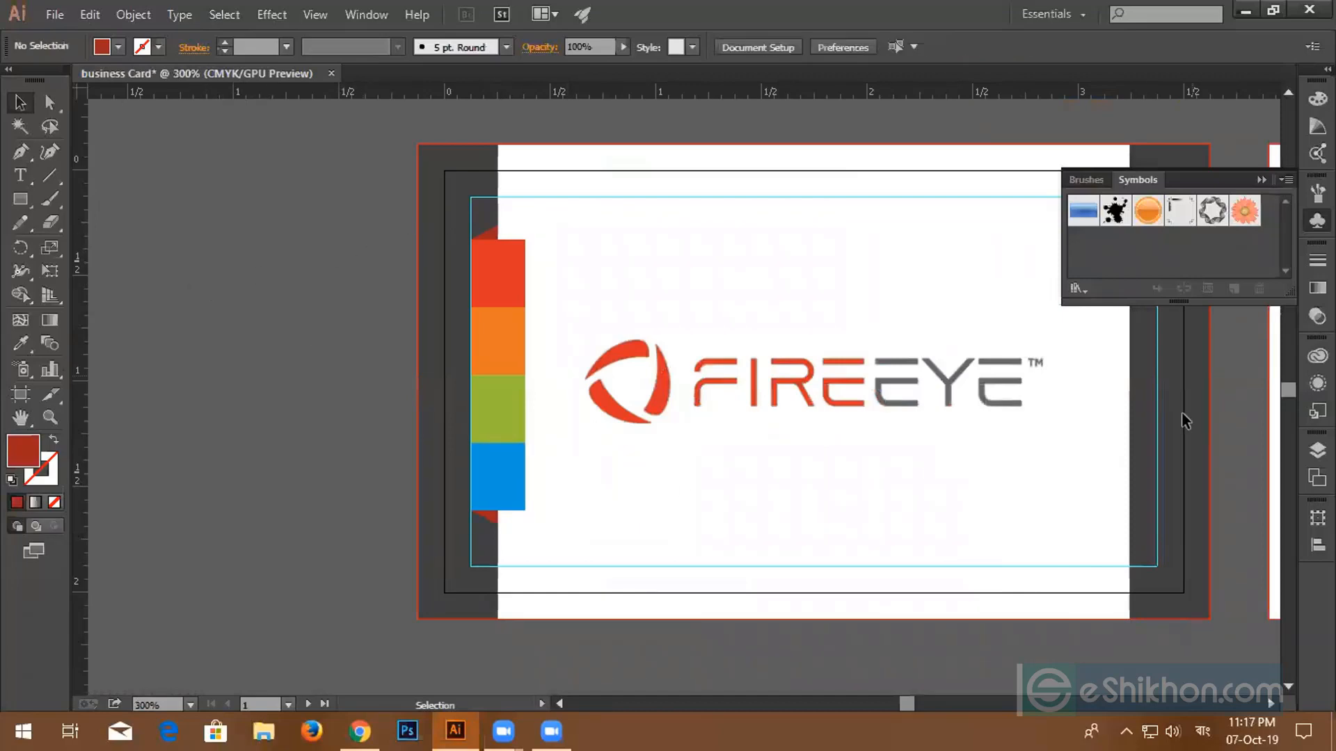
scroll(824, 468, "right", 5)
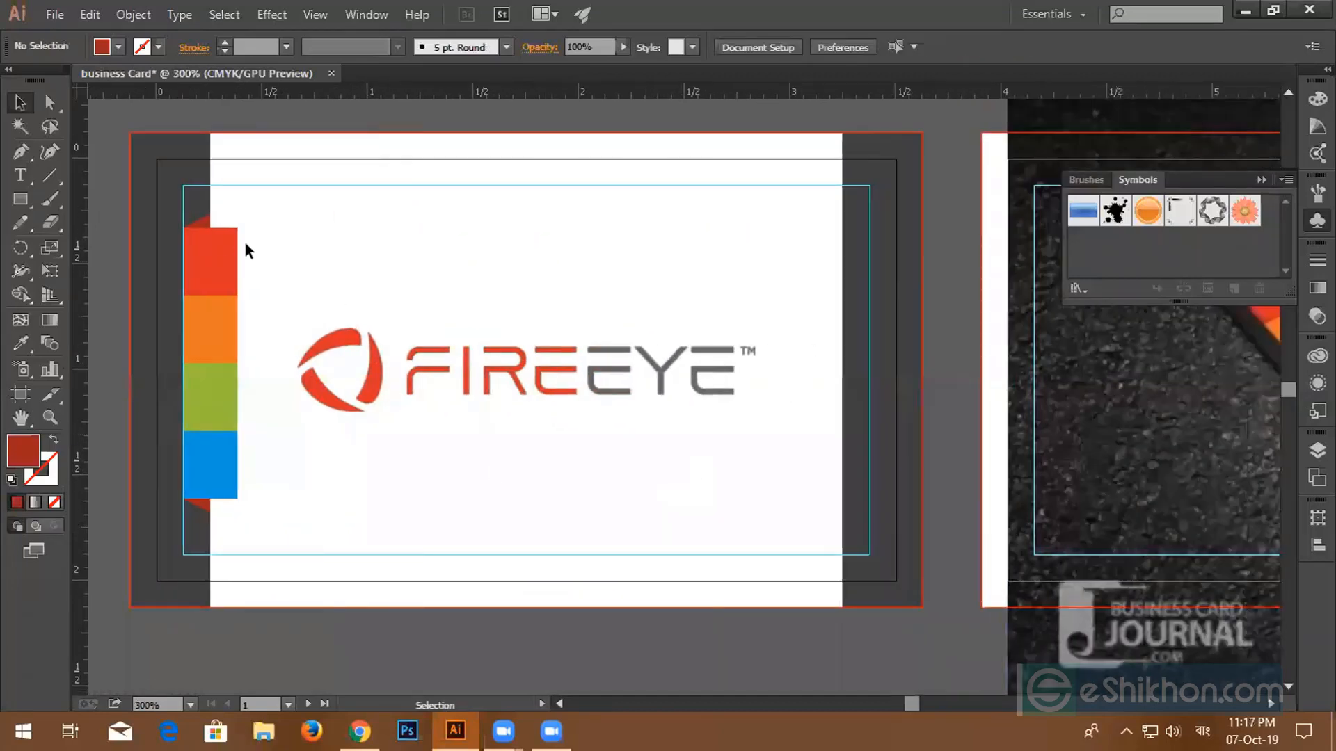
left_click_drag(191, 200, 278, 512)
key("a")
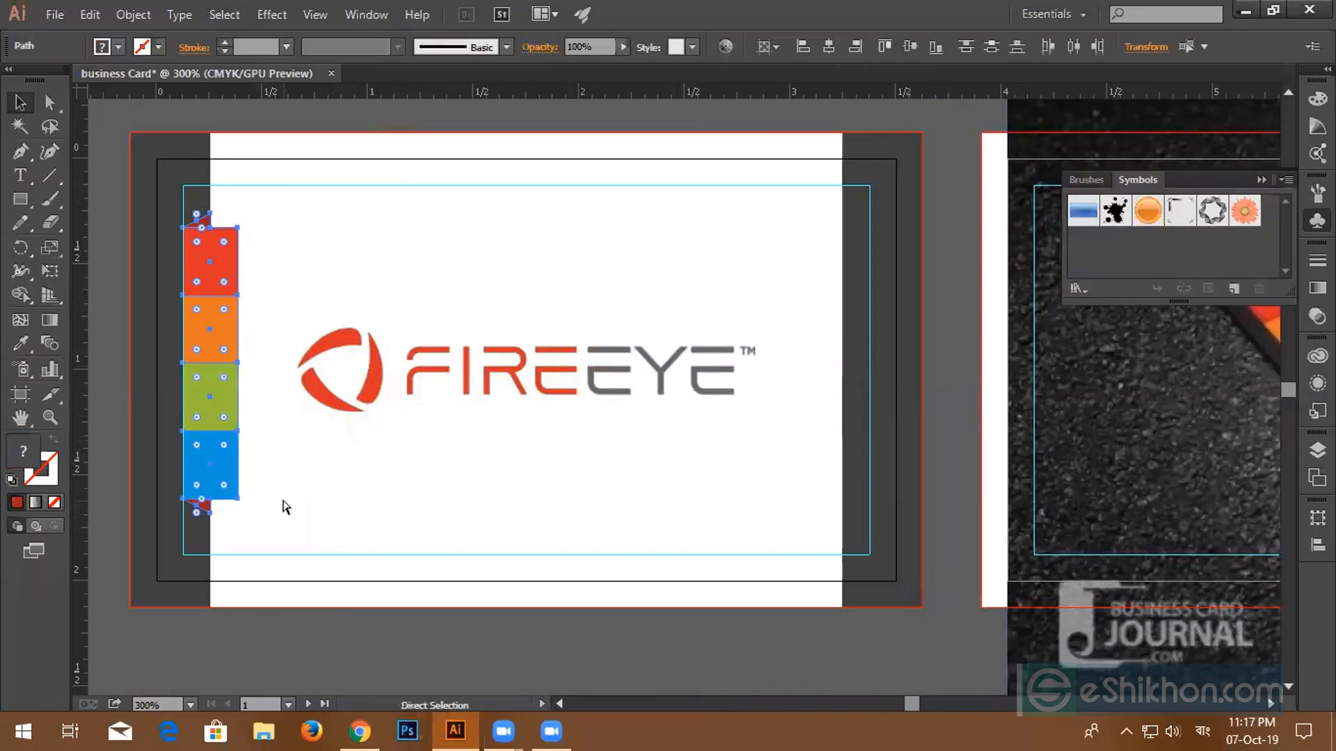
key("v")
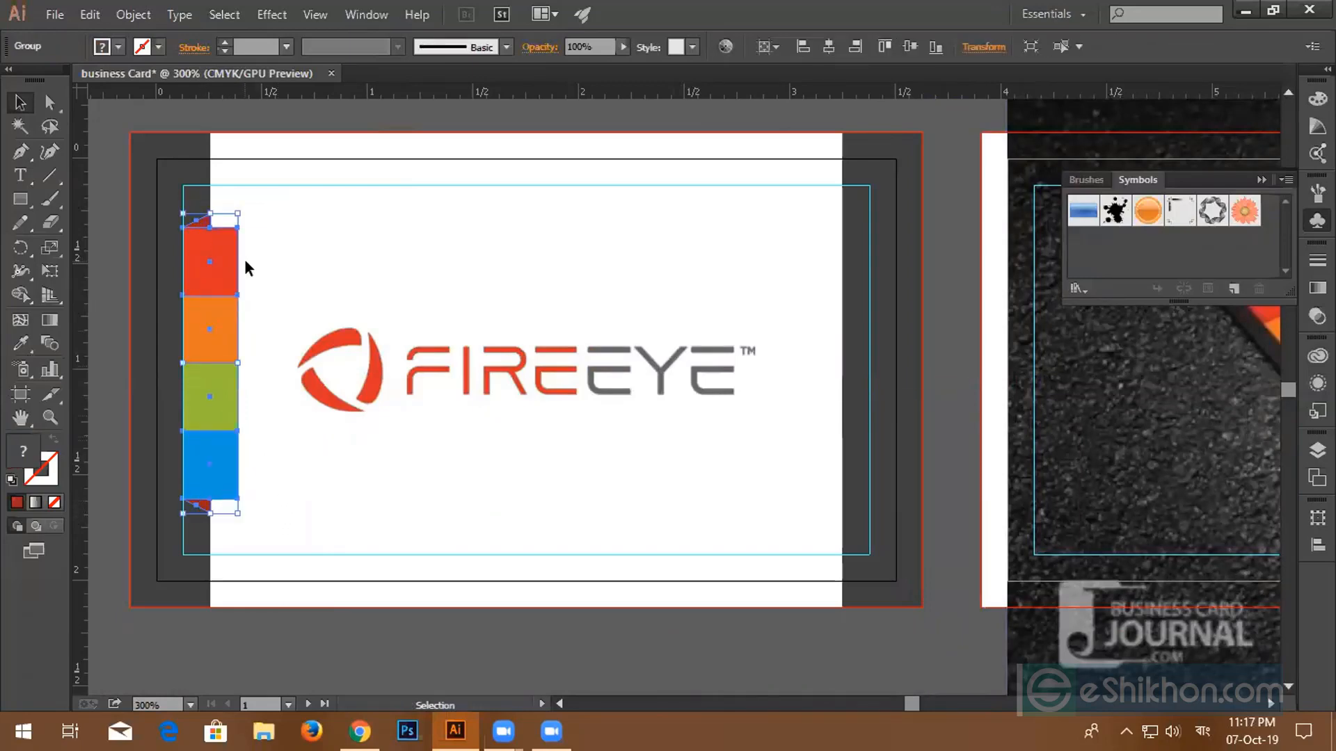
- Alt-drag a copy of the grouped colour strip onto the card's right edge
scroll(403, 420, "down", 1)
key("space")
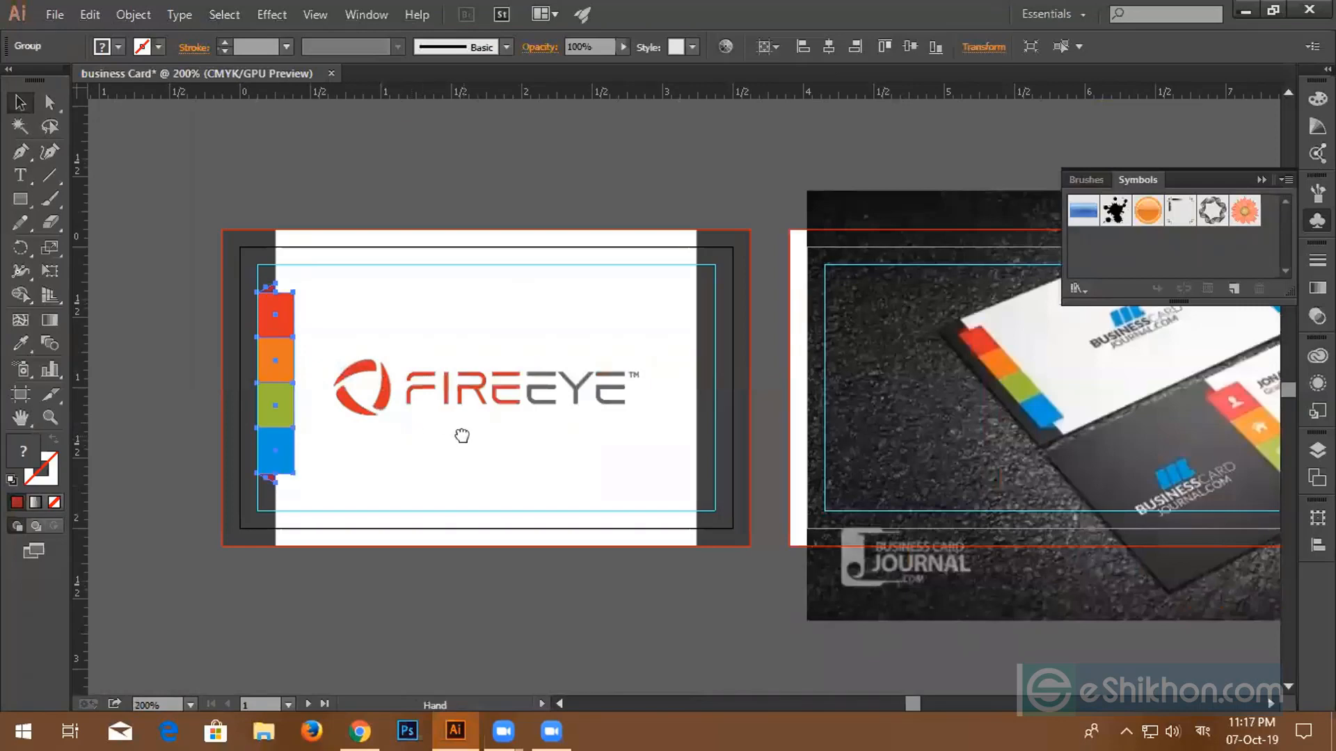
left_click_drag(462, 436, 354, 412)
left_click_drag(180, 391, 595, 397)
scroll(586, 402, "up", 2)
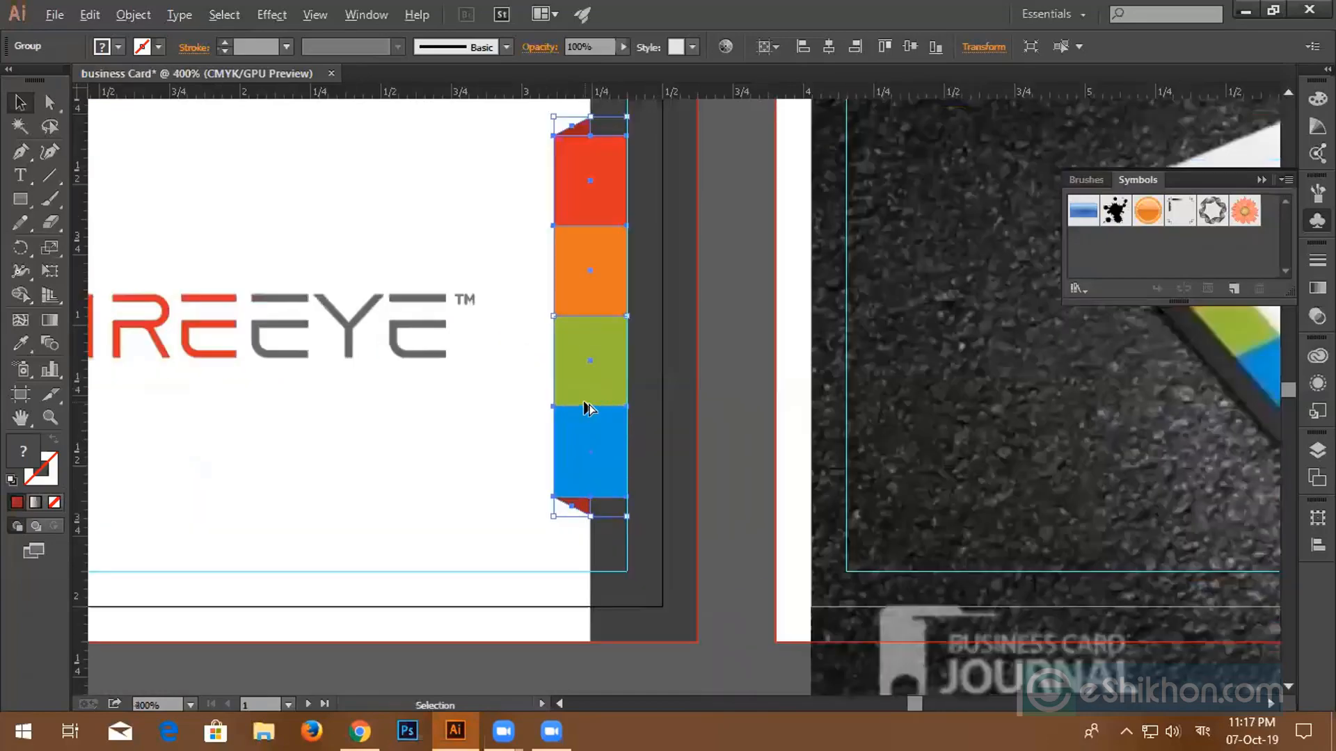
scroll(582, 401, "down", 3)
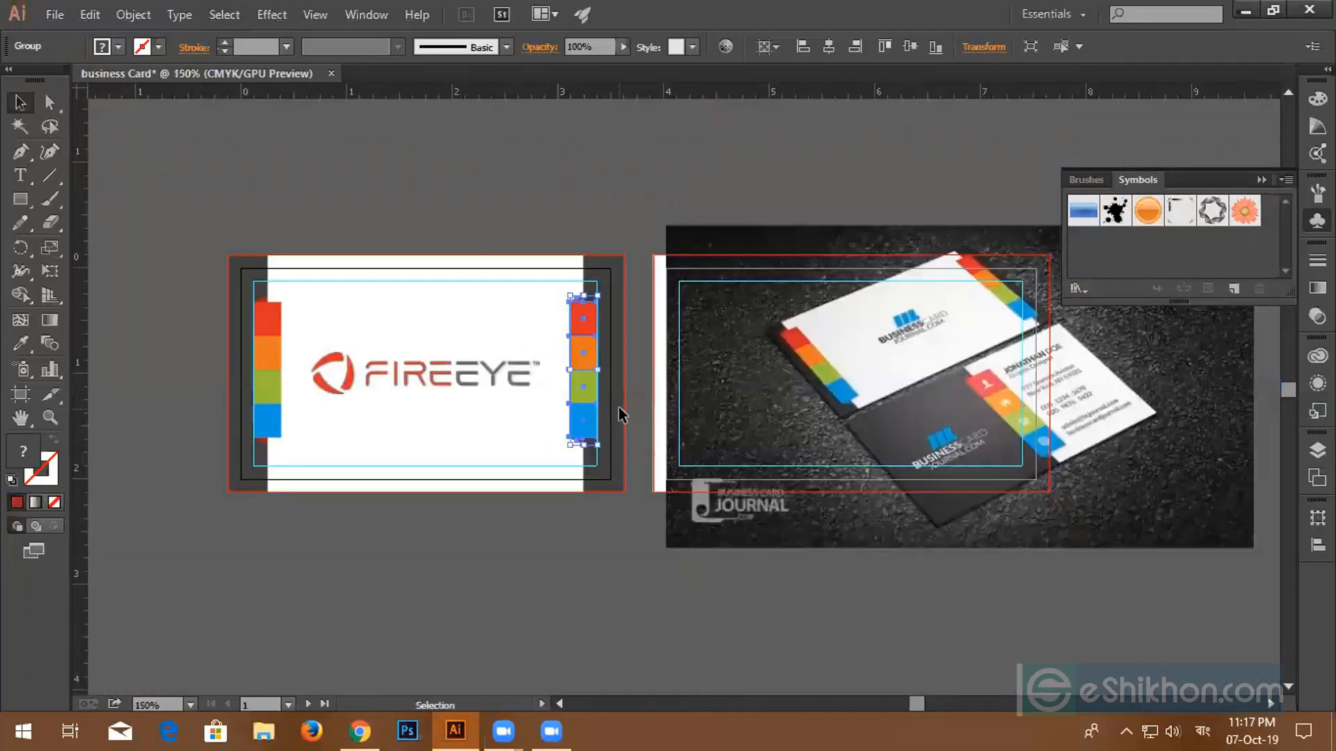
scroll(974, 404, "up", 1)
scroll(591, 431, "up", 4)
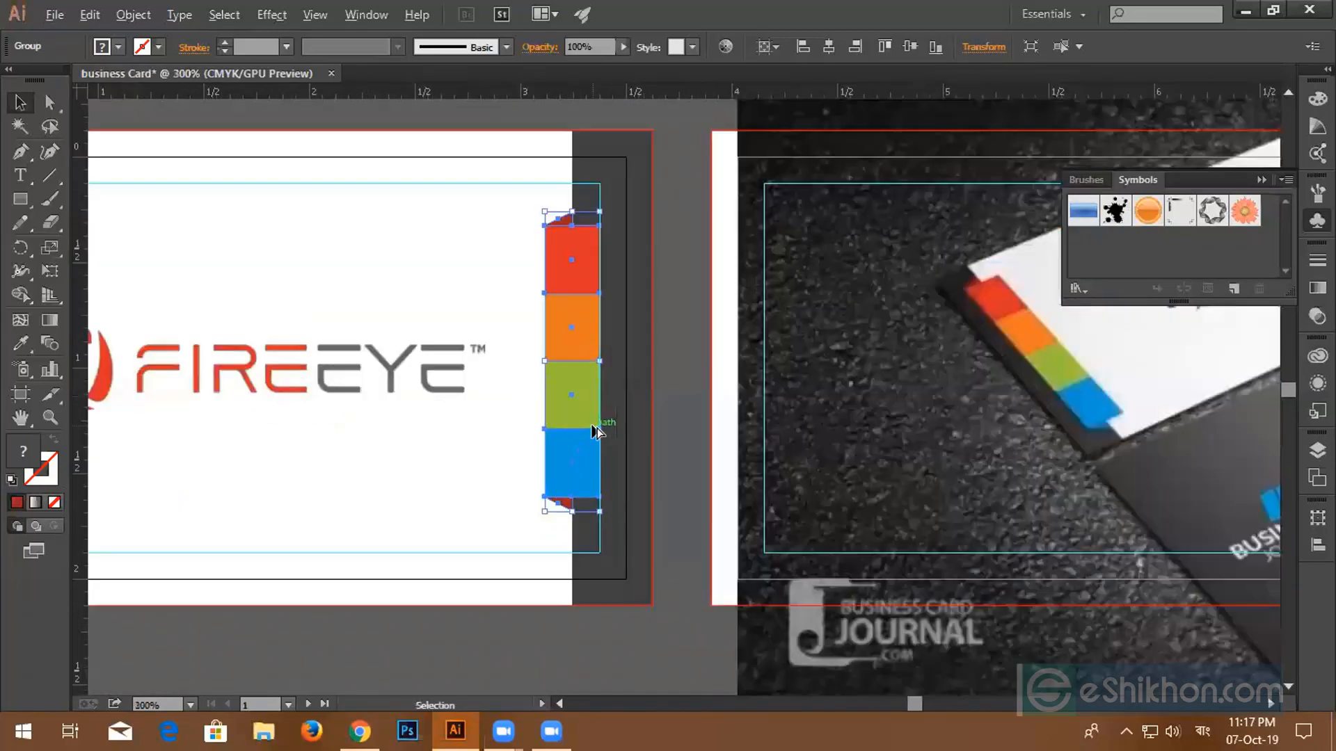
scroll(580, 447, "up", 3)
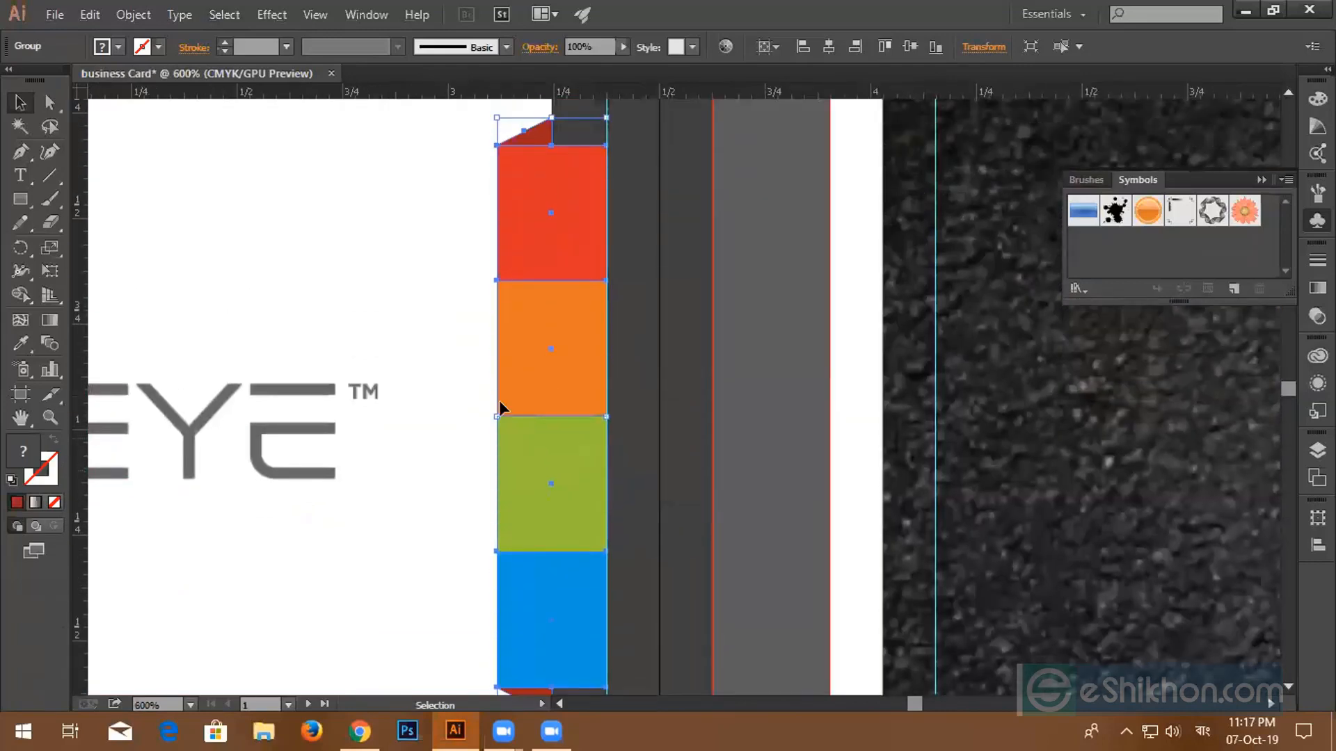
left_click(460, 334)
- Select the right-edge colour strip and preview a Reflect on it, then cancel without applying
left_click(529, 211)
right_click(530, 203)
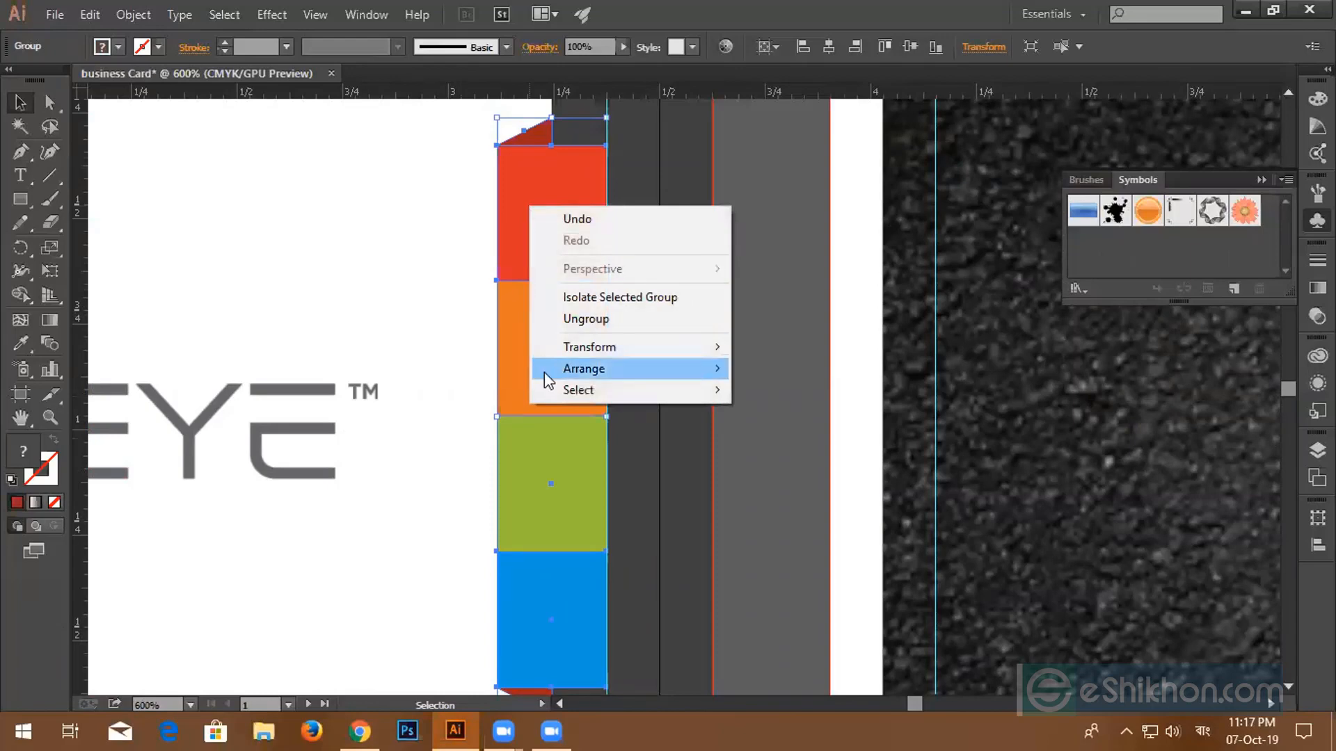
mouse_move(610, 378)
mouse_move(645, 347)
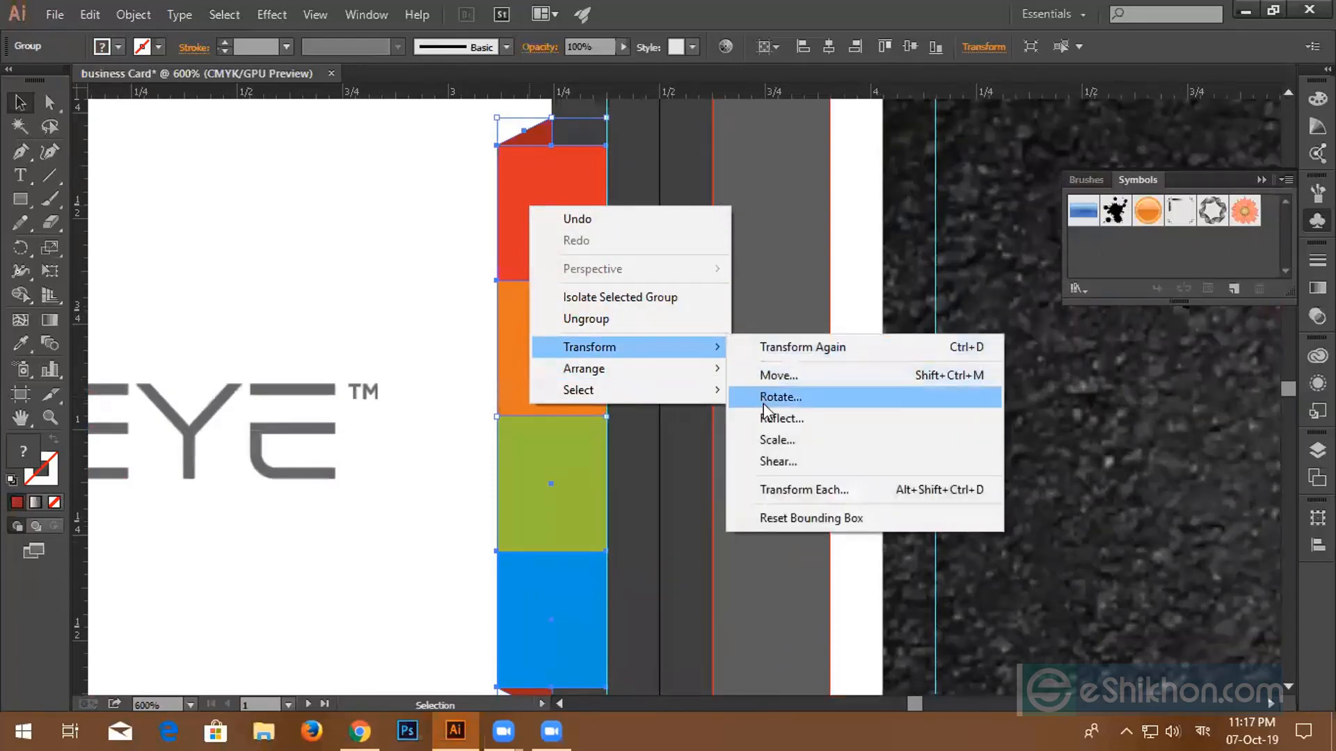
left_click(768, 422)
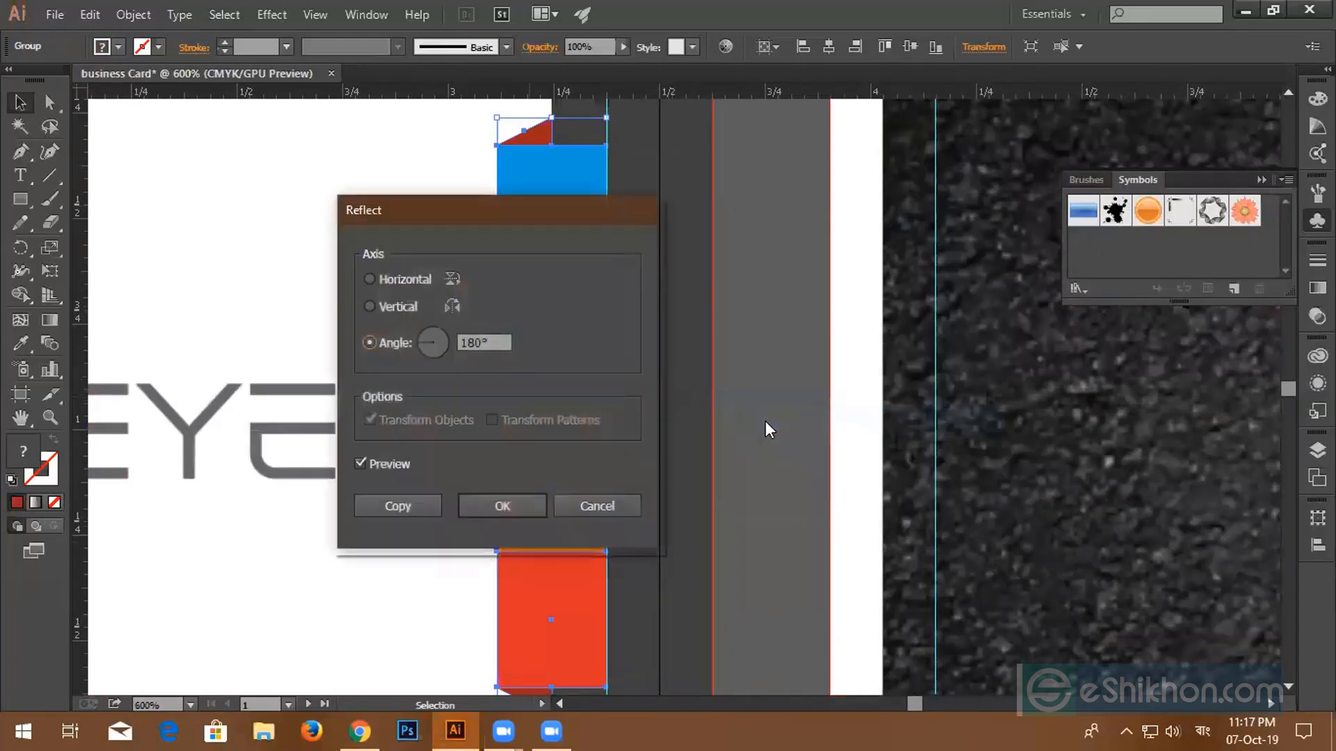
left_click_drag(449, 214, 963, 216)
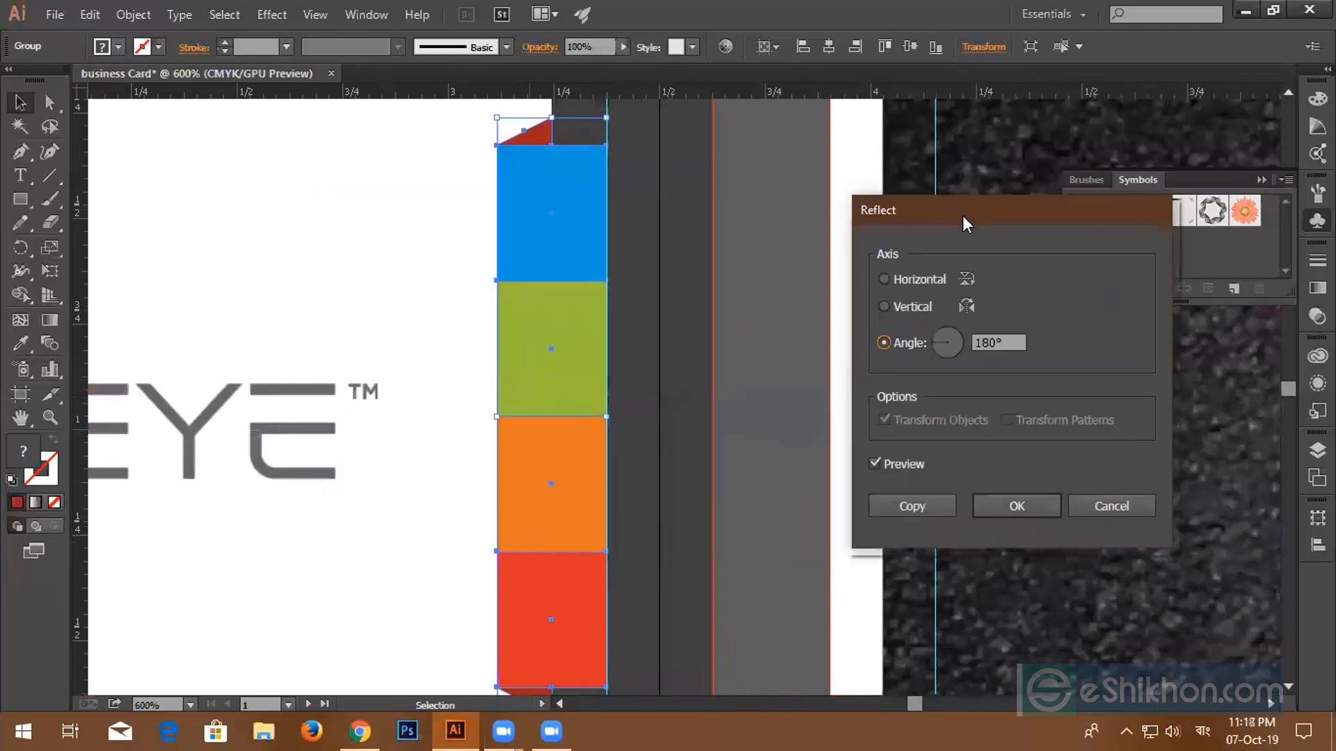
left_click(875, 464)
left_click(875, 464)
left_click(877, 465)
left_click(1093, 512)
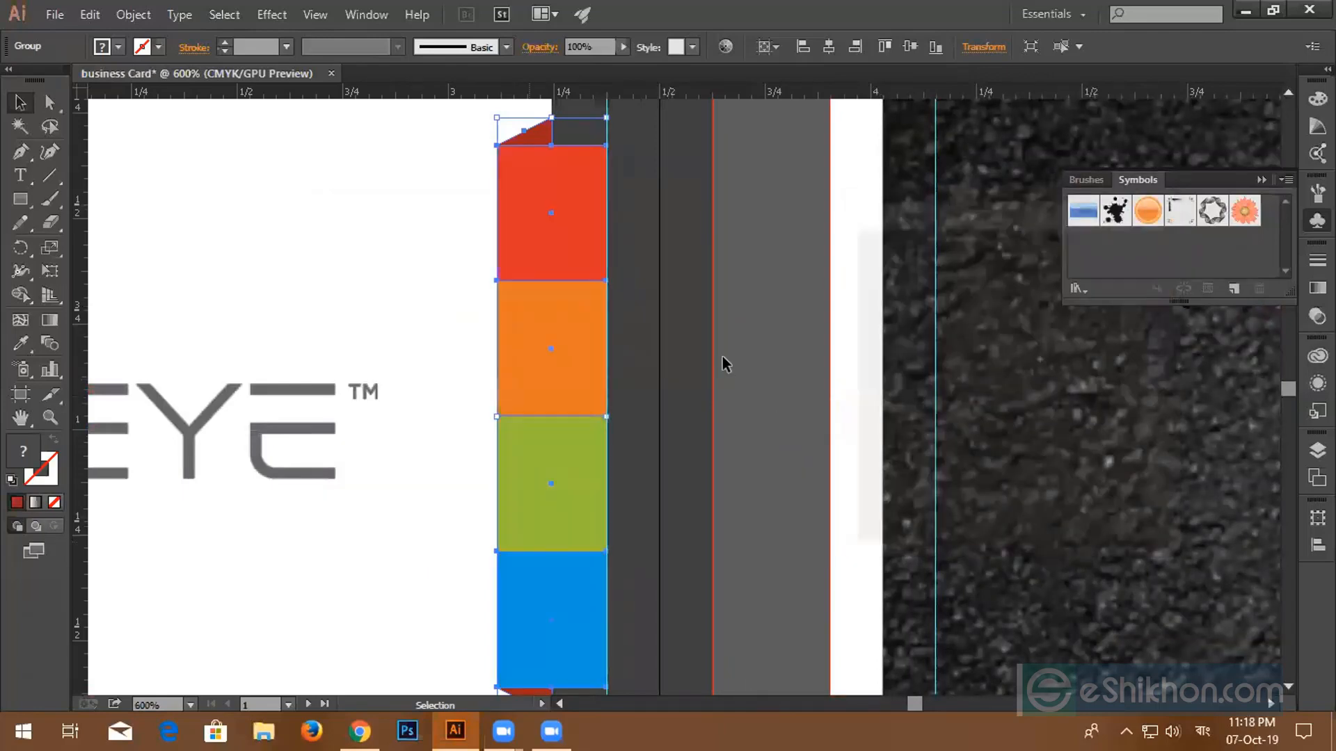
- Rotate the right-edge strip 180° so it runs blue, green, orange, red top to bottom
right_click(723, 358)
mouse_move(779, 498)
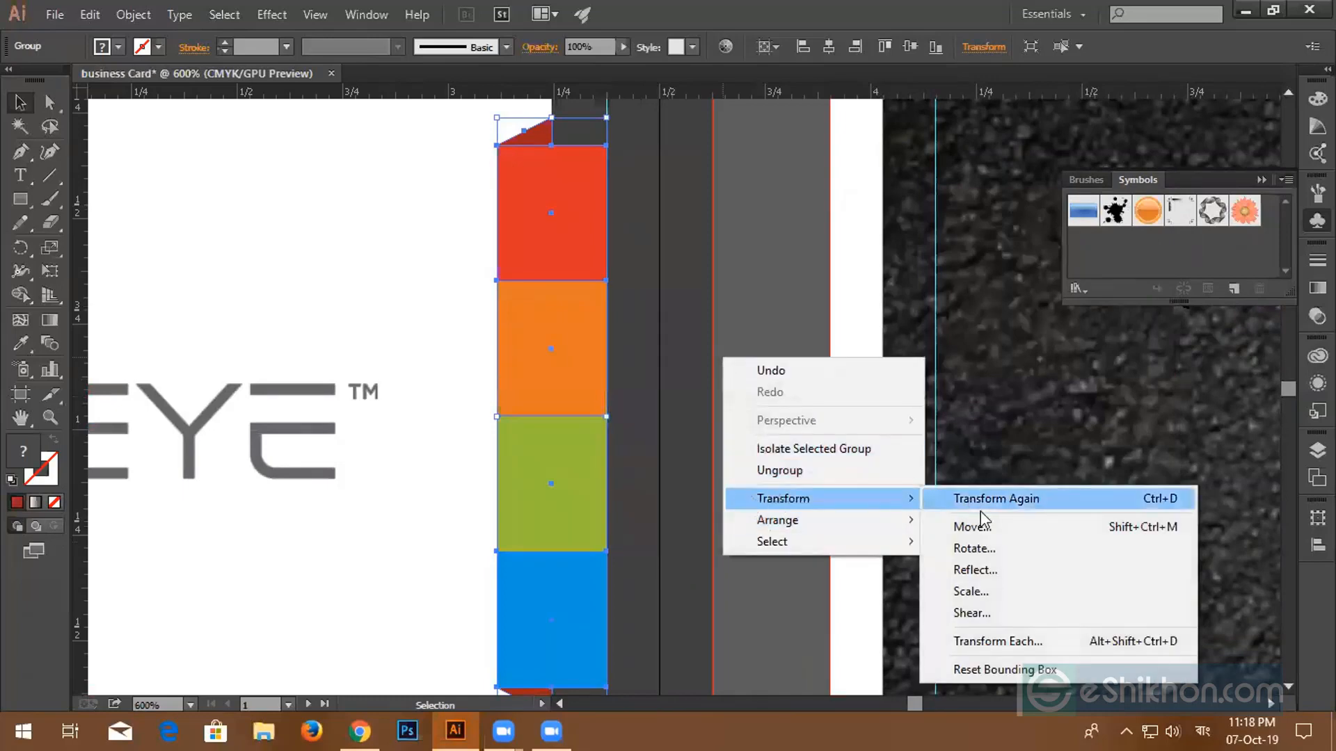
left_click(983, 550)
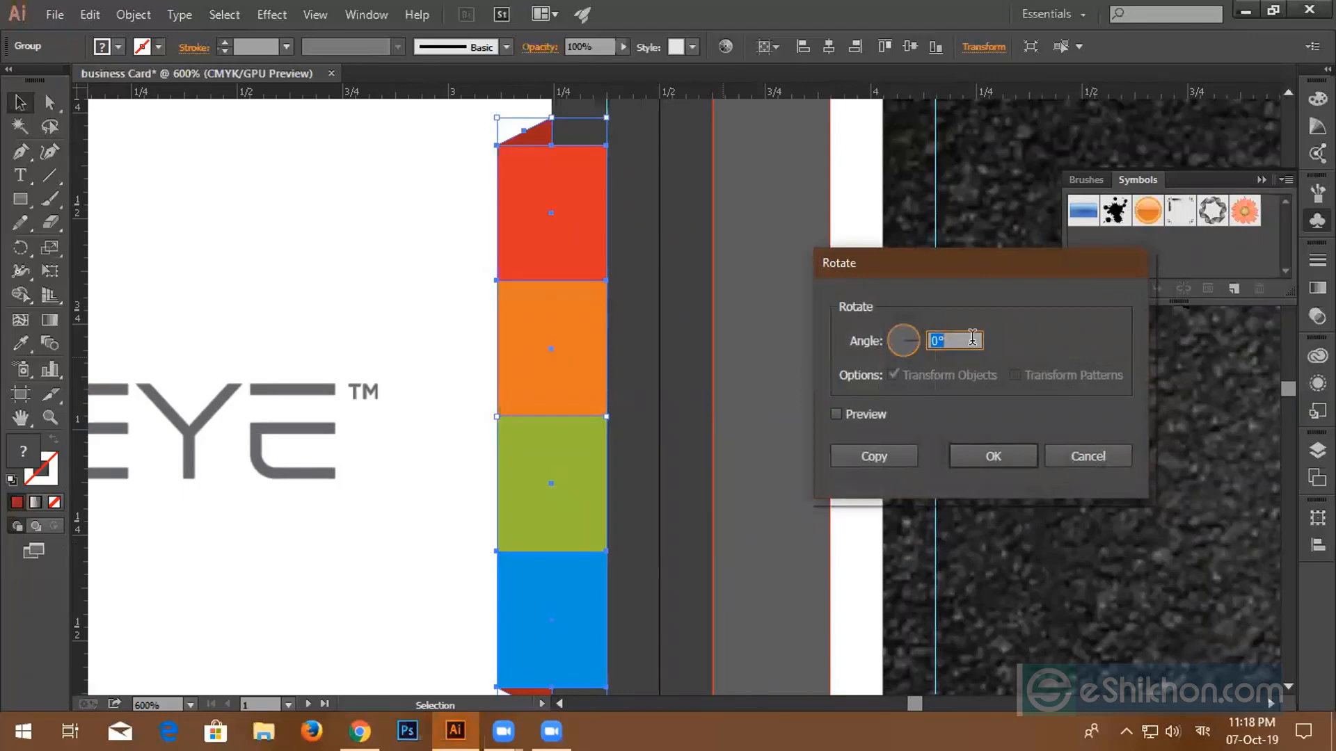
type("90")
left_click(836, 414)
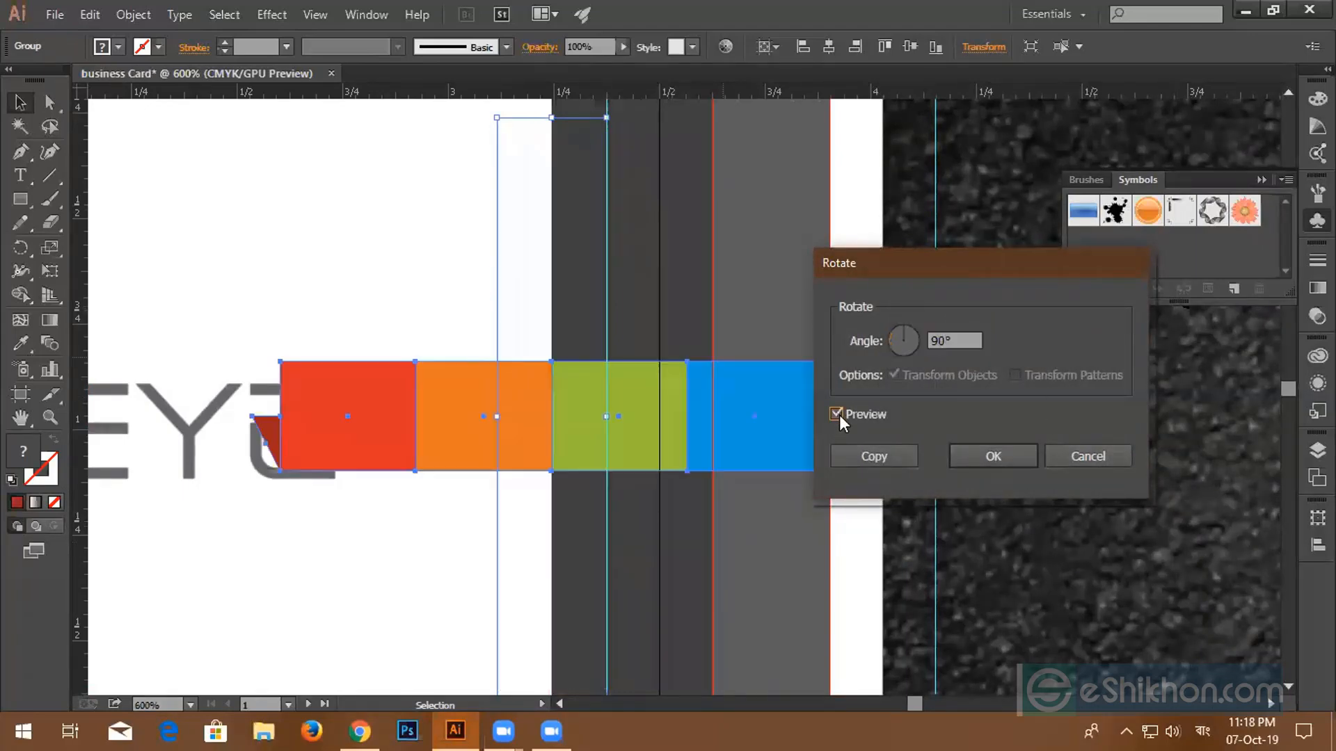
double_click(957, 331)
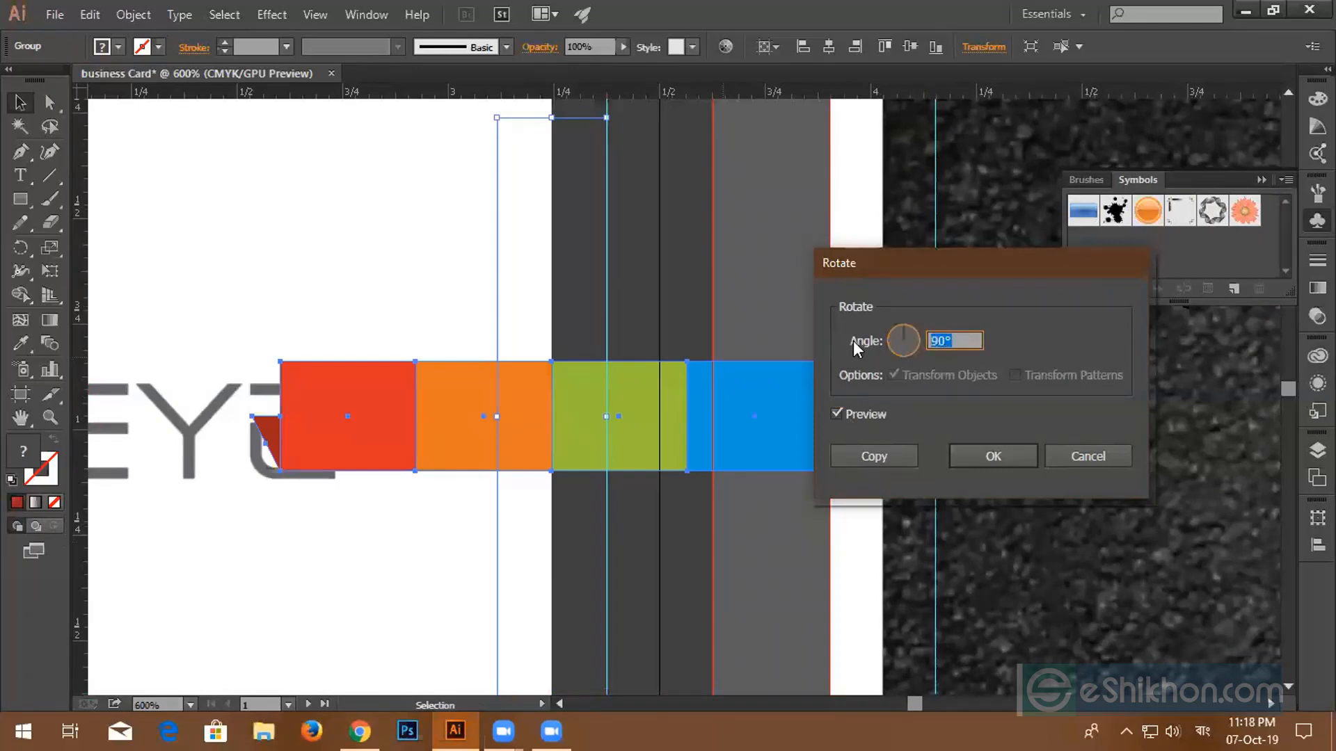
type("180")
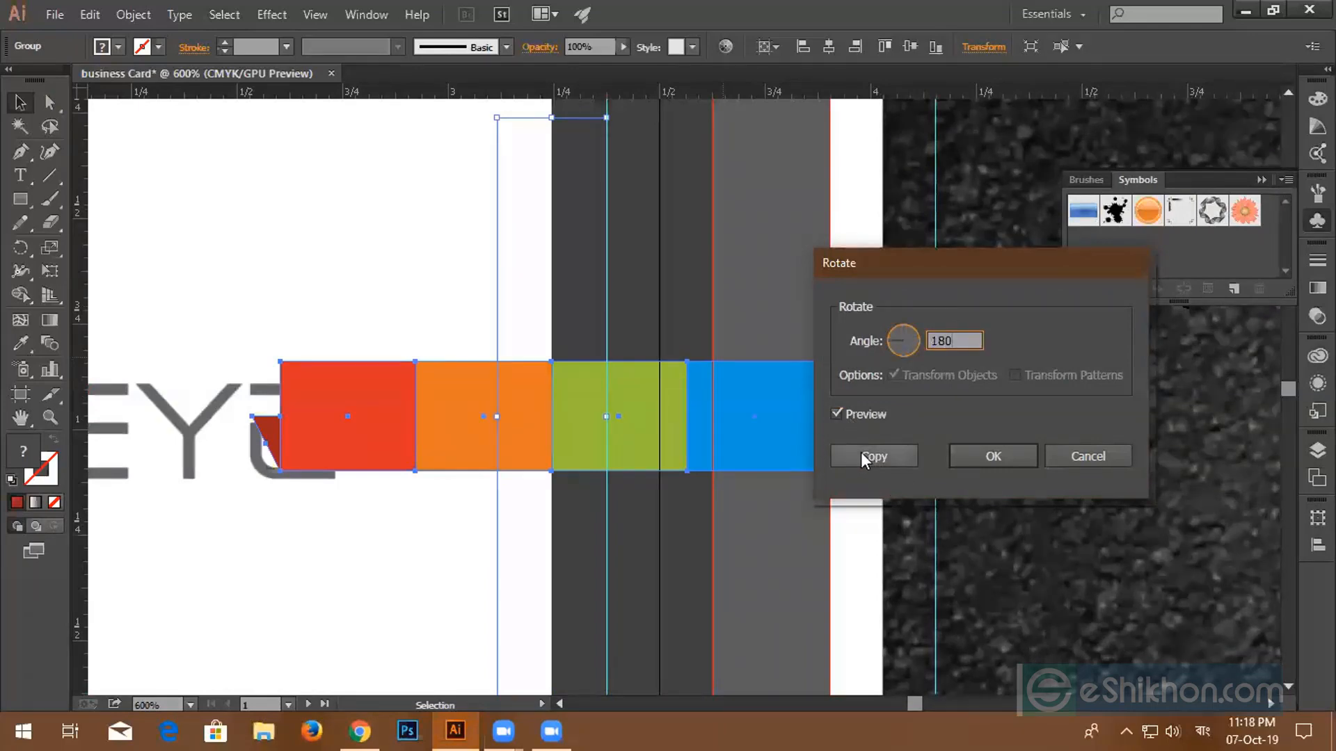
left_click(836, 414)
left_click(836, 414)
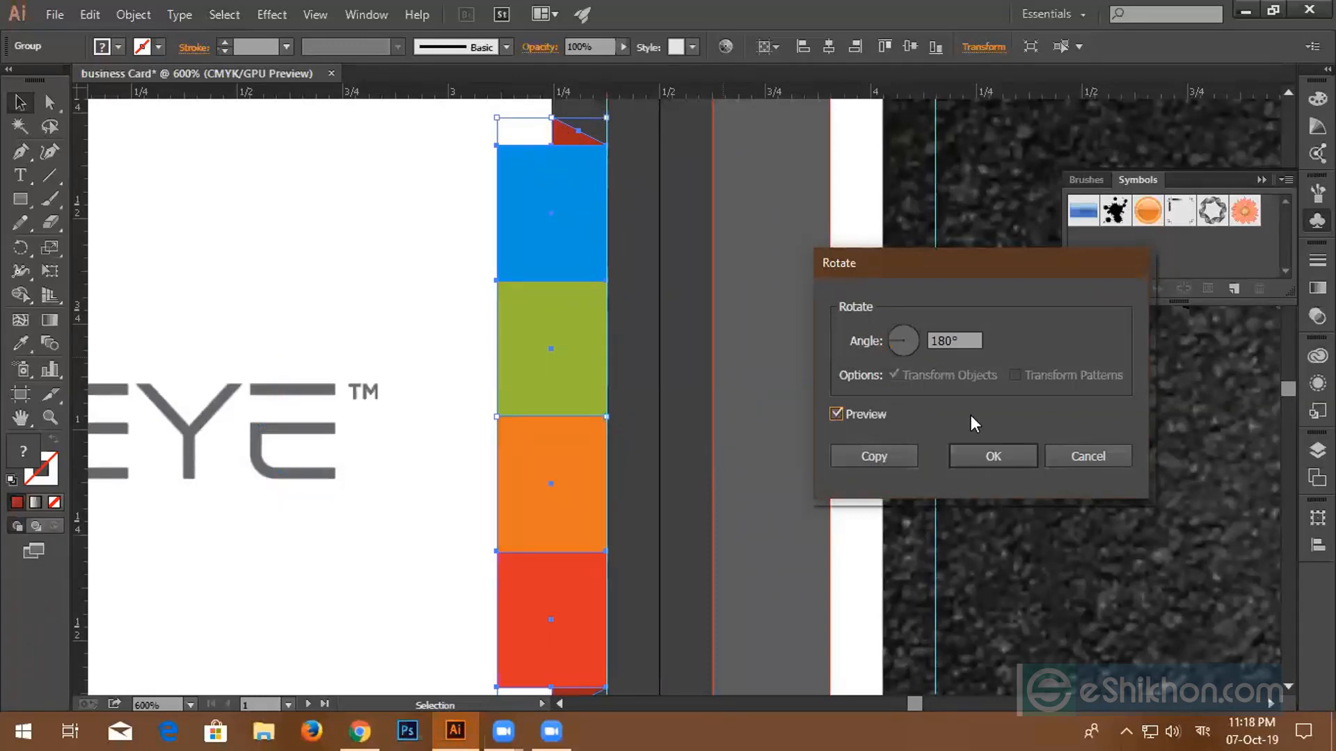
left_click(1021, 457)
scroll(527, 472, "down", 3)
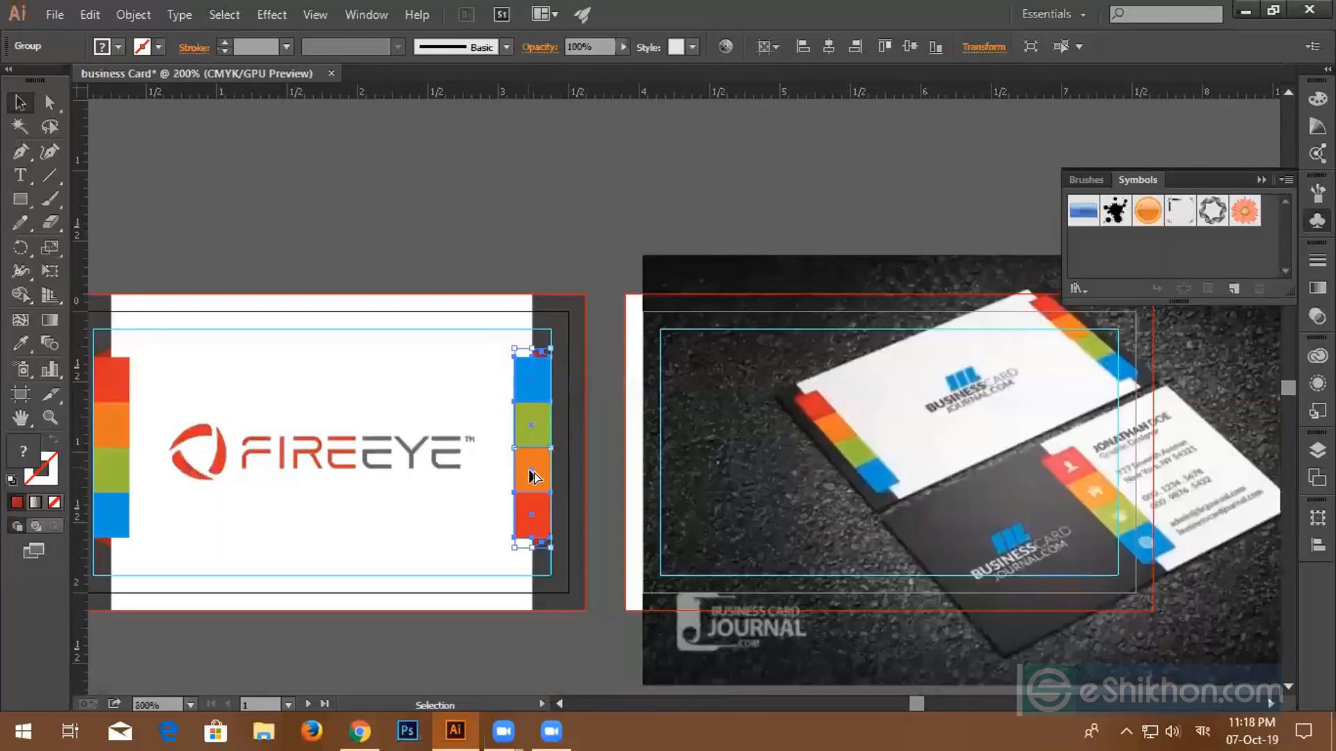
scroll(533, 477, "down", 1)
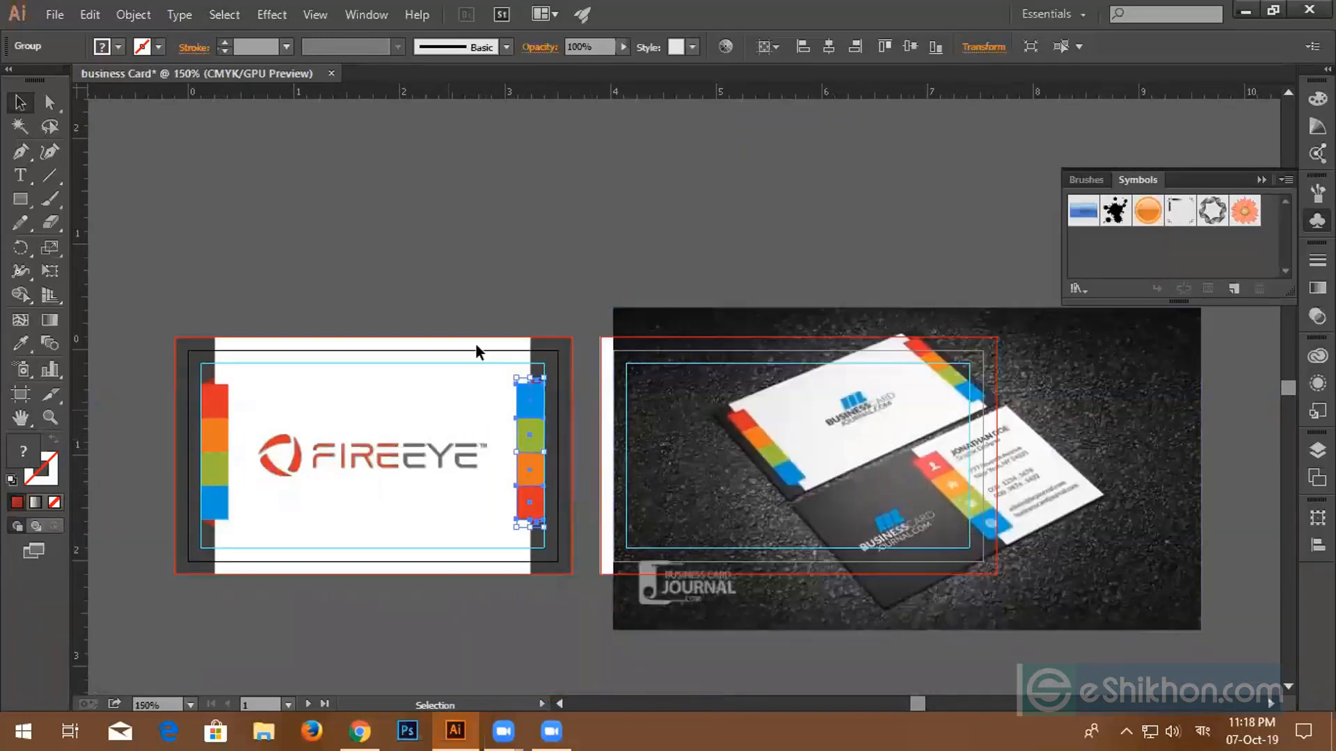
left_click(475, 258)
scroll(512, 454, "up", 2)
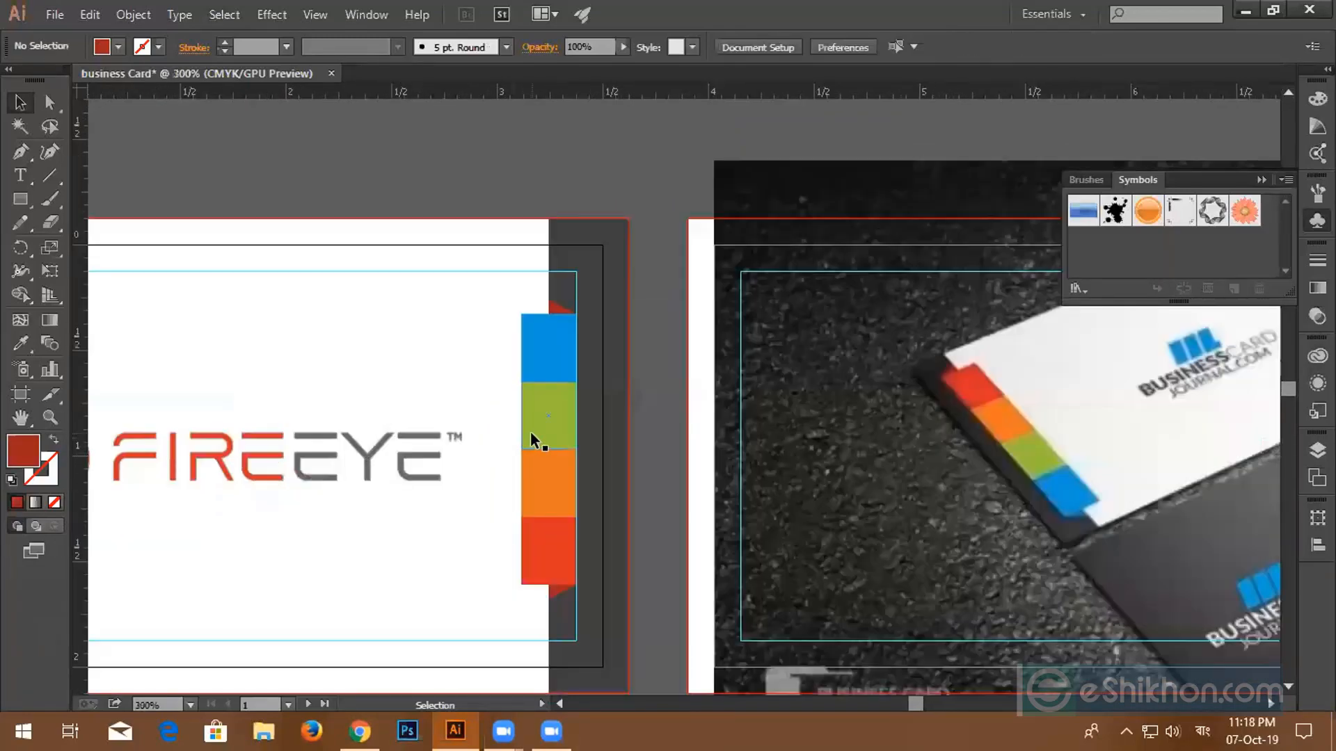
scroll(533, 437, "down", 3)
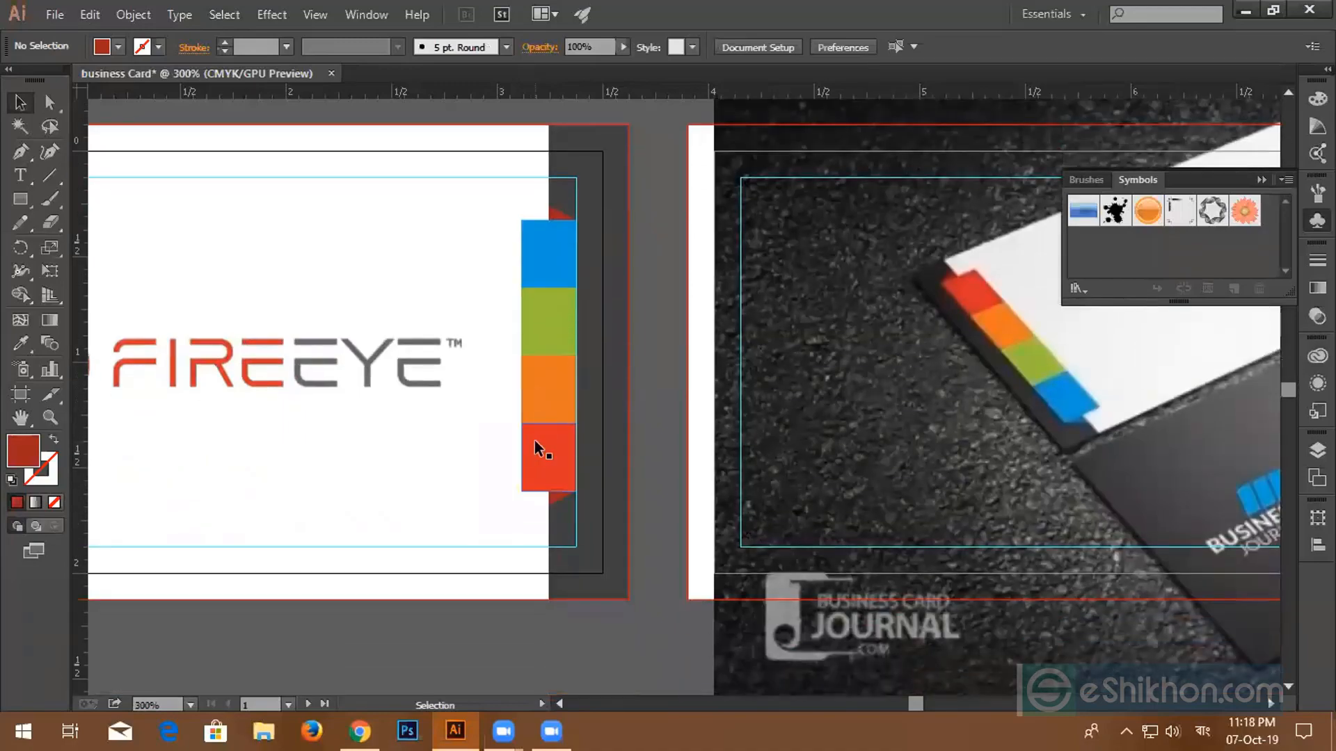
scroll(540, 436, "down", 2)
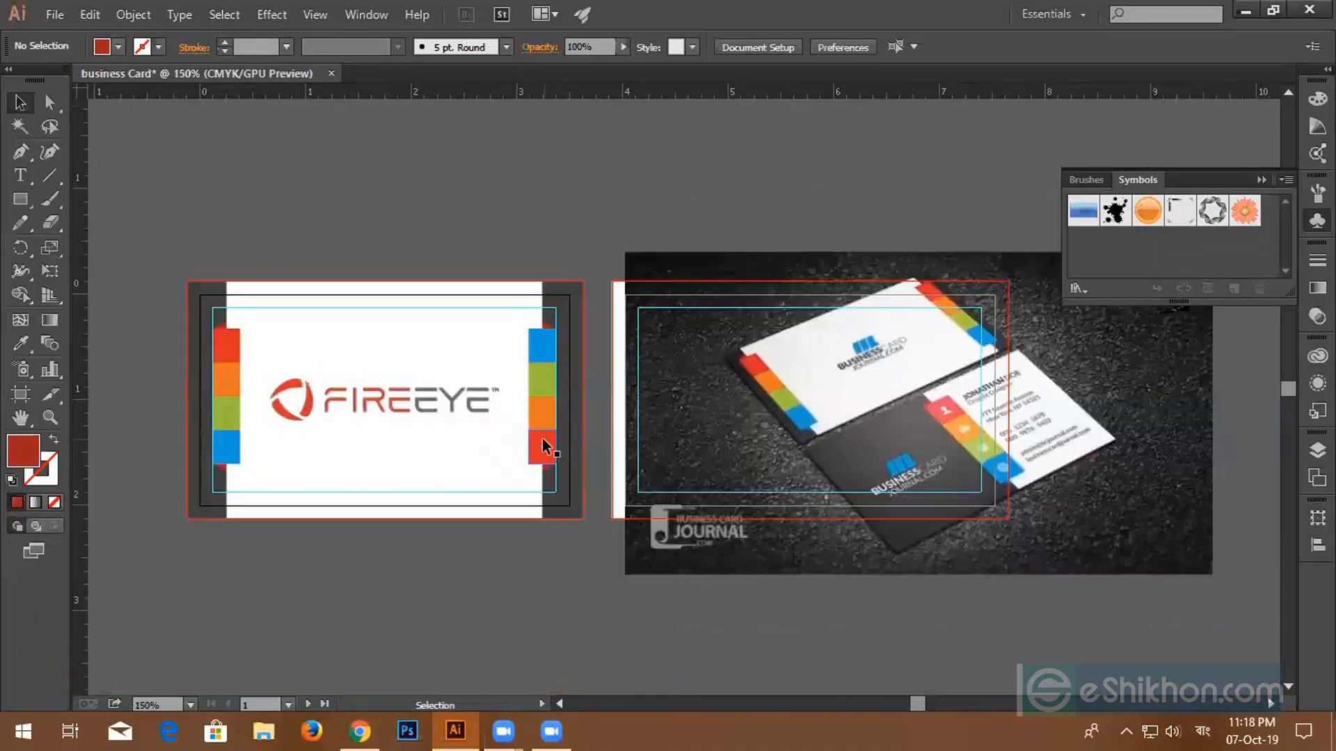
scroll(544, 440, "up", 3)
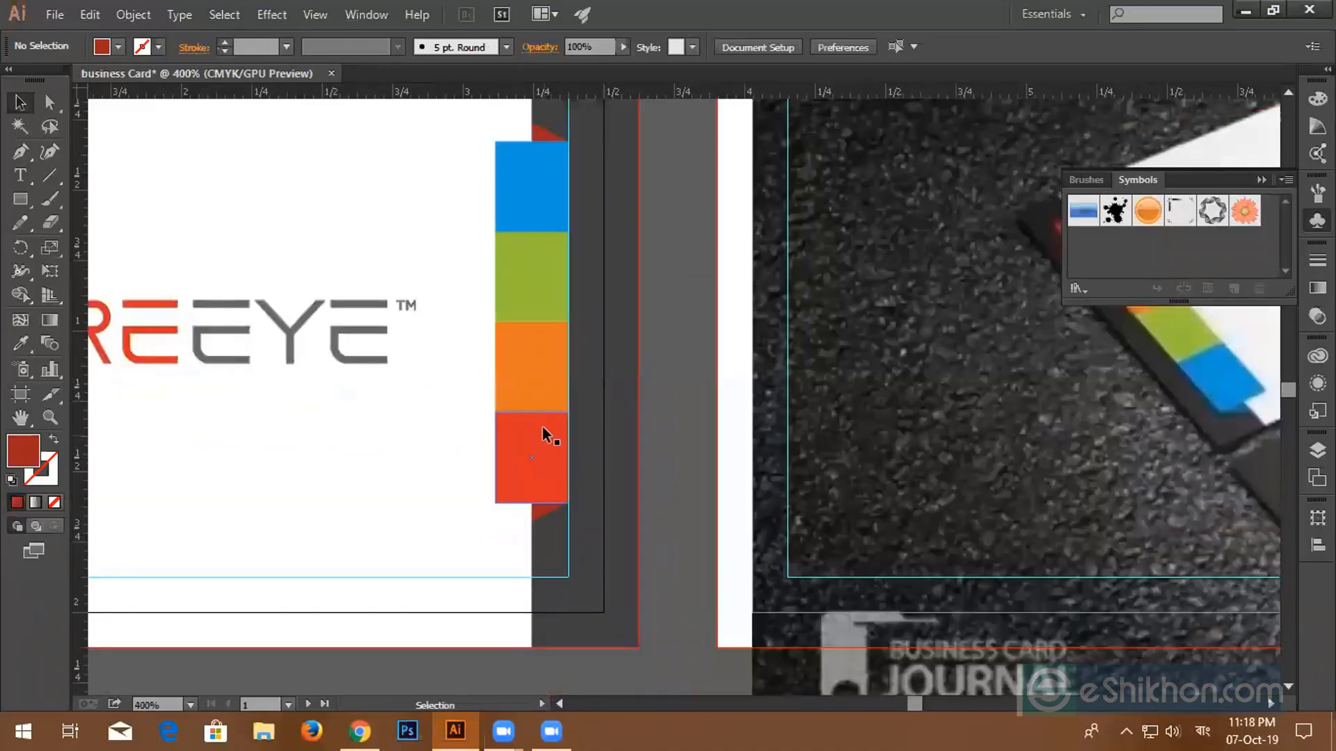
left_click(540, 221)
right_click(540, 222)
mouse_move(659, 364)
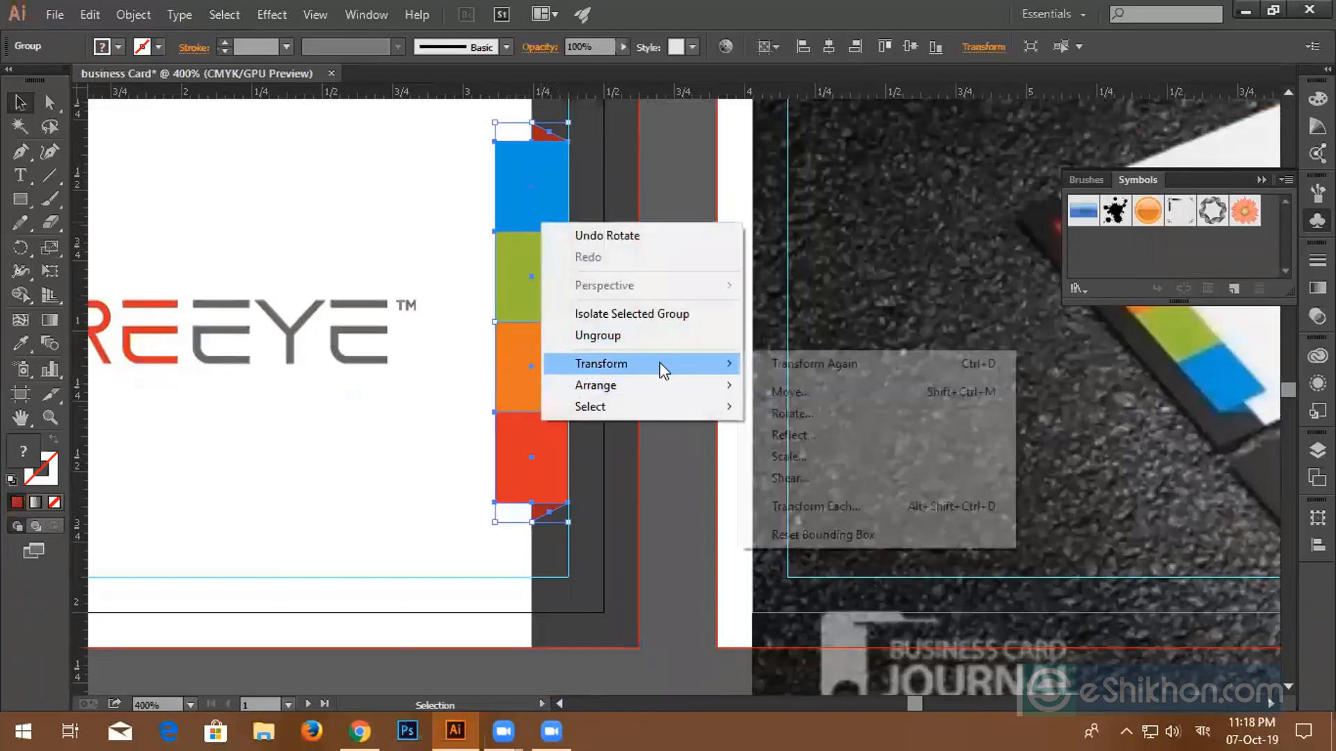
left_click(772, 413)
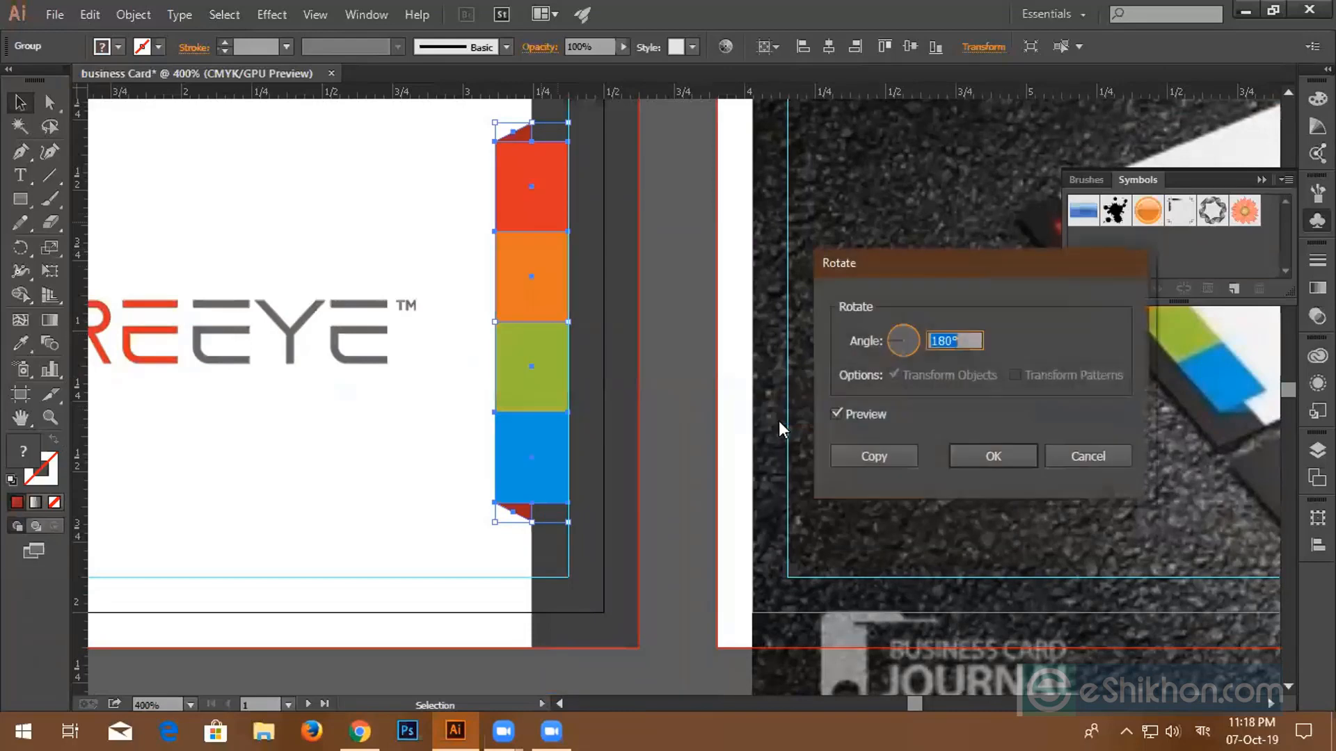
left_click(836, 415)
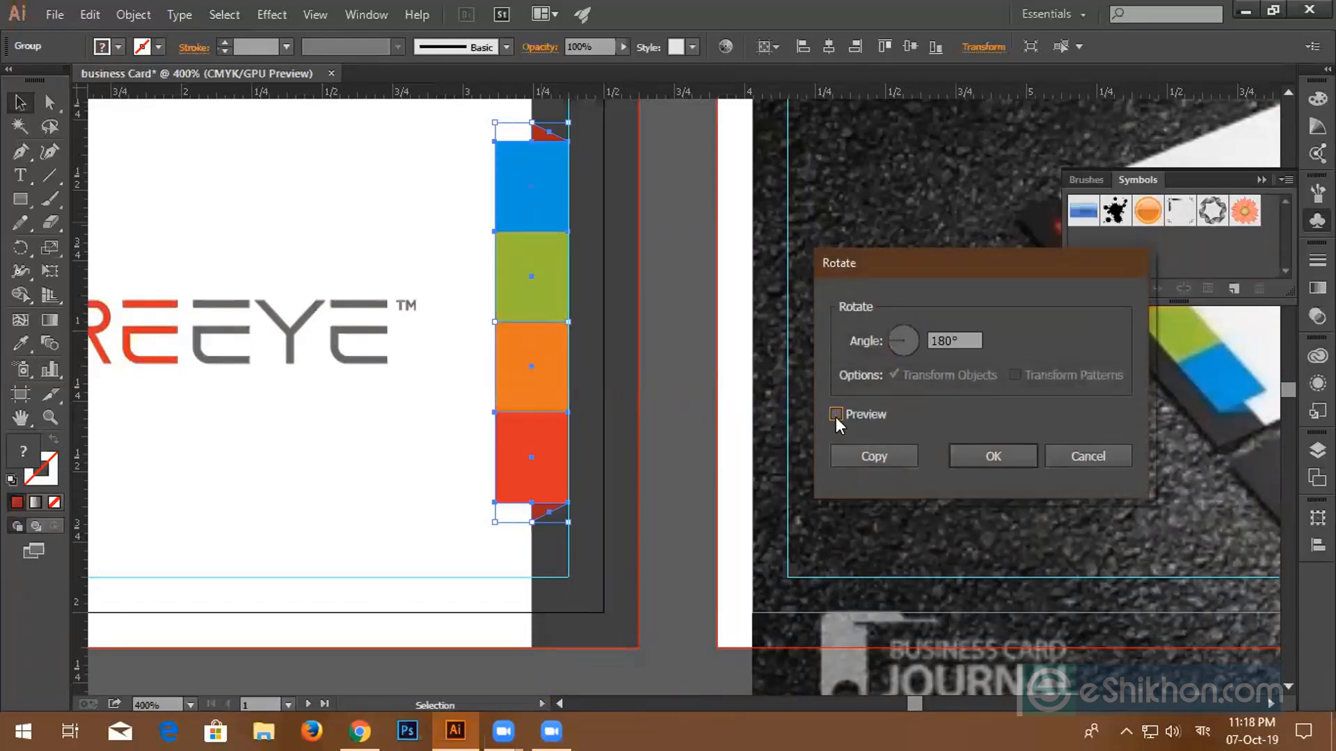
left_click_drag(973, 340, 858, 336)
type("-180")
left_click(837, 414)
left_click(836, 413)
left_click_drag(965, 342, 890, 341)
type("360")
left_click(837, 415)
left_click(1103, 455)
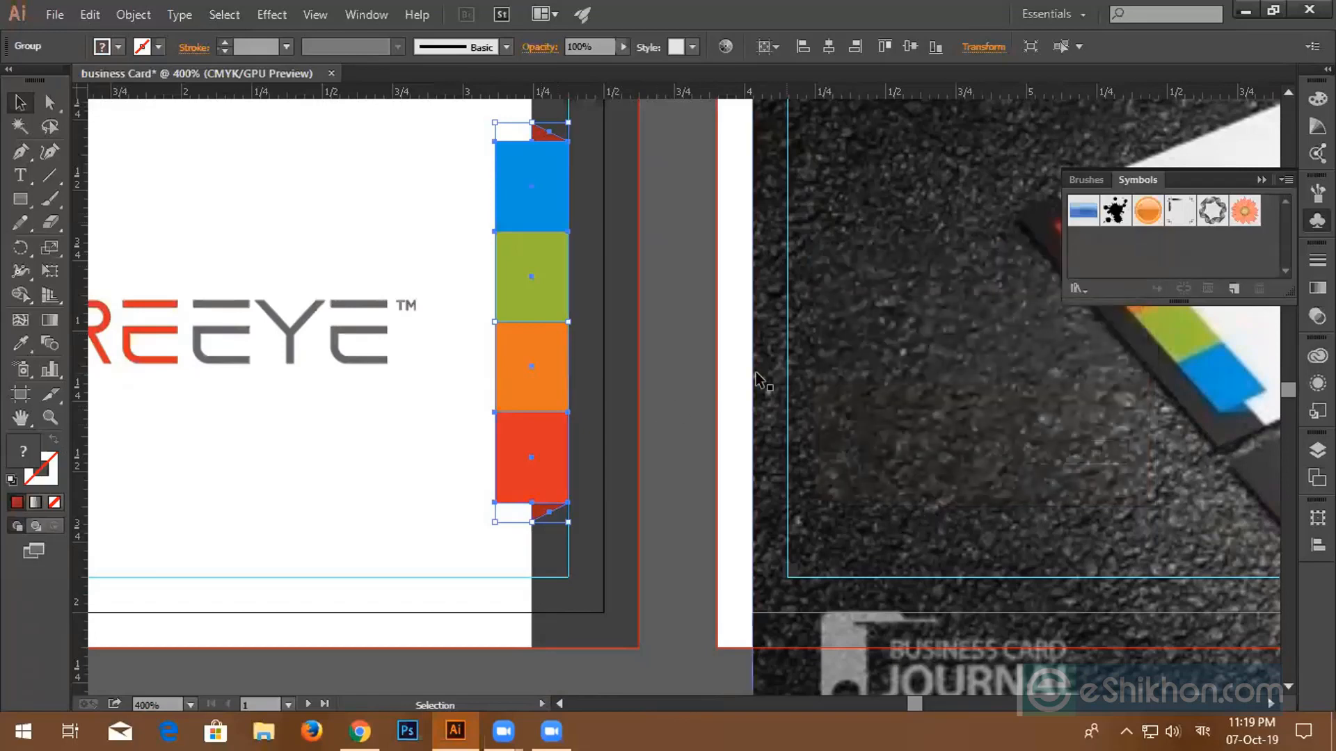
left_click(718, 320)
left_click(542, 363)
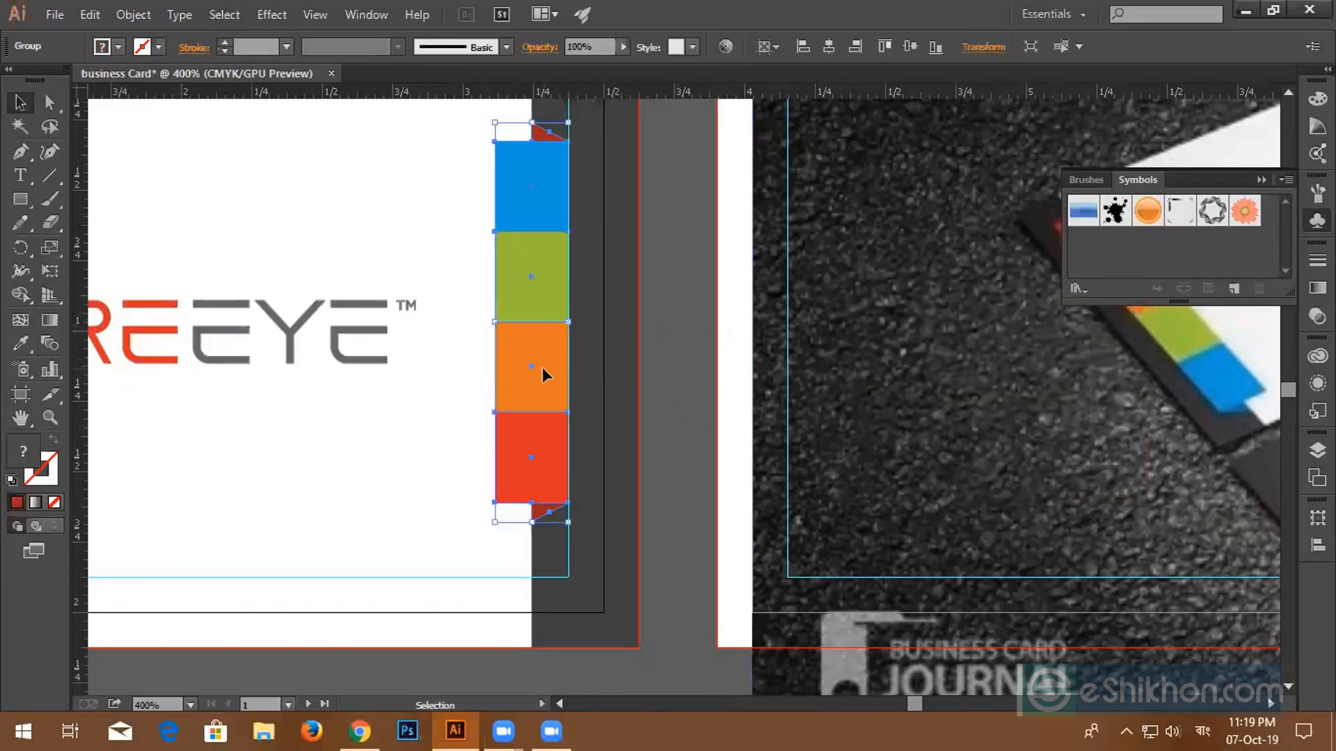
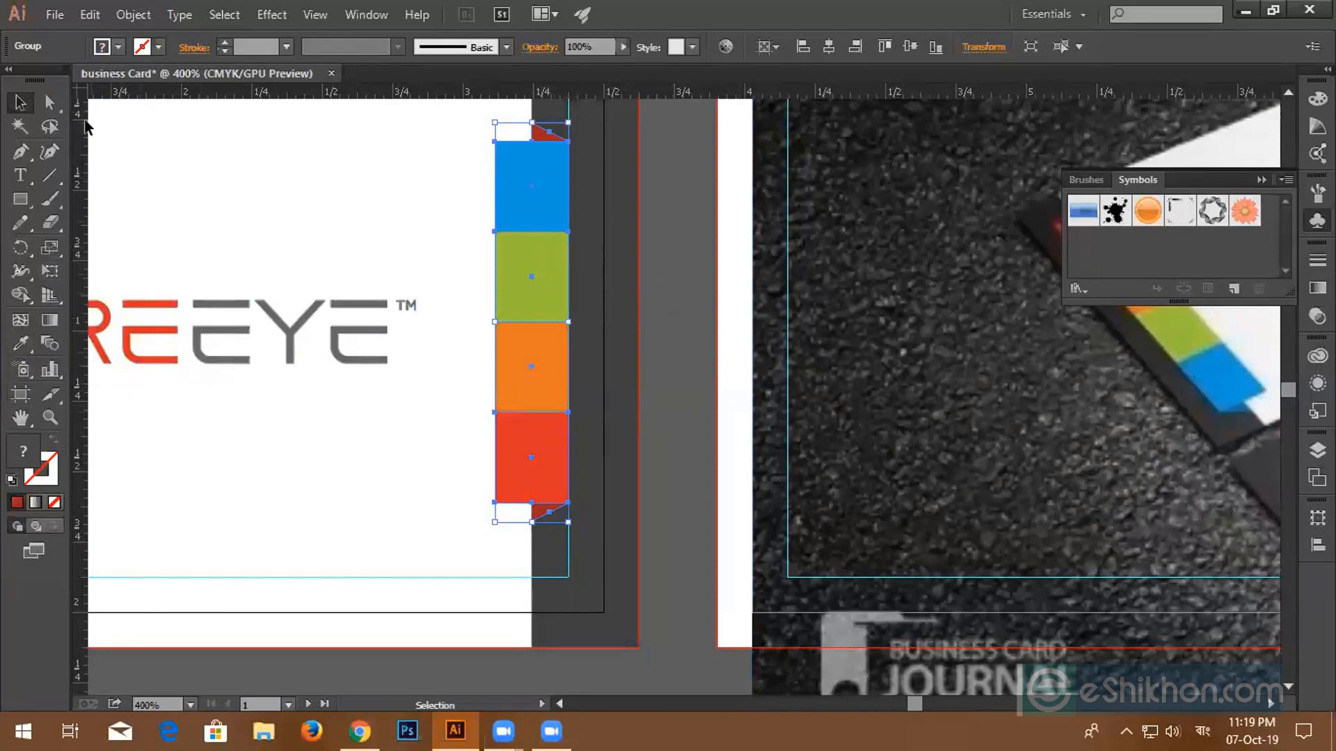
- Use Direct Selection to select only the top tab of the right-edge strip
left_click(49, 103)
left_click(653, 191)
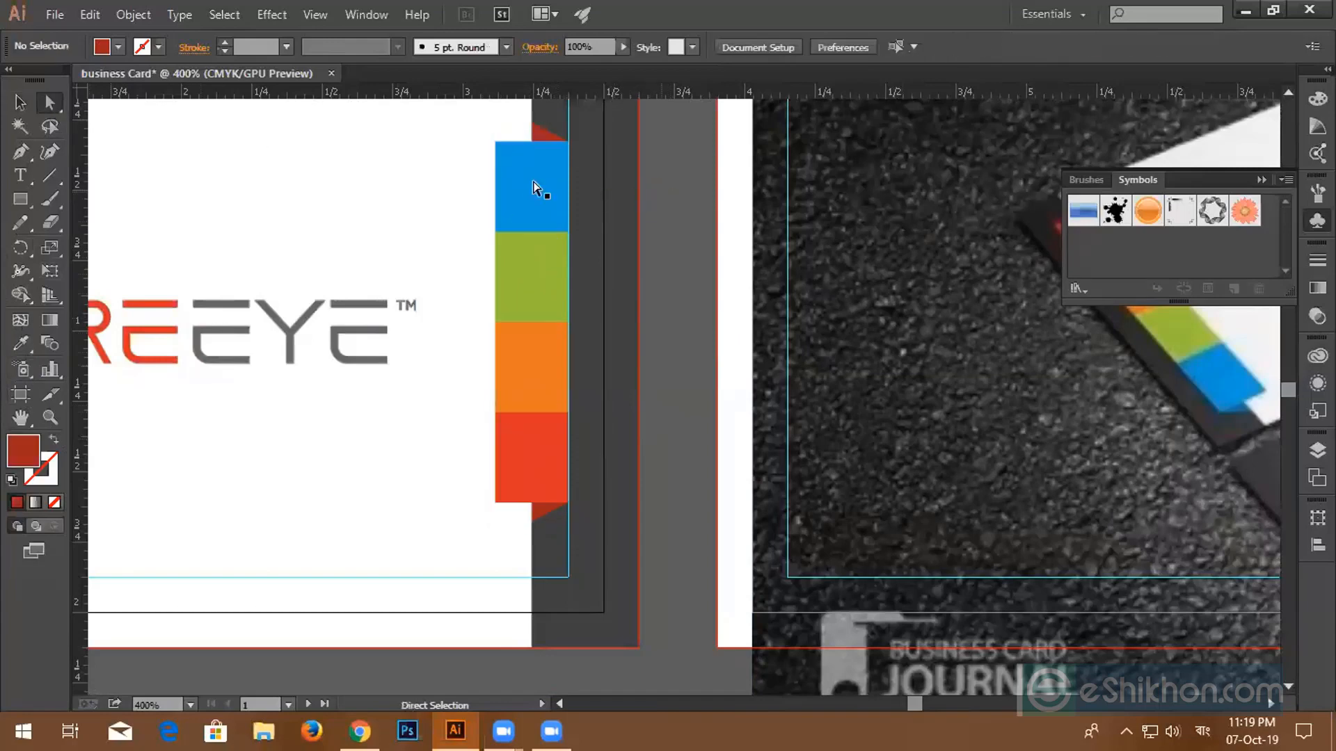
left_click(524, 180)
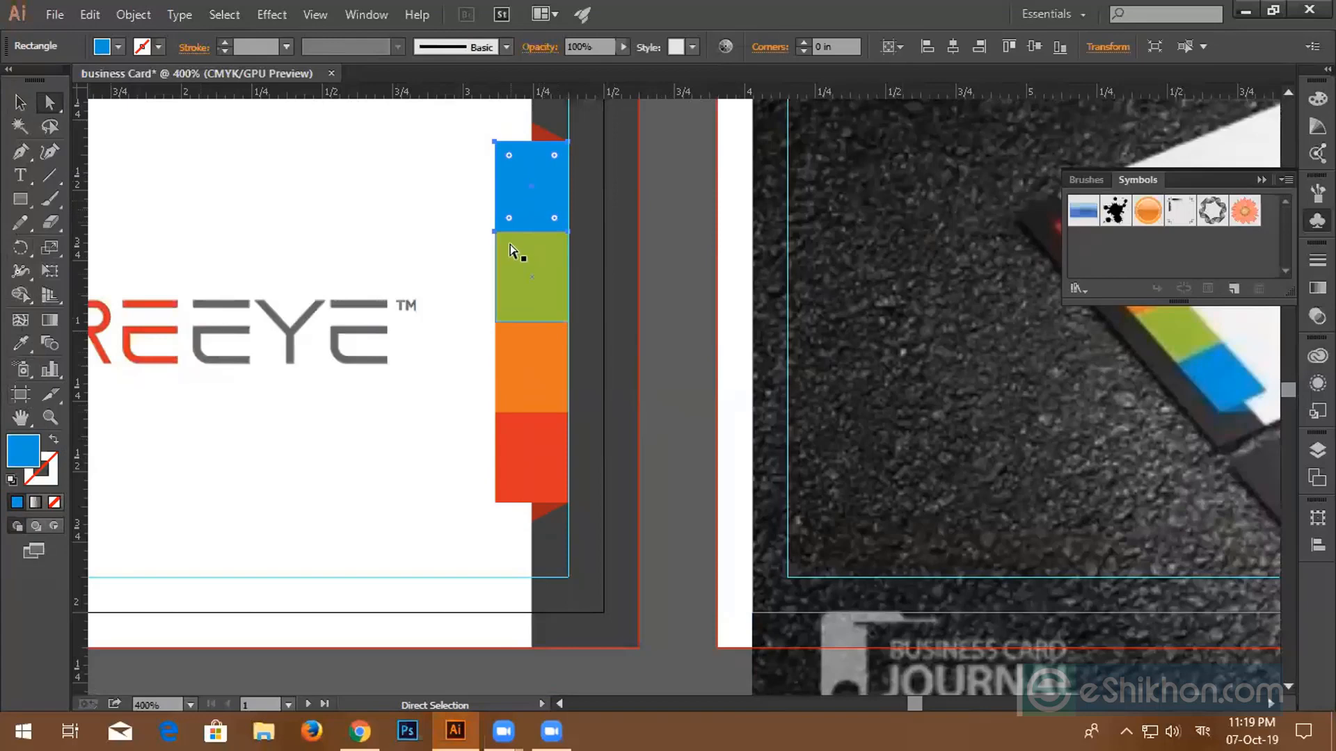
key("v")
left_click(528, 319)
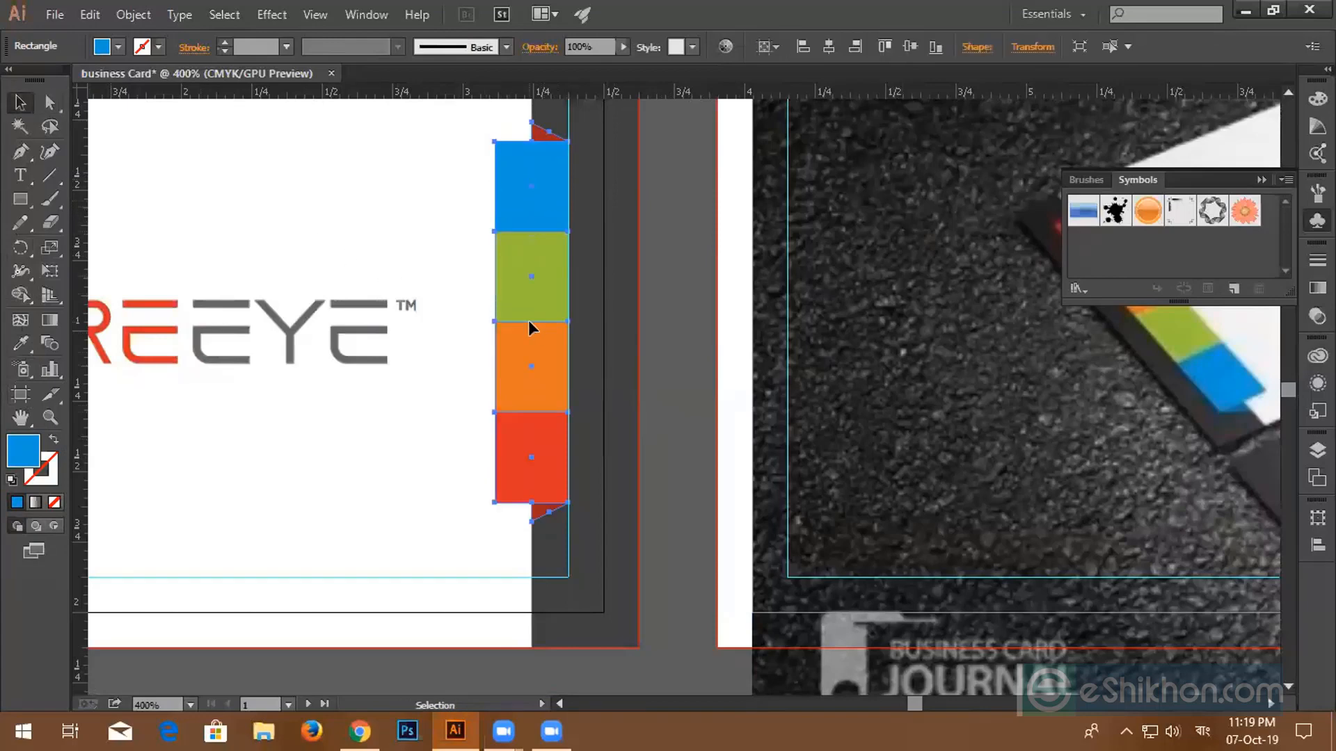
left_click(49, 102)
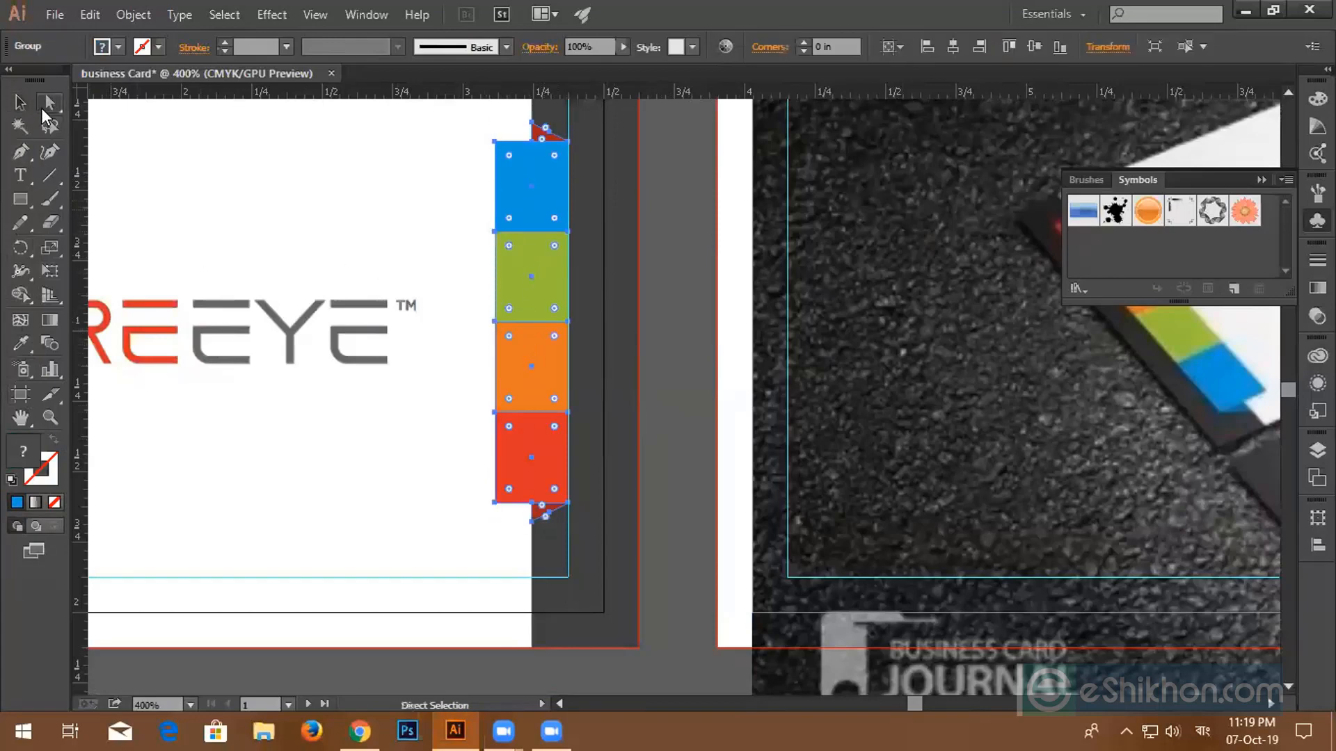
left_click(679, 219)
left_click(525, 190)
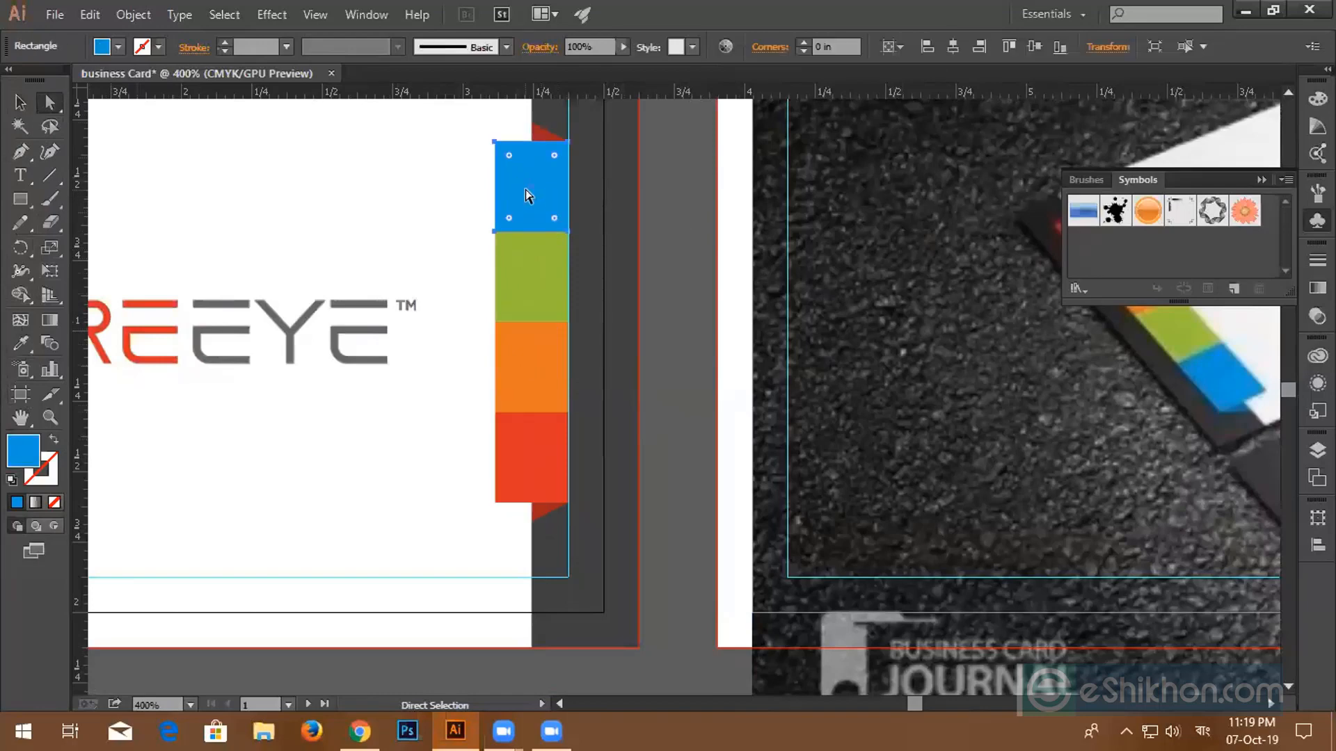
- Eyedrop red, orange, green and blue onto the right tabs from top, then select the mockup photo
left_click(30, 338)
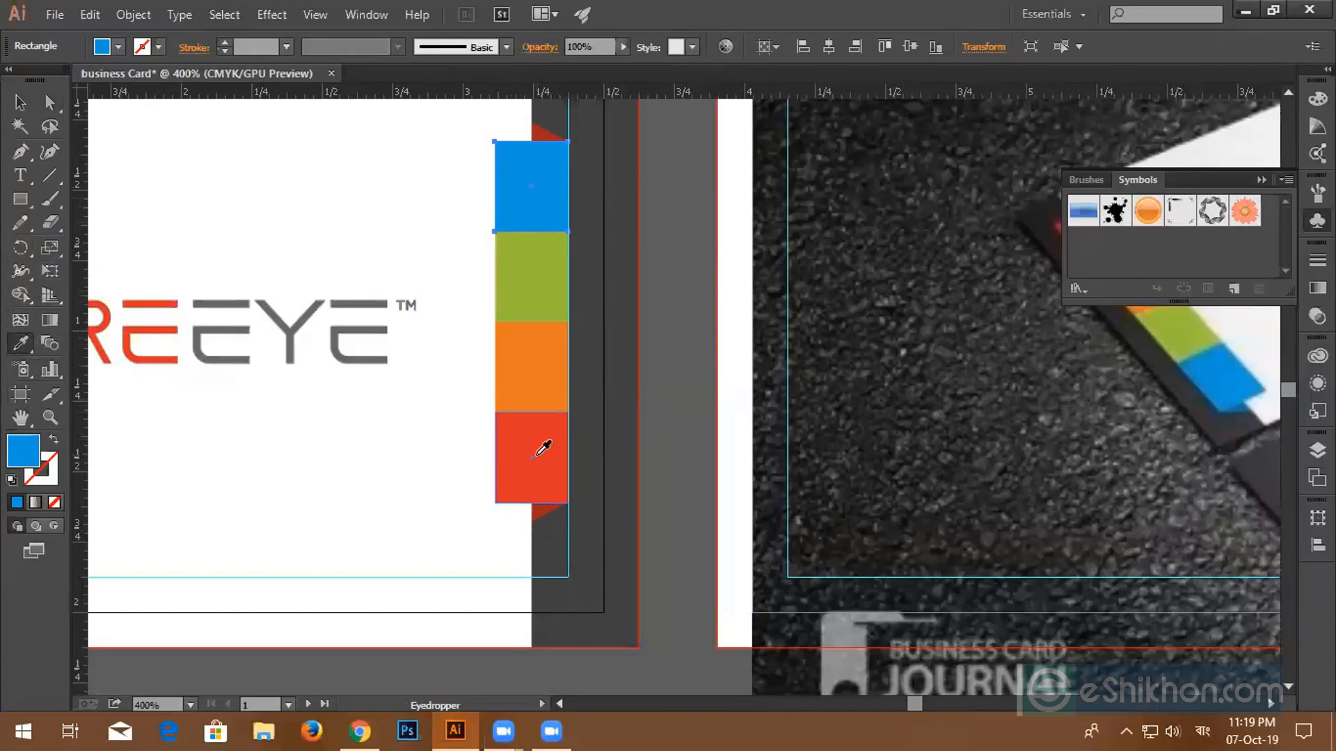
scroll(537, 385, "down", 1)
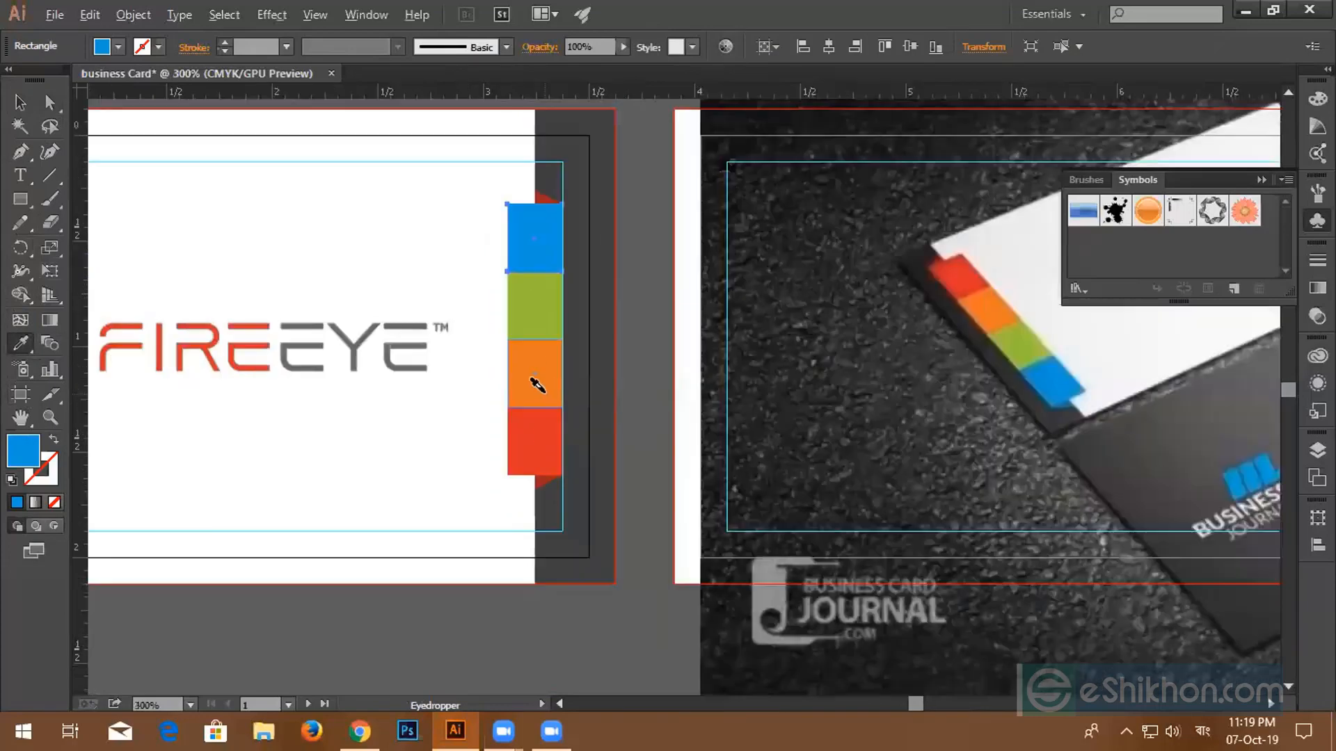
scroll(537, 384, "down", 2)
left_click(235, 309)
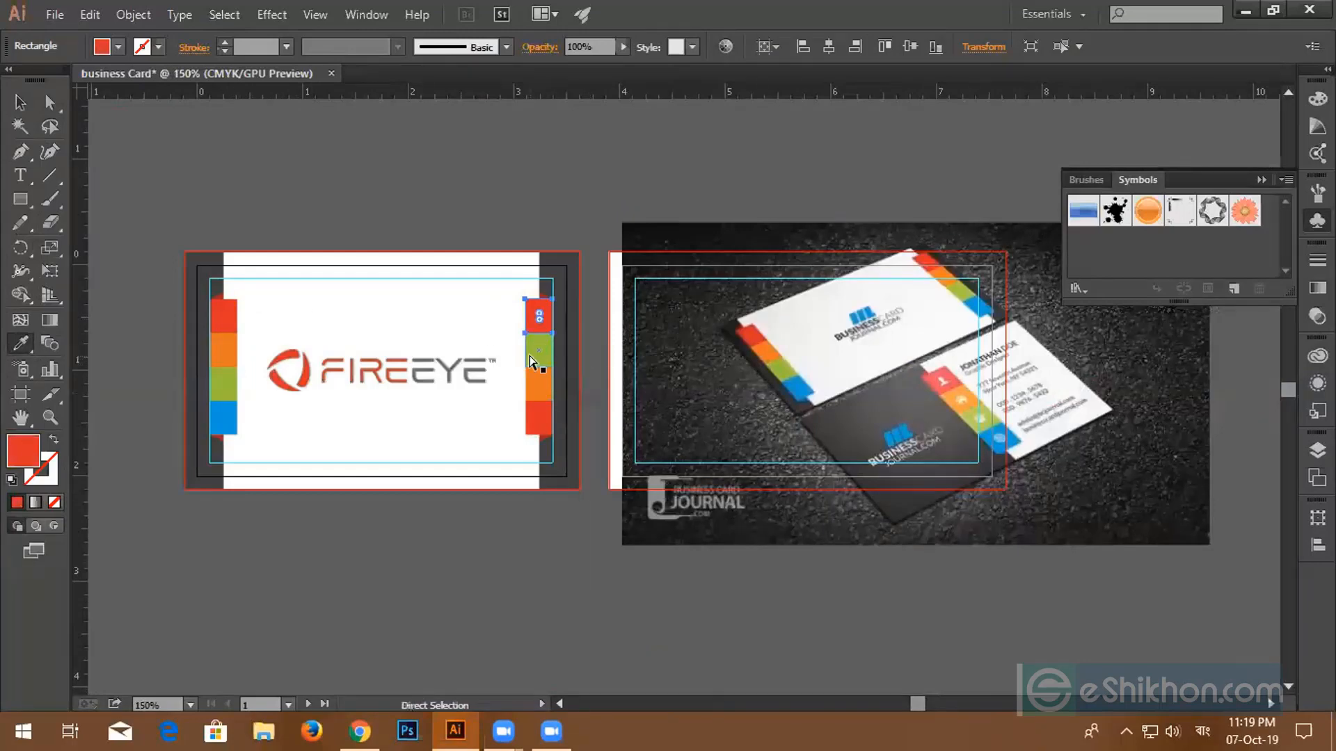
left_click(537, 348, "ctrl")
left_click(229, 339)
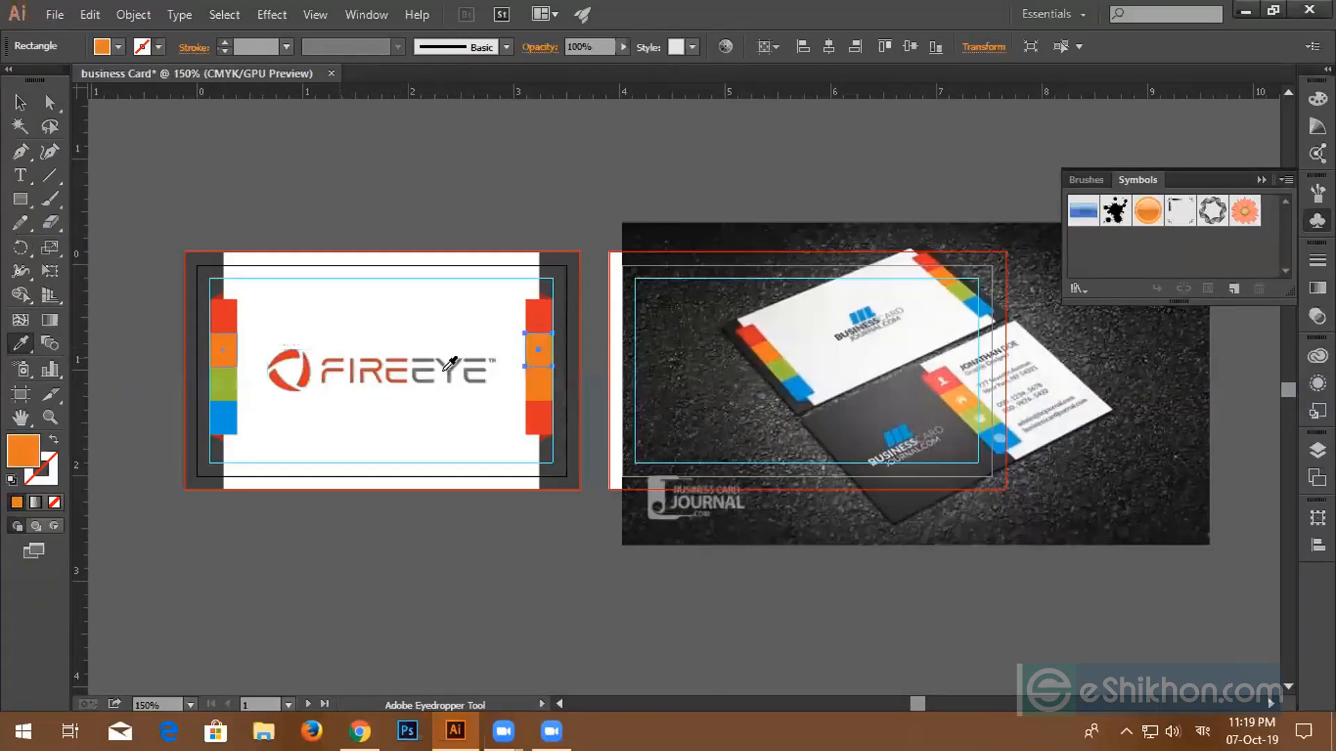
left_click(538, 383, "ctrl")
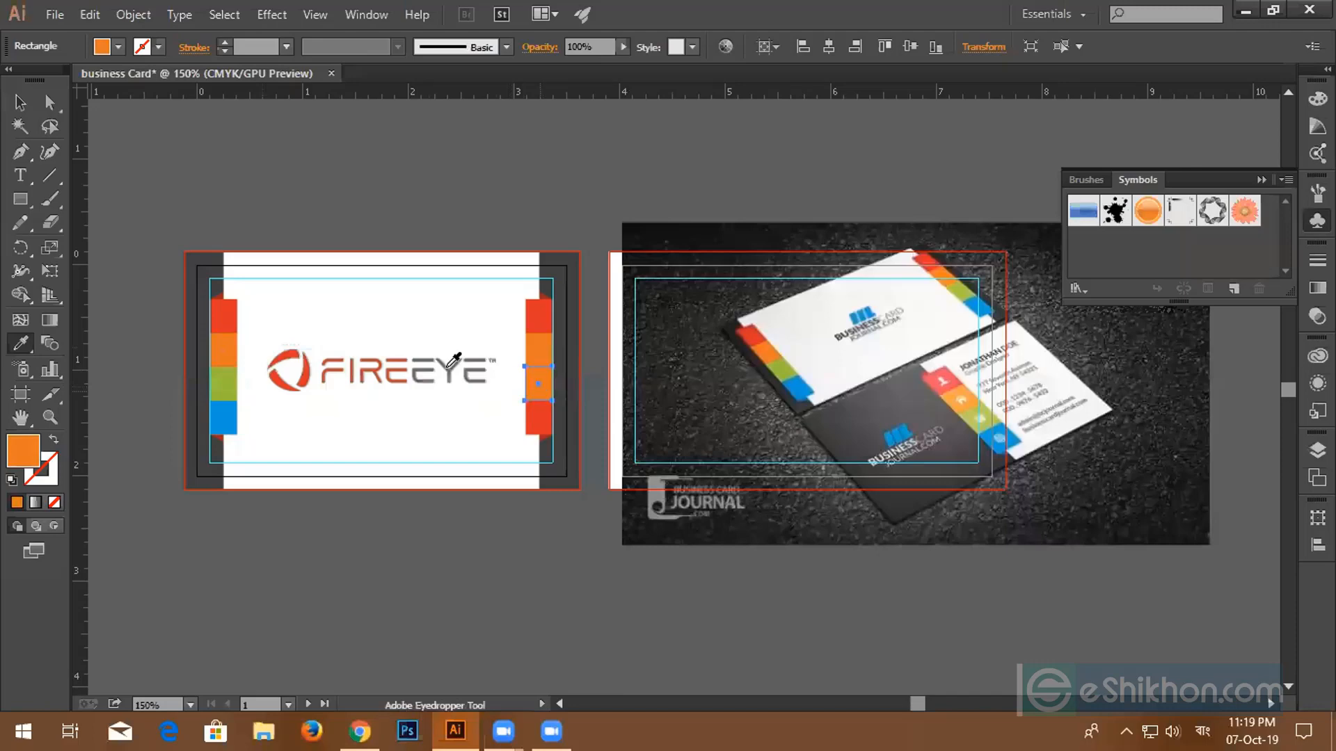
left_click(224, 384)
left_click(537, 421, "ctrl")
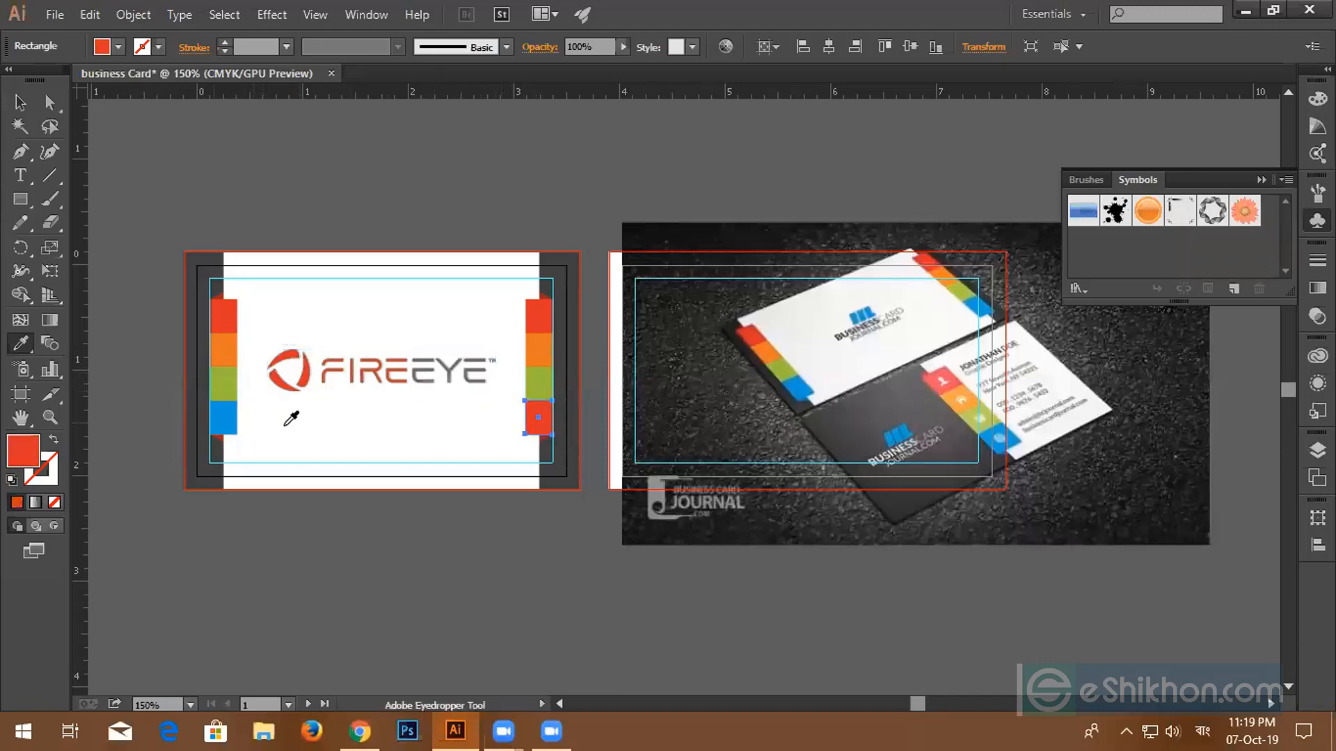
left_click(223, 407)
left_click(21, 103)
left_click(593, 387)
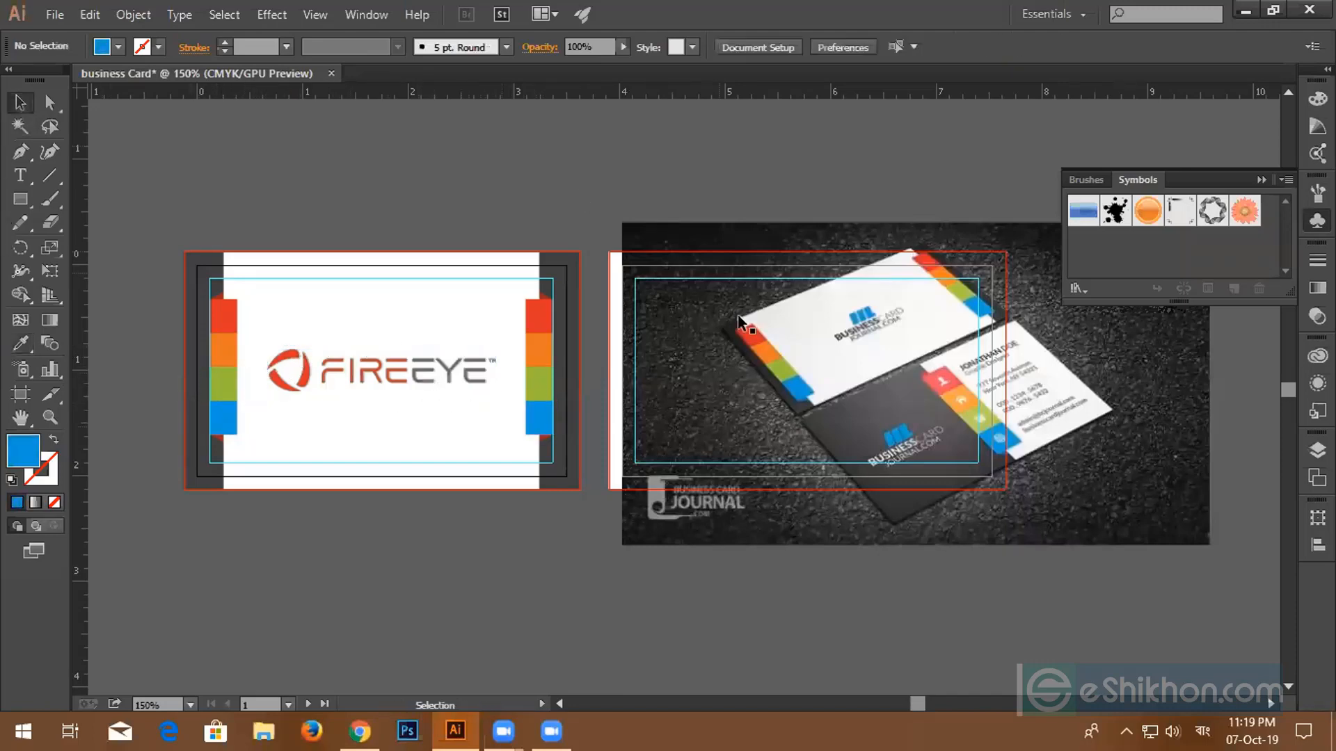
- Move the mockup photo aside, select the FireEye logo, and set alignment to Align To Artboard
left_click_drag(745, 333, 930, 383)
left_click(388, 379)
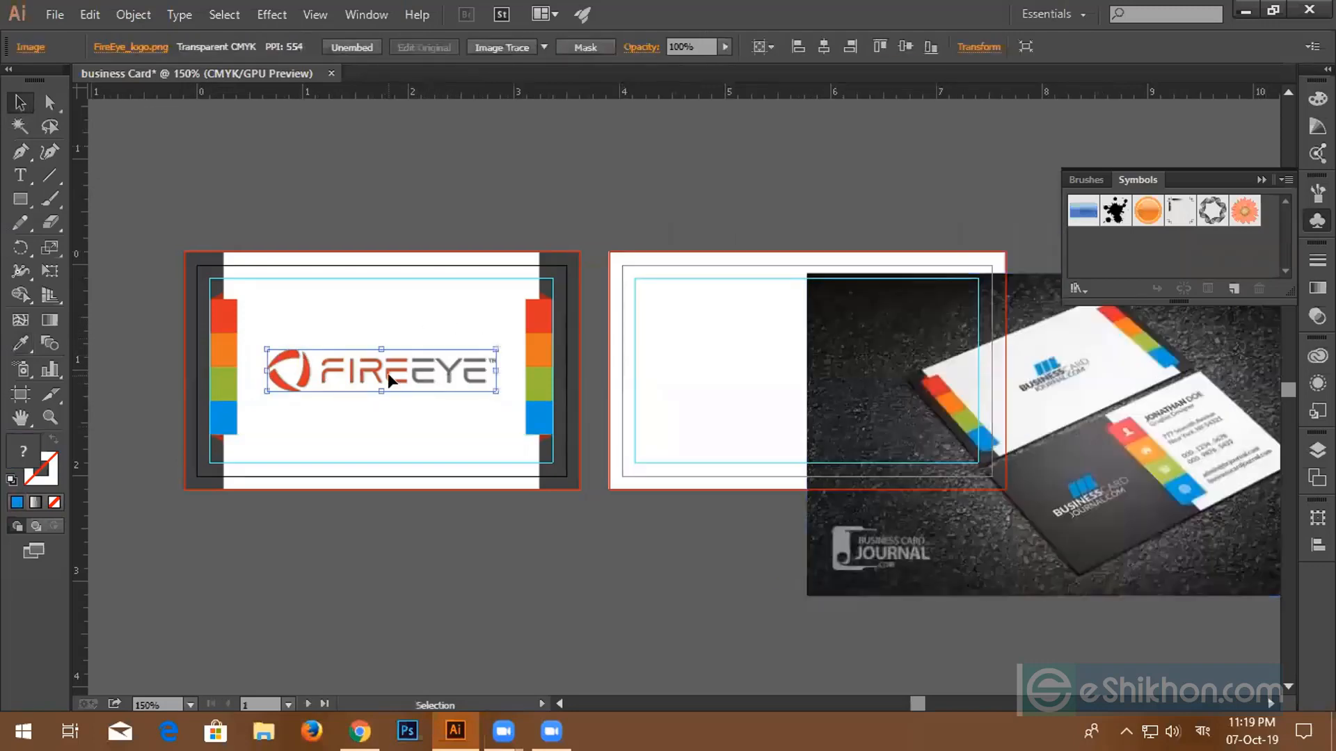
left_click(771, 46)
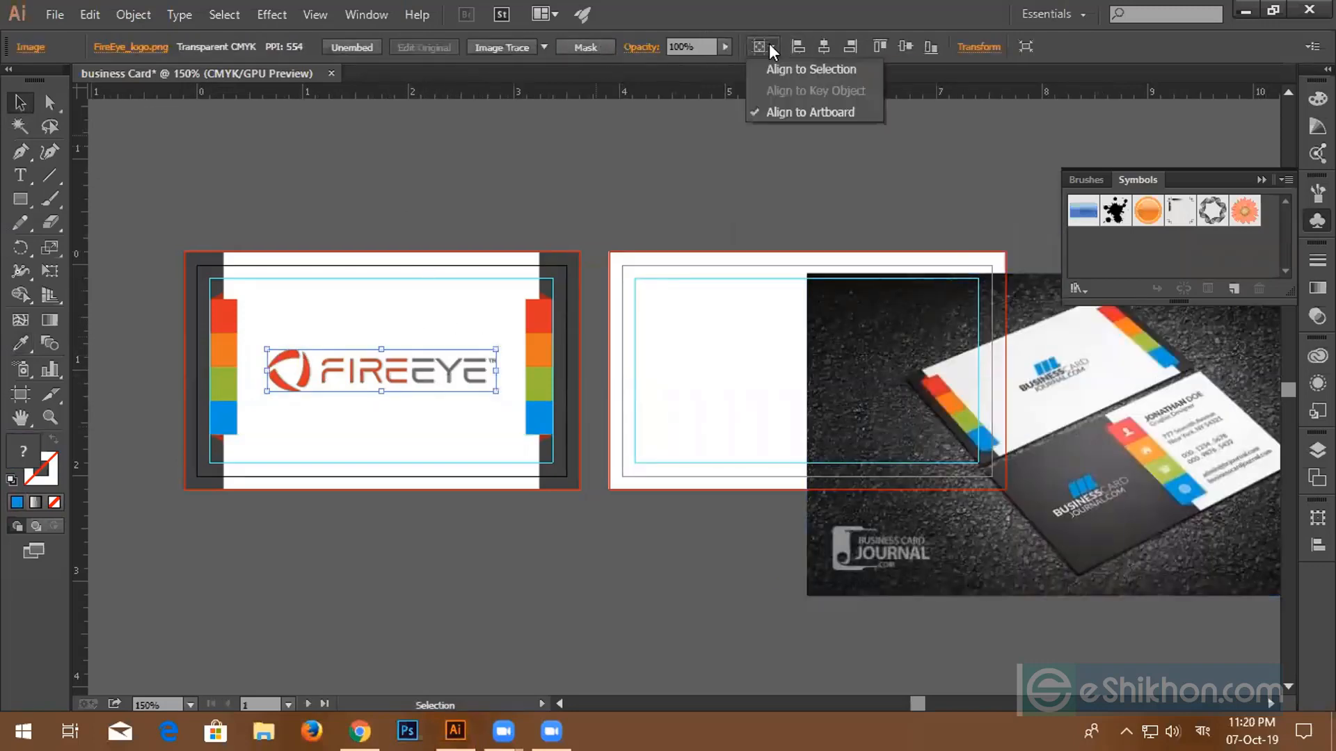
left_click(780, 108)
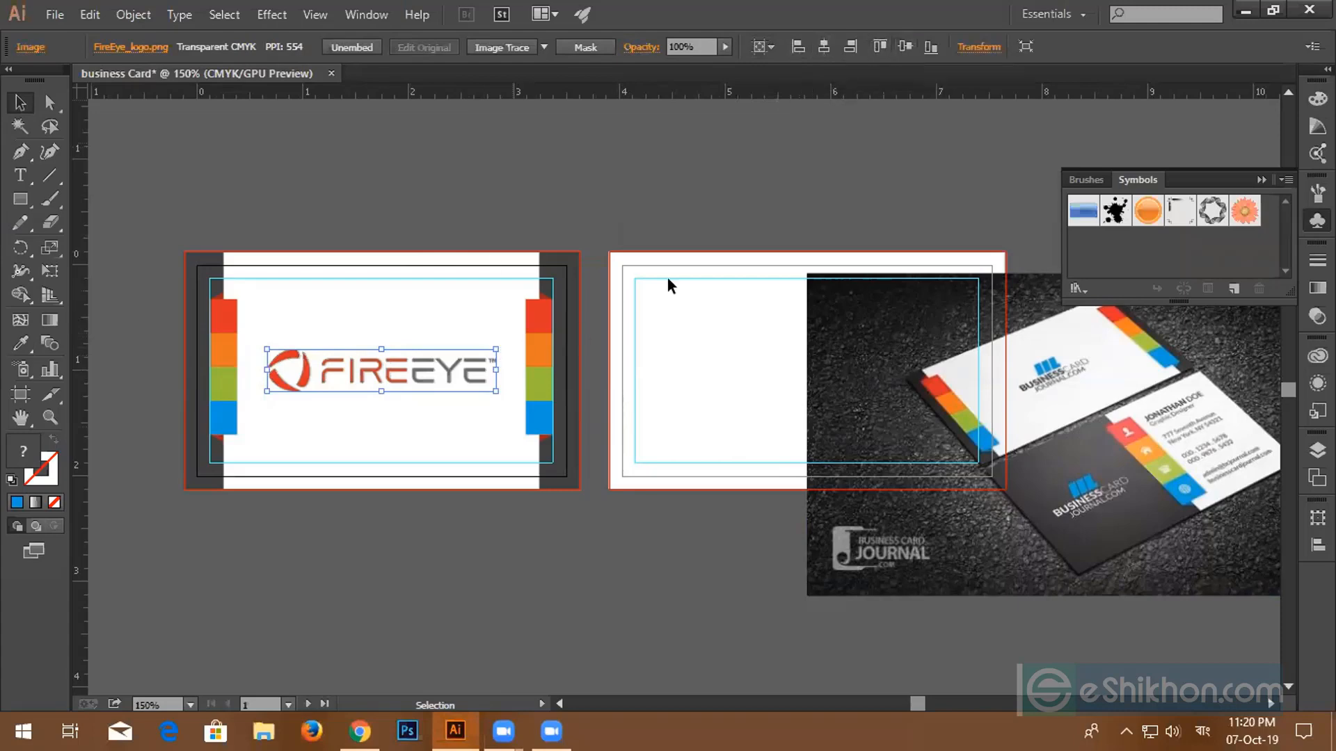
- Drag the mockup photo clear of the back card and pan the FireEye card back into view
left_click_drag(851, 368, 396, 292)
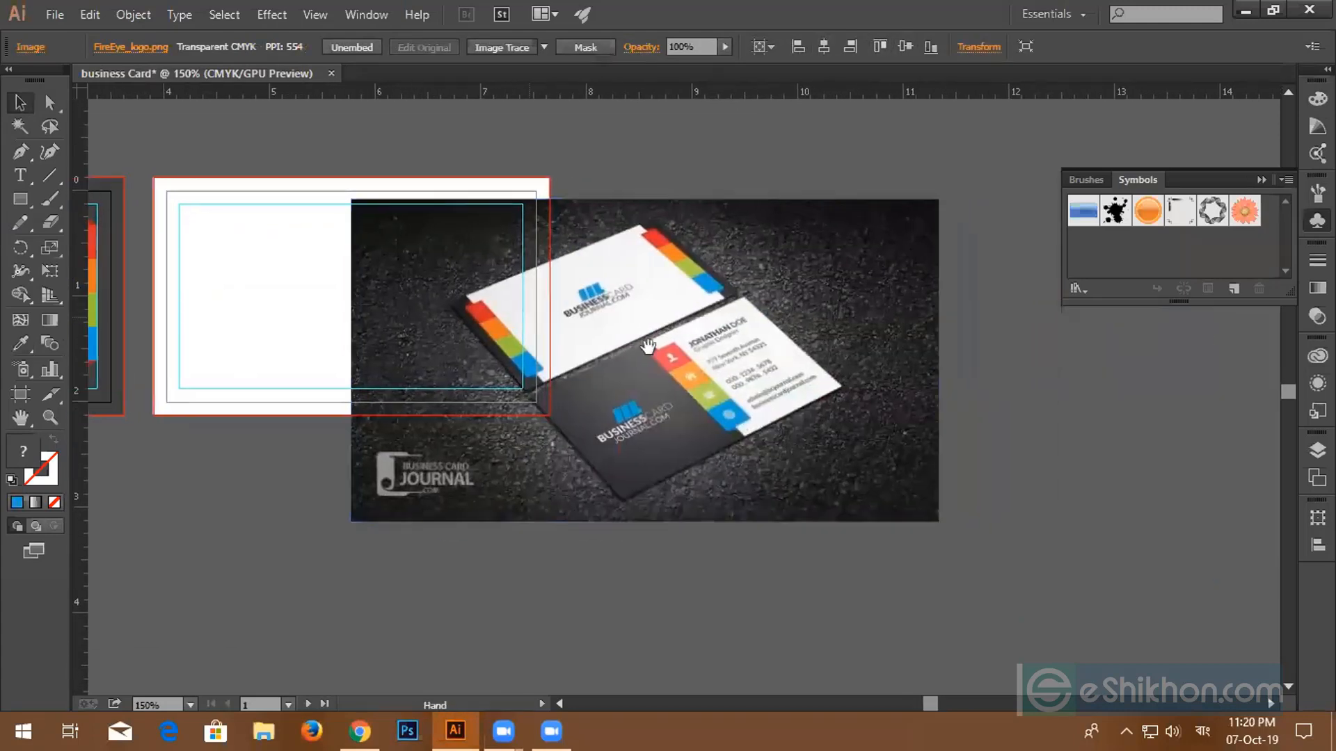
left_click_drag(769, 353, 1065, 356)
left_click_drag(259, 268, 359, 260)
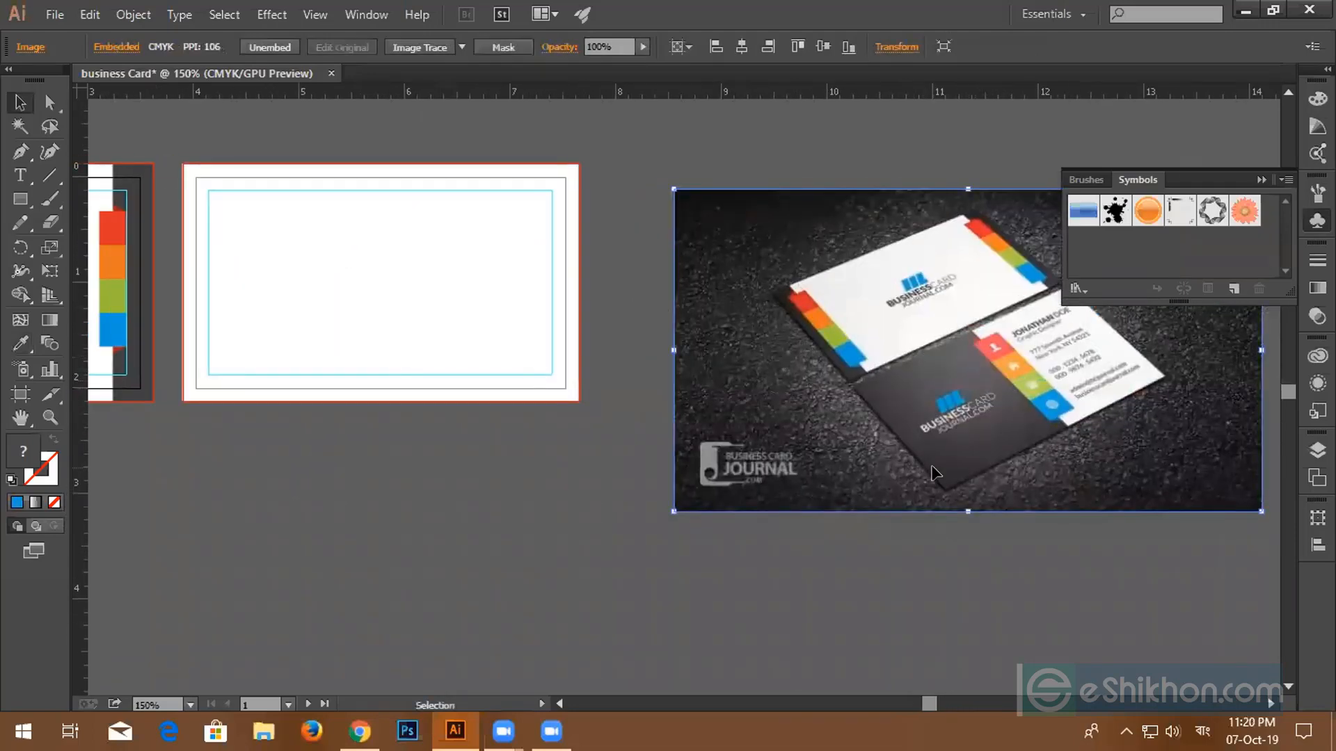
left_click_drag(1017, 412, 1249, 441)
left_click_drag(626, 310, 800, 316)
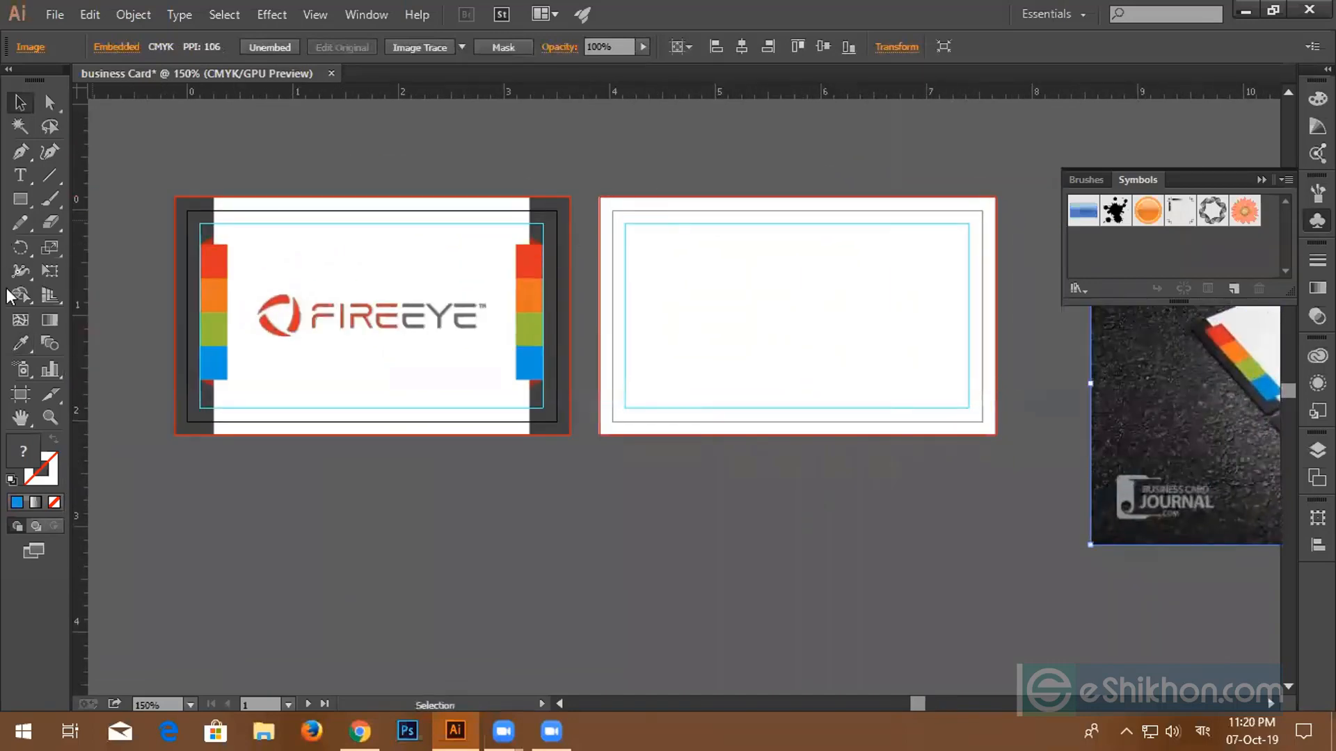
- Draw a dark grey rectangle over the back card's left part and Alt-drag a logo copy onto it
left_click(13, 202)
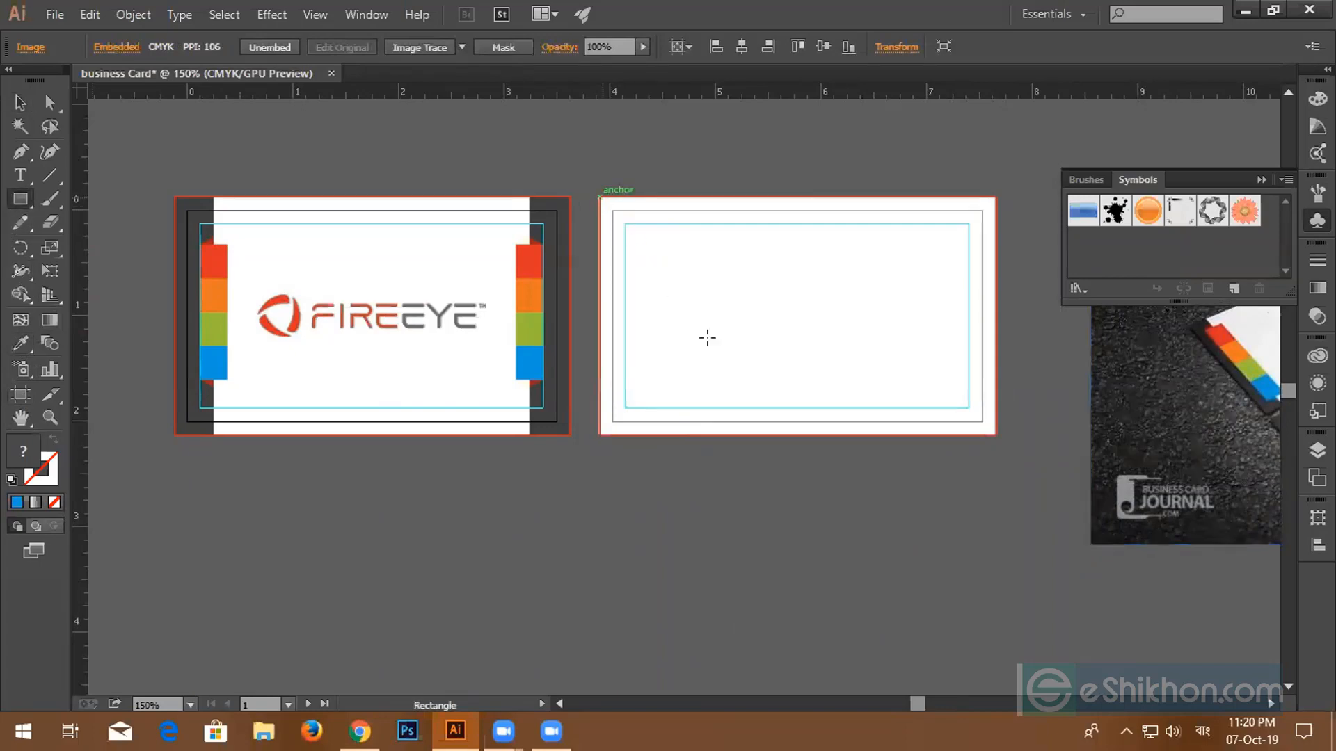
left_click_drag(600, 198, 842, 434)
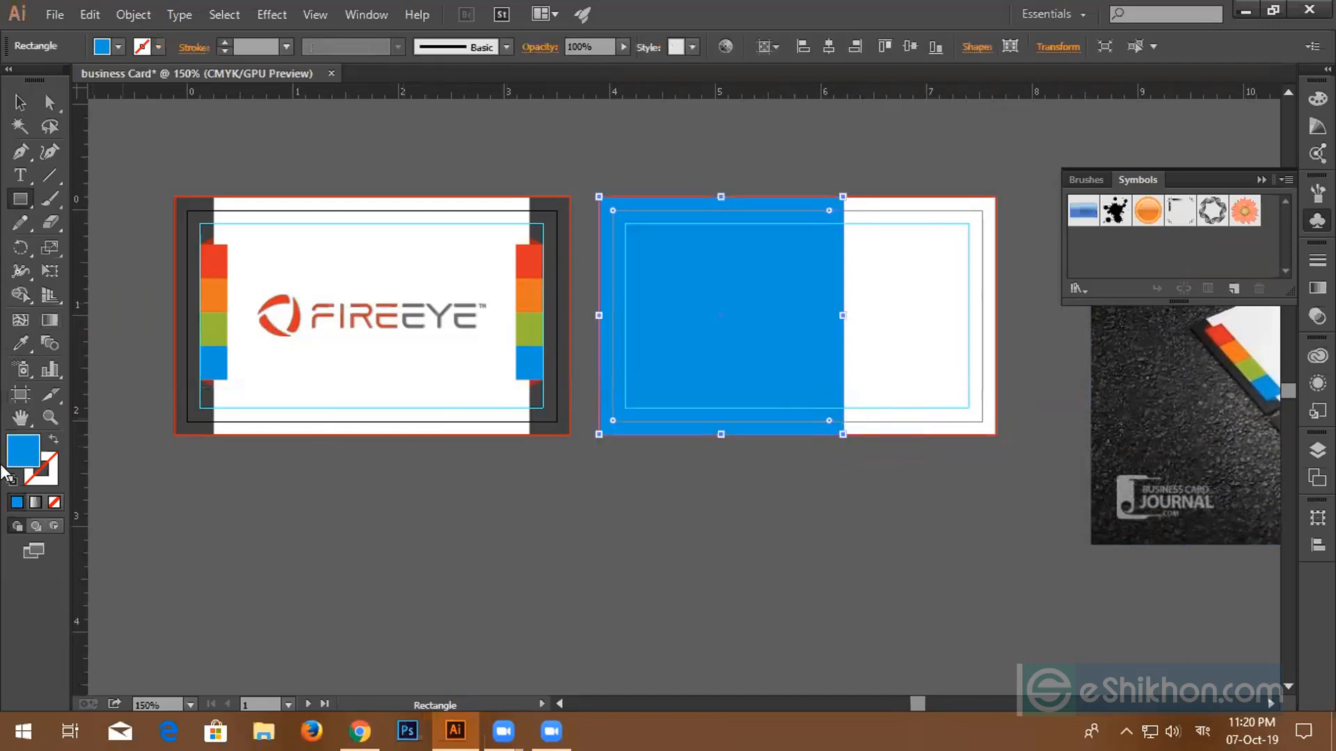
left_click(22, 342)
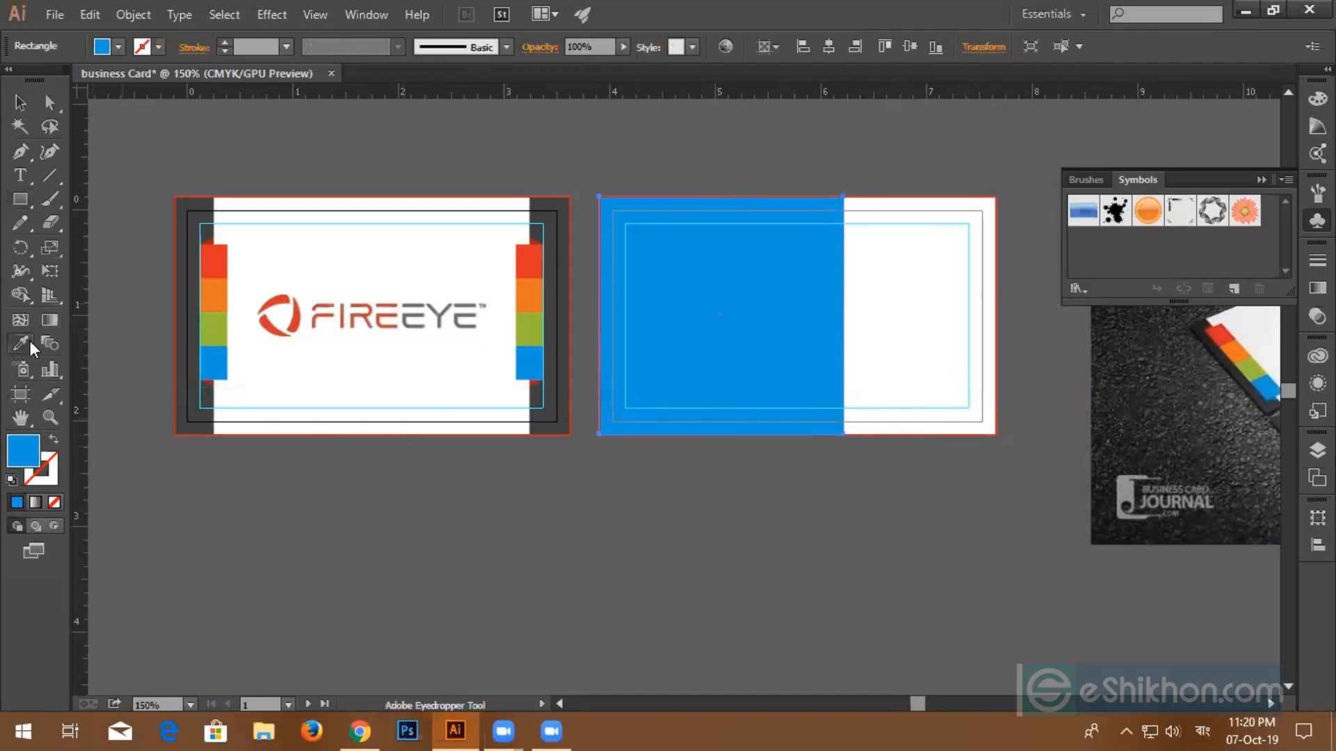
left_click(550, 207)
left_click(20, 102)
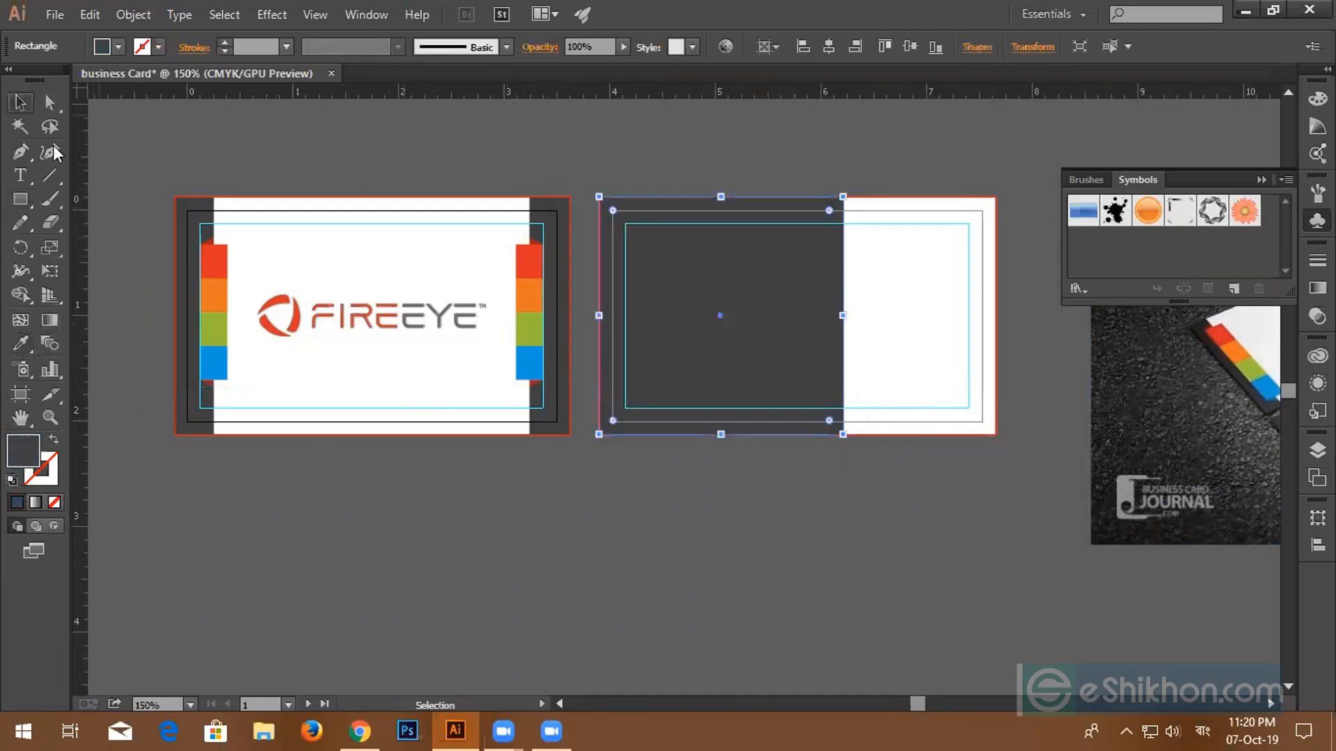
left_click_drag(332, 316, 702, 312)
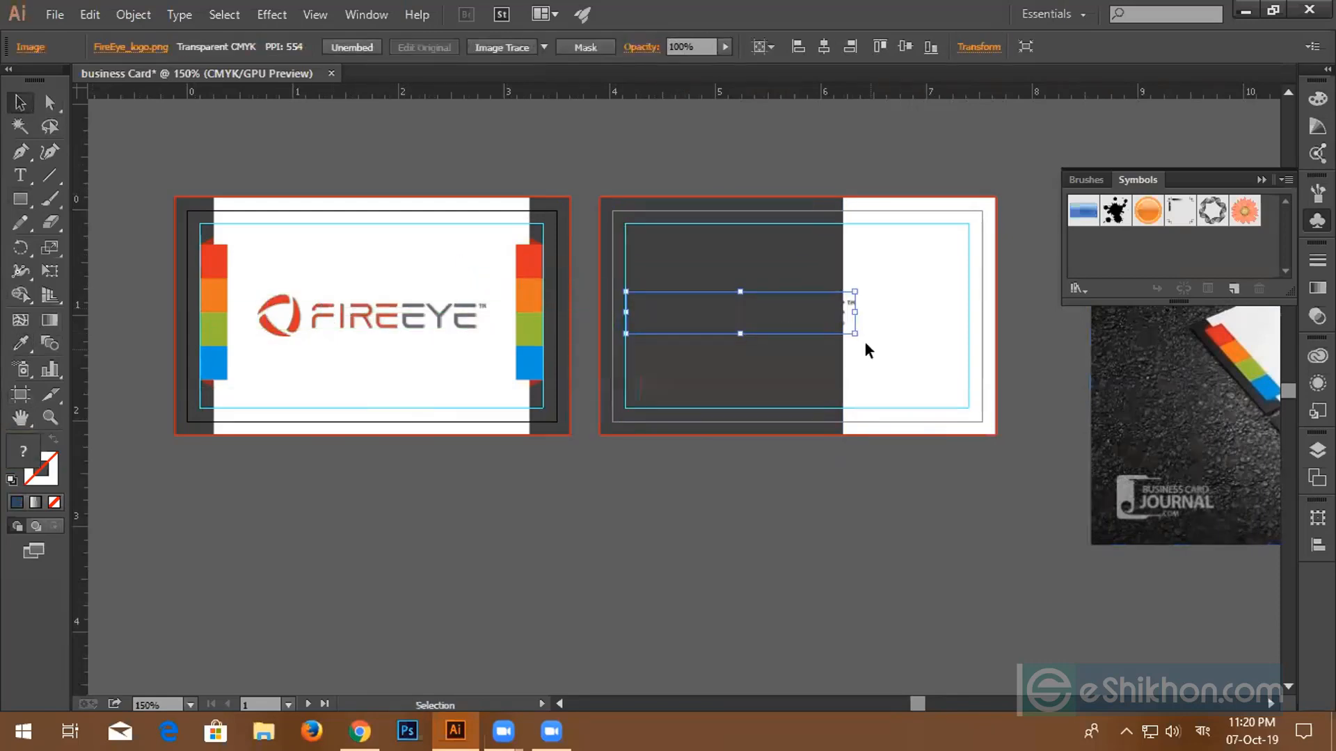
- Bring the logo copy to the front over the grey panel and scale it down to fit
scroll(837, 339, "up", 1)
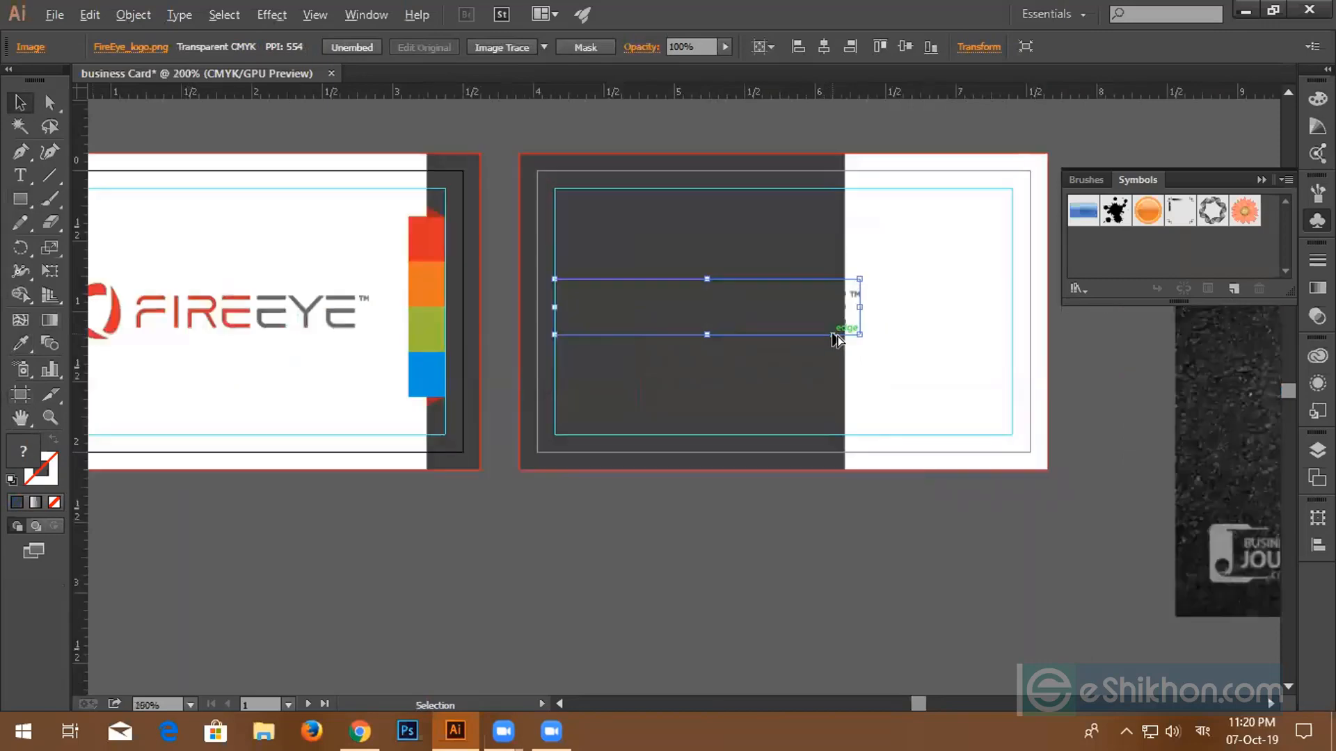
scroll(838, 339, "up", 1)
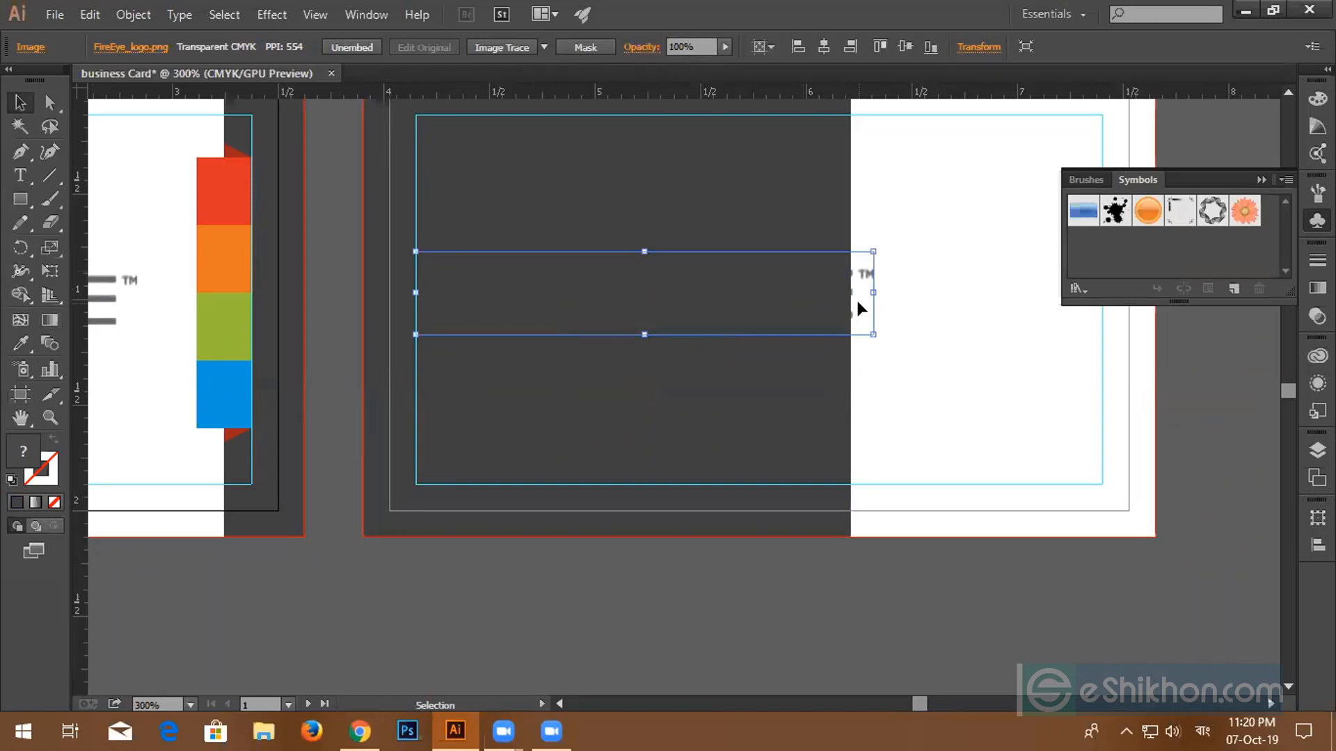
key("super+space")
right_click(863, 284)
mouse_move(893, 406)
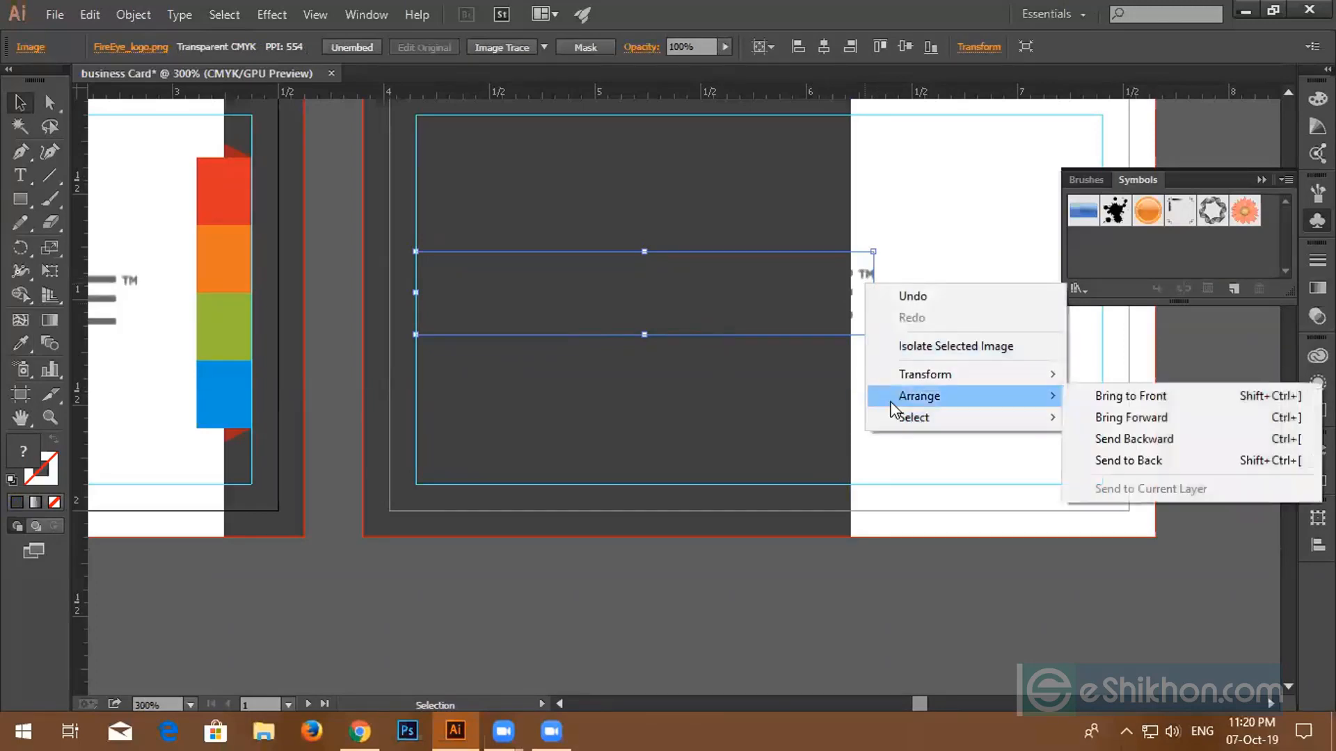
left_click(1091, 396)
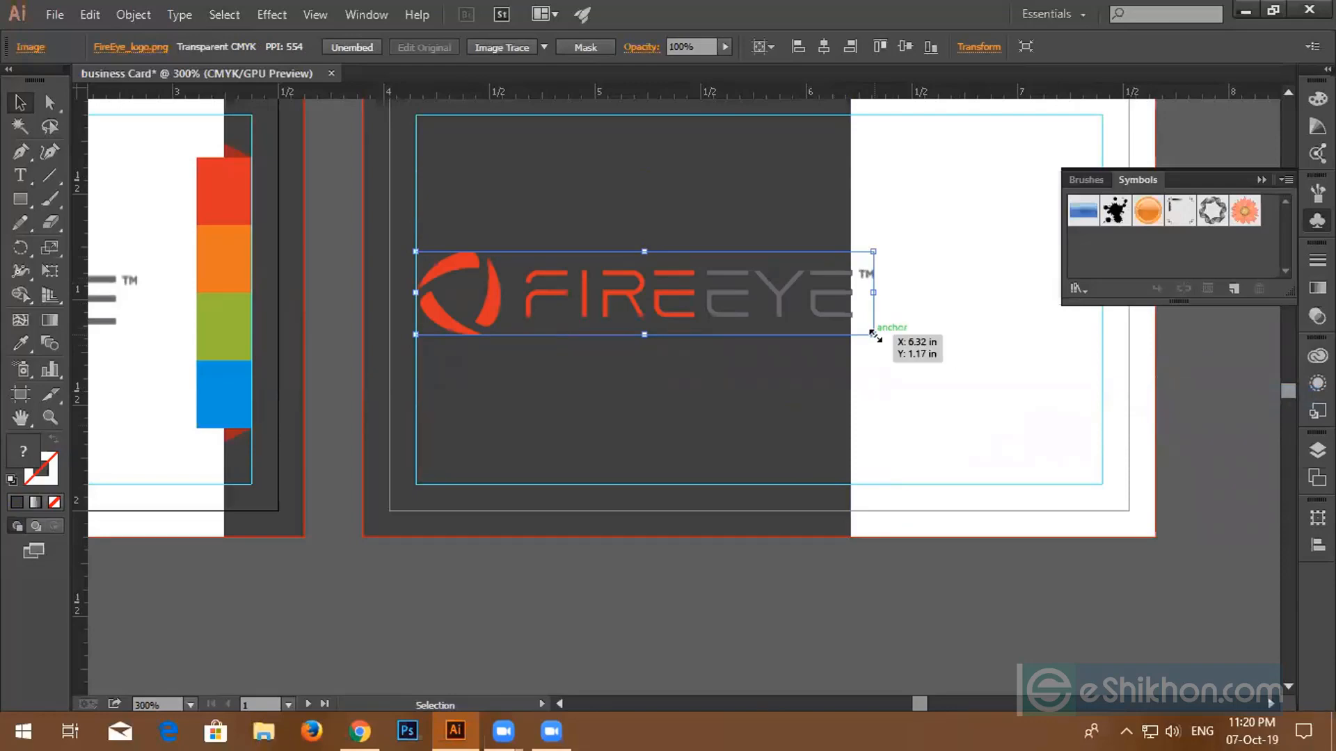
left_click_drag(873, 334, 830, 326)
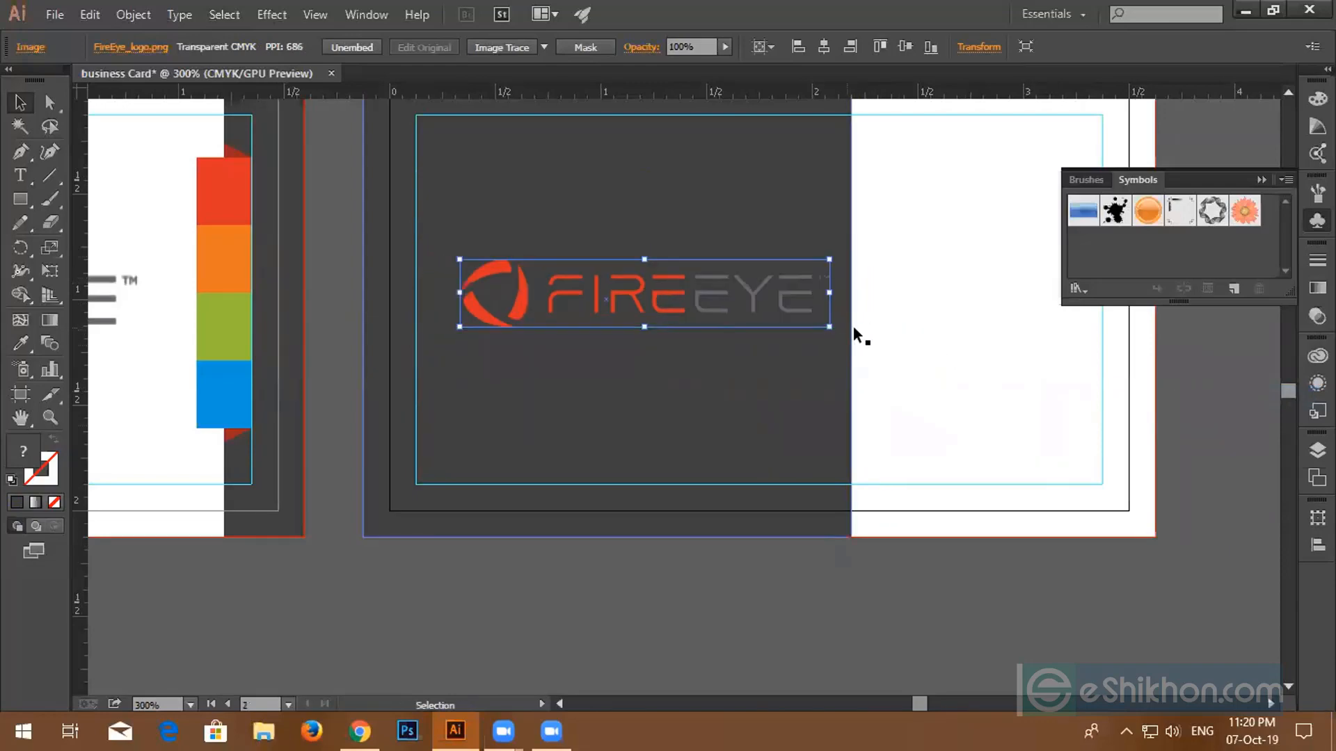
left_click(931, 348)
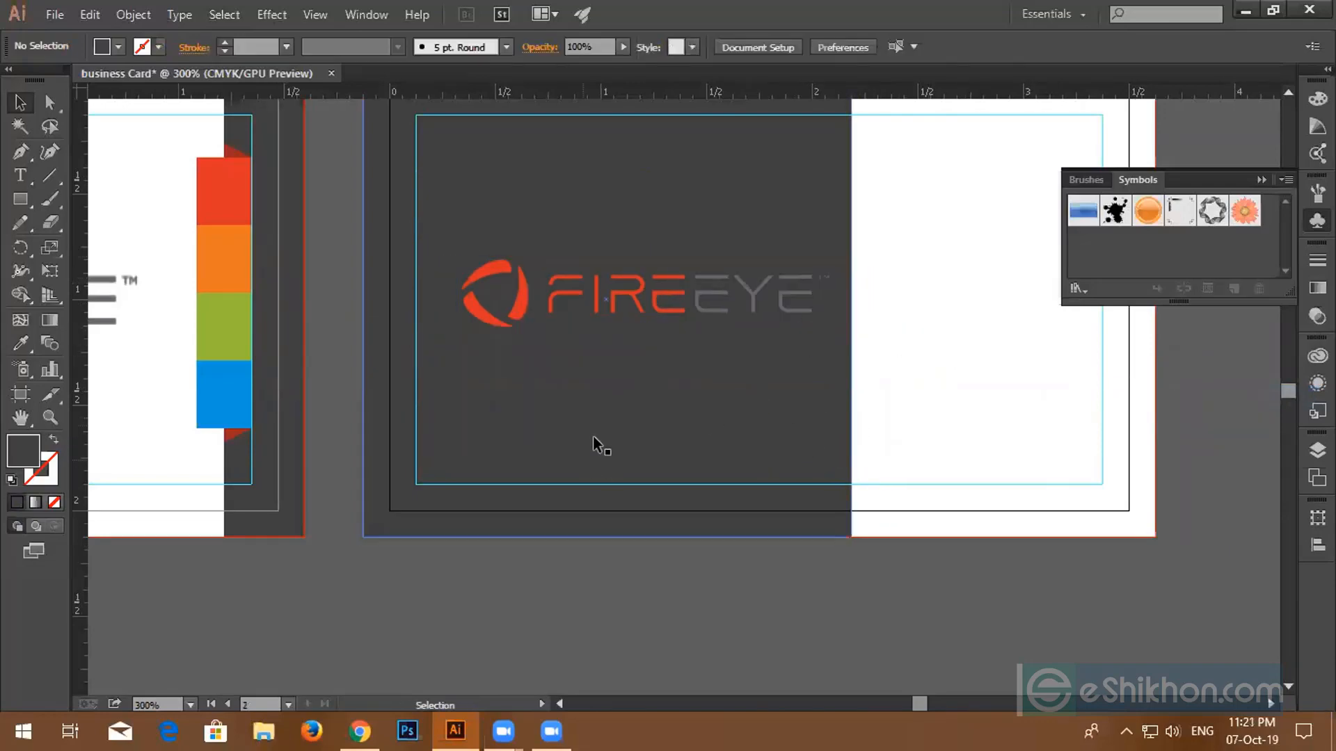
scroll(636, 403, "down", 4)
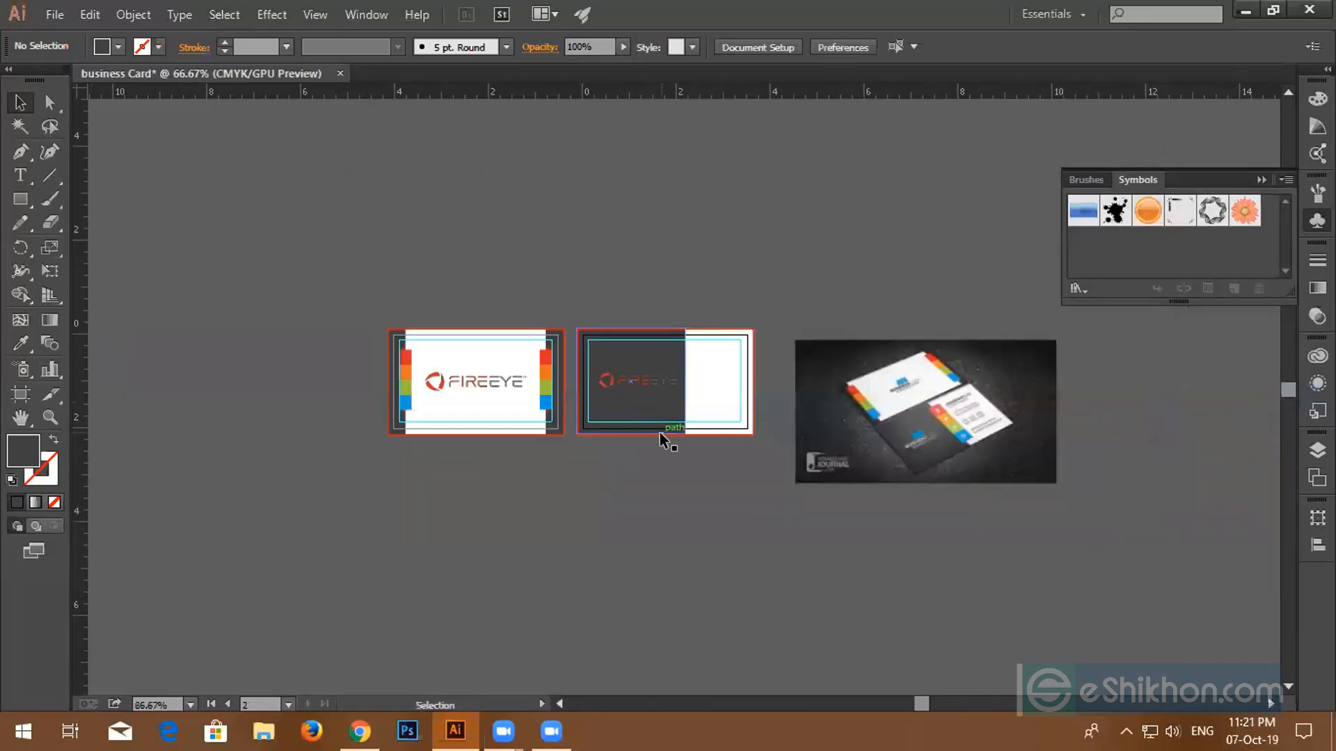
- Drag the dark panel right and narrow it from the left until the logo sits on white
scroll(662, 432, "up", 2)
scroll(566, 396, "up", 1)
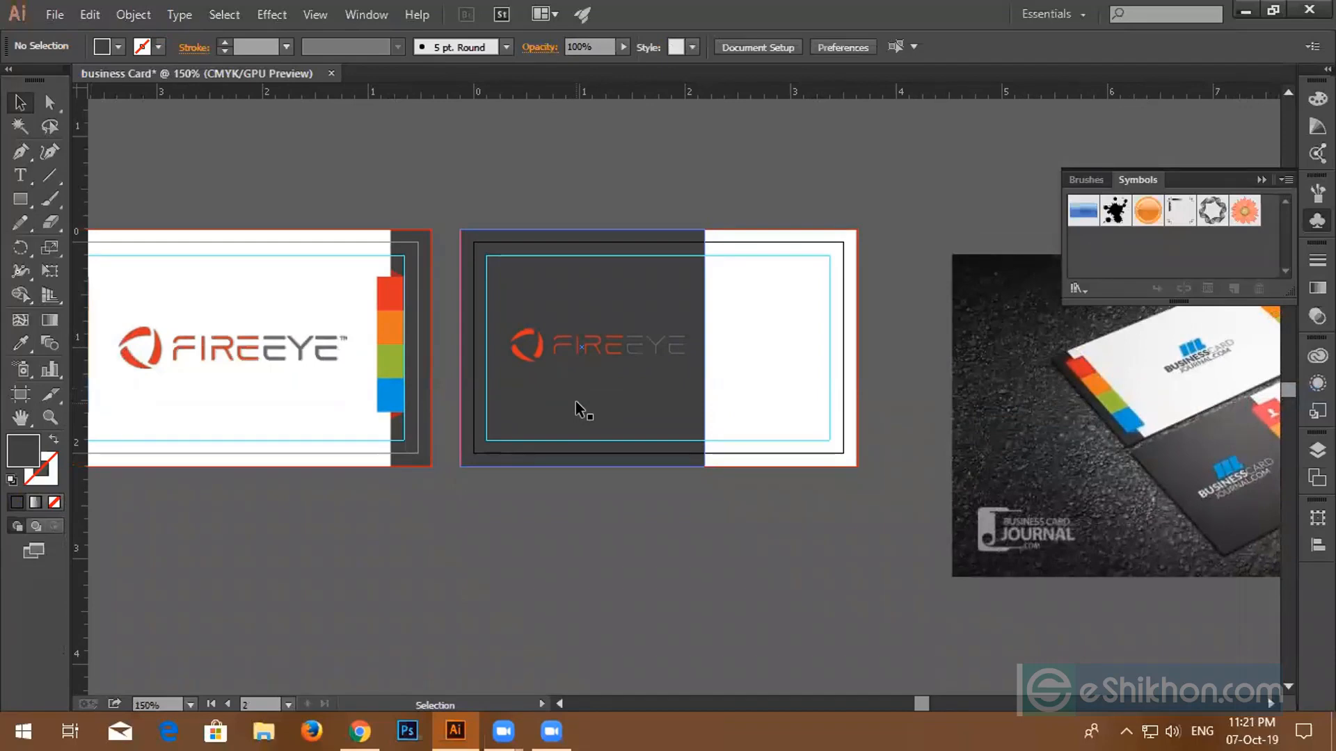
left_click_drag(731, 394, 584, 387)
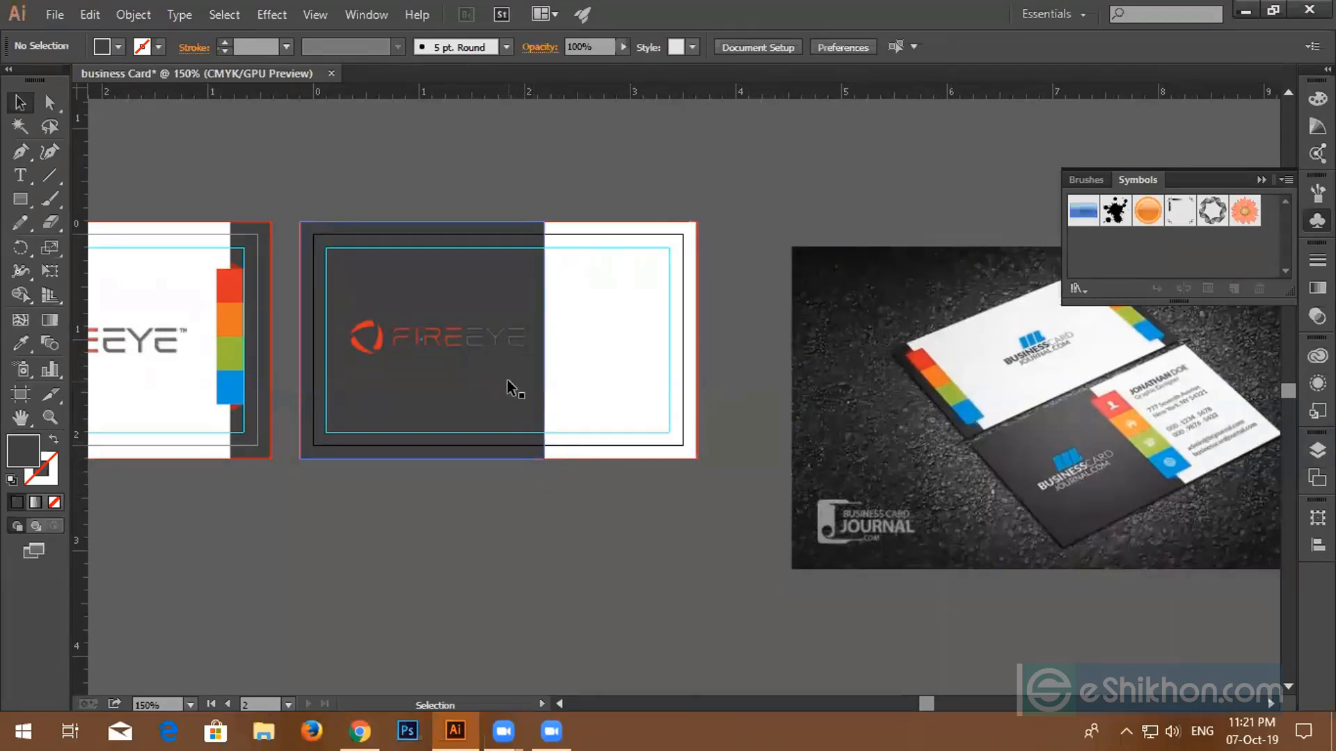
left_click_drag(507, 380, 662, 390)
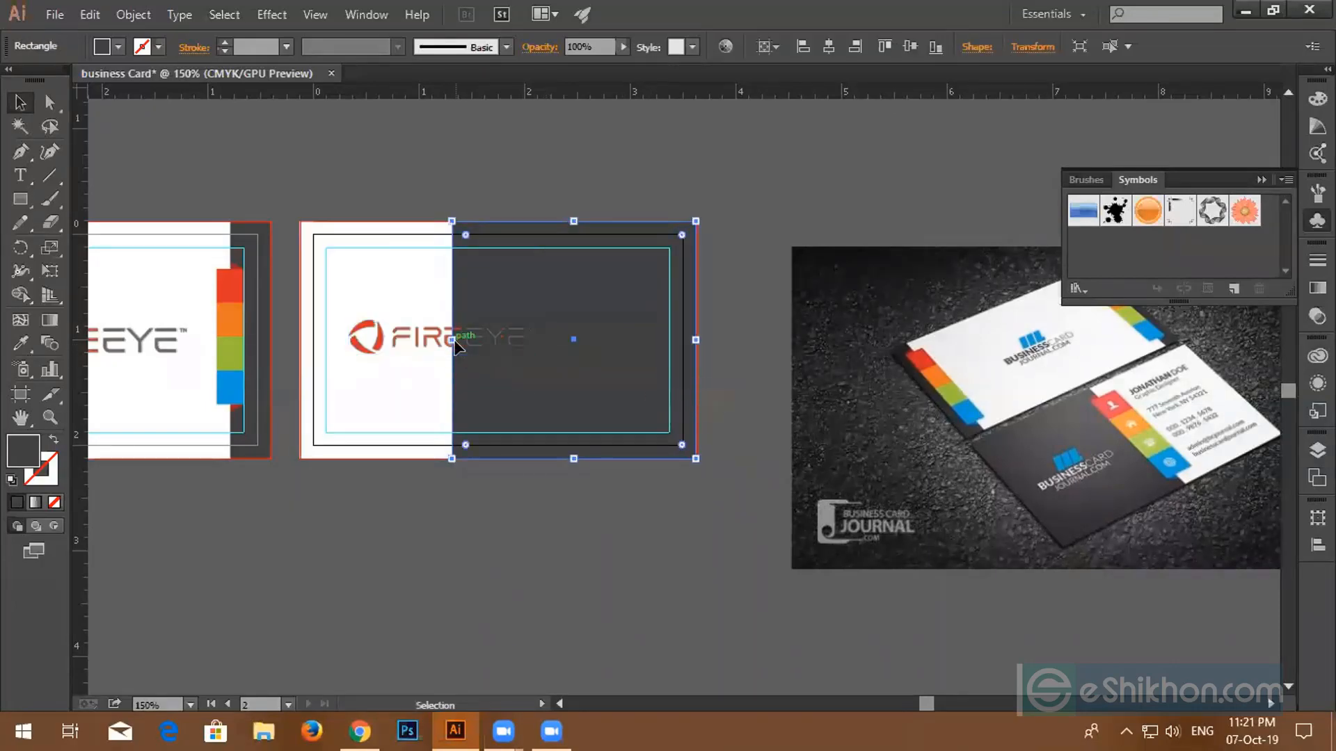
left_click_drag(453, 341, 543, 340)
left_click(438, 339)
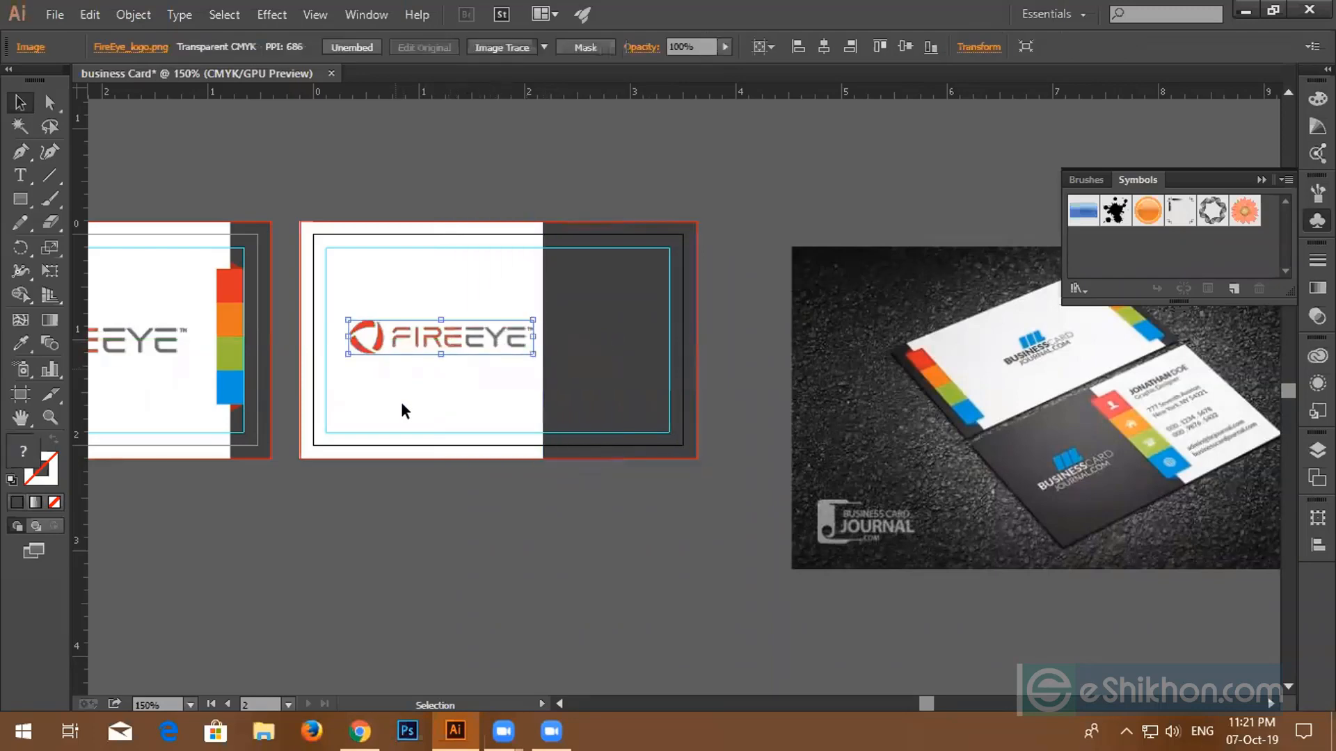
scroll(398, 402, "up", 3)
left_click_drag(408, 399, 549, 423)
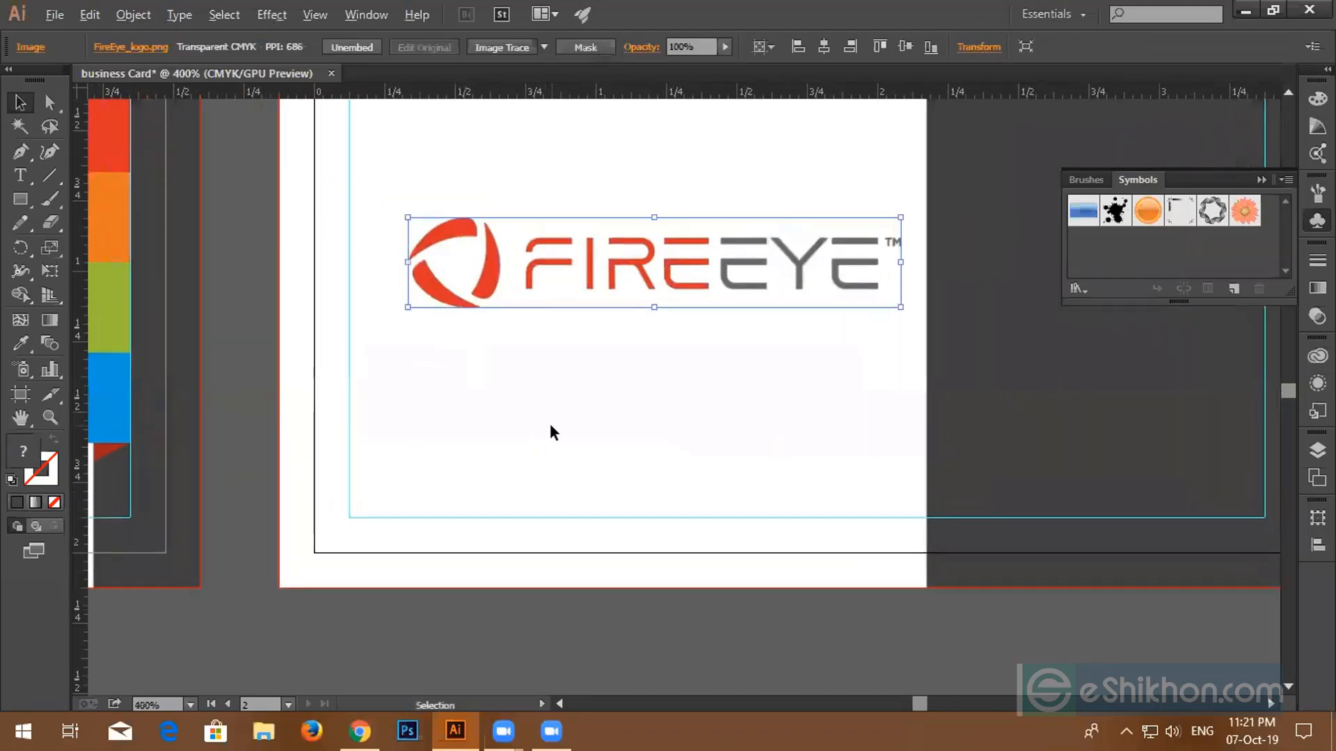
scroll(549, 423, "down", 2)
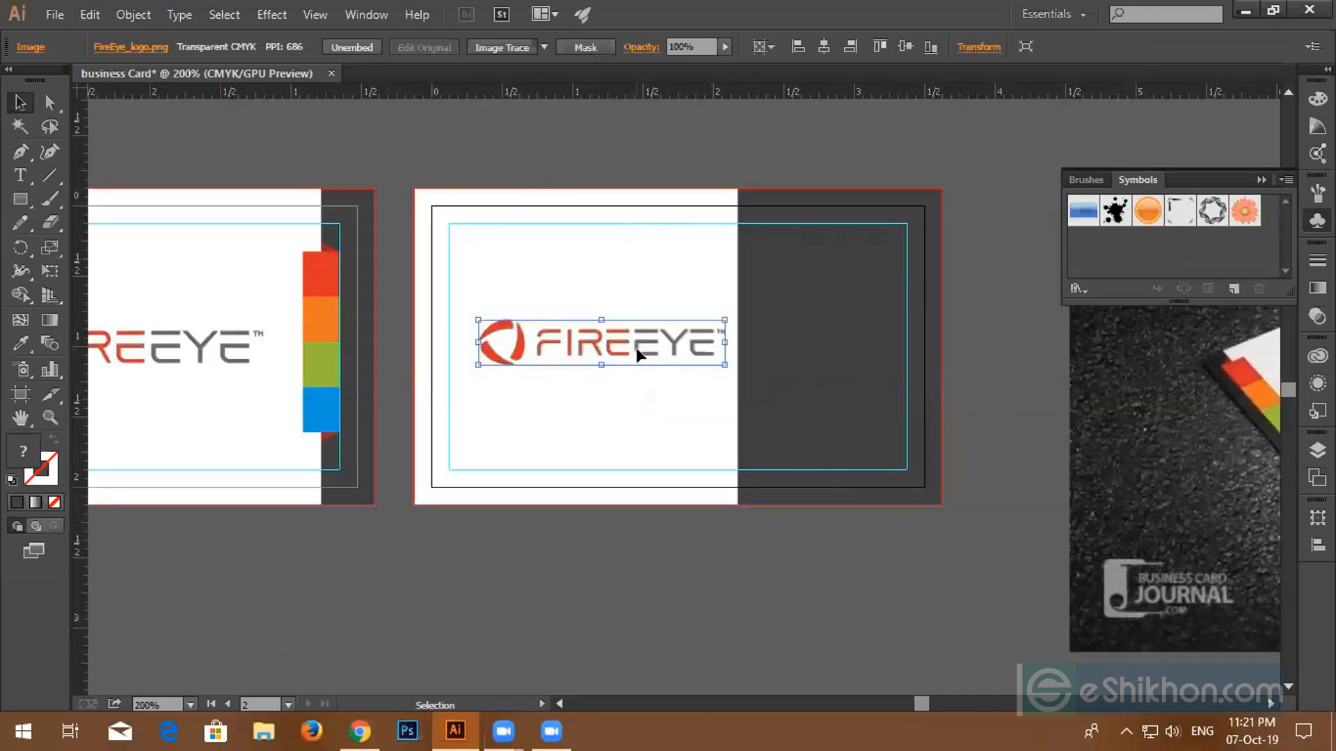
- Draw a teal box over the card's white left half and send it backward behind the logo
left_click(25, 201)
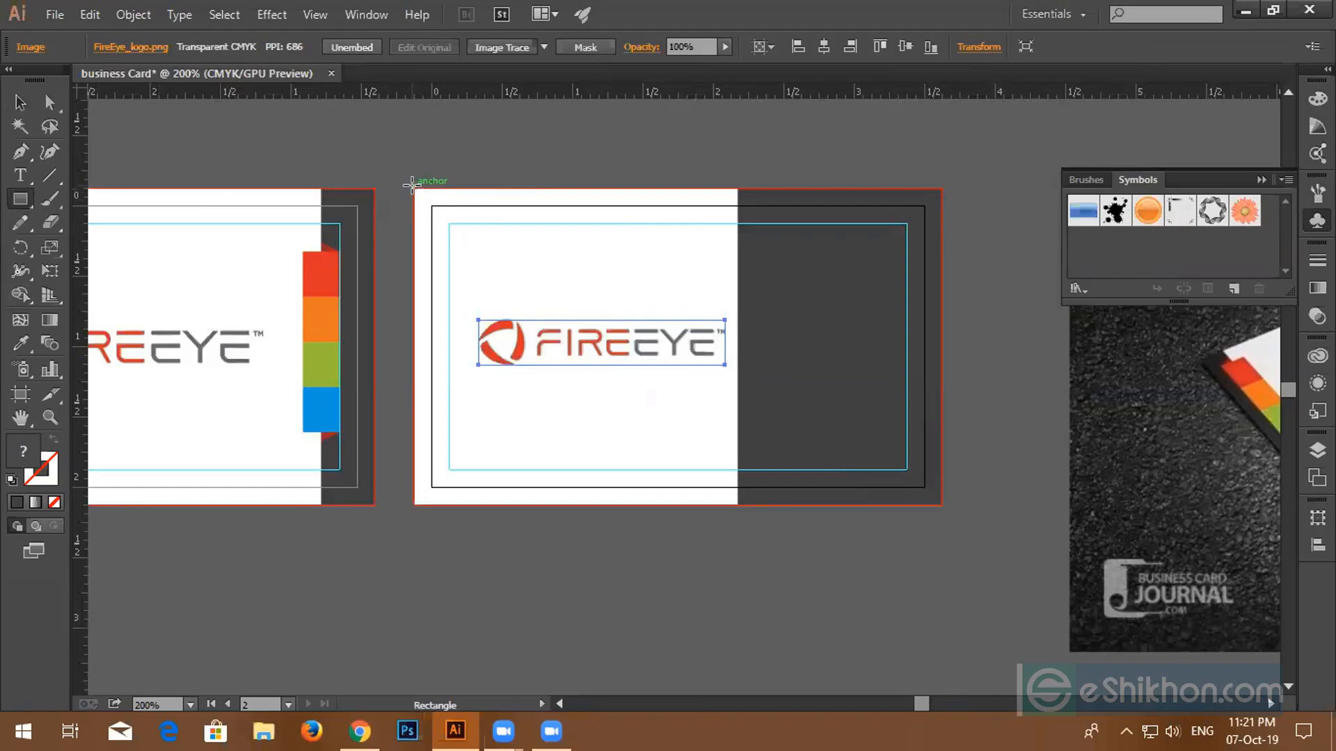
left_click_drag(414, 186, 737, 504)
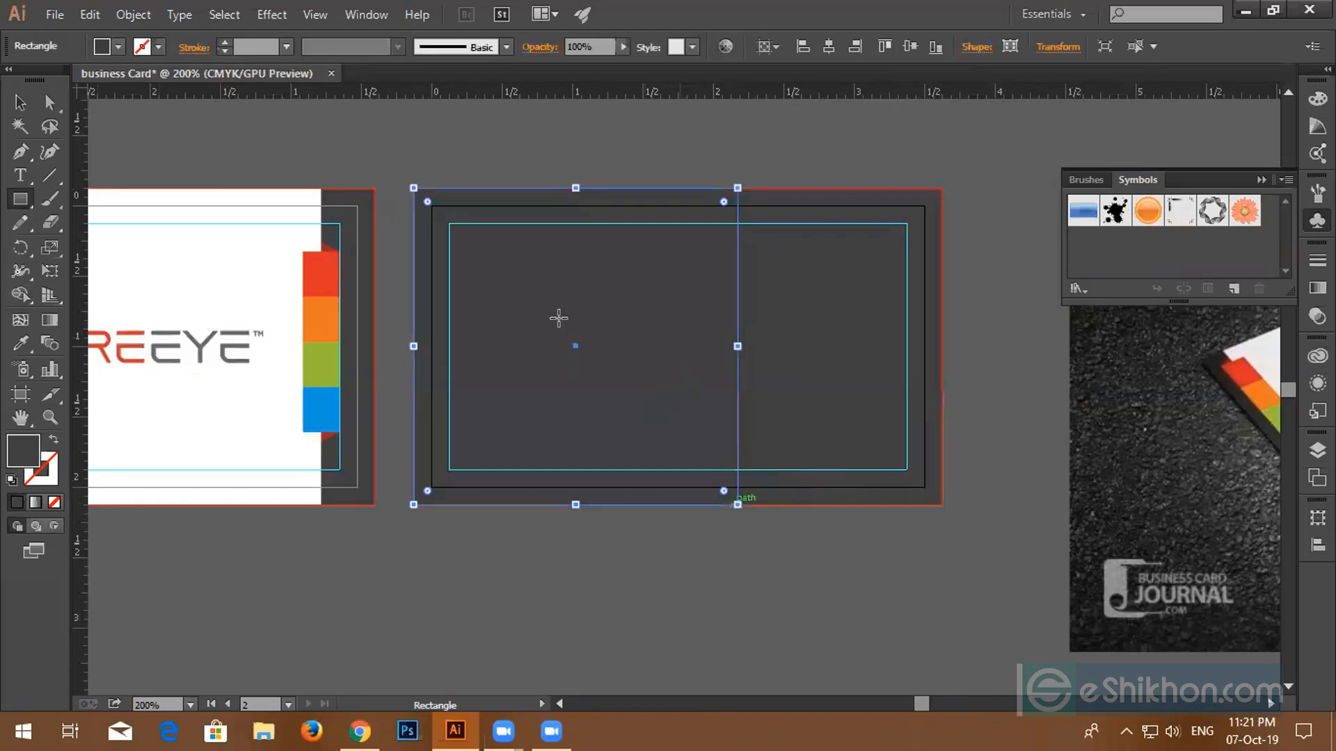
left_click(117, 47)
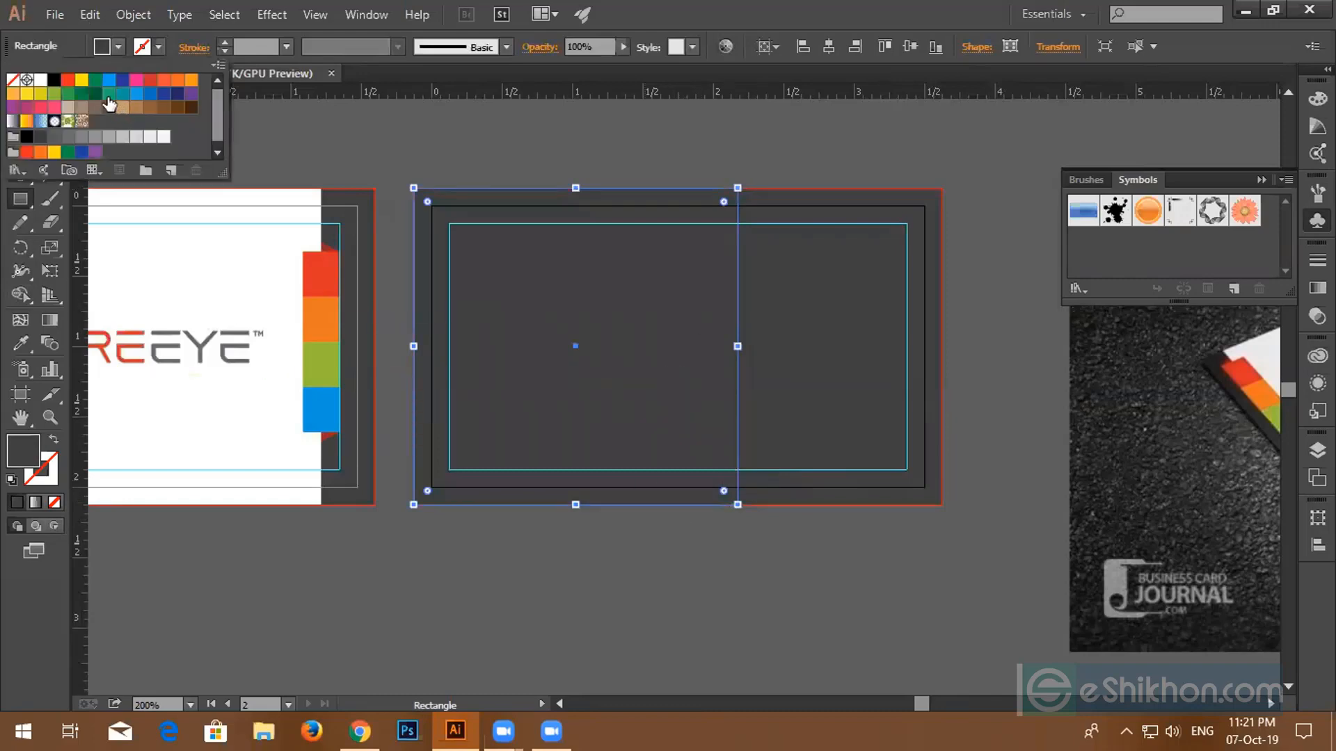
left_click(109, 97)
left_click(20, 102)
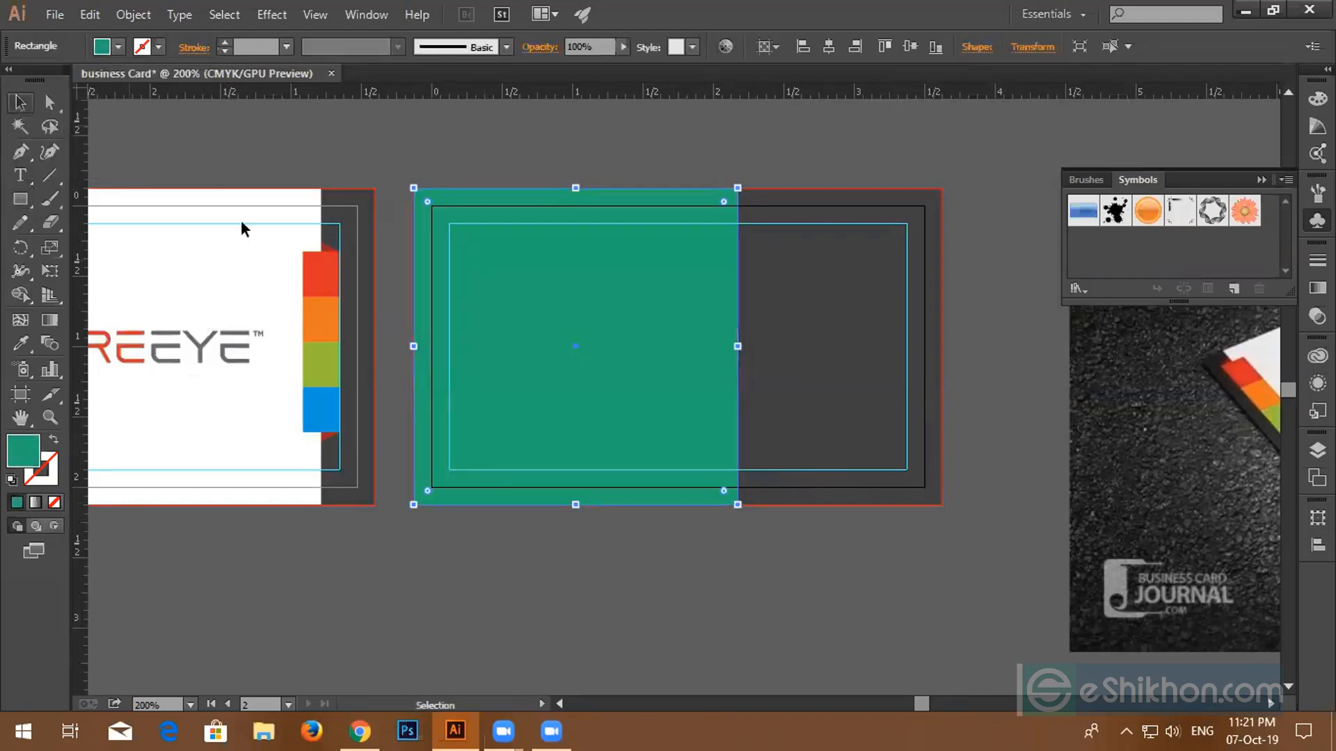
right_click(504, 314)
mouse_move(686, 592)
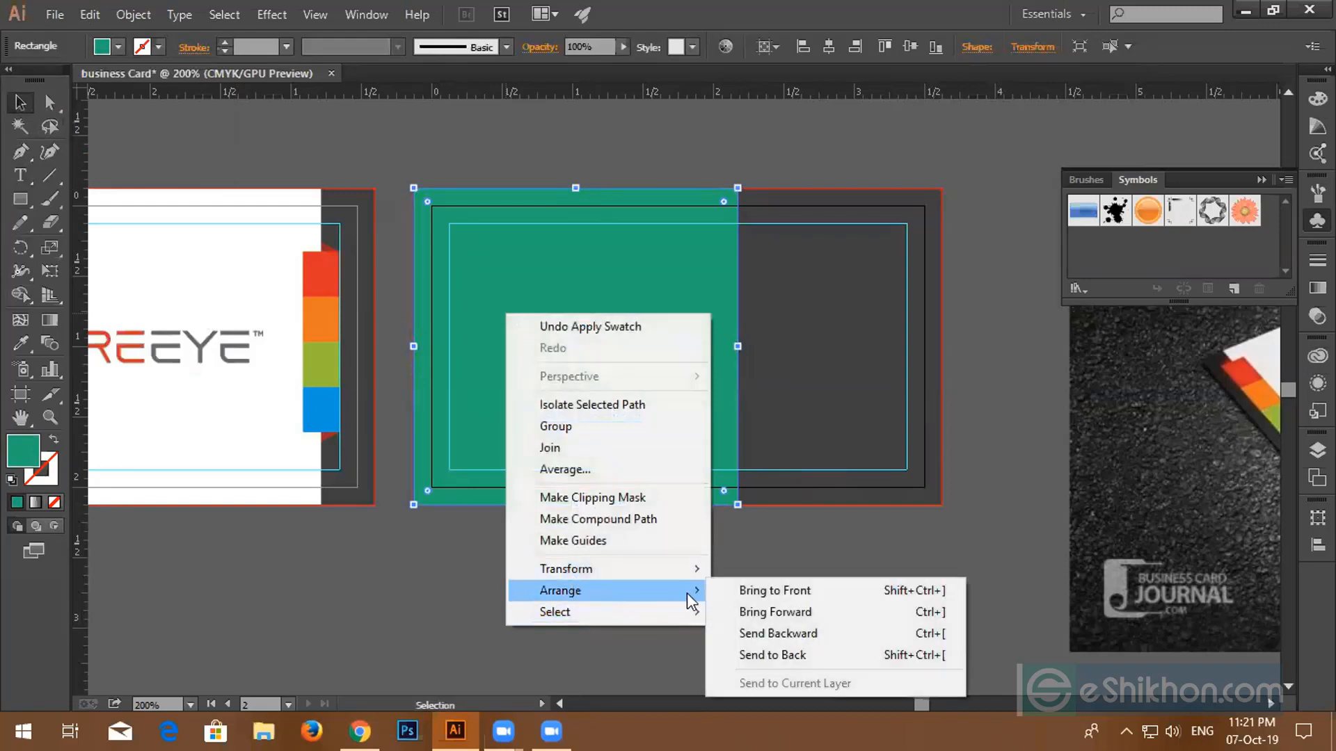
left_click(749, 636)
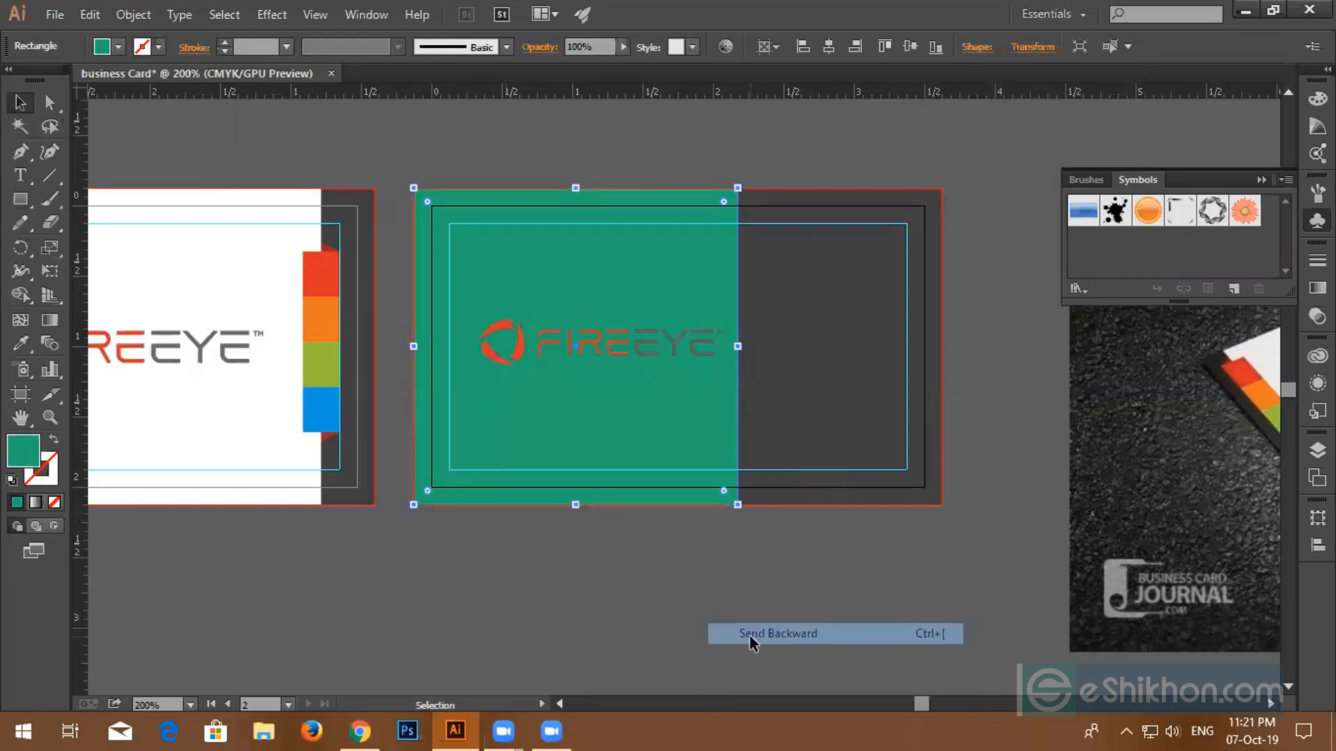
- Centre the logo horizontally and vertically on the teal box using Align To Selection, then nudge both left and down
left_click(620, 354, "shift")
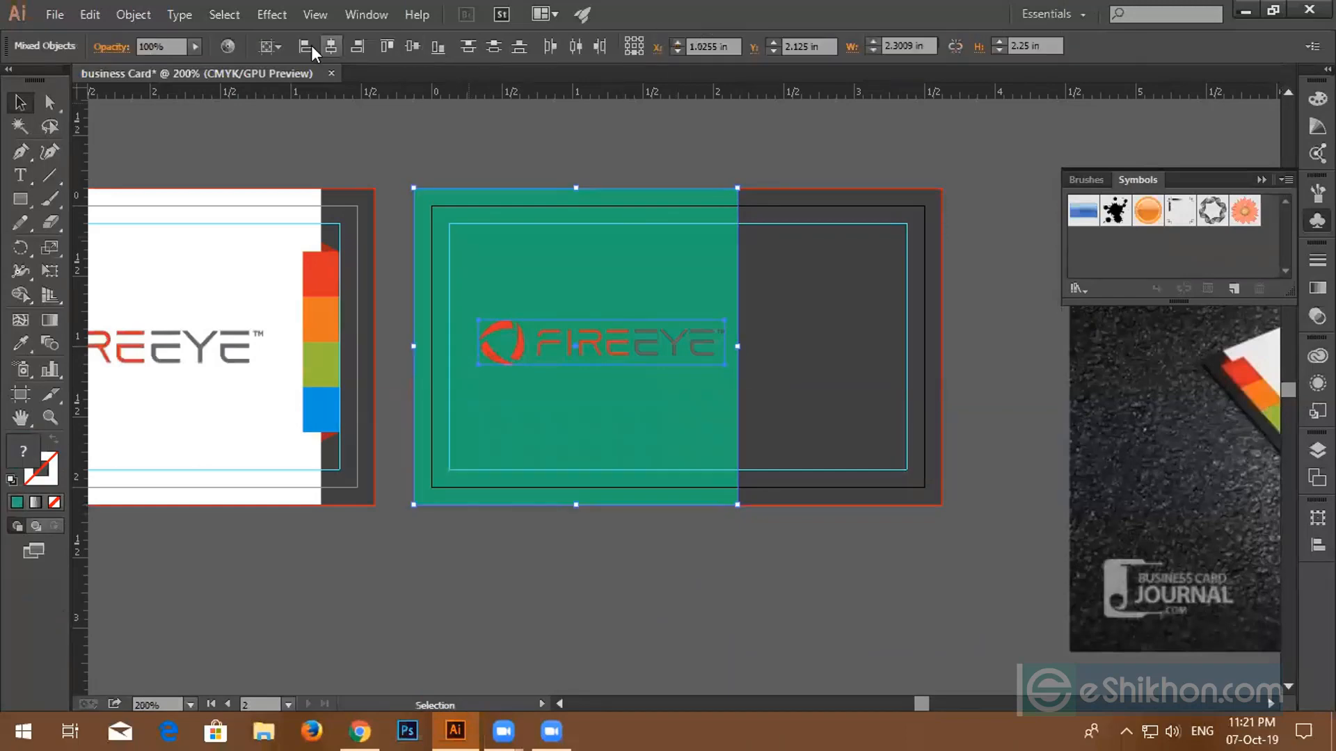
left_click(278, 48)
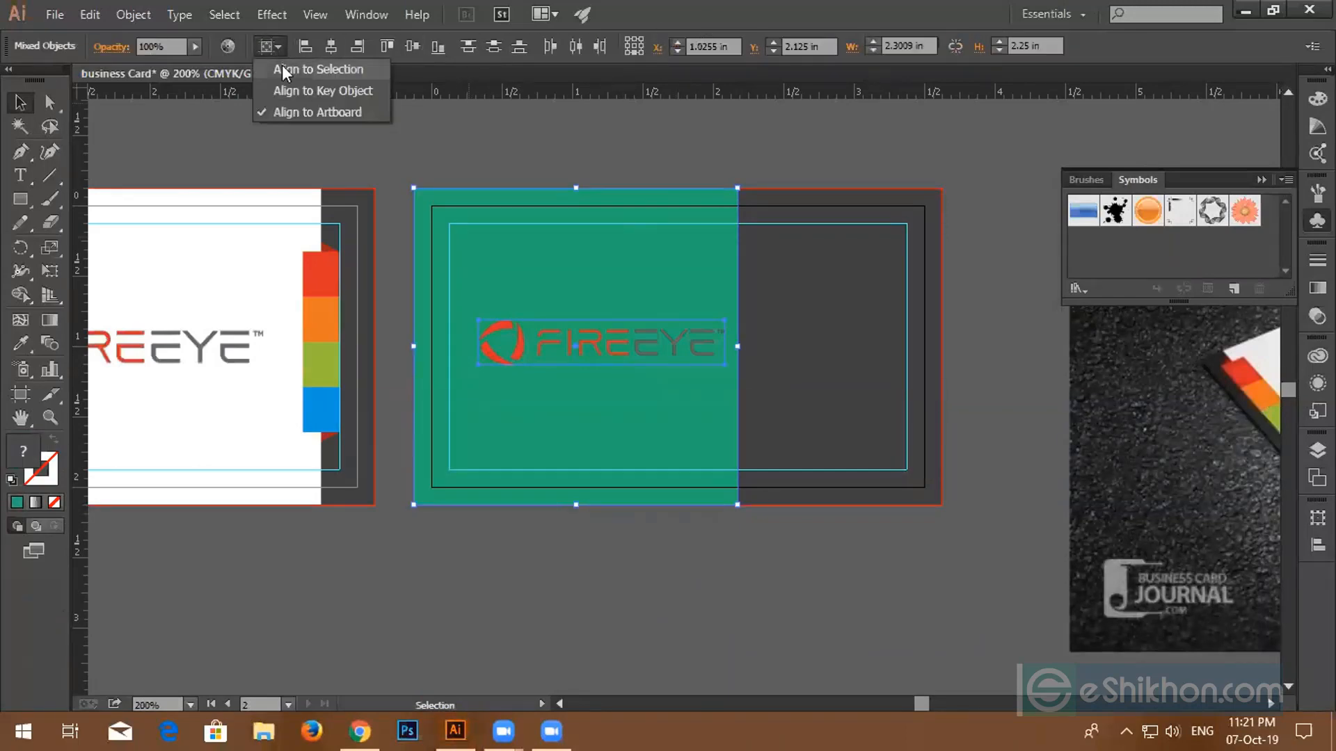
left_click(313, 69)
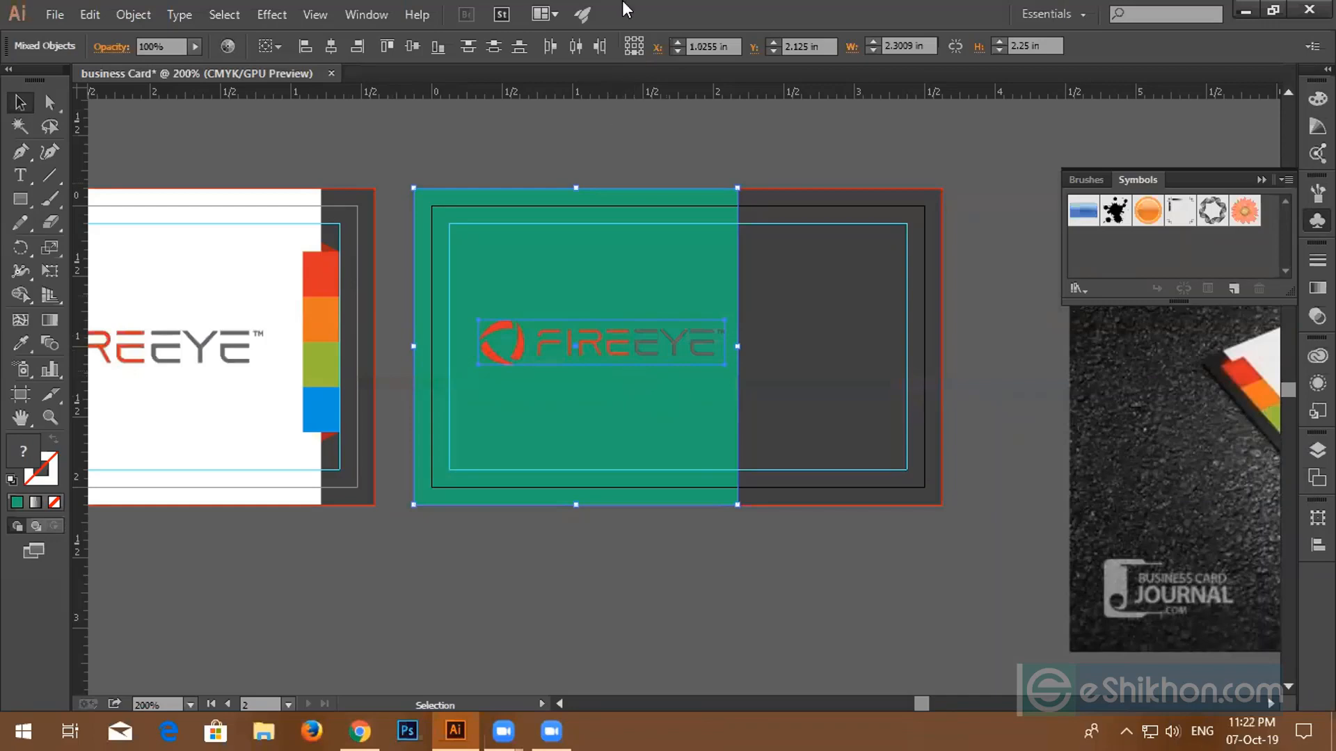
left_click(331, 46)
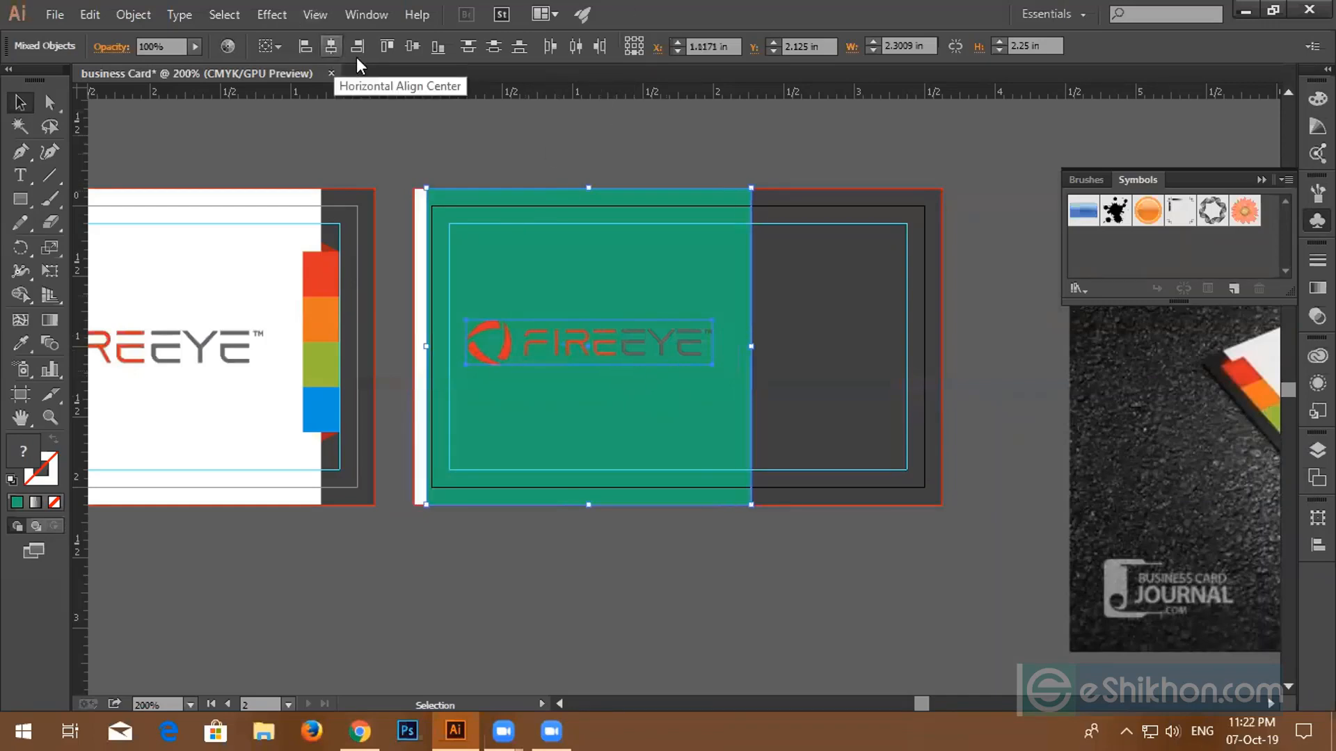
left_click(416, 49)
key("Left")
key("Left")
key("Left")
key("Left")
key("Left")
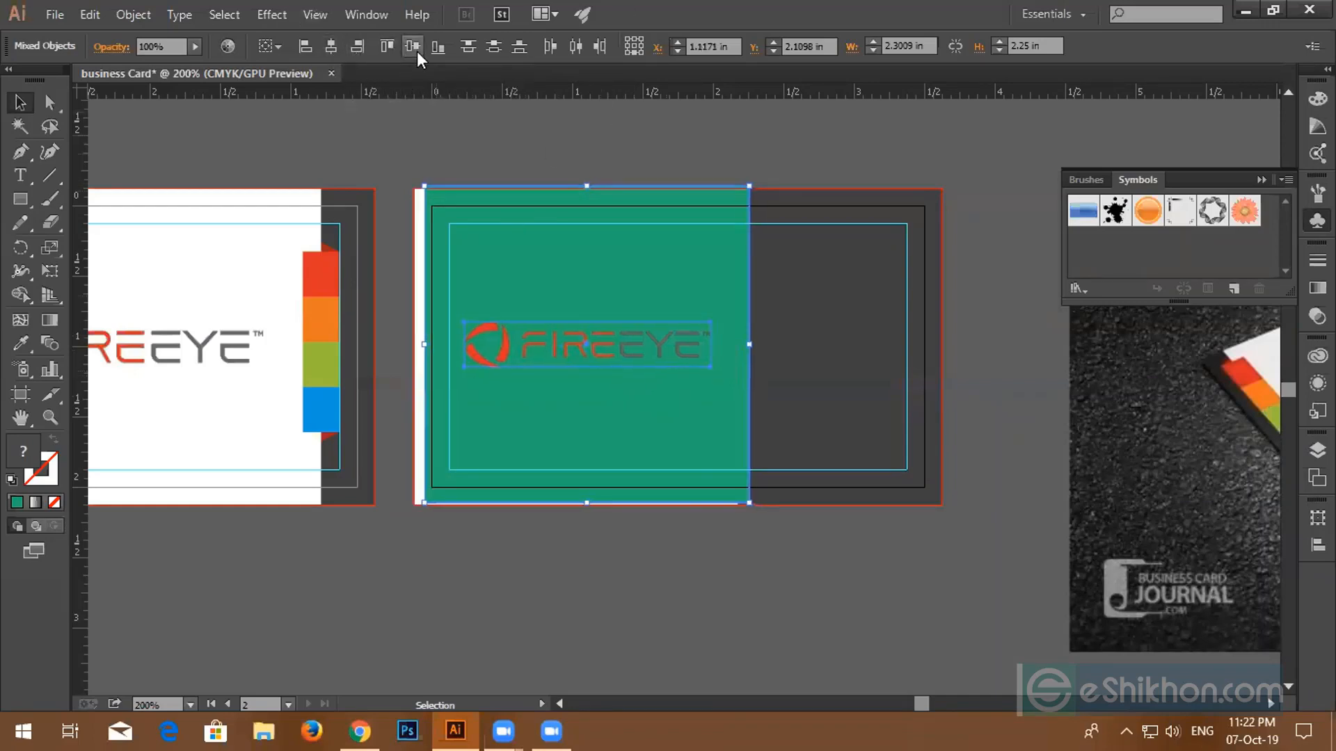
key("Left")
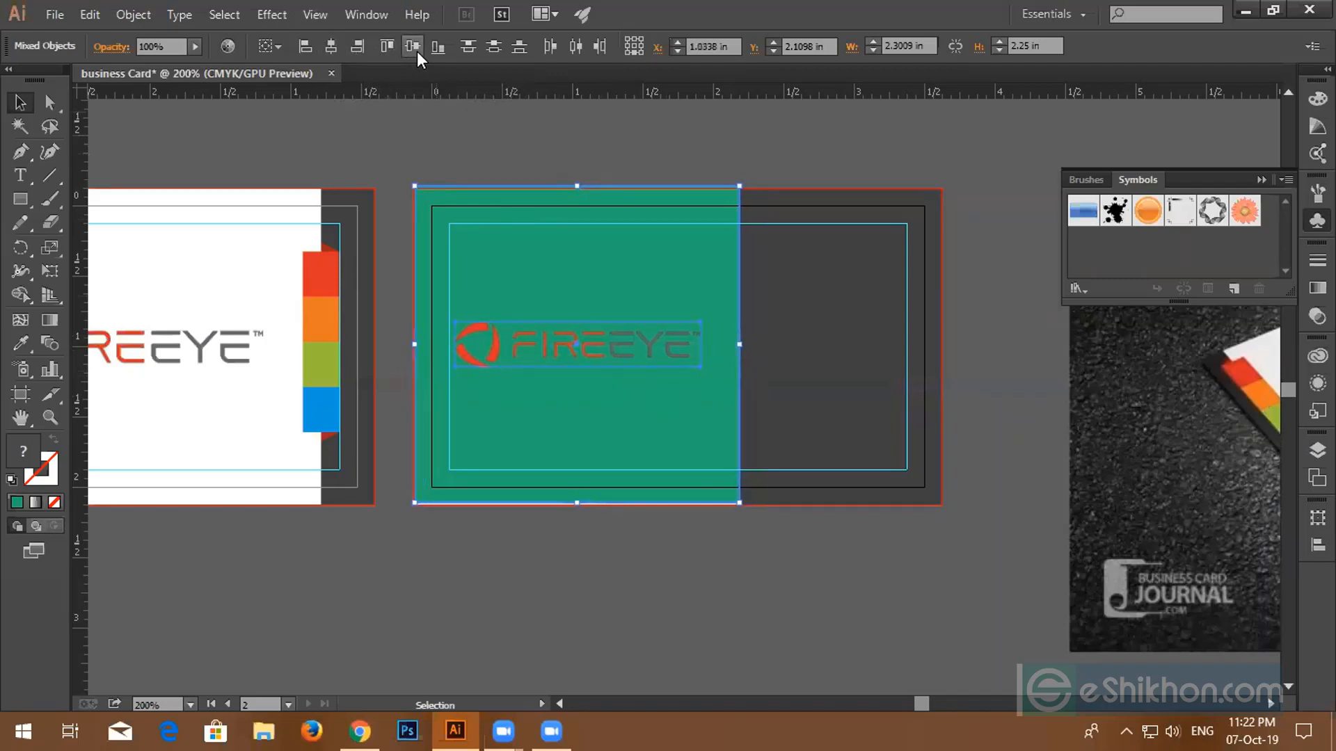
key("Down")
key("Down")
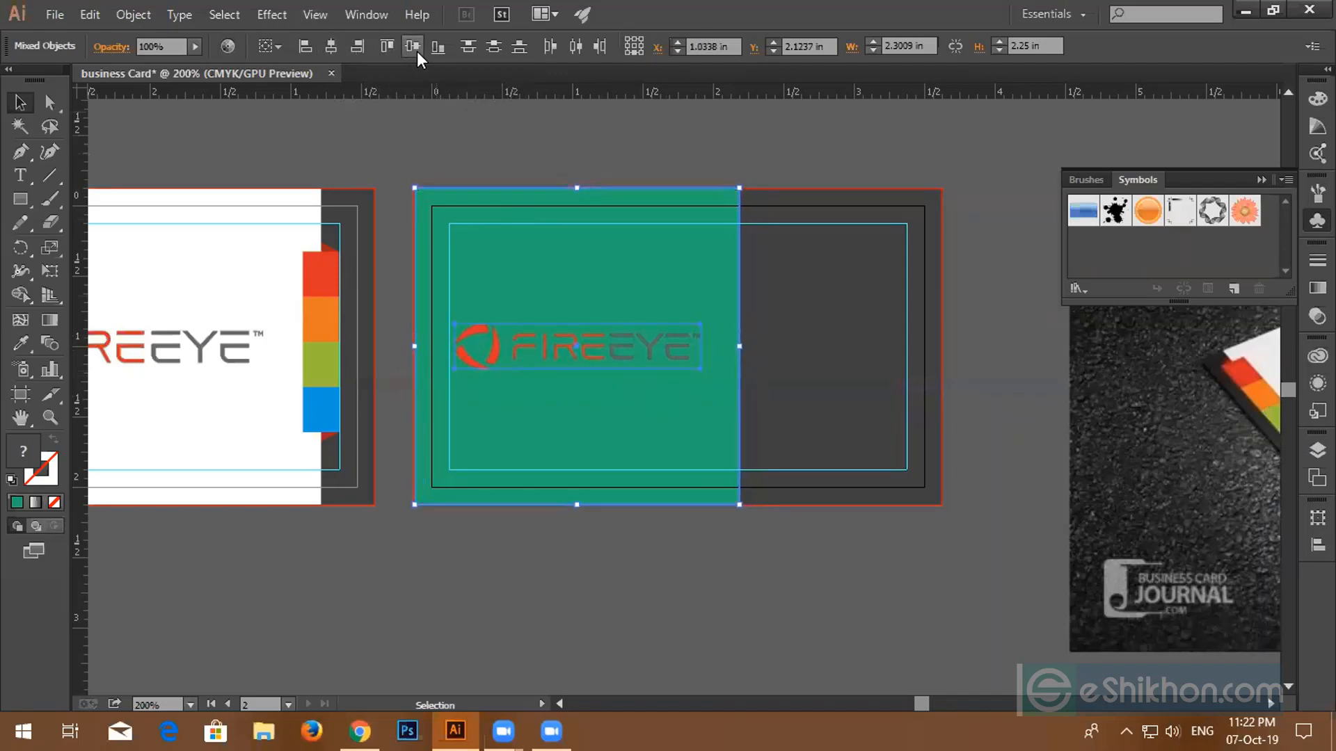
- Delete the temporary teal box, leaving the logo centred
left_click(456, 134)
left_click(518, 279)
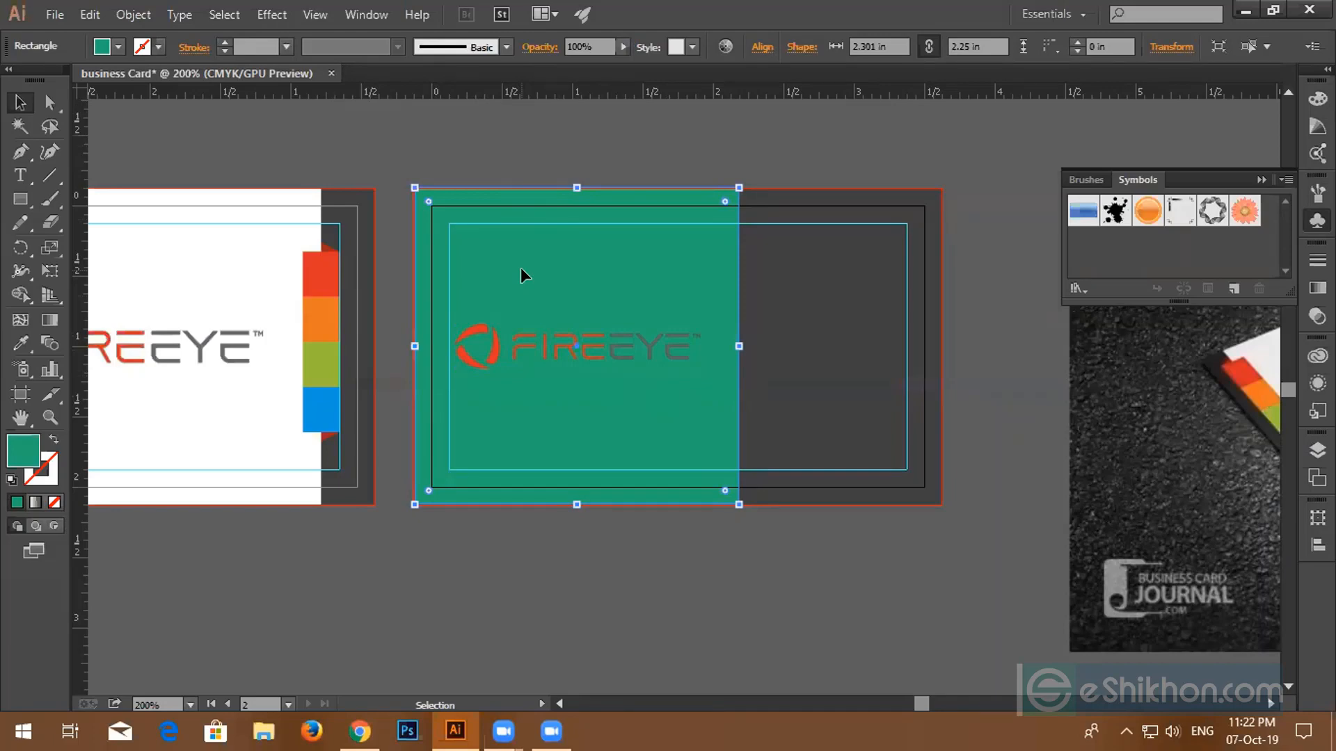
key("Delete")
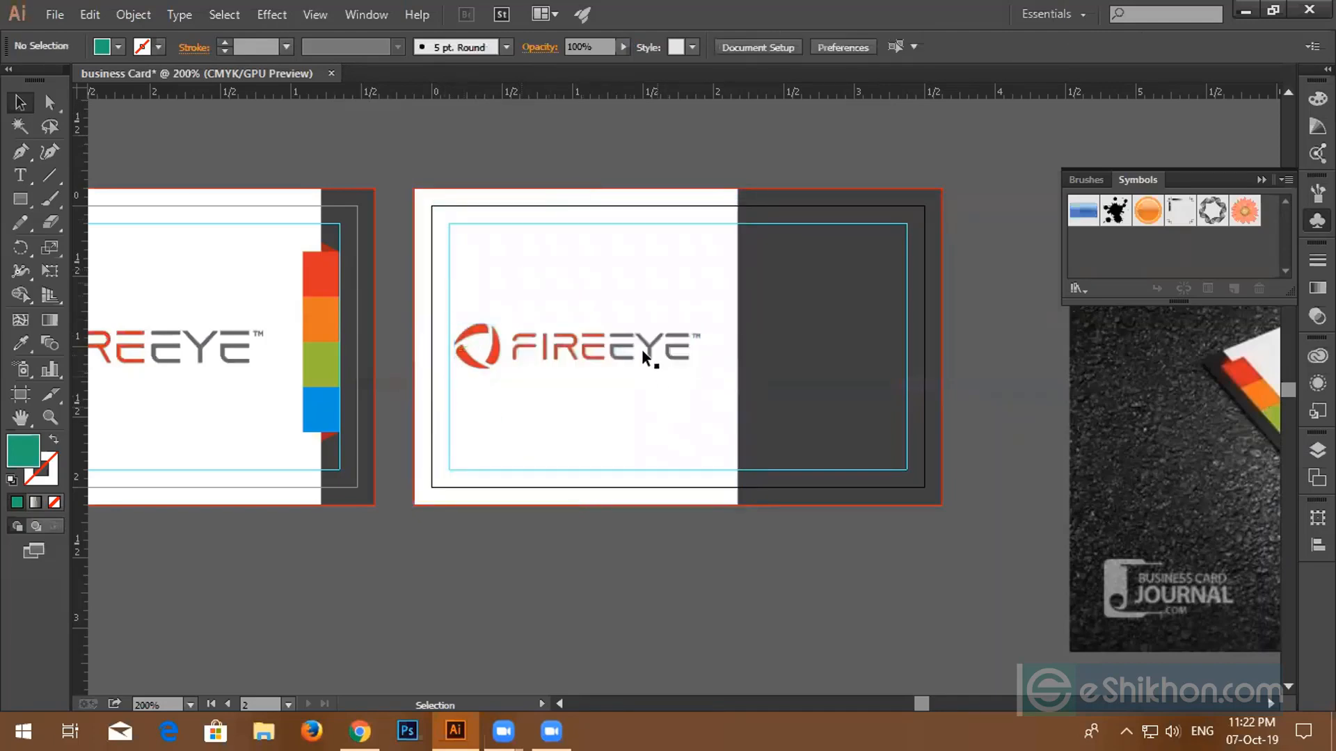
- Alt-drag a copy of the colour strip onto the second card and bring it to the front
scroll(708, 396, "down", 2)
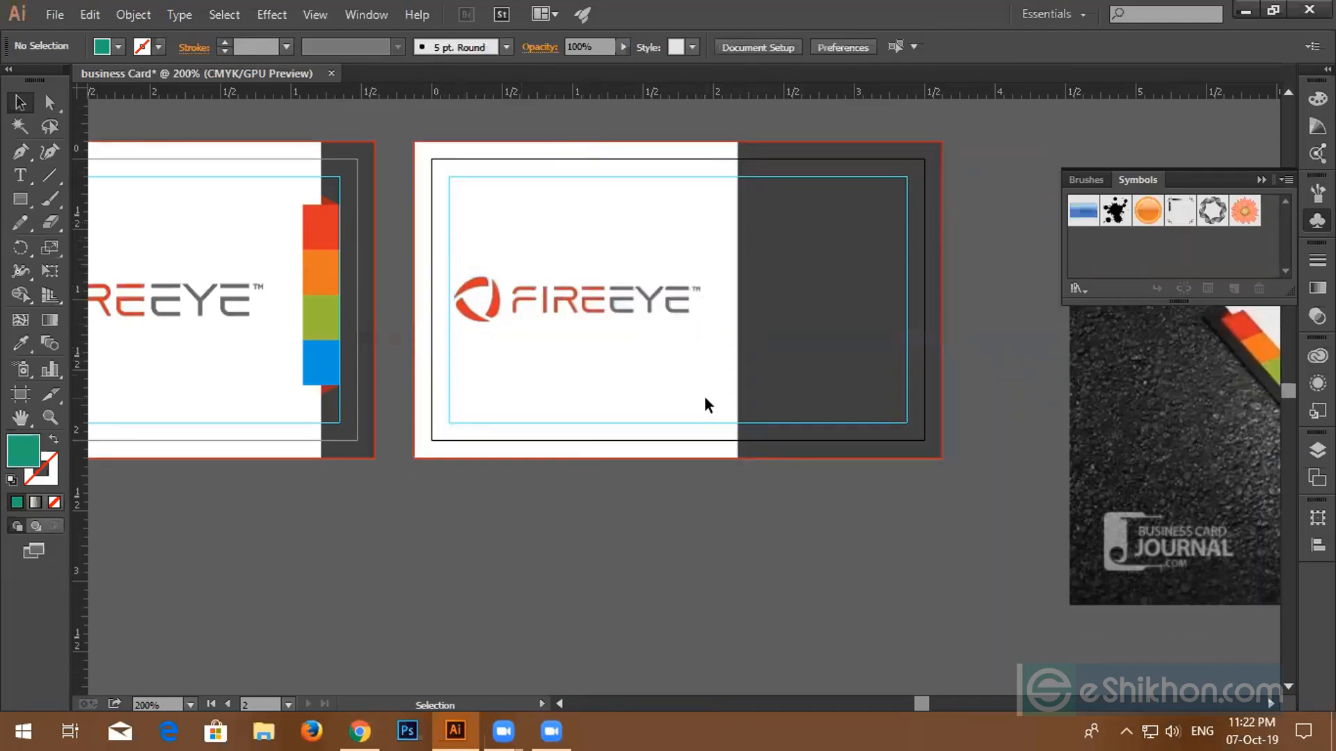
key("alt")
left_click(307, 245)
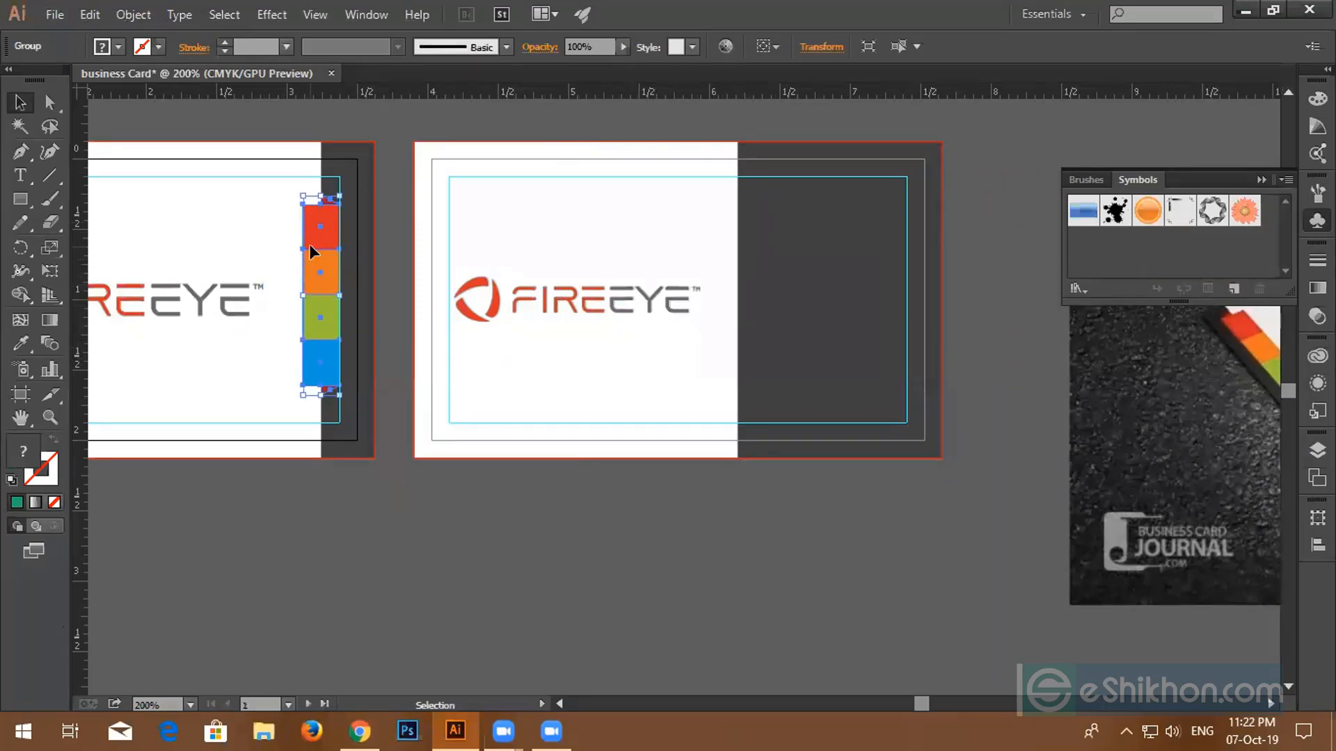
left_click_drag(309, 244, 729, 249)
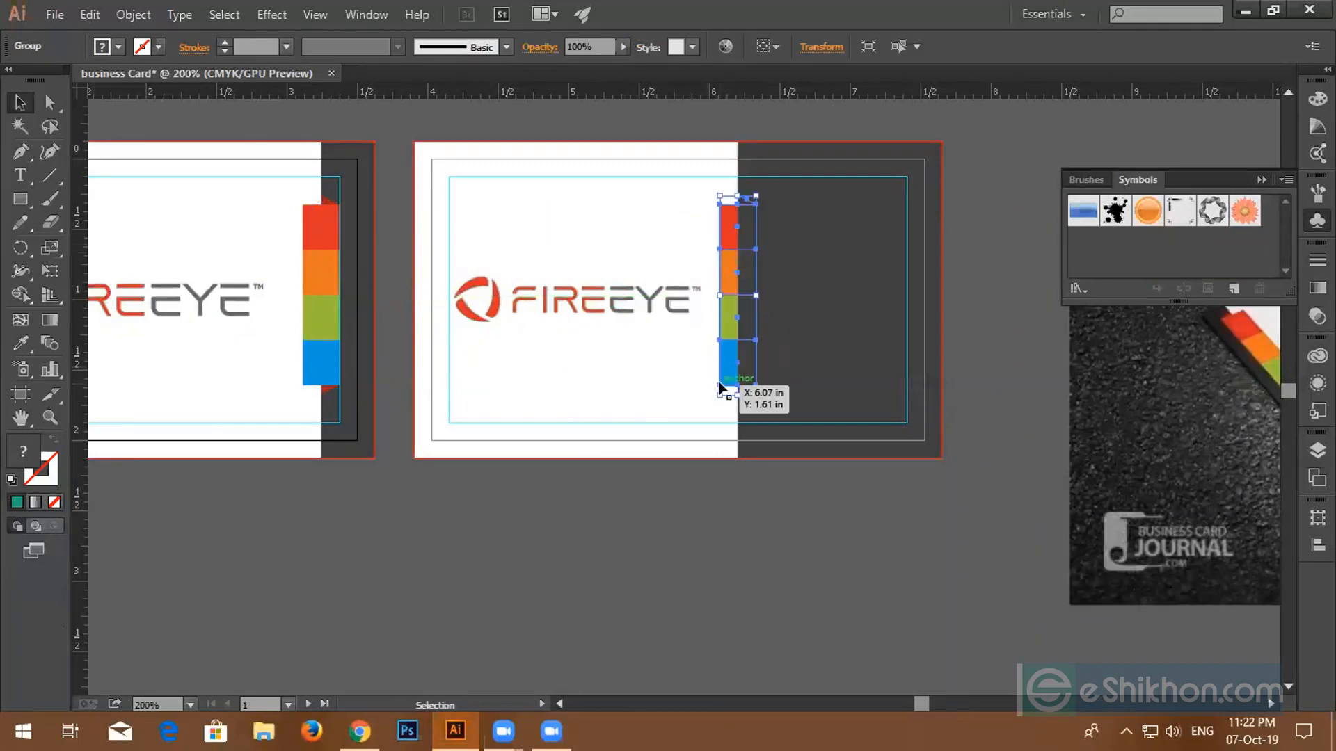
right_click(736, 339)
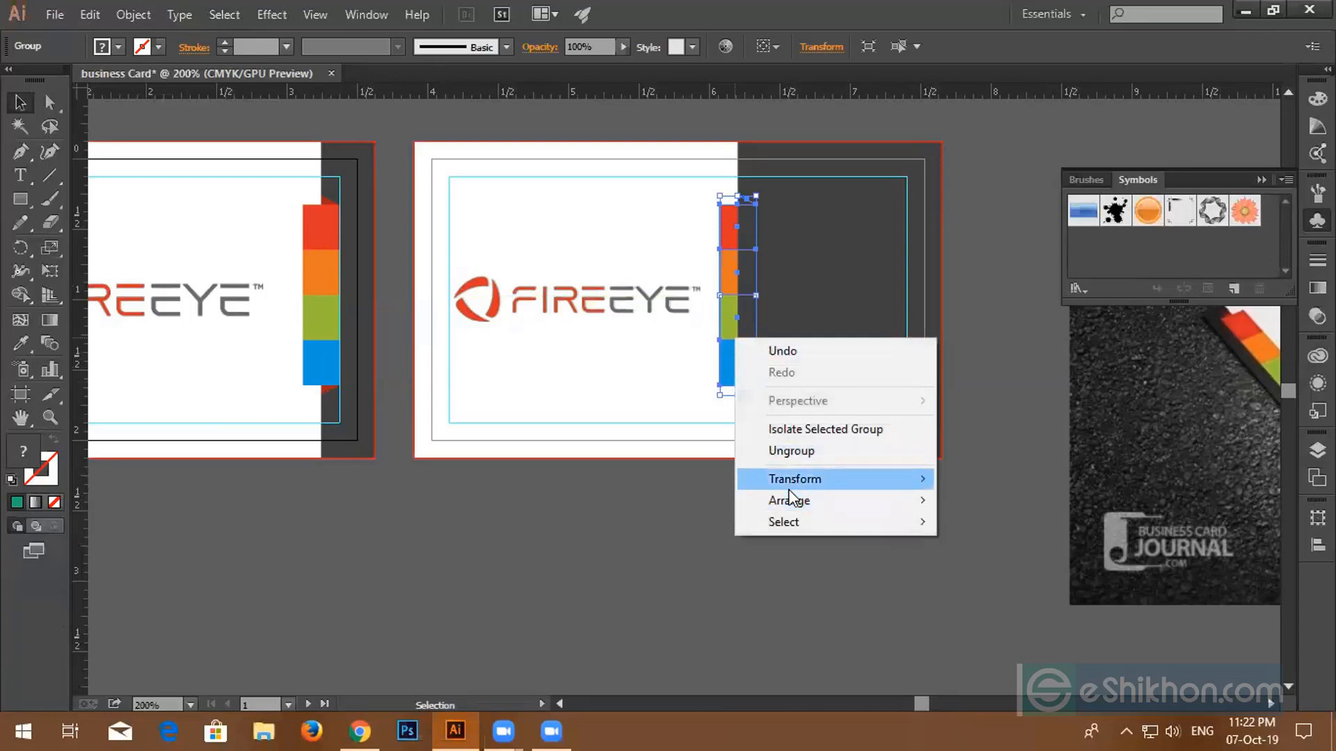
mouse_move(789, 501)
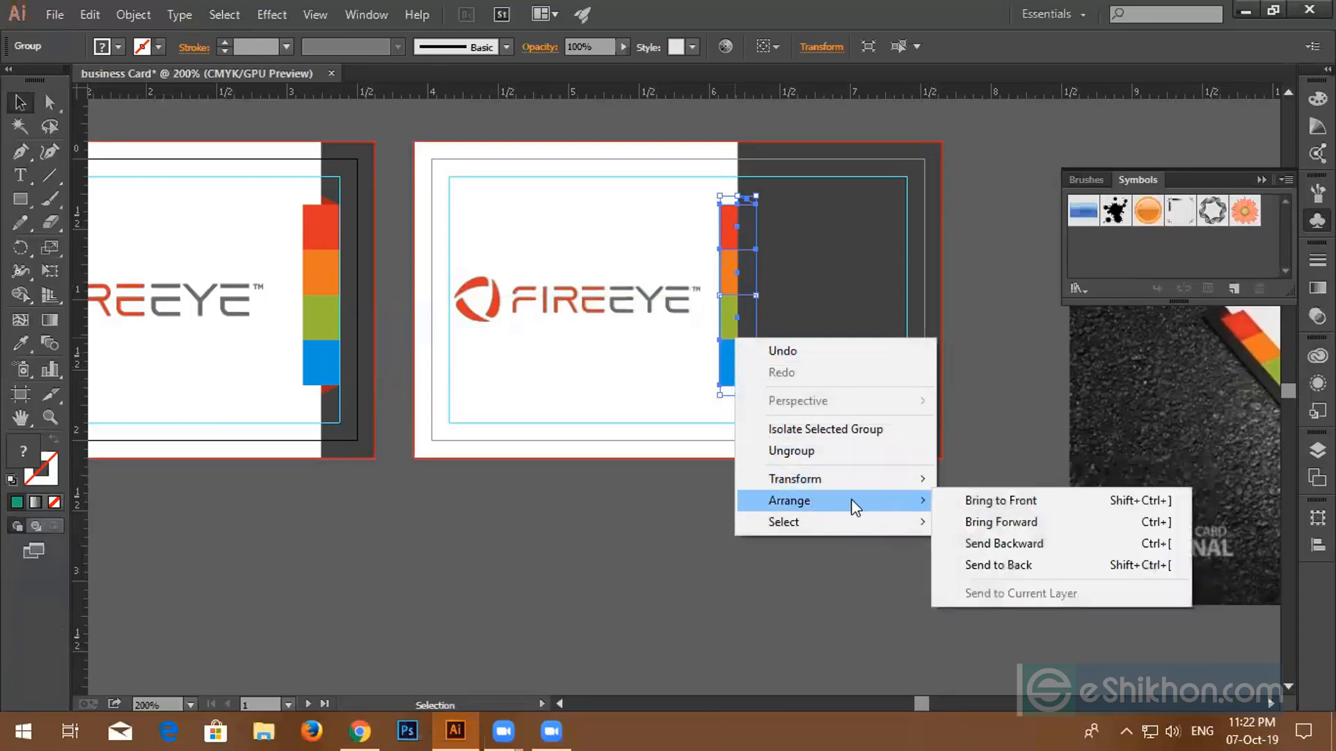
left_click(961, 504)
left_click(974, 296)
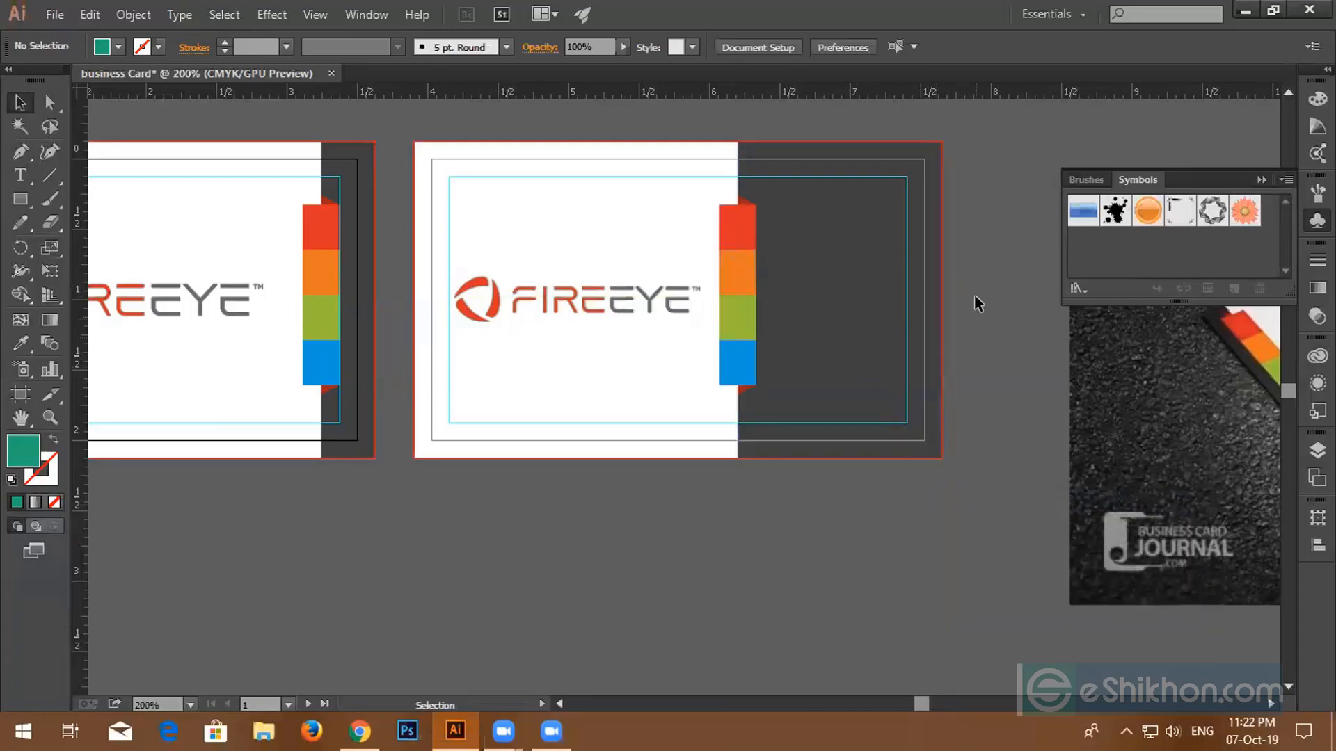
- Delete the copied colour strip from the second card
scroll(807, 385, "down", 1)
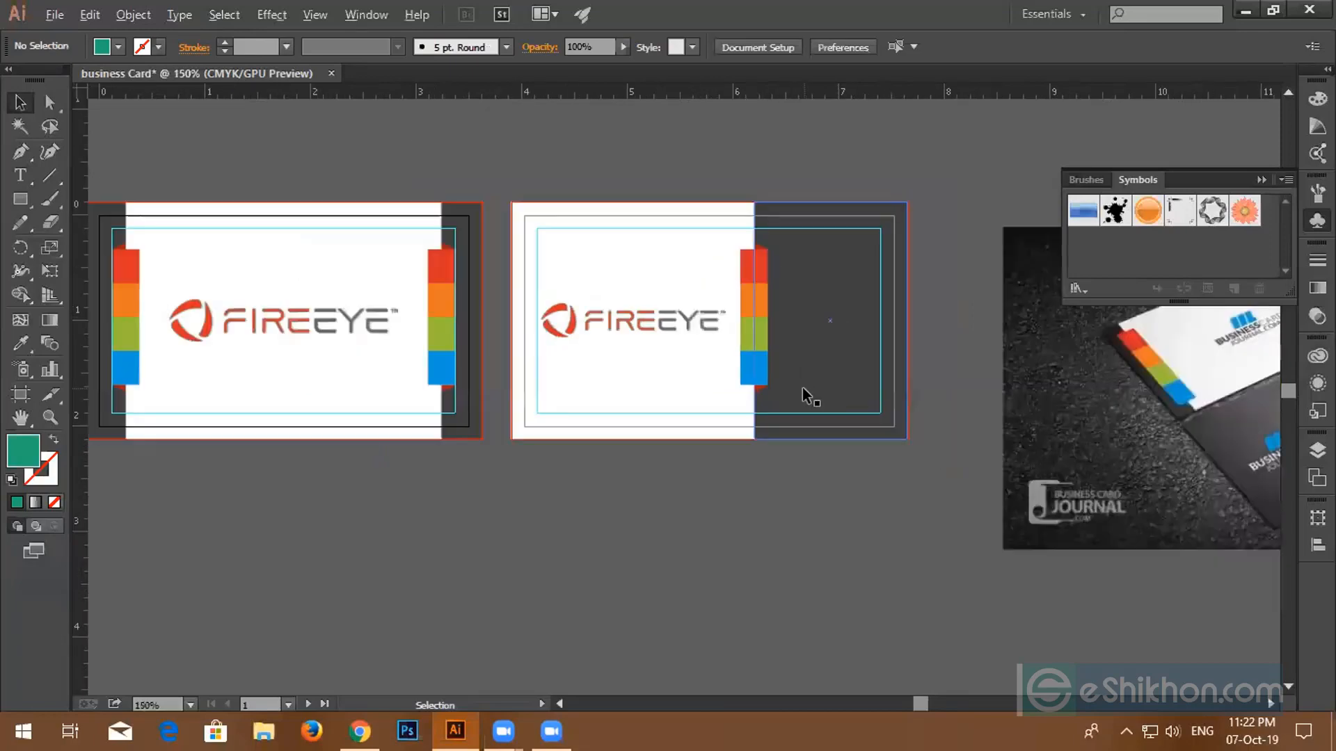
left_click_drag(916, 382, 786, 398)
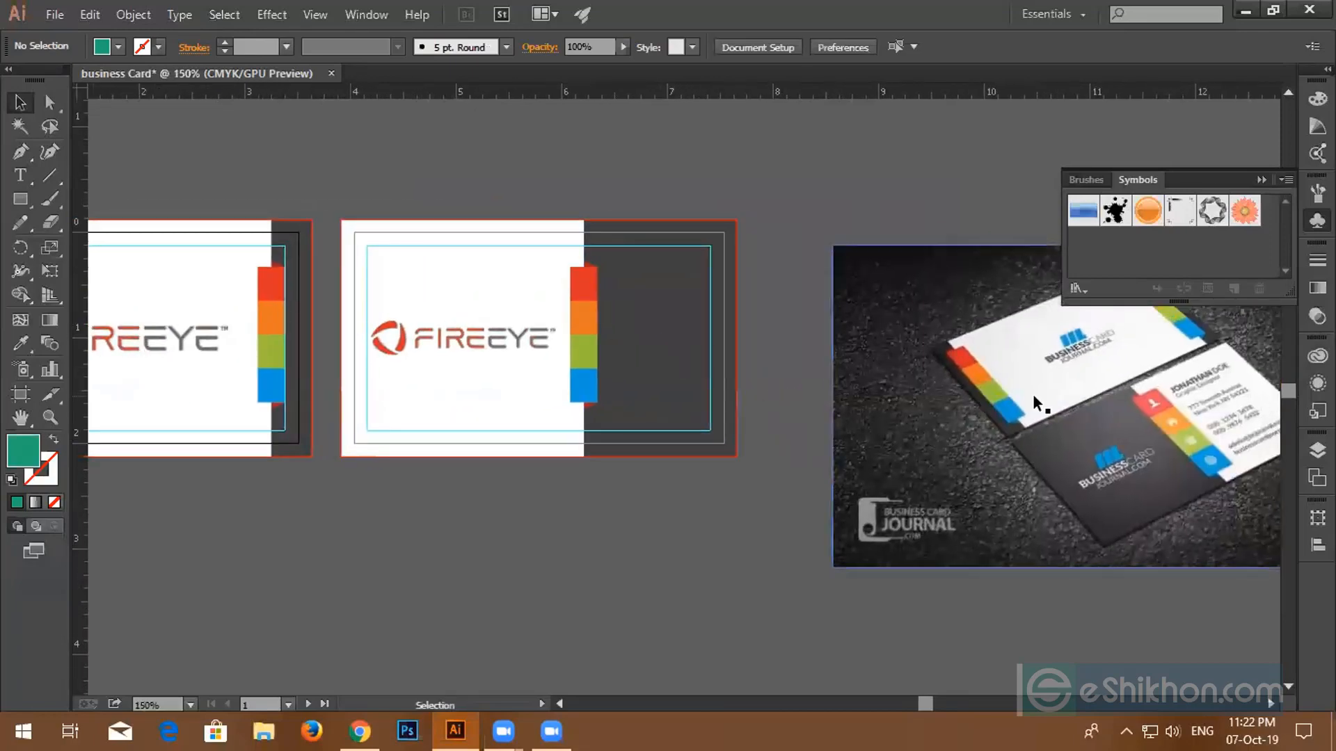
left_click(579, 330)
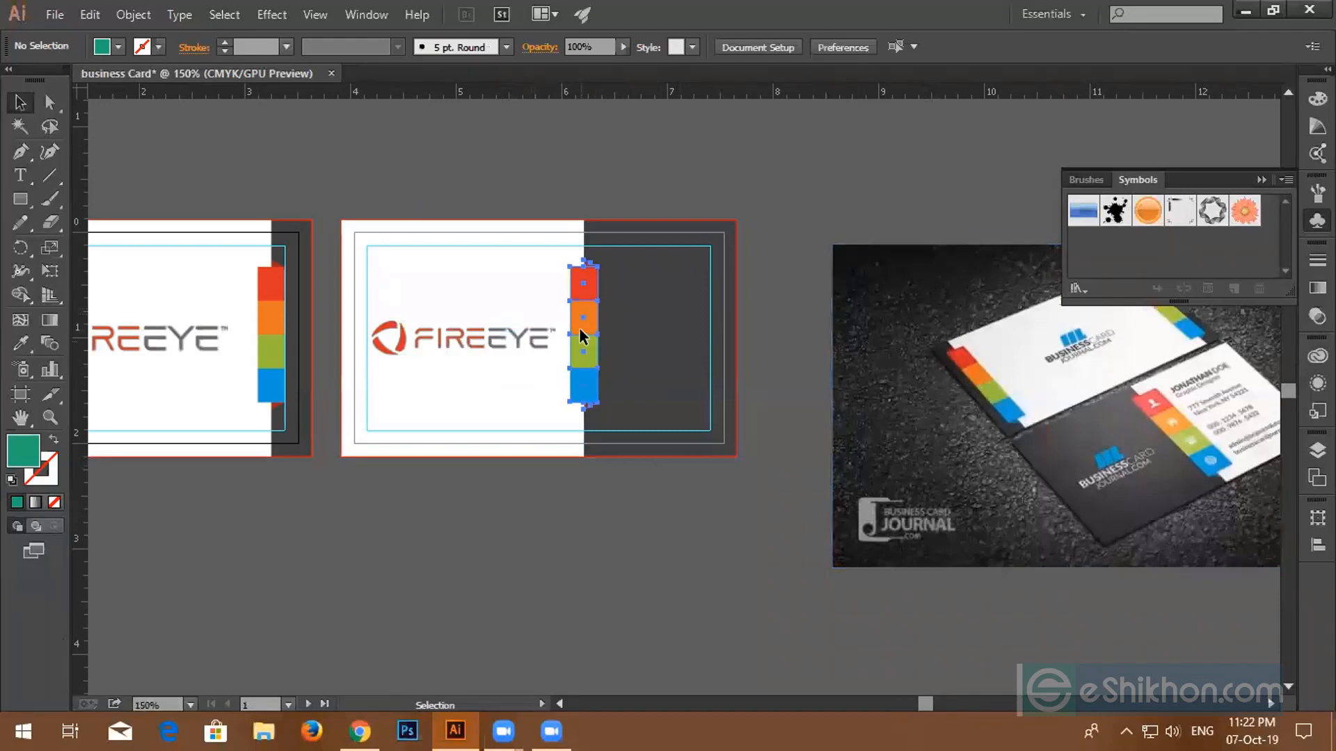
key("Delete")
- Copy the colour strip onto the second card again and bring it to the front
scroll(540, 355, "down", 2)
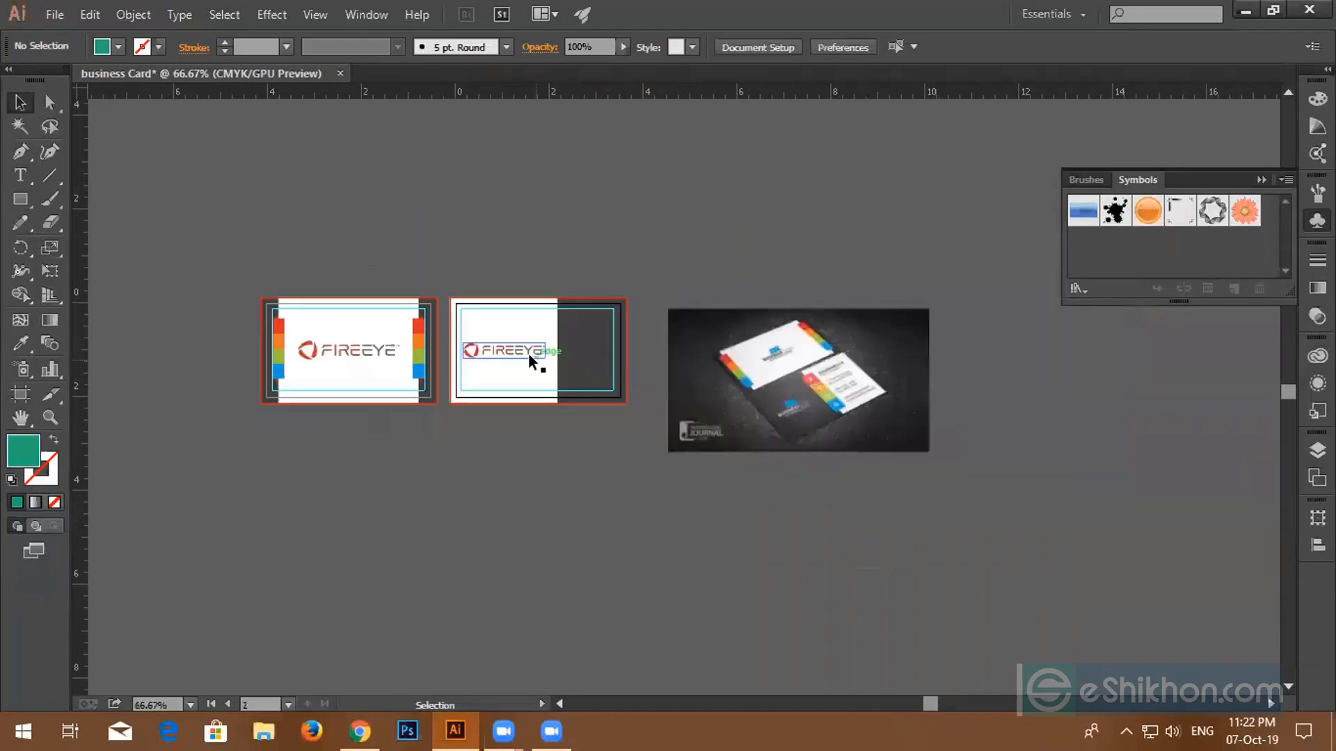
left_click_drag(528, 353, 614, 346)
scroll(459, 351, "up", 3)
left_click_drag(390, 345, 818, 476)
scroll(1226, 376, "down", 2)
scroll(818, 466, "up", 2)
right_click(798, 446)
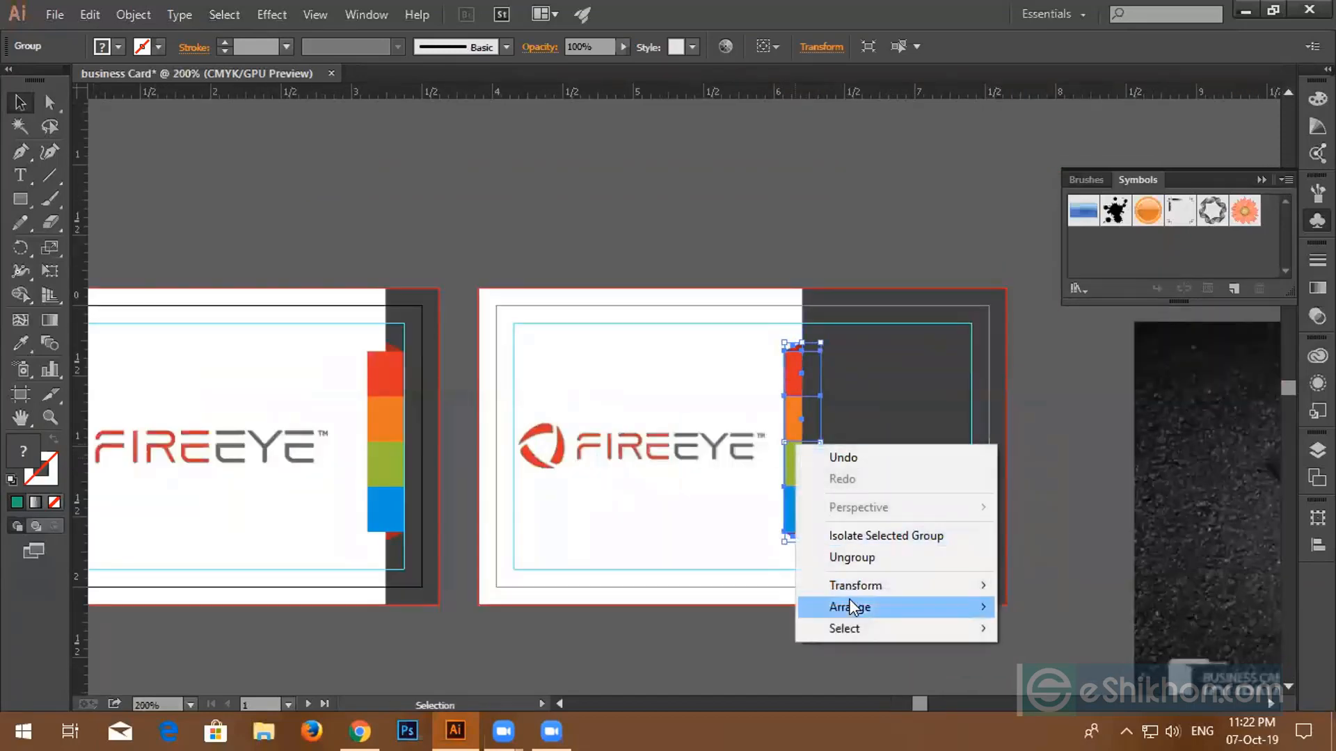
mouse_move(901, 602)
left_click(1038, 604)
left_click(1056, 431)
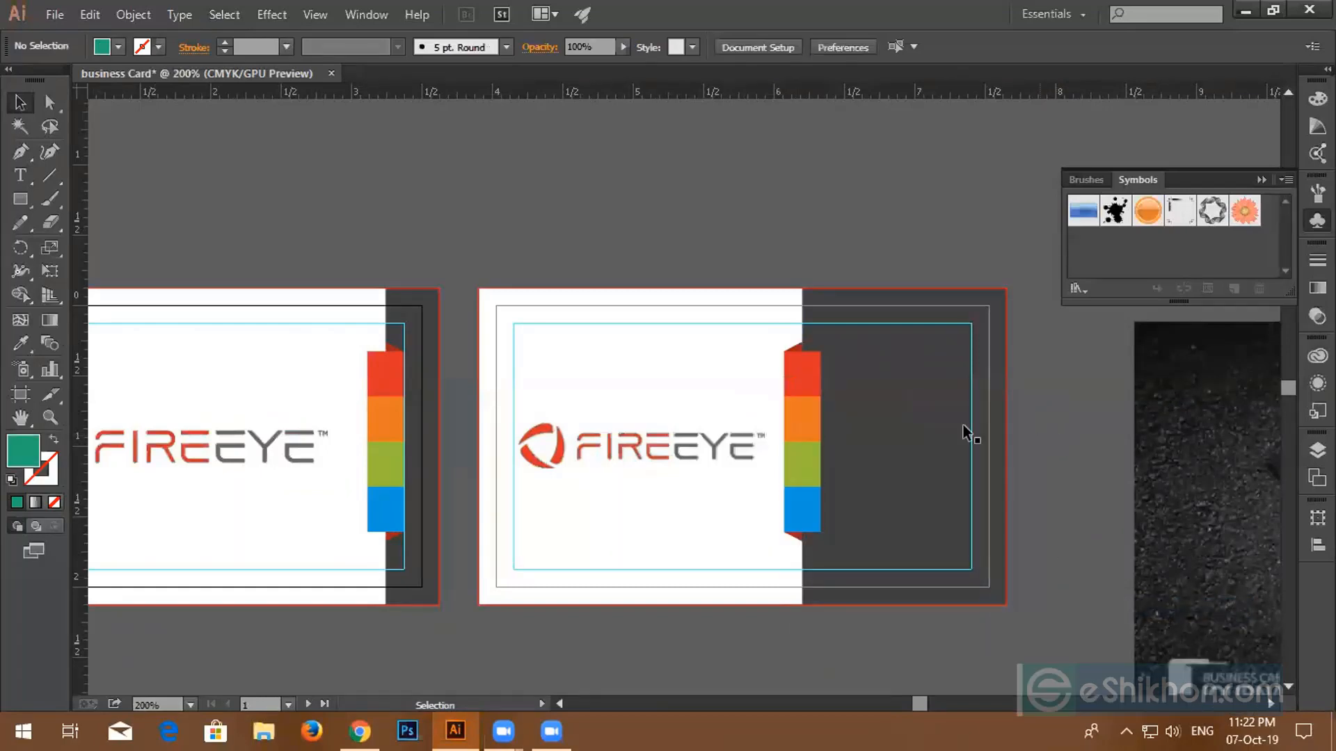
key("super")
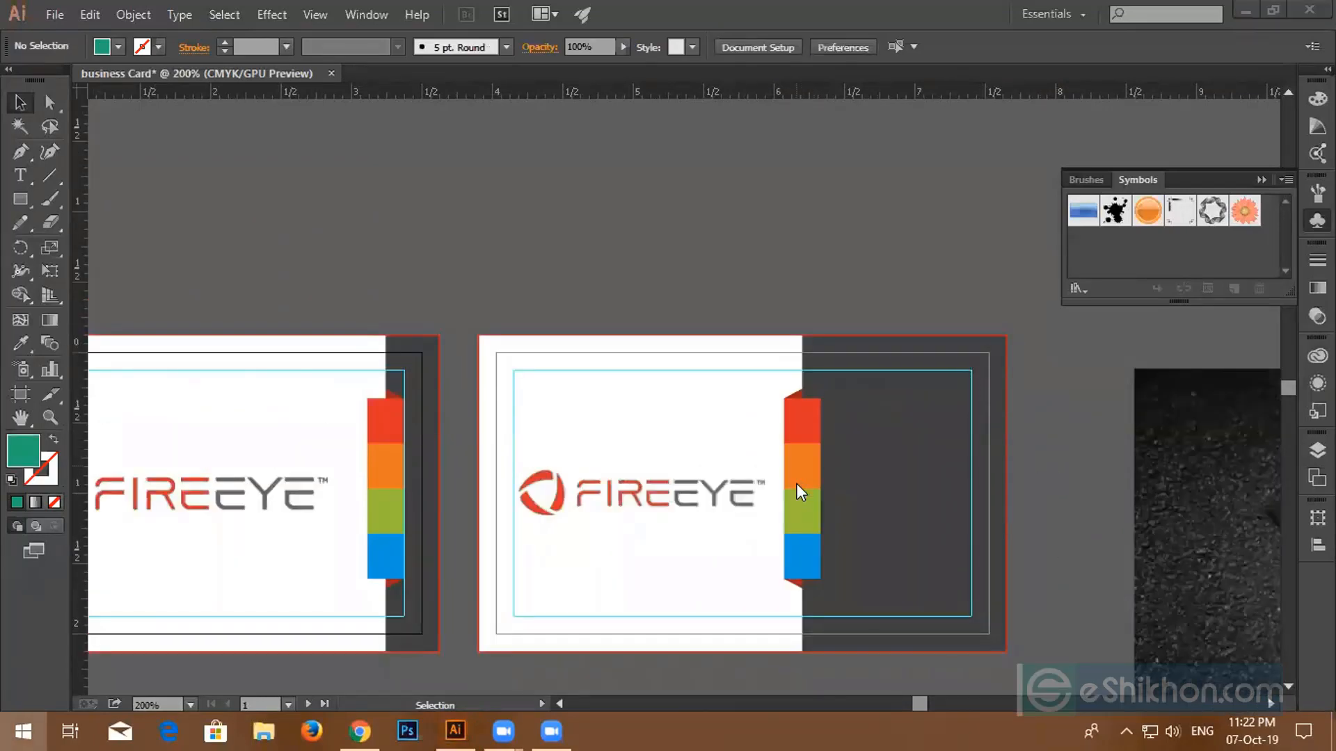
- Zoom in to check the colour strip's edges, then zoom back out
key("Escape")
scroll(795, 482, "up", 6)
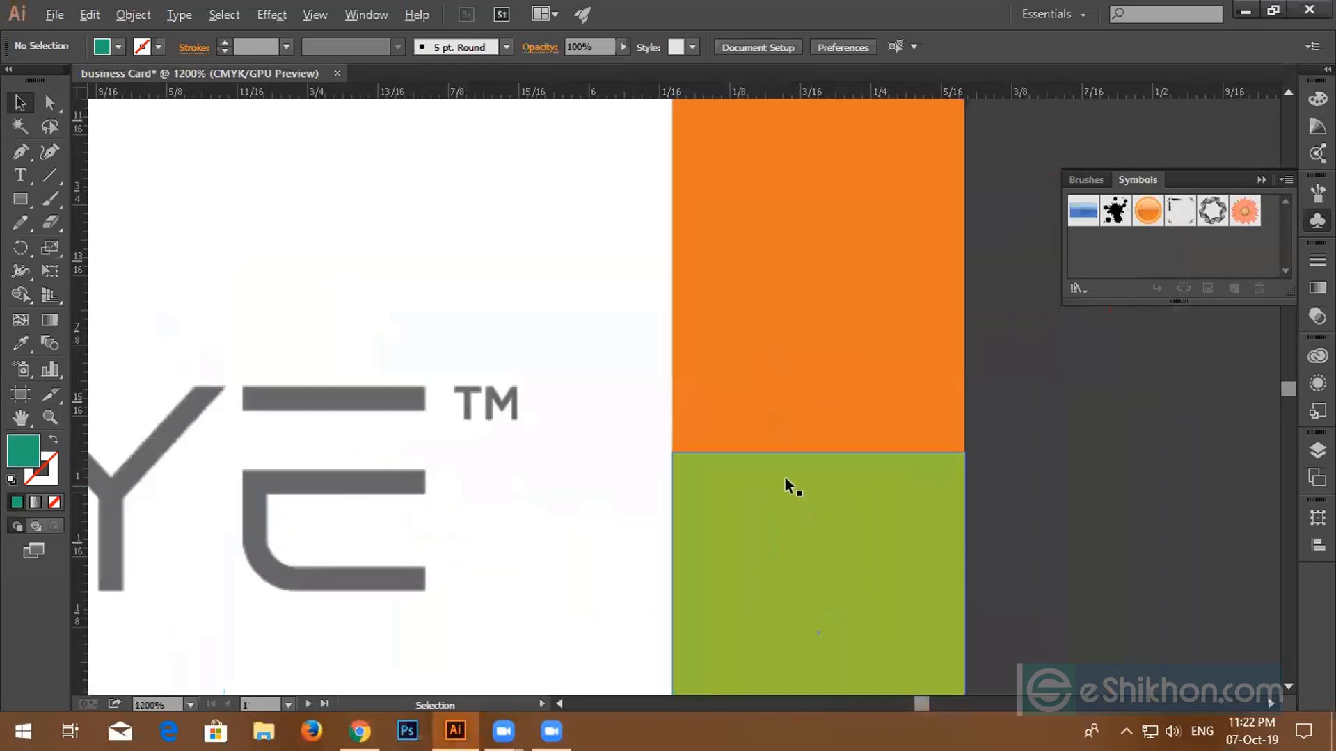
scroll(826, 452, "up", 8)
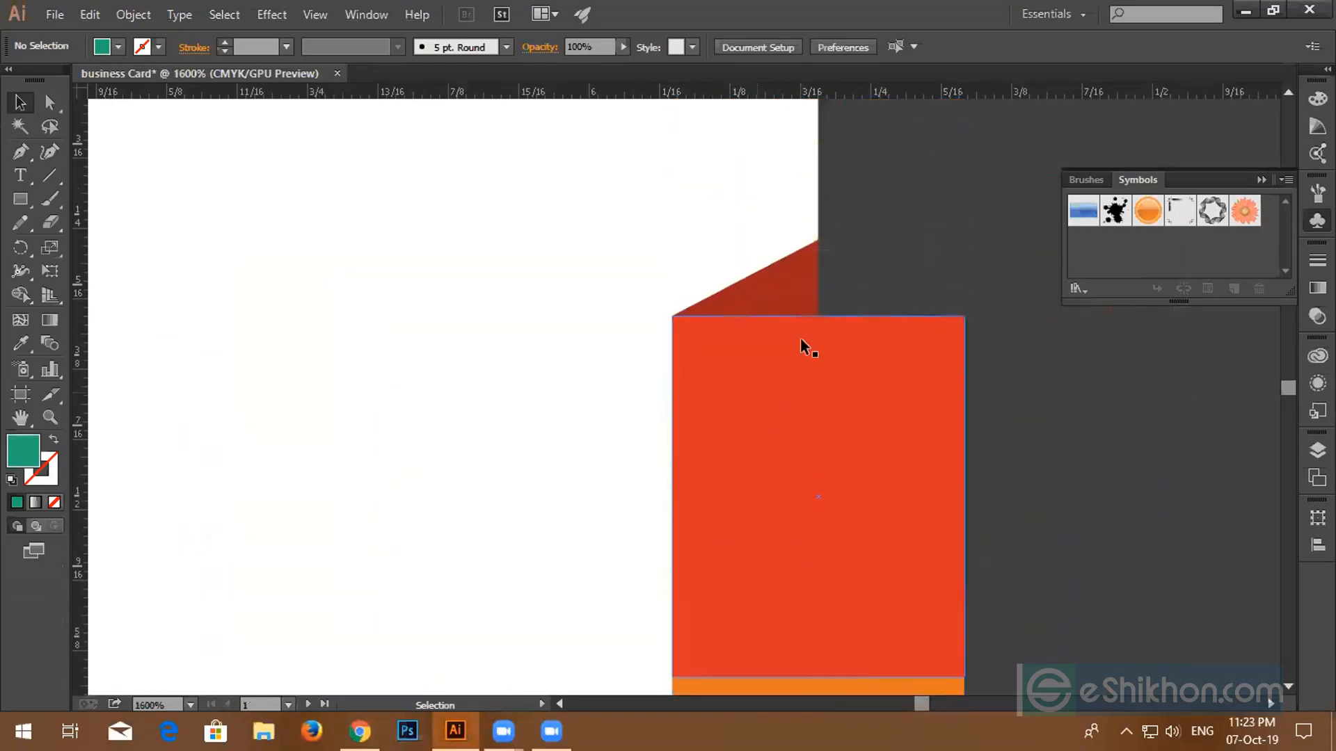
scroll(942, 385, "down", 1)
scroll(942, 381, "down", 6)
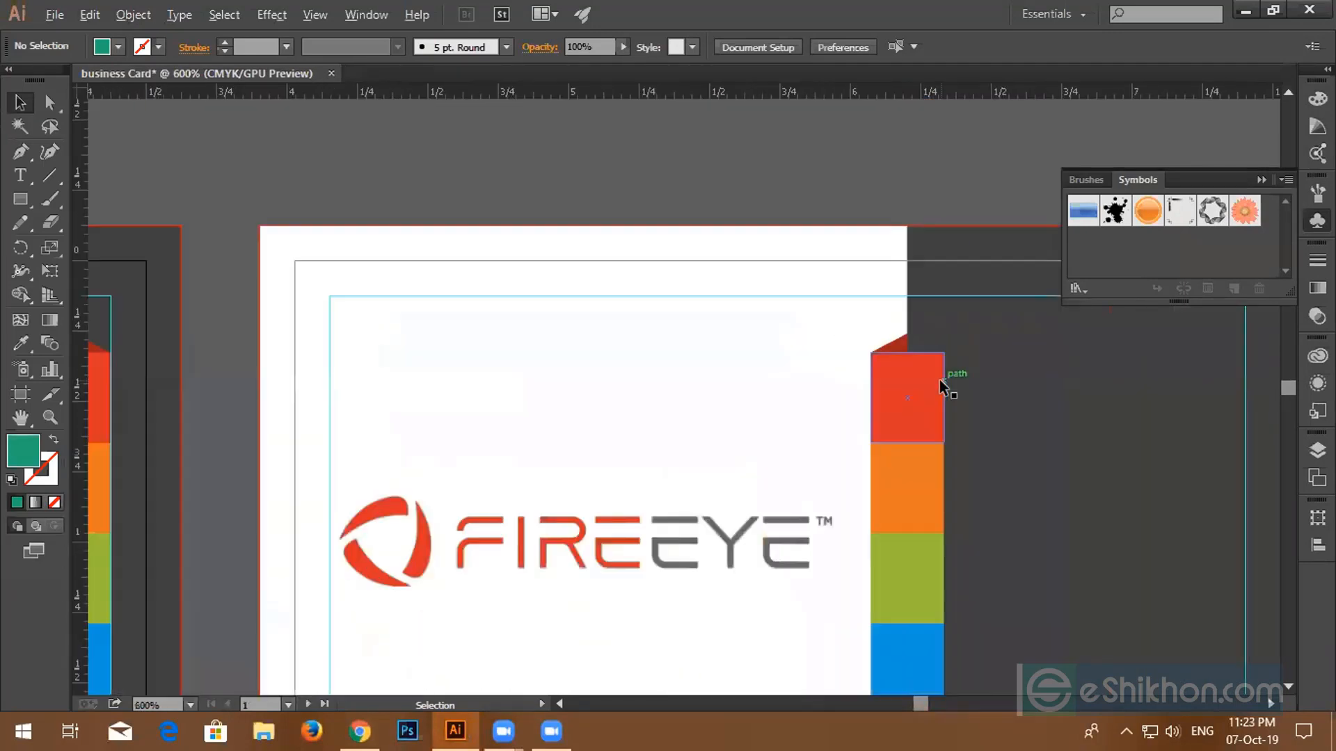
scroll(939, 473, "right", 3)
scroll(954, 441, "down", 1)
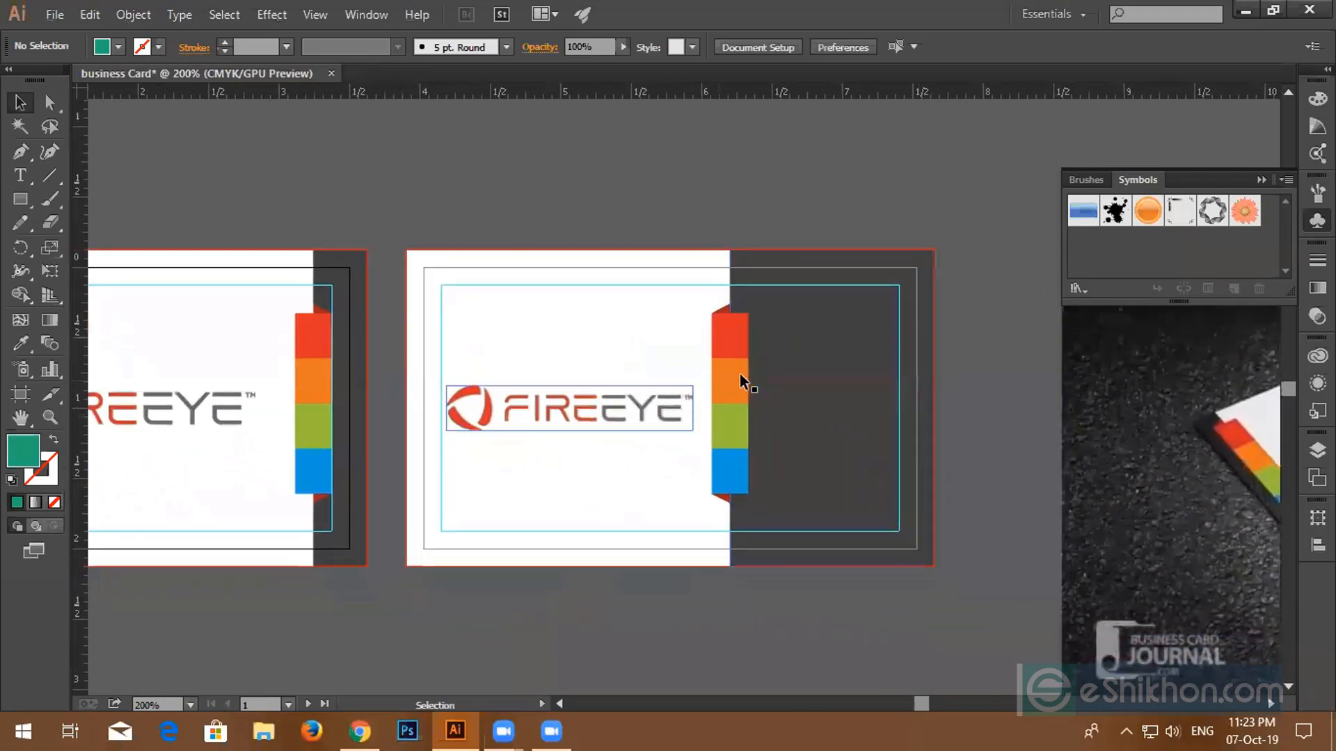
- In Chrome, close the logo search, font cheatsheet and Flaticon tabs, leaving the Icofont tab
left_click(358, 731)
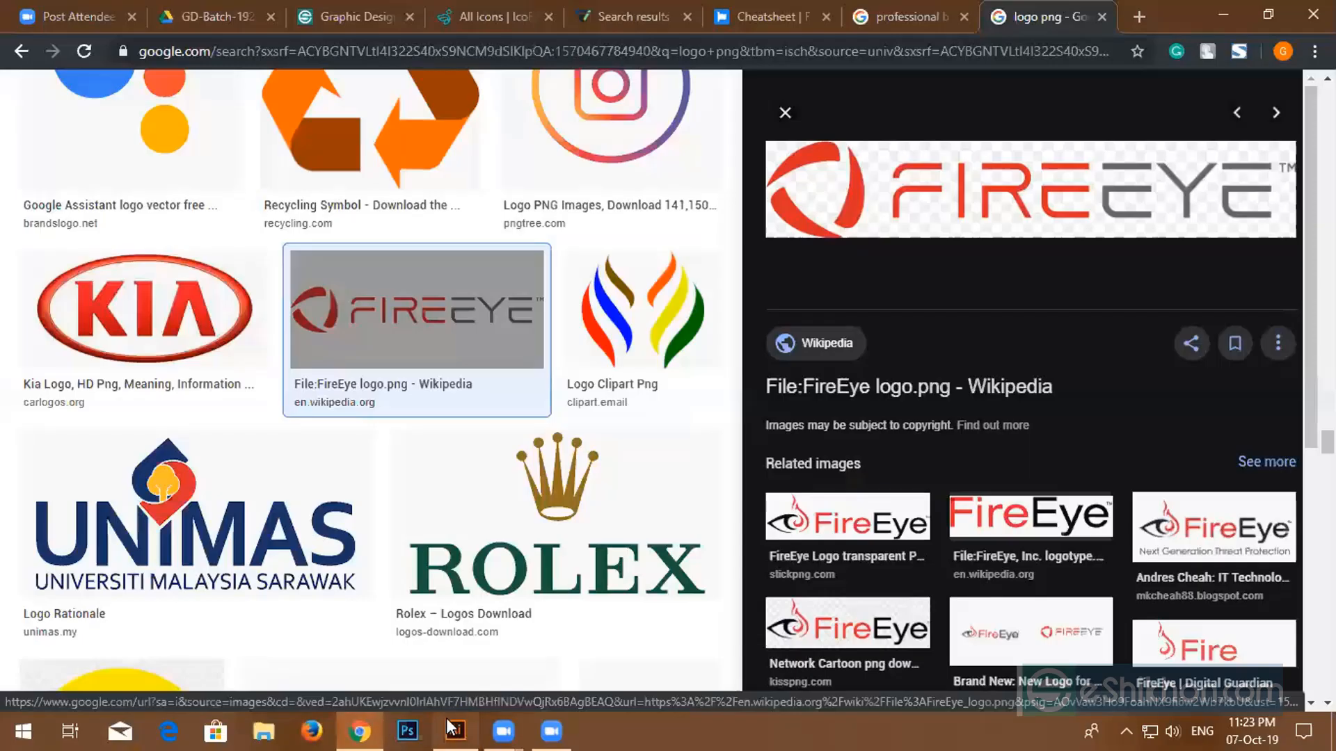
left_click(1101, 16)
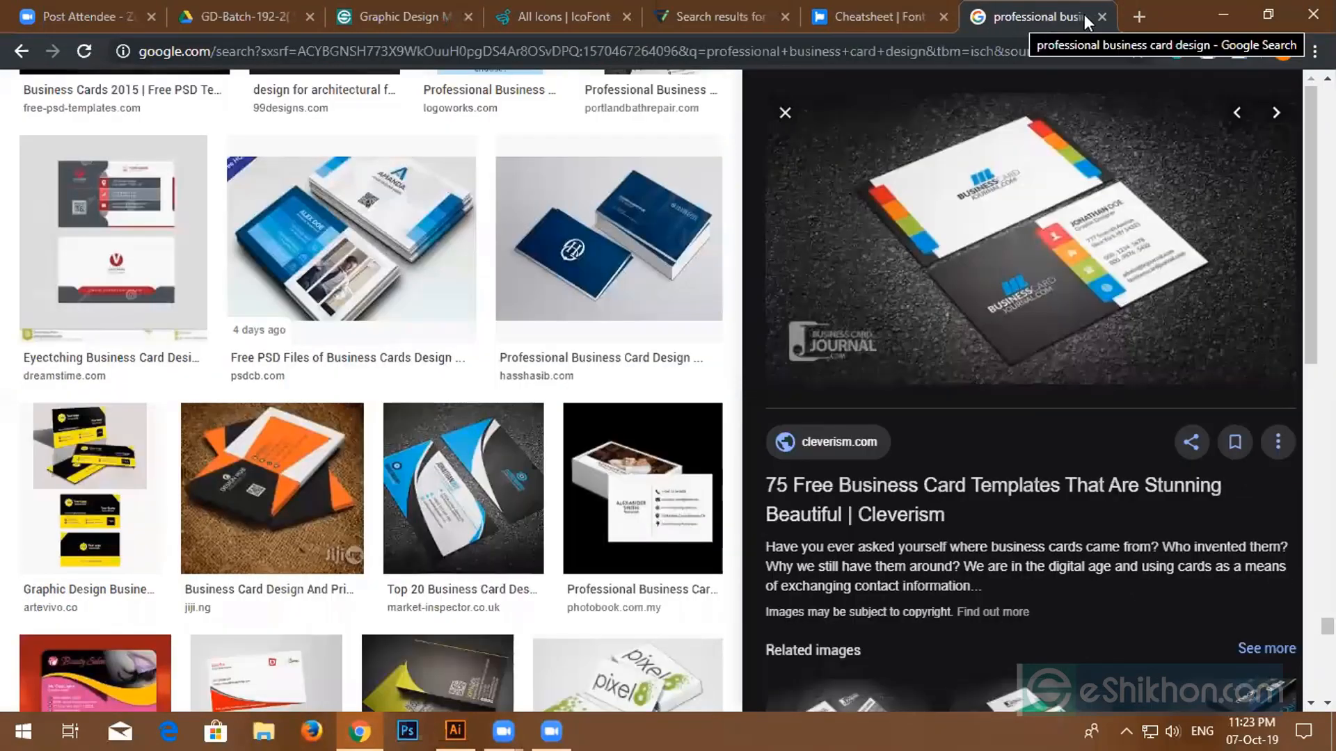
left_click(942, 16)
left_click(716, 16)
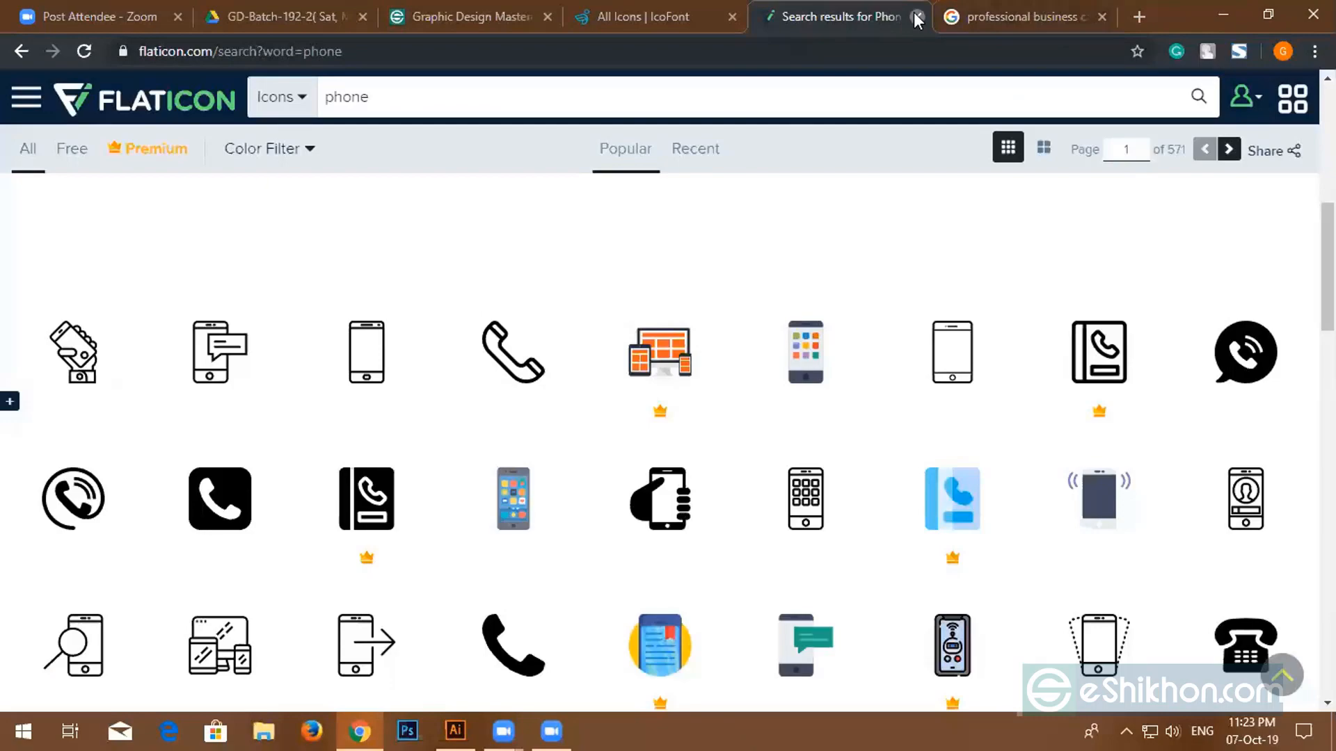
left_click(917, 16)
left_click(680, 15)
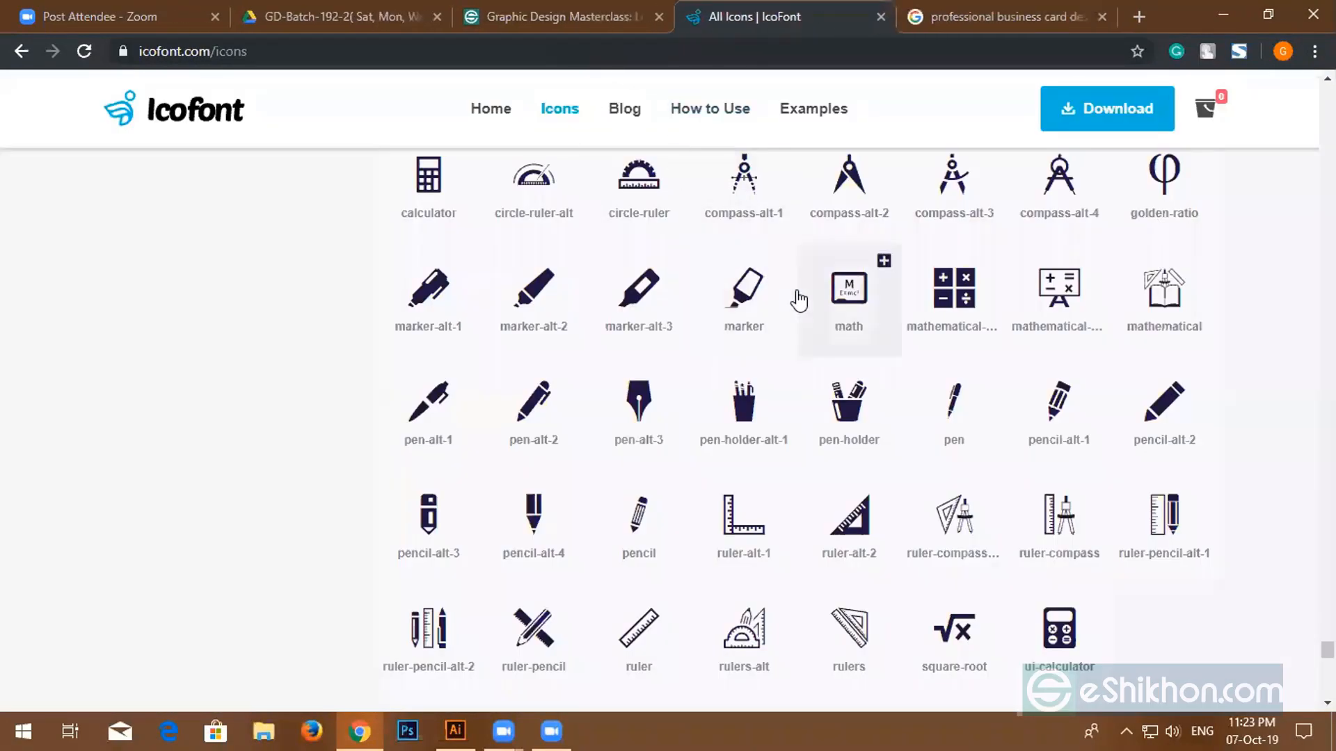
- Go to the Icofont home page and open the full icon list
scroll(794, 286, "up", 20)
scroll(696, 268, "up", 3)
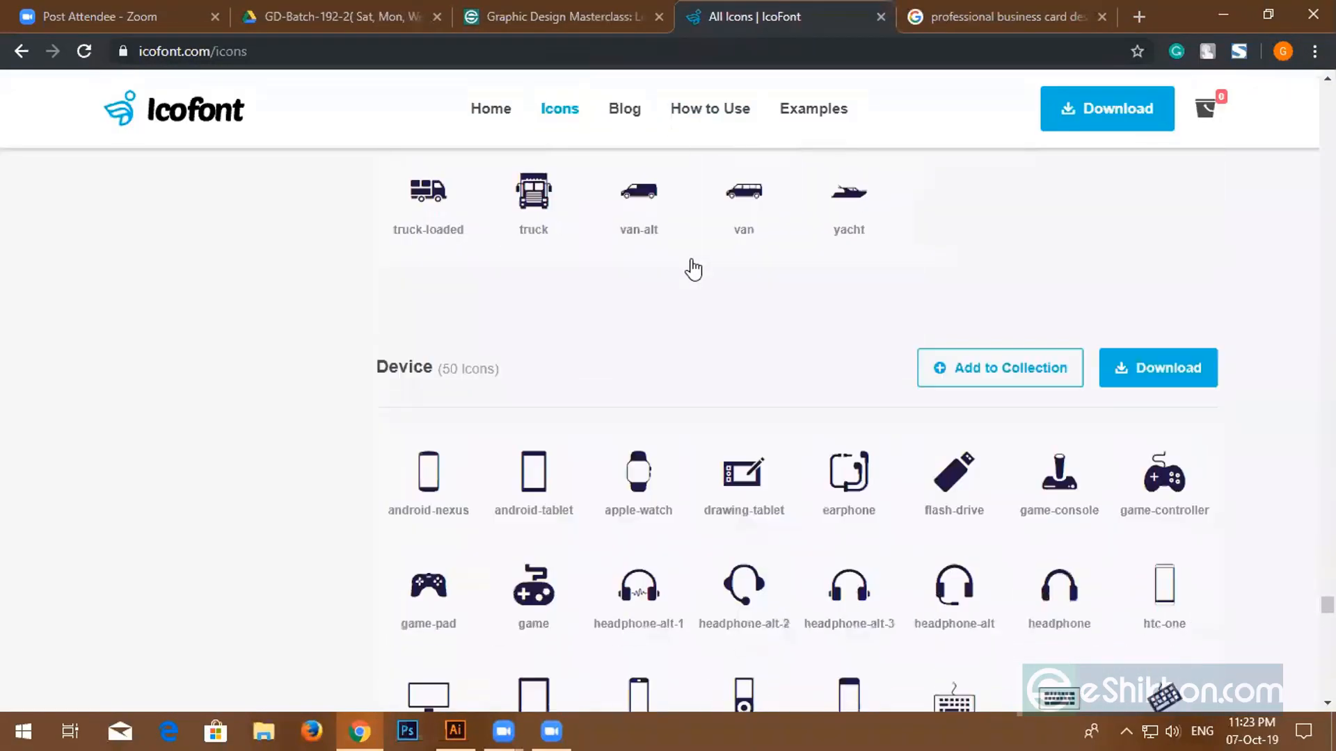
scroll(635, 299, "down", 6)
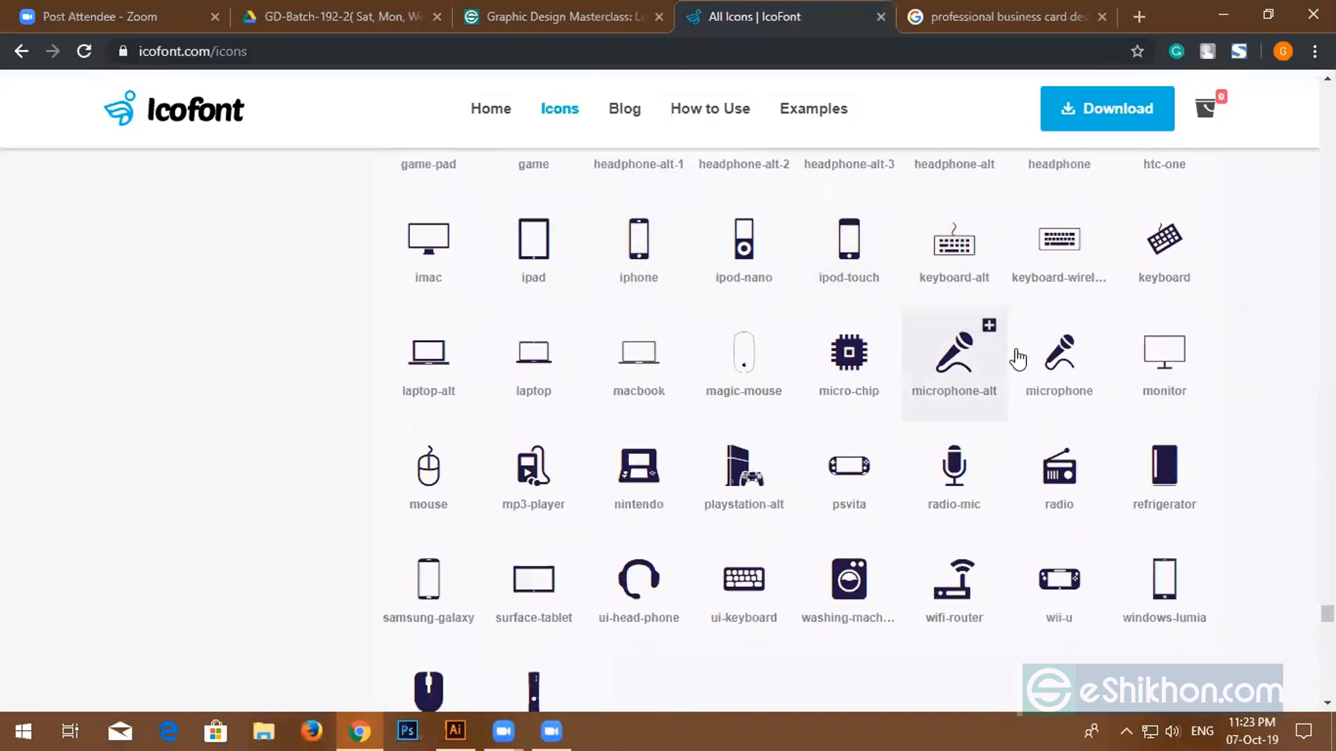
scroll(679, 357, "up", 3)
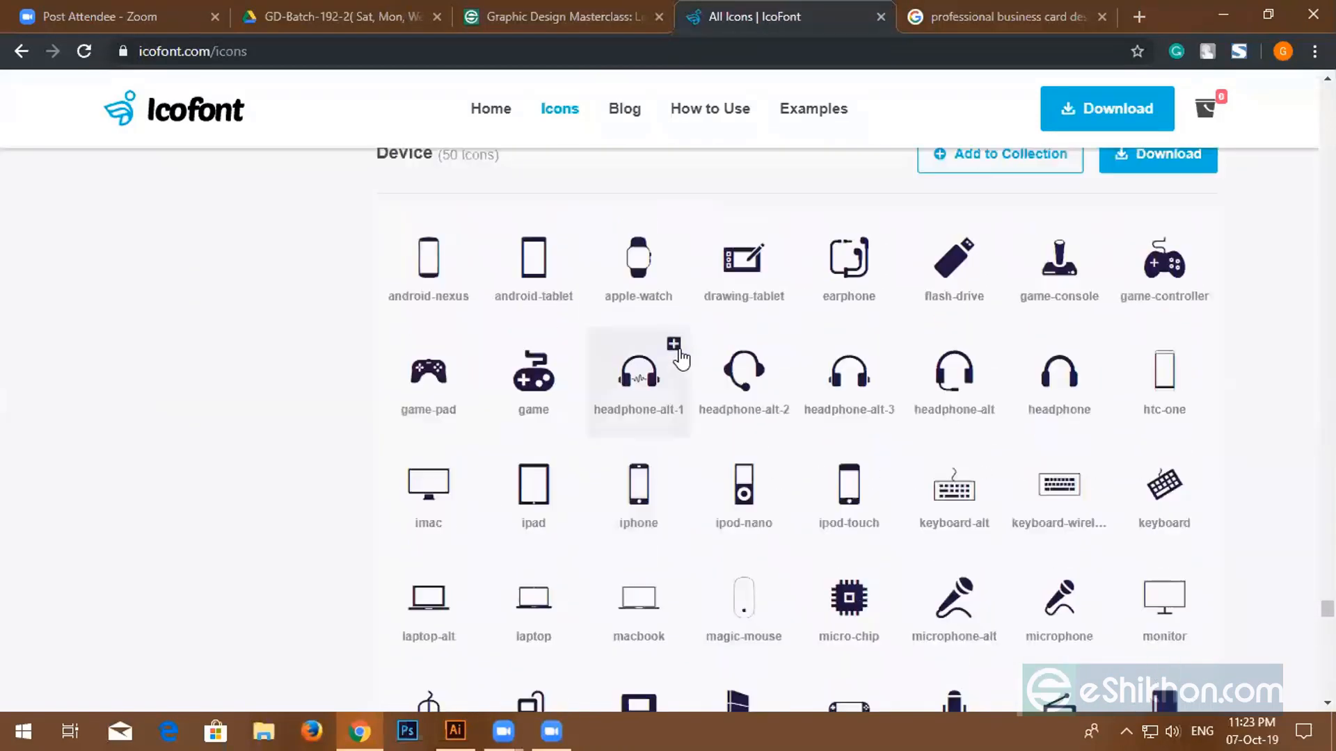
scroll(675, 356, "up", 15)
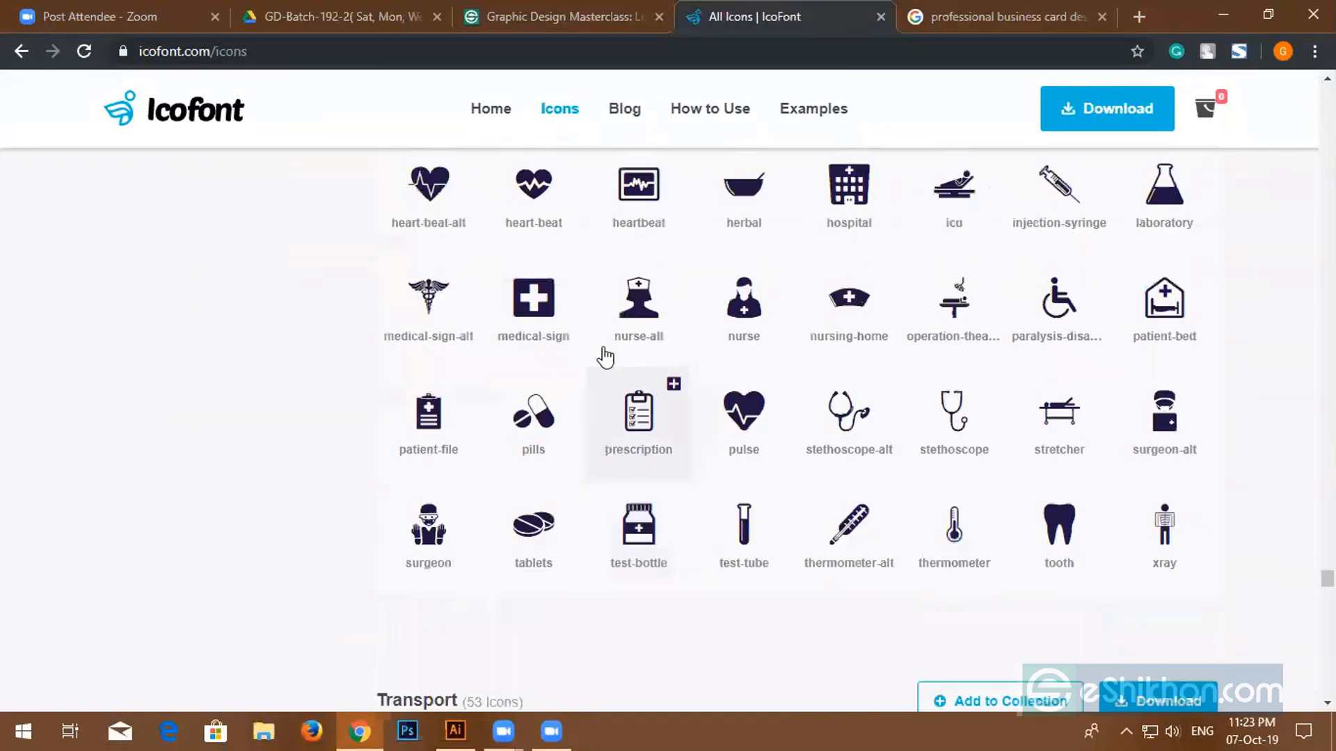
scroll(606, 356, "up", 20)
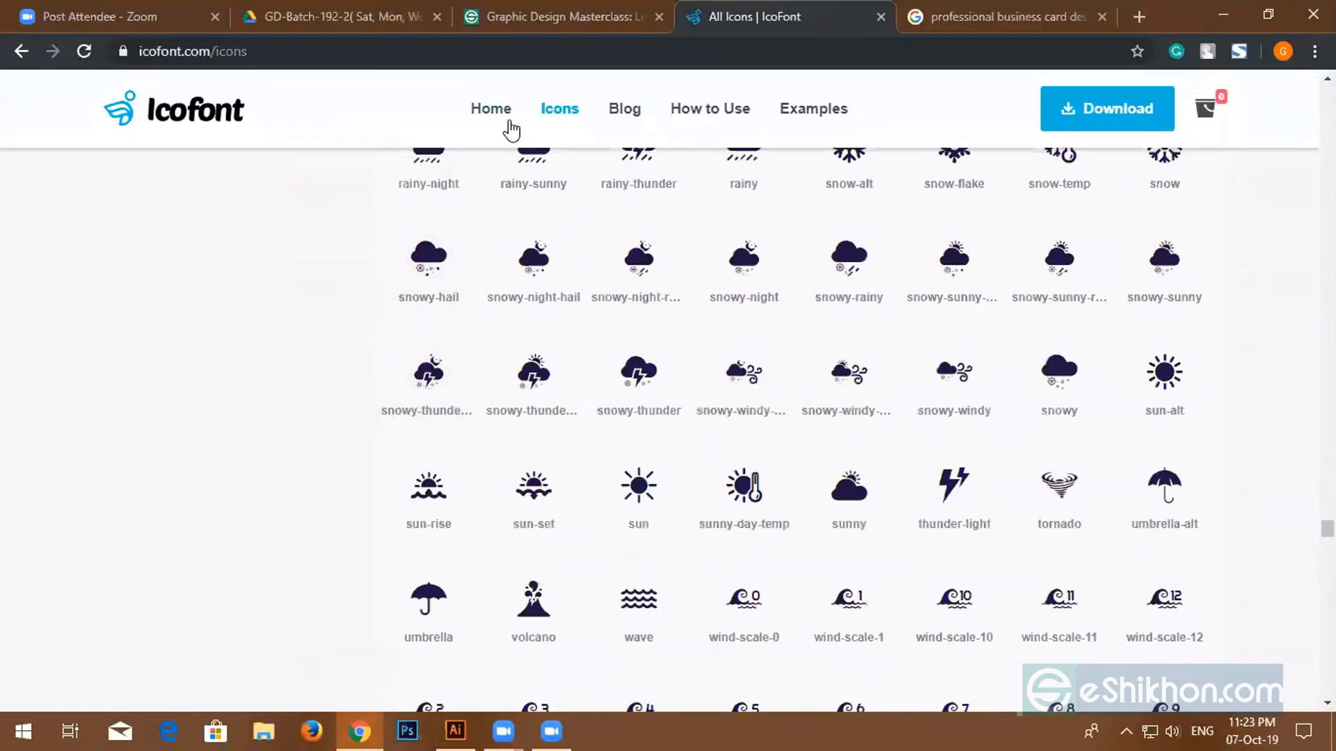
left_click(496, 114)
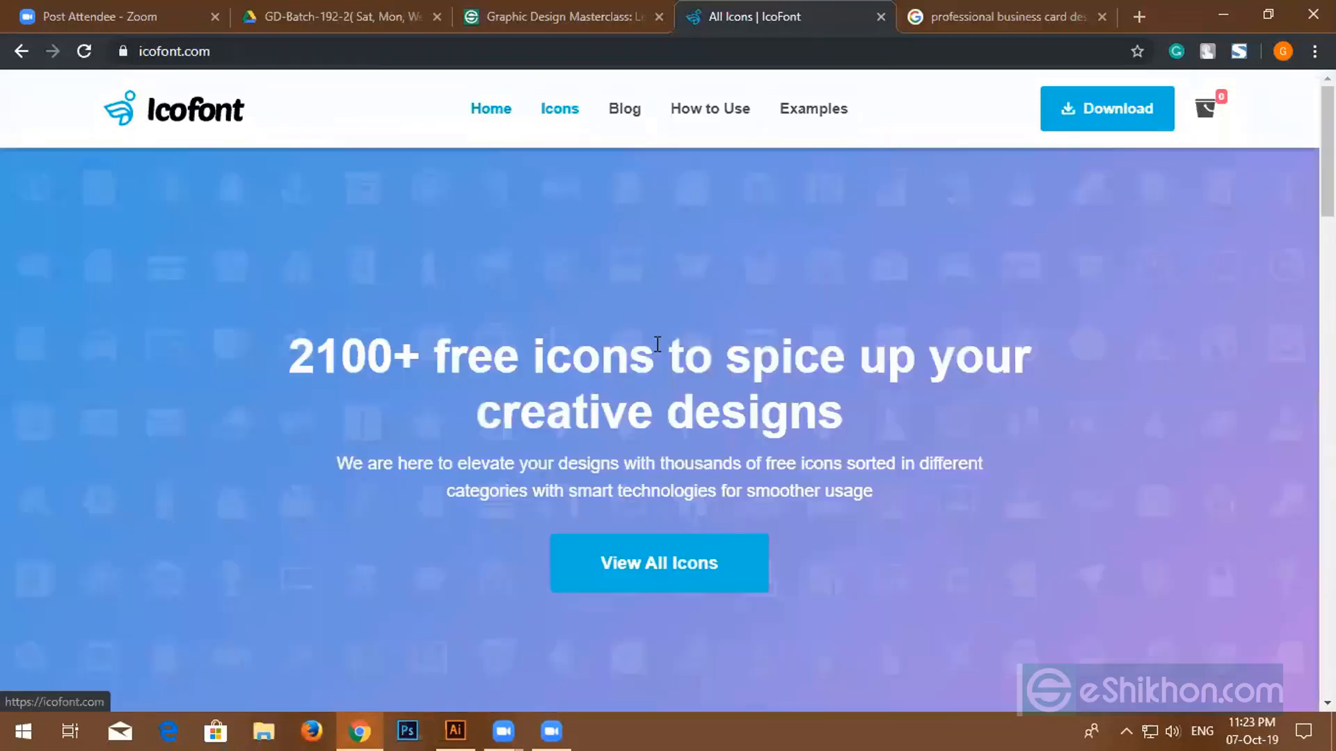
left_click(686, 586)
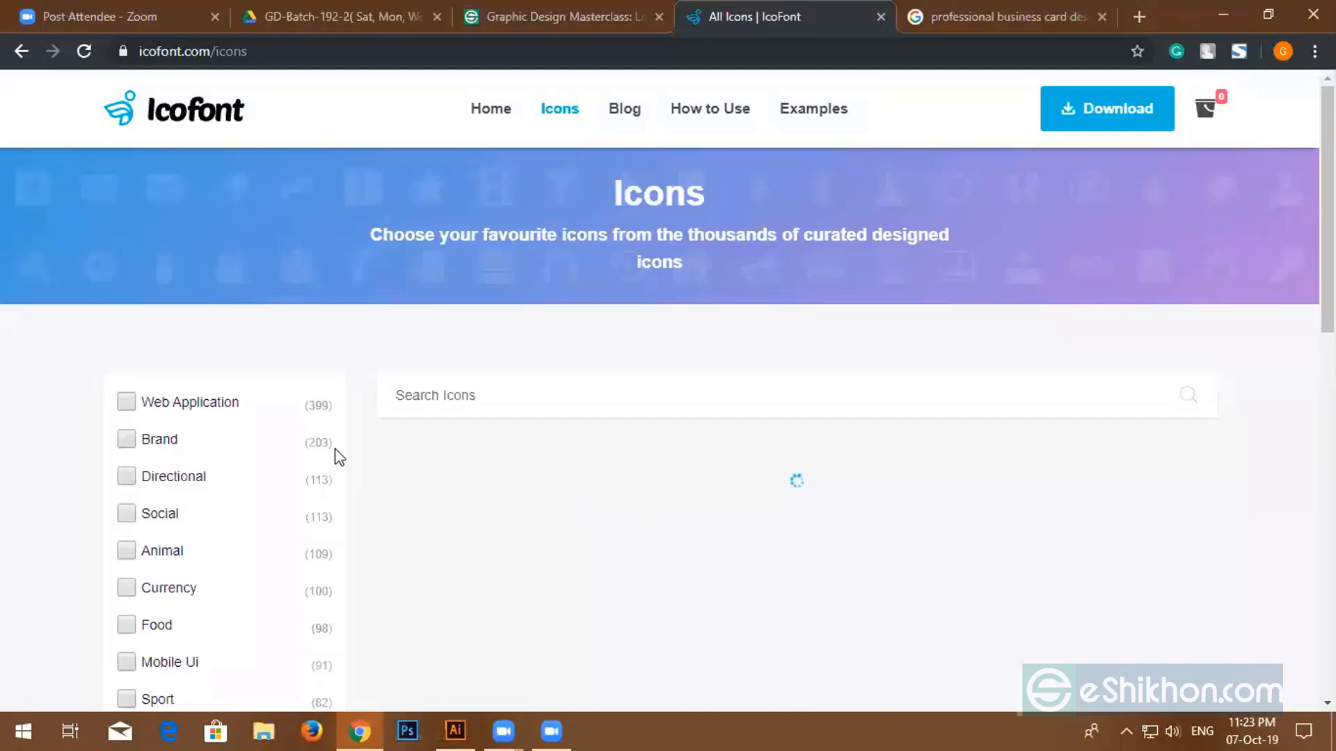
- Search icons for 'phone' and view the iphone icon's details, hex code ea3b
scroll(188, 466, "down", 3)
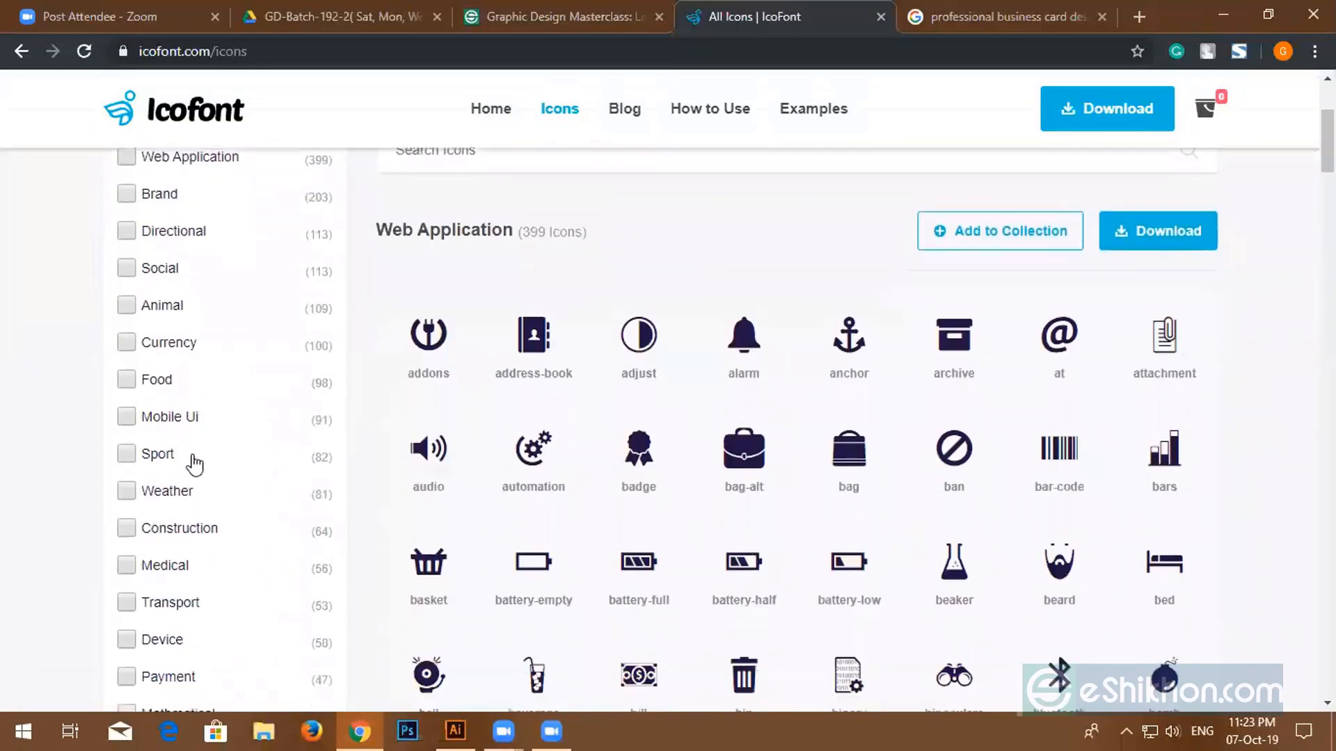
scroll(193, 464, "down", 10)
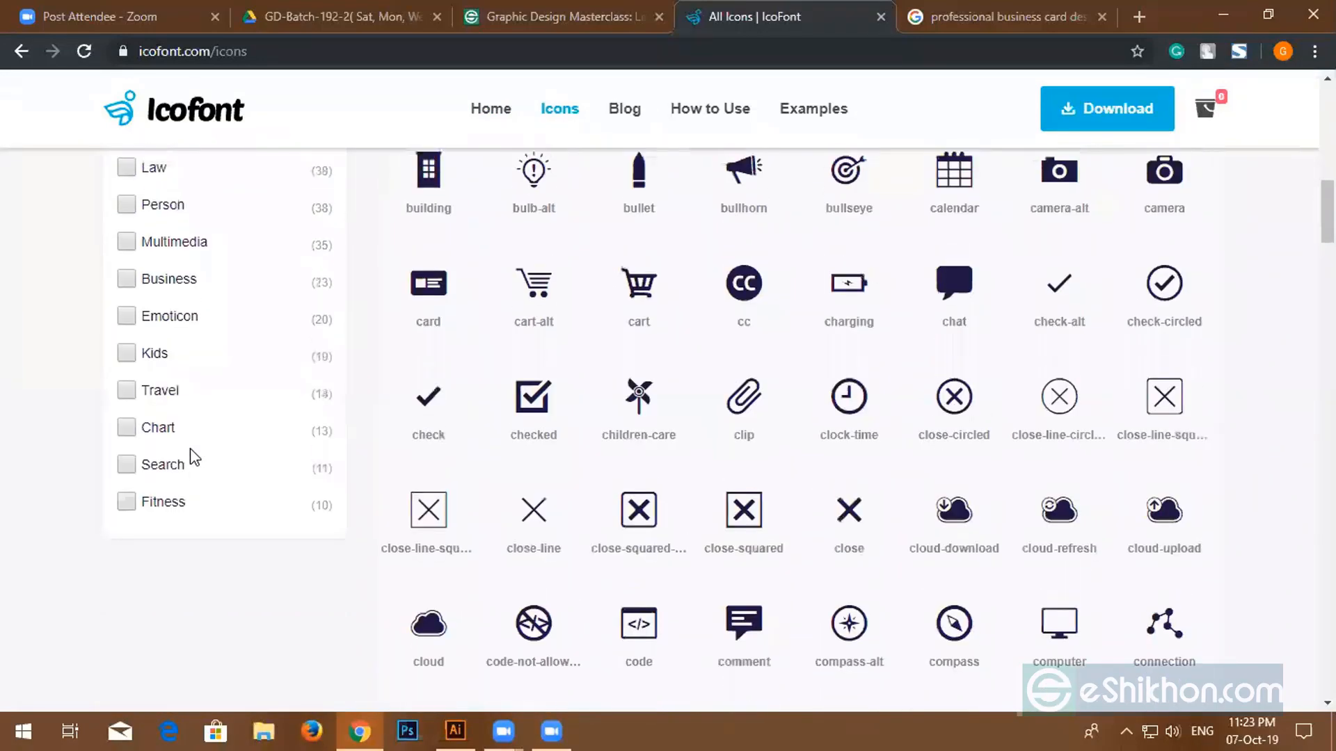
scroll(190, 449, "up", 12)
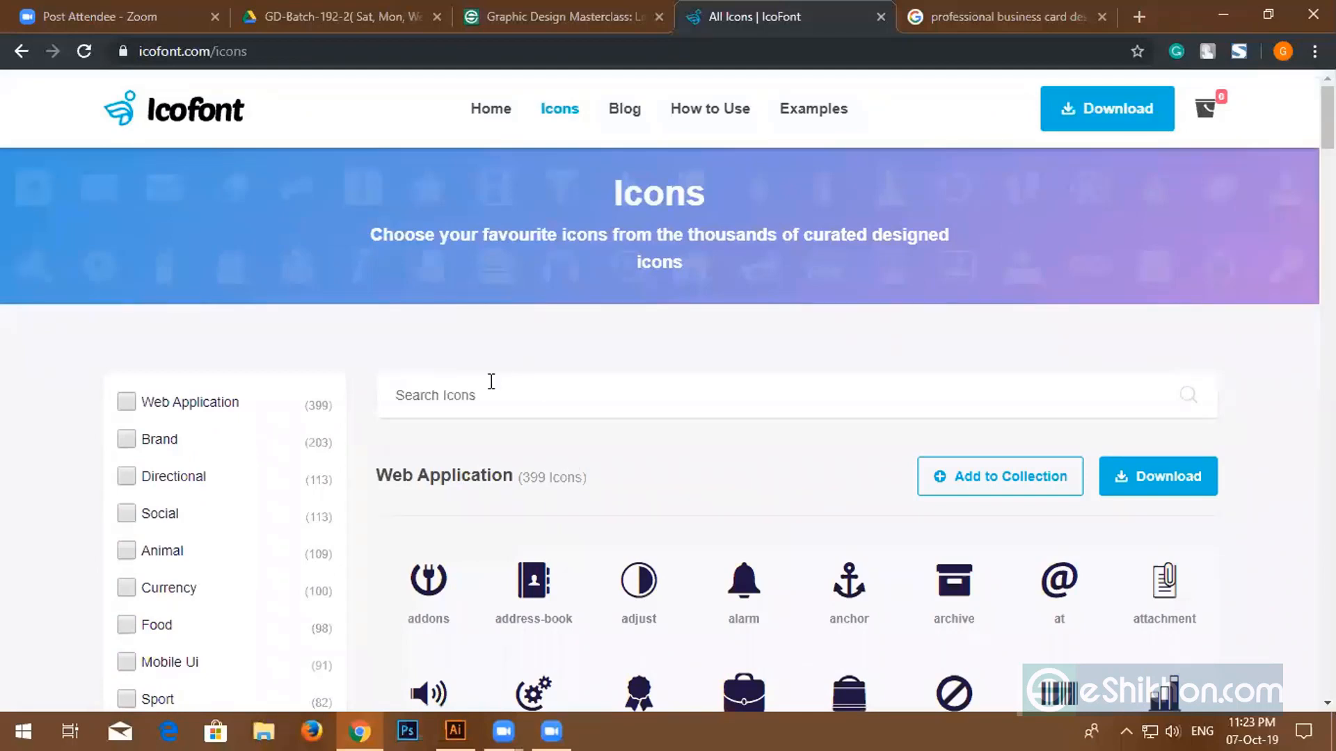
type("phone")
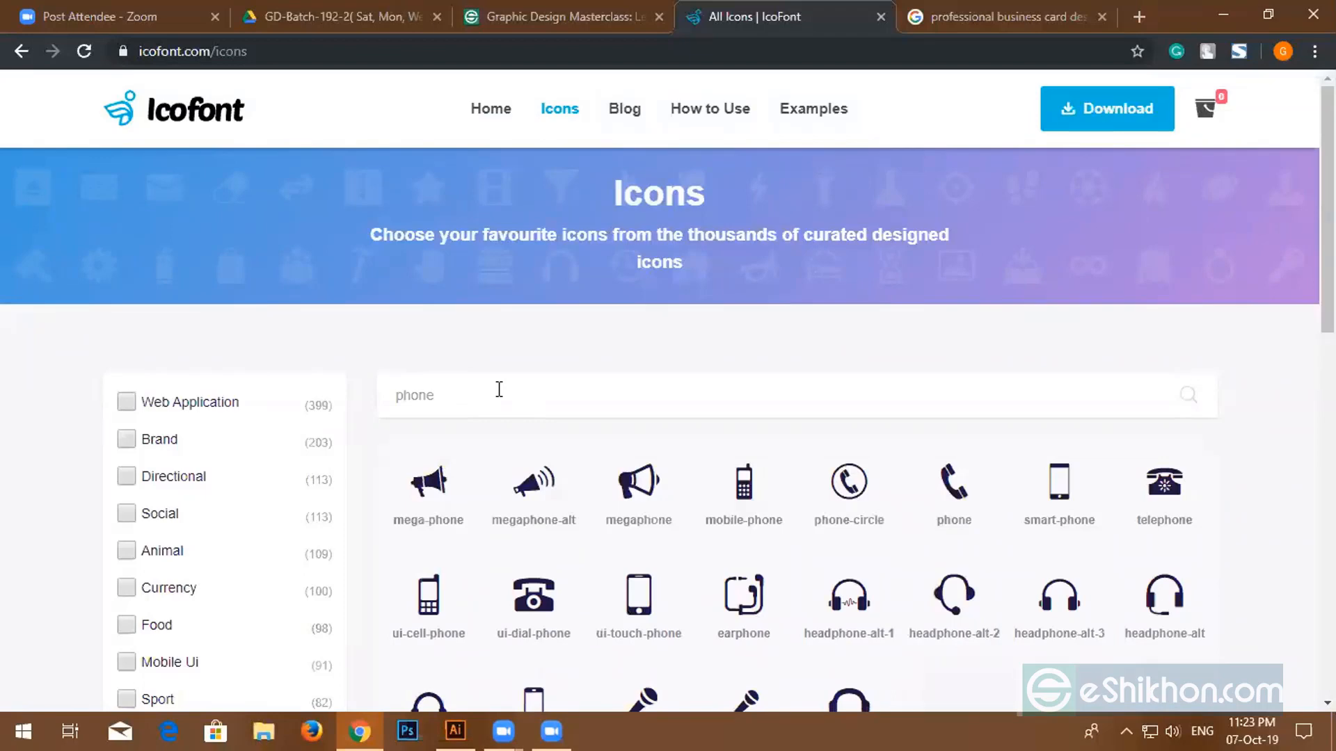
scroll(572, 503, "down", 1)
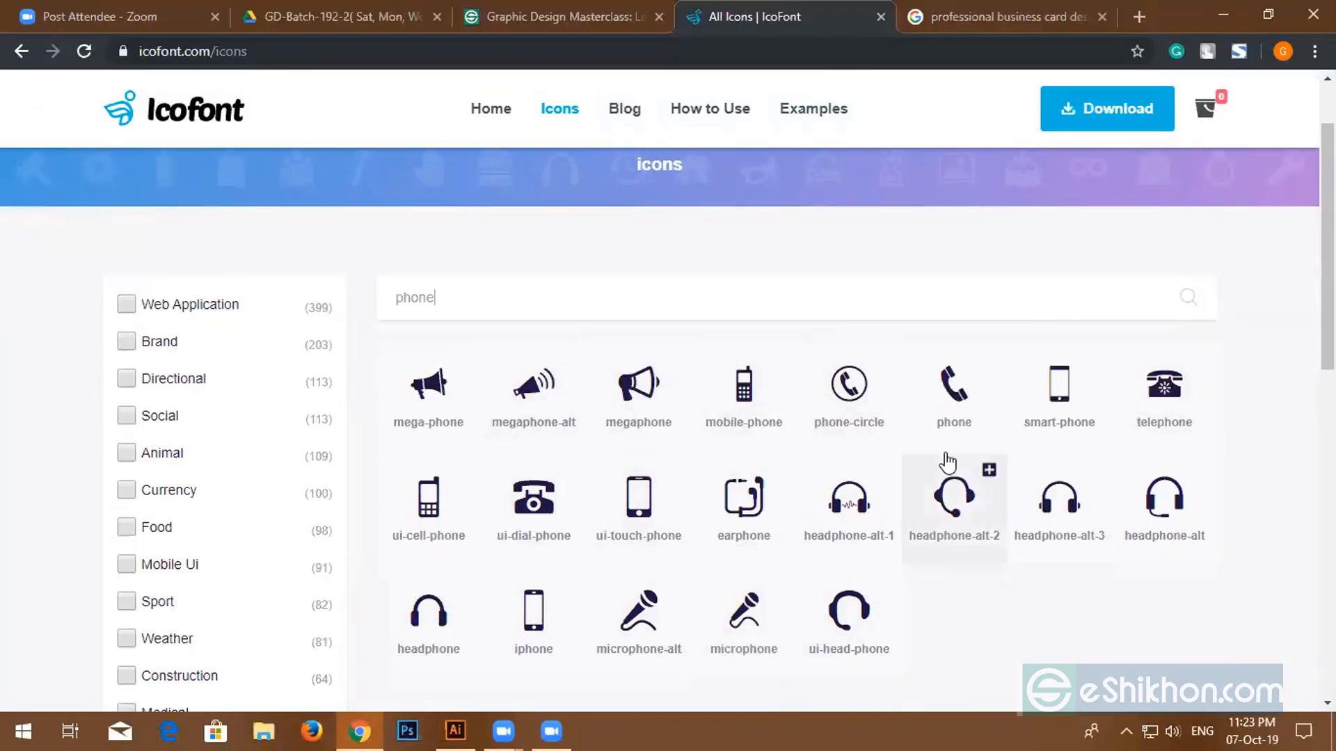
scroll(948, 462, "down", 5)
scroll(769, 441, "up", 3)
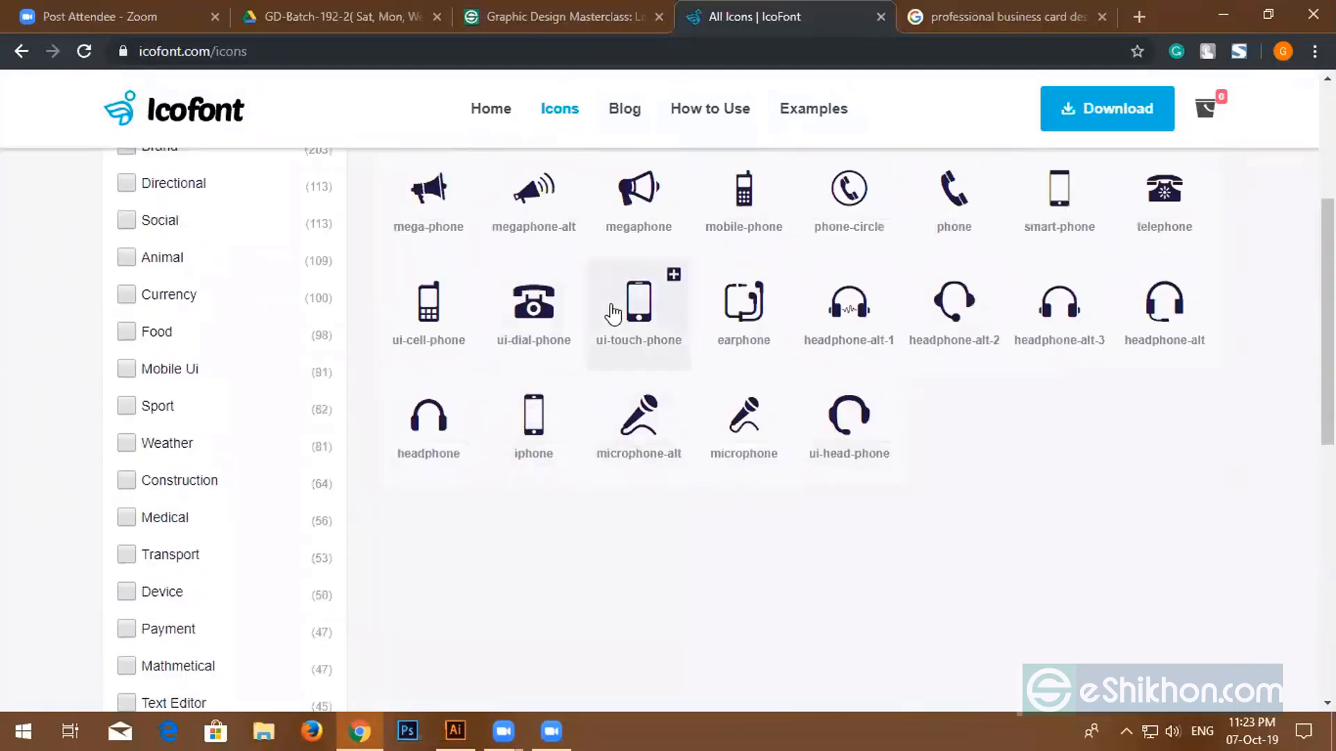
left_click(642, 296)
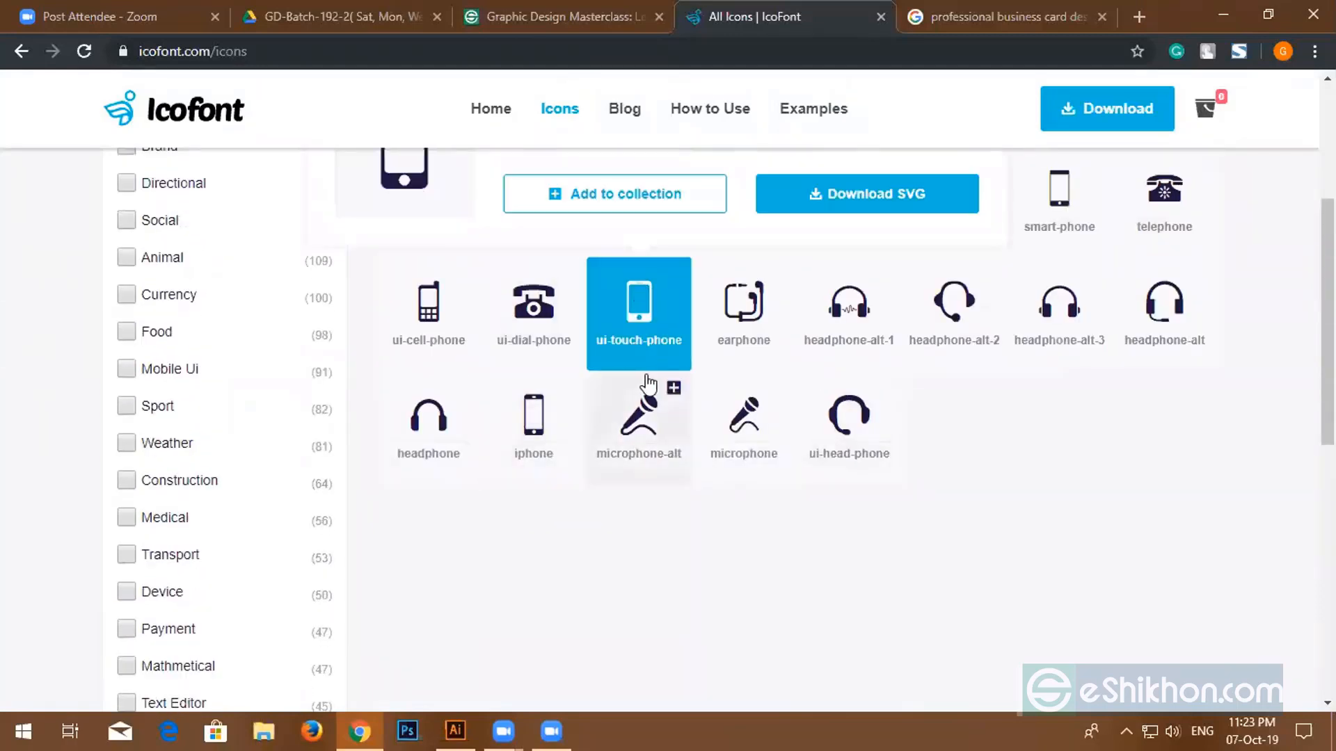
left_click(550, 418)
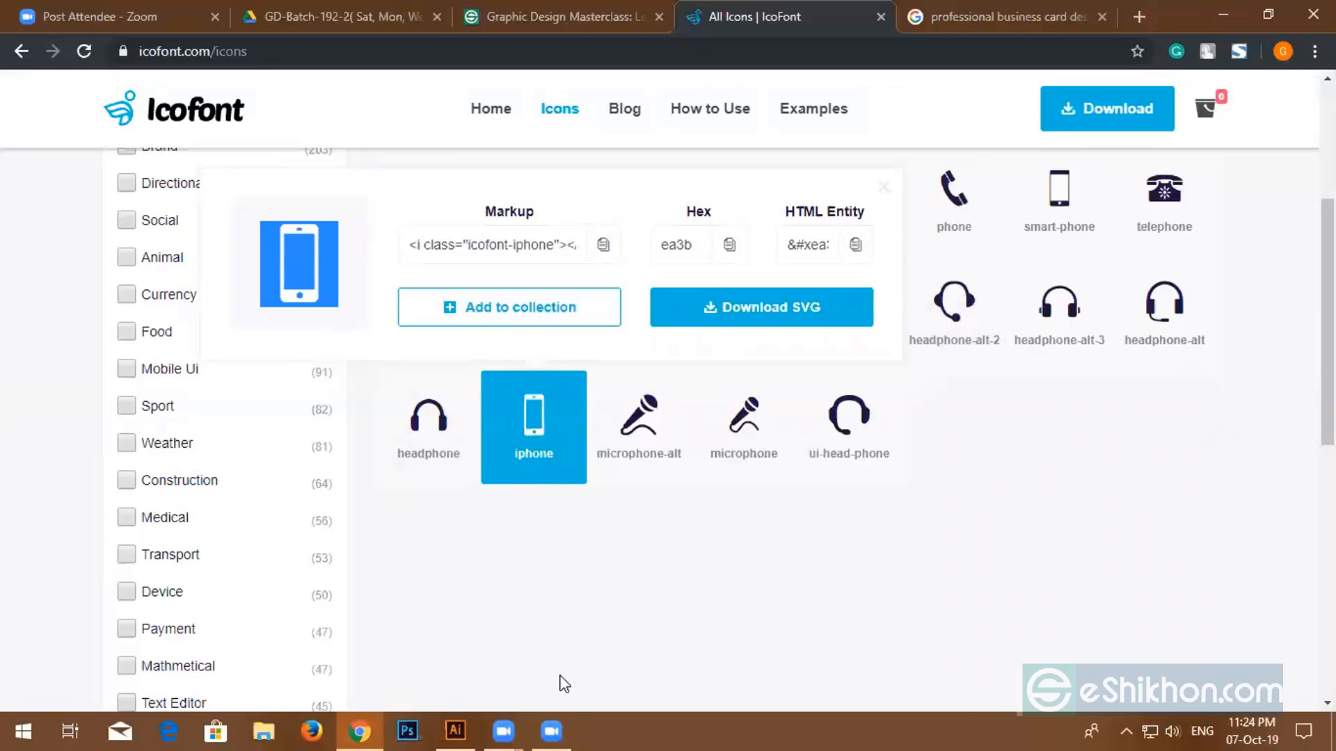
- Paste the phone icon's character into a new text object above the card
left_click(455, 730)
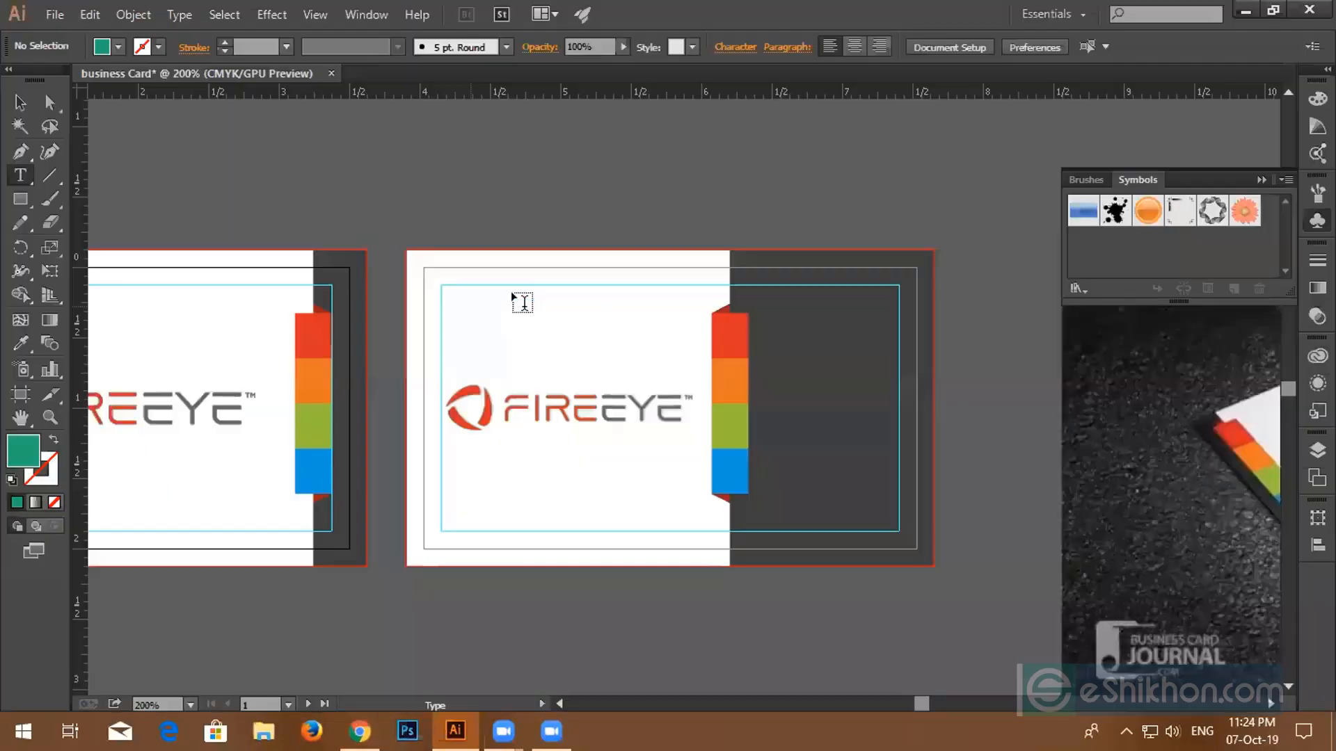
scroll(563, 190, "up", 2)
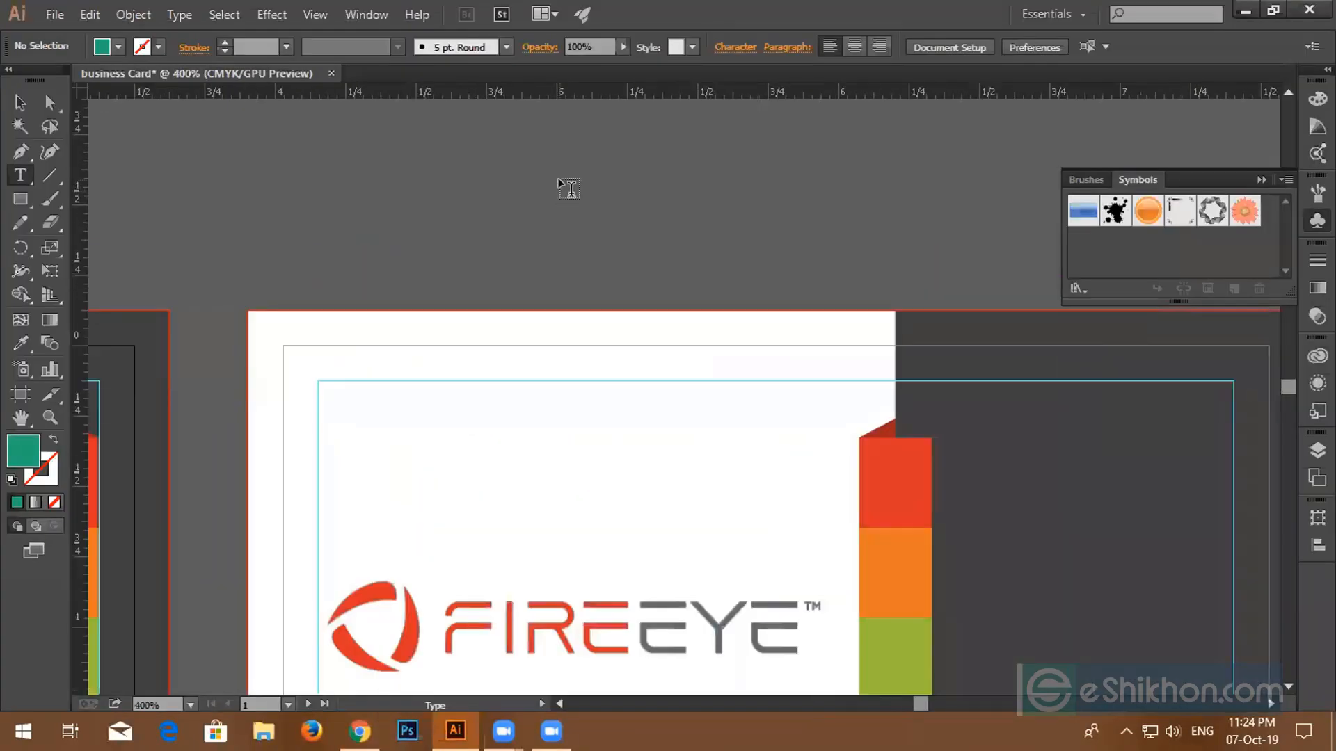
left_click(560, 177)
key("ctrl")
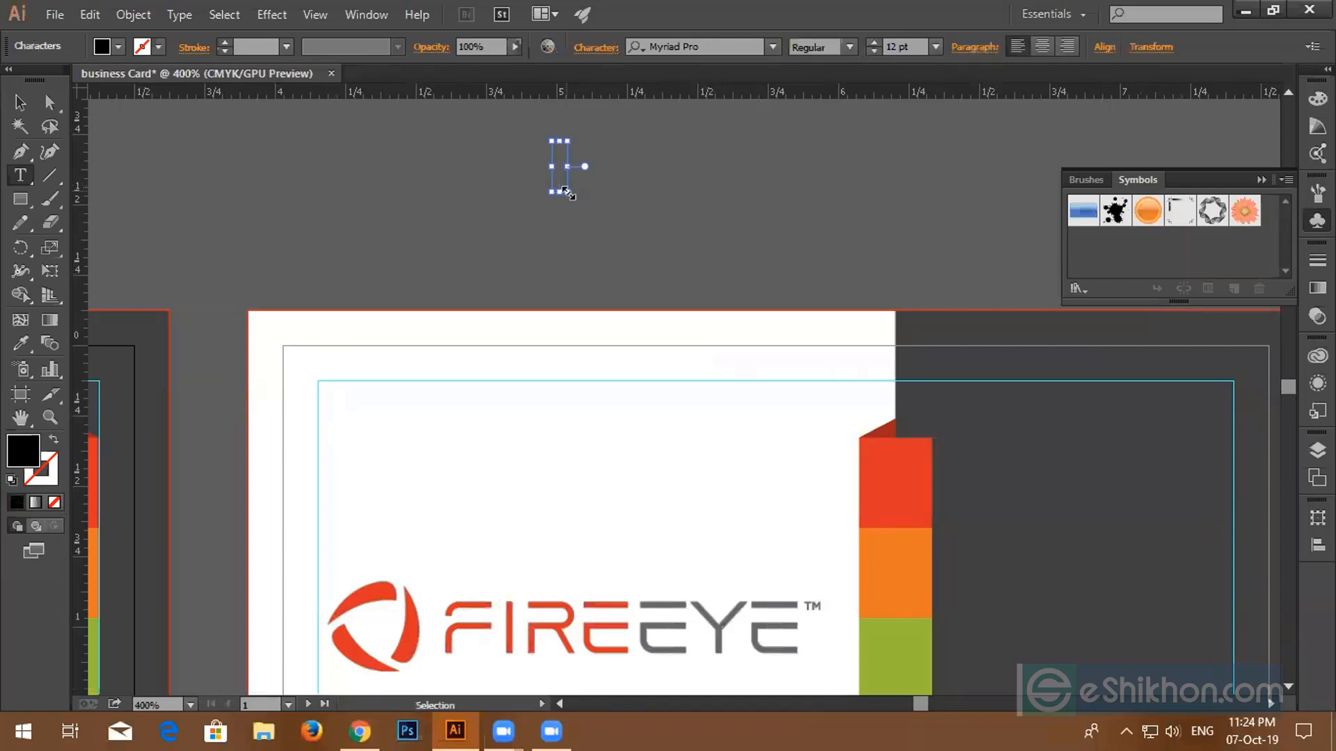
key("ctrl+v")
left_click_drag(583, 170, 526, 170)
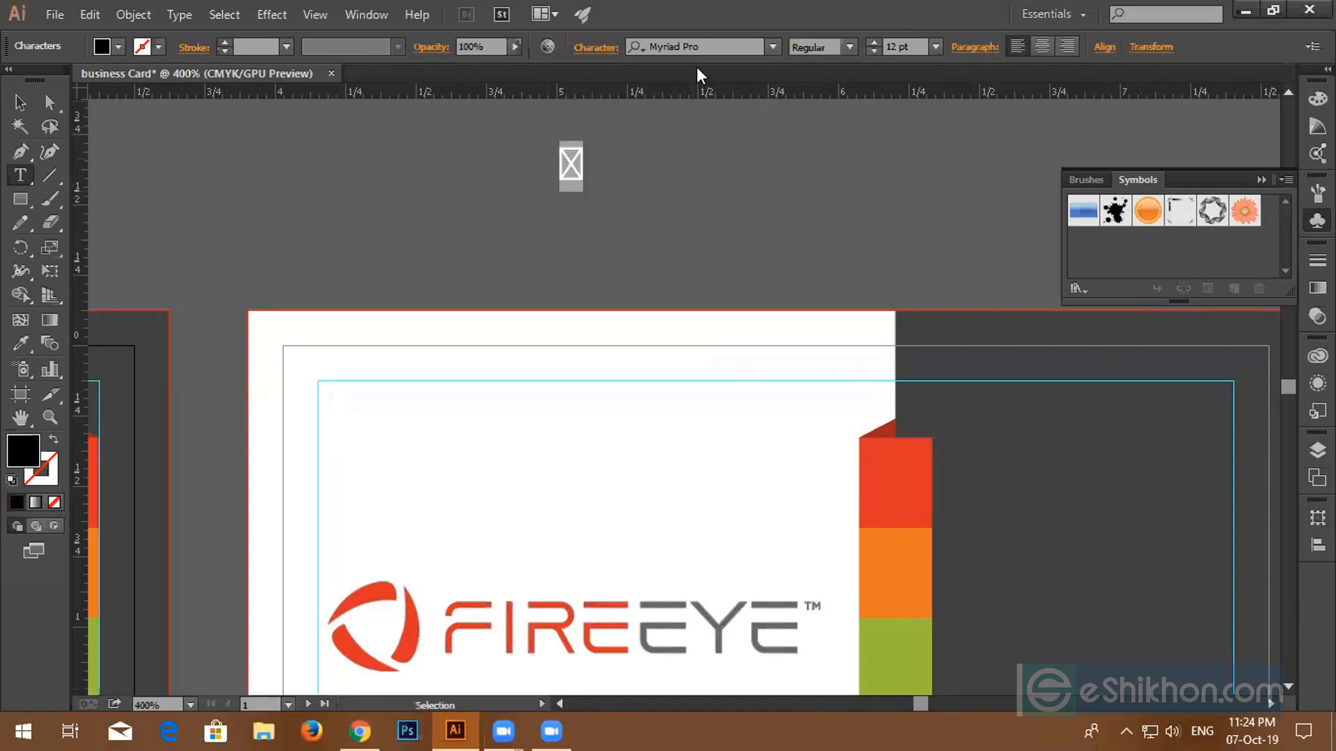
- Set the glyph's font to icofont so it shows the phone icon, then pan to the reference photo
left_click(709, 44)
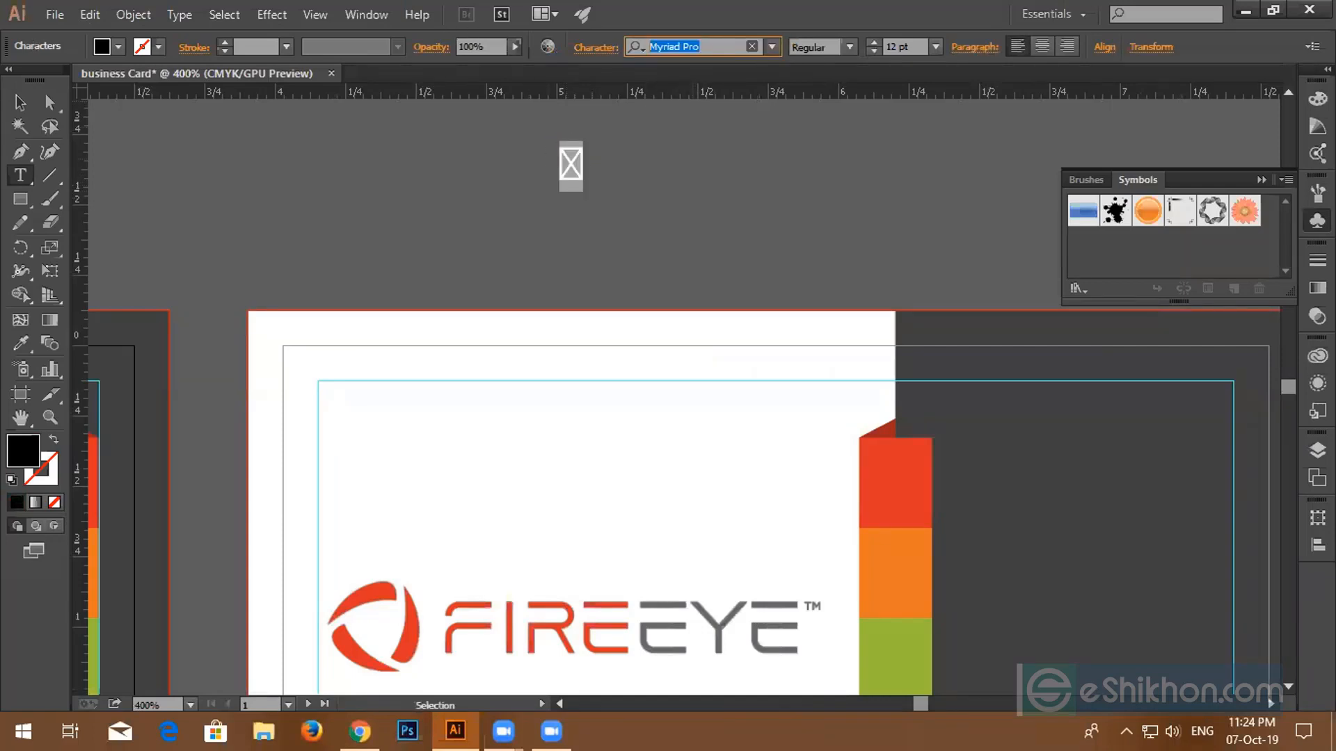
type("ico")
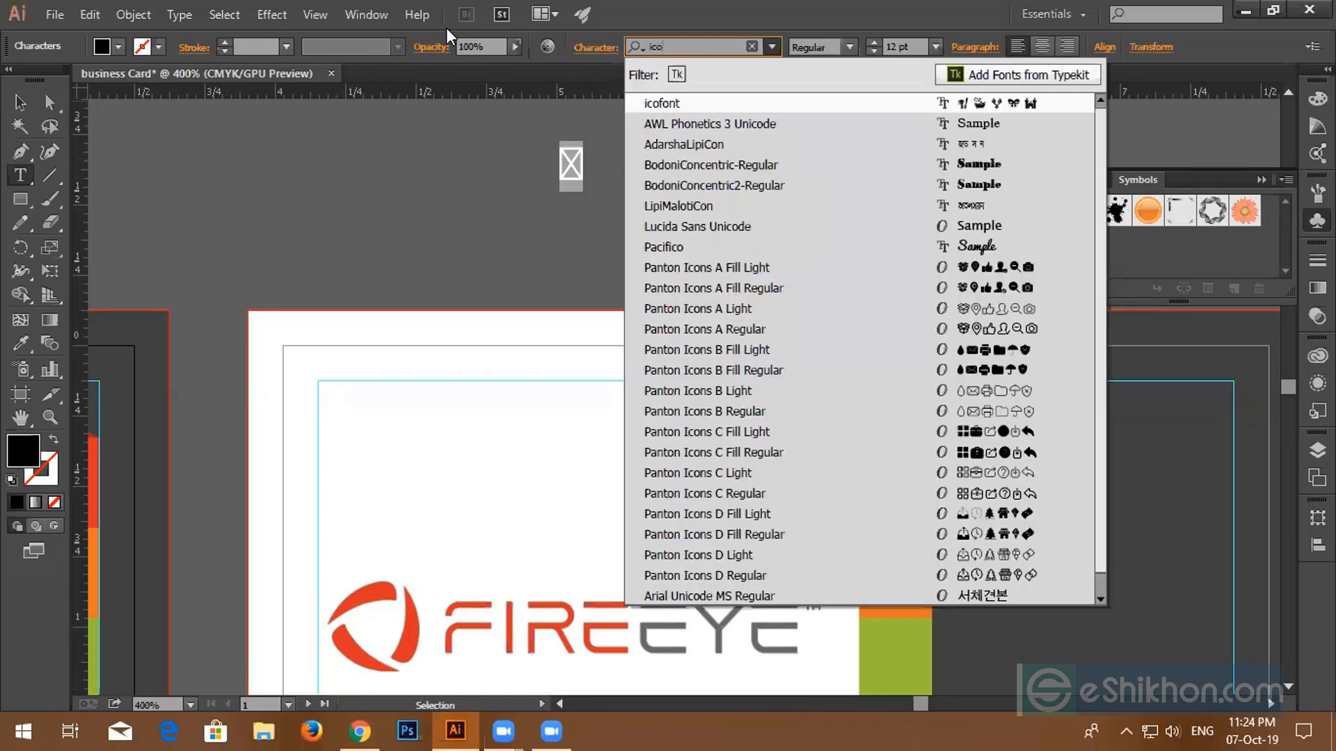
left_click(721, 105)
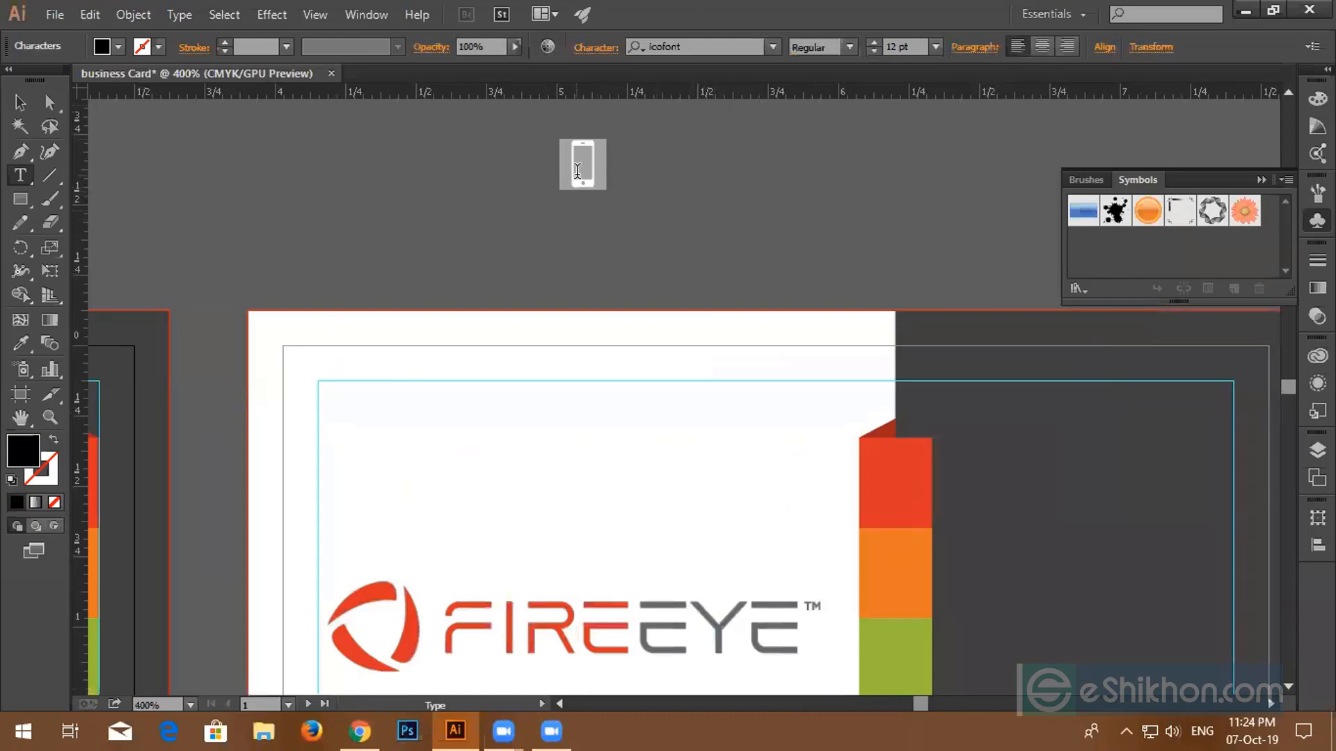
key("Escape")
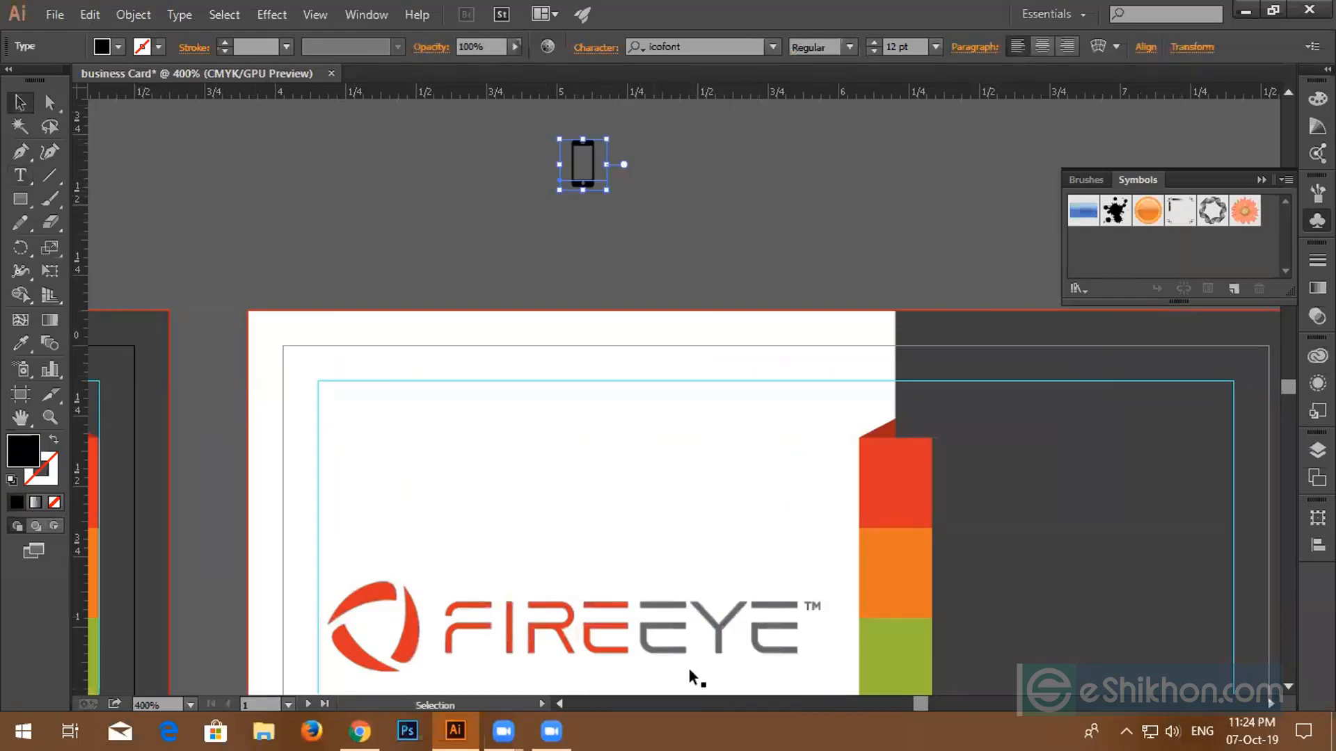
scroll(891, 582, "down", 2)
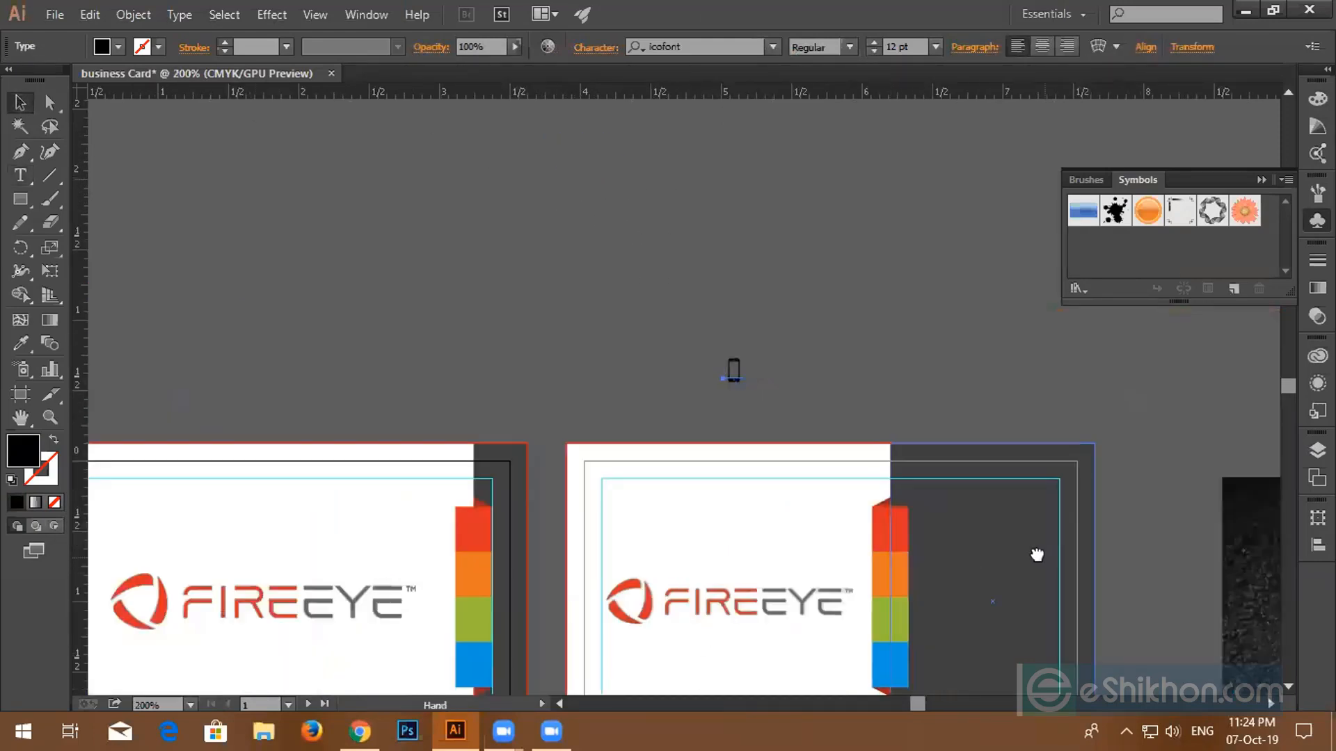
left_click_drag(1040, 557, 539, 414)
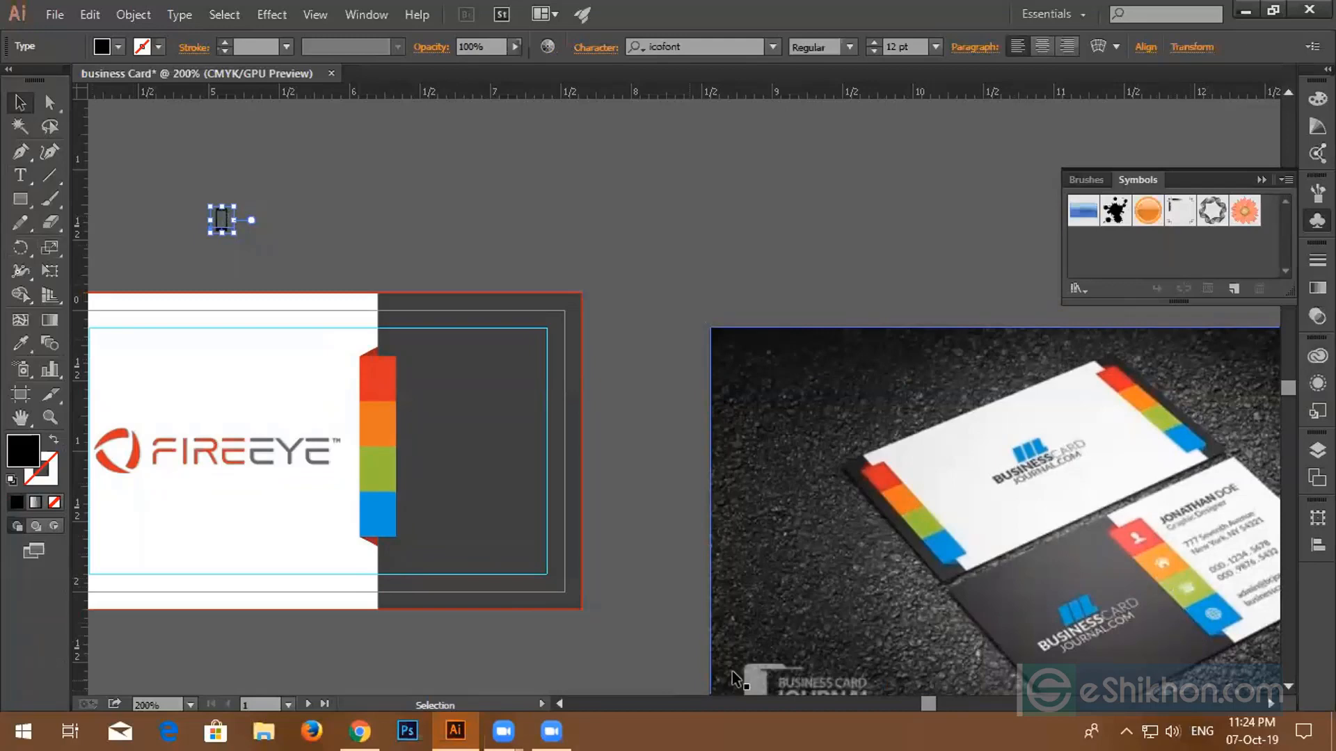
- Clear IcoFont's phone search and Web Application filter, then reload the icons page
left_click(361, 730)
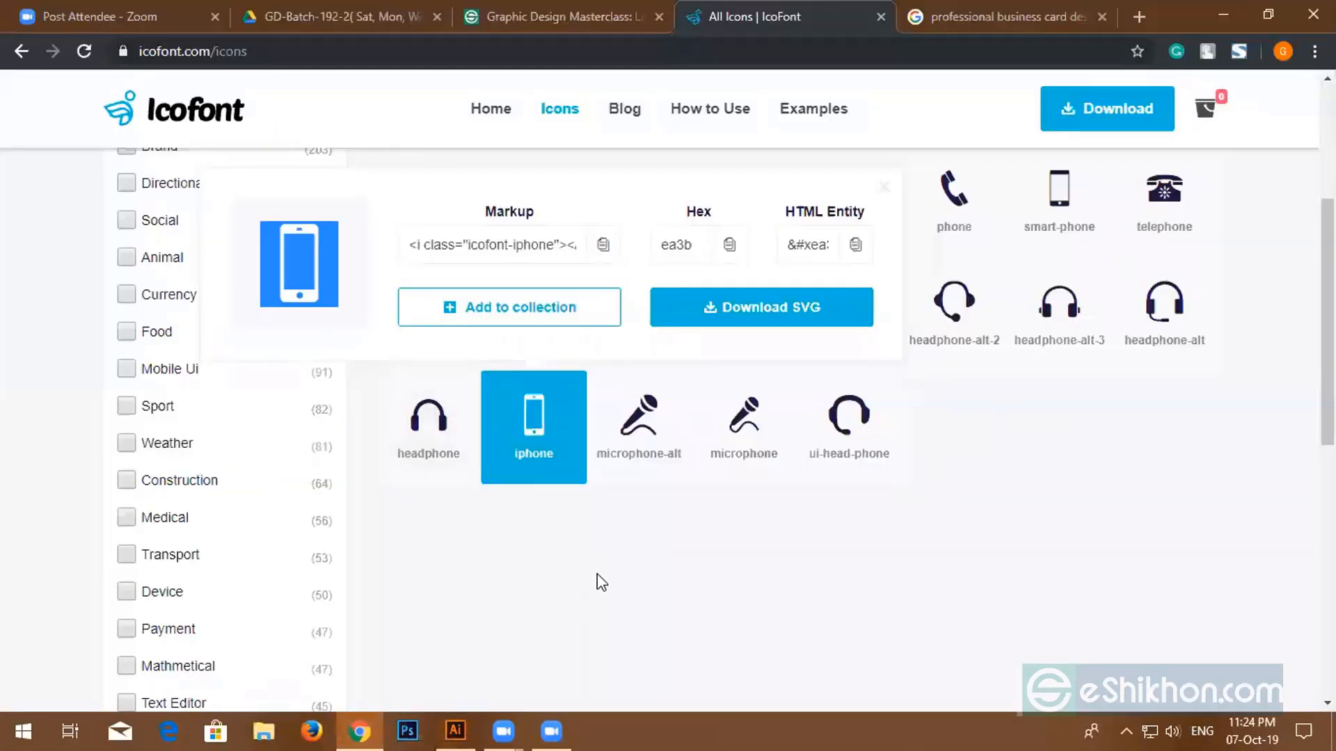
scroll(209, 351, "up", 3)
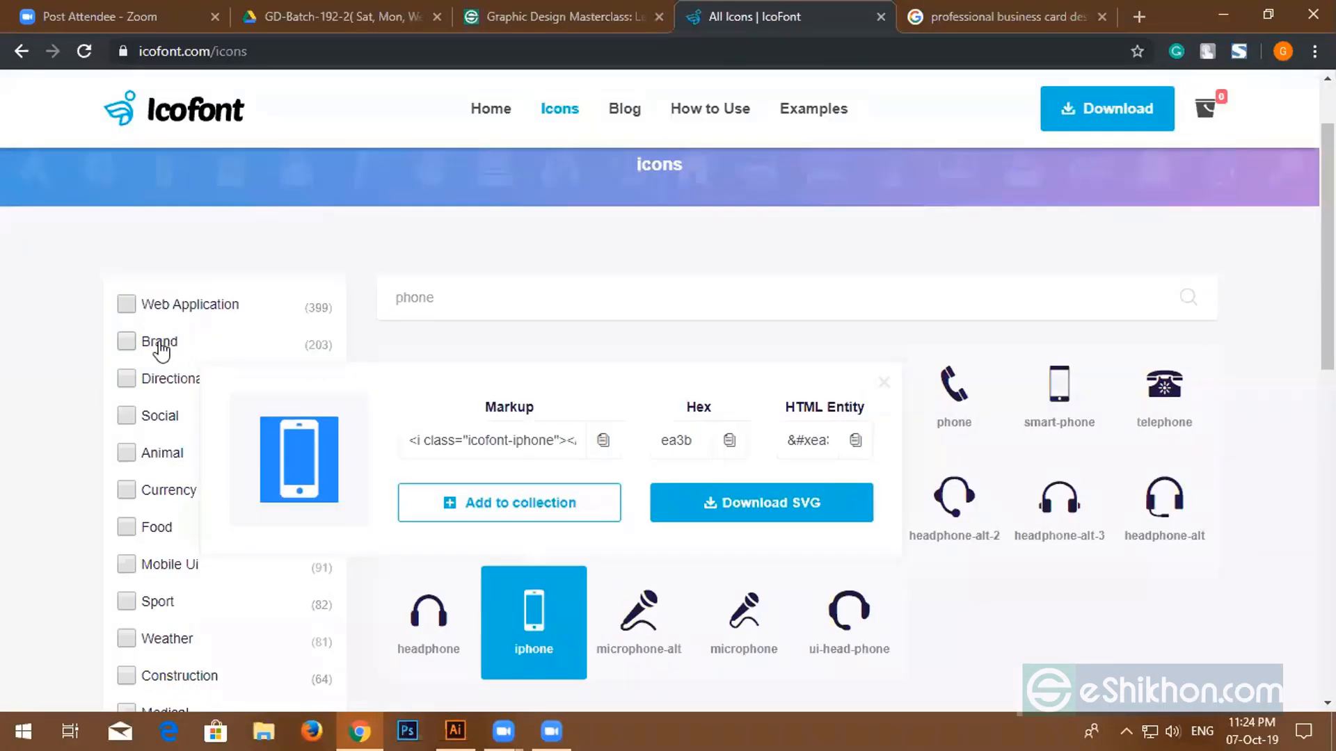
left_click(128, 304)
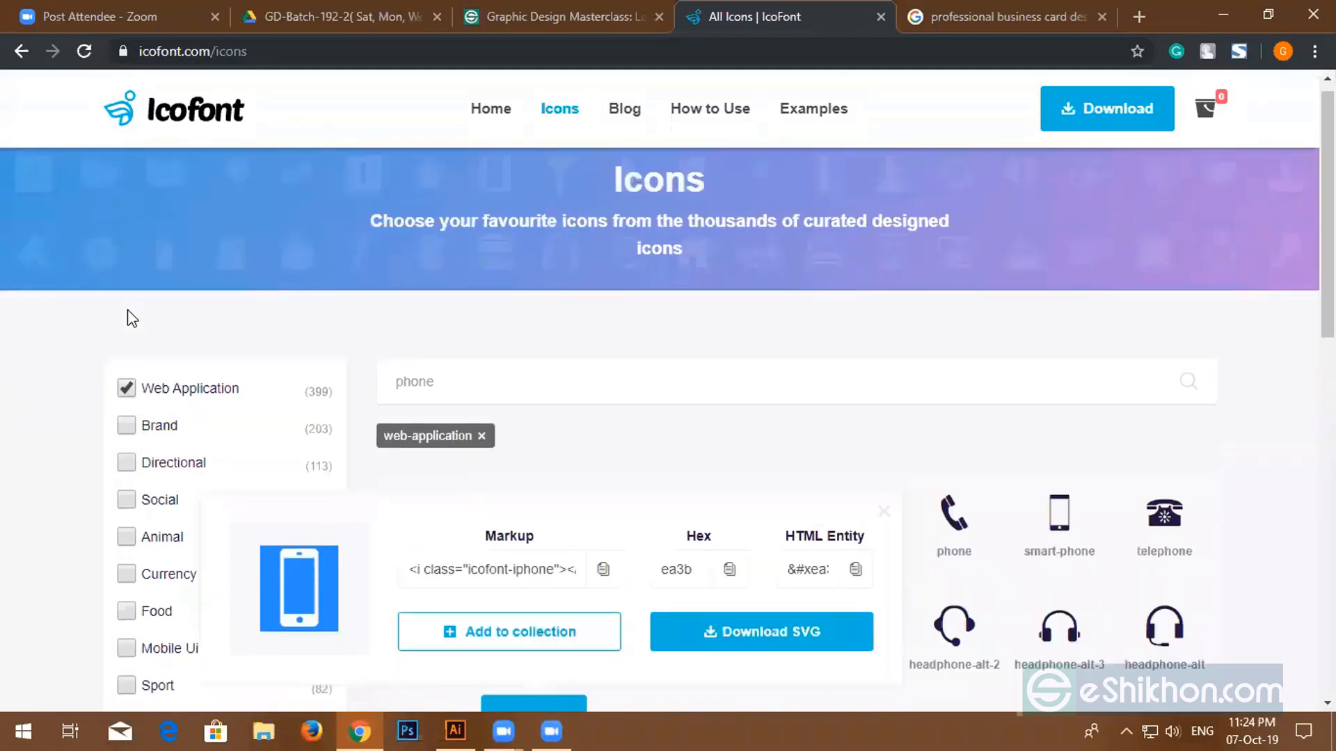
scroll(322, 446, "down", 3)
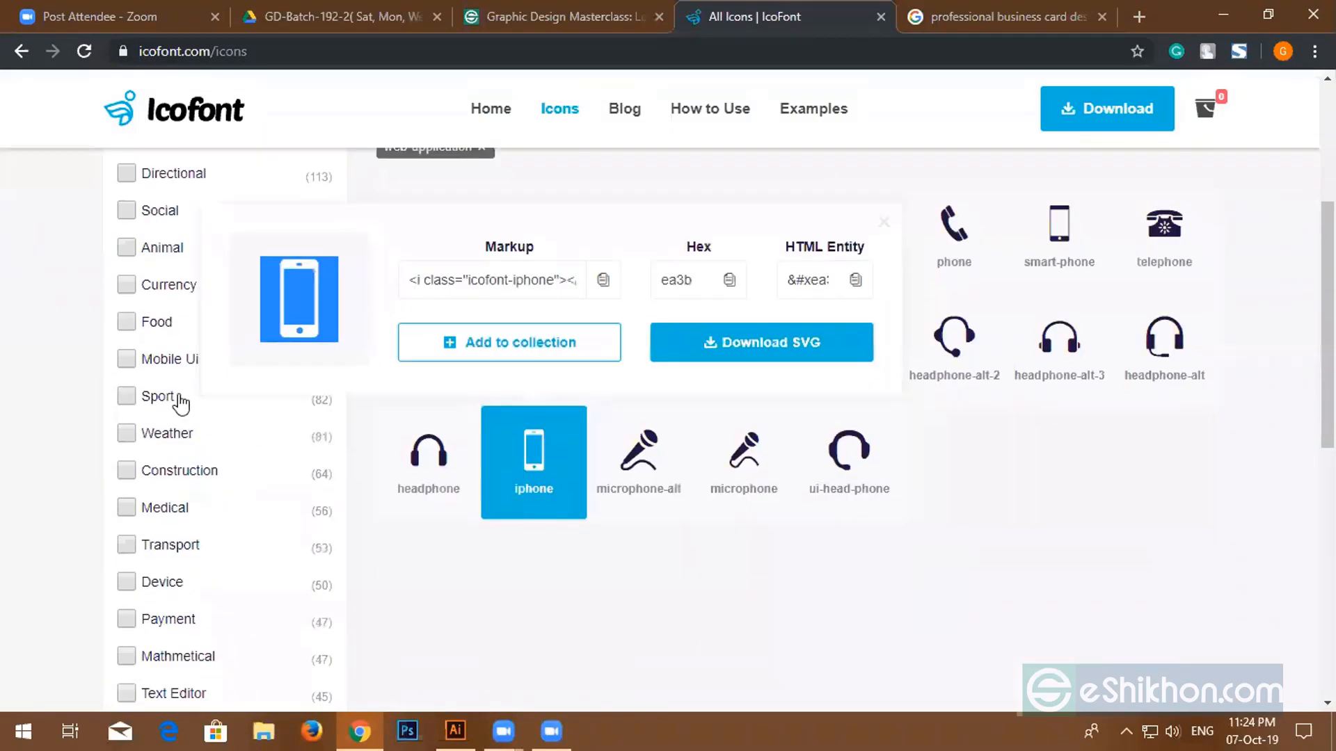
scroll(175, 375, "up", 3)
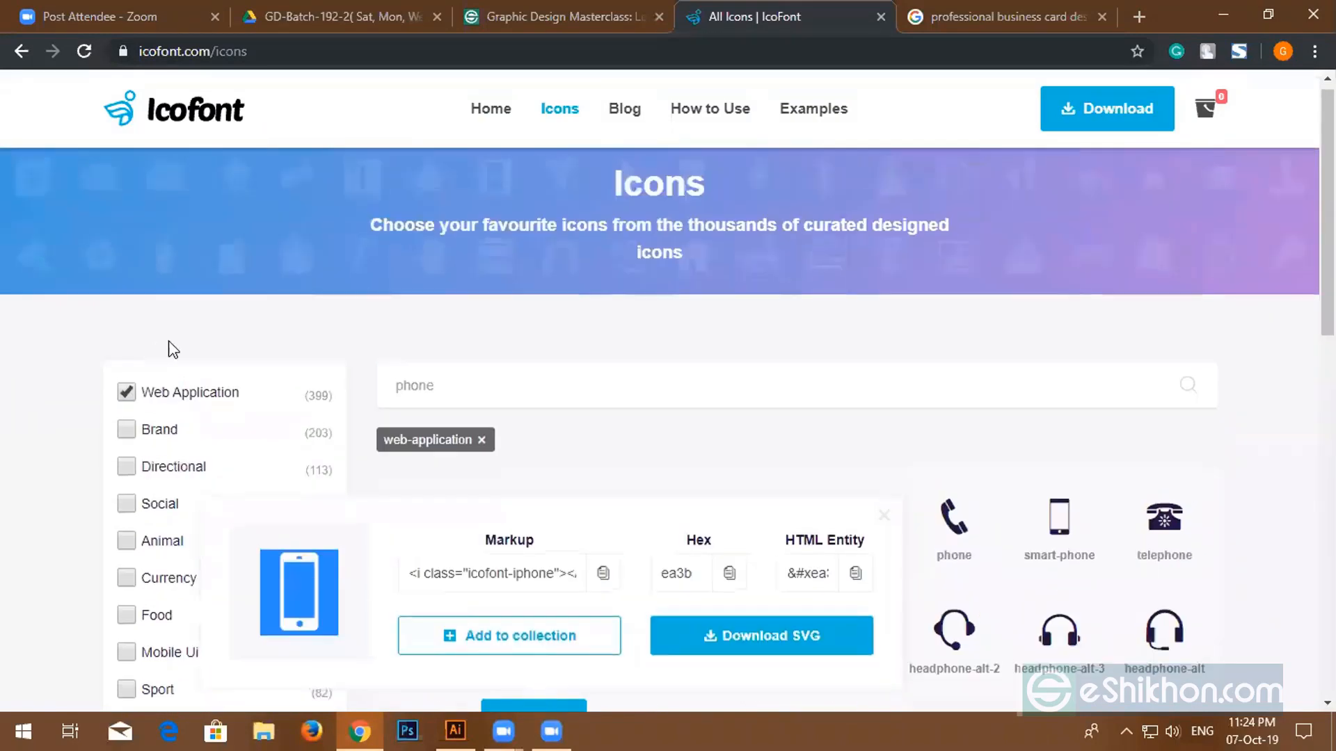
left_click(481, 440)
double_click(398, 378)
key("BackSpace")
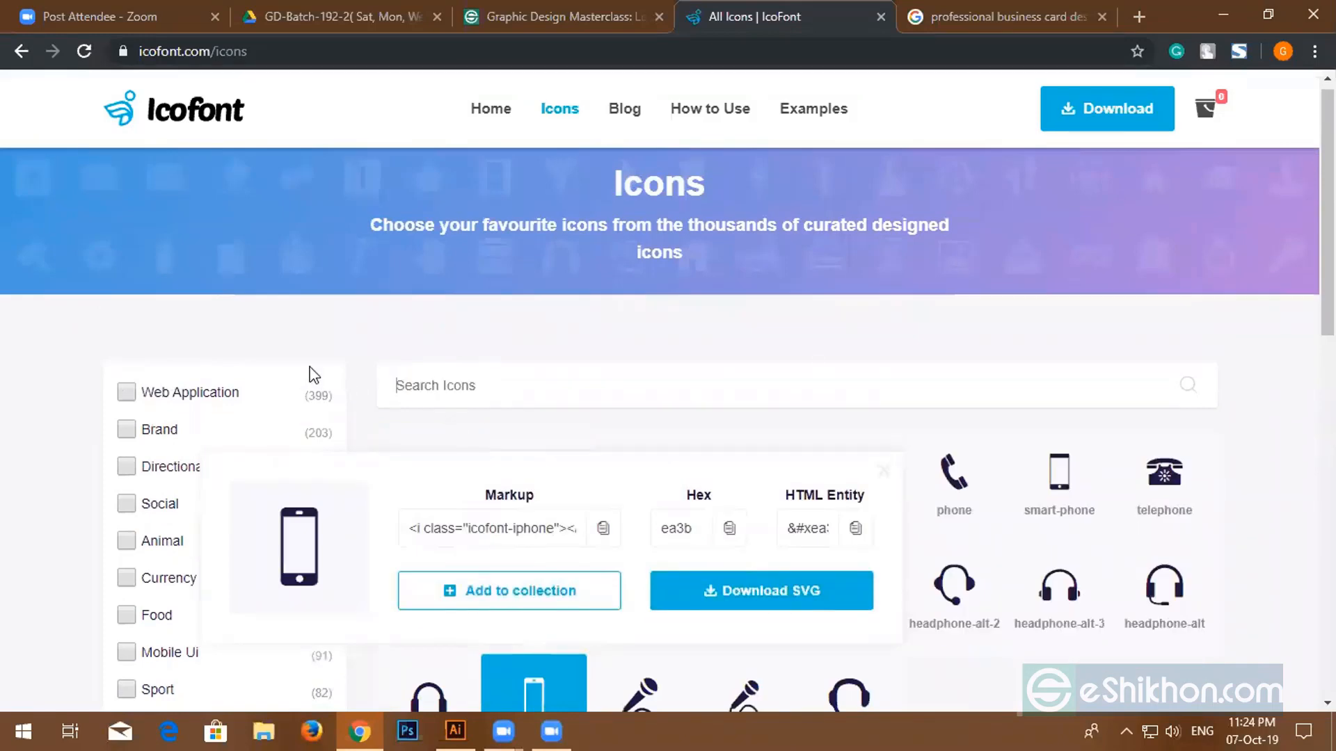
left_click(88, 53)
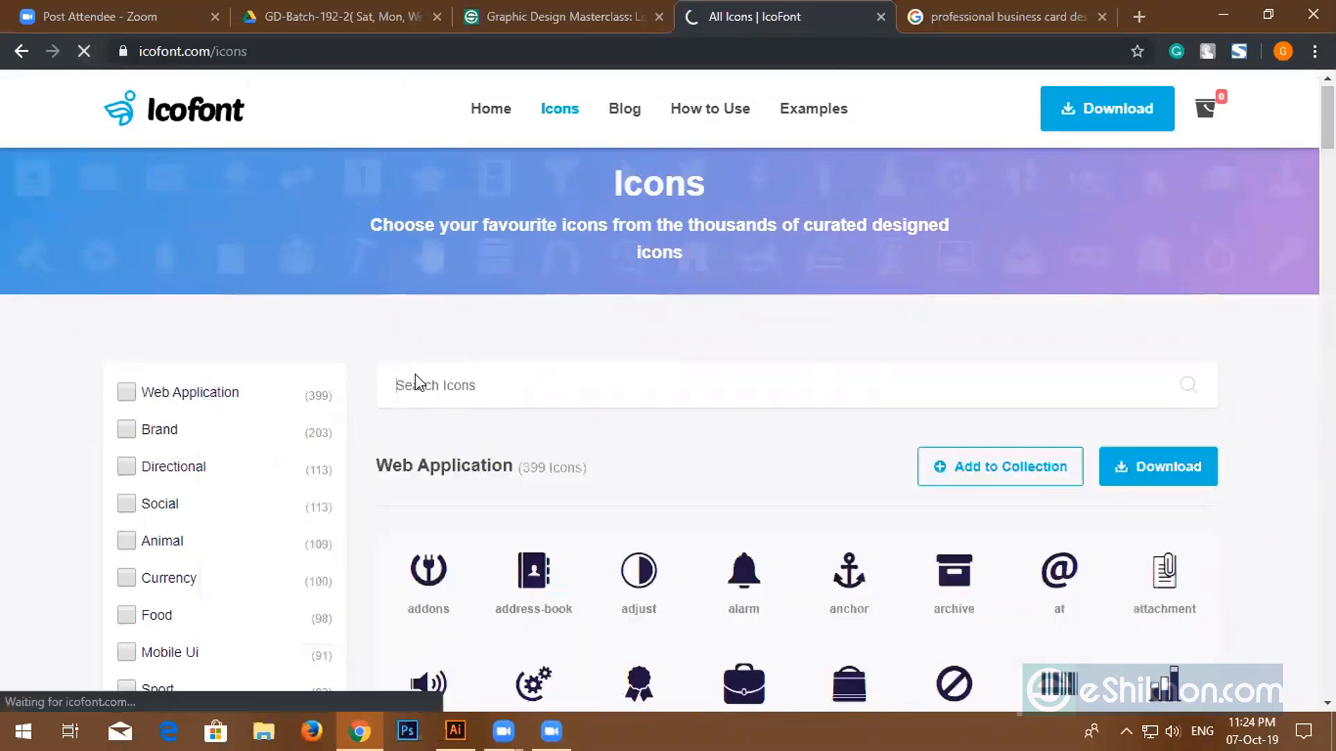
- Open the address-book icon's details (hex eea1), then return to the business card document
scroll(588, 570, "down", 4)
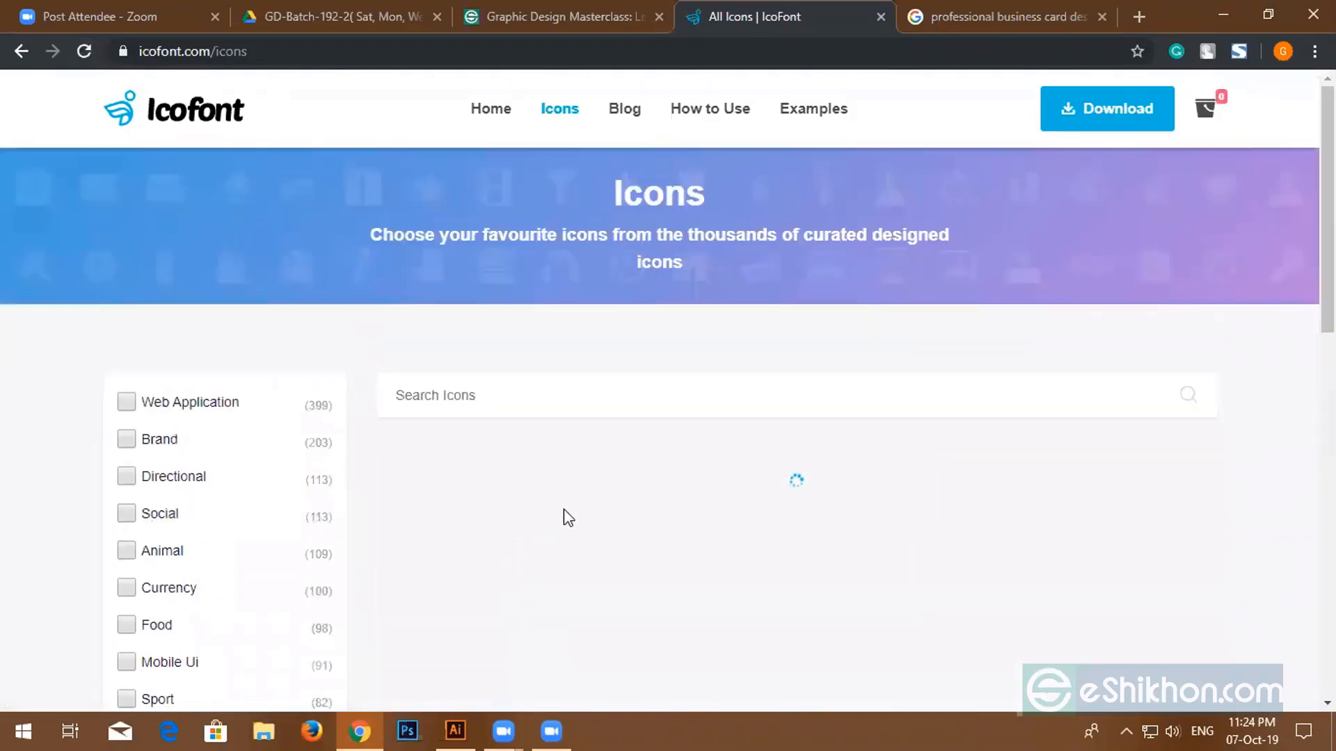
scroll(659, 508, "down", 3)
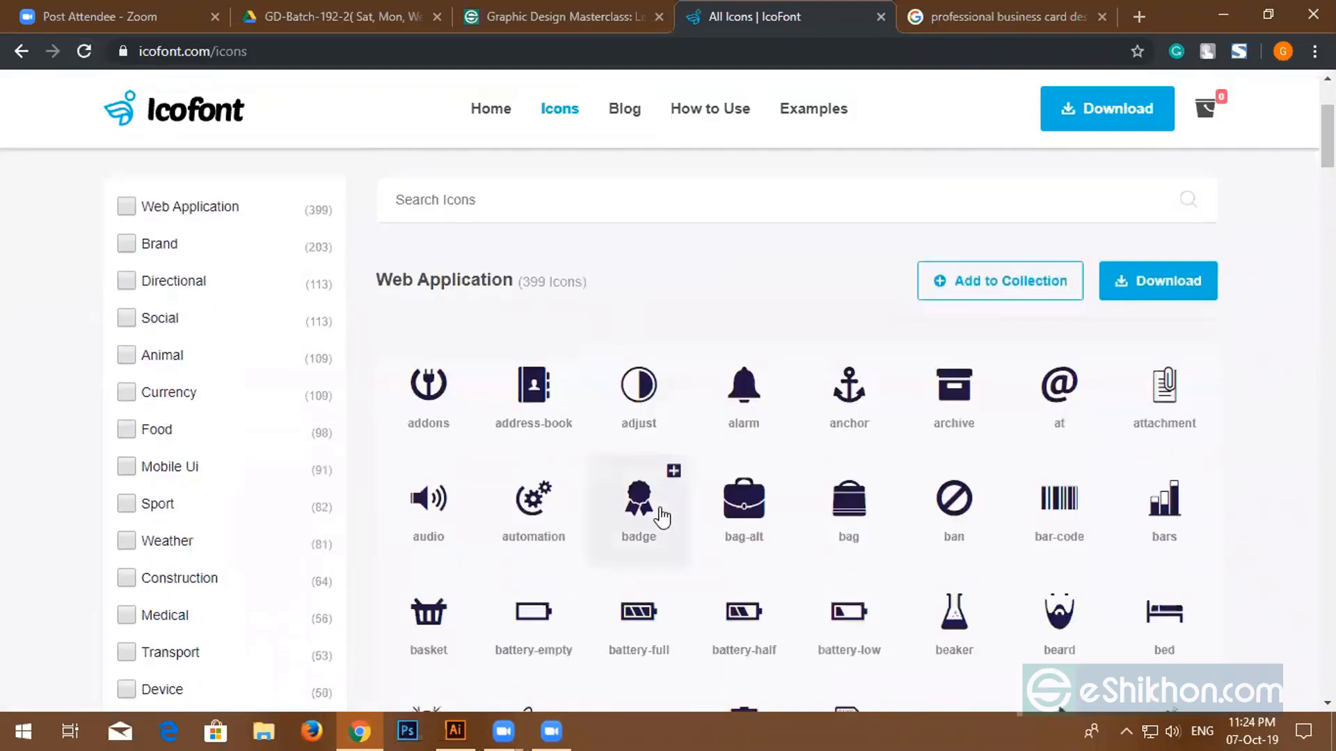
scroll(659, 517, "down", 3)
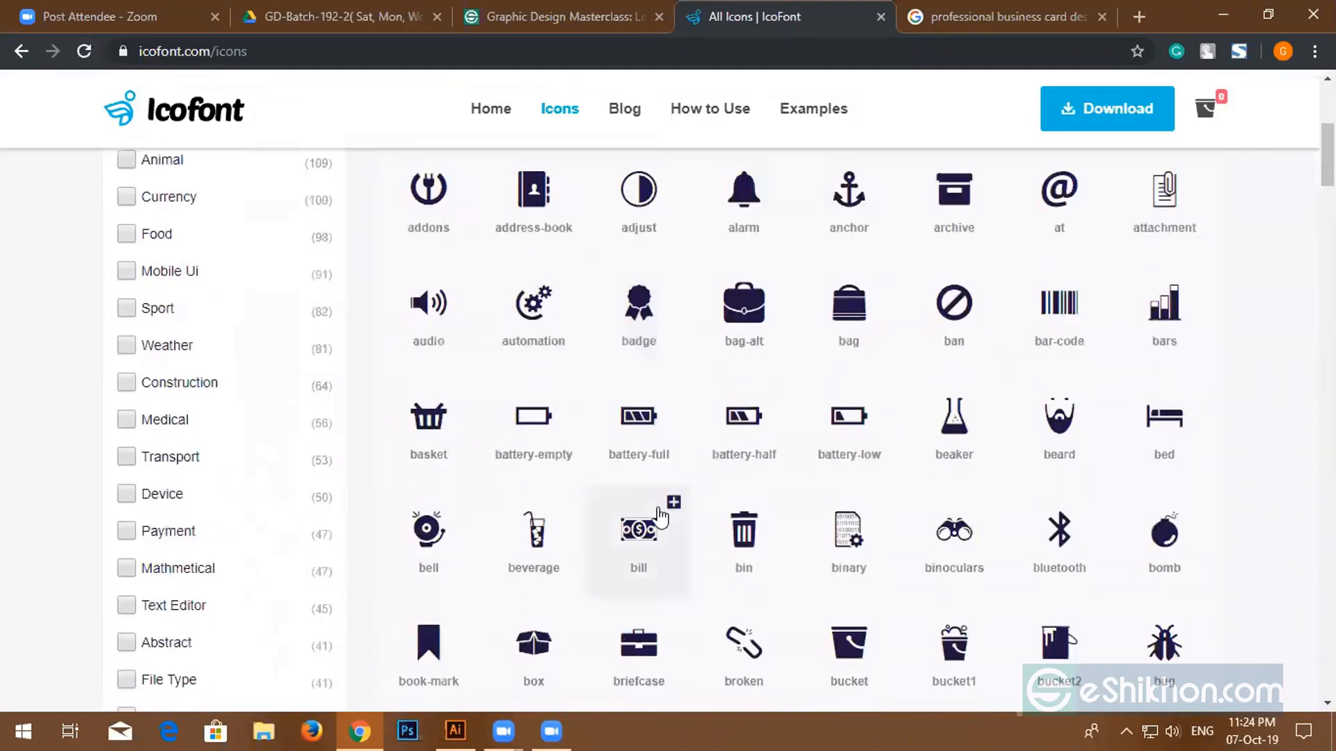
scroll(651, 515, "down", 3)
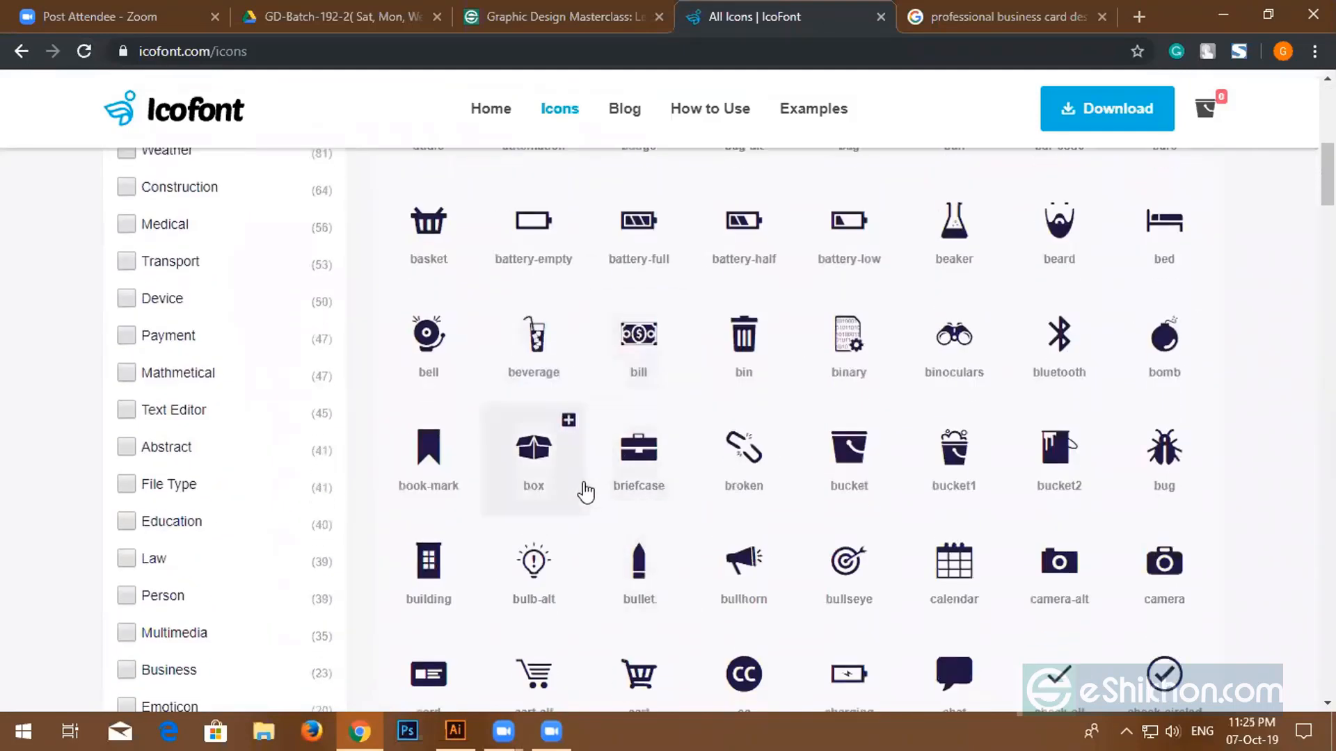
scroll(585, 490, "up", 5)
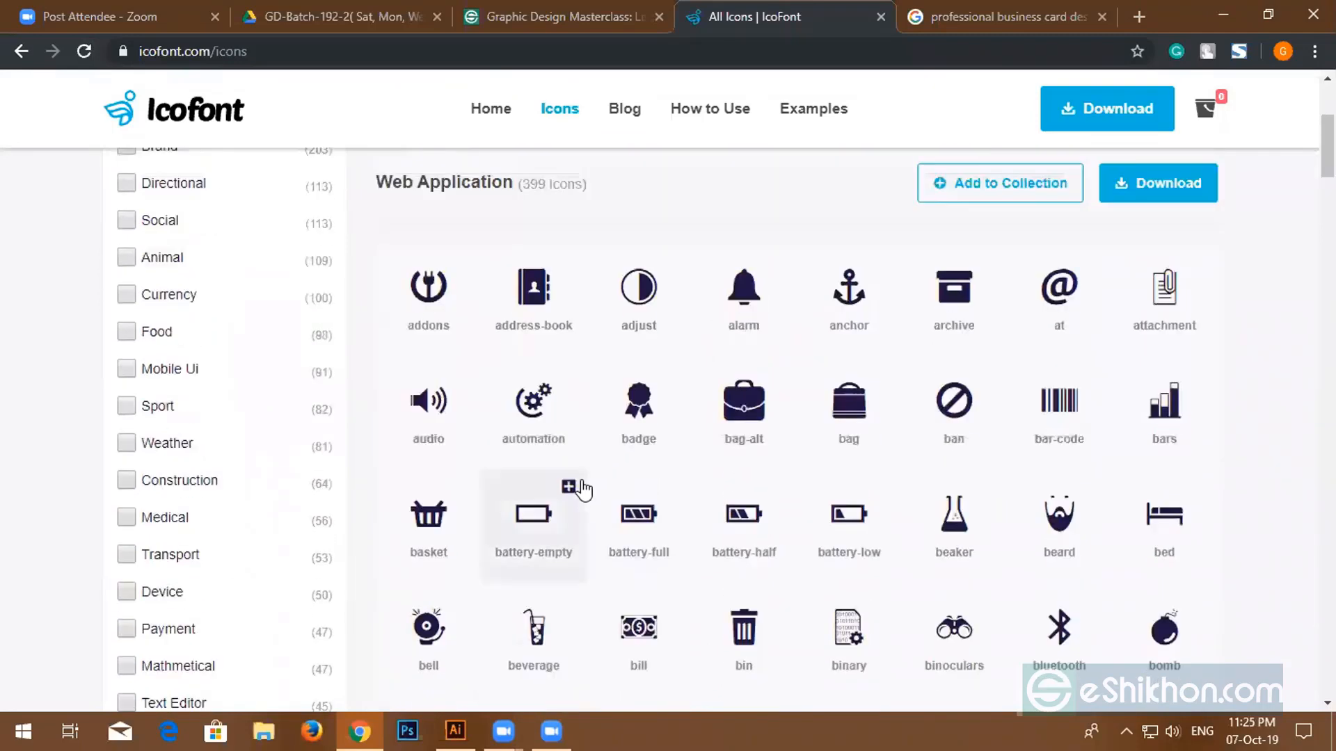
left_click(533, 290)
scroll(336, 320, "up", 3)
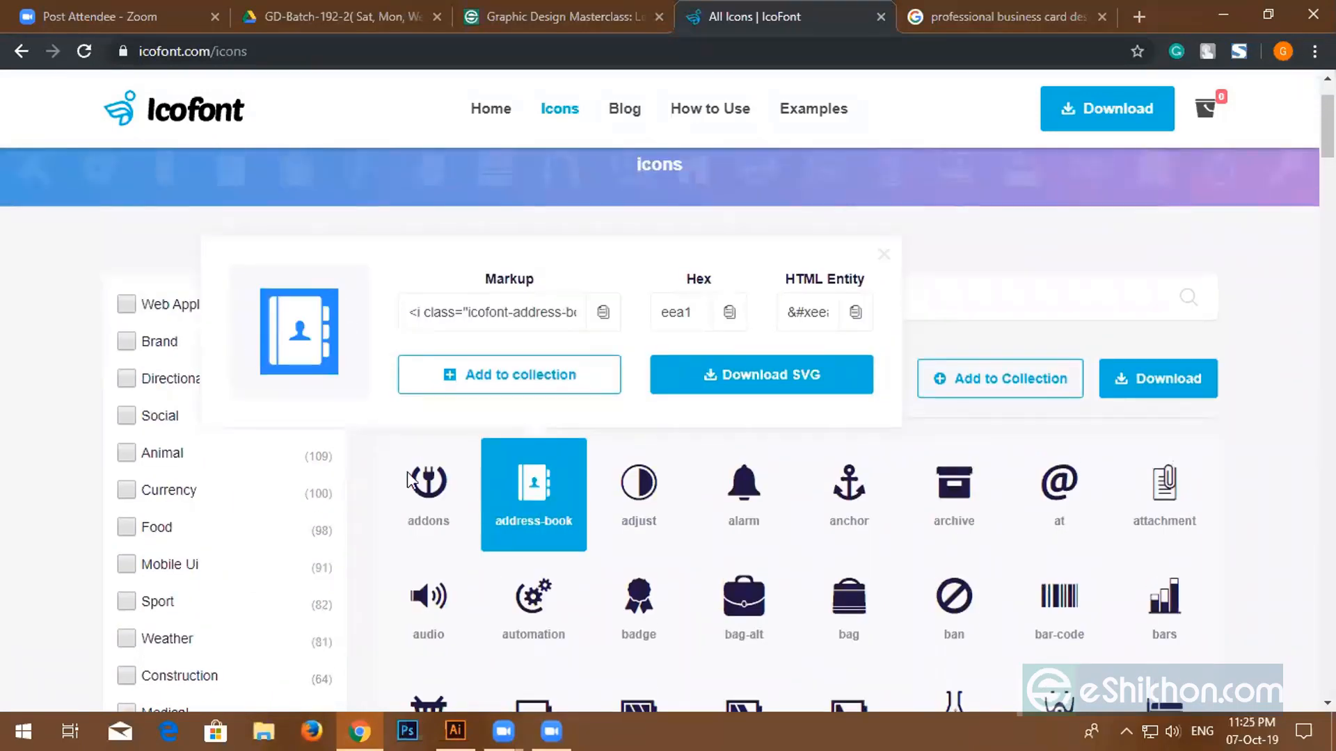
left_click(453, 730)
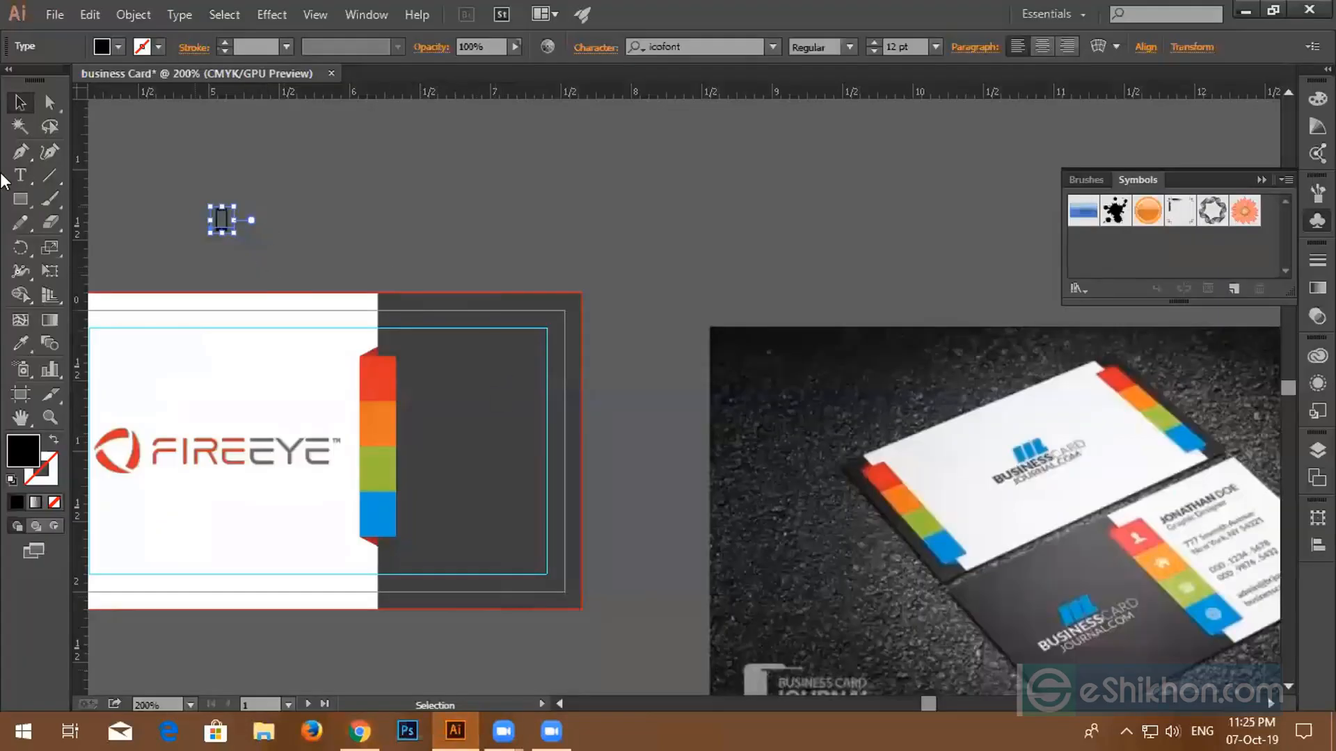
- Paste the copied address-book glyph as text beside the phone icon above the card
left_click(20, 176)
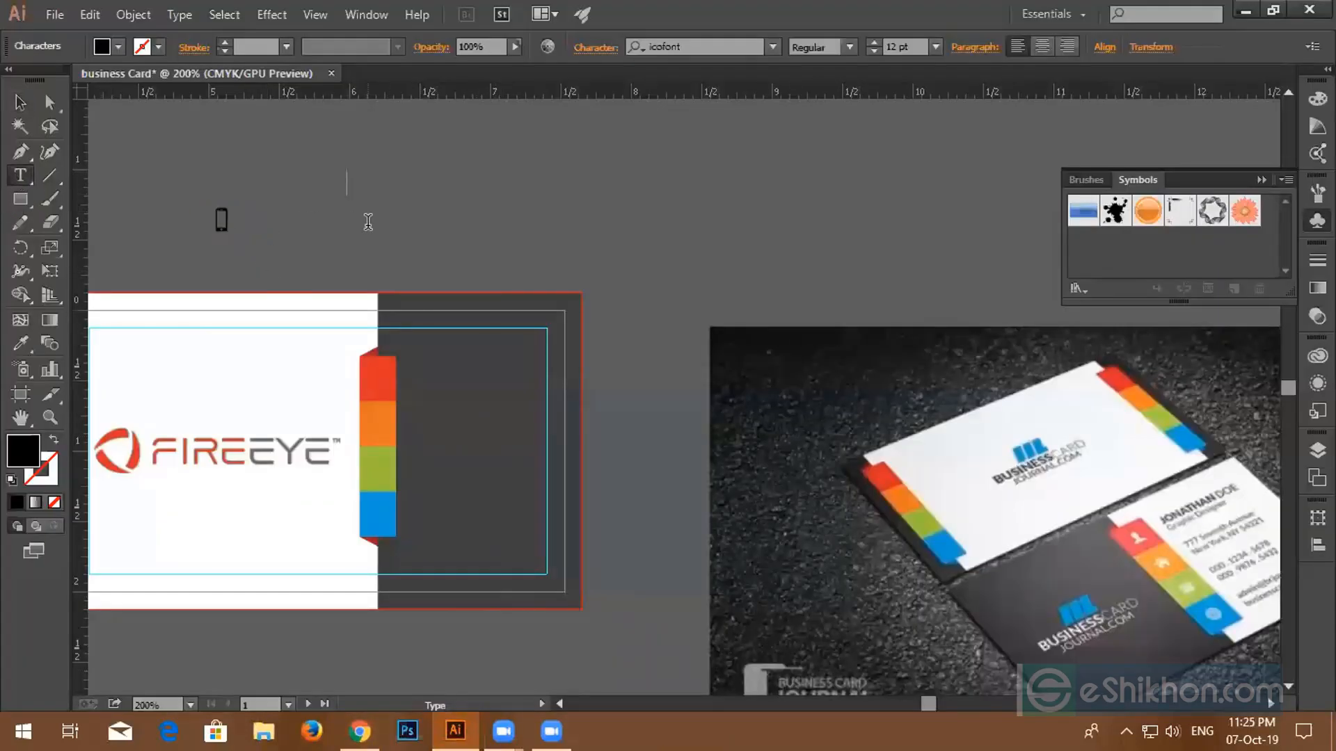
key("ctrl")
key("ctrl+v")
left_click(446, 231, "ctrl")
left_click(360, 730)
scroll(536, 487, "down", 4)
- Copy the glyph of IcoFont's envelope icon (hex ef14)
scroll(546, 498, "down", 4)
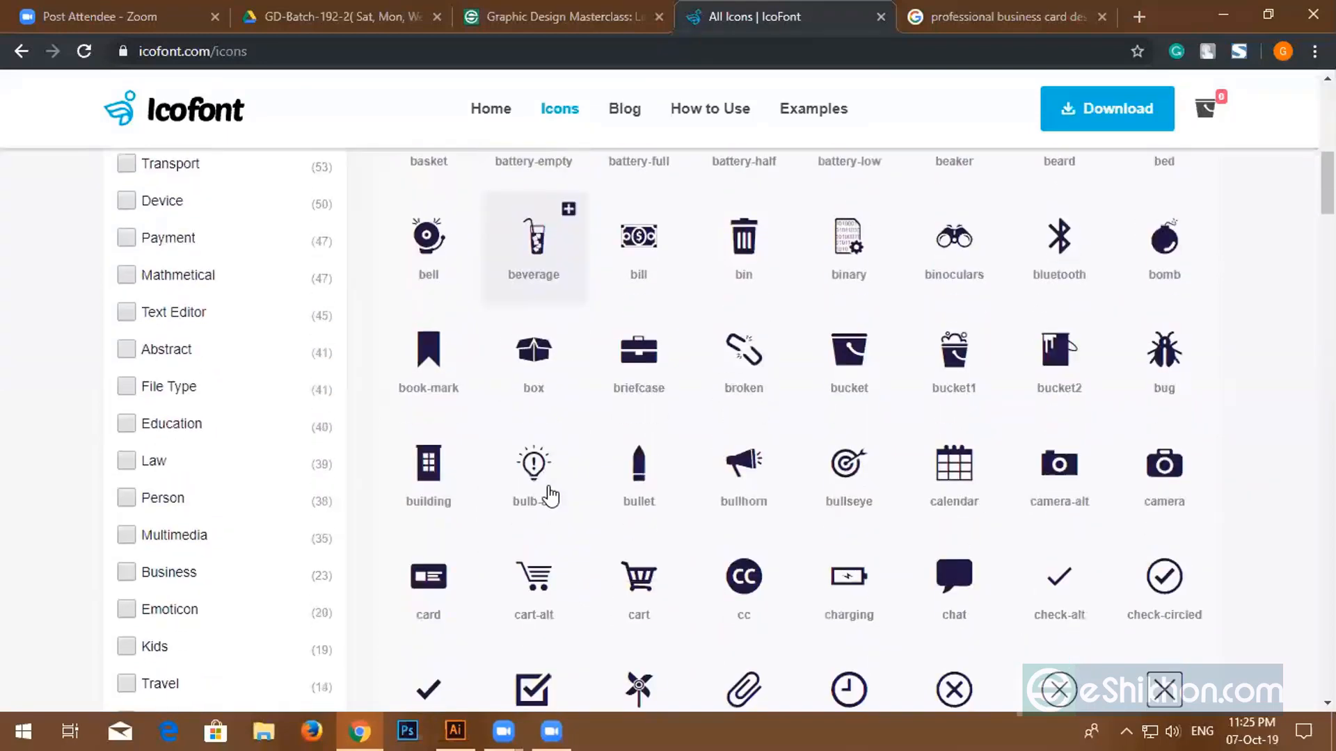
scroll(546, 497, "down", 7)
scroll(543, 494, "down", 4)
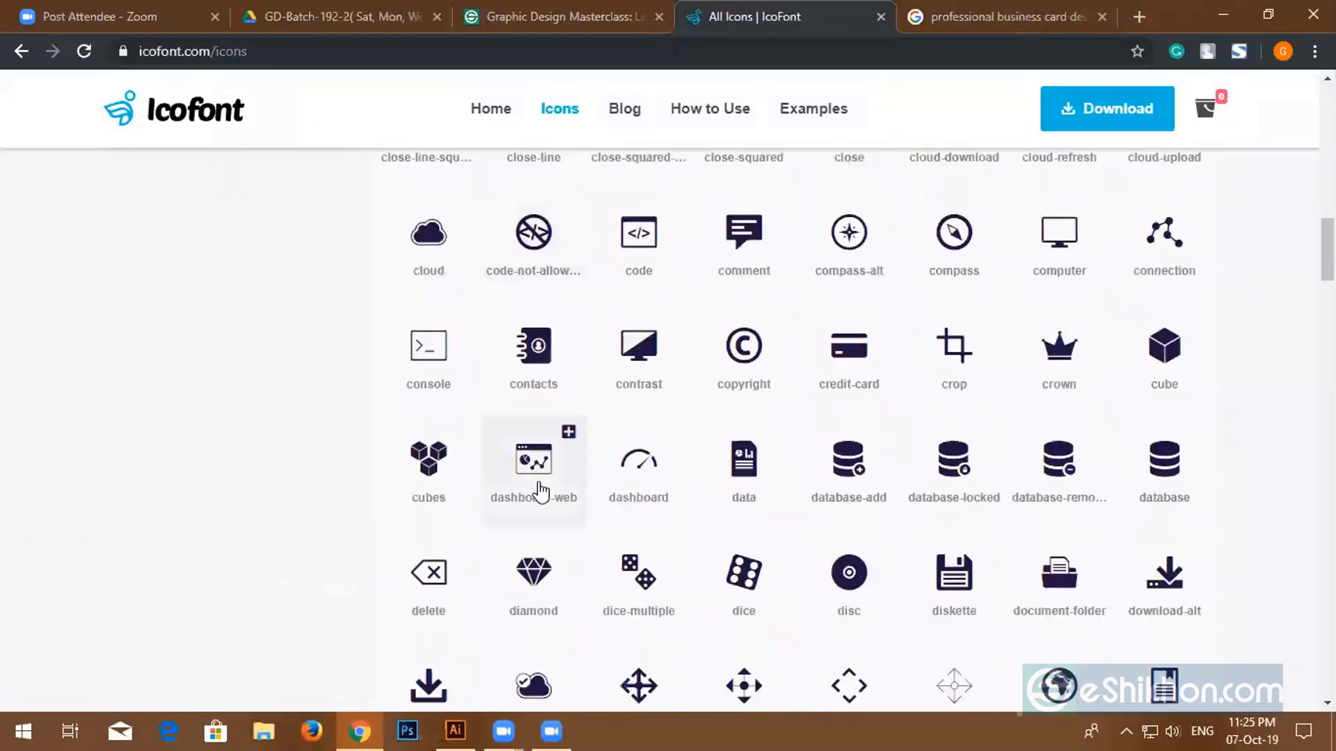
scroll(539, 490, "down", 6)
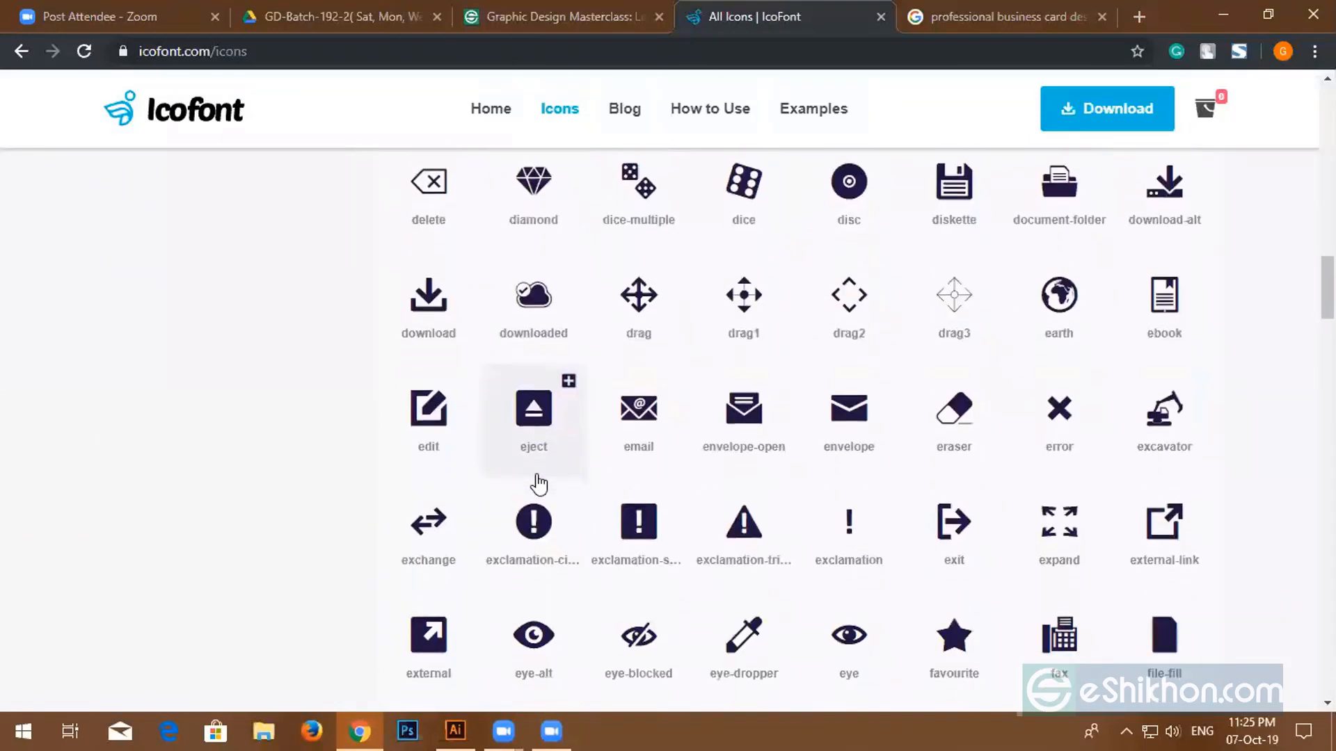
left_click(861, 415)
left_click_drag(656, 254, 585, 253)
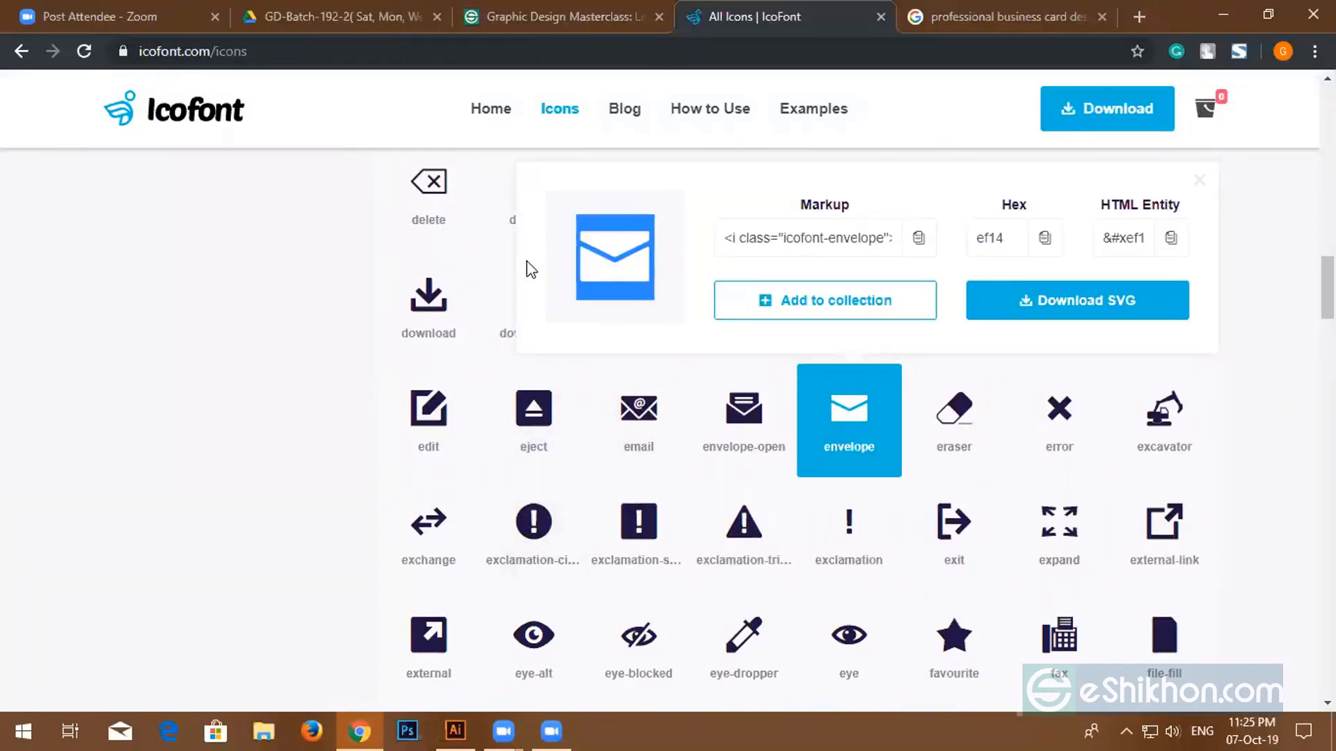
- Paste the envelope glyph as text beside the phone and address-book icons
left_click(456, 731)
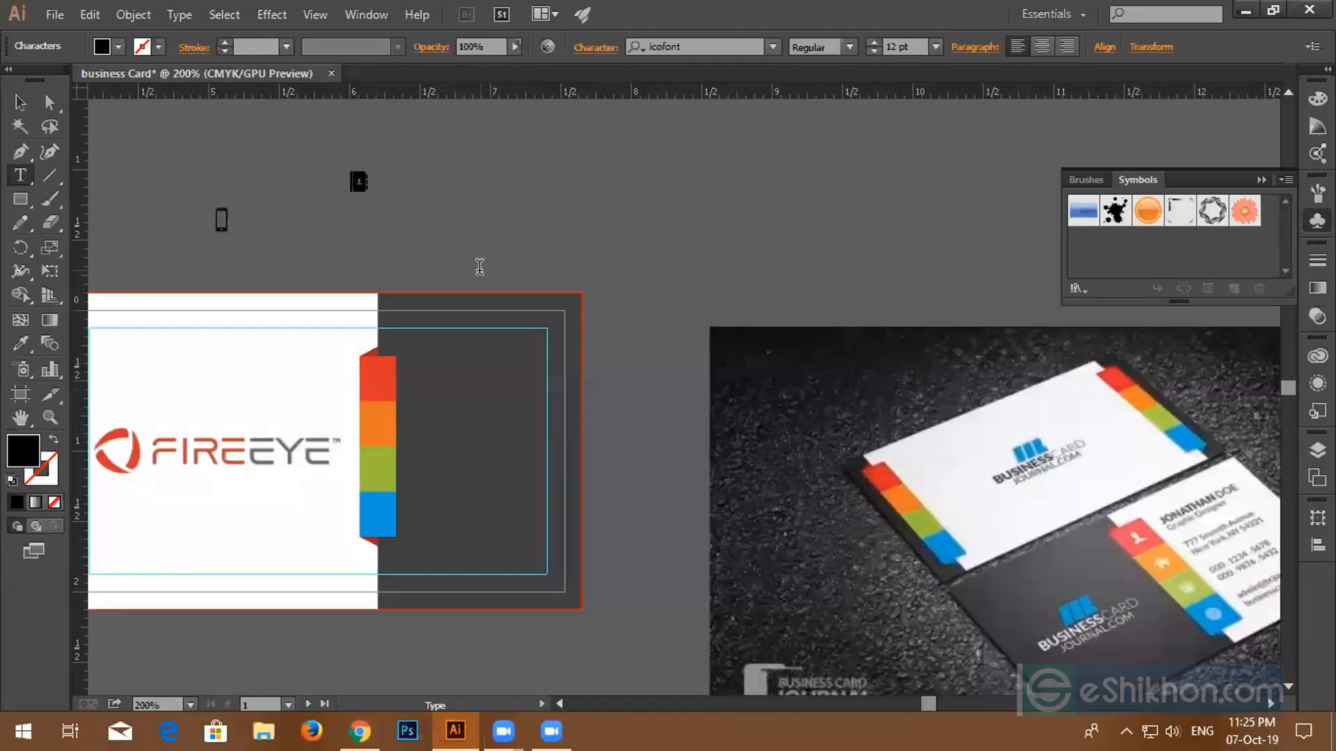
left_click(444, 221)
key("ctrl+v")
left_click(516, 216, "ctrl")
left_click(515, 220)
- Browse the categories on IcoFont's All Icons page, then return to the business card document
key("alt+Tab")
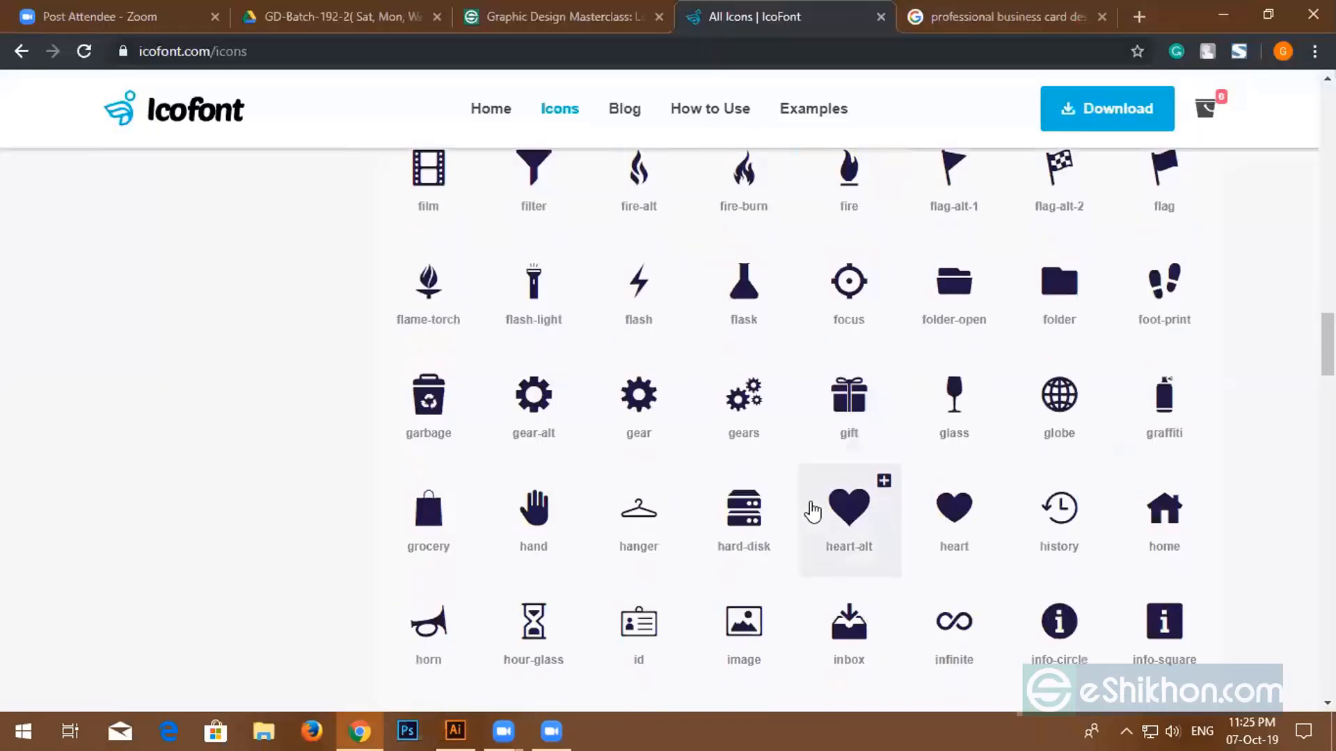
scroll(932, 582, "down", 1)
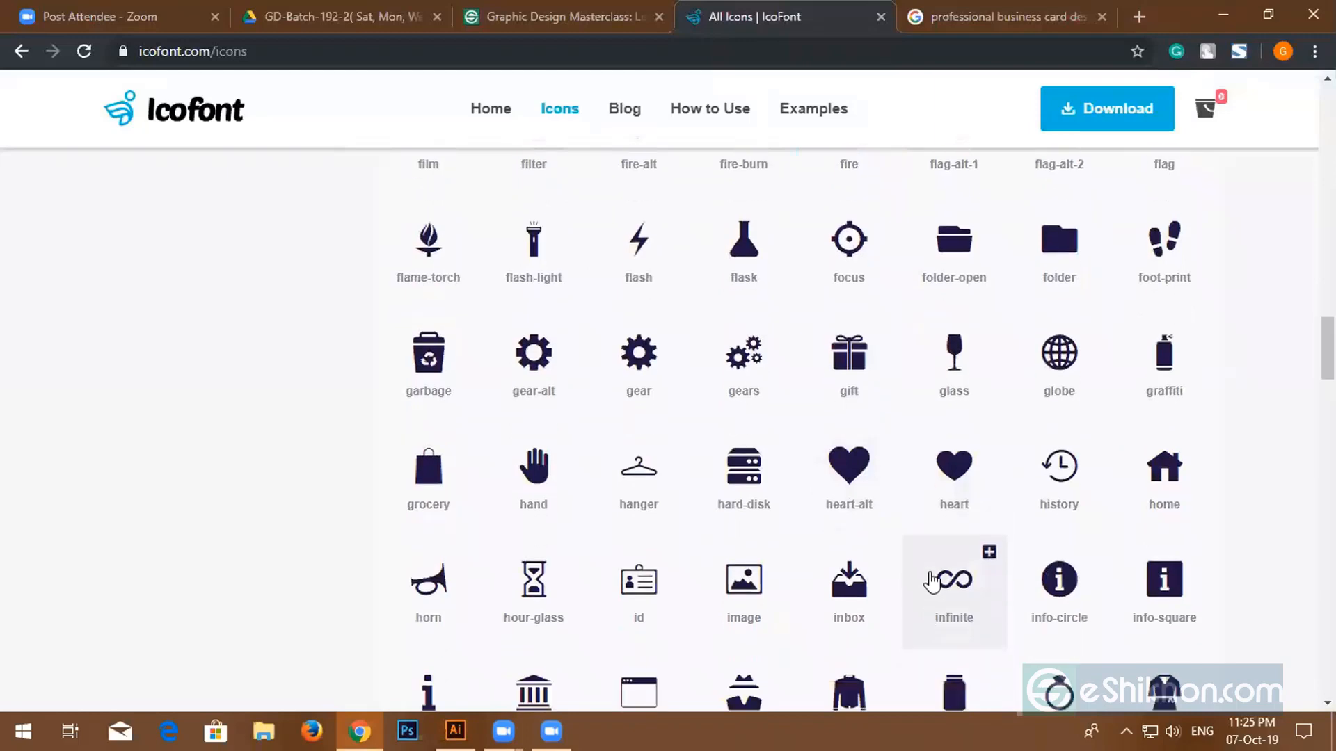
scroll(932, 582, "down", 4)
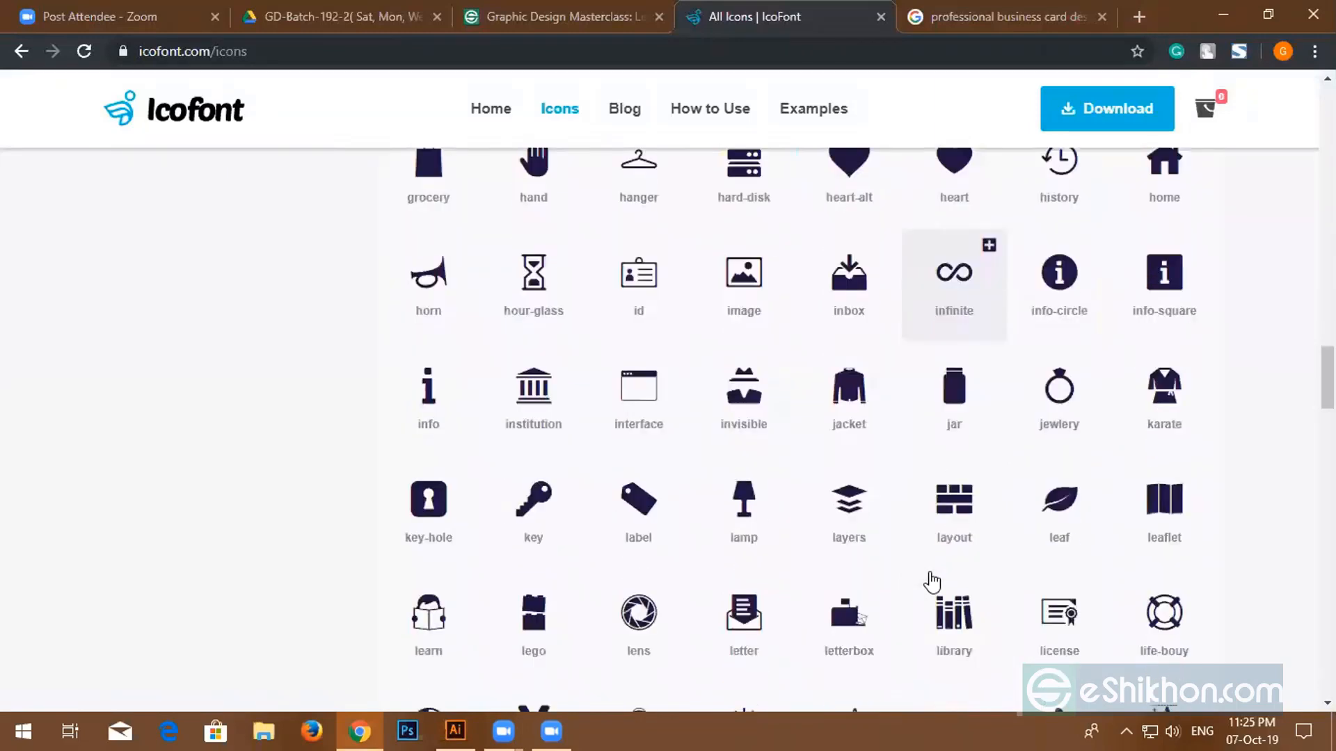
scroll(932, 581, "down", 1)
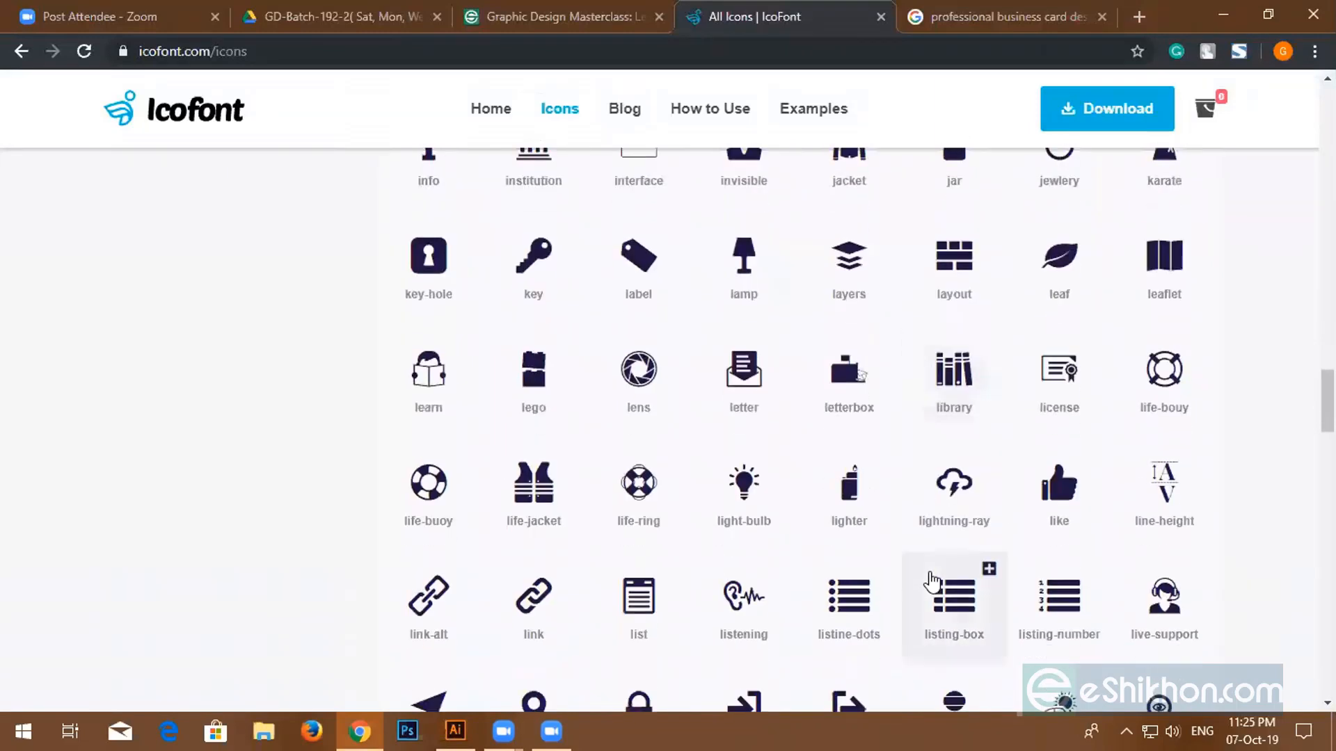
scroll(932, 582, "down", 7)
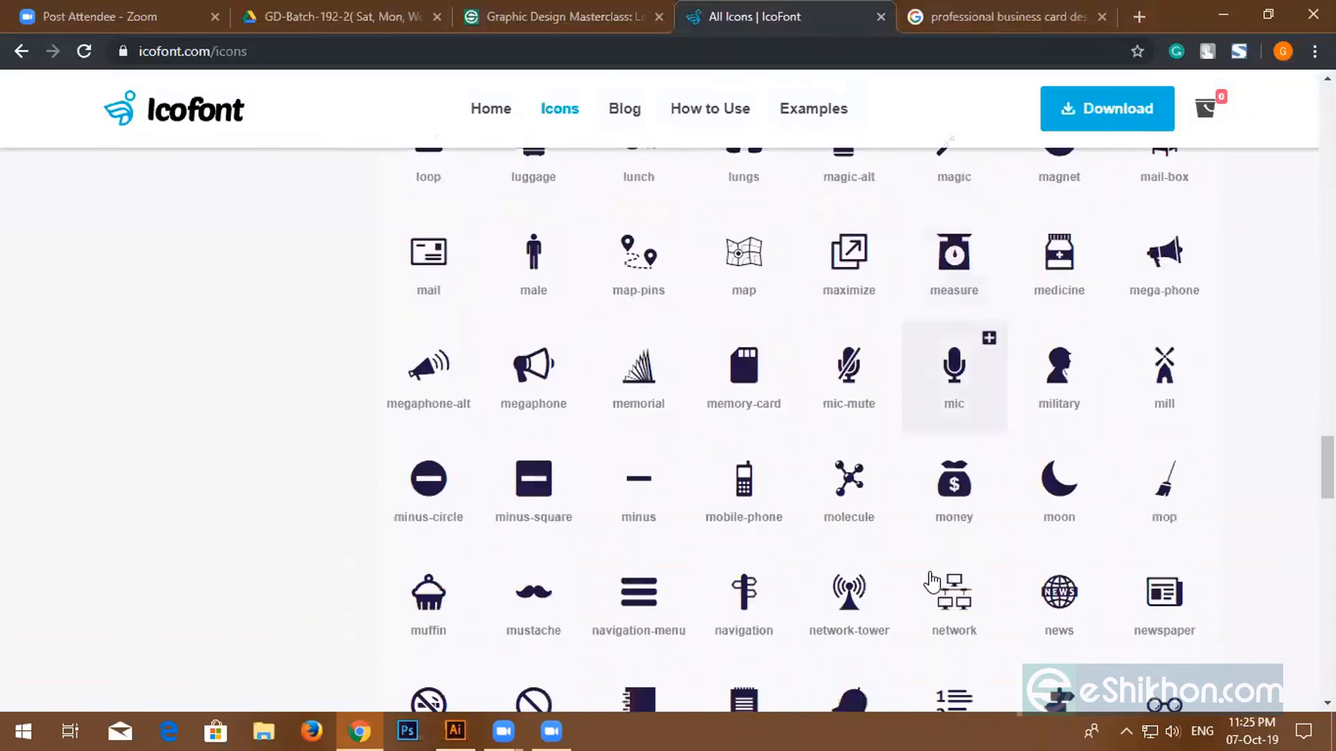
scroll(933, 582, "down", 5)
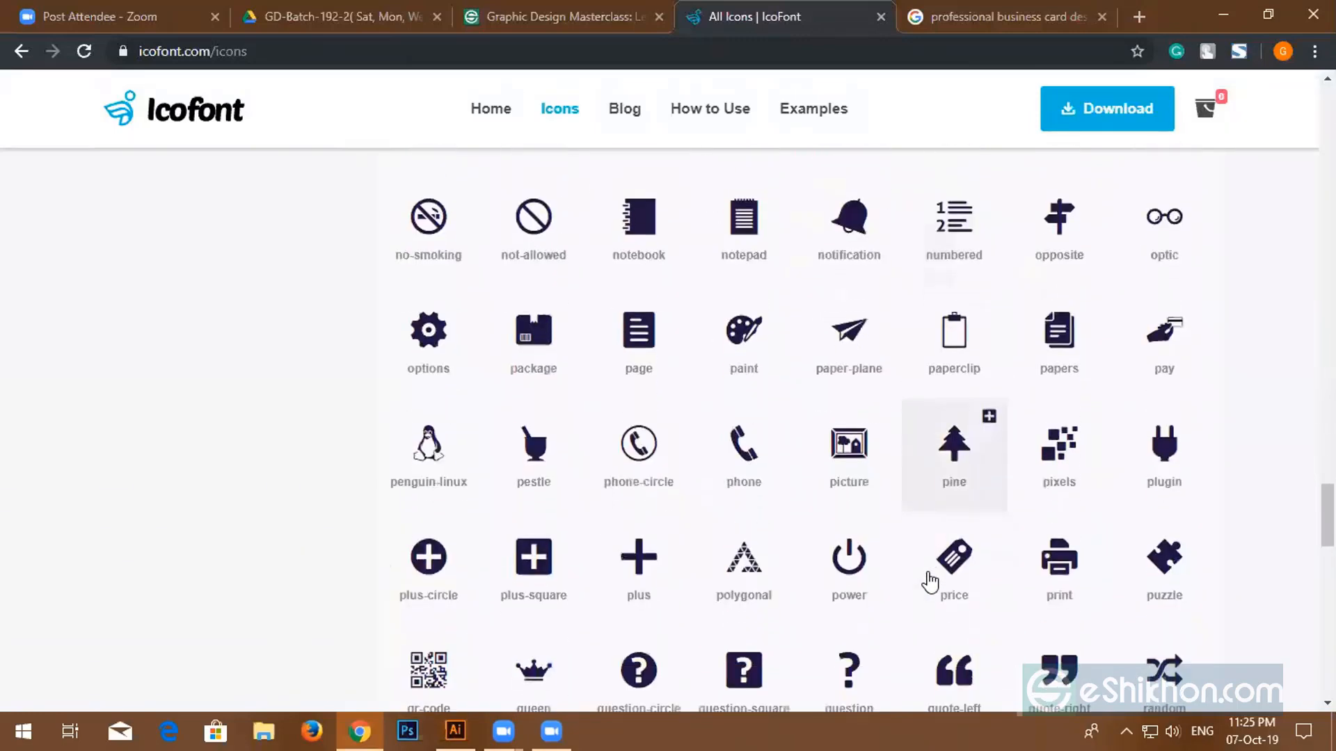
scroll(931, 581, "down", 2)
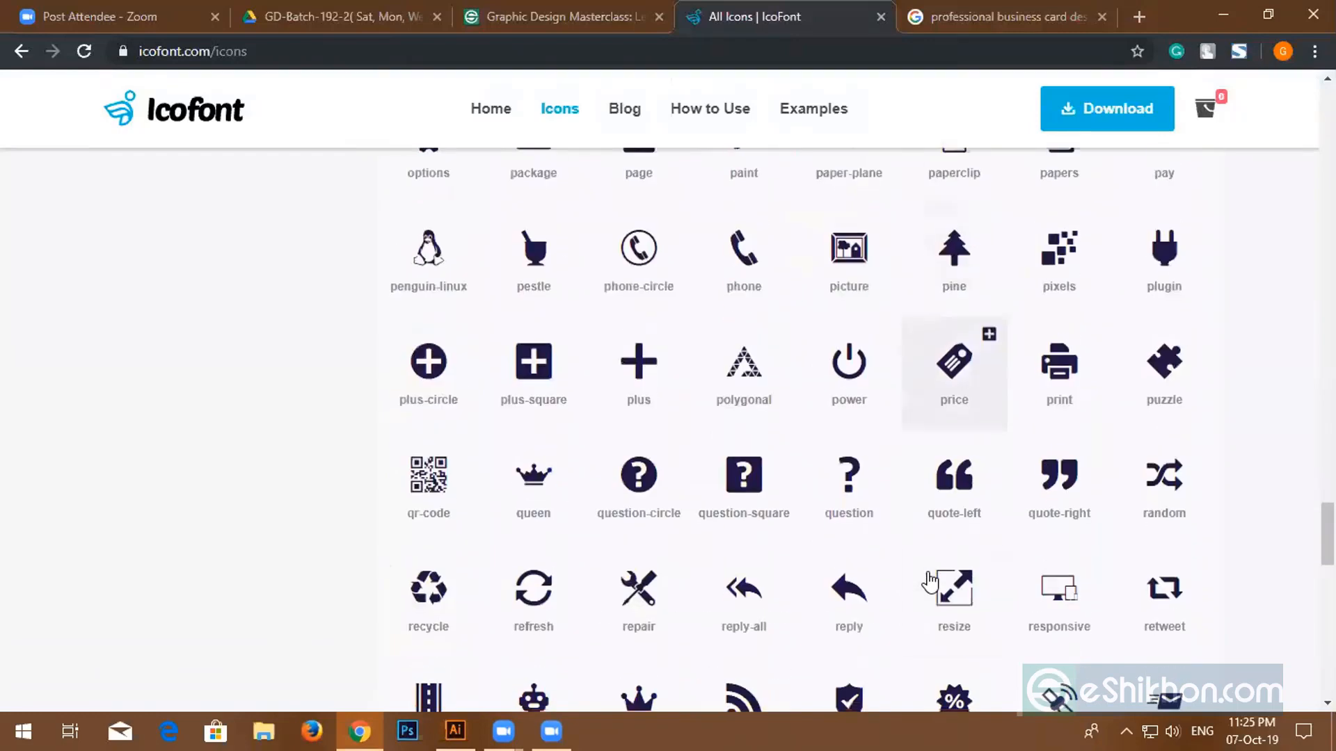
scroll(931, 582, "down", 3)
scroll(931, 581, "down", 5)
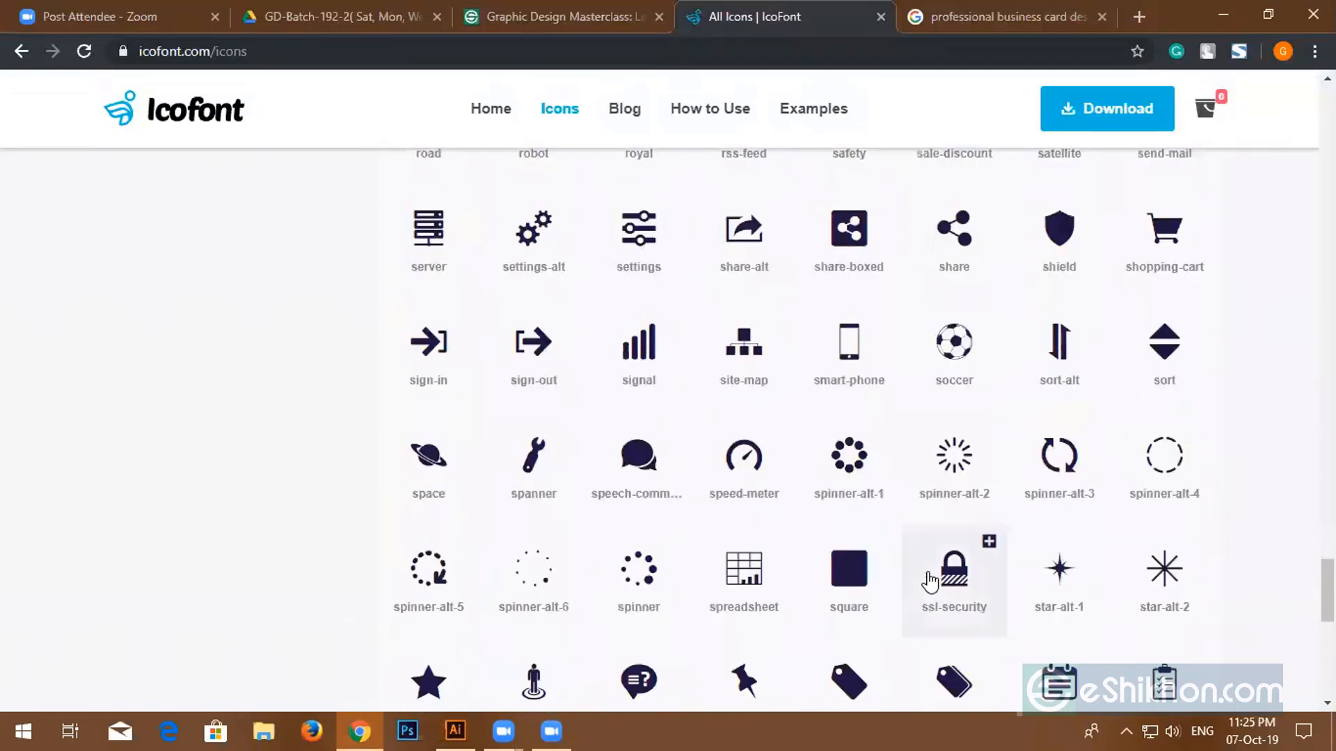
scroll(928, 578, "down", 4)
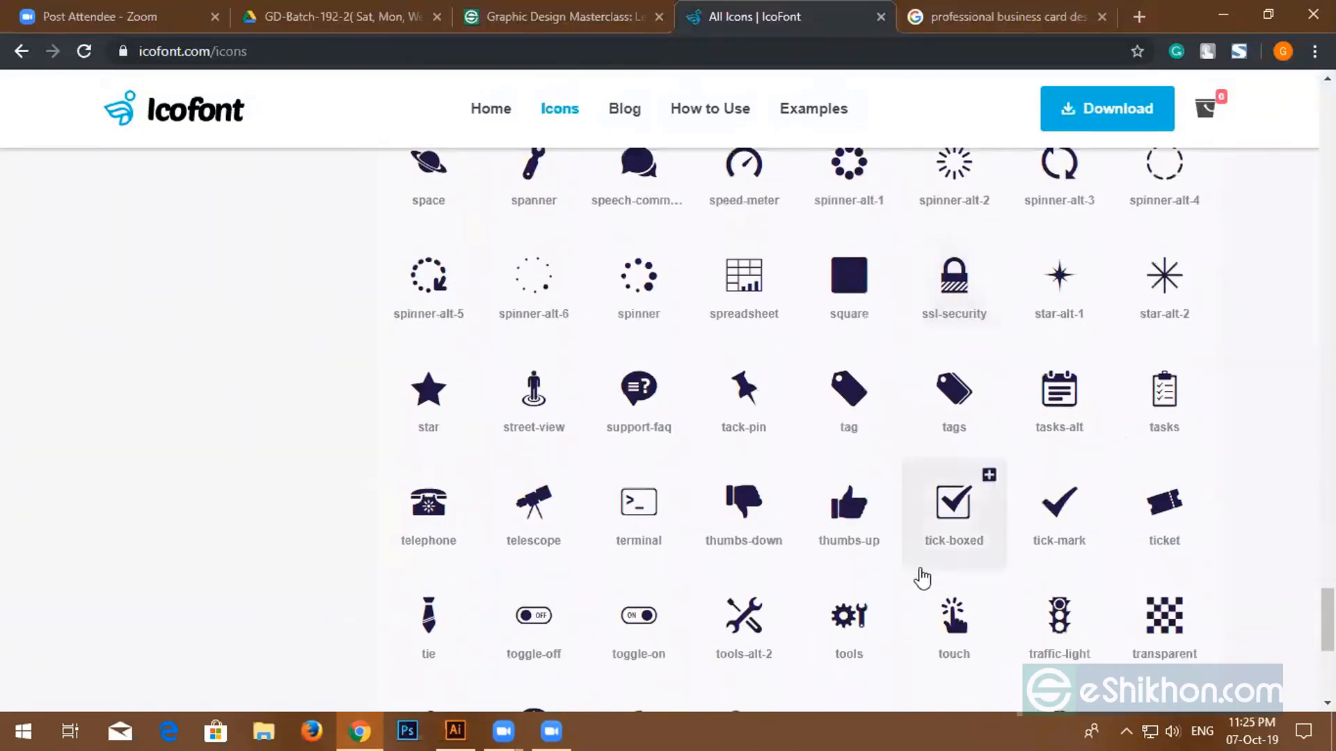
scroll(702, 569, "down", 3)
scroll(703, 569, "down", 8)
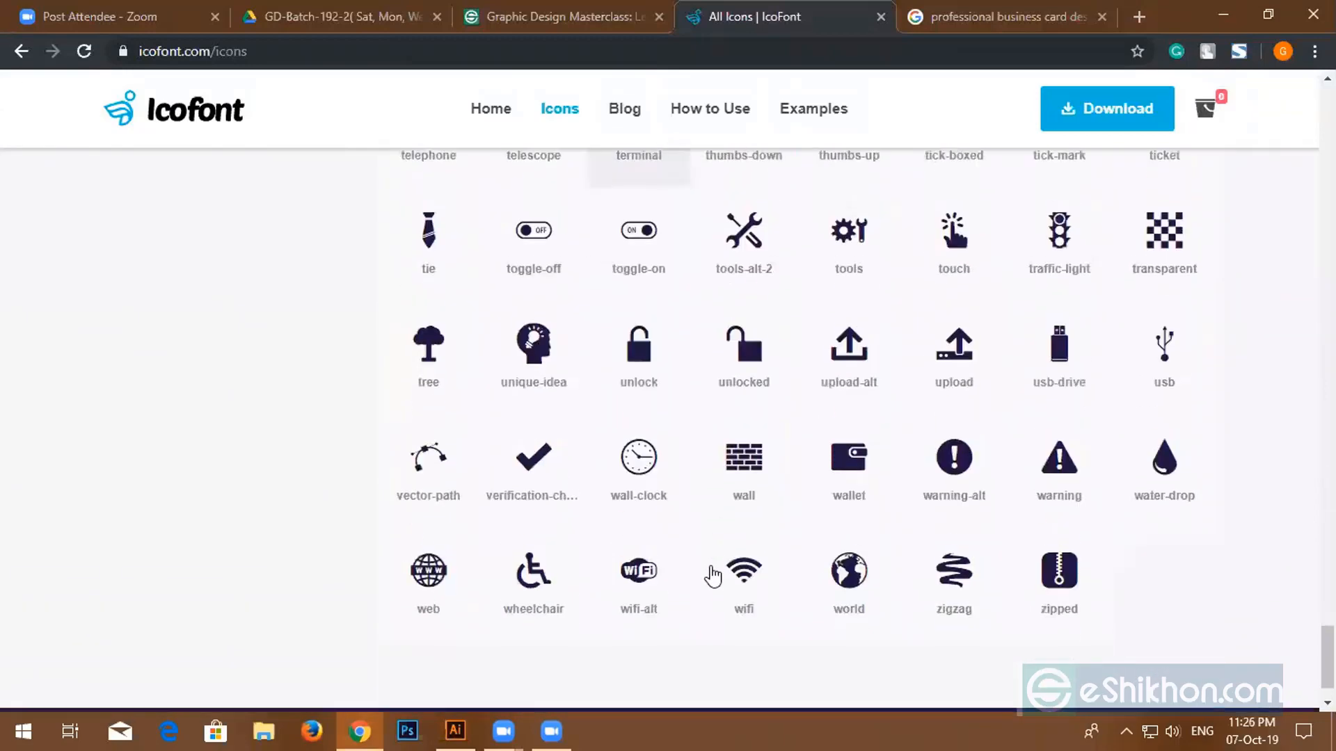
scroll(674, 578, "down", 4)
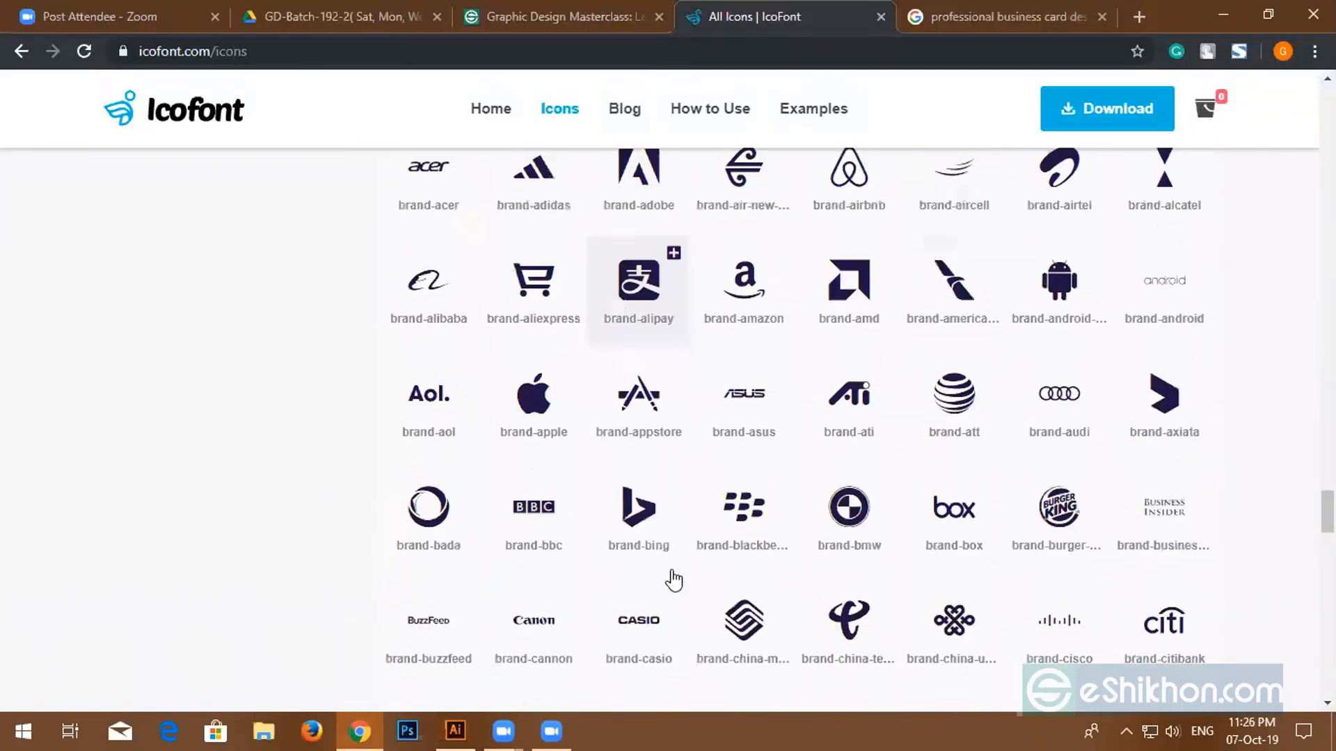
scroll(661, 569, "up", 3)
scroll(654, 571, "down", 12)
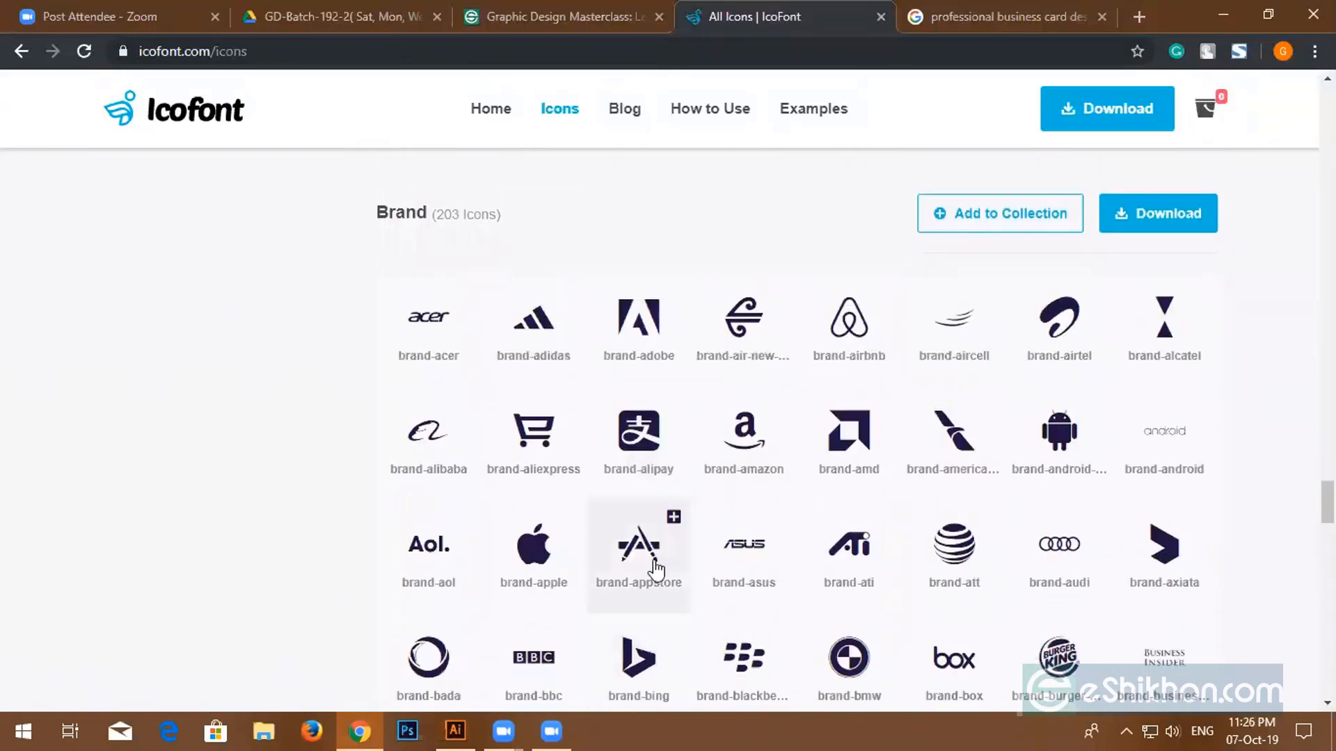
scroll(650, 572, "down", 20)
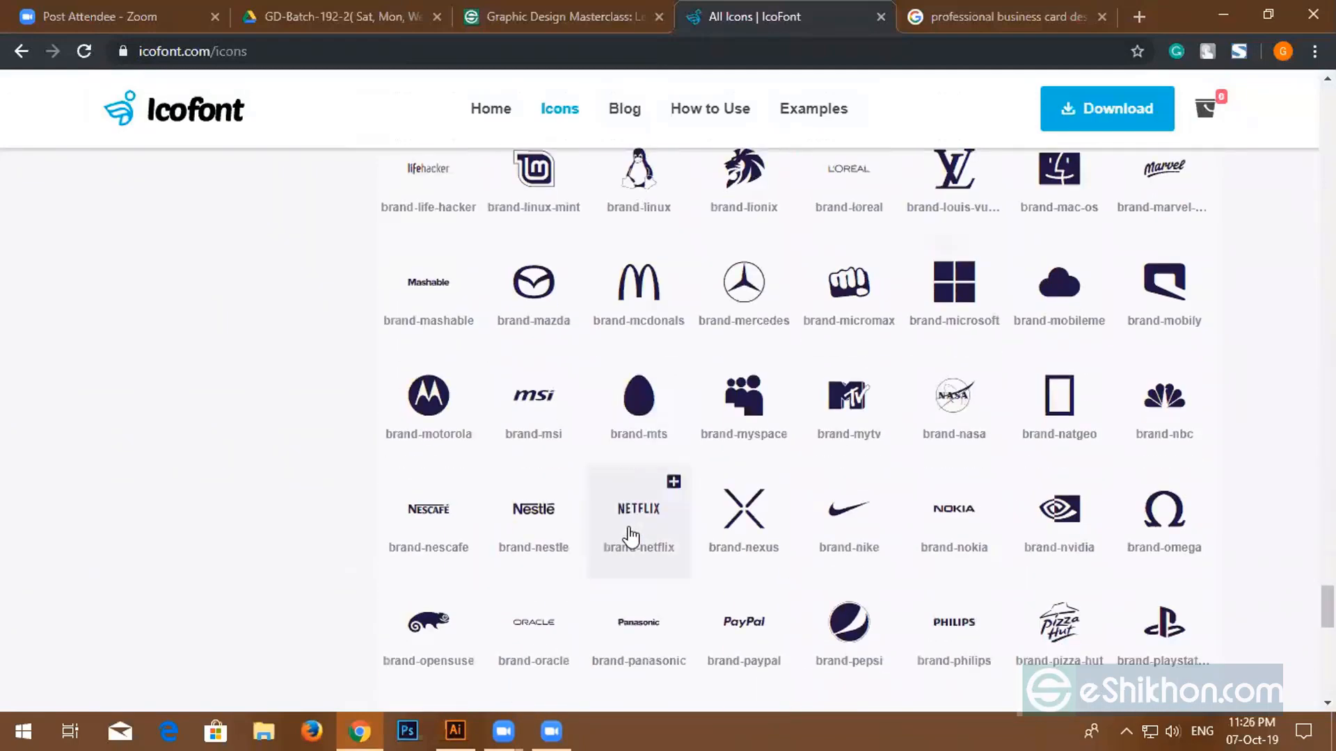
scroll(595, 556, "down", 4)
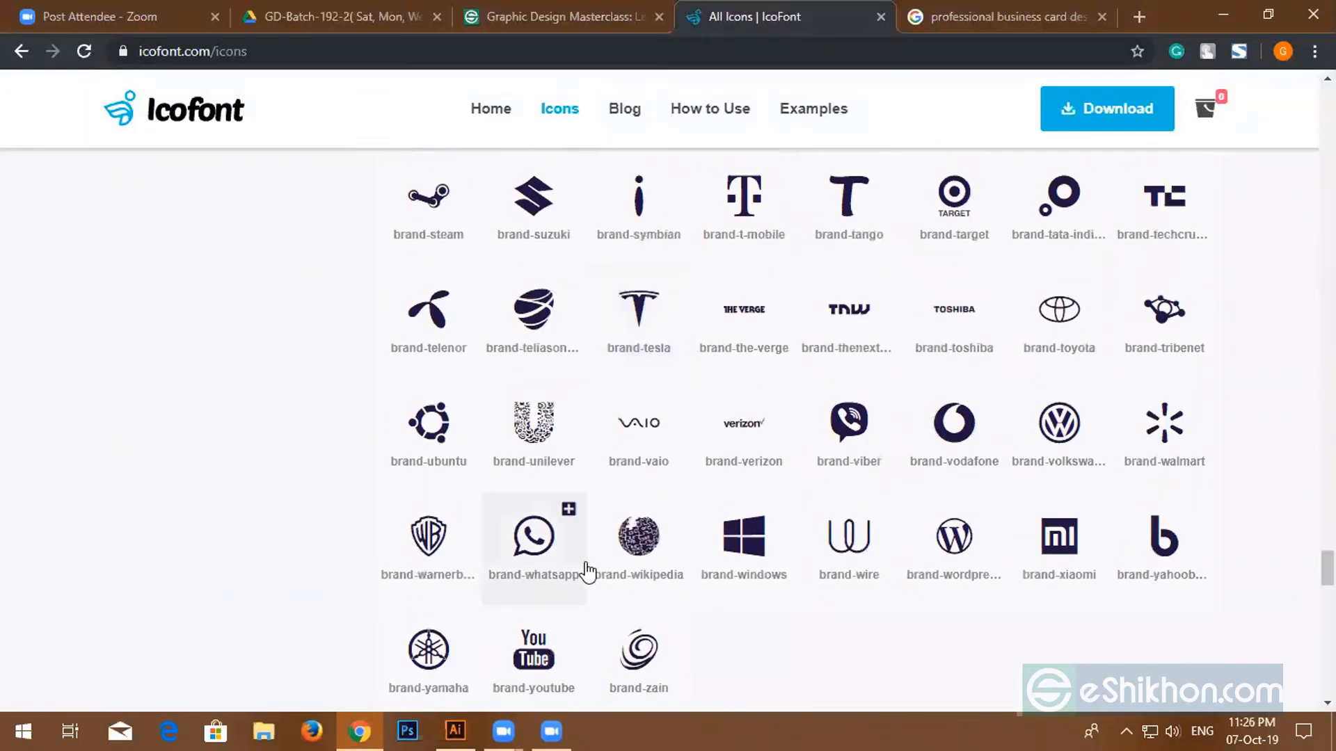
scroll(588, 567, "down", 2)
scroll(587, 560, "down", 6)
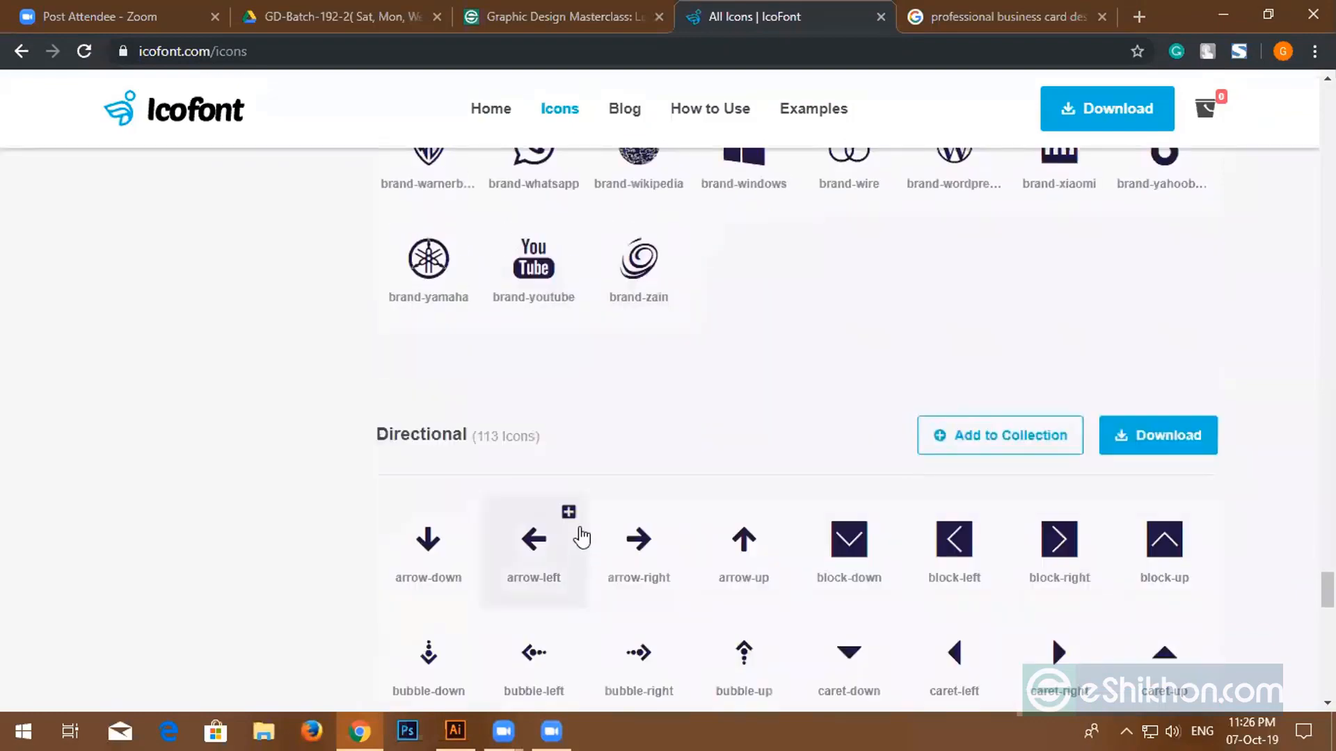
scroll(549, 570, "down", 20)
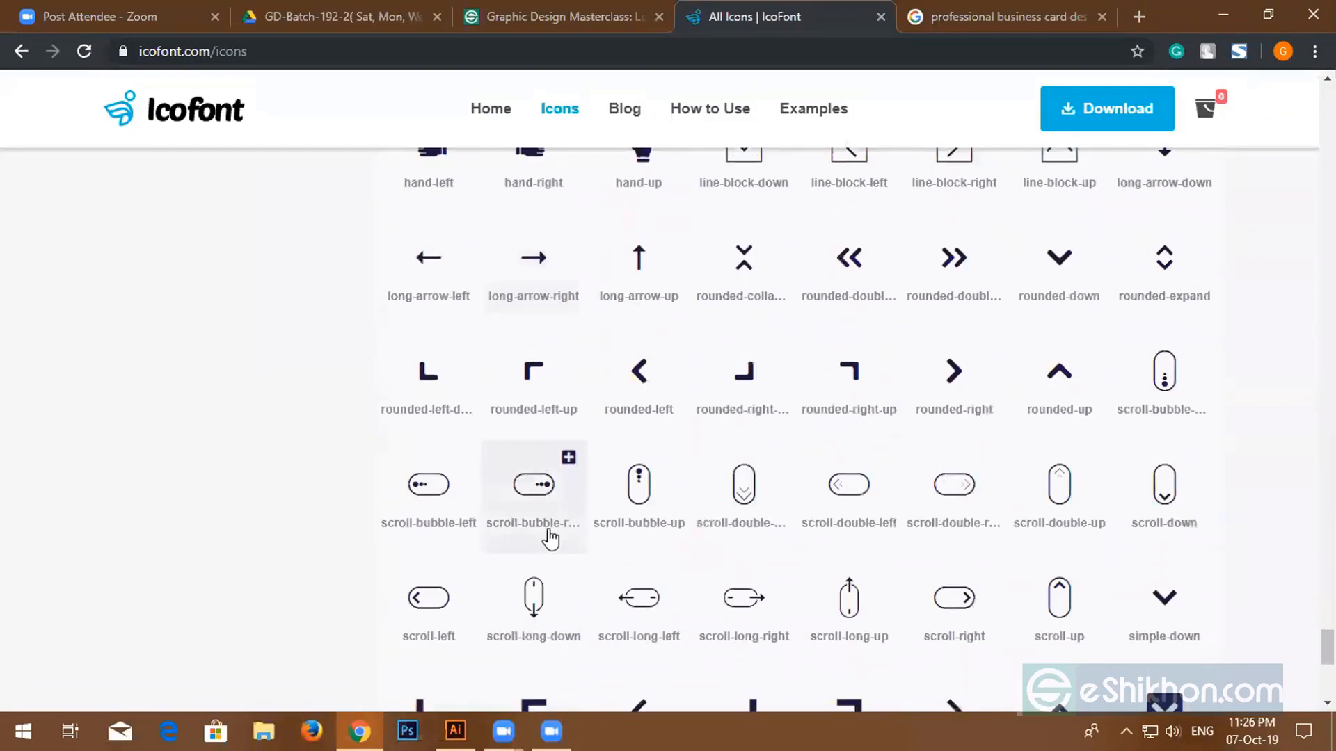
scroll(640, 588, "down", 20)
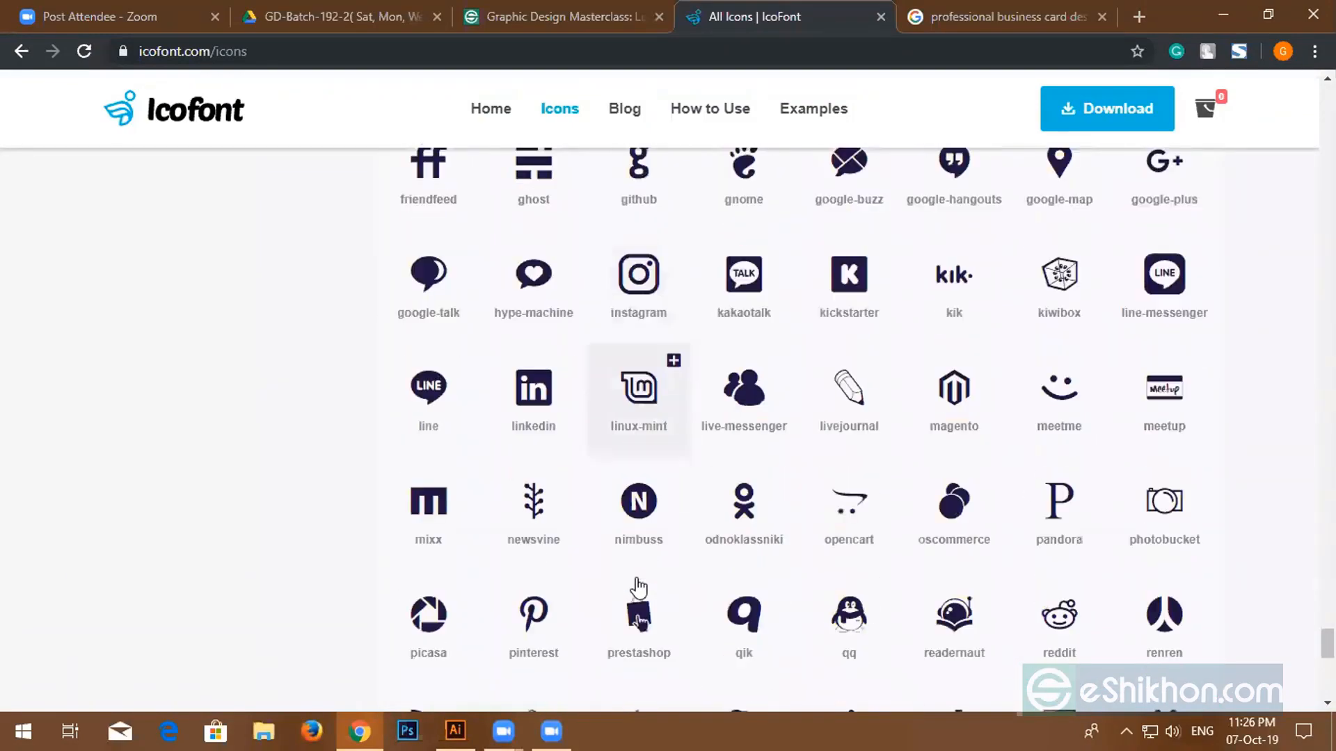
scroll(626, 560, "down", 18)
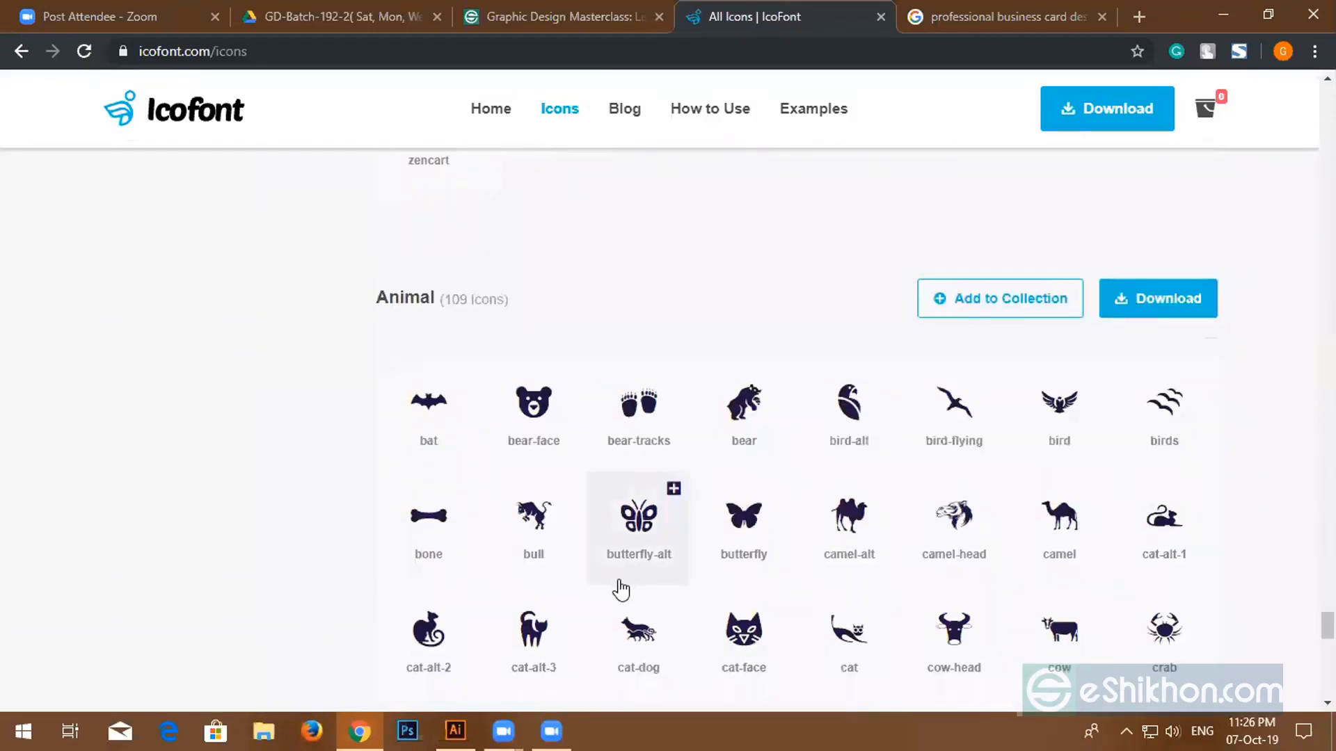
scroll(611, 592, "down", 20)
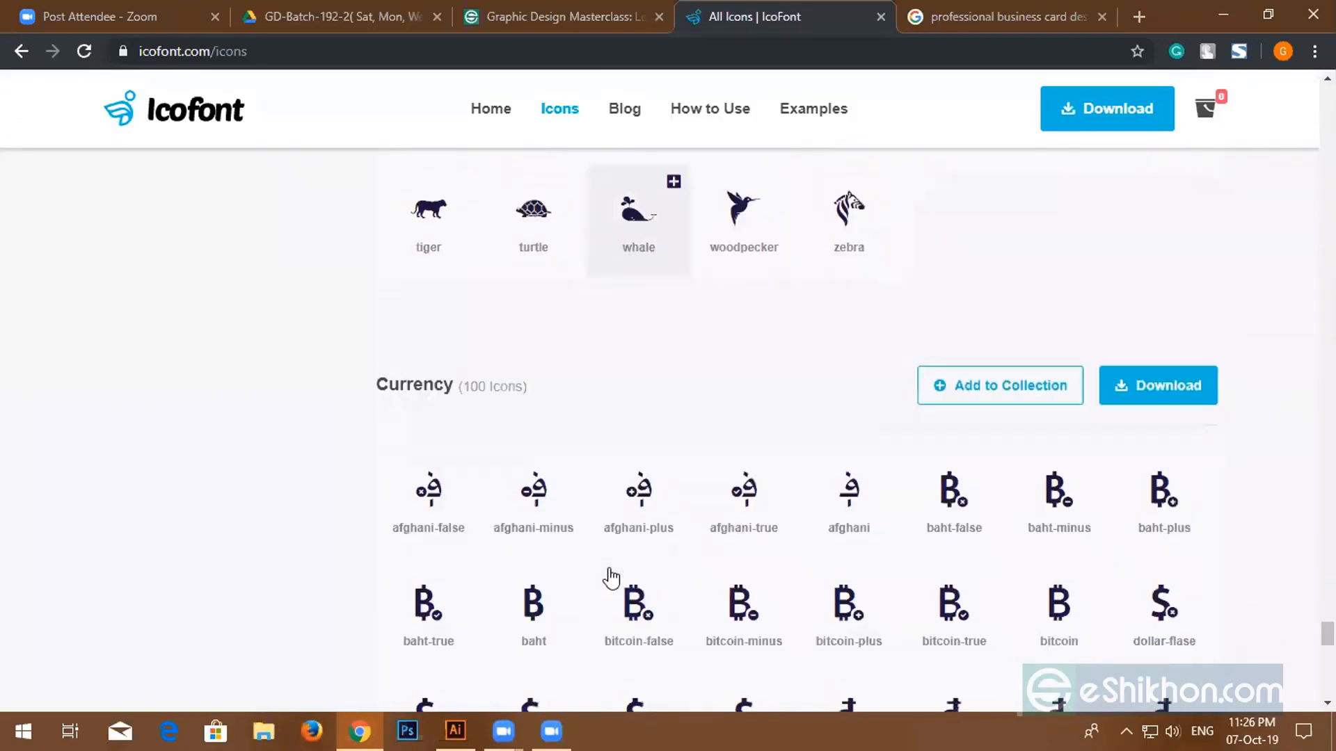
scroll(610, 577, "down", 20)
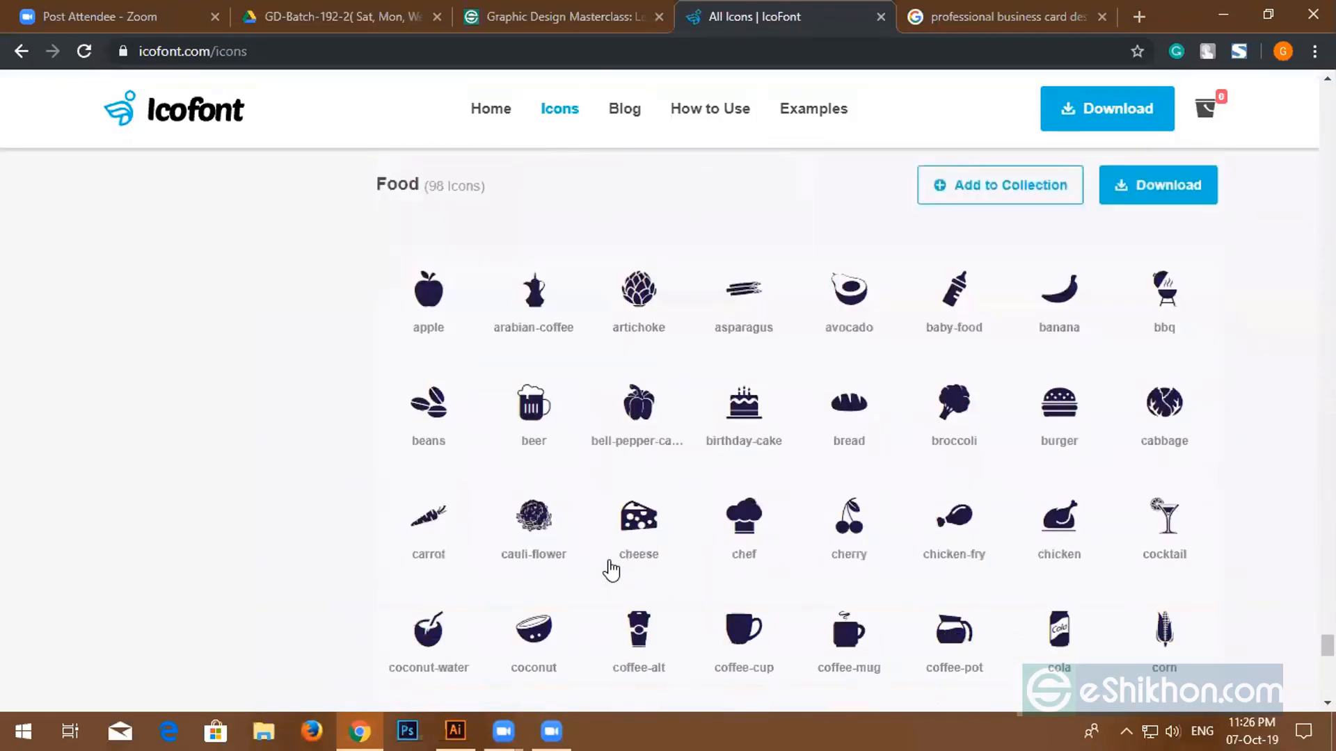
scroll(608, 578, "down", 10)
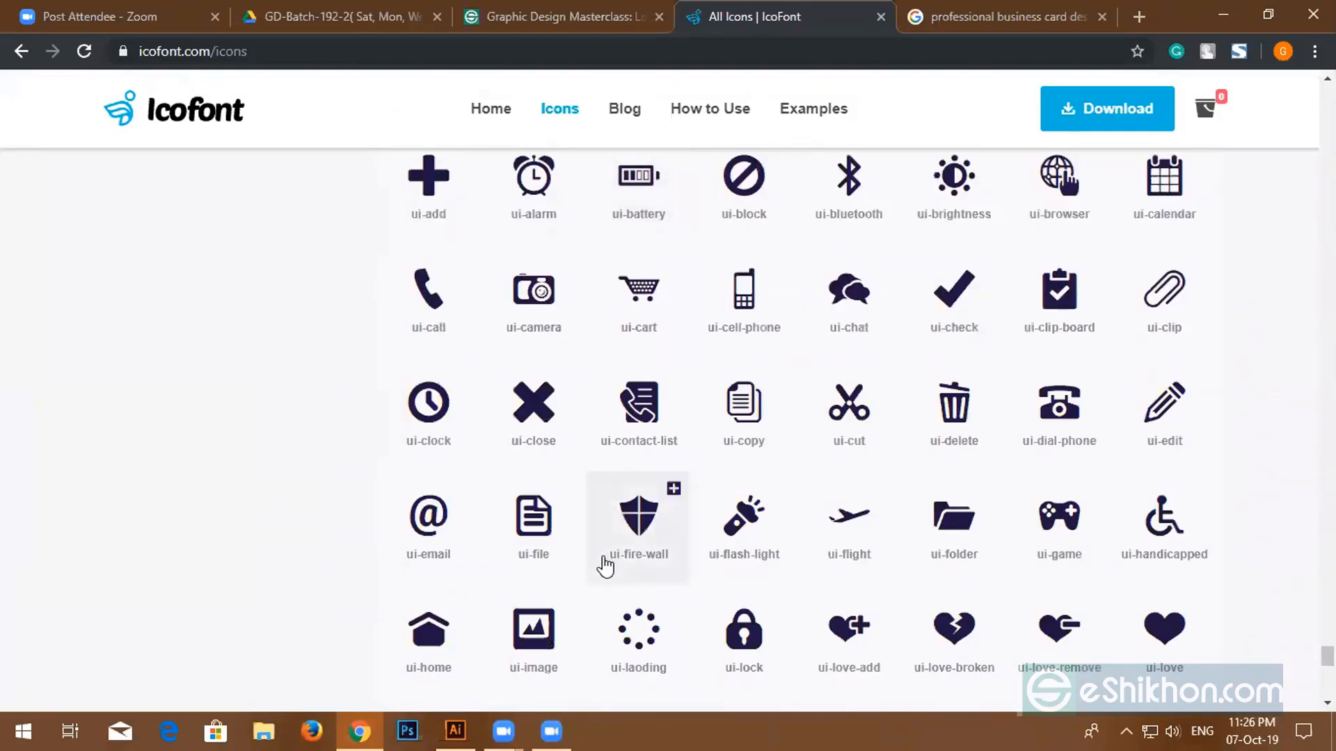
scroll(606, 567, "up", 1)
scroll(605, 567, "down", 8)
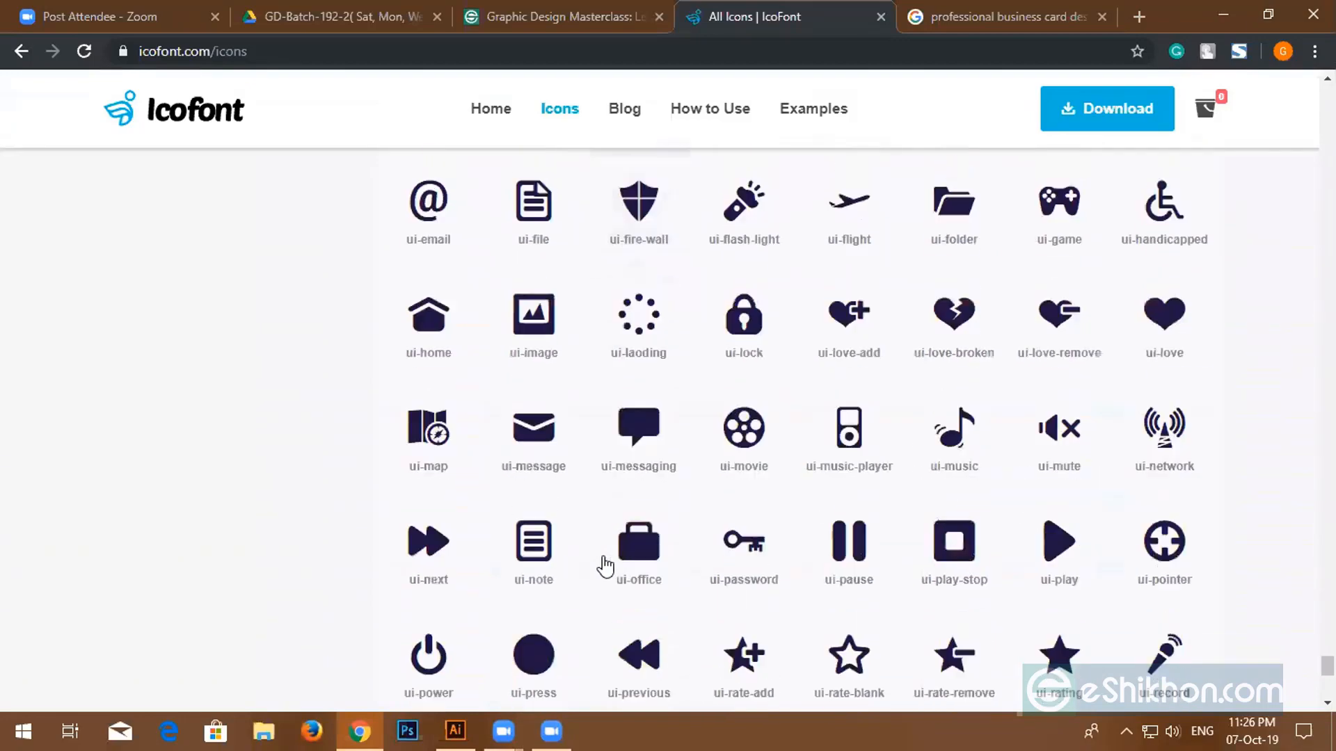
scroll(605, 567, "down", 20)
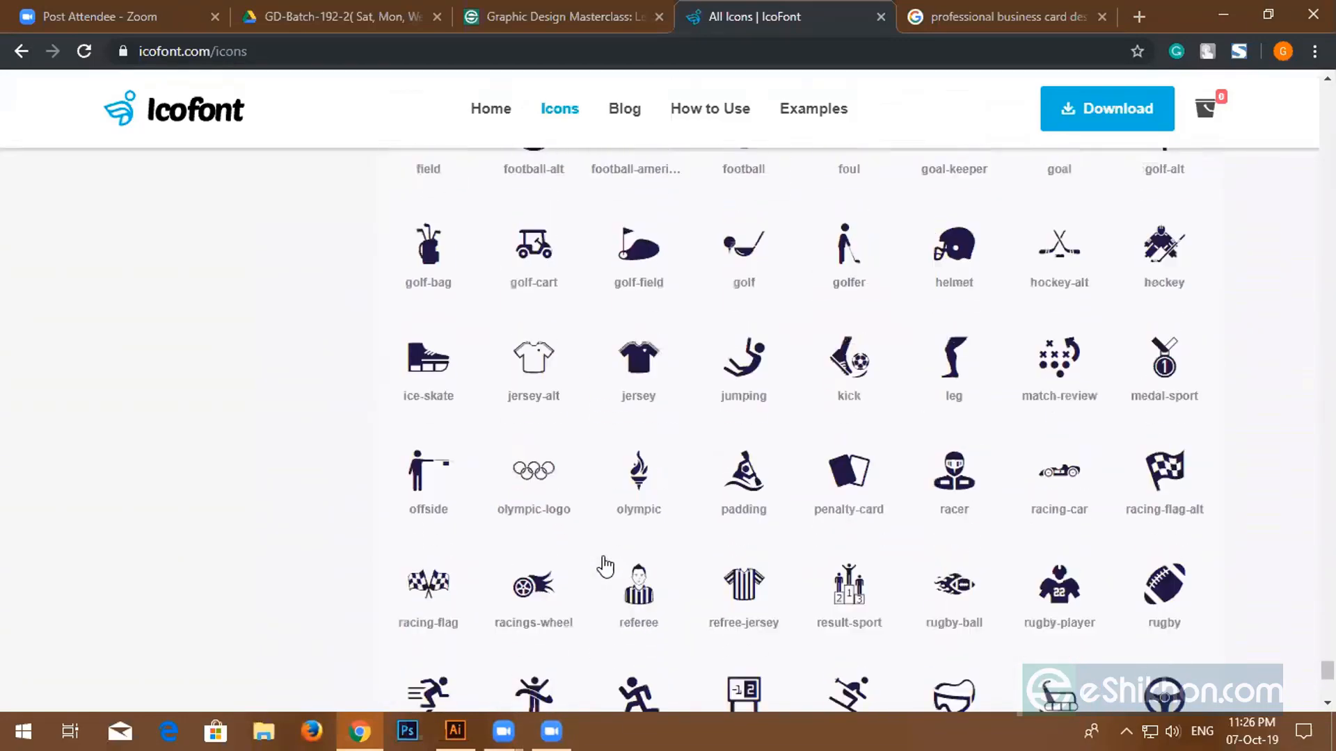
scroll(606, 567, "down", 20)
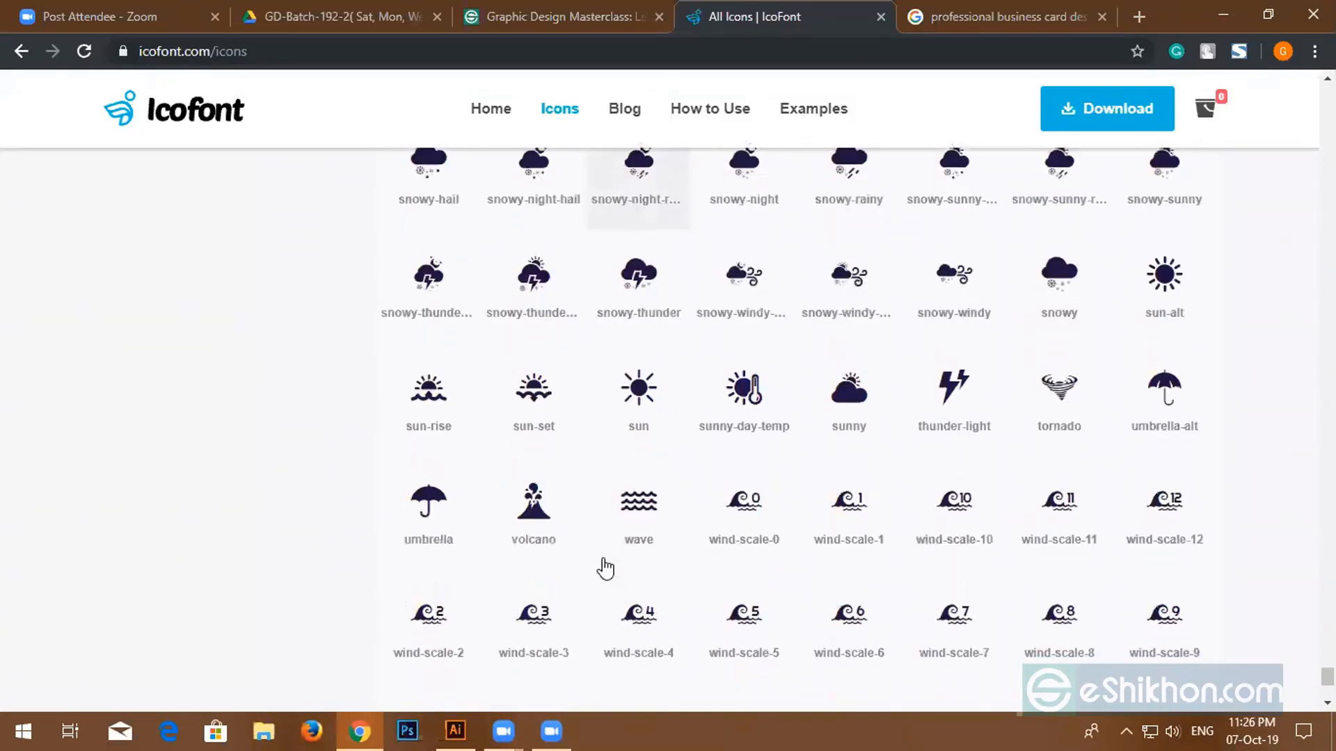
scroll(598, 584, "down", 20)
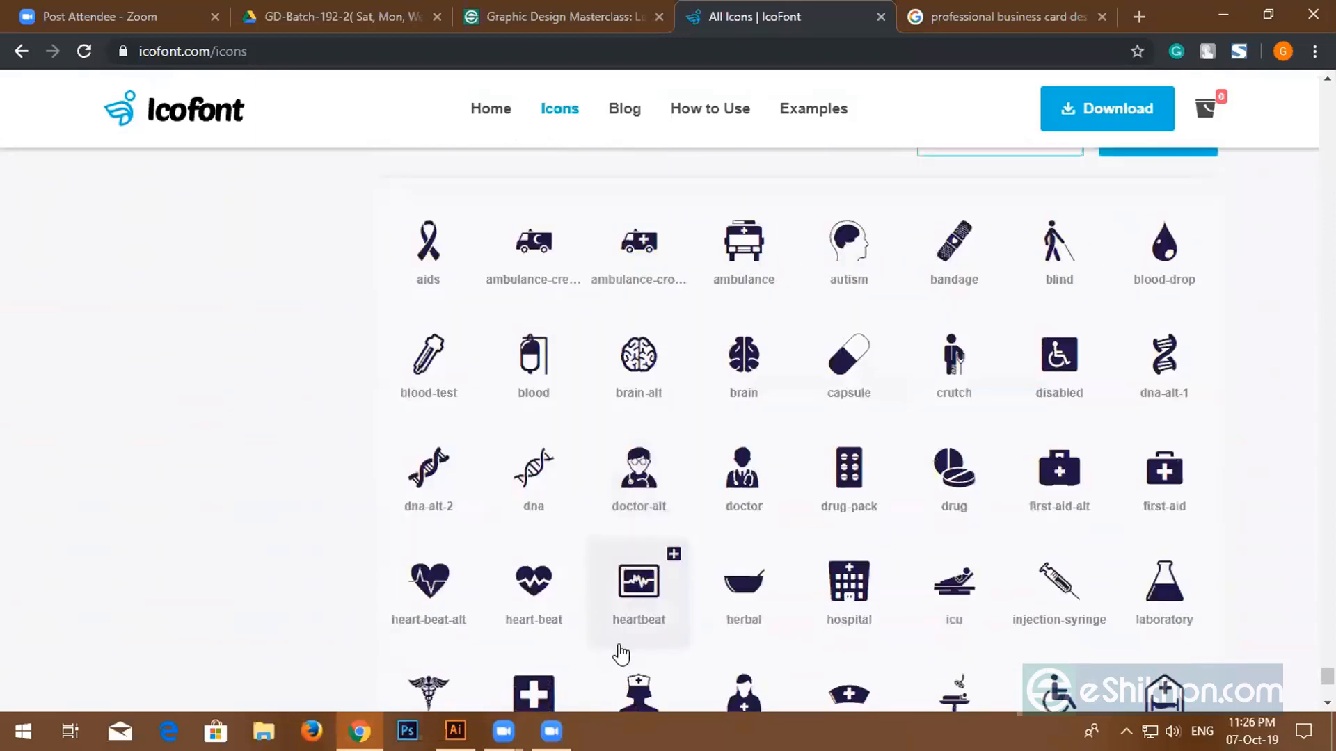
left_click(471, 727)
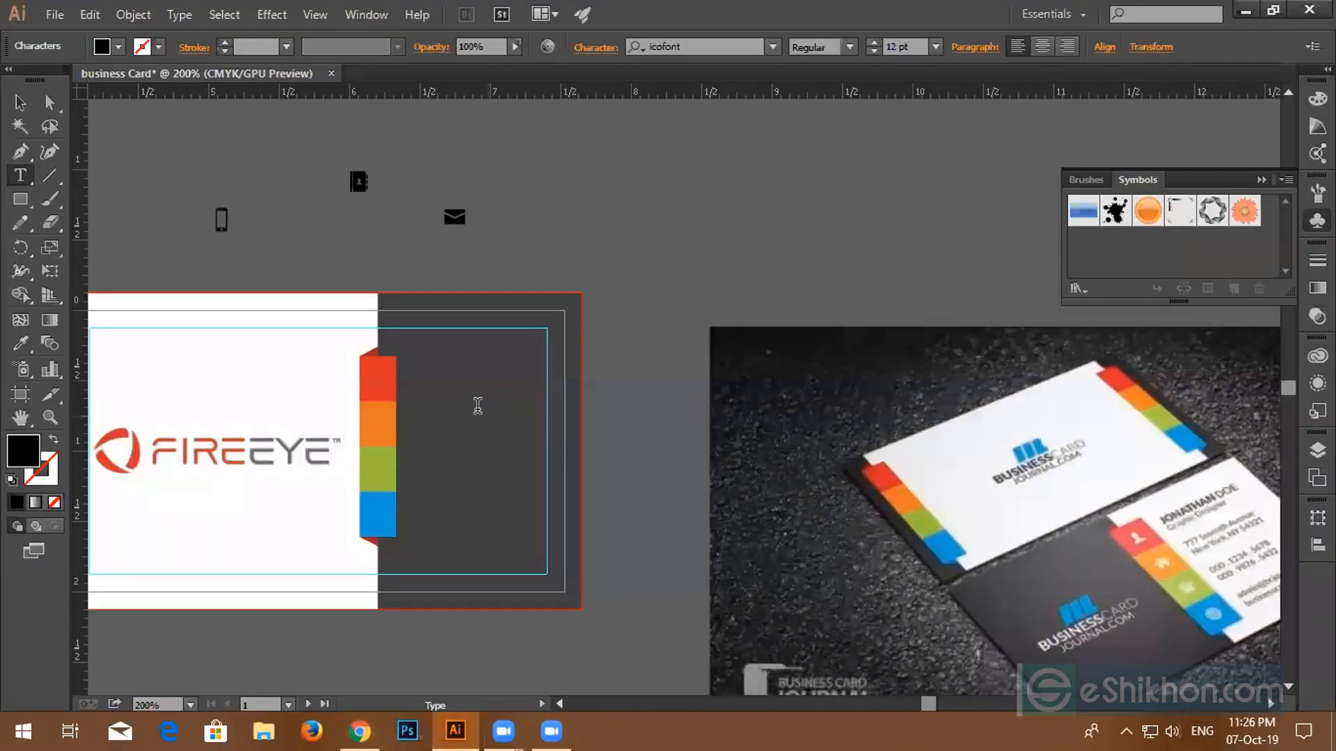
- Alt-drag a duplicate of the phone icon for the second number and gather the contact-book icon nearby
scroll(299, 263, "up", 2)
left_click(21, 103)
left_click_drag(151, 172, 496, 228)
scroll(362, 168, "up", 1)
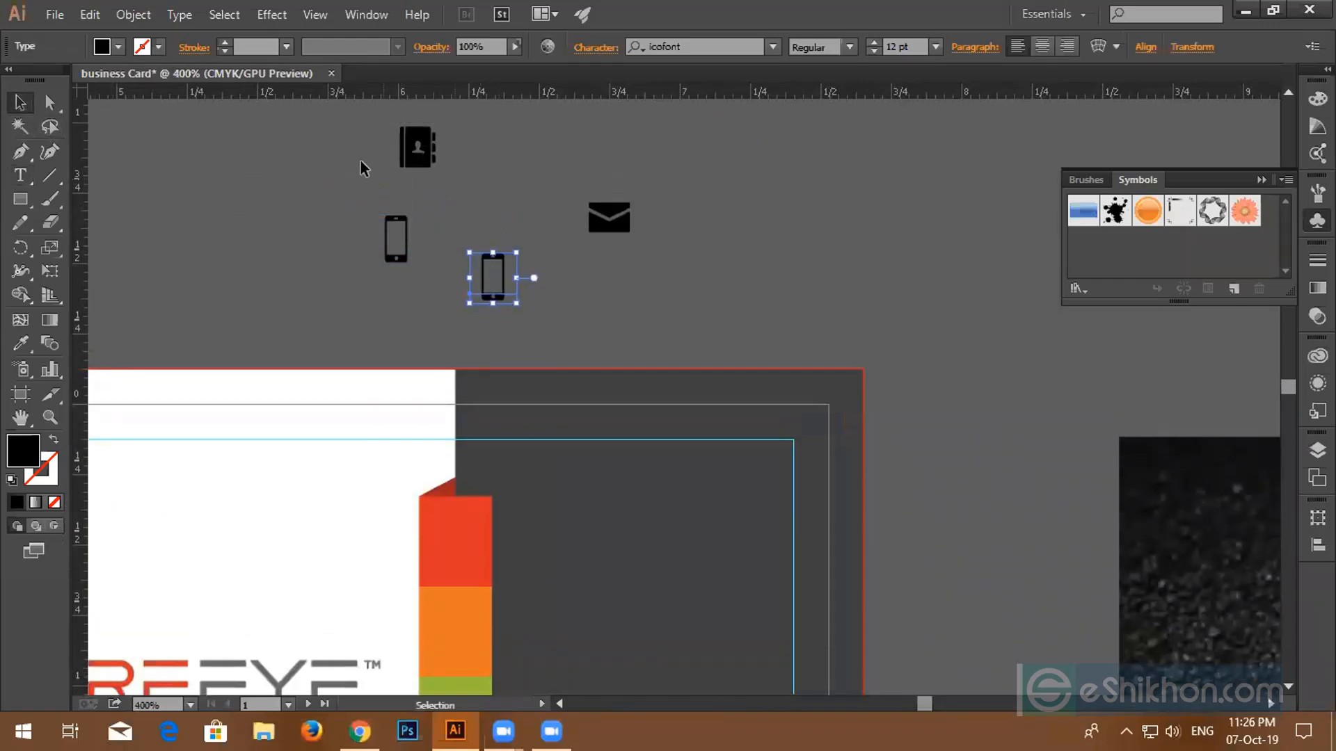
left_click_drag(636, 285, 637, 285)
left_click(465, 144)
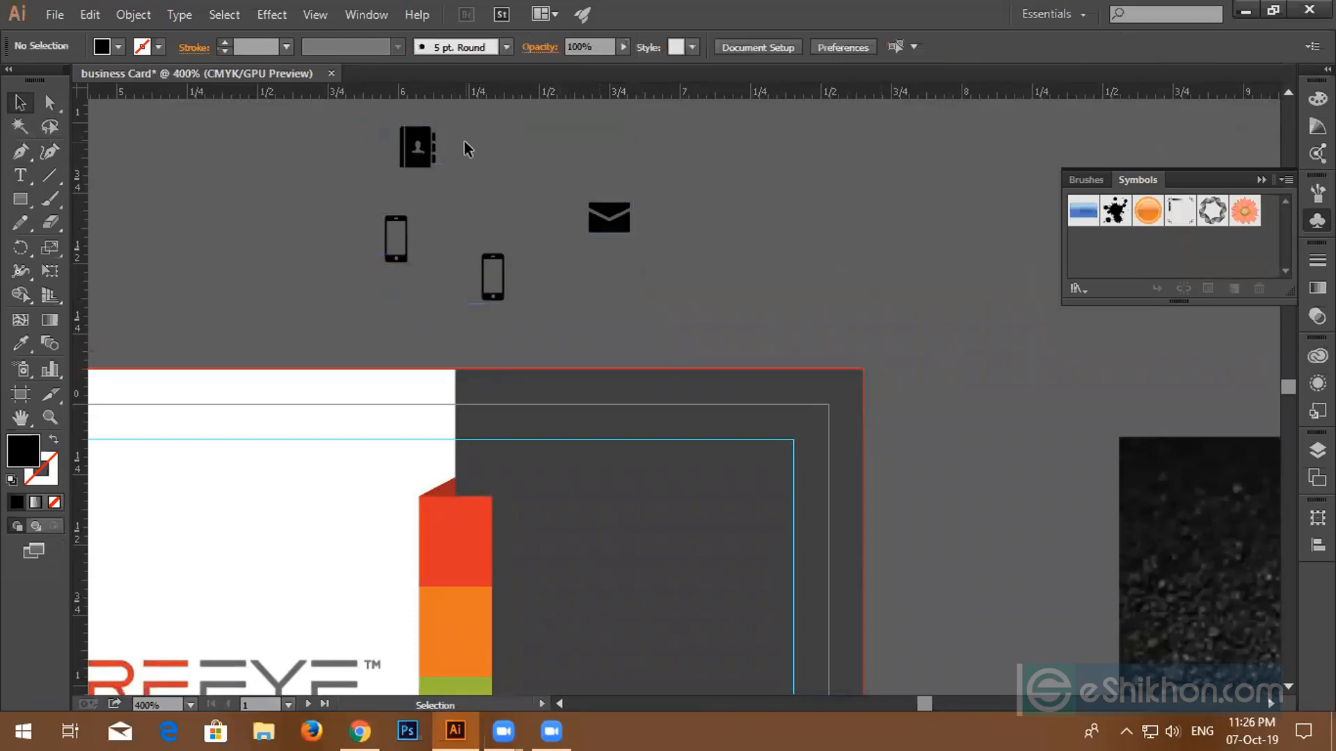
left_click(418, 148)
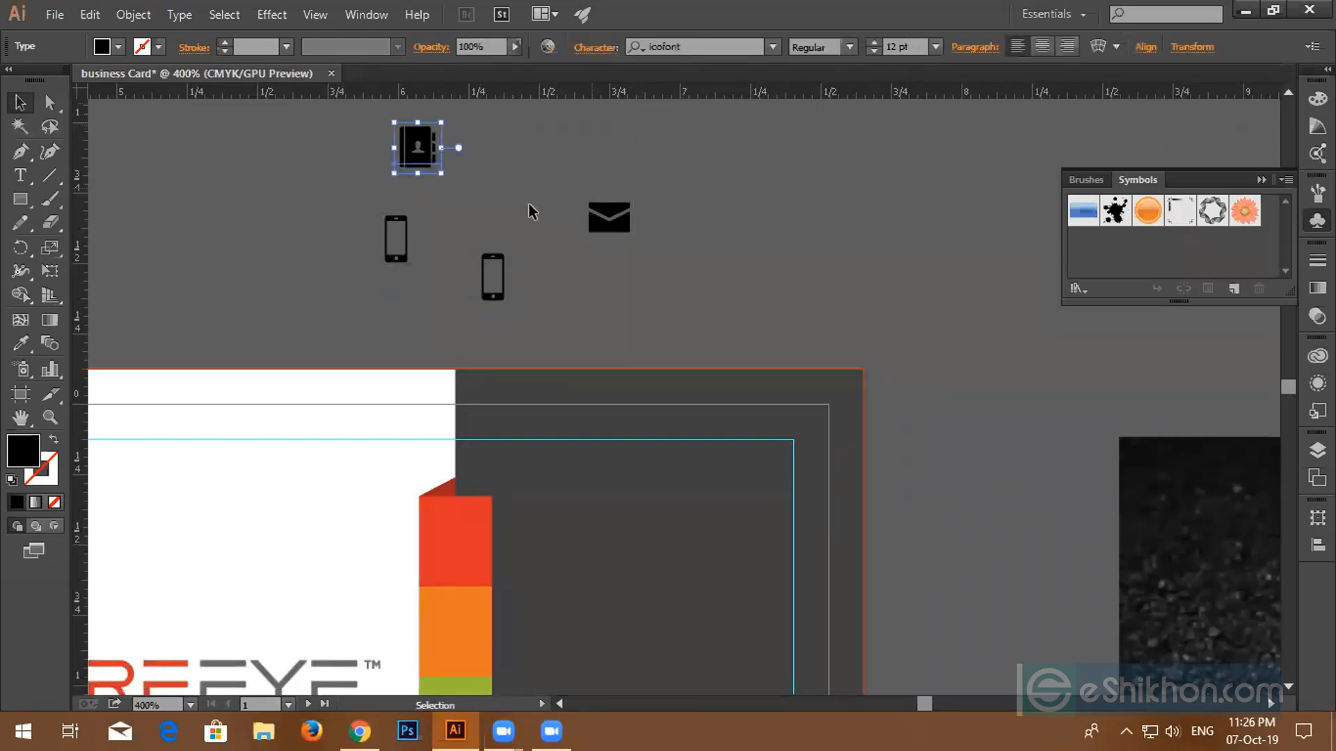
left_click_drag(418, 148, 461, 489)
- Place the contact-book, second phone and envelope icons on the orange, green and blue tabs
scroll(460, 248, "down", 1)
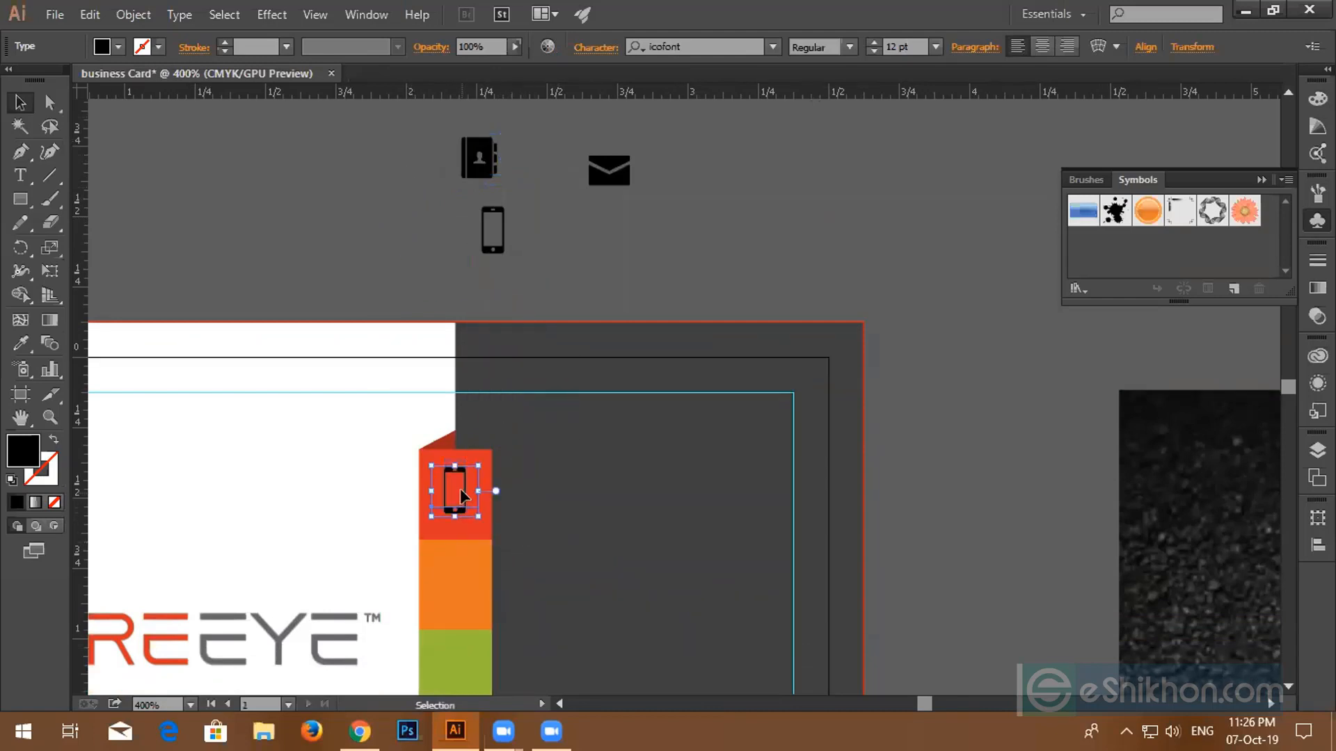
scroll(460, 462, "down", 4)
scroll(460, 465, "down", 1)
scroll(461, 462, "down", 1)
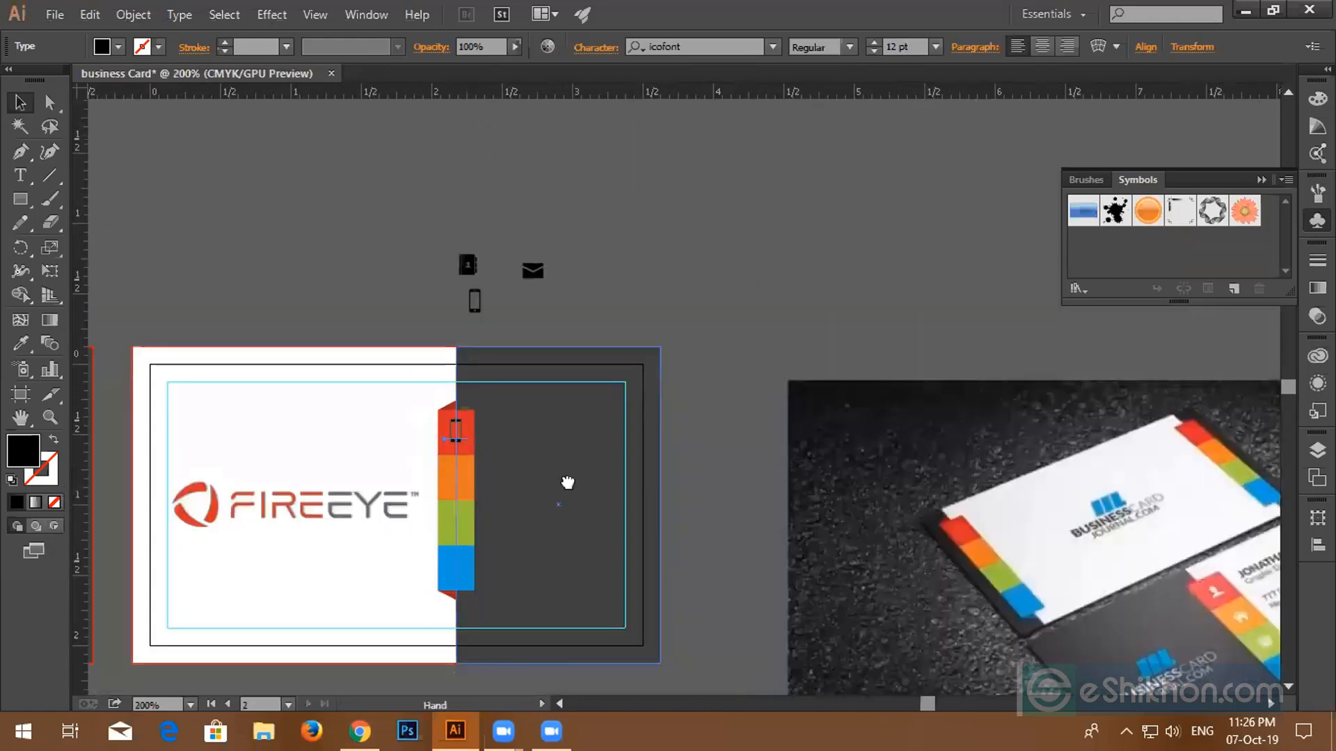
left_click_drag(567, 480, 615, 394)
scroll(511, 353, "up", 2)
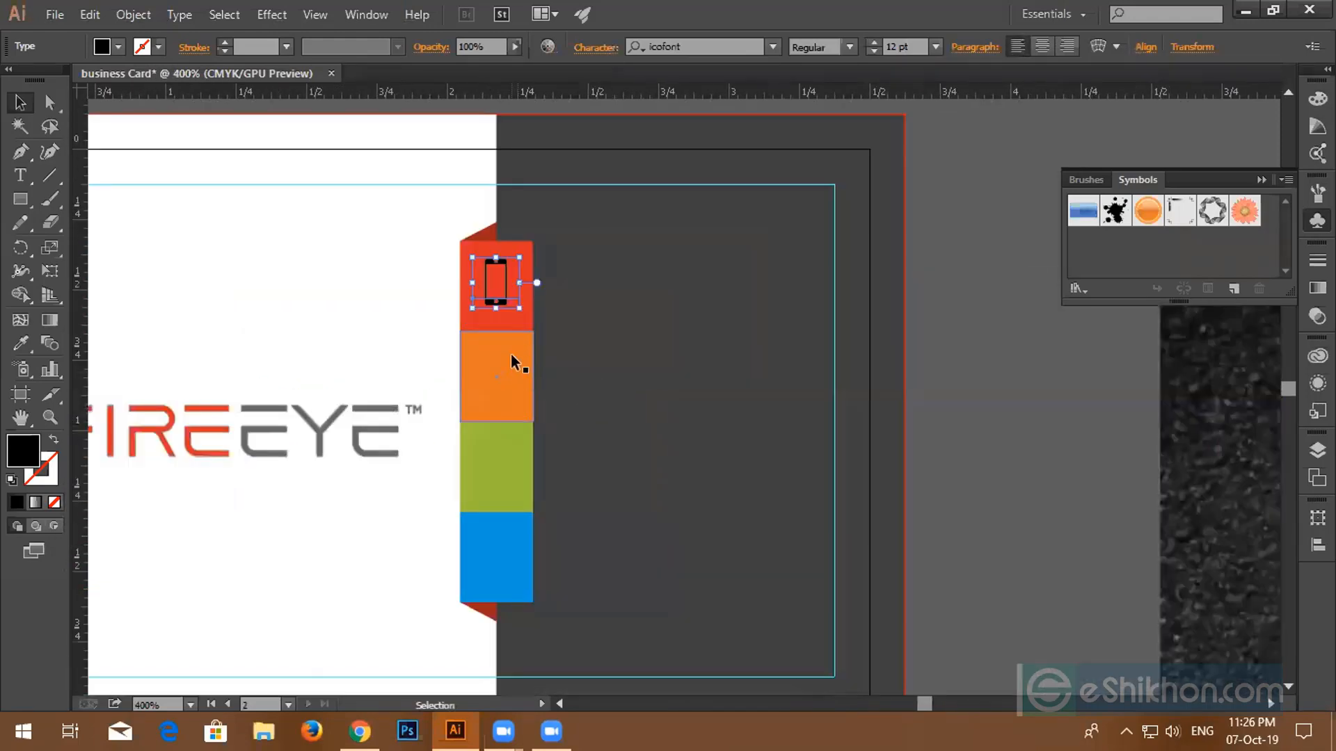
scroll(519, 362, "down", 2)
left_click_drag(515, 166, 507, 376)
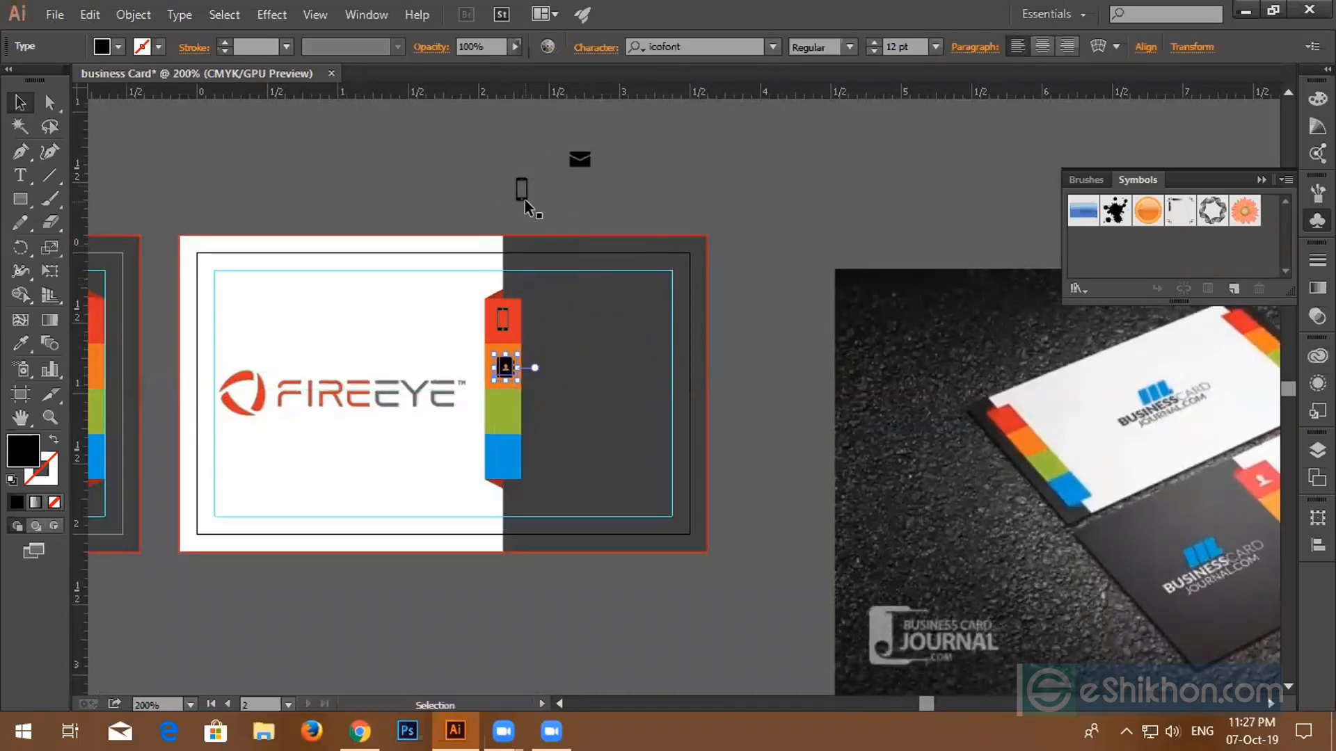
left_click_drag(527, 199, 507, 425)
left_click_drag(583, 161, 508, 455)
scroll(522, 455, "up", 2)
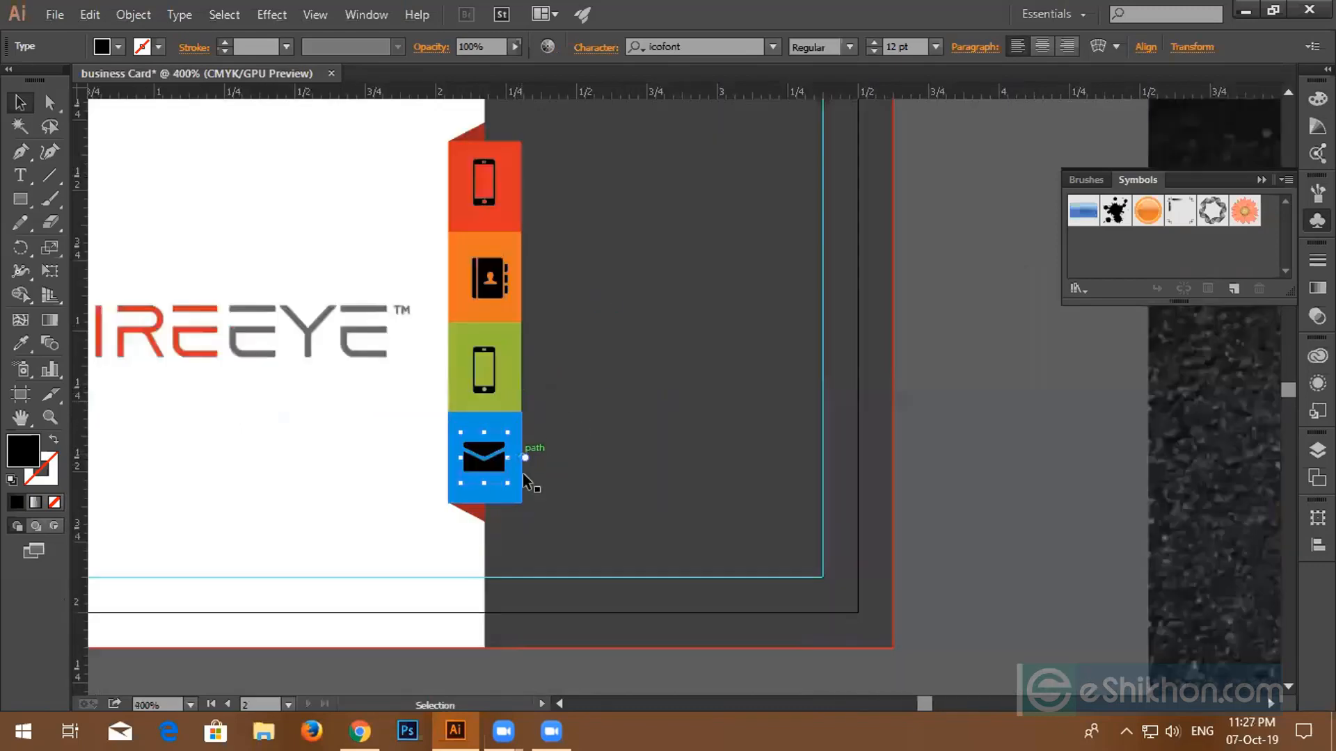
left_click(520, 390)
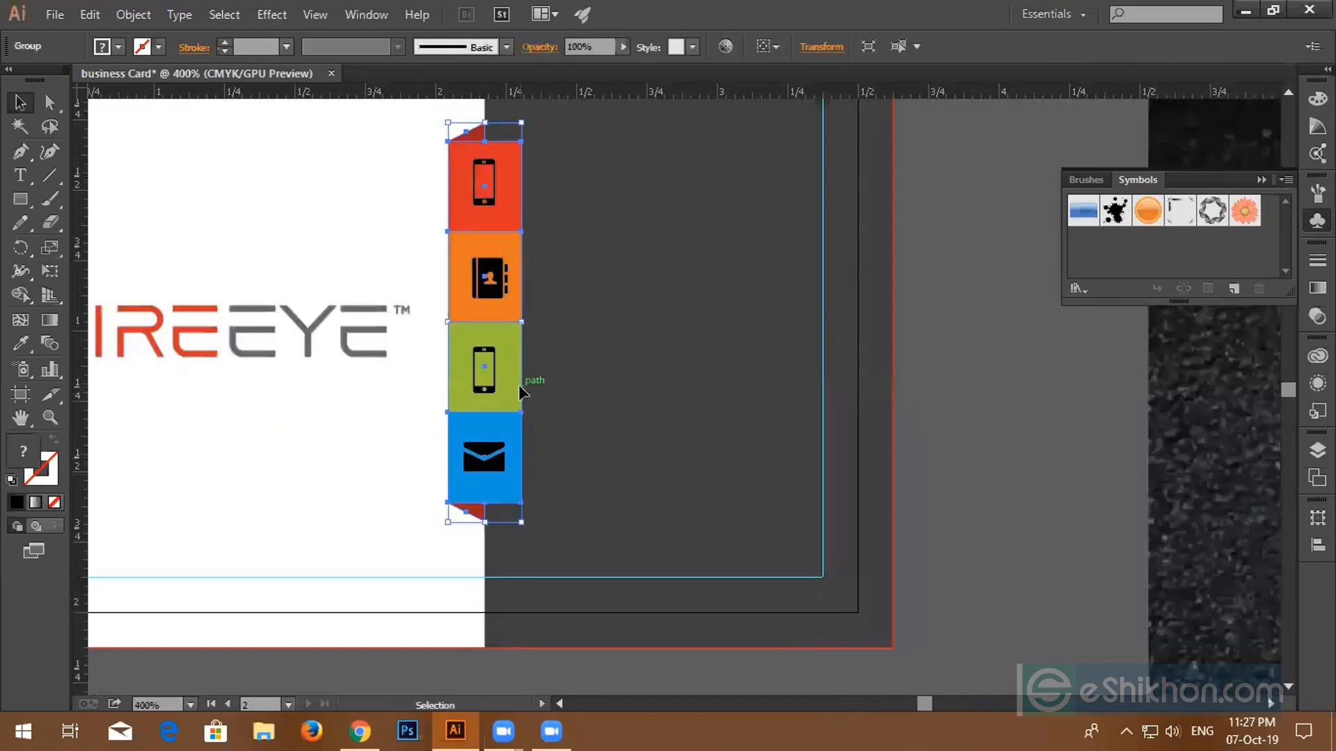
key("ctrl+shift+a")
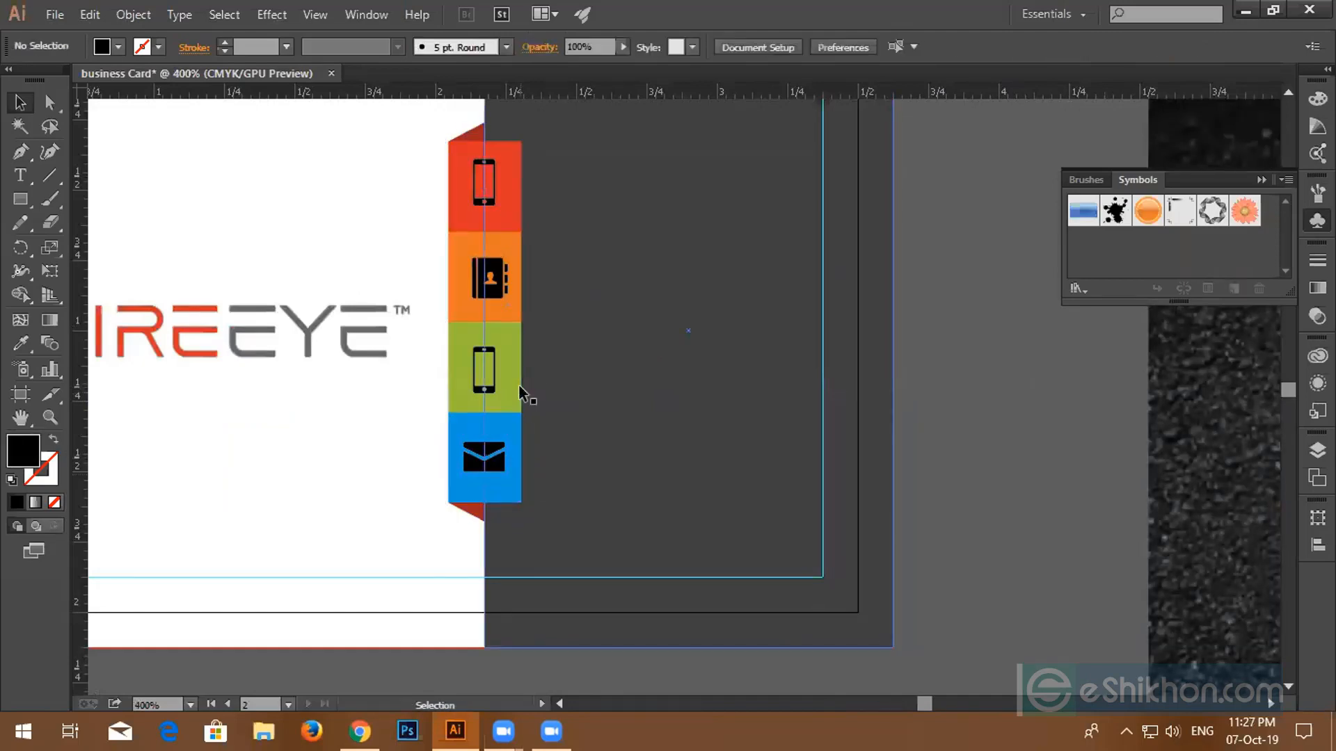
- Draw an outline-only rectangle over the red phone tile
left_click(891, 240, "ctrl")
key("ctrl+shift+a")
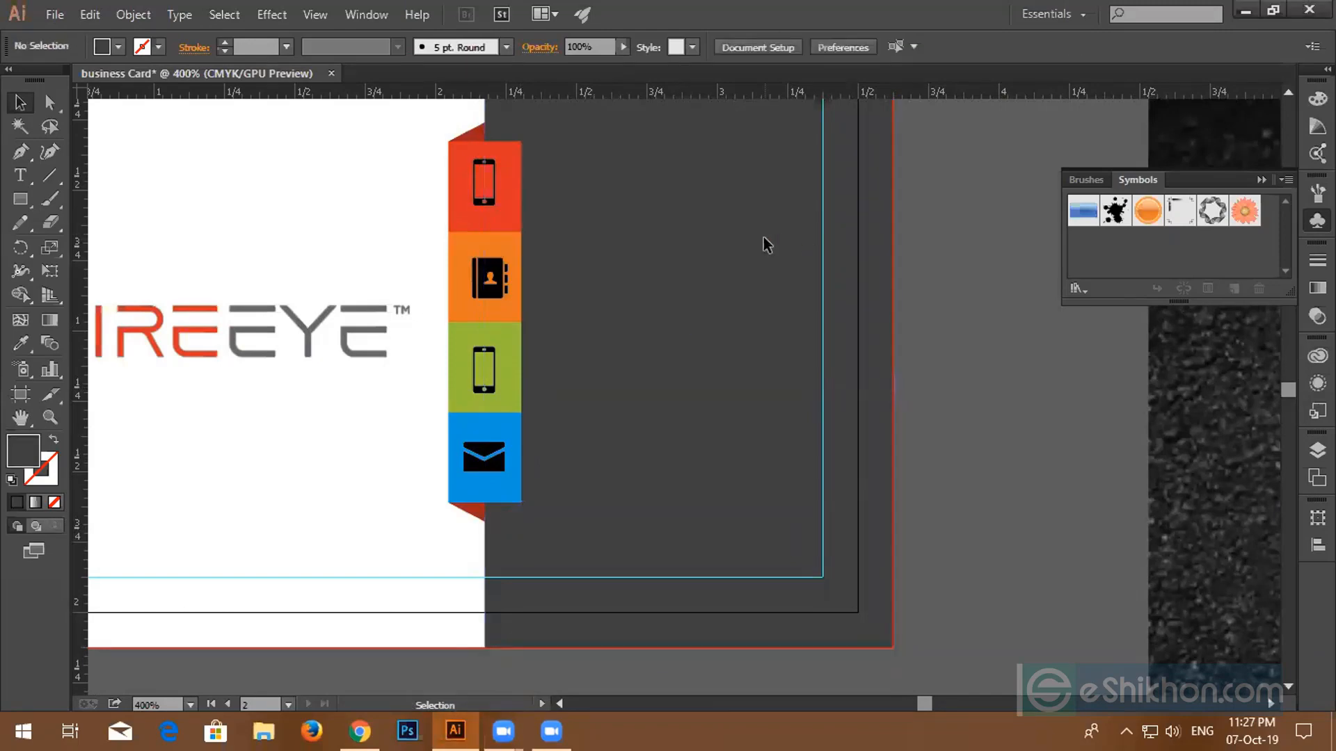
scroll(540, 326, "up", 1)
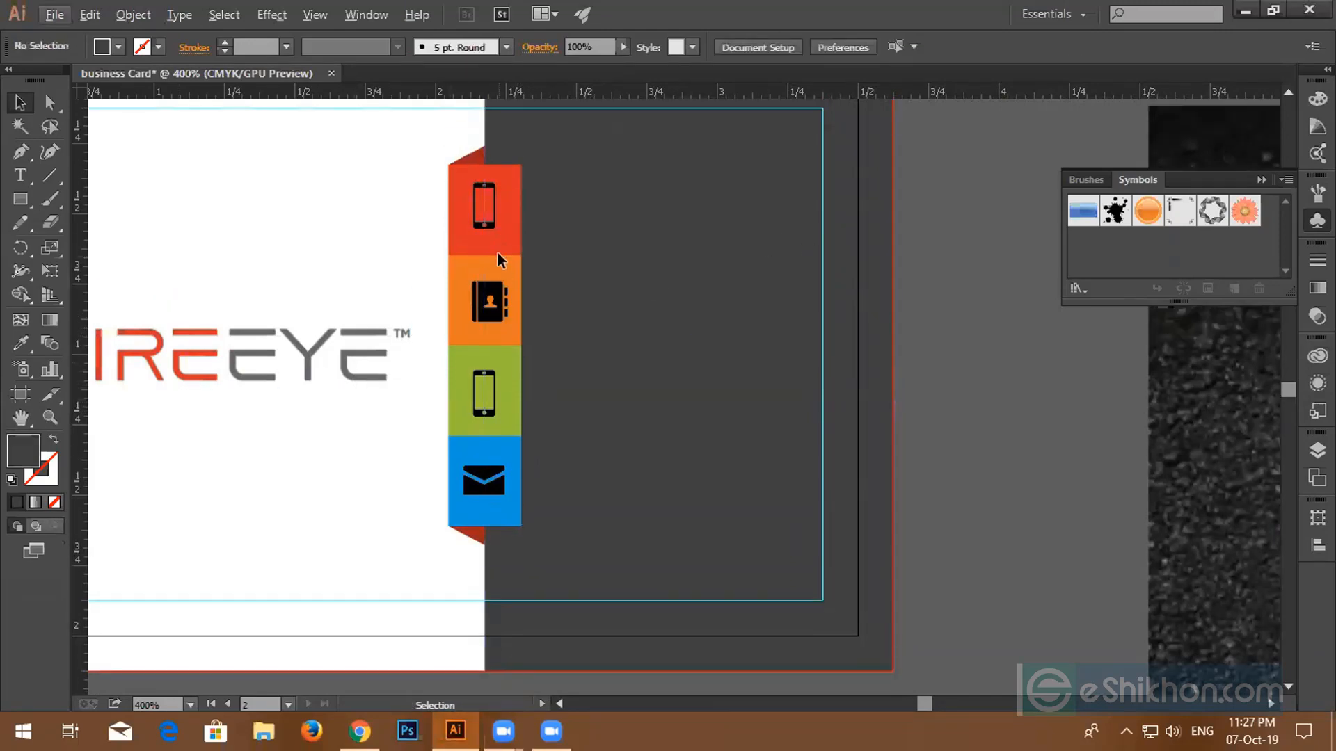
scroll(473, 272, "up", 1)
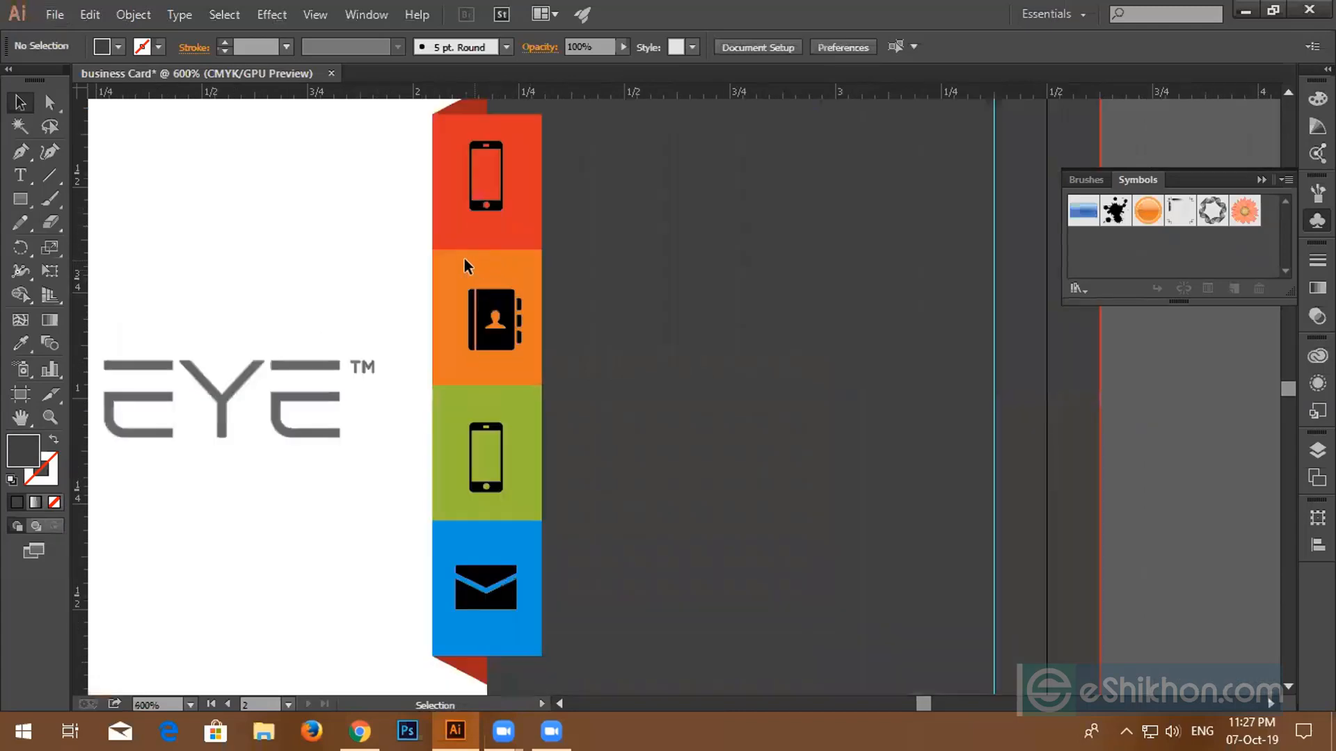
scroll(465, 276, "up", 1)
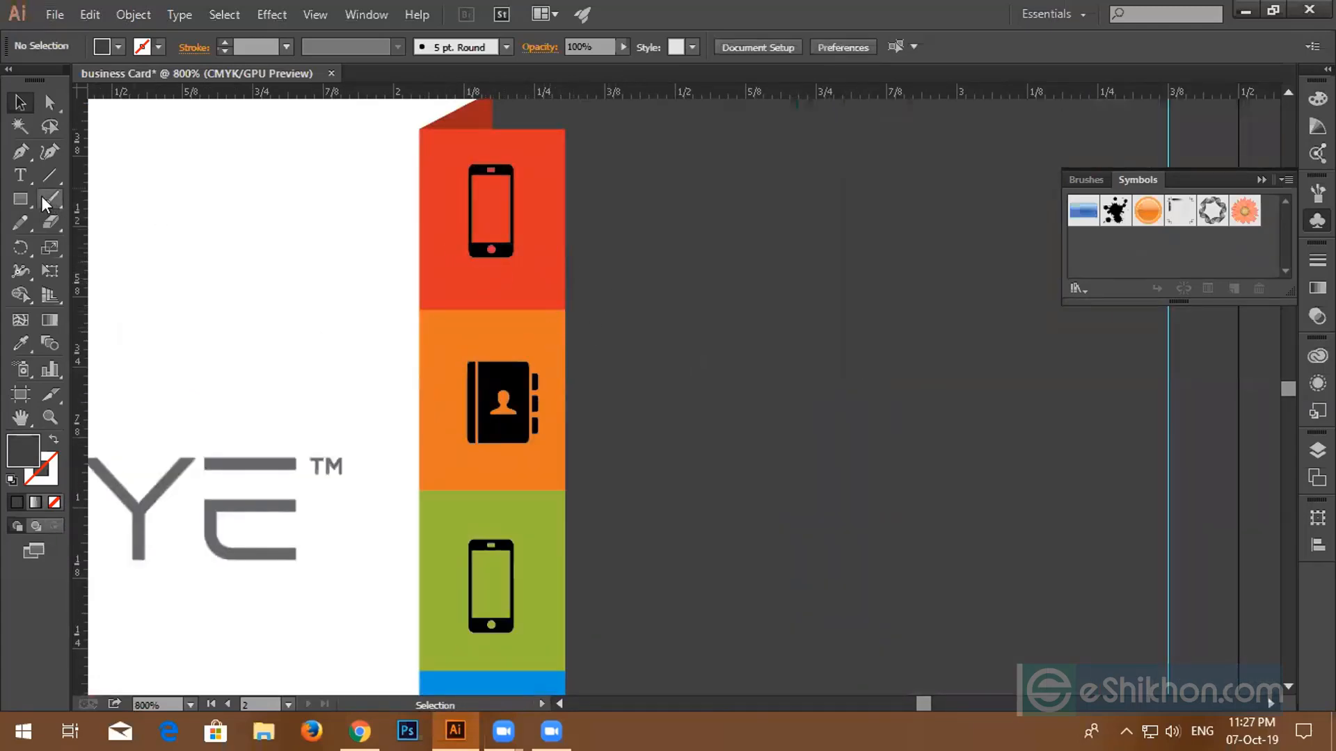
left_click(21, 199)
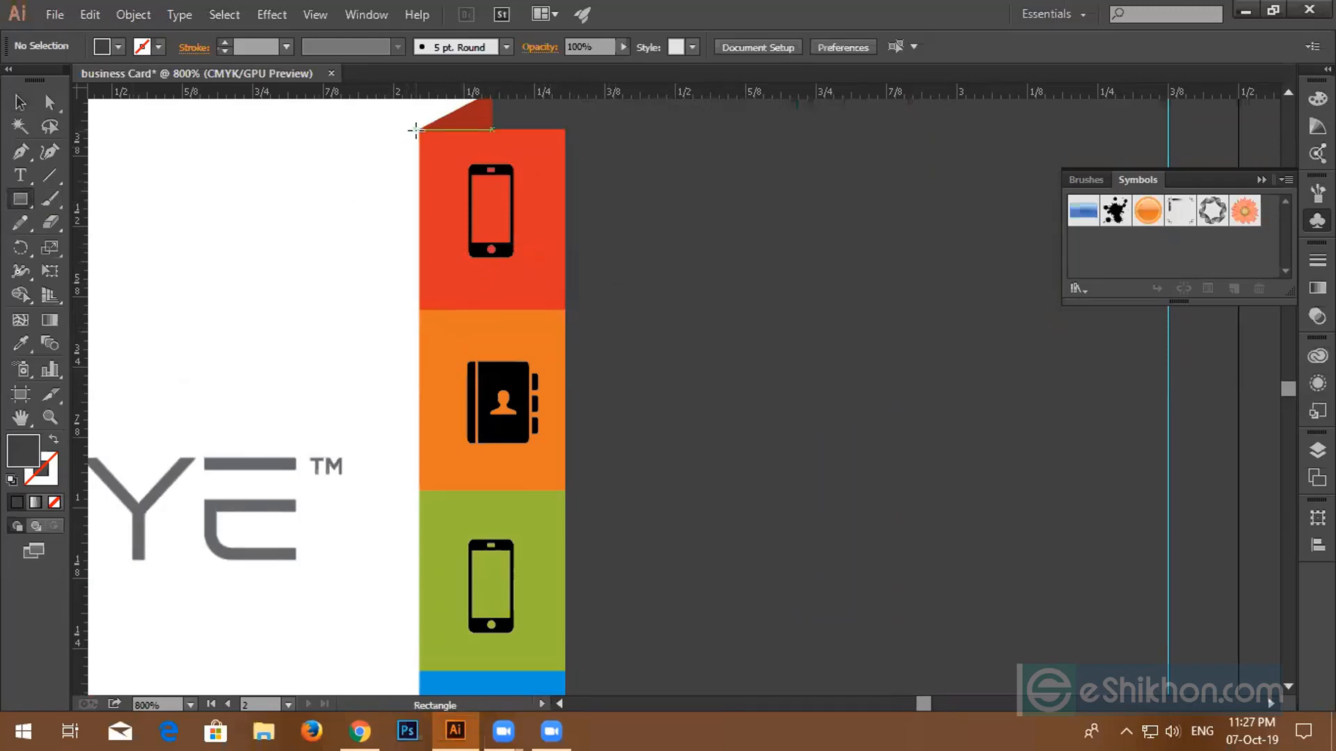
left_click_drag(418, 126, 565, 310)
left_click(20, 103)
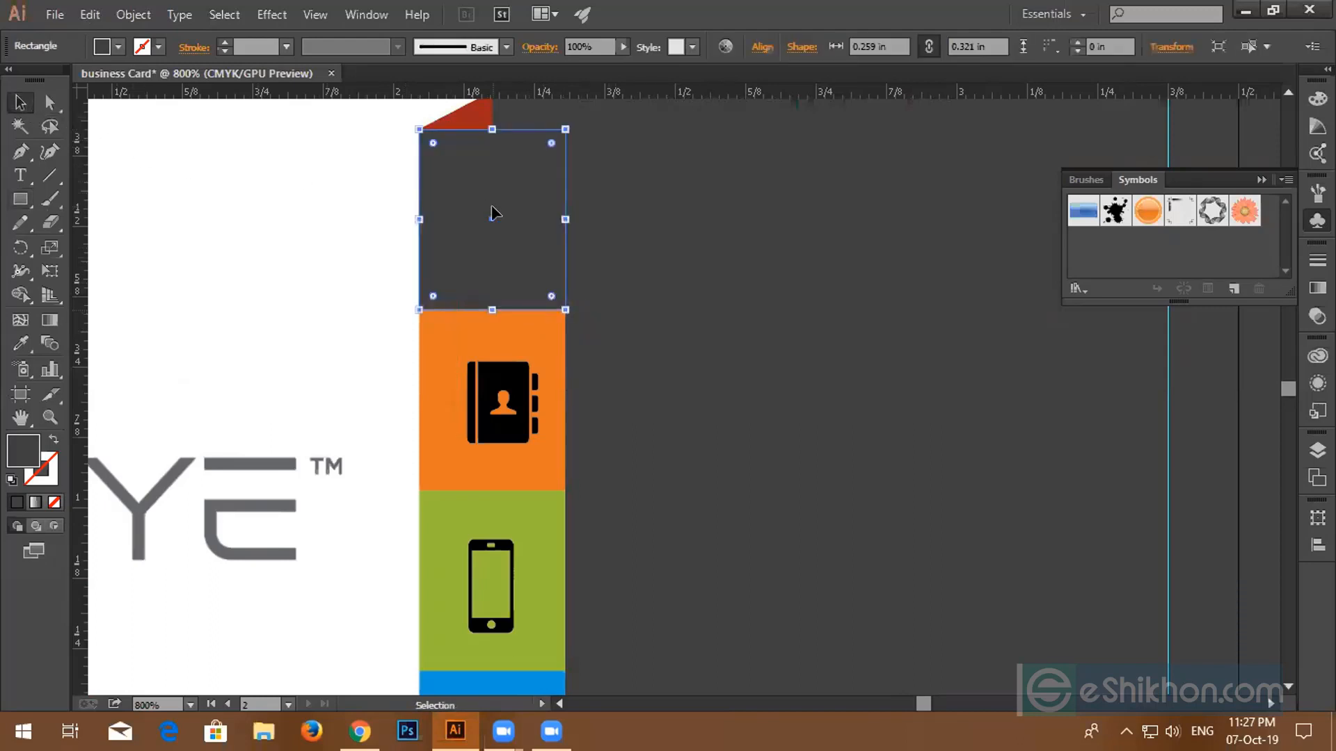
left_click(52, 443)
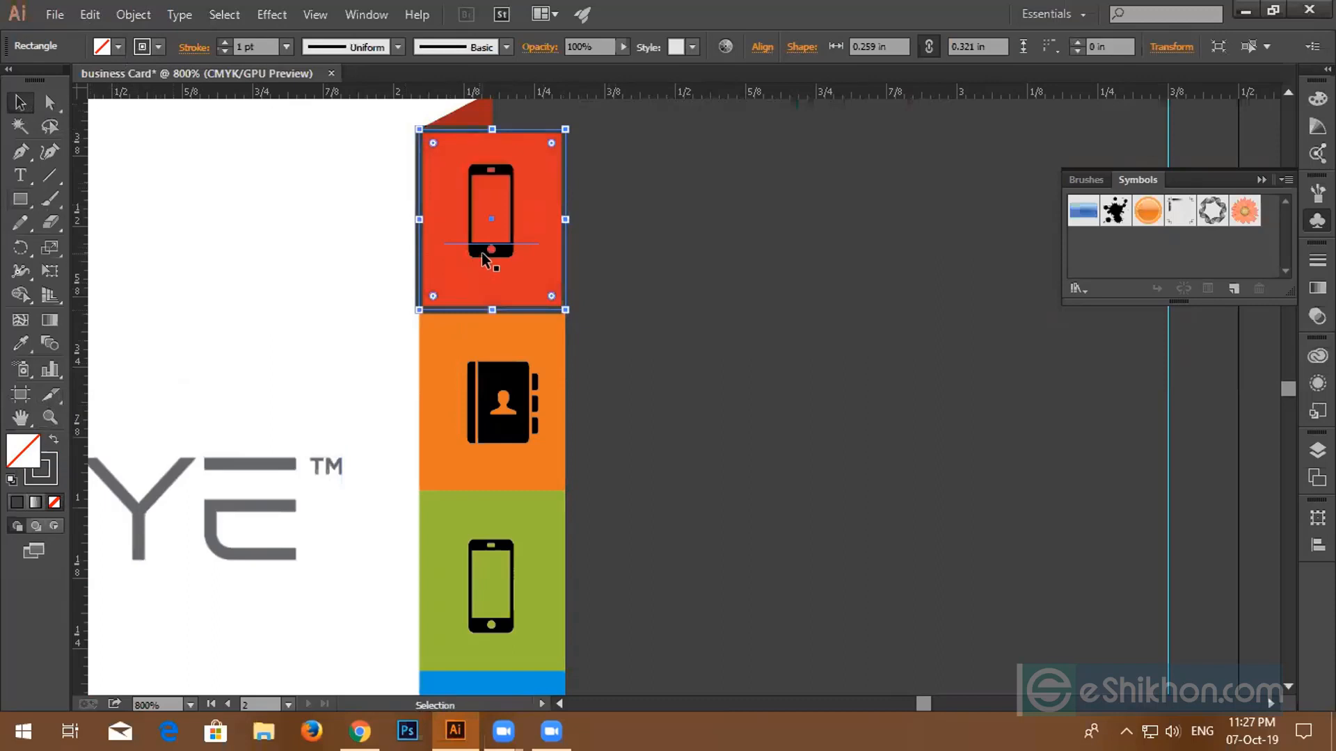
- Centre the phone glyph horizontally and vertically in the rectangle, then delete the helper rectangle
left_click(483, 254)
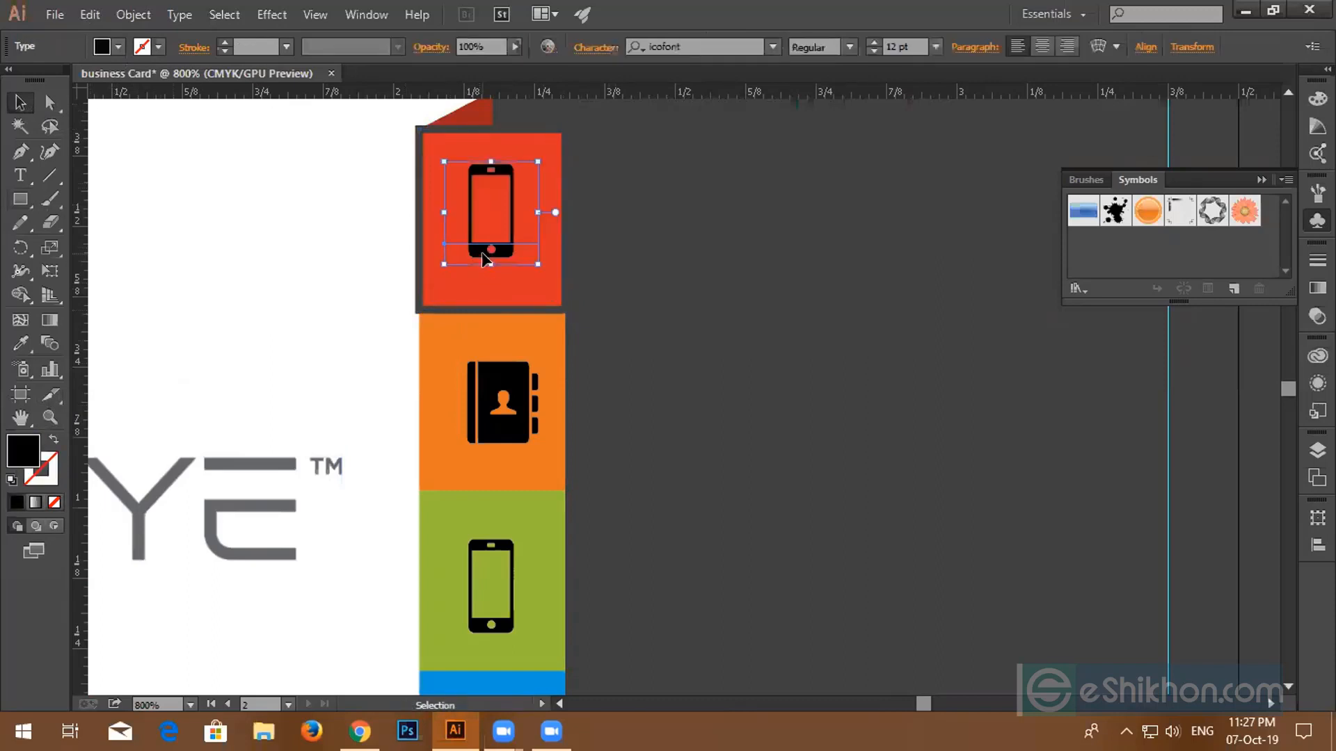
left_click(419, 300)
left_click(506, 203, "shift")
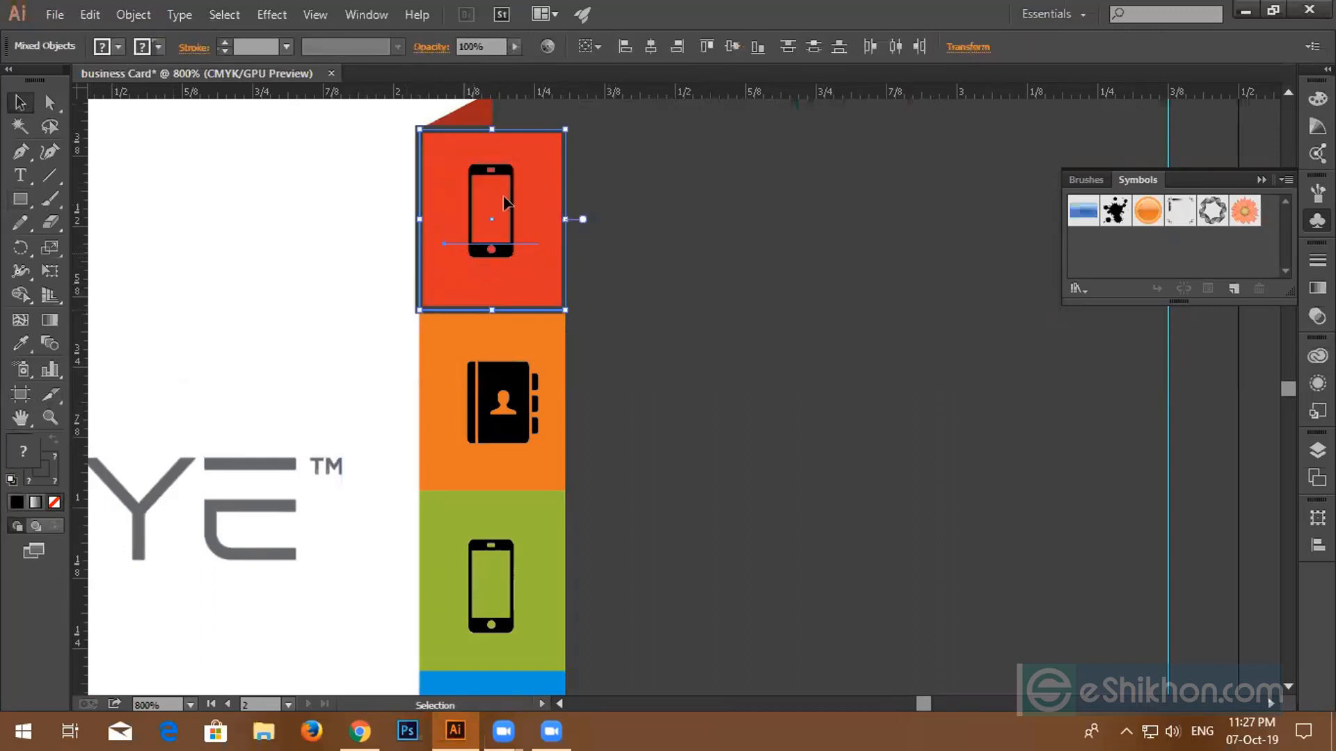
left_click(650, 45)
left_click(725, 45)
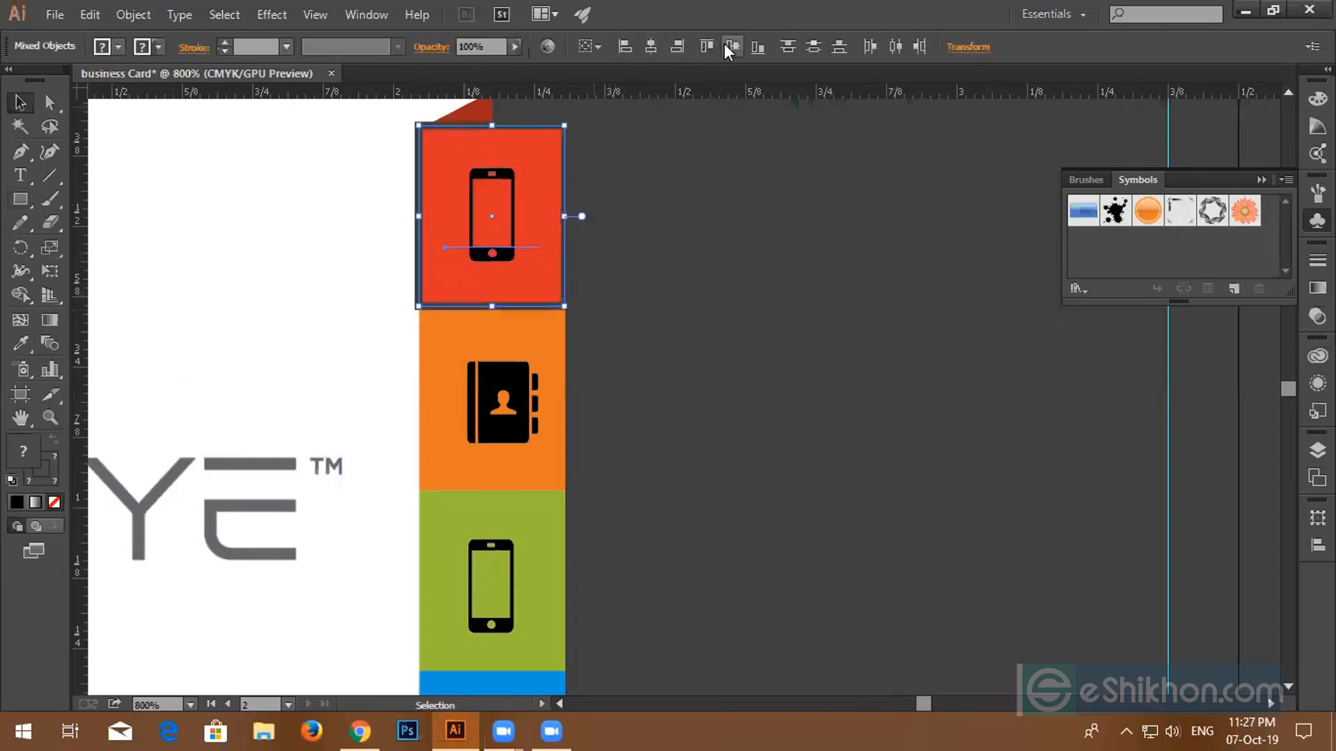
left_click(689, 227)
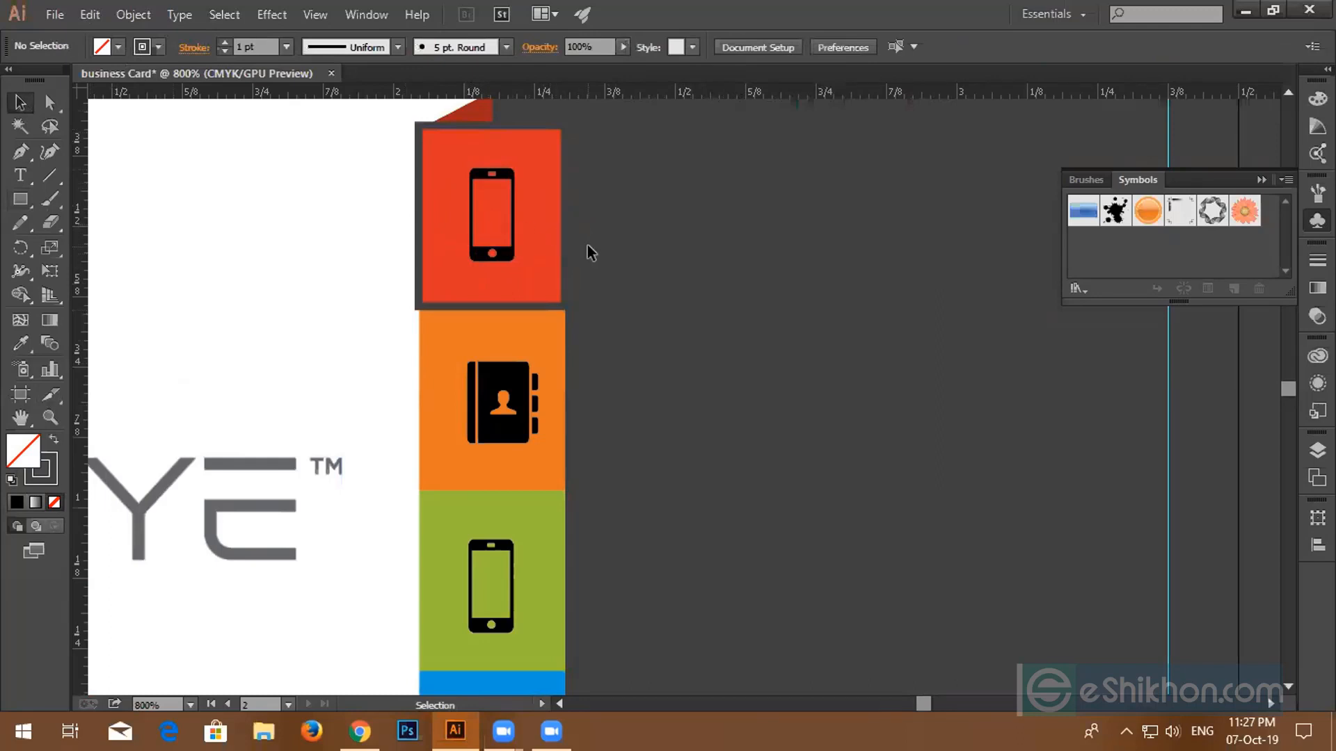
left_click(561, 256)
key("Delete")
scroll(558, 241, "down", 1)
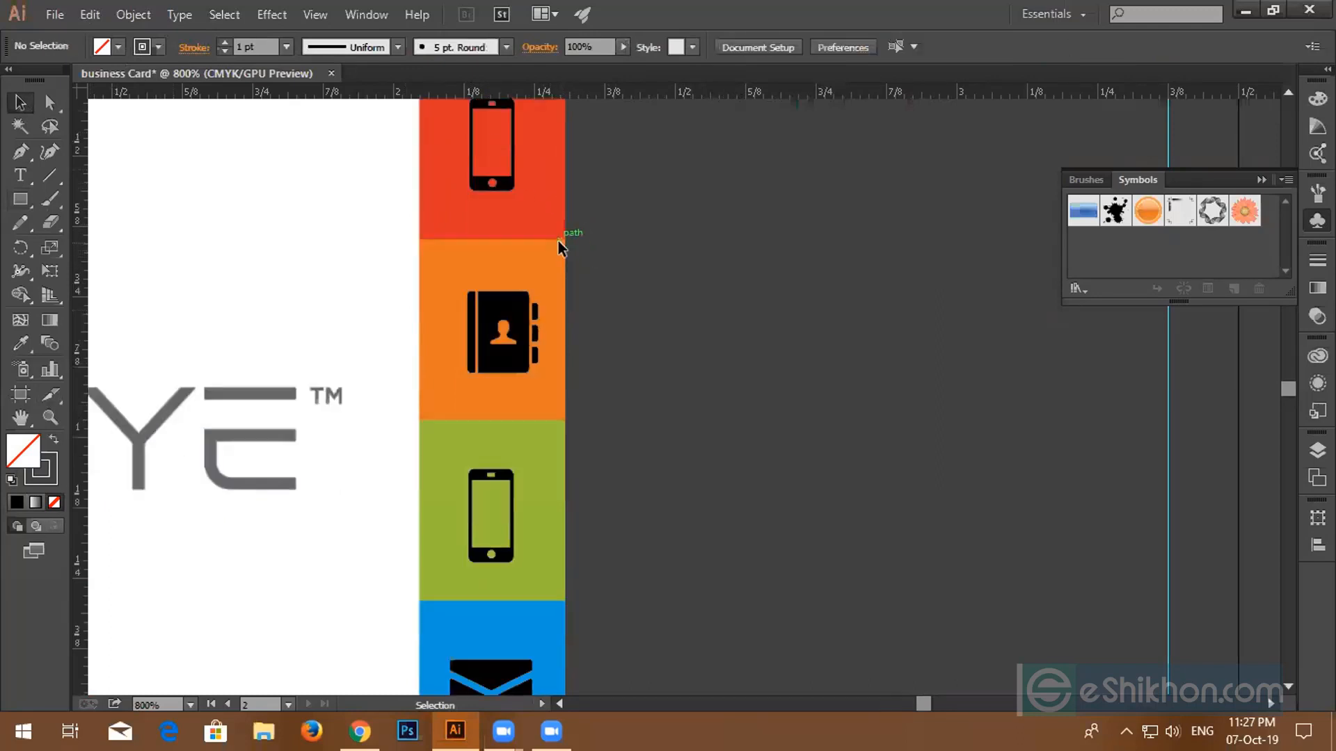
scroll(558, 241, "down", 1)
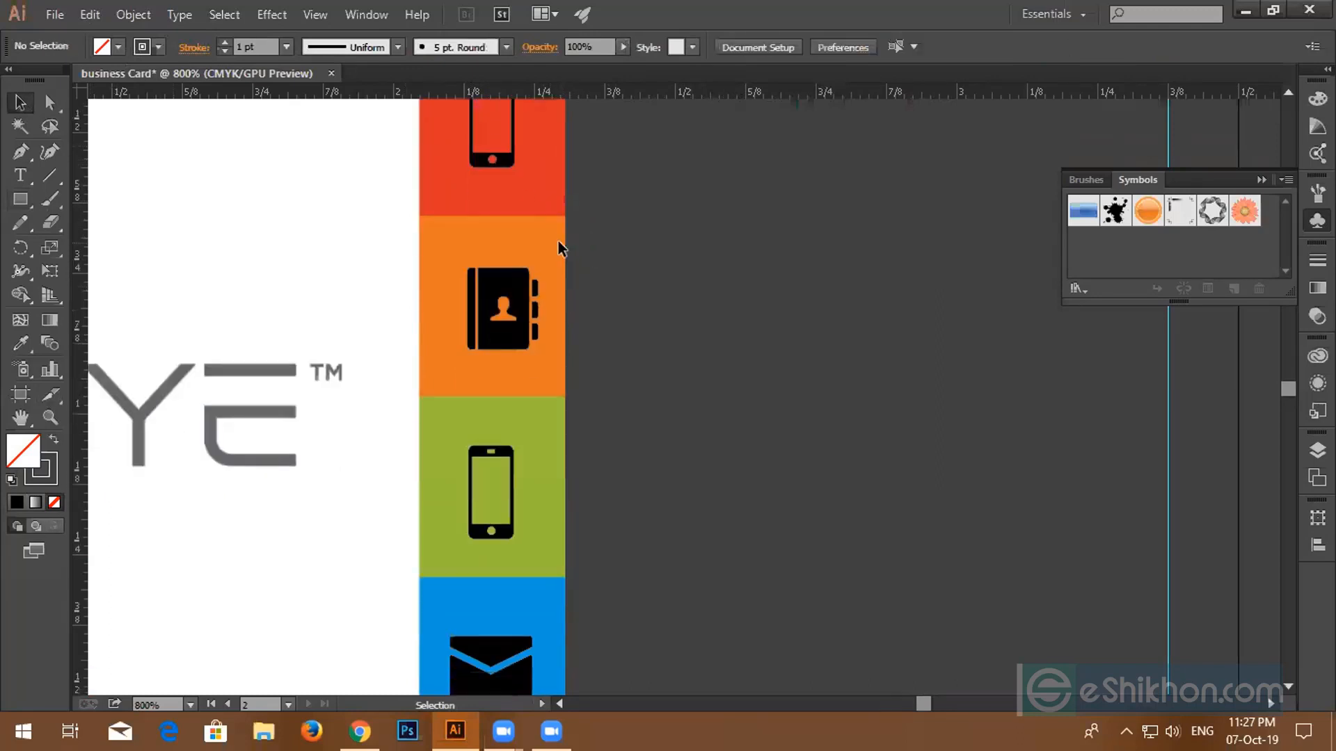
- Draw a dark-blue-outlined rectangle over the orange tile
left_click(21, 202)
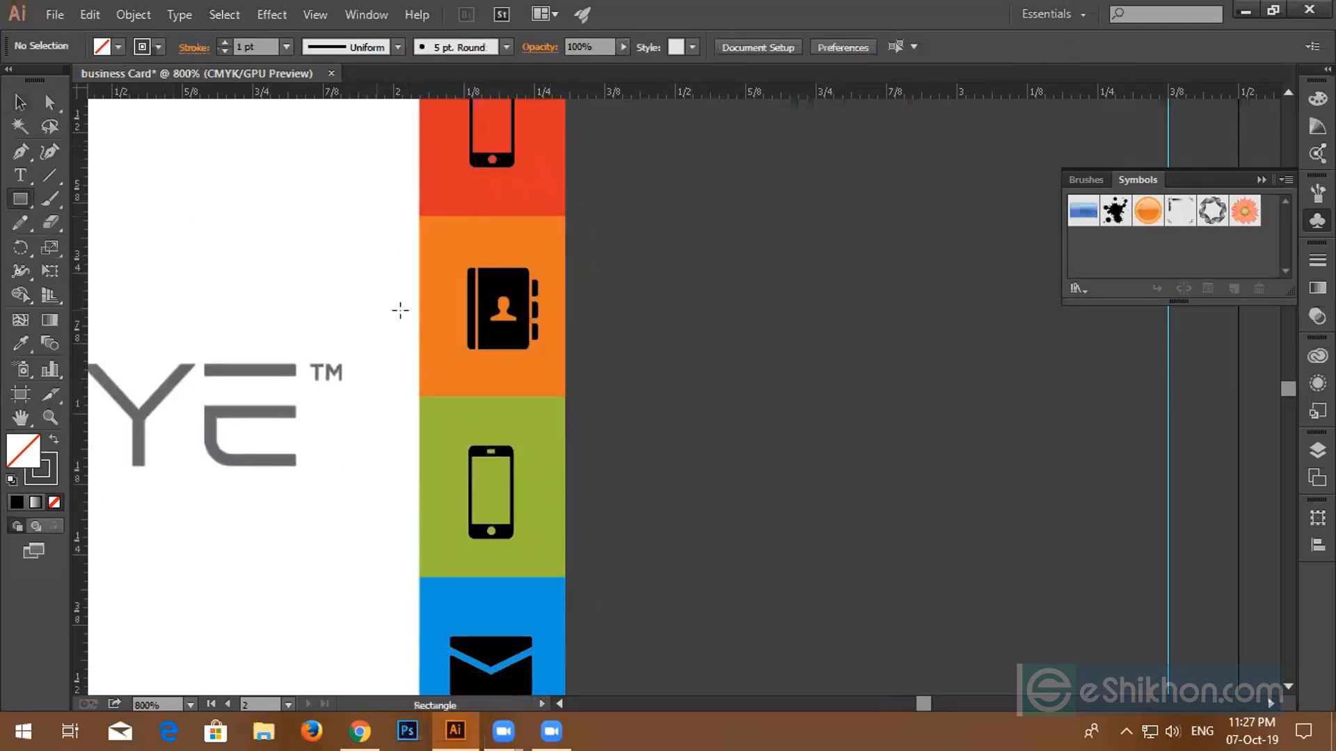
left_click(160, 47)
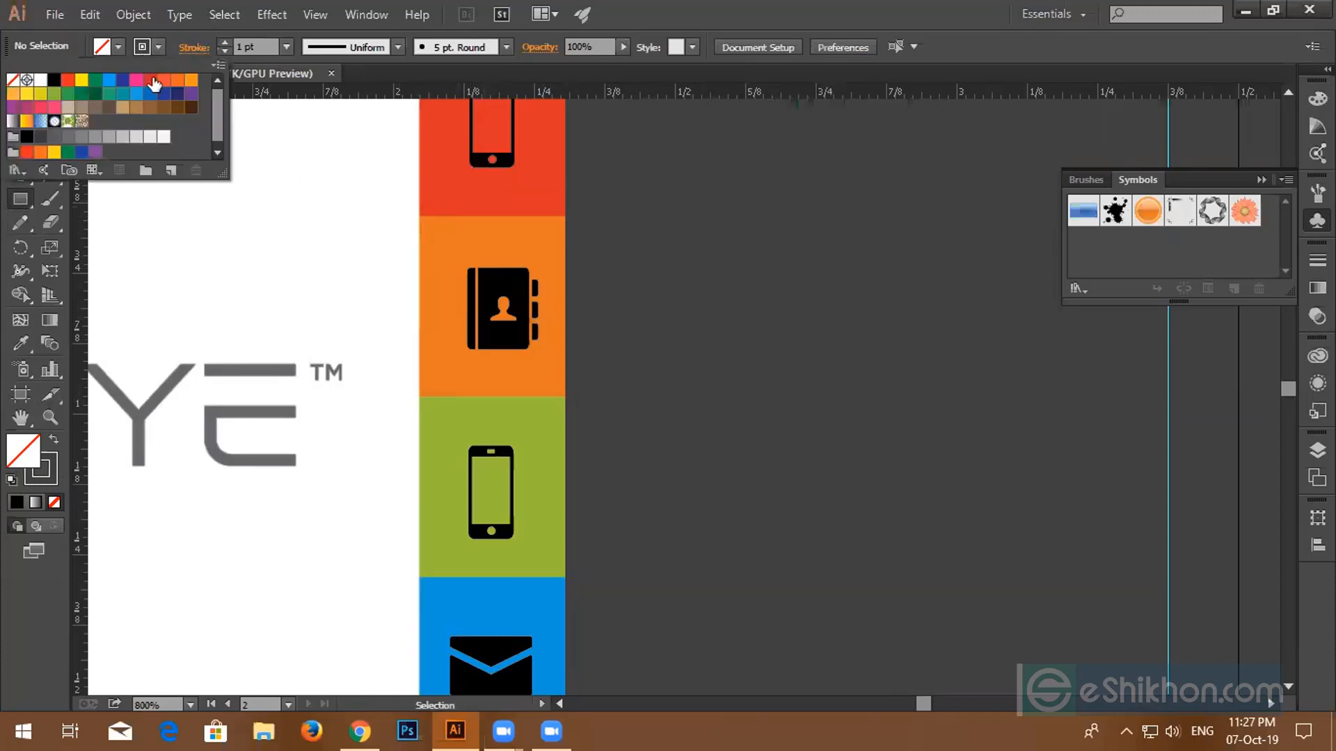
left_click(191, 79)
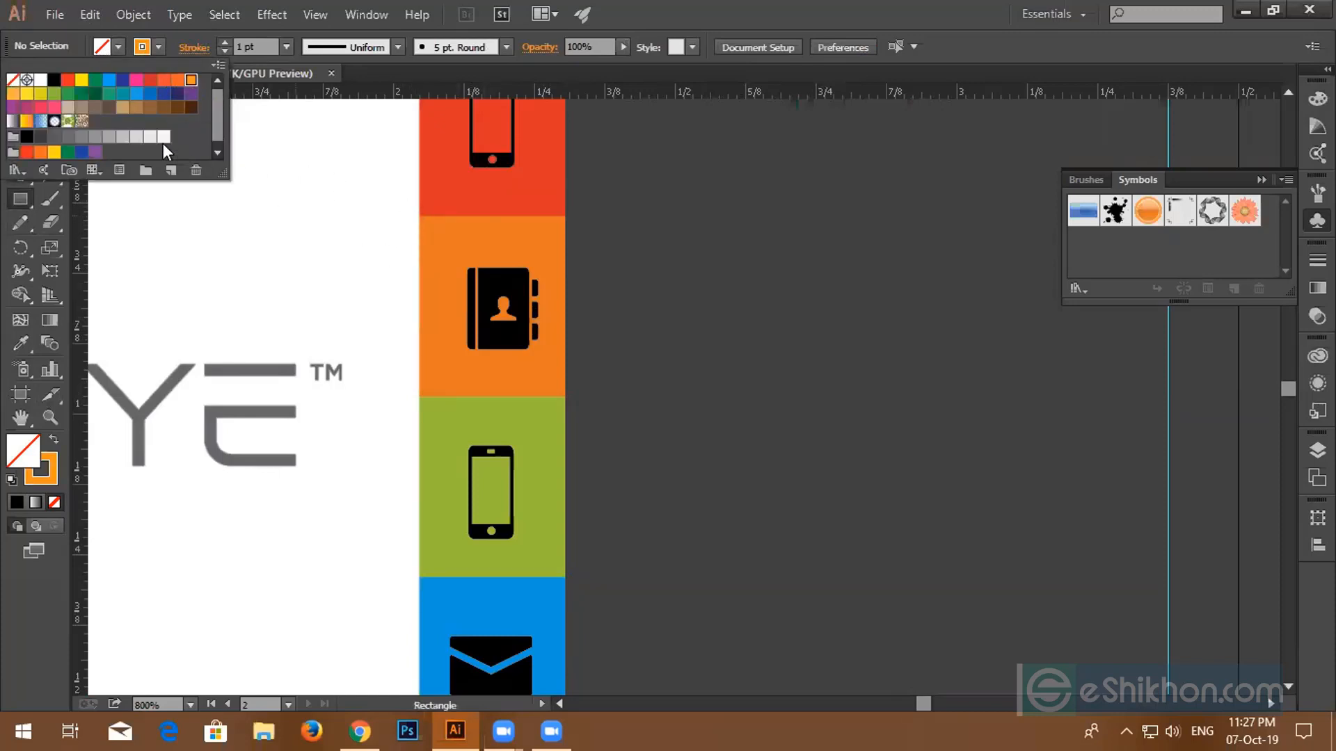
left_click(163, 93)
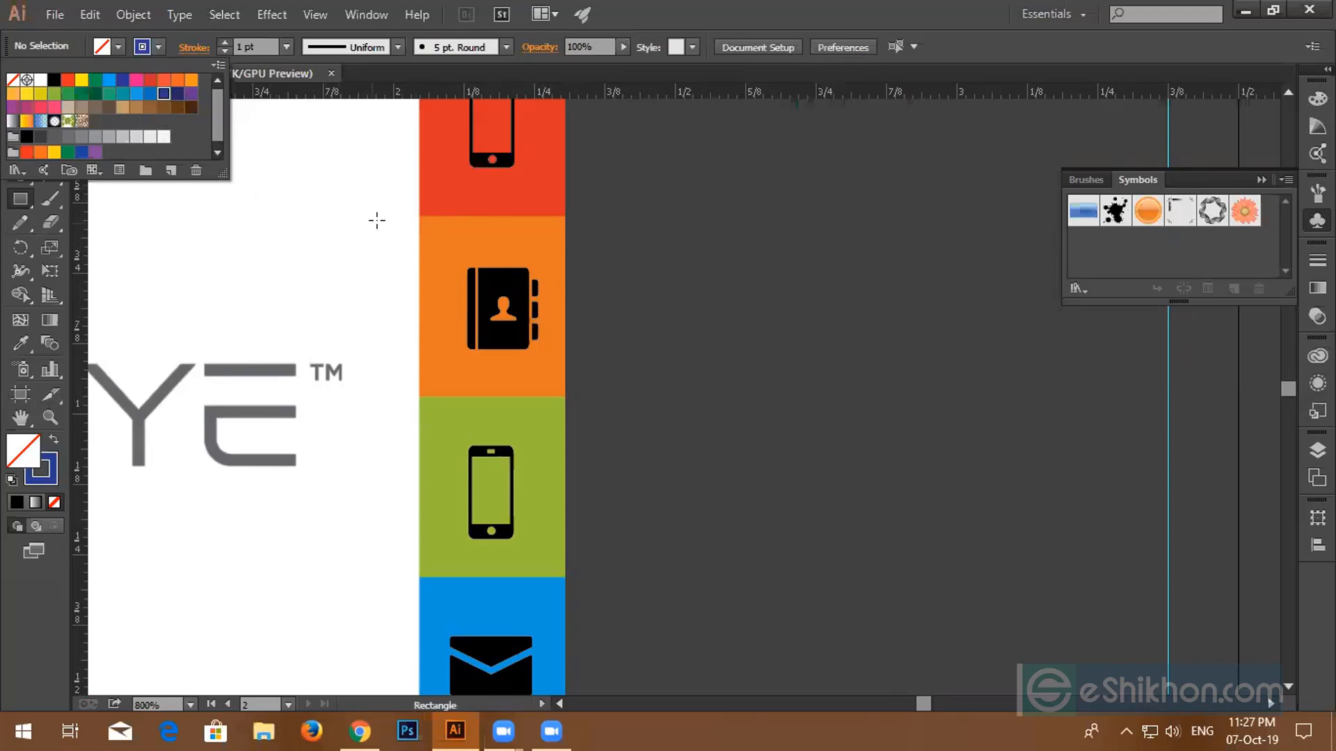
left_click(418, 215)
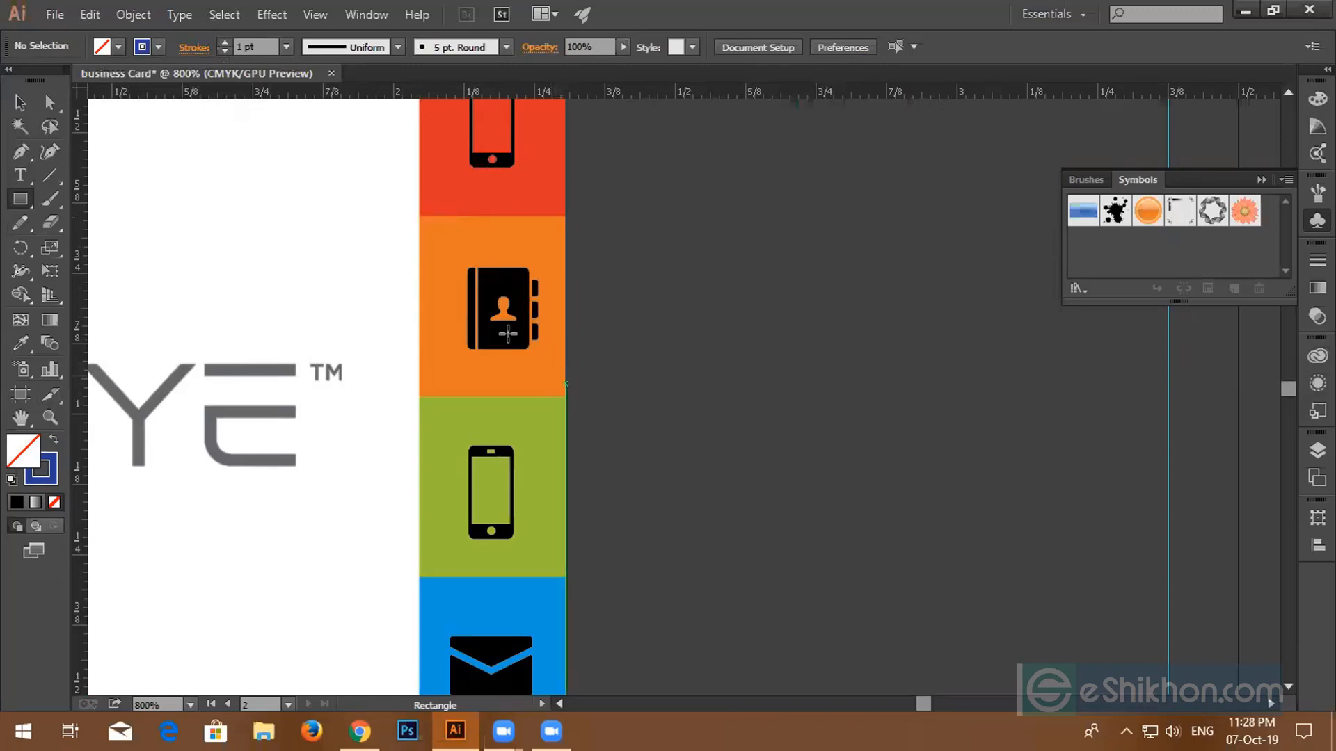
left_click_drag(419, 216, 563, 395)
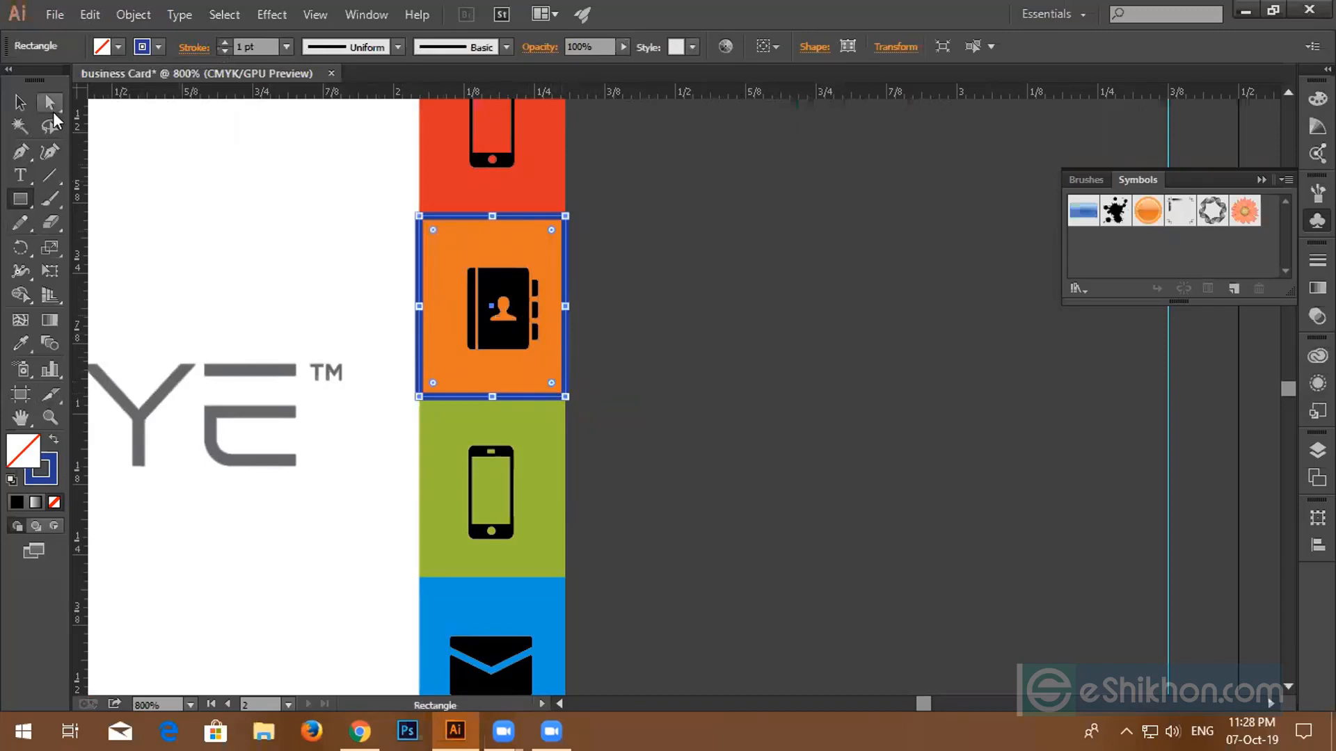
- Centre the contact-book icon horizontally and vertically in the blue frame, nudging it left to align
left_click(20, 103)
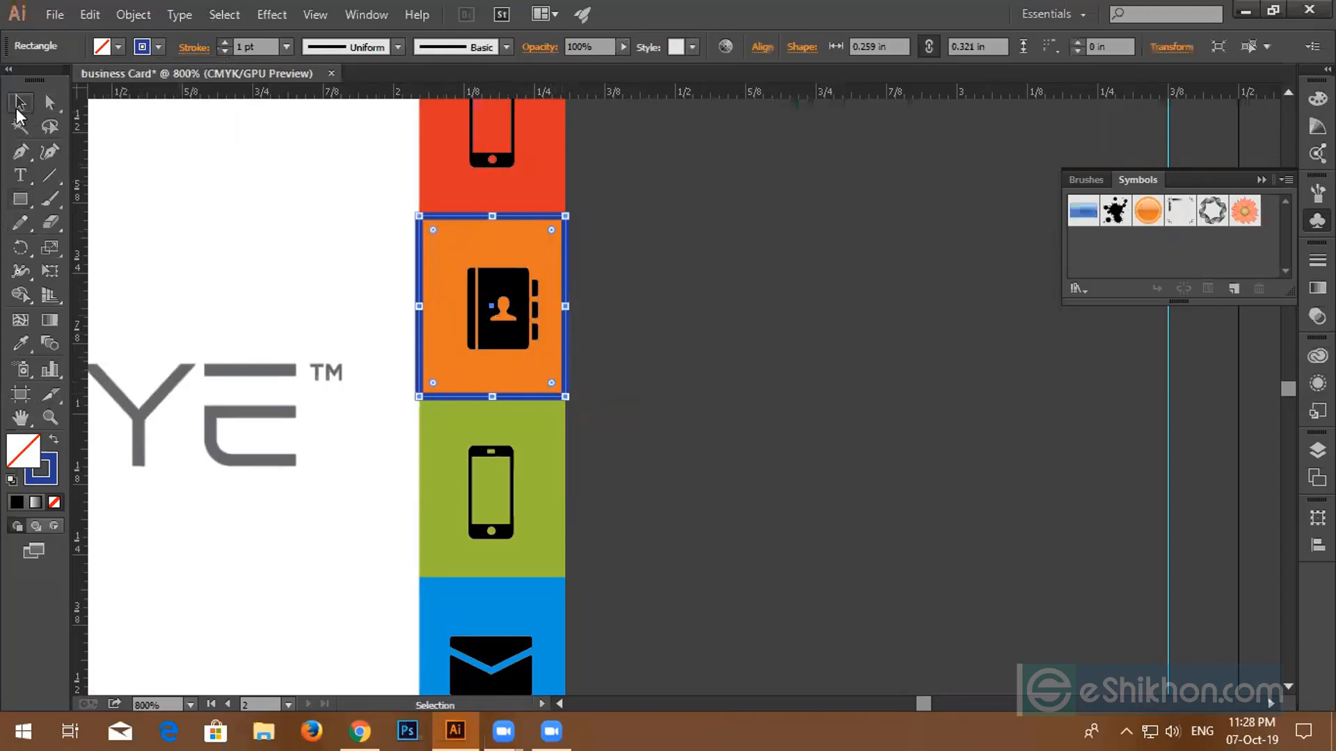
left_click(493, 339, "shift")
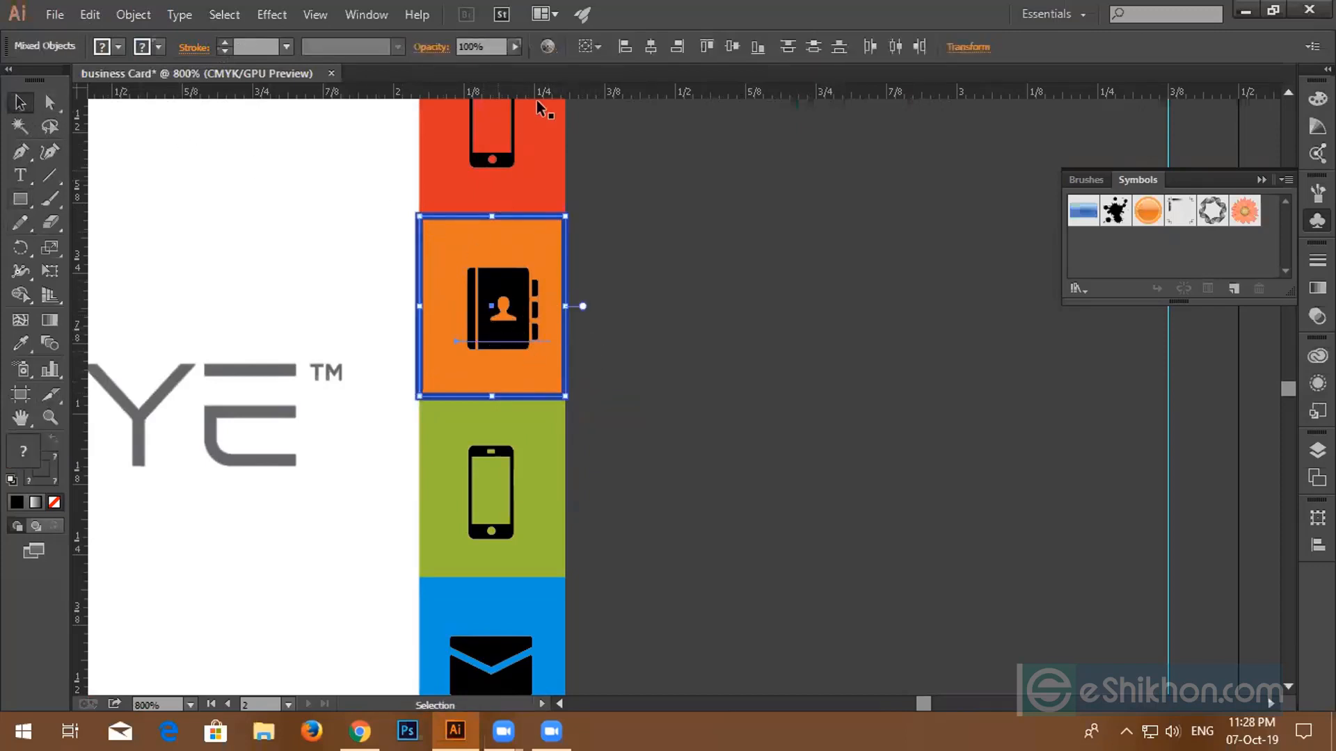
left_click(658, 50)
left_click(724, 50)
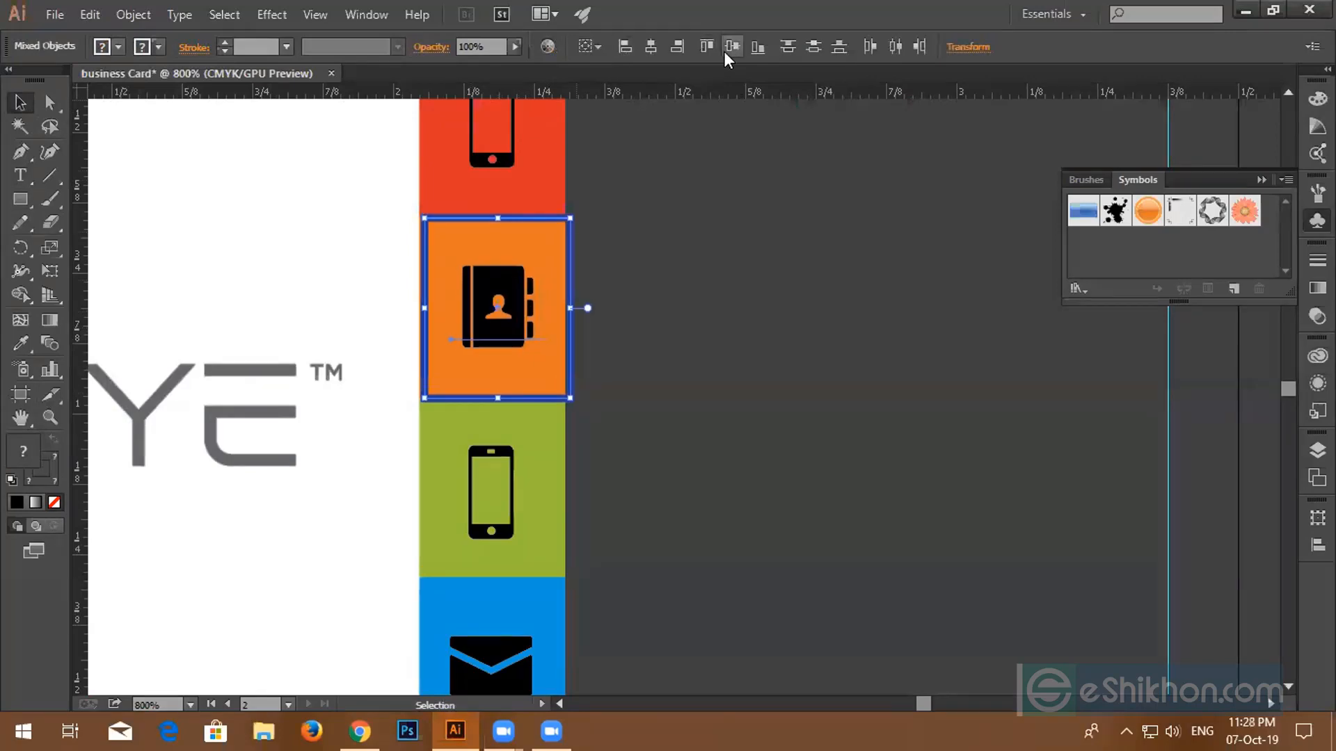
scroll(167, 319, "up", 1)
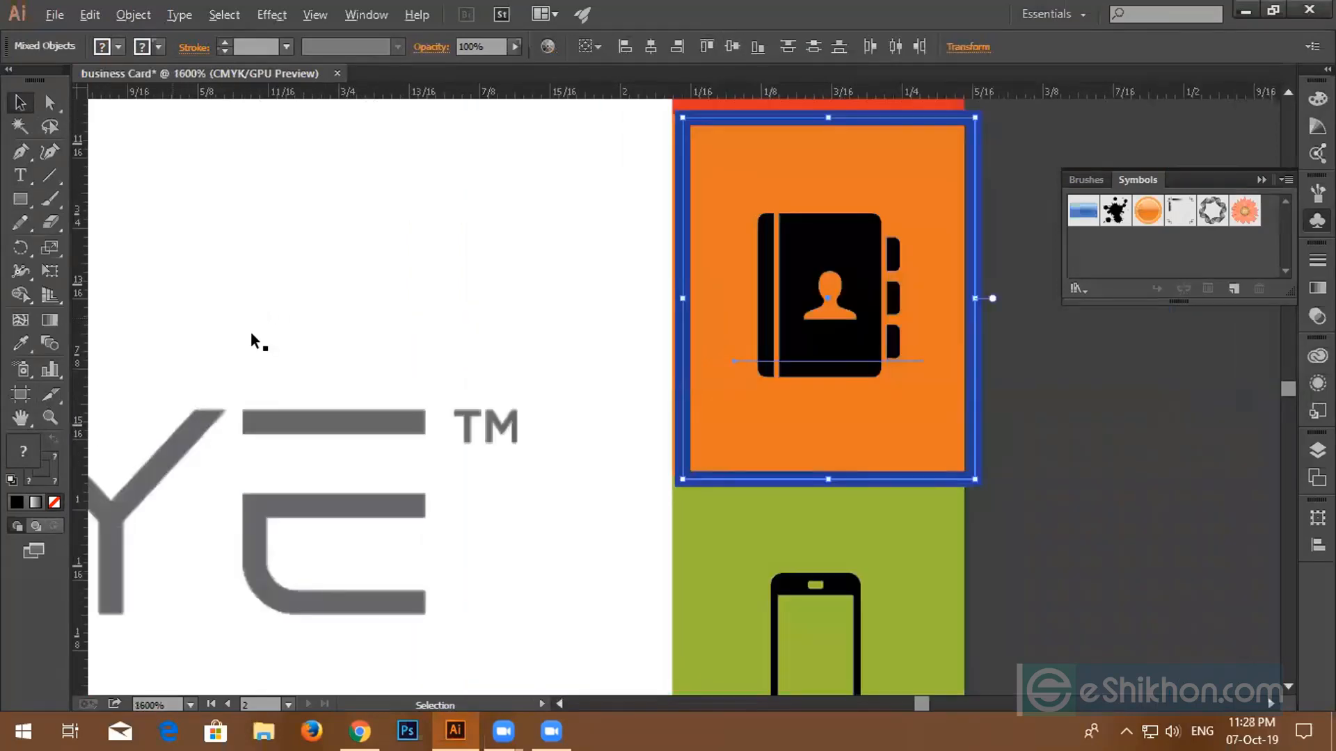
key("Left")
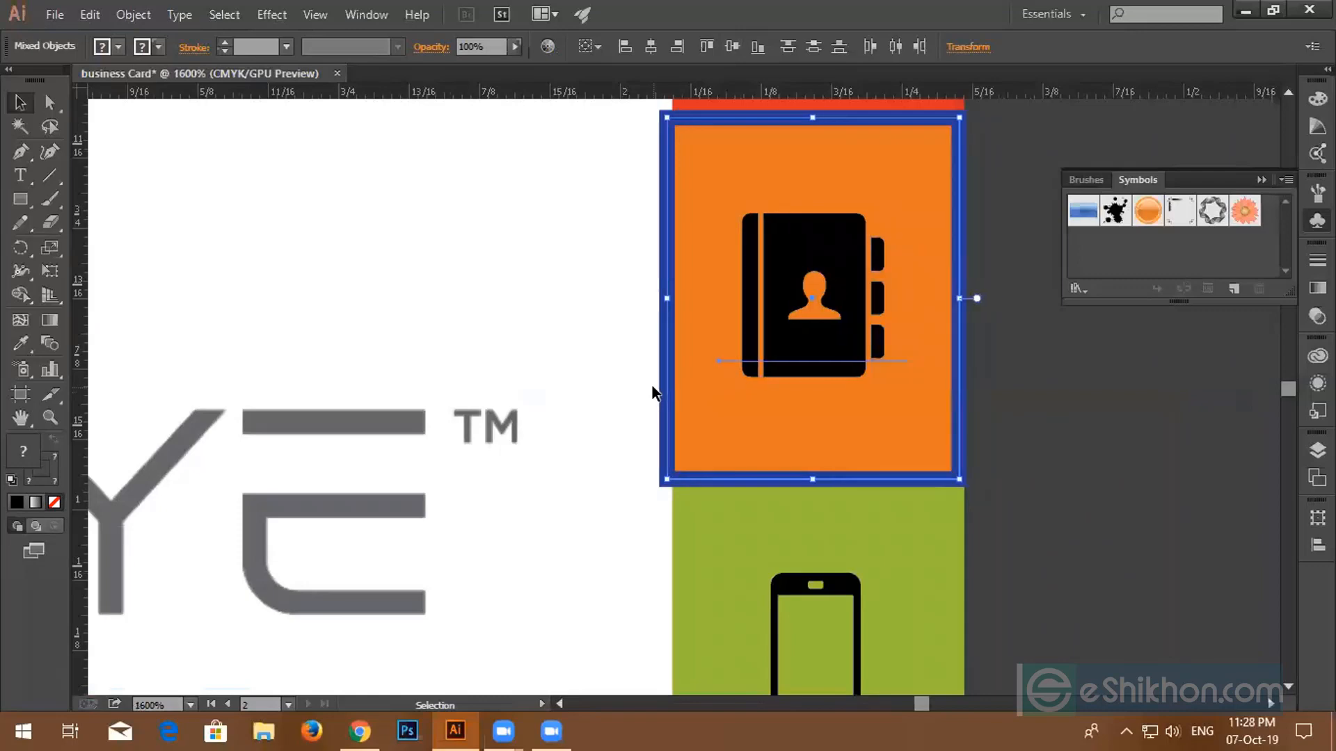
scroll(676, 397, "up", 1)
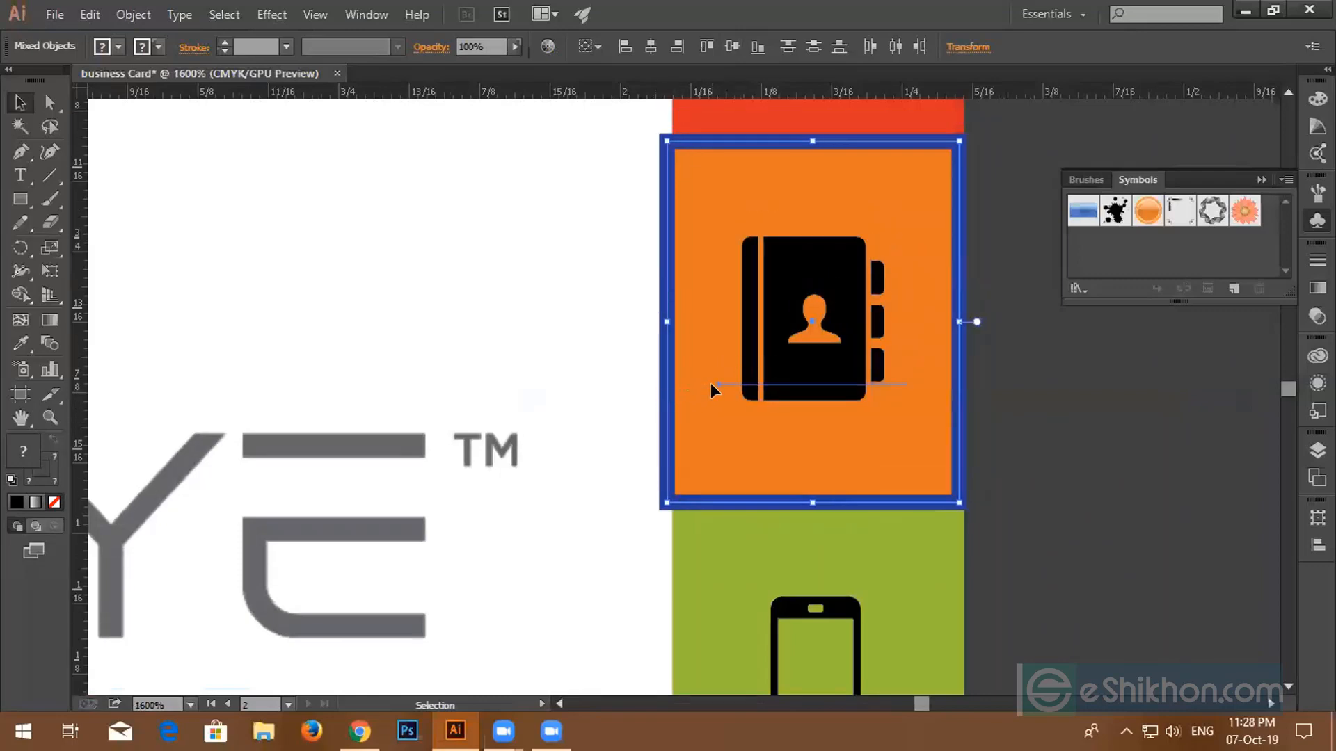
left_click(1091, 442)
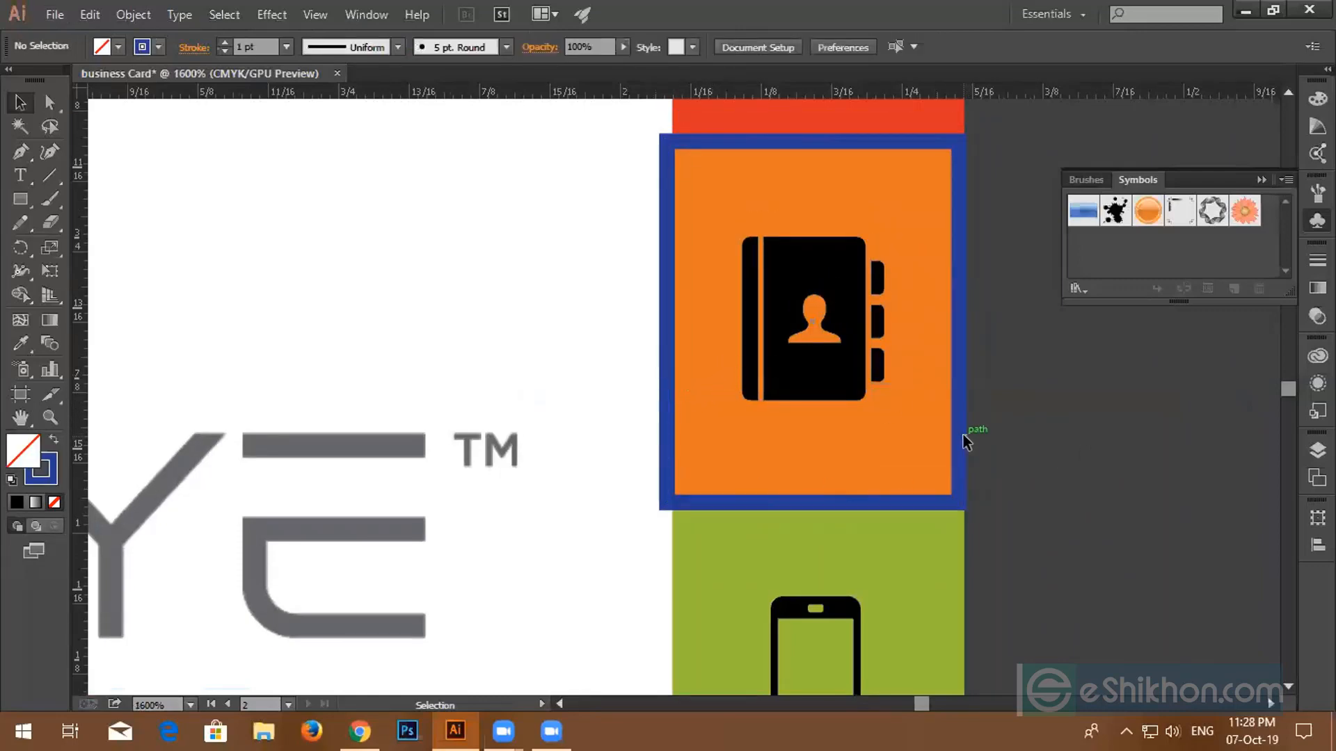
- Move the blue frame straight down onto the green tile
scroll(962, 434, "down", 3)
left_click(961, 437)
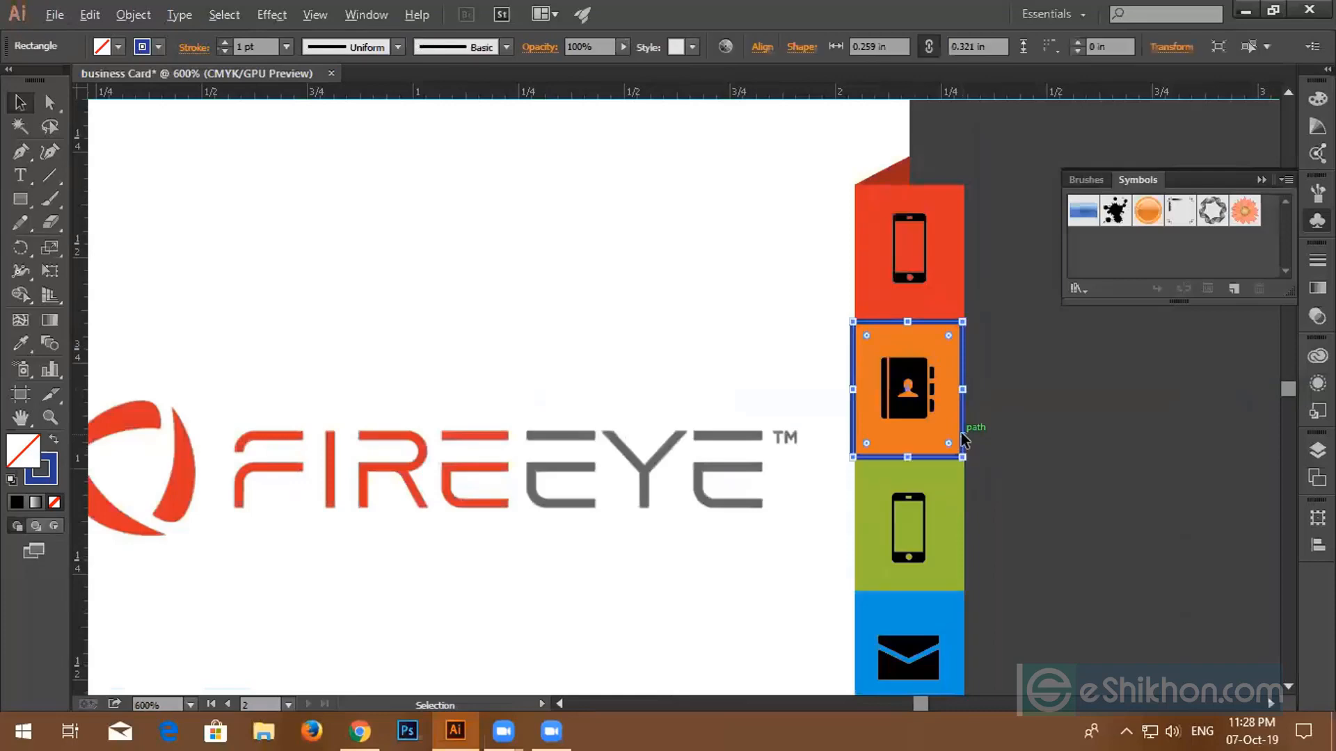
left_click_drag(962, 432, 963, 577)
key("shift")
left_click(1028, 536)
- Centre the phone icon horizontally and vertically on the green tab
scroll(1008, 535, "down", 3)
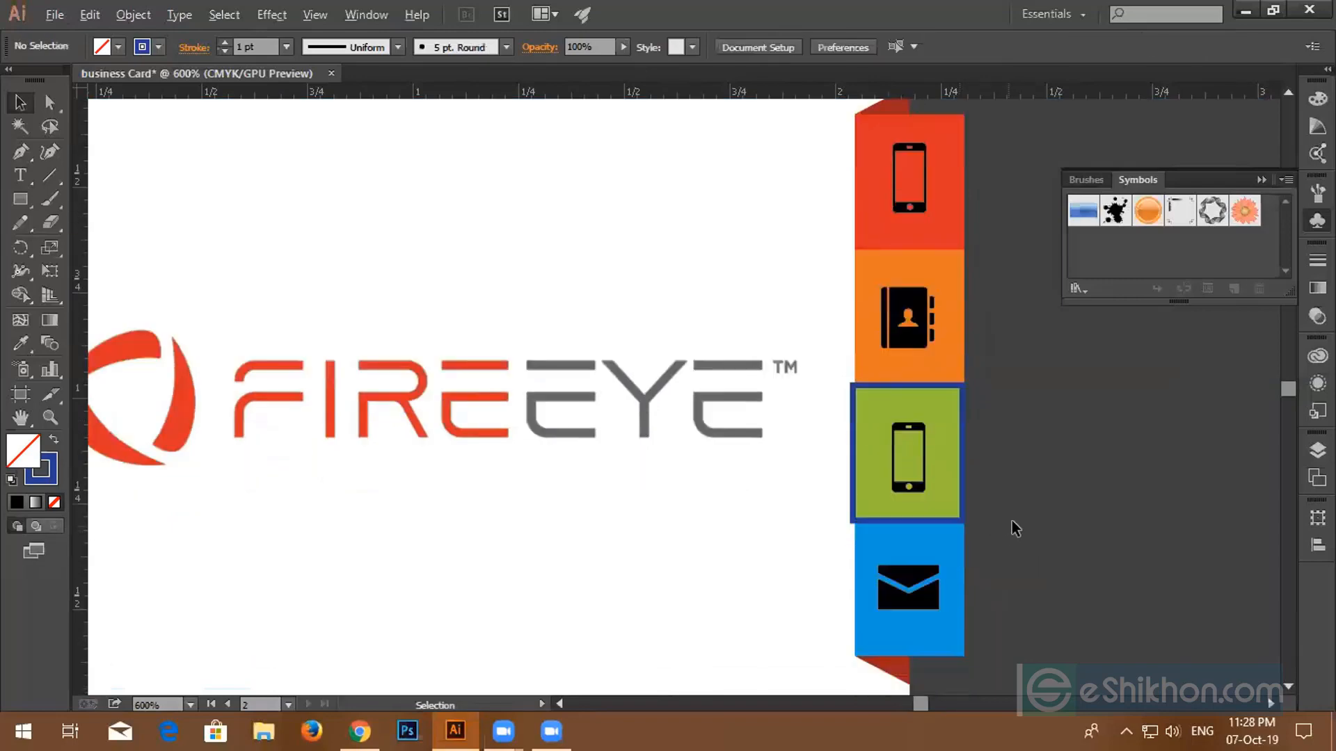
left_click_drag(1012, 528, 733, 397)
left_click(1067, 490)
key("space")
left_click_drag(1060, 490, 716, 403)
key("ctrl+equal")
key("ctrl+equal")
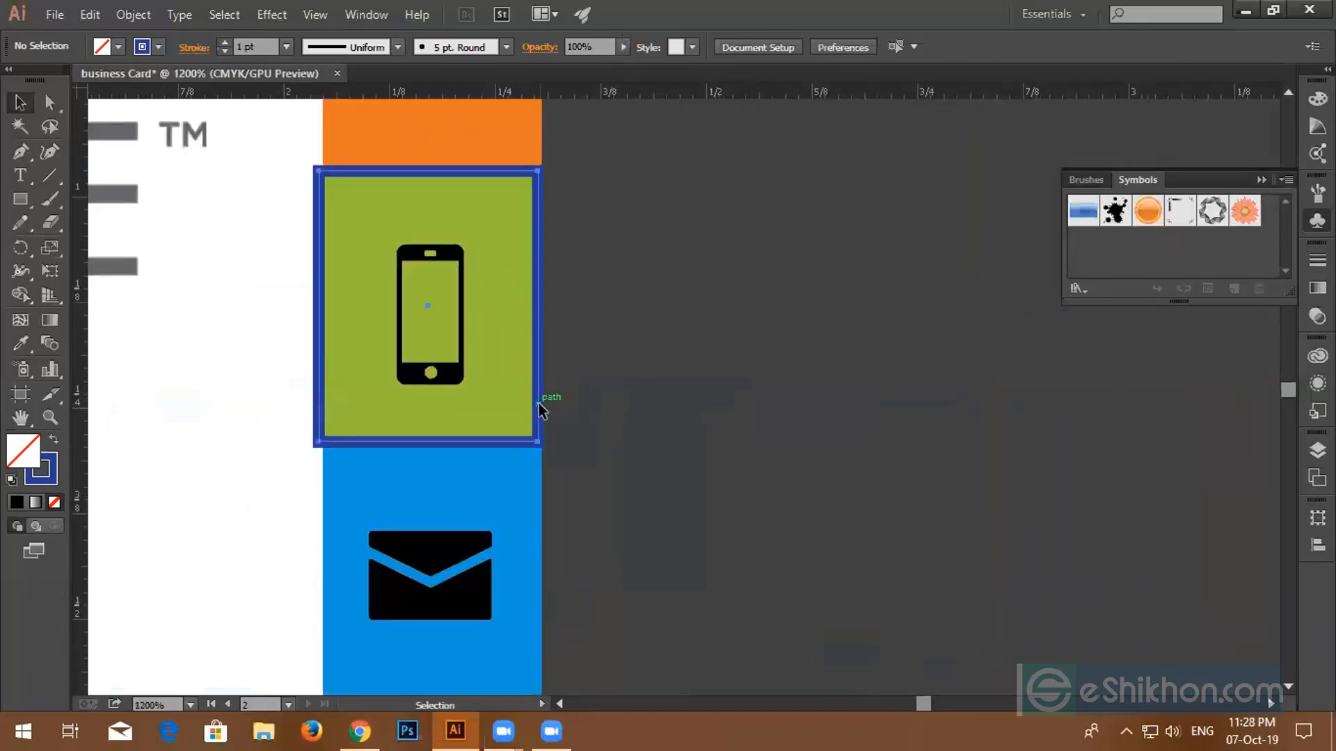
left_click(544, 411)
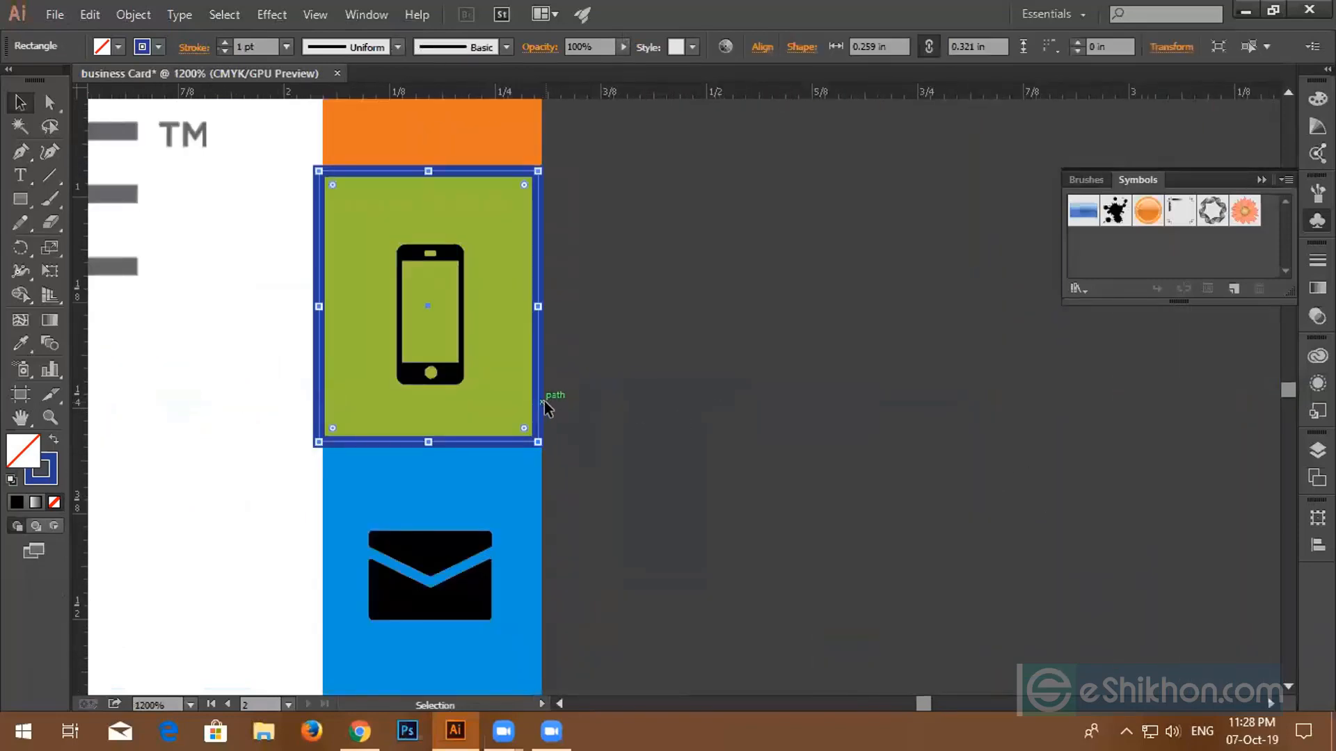
left_click(544, 403)
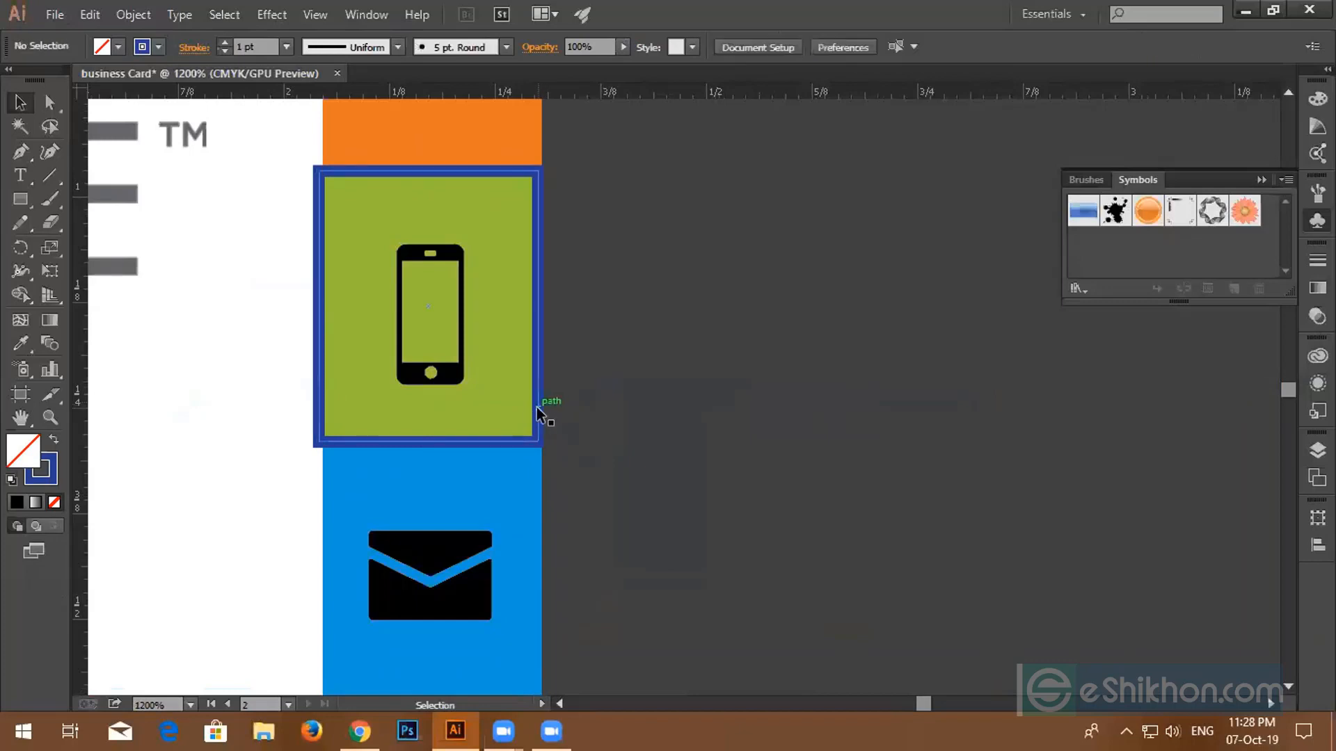
left_click_drag(536, 407, 540, 408)
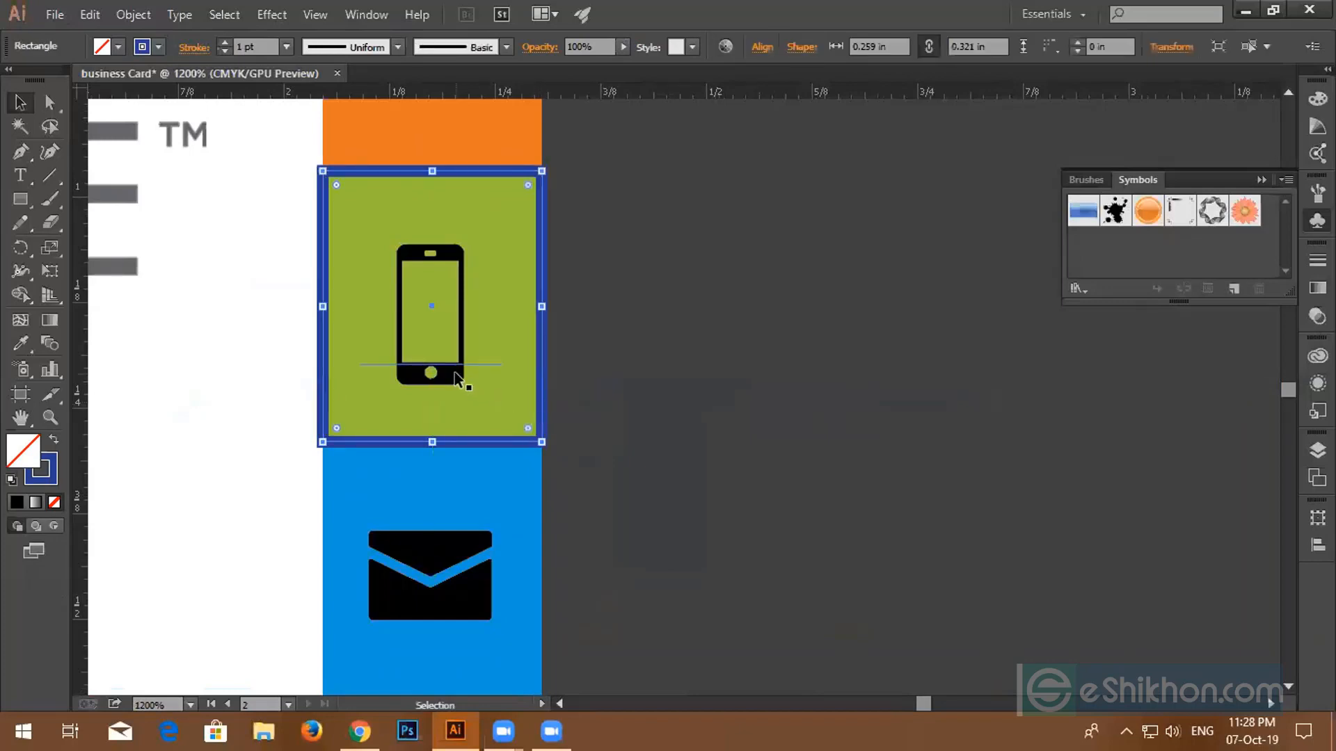
left_click(456, 378, "shift")
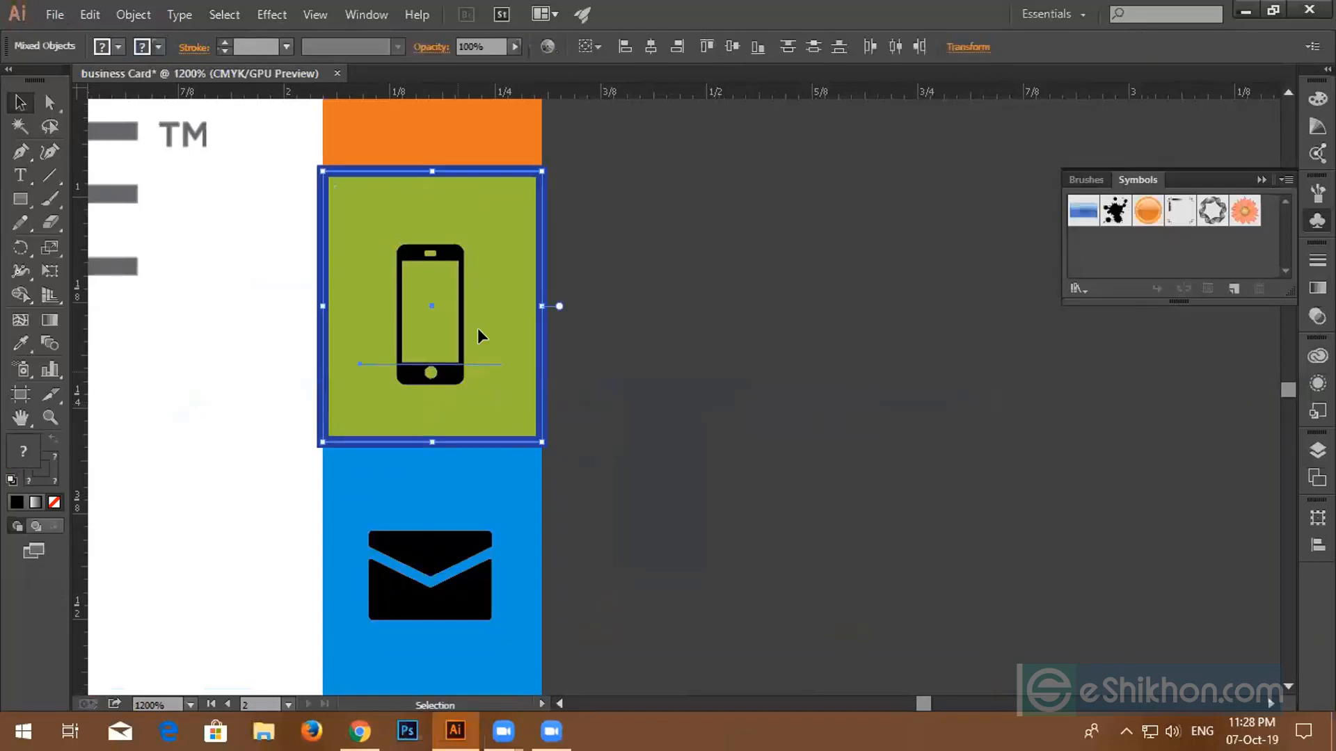
left_click(648, 46)
left_click(731, 47)
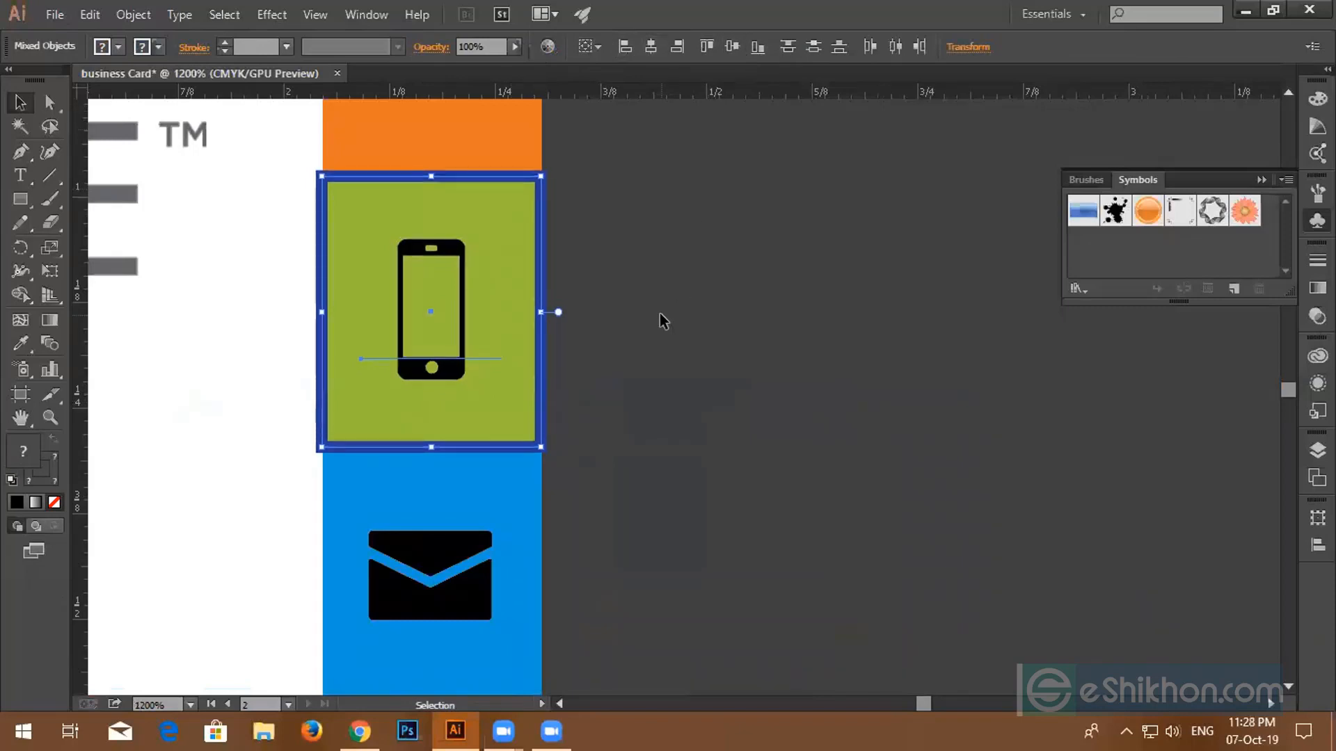
left_click(654, 359)
- Select the blue tab with its envelope icon, then clear the selection
scroll(534, 412, "down", 5)
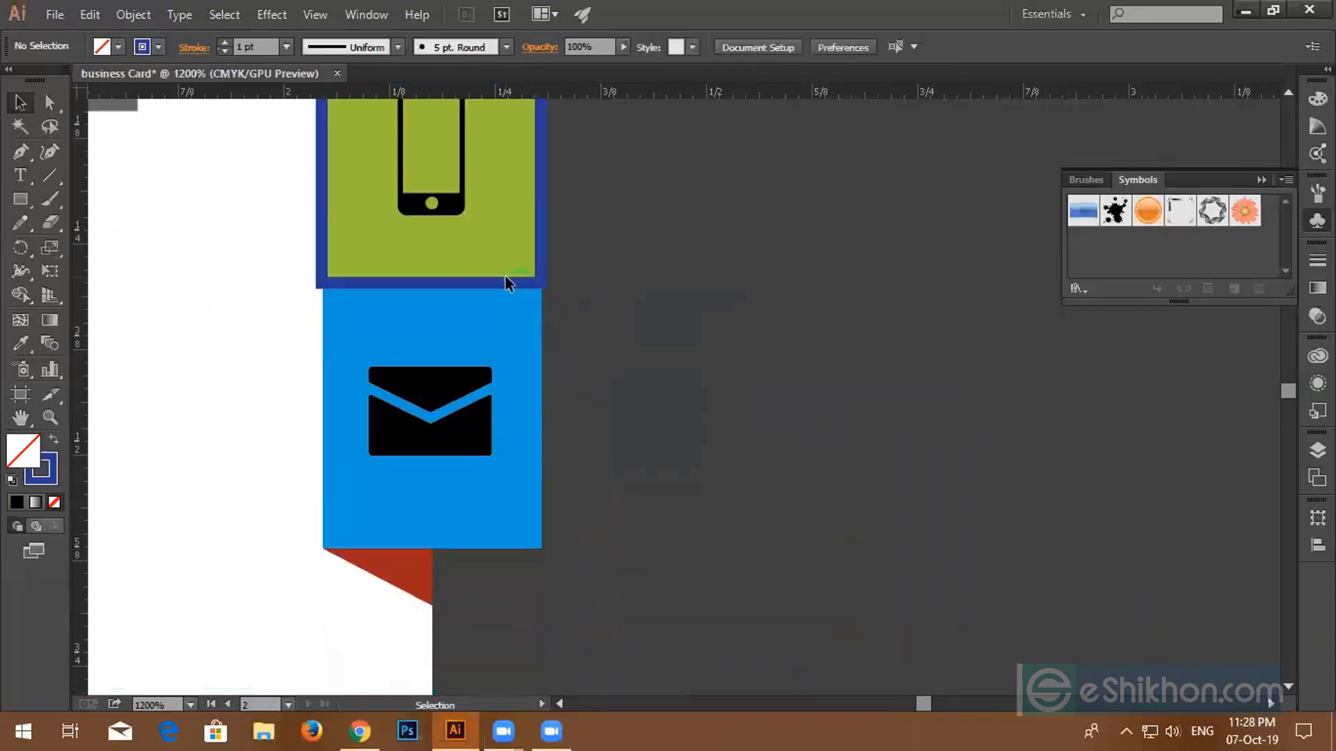
left_click_drag(503, 280, 507, 547)
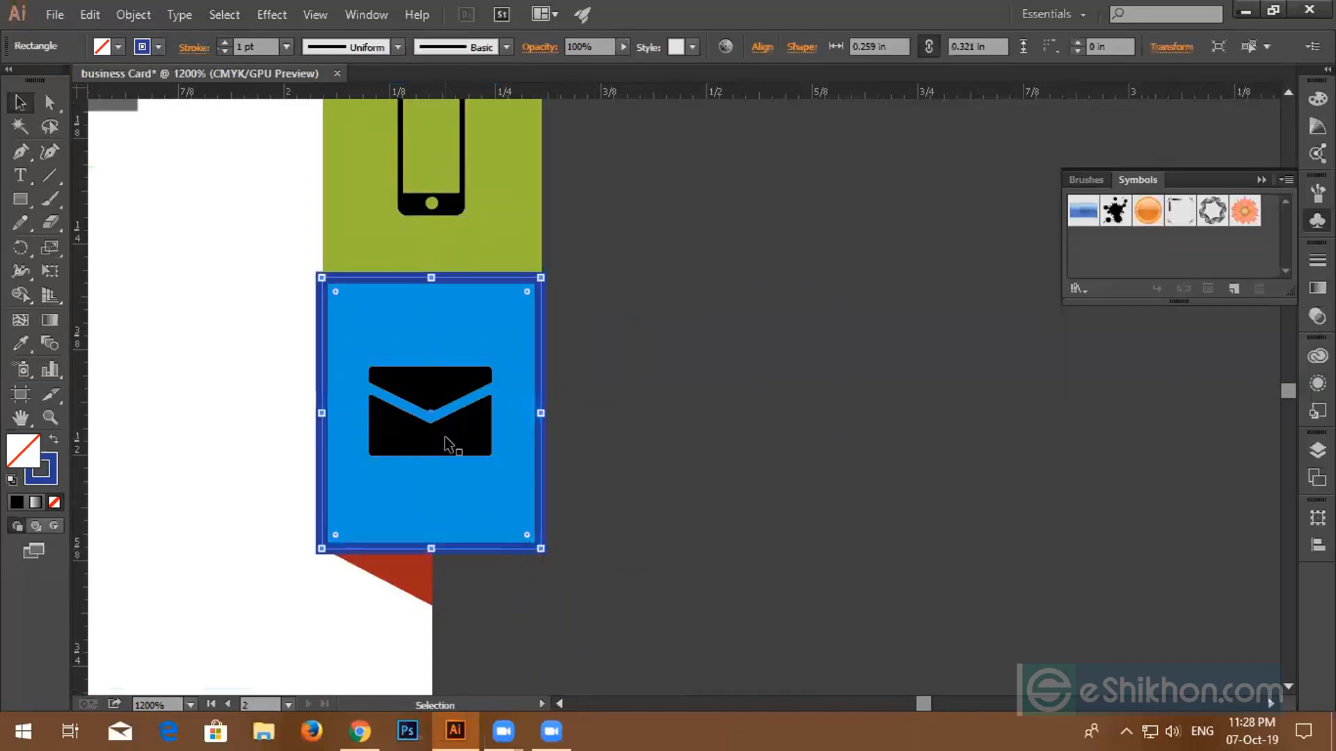
left_click(443, 434, "shift")
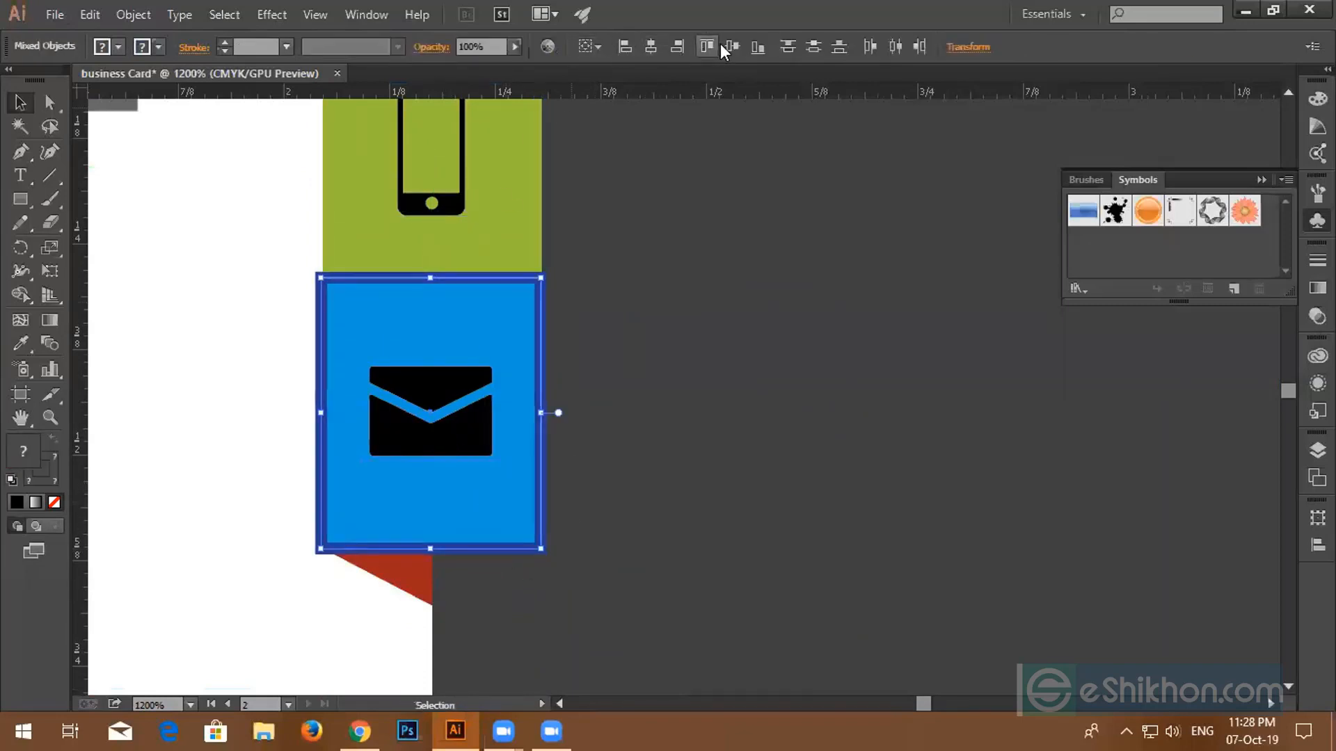
left_click(626, 238)
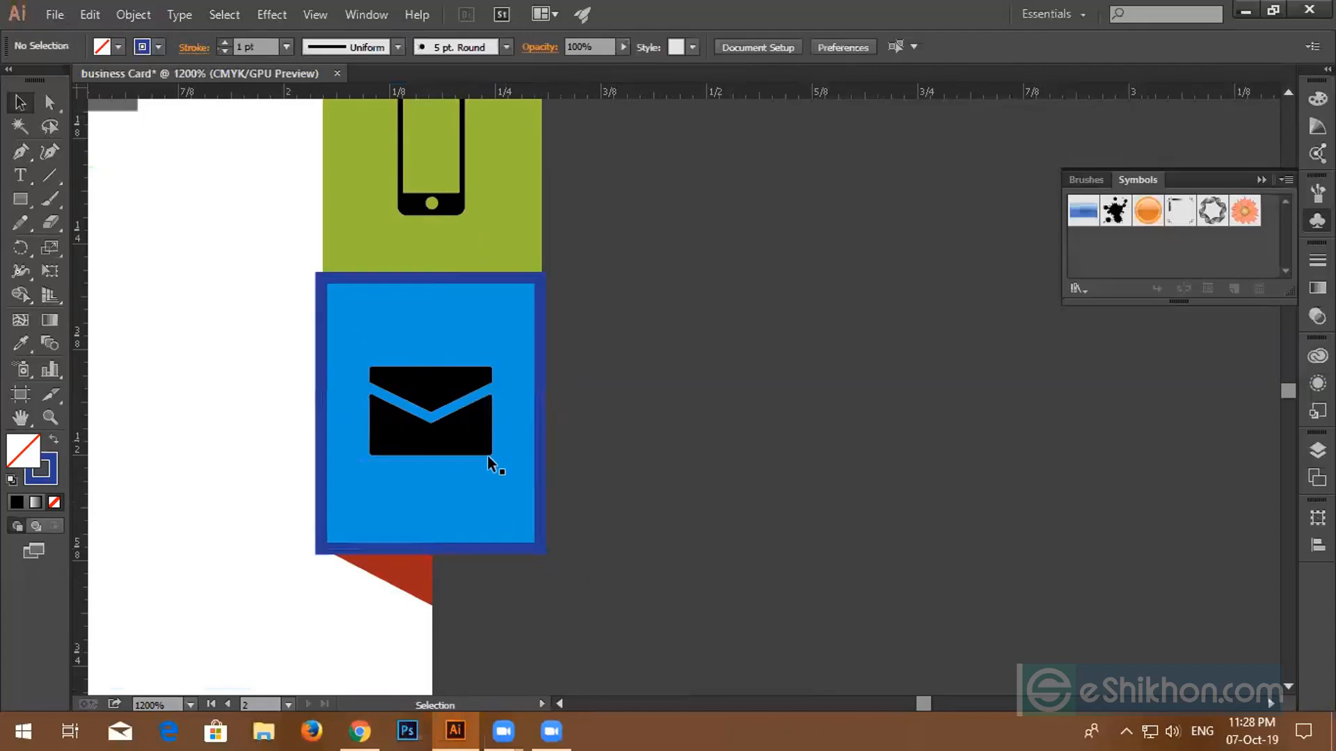
left_click(536, 434)
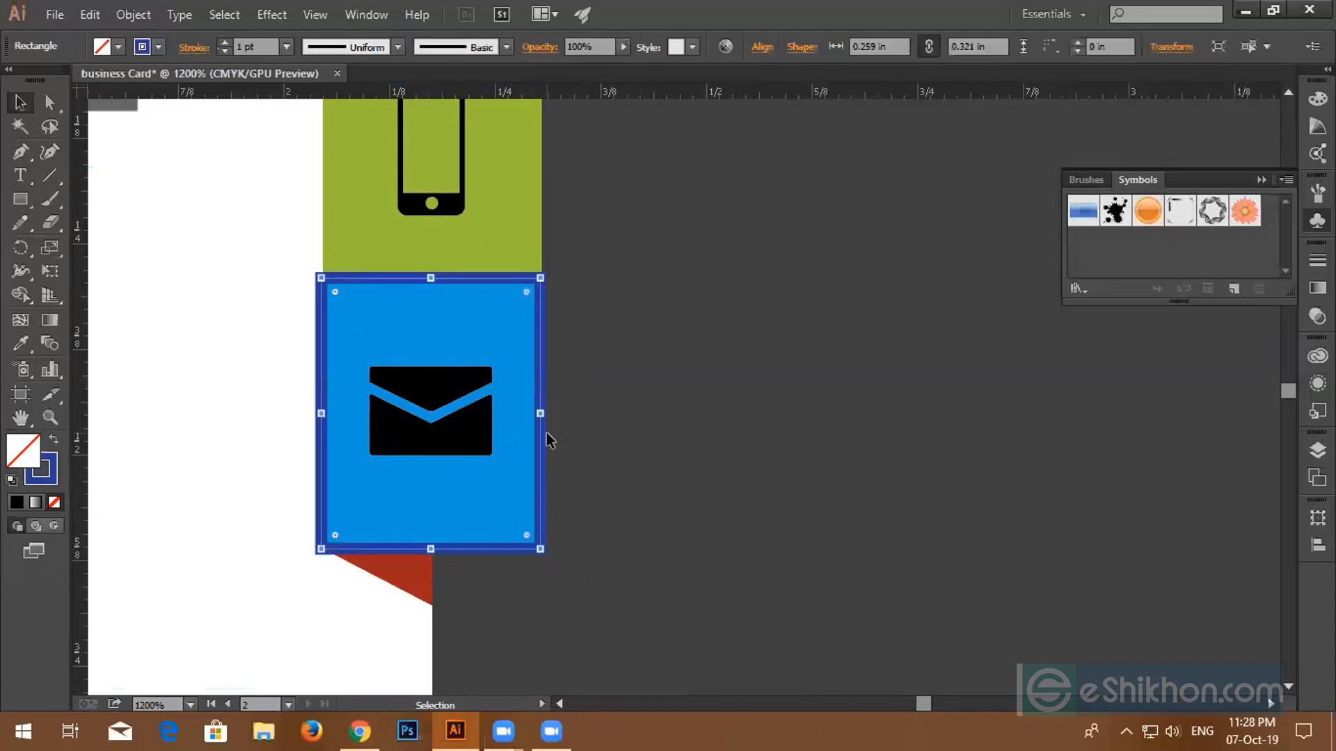
left_click(546, 433)
scroll(544, 426, "down", 4, "alt")
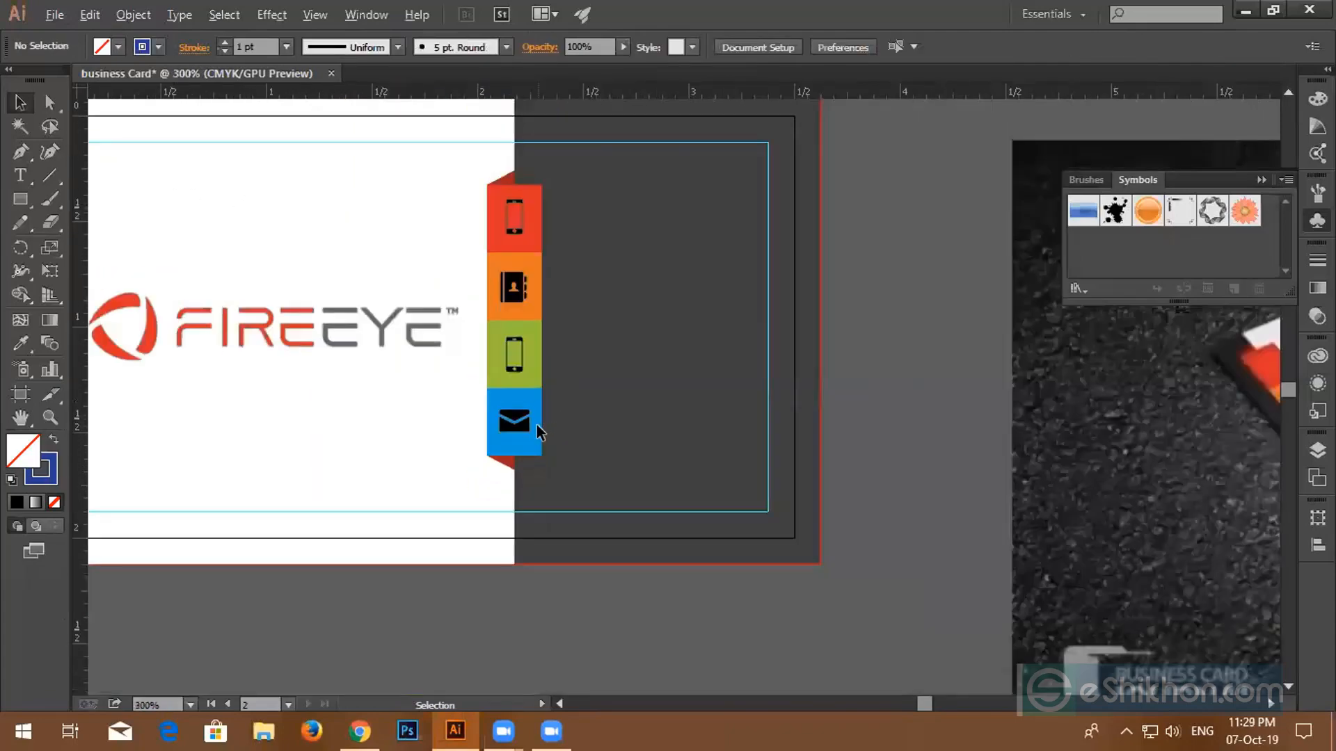
- Align the four tab icons on one vertical centre line and distribute them evenly by centres
left_click_drag(489, 183, 534, 380)
left_click_drag(528, 440, 528, 441)
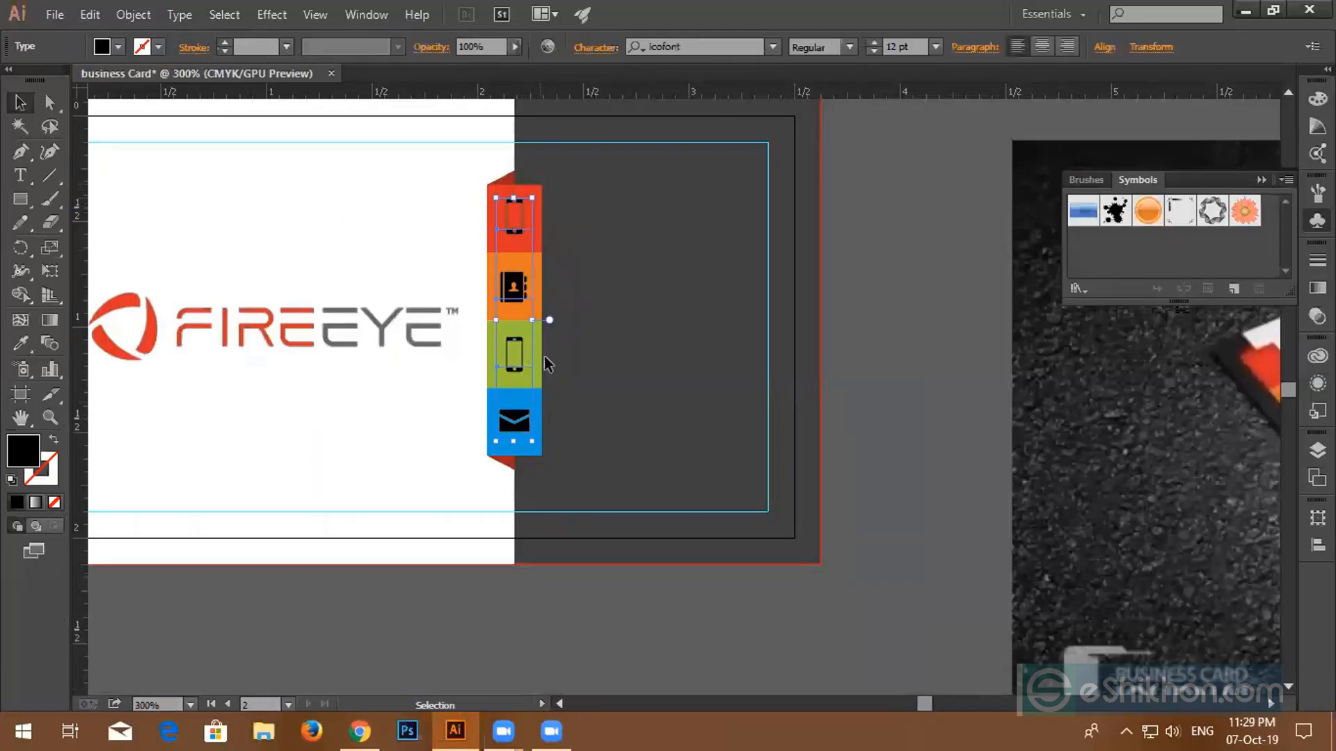
left_click(1102, 48)
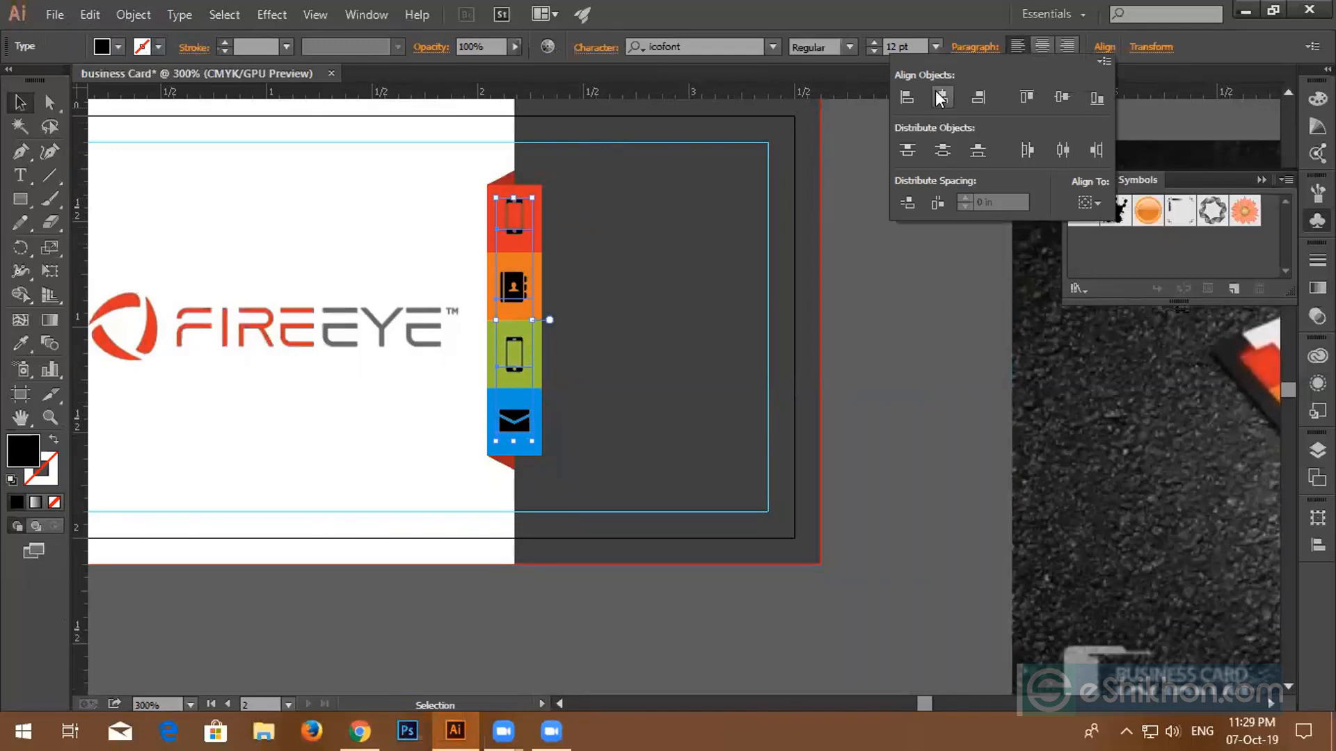
left_click(941, 98)
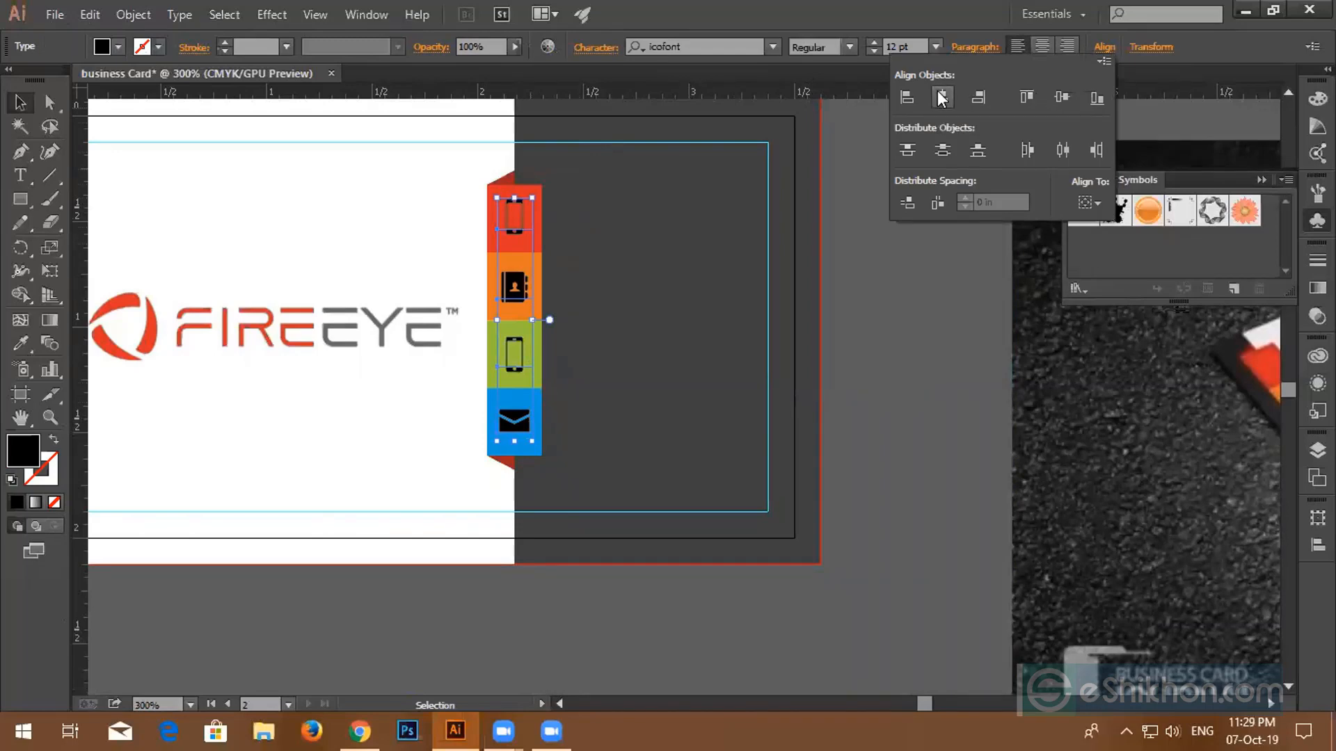
left_click(941, 152)
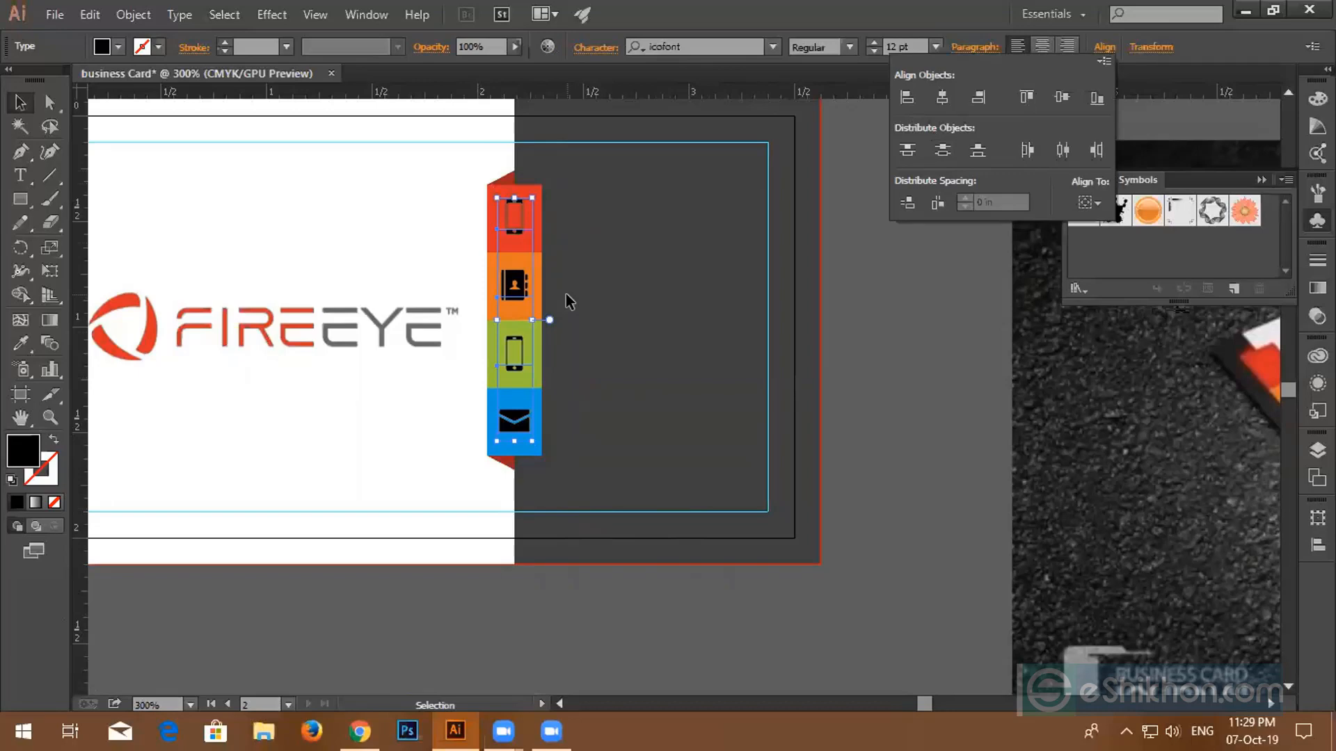
left_click(917, 306)
left_click(899, 273)
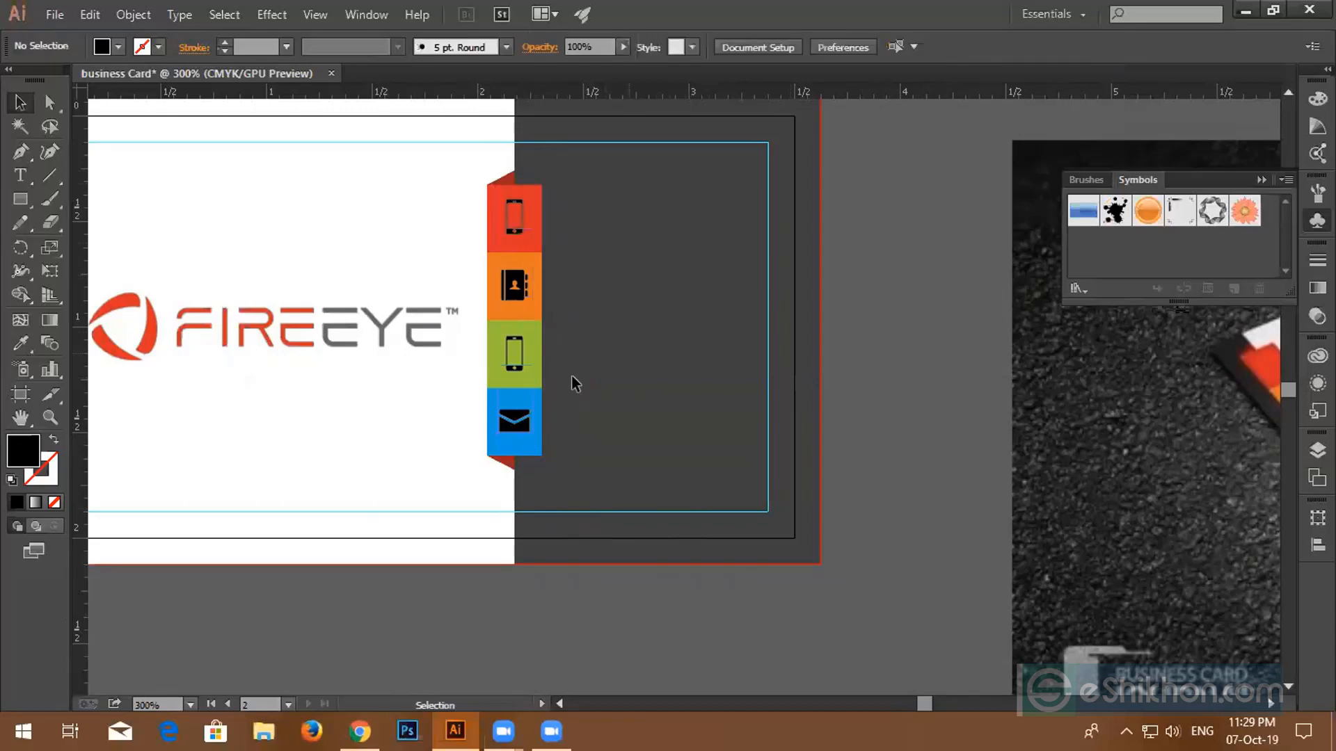
scroll(577, 307, "down", 3)
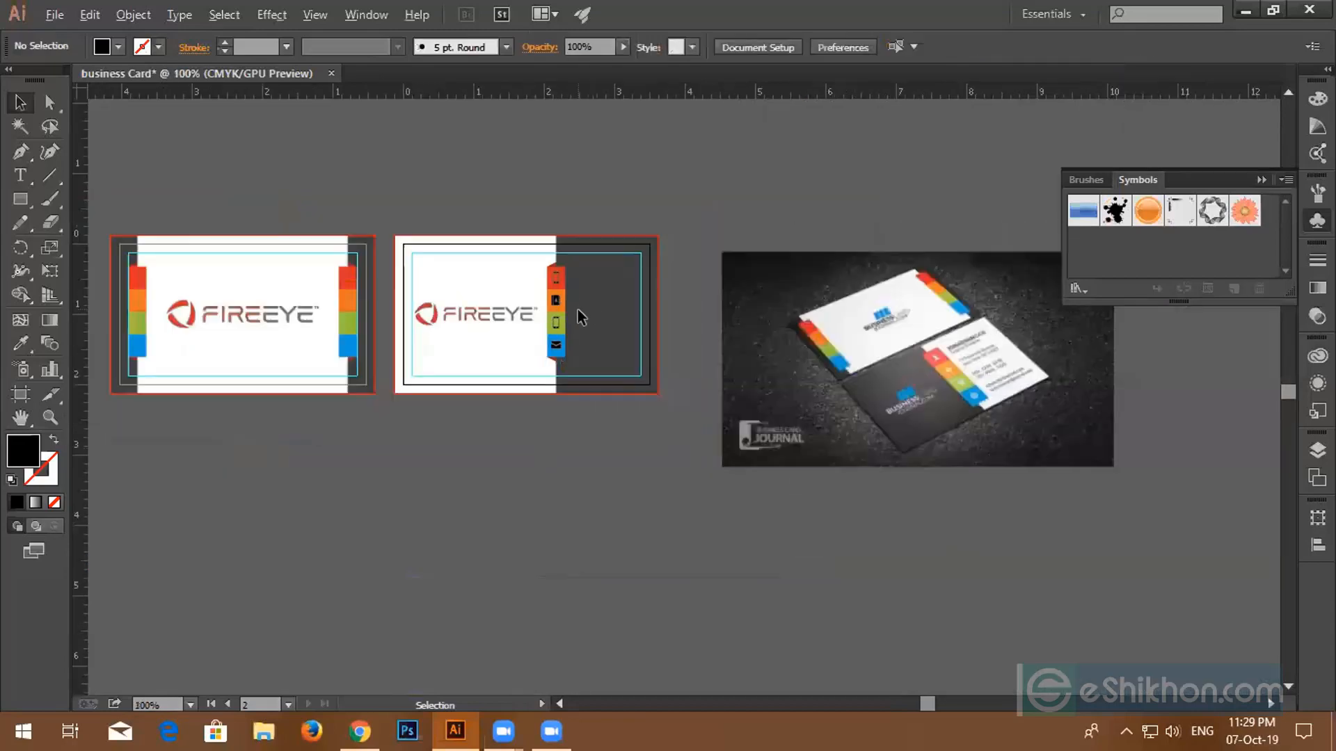
left_click_drag(616, 318, 715, 381)
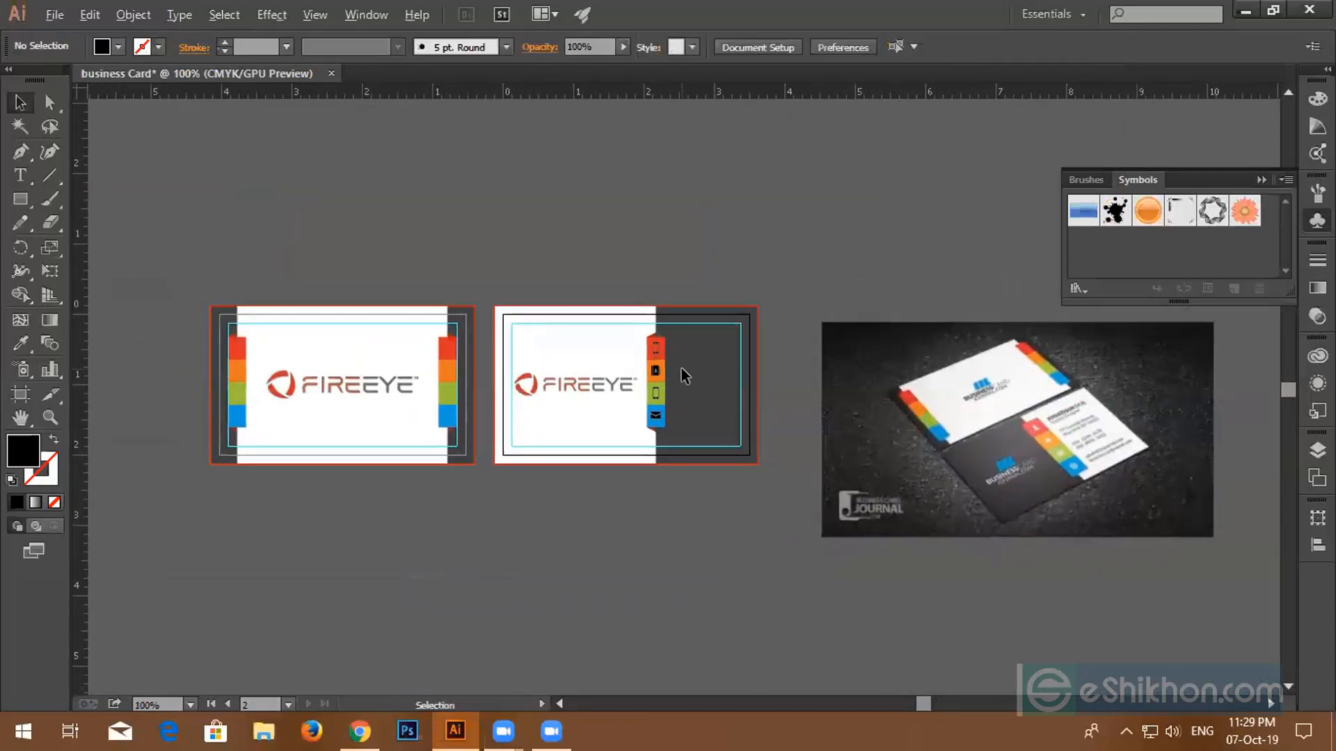
scroll(681, 369, "up", 2)
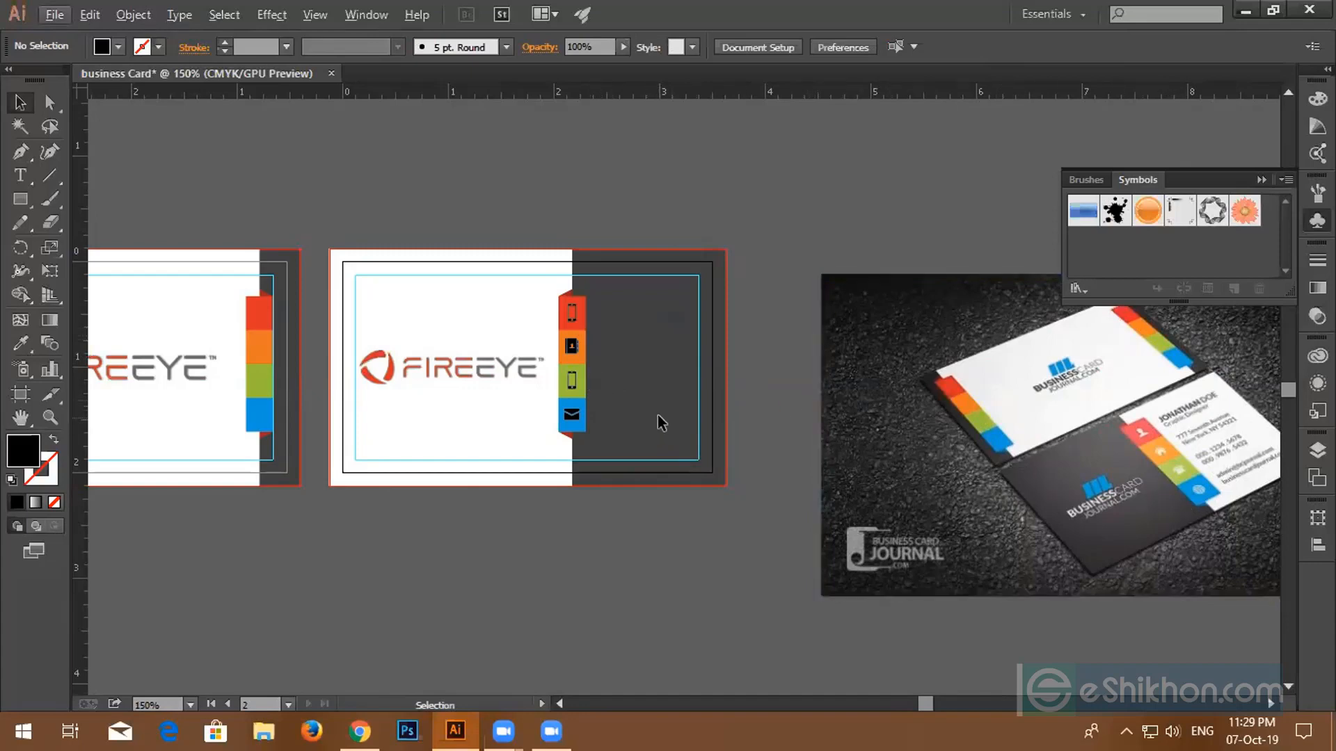
- Add a test text line beside the red tab, then delete it
left_click(20, 175)
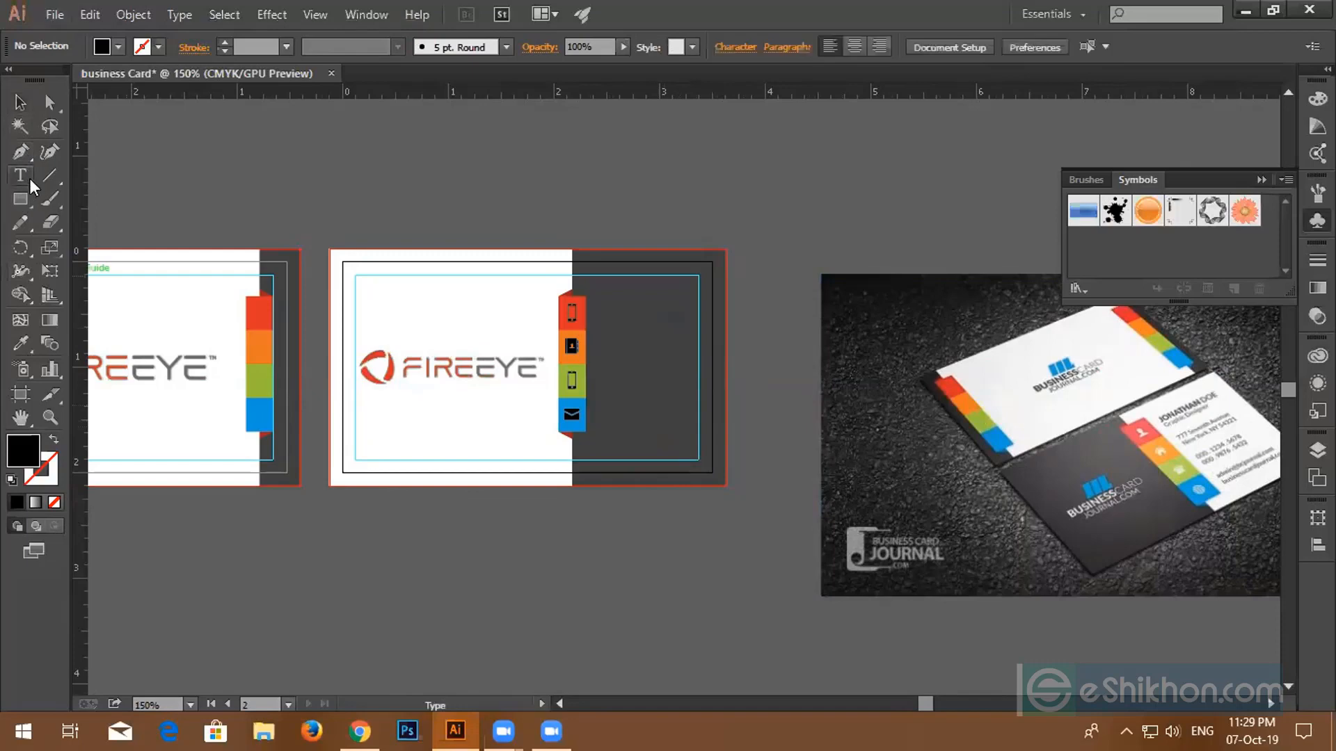
left_click(593, 306)
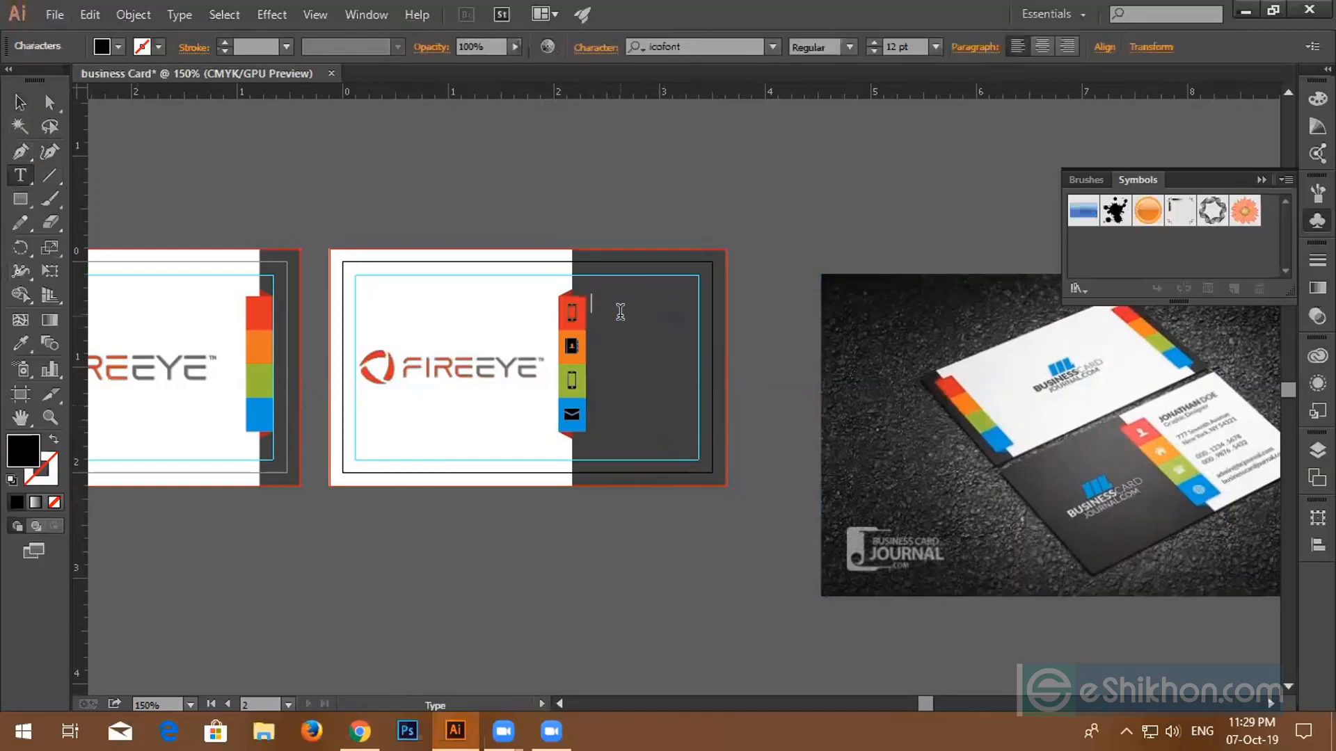
type("0123 123")
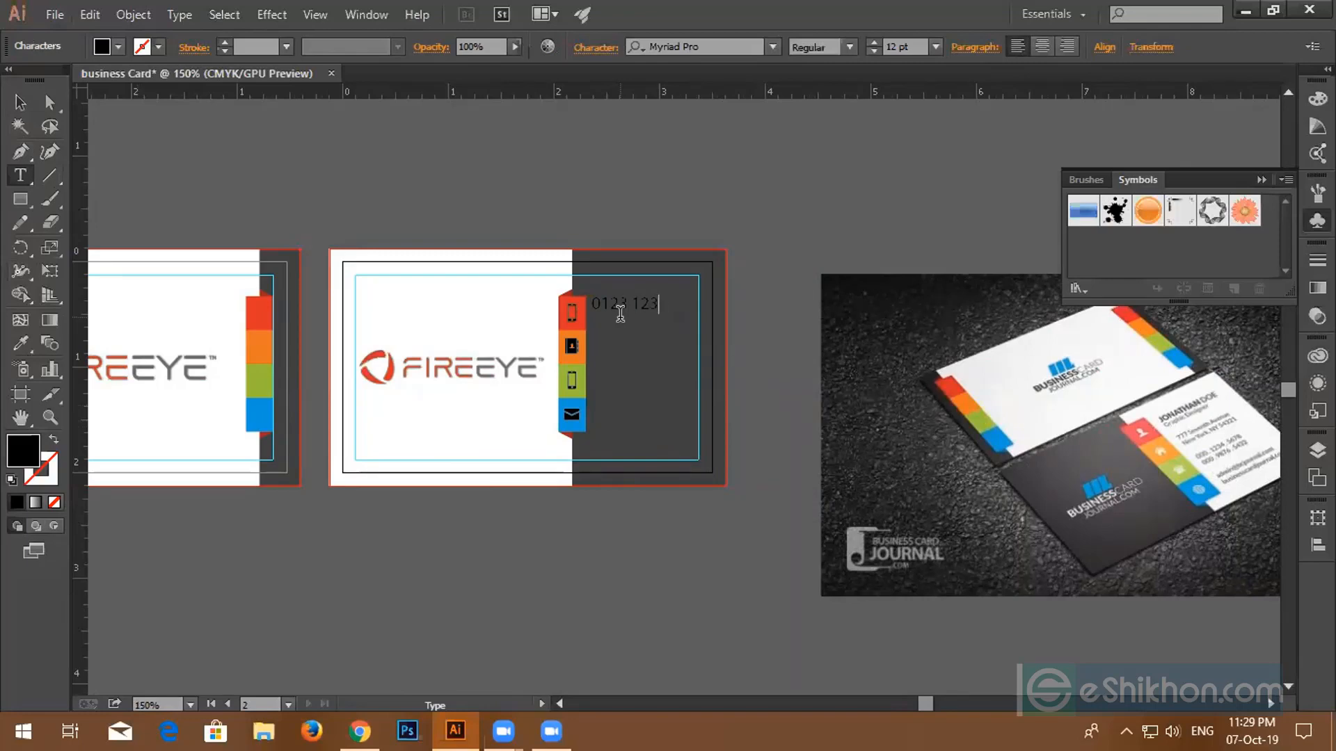
left_click(20, 103)
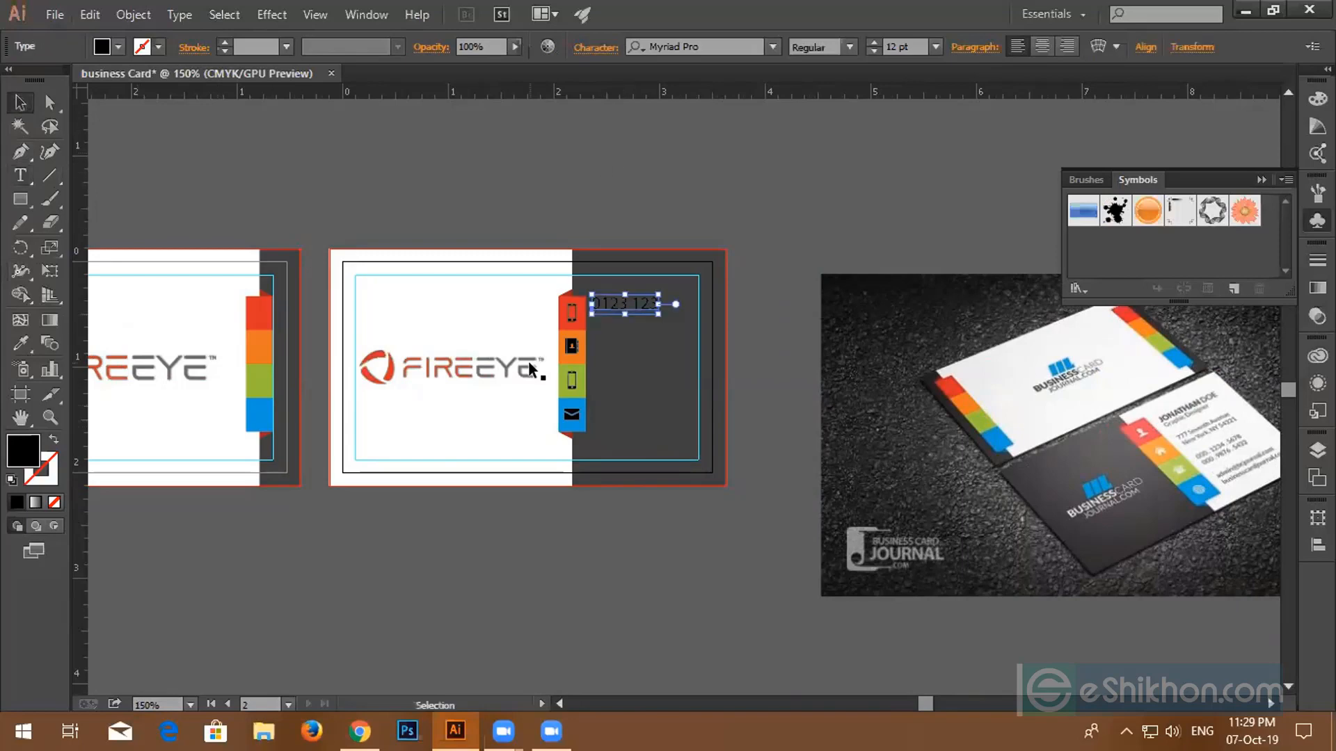
left_click(570, 351)
scroll(656, 312, "up", 3)
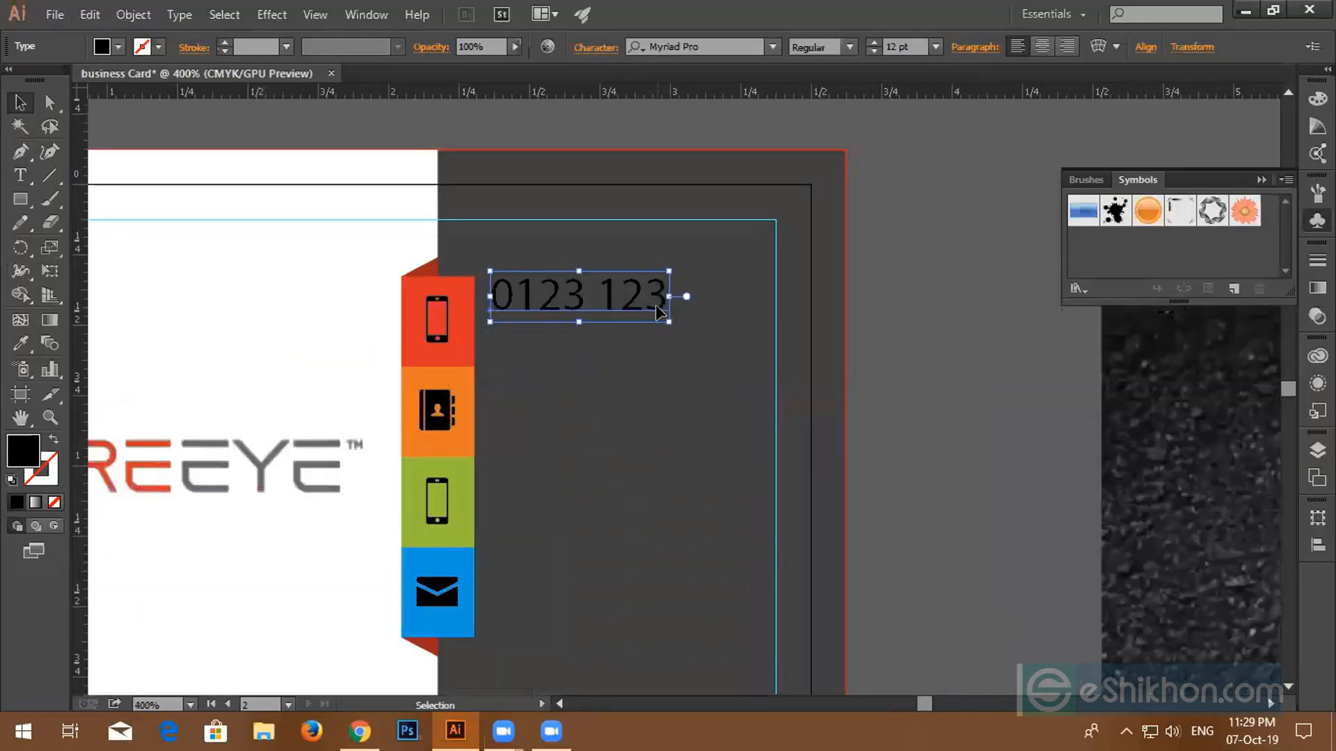
key("Delete")
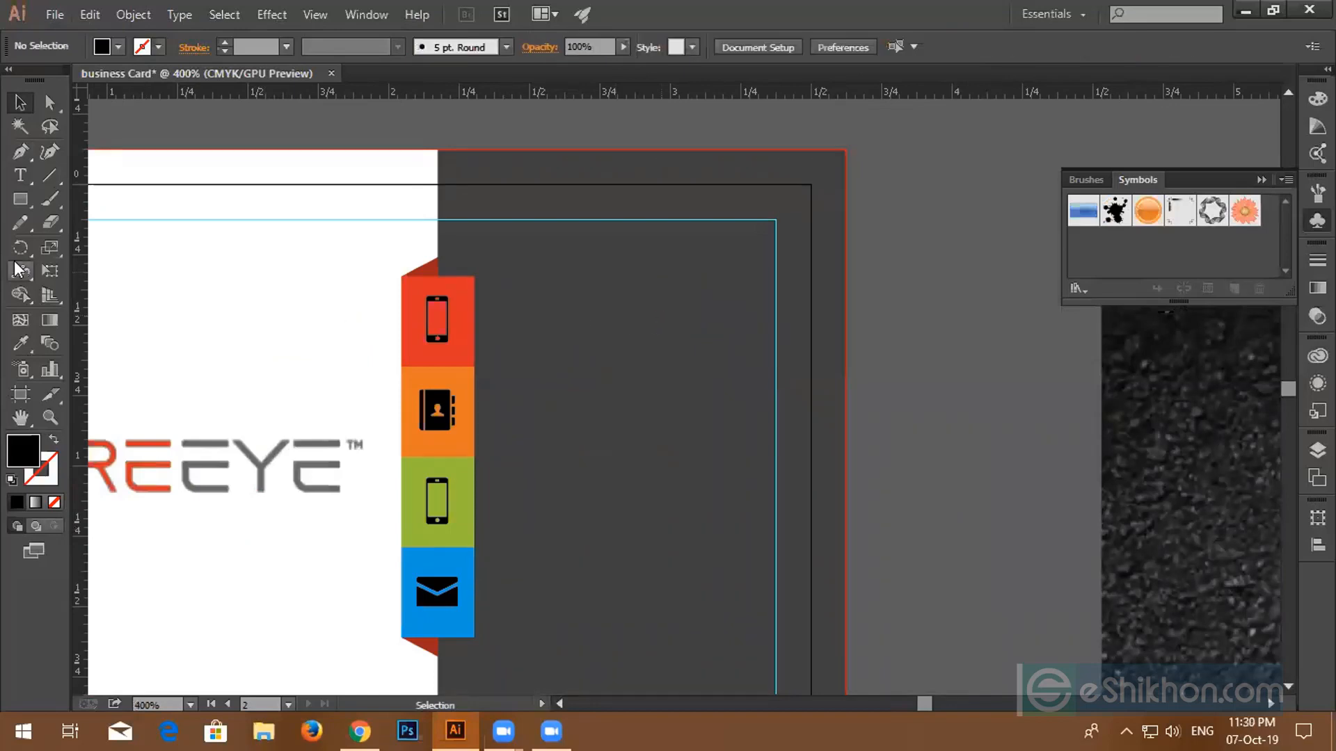
- Type the phone number beside the red tab, align it with the tab, and set it to 10 pt
left_click(20, 174)
left_click(503, 292)
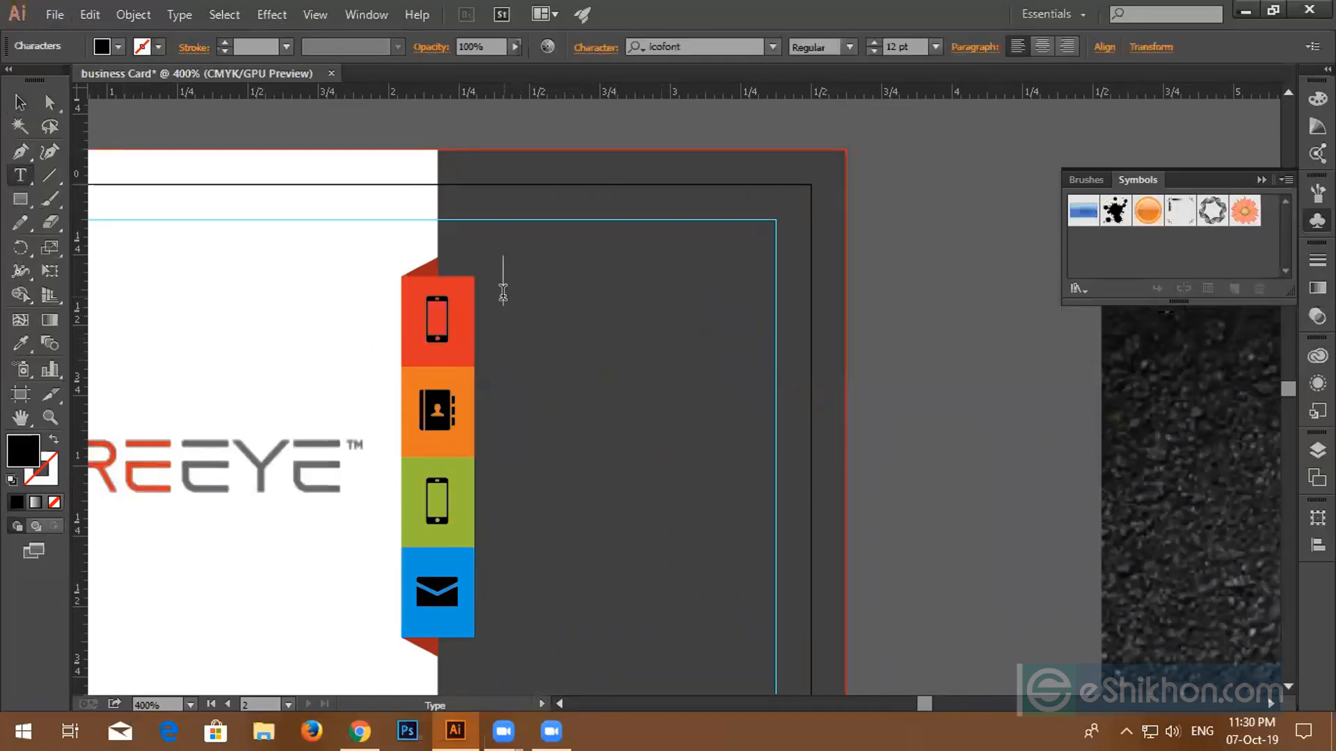
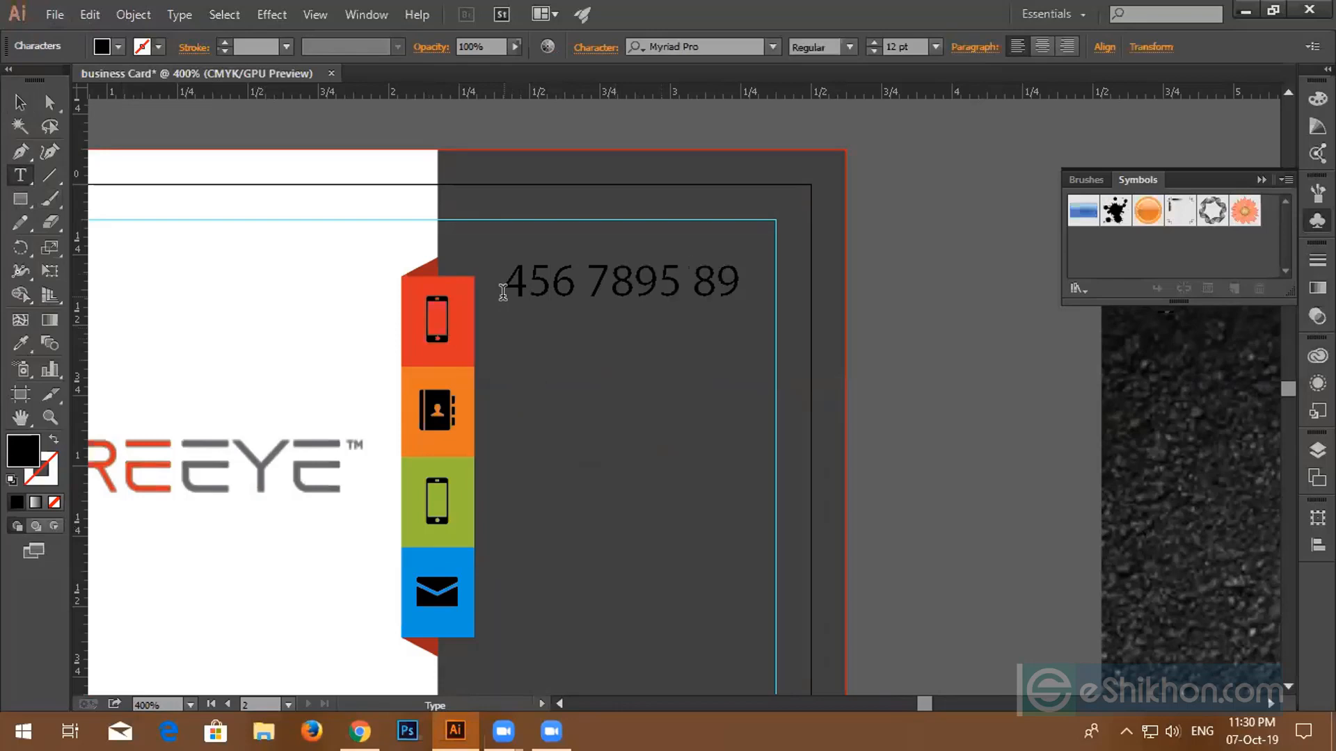
left_click(20, 102)
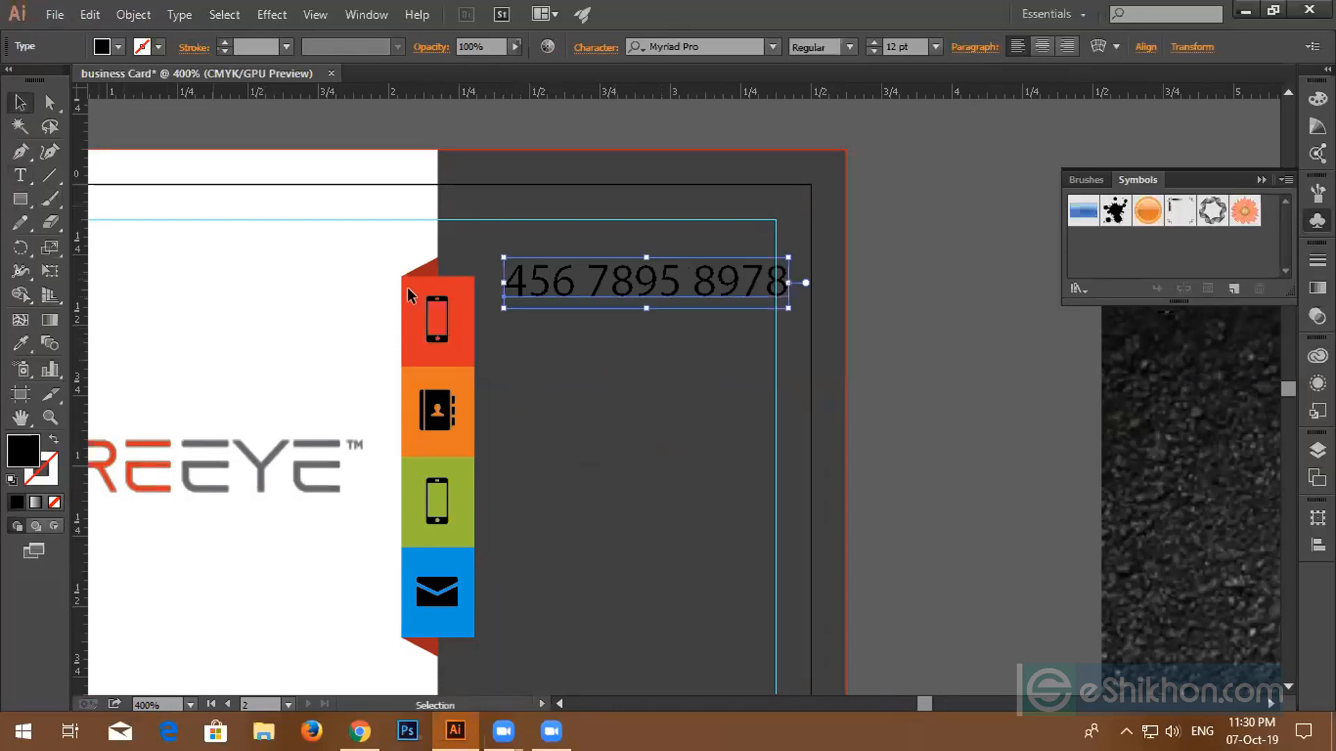
left_click_drag(654, 276, 631, 317)
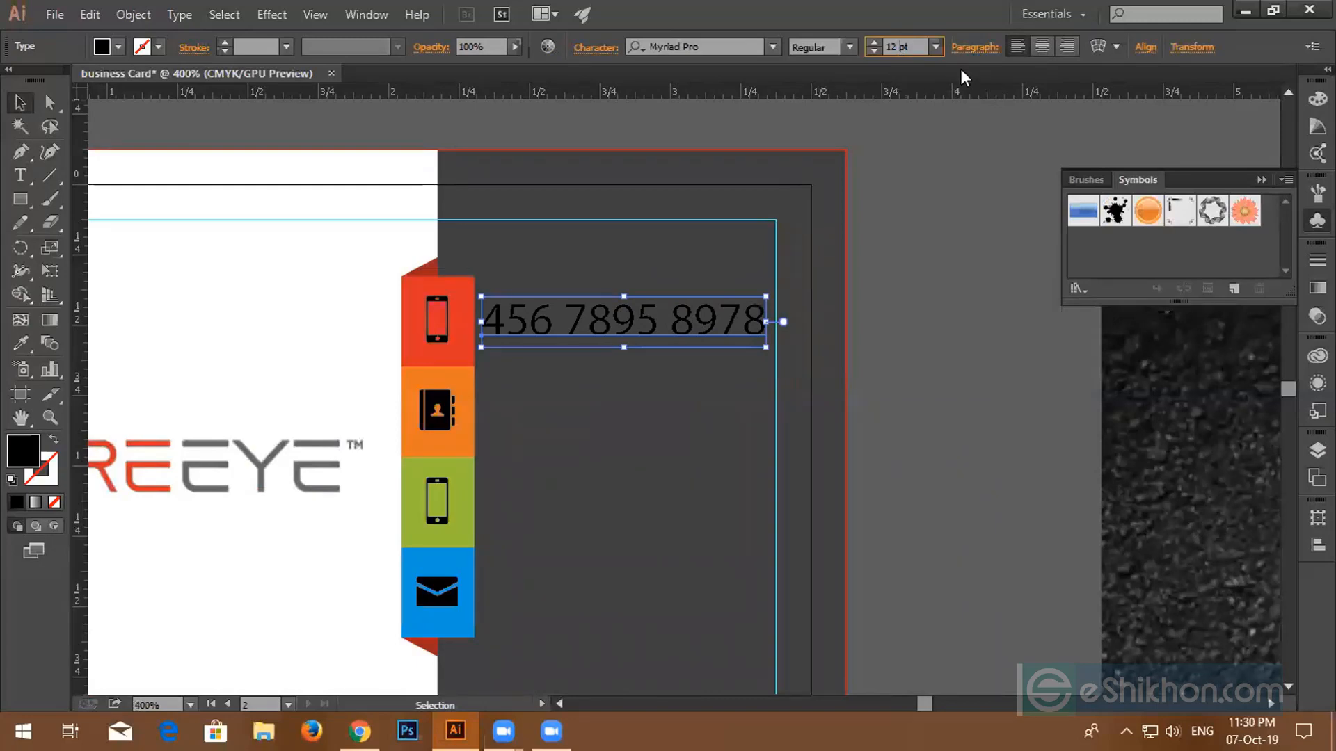
key("BackSpace")
key("BackSpace")
key("Return")
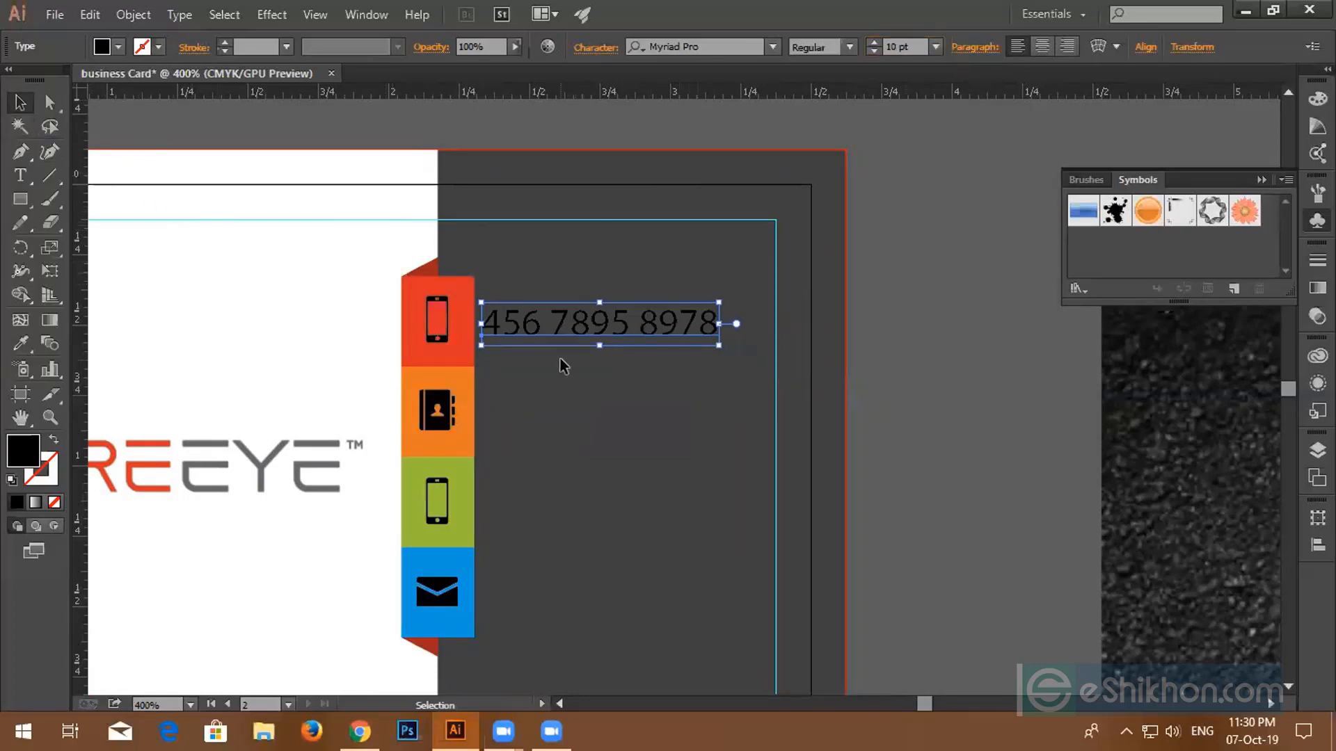
scroll(564, 362, "up", 2)
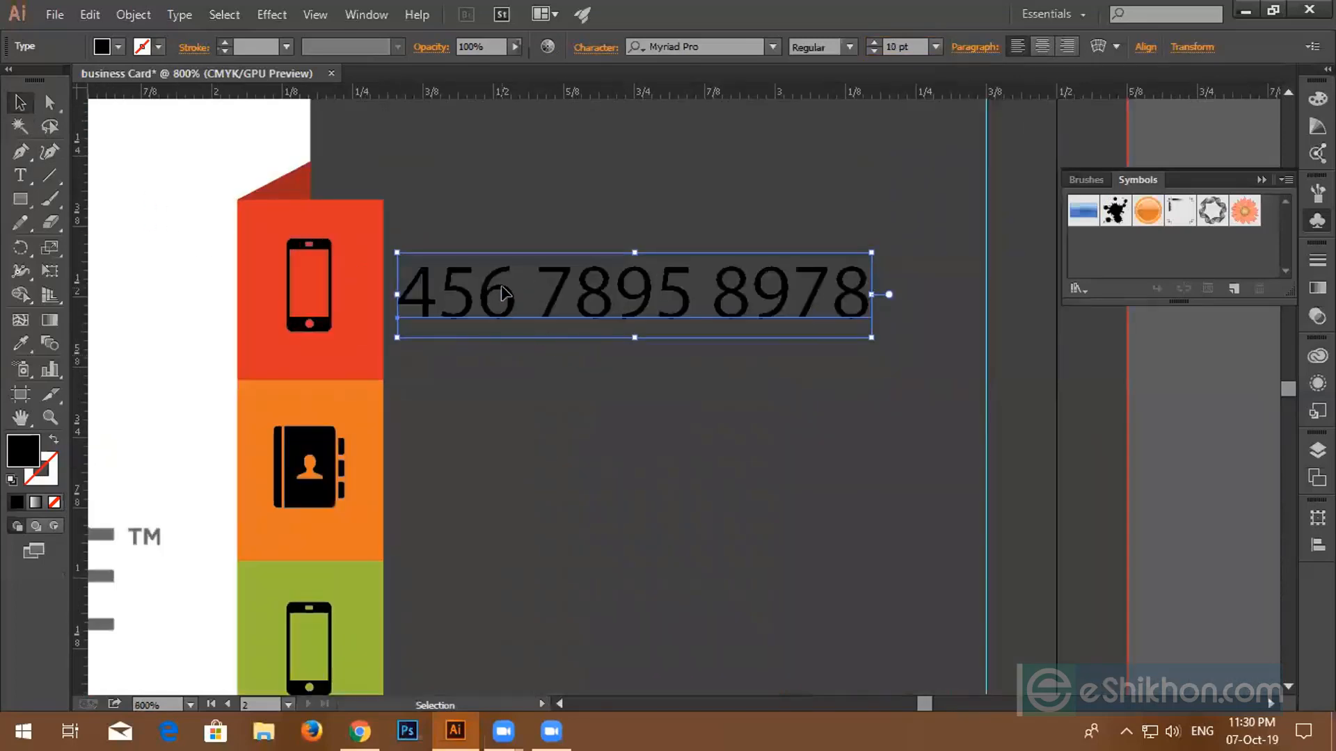
left_click_drag(503, 286, 515, 328)
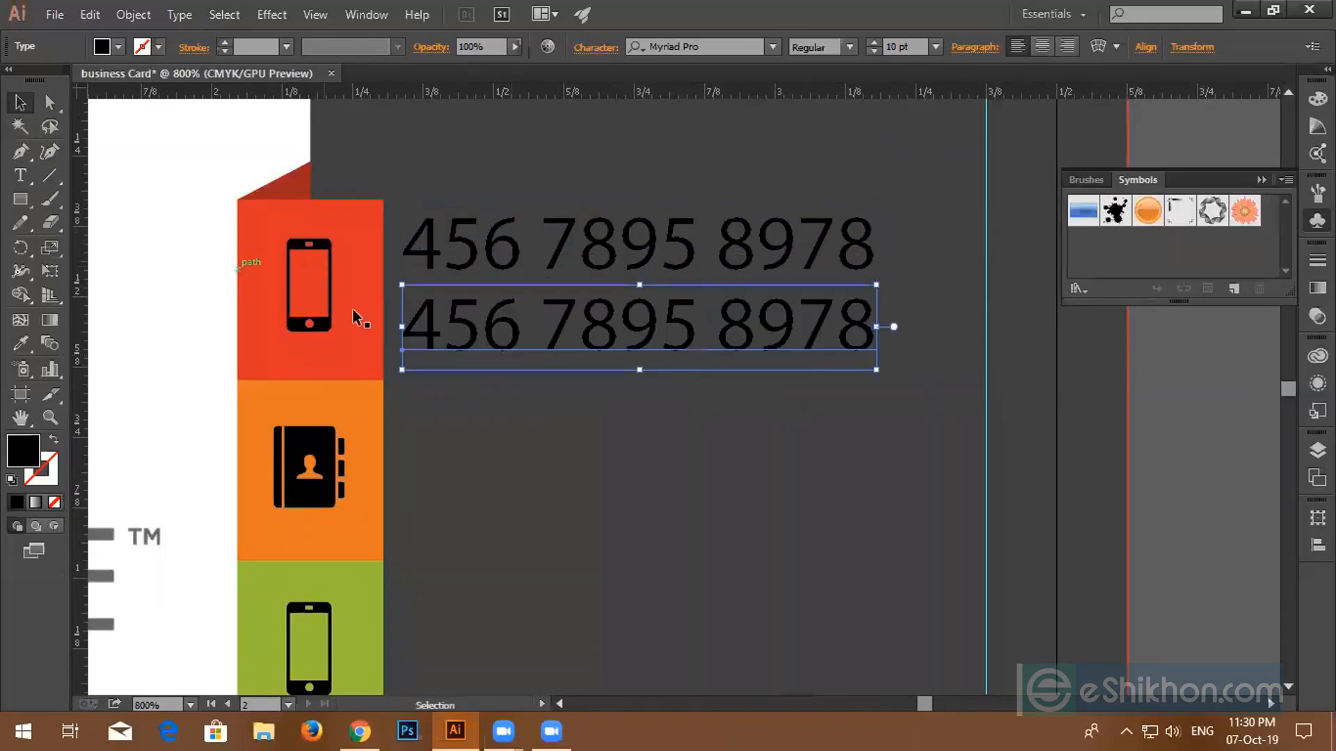
left_click_drag(417, 219, 469, 369)
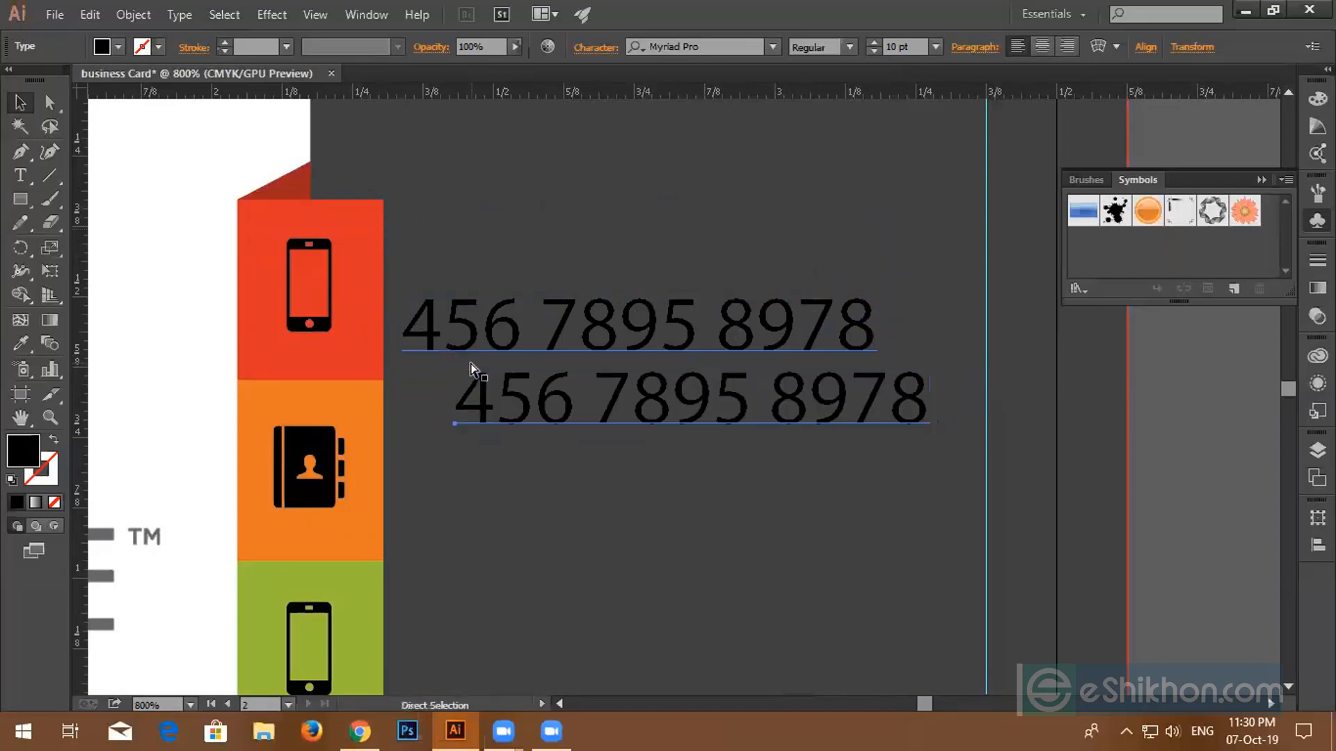
key("ctrl+z")
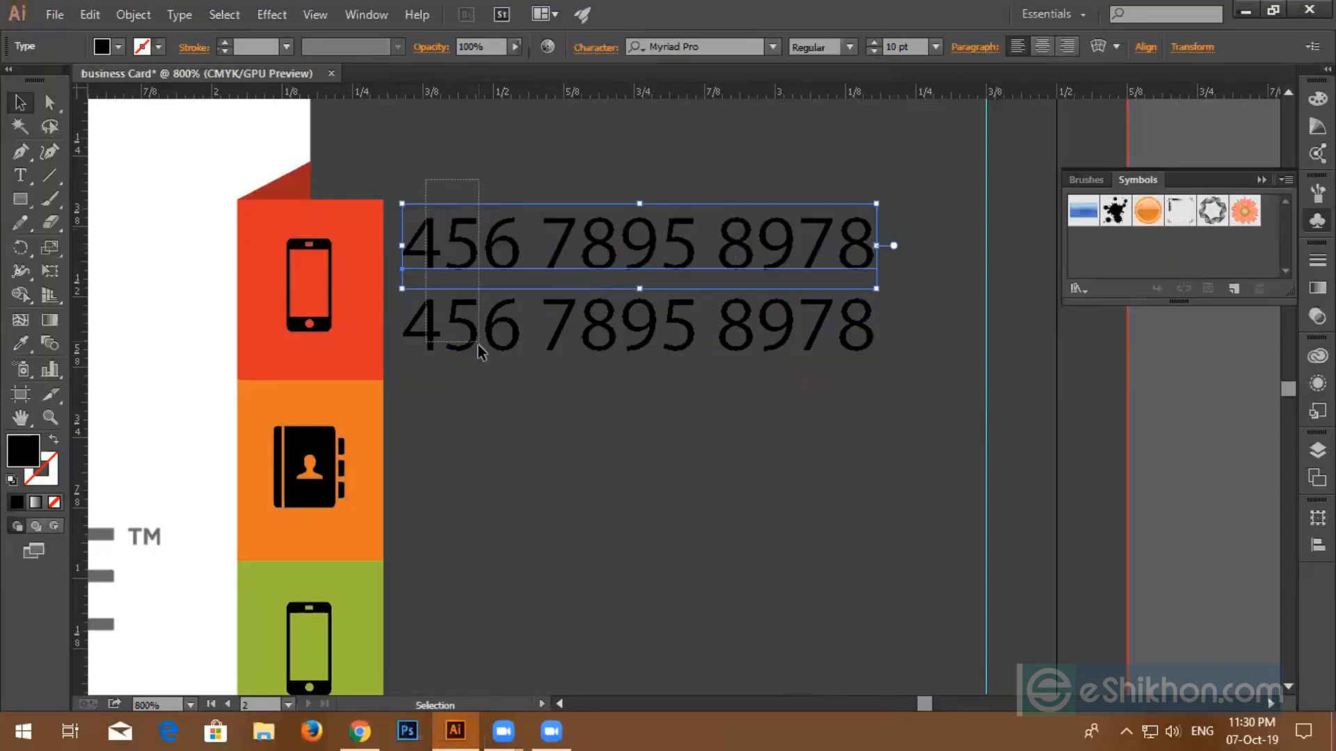
left_click(480, 353, "shift")
left_click_drag(479, 351, 480, 363)
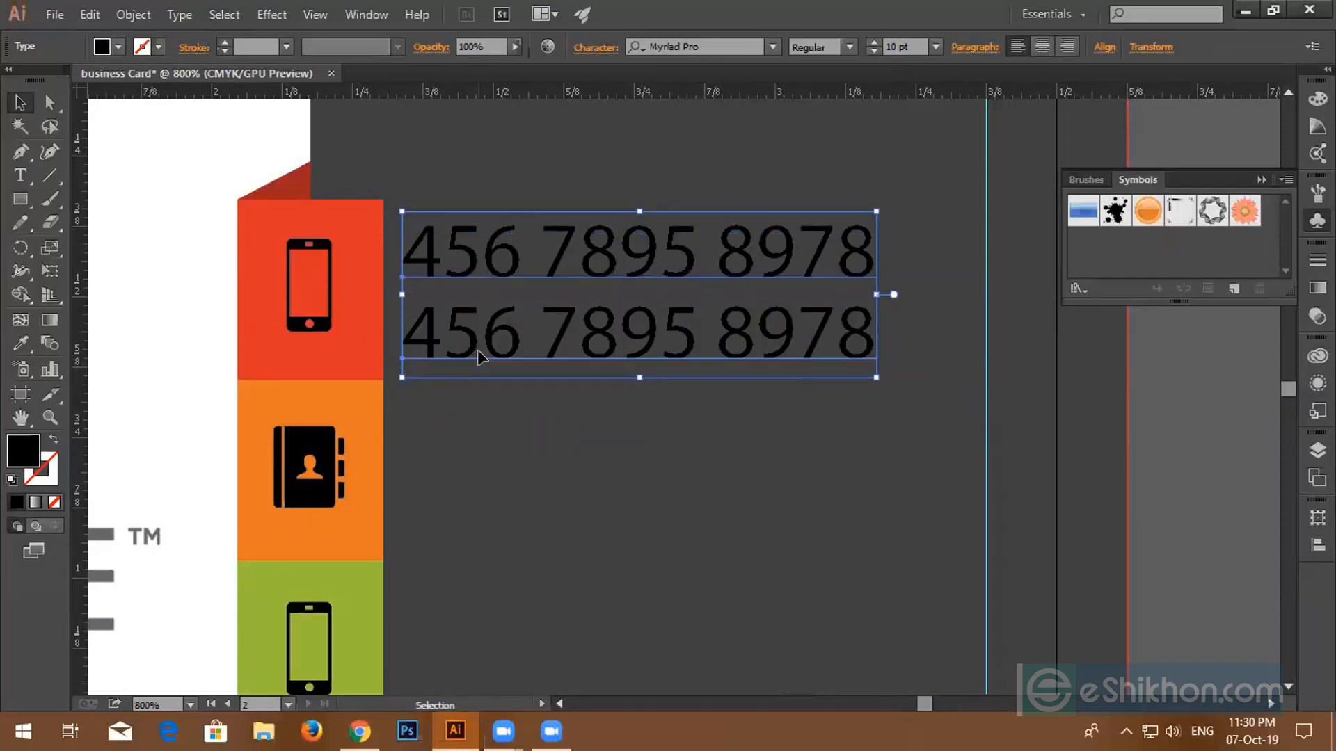
key("Up")
left_click(493, 192)
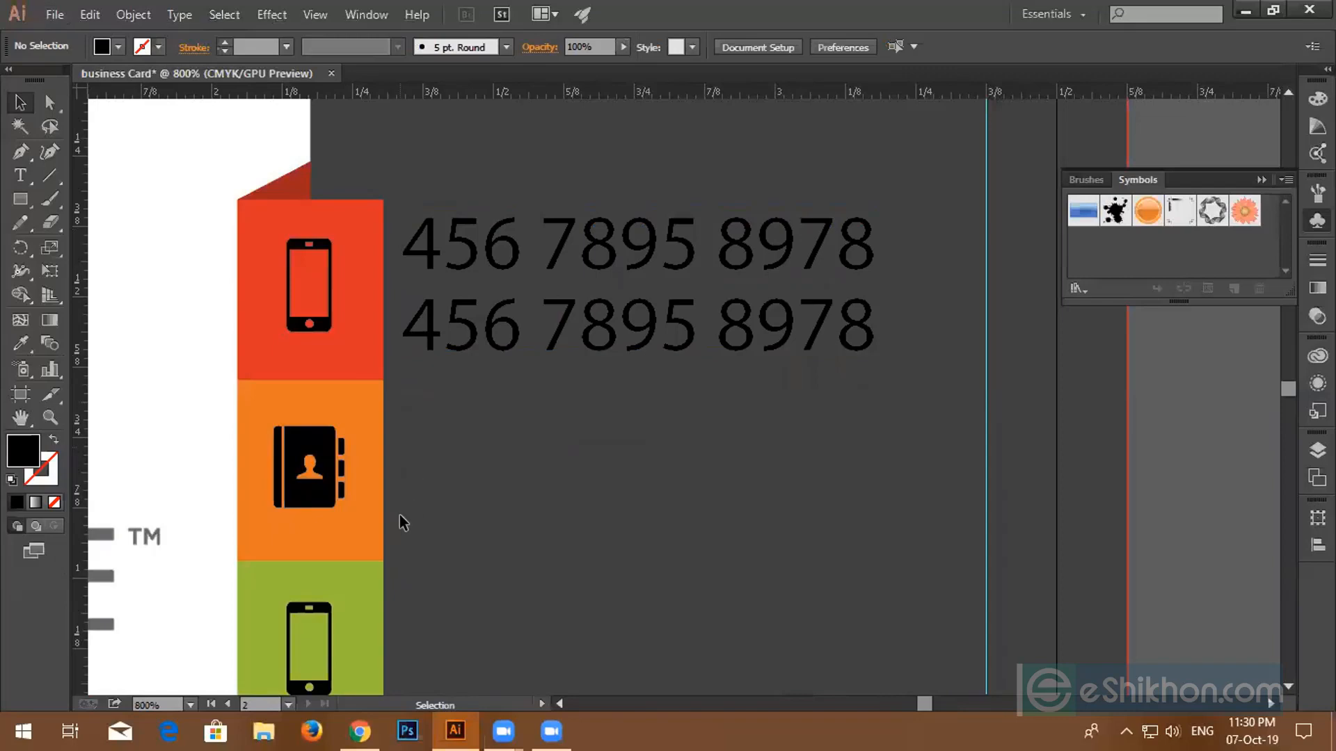
scroll(399, 515, "down", 1)
scroll(431, 468, "down", 3)
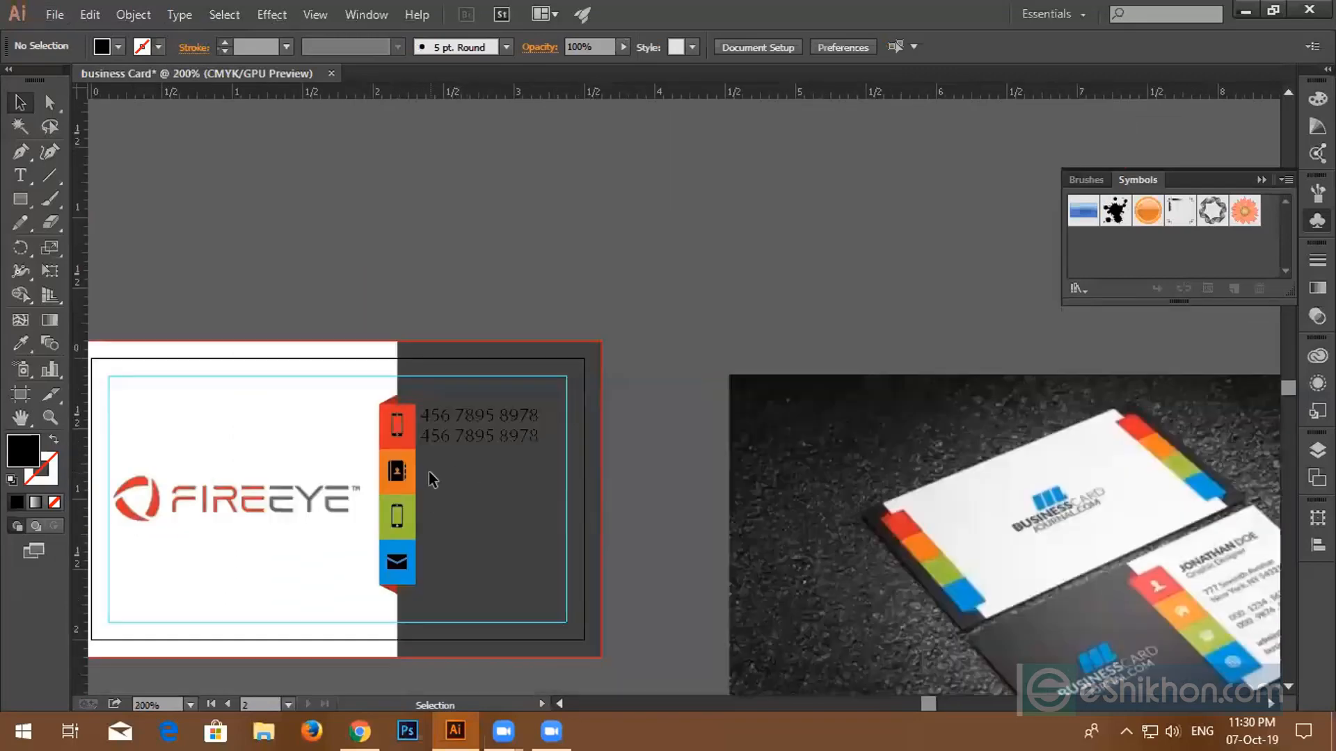
scroll(428, 471, "up", 2)
left_click(495, 395)
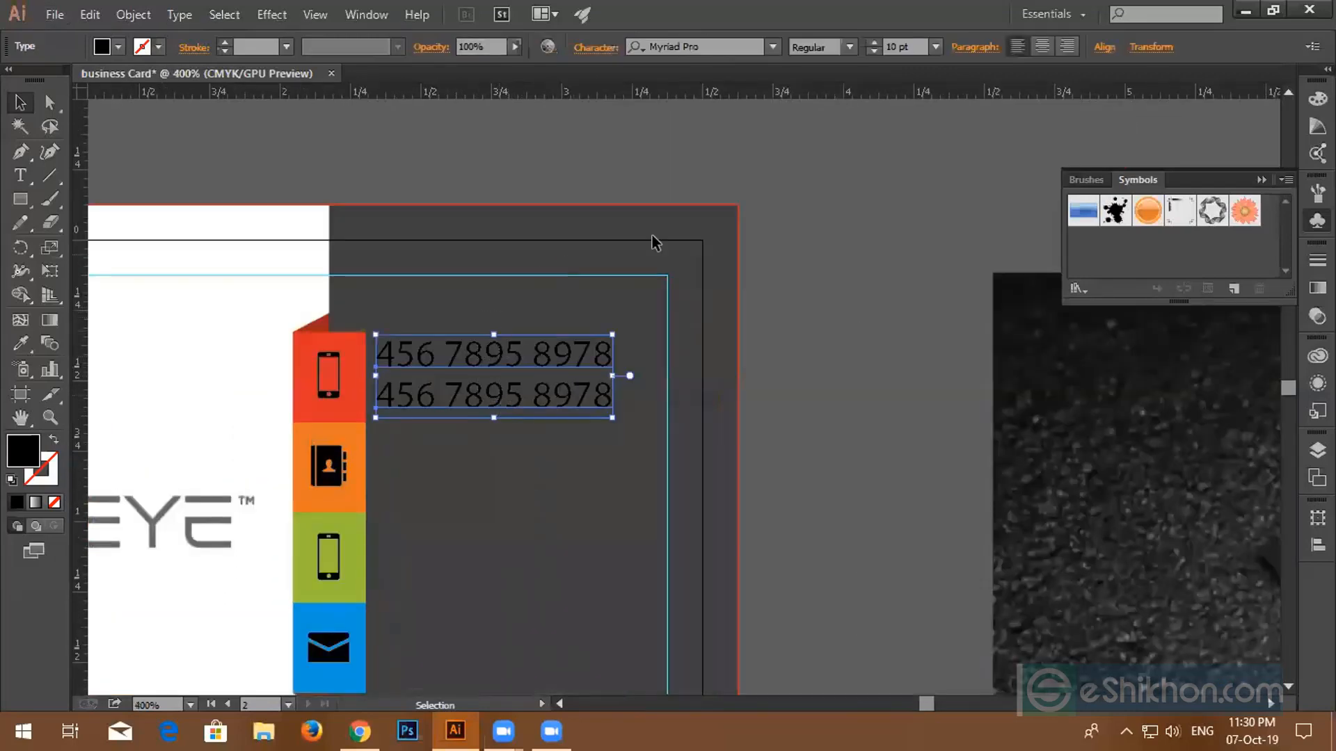
- Try the Titillium font on the selected phone-number text
left_click(727, 47)
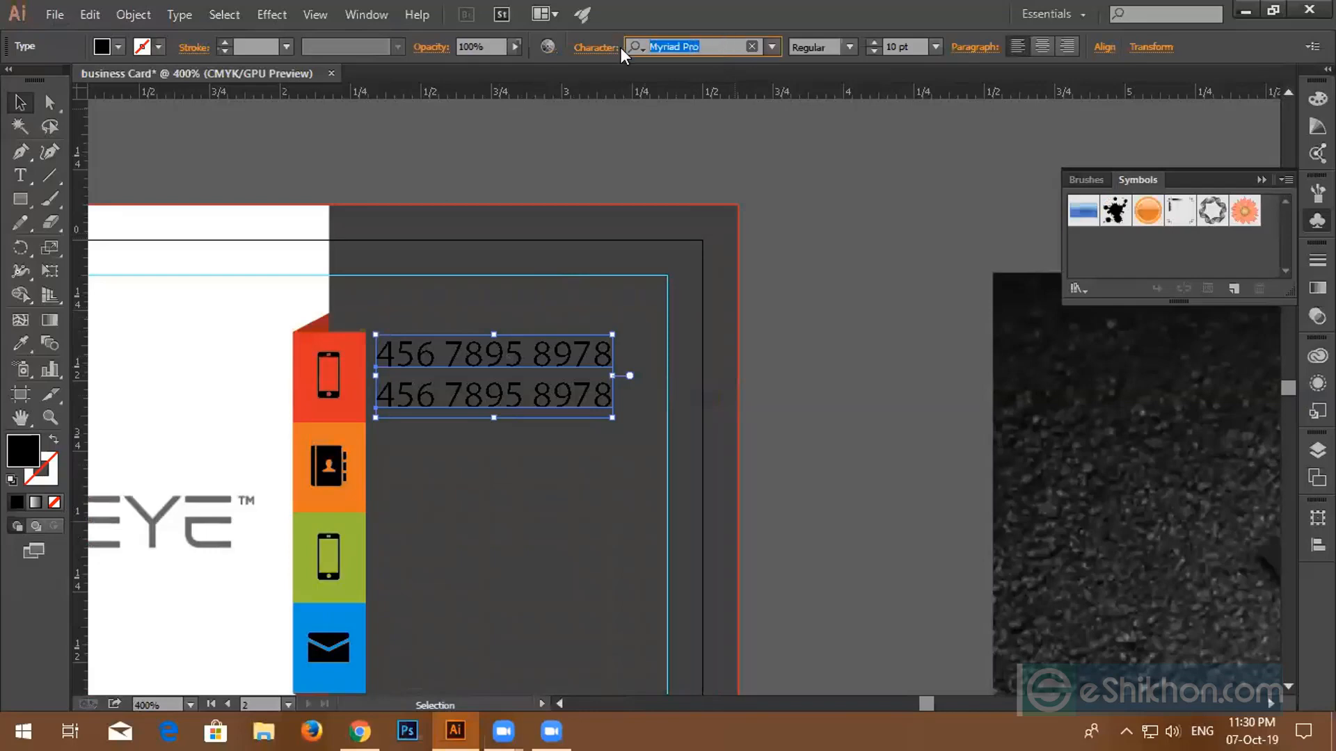
type("t")
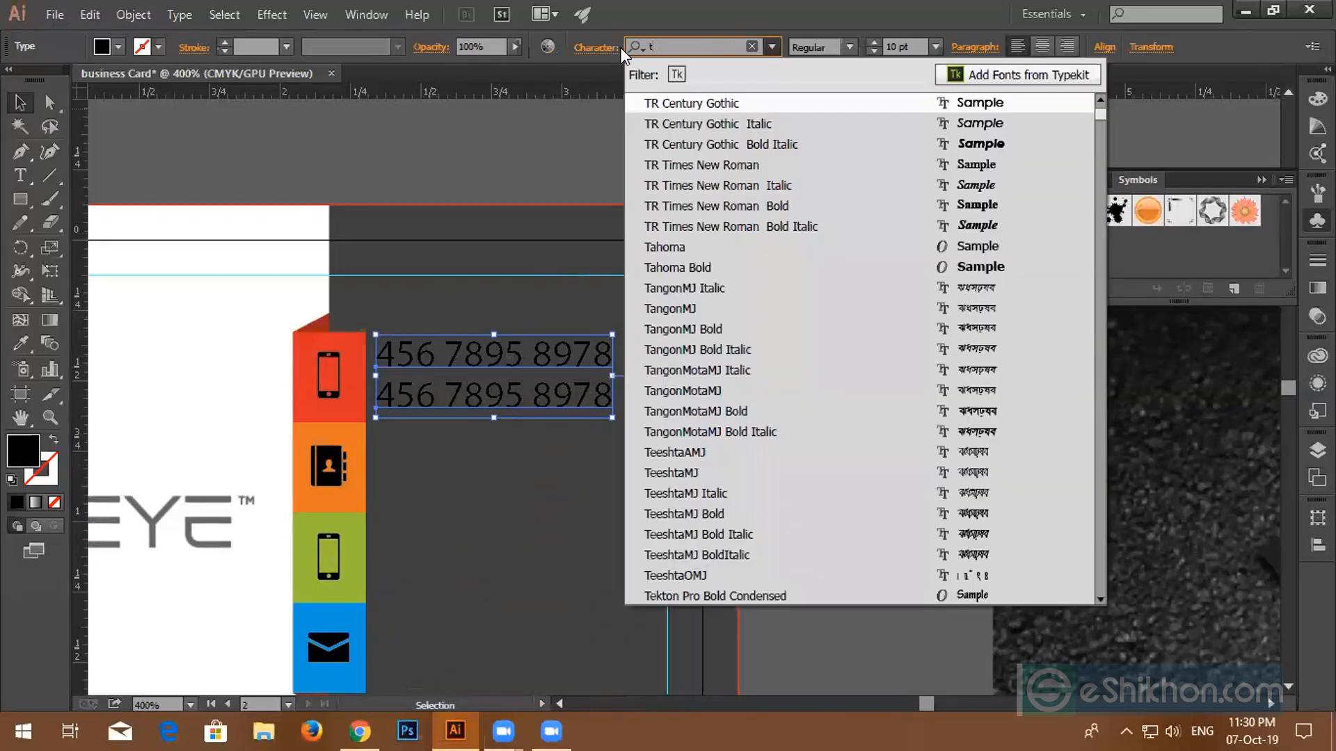
type("ith")
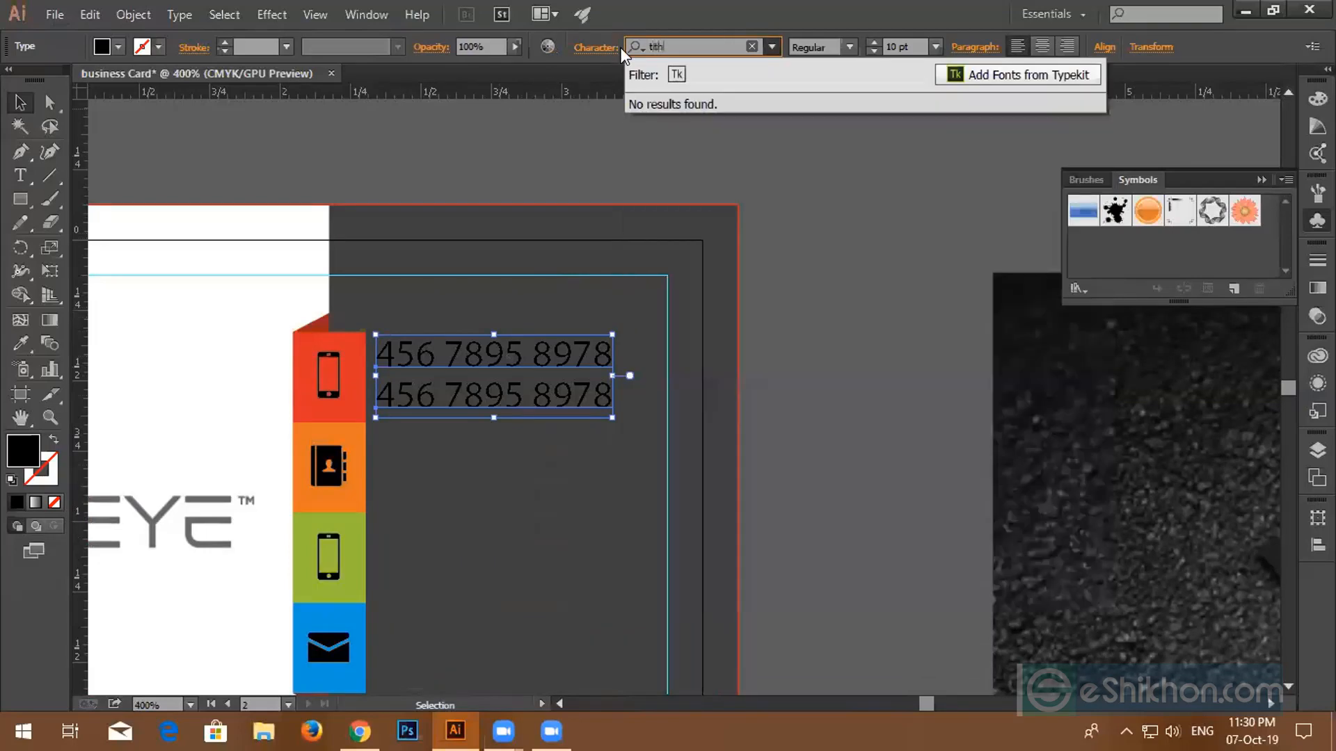
key("BackSpace")
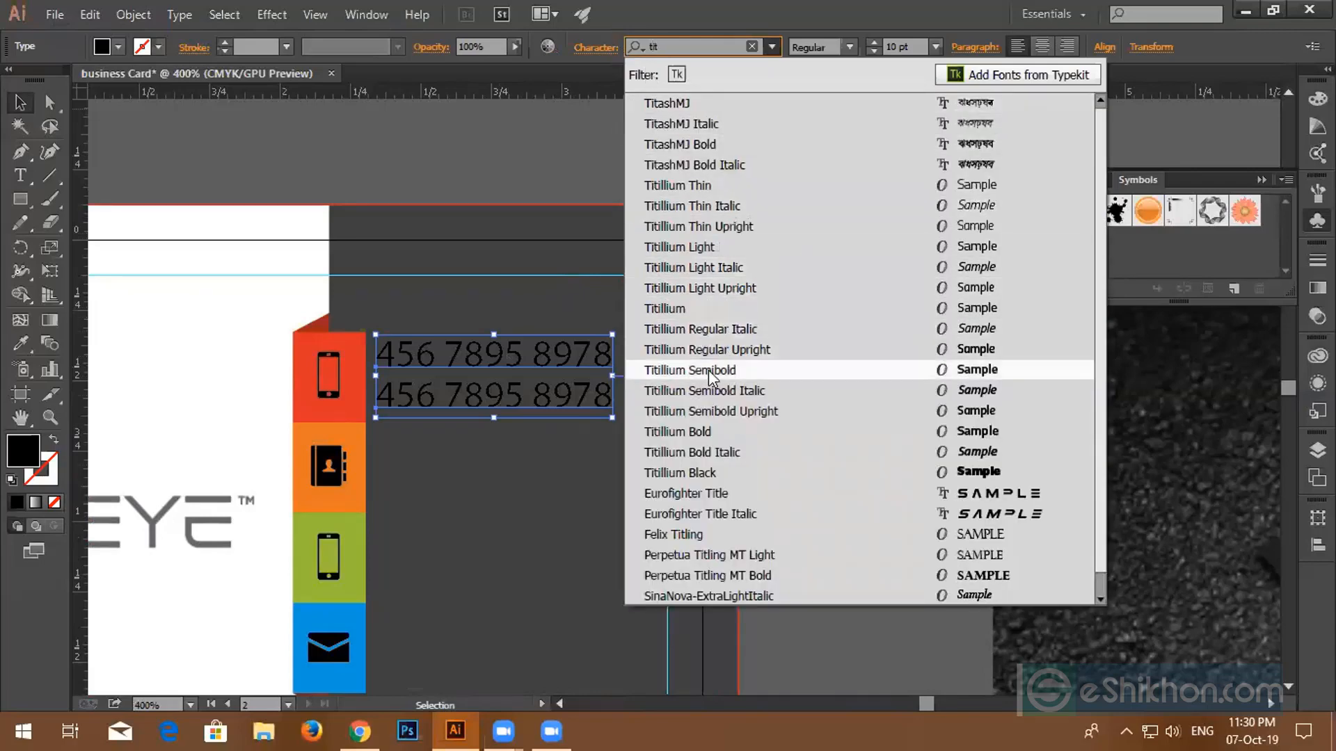
left_click(691, 308)
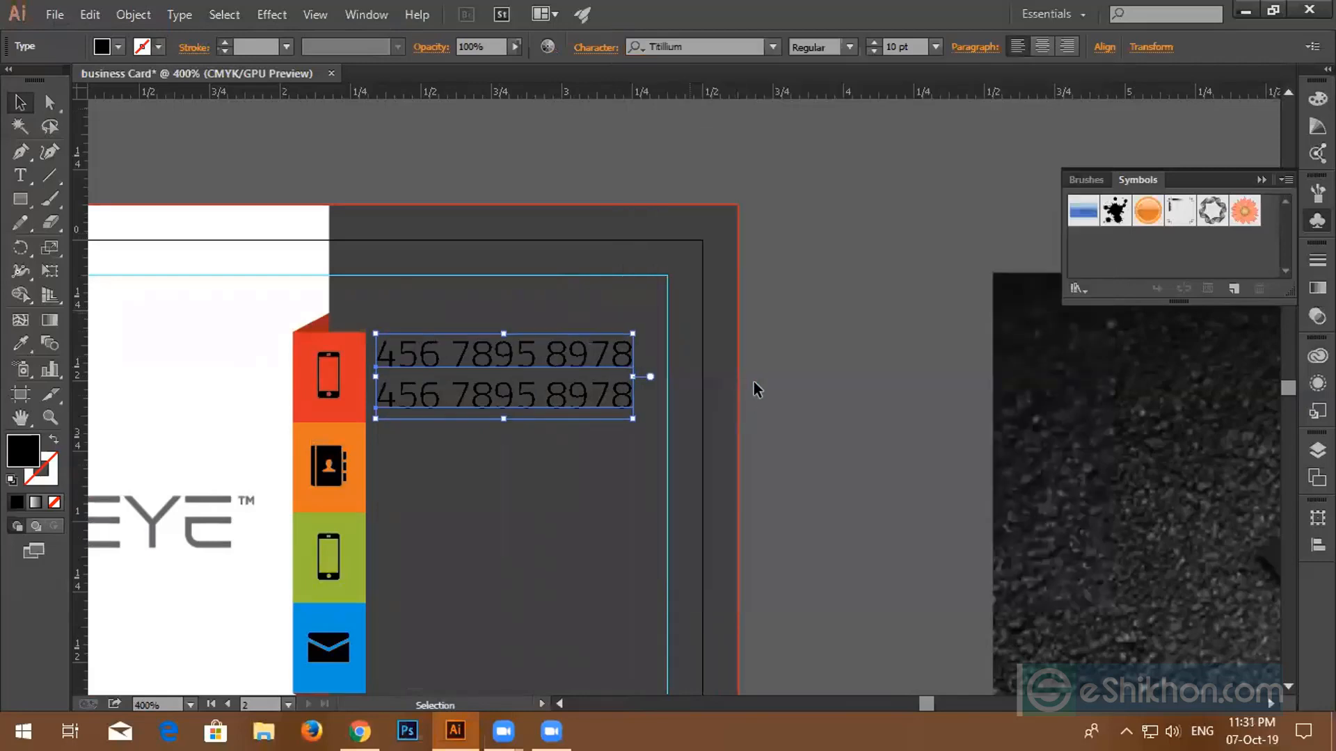
left_click(822, 263)
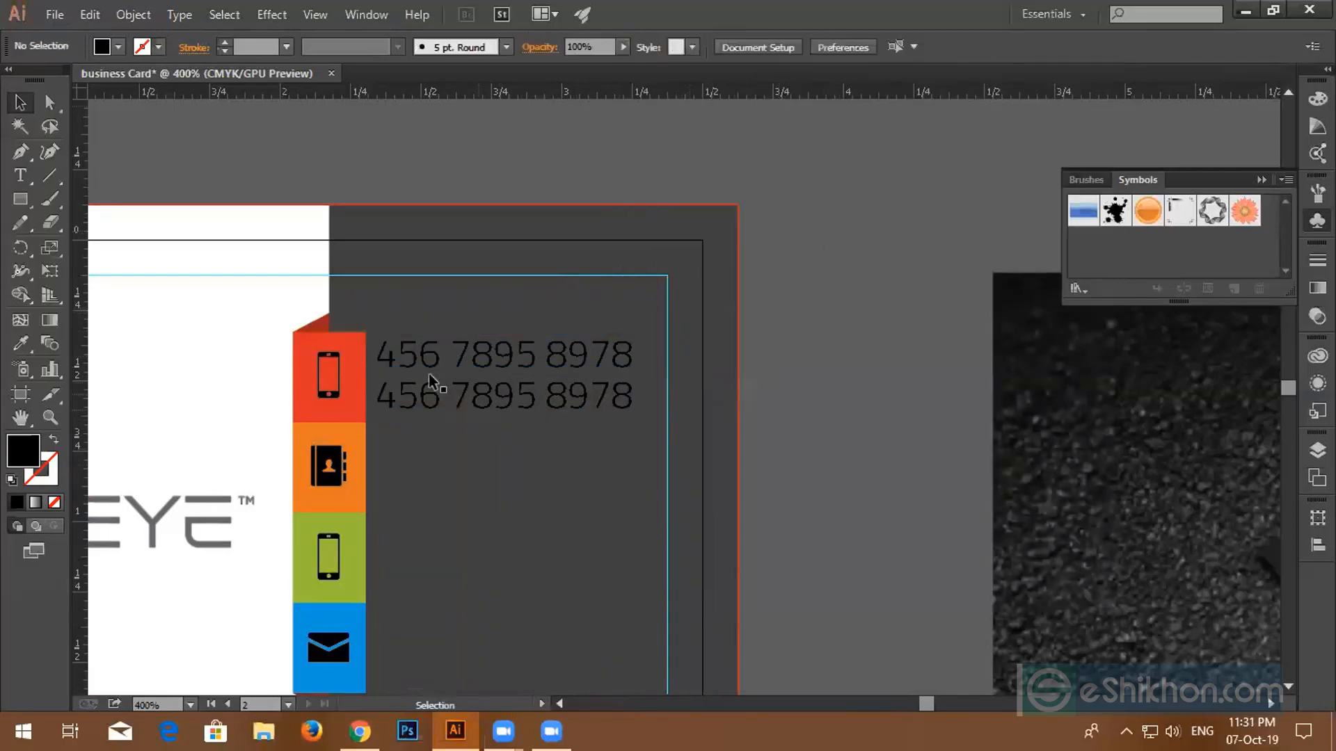
- Set both phone-number lines in Lato Regular
left_click(619, 365)
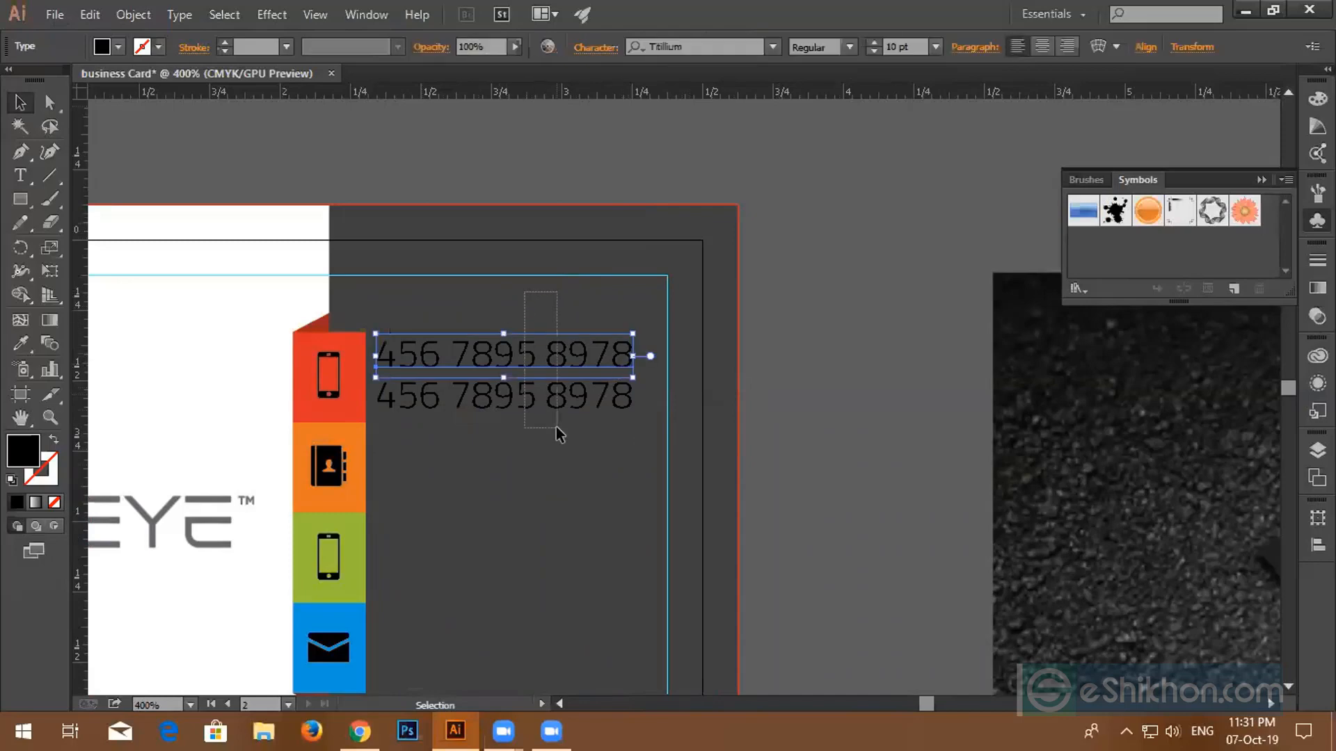
left_click_drag(557, 428, 557, 428)
left_click(691, 43)
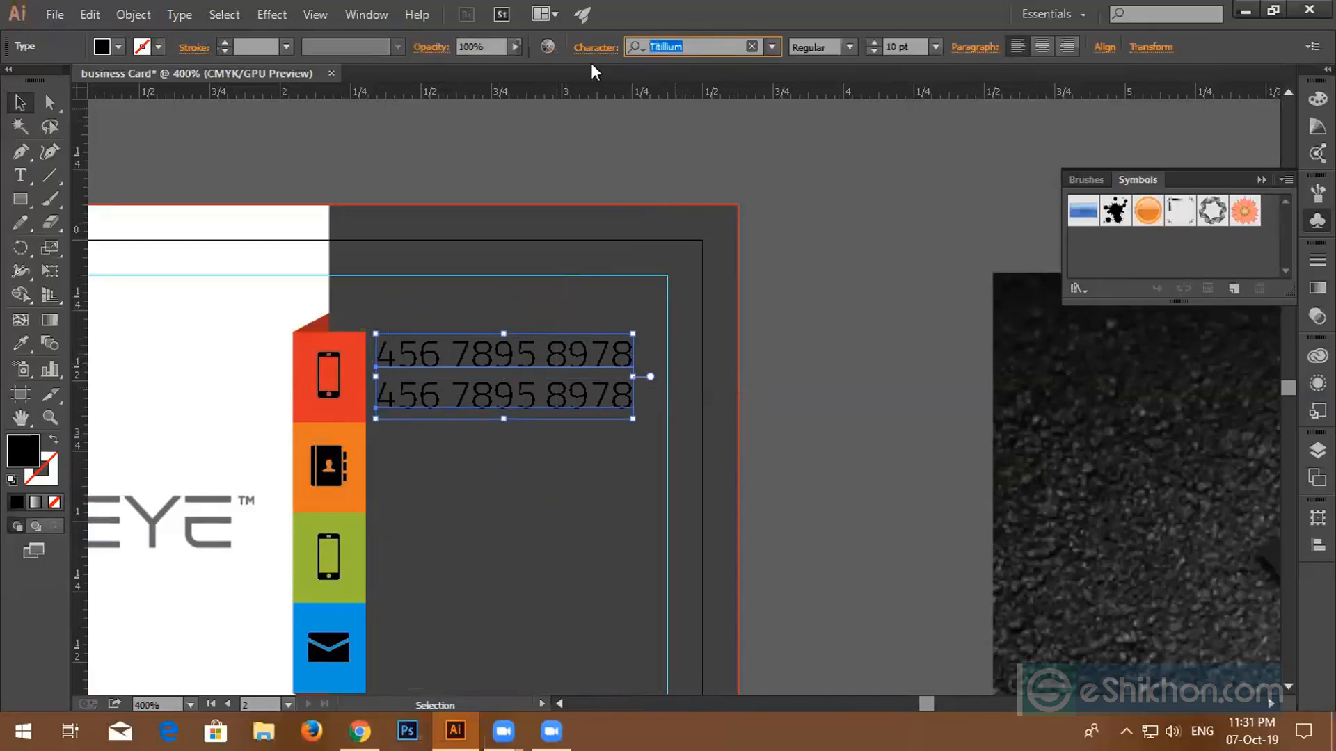
type("lat")
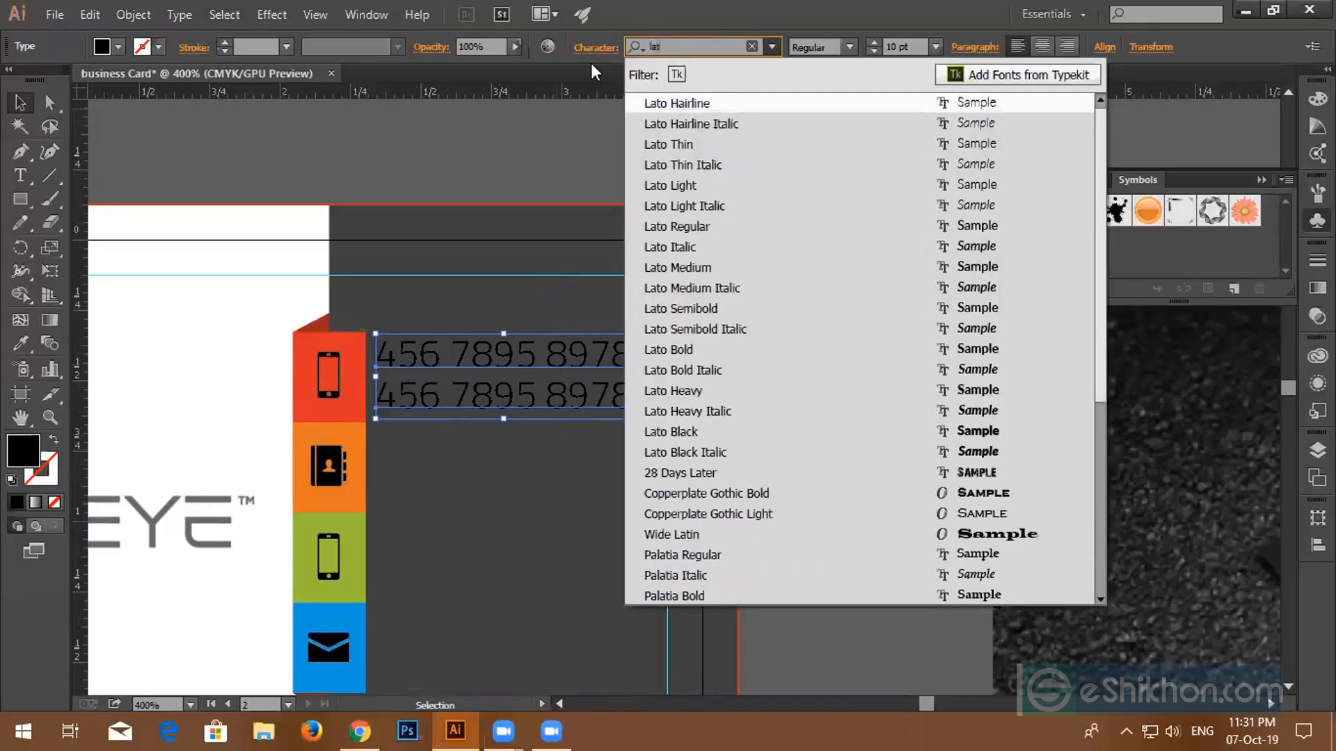
type("o")
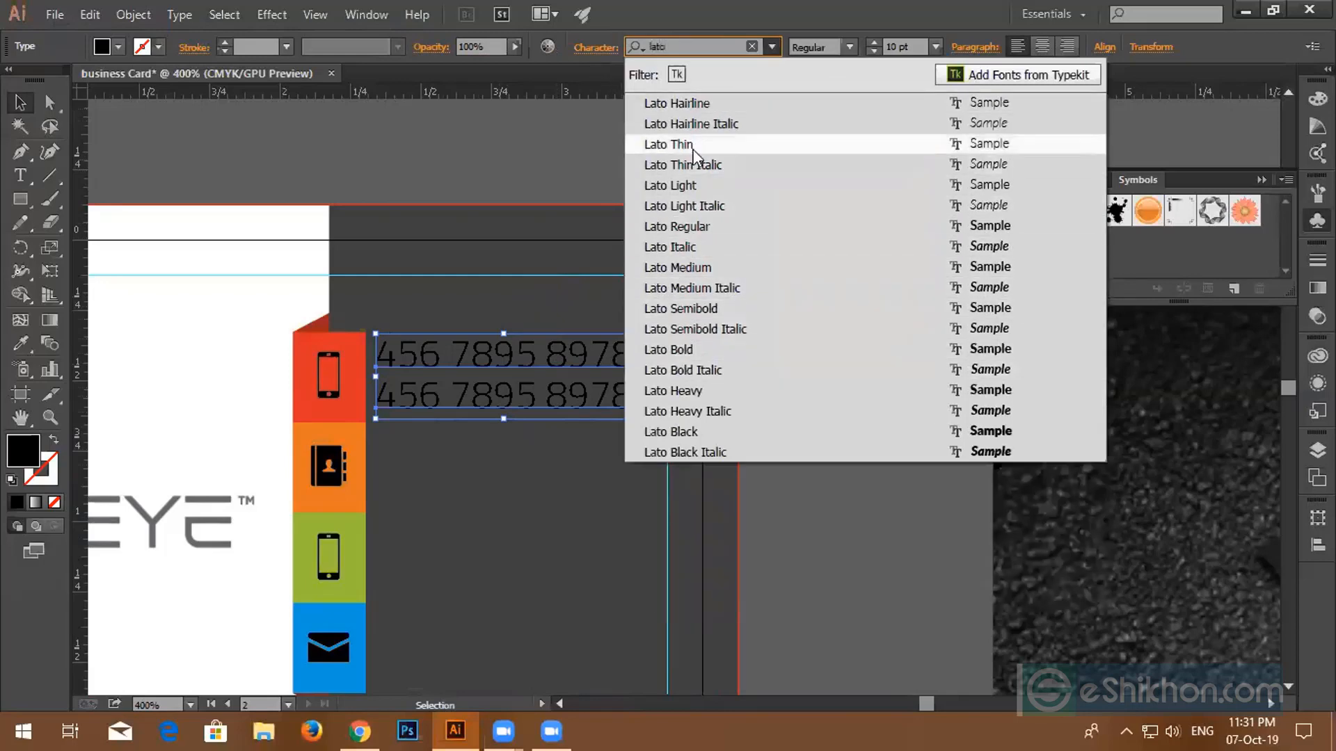
left_click(695, 225)
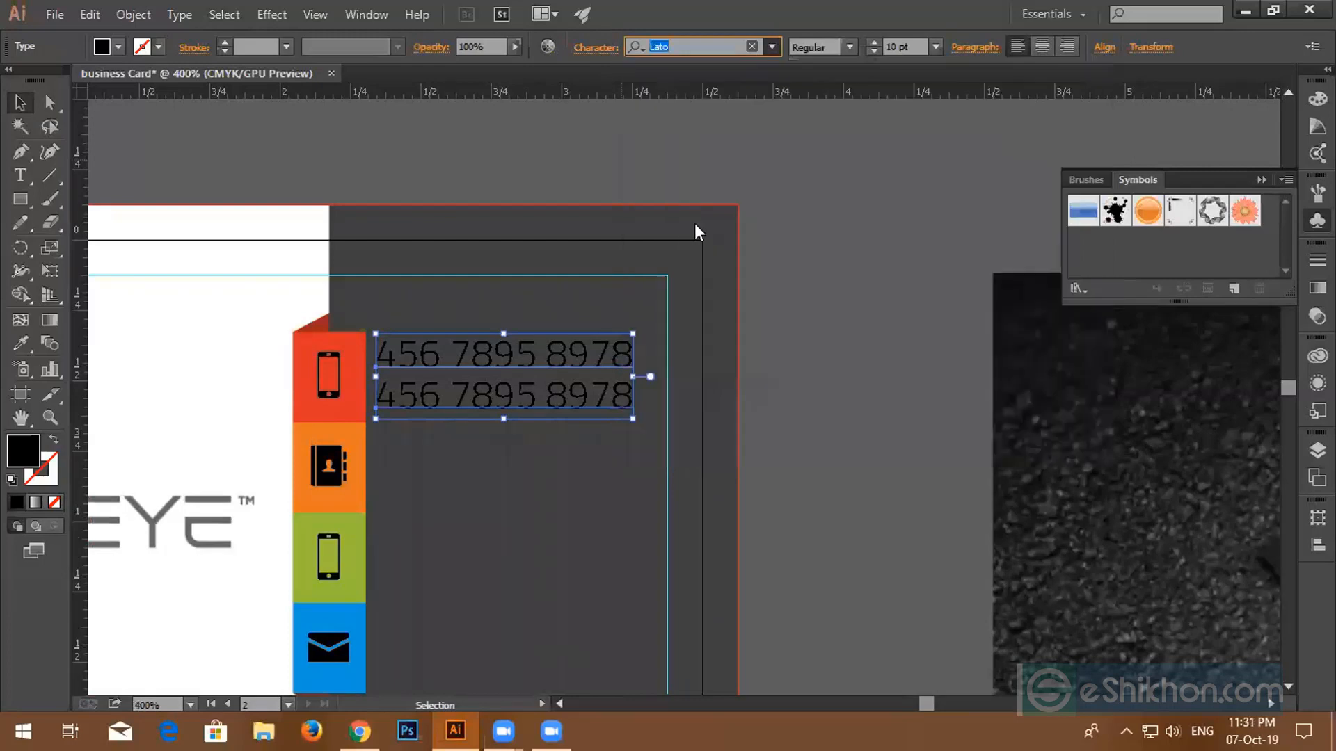
left_click(825, 413)
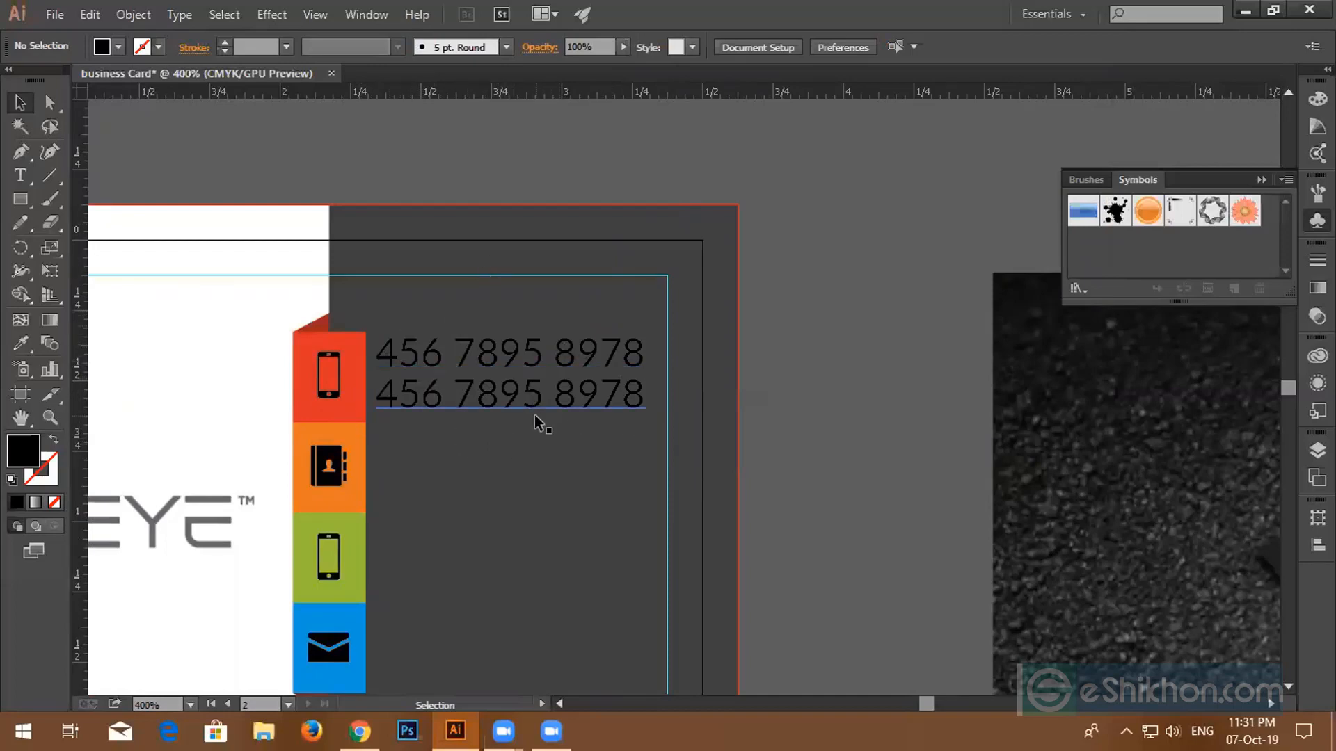
scroll(540, 420, "down", 3)
scroll(501, 428, "up", 4)
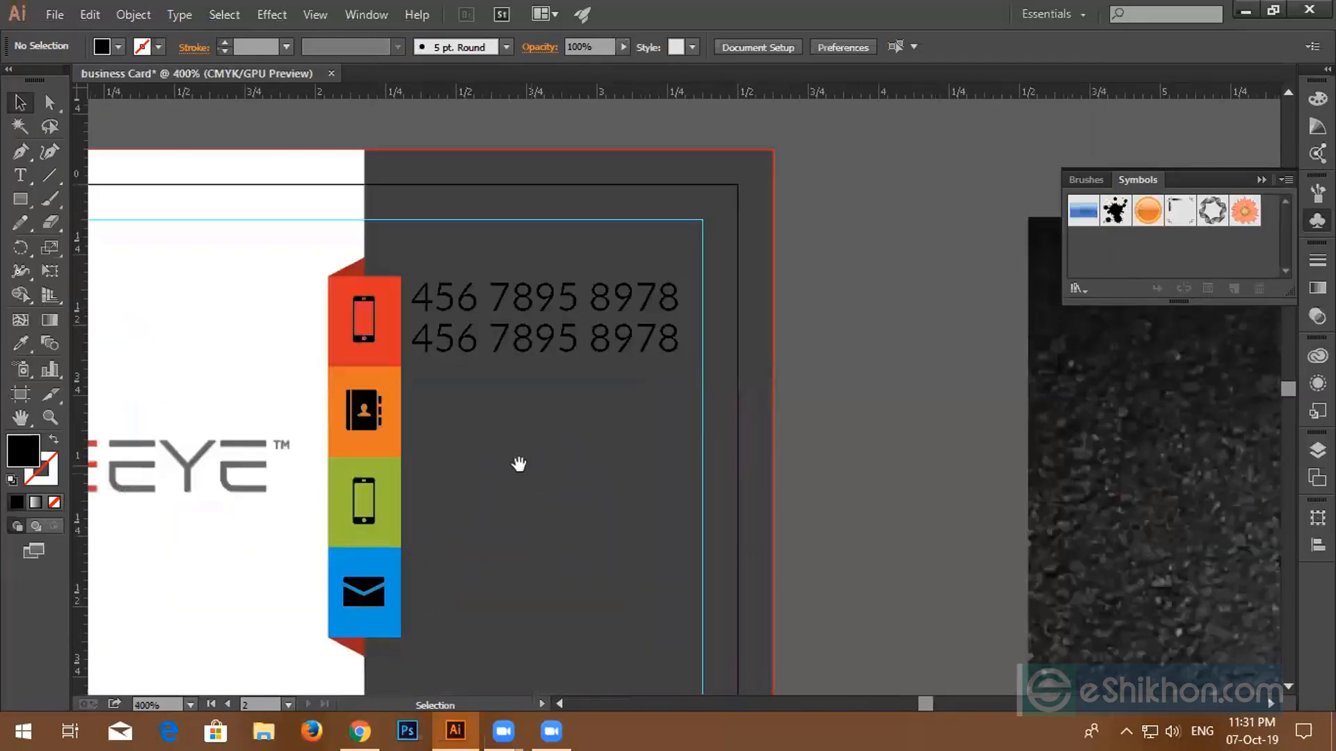
left_click_drag(519, 464, 733, 441)
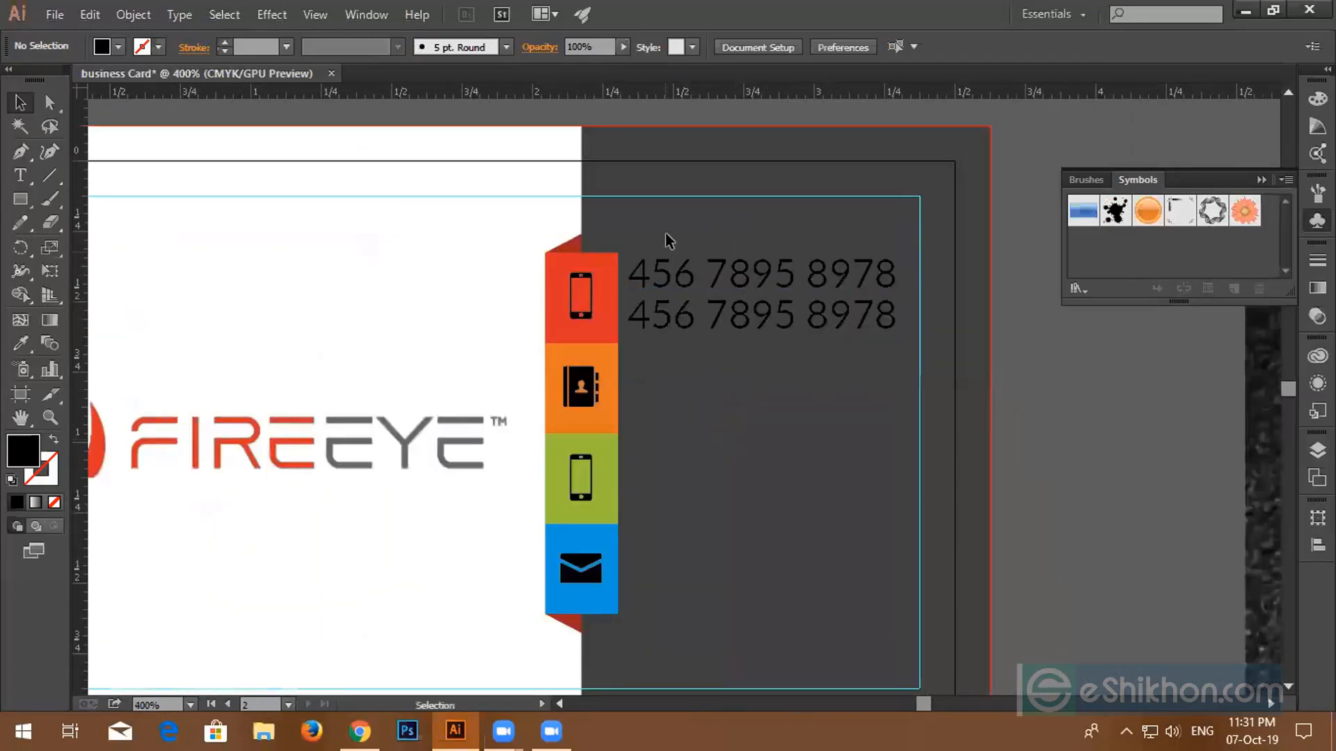
- Make the four tab icons white with the Eyedropper, then reselect them
left_click_drag(674, 226, 731, 379)
left_click(597, 316)
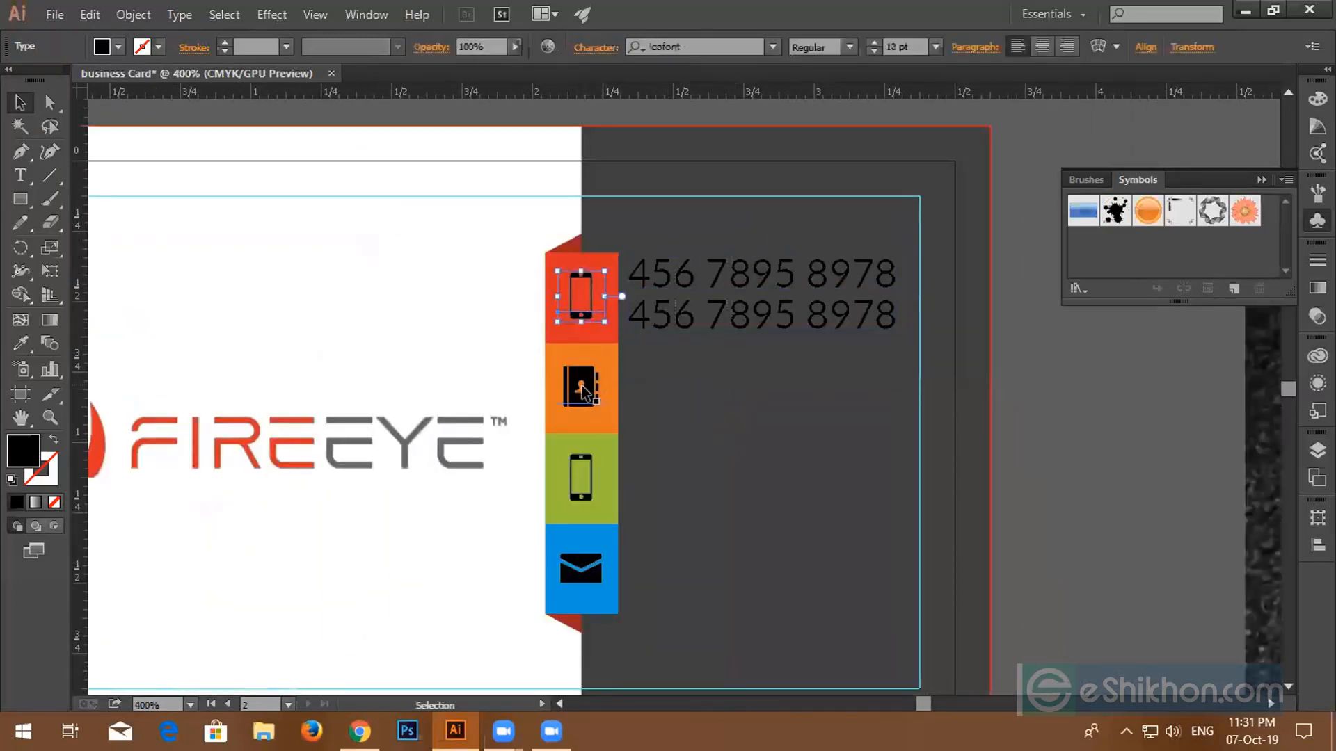
left_click(581, 393, "shift")
left_click(583, 466, "shift")
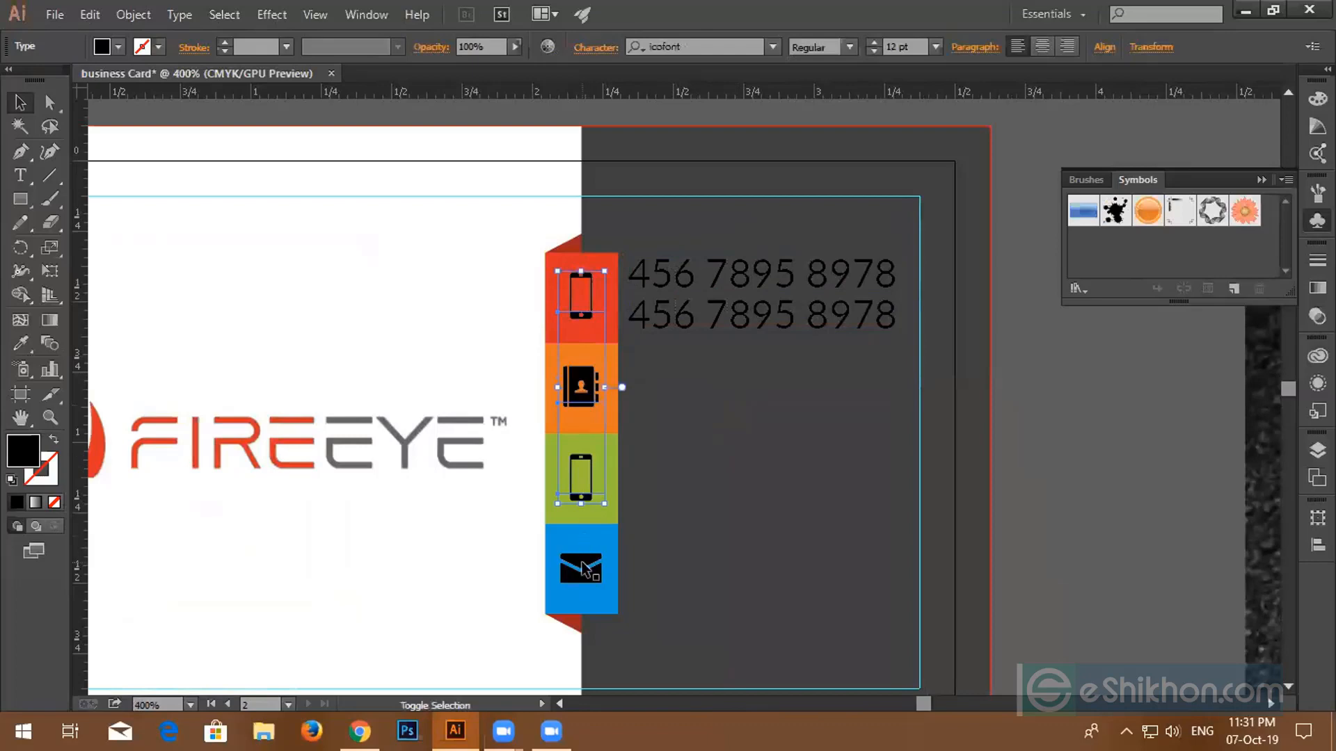
left_click(584, 565, "shift")
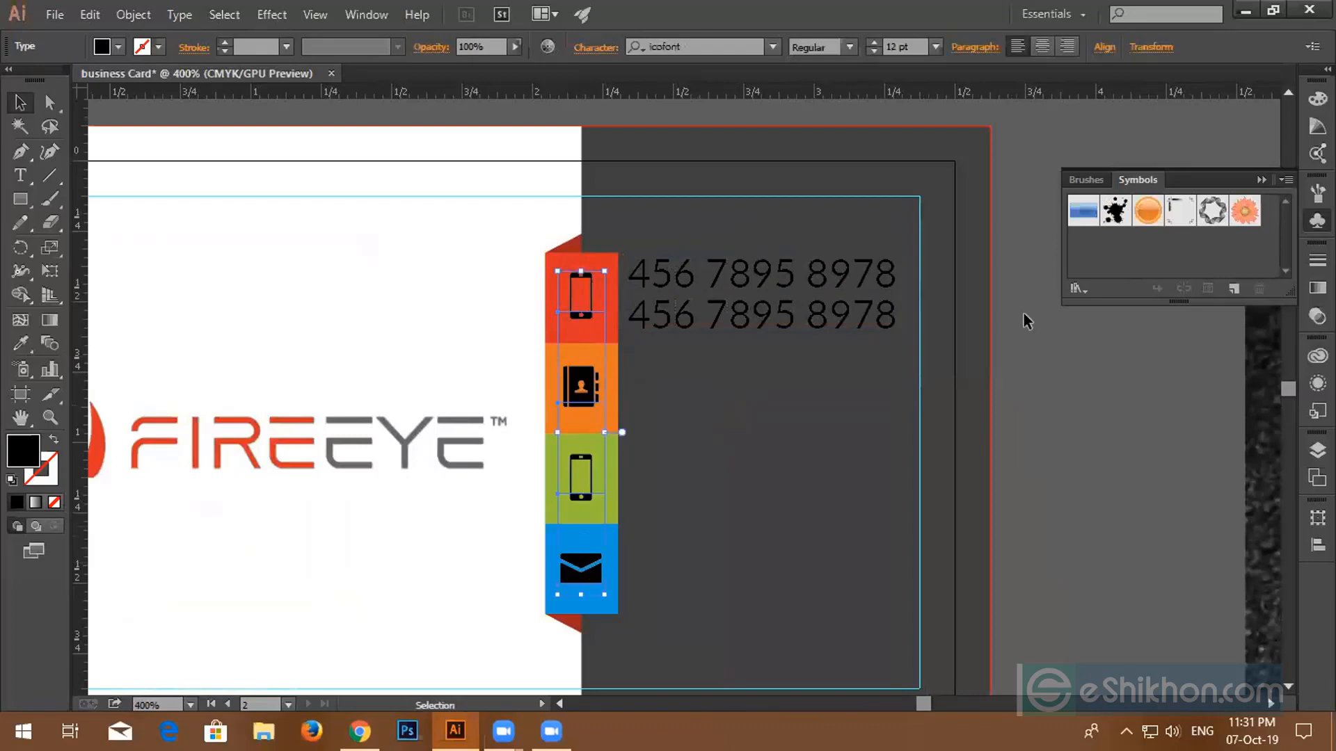
left_click(20, 343)
left_click(269, 284)
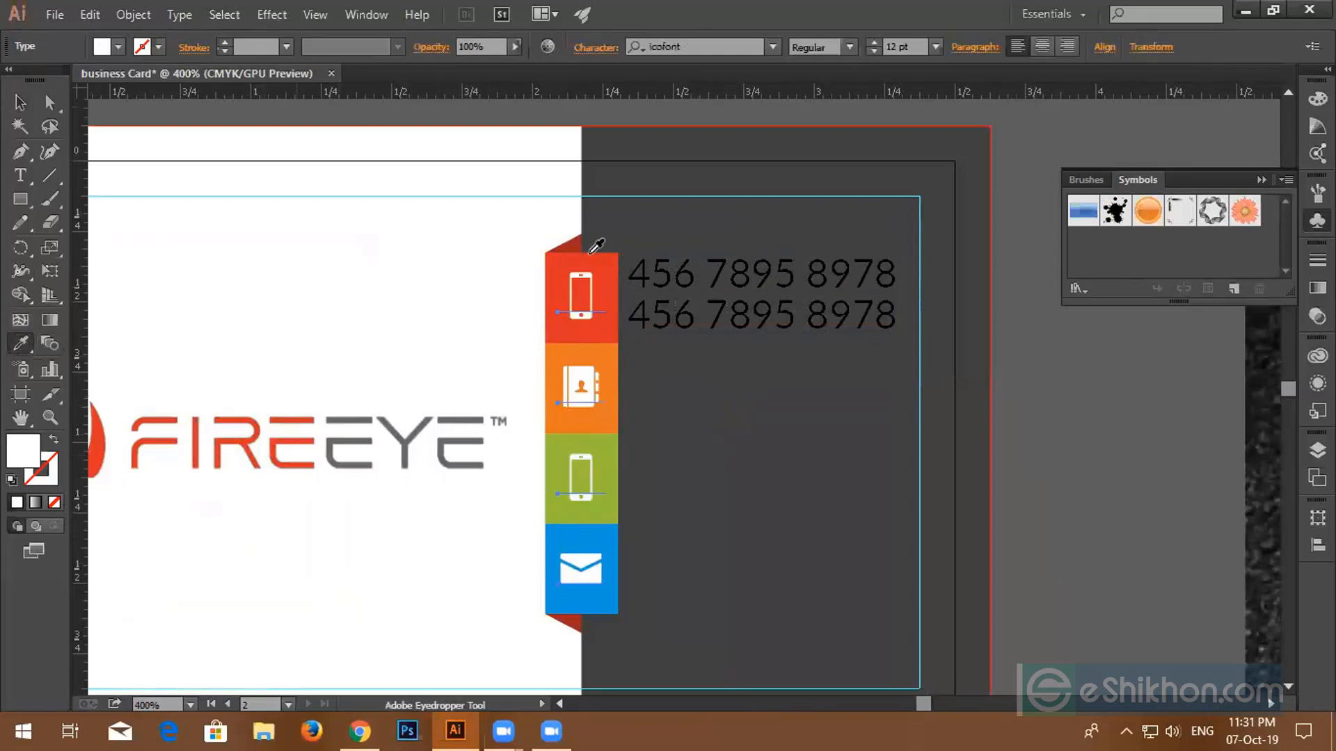
left_click(21, 102)
left_click(1055, 398)
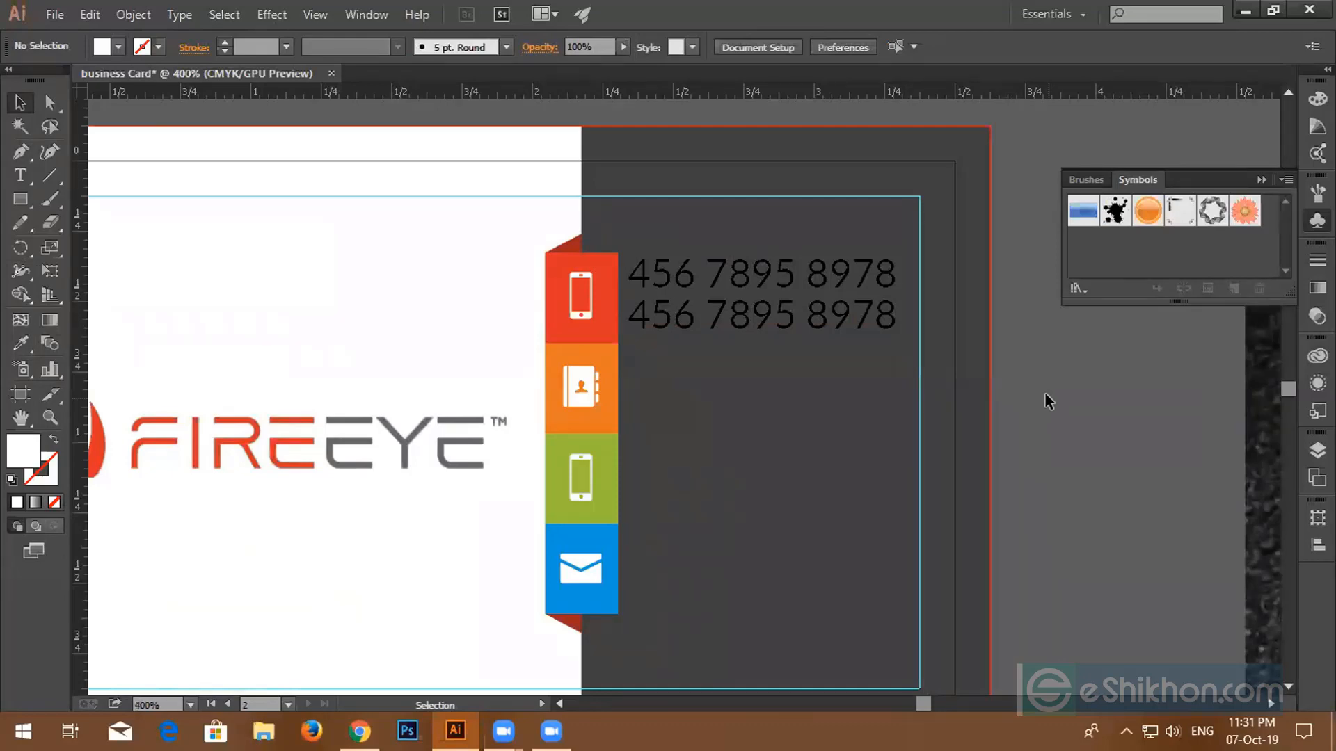
left_click(589, 388)
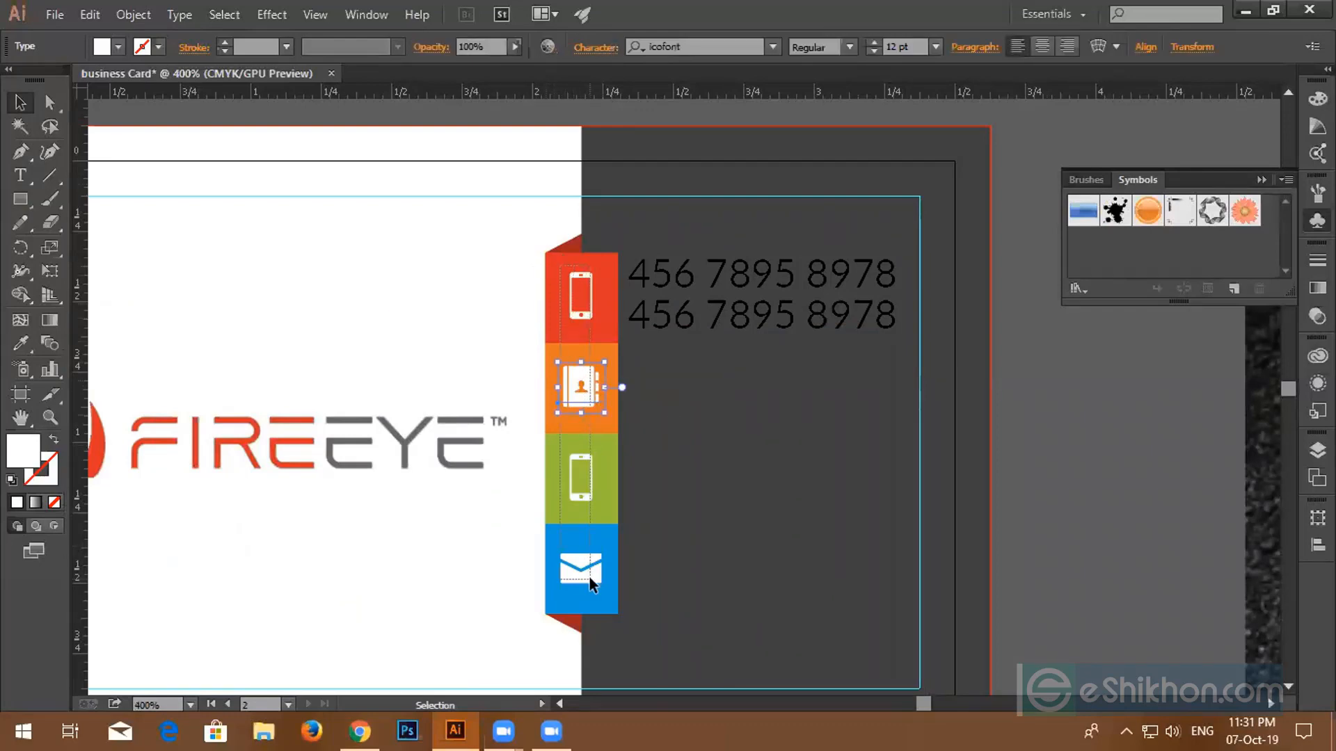
left_click(591, 502)
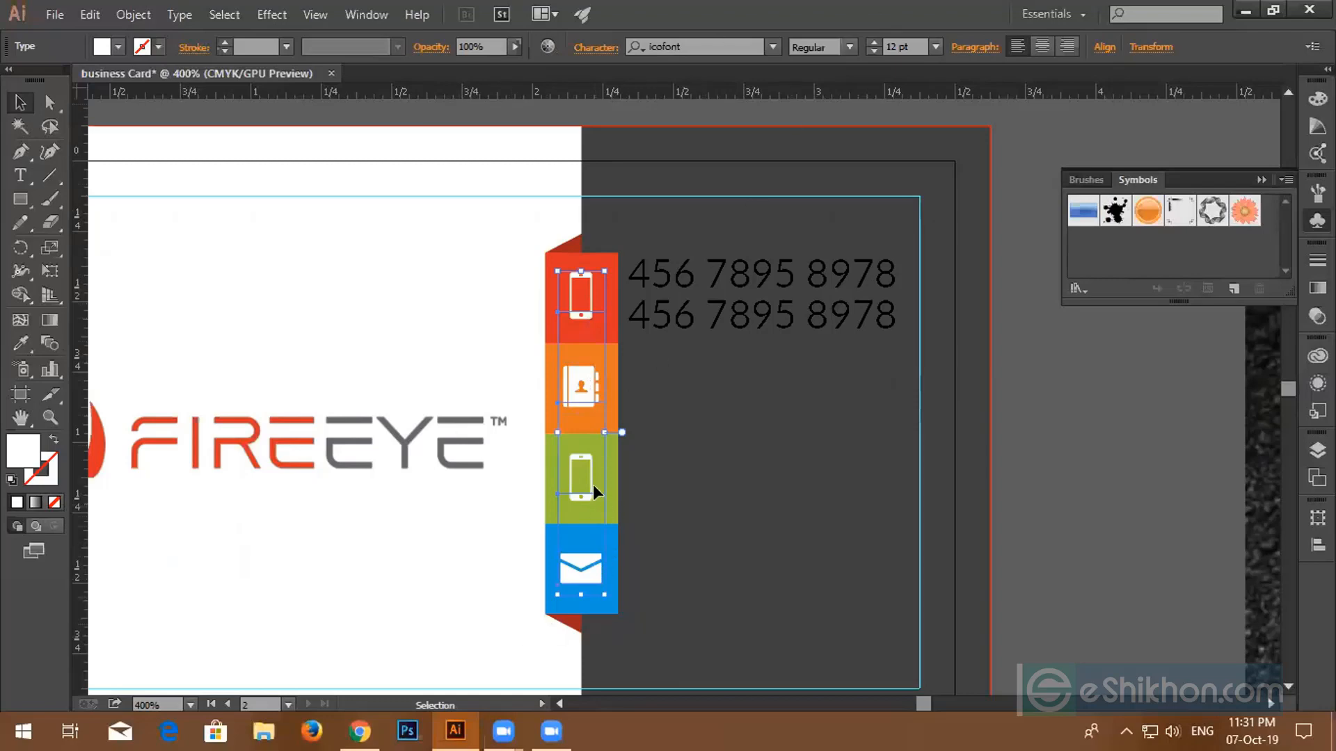
- Convert the white icons to outlines with Create Outlines, then select both phone-number lines
right_click(576, 394)
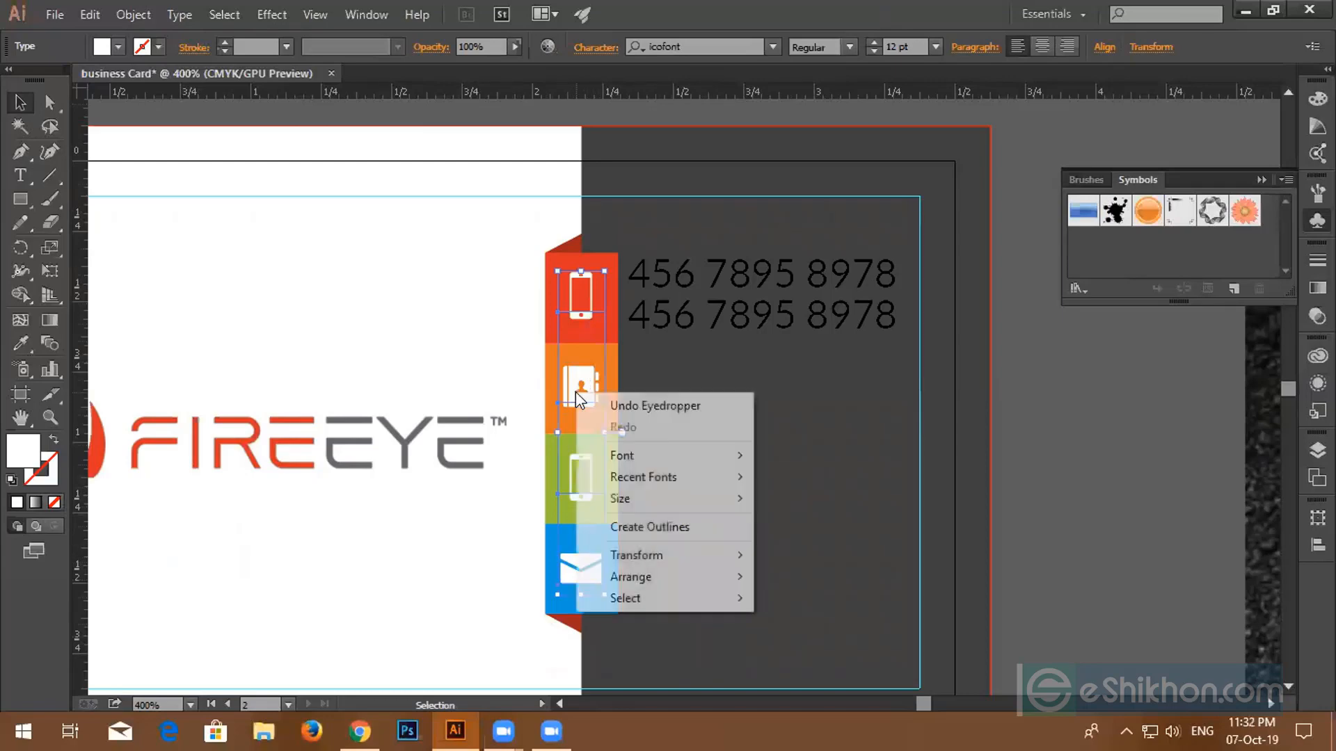
left_click(612, 532)
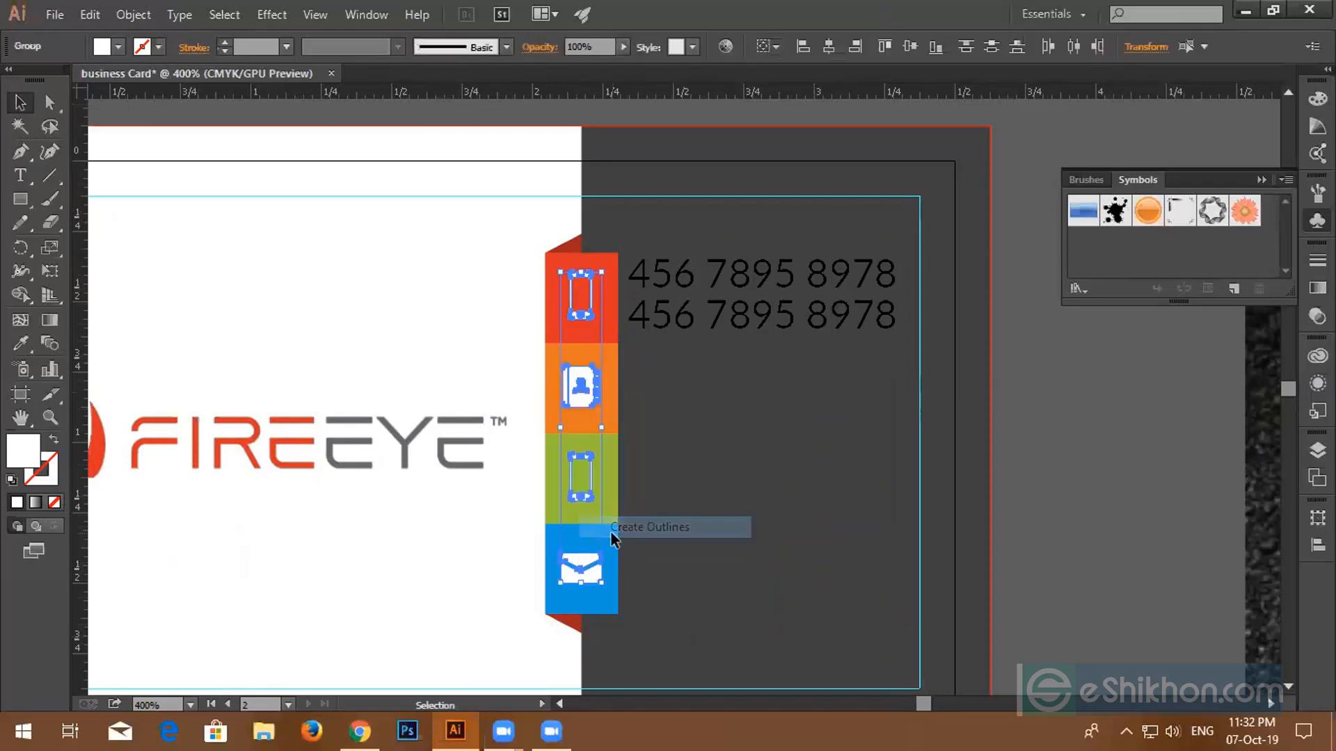
left_click(726, 436)
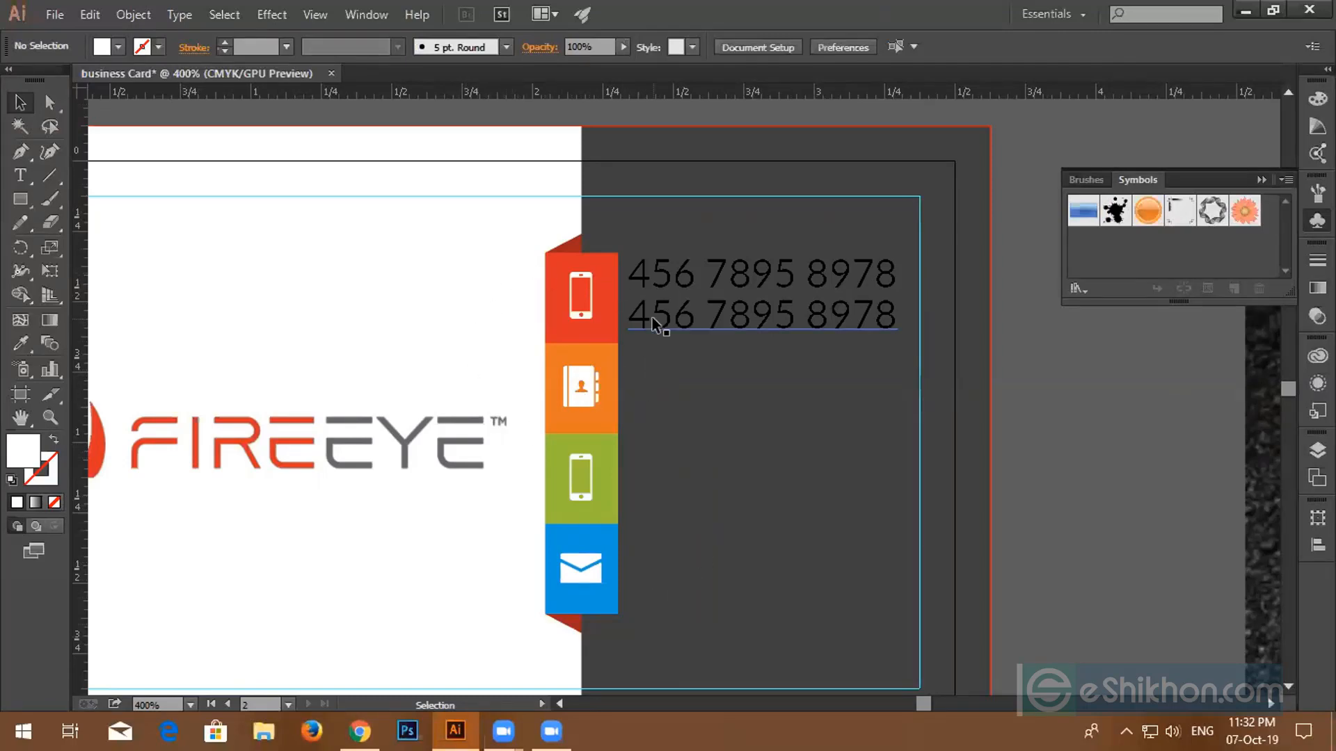
left_click_drag(644, 241, 689, 336)
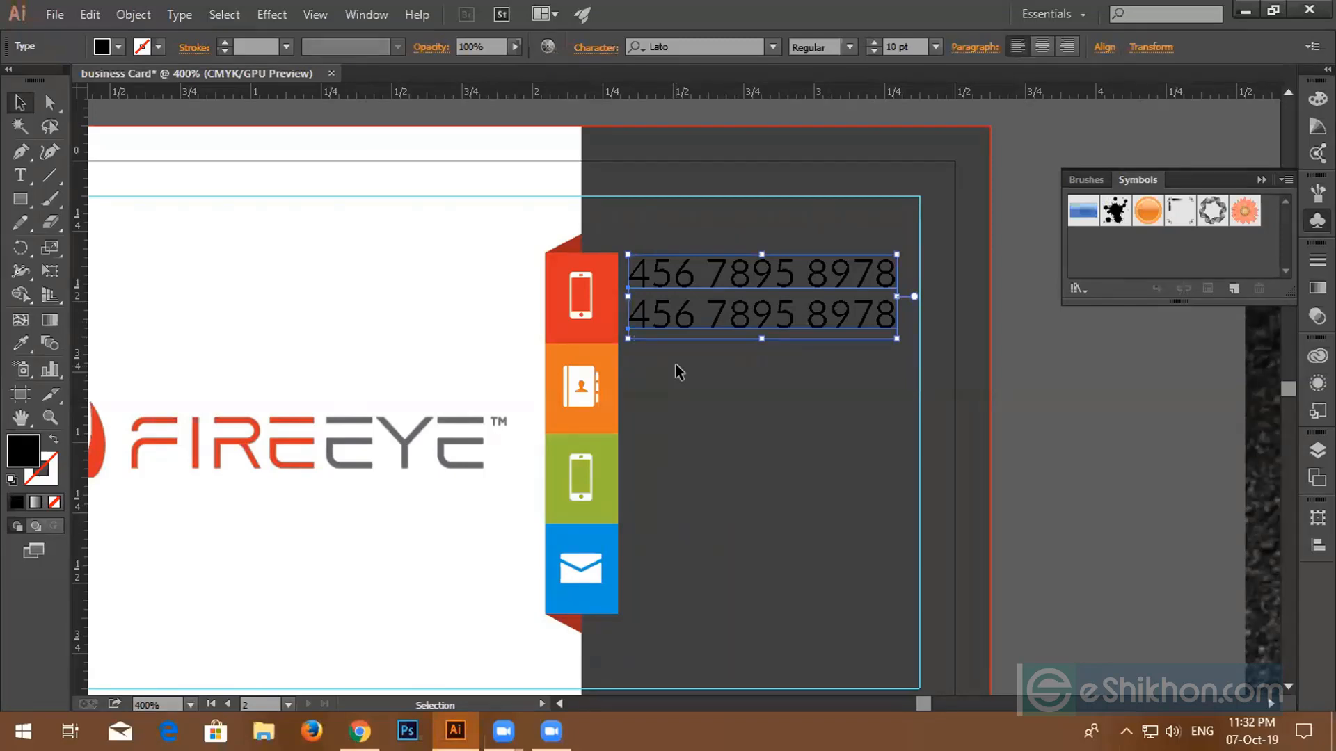
- Make both phone-number lines white by sampling the white artboard with the Eyedropper
left_click(21, 342)
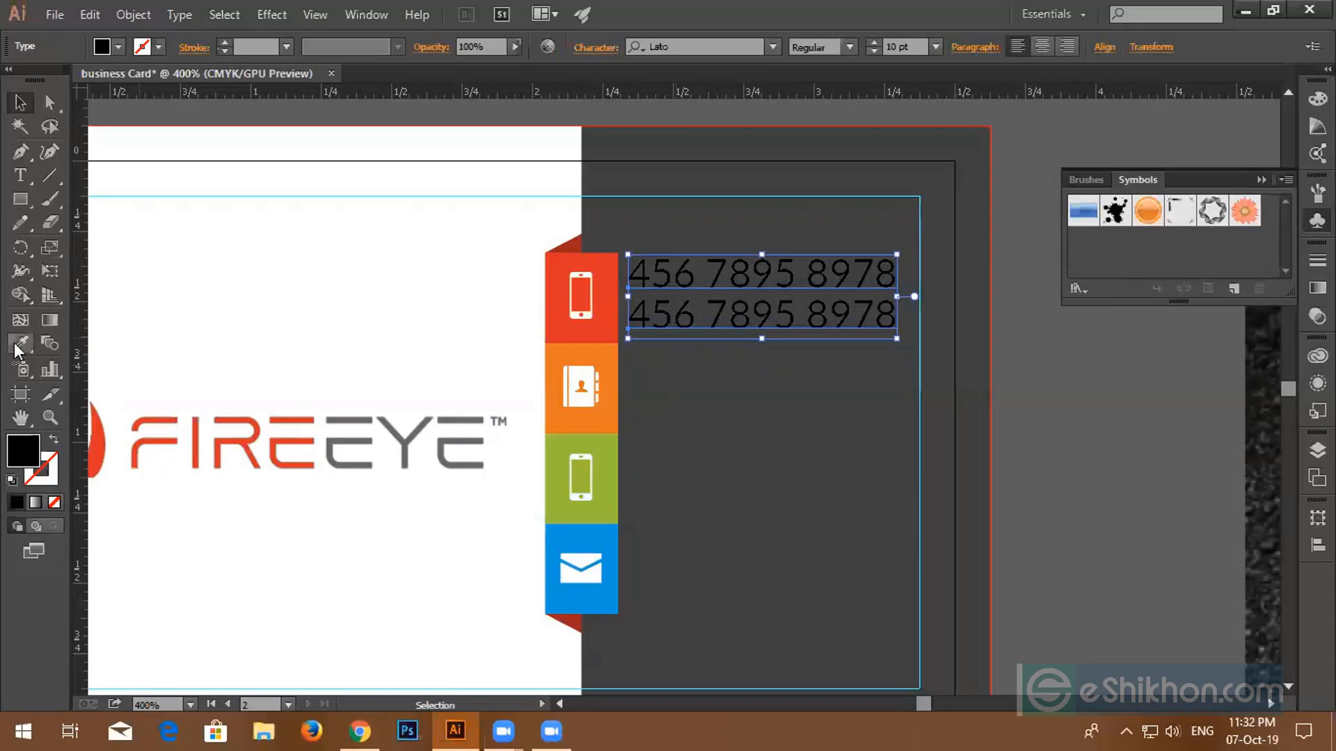
left_click(262, 295)
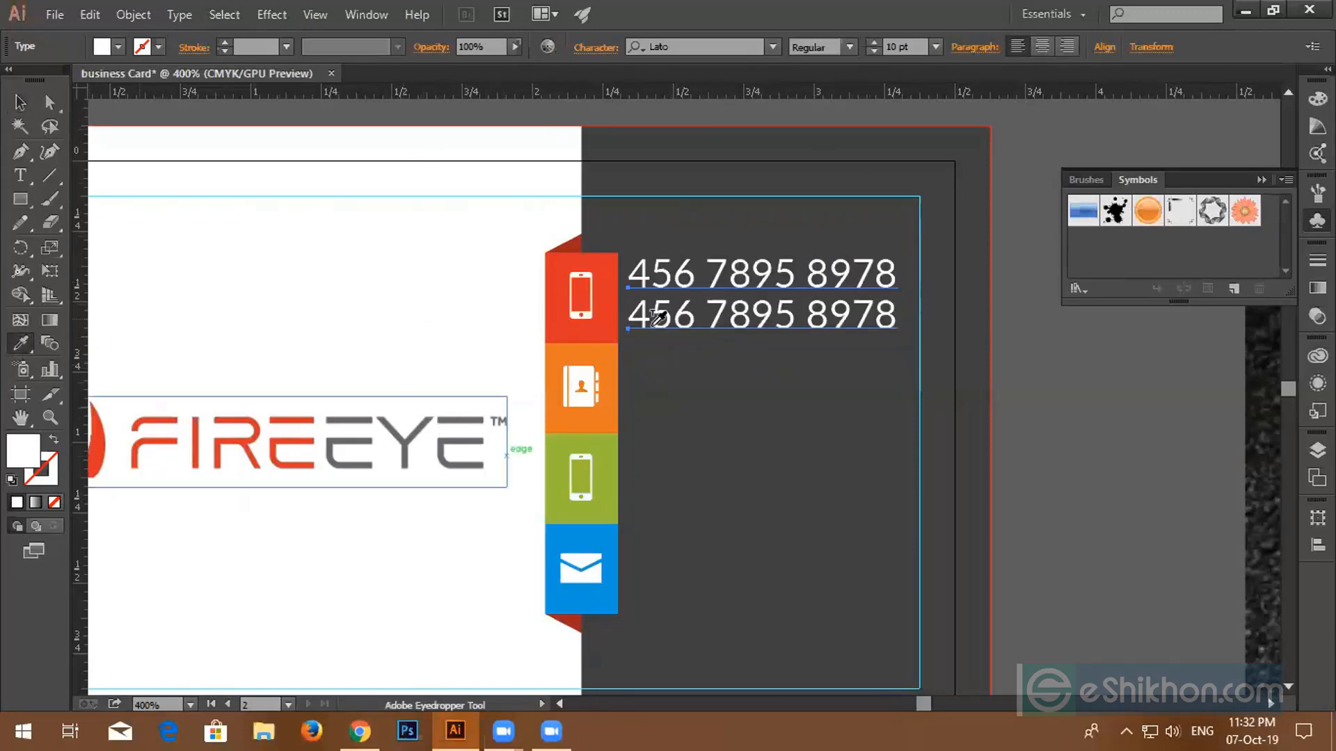
left_click(20, 102)
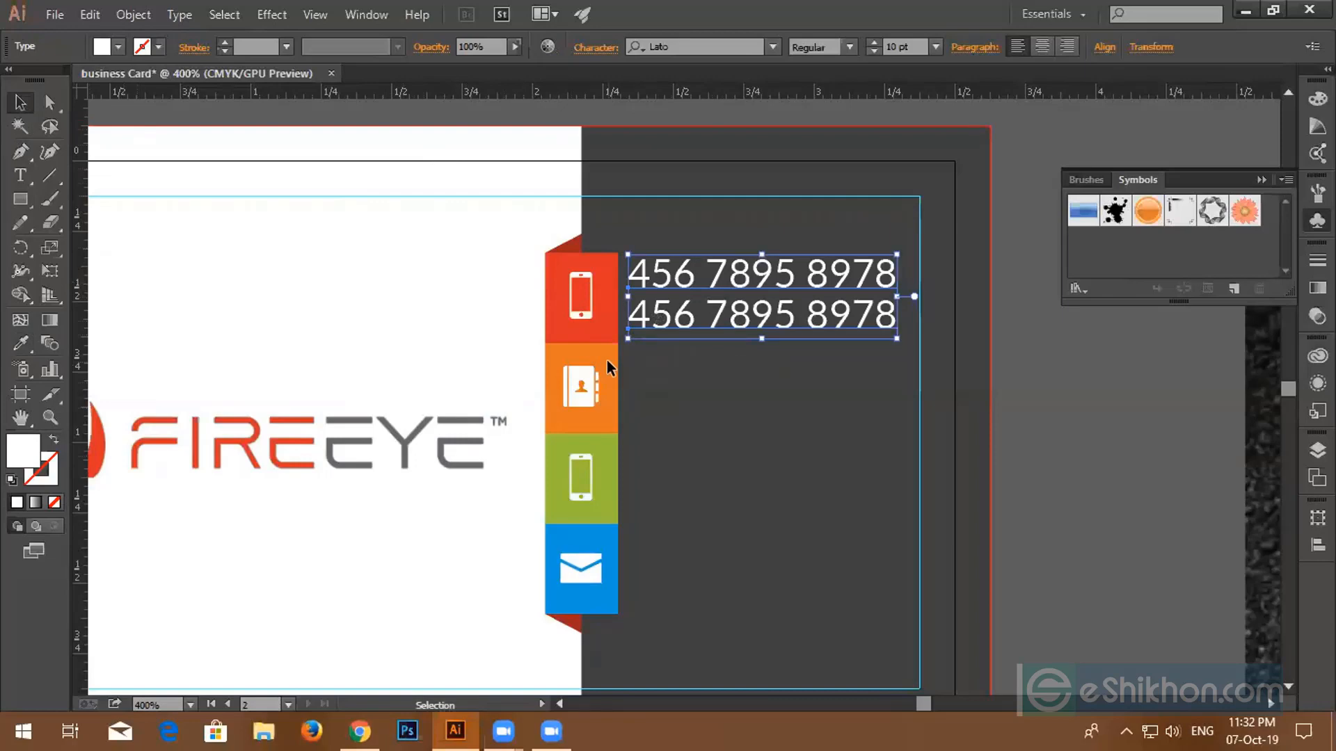
- Try centring the numbers vertically on the red phone icon, then undo the merged result
key("ctrl+equal")
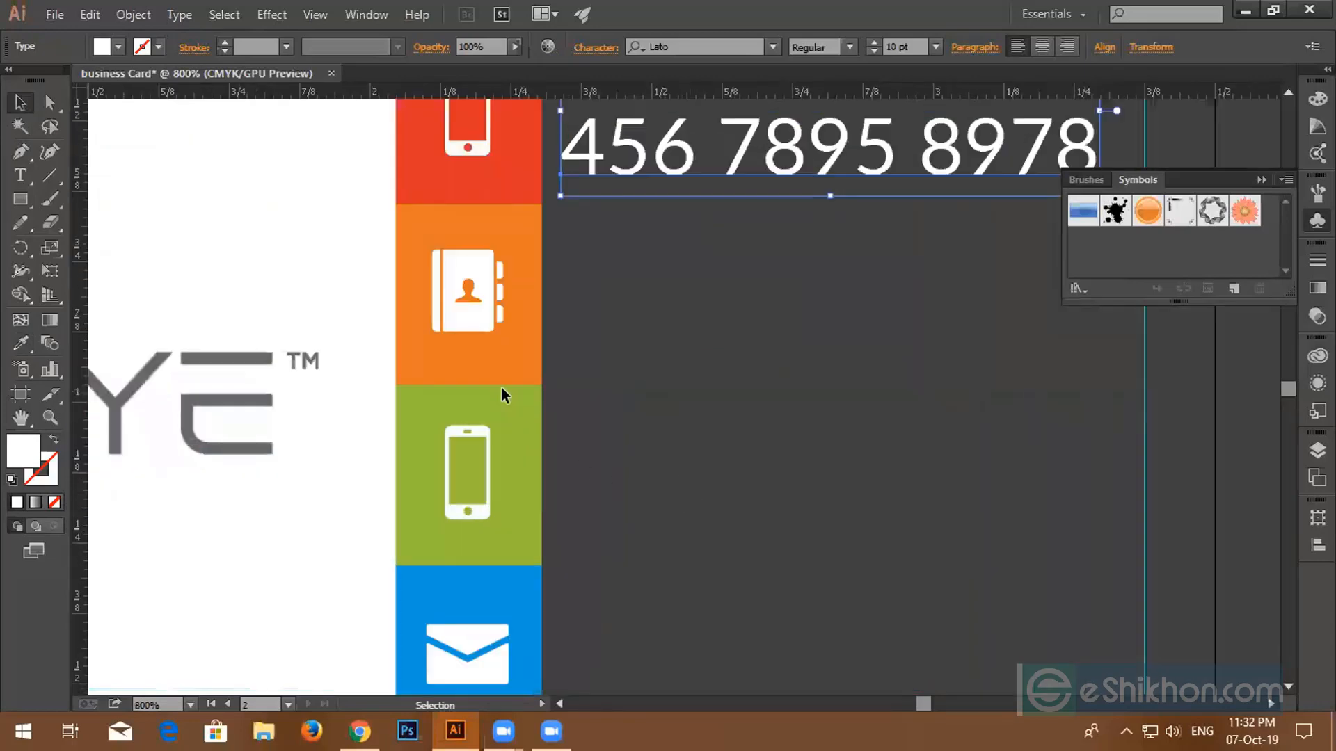
scroll(501, 387, "up", 2)
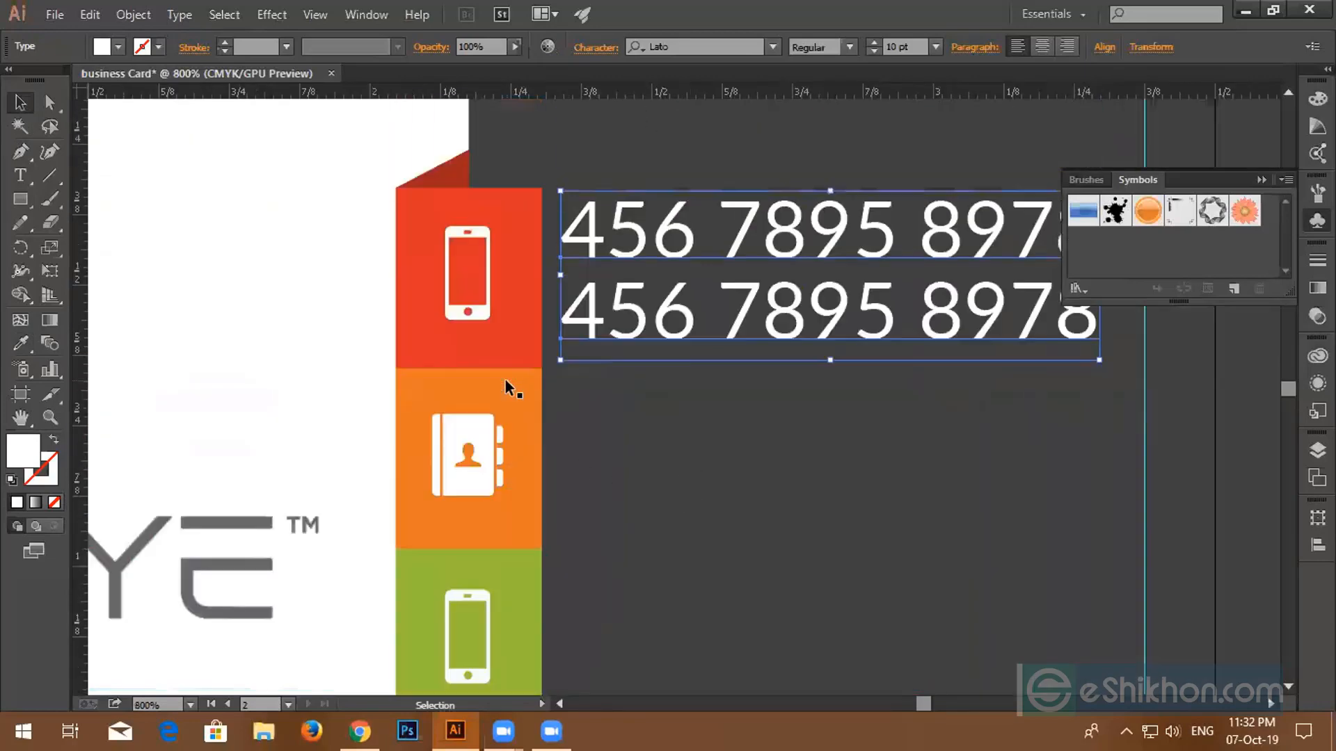
left_click(463, 320, "shift")
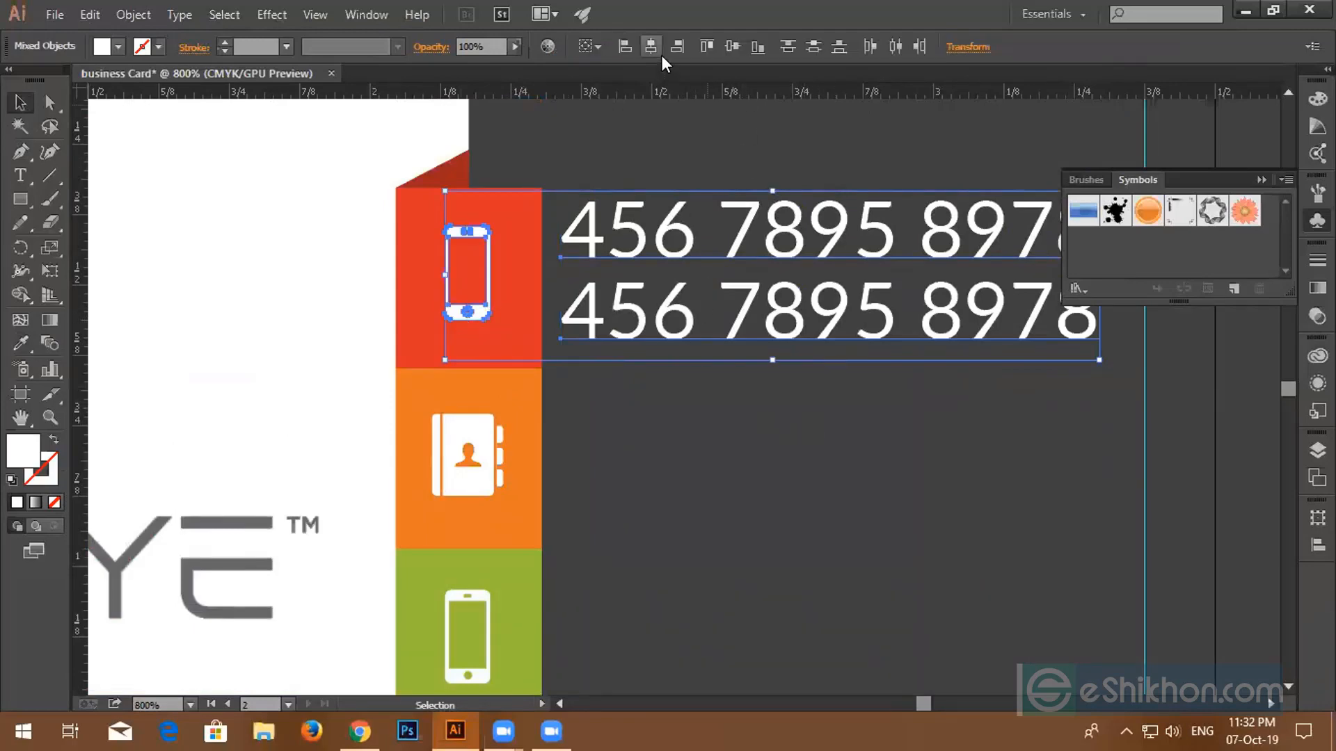
left_click(736, 45)
key("a")
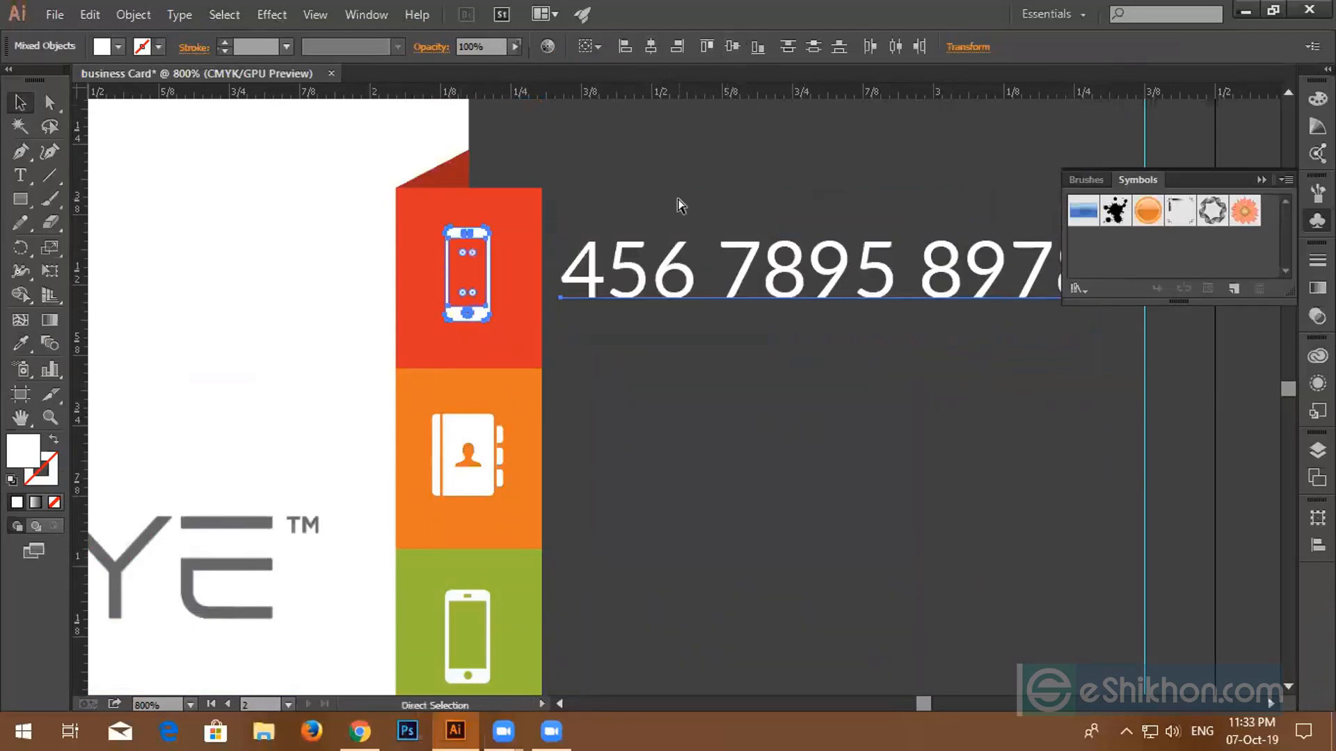
key("ctrl+z")
- Select both phone lines with the red phone icon again and vertically centre them on it
left_click_drag(628, 150, 672, 360)
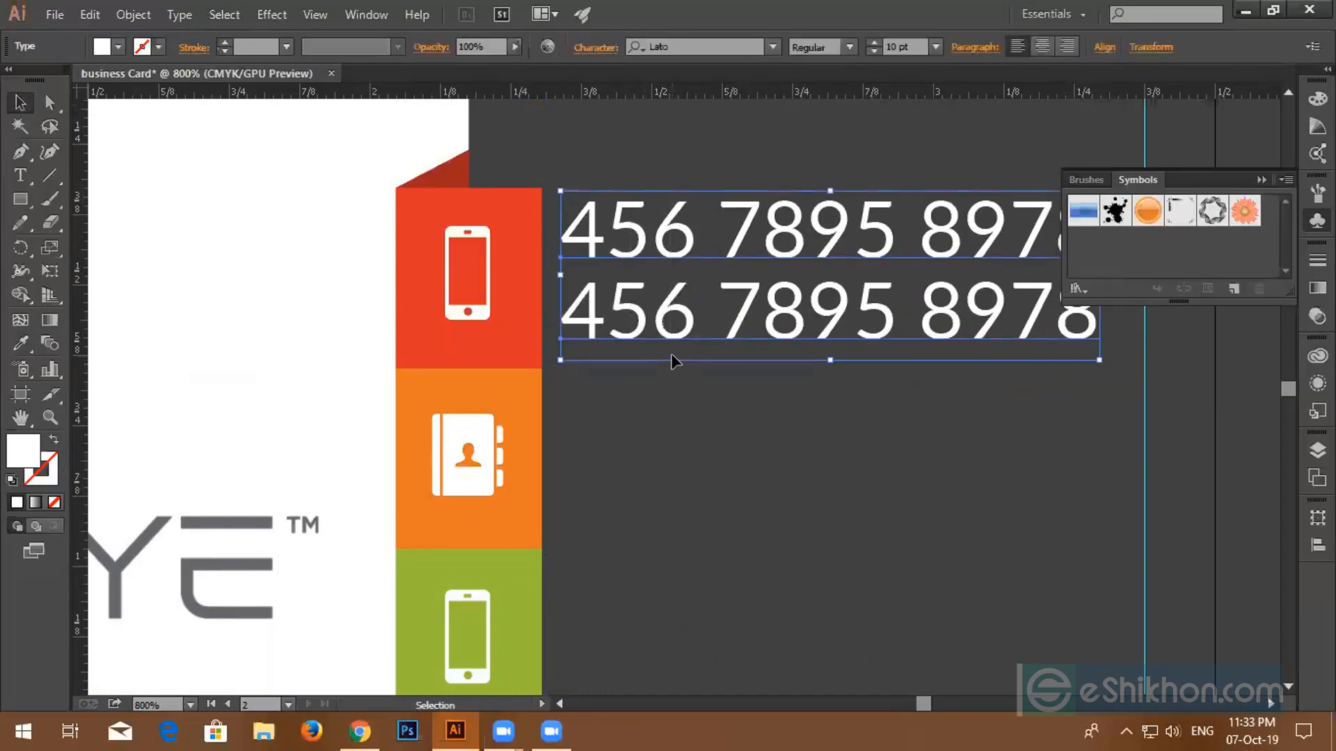
left_click(485, 281, "shift")
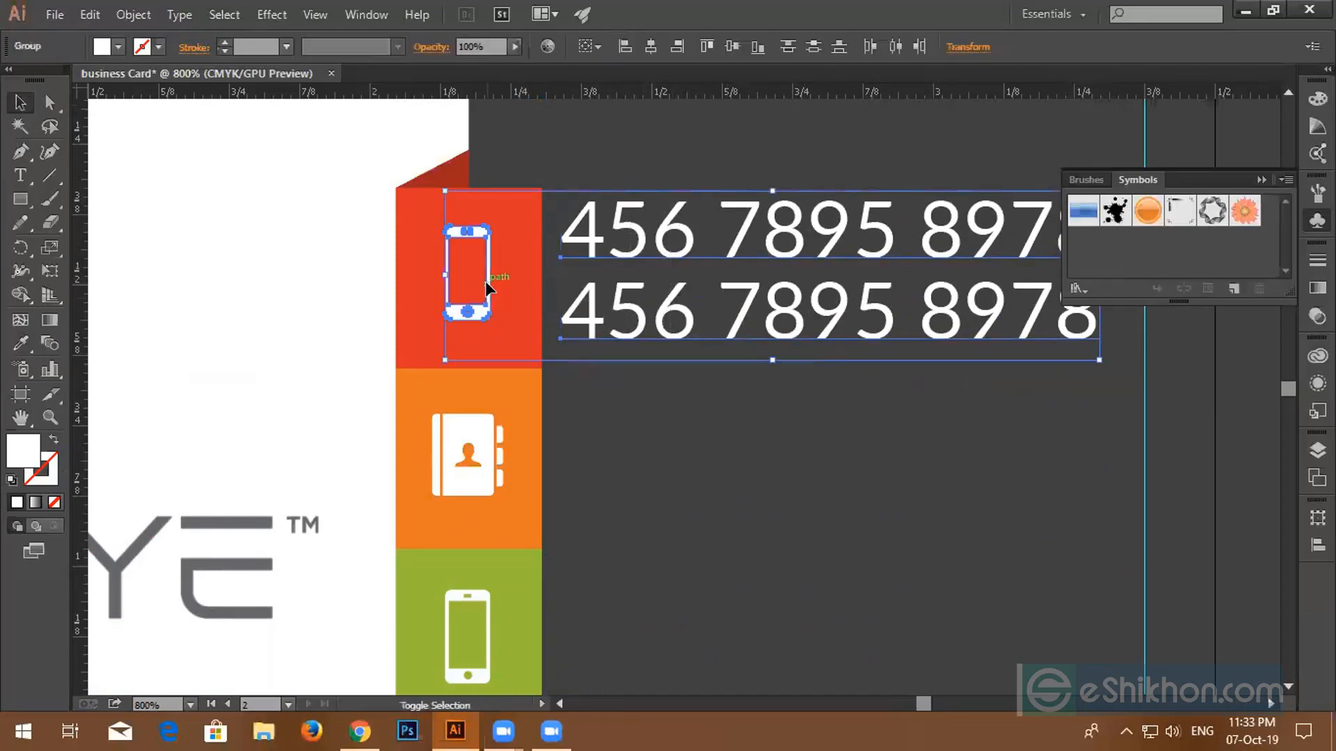
left_click(731, 48)
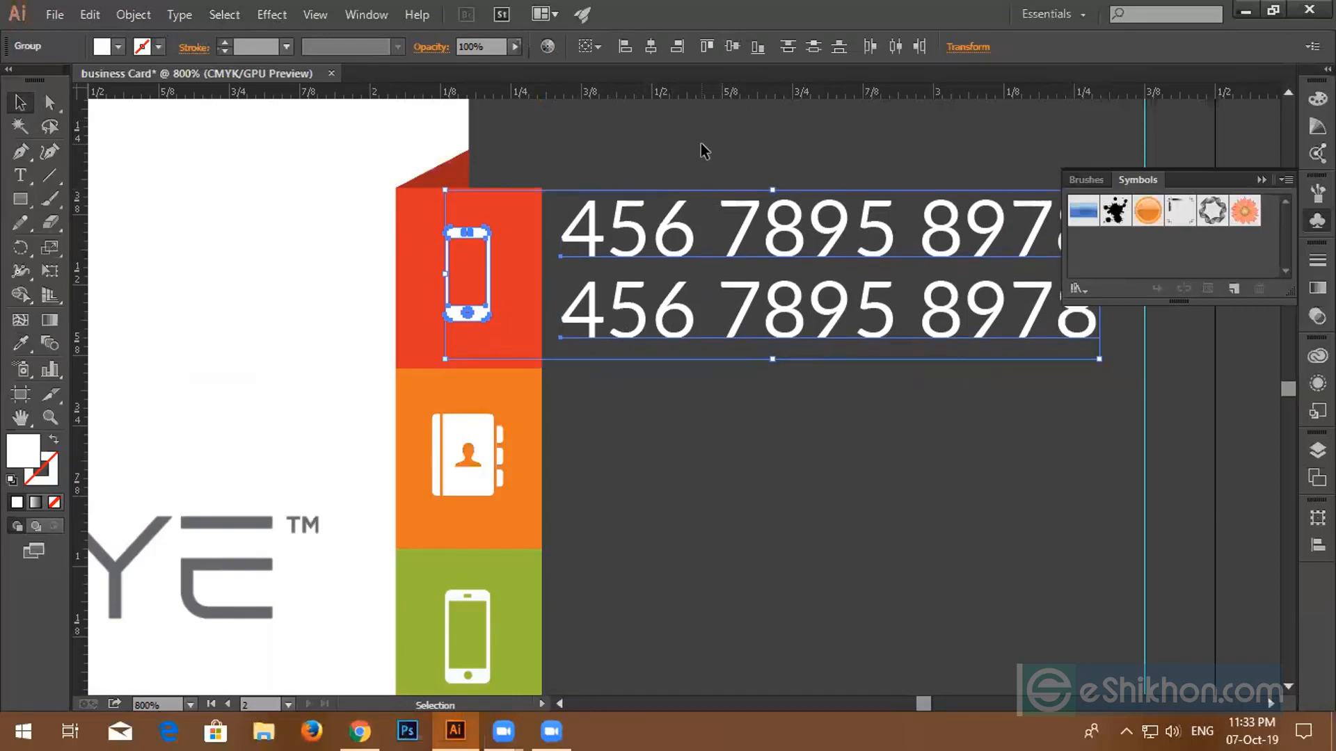
left_click(700, 143)
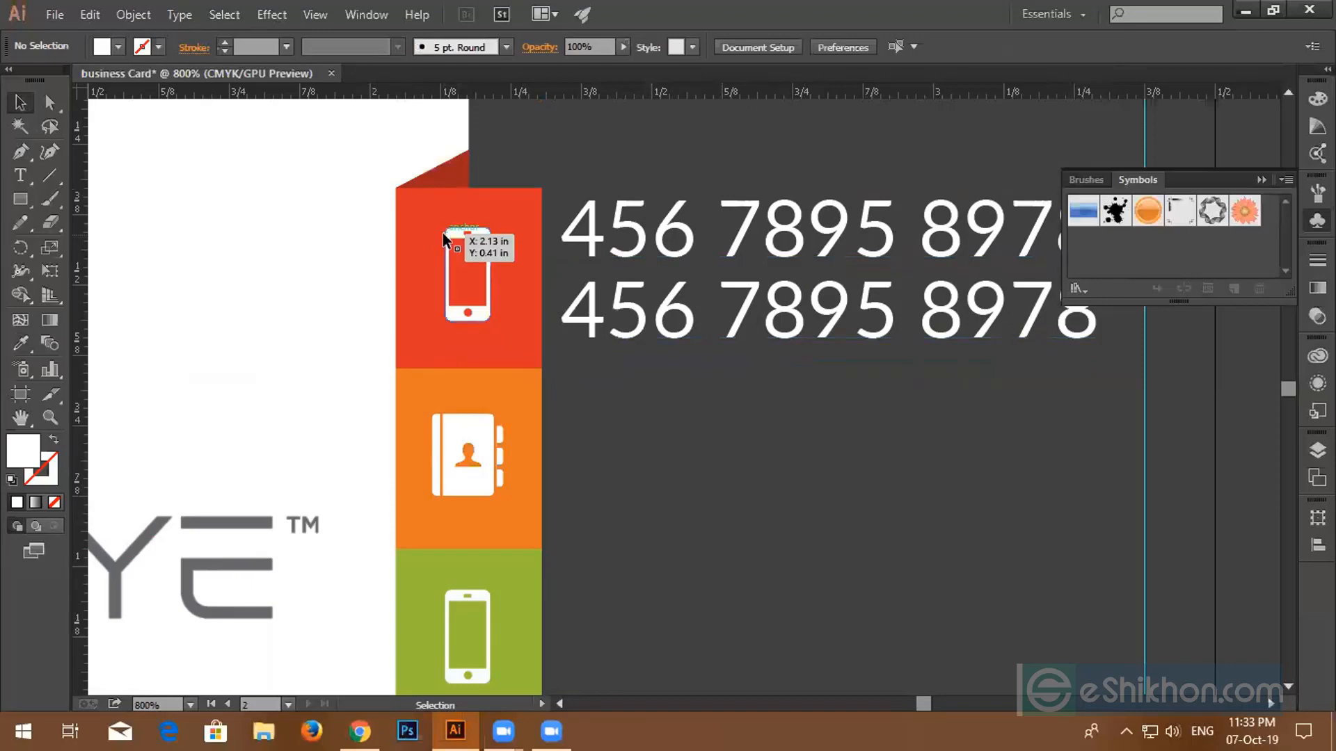
key("ctrl+alt")
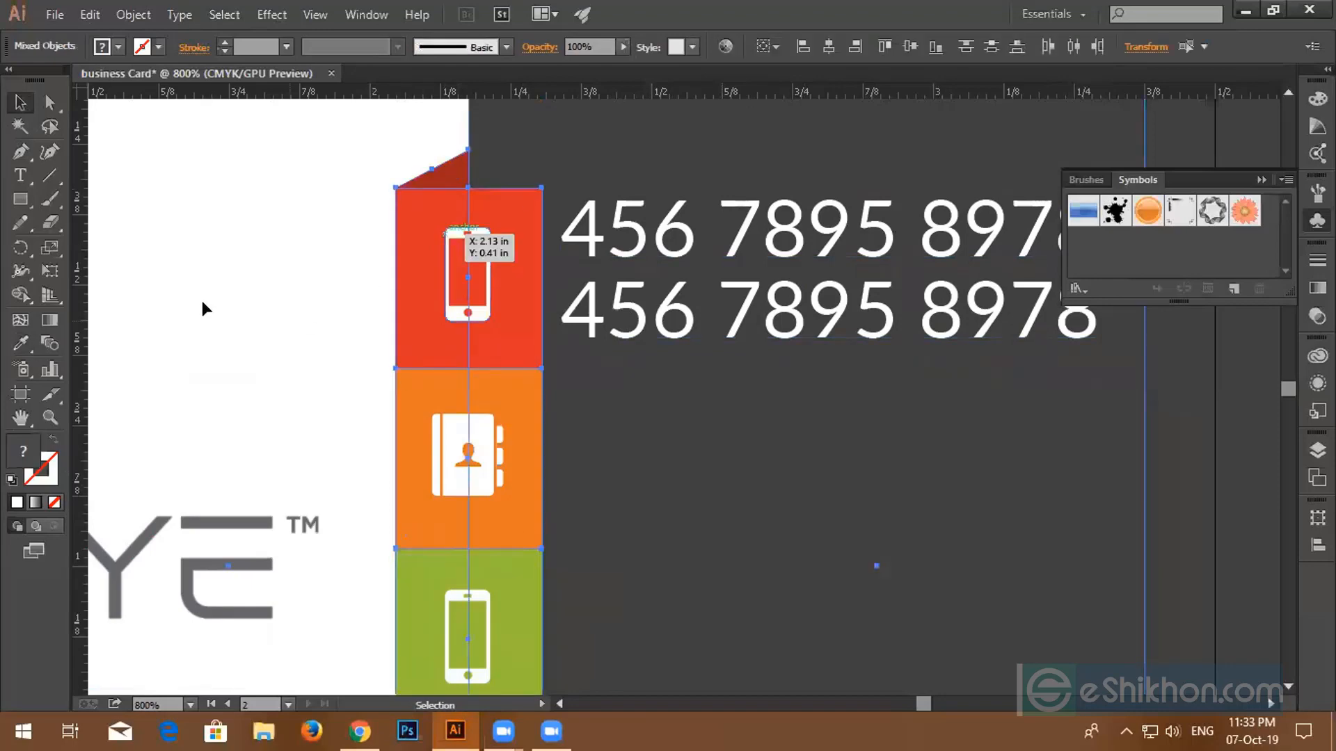
scroll(373, 400, "down", 4)
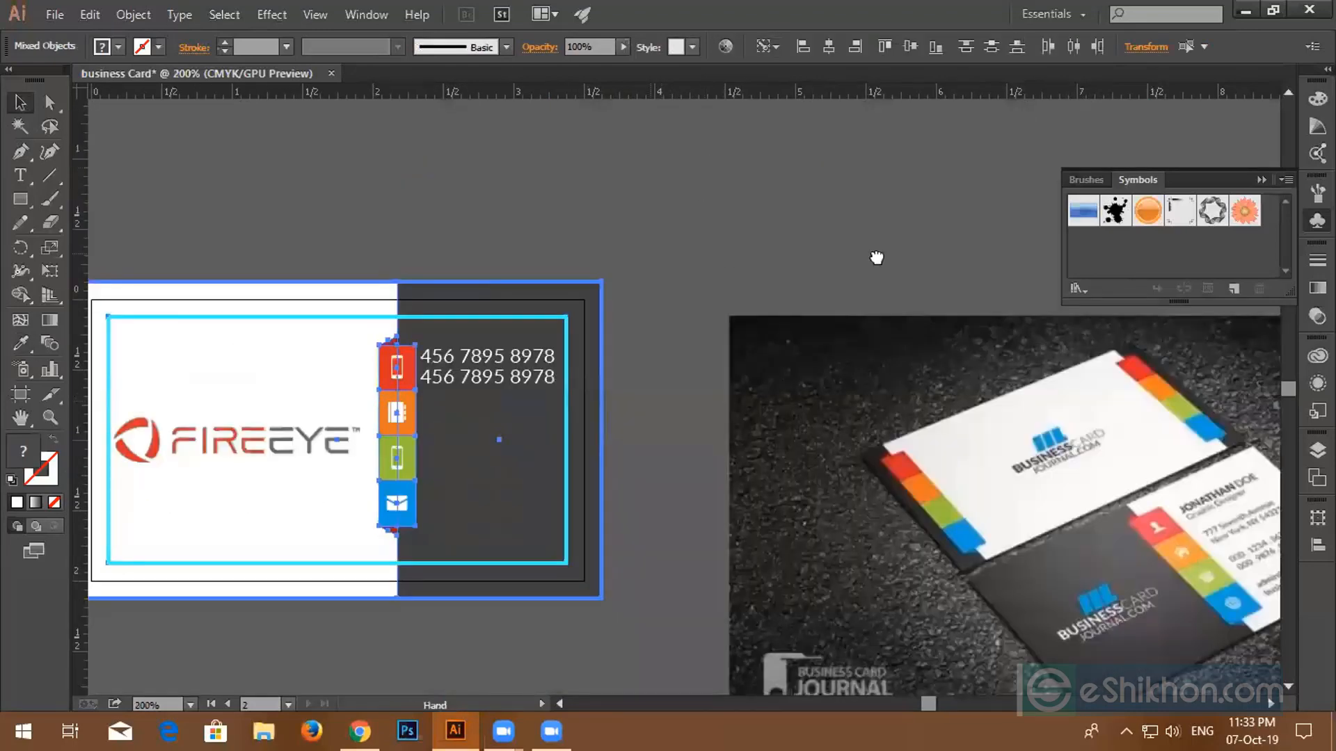
scroll(1017, 278, "down", 2)
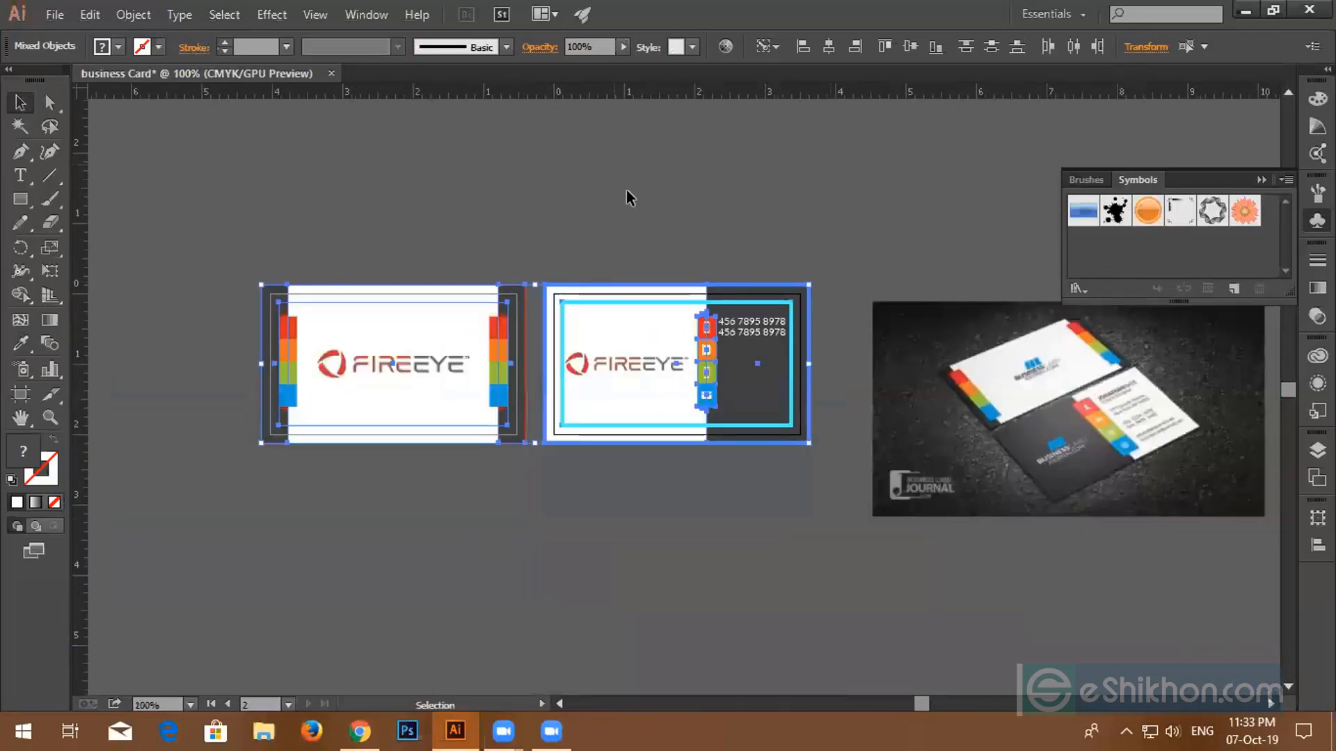
left_click(699, 213)
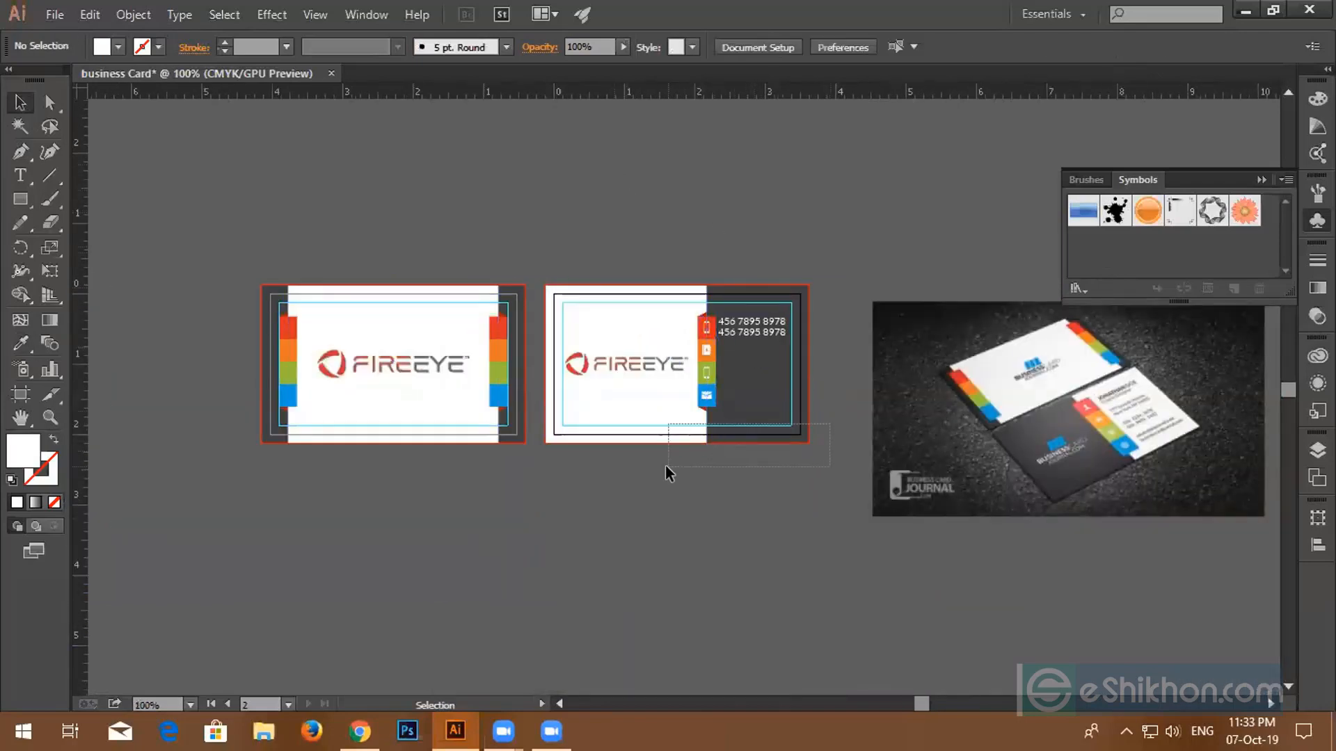
left_click_drag(666, 464, 666, 465)
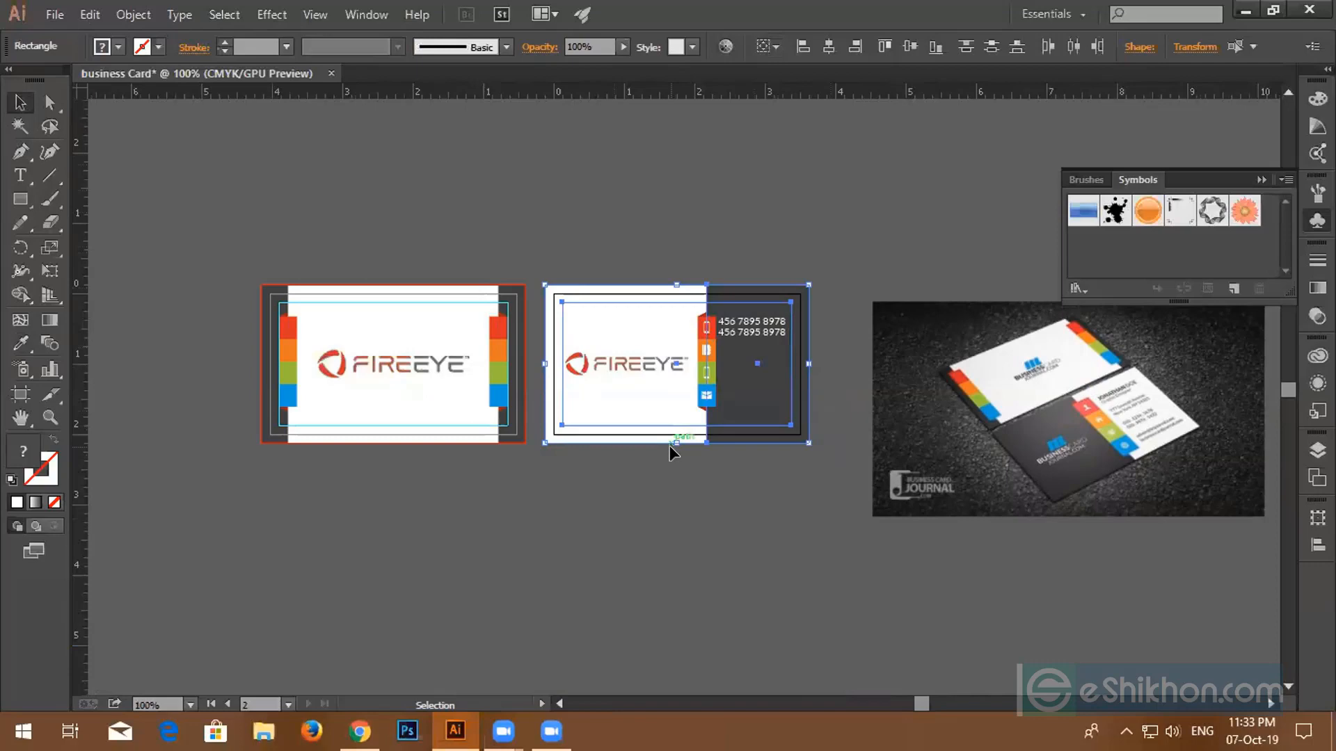
left_click(669, 451)
scroll(725, 414, "up", 2)
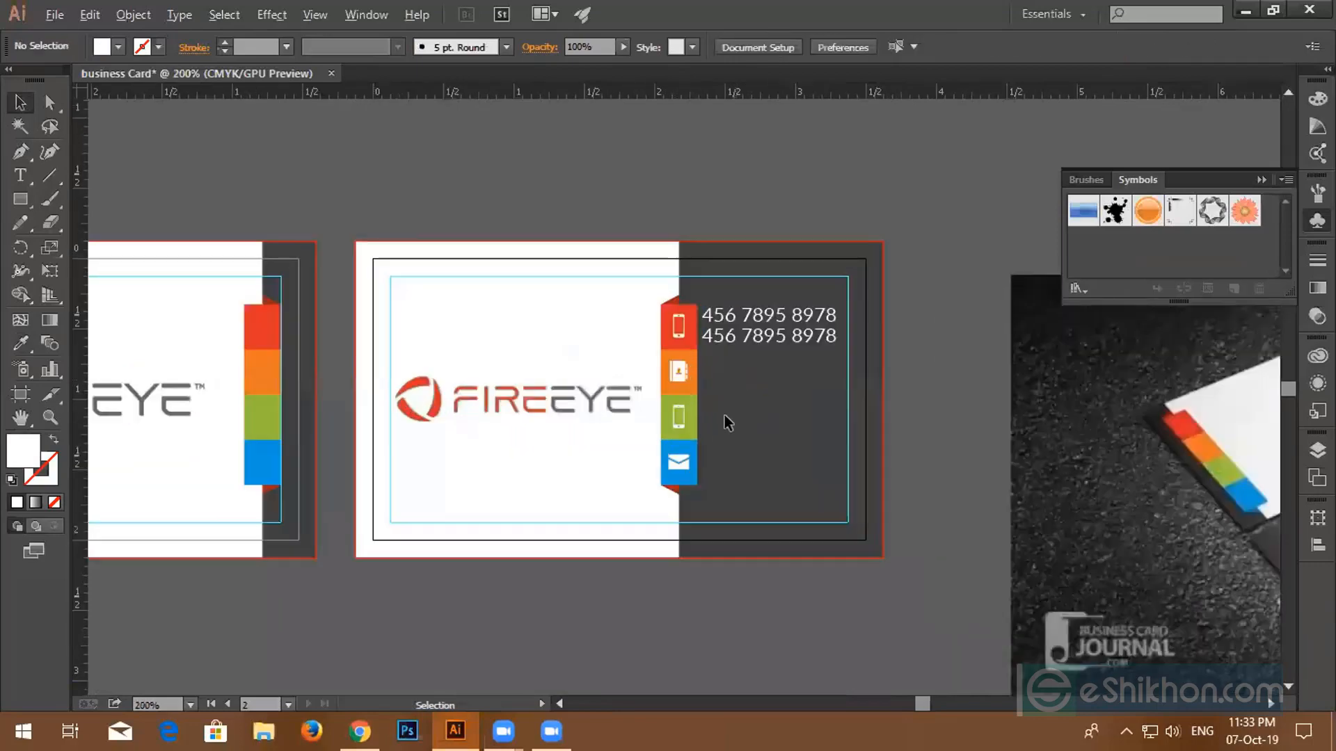
left_click(695, 430)
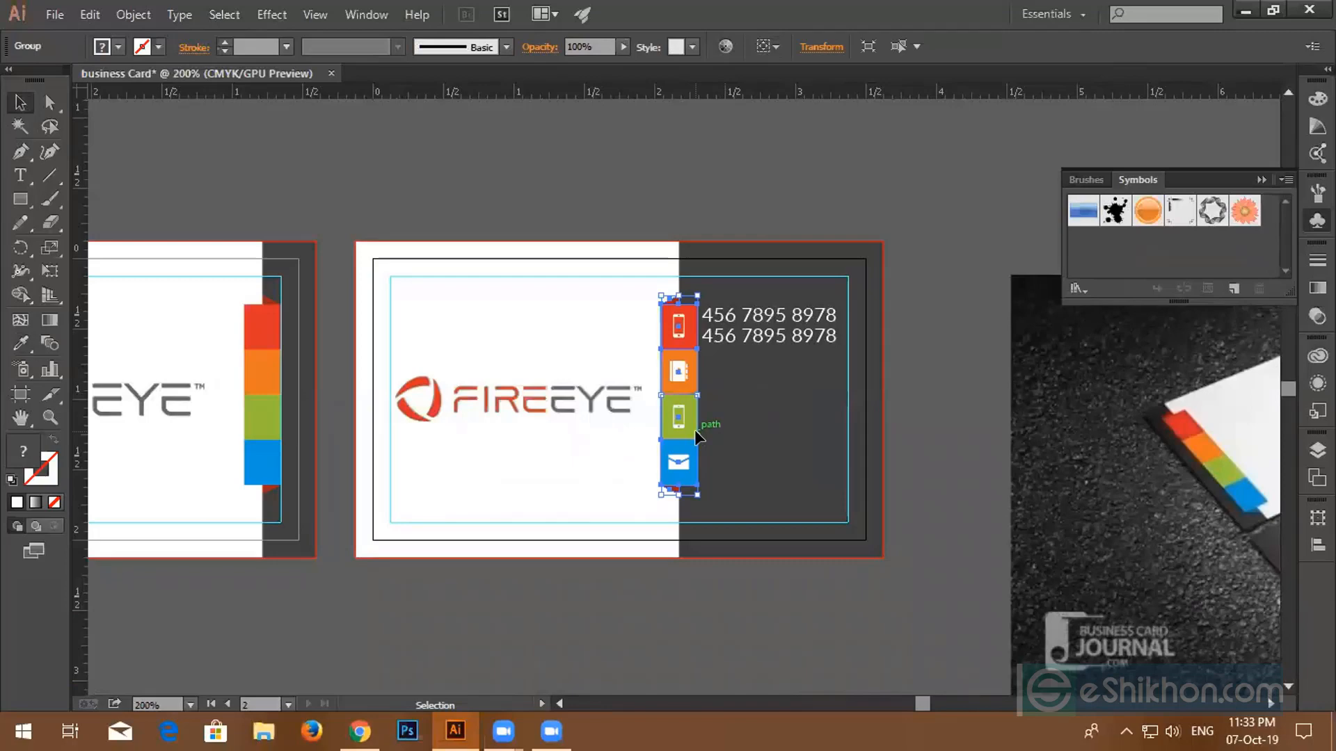
key("a")
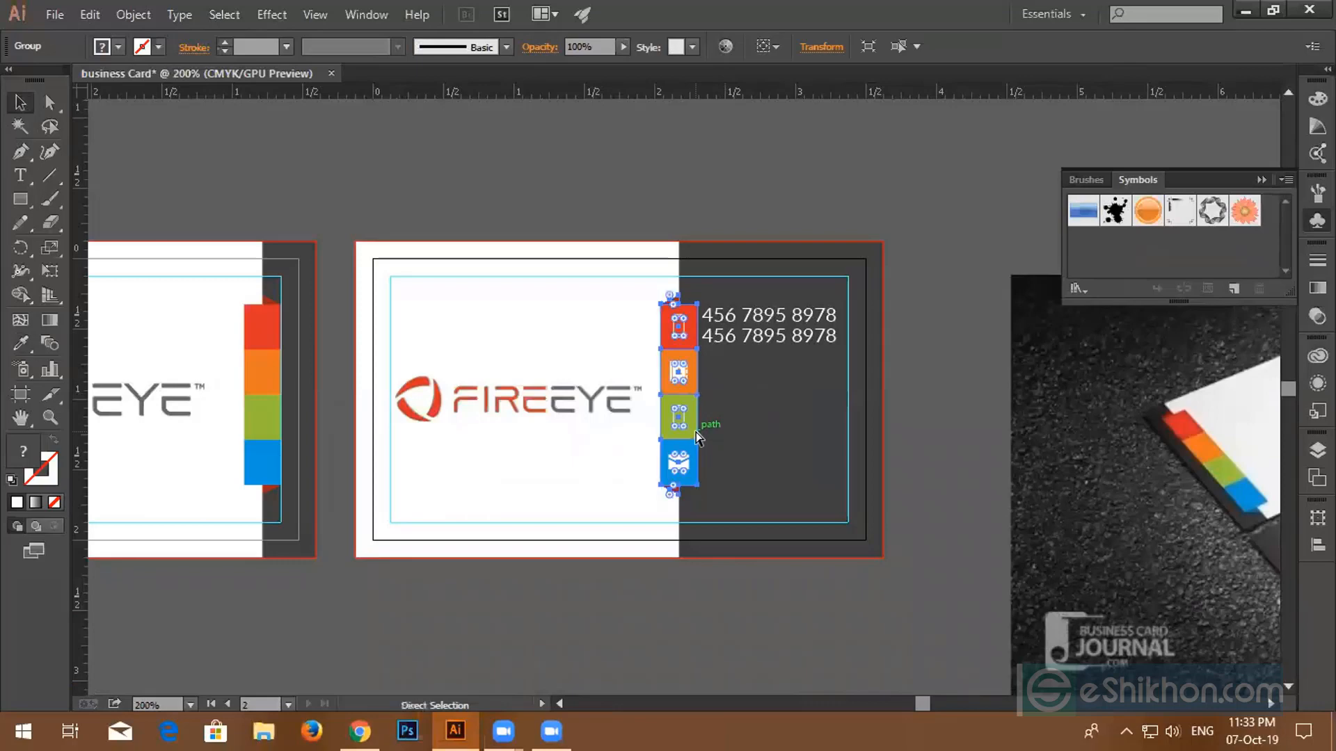
key("v")
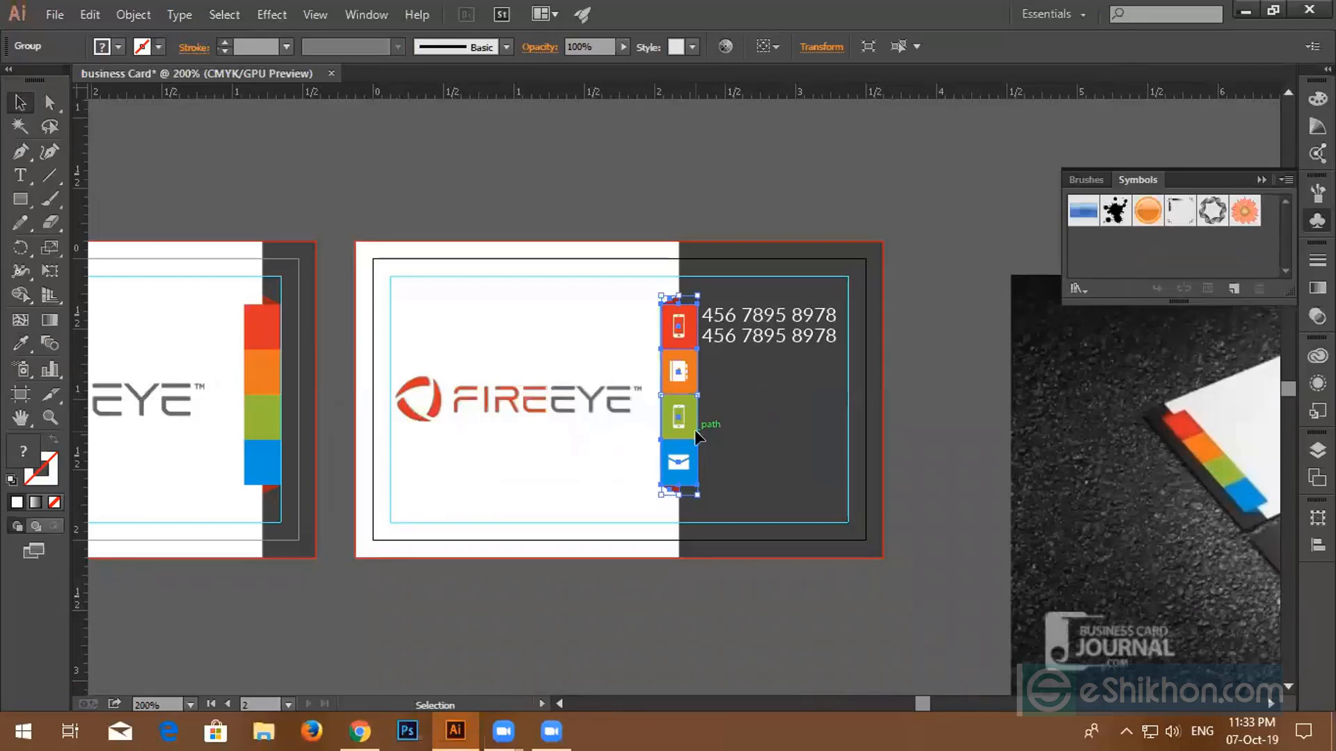
left_click_drag(695, 434, 800, 588)
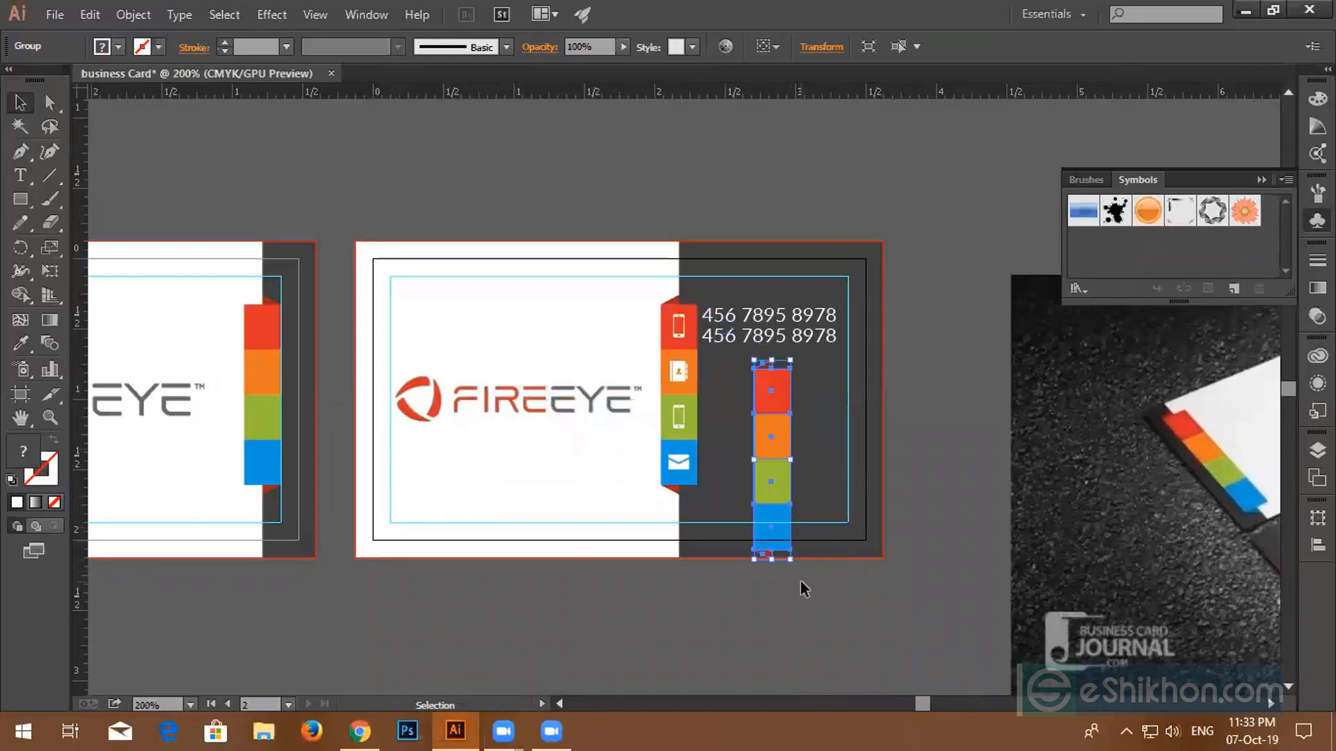
key("Delete")
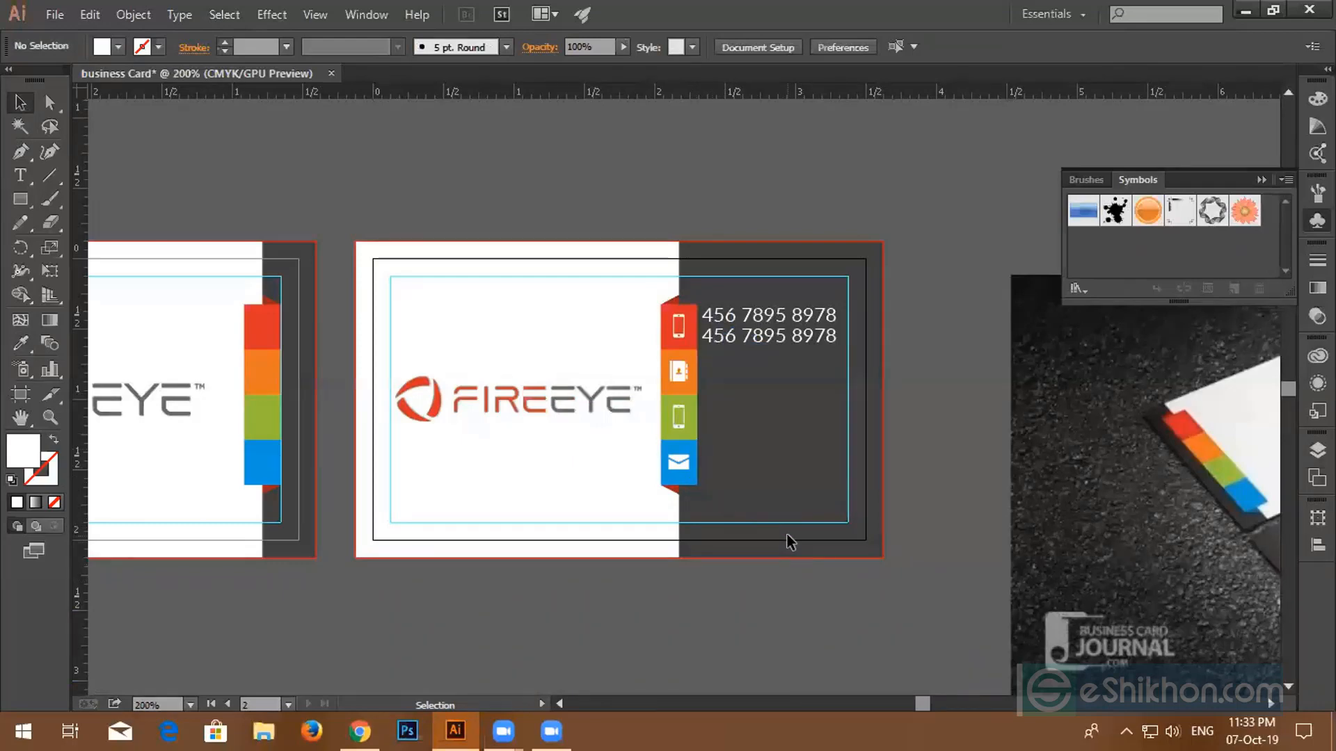
left_click(689, 392)
key("a")
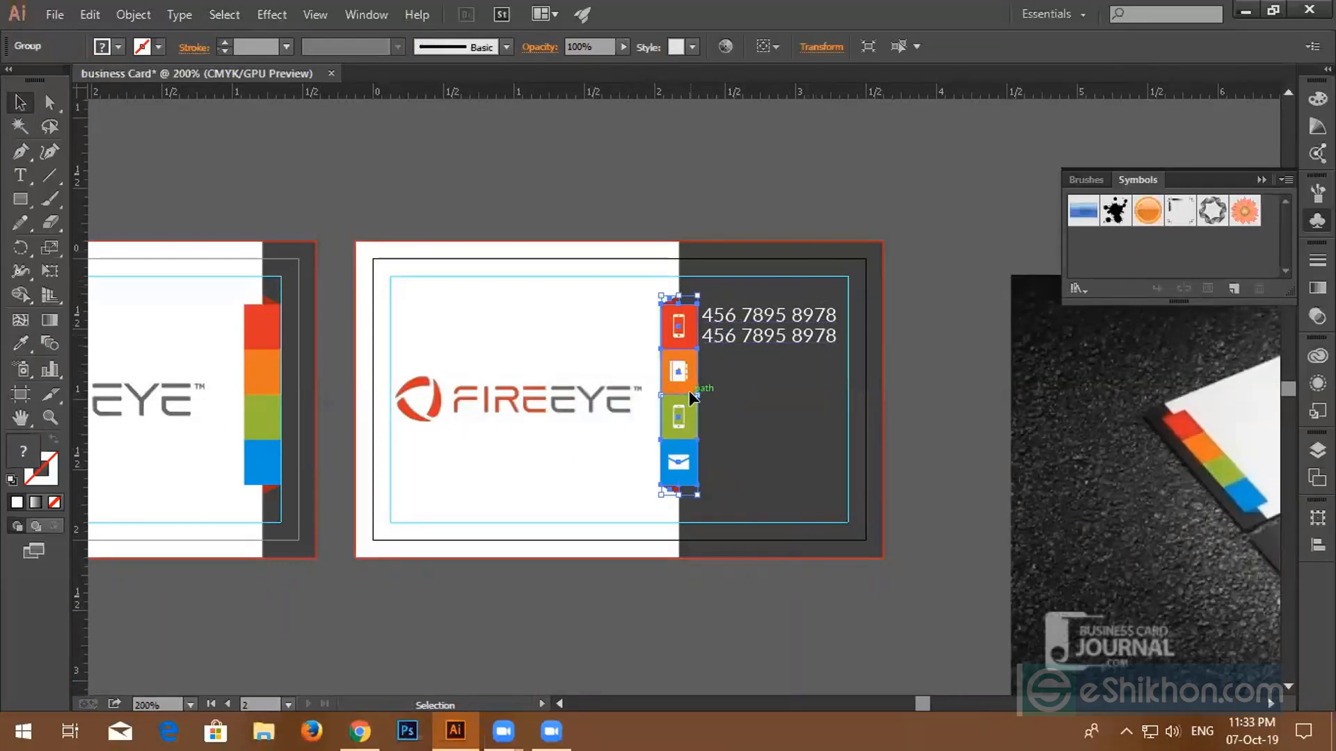
key("v")
left_click(919, 309)
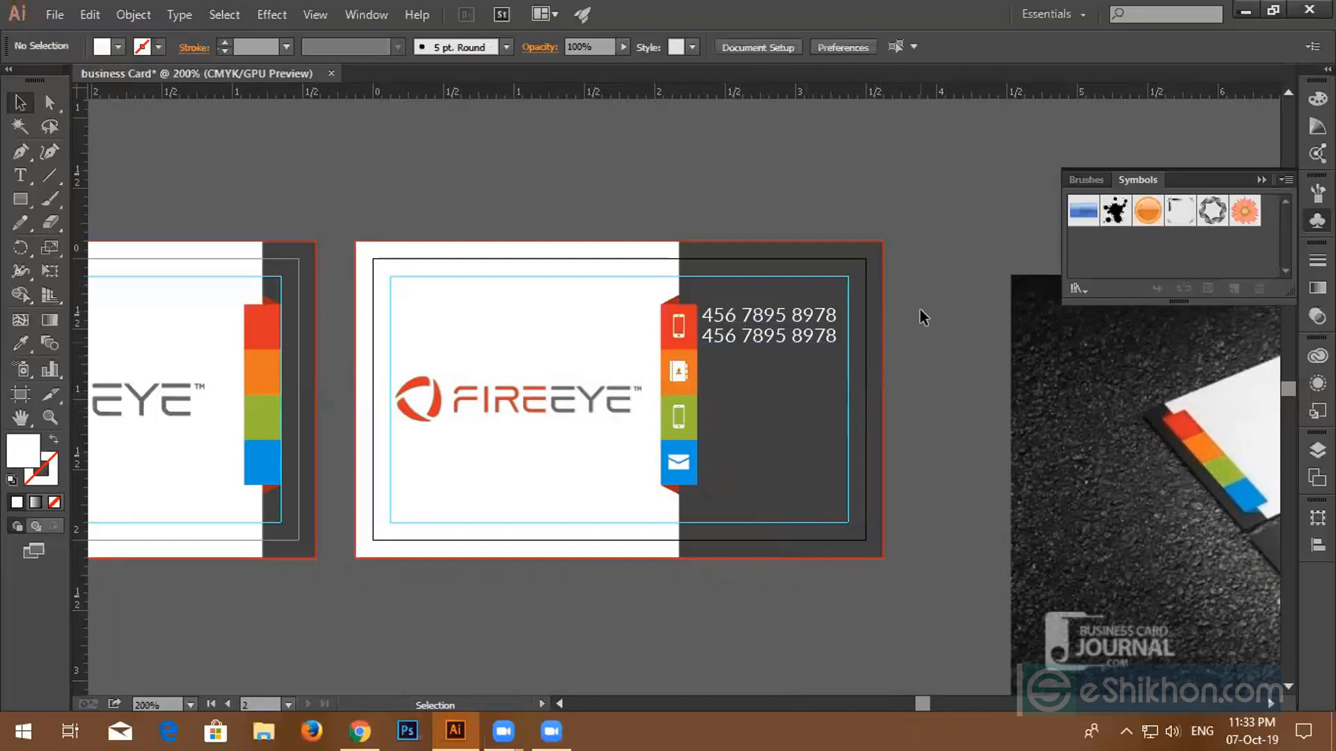
left_click(692, 447)
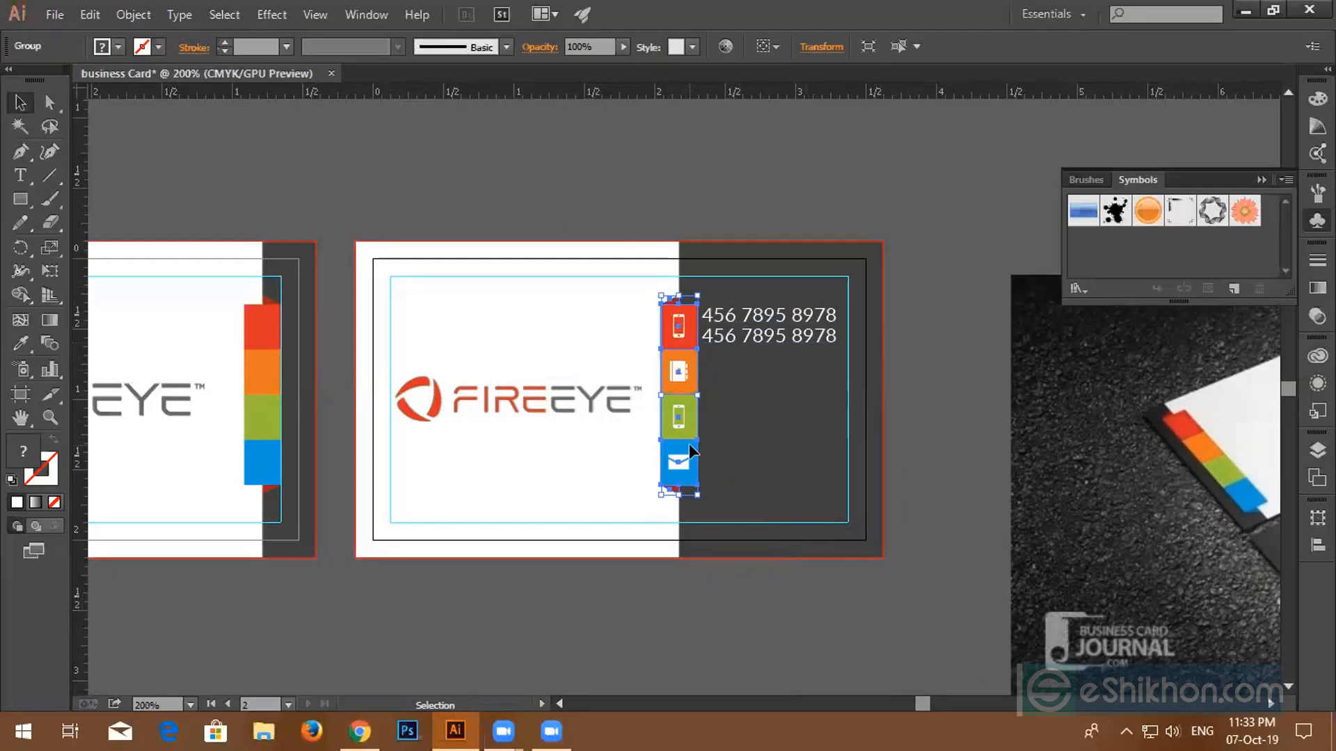
key("ctrl+shift+a")
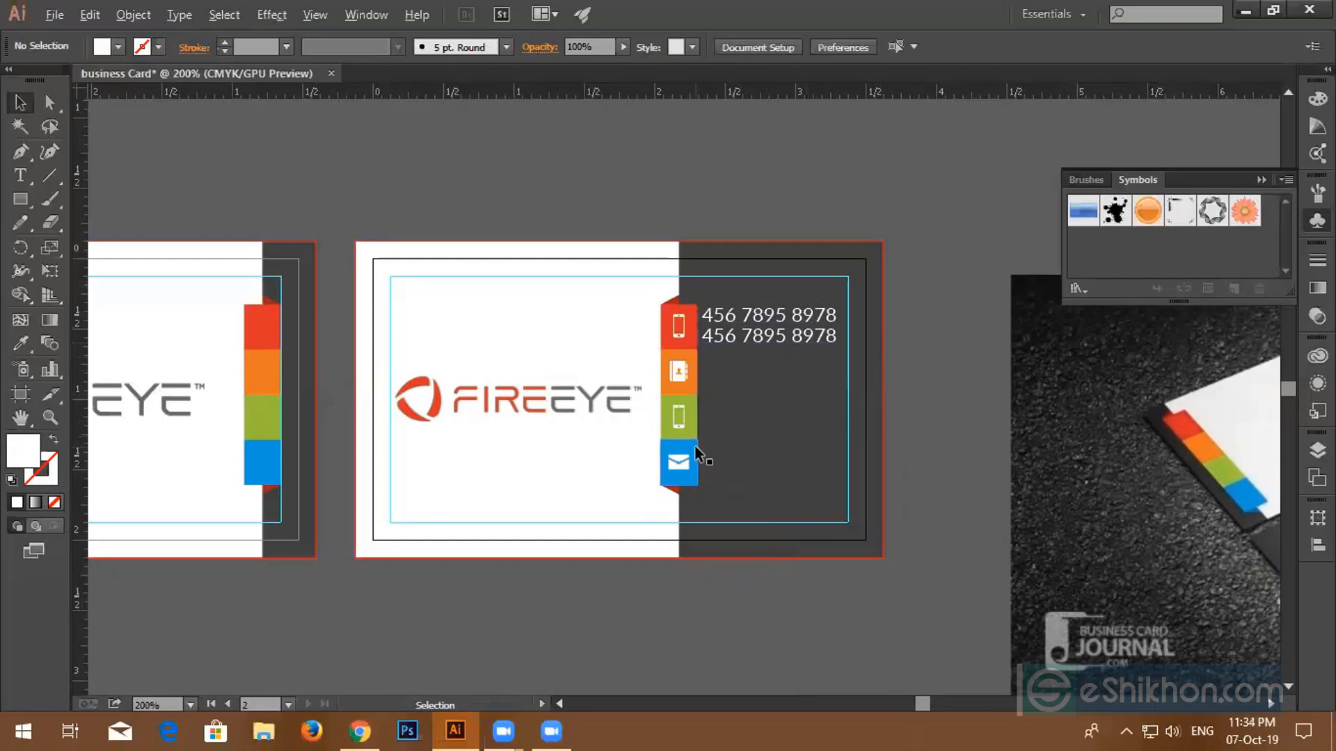
- Ungroup the coloured icon strip into separate tiles
scroll(695, 445, "up", 2)
left_click(684, 449)
scroll(686, 447, "up", 1)
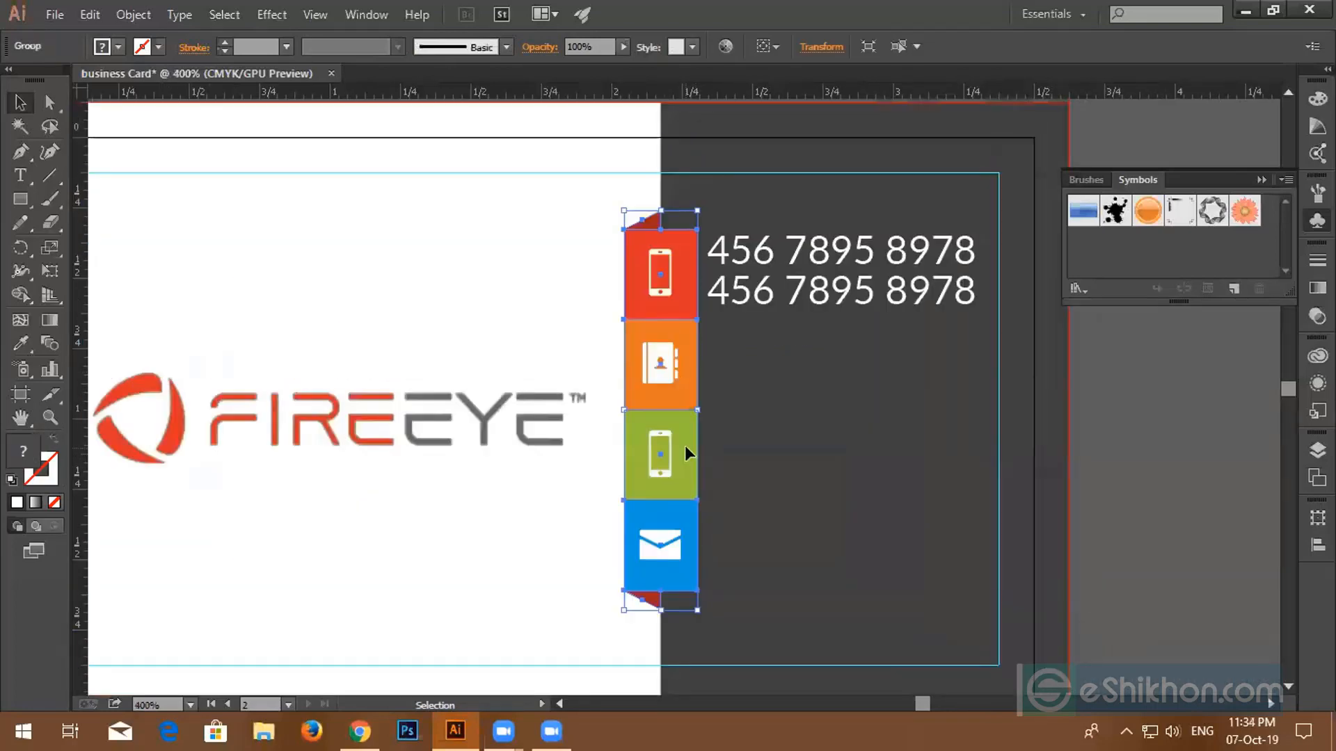
scroll(691, 449, "up", 1)
scroll(703, 371, "up", 2)
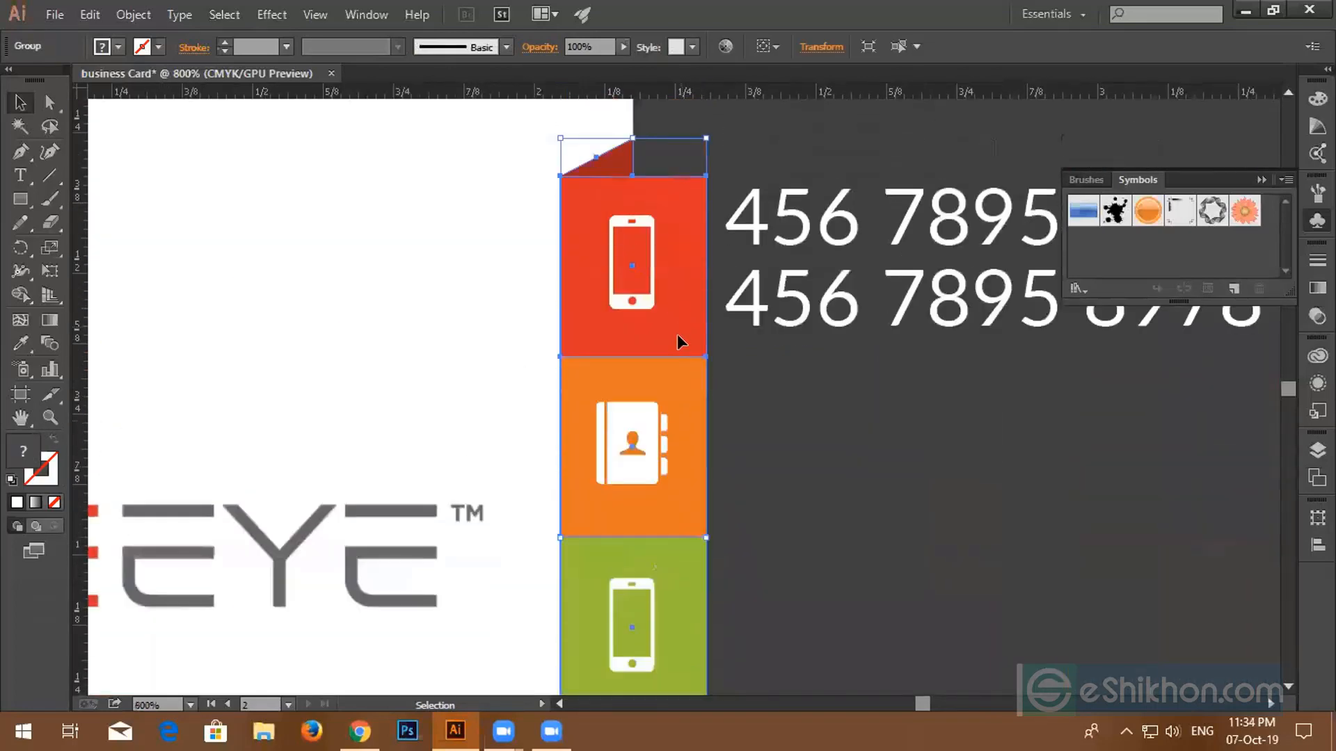
right_click(677, 337)
left_click(747, 456)
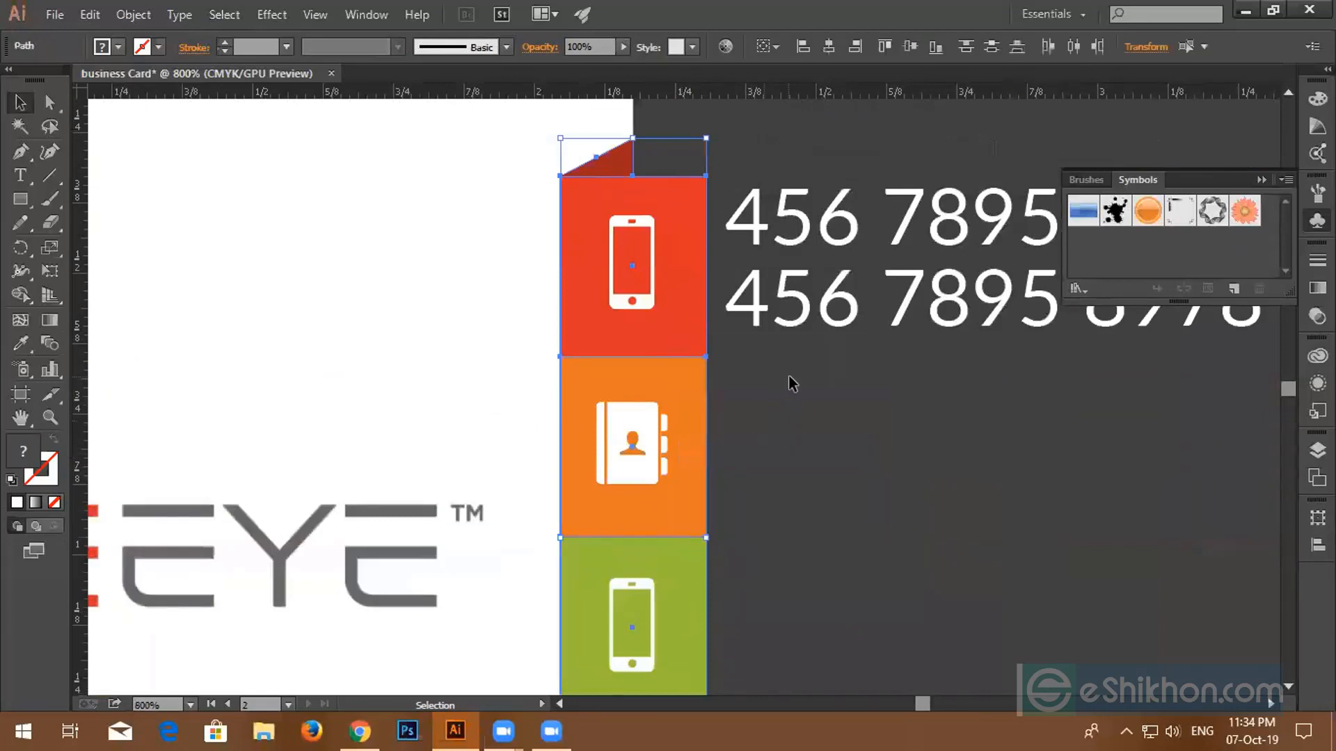
left_click(792, 383)
- Vertically centre the phone numbers on the red phone tile
left_click(699, 318)
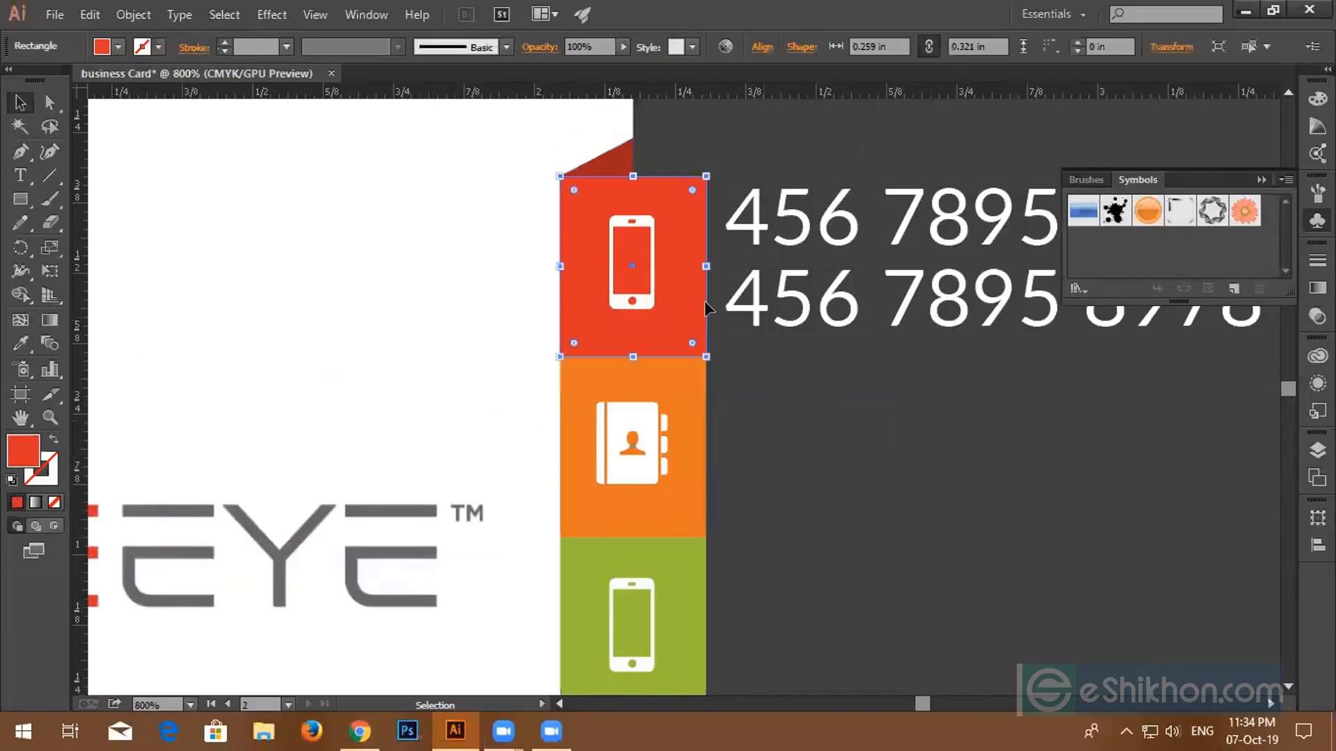
left_click(754, 282, "shift")
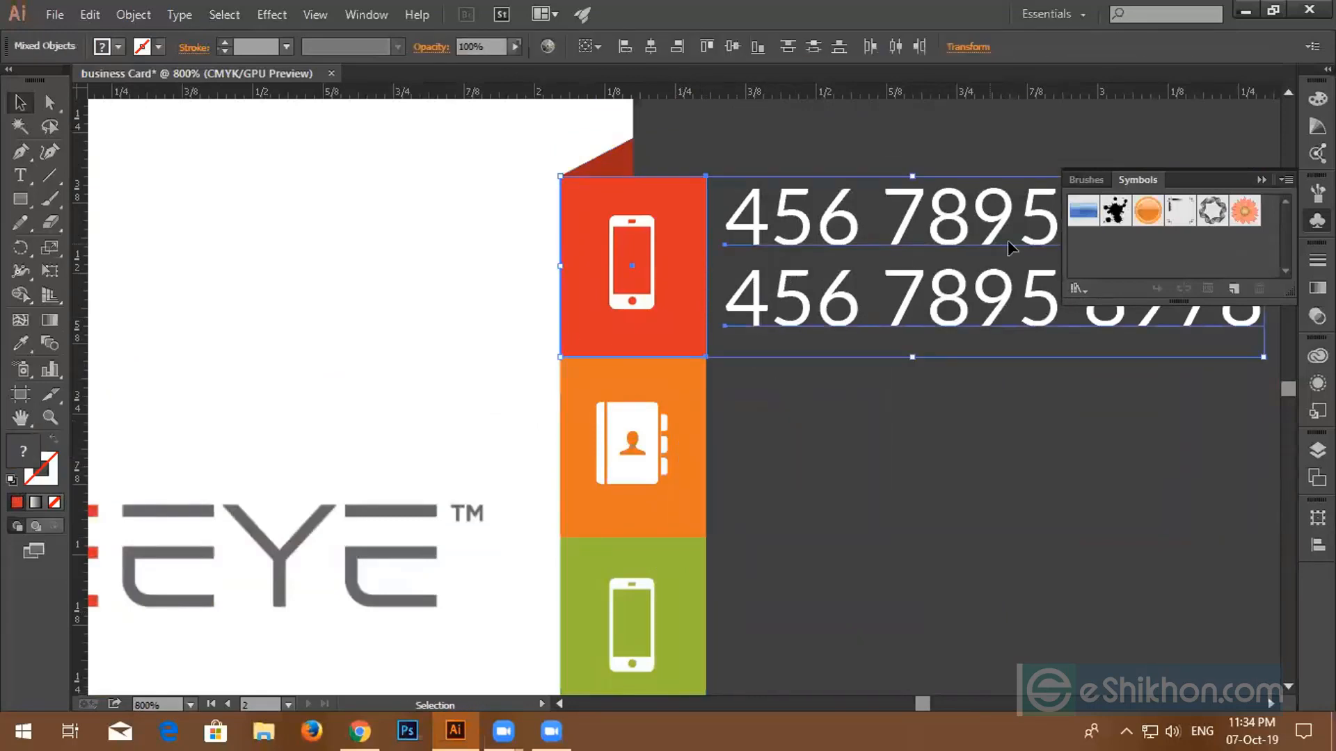
left_click(736, 47)
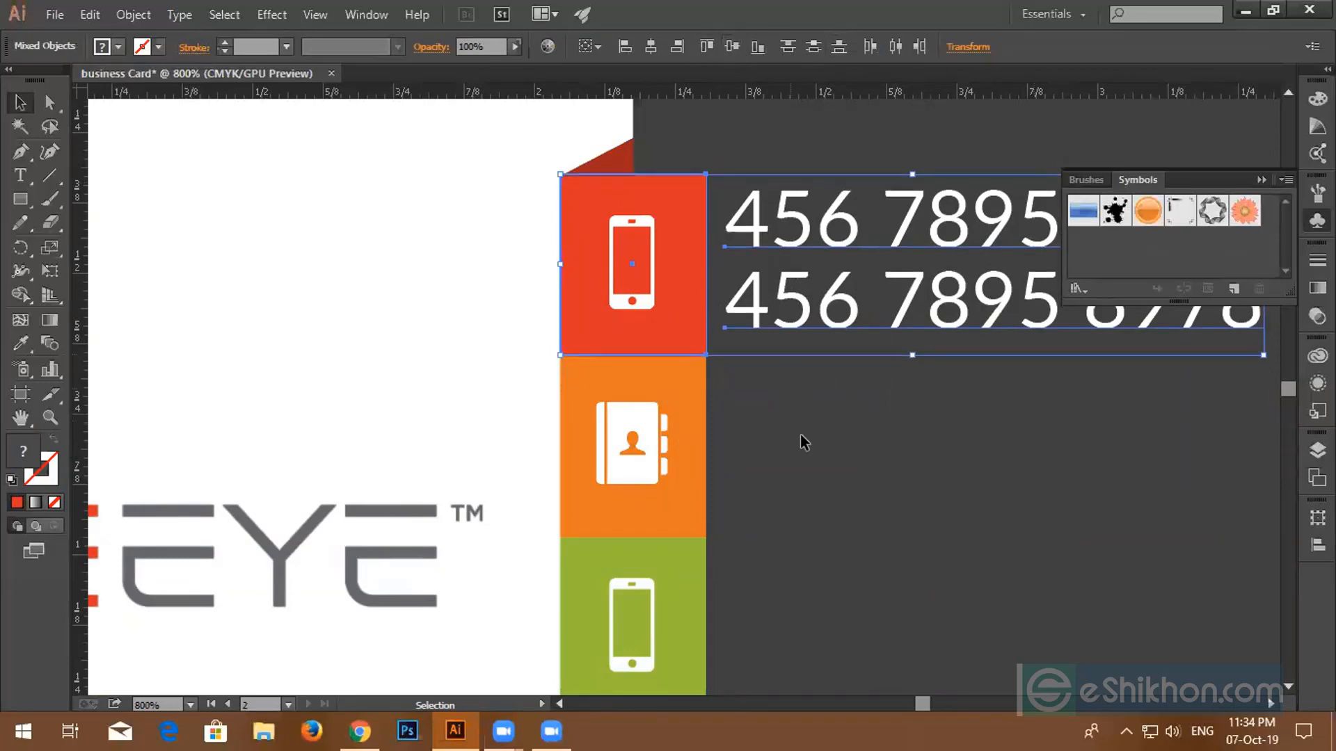
scroll(774, 428, "up", 1)
left_click(797, 487)
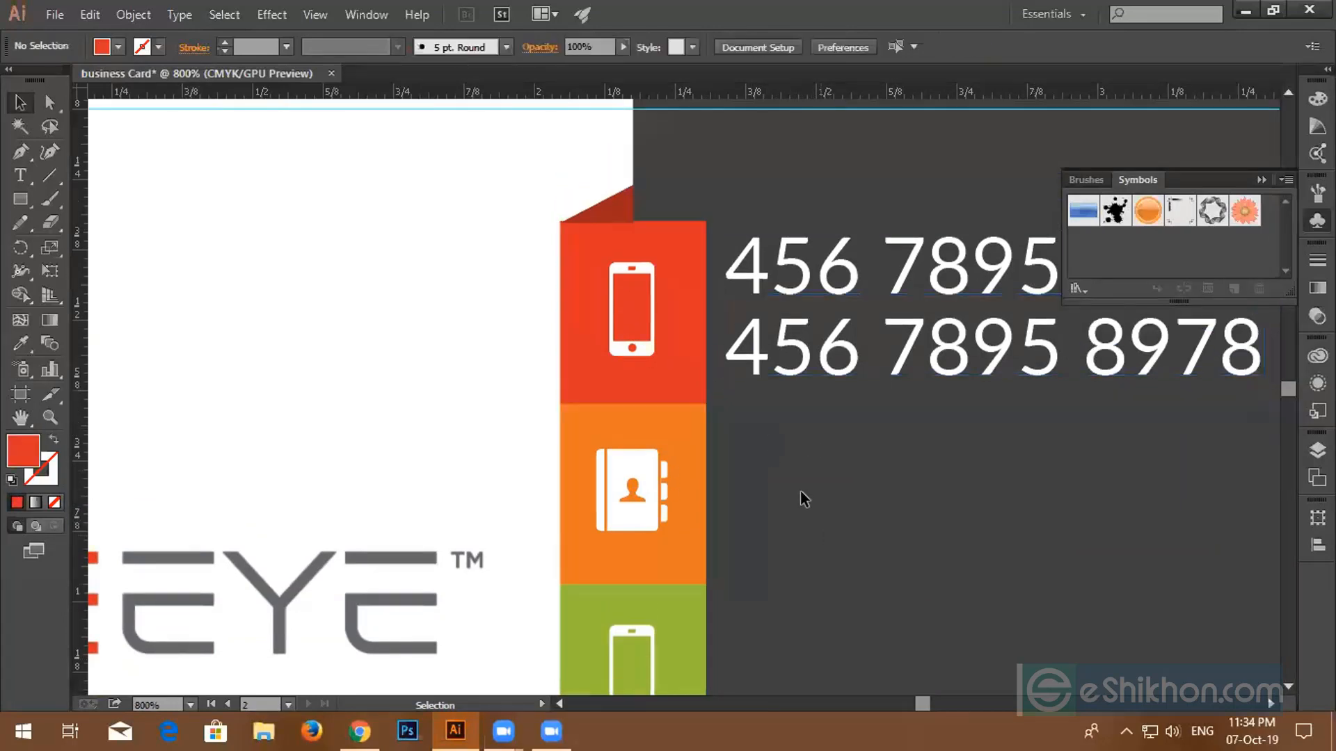
- Vertically centre the red tab, its icon and numbers together, then nudge the group into place
left_click_drag(480, 252, 987, 370)
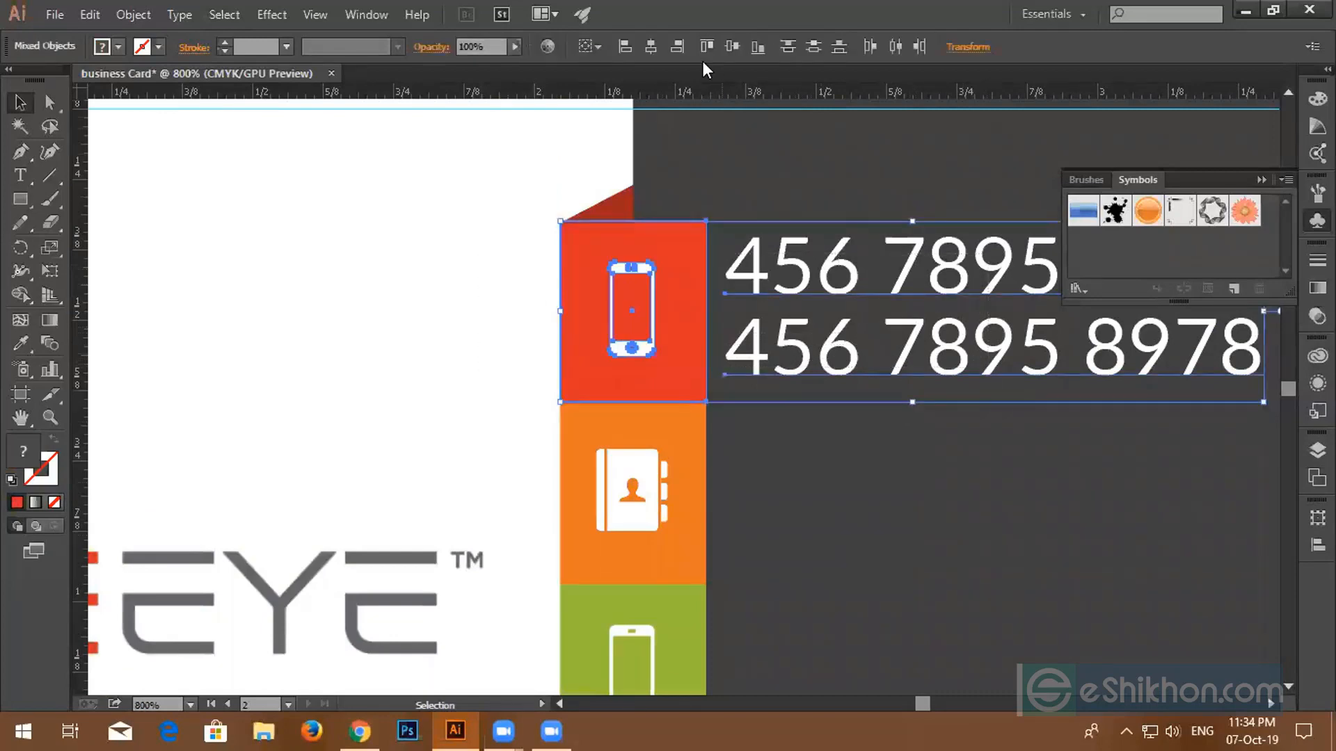
left_click(735, 45)
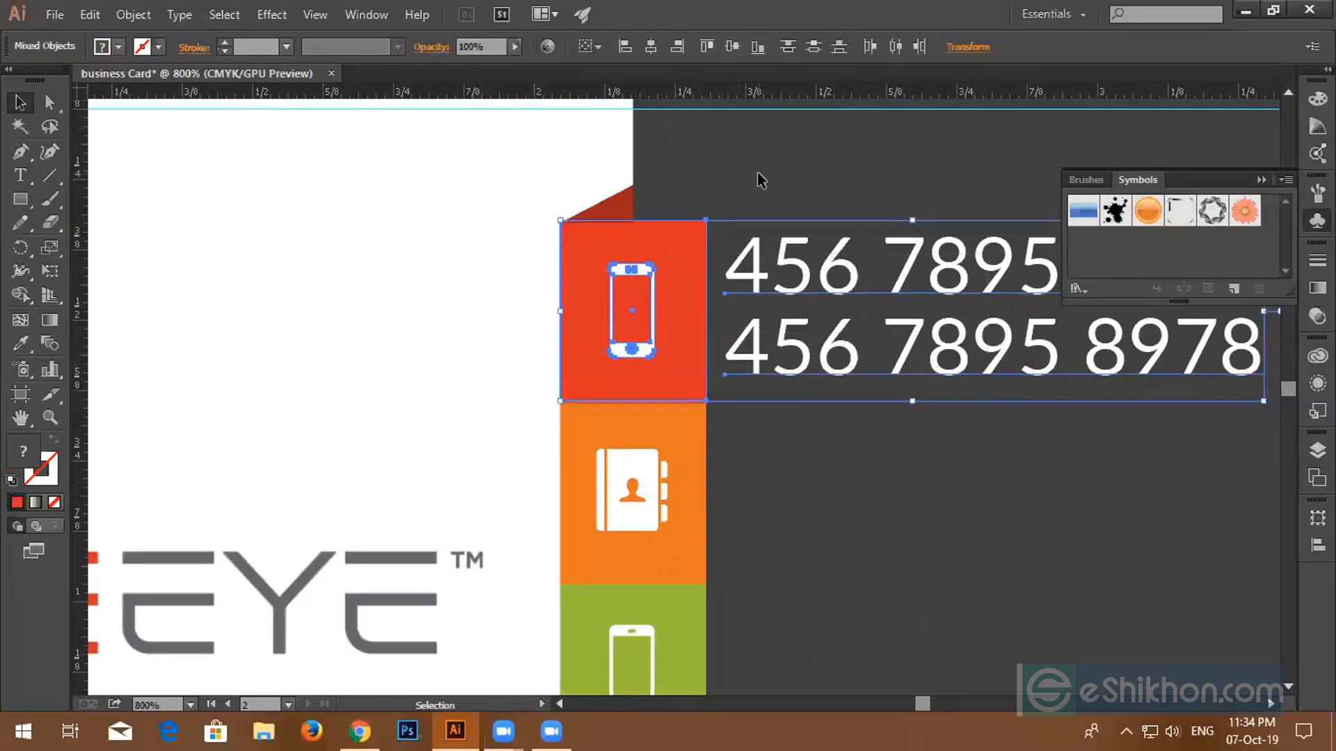
key("Down")
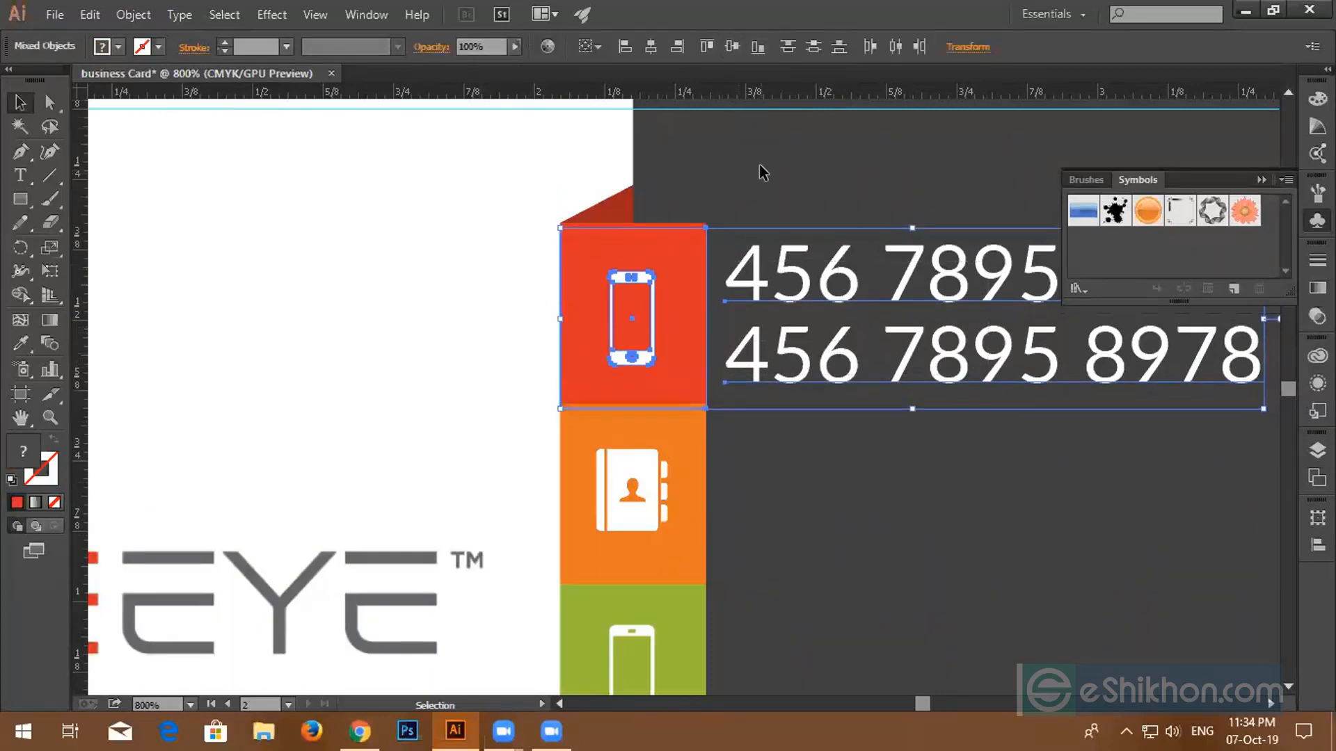
scroll(748, 306, "up", 2)
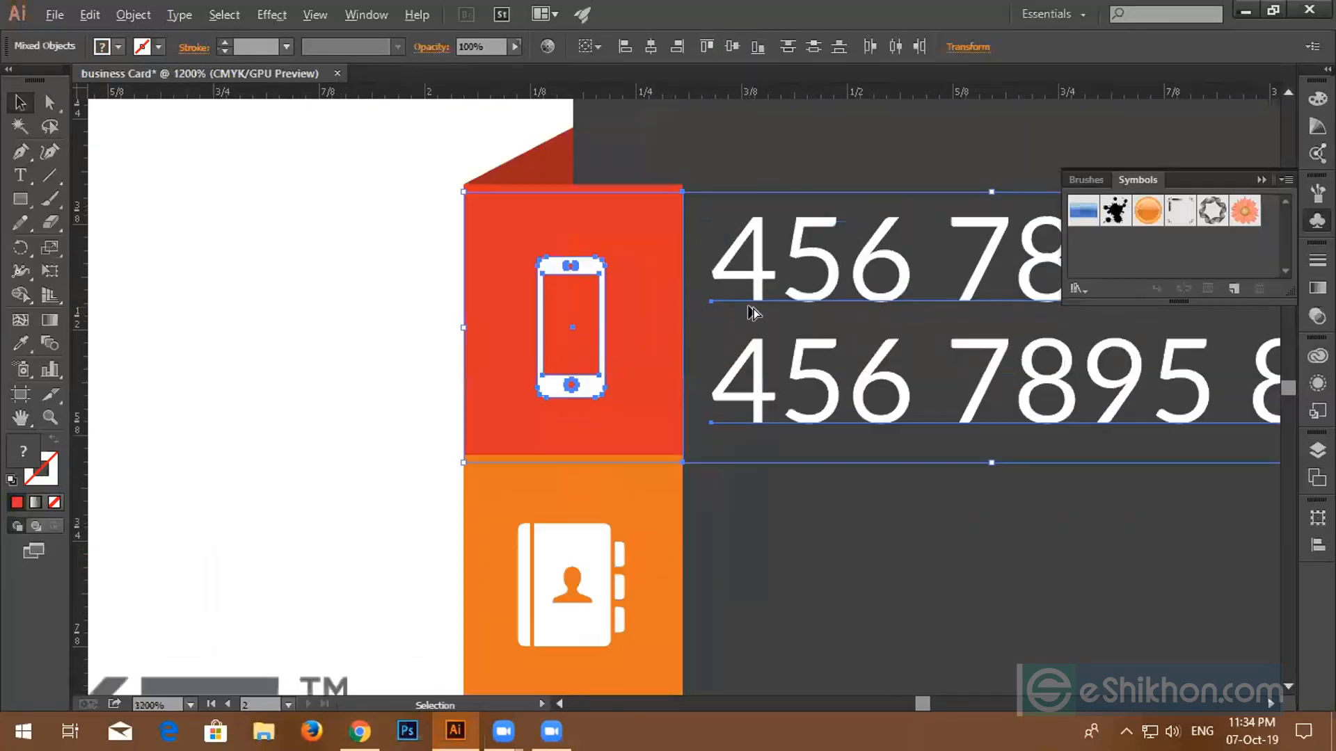
scroll(748, 306, "up", 1)
left_click_drag(748, 305, 748, 295)
left_click(769, 201)
scroll(824, 412, "down", 2)
scroll(835, 427, "down", 3)
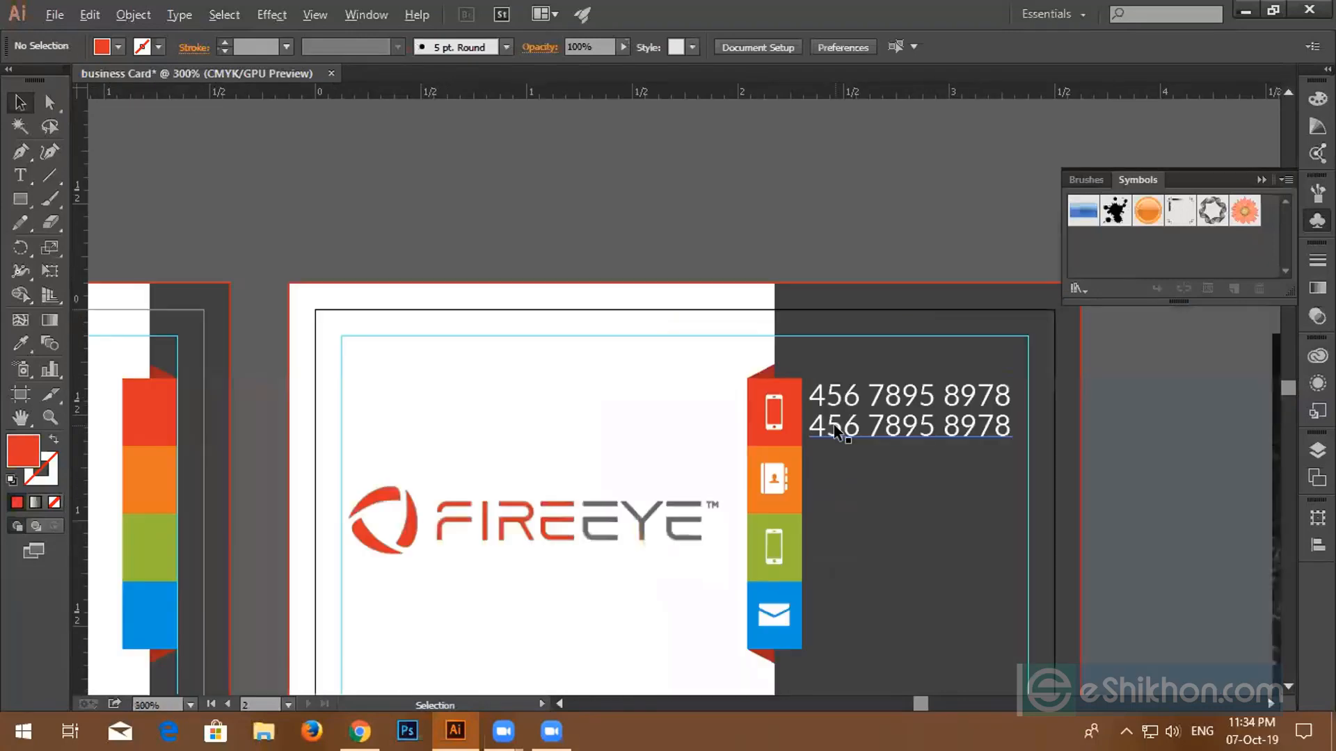
- Copy the phone numbers down beside the lower tabs and delete the extra fourth pair
left_click_drag(850, 431, 863, 635)
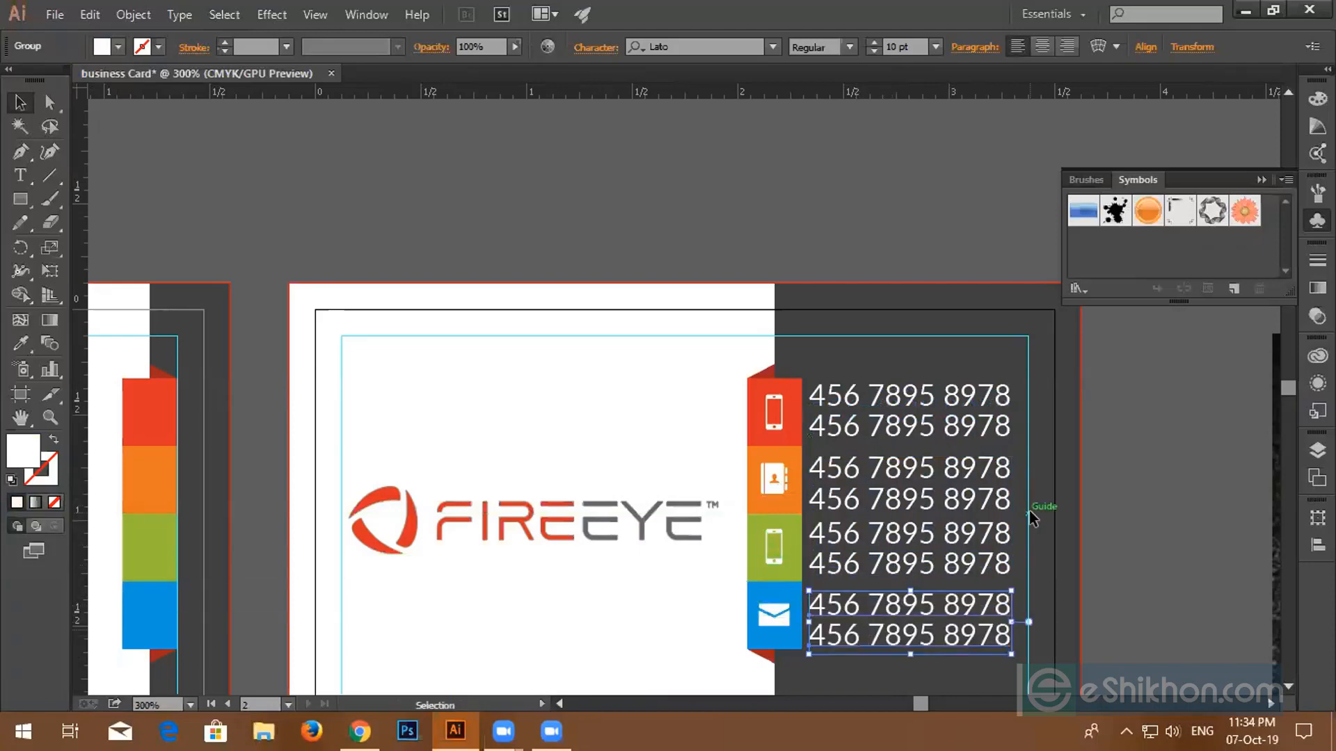
scroll(976, 515, "down", 2)
key("Delete")
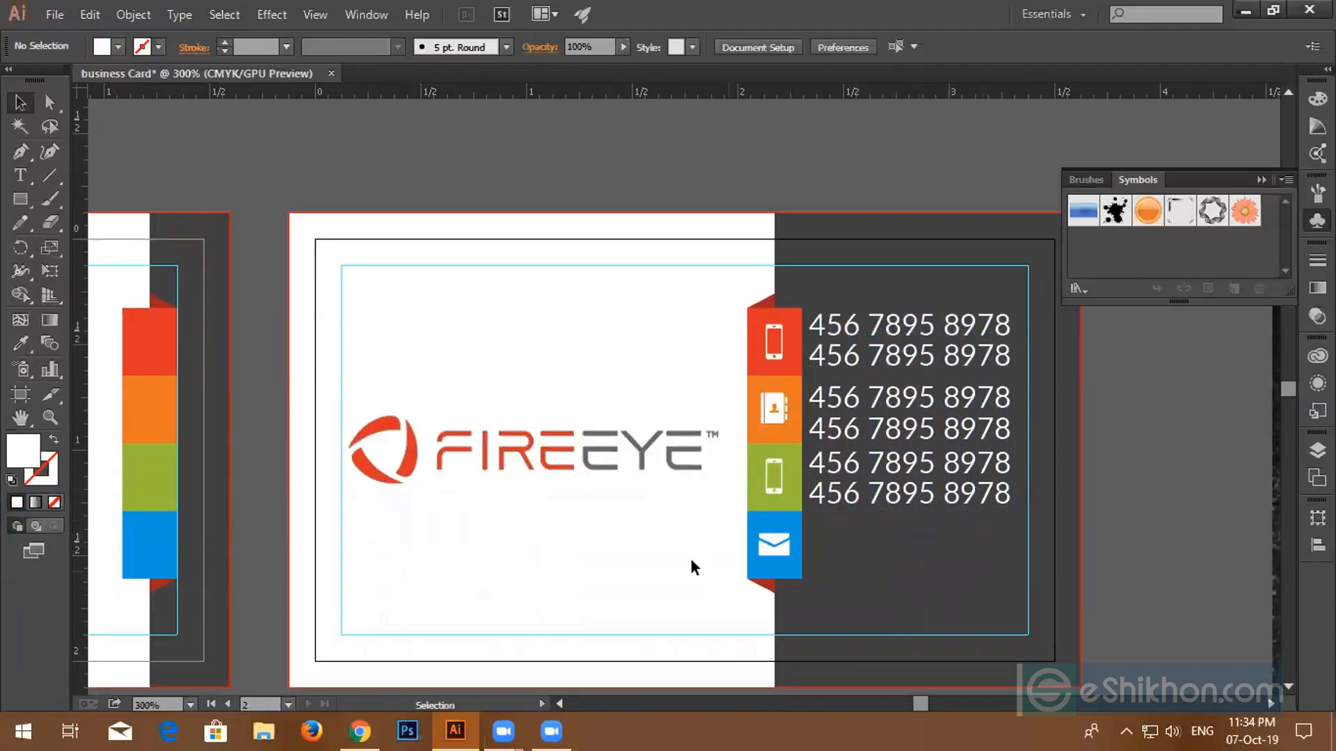
- Type a placeholder e-mail address beside the blue envelope tab
left_click(20, 174)
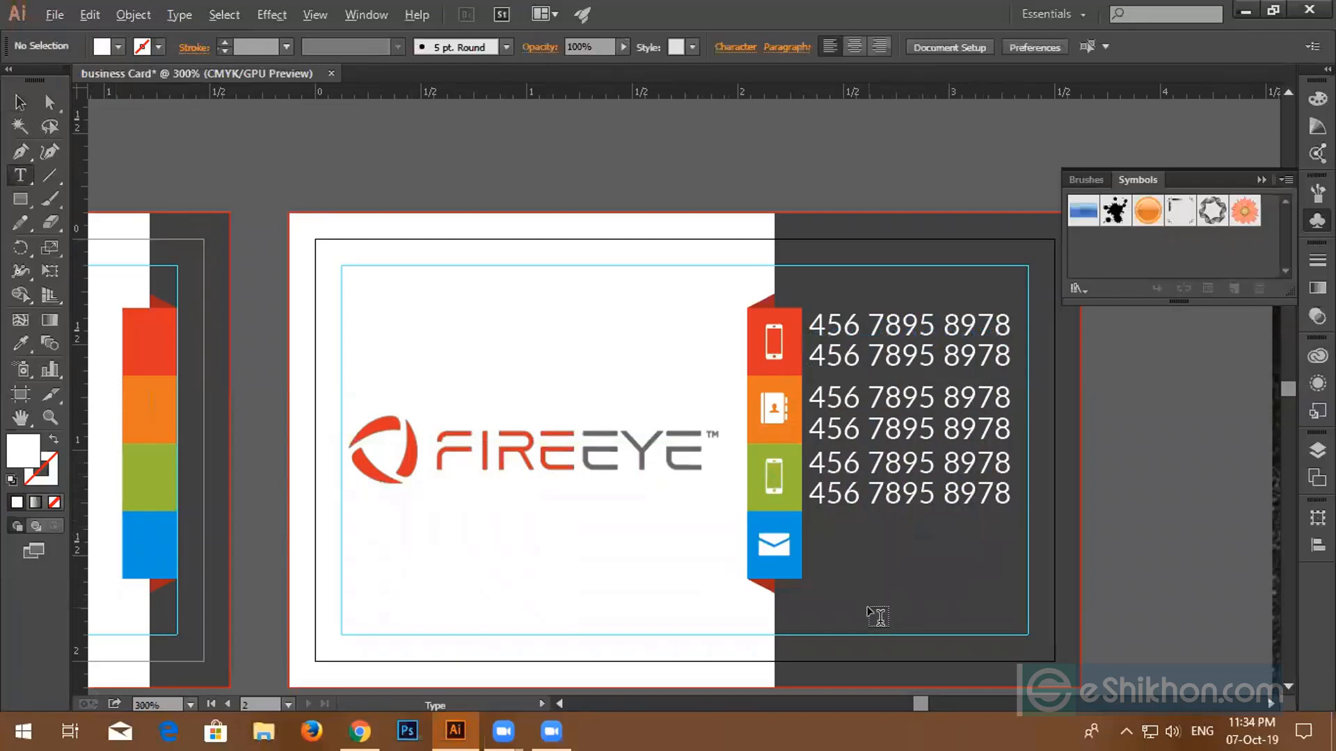
scroll(870, 612, "up", 3)
left_click(724, 404)
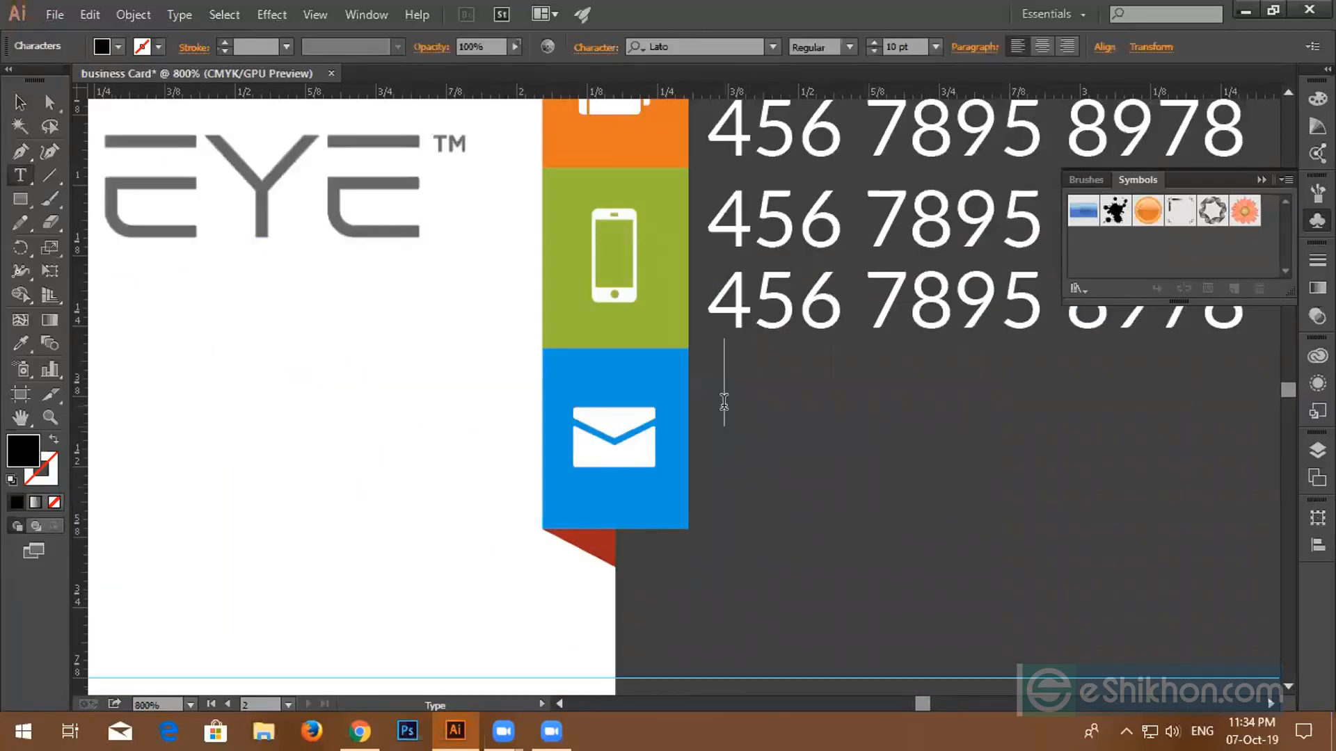
type("e")
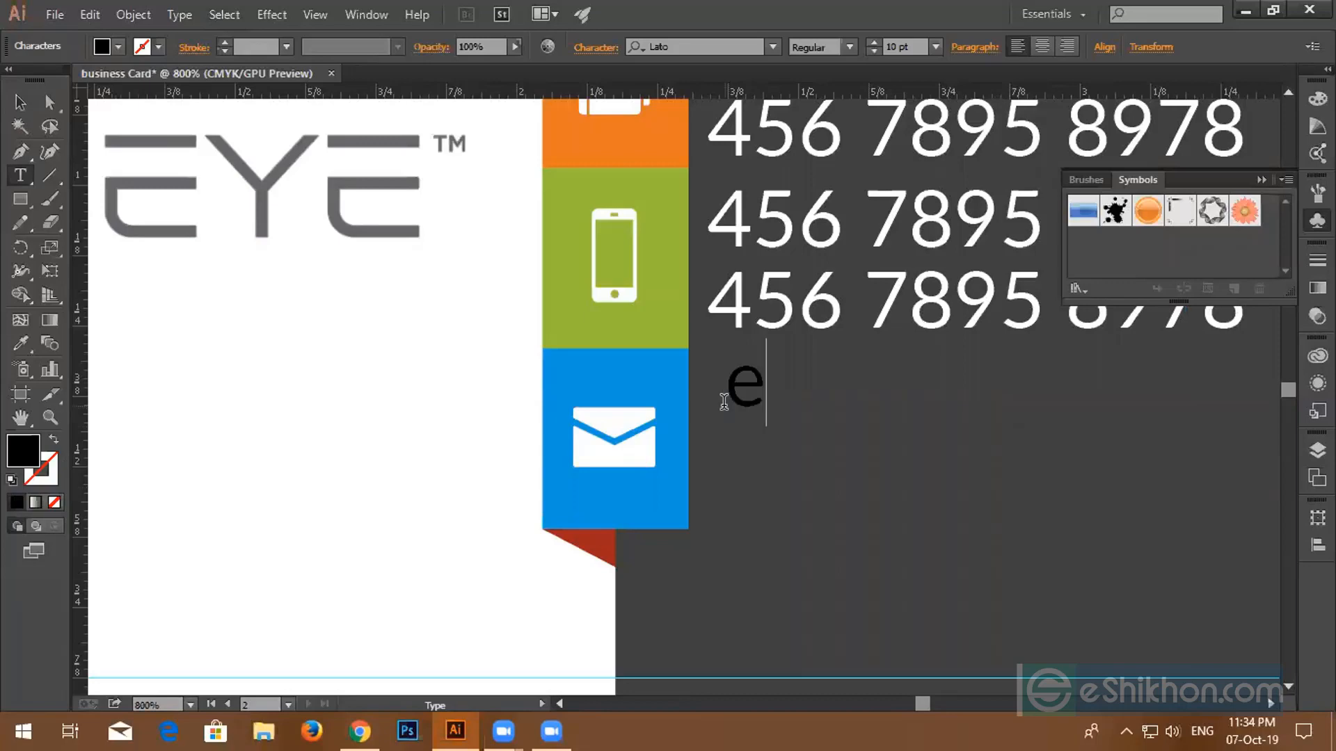
type("mail")
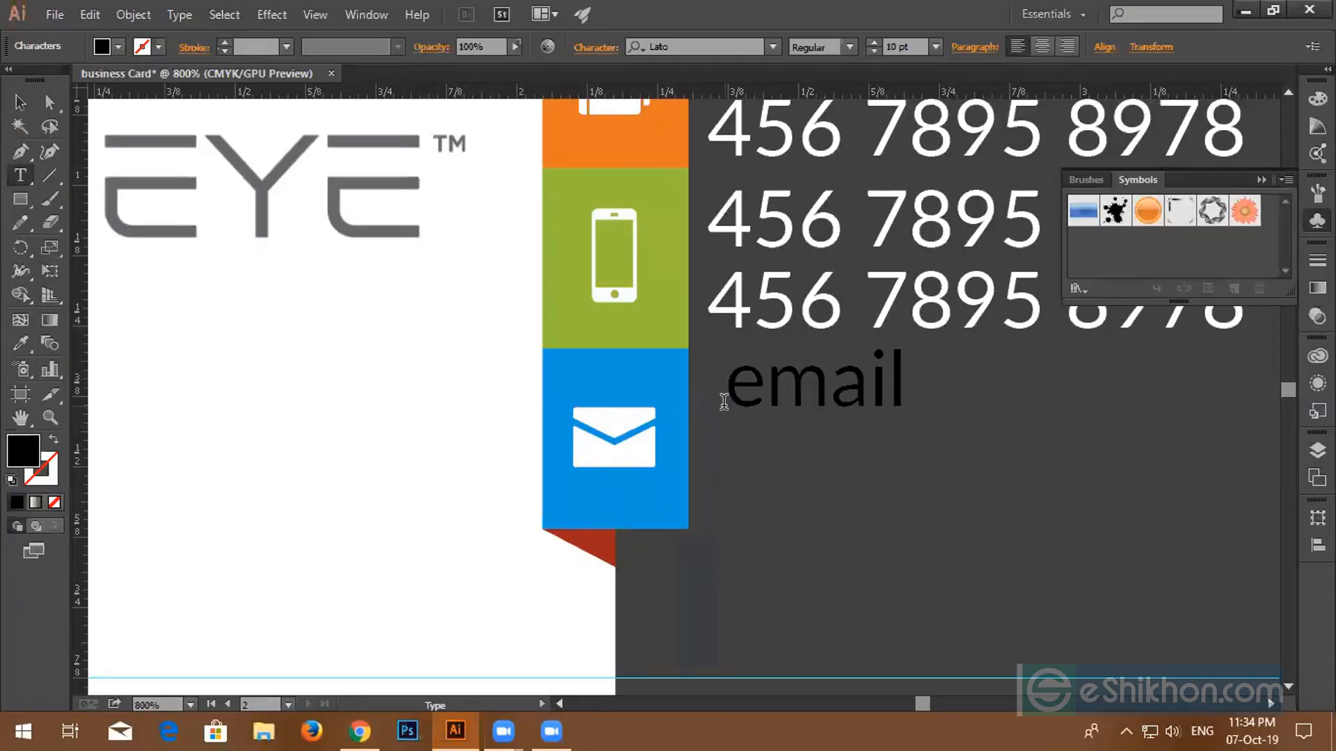
type("@g")
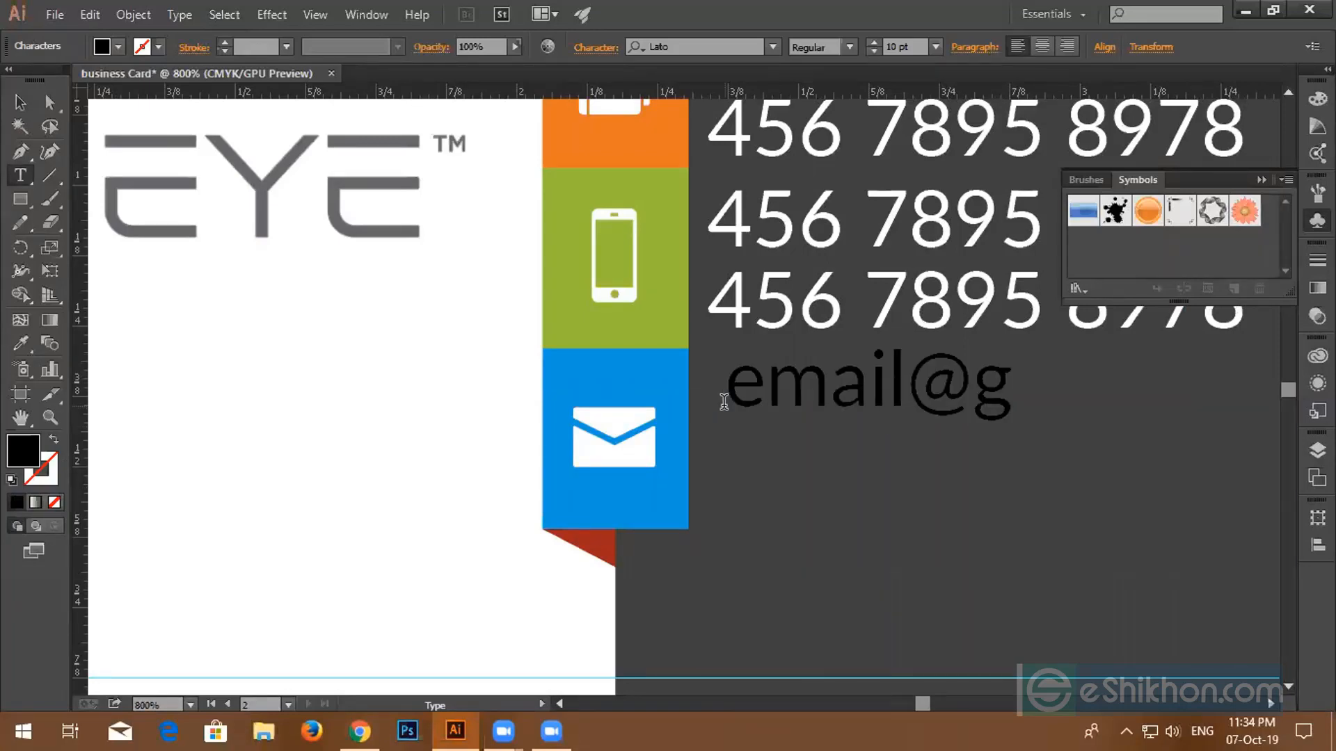
type("mail.com")
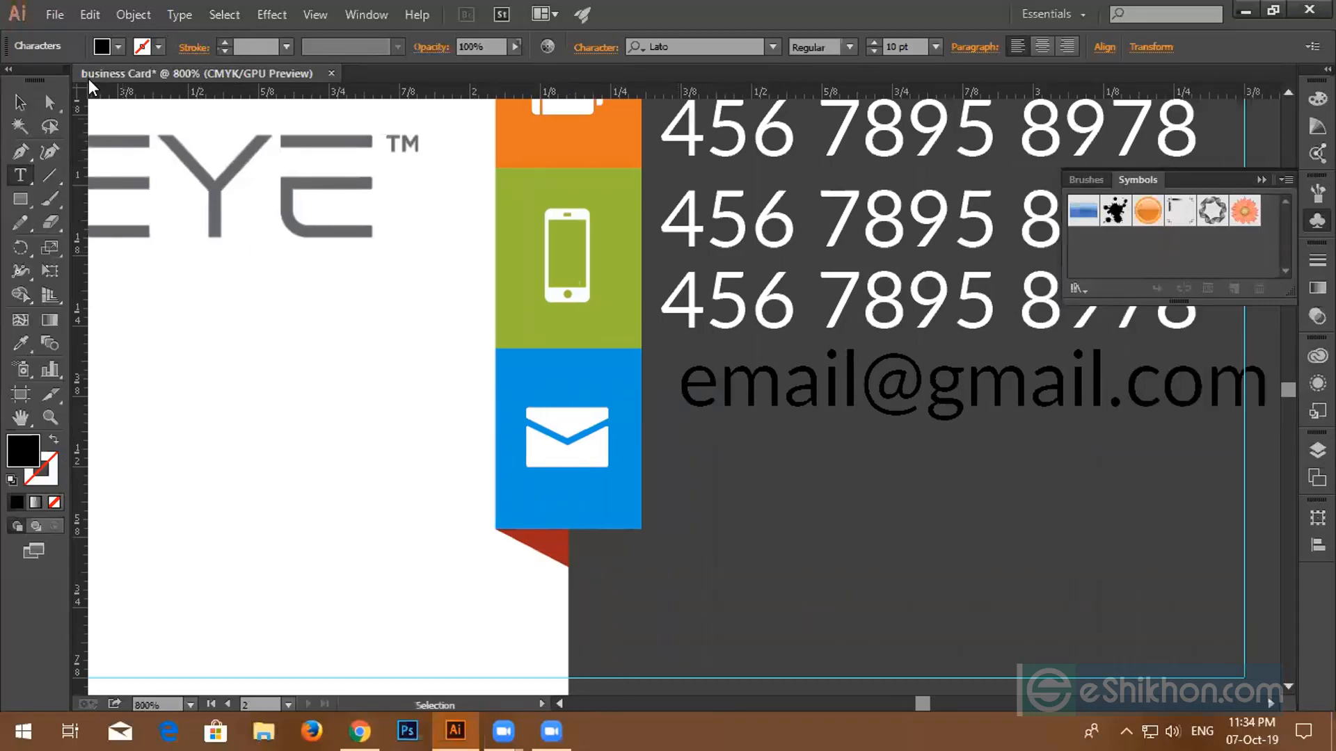
left_click(21, 105)
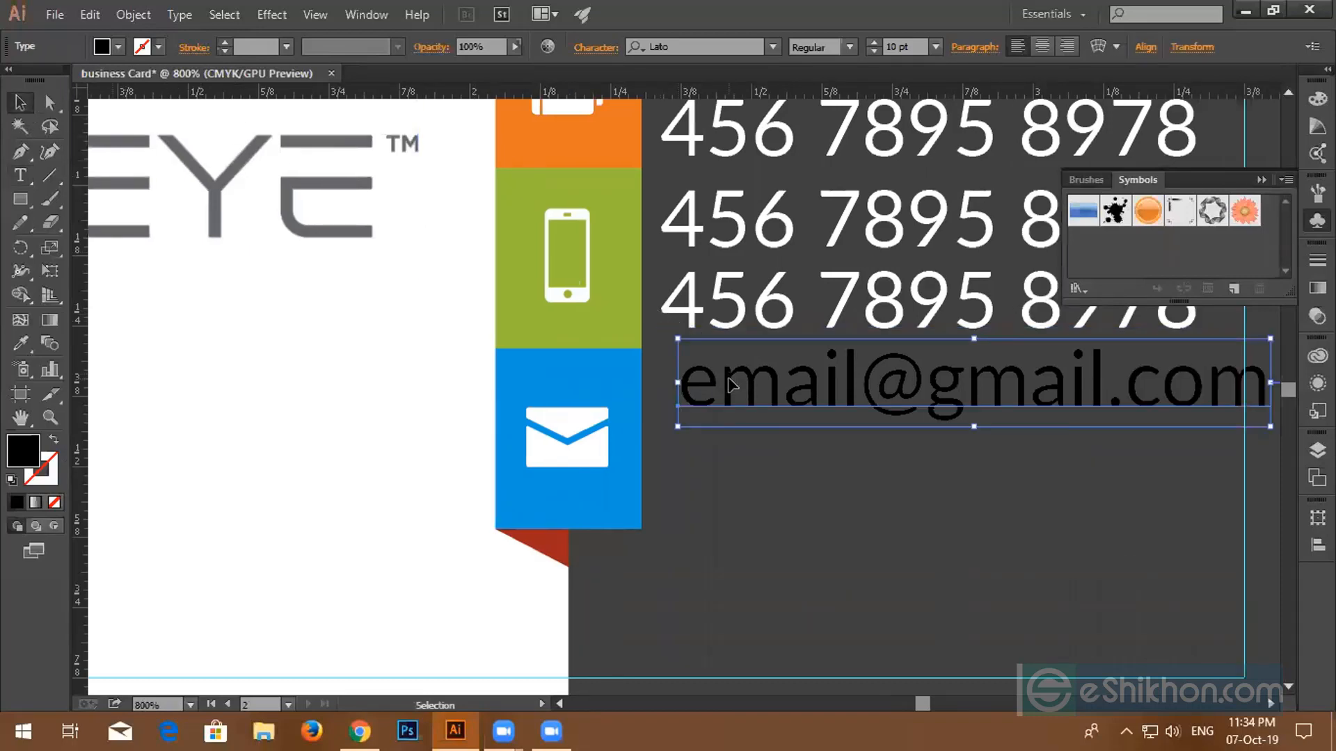
- Duplicate the e-mail line below itself and left-align the two lines
left_click_drag(726, 384, 710, 473)
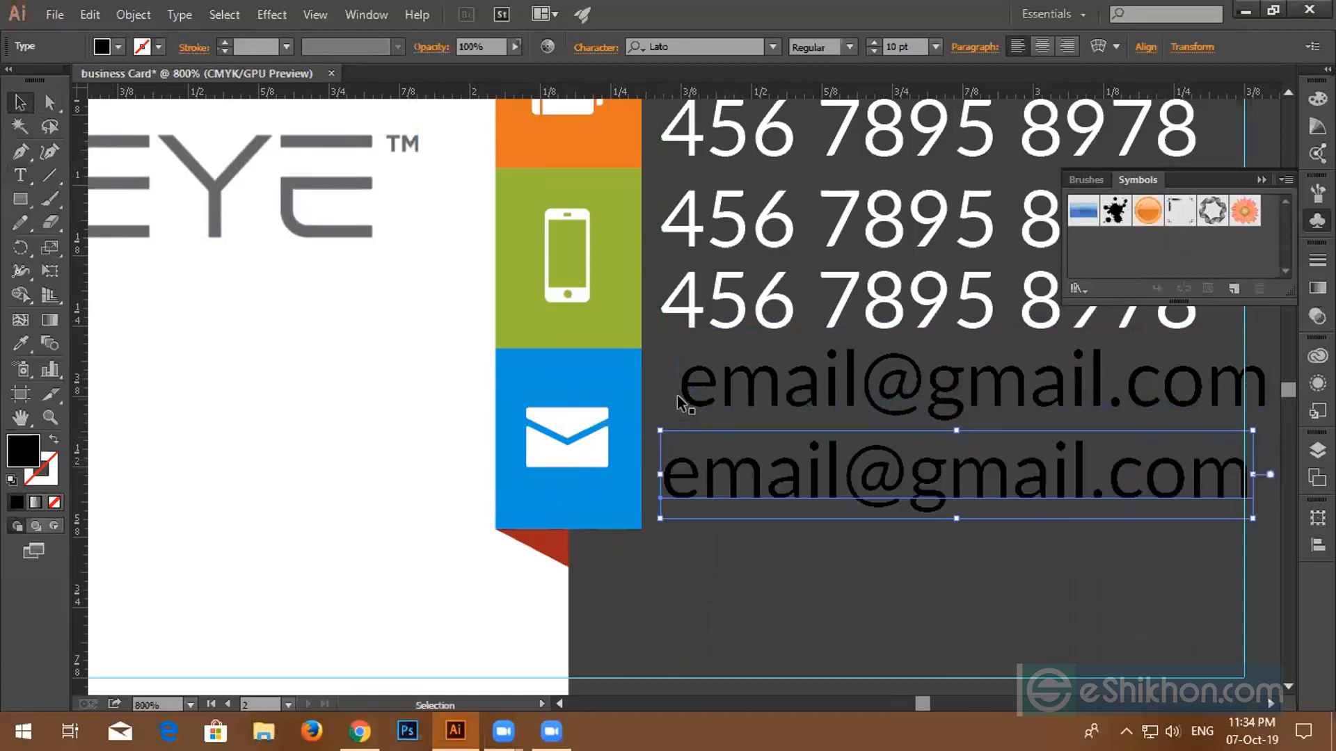
left_click_drag(671, 373, 761, 494)
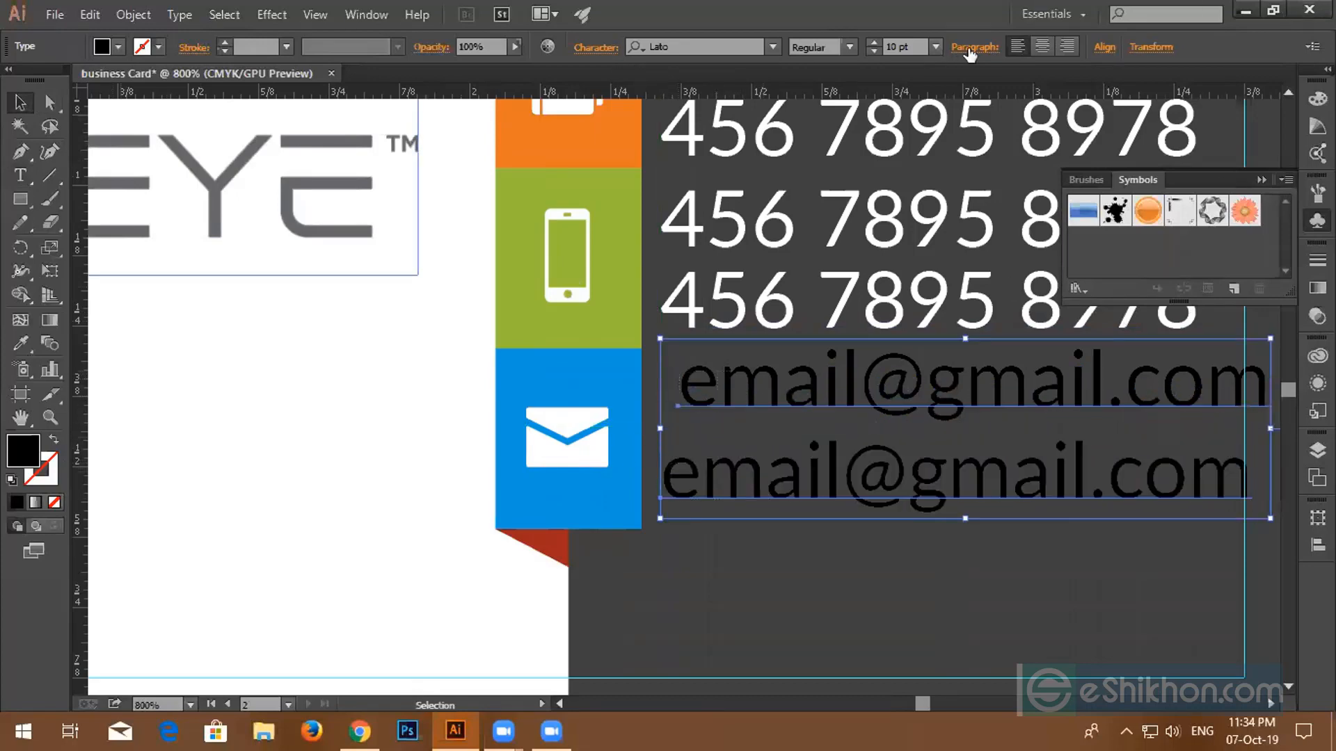
left_click(1102, 50)
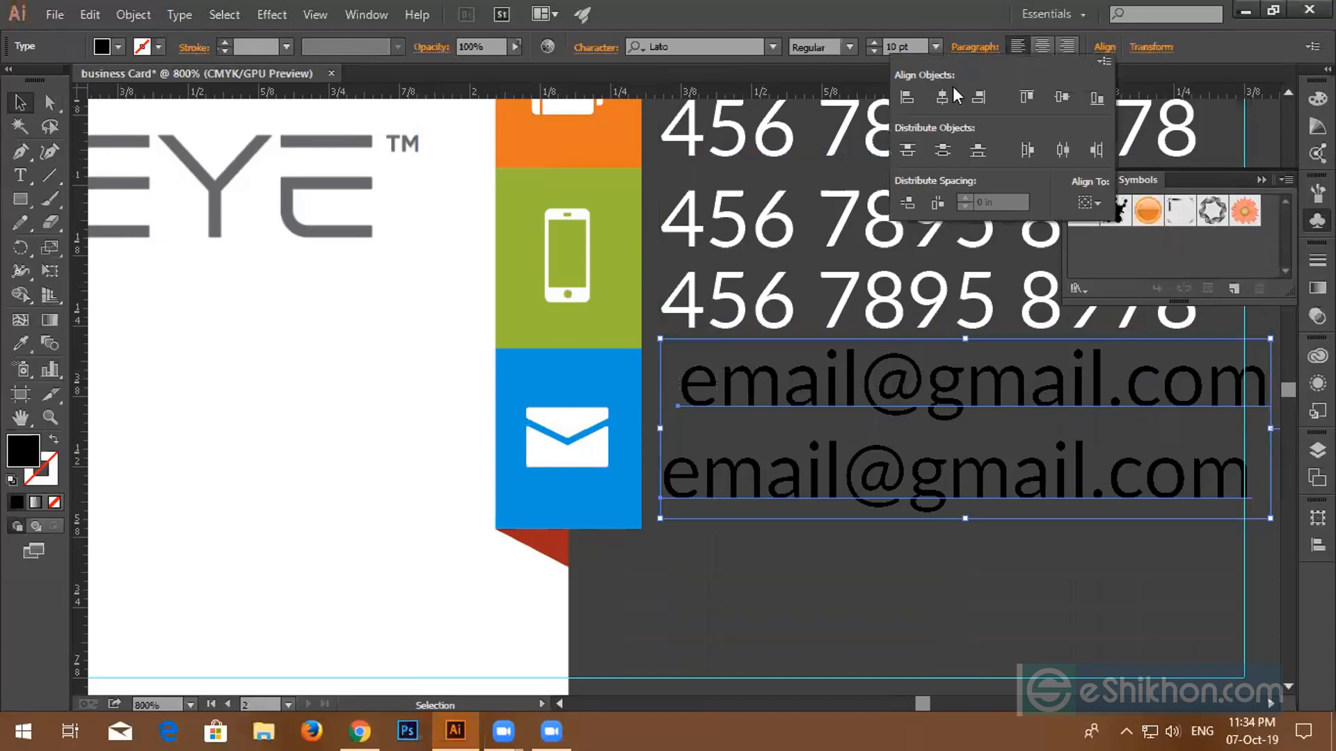
left_click(1104, 48)
left_click(907, 97)
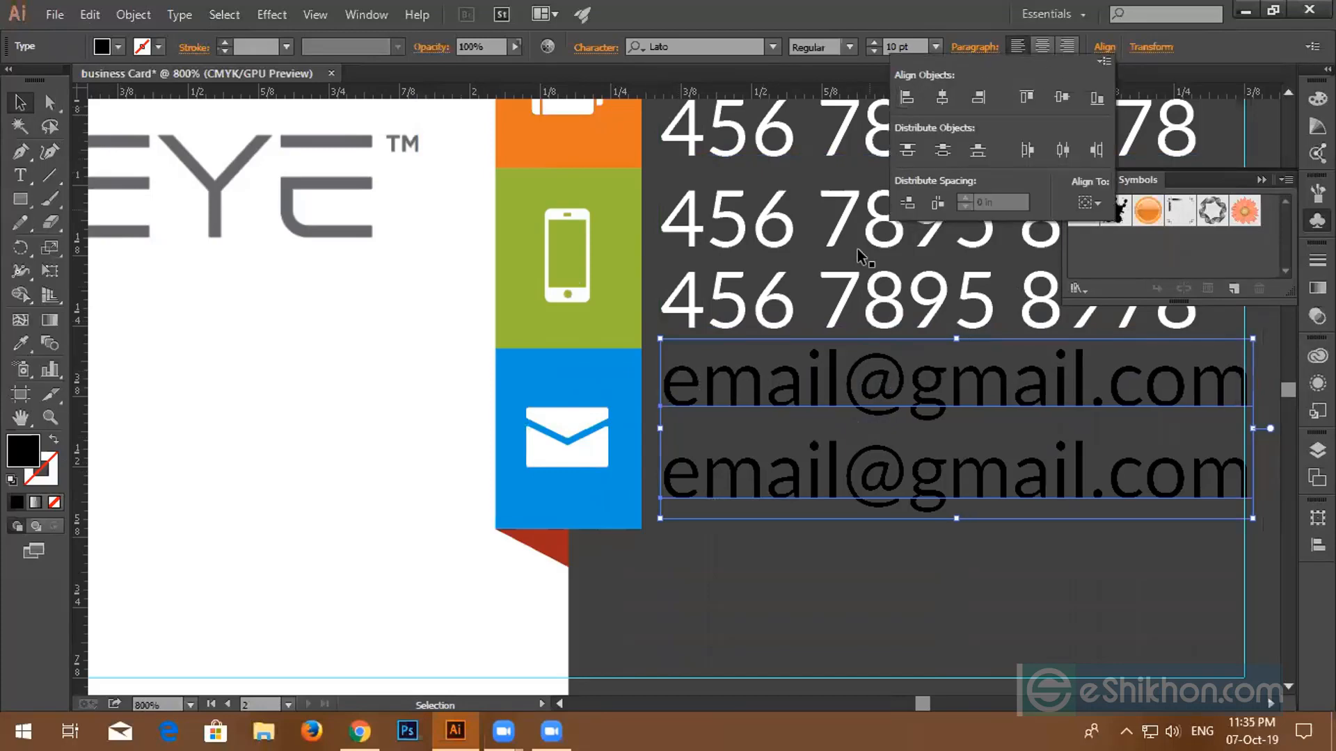
left_click(868, 355, "ctrl")
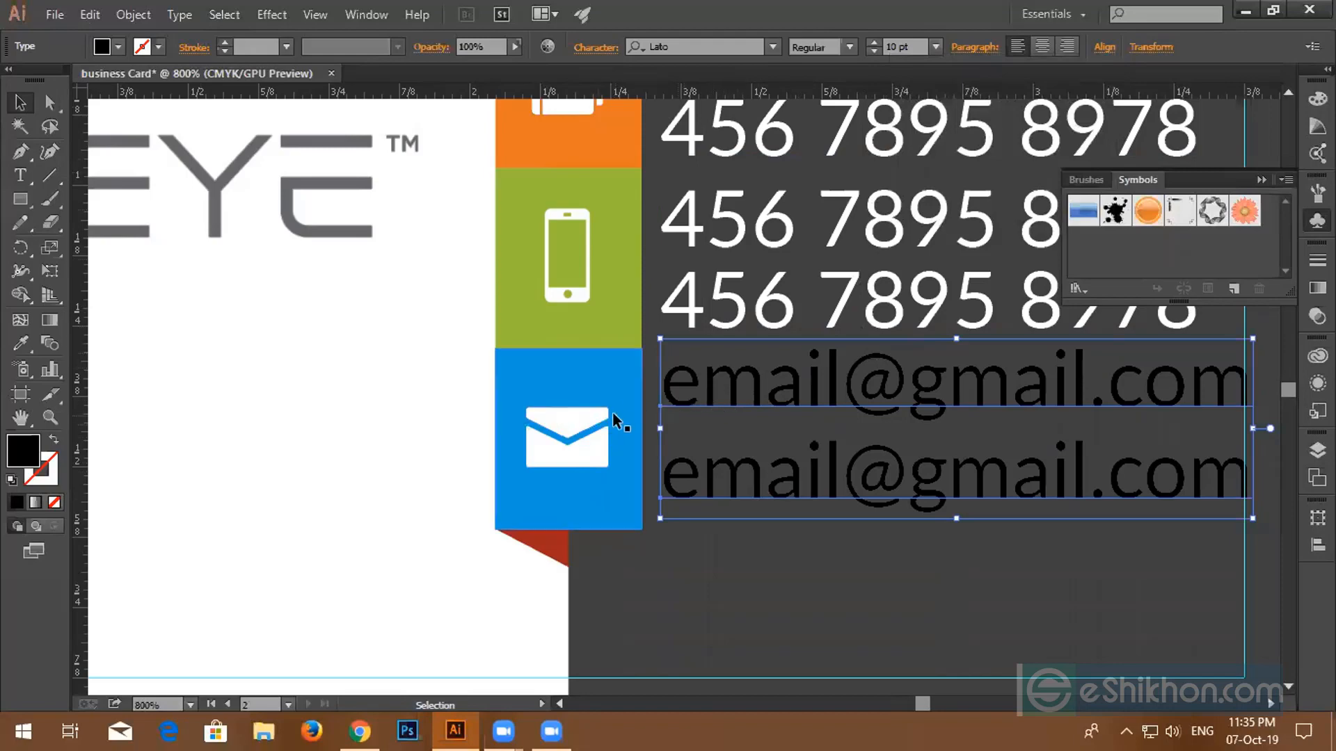
- Vertically centre the envelope icon in the blue square
left_click_drag(453, 379, 800, 453)
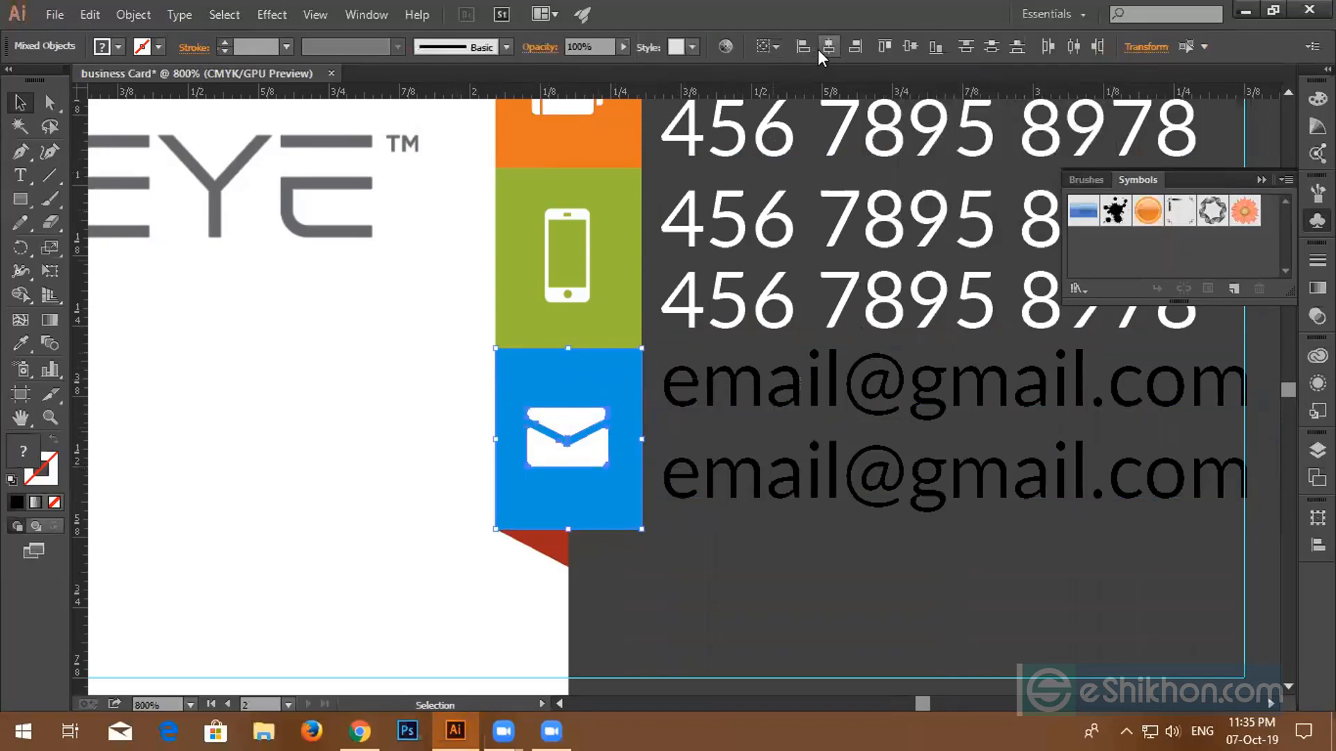
left_click(910, 47)
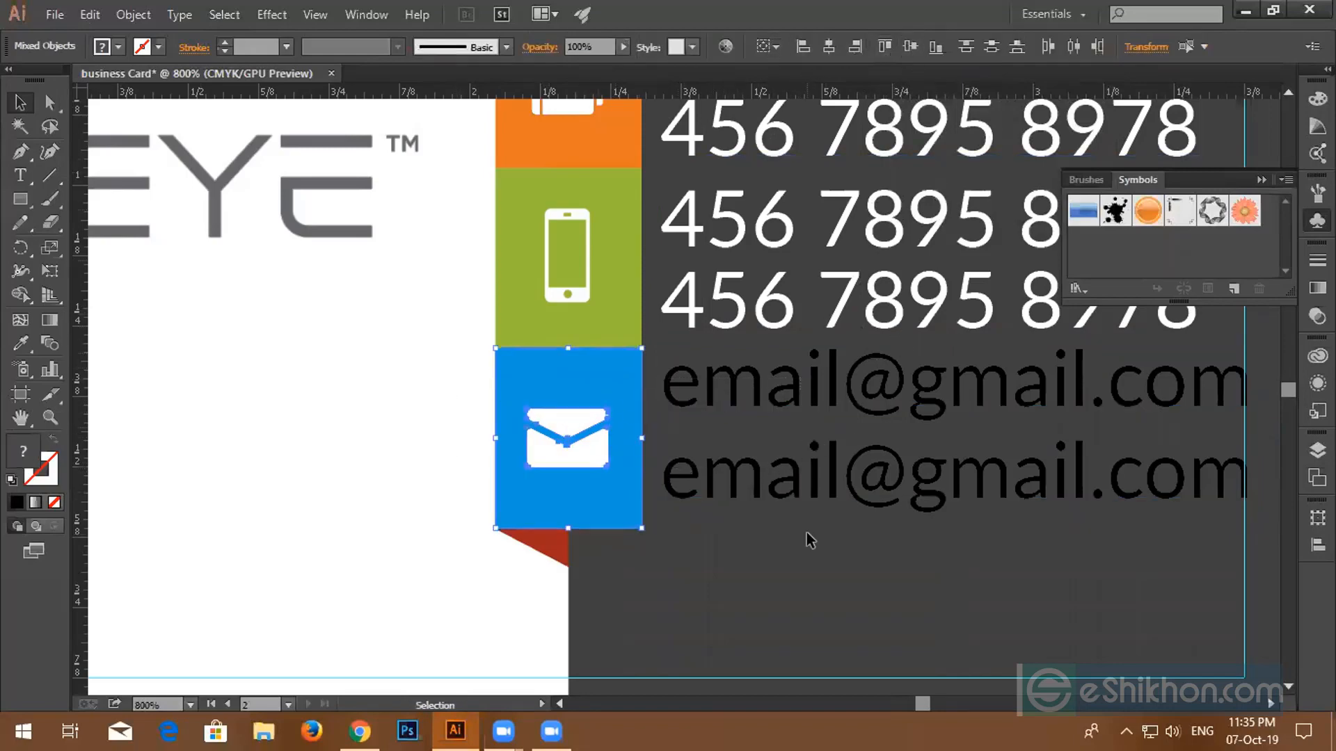
left_click(408, 397)
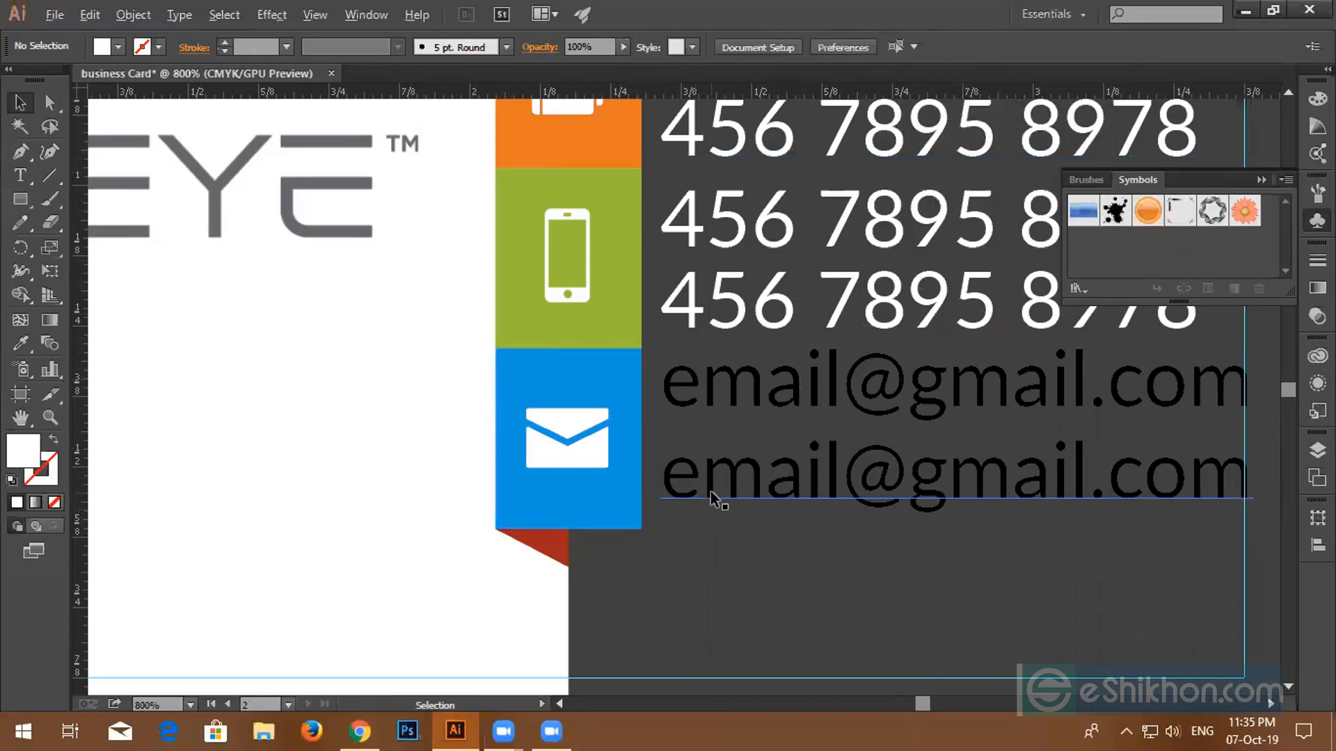
scroll(711, 491, "down", 3)
- Make both e-mail lines white using the Eyedropper on the artboard
left_click(780, 489)
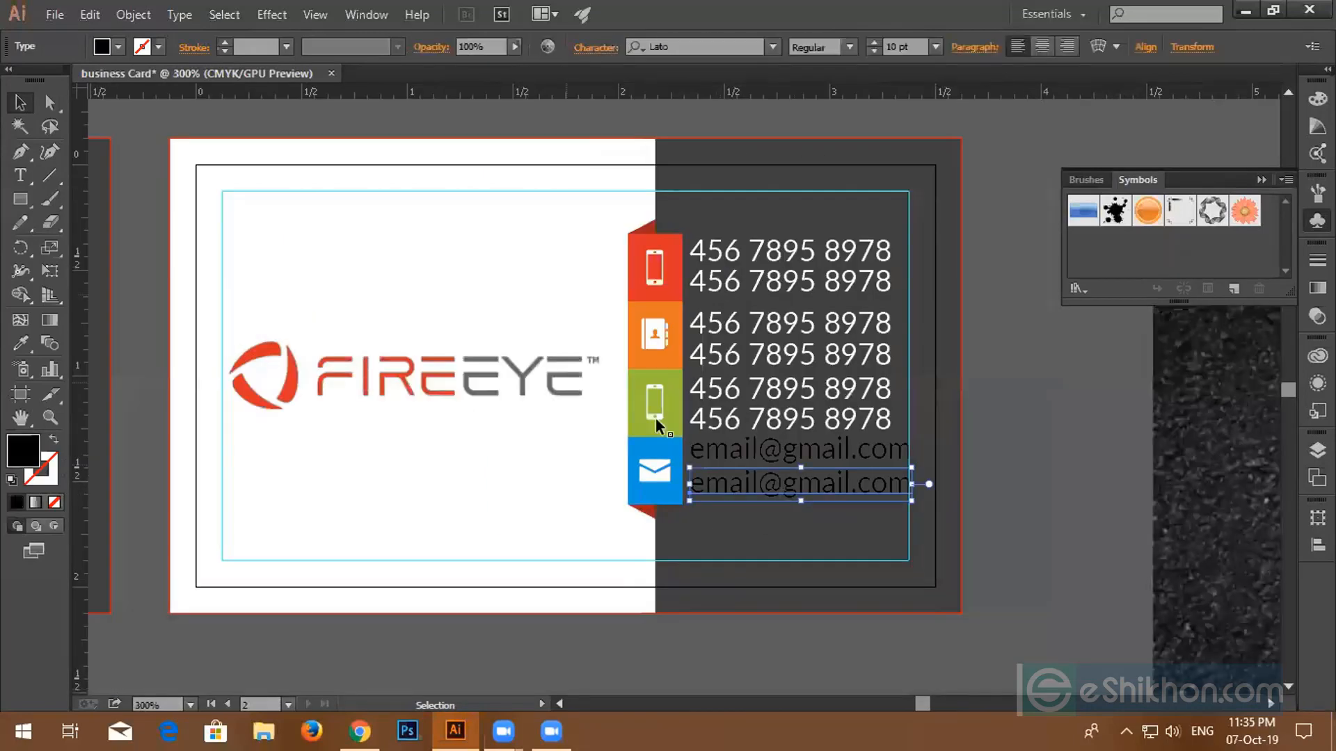
left_click(766, 456, "shift")
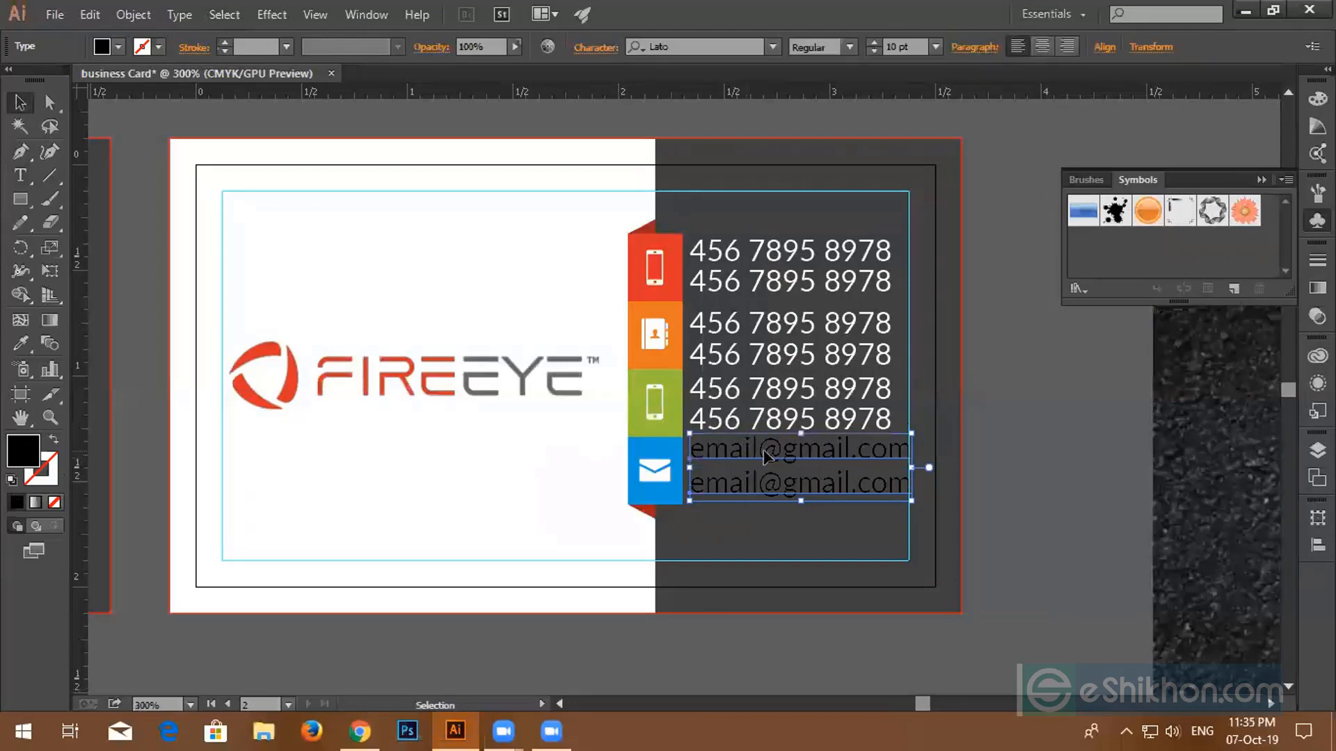
left_click(20, 319)
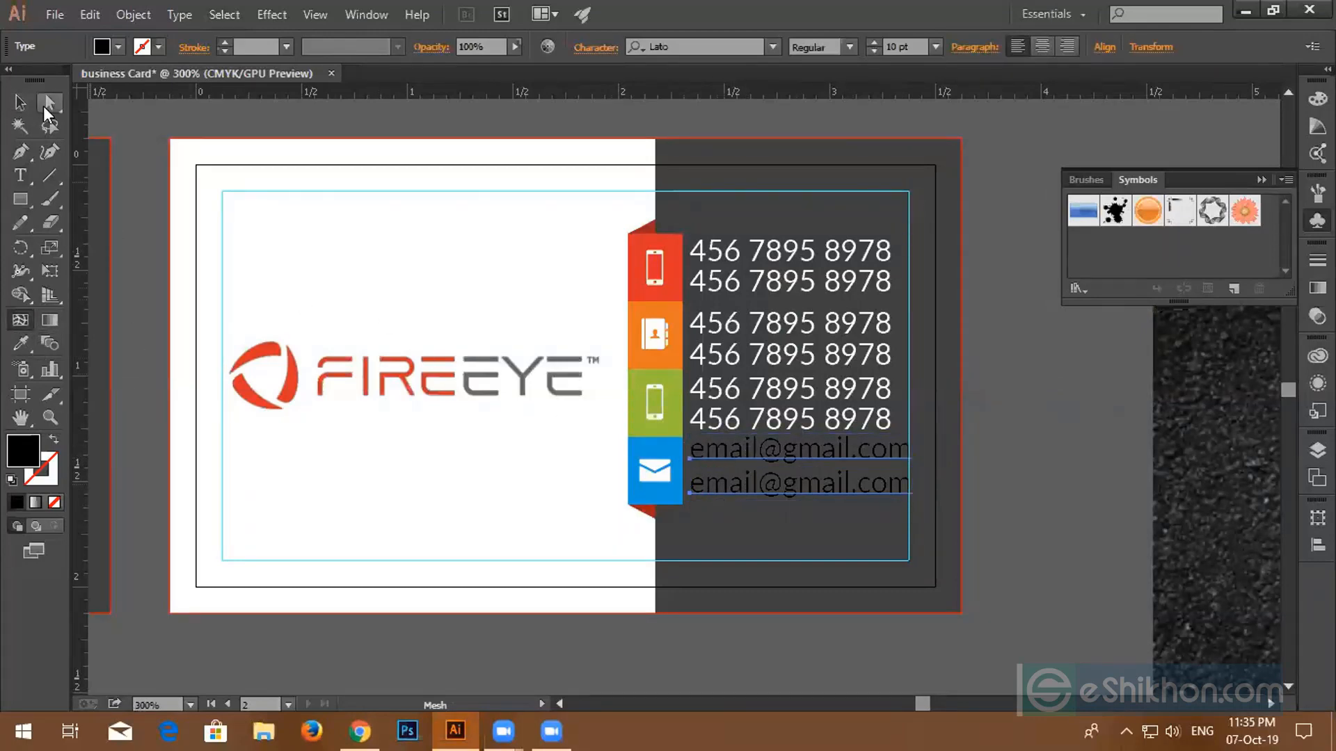
left_click(20, 103)
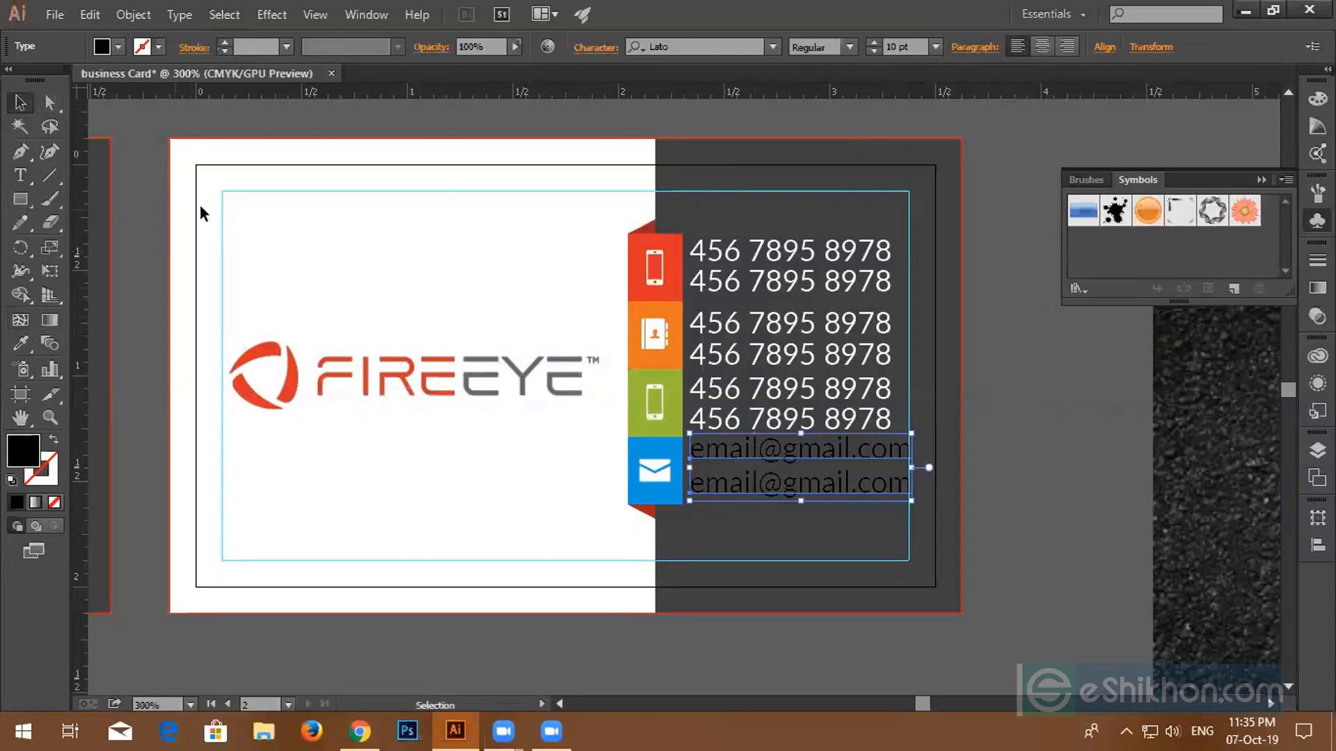
left_click(20, 342)
left_click(307, 260)
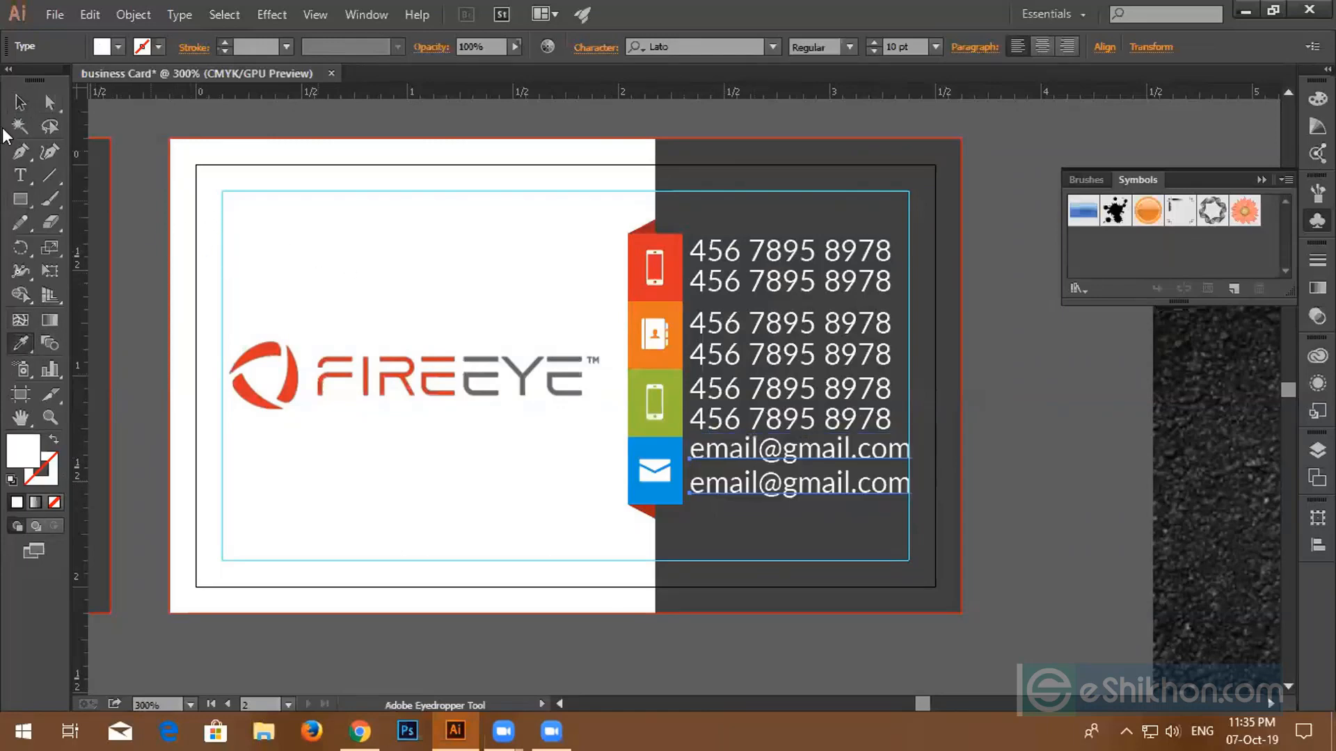
left_click(20, 102)
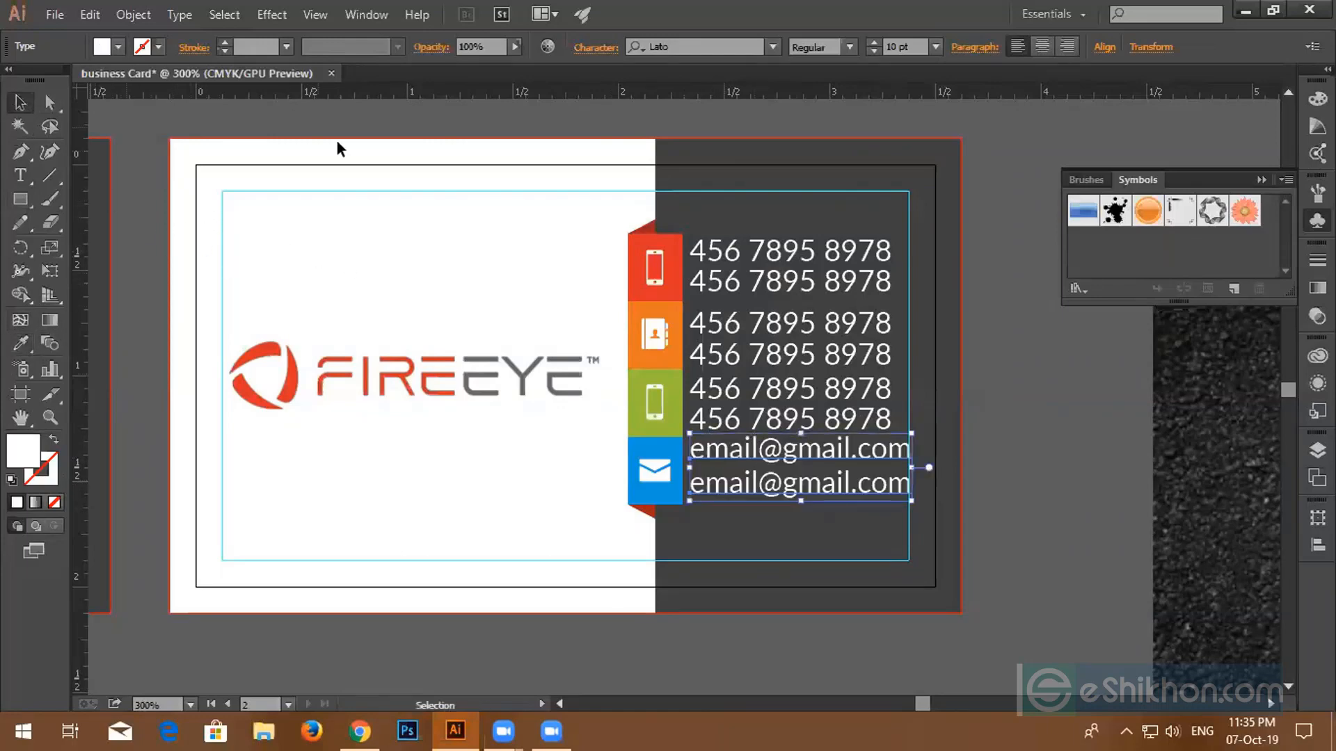
- Delete the second and third phone-number pairs
left_click(767, 377)
key("Delete")
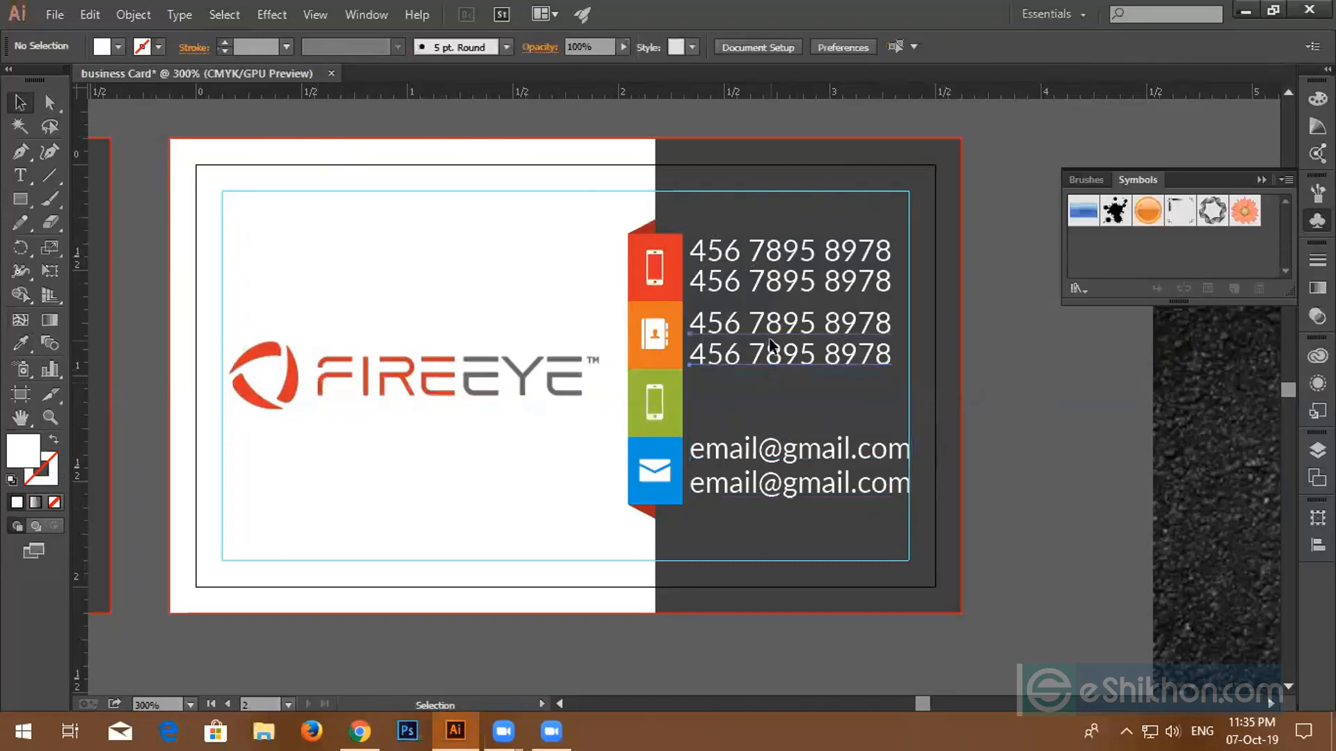
left_click(769, 344)
key("Delete")
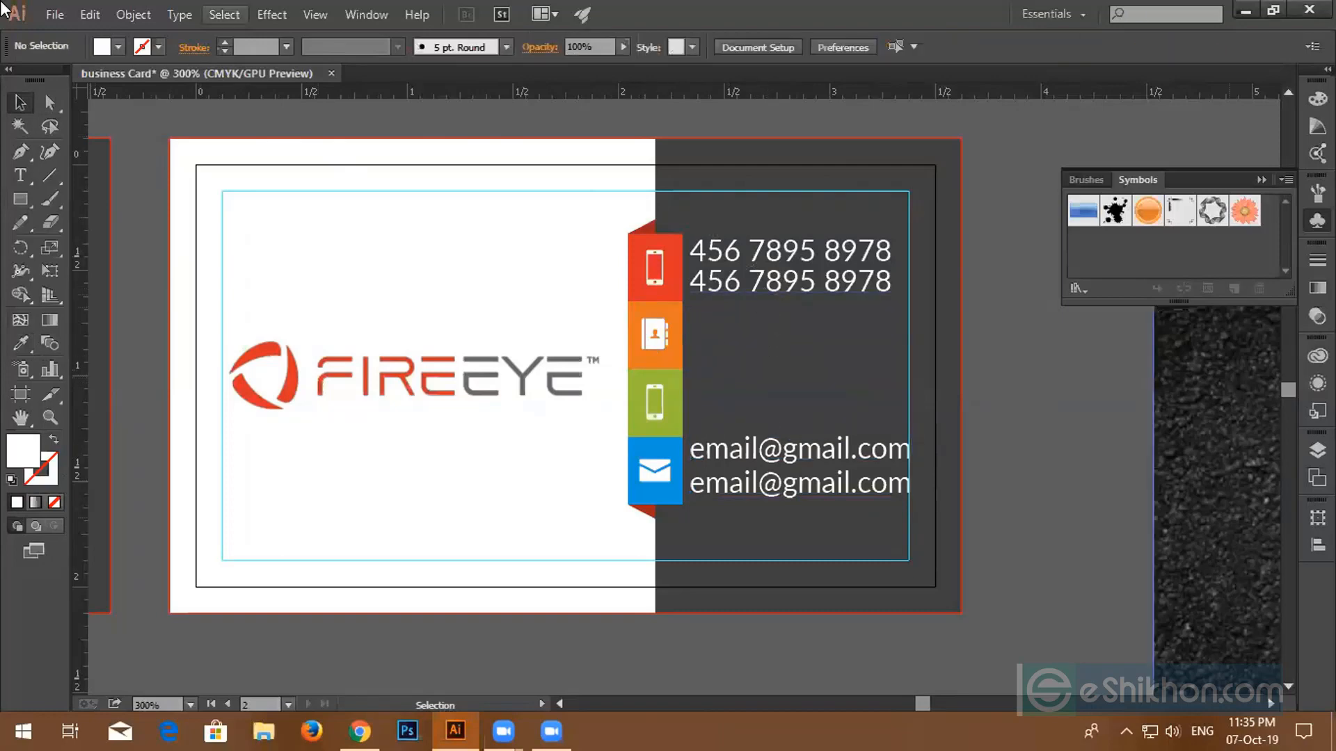
- Type a two-line street address beside the orange tab, removing a stray trailing letter
left_click(18, 180)
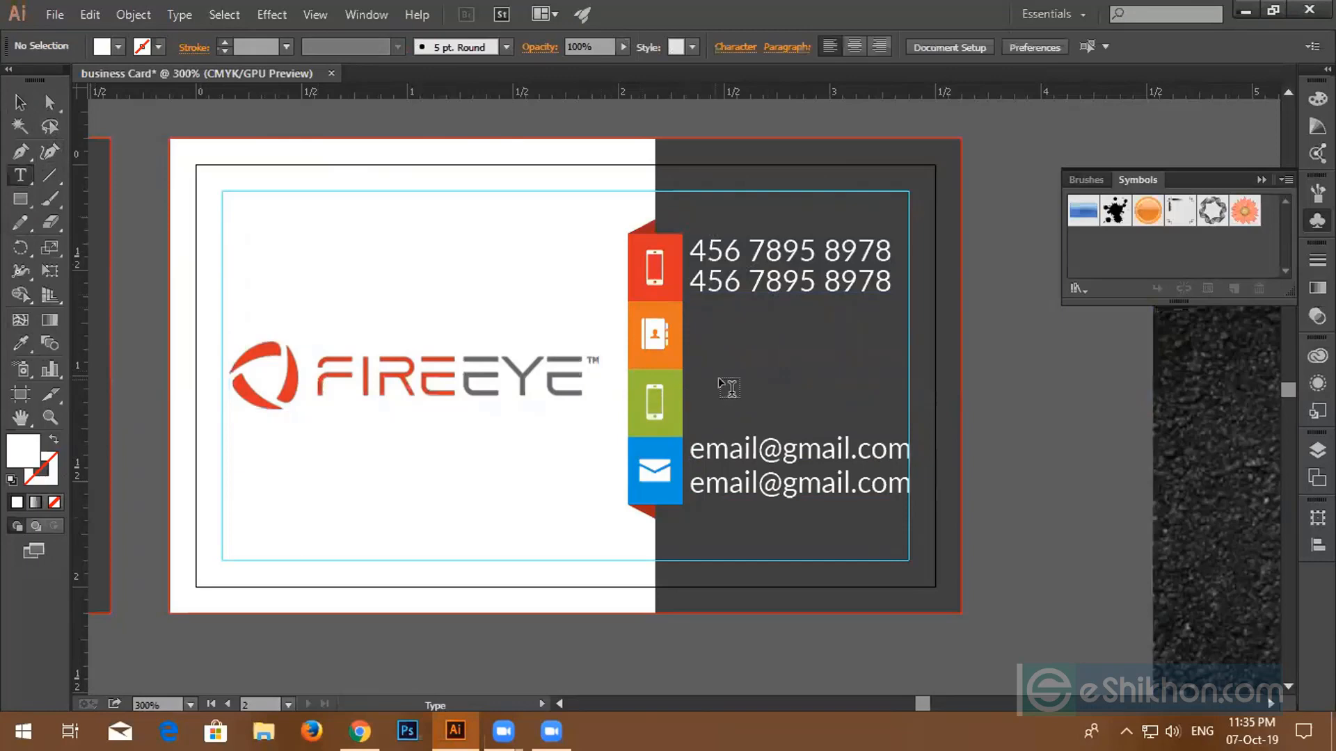
scroll(718, 376, "up", 2)
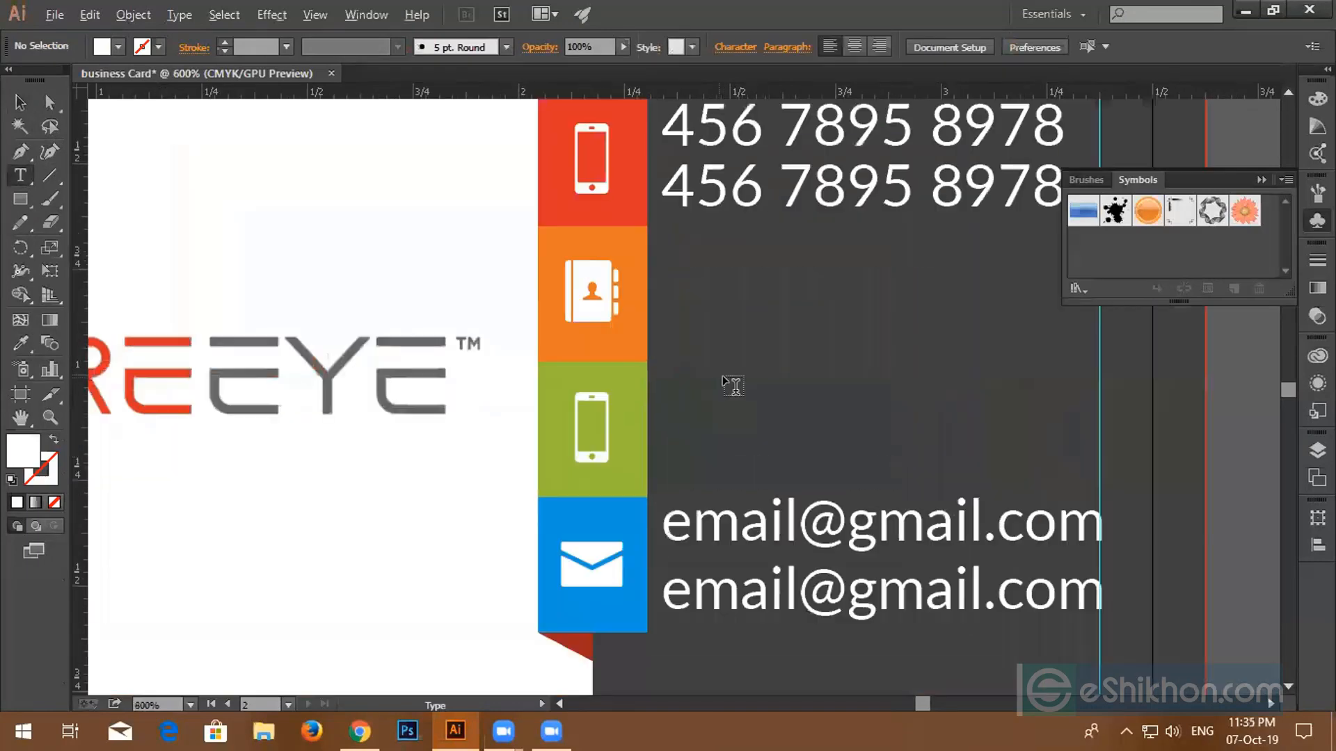
left_click(680, 256)
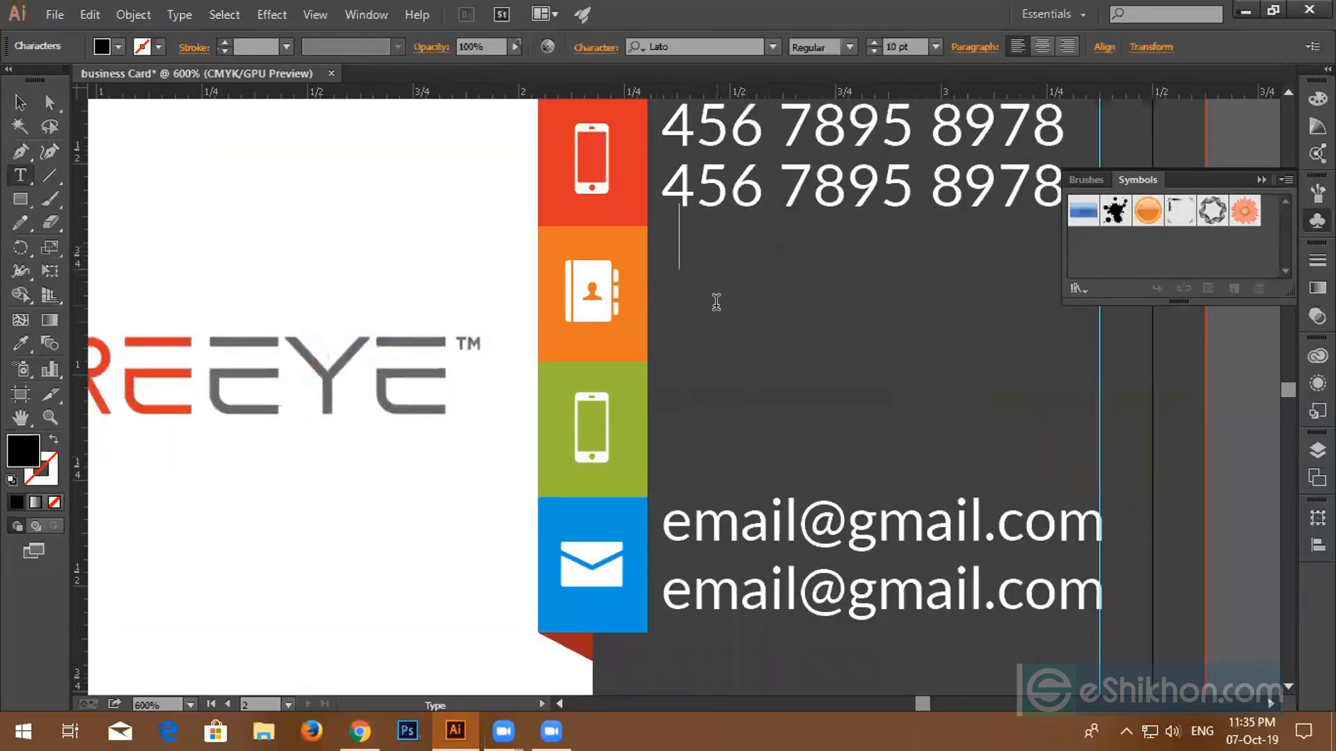
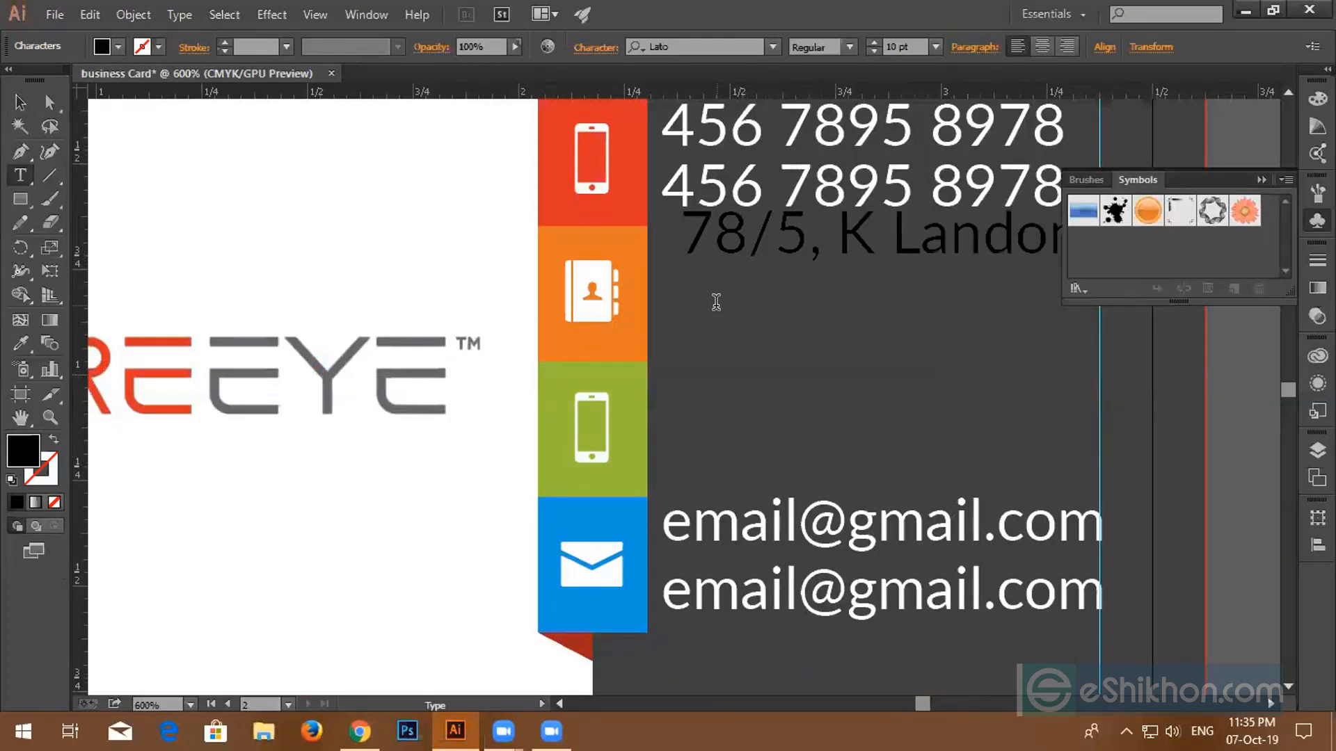
left_click(1260, 179)
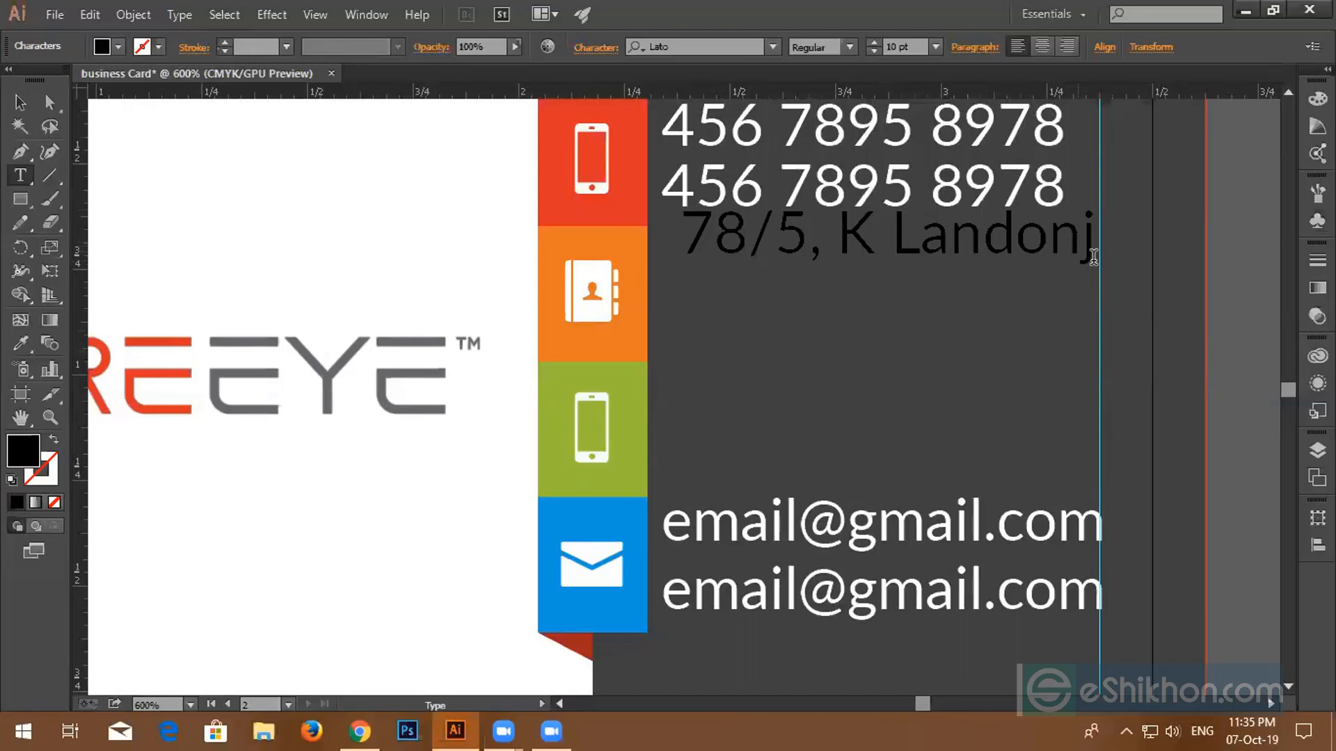
key("BackSpace")
key("Return")
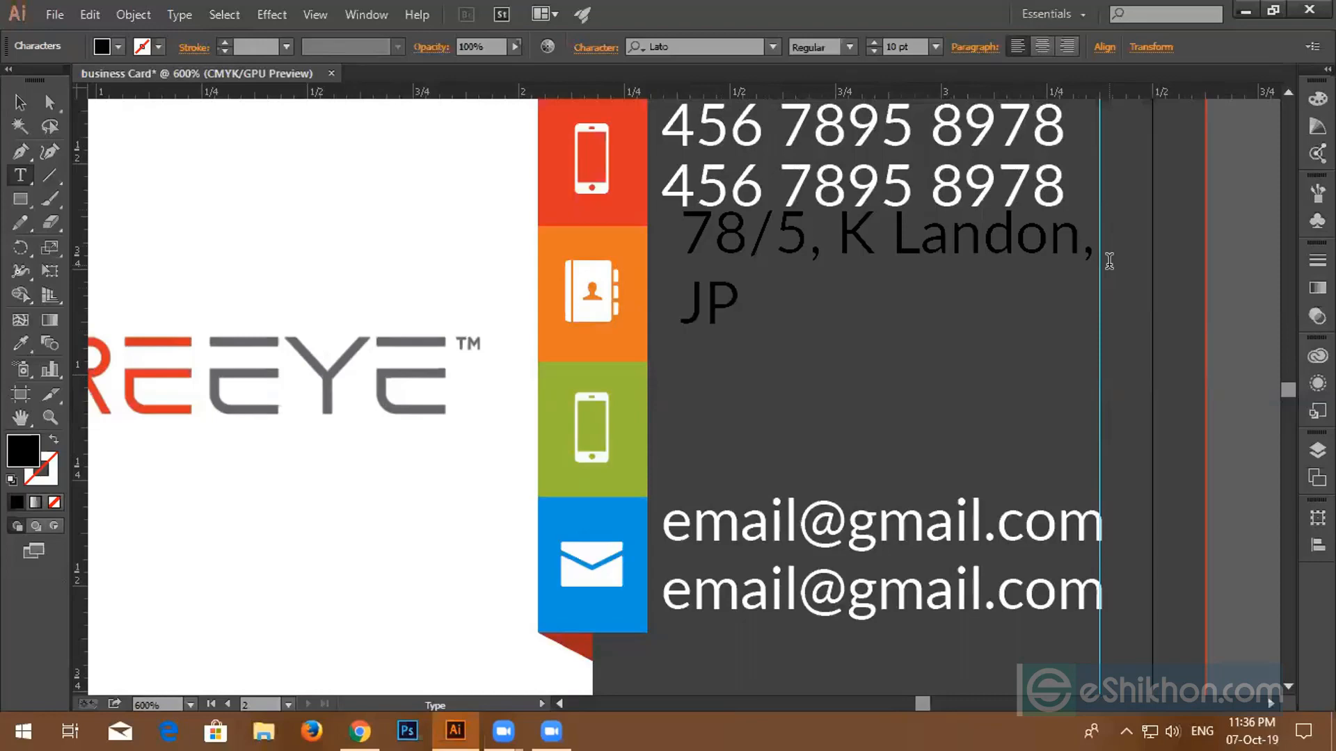
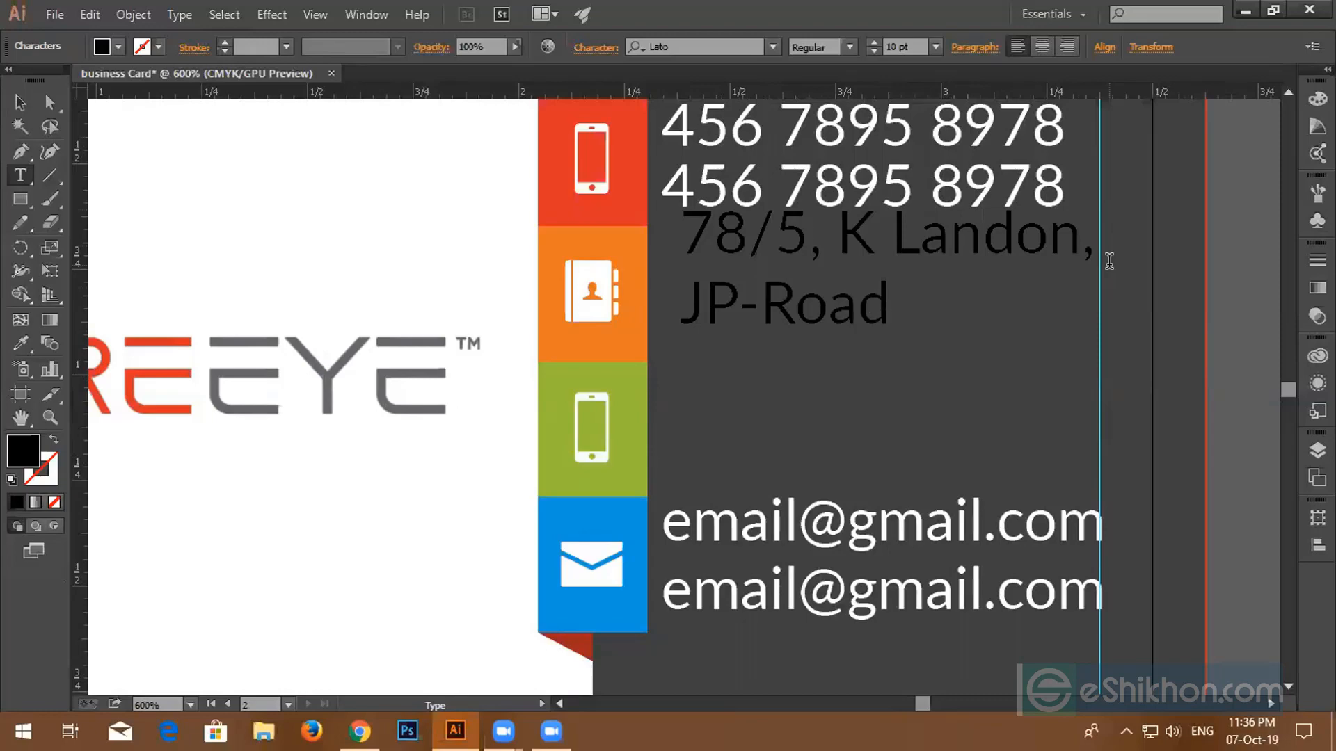
left_click(21, 102)
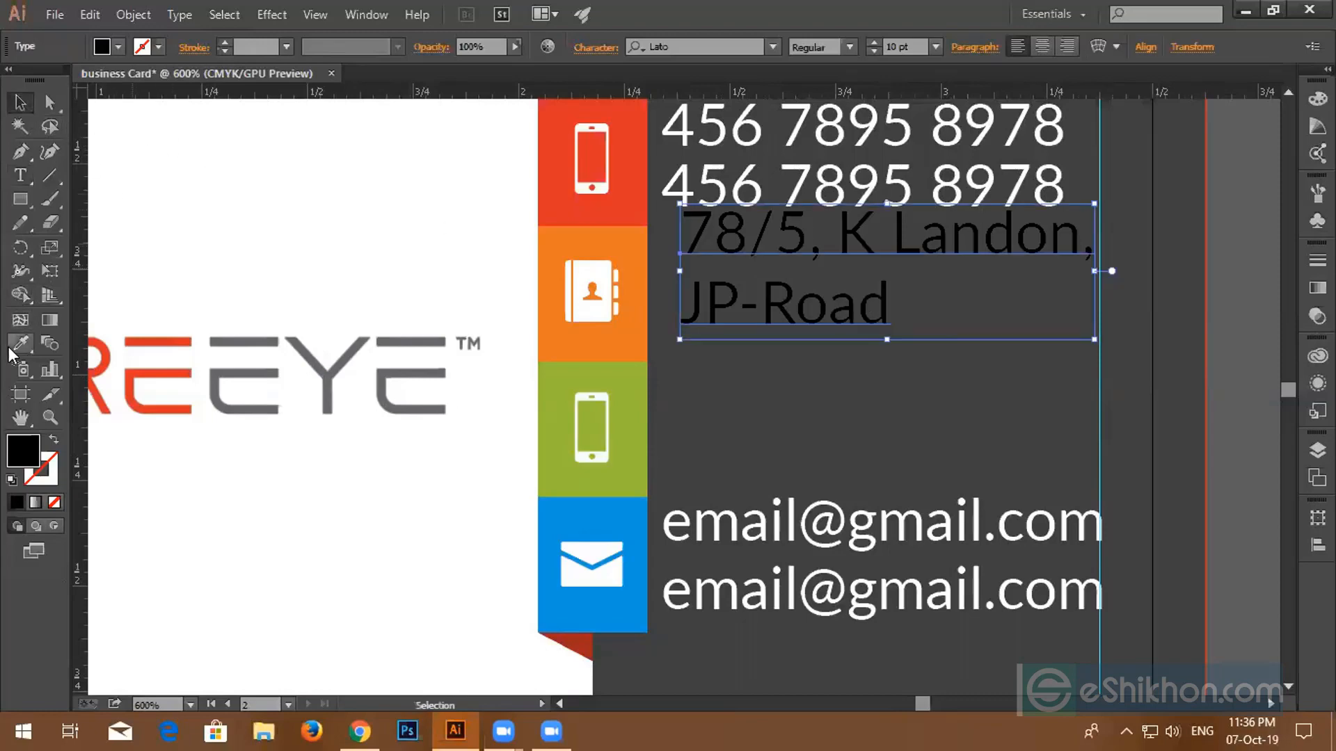
- Nudge the address lower and copy the phone numbers down beside the green tab
left_click_drag(769, 319, 759, 339)
scroll(727, 437, "up", 1)
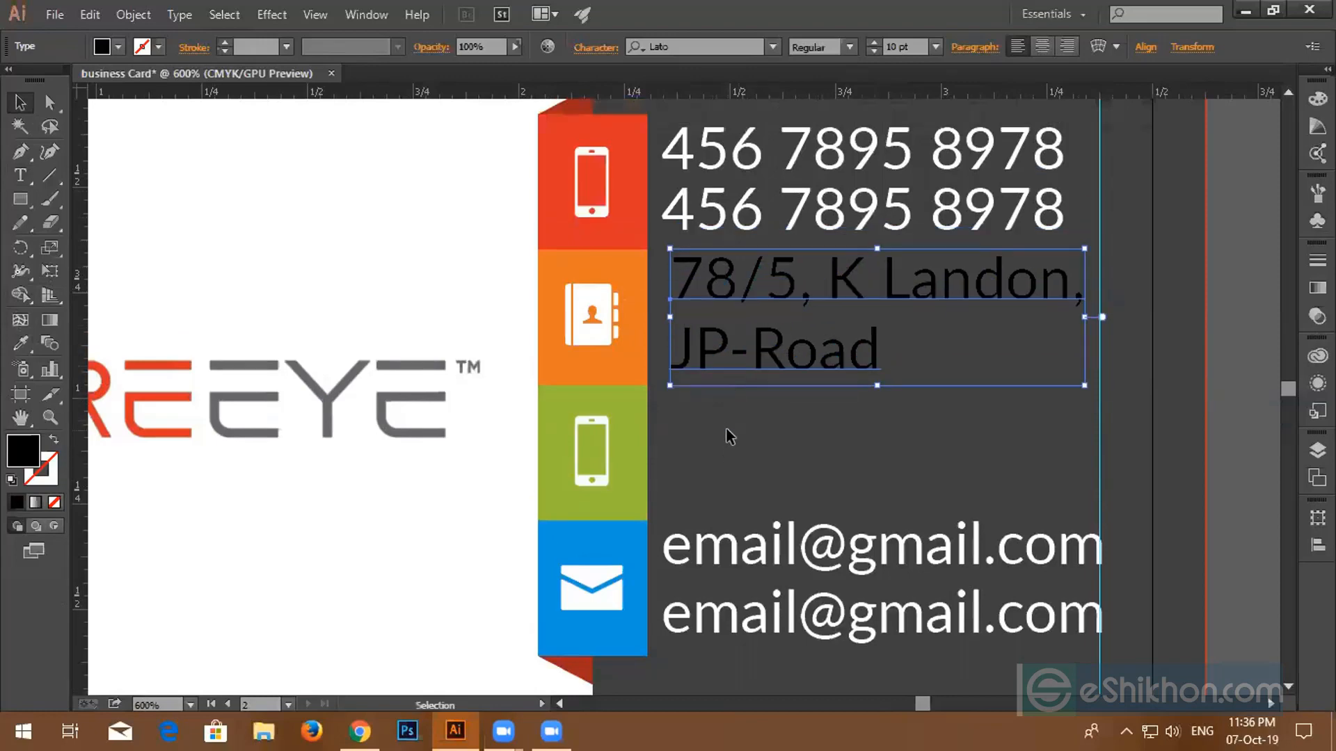
scroll(727, 437, "up", 2)
left_click(755, 271)
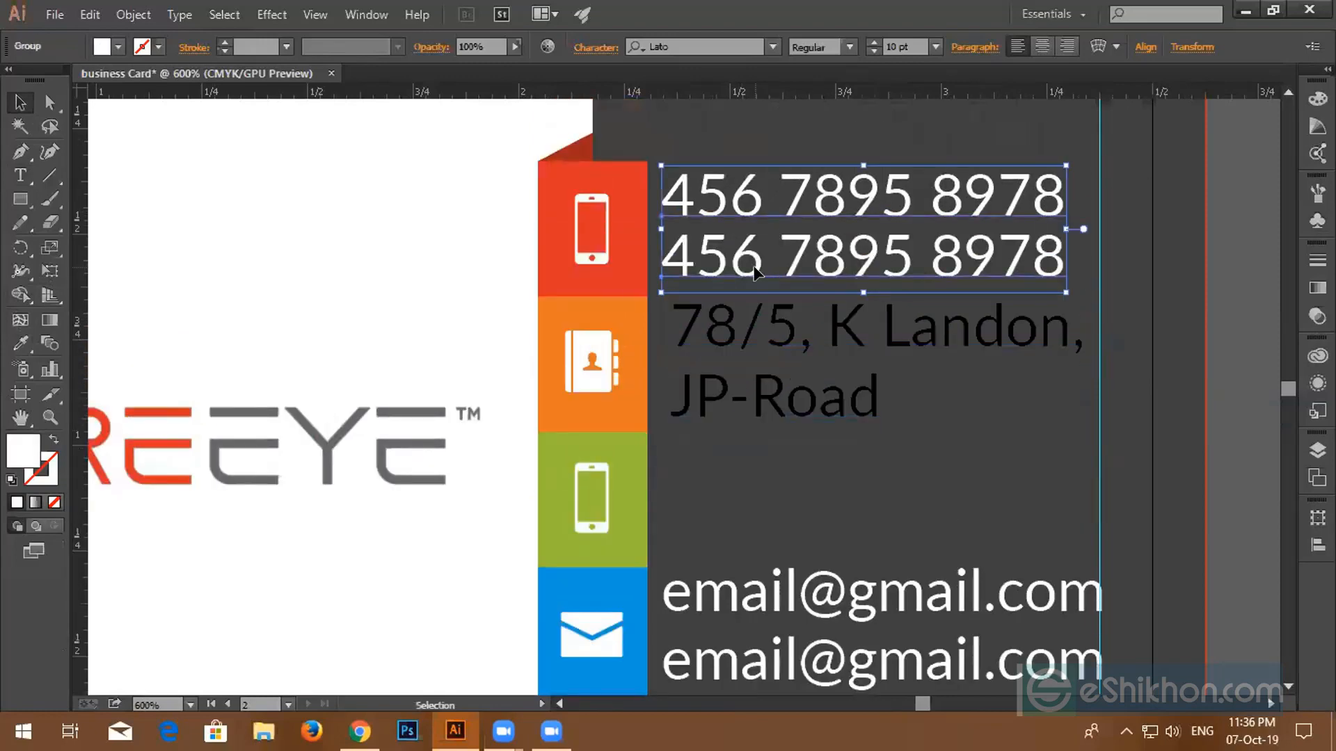
left_click_drag(757, 272, 765, 543)
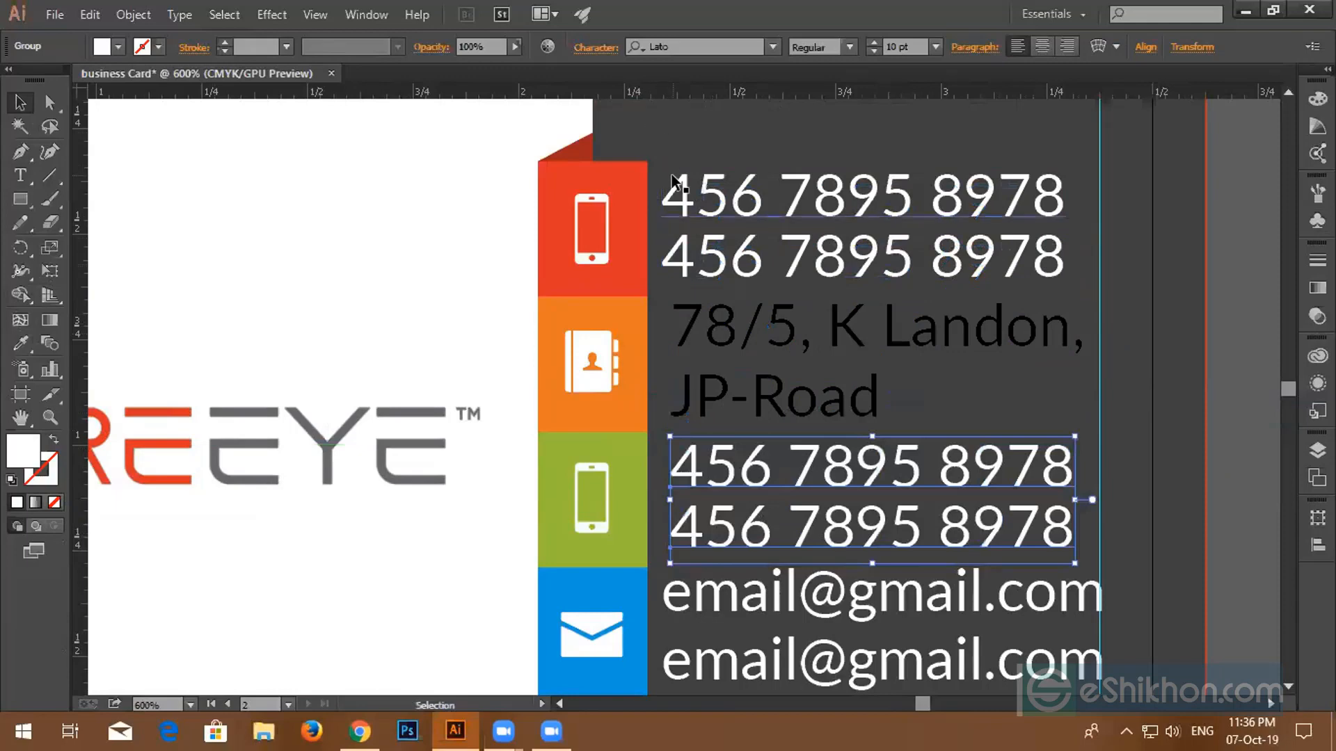
- Left-align all the contact text objects
left_click_drag(674, 158, 749, 682)
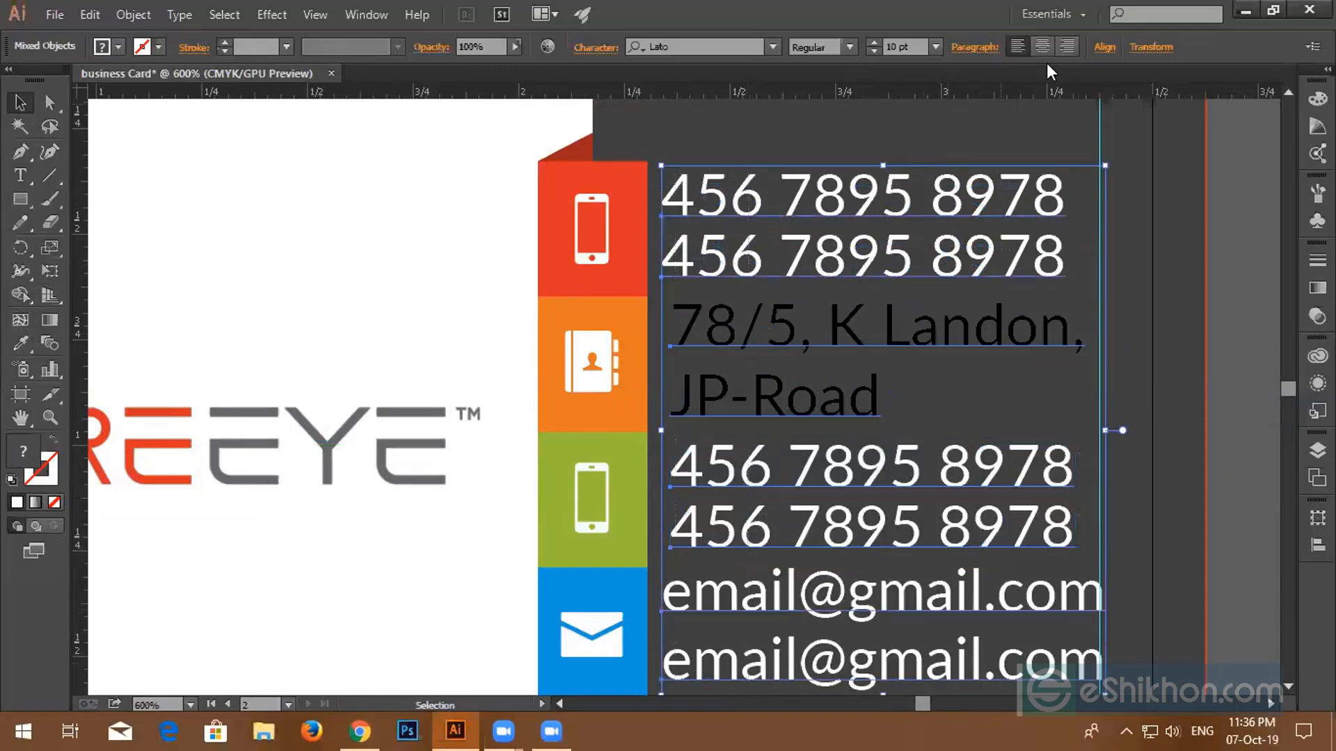
left_click(1104, 47)
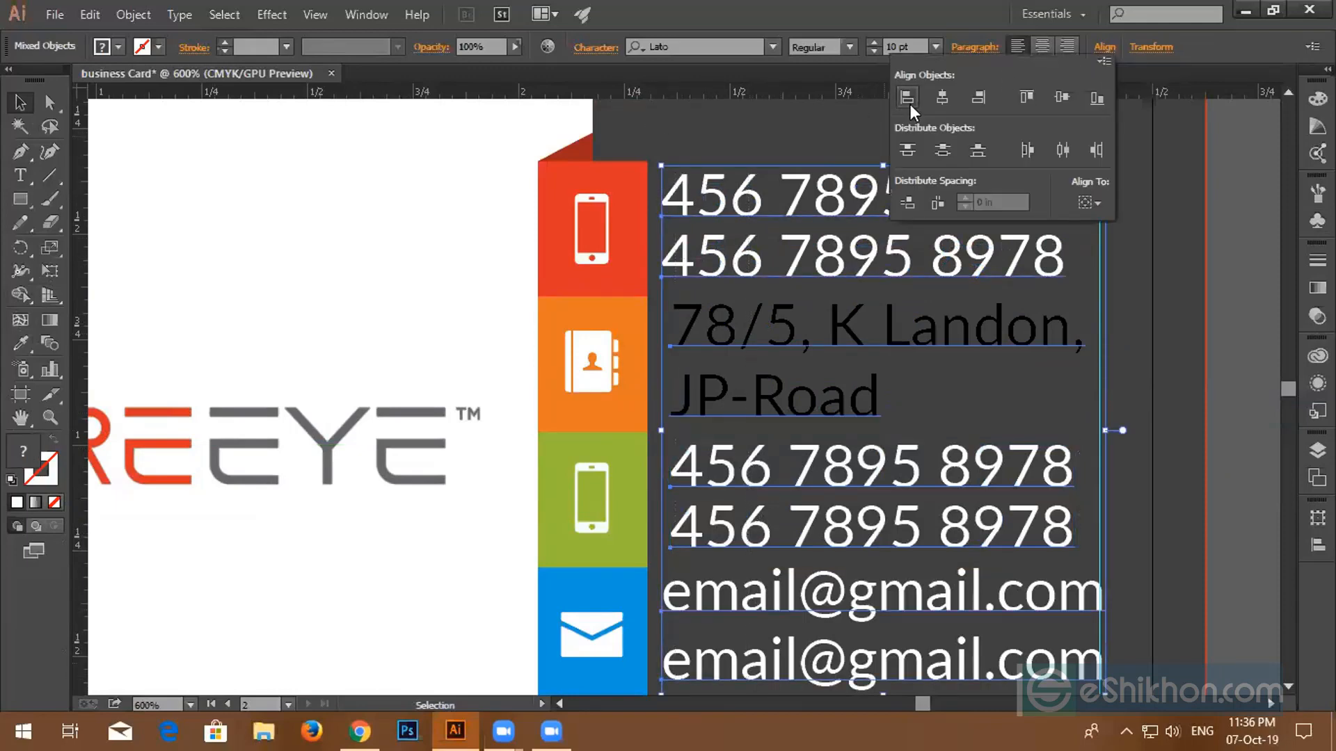
left_click(907, 98)
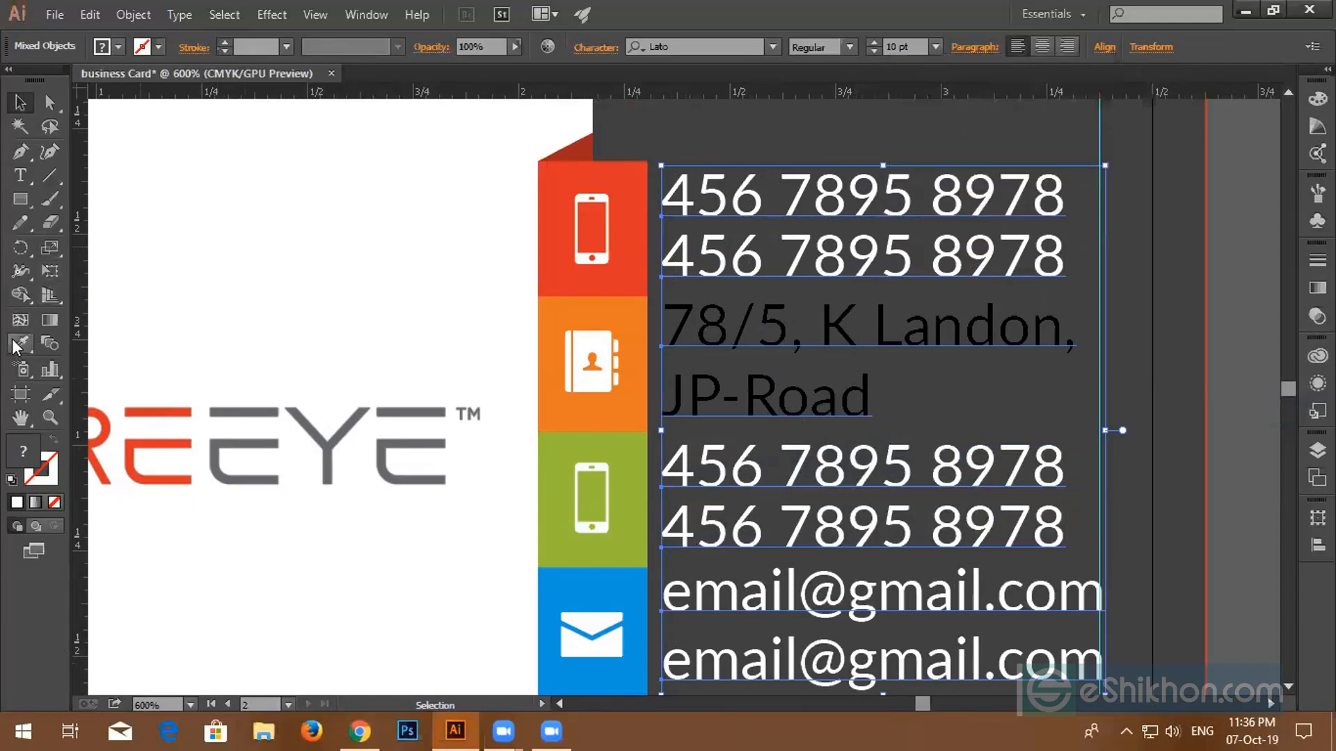
left_click(265, 272)
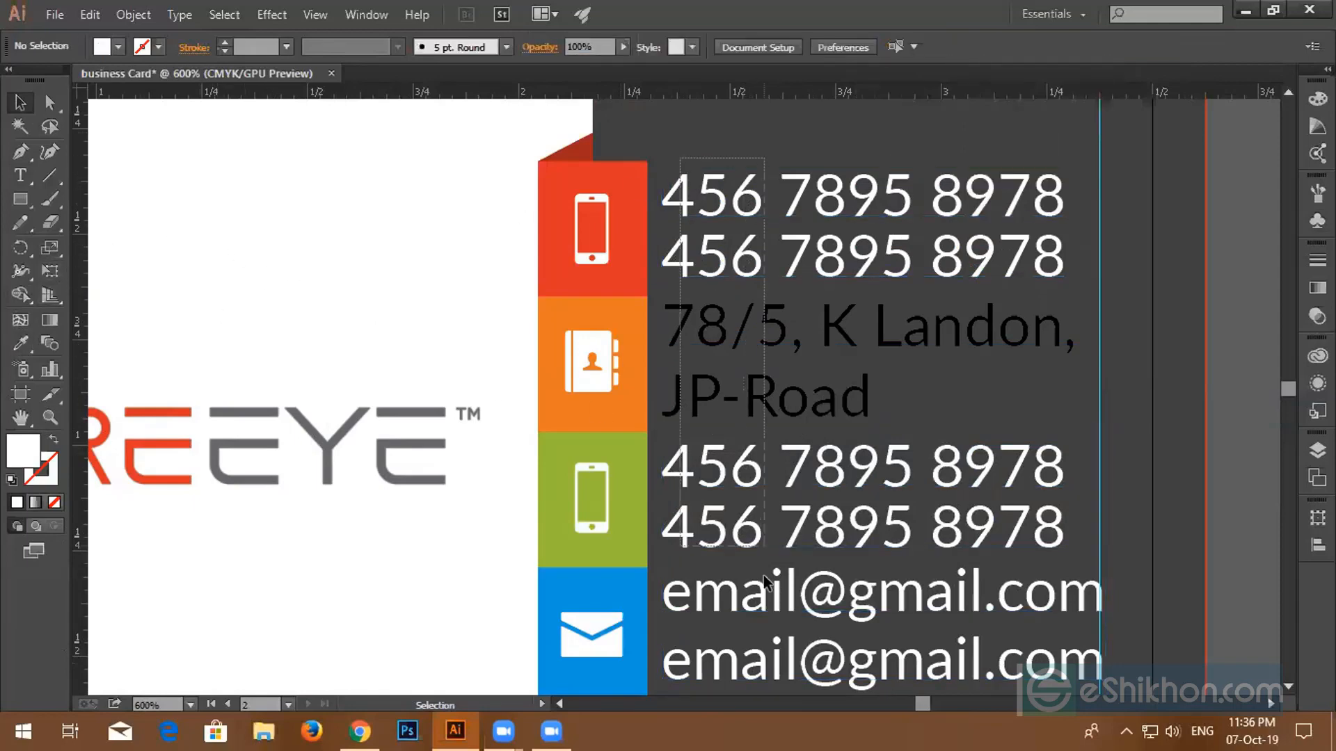
- Recolour the address text white by sampling the artboard with the Eyedropper
key("ctrl+a")
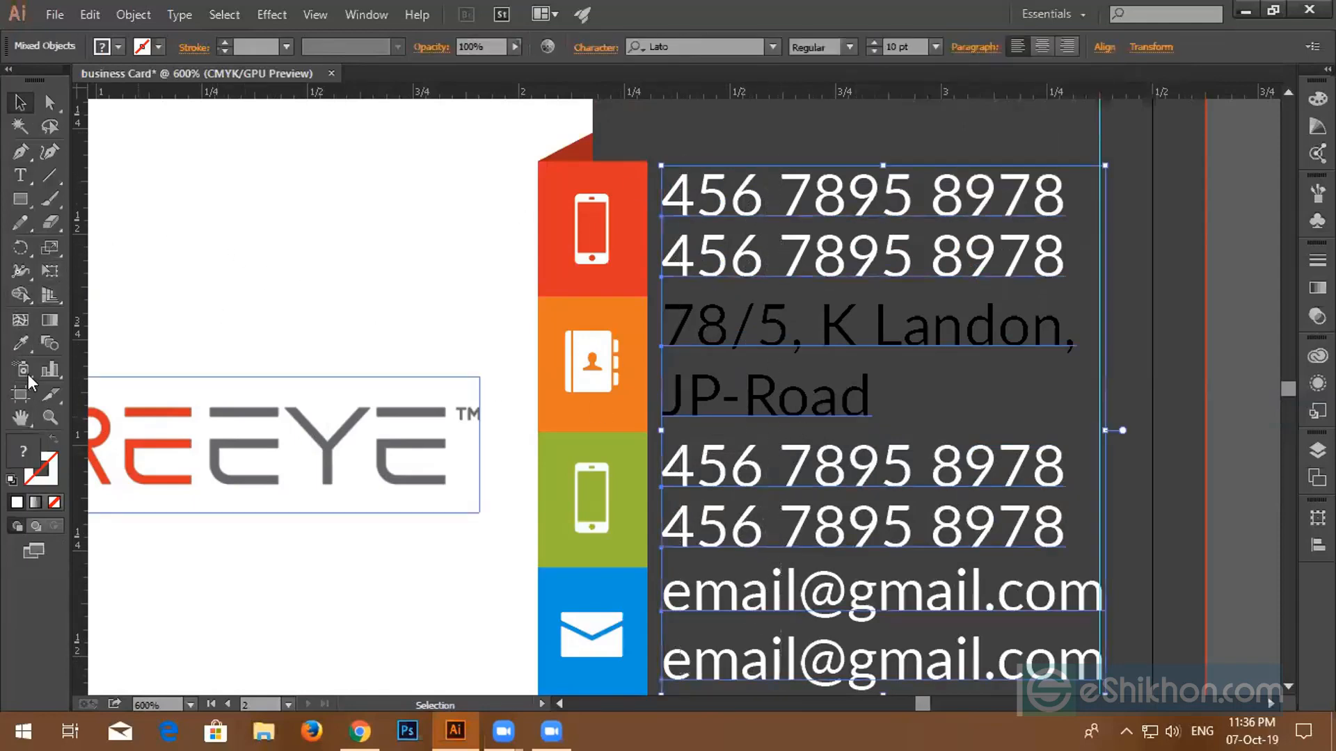
left_click(22, 336)
left_click(126, 282)
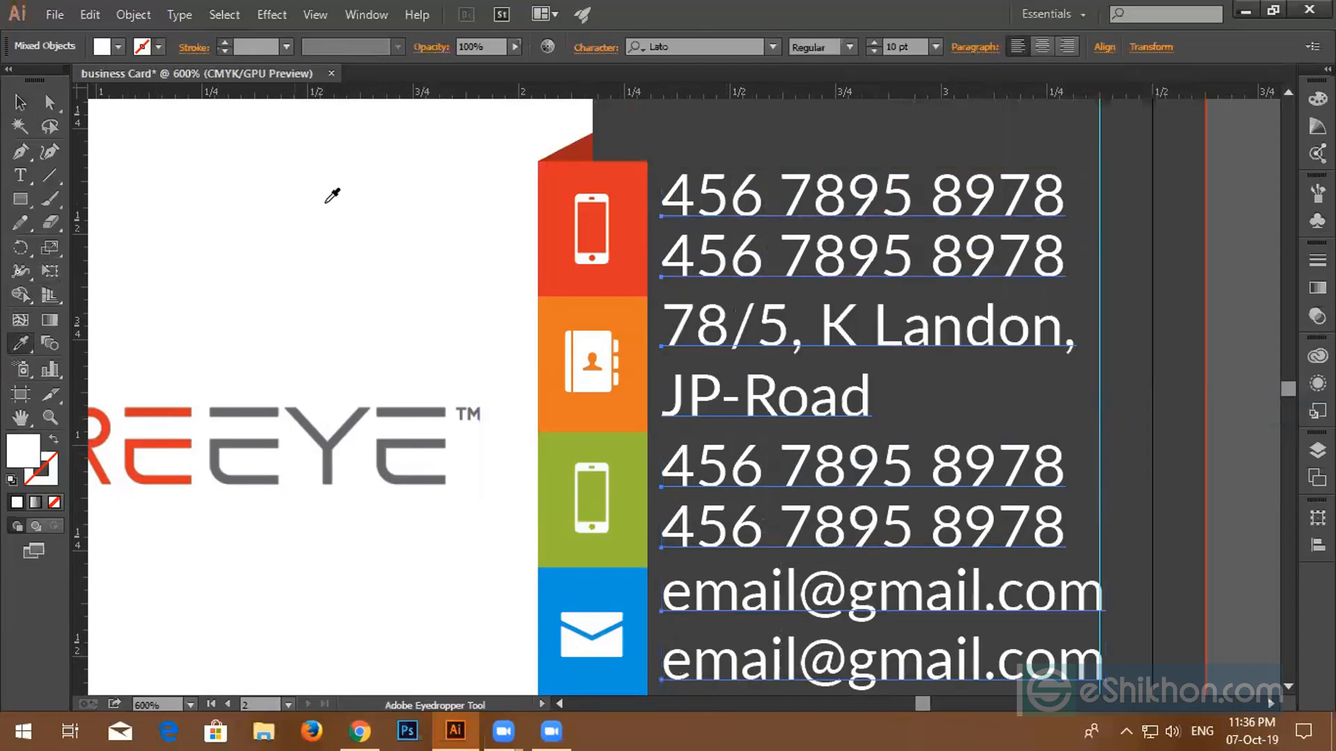
left_click(284, 190)
scroll(622, 372, "down", 2)
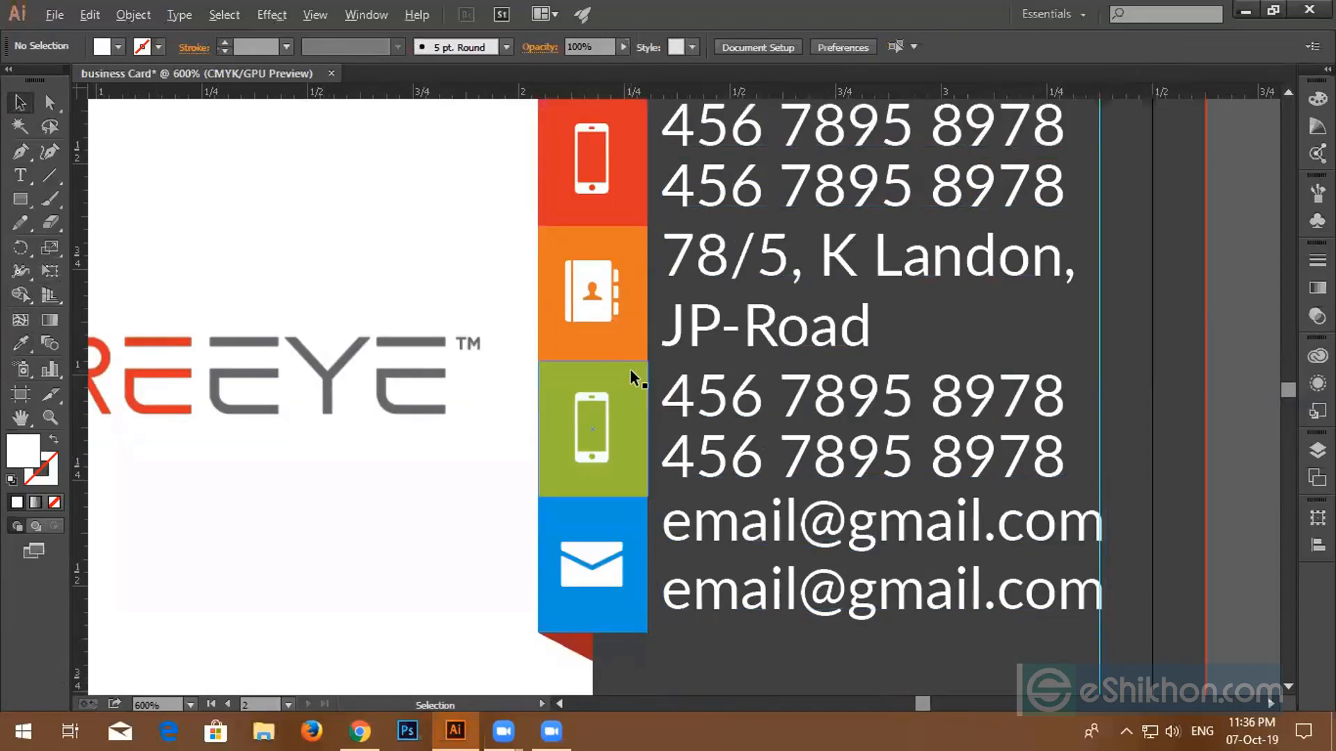
- Vertically centre the address on the orange tab
scroll(627, 369, "down", 2)
scroll(873, 483, "up", 2)
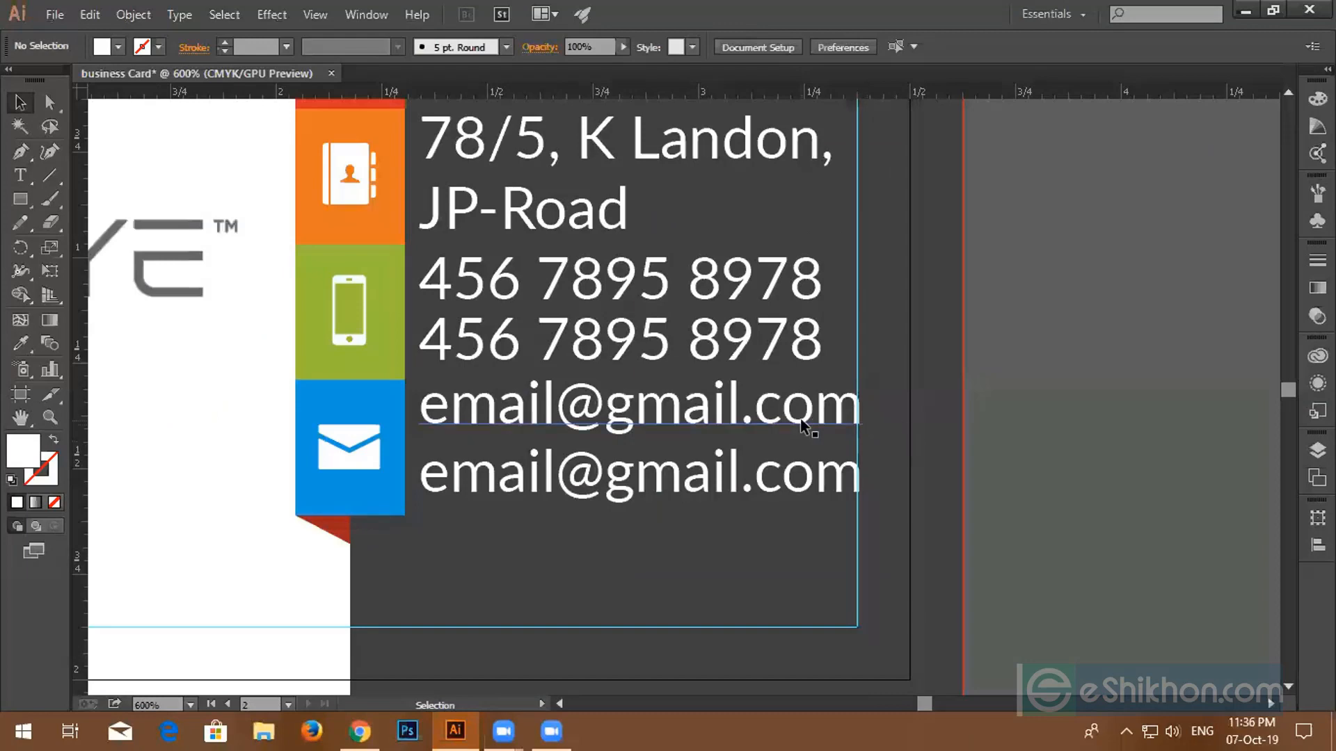
scroll(862, 420, "down", 3)
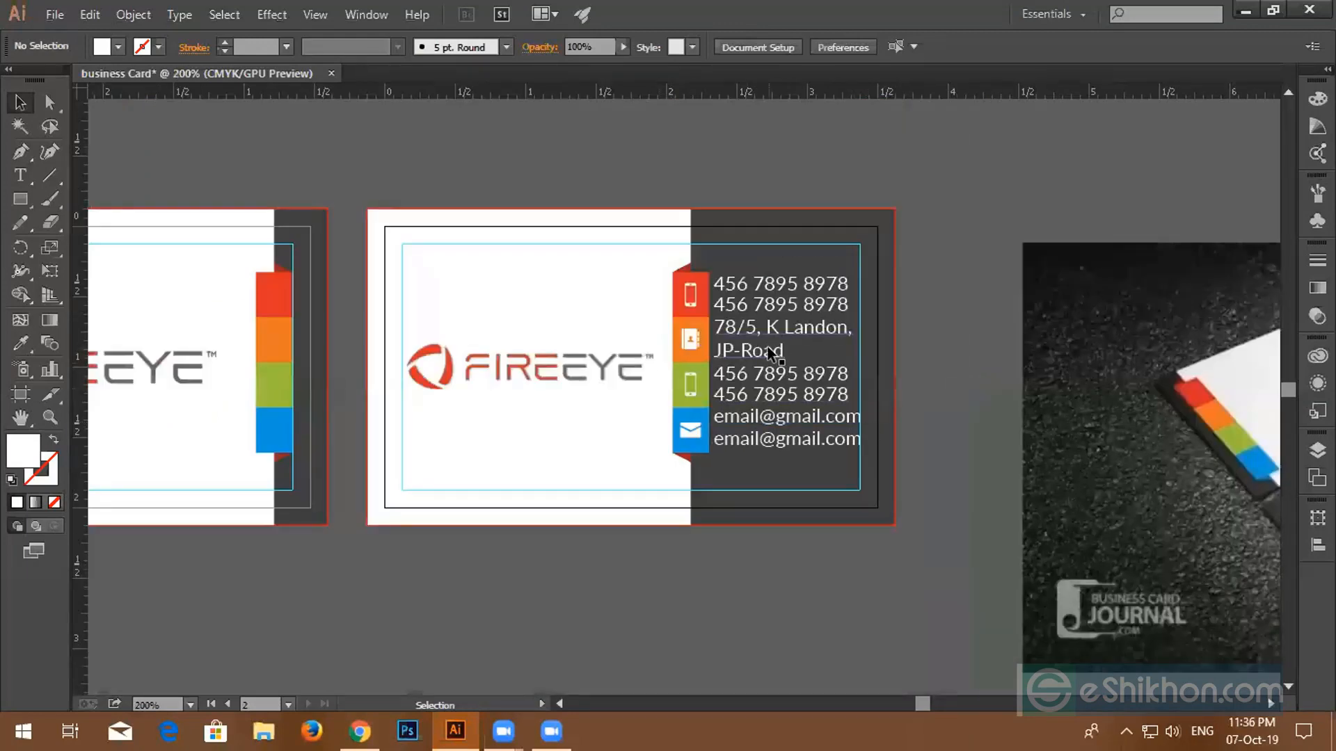
scroll(772, 355, "up", 2)
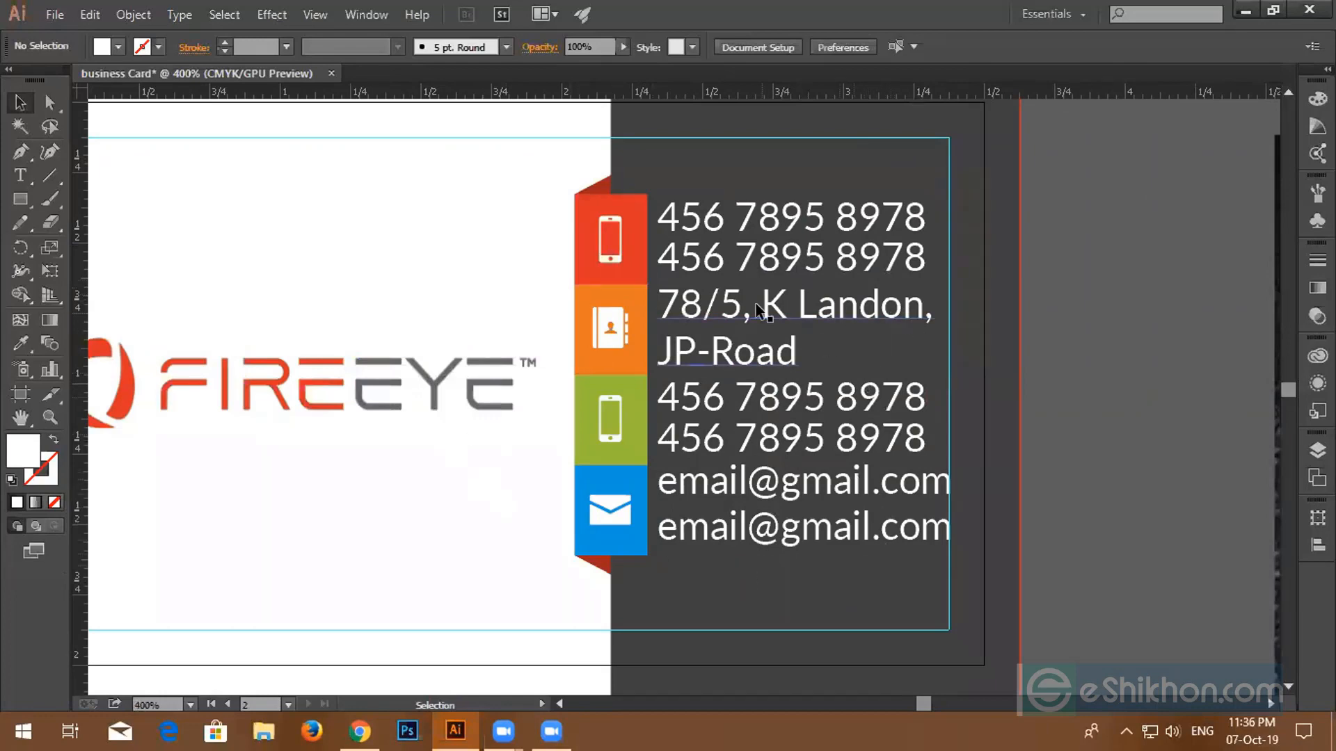
left_click(673, 325)
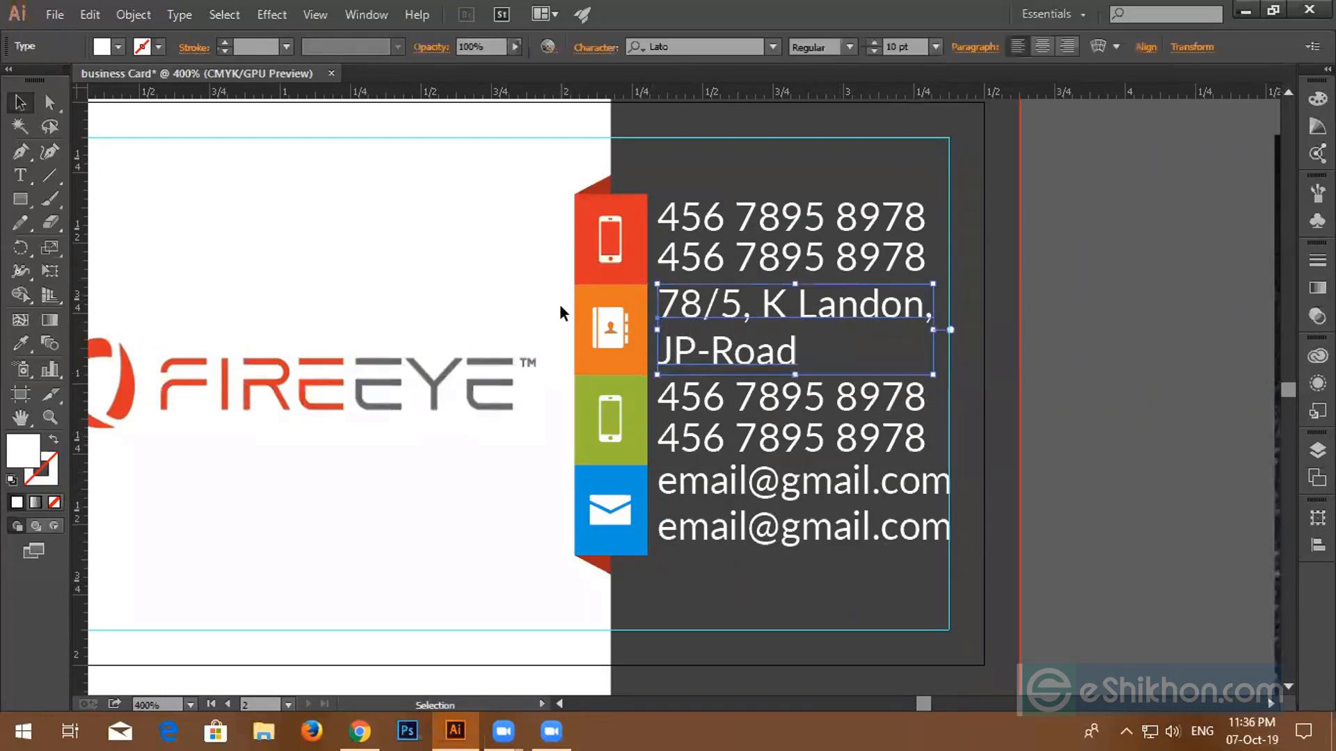
left_click_drag(559, 304, 743, 345)
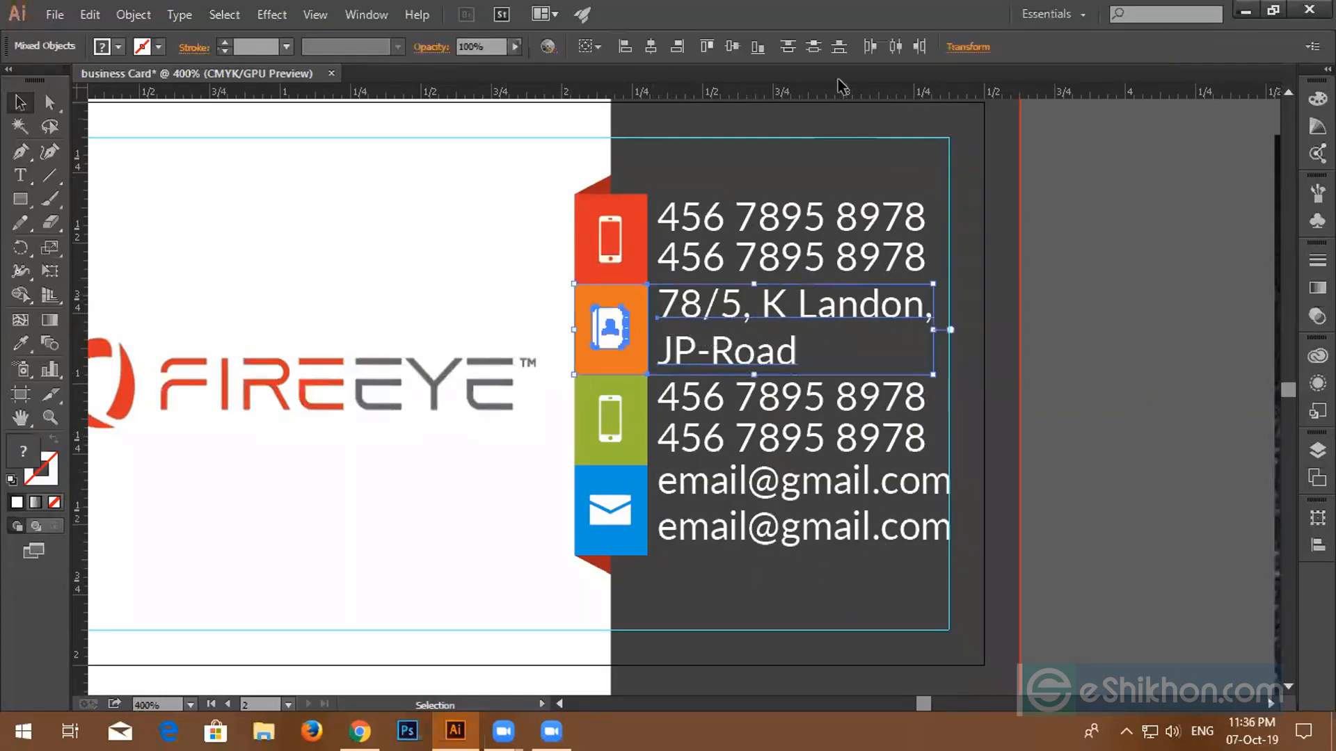
left_click(727, 44)
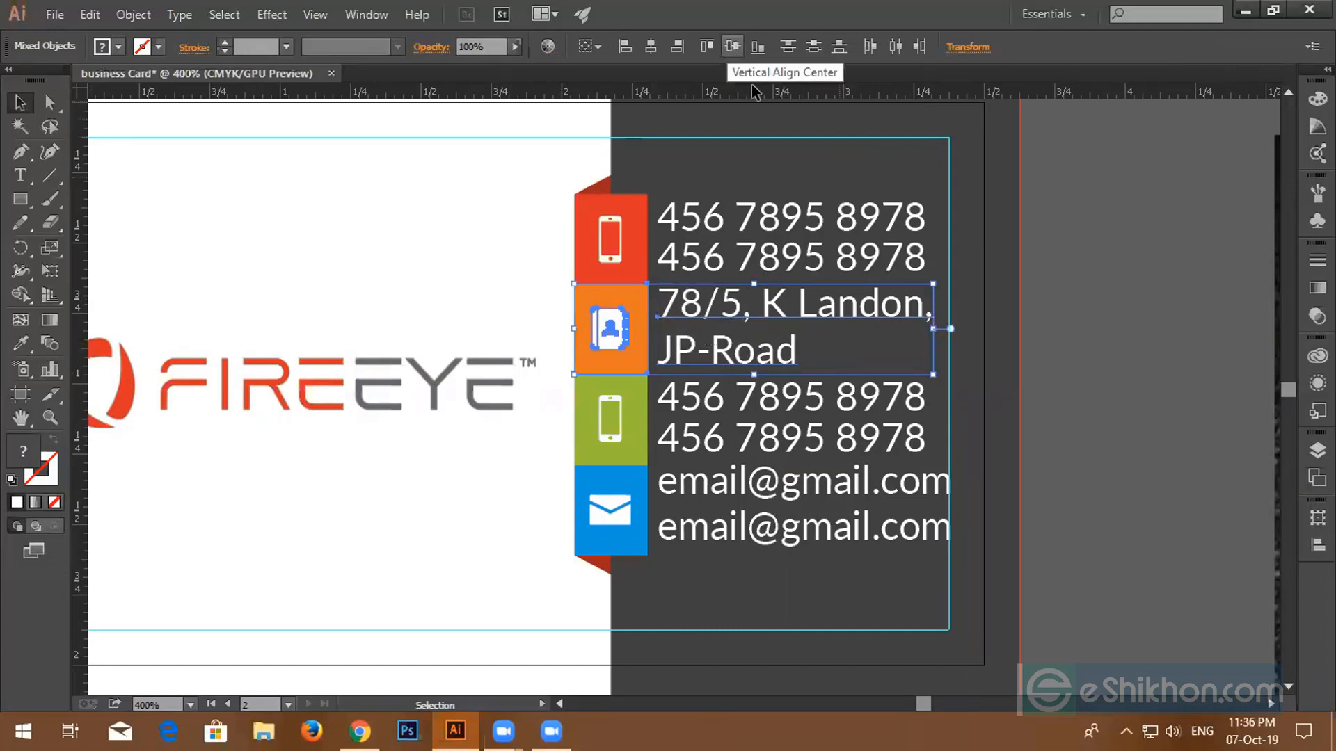
left_click(1174, 281)
- Centre the lower phone numbers on the green tab and slightly shrink the top phone numbers
left_click_drag(568, 407, 728, 438)
left_click(724, 46)
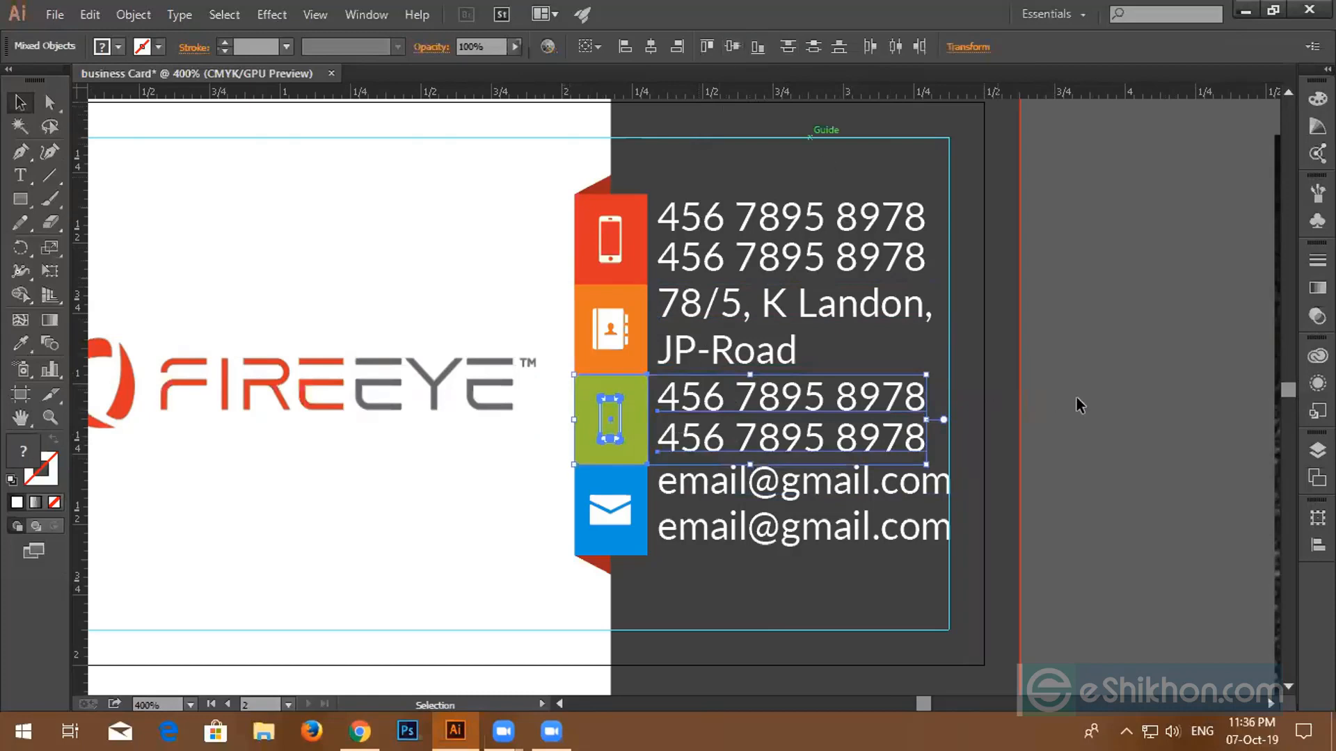
left_click(993, 402)
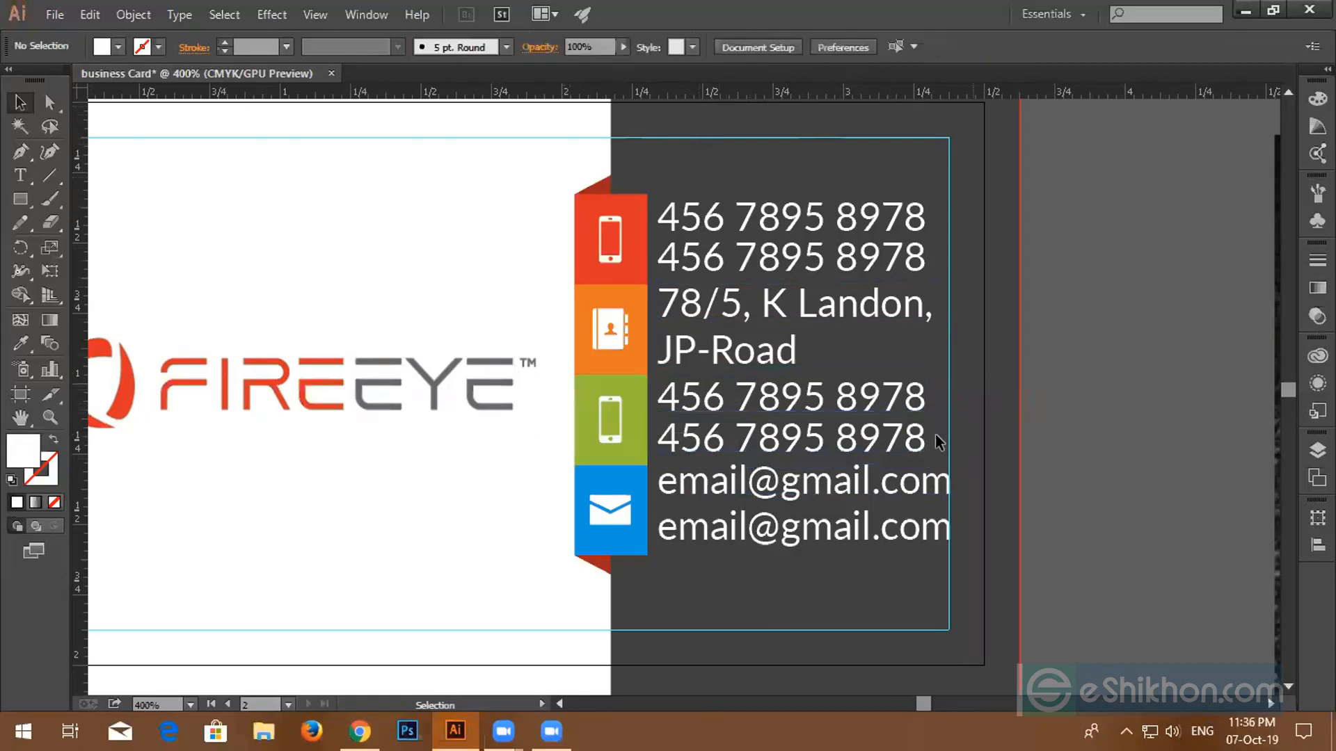
left_click(689, 224)
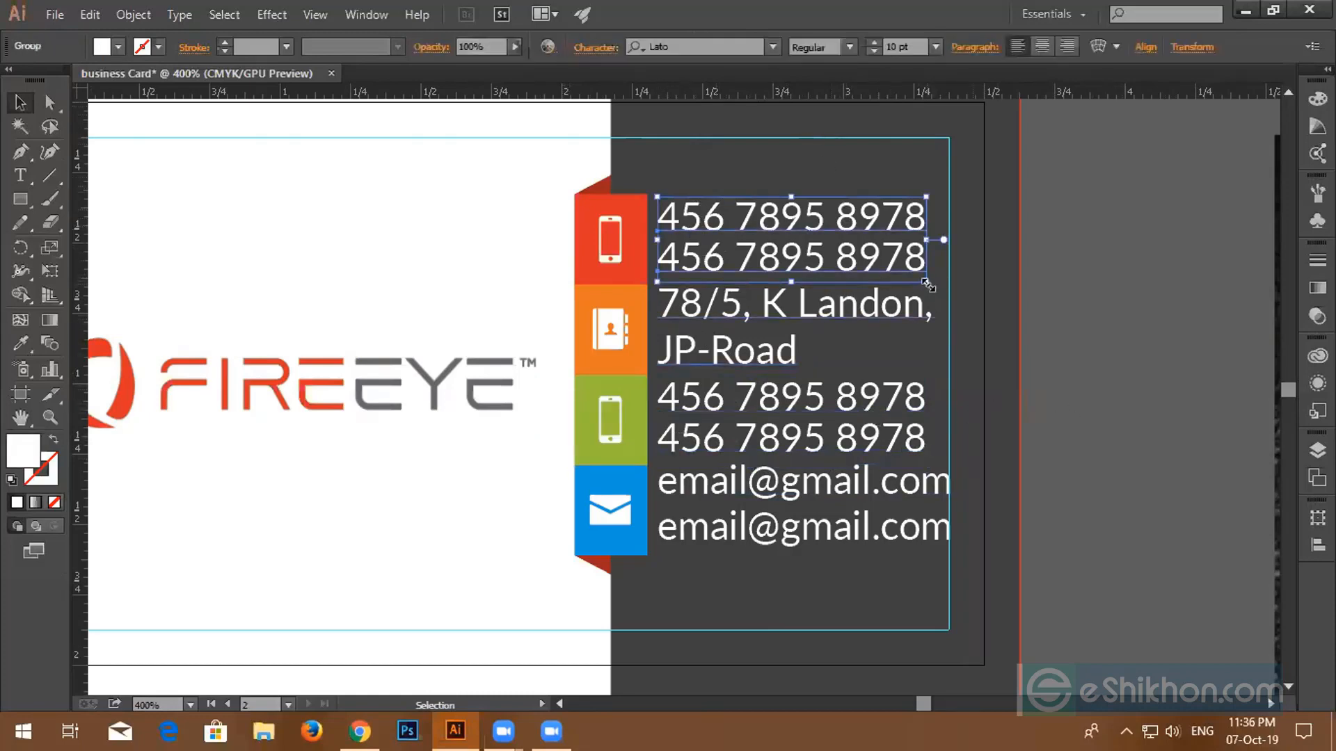
left_click_drag(927, 286, 920, 278)
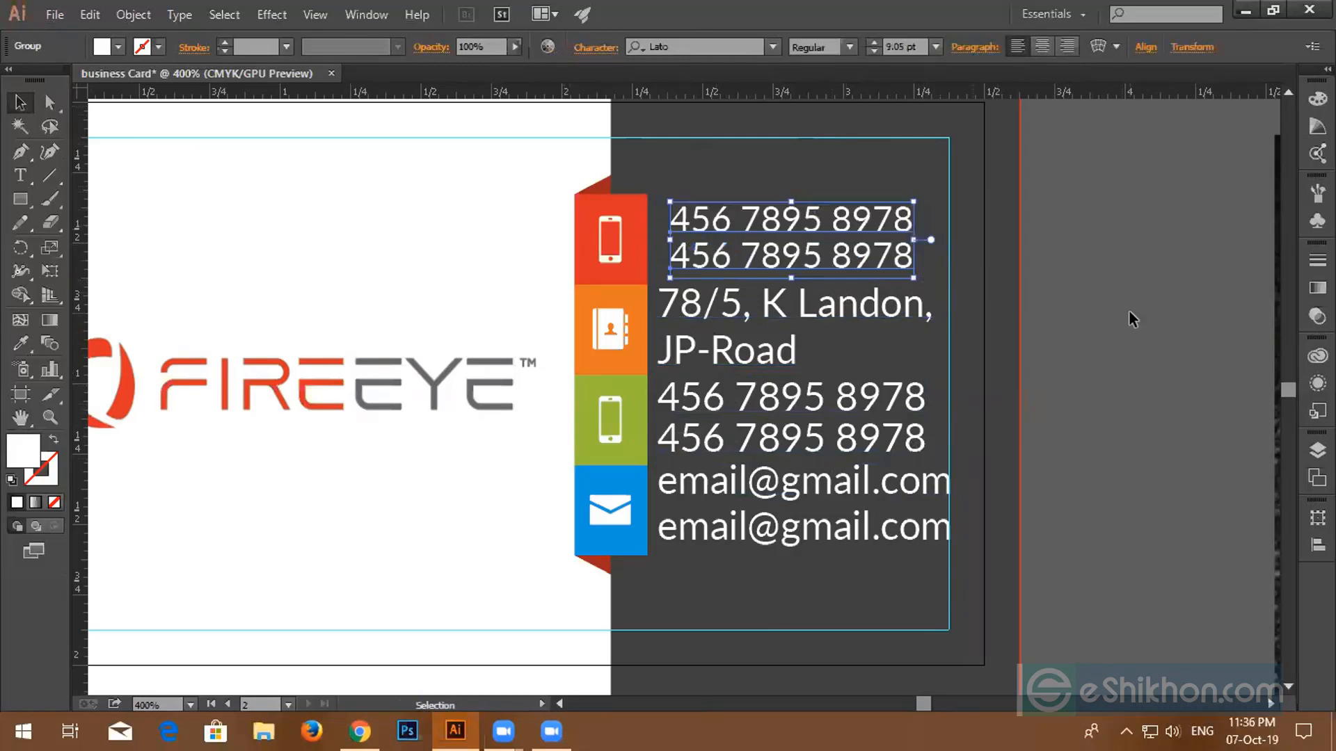
left_click(1133, 319)
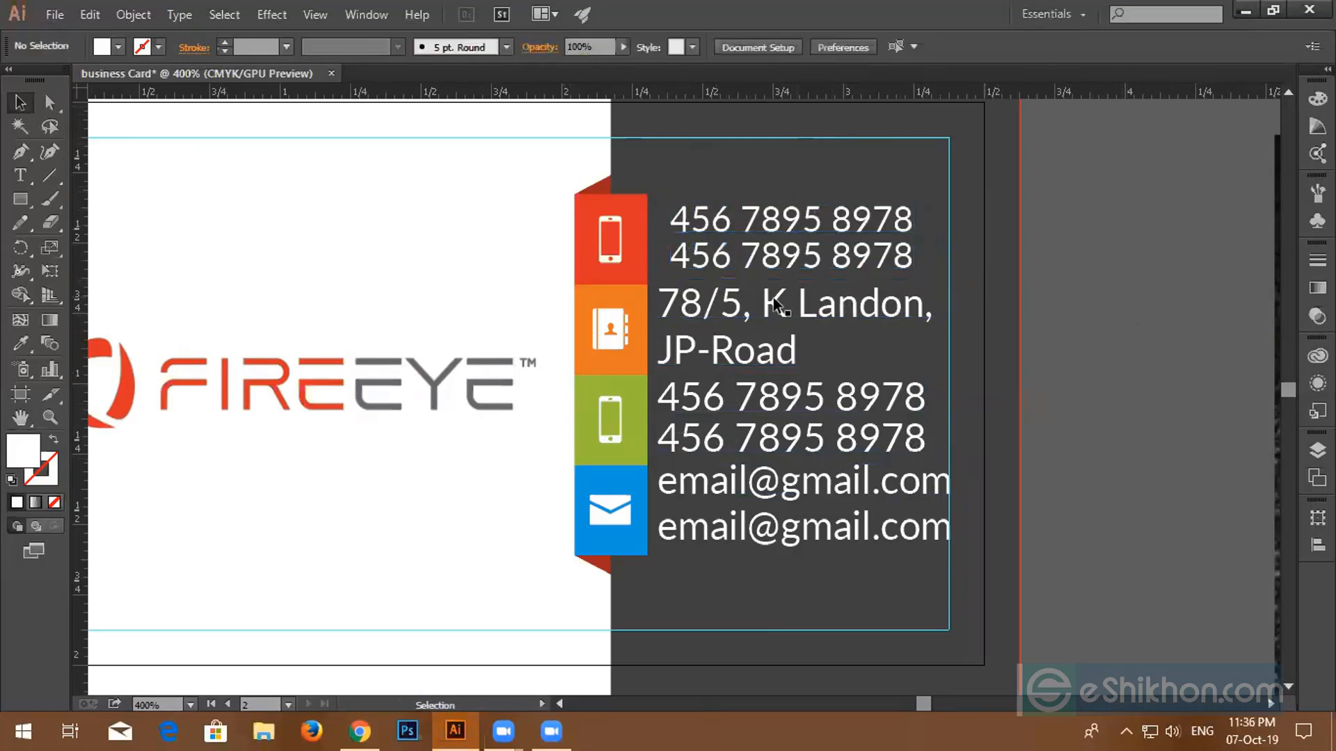
- Set the top phone numbers' font size from 9.05 to 9 pt
left_click(743, 362)
left_click(797, 263)
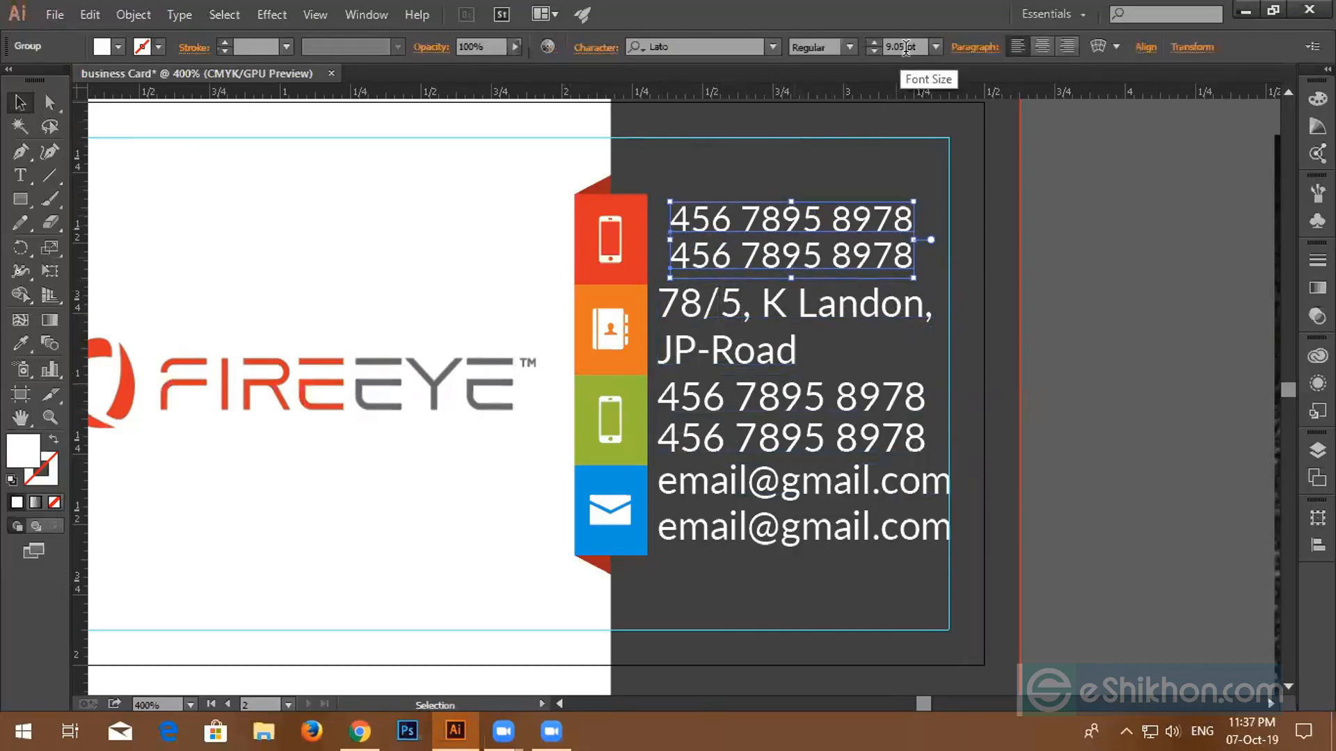
left_click_drag(906, 47, 882, 51)
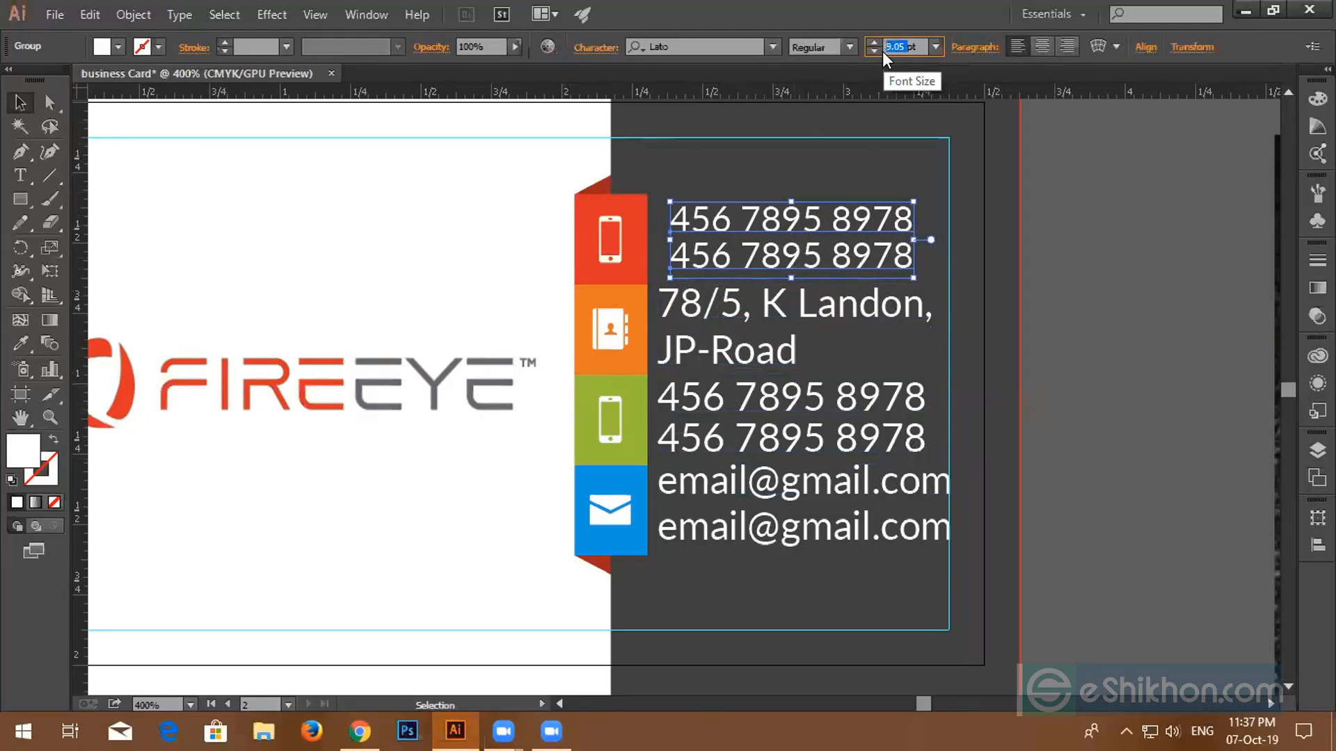
type("9")
key("Return")
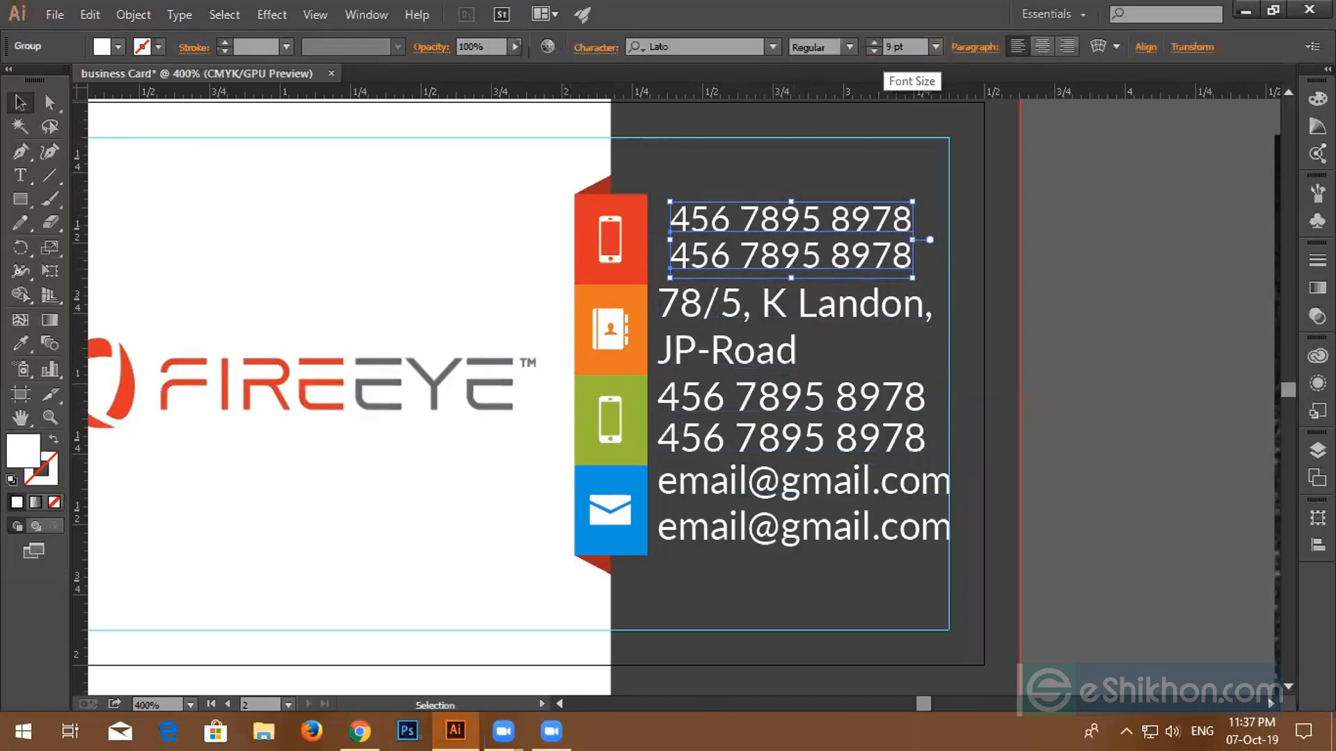
- Copy the phone text's 9 pt style onto the two e-mail lines with the Eyedropper
left_click(710, 356)
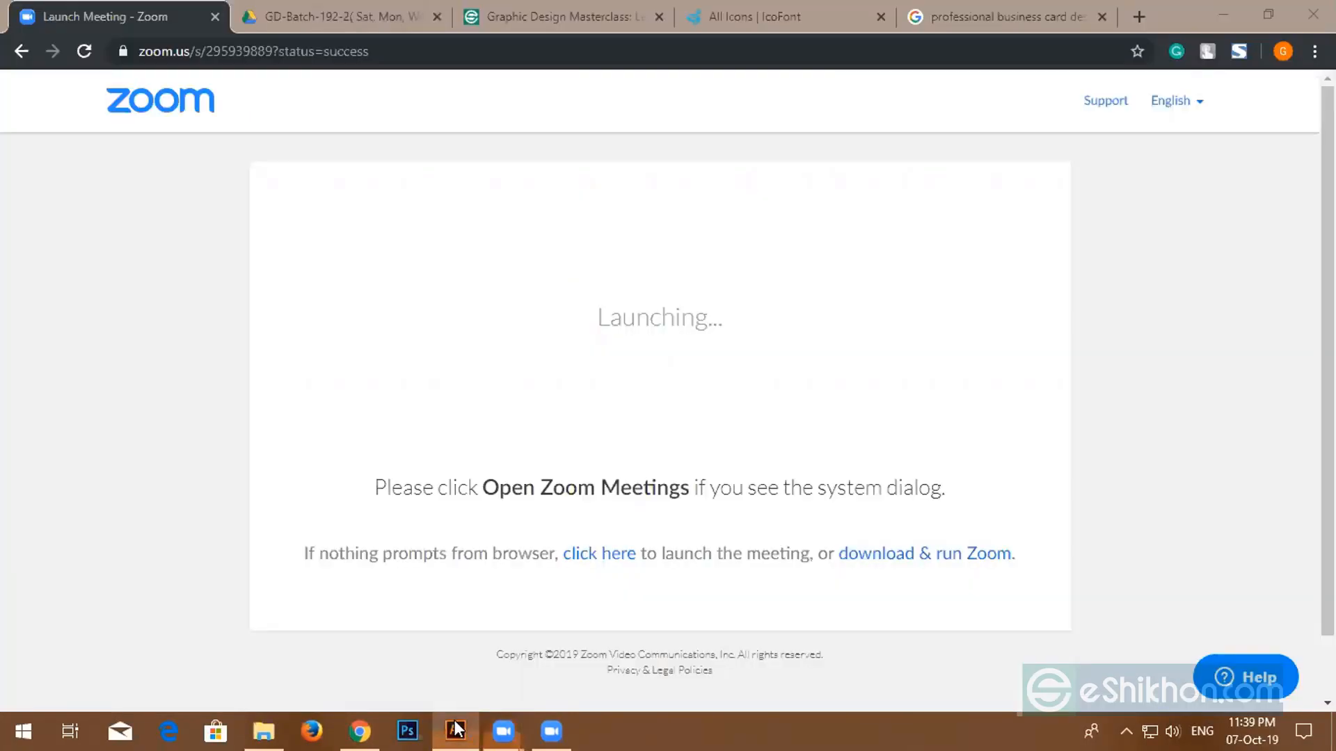
left_click(456, 728)
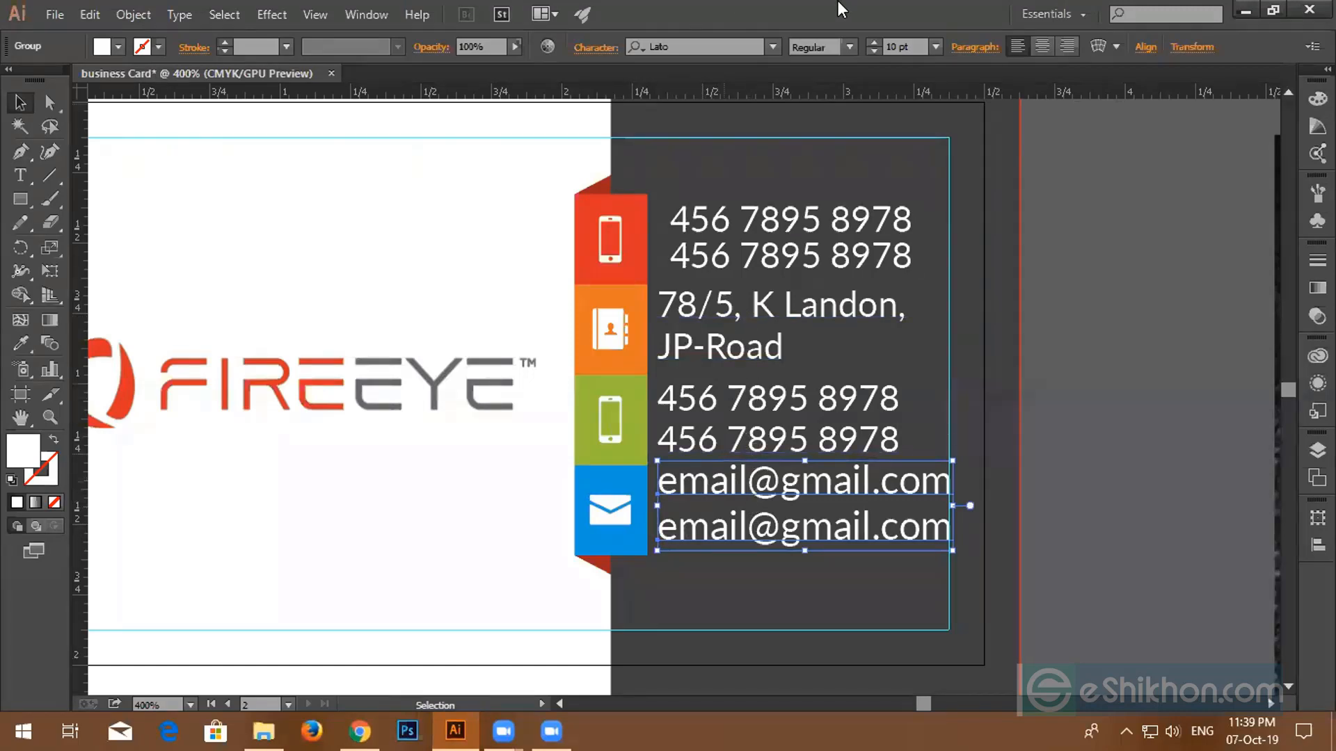
left_click(20, 343)
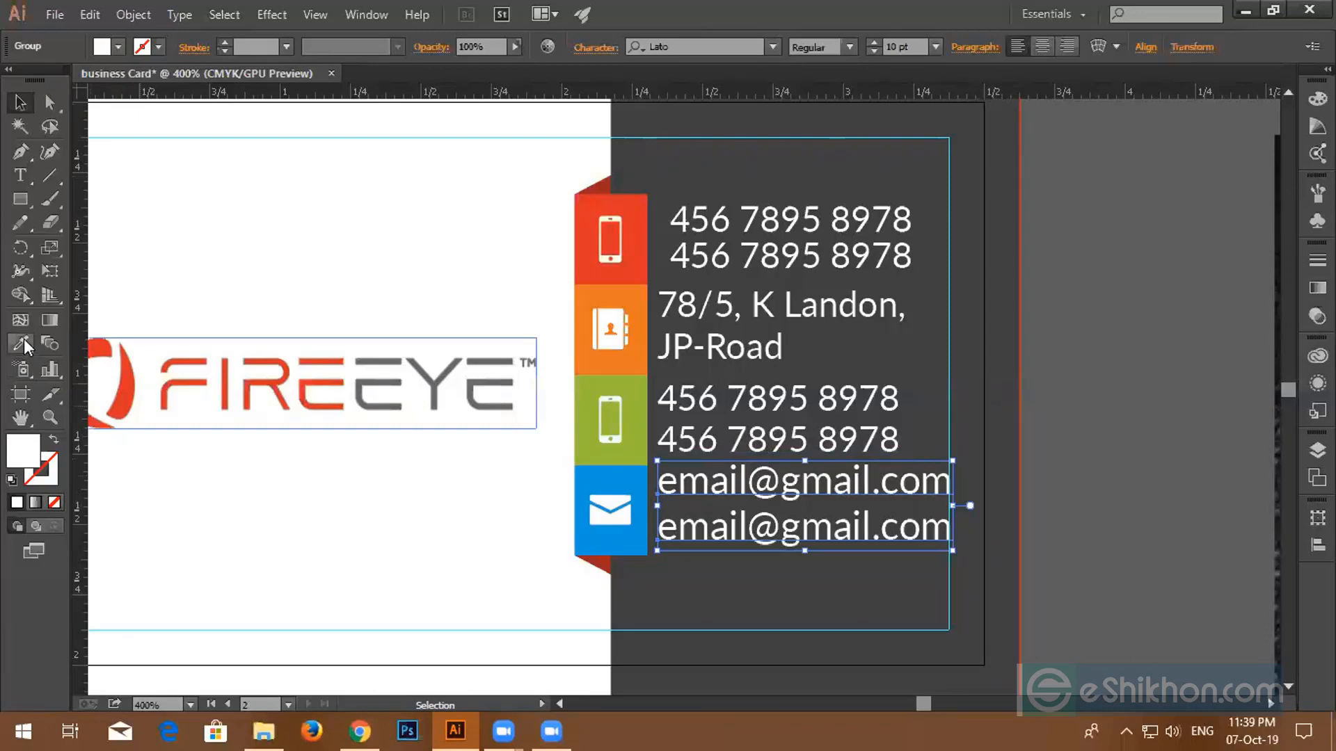
left_click(686, 403)
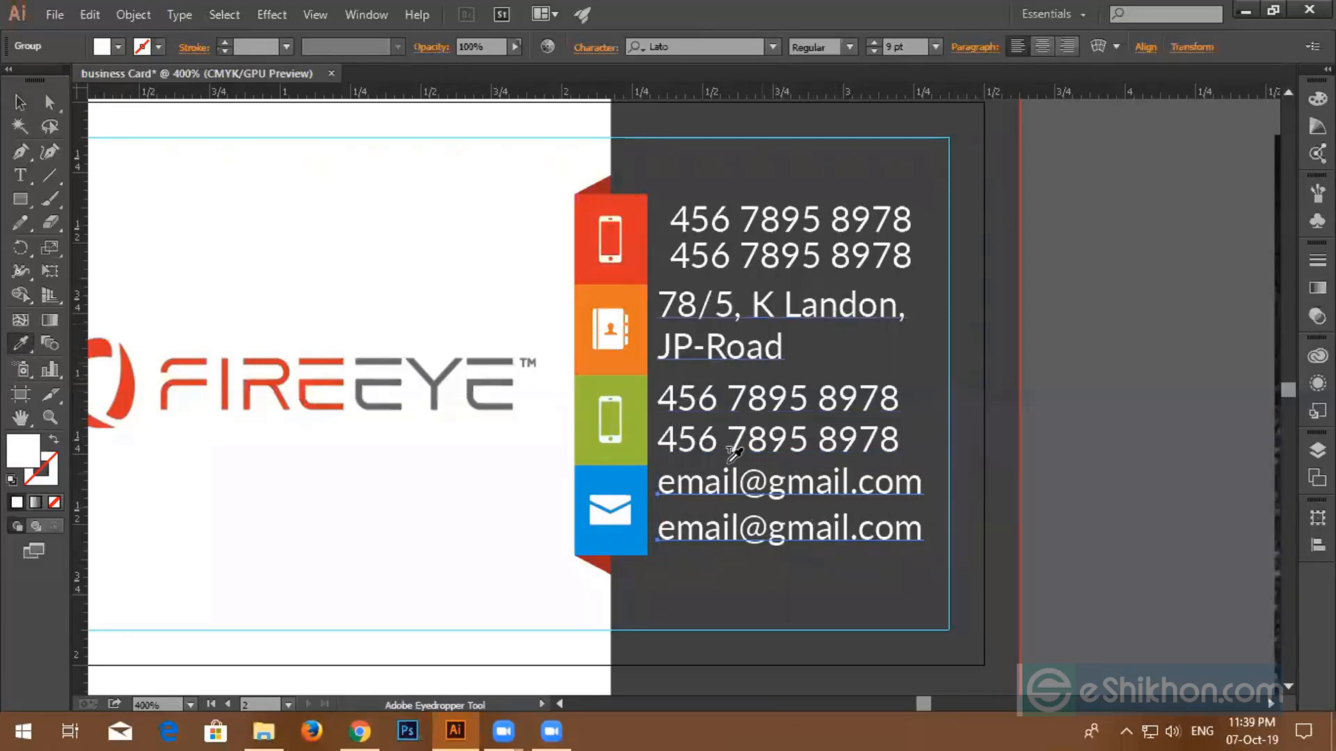
left_click(20, 102)
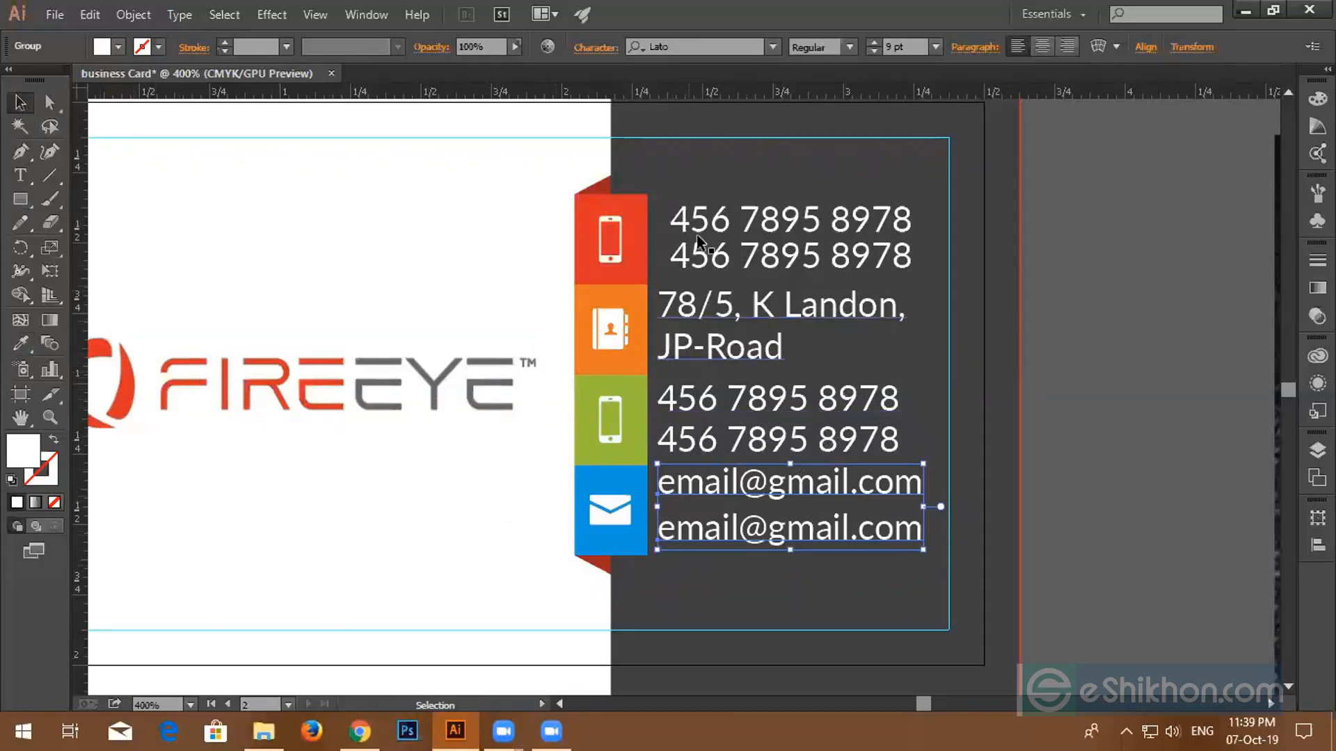
- Left-align all the contact text lines to one edge
left_click_drag(727, 504, 729, 531)
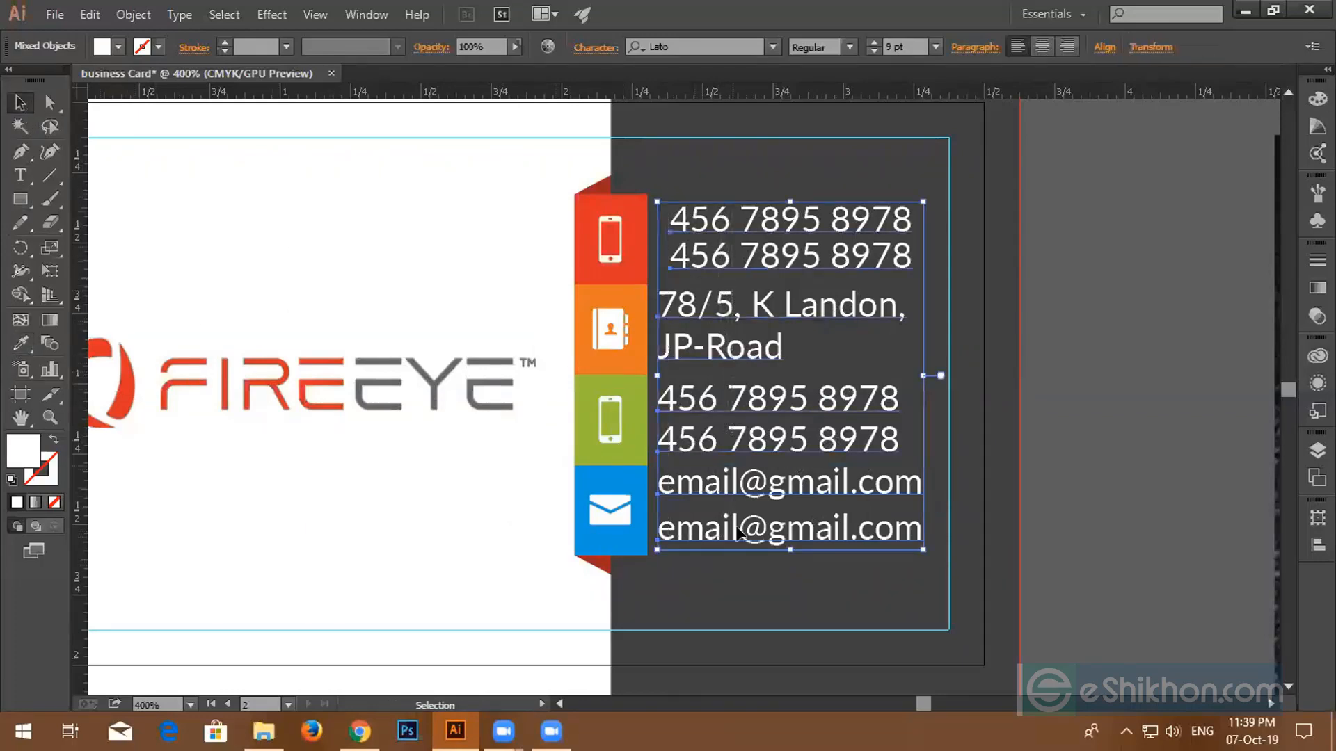
left_click(1104, 48)
left_click(907, 98)
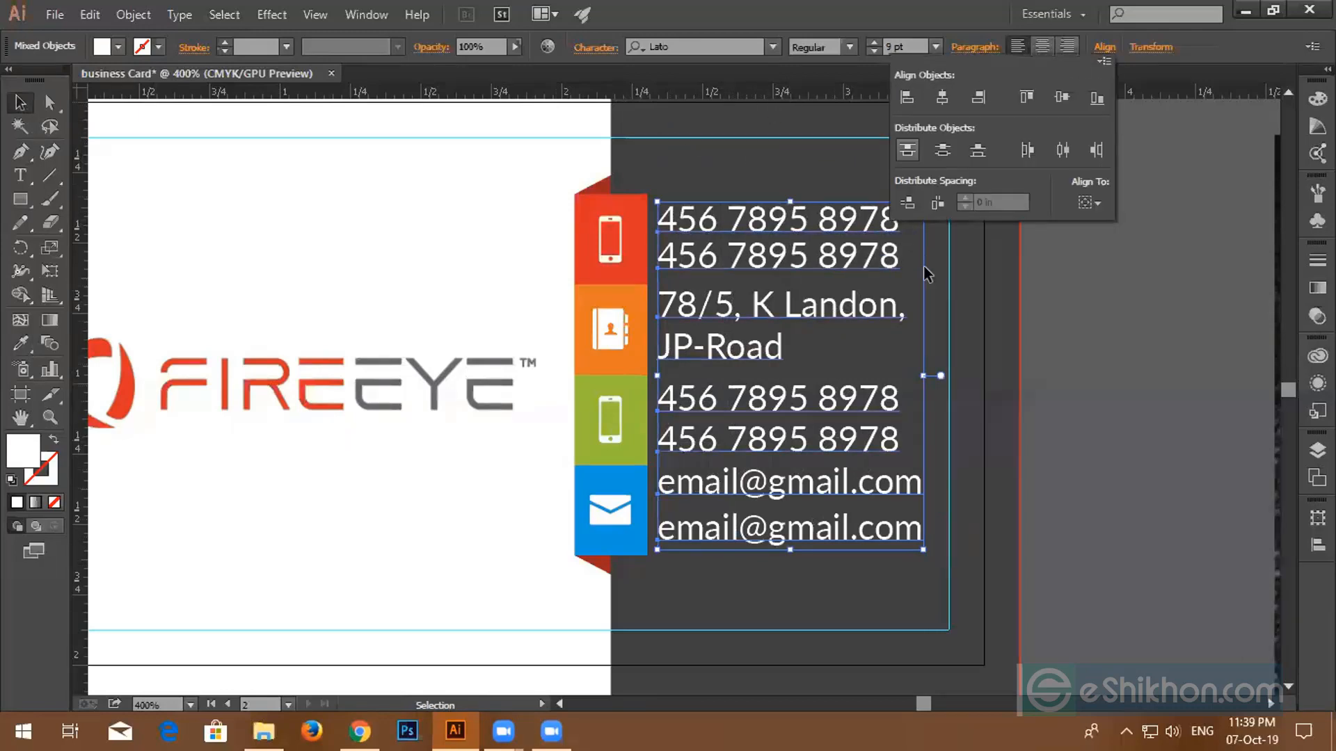
left_click(1179, 403)
left_click(1213, 375)
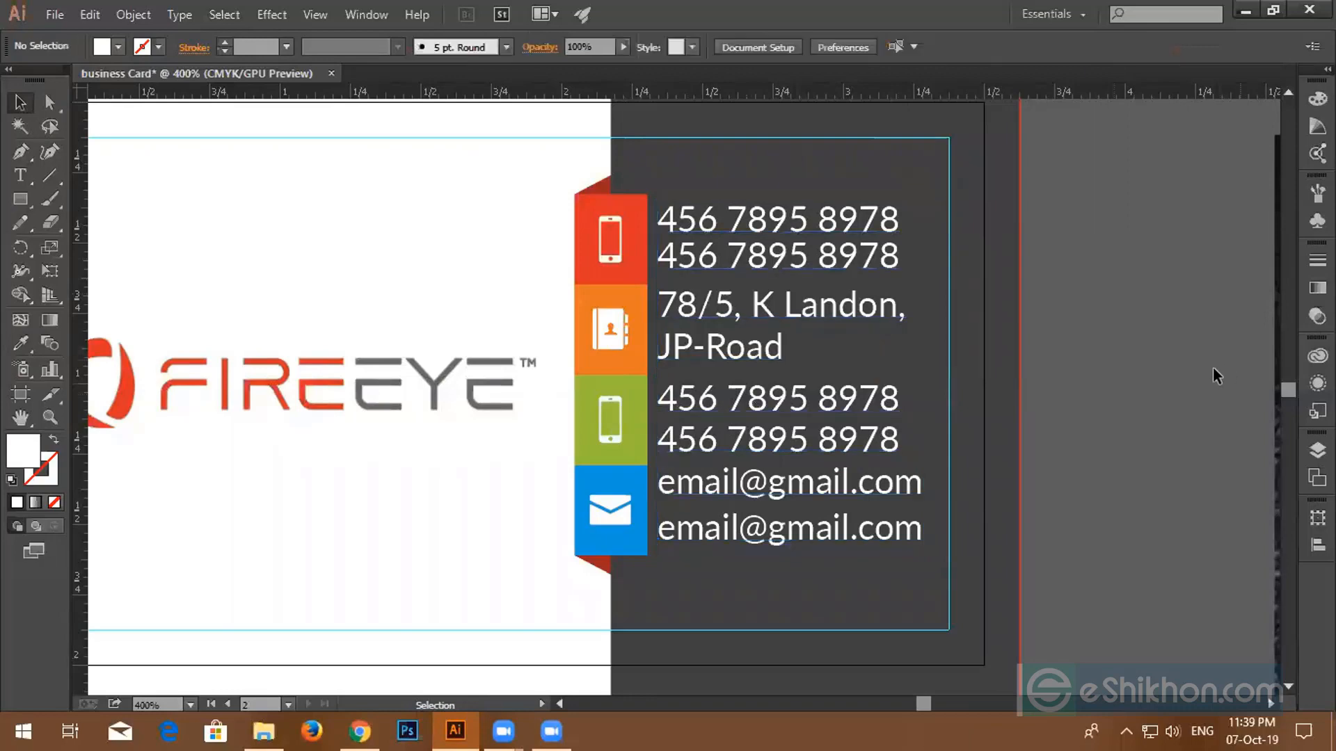
- Vertically centre the e-mail, lower phone and address lines on their blue, green and orange boxes
left_click(607, 511)
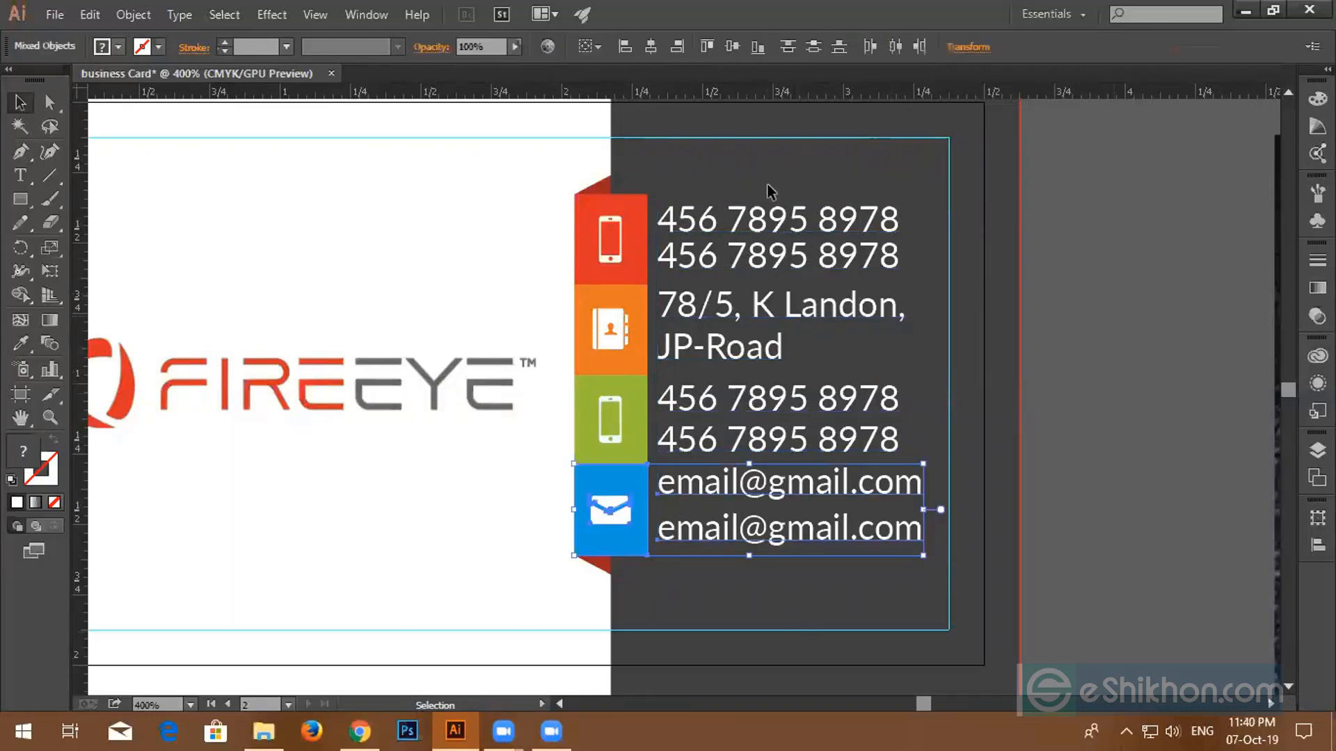
left_click(725, 45)
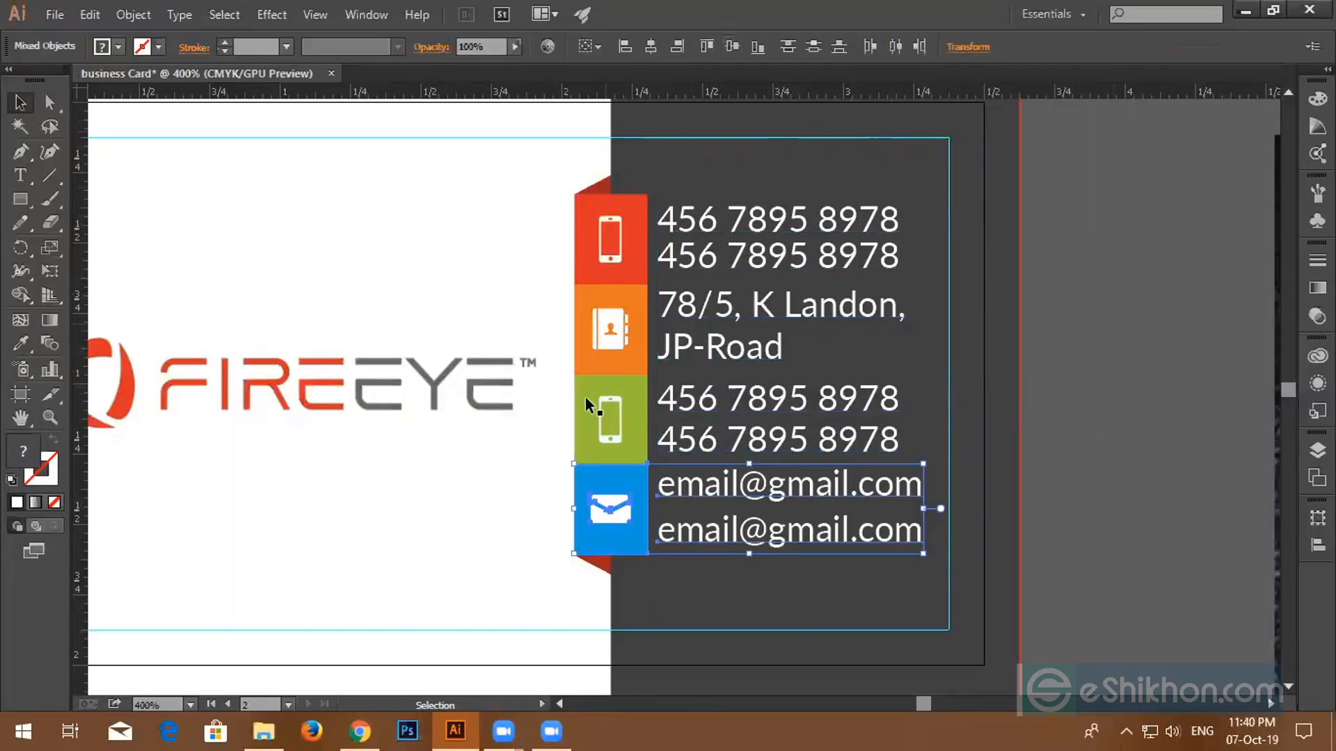
left_click(703, 418)
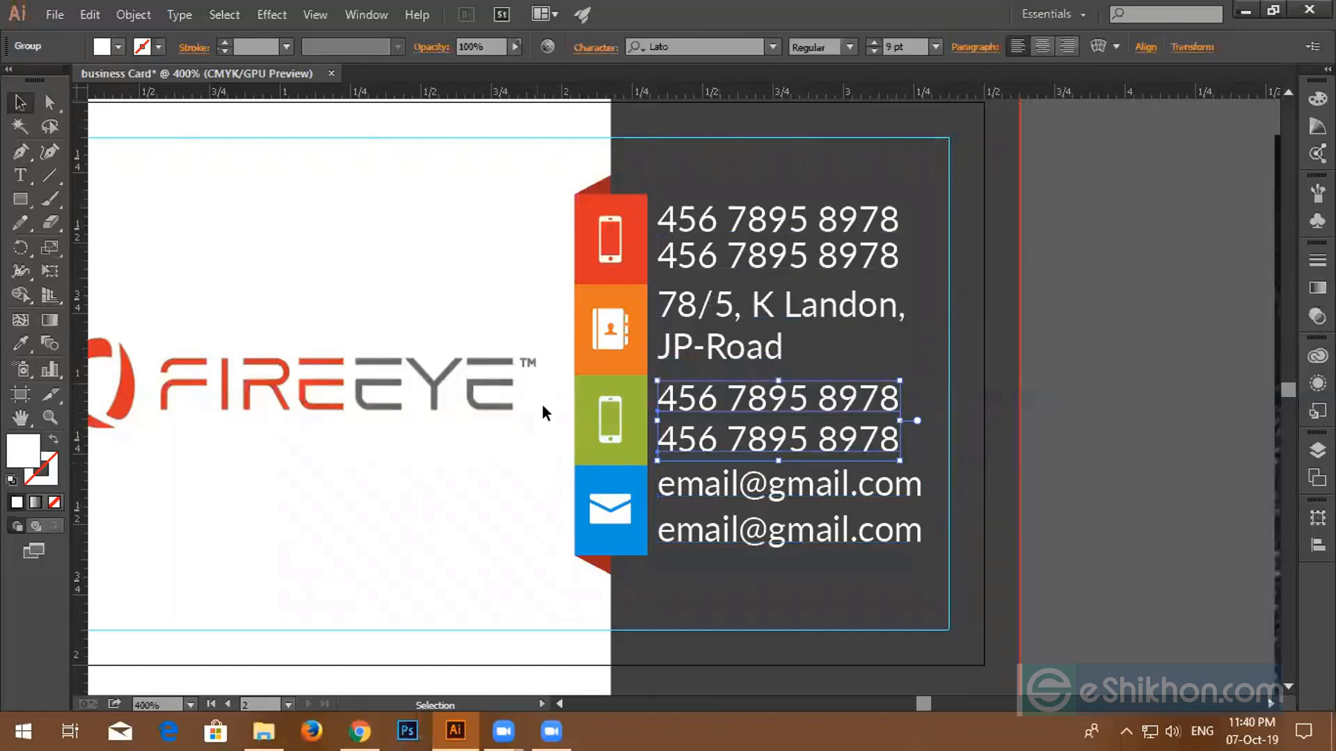
left_click(591, 414, "shift")
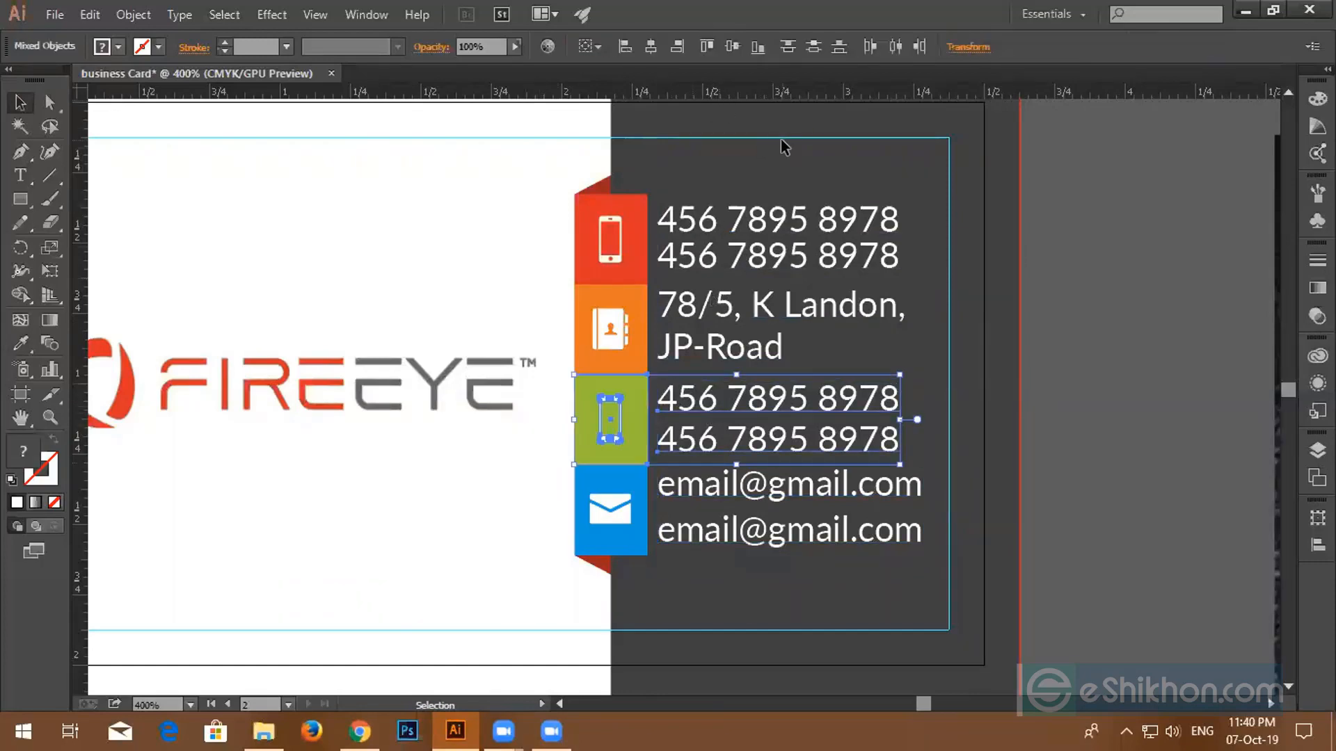
left_click(724, 45)
left_click(696, 327)
left_click(598, 310, "shift")
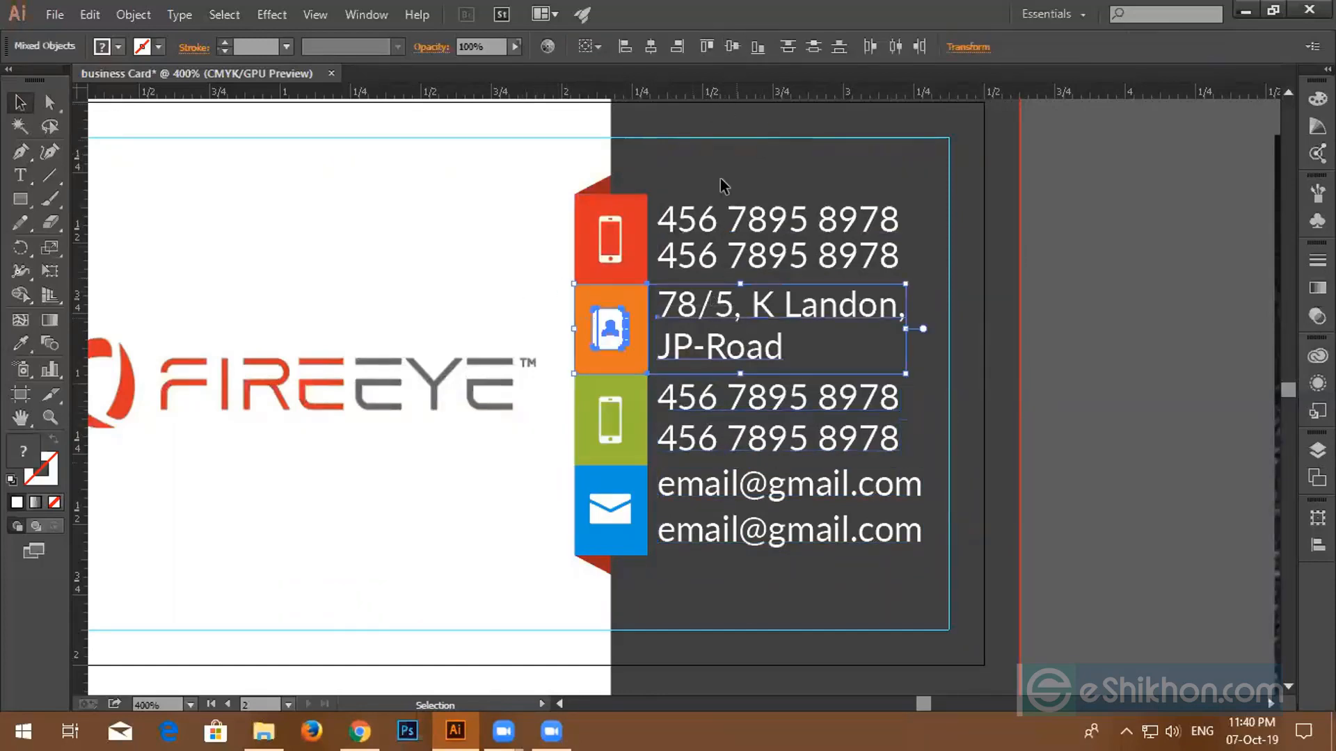
left_click(731, 46)
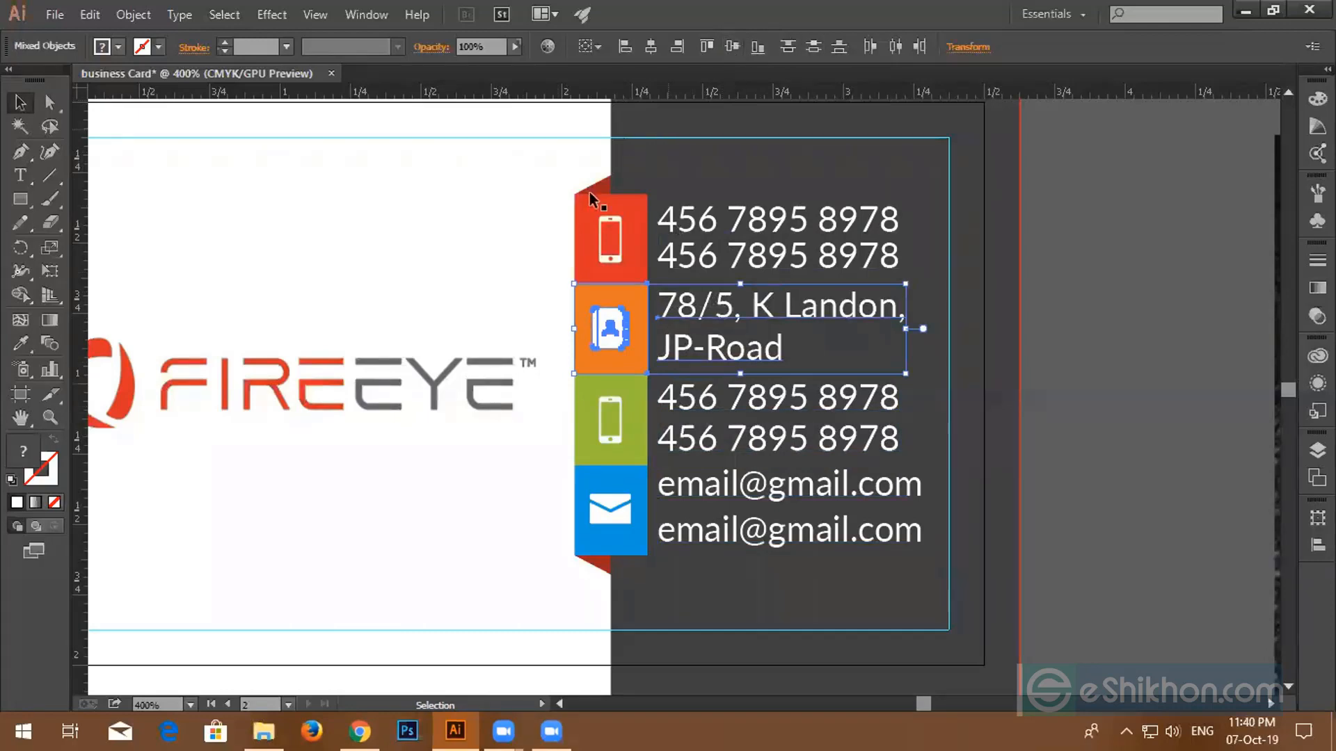
left_click(652, 224)
left_click(722, 232, "shift")
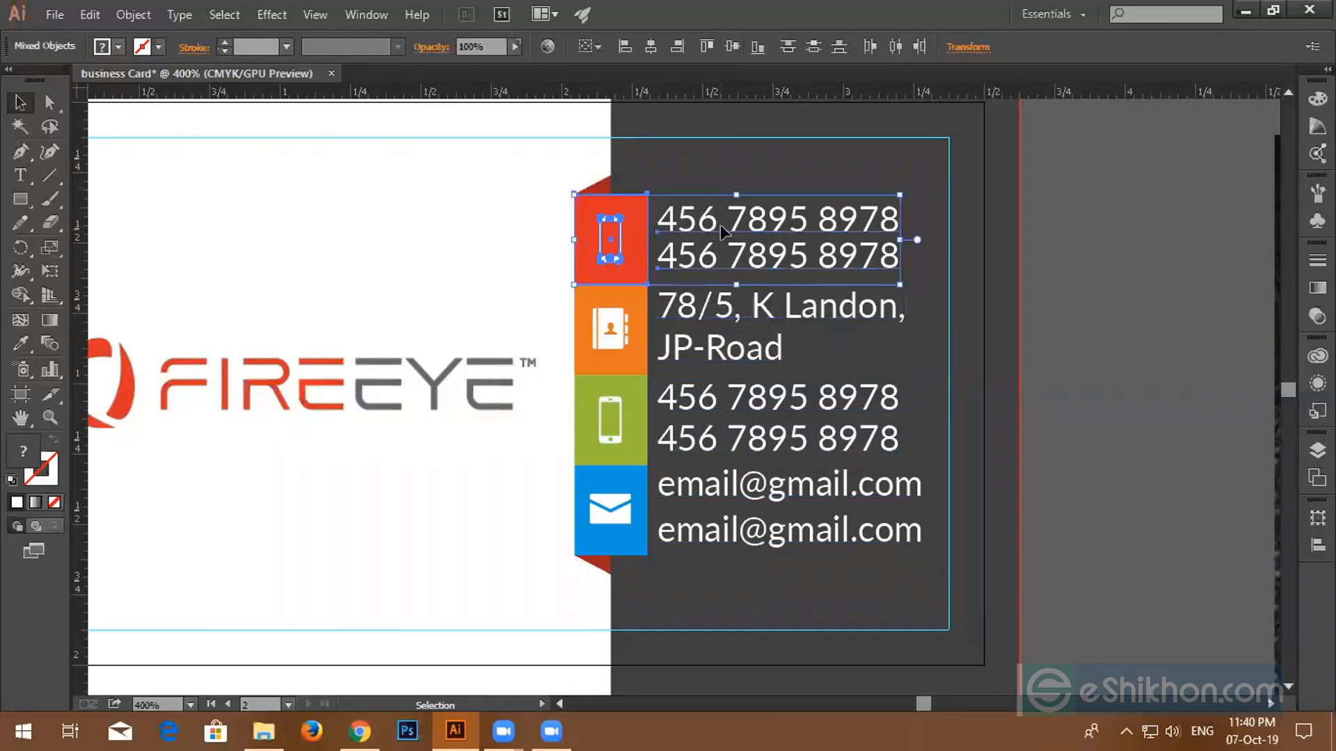
left_click(1091, 295)
- Select the coloured icon column, briefly delete and restore its icons, then deselect
left_click_drag(565, 197, 631, 564)
key("Delete")
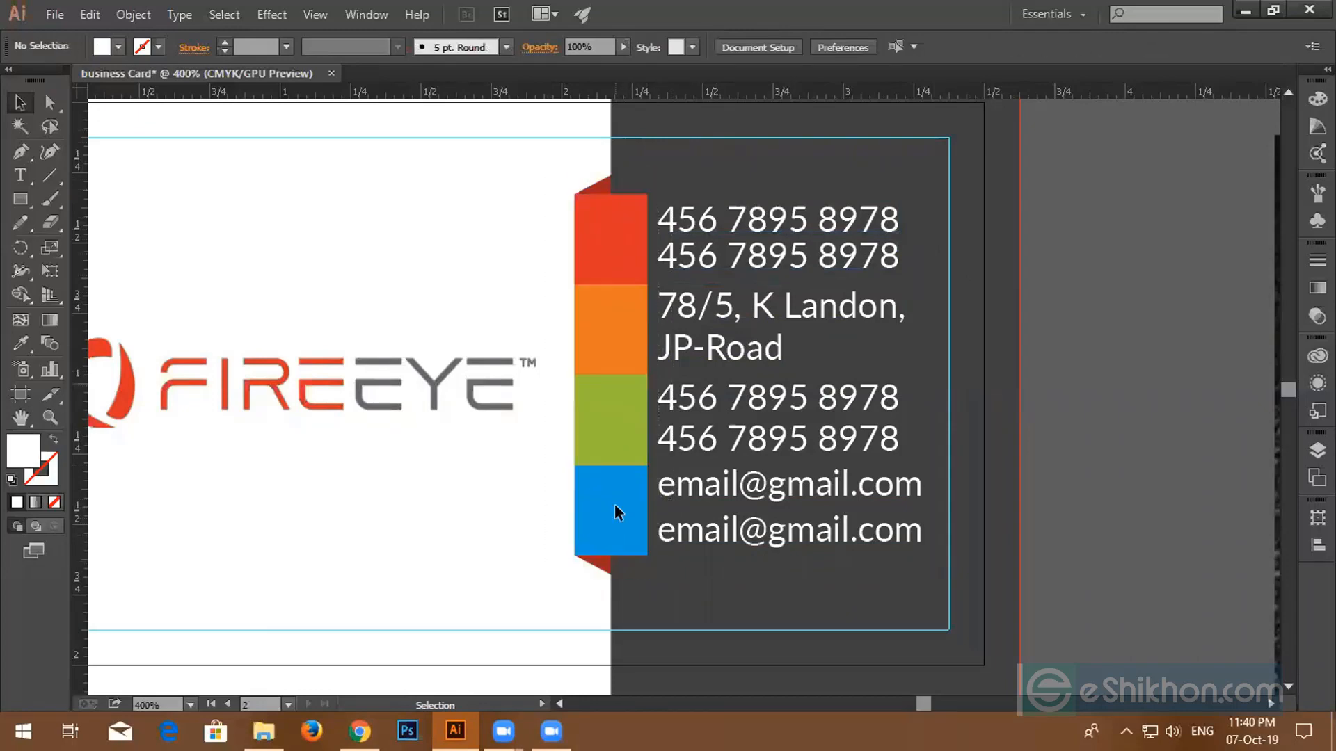
key("ctrl+z")
left_click(531, 170)
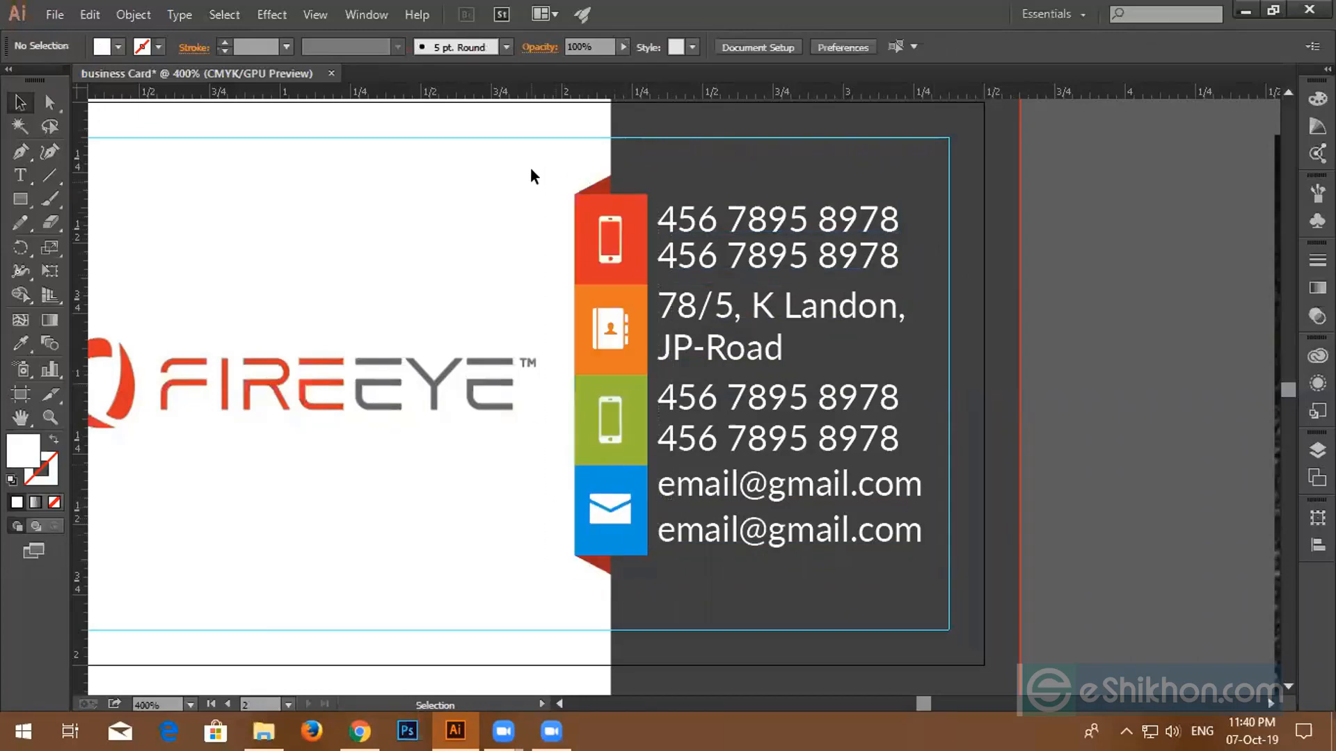
left_click_drag(589, 373, 583, 561)
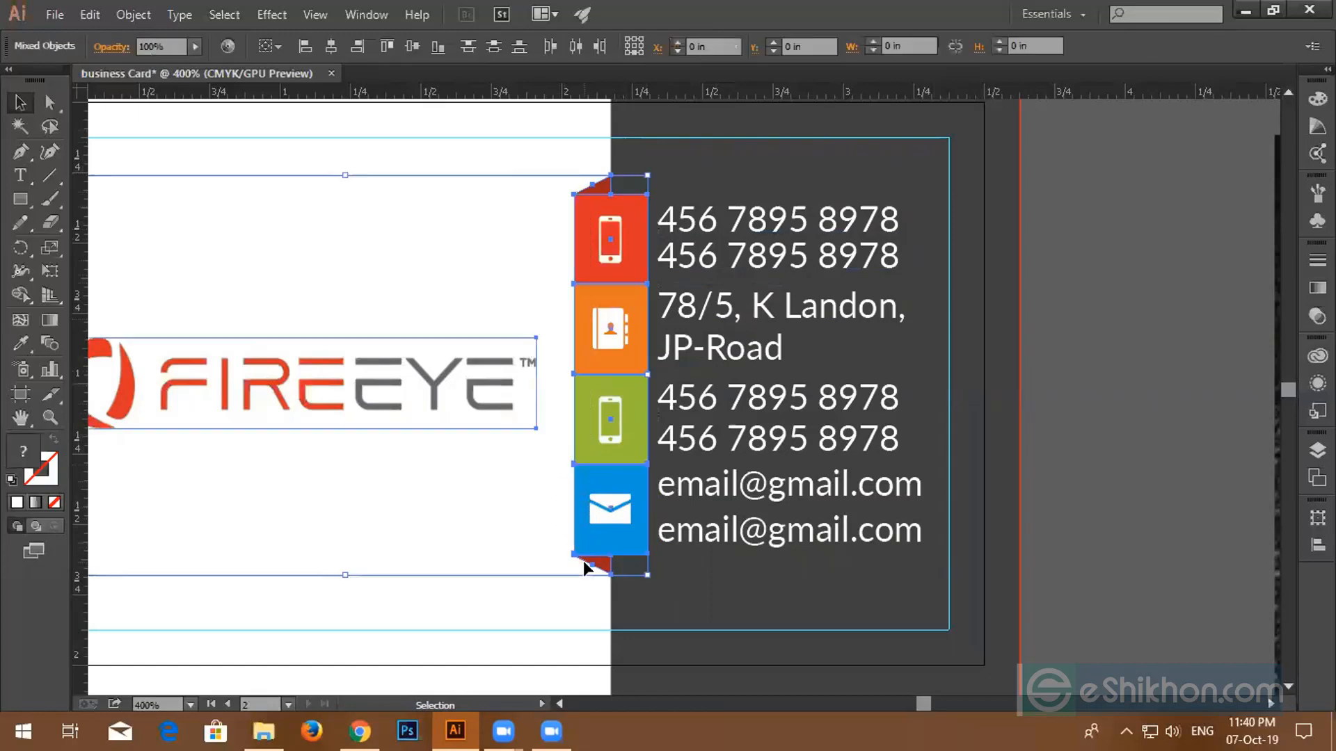
left_click(343, 541)
left_click(354, 390)
key("ctrl+shift+a")
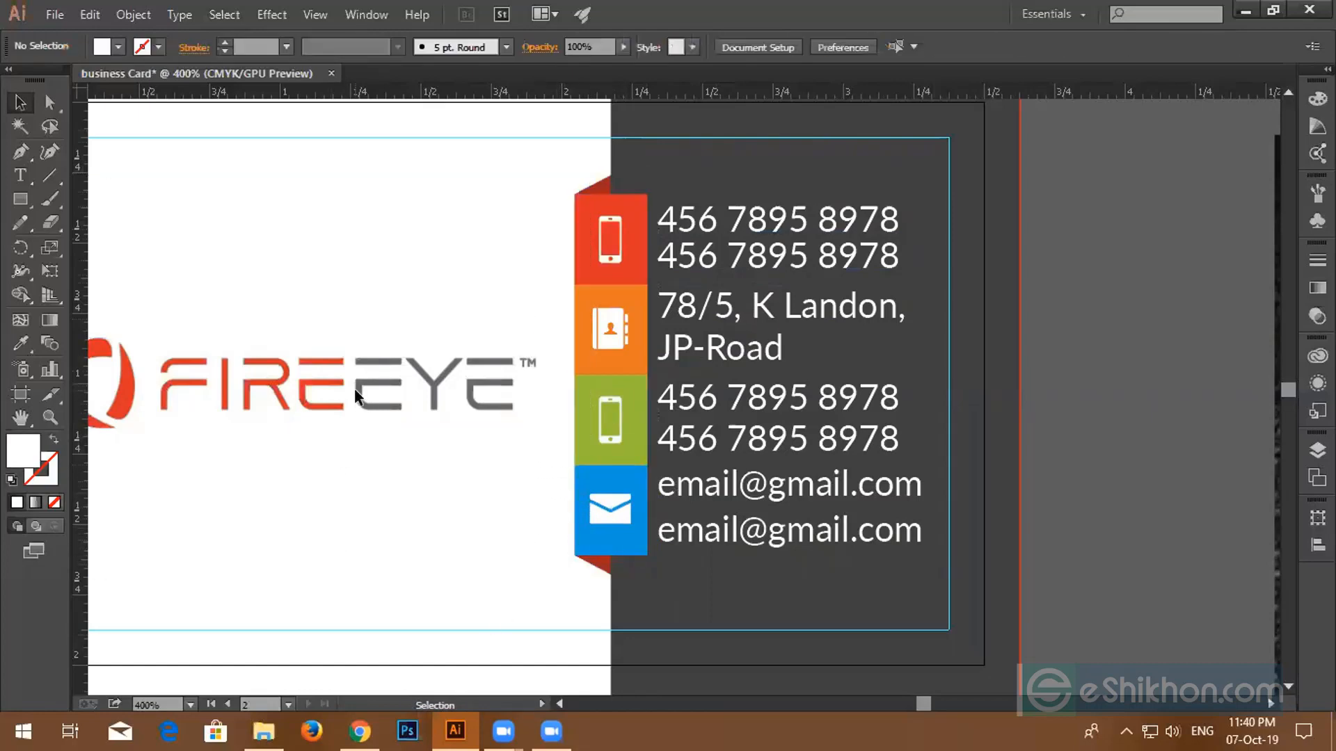
left_click_drag(537, 169, 578, 561)
key("ctrl+shift+a")
- Delete the reference business-card photo, then undo the deletion and its earlier move
scroll(721, 461, "down", 4)
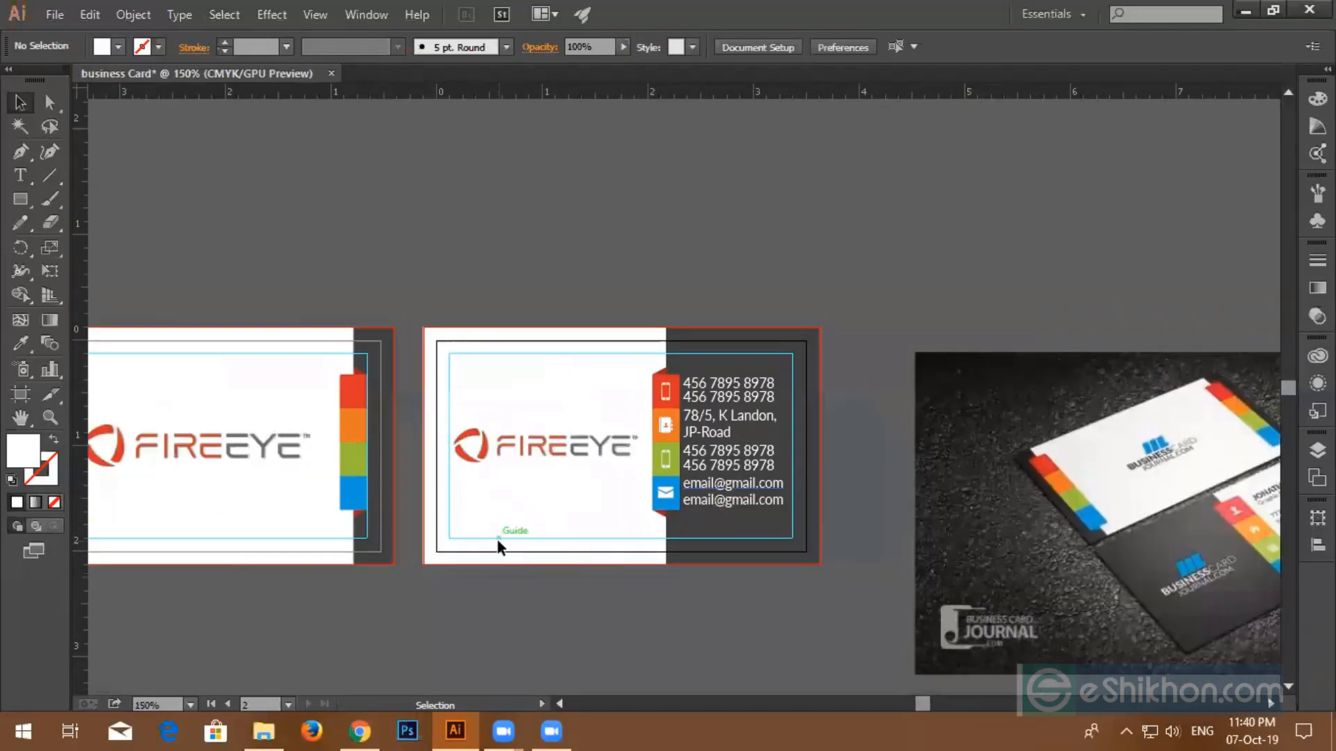
left_click_drag(644, 603, 582, 566)
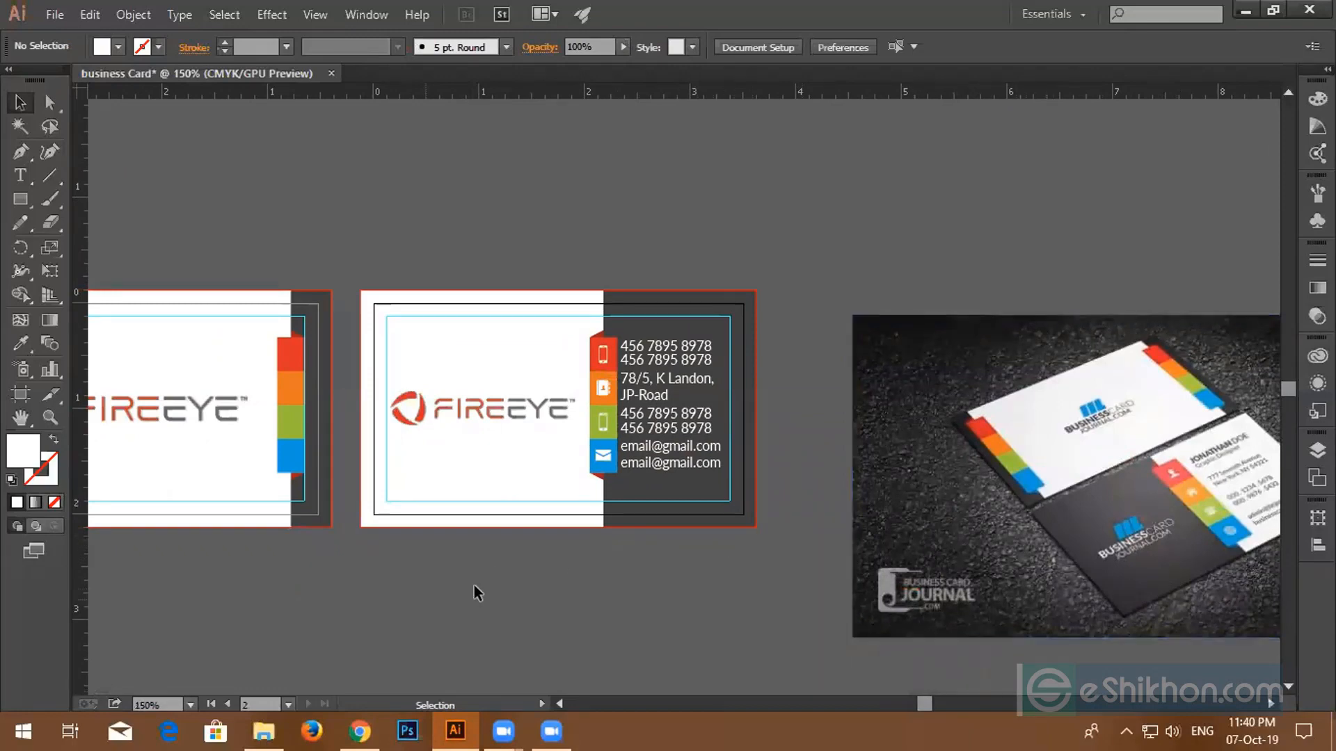
scroll(554, 555, "down", 1)
left_click_drag(516, 609, 562, 572)
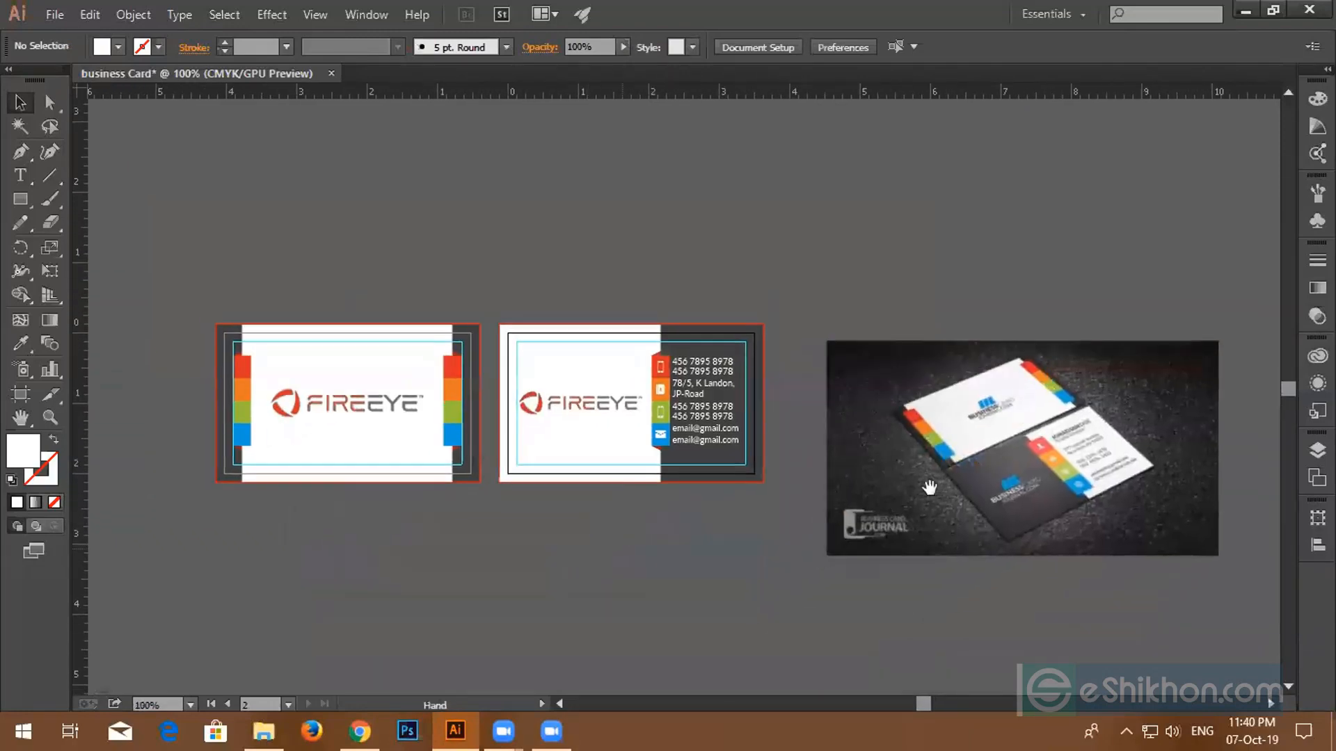
left_click(944, 479)
key("Delete")
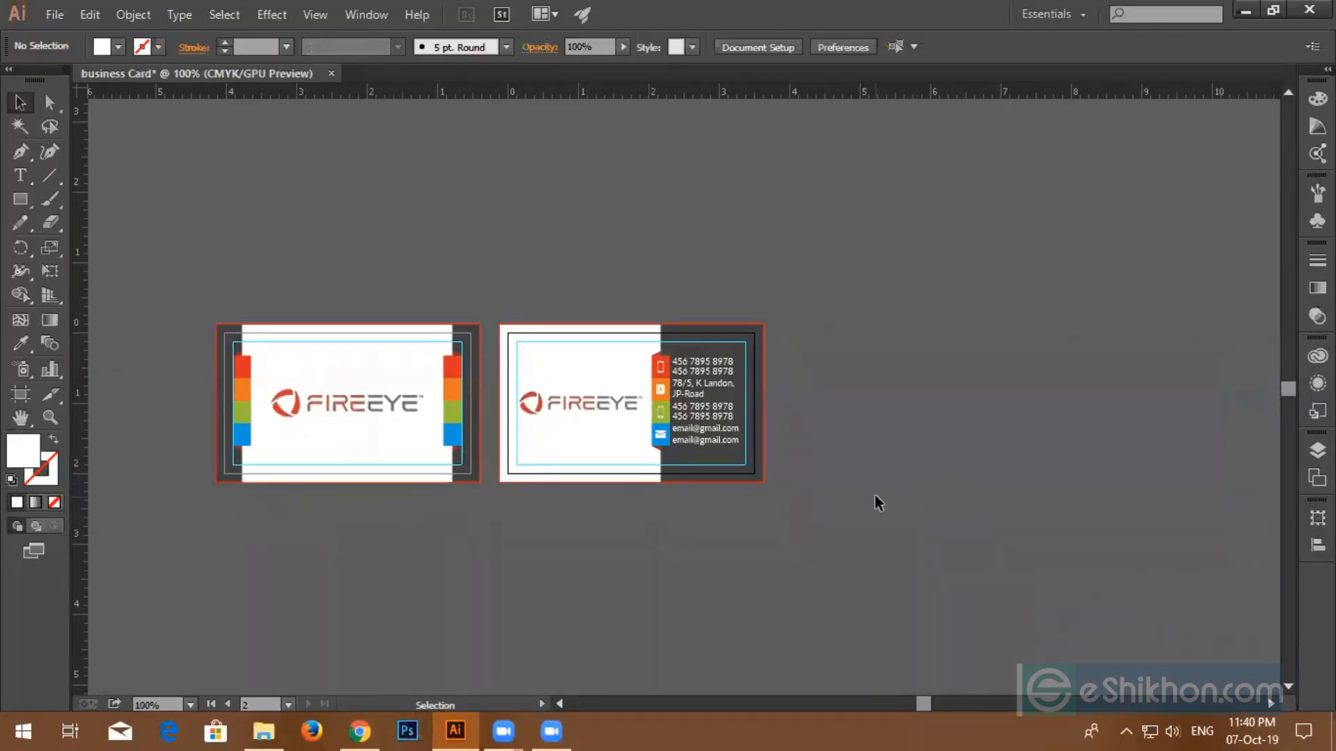
key("ctrl+z")
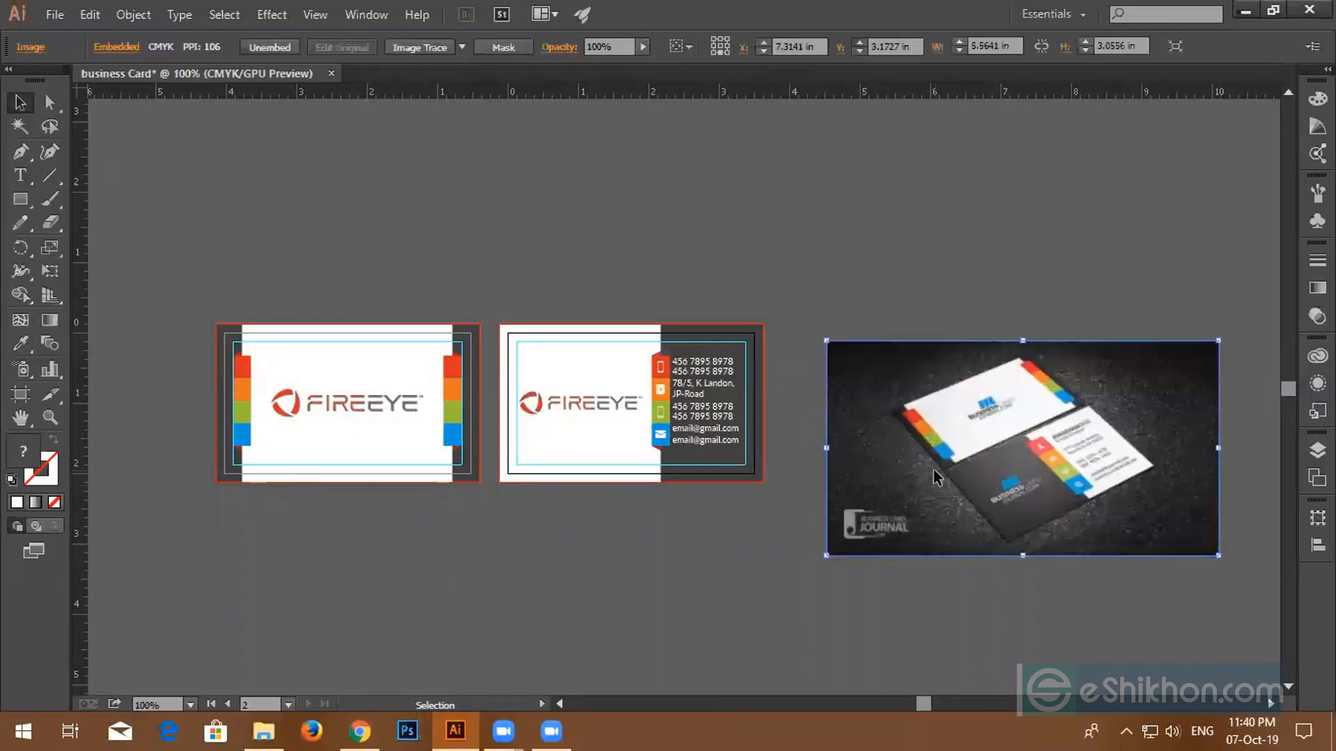
key("ctrl+z")
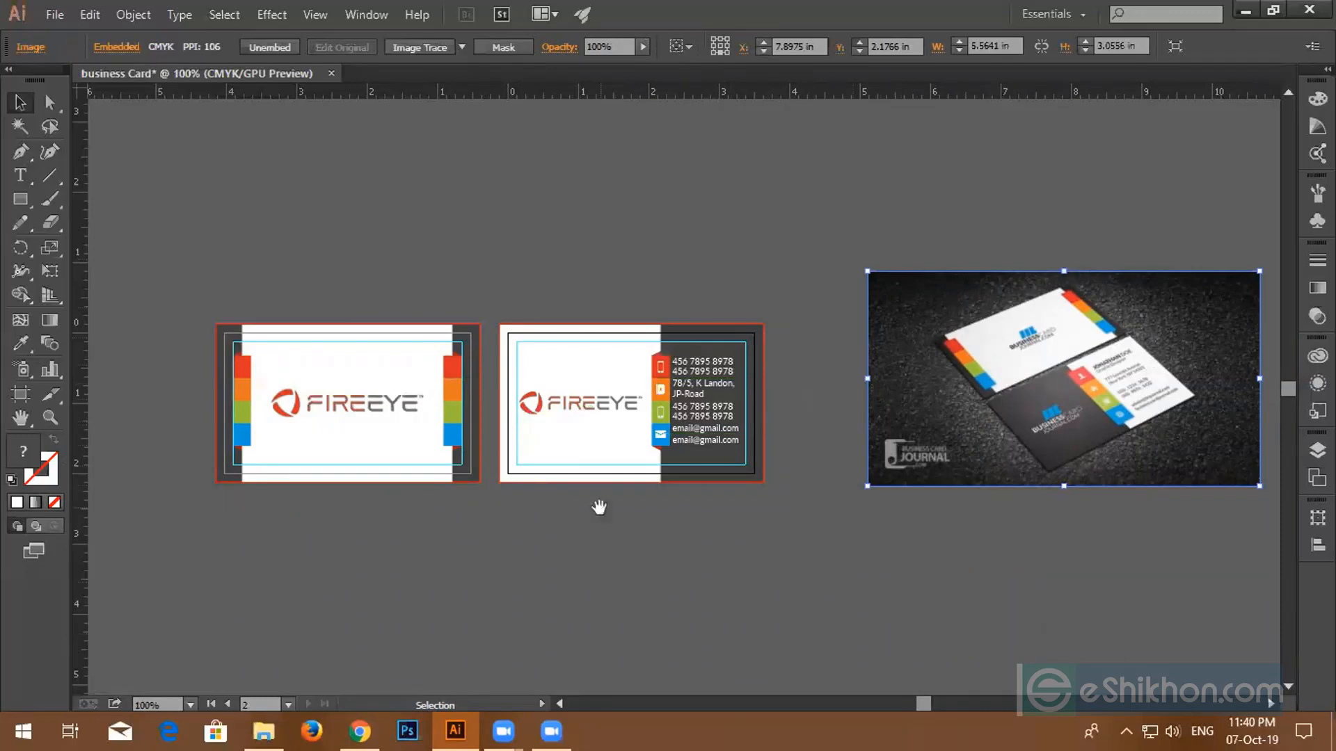
- Move the reference photo down and left beside the cards, deselect it, and switch to the browser
scroll(445, 432, "up", 4)
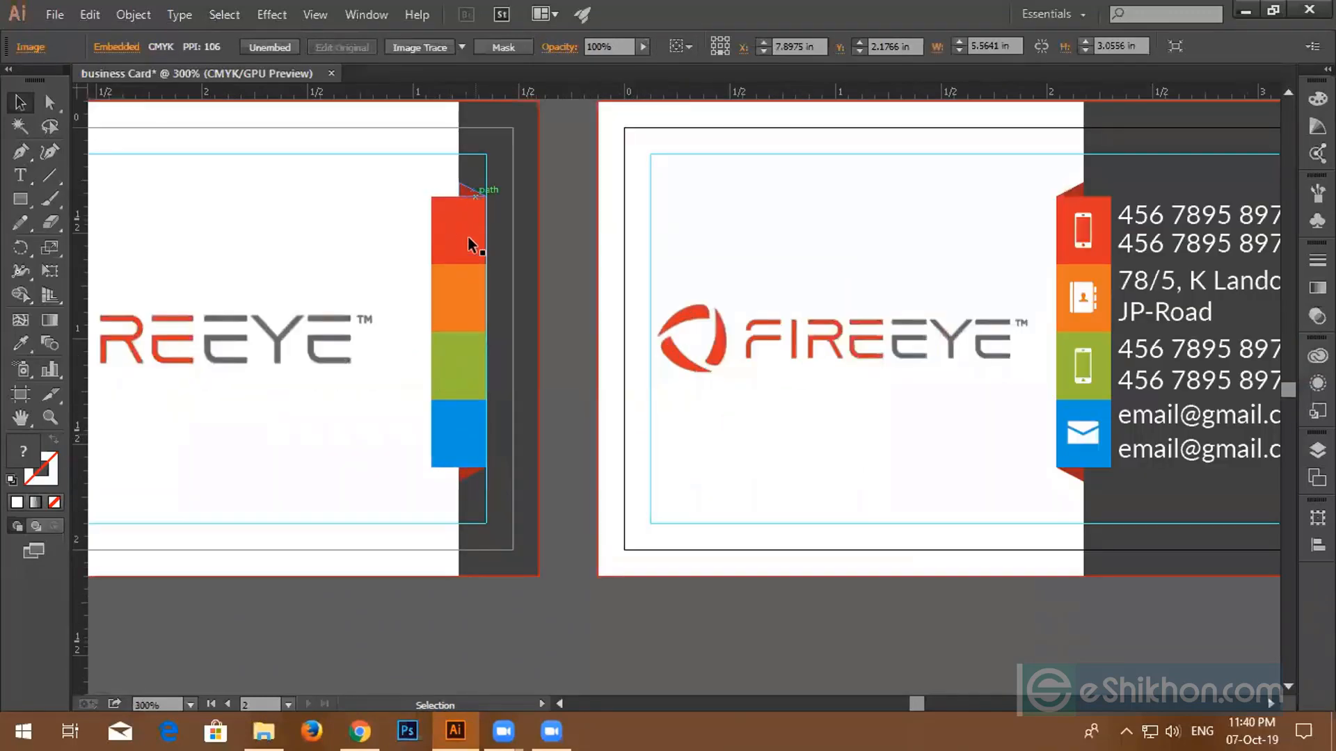
scroll(458, 193, "down", 3)
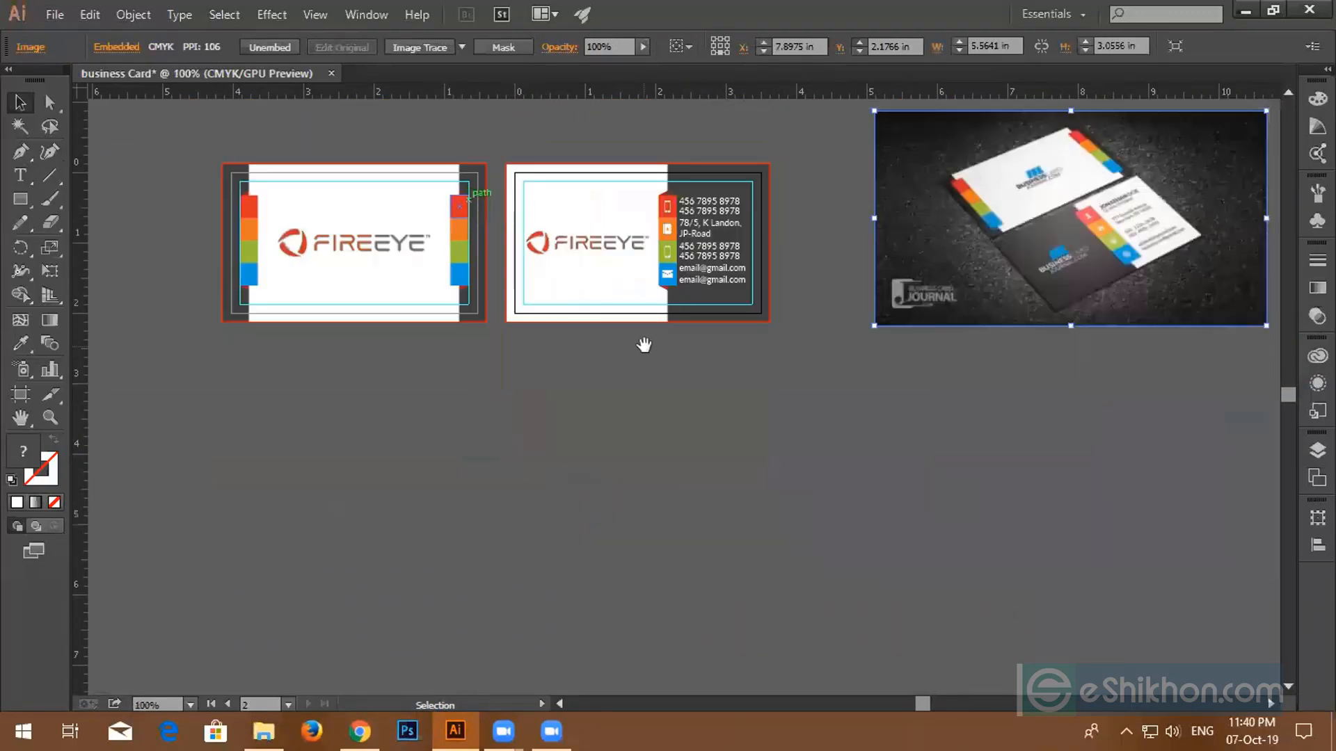
left_click_drag(642, 343, 564, 423)
scroll(568, 414, "up", 3)
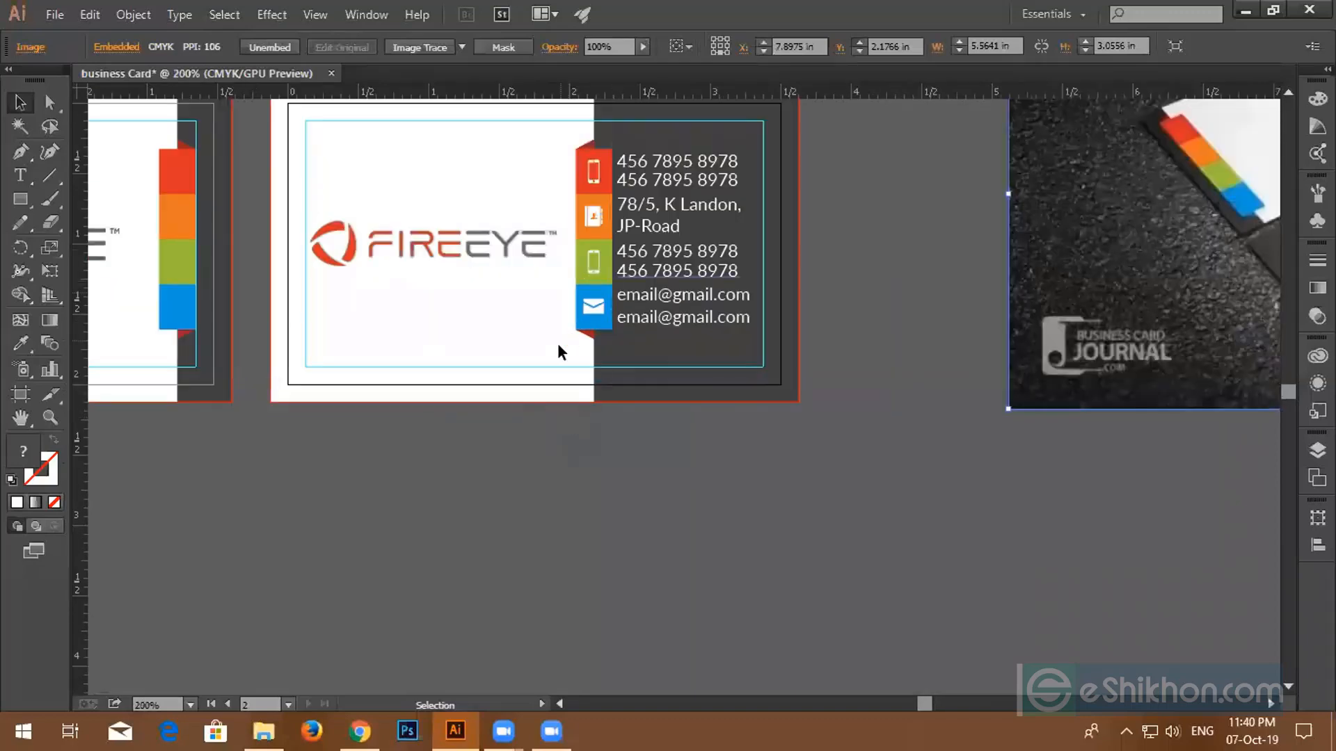
scroll(599, 327, "down", 1)
scroll(599, 327, "down", 2)
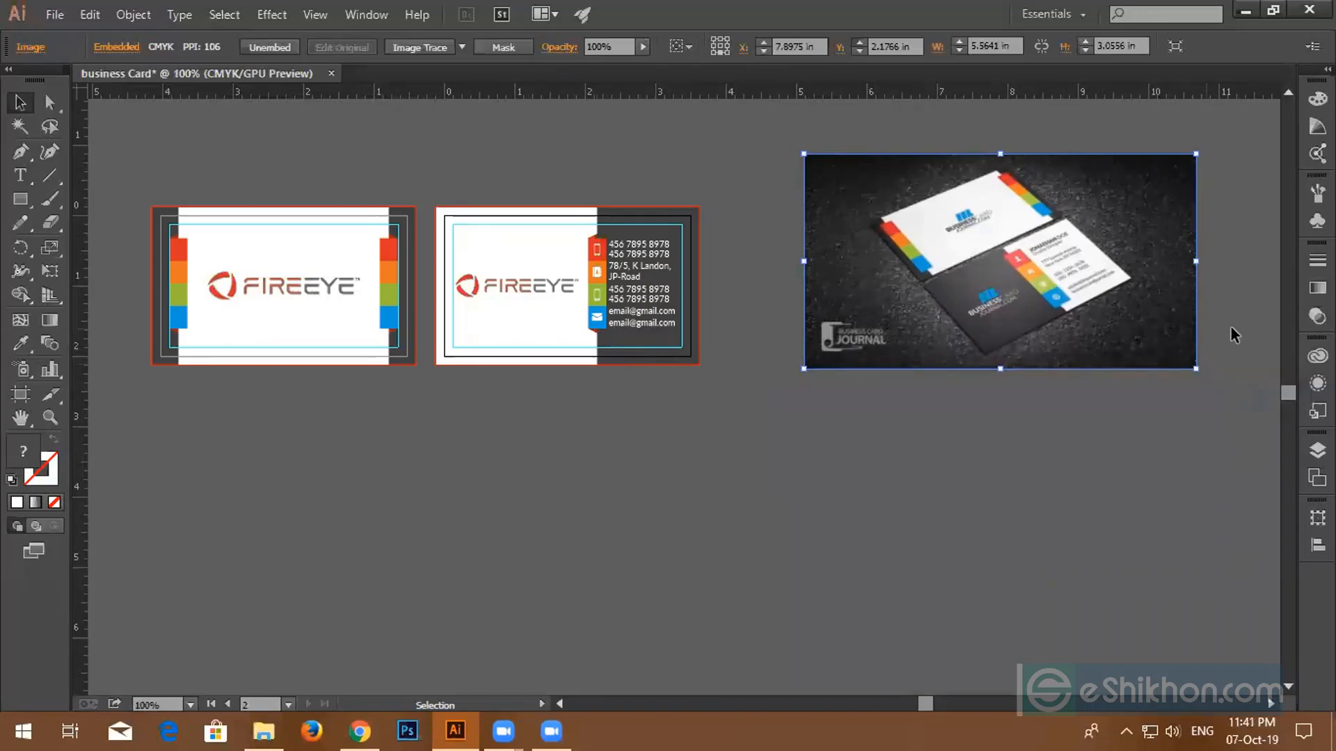
left_click_drag(1031, 323, 1009, 389)
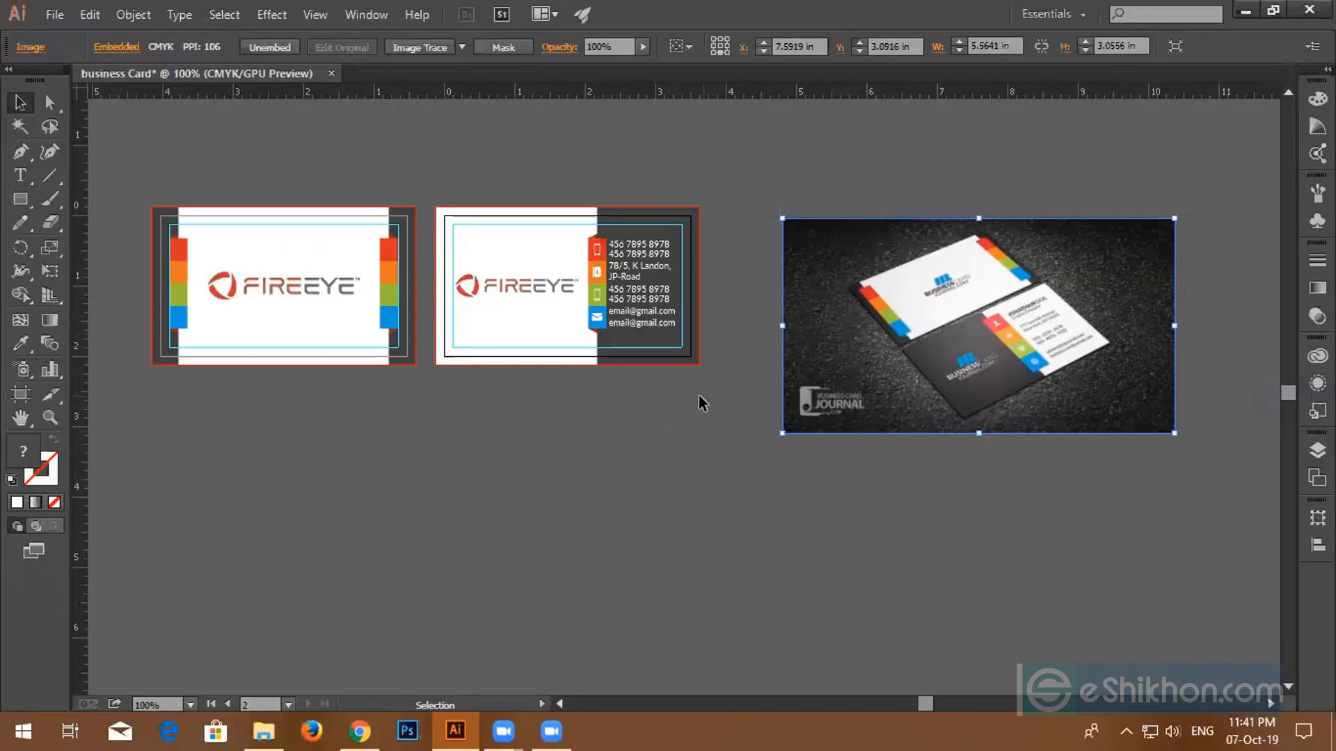
scroll(683, 395, "up", 1)
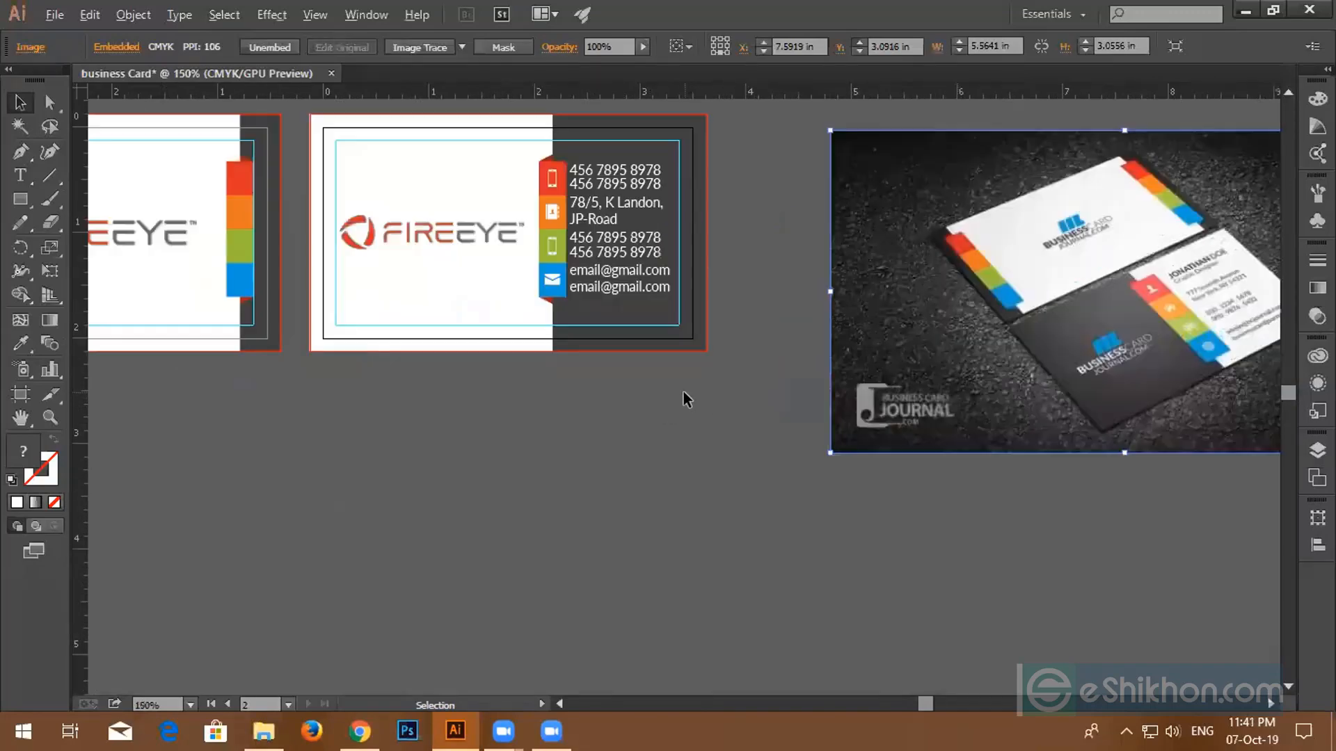
left_click(636, 315)
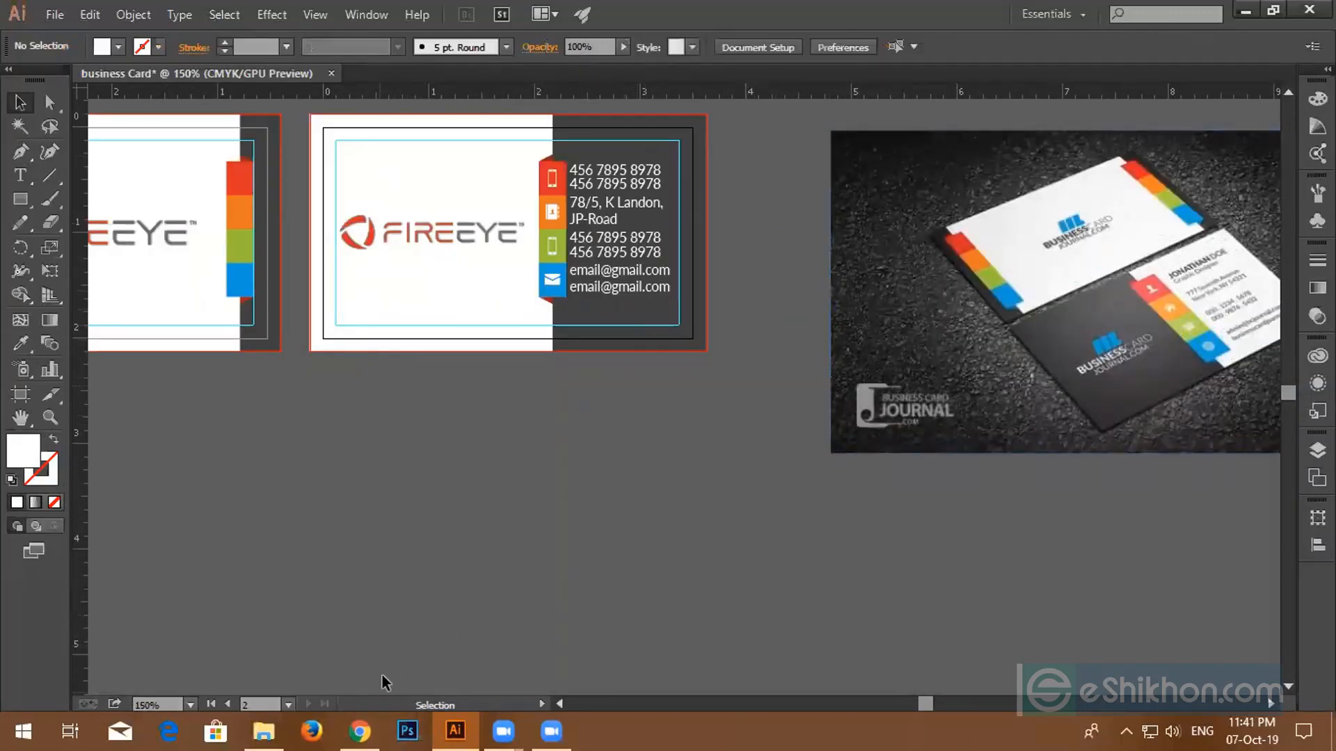
left_click(360, 731)
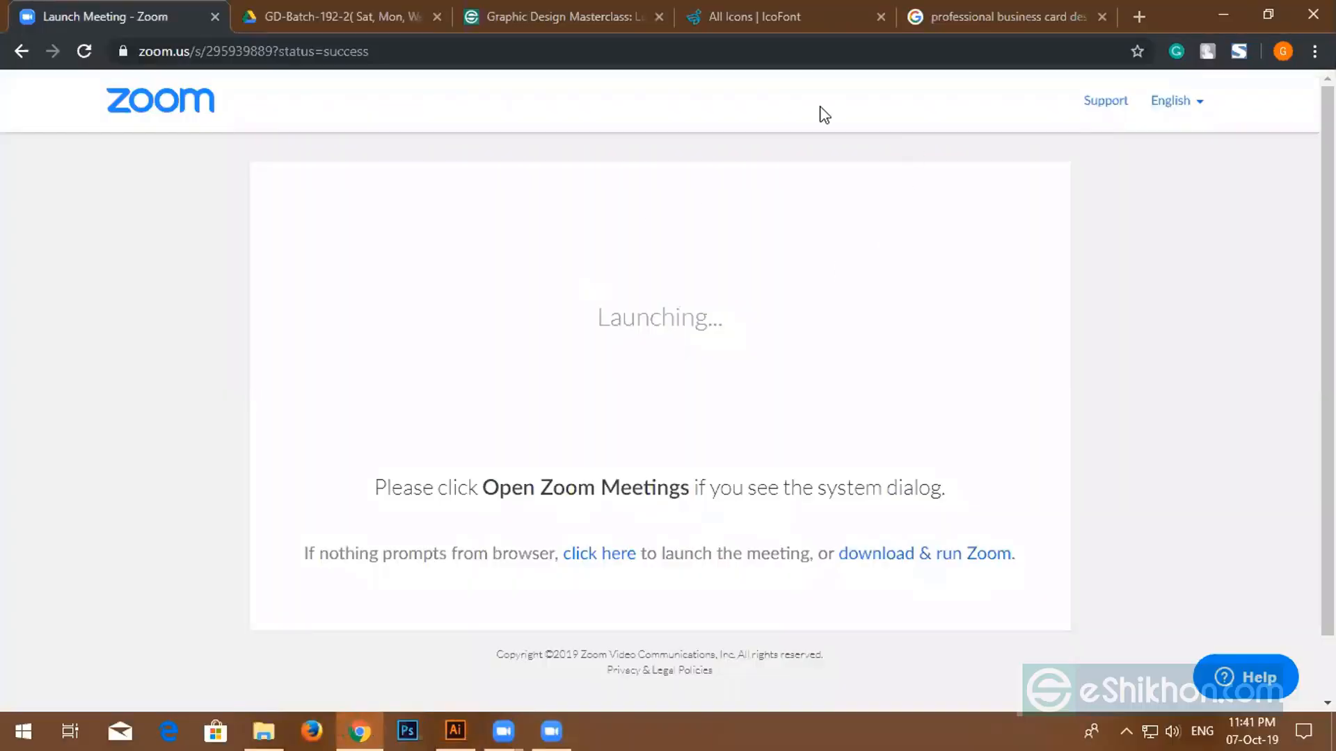
- Open a new Chrome tab and search for 'dot map png'
left_click(455, 731)
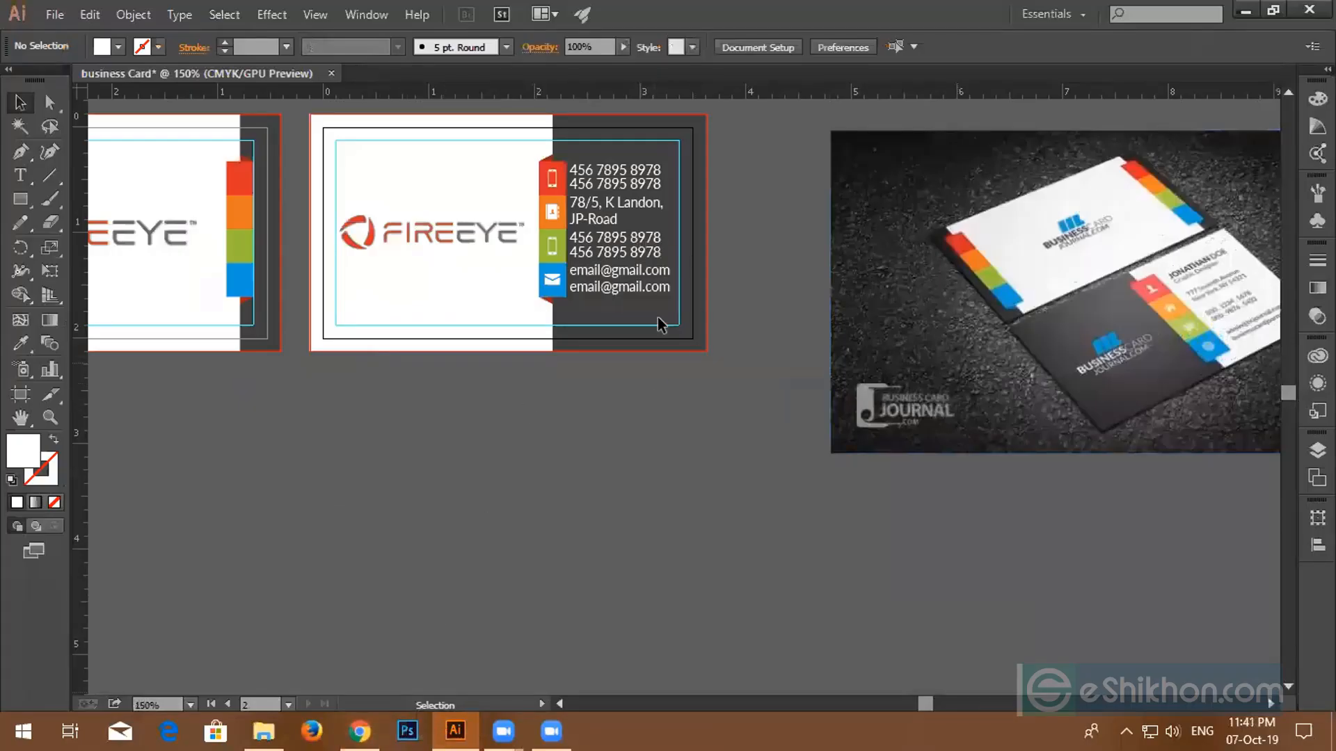
left_click(366, 729)
key("ctrl+t")
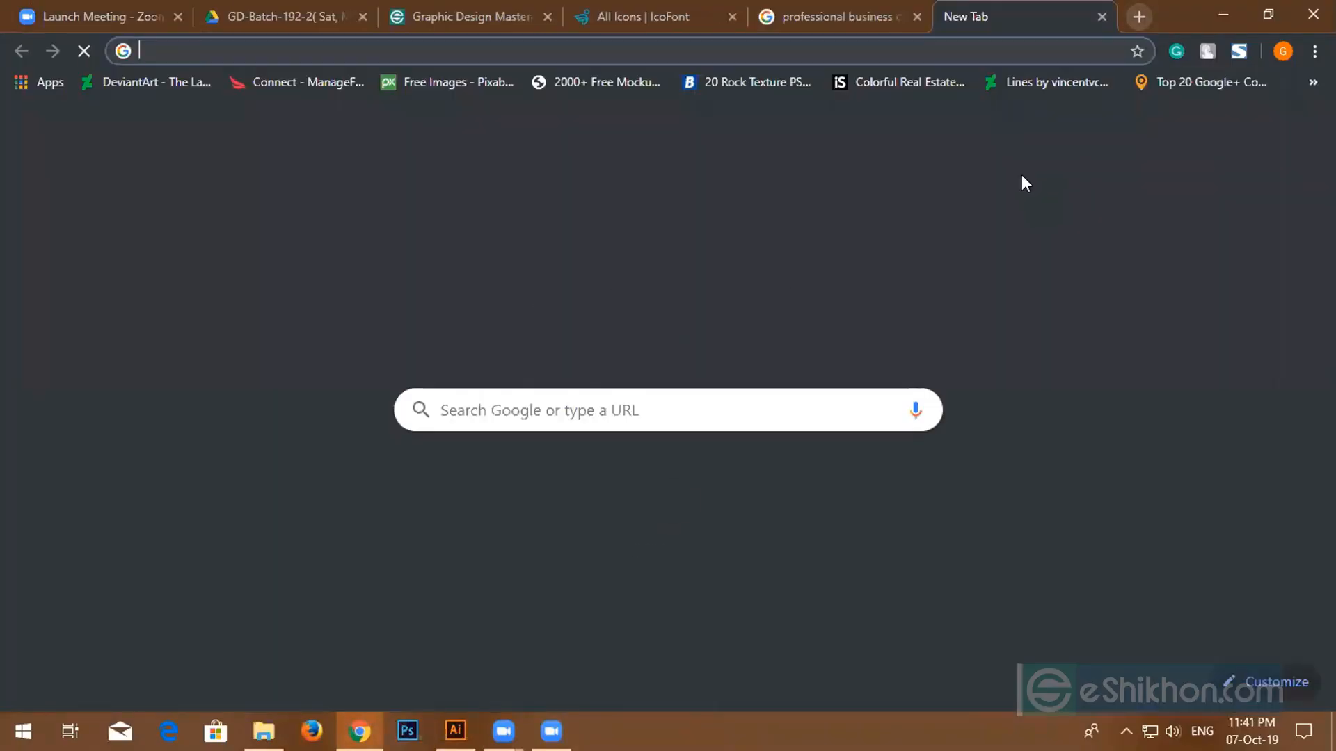
type("fd")
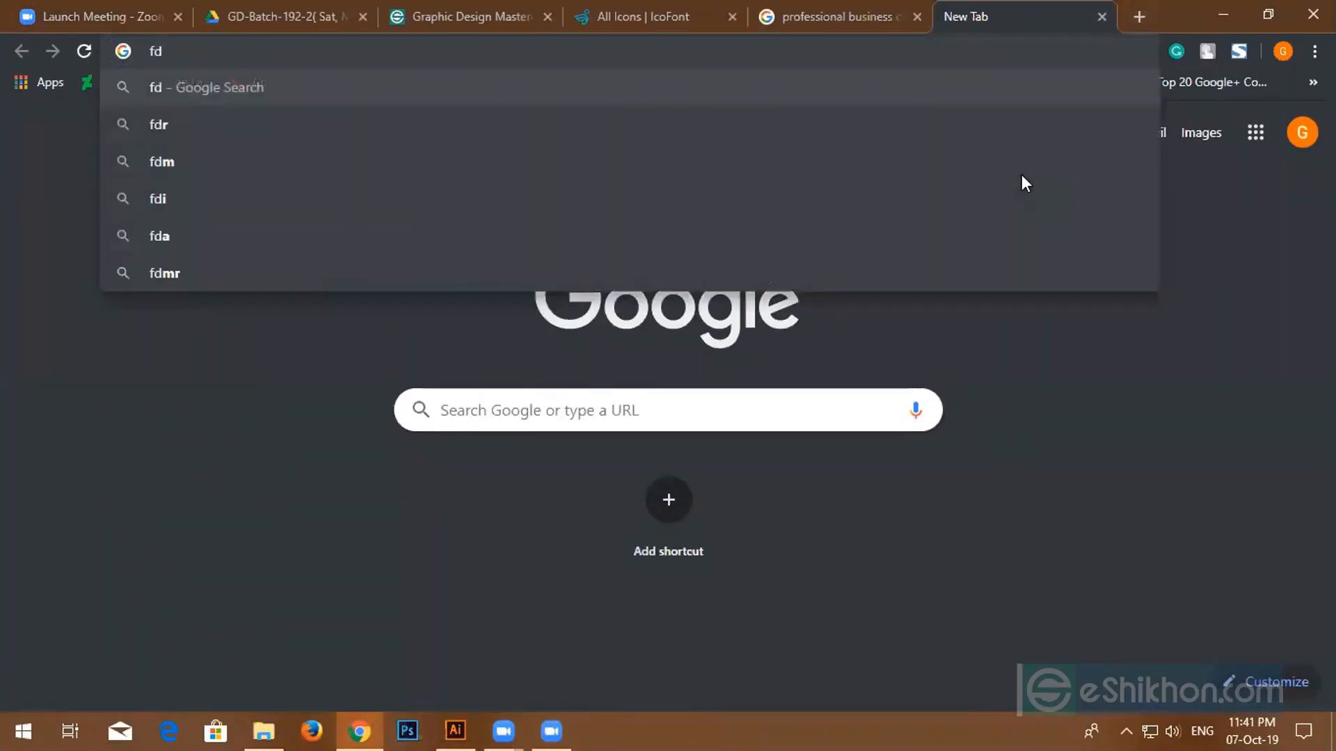
key("BackSpace")
key("BackSpace")
type("do")
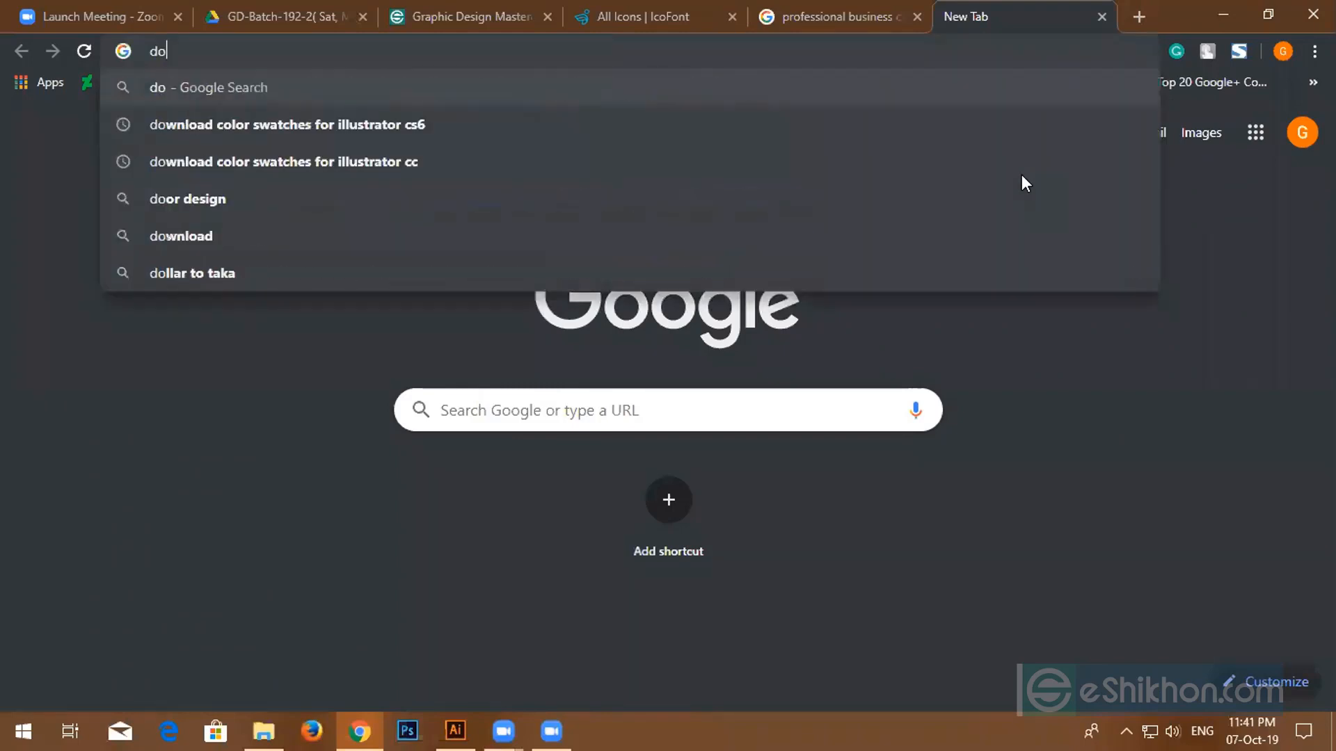
type("t map ")
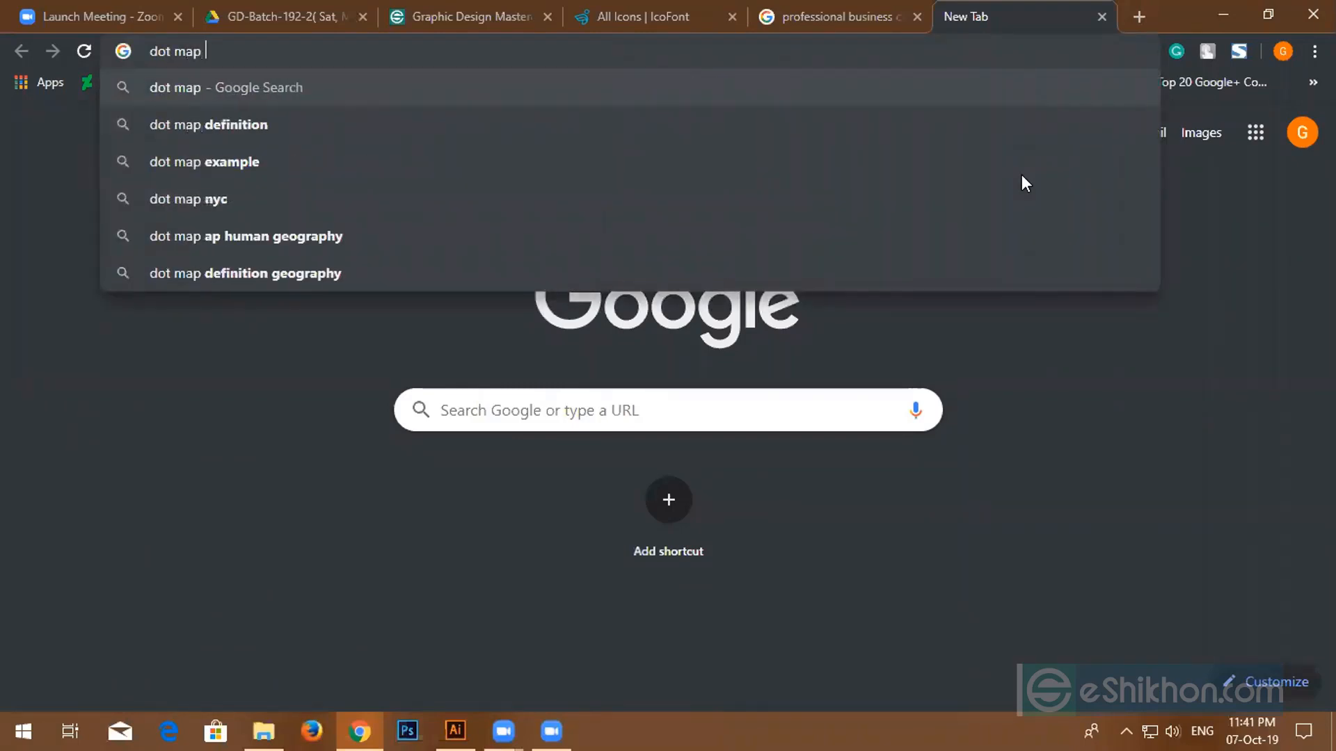
type("png")
key("Return")
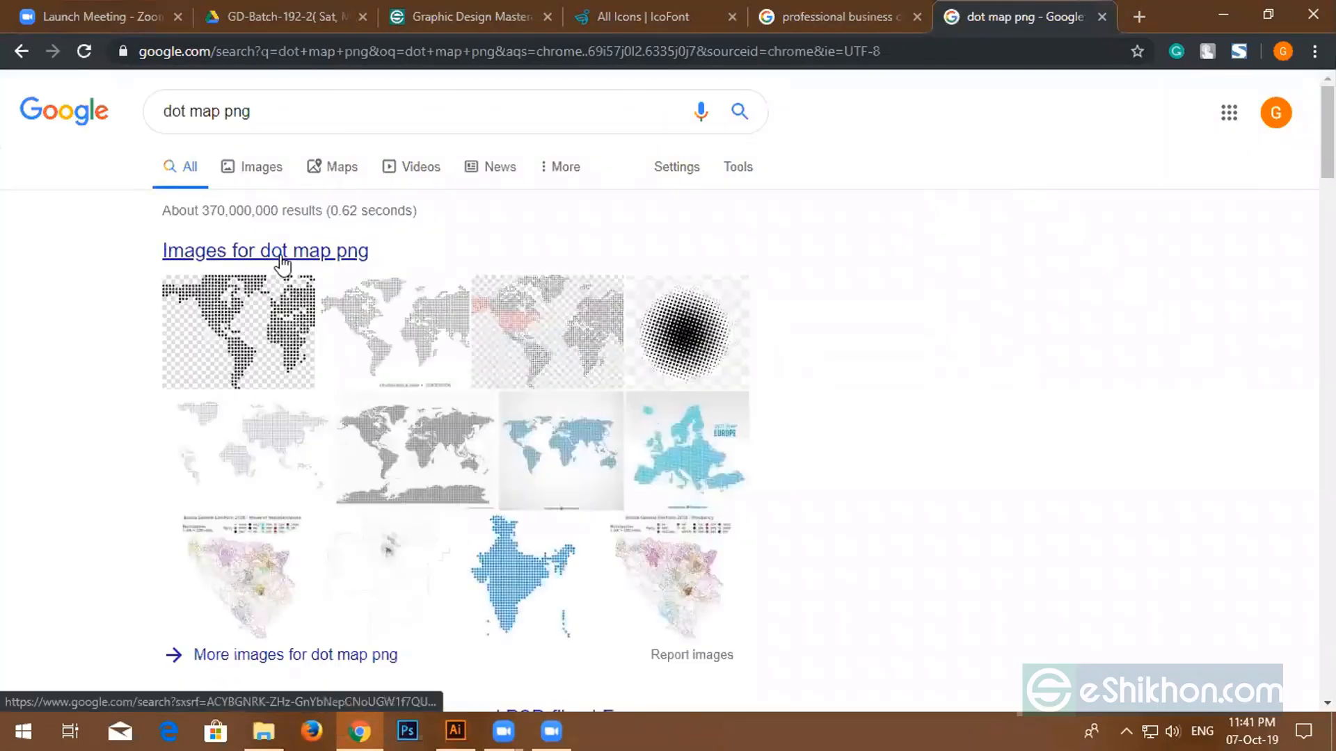
- Save a dotted world map from Google Images as world-map-vector-png-13.png, then return to Illustrator
left_click(281, 253)
scroll(643, 523, "down", 4)
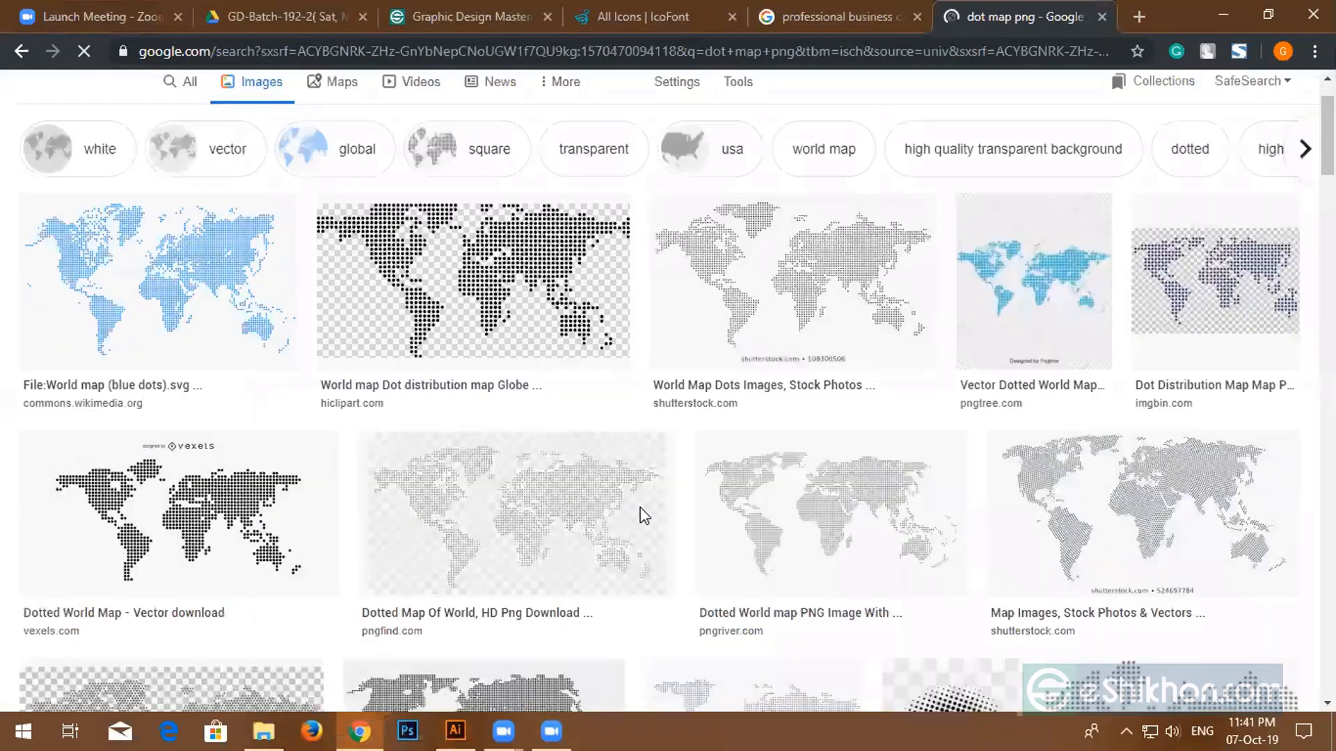
scroll(760, 576, "down", 1)
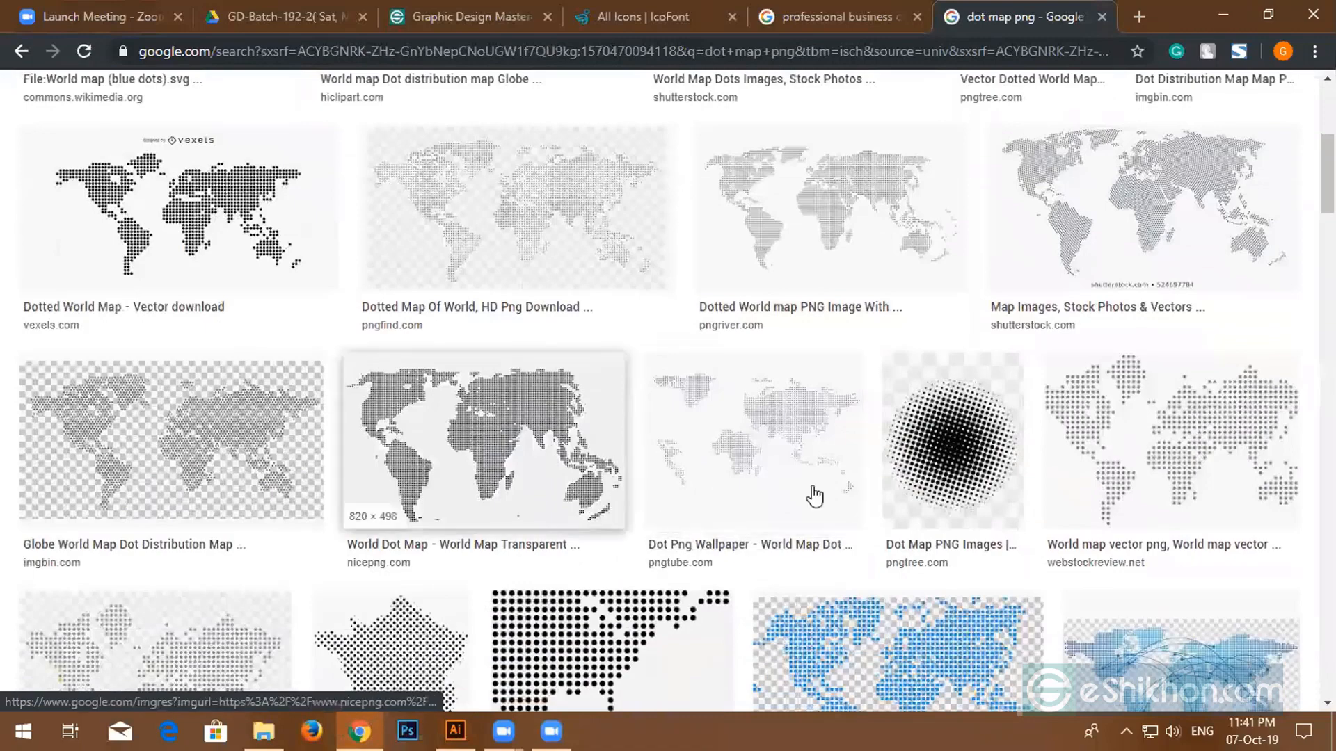
left_click(1217, 424)
right_click(925, 224)
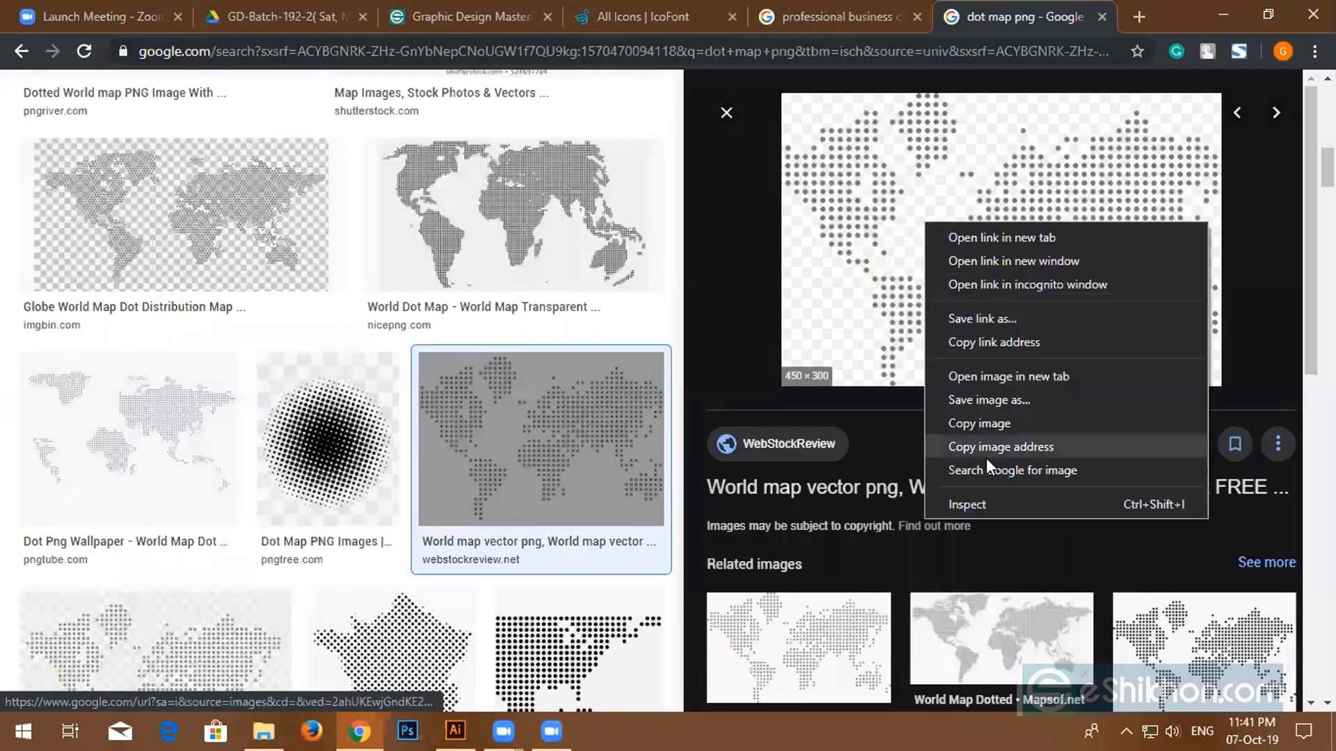
left_click(950, 418)
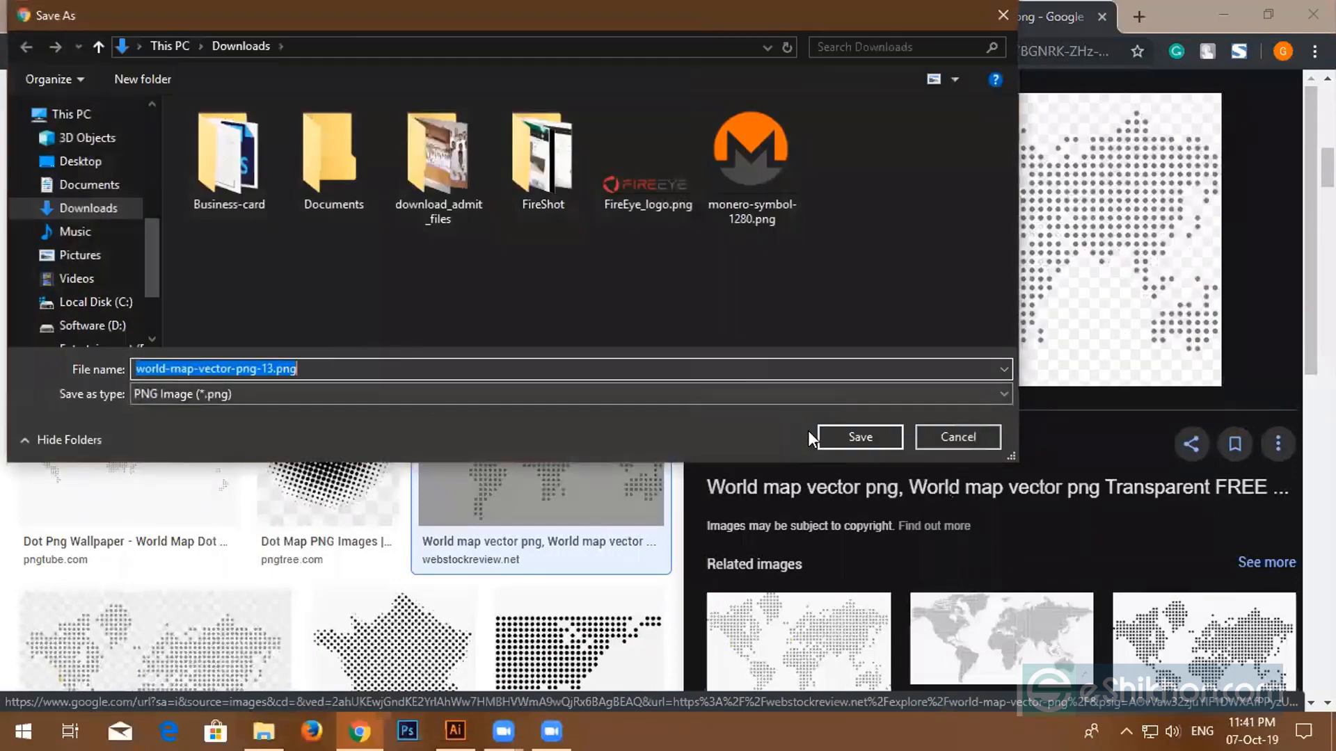
left_click(857, 518)
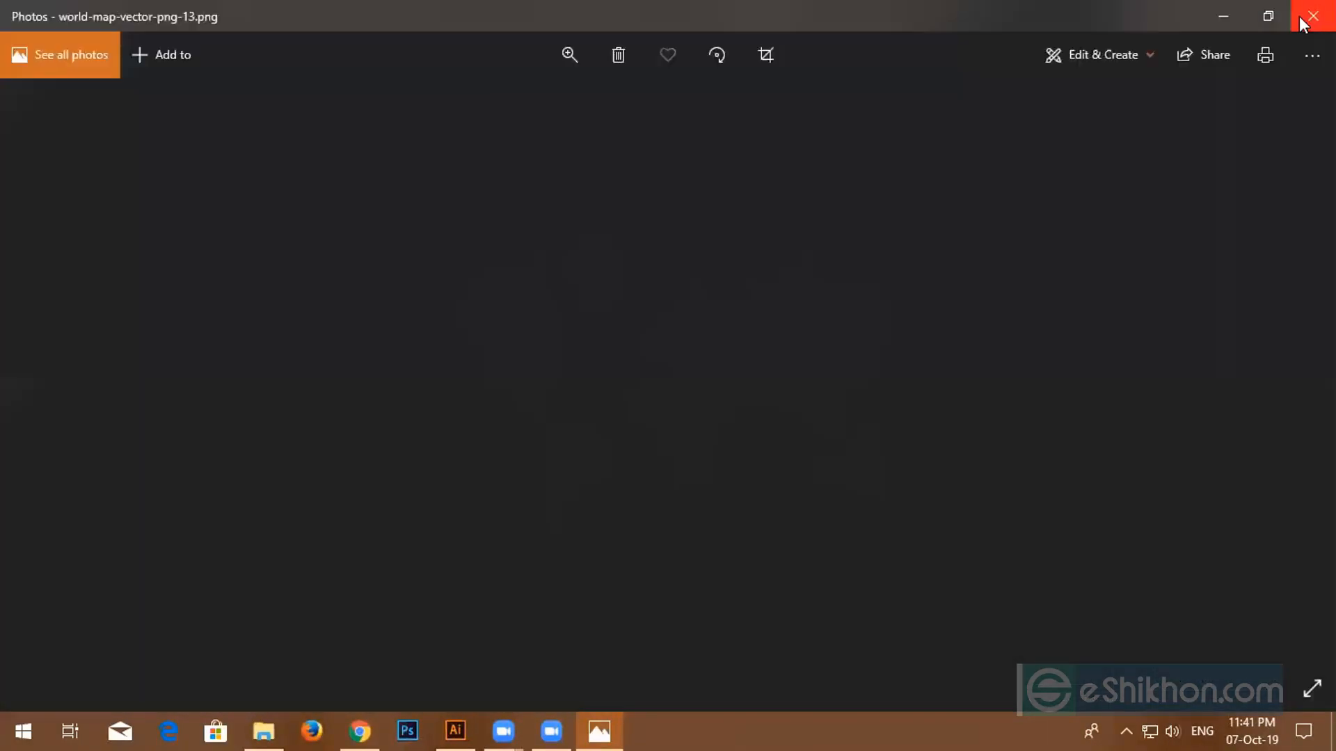
left_click(1312, 16)
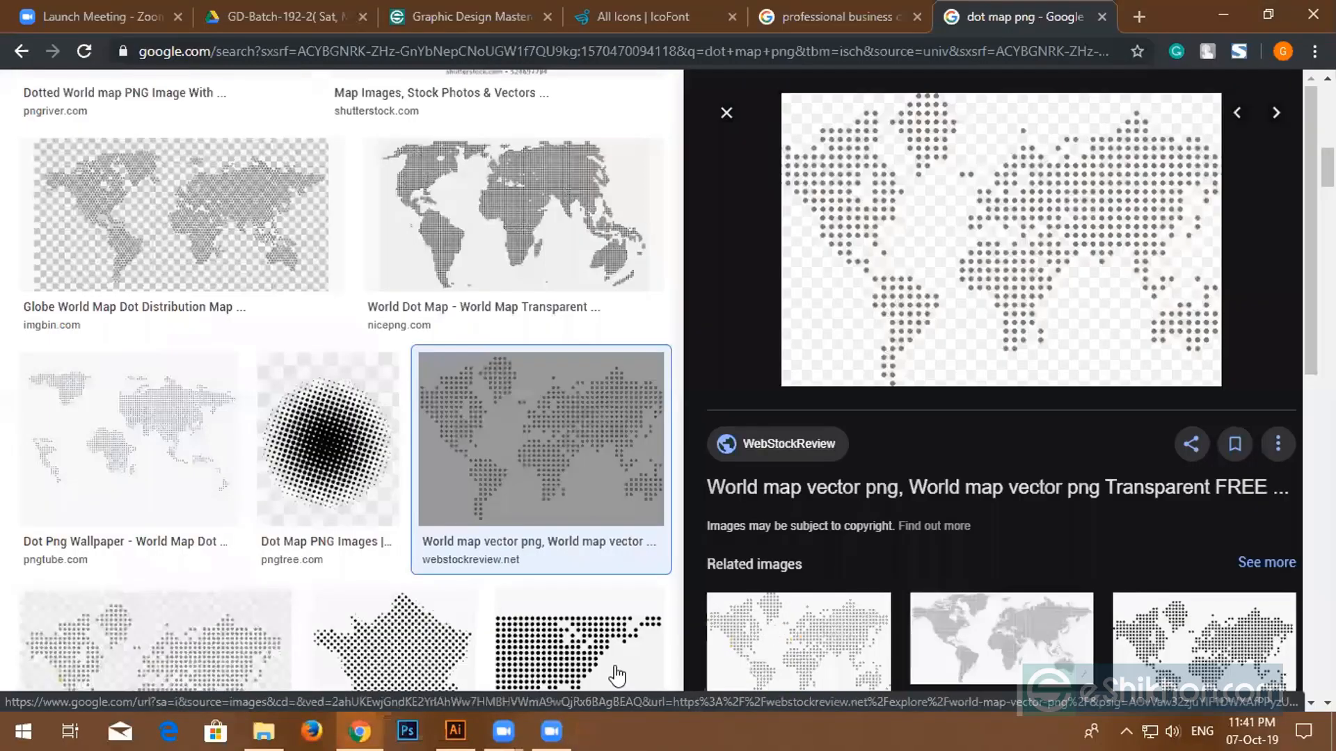
key("alt+Tab")
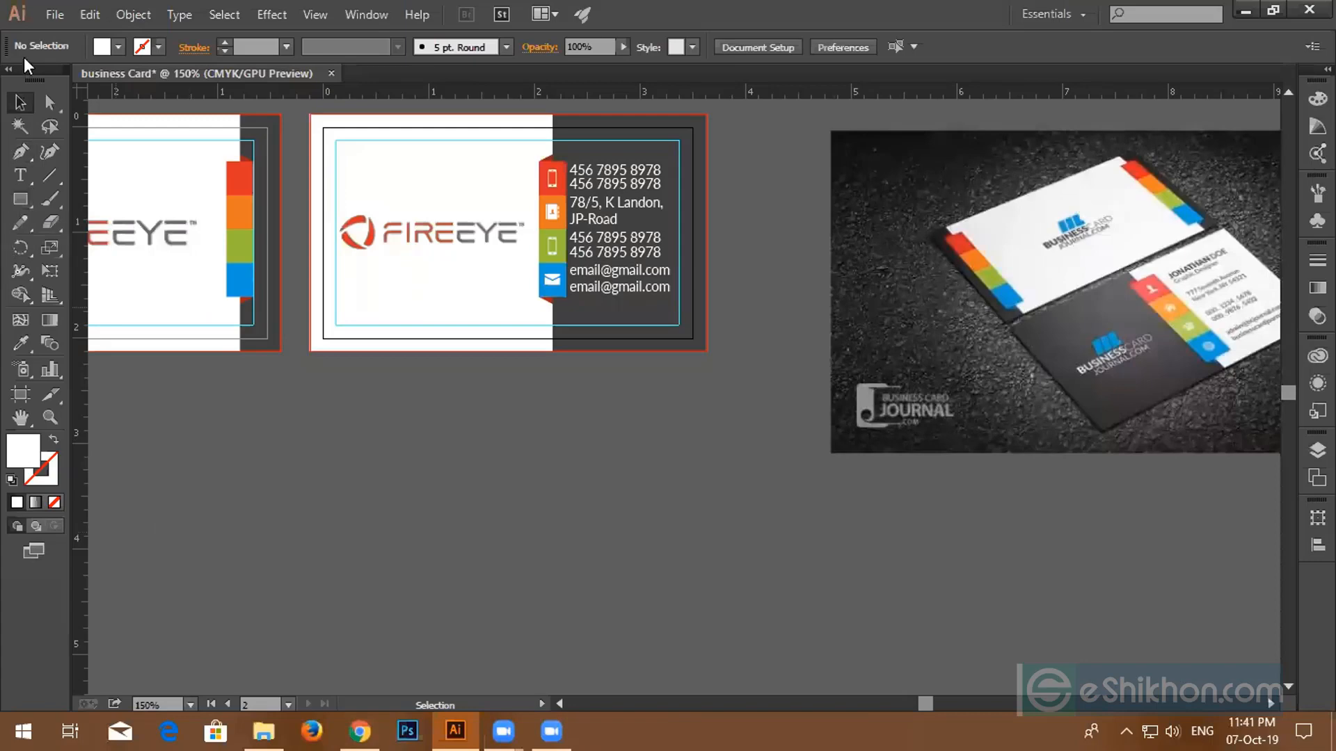
left_click(60, 11)
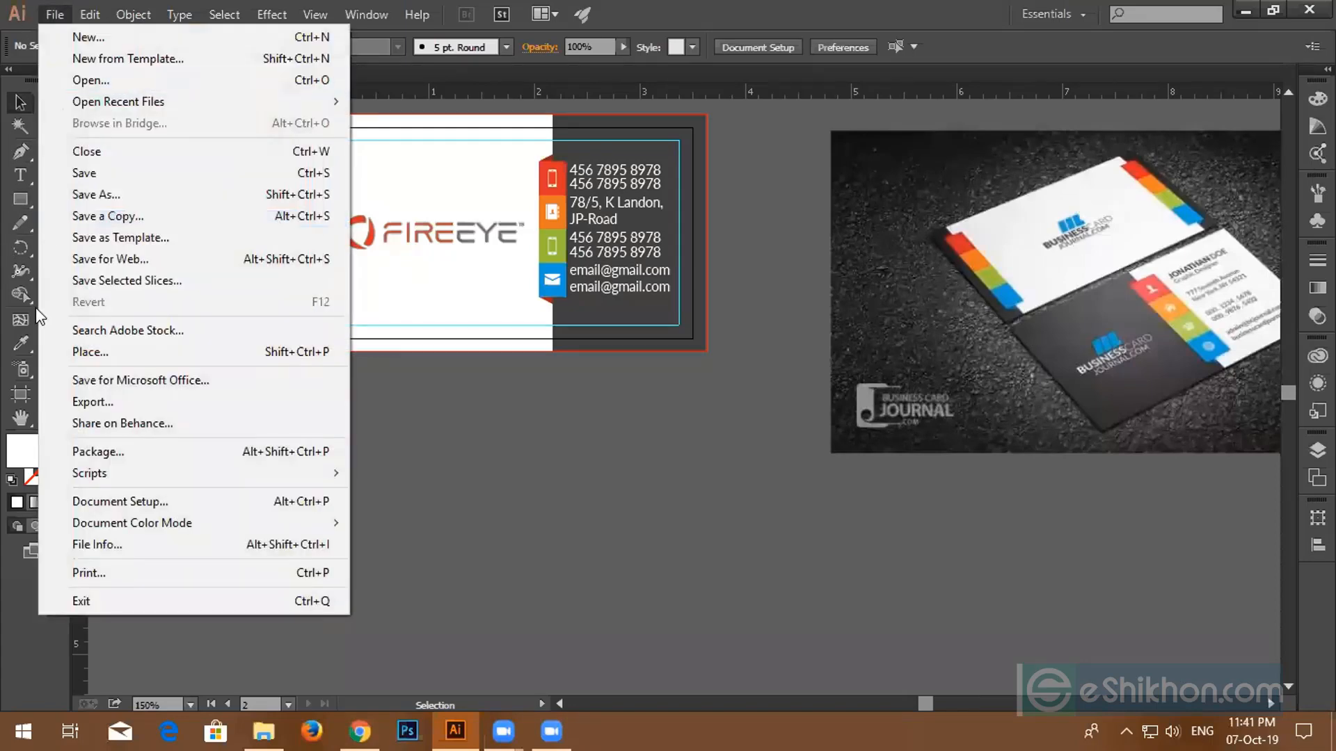
- Place the saved world map image onto the card and send it one step backward
left_click(80, 353)
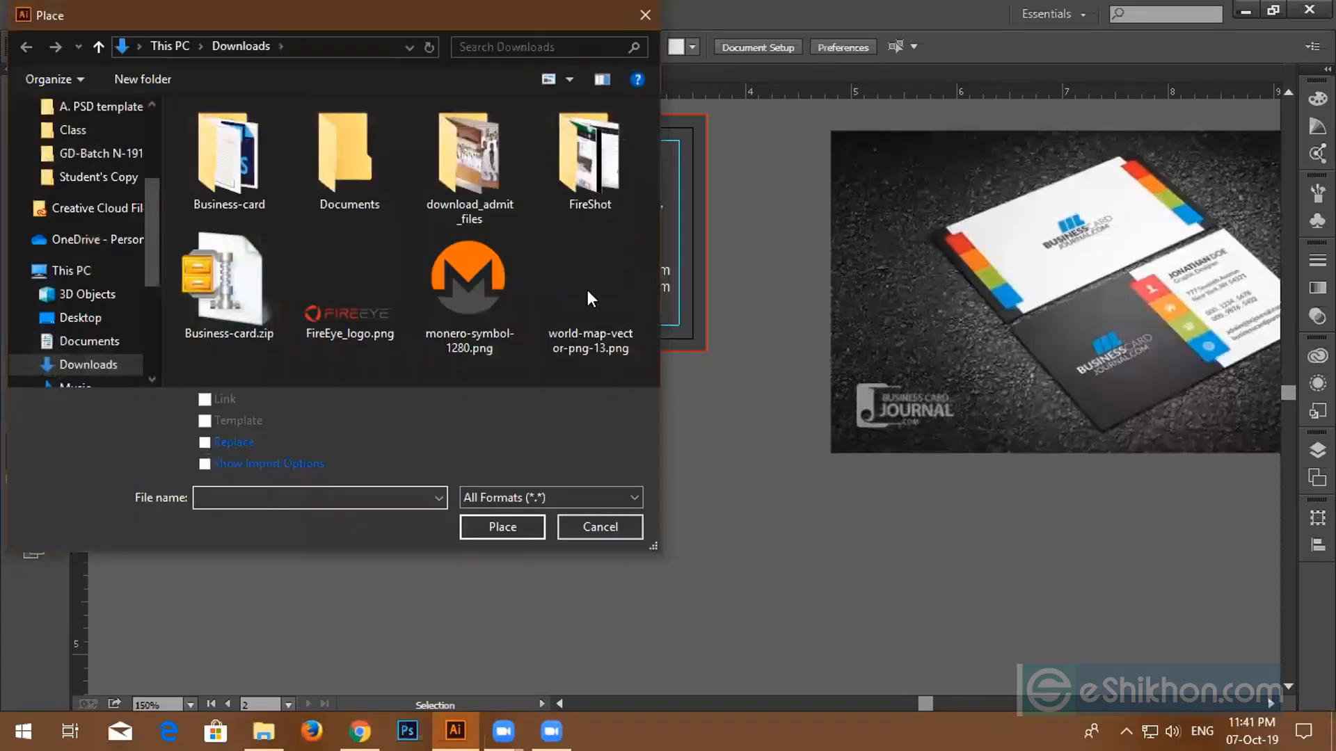
left_click(588, 292)
left_click(513, 525)
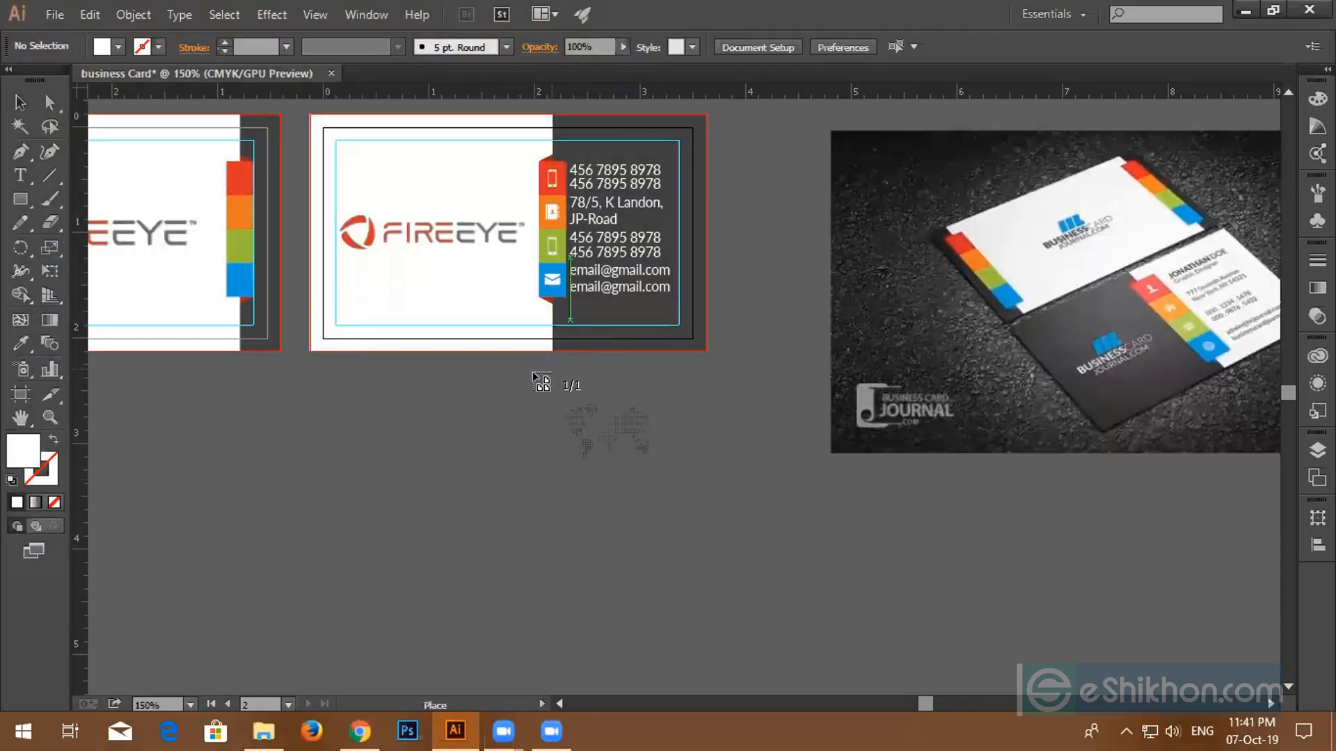
left_click_drag(357, 179, 527, 346)
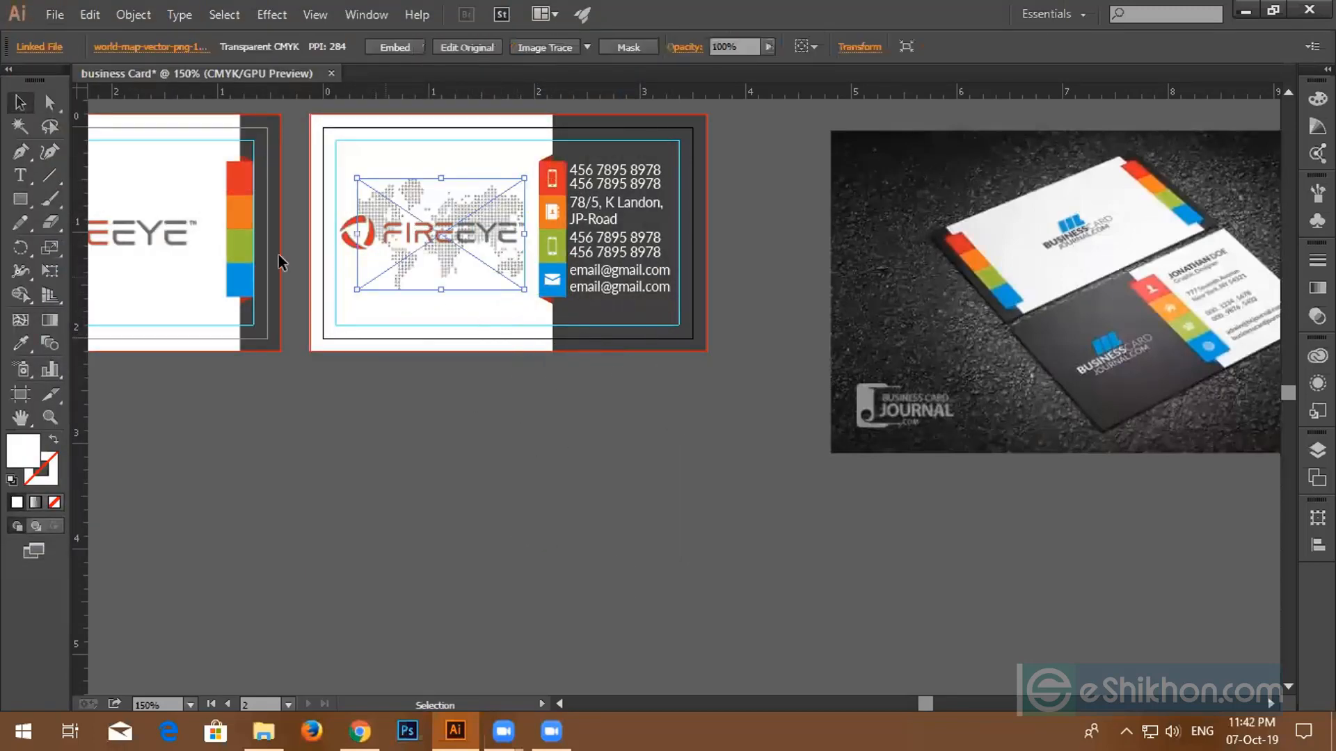
right_click(437, 258)
mouse_move(557, 372)
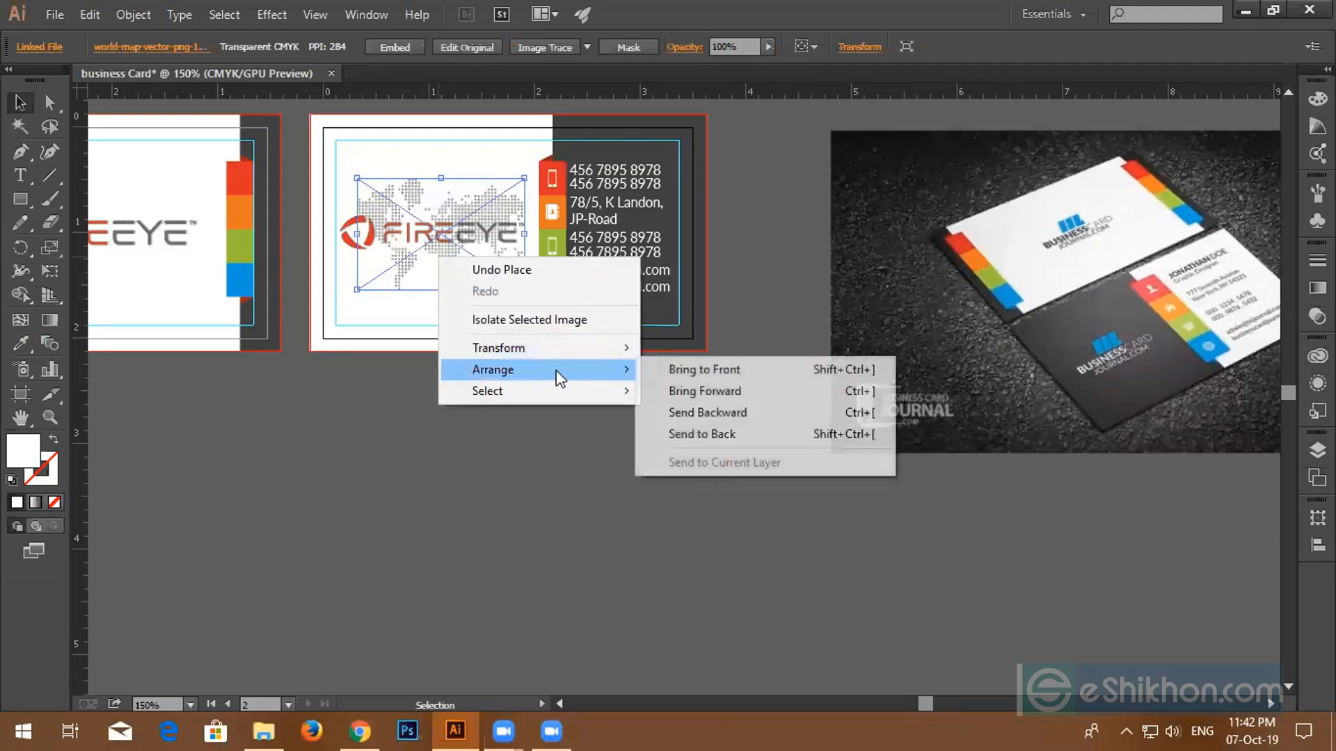
left_click(690, 411)
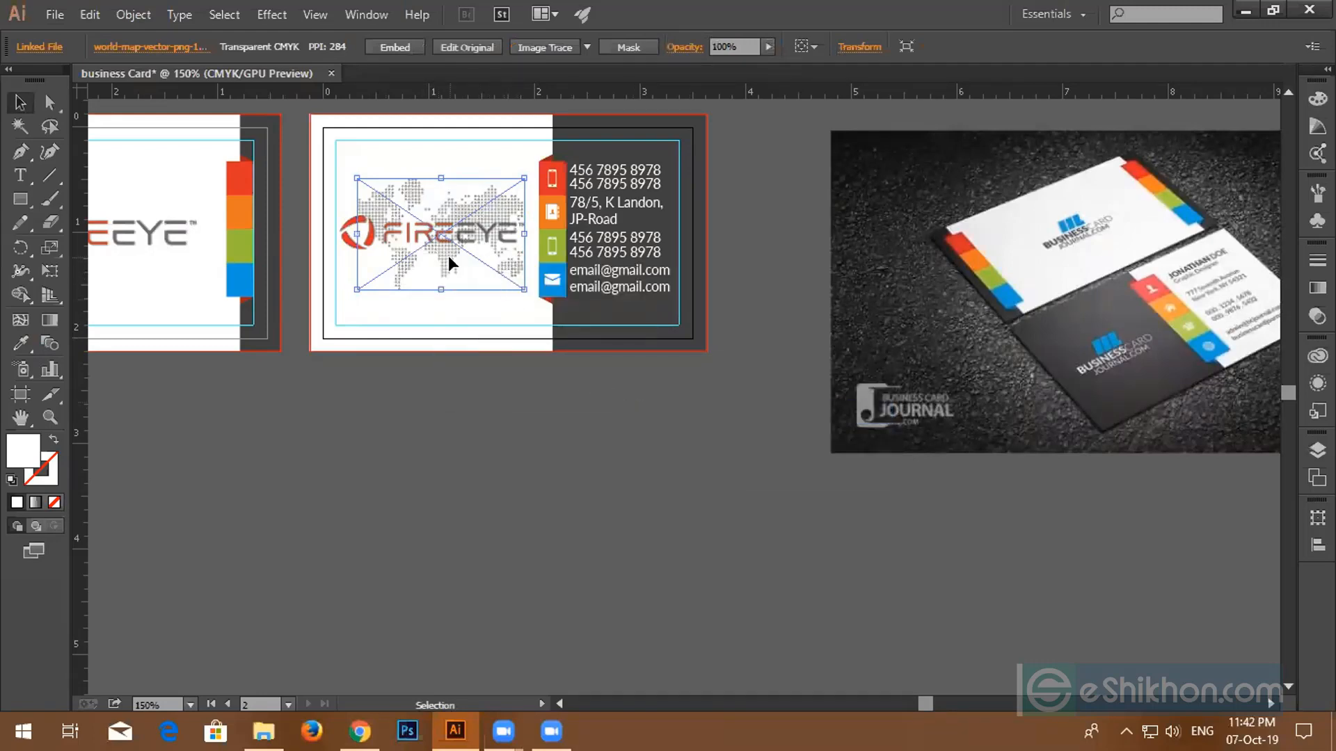
- Bring the FireEye logo in front of the world map
left_click(332, 361)
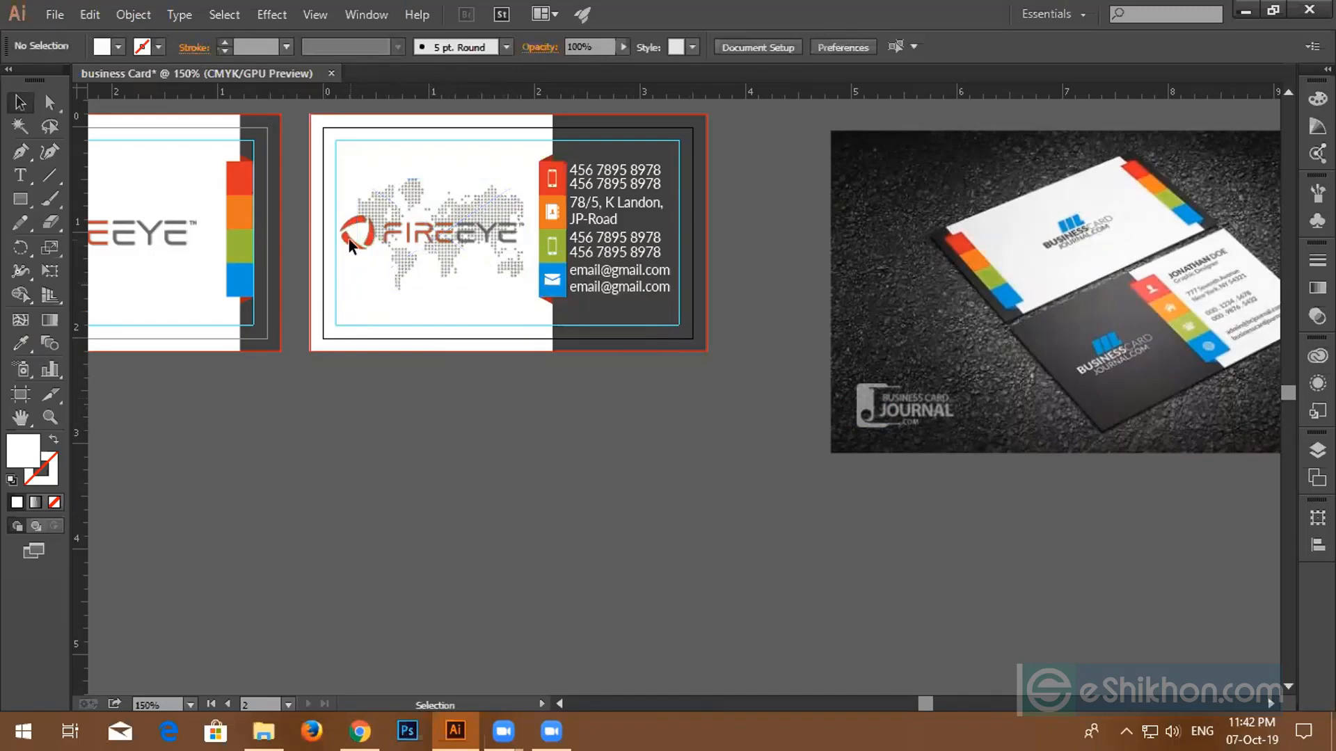
key("a")
left_click(350, 245, "alt")
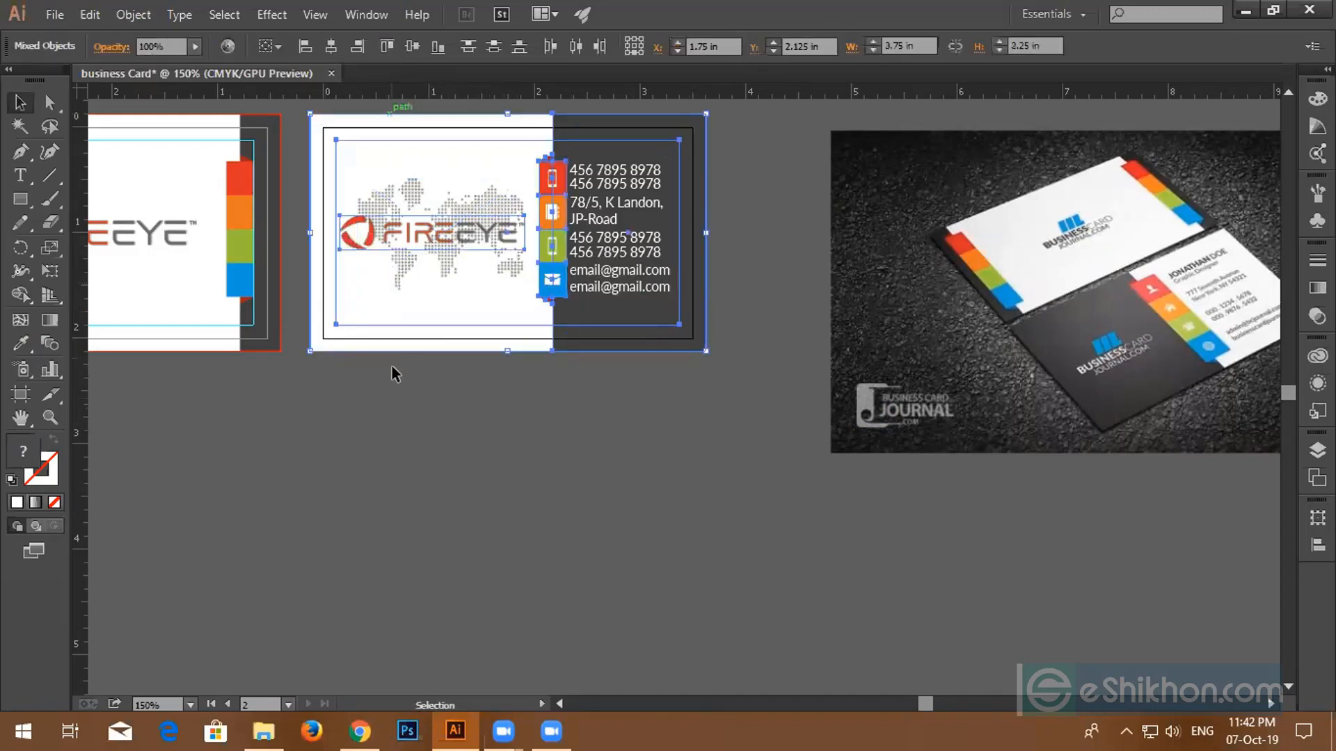
left_click(416, 362)
scroll(425, 310, "up", 3)
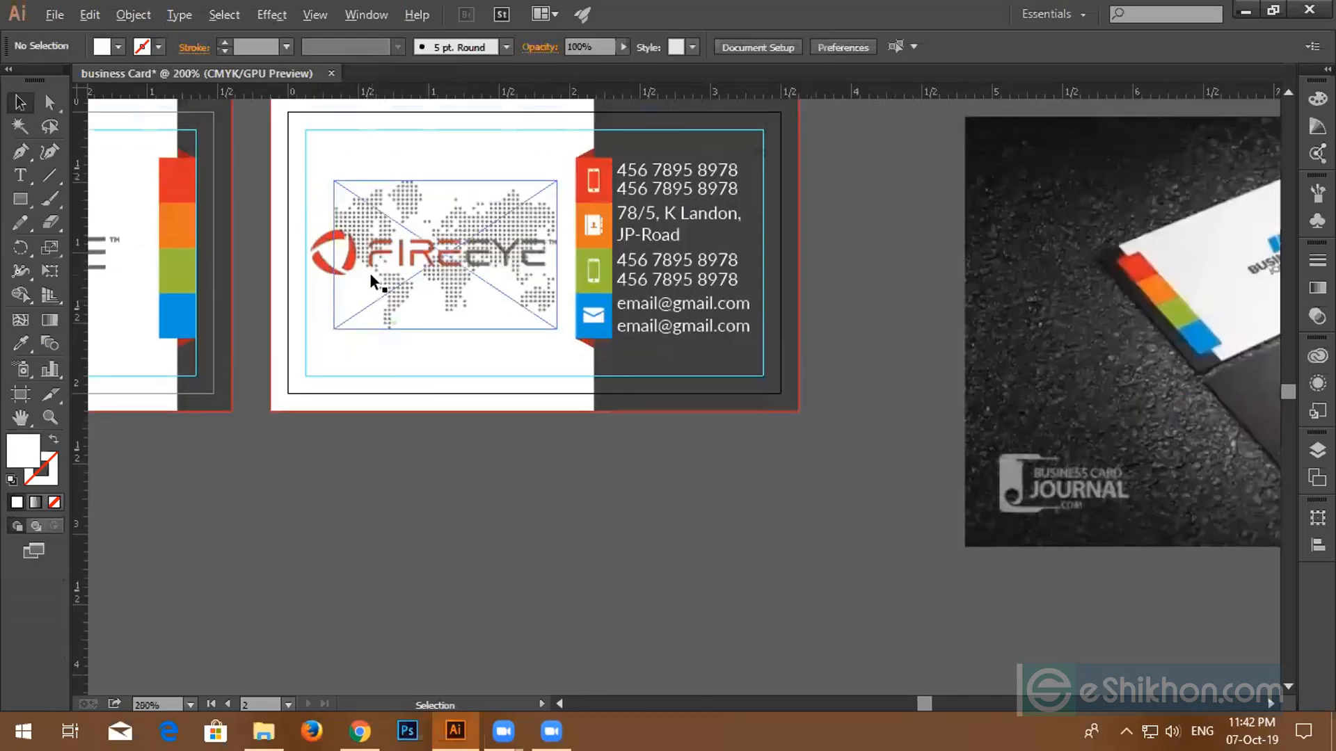
scroll(370, 277, "up", 1)
left_click(291, 261)
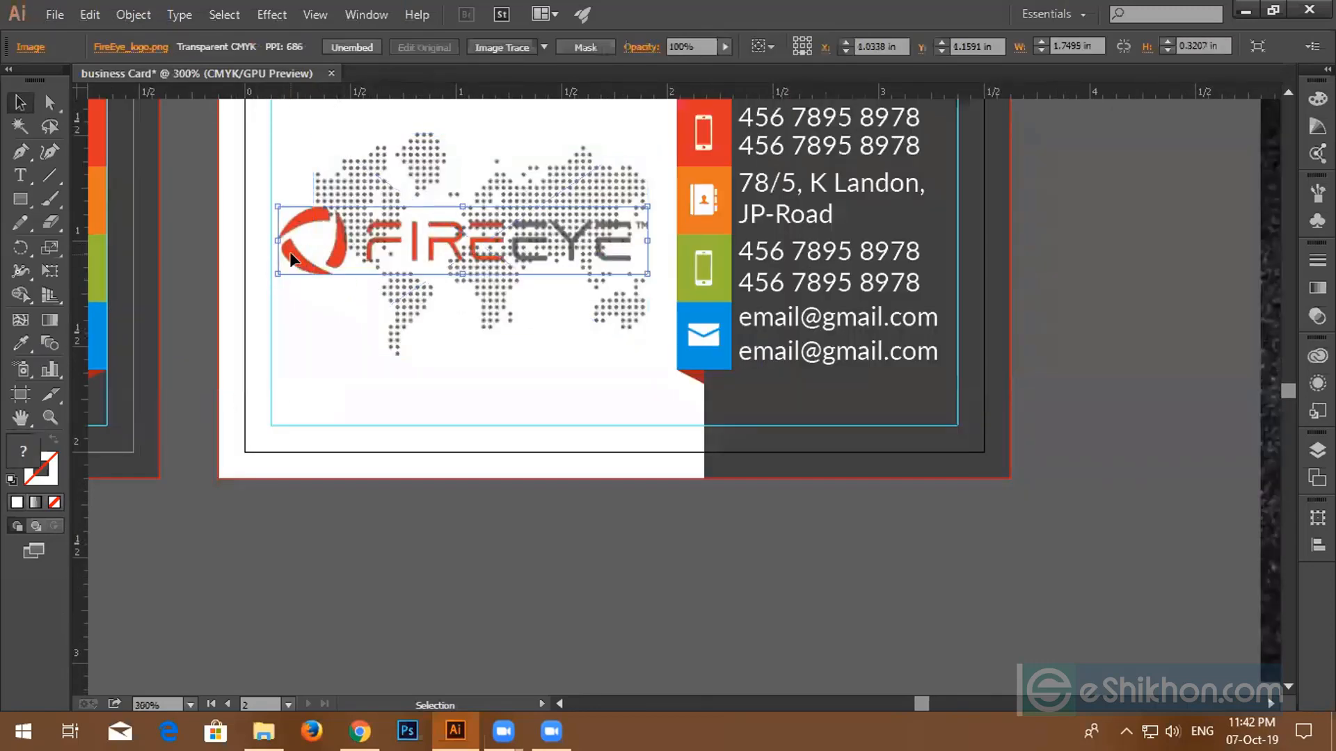
right_click(292, 258)
mouse_move(324, 367)
left_click(529, 377)
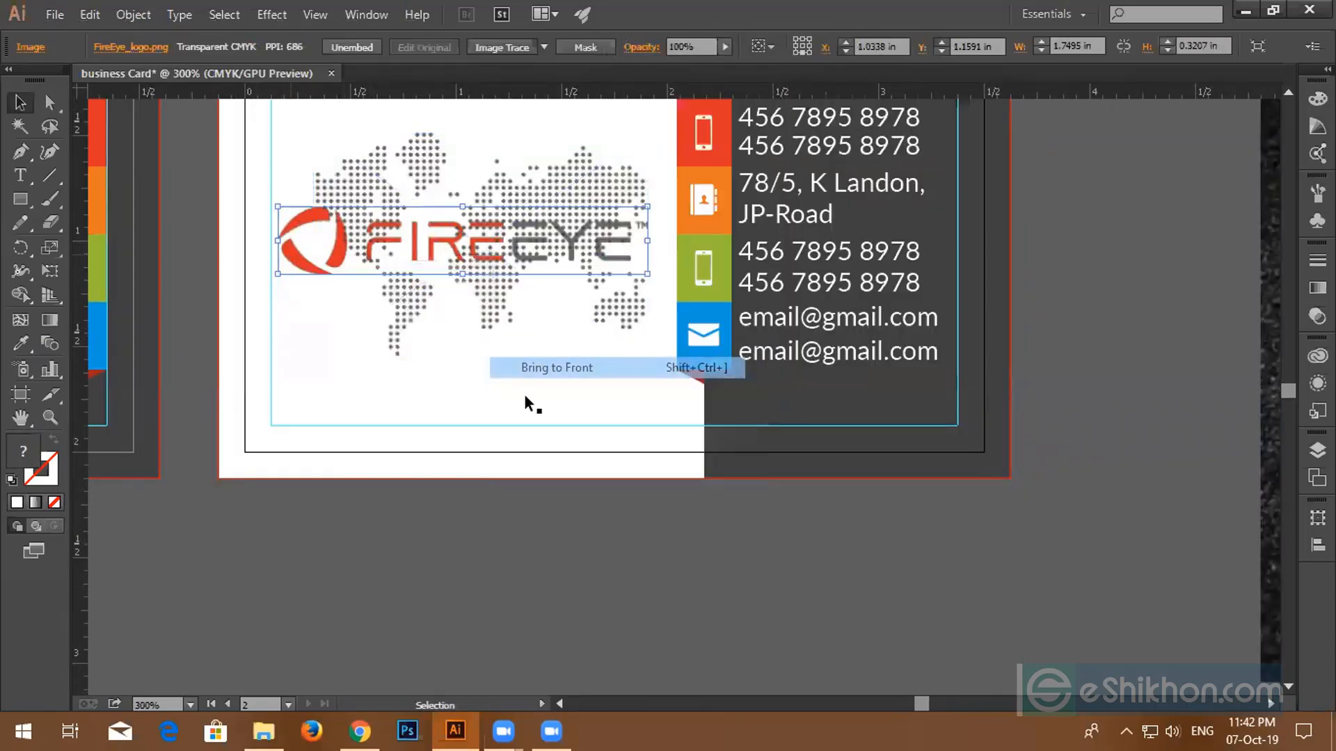
left_click(523, 394)
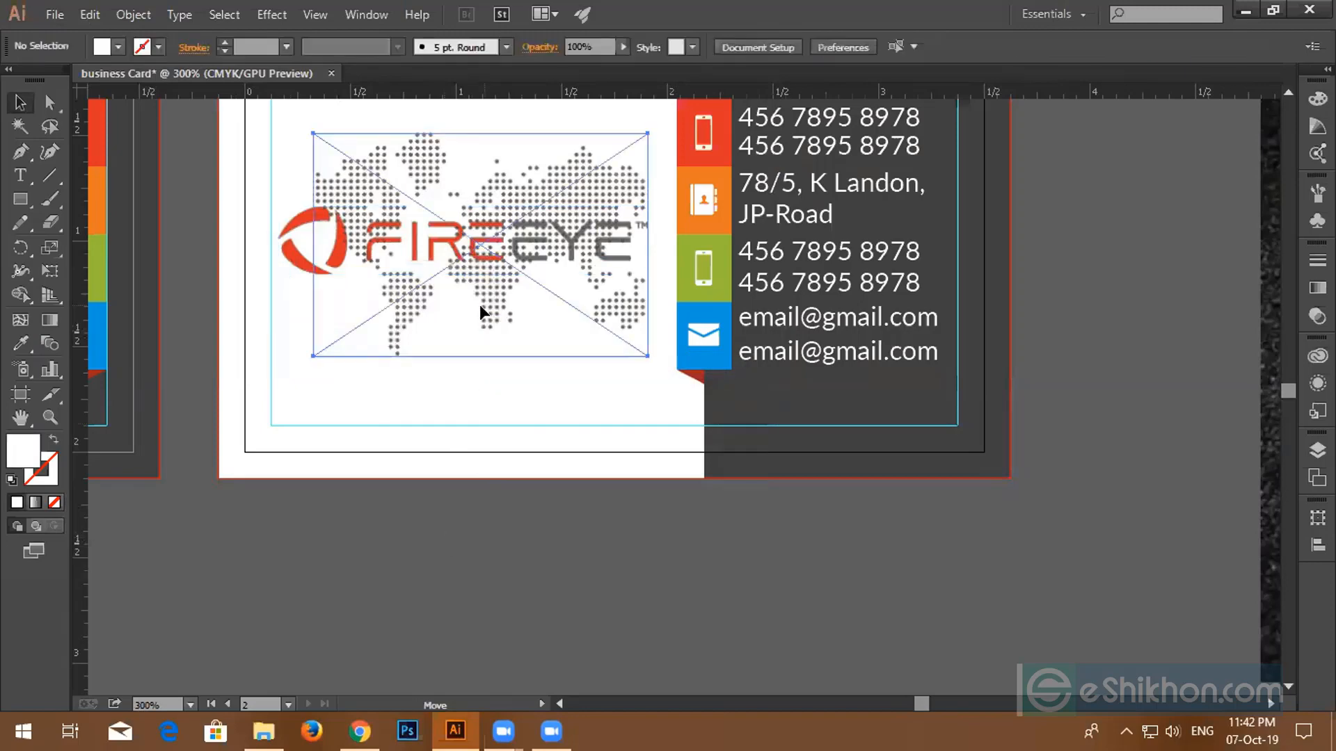
- Nudge the world map slightly left and set its opacity to 20%
left_click_drag(485, 311, 477, 312)
scroll(474, 304, "up", 3)
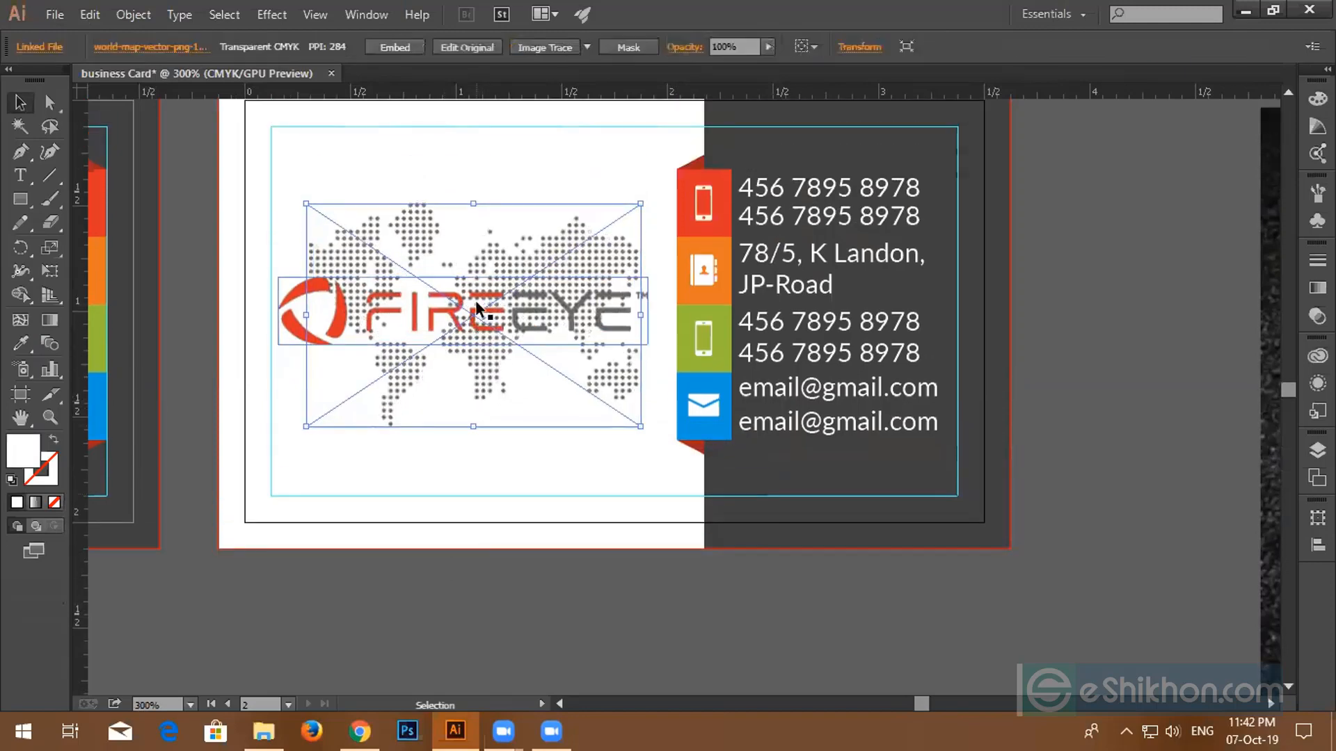
left_click(745, 43)
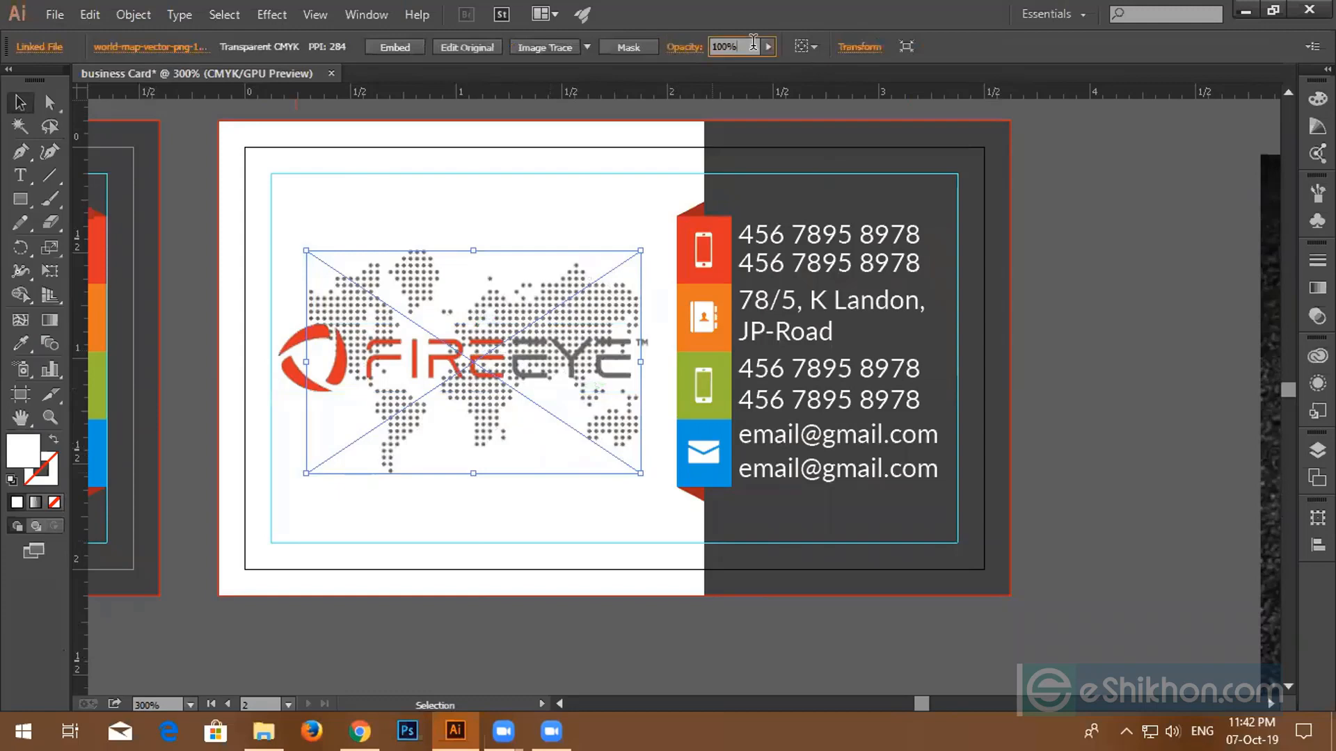
type("20")
key("Return")
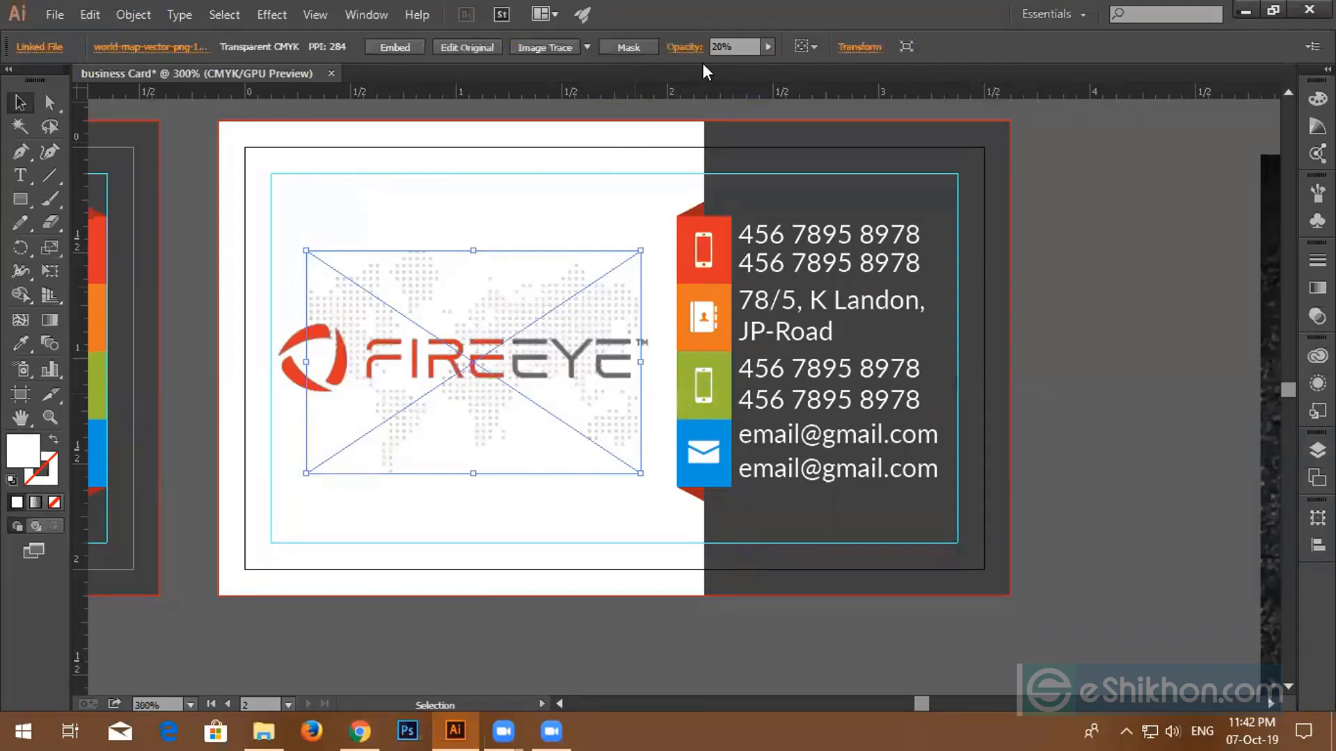
left_click(743, 45)
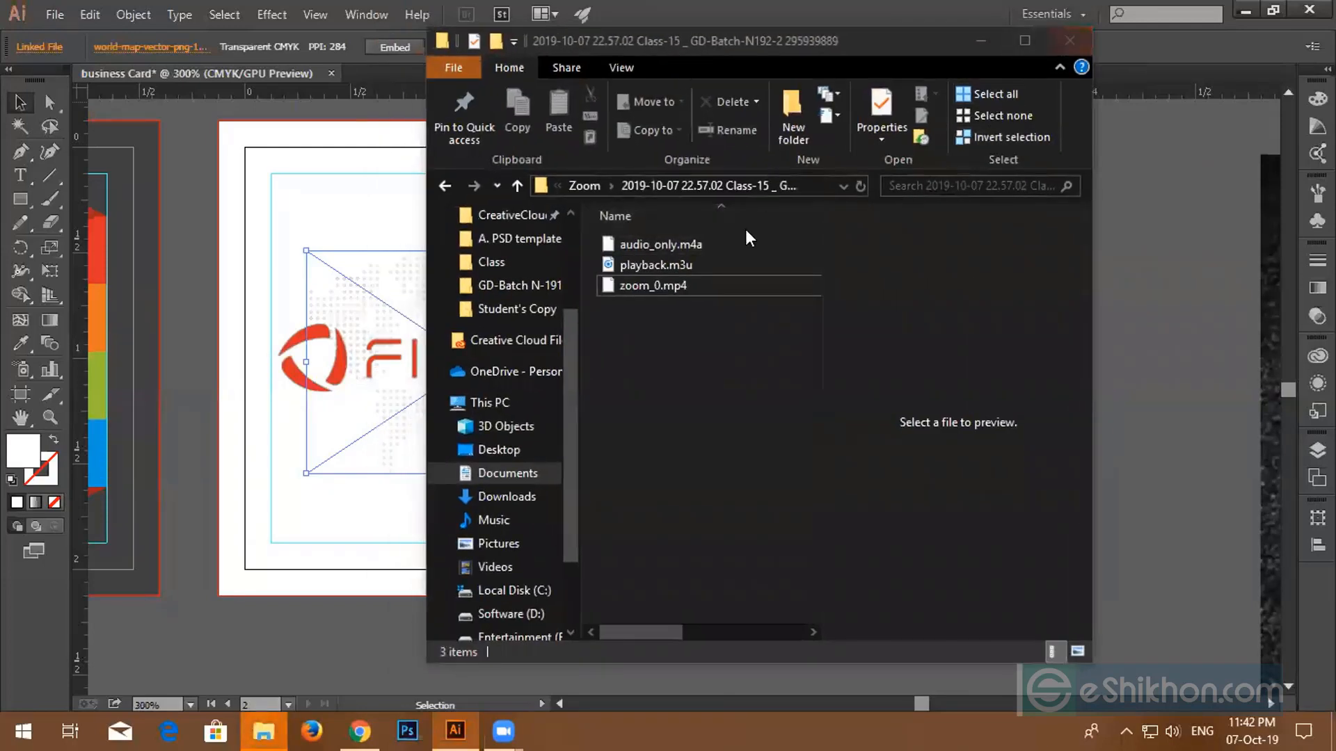
left_click(1067, 44)
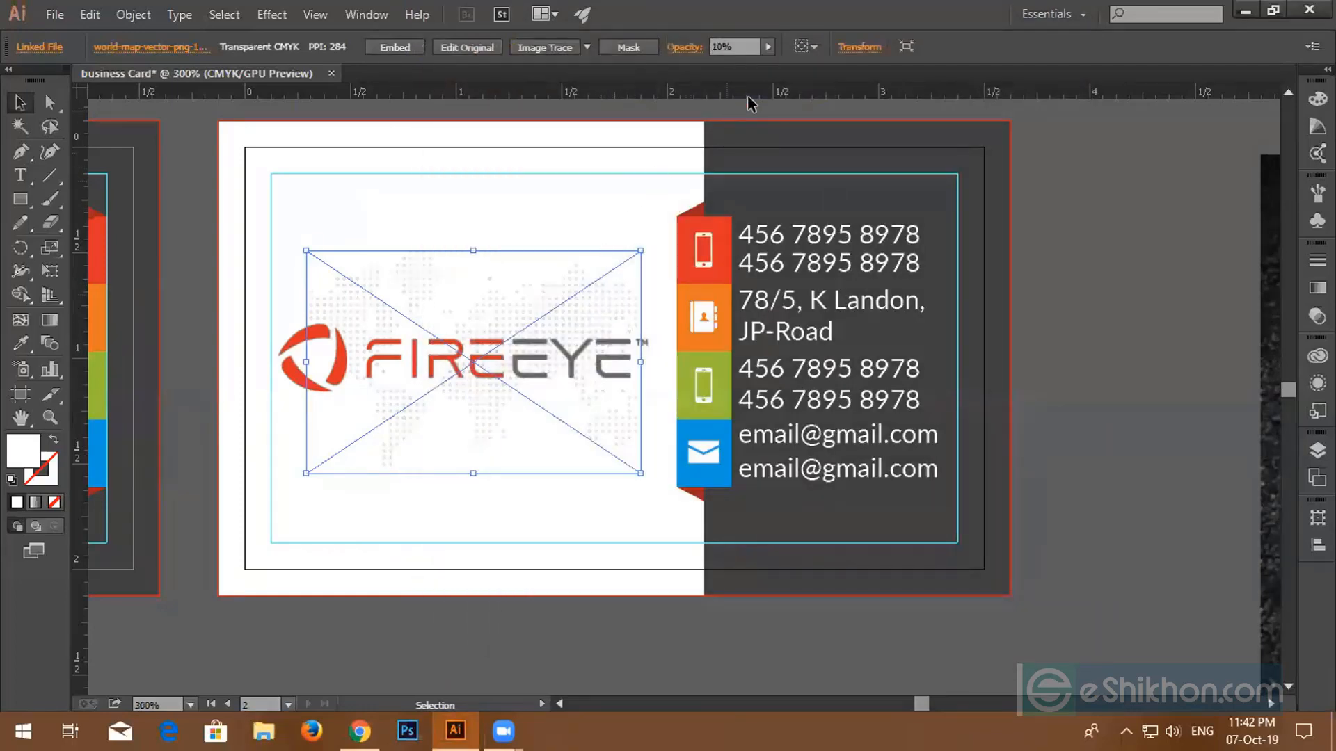
- Select the front card's background, objects and right-edge colour strip group to inspect them
left_click(373, 504)
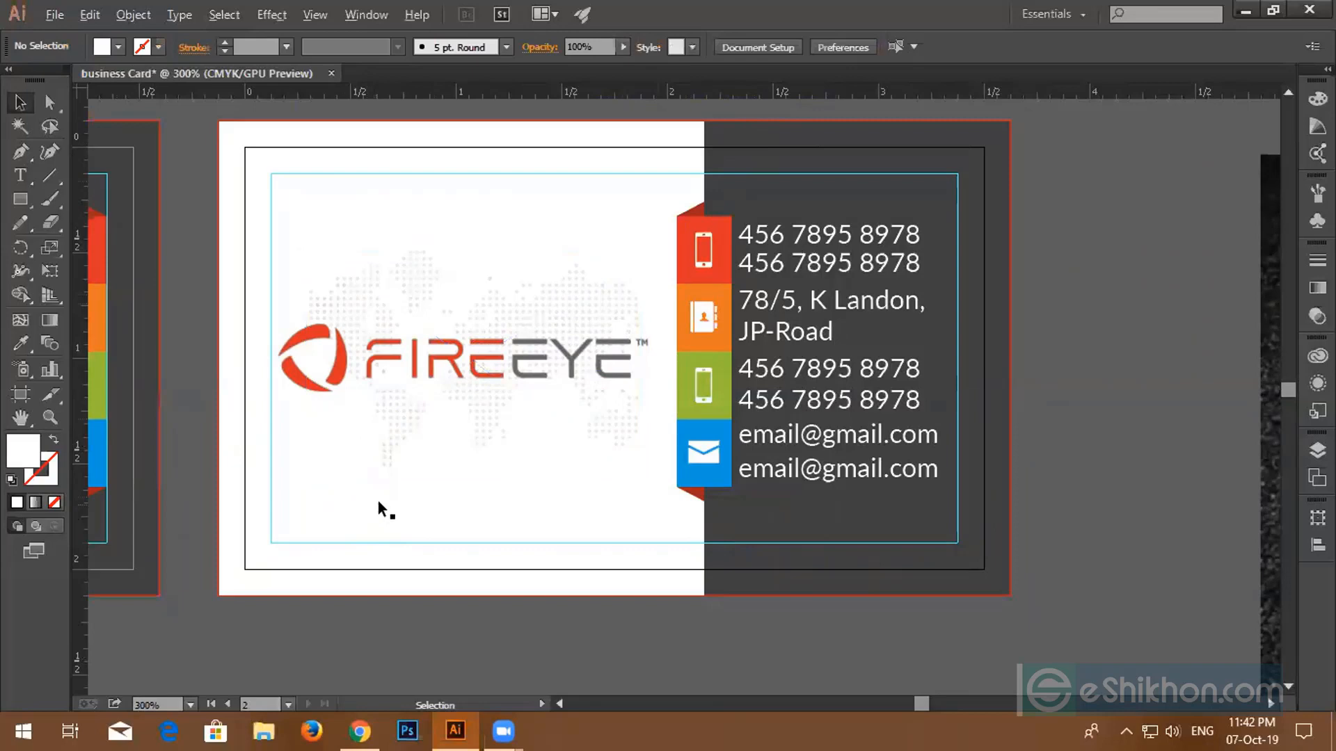
scroll(377, 497, "down", 2)
left_click_drag(362, 500, 691, 512)
scroll(593, 513, "down", 2)
scroll(569, 507, "up", 2)
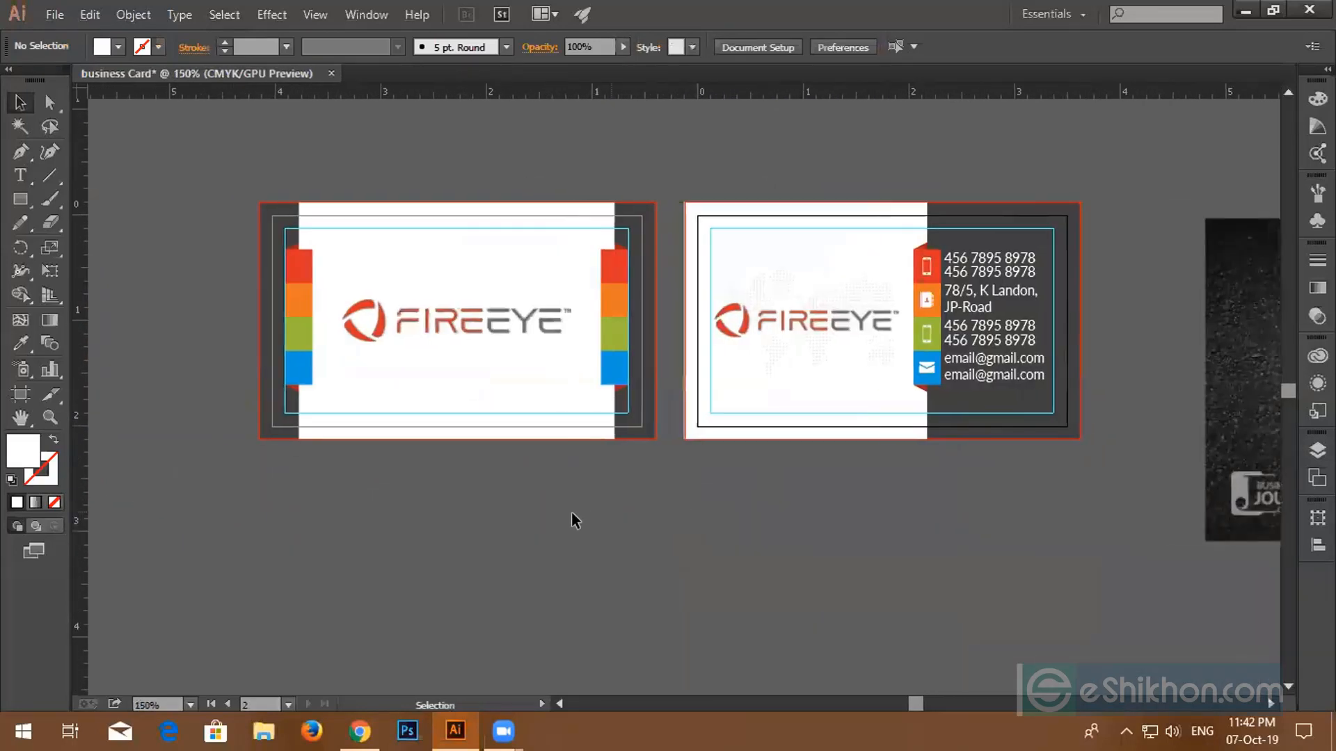
scroll(428, 448, "down", 2)
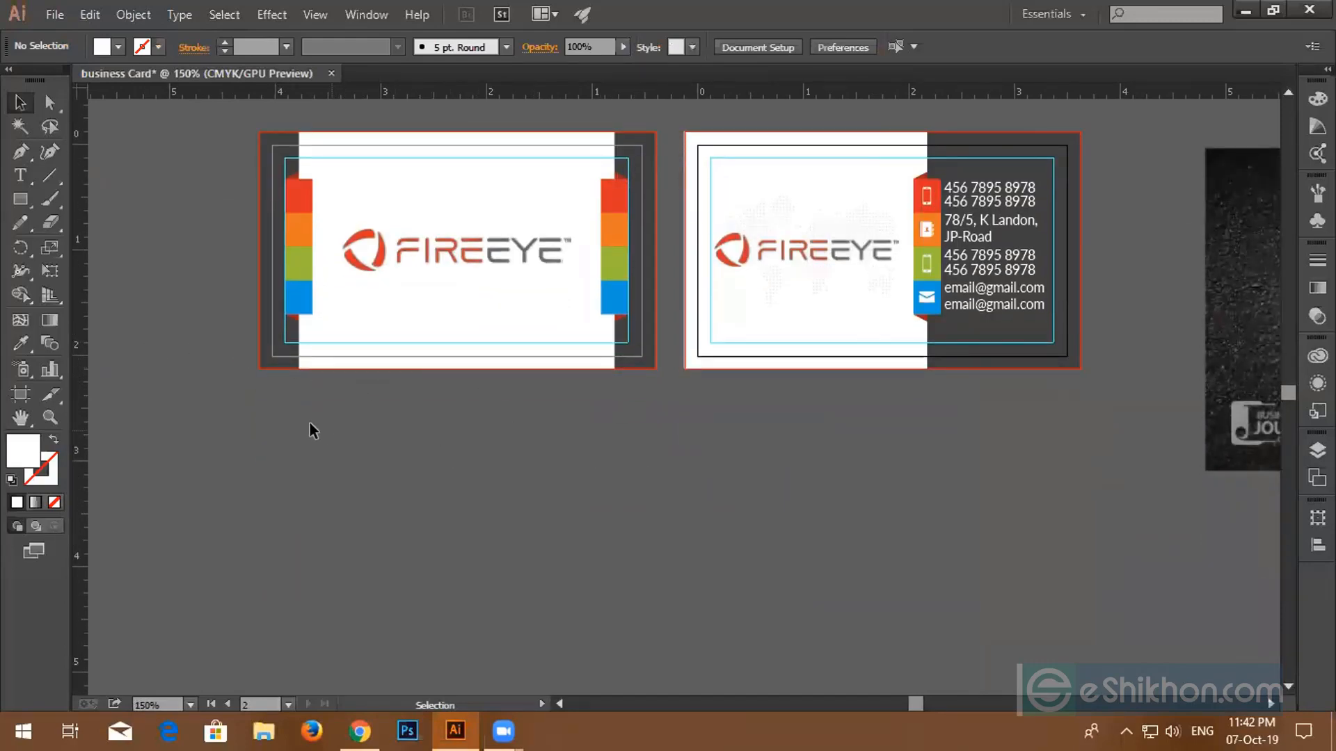
left_click_drag(295, 311, 295, 313)
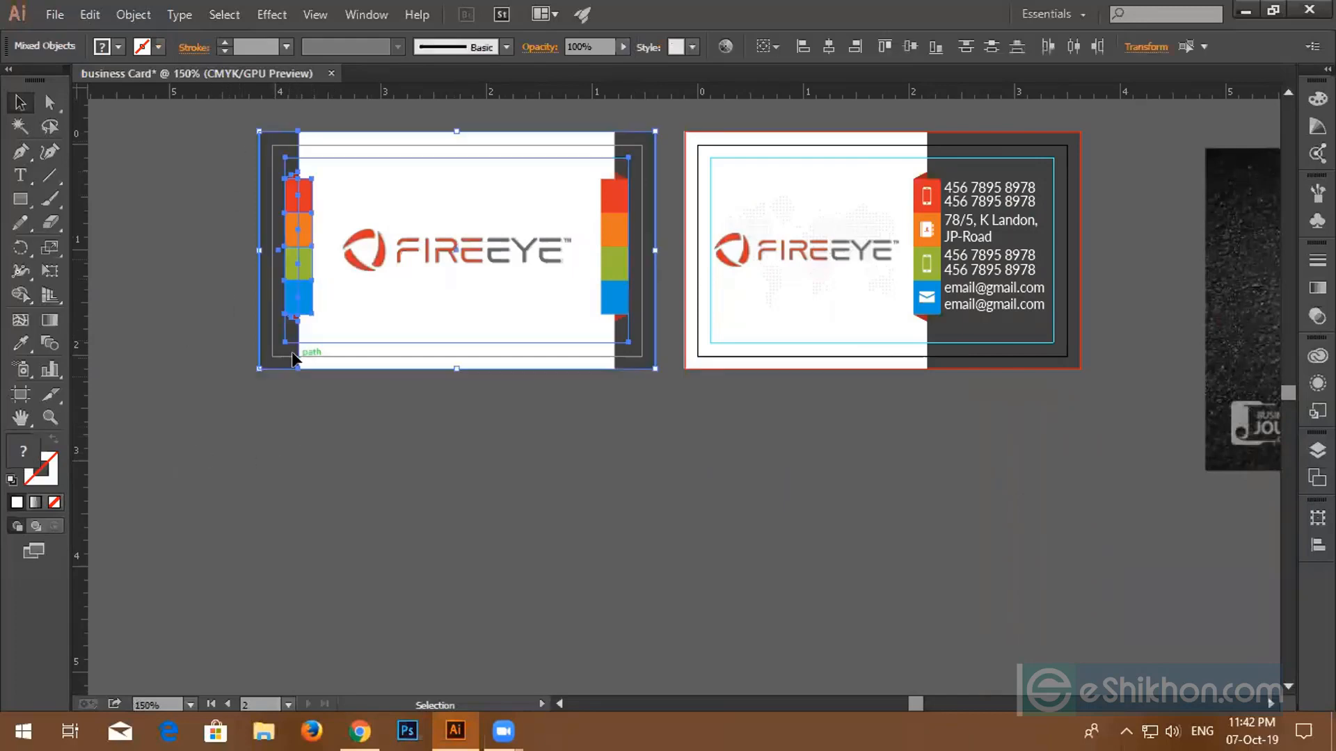
left_click(244, 403)
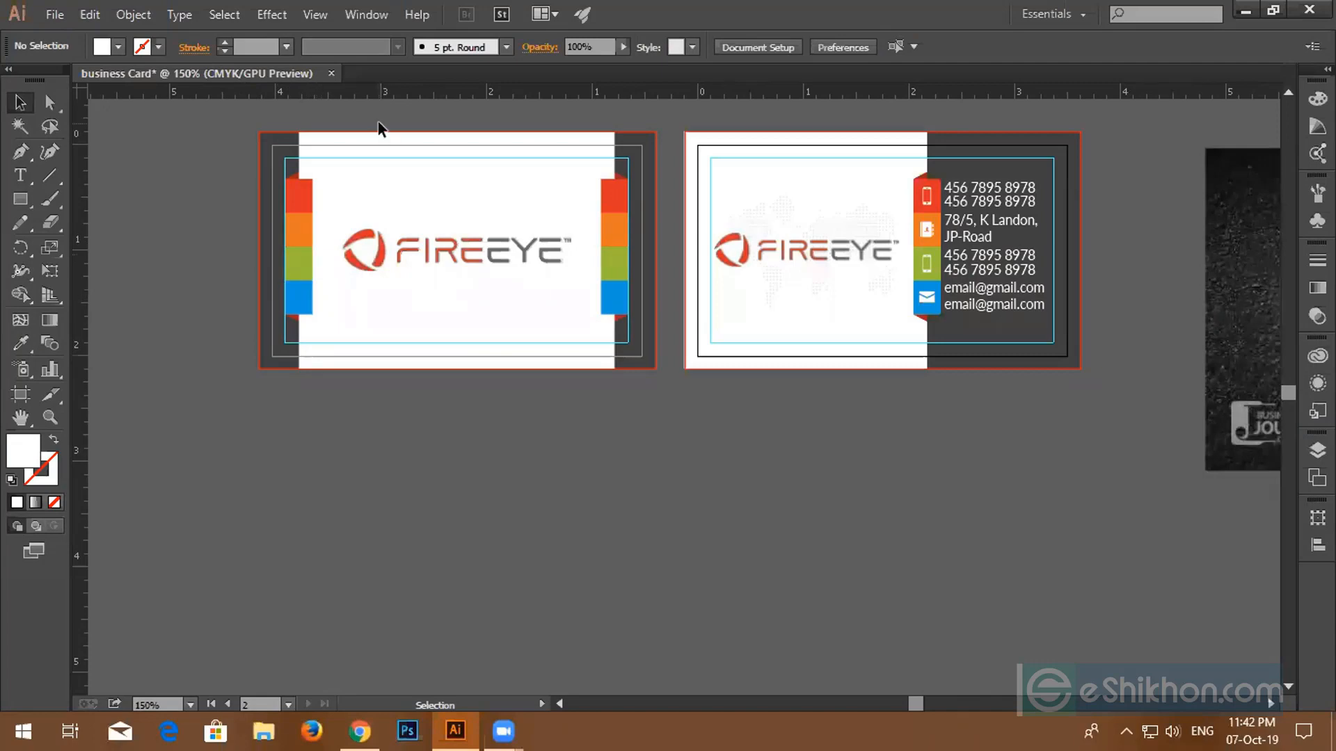
left_click_drag(378, 122, 564, 361)
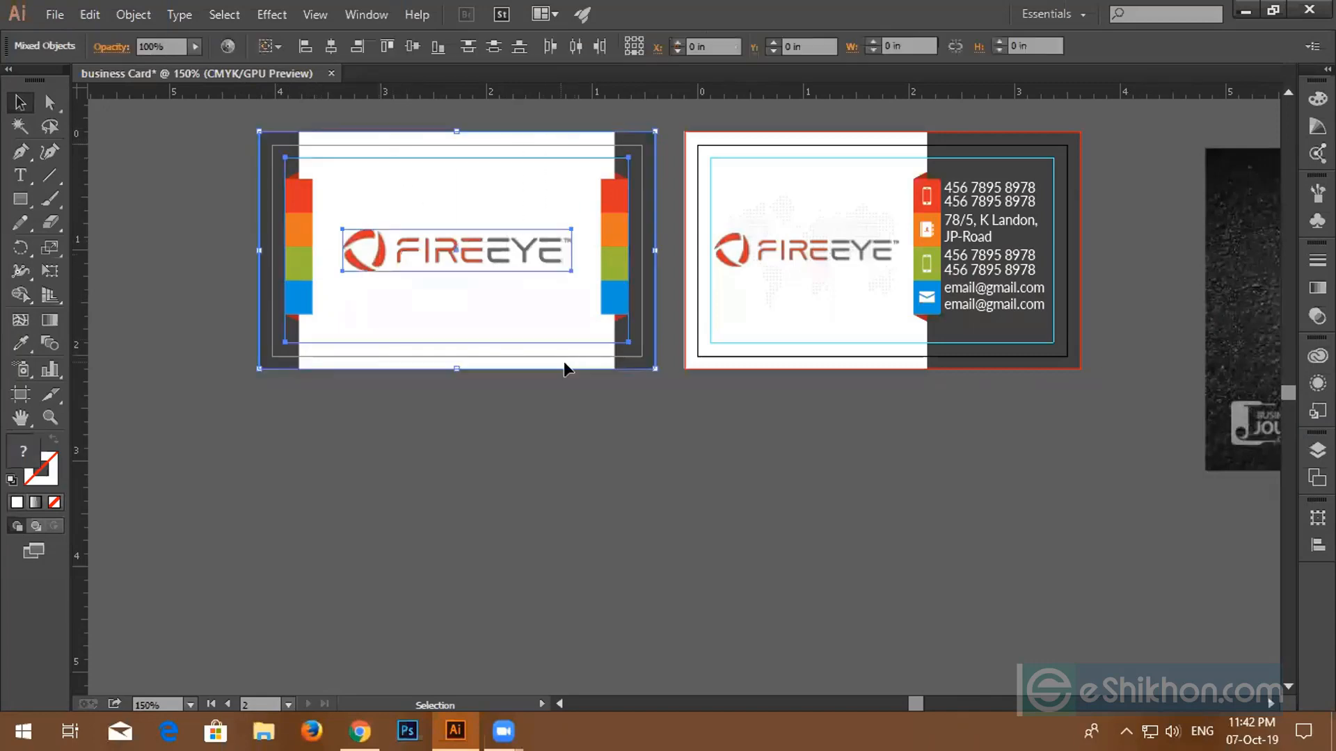
left_click(621, 404)
left_click(612, 270)
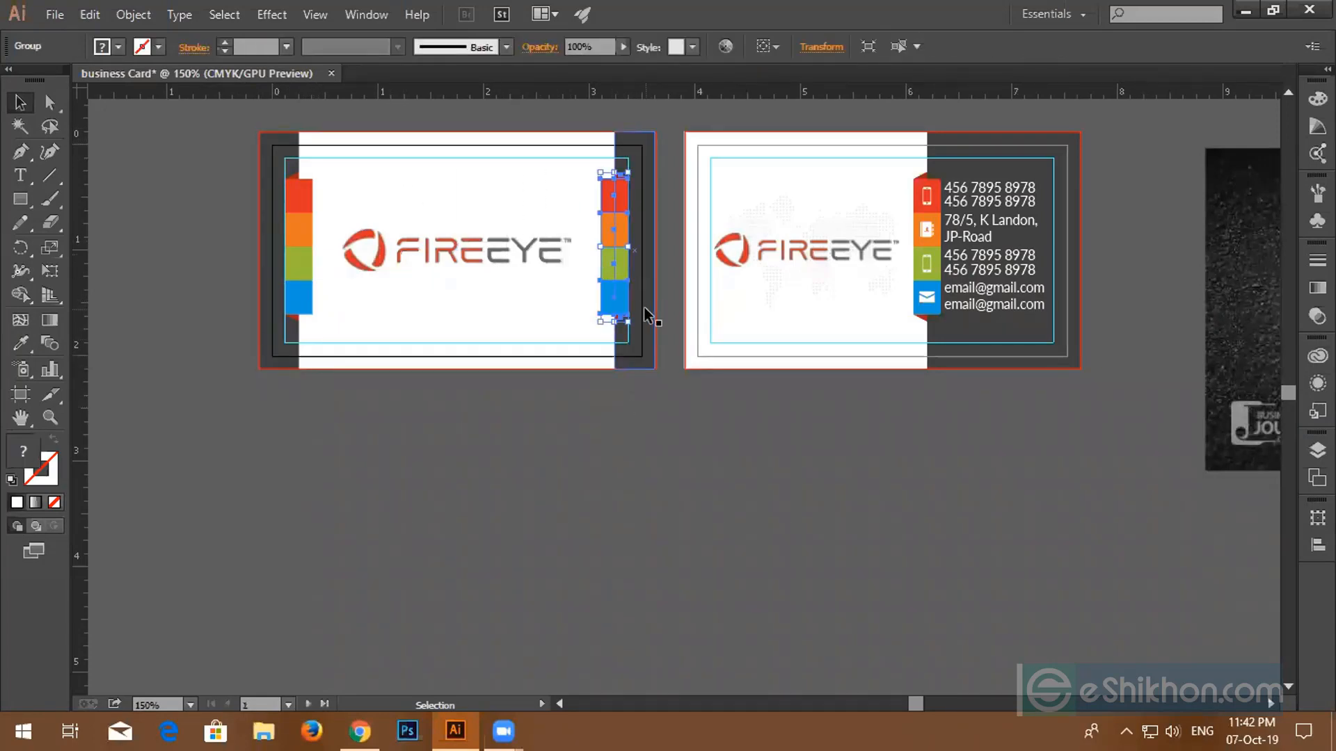
- Delete the reference business-card photo and centre both cards in the view
scroll(640, 438, "down", 3)
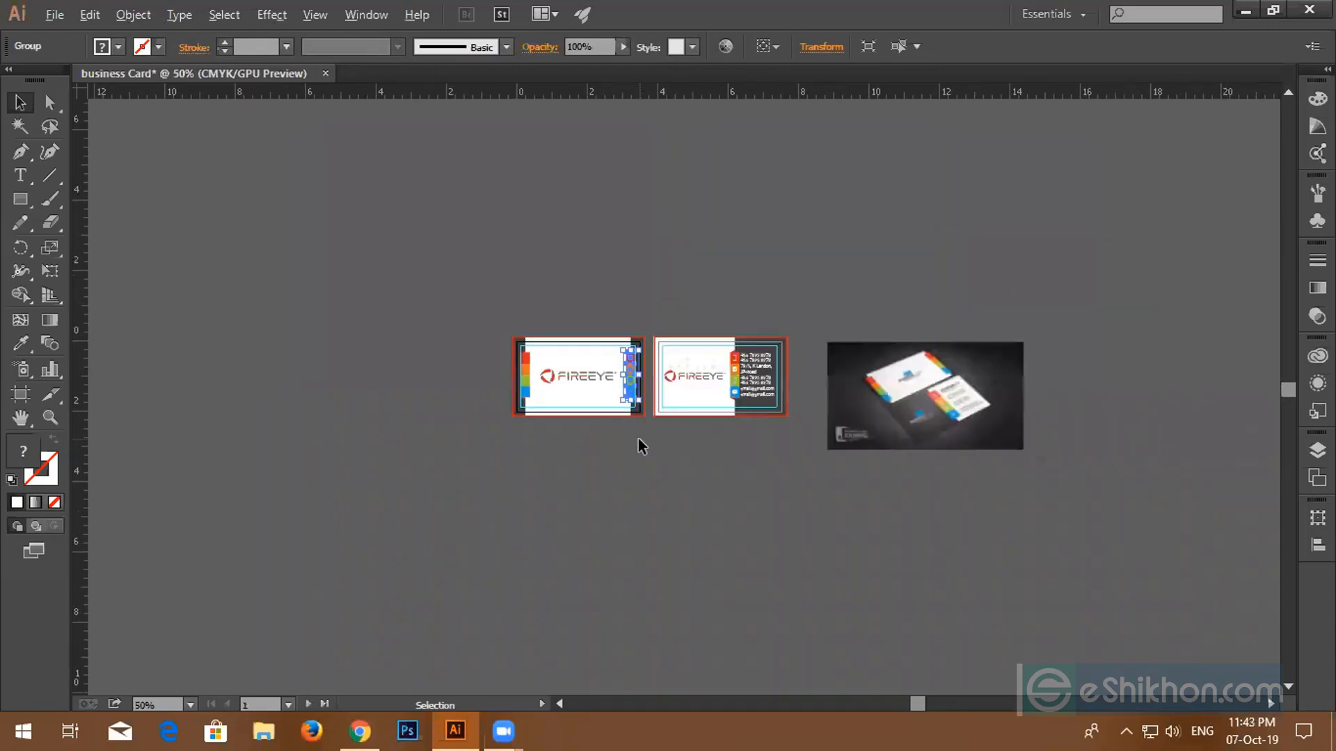
left_click_drag(656, 471, 539, 426)
left_click(737, 343)
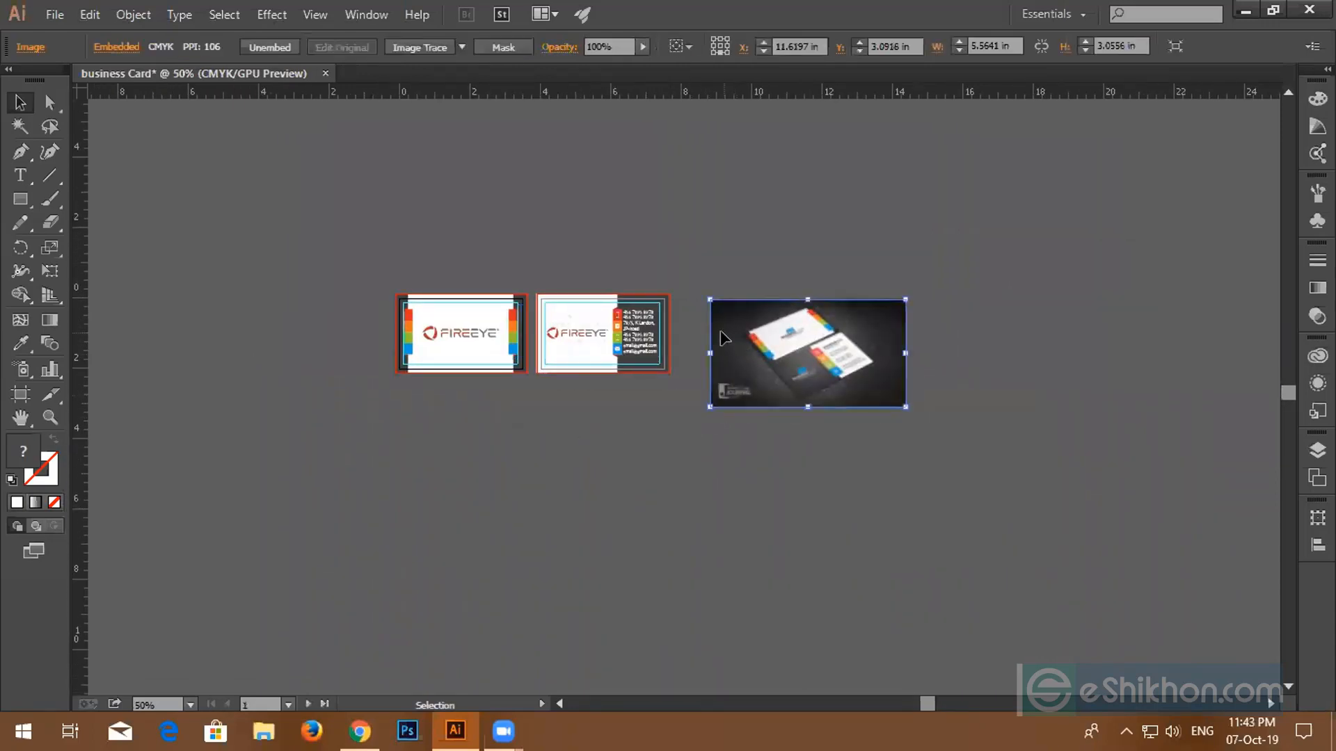
key("Delete")
scroll(537, 425, "up", 2)
left_click_drag(918, 547, 641, 518)
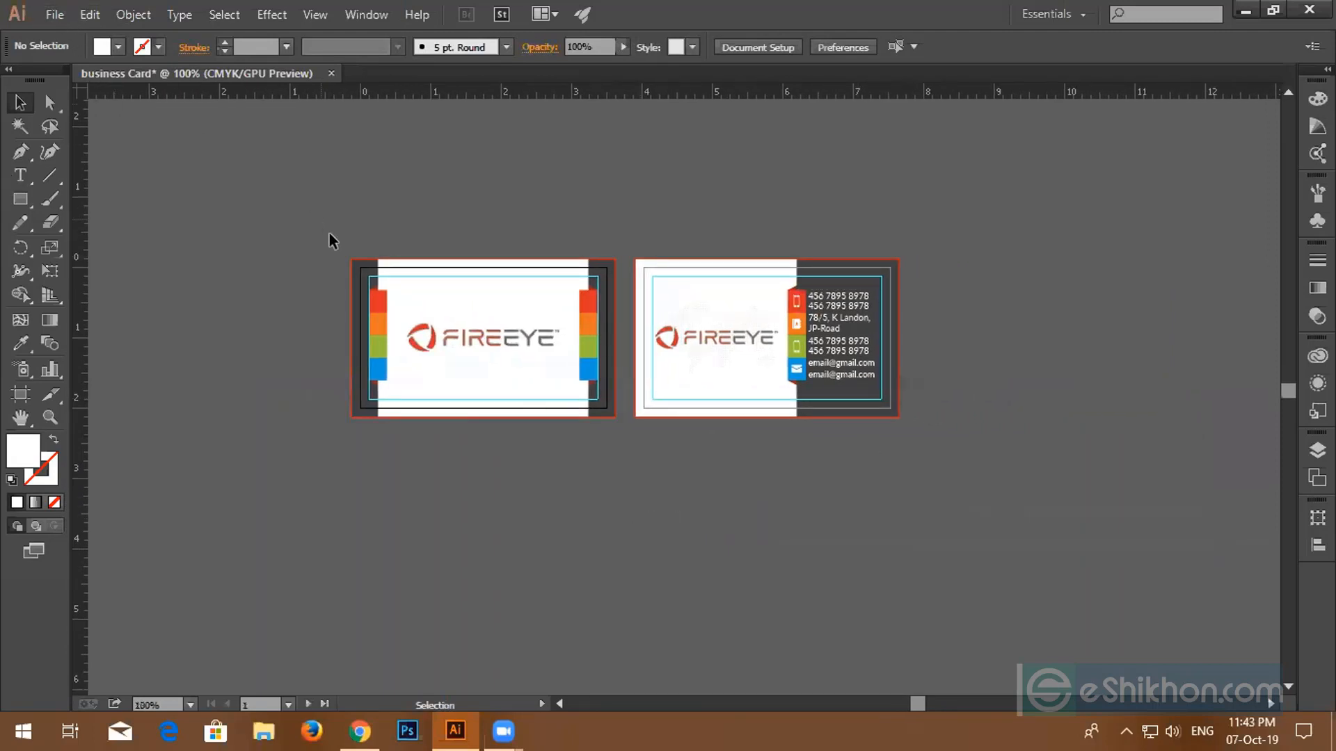
- Start saving as business Card.ai but cancel at the Illustrator Options dialog
left_click(48, 15)
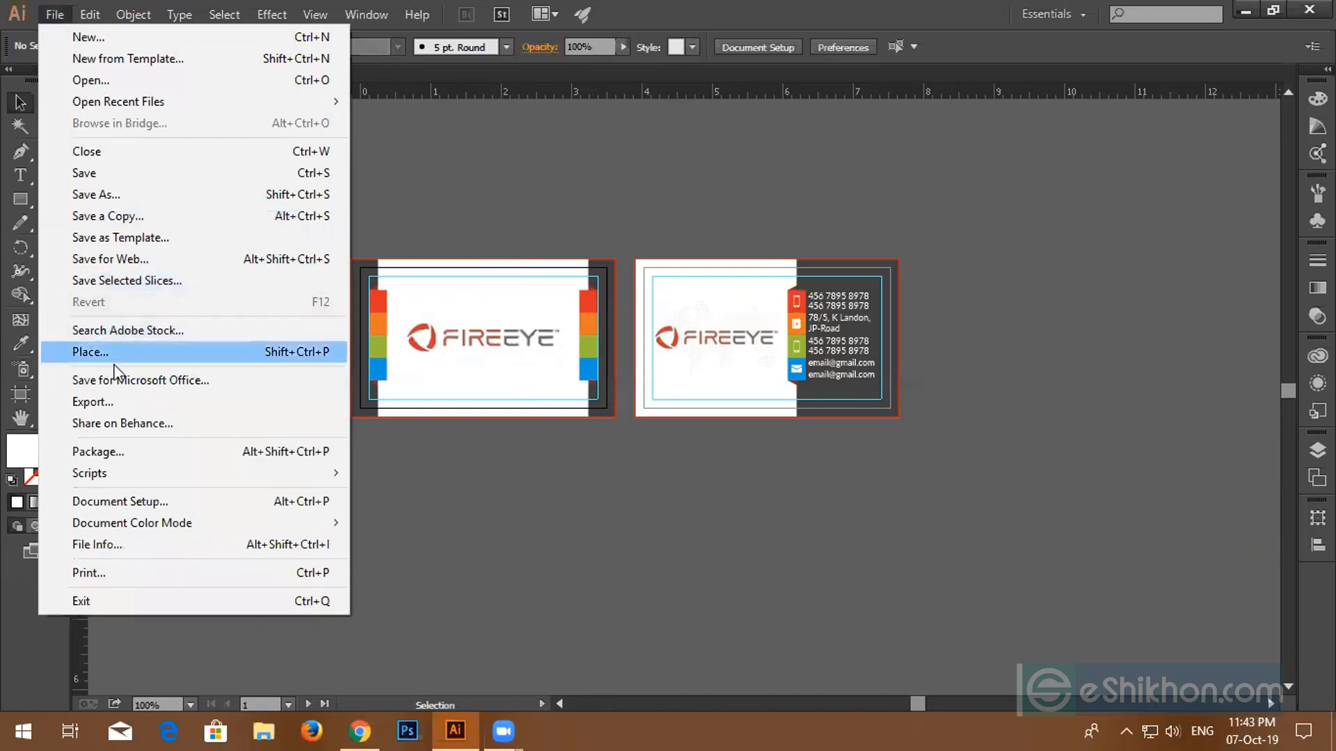
left_click(89, 195)
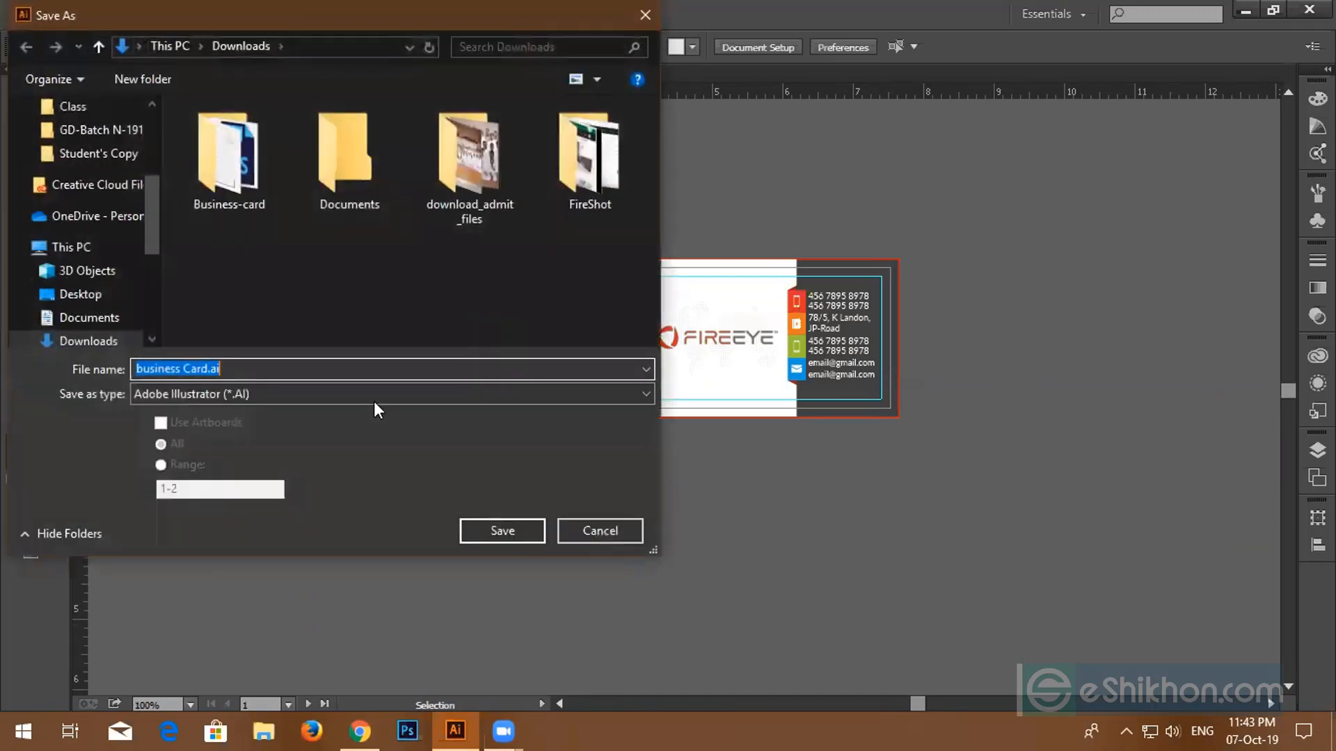
left_click(497, 529)
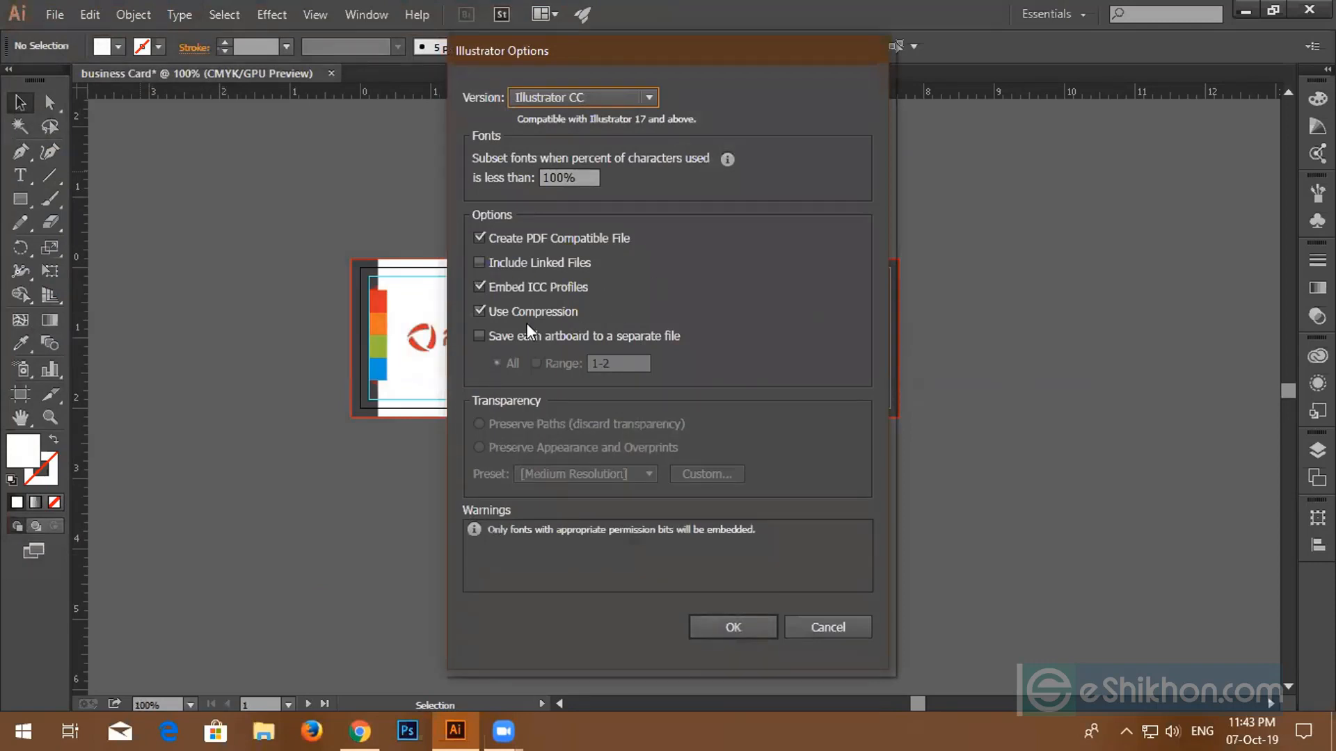
left_click(821, 628)
- Set the world map image's opacity to 20%
left_click(745, 365)
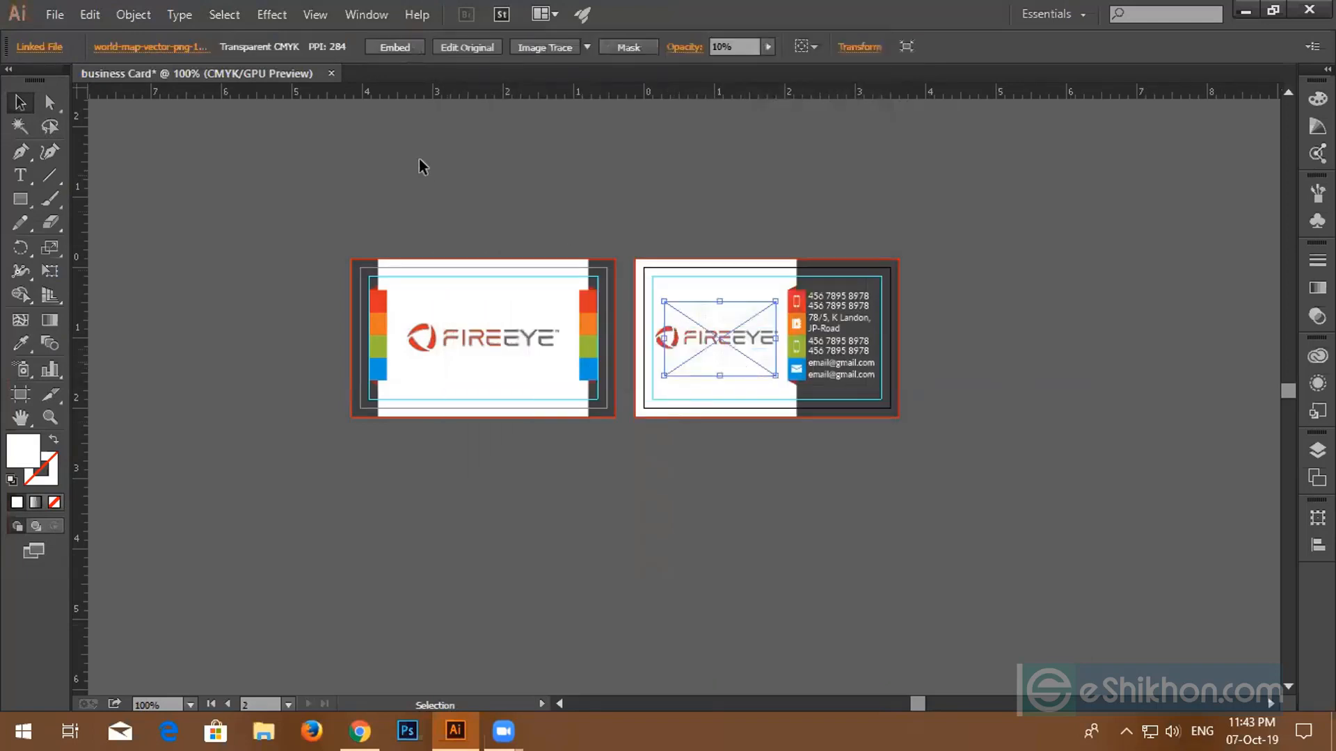
left_click(461, 189)
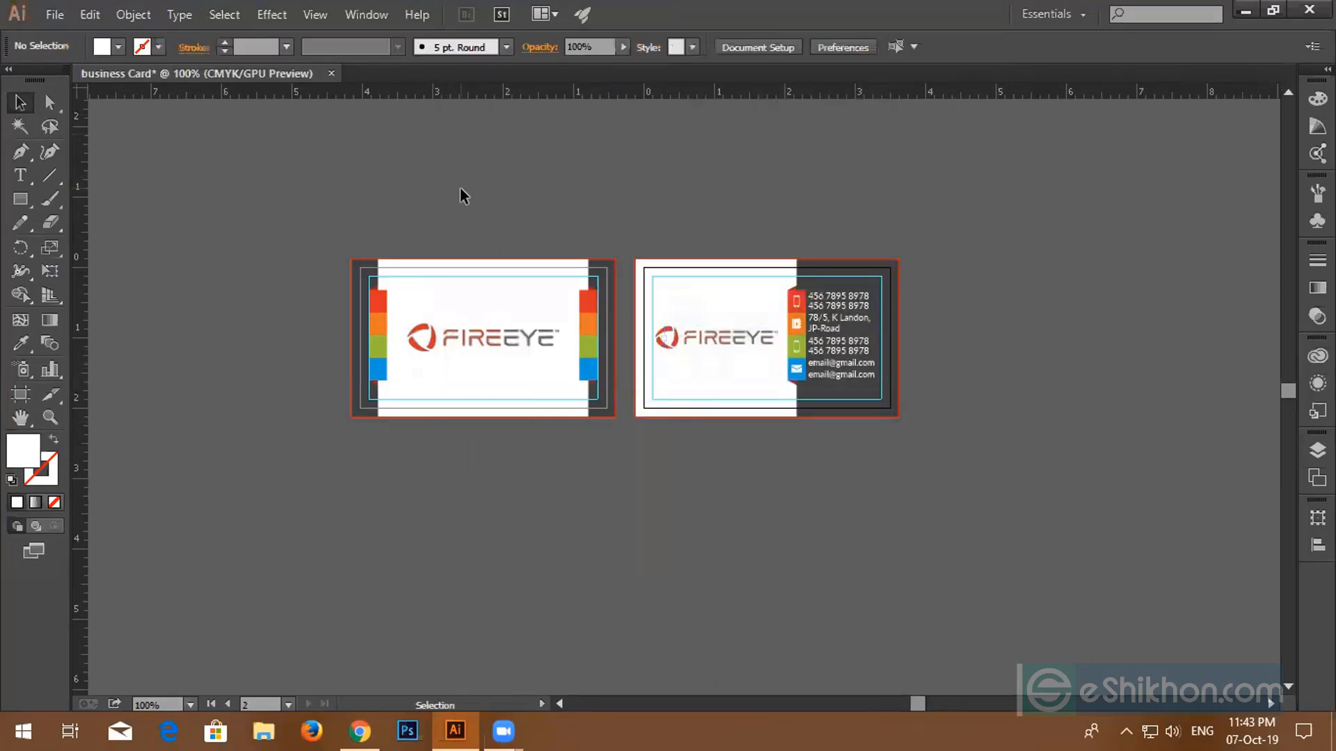
left_click(718, 365)
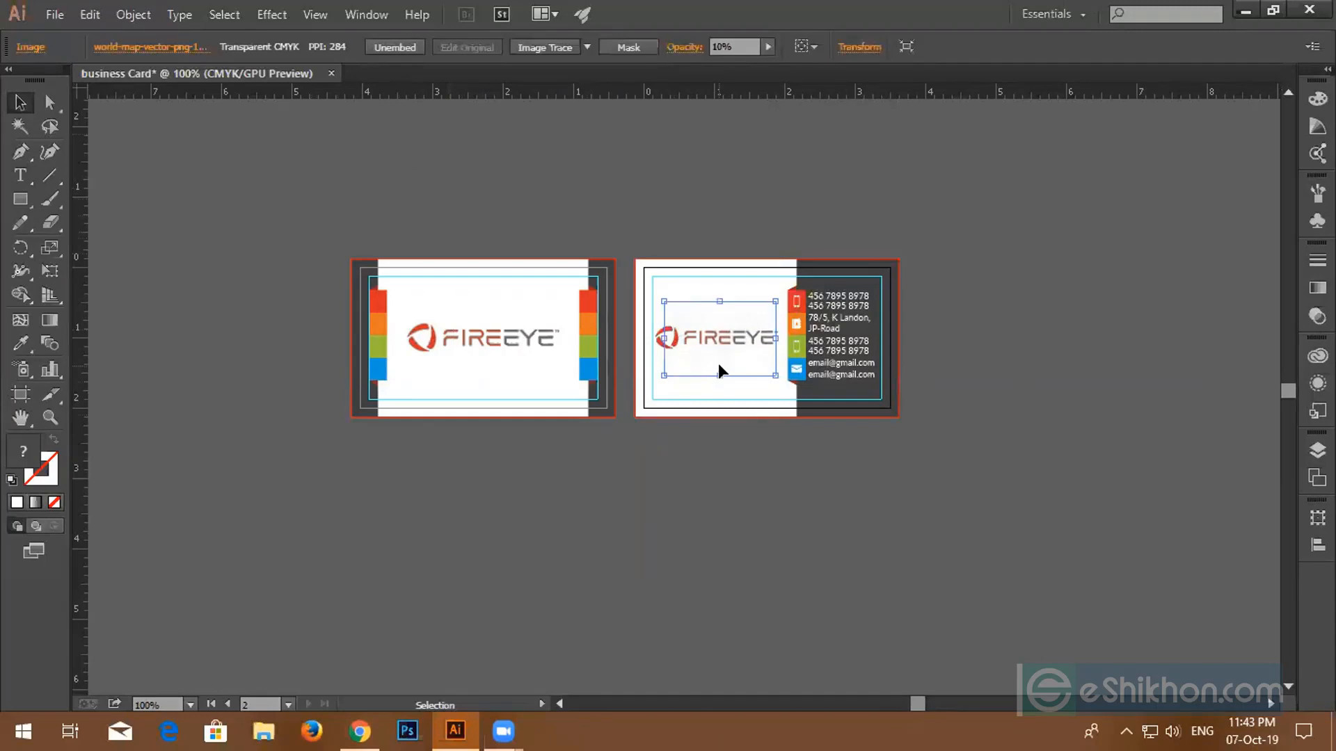
left_click(743, 48)
type("20")
key("Return")
key("backslash")
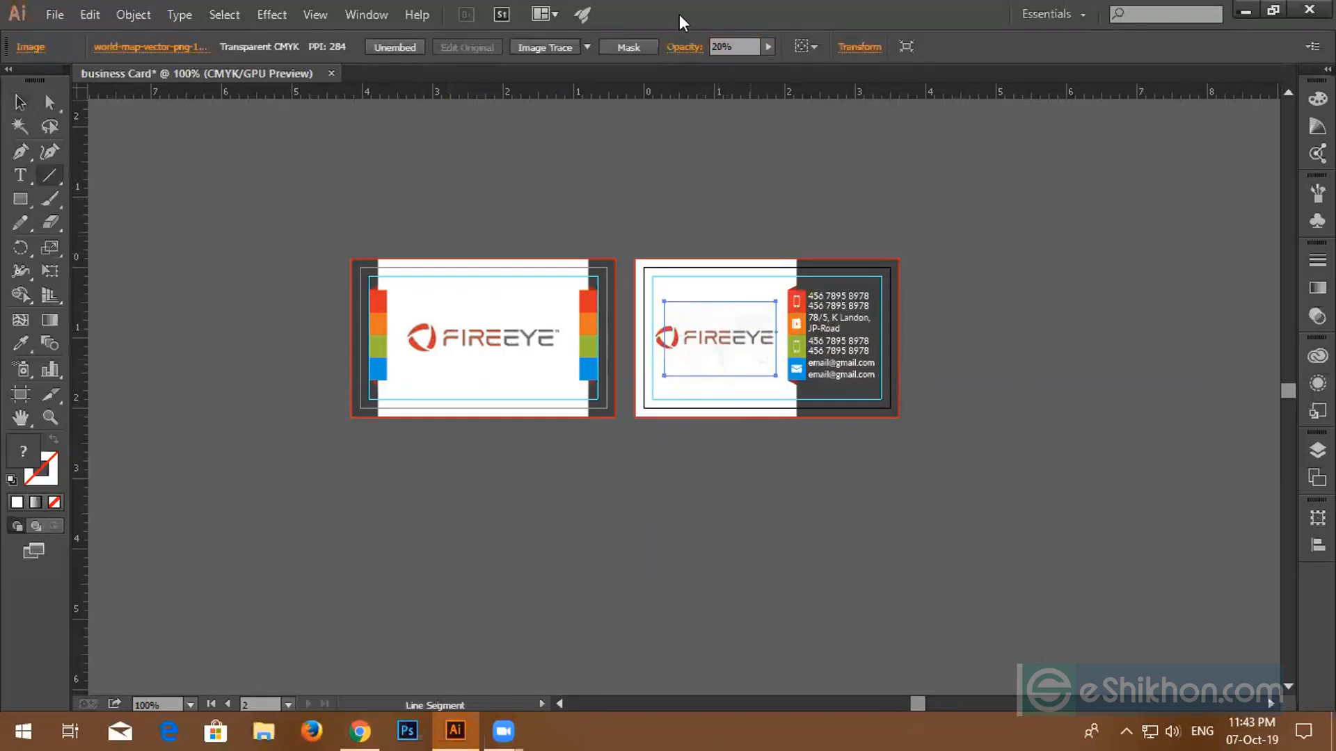
scroll(751, 385, "up", 3)
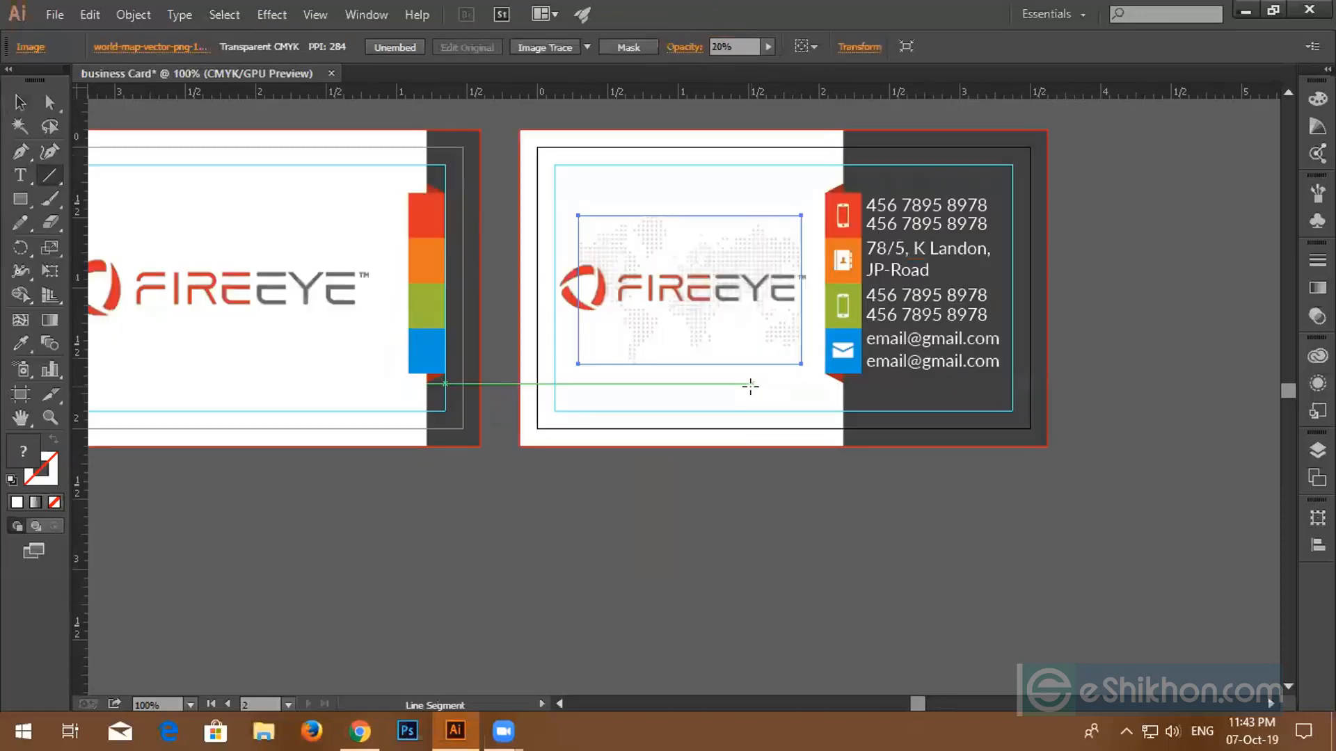
scroll(750, 385, "down", 2)
scroll(750, 385, "down", 1)
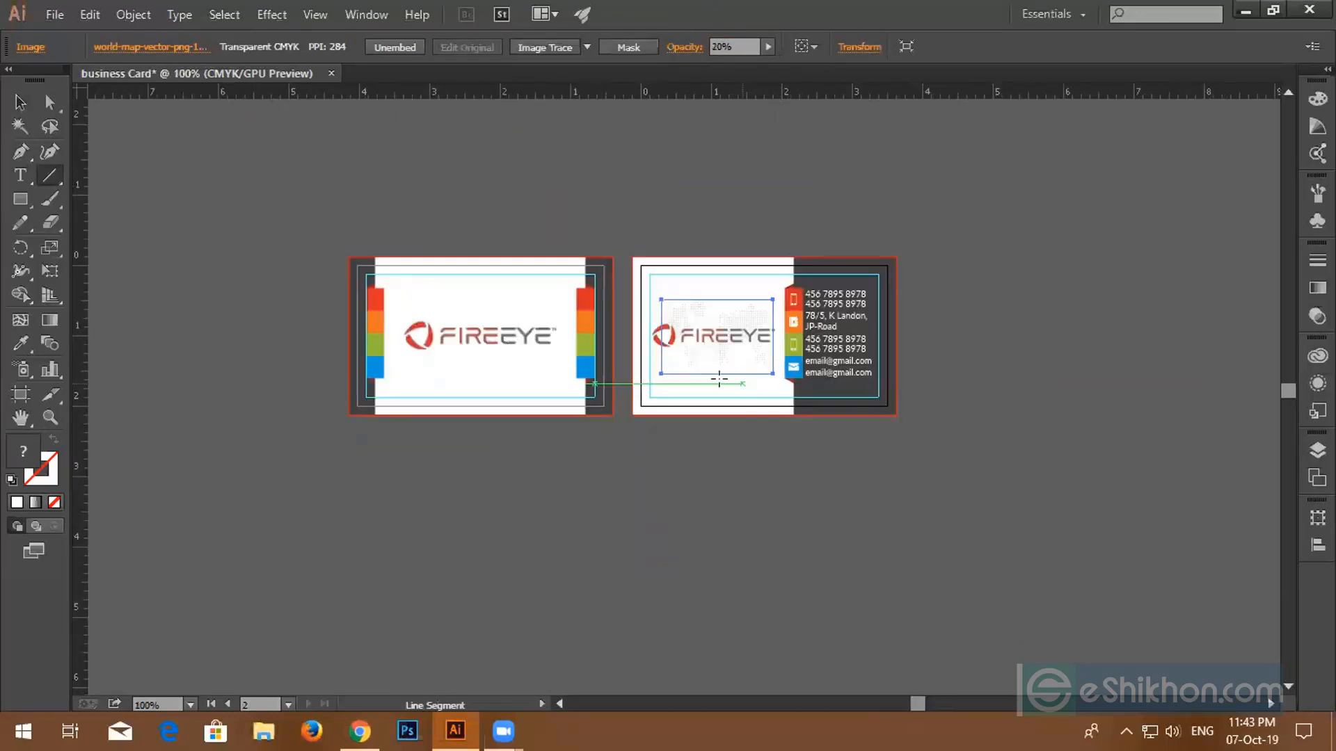
left_click(26, 105)
- Save the document as business Card.ai, accepting the Illustrator Options
left_click(54, 14)
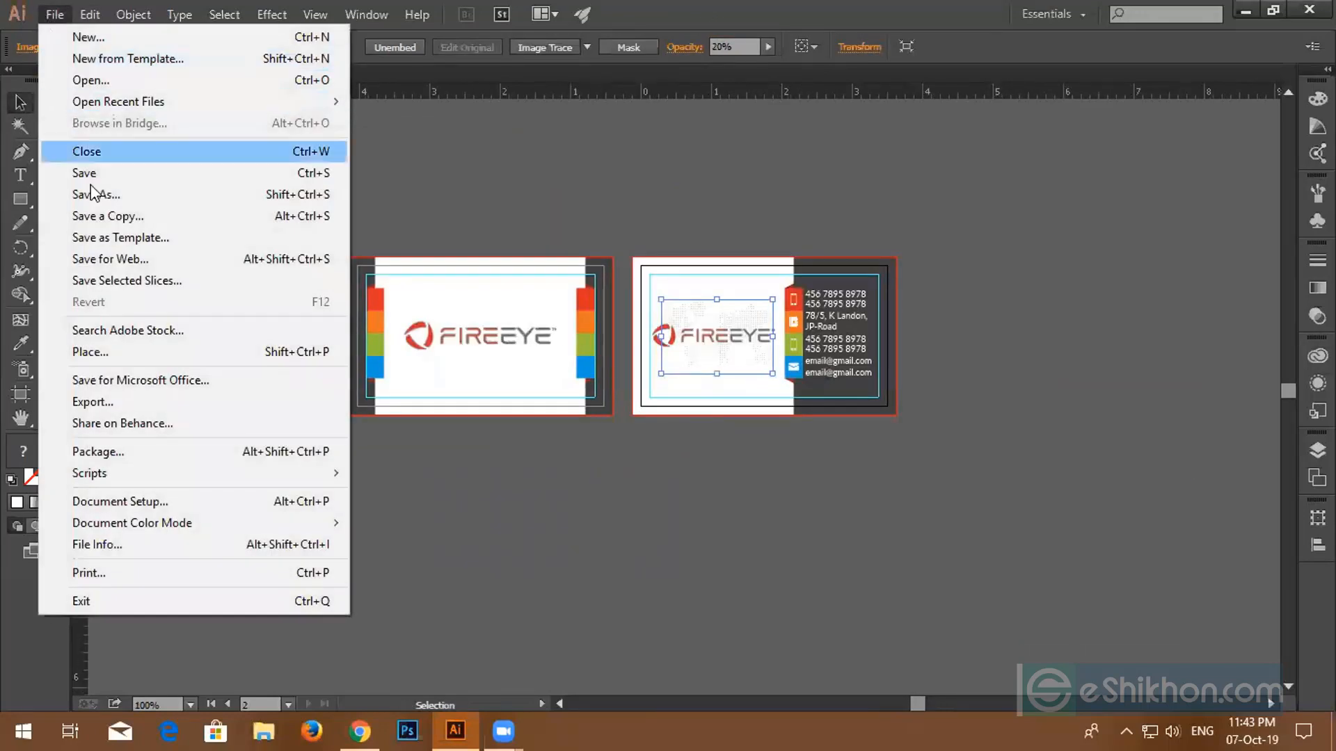
left_click(104, 194)
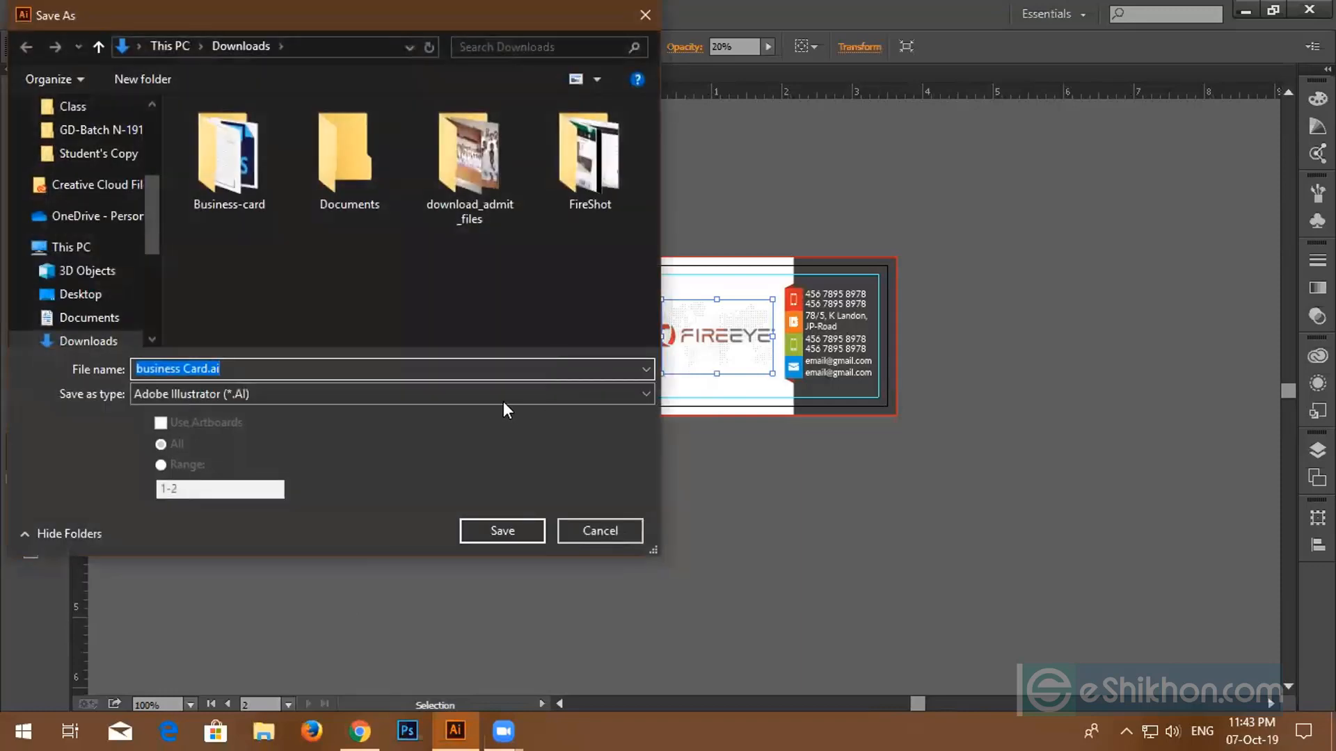
left_click(475, 527)
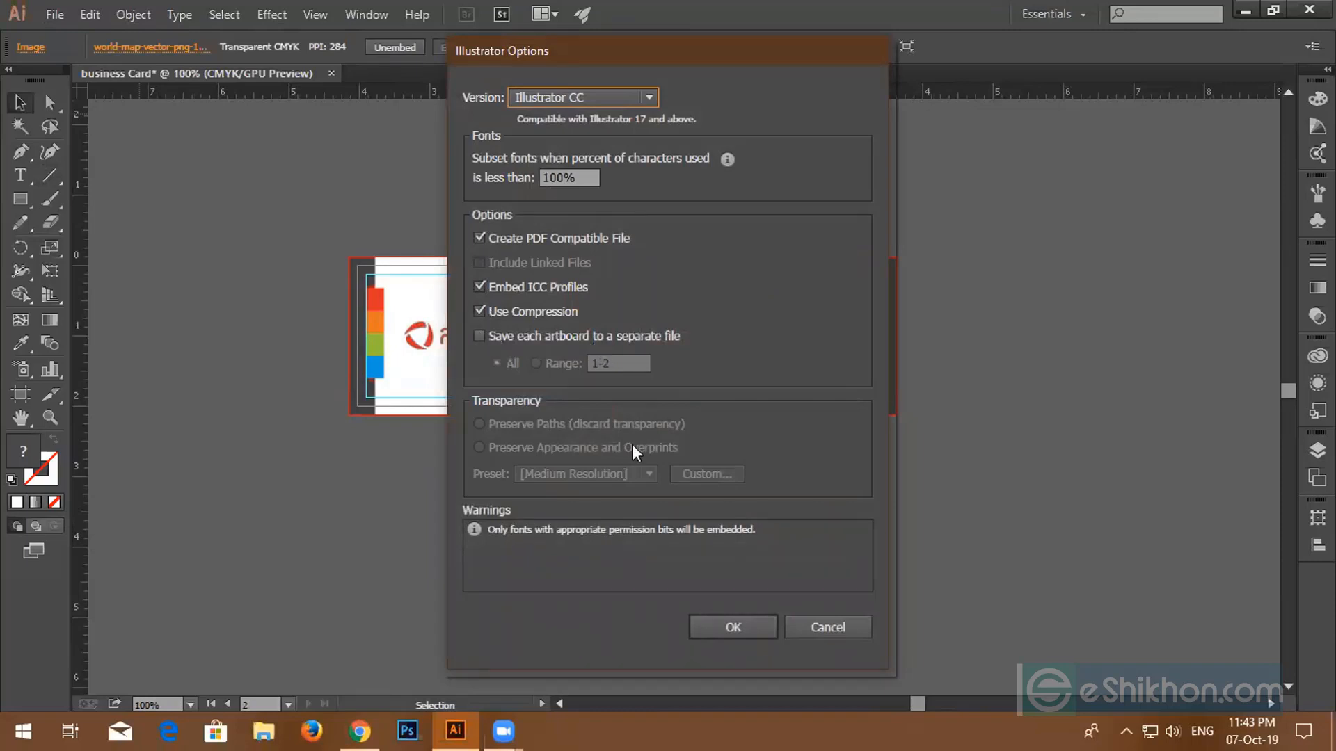
left_click_drag(633, 44, 903, 36)
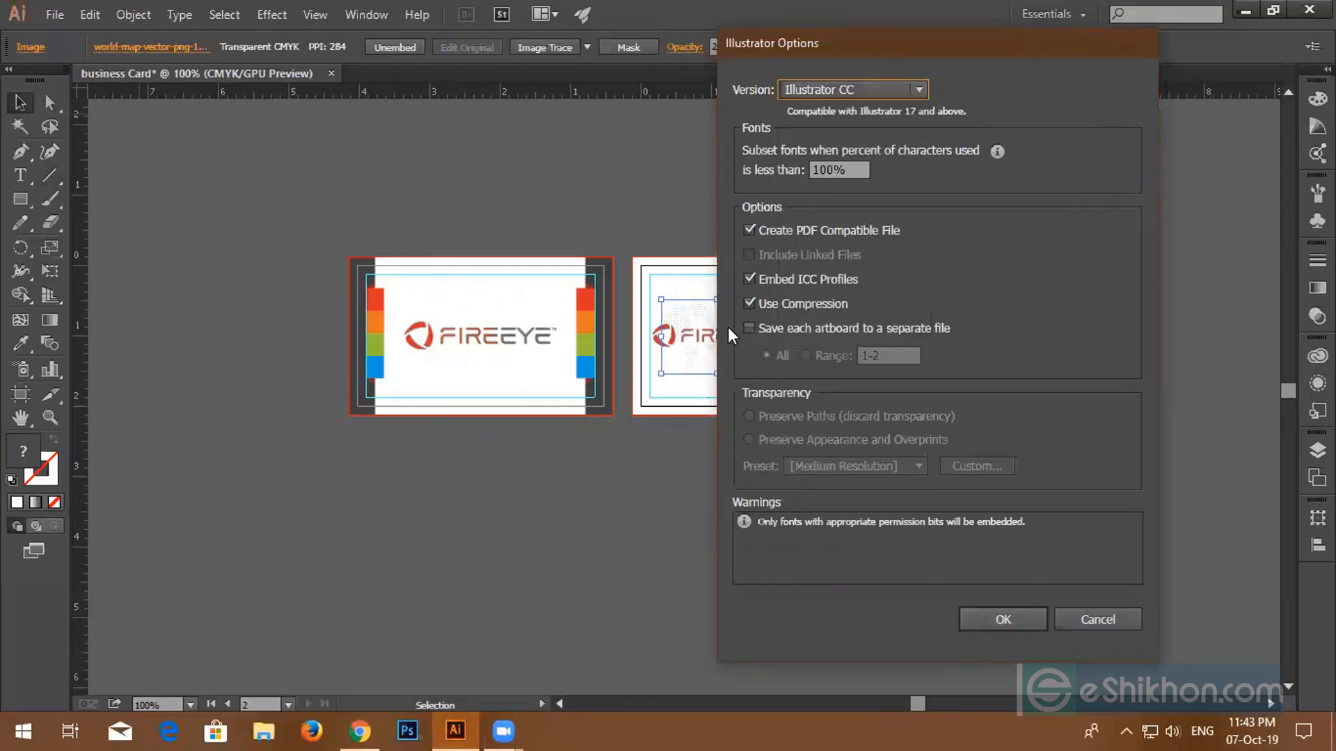
left_click(989, 615)
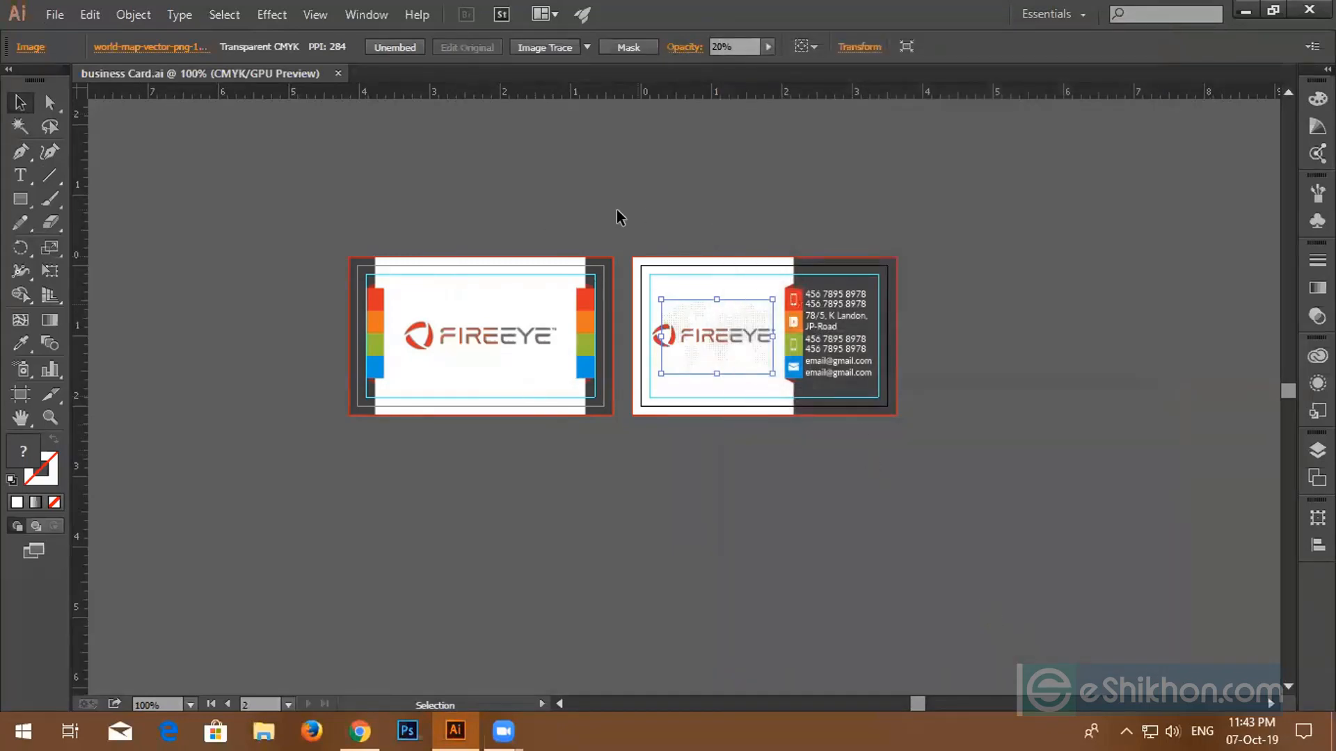
- Look at the Save a Copy file formats, then cancel without saving
left_click(54, 14)
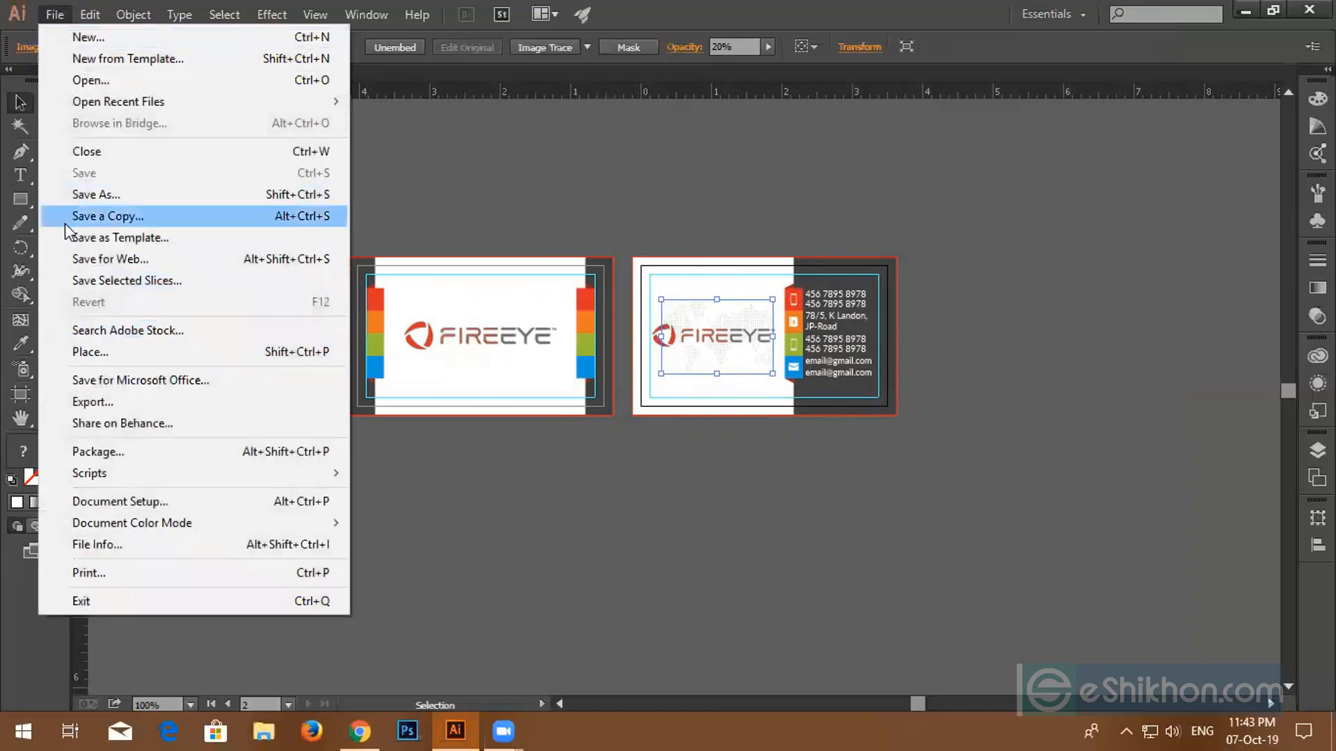
left_click(98, 196)
left_click(352, 394)
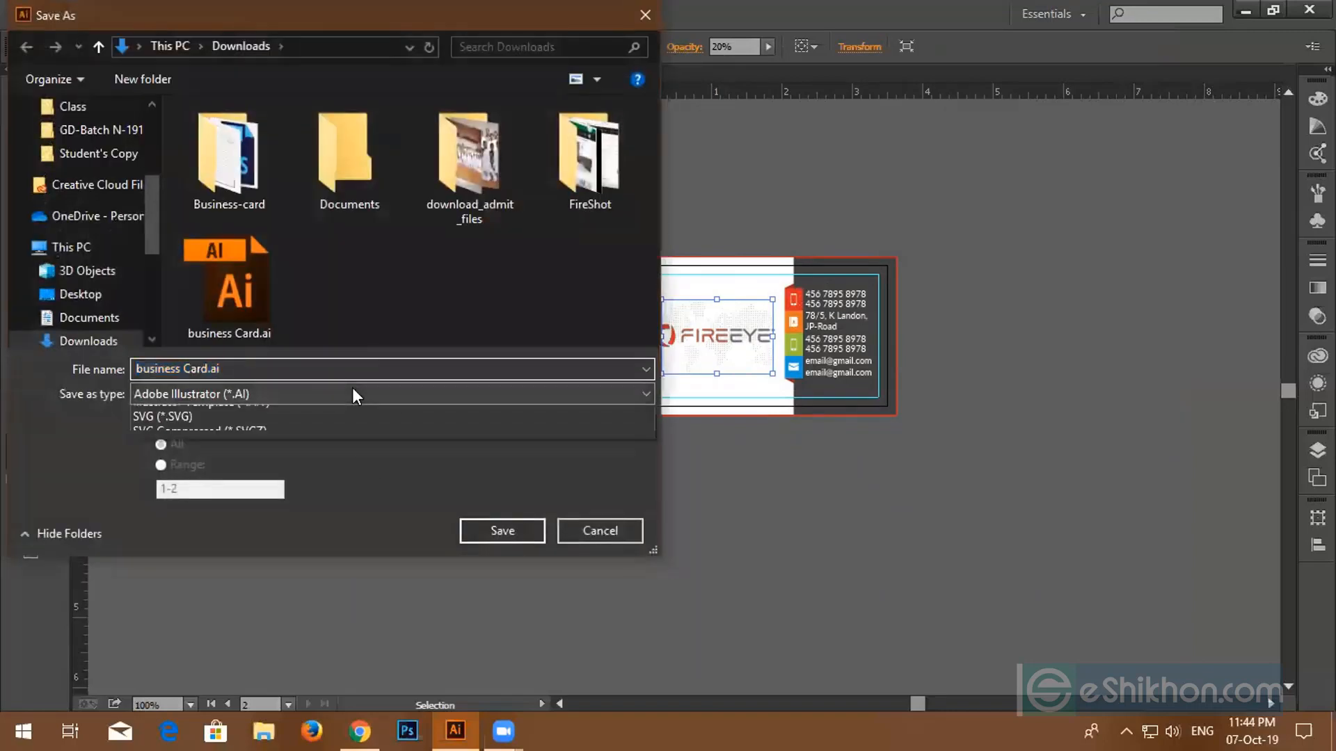
left_click(589, 540)
left_click(590, 537)
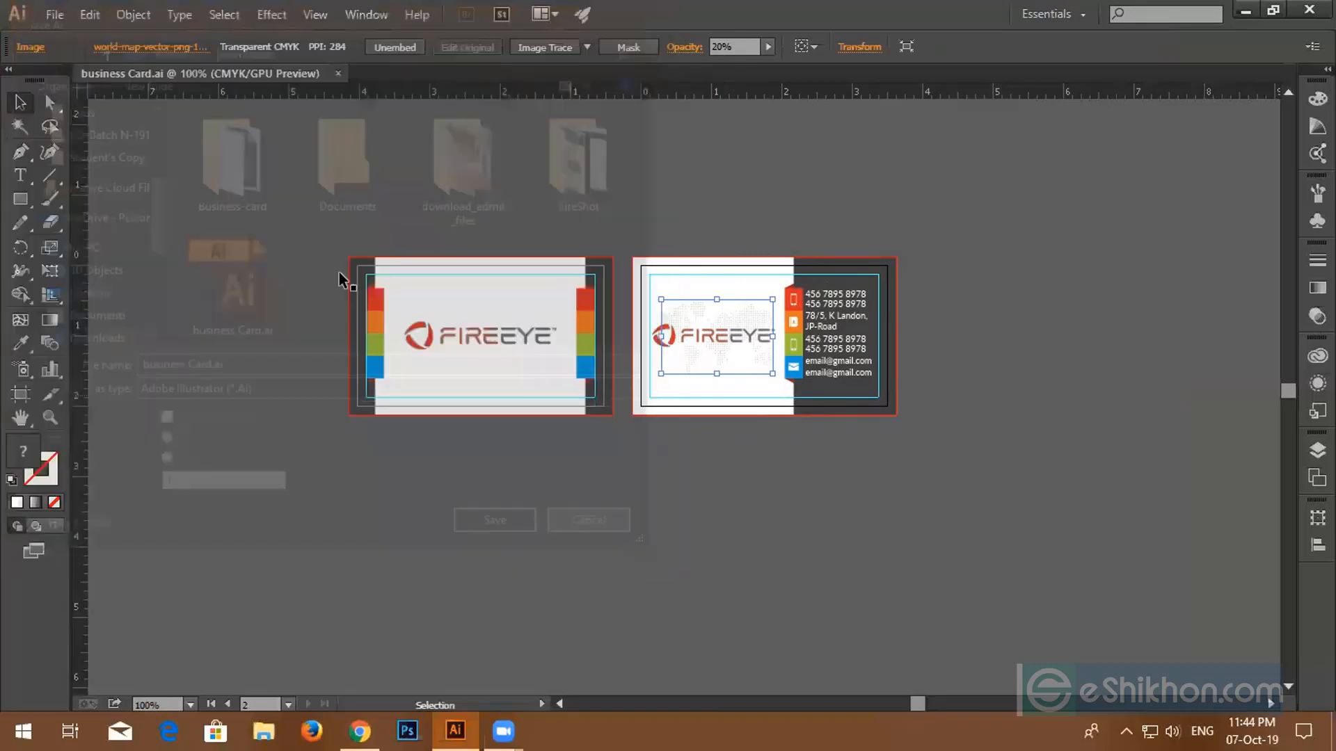
left_click(55, 14)
- Export the cards as JPEG to the Desktop with default JPEG options, then minimise Illustrator
left_click(93, 402)
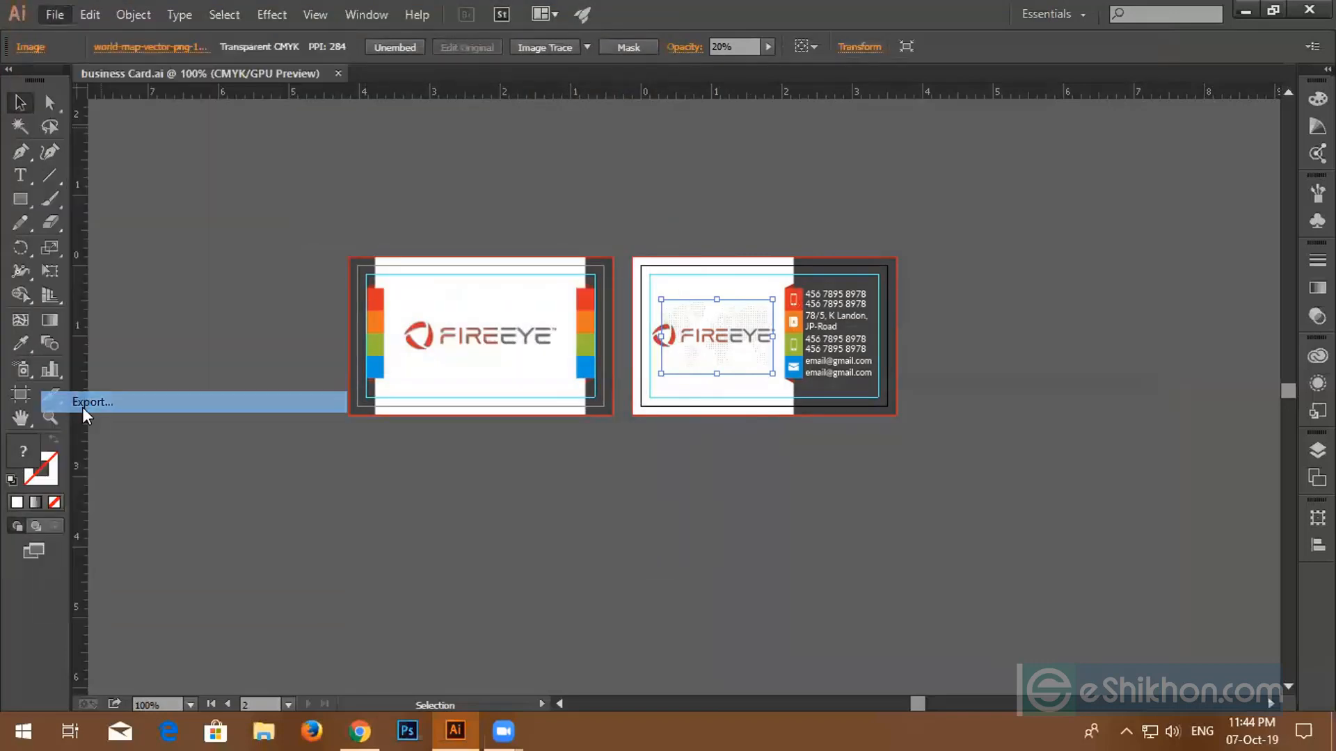
left_click(323, 391)
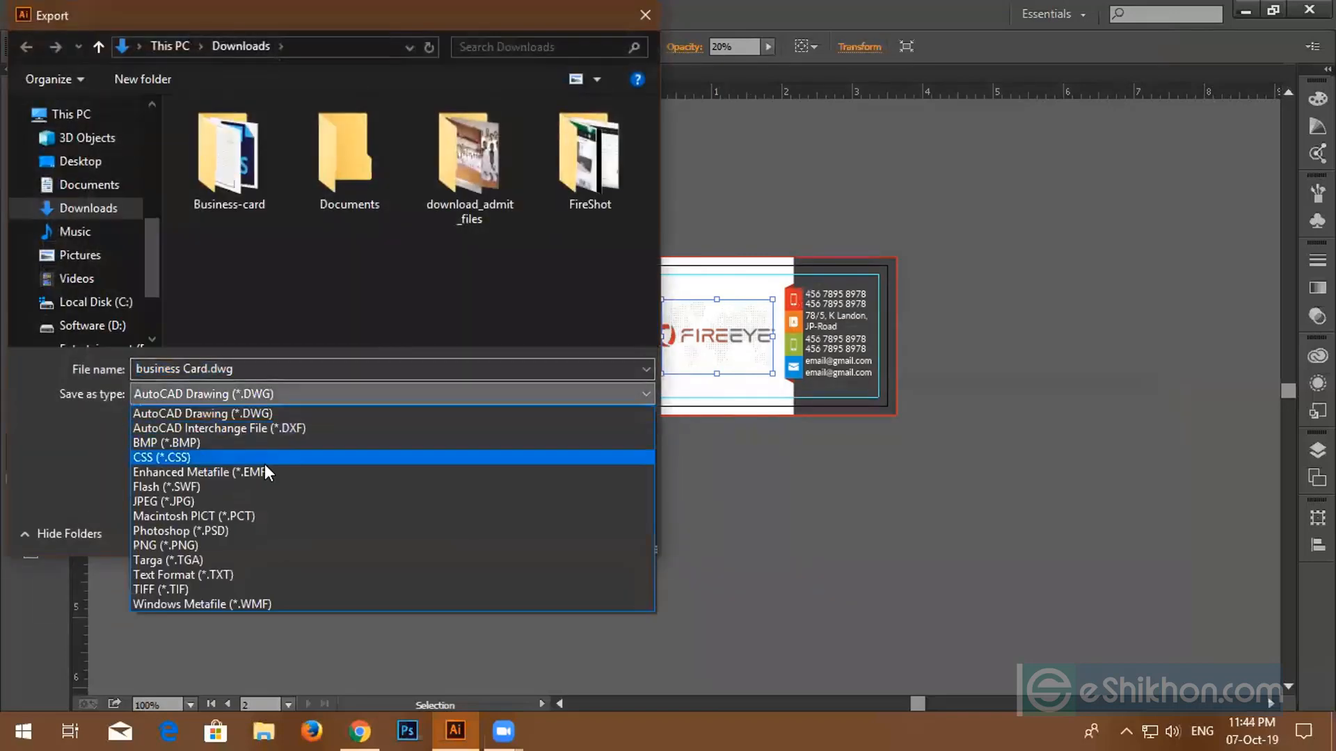
left_click(206, 499)
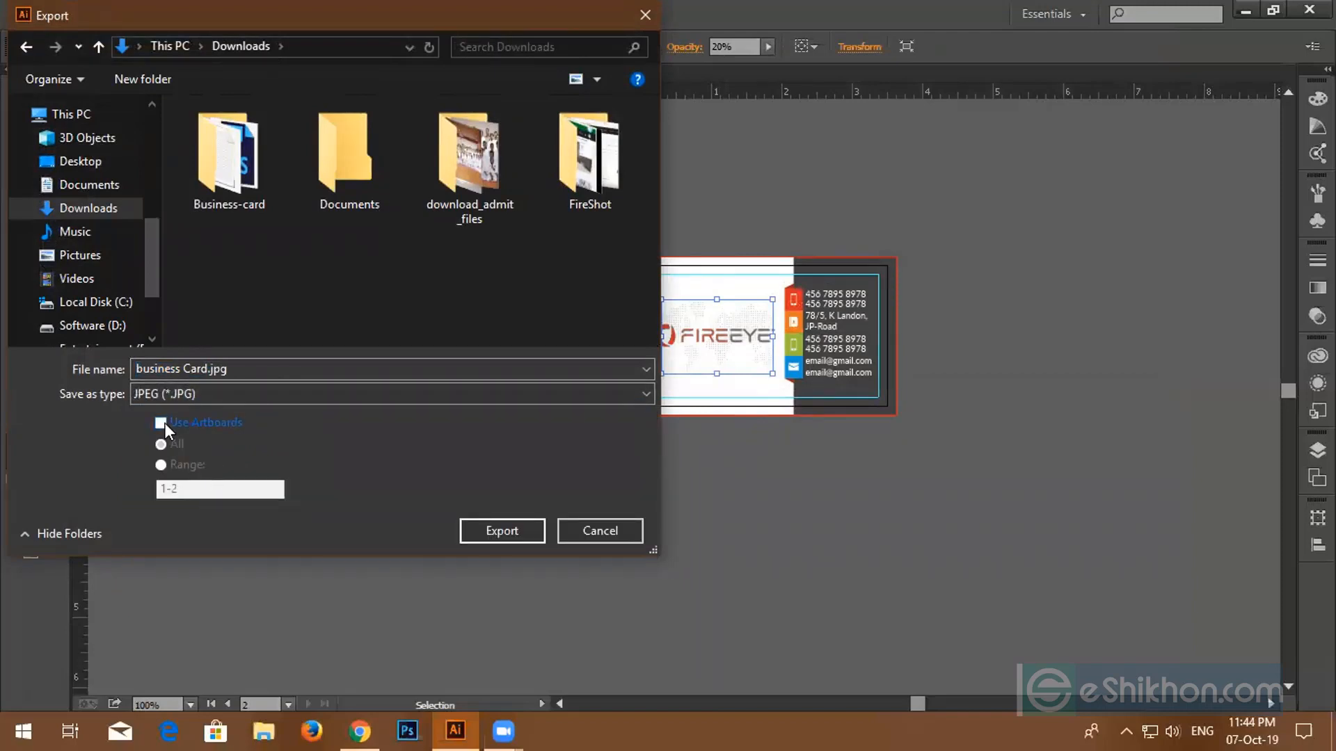
left_click(82, 161)
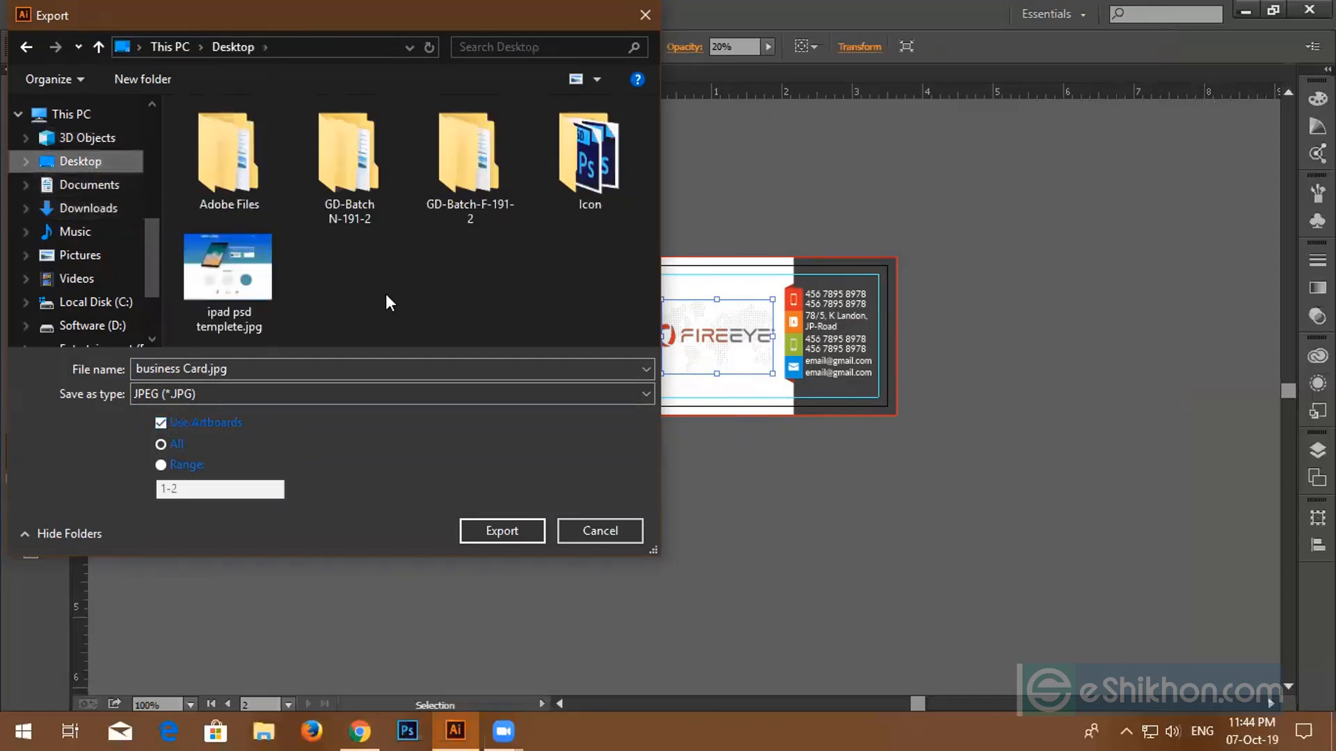
left_click(482, 528)
left_click(725, 516)
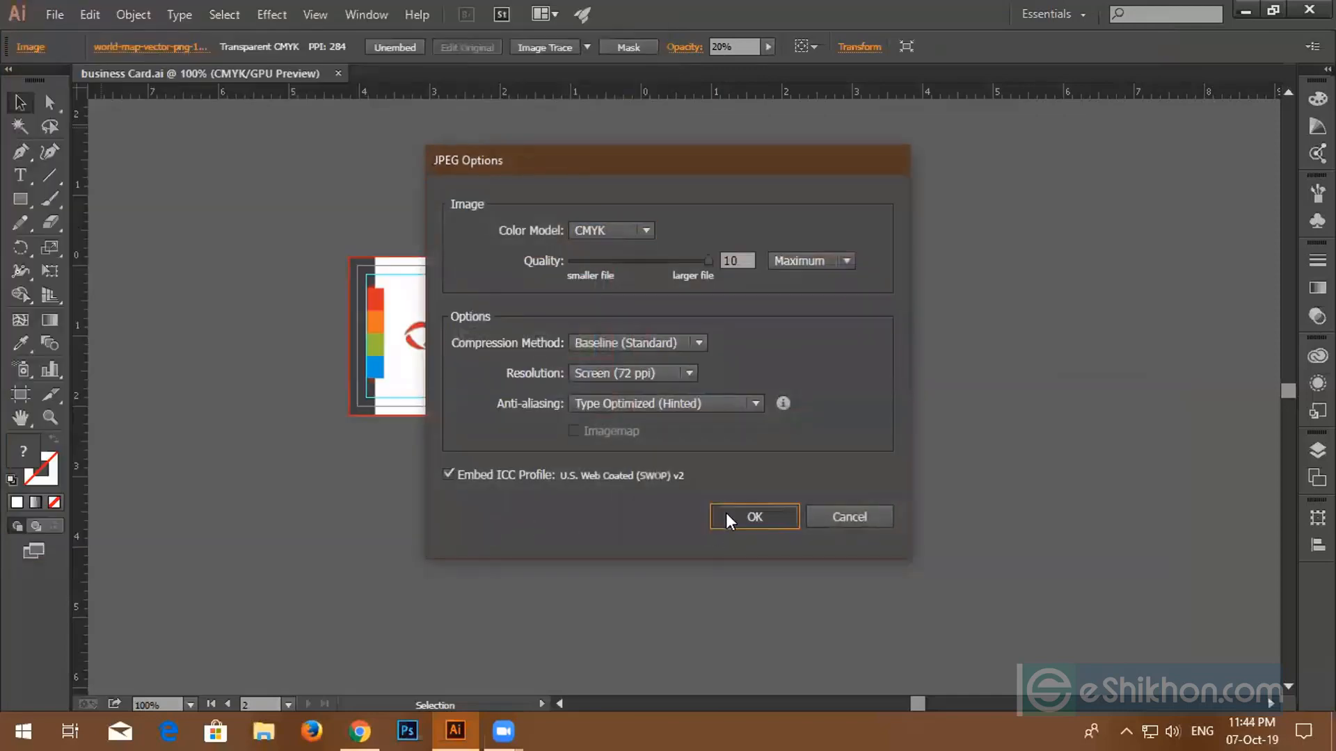
left_click(1245, 12)
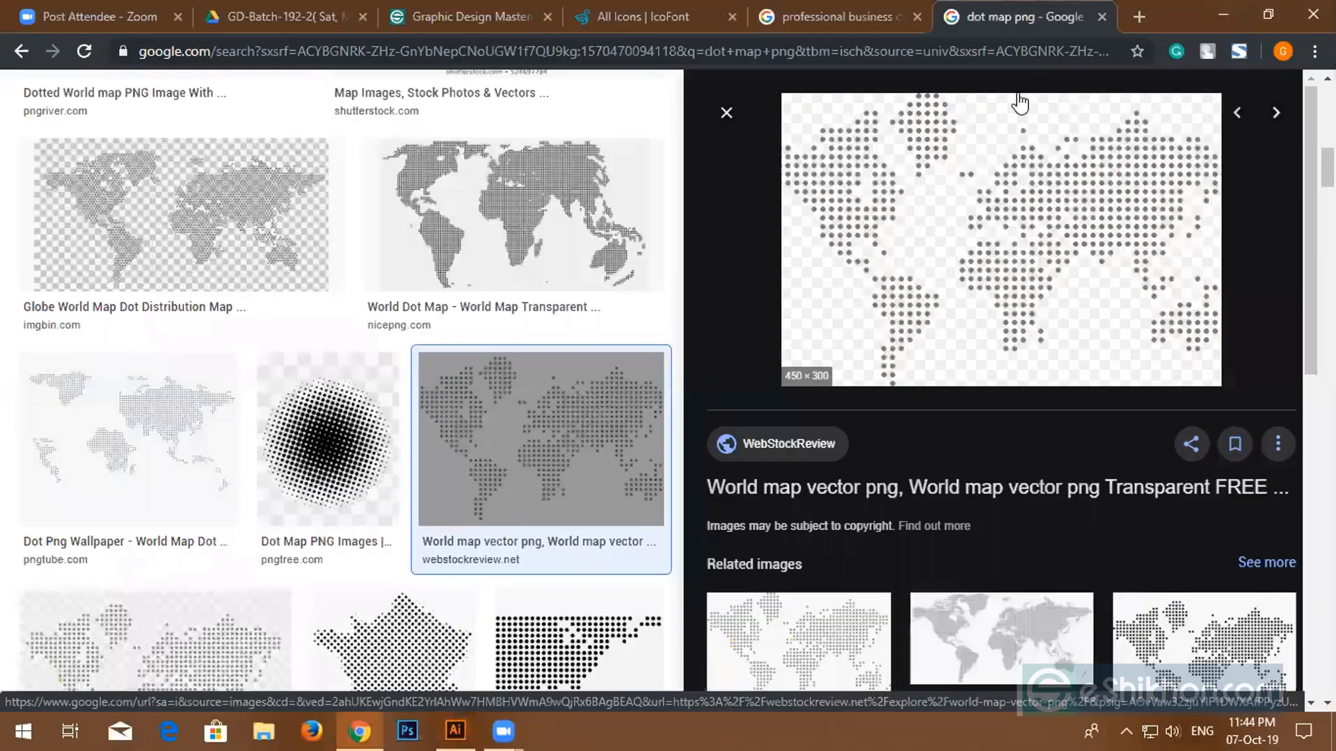
- Preview business Card-01.jpg and business Card-02.jpg in Photos, then return to Illustrator
left_click(1214, 11)
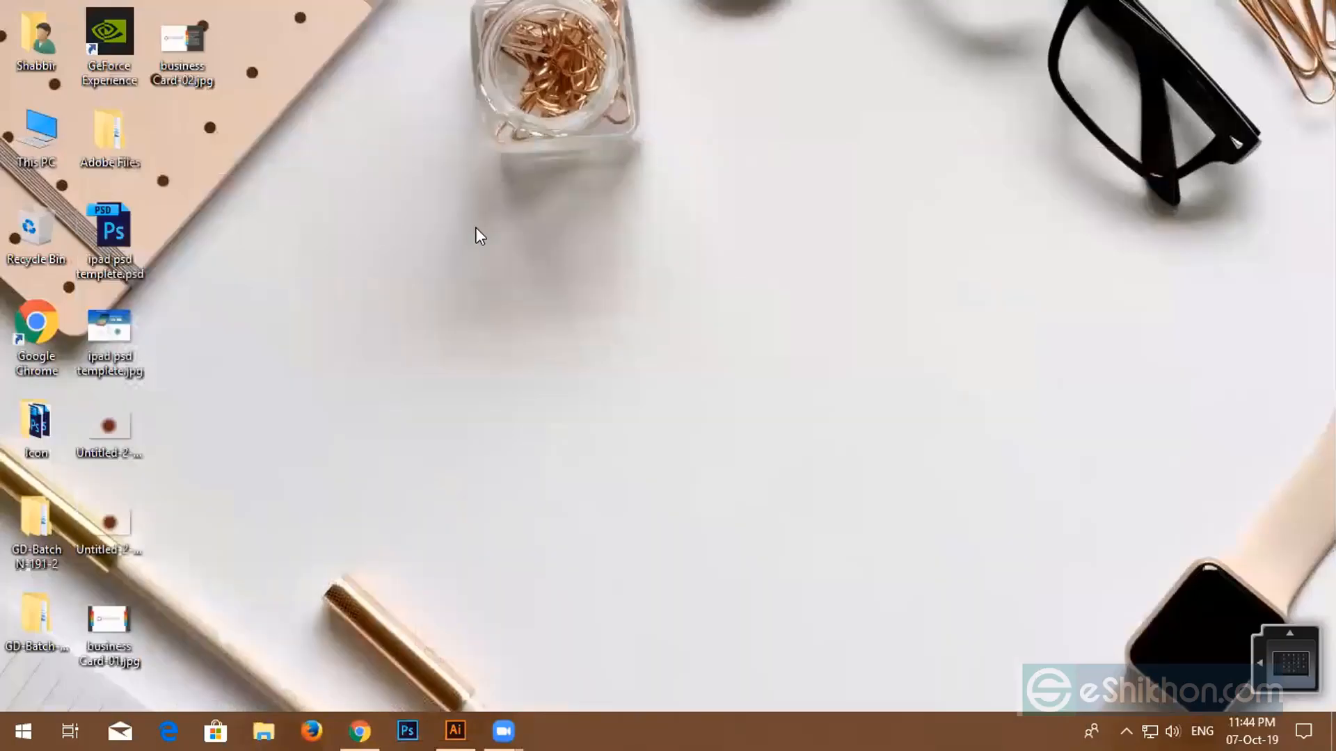
double_click(123, 615)
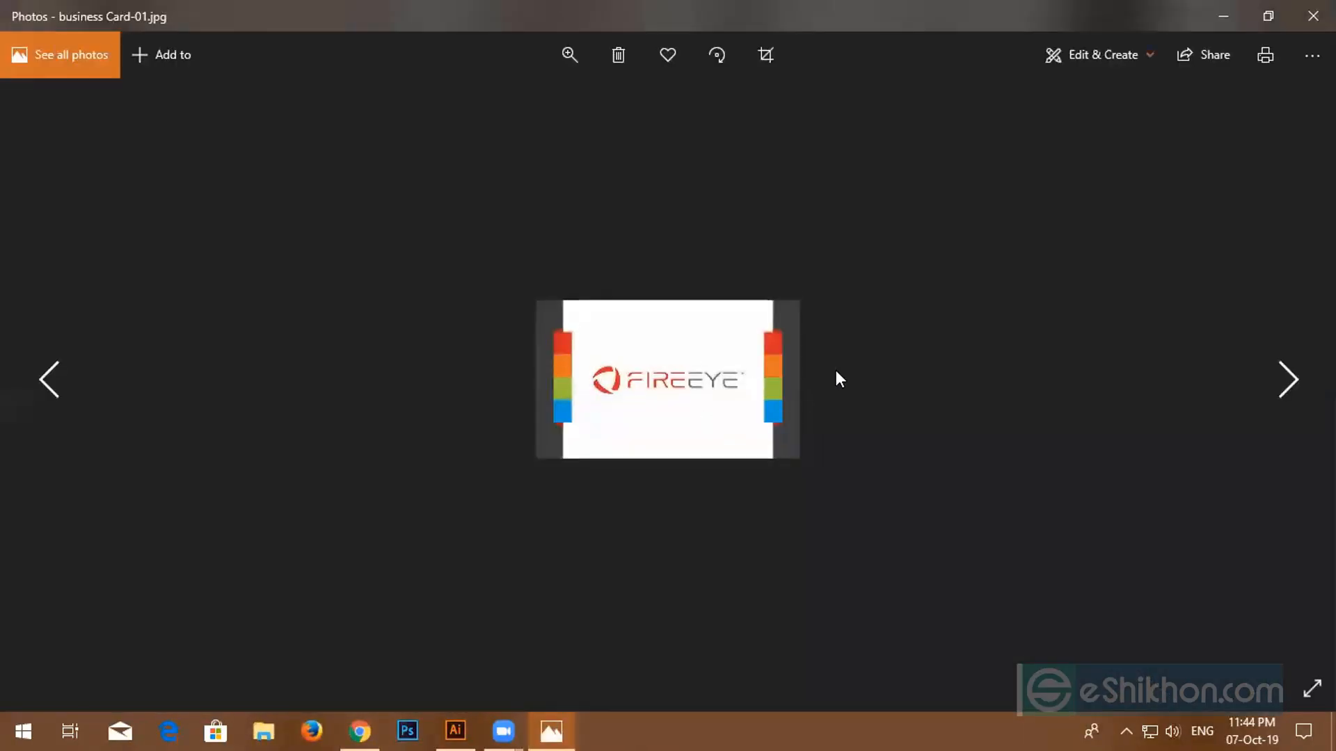
key("Right")
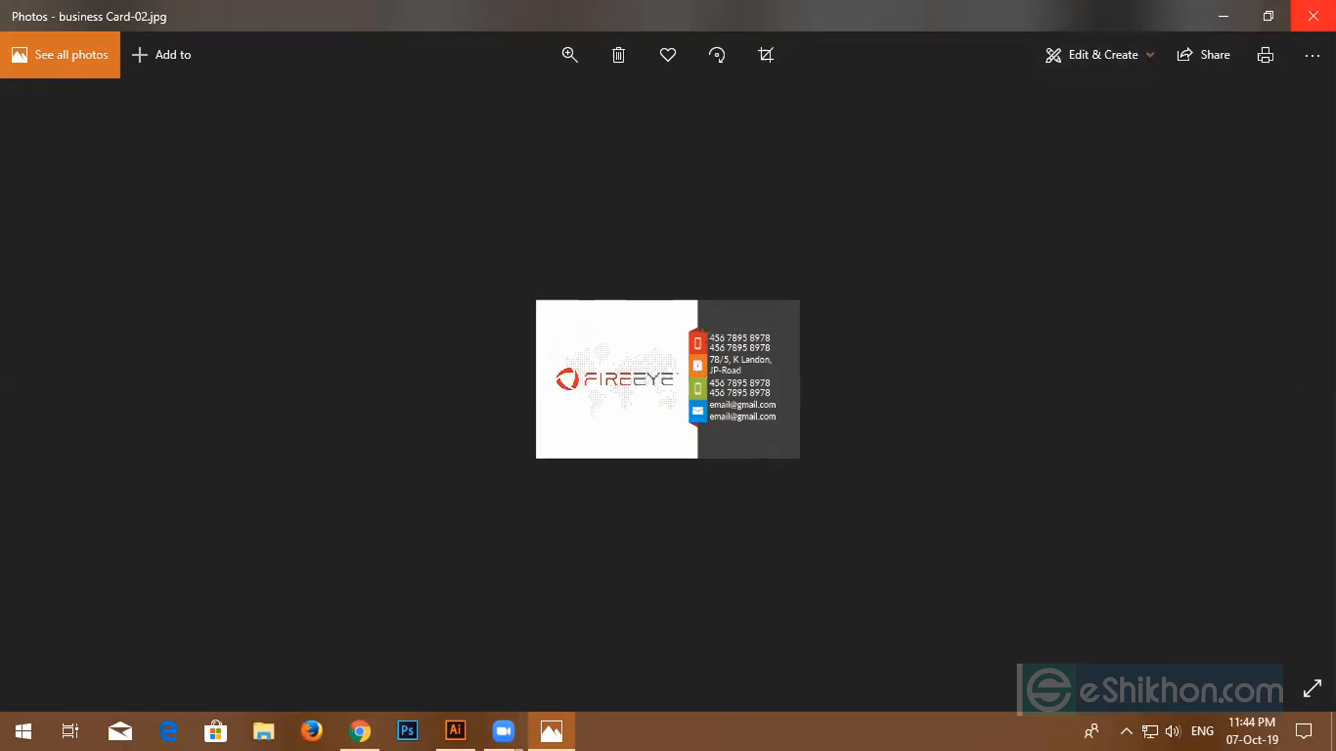
left_click(1312, 15)
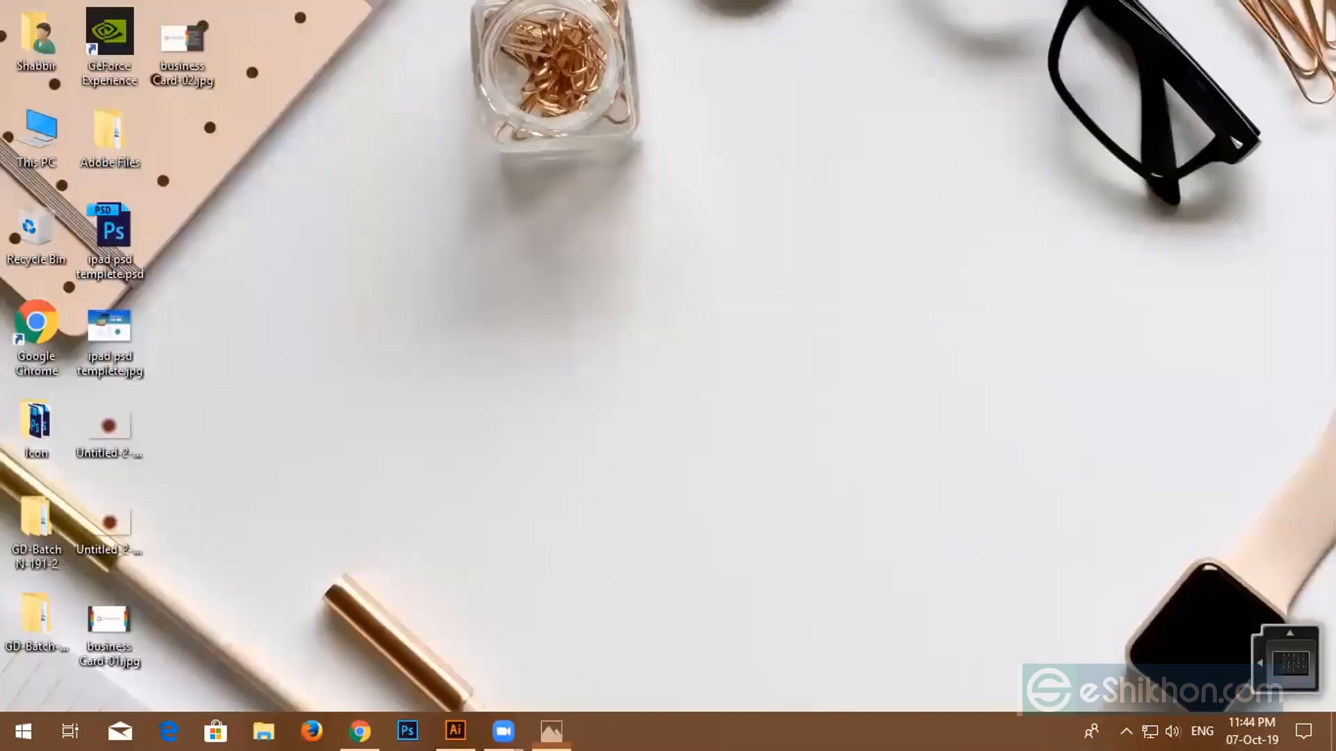
left_click(467, 729)
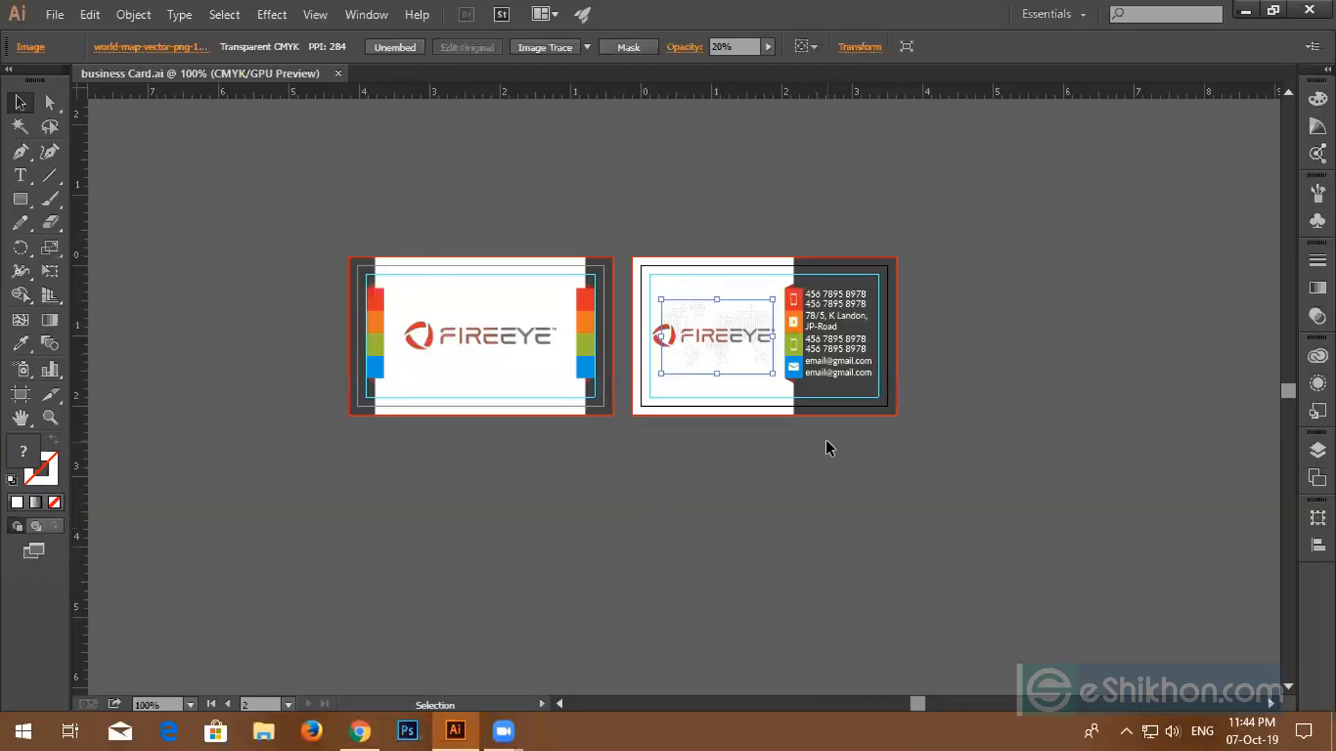
- Save the document as Adobe PDF named business Card.pdf
scroll(812, 446, "up", 2)
left_click_drag(672, 445, 913, 578)
left_click(53, 15)
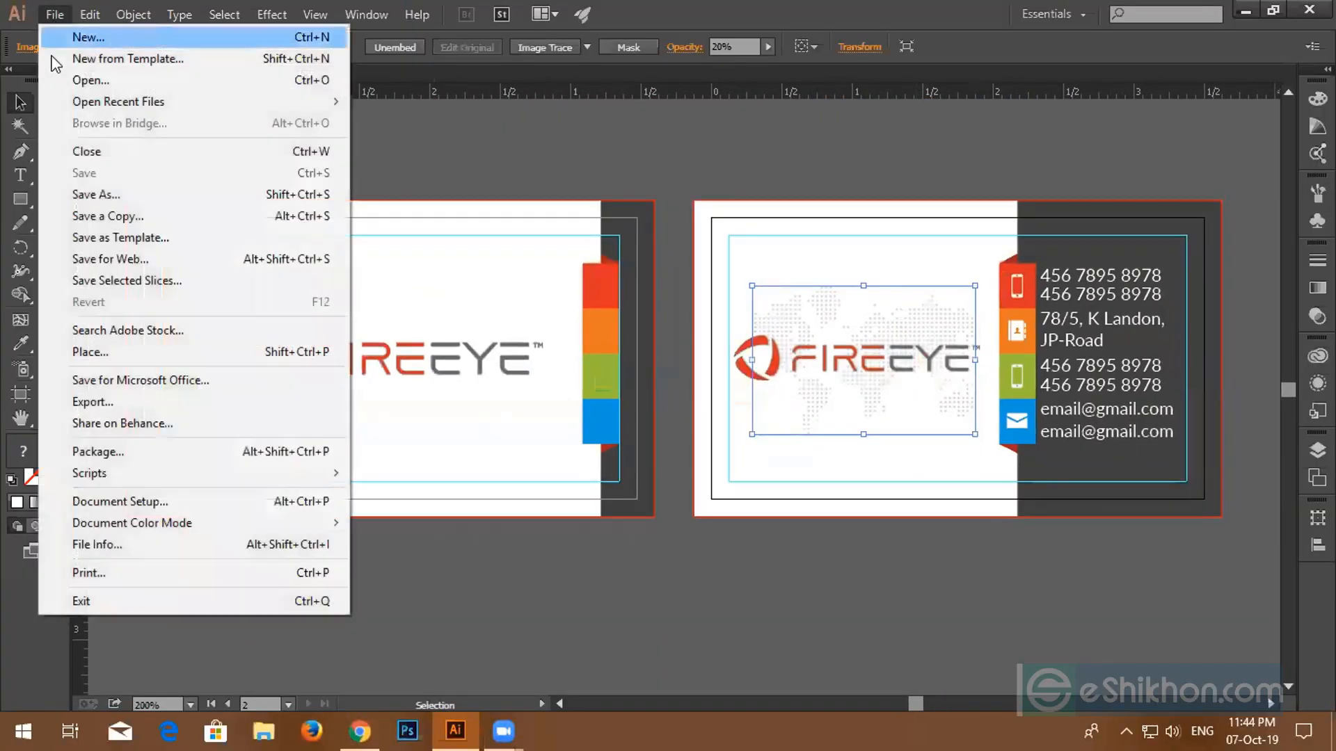
left_click(96, 193)
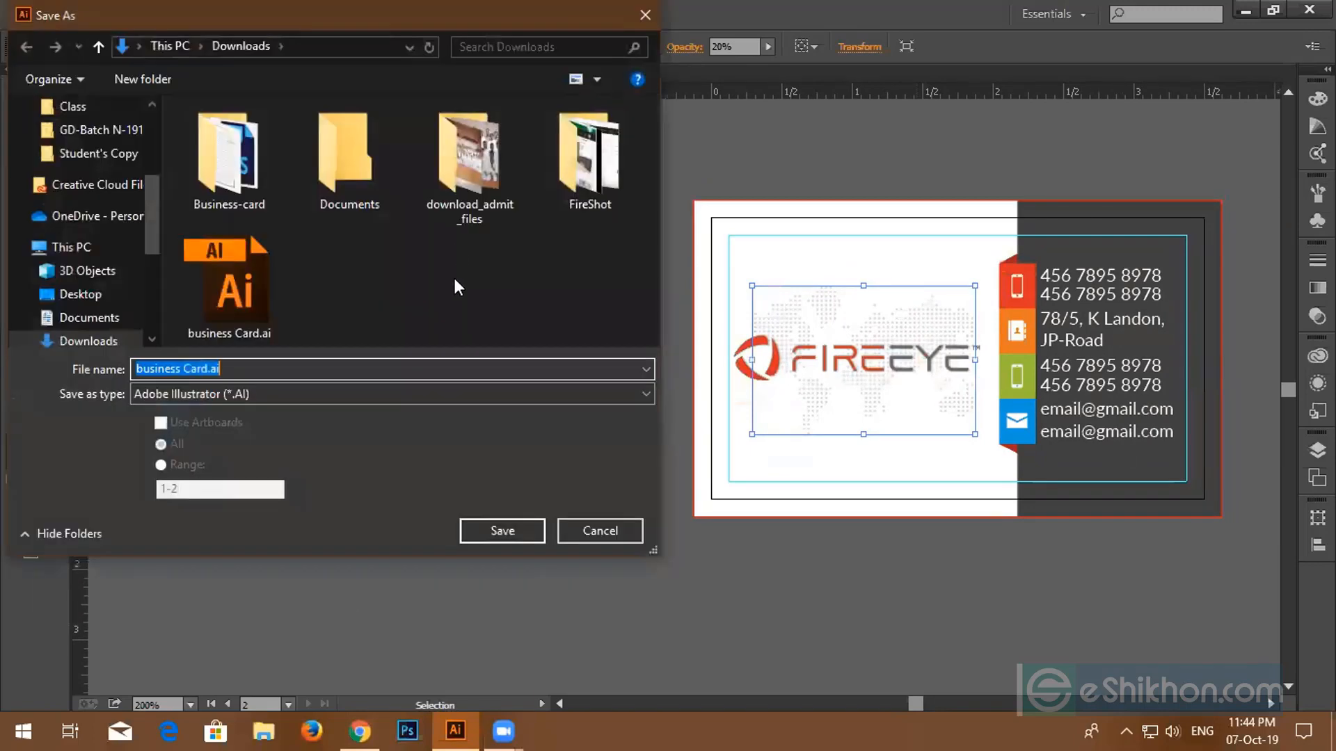
left_click(293, 395)
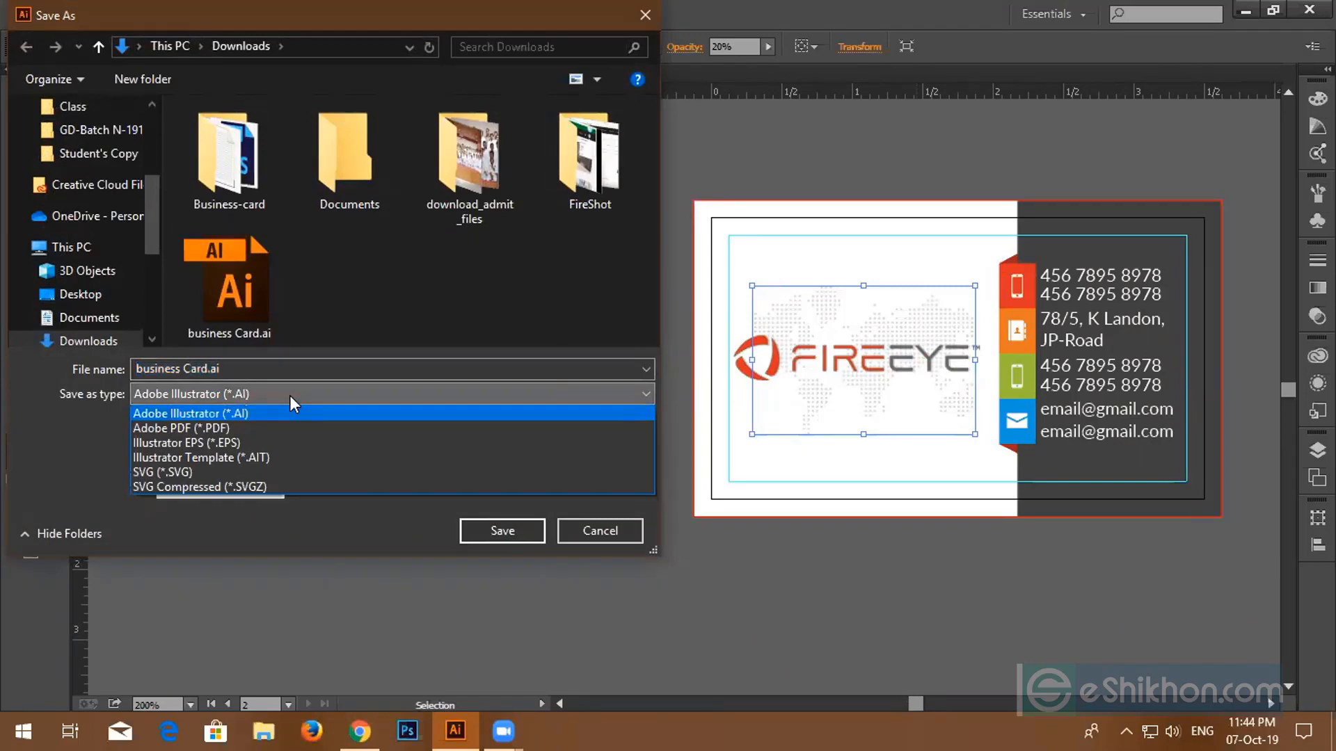
left_click(223, 429)
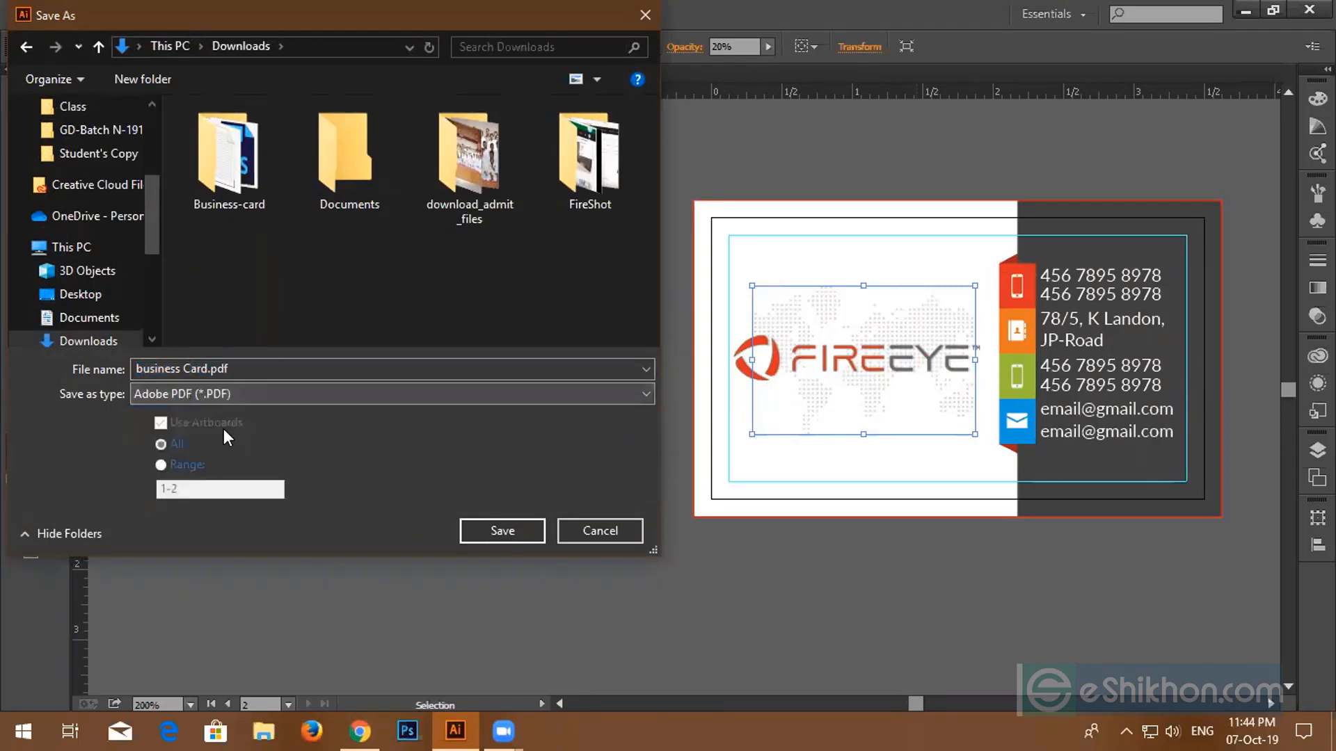
left_click(499, 524)
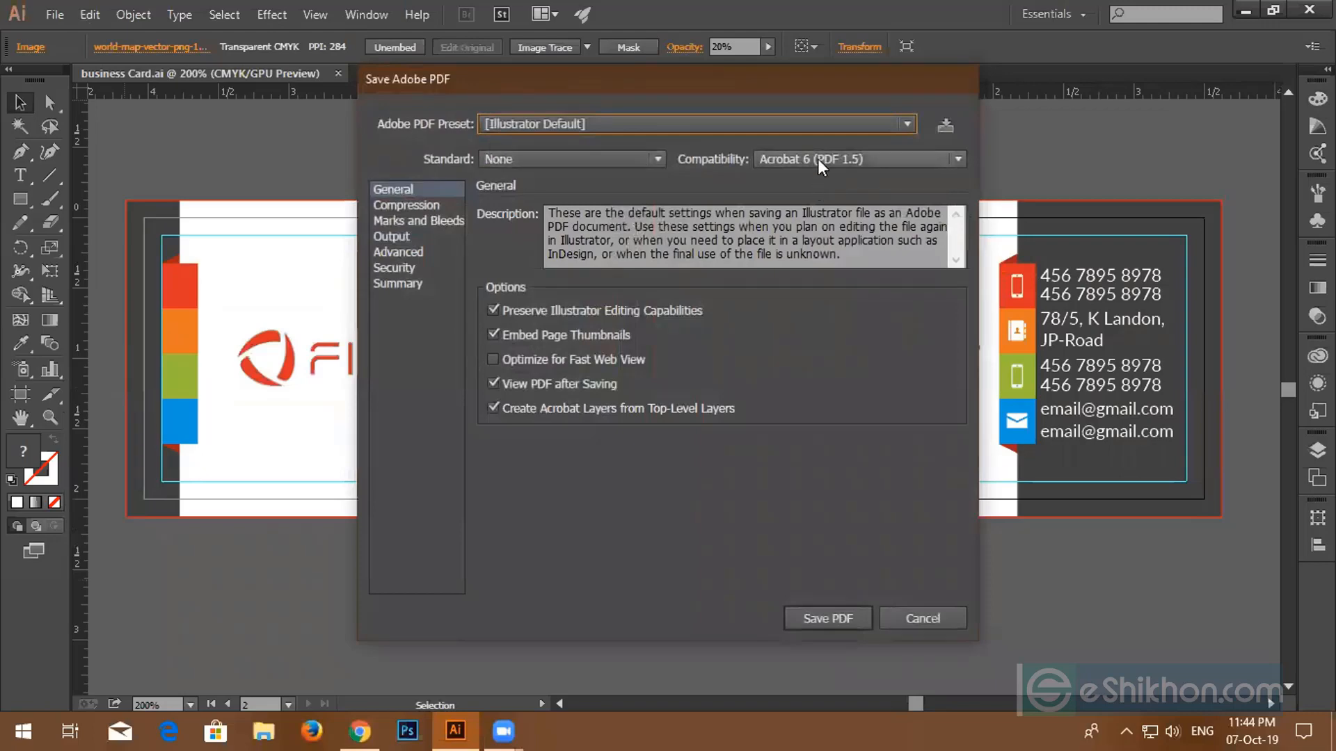
- Set PDF compatibility to Acrobat 4 (PDF 1.3), enable all printer's marks, and save
left_click(817, 159)
left_click(814, 180)
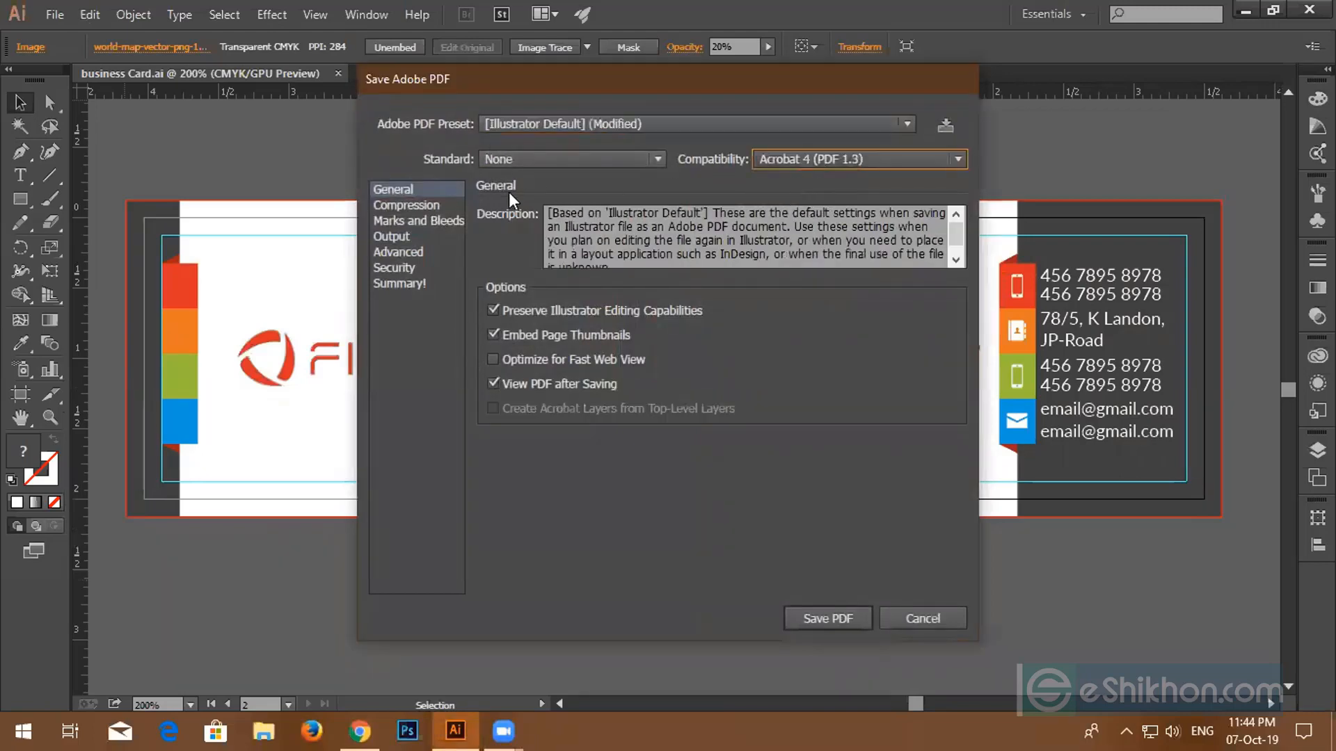
left_click(400, 221)
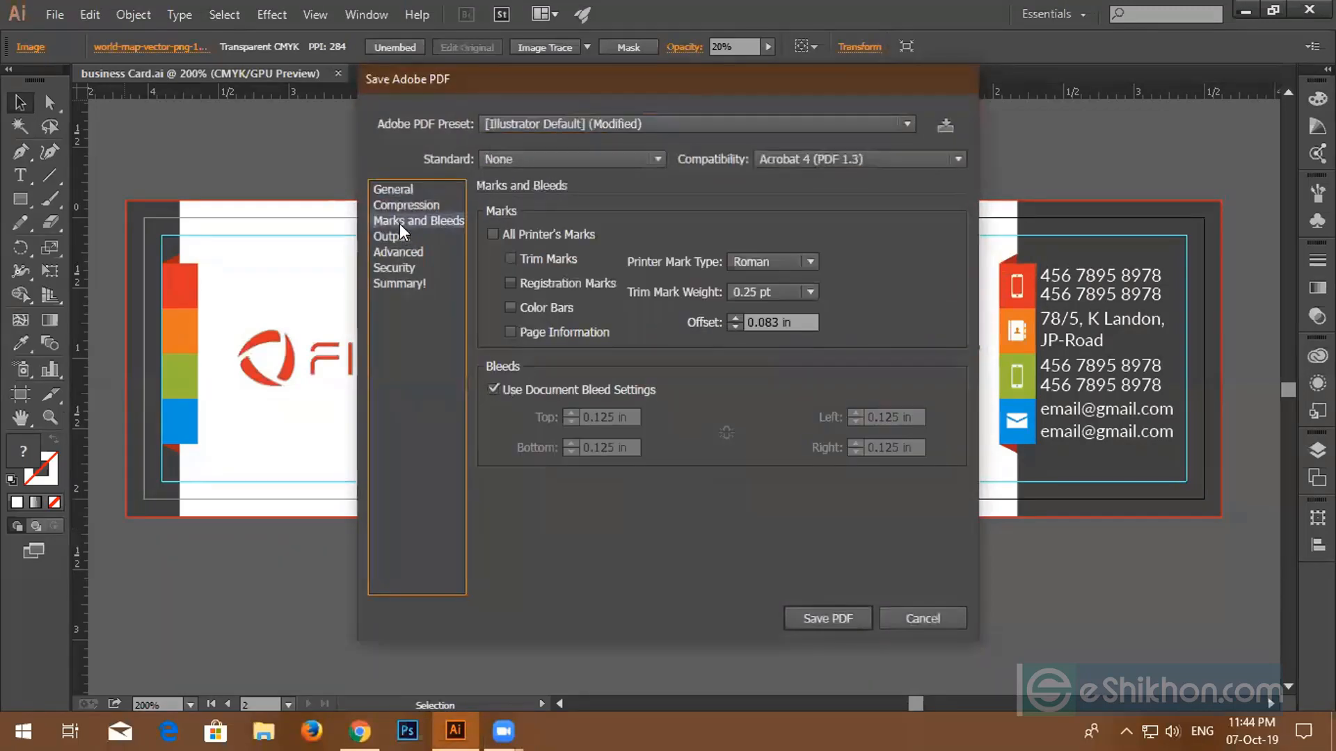
left_click(491, 233)
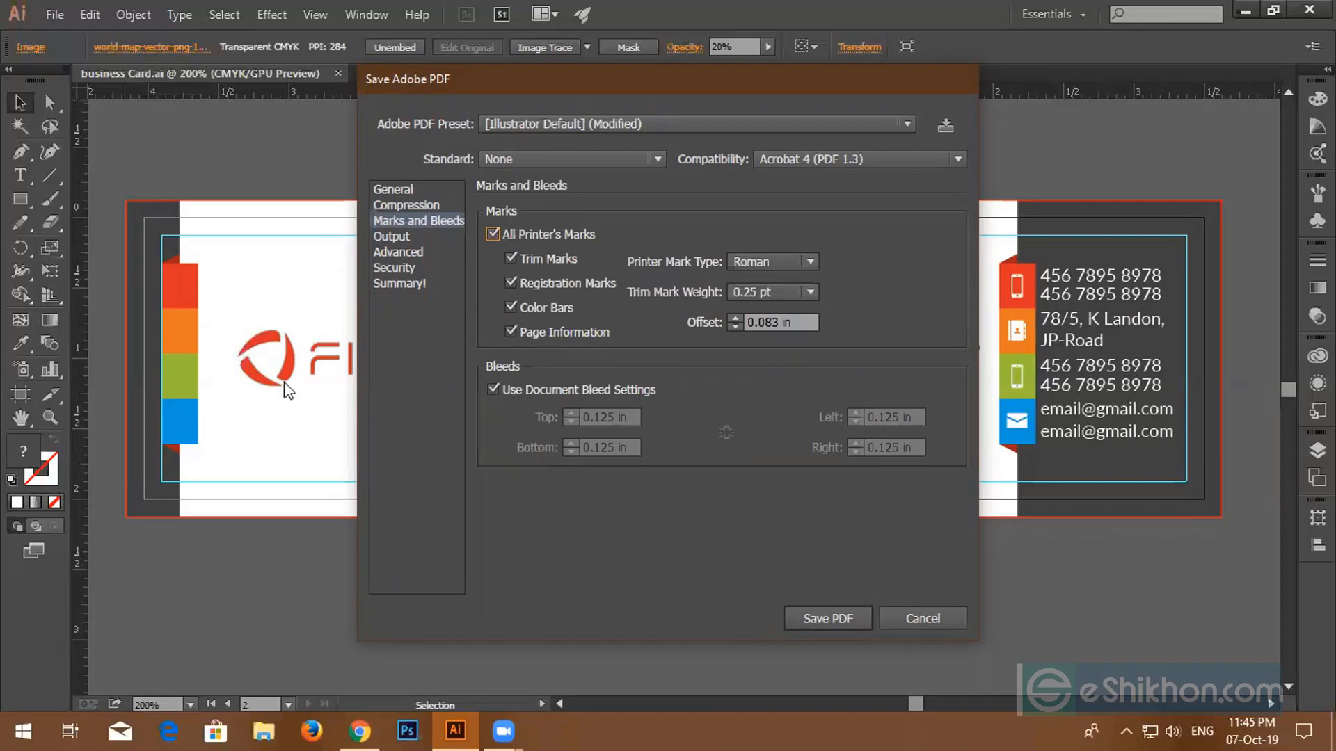
left_click(837, 616)
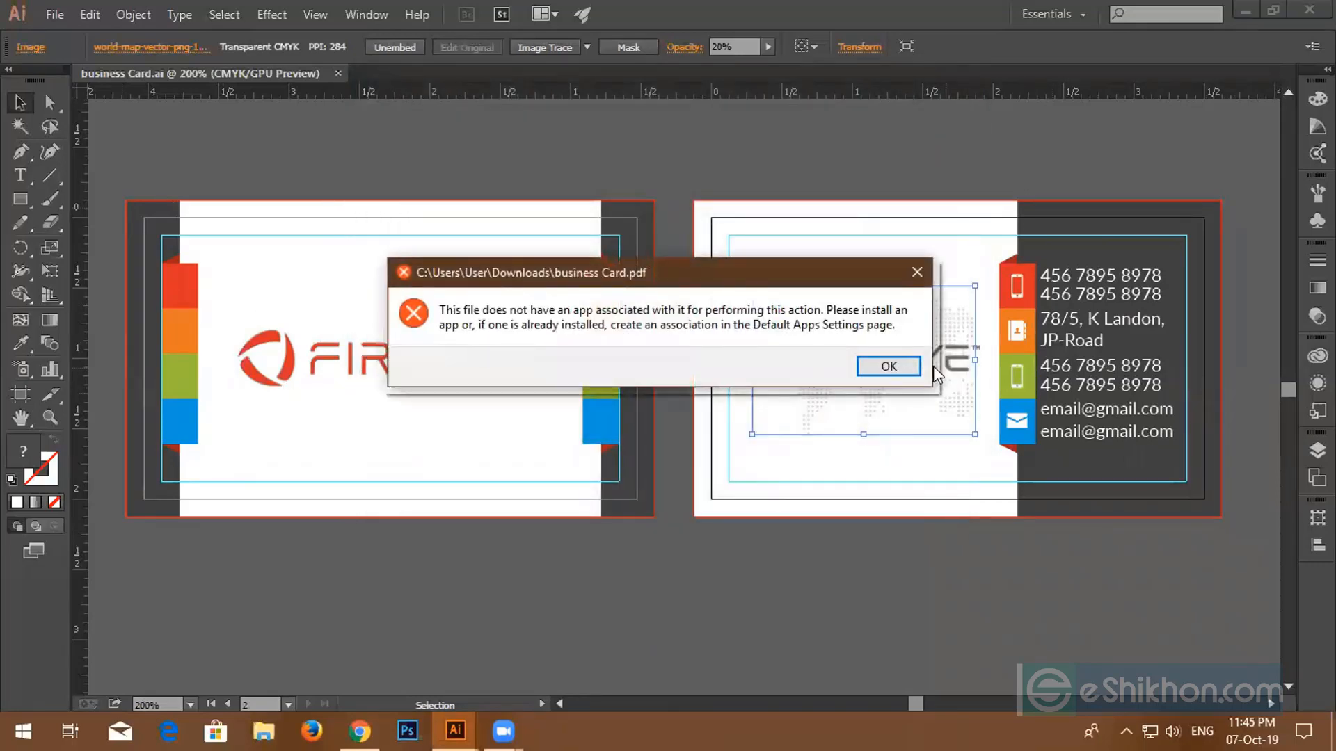
- Dismiss the error, check both pages of business Card.pdf in Adobe Reader, and close it
left_click(907, 364)
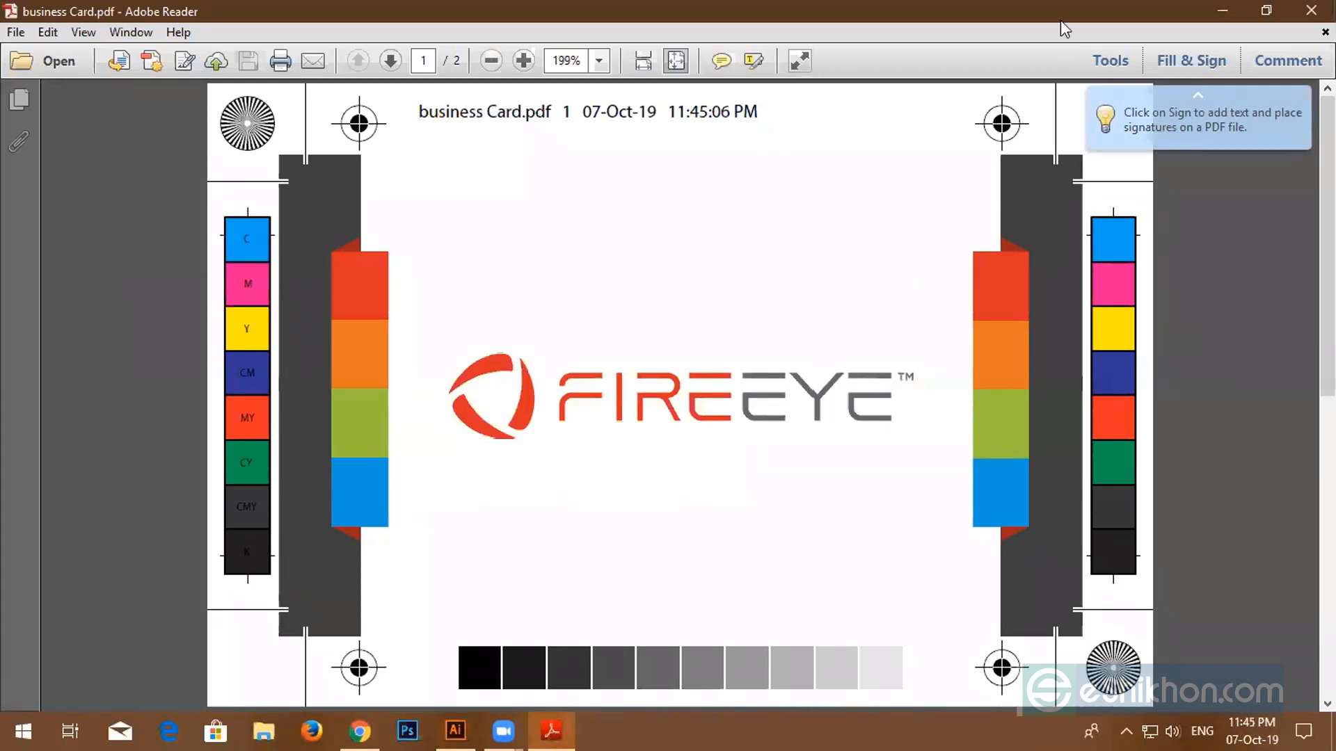
scroll(596, 456, "down", 3)
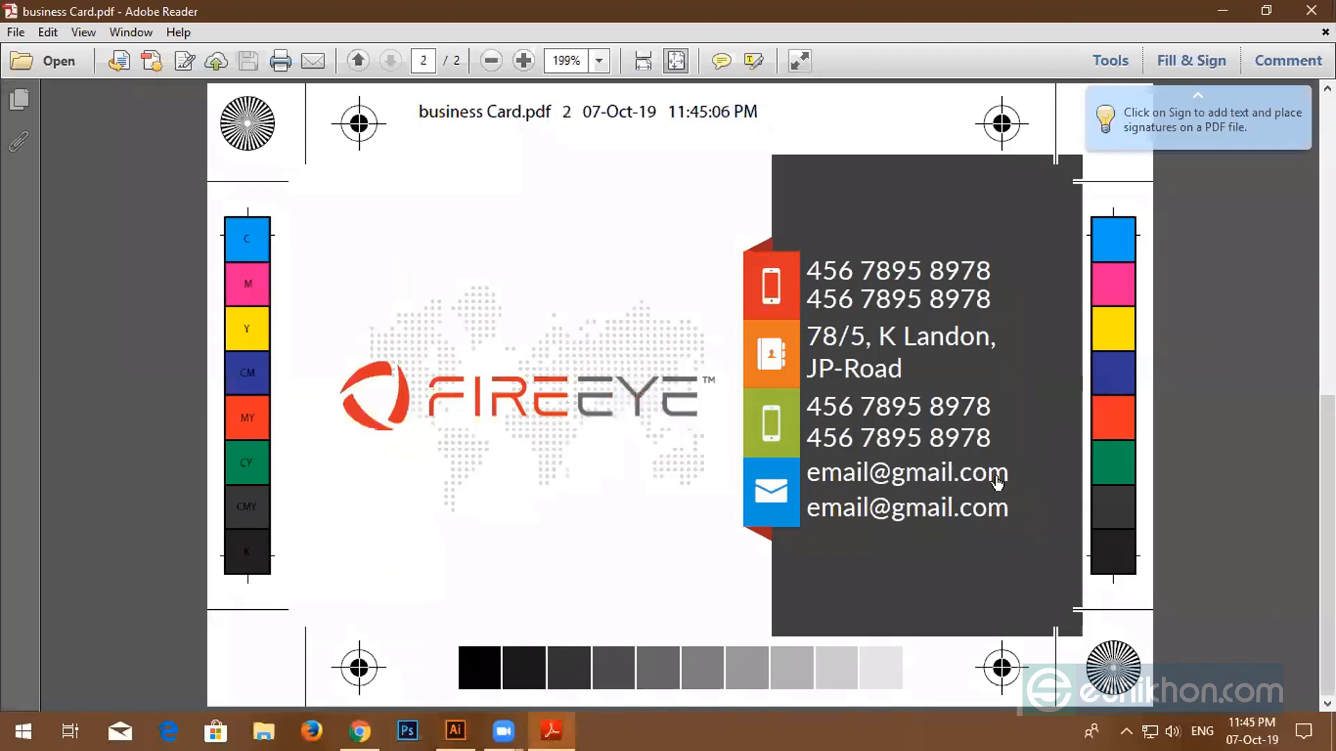
scroll(689, 459, "up", 3)
scroll(446, 430, "down", 3)
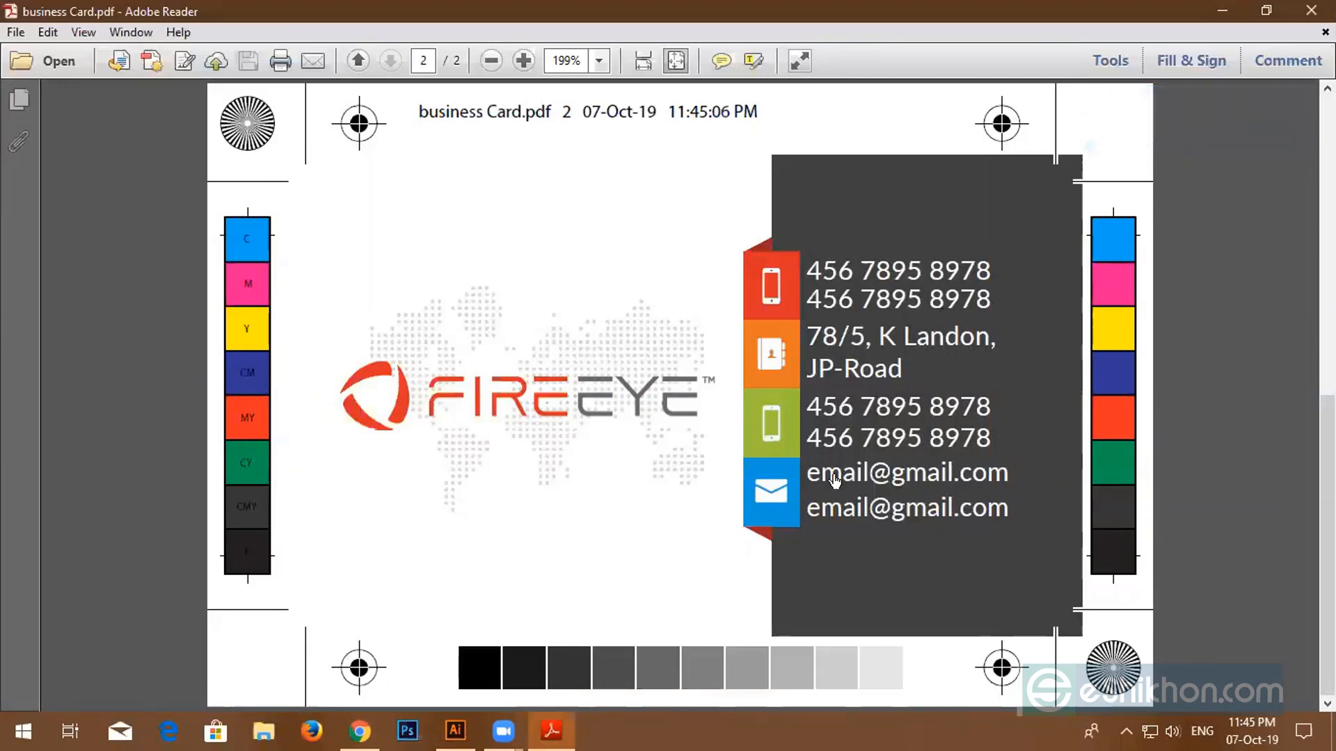
left_click(1311, 10)
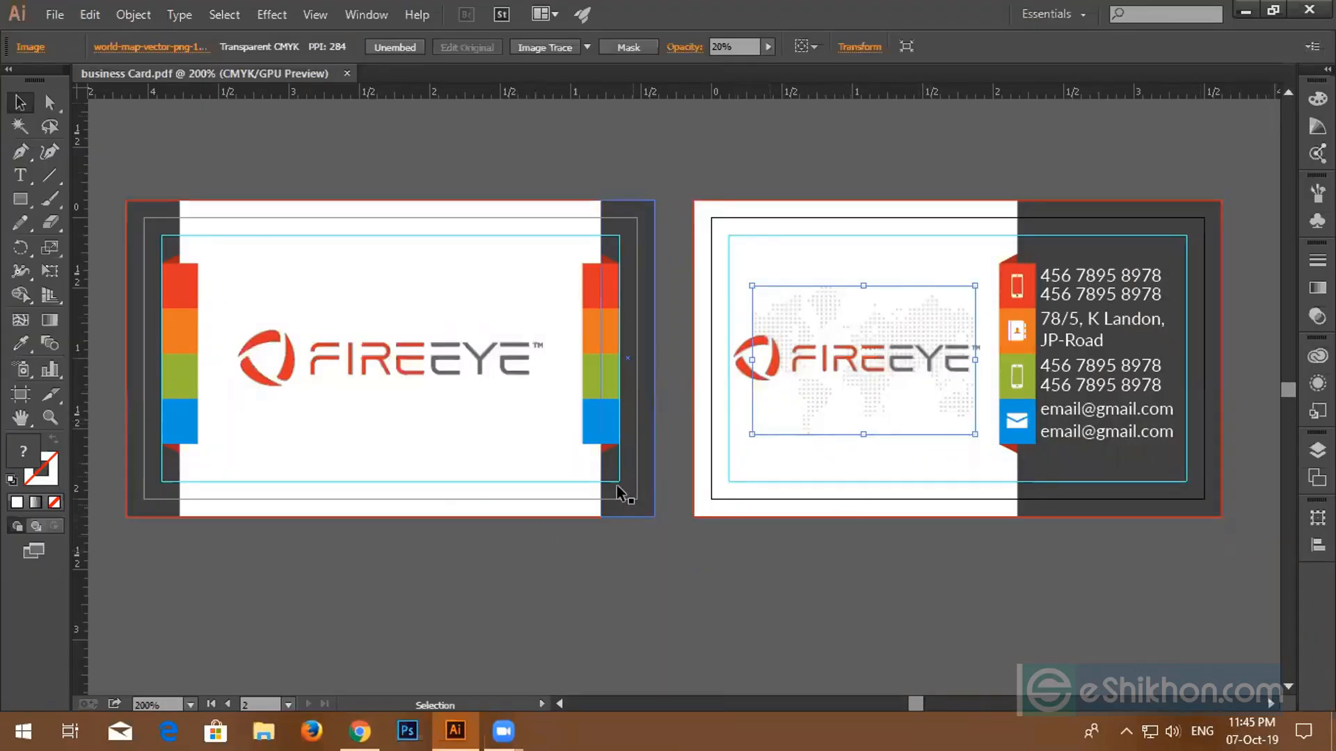
- Delete the front card's bottom frame rectangles and its right colour and dark strips
left_click(596, 367)
left_click(396, 560)
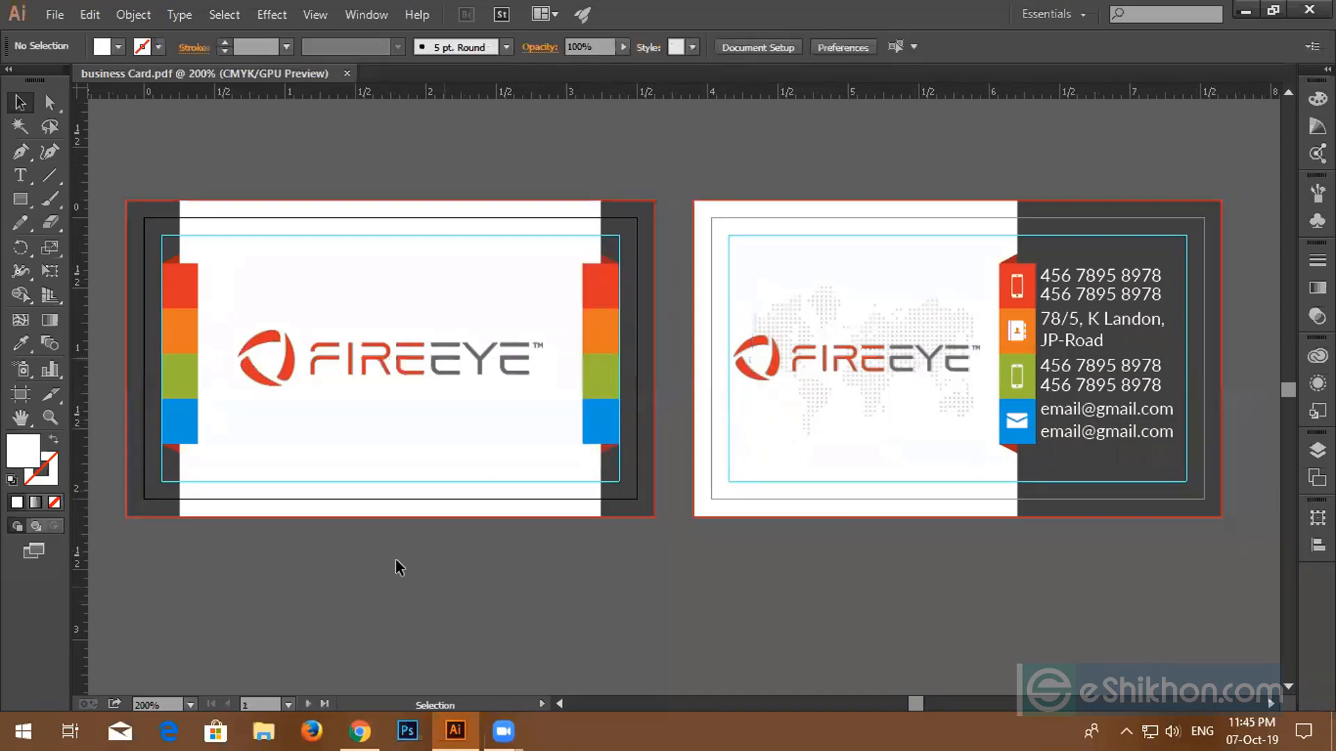
left_click_drag(395, 560, 428, 469)
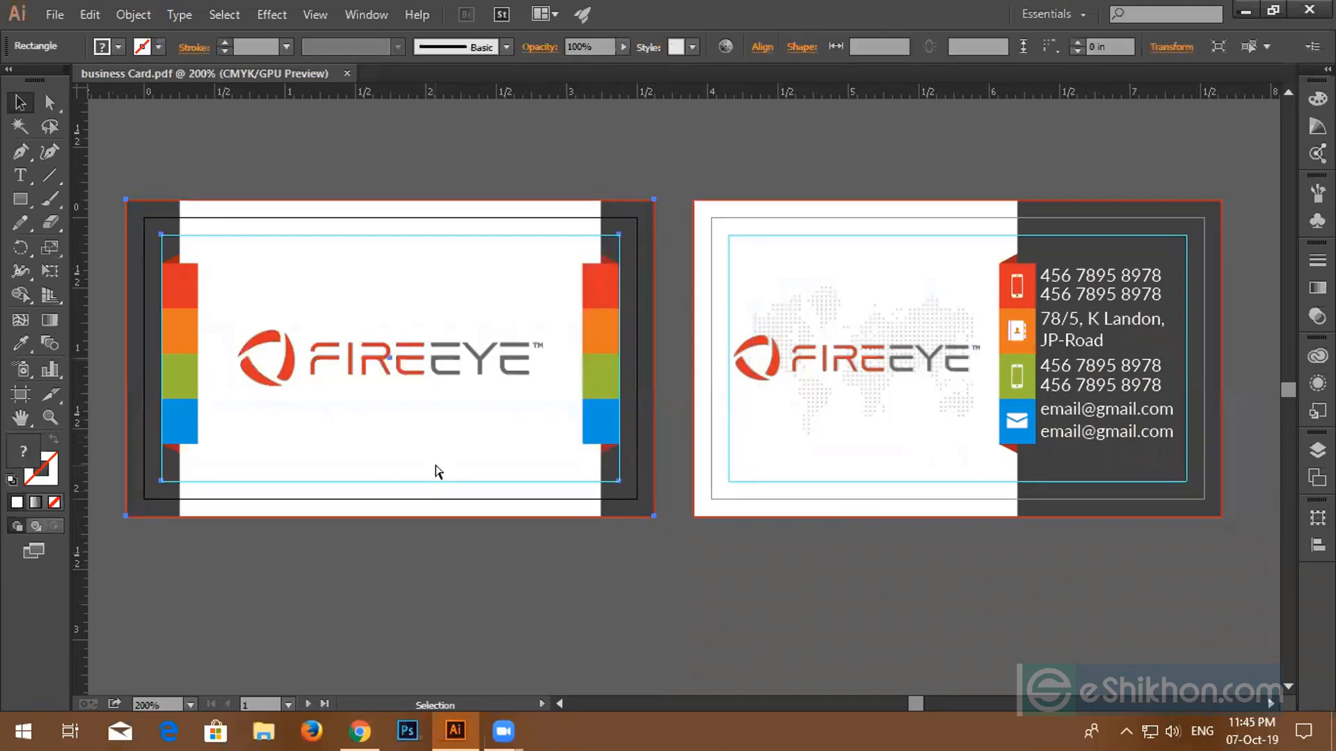
key("Delete")
left_click_drag(834, 600, 865, 399)
key("ctrl+2")
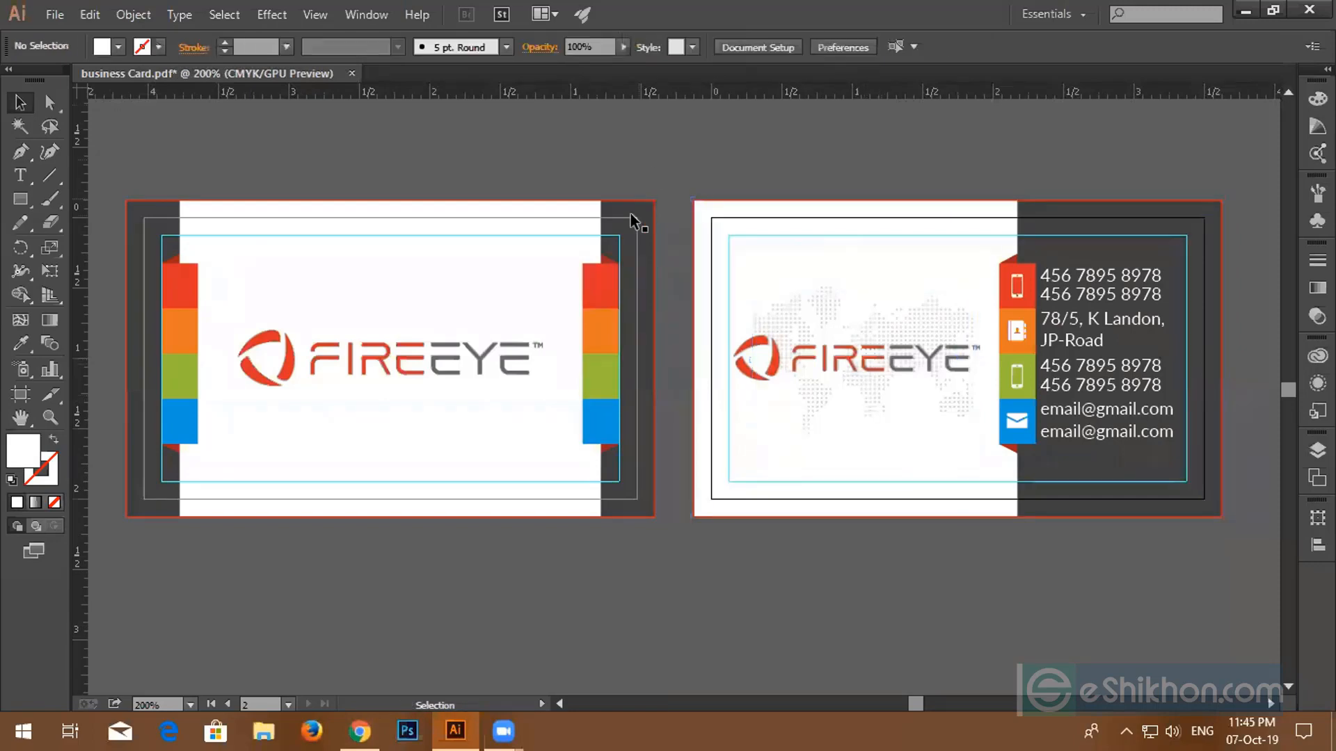
left_click_drag(578, 193, 657, 521)
key("Delete")
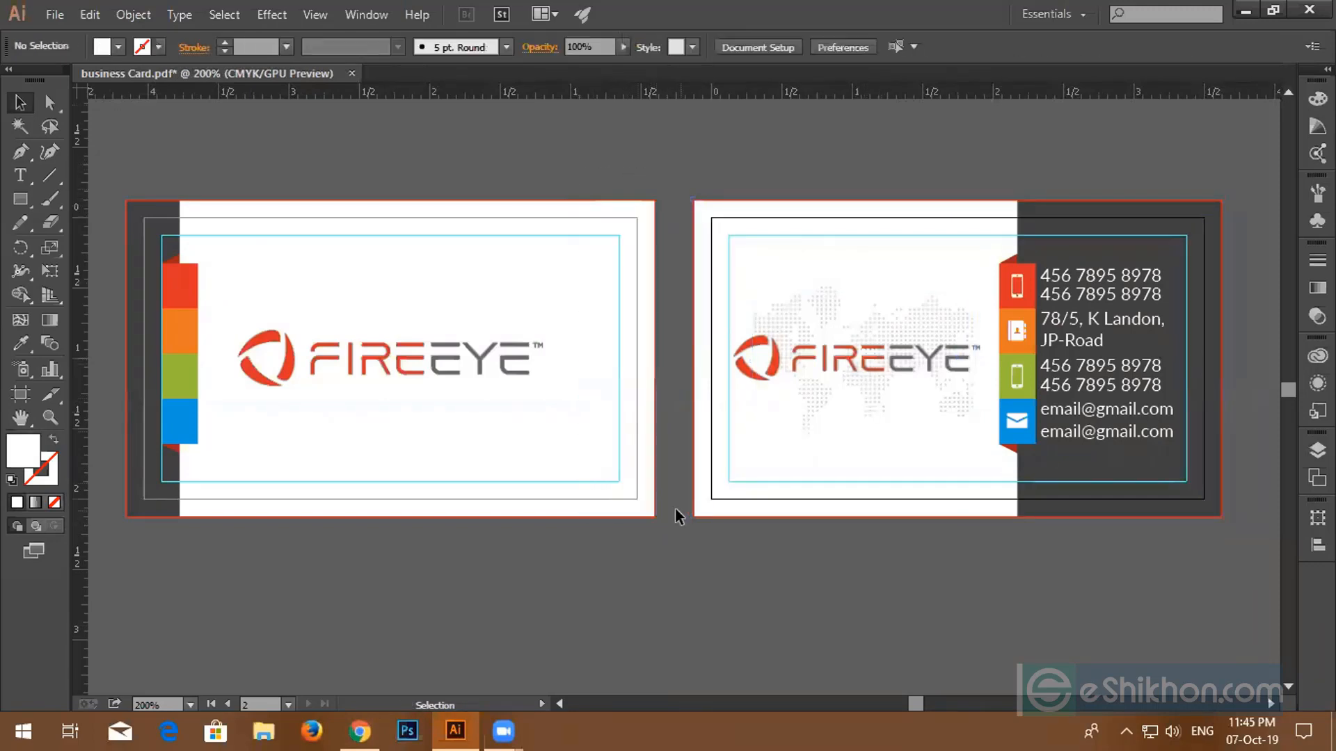
- Rotate the left colour strip 90° and move it along the card's bottom edge
left_click(173, 406)
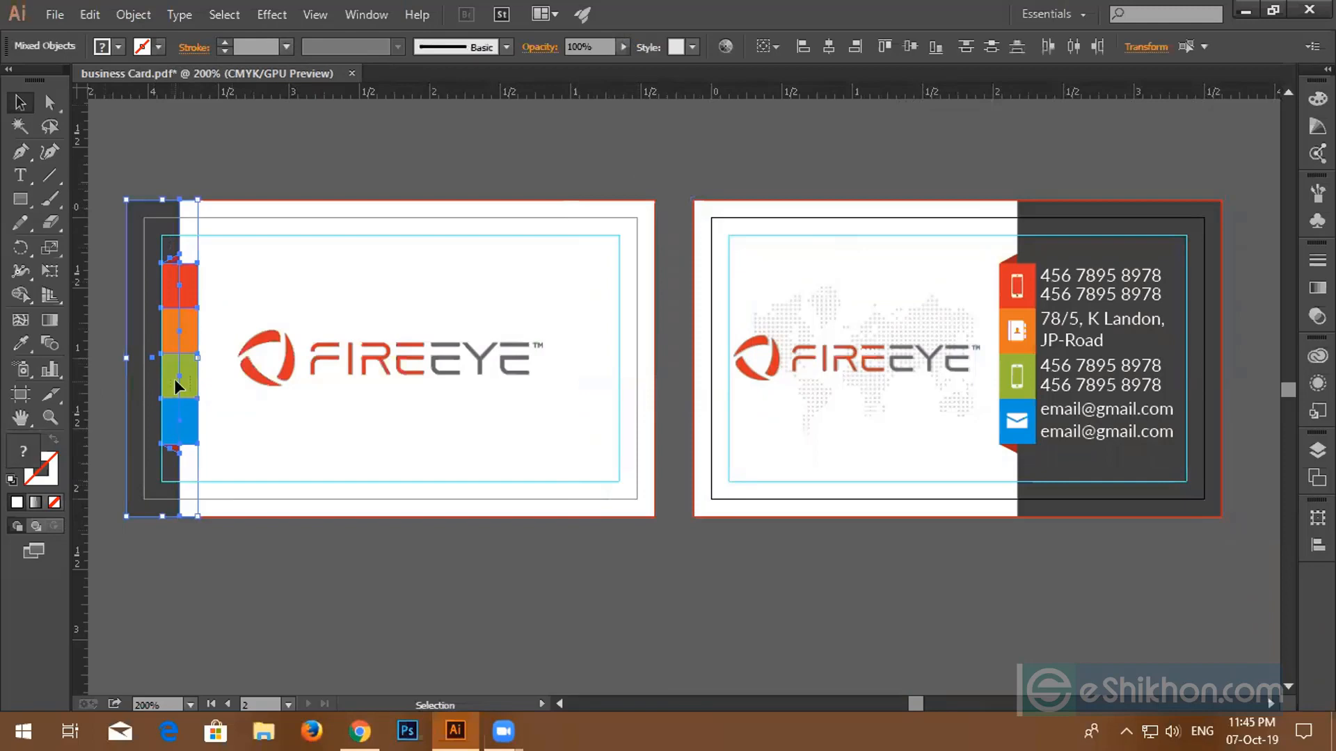
right_click(174, 379)
mouse_move(341, 546)
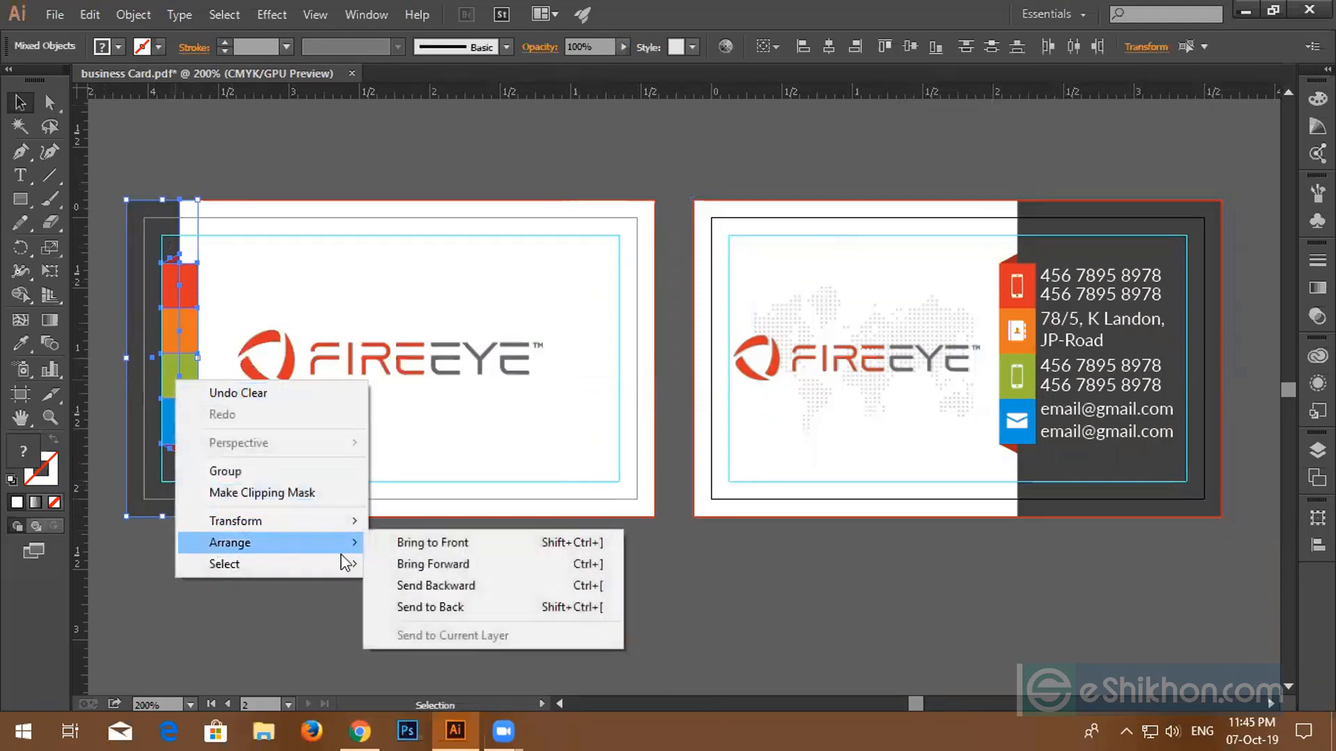
mouse_move(351, 522)
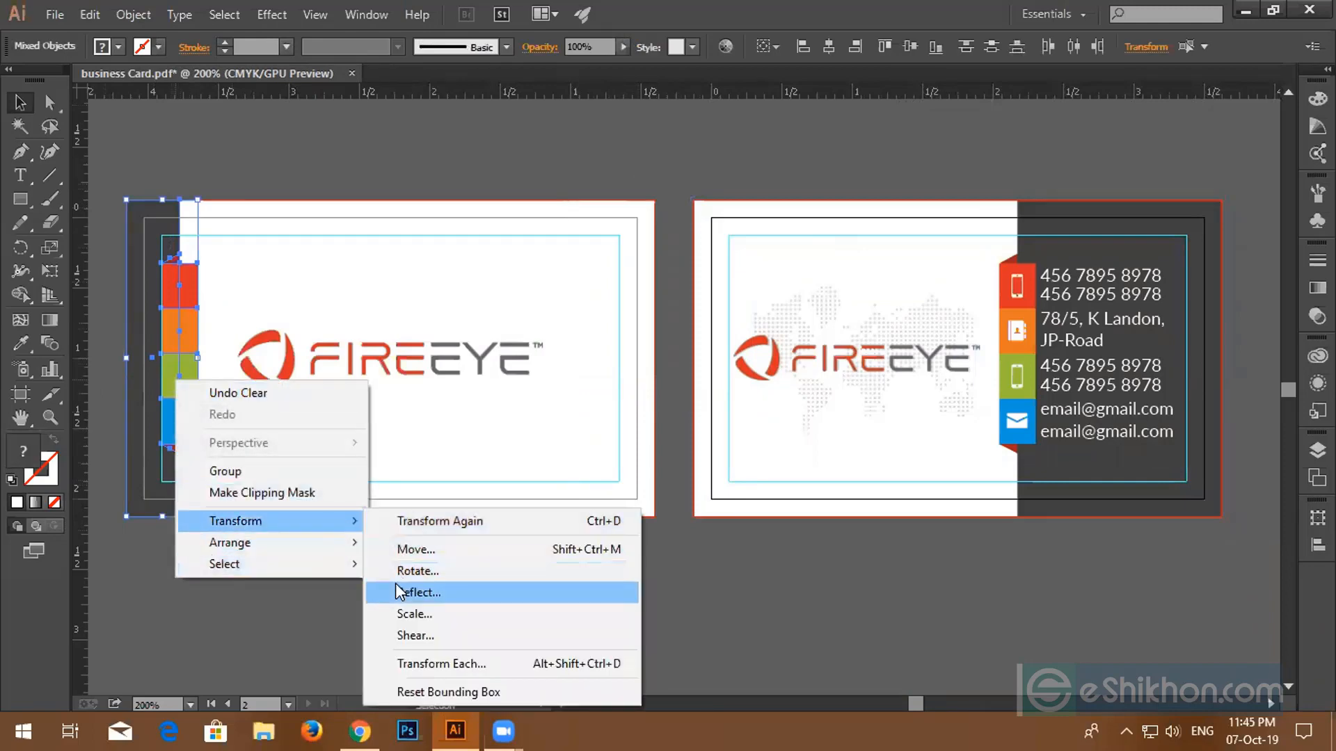
left_click(402, 572)
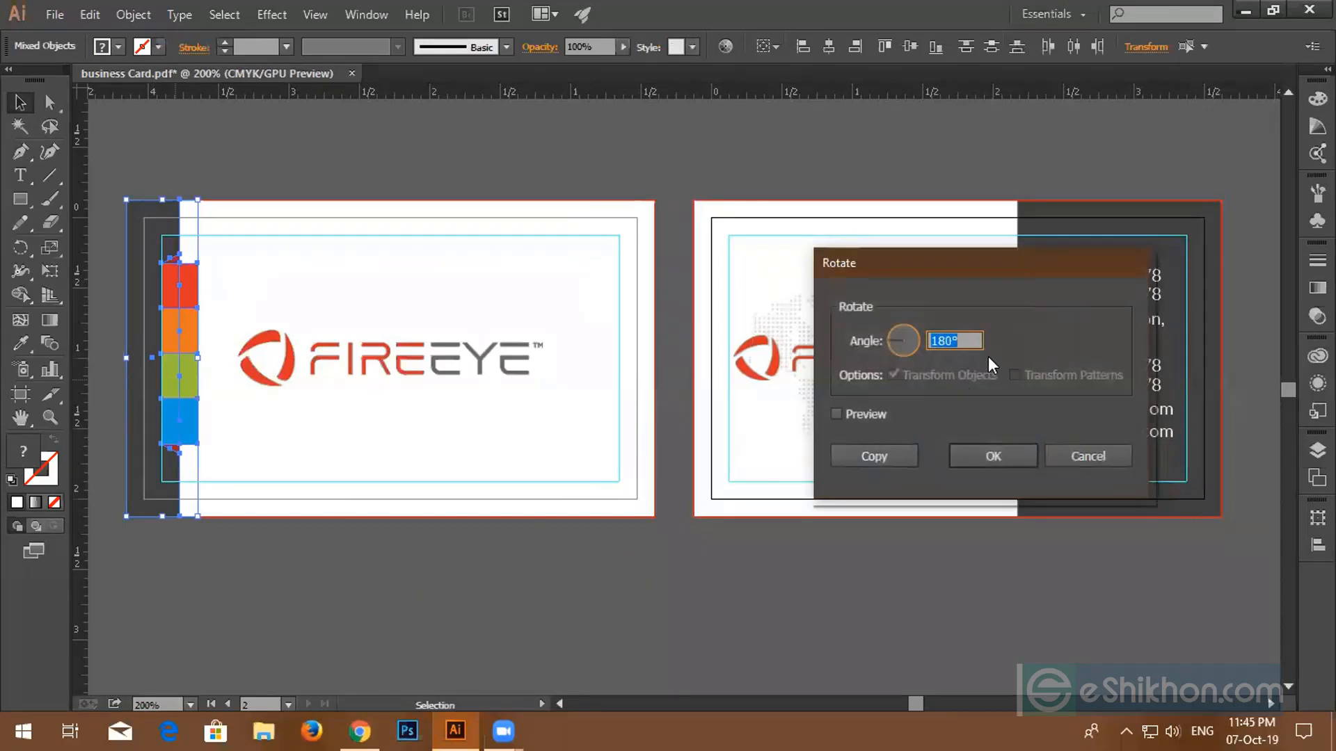
type("90")
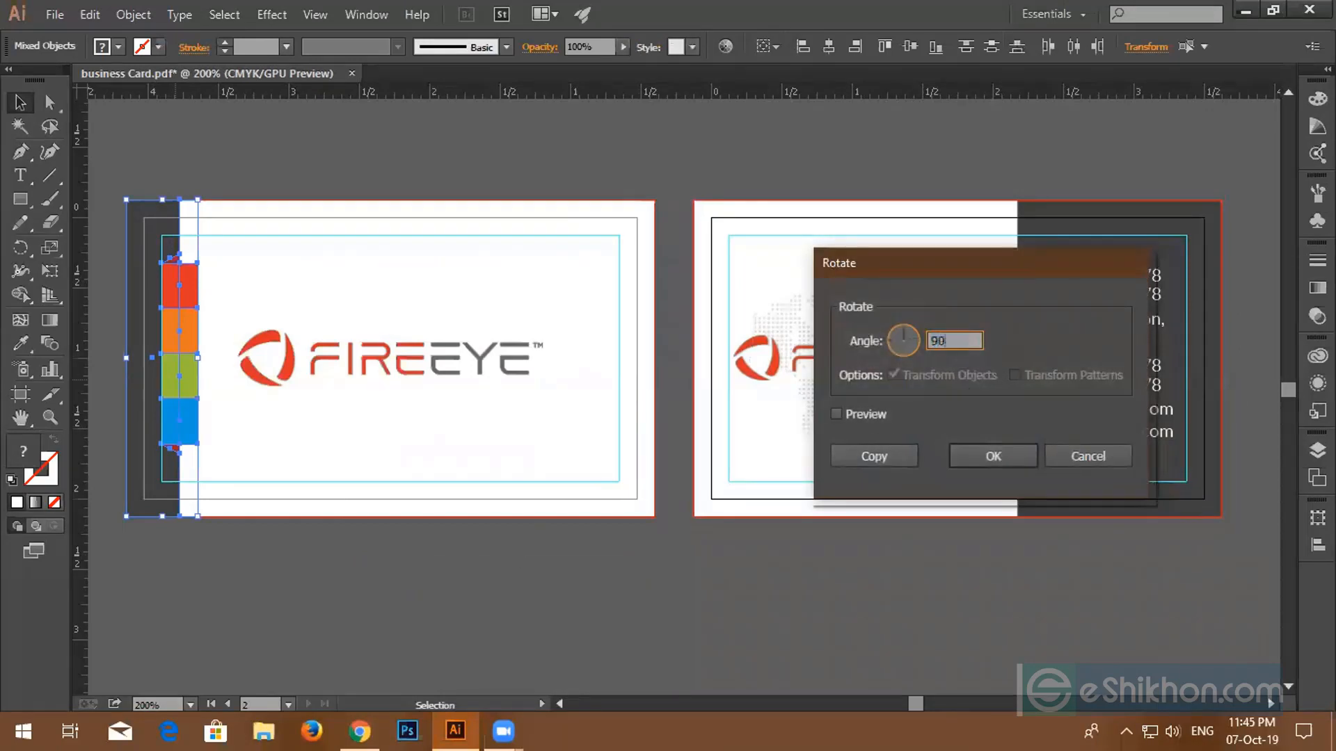
left_click(834, 414)
left_click(988, 456)
left_click_drag(297, 393, 446, 467)
left_click(481, 556)
left_click(479, 513)
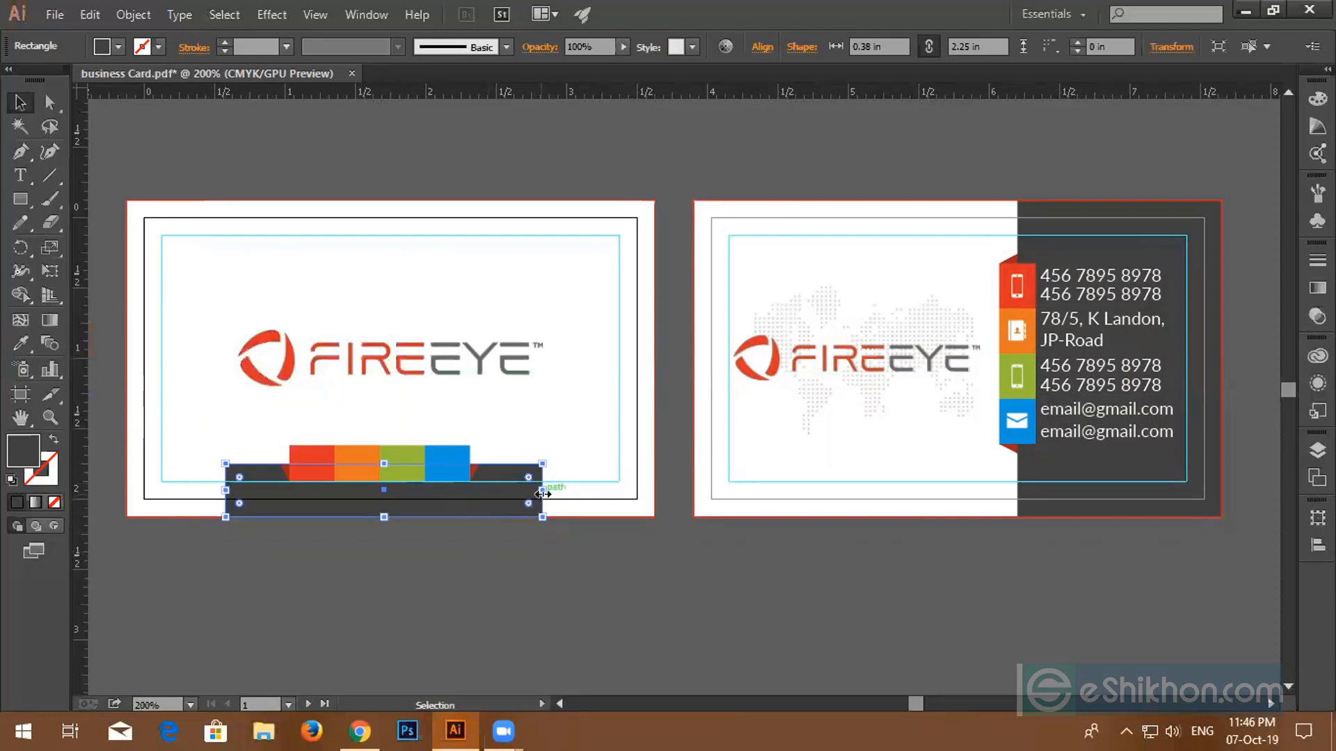
- Widen the dark bar across the card and stretch the colour strip wider to the right
left_click_drag(542, 491, 654, 490)
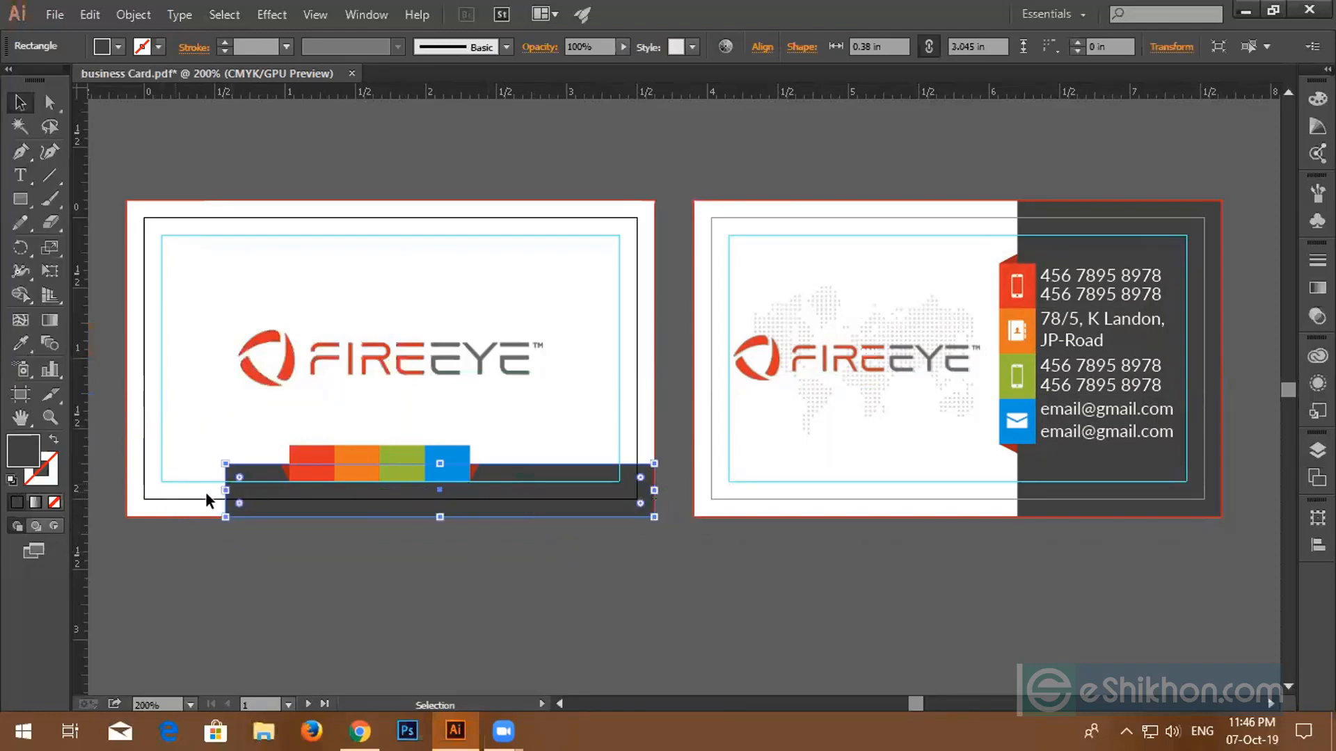
left_click_drag(227, 490, 126, 490)
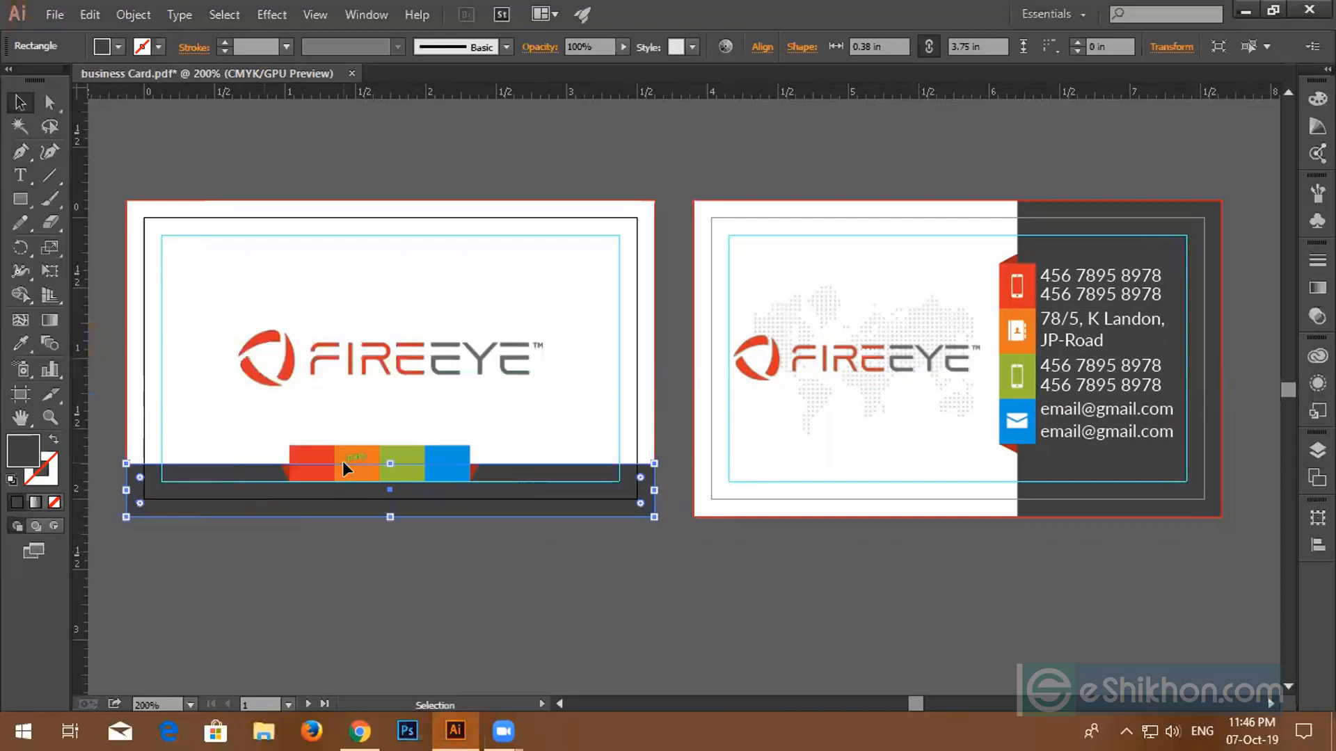
left_click(366, 435)
left_click(366, 446)
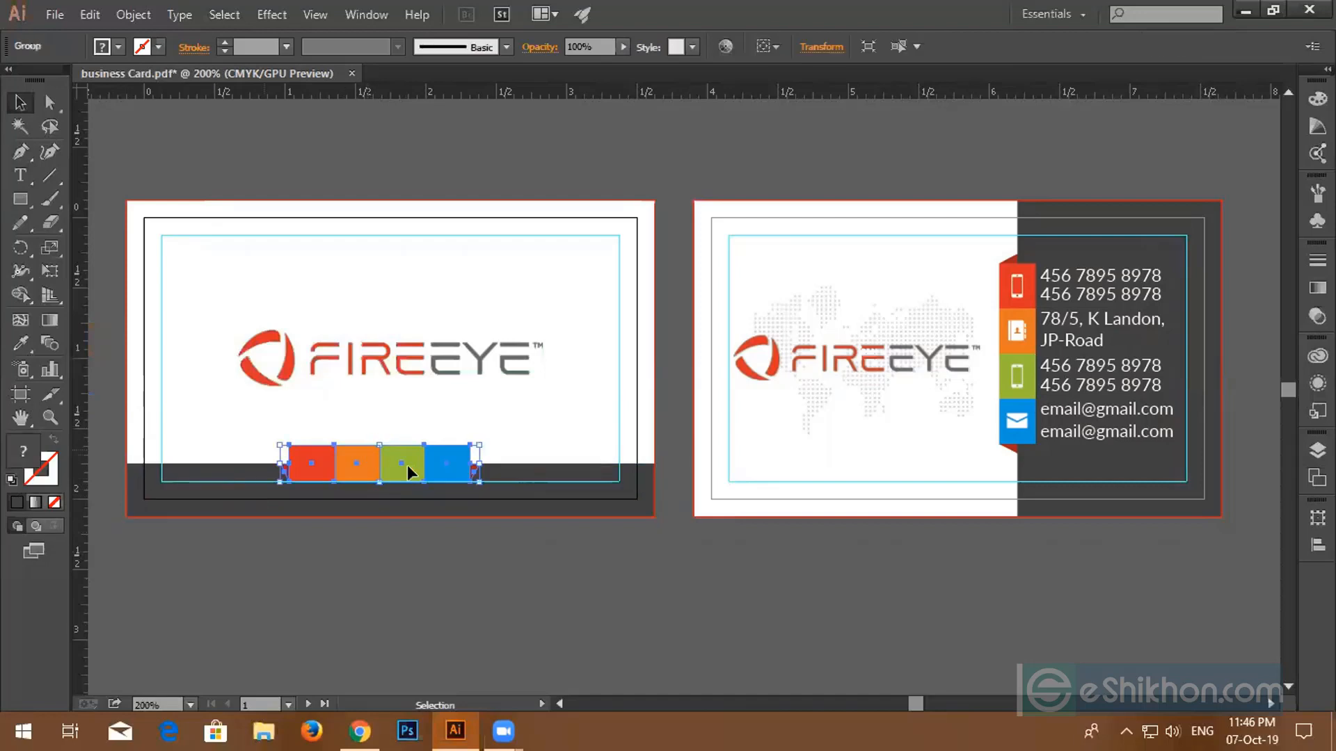
left_click_drag(481, 467, 542, 480)
key("ctrl+z")
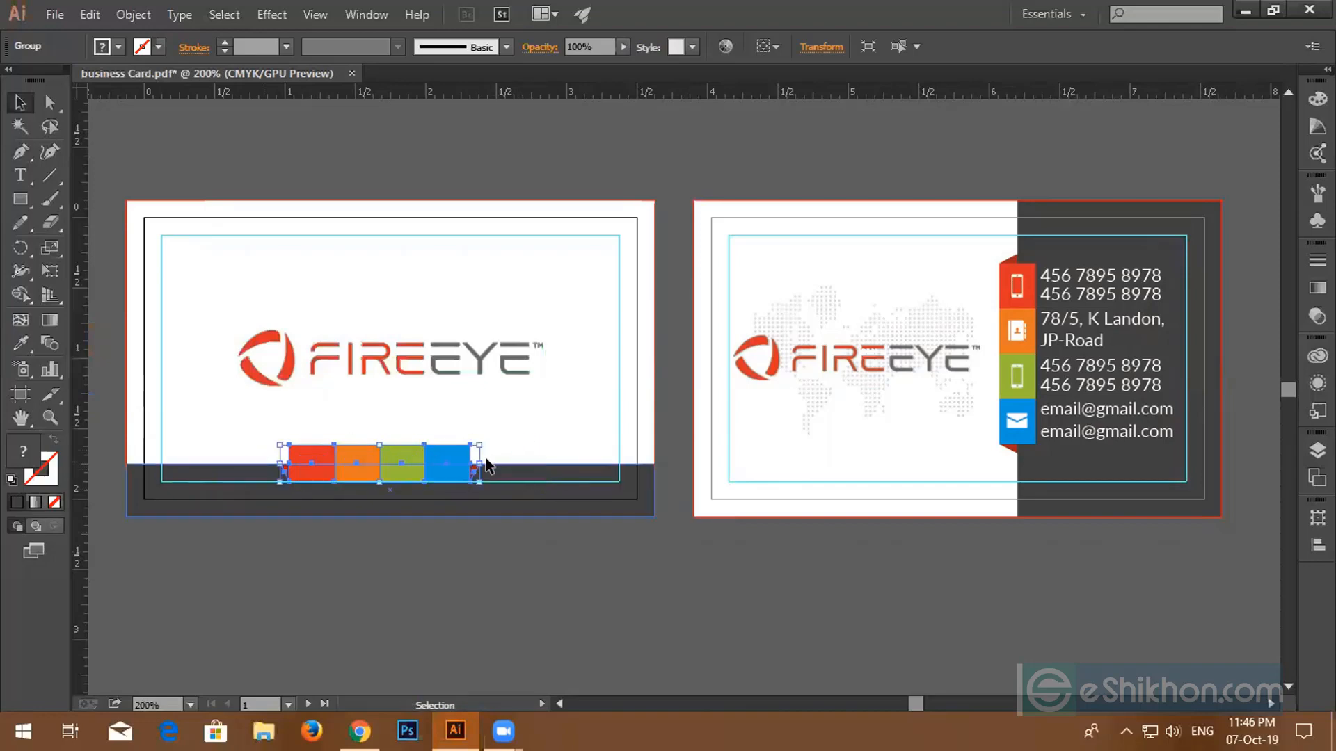
left_click_drag(481, 463, 563, 464)
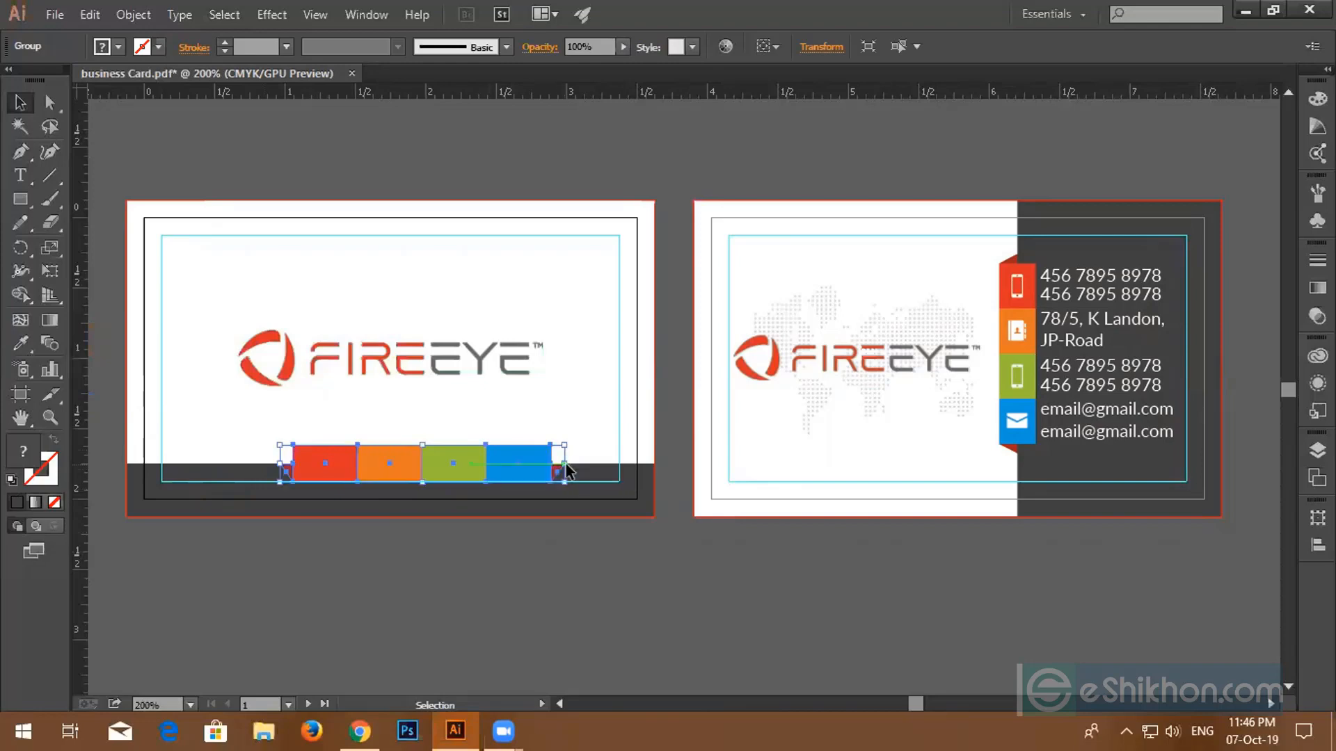
left_click_drag(366, 457, 335, 455)
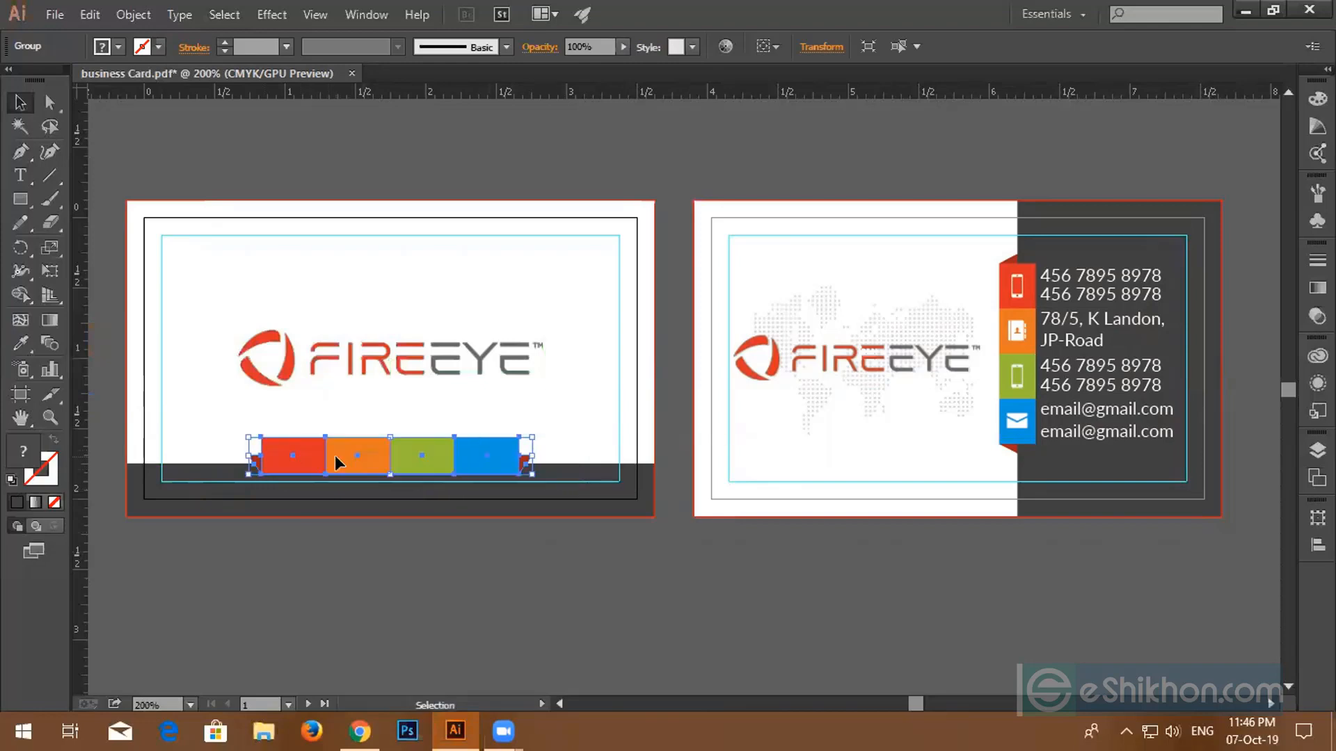
key("a")
key("ctrl+z")
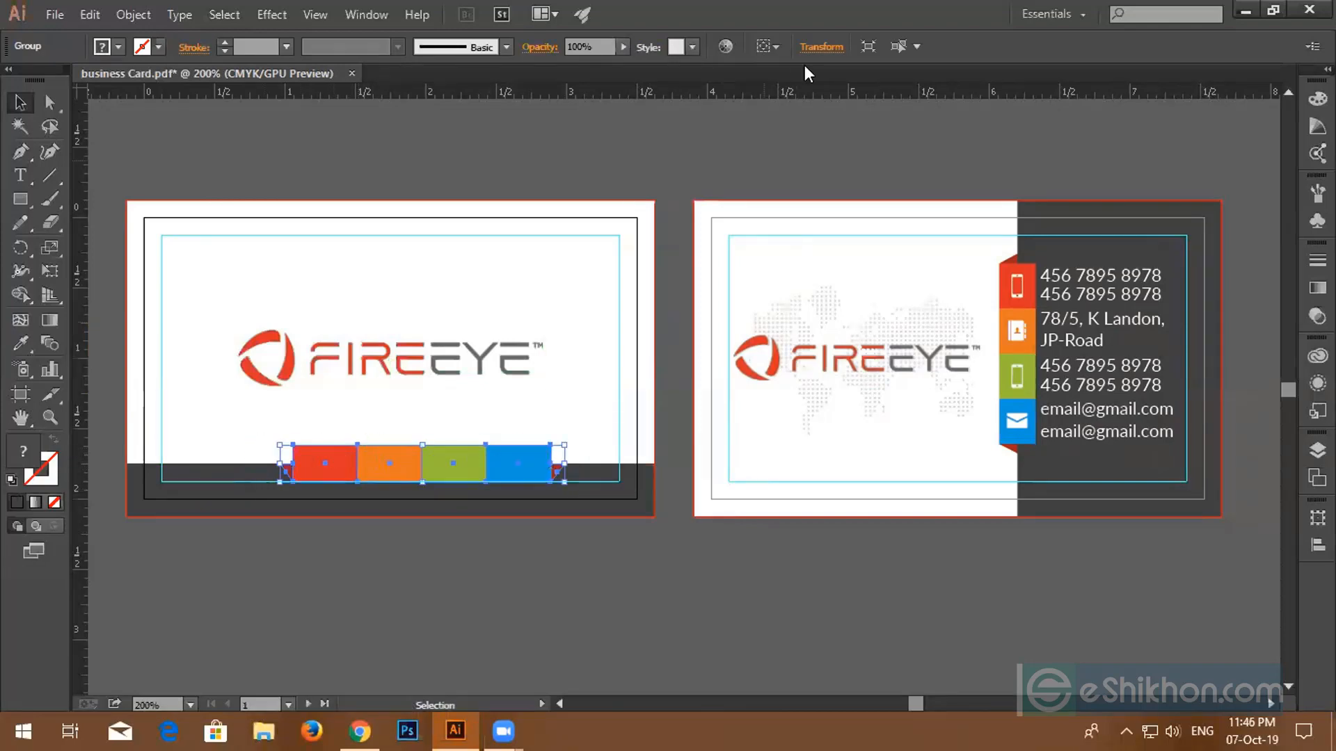
- Centre the colour strip and dark band horizontally on the artboard
left_click(765, 46)
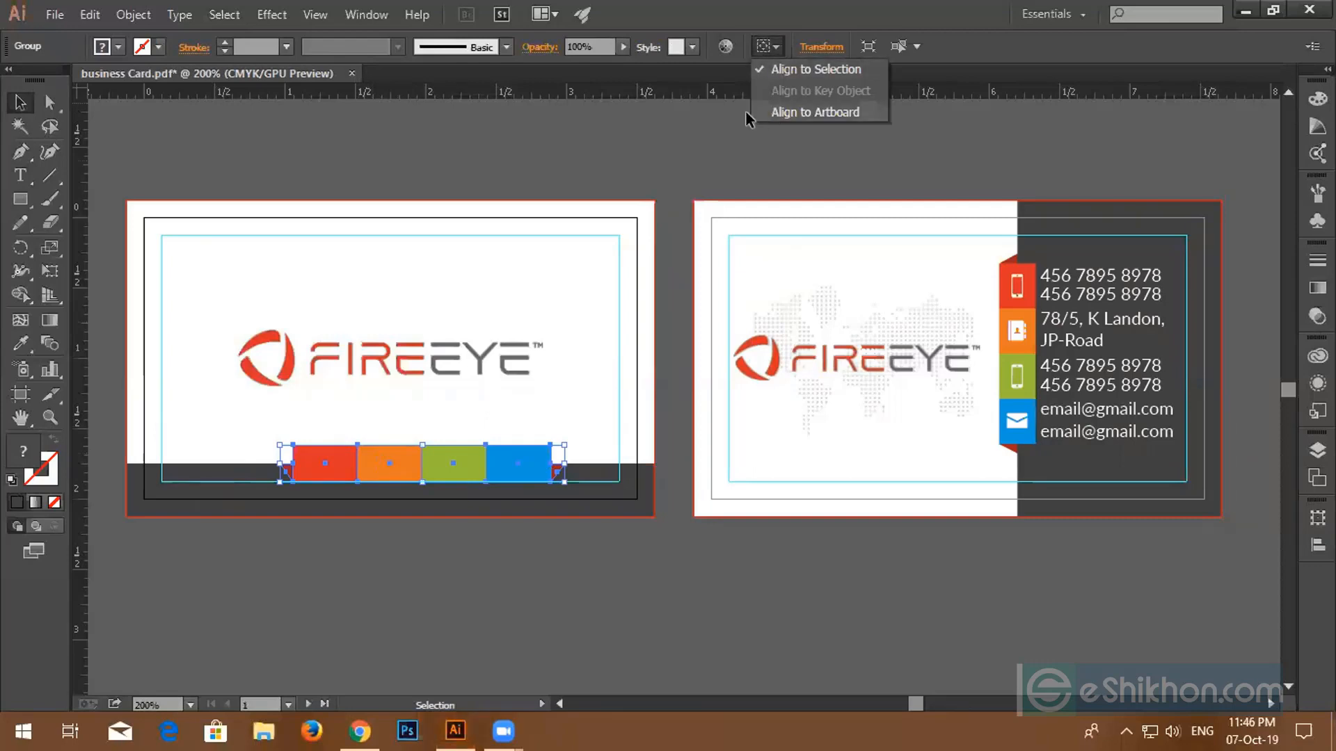
left_click(765, 111)
left_click(272, 524)
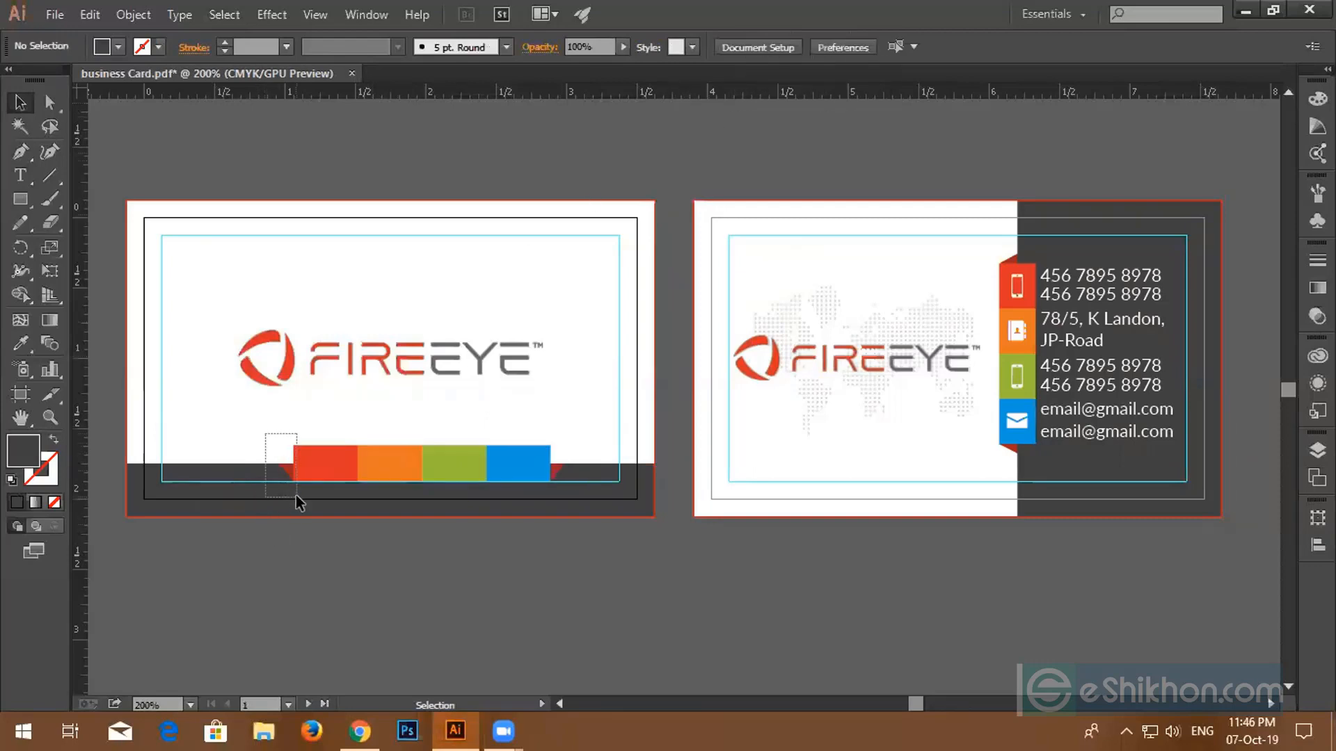
left_click_drag(295, 495, 296, 497)
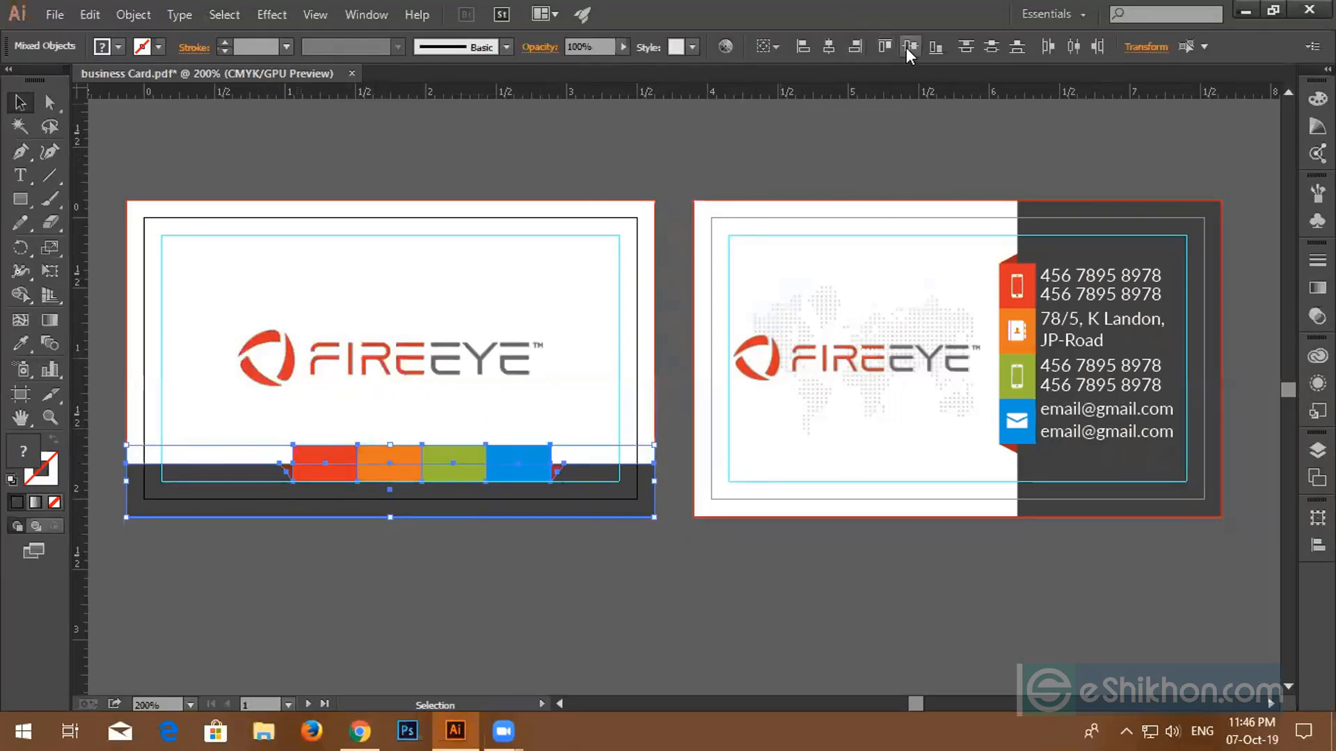
left_click(829, 46)
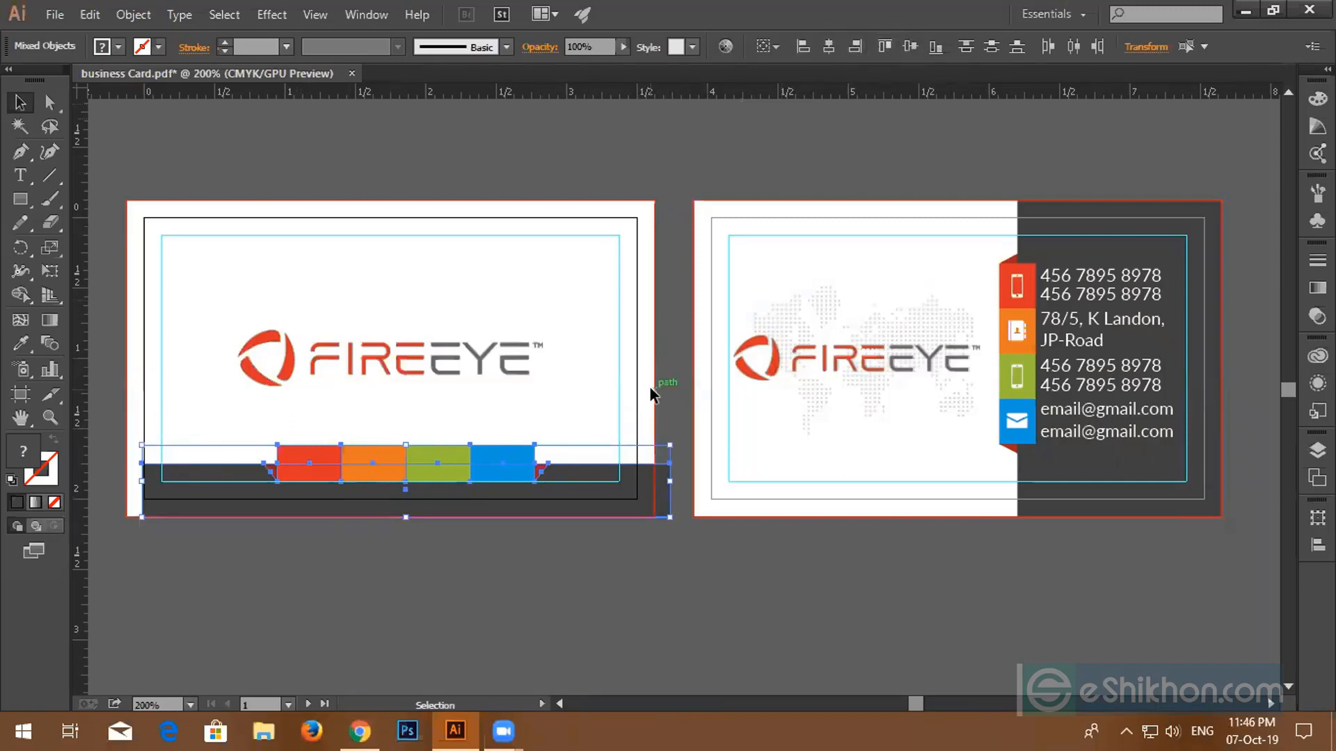
key("Left")
key("Left")
key("Left")
key("Left")
key("Left")
key("Left")
key("Left")
key("Left")
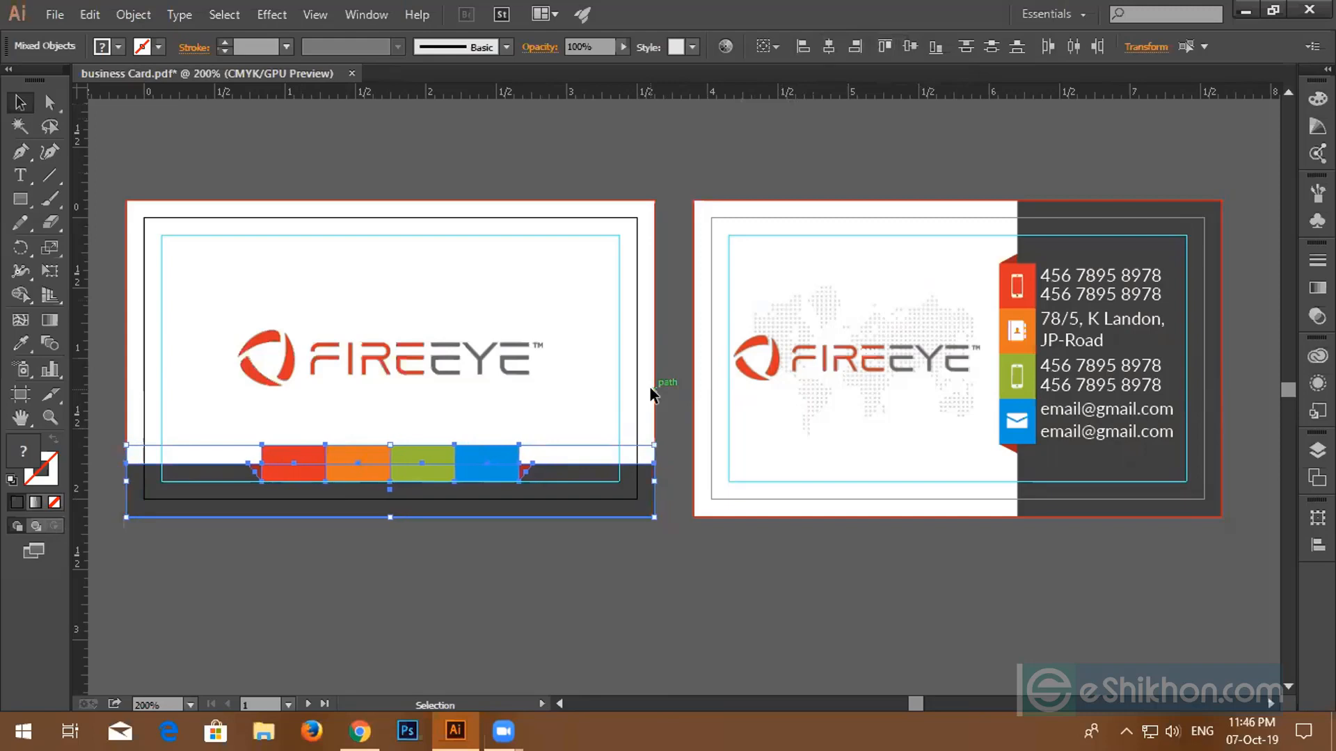
- Delete the small red triangle at the colour strip's left end
left_click(689, 544)
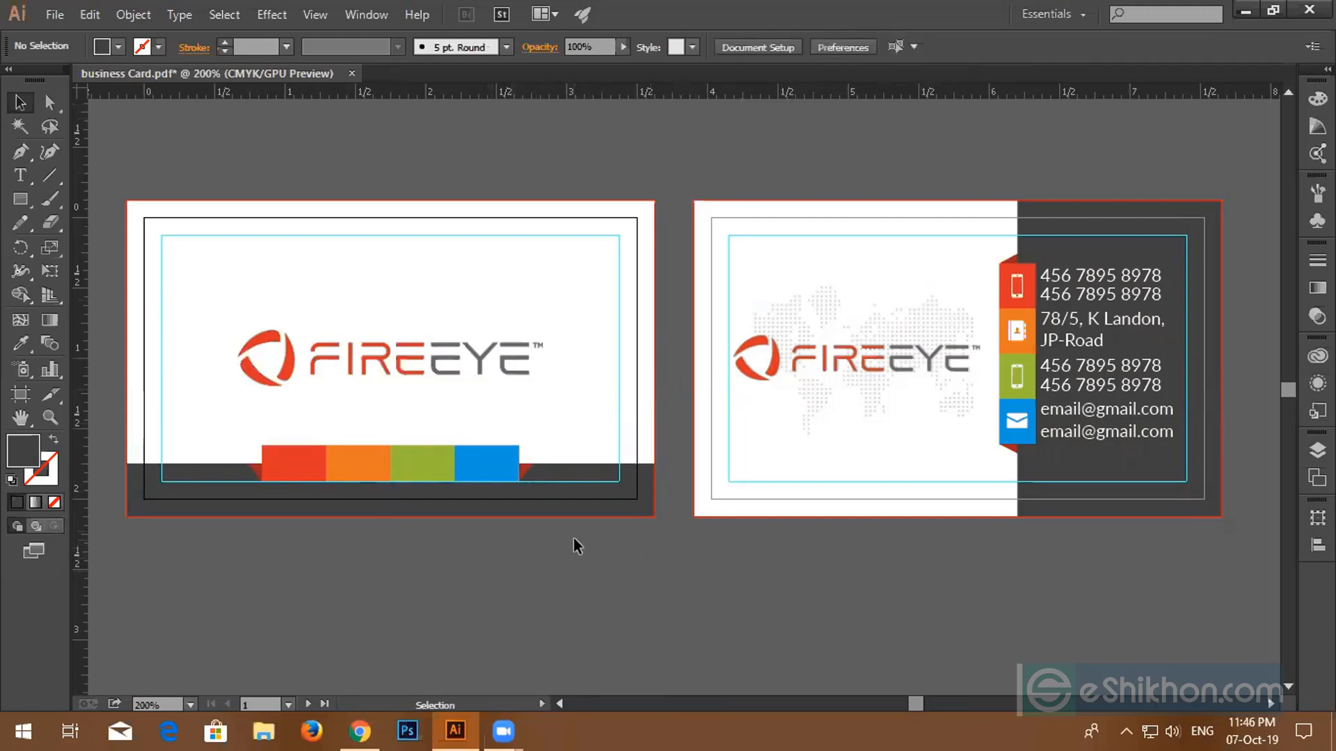
left_click(370, 471)
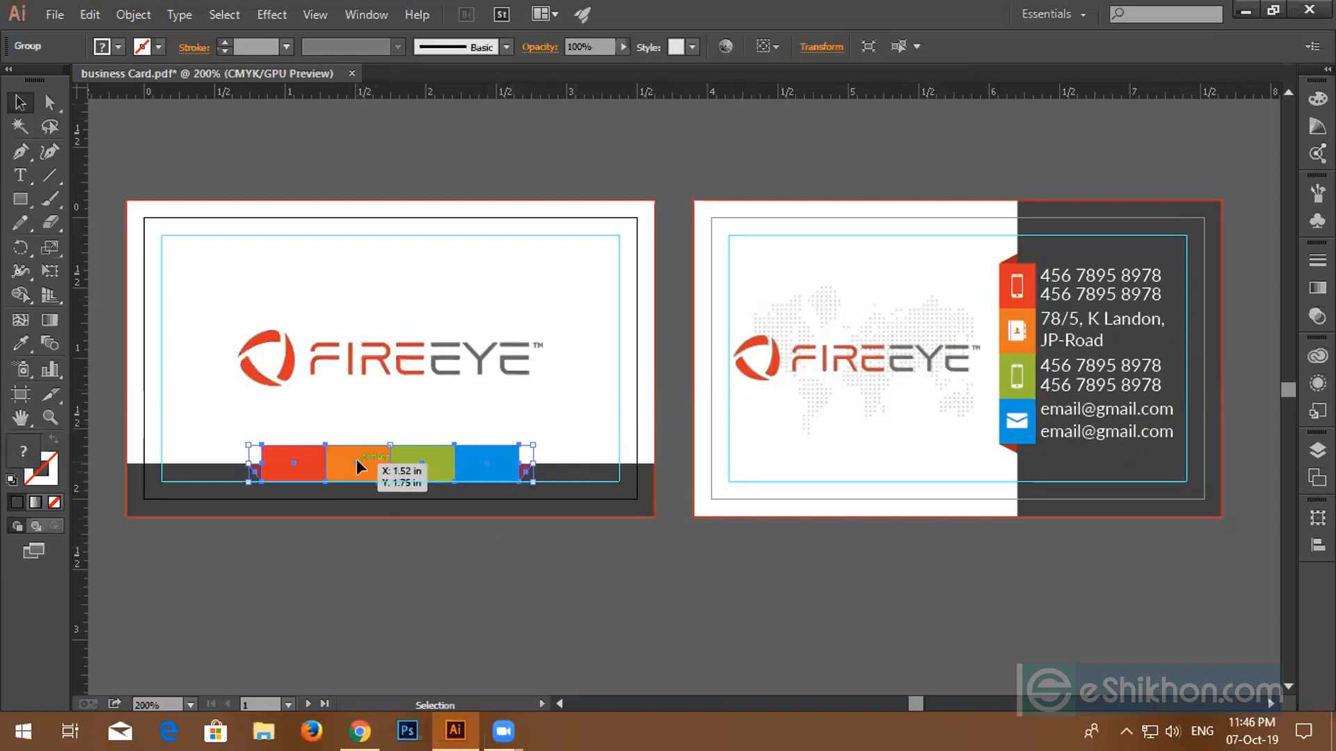
left_click(255, 634)
left_click(49, 102)
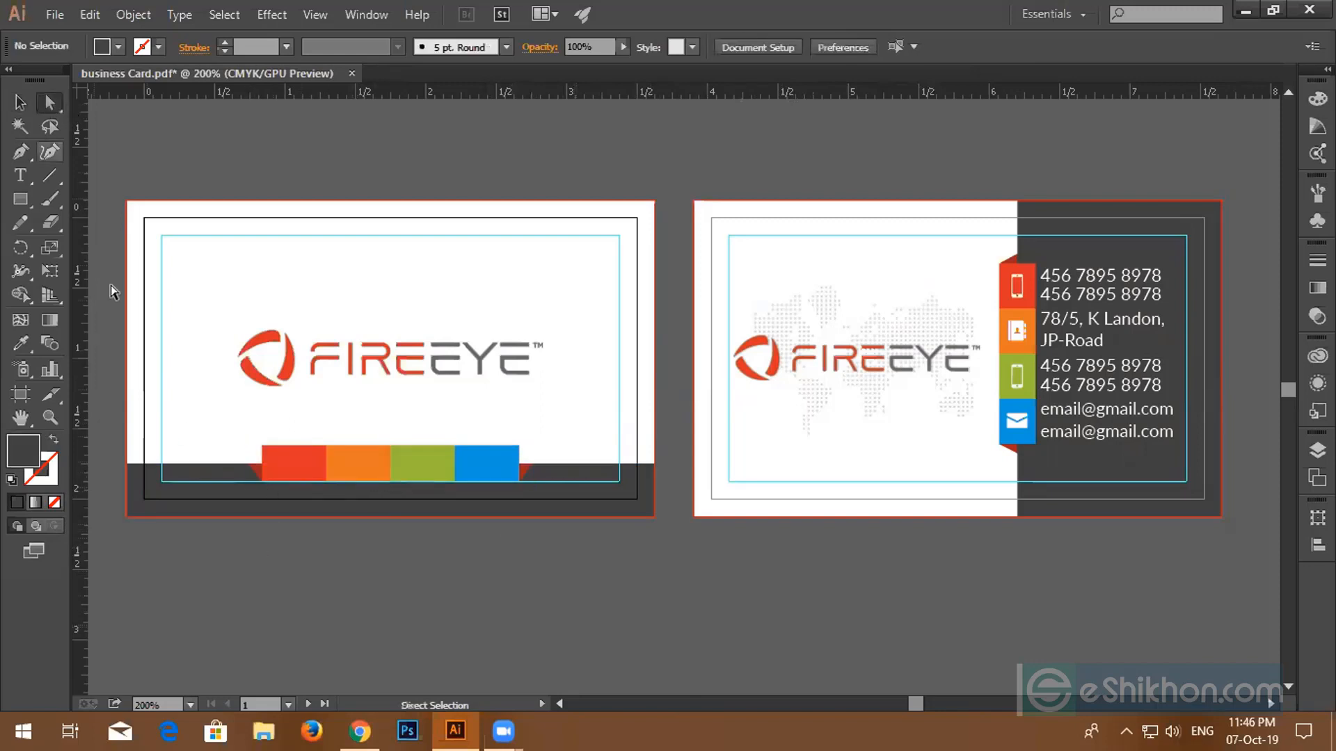
left_click(253, 468)
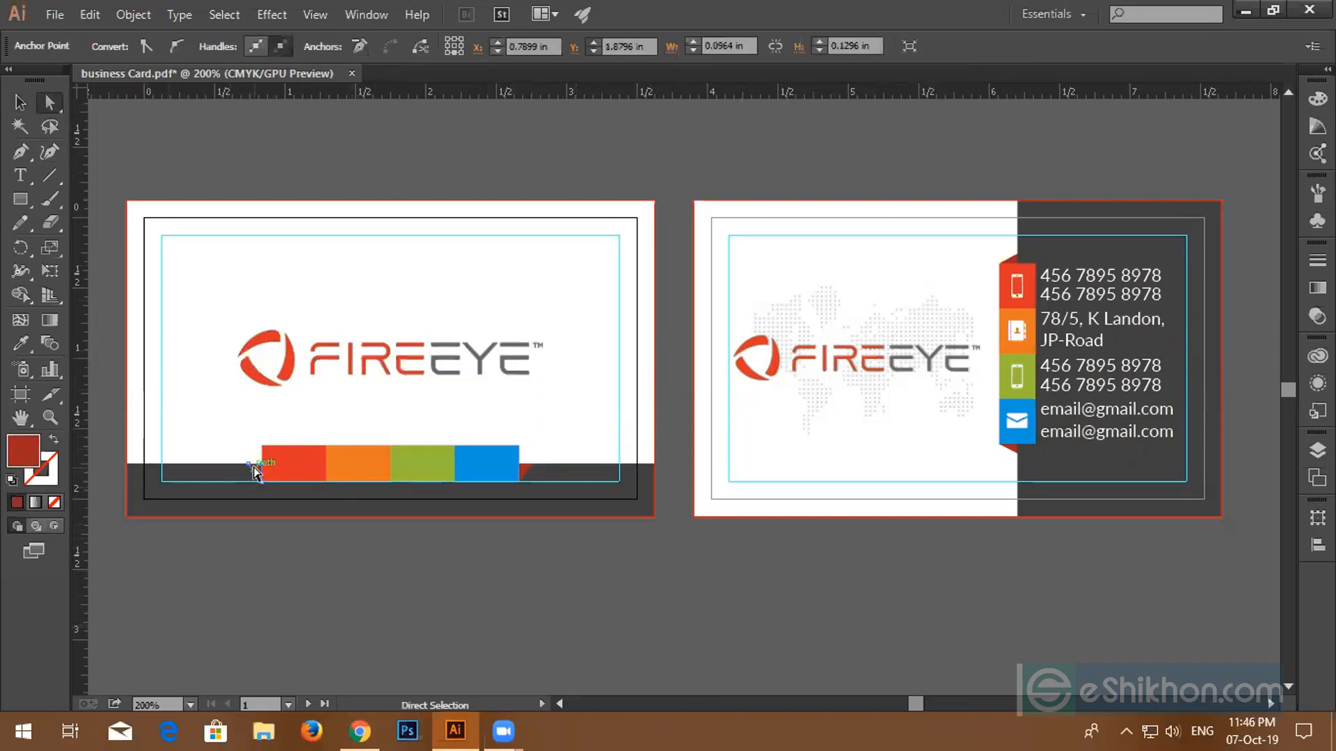
left_click(253, 470)
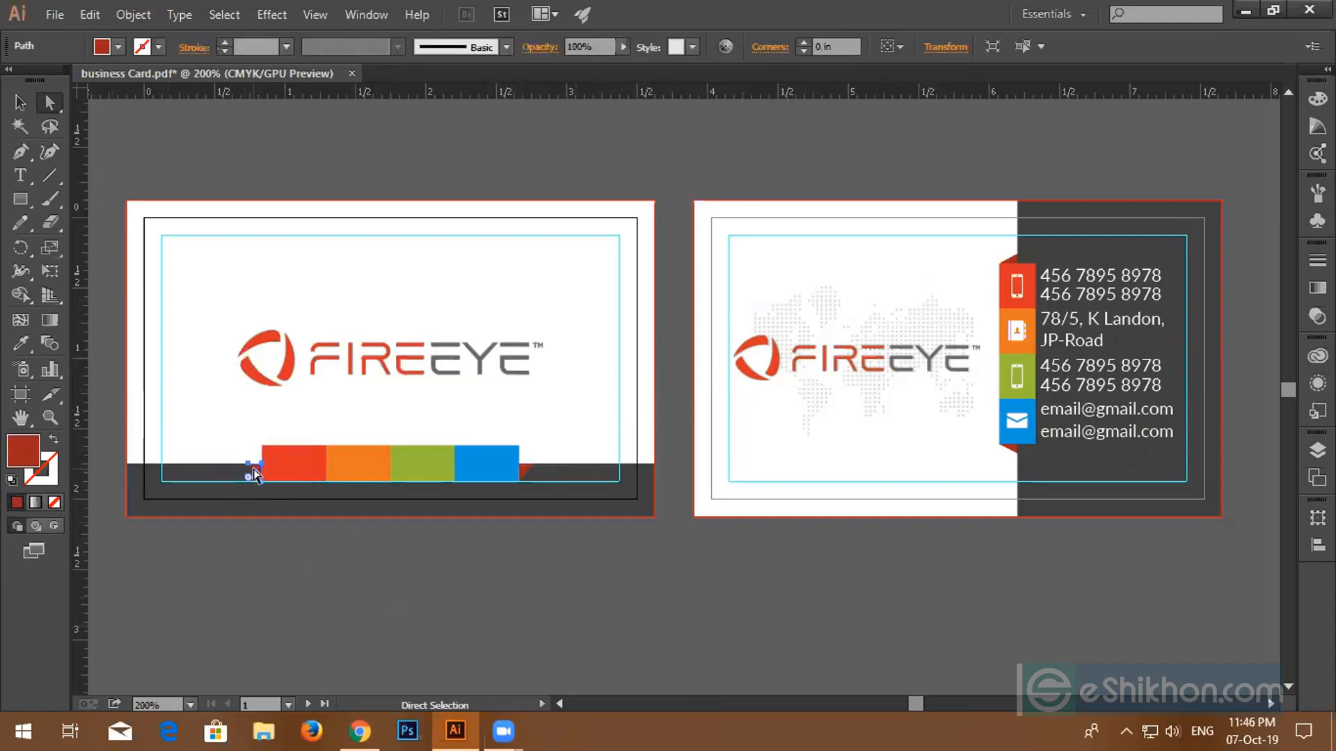
key("Delete")
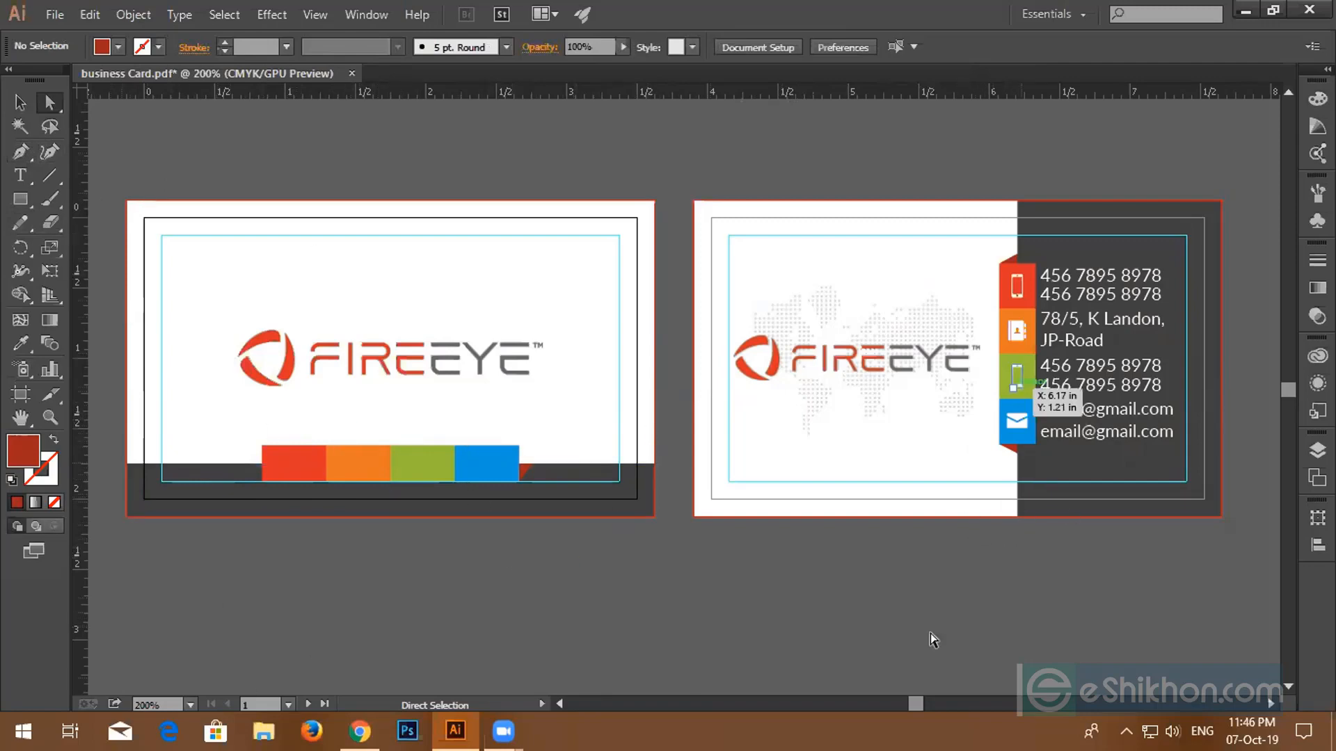
- Eyedrop the logo's red and grey onto the strip blocks so they alternate red, grey, red, grey
left_click(316, 475)
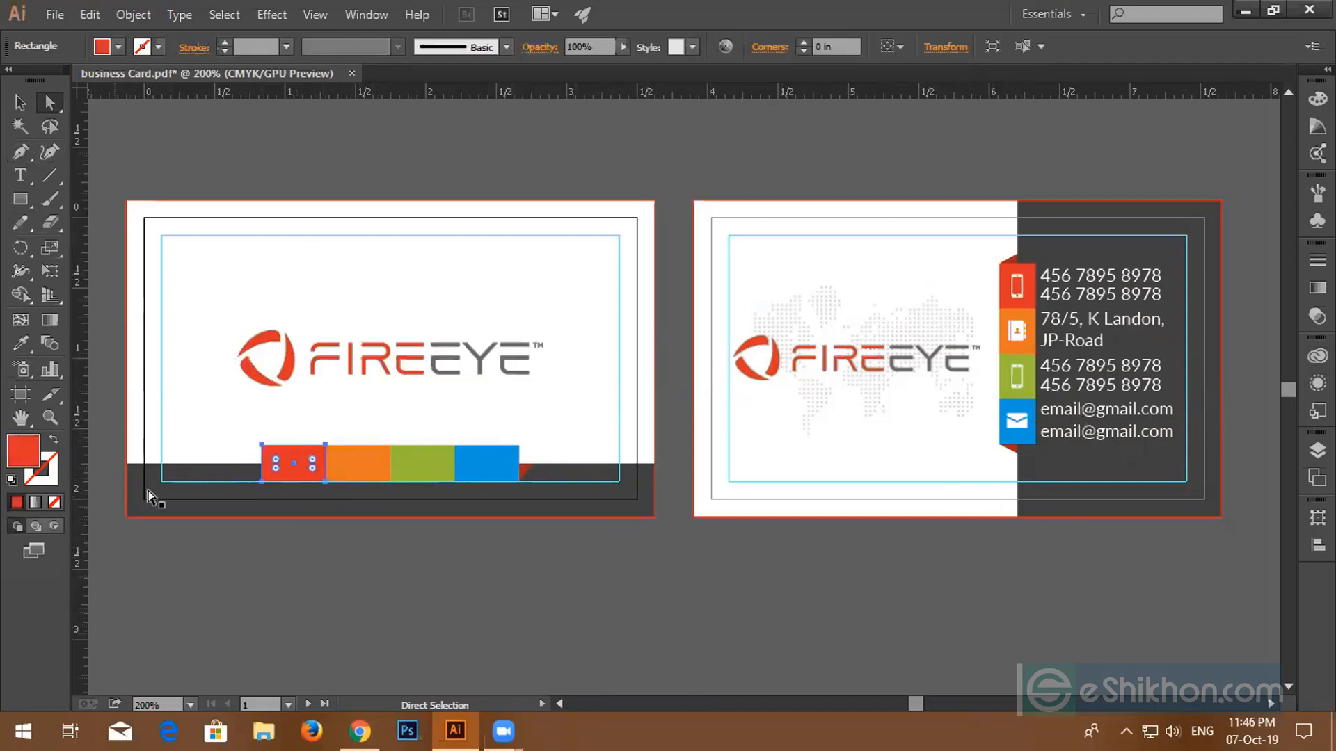
left_click(23, 344)
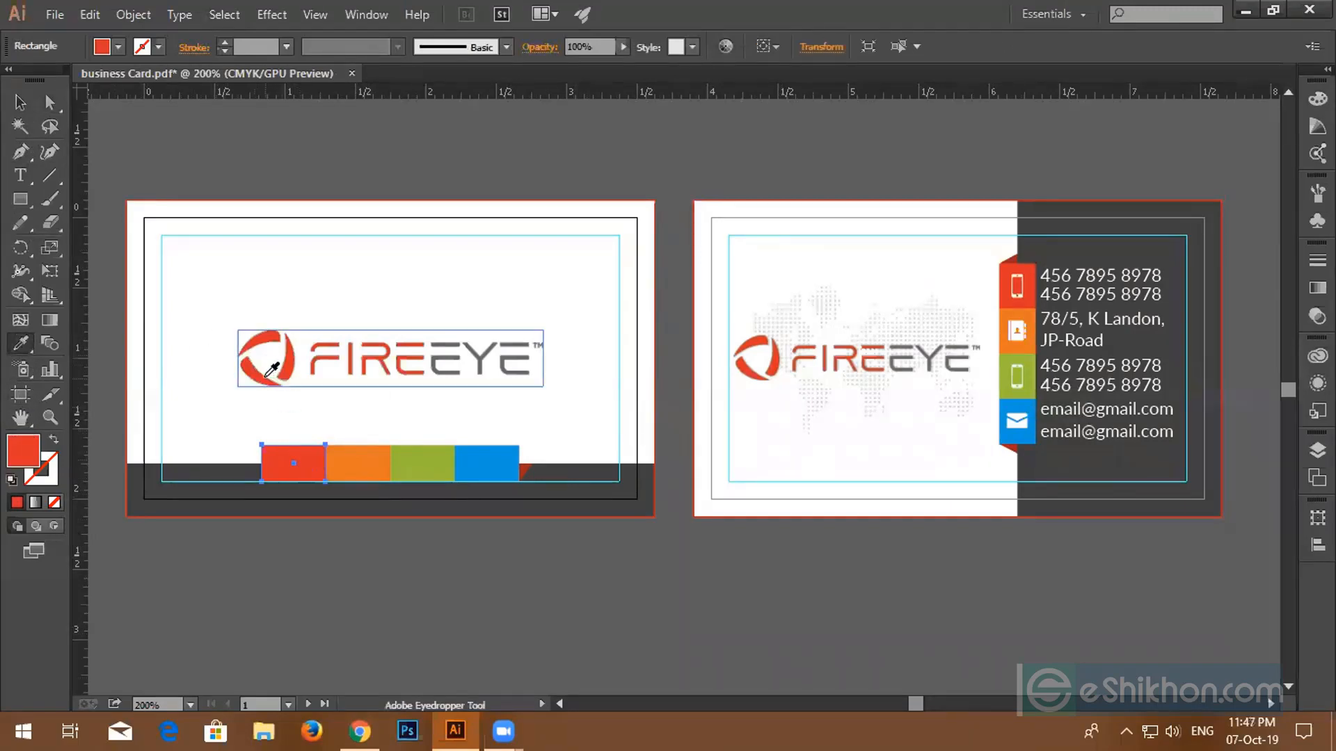
left_click(356, 465, "ctrl")
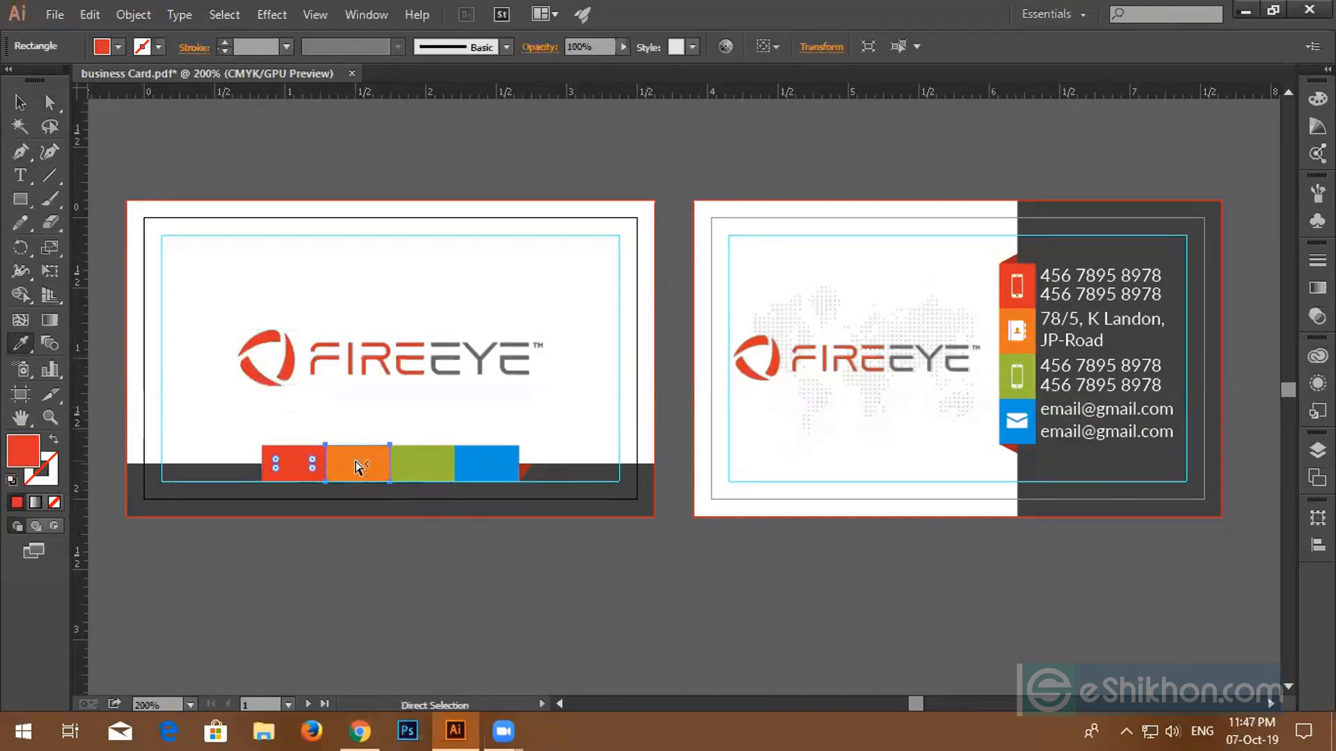
left_click(439, 358)
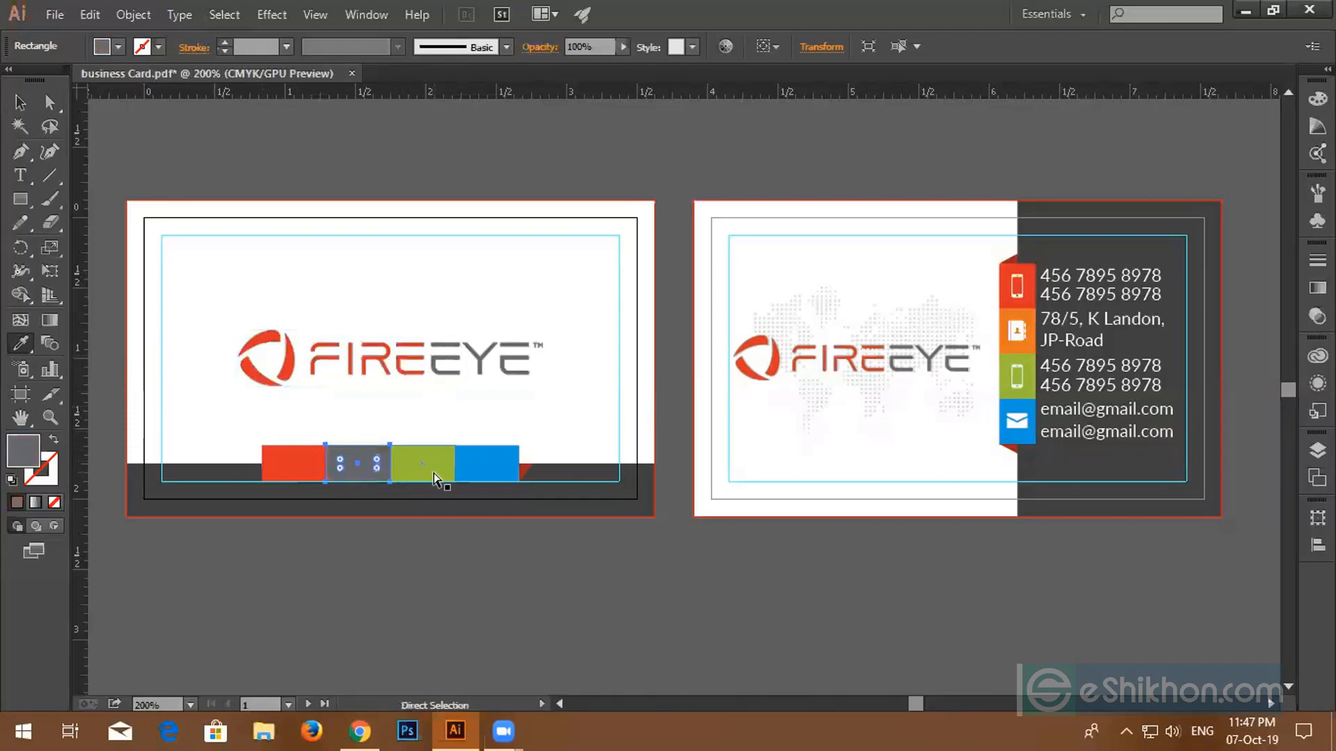
left_click(417, 461, "ctrl")
left_click(292, 356)
left_click(487, 463, "ctrl")
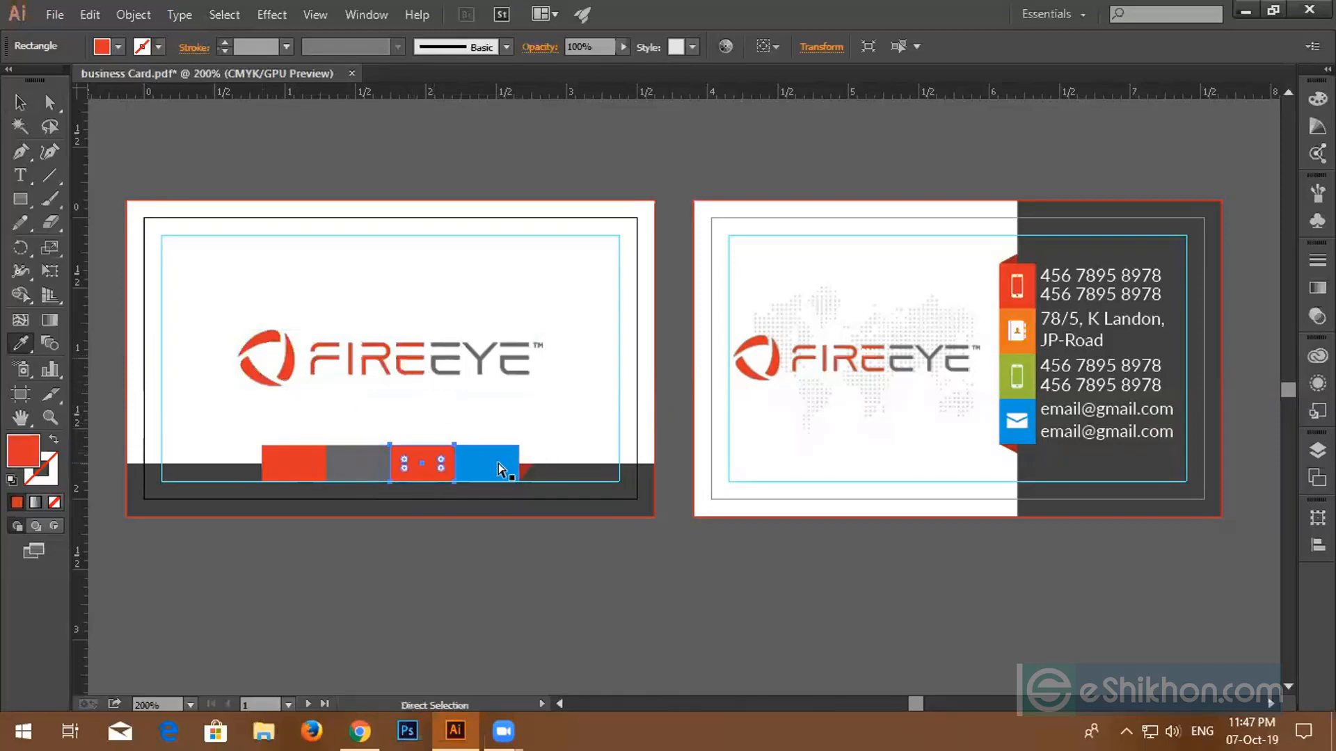
left_click(483, 353)
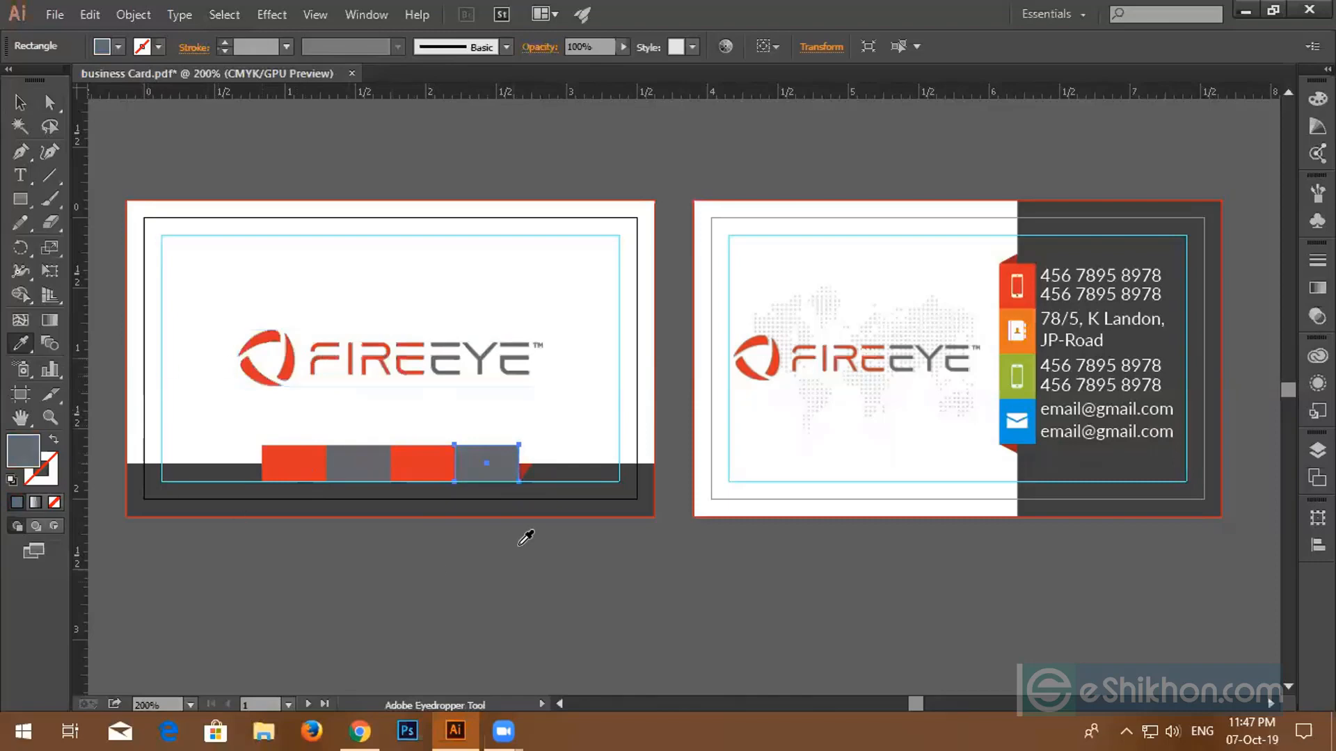
- Fill the small triangle at the strip's right end with dark grey
scroll(532, 474, "up", 2)
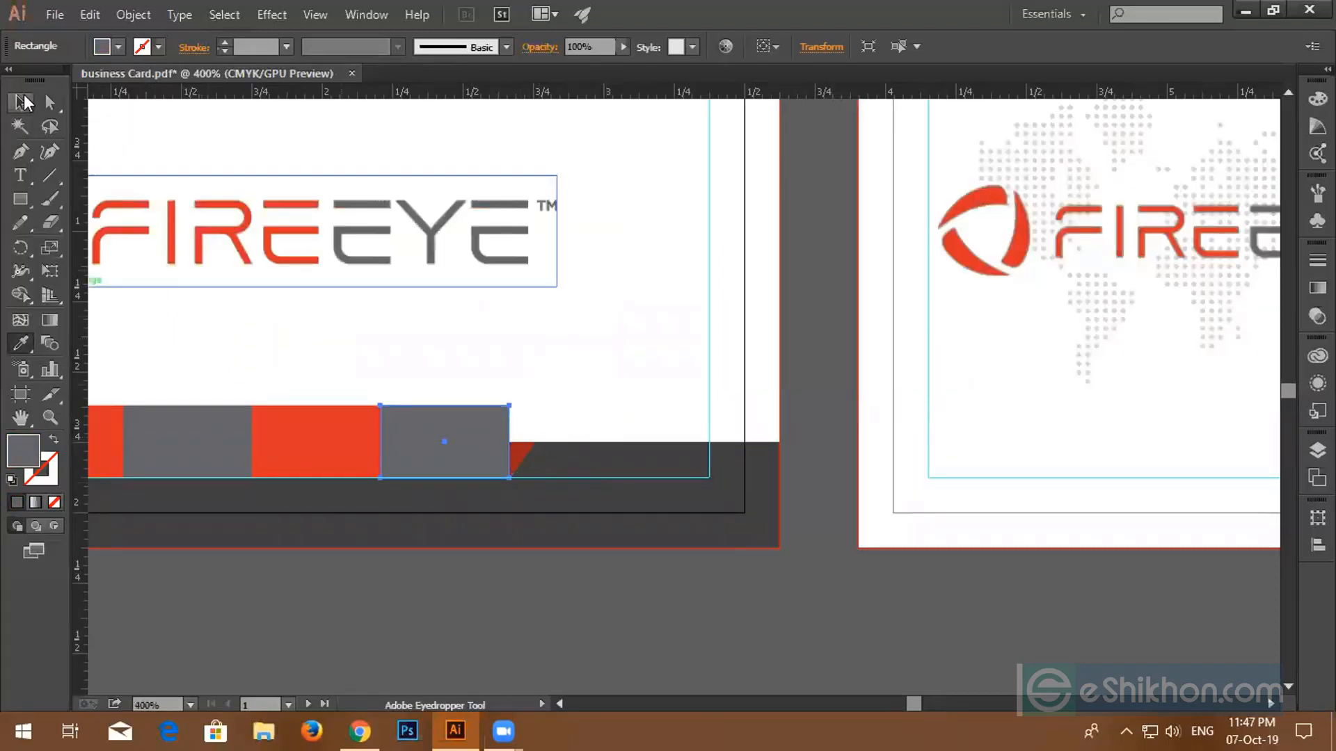
left_click(49, 102)
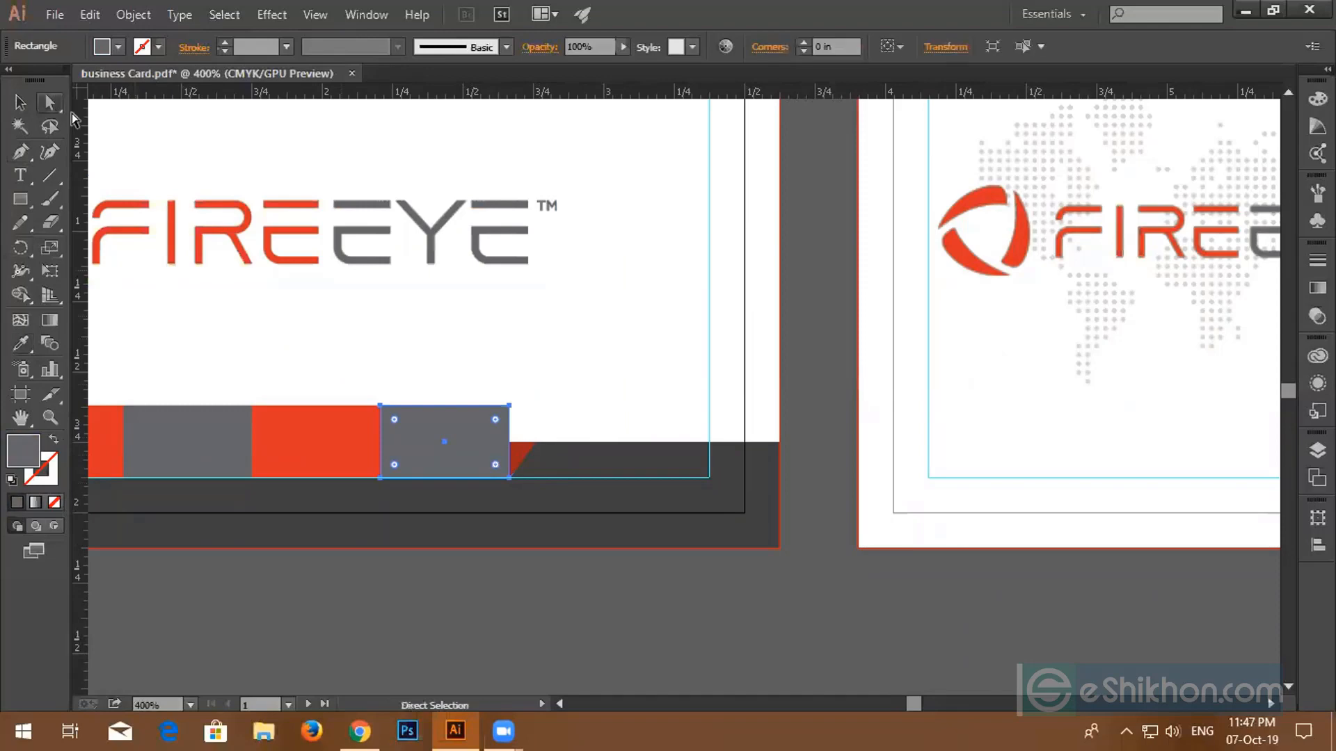
left_click(518, 456)
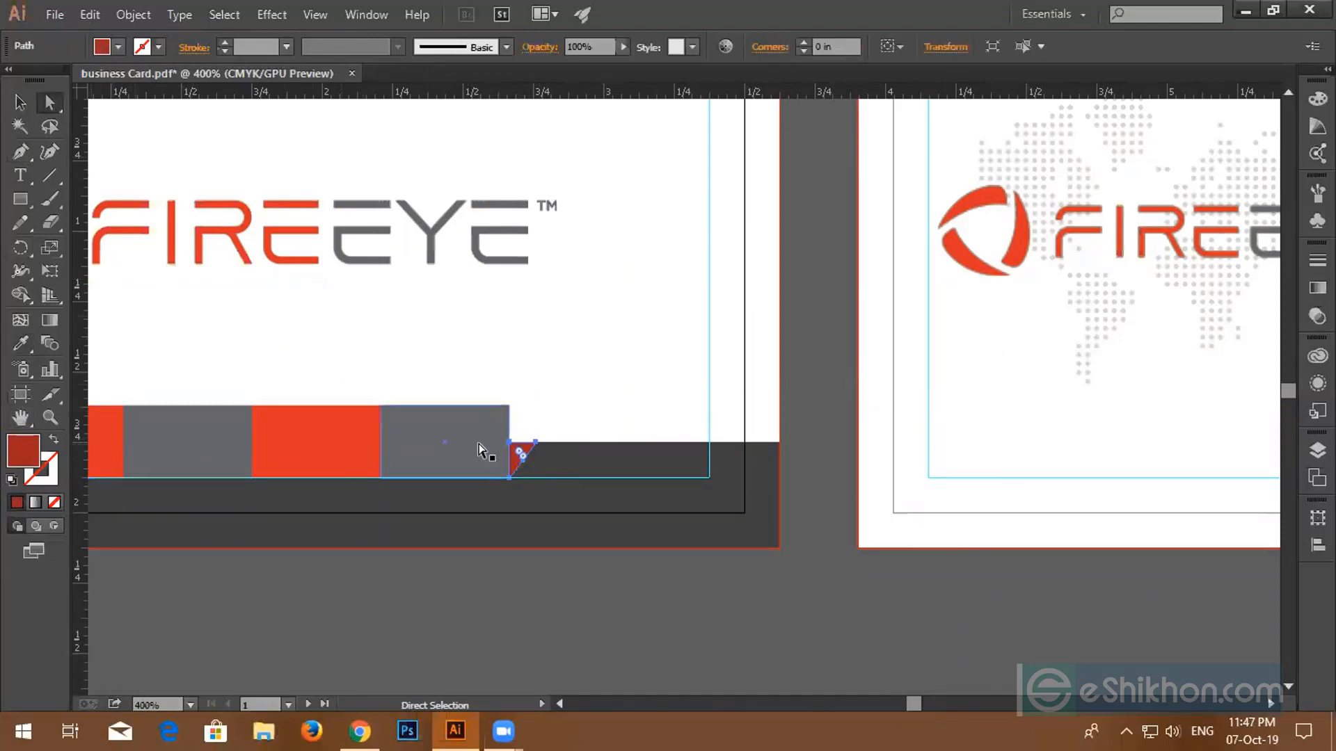
double_click(26, 455)
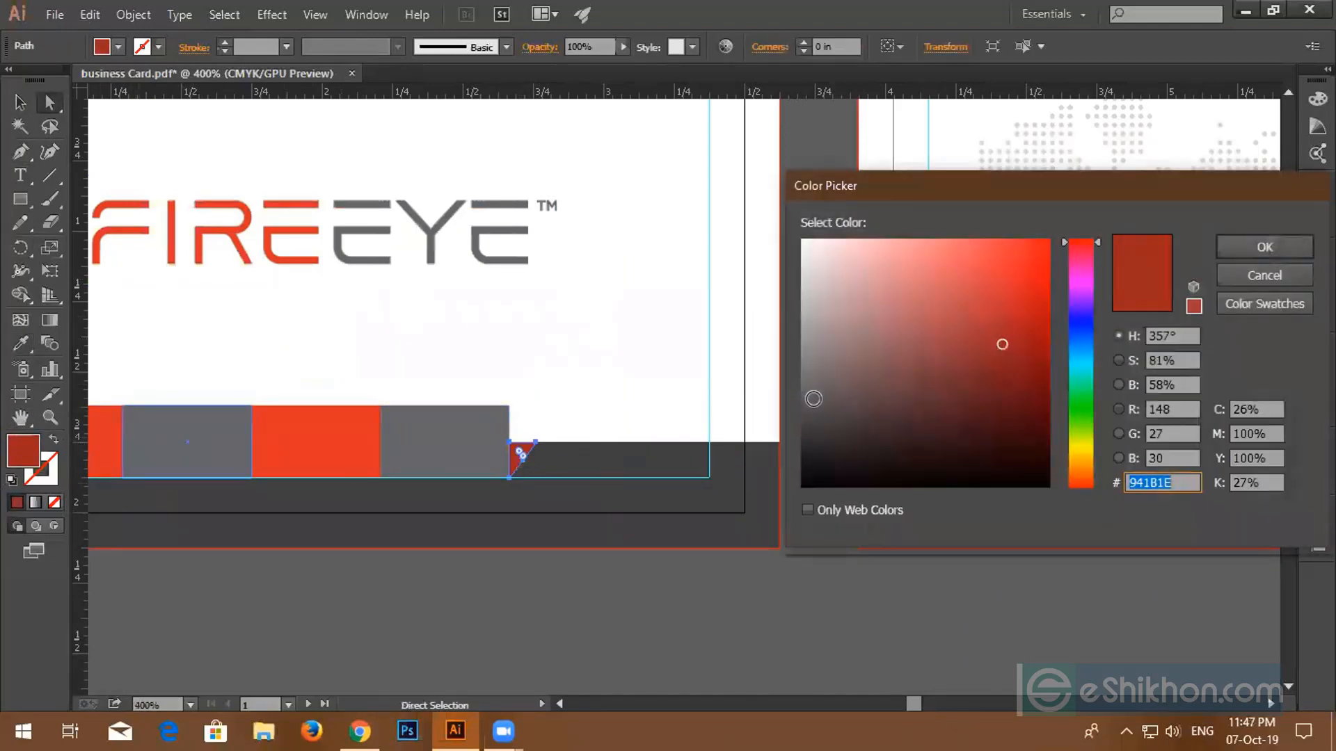
left_click(810, 401)
left_click(1223, 252)
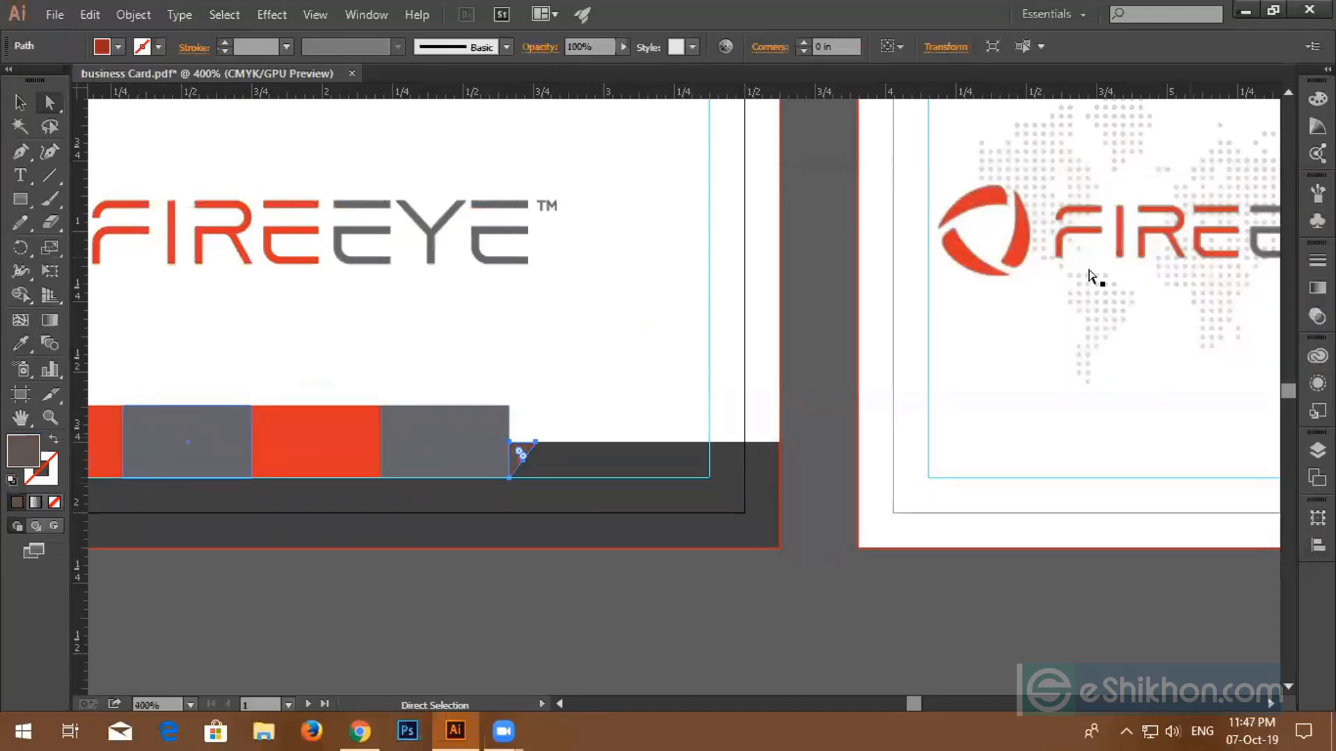
left_click(379, 592)
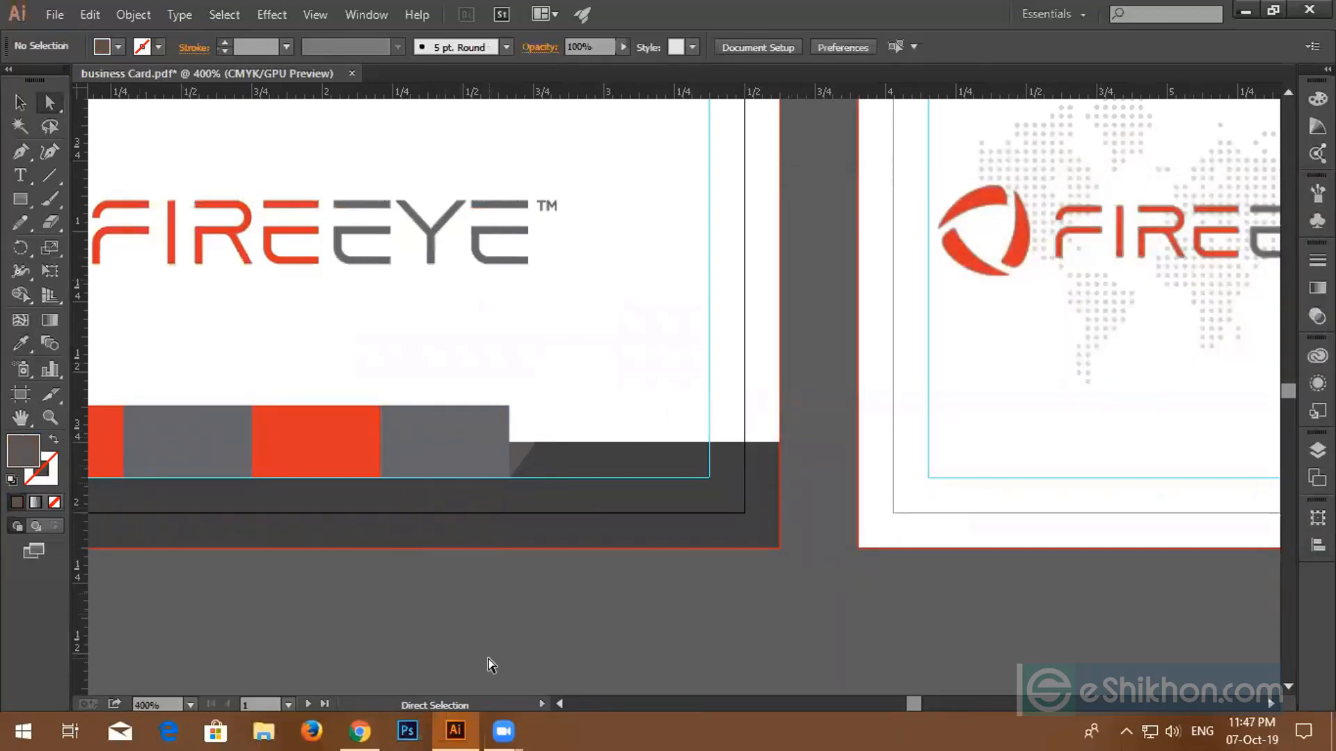
scroll(489, 664, "down", 2)
left_click_drag(565, 623, 489, 525)
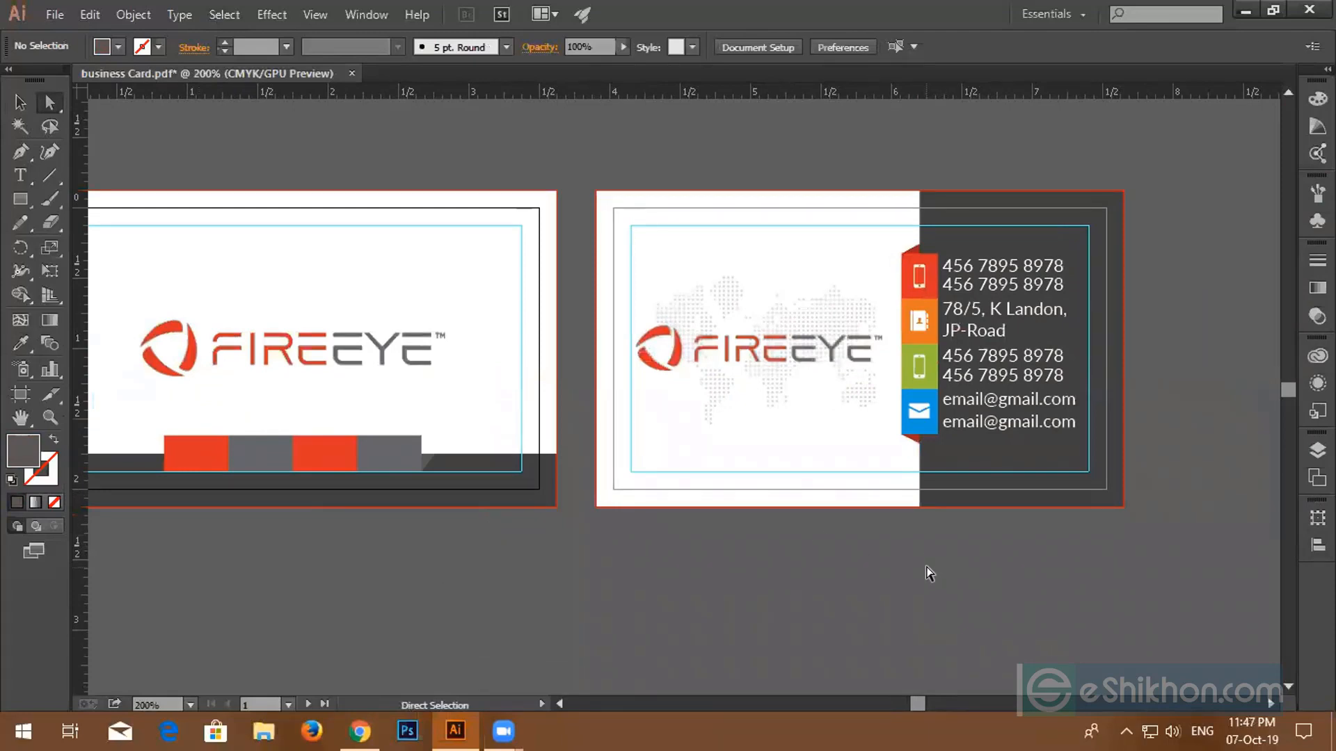
- Eyedrop the logo's red onto the selected back-card icon tabs
scroll(918, 571, "up", 1)
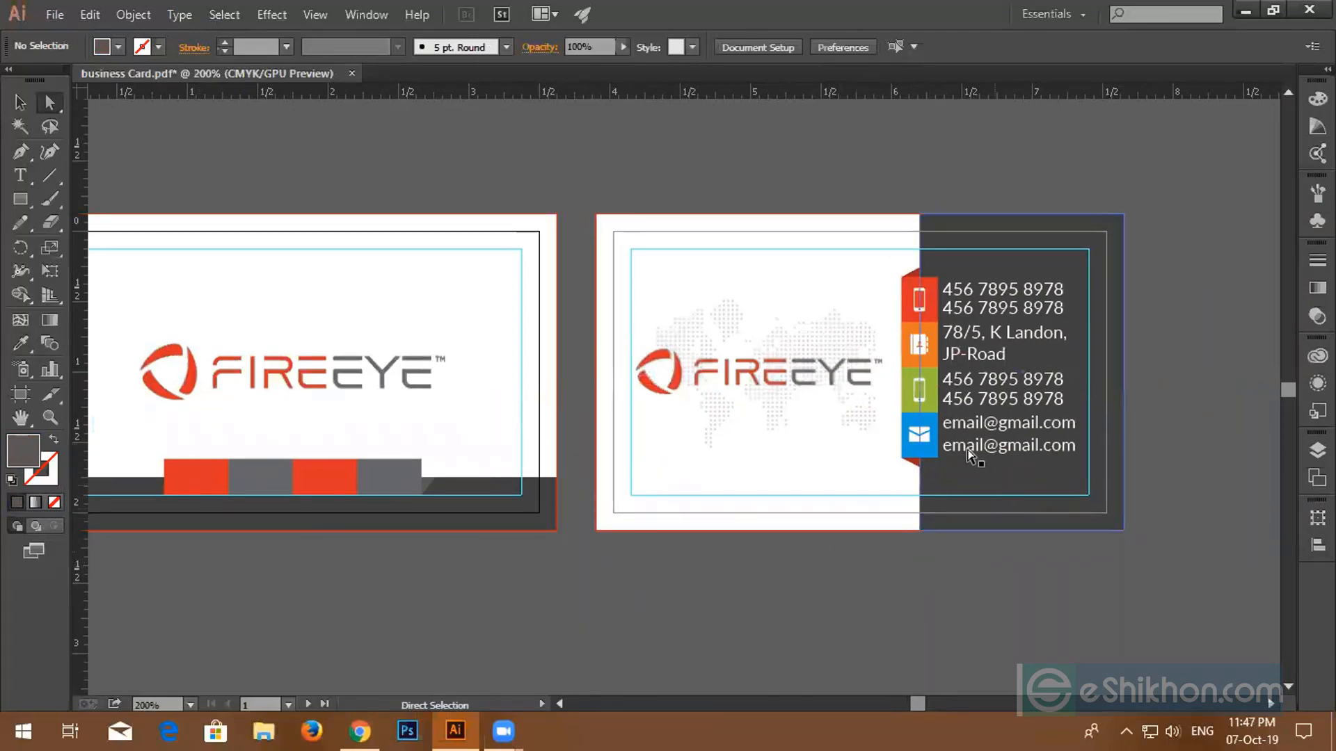
left_click(908, 454)
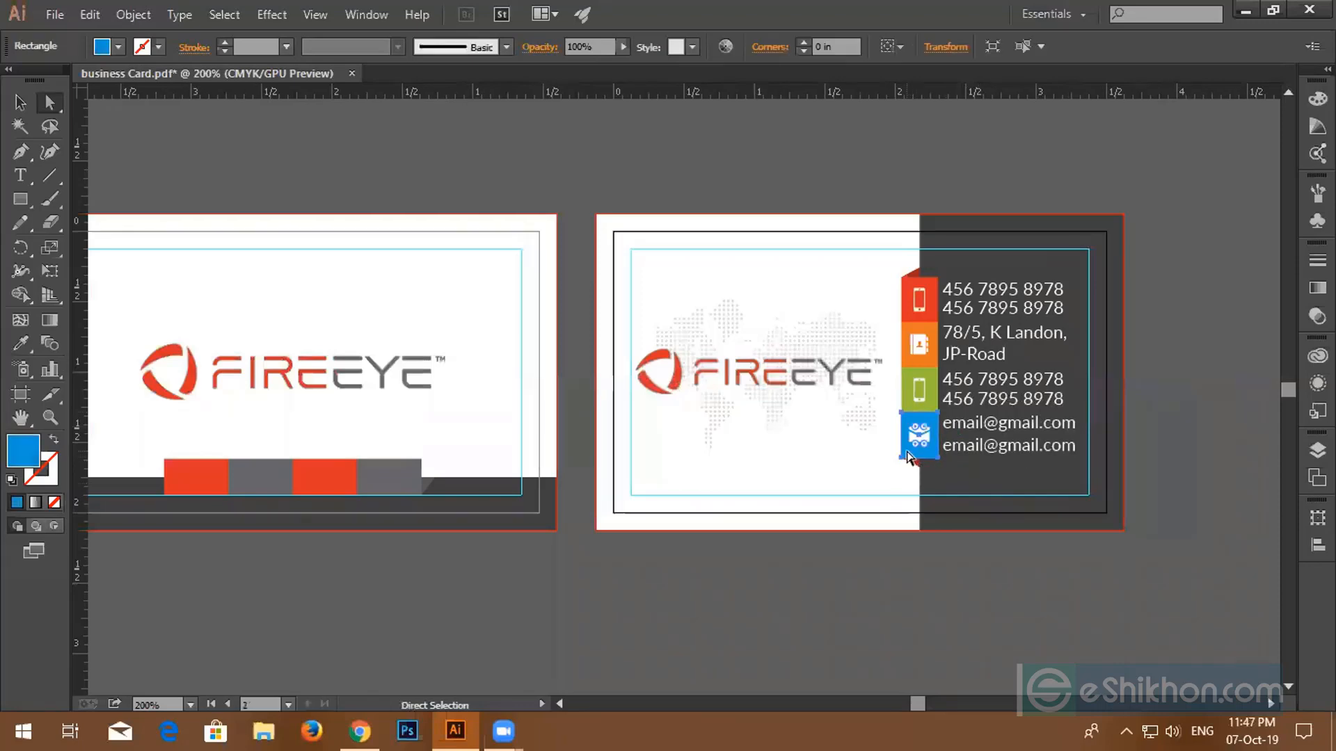
scroll(926, 483, "up", 1)
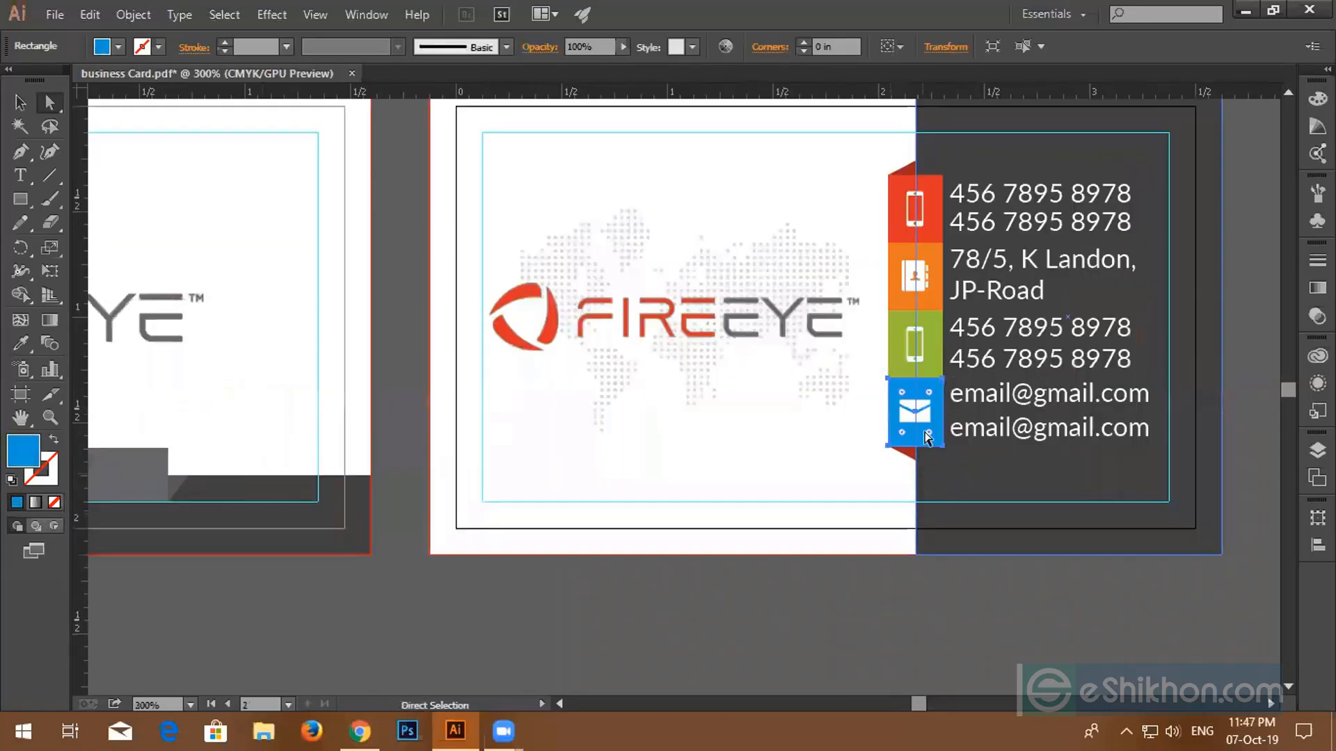
scroll(371, 476, "down", 1)
scroll(370, 477, "up", 1)
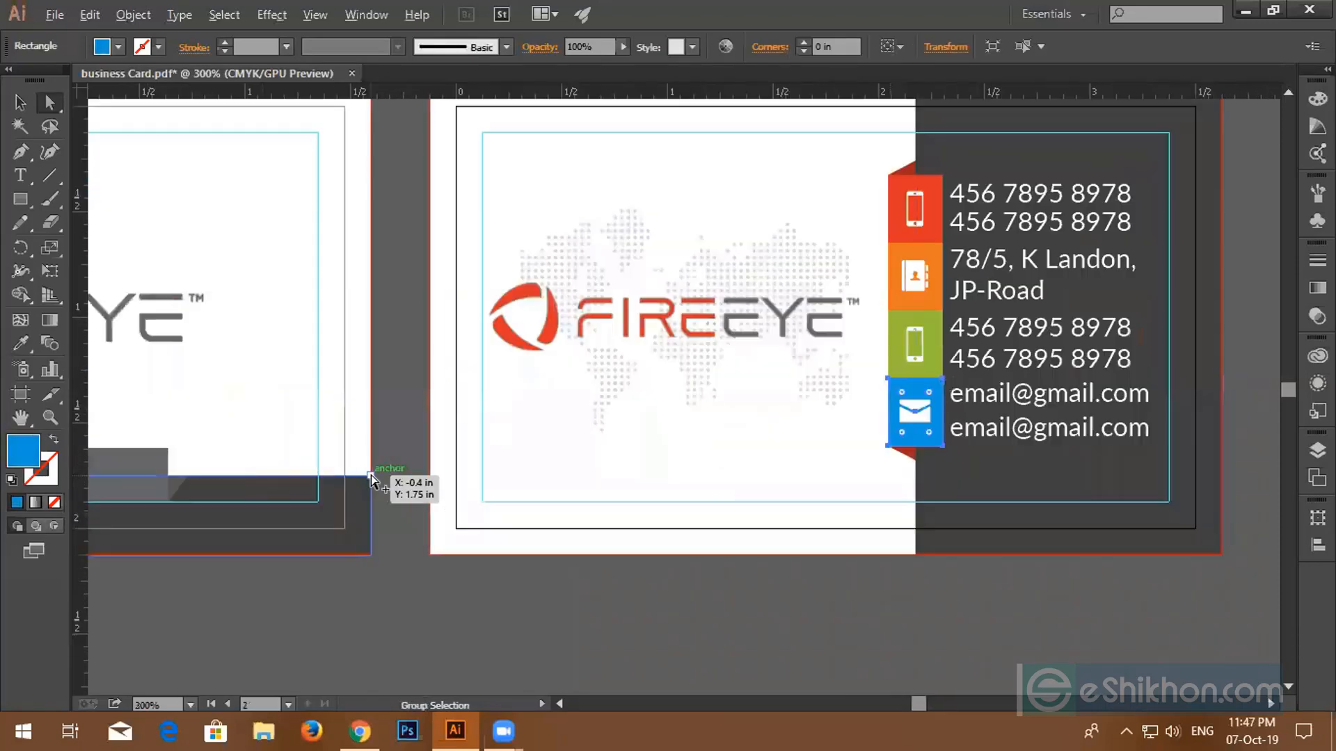
scroll(371, 477, "down", 2)
left_click_drag(372, 475, 545, 508)
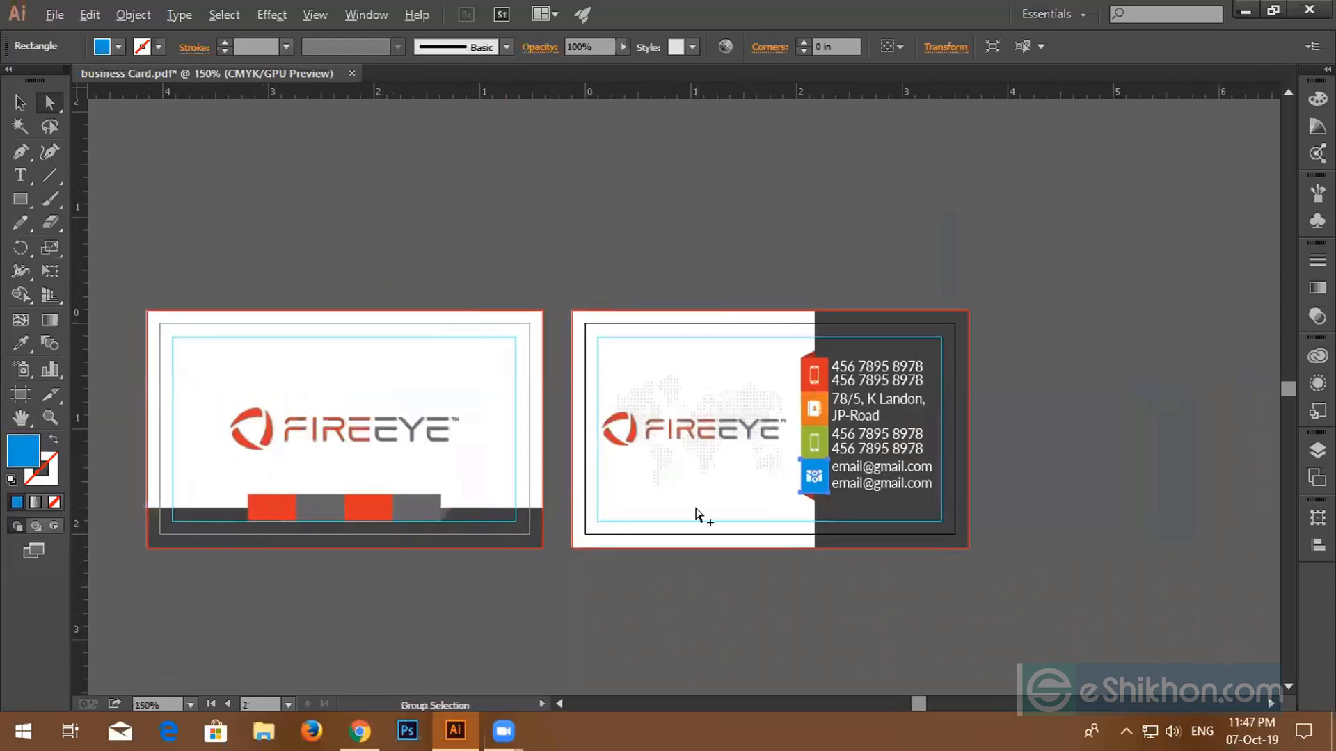
scroll(698, 516, "up", 2)
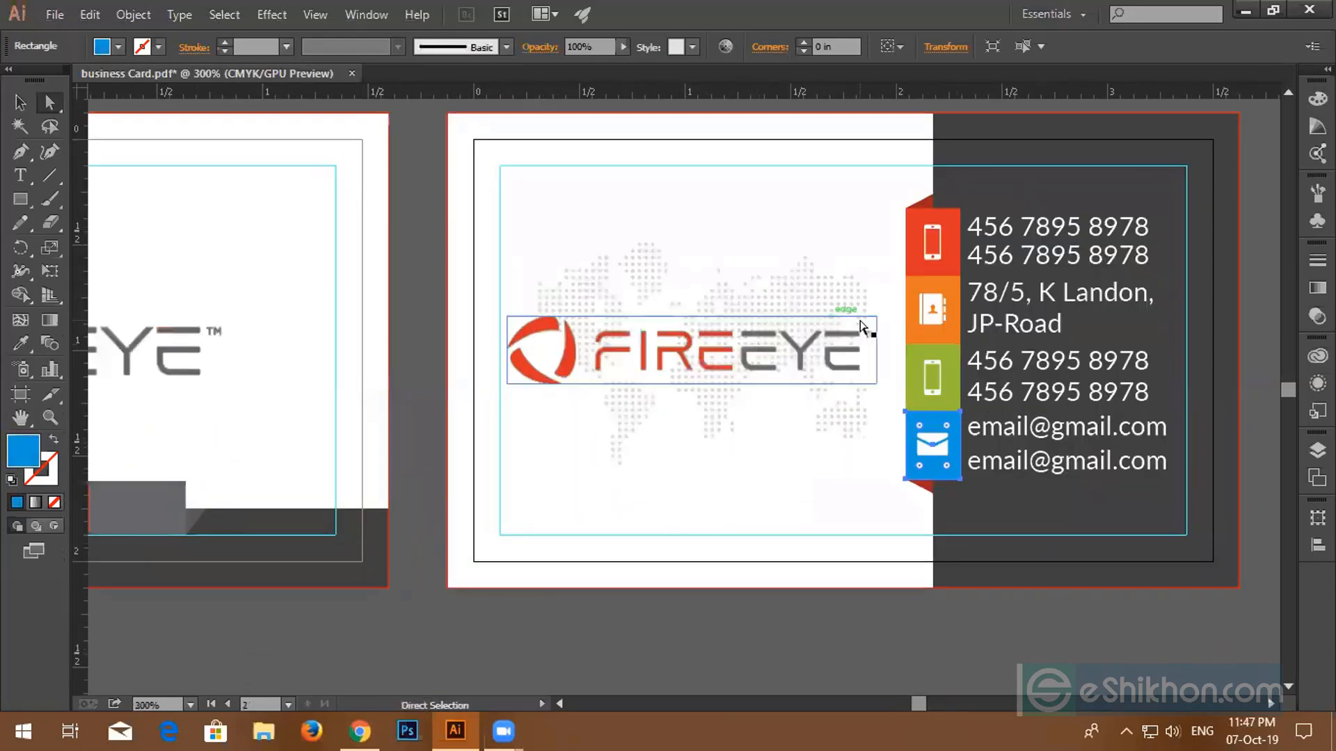
left_click(910, 336)
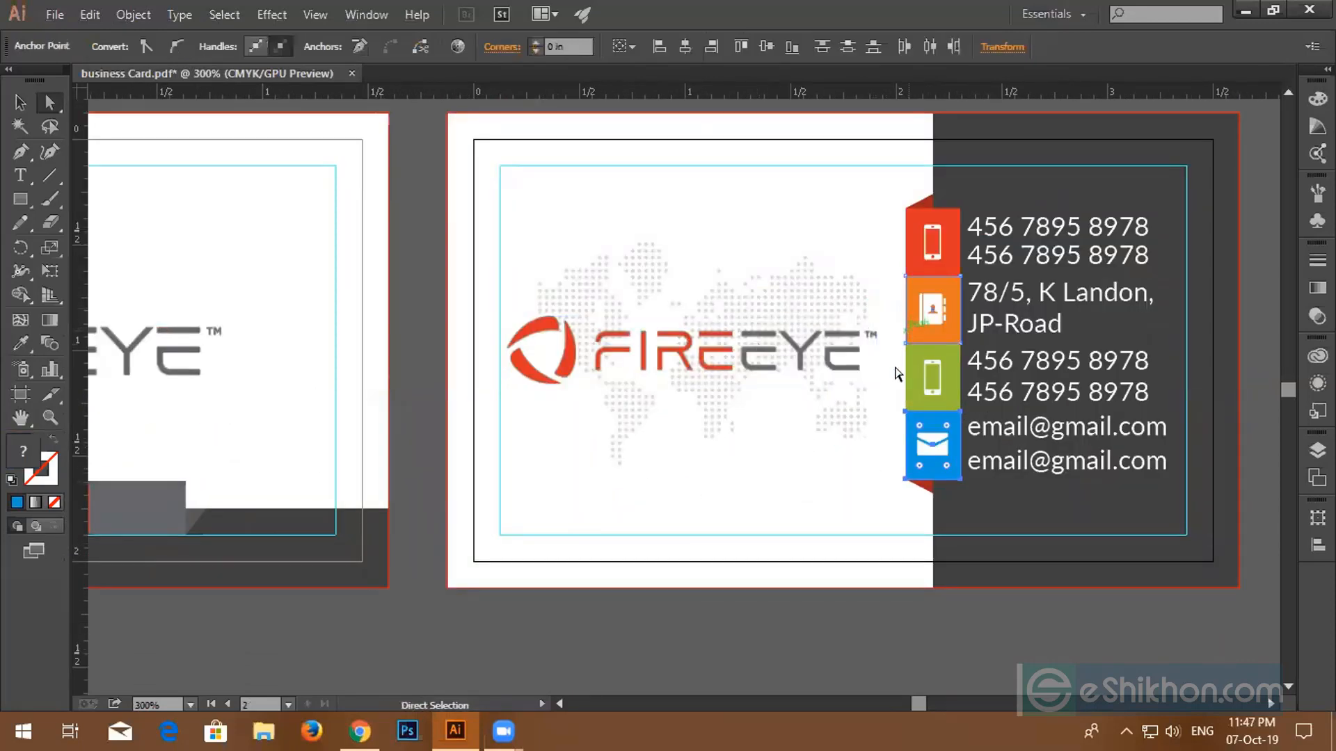
left_click(21, 343)
left_click(575, 342)
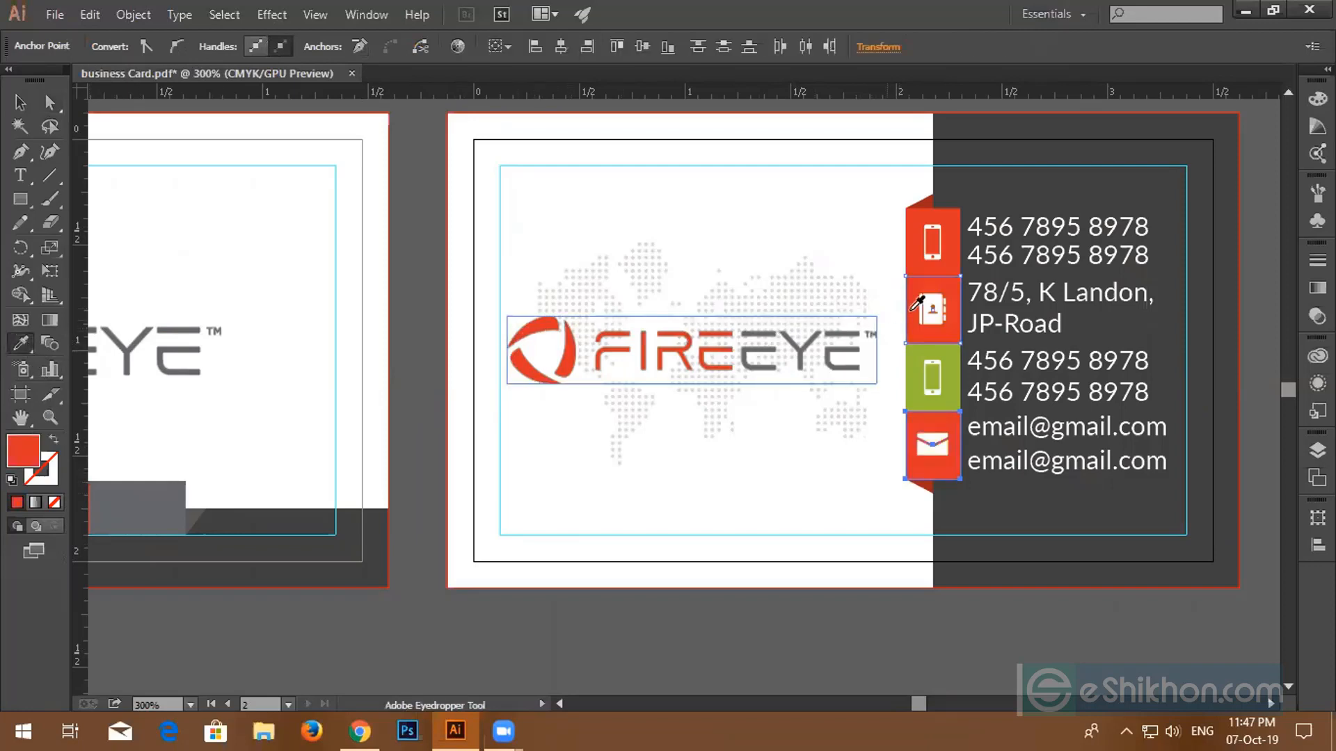
- Give the top and green phone tabs the logo's grey
key("a")
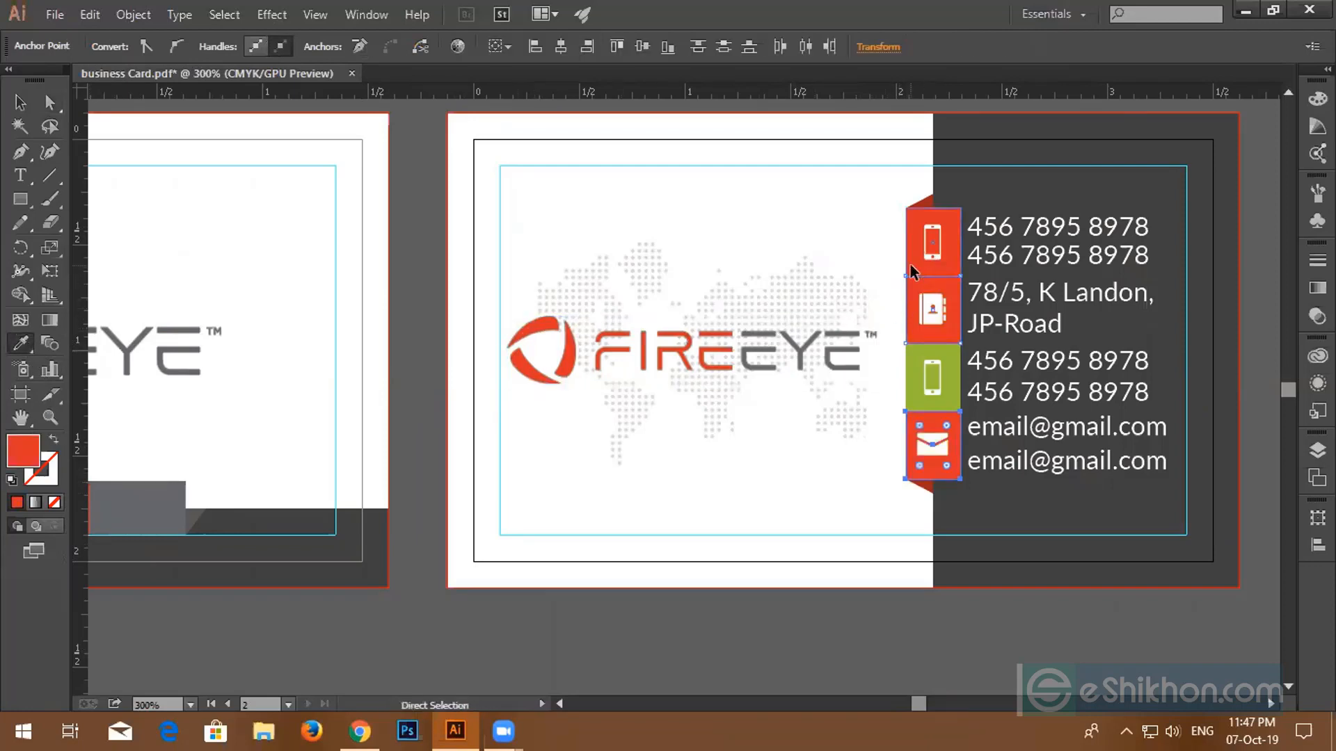
left_click(918, 257)
left_click(921, 379)
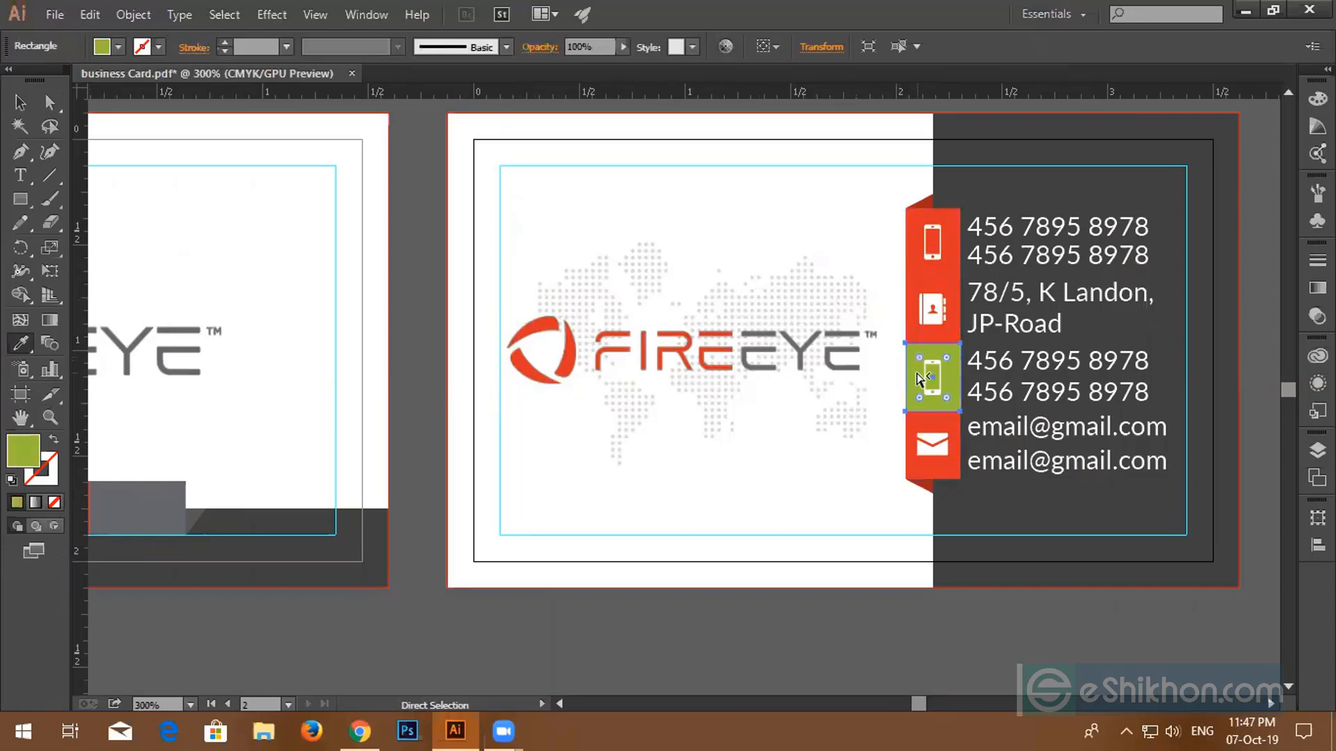
key("ctrl+shift+a")
key("i")
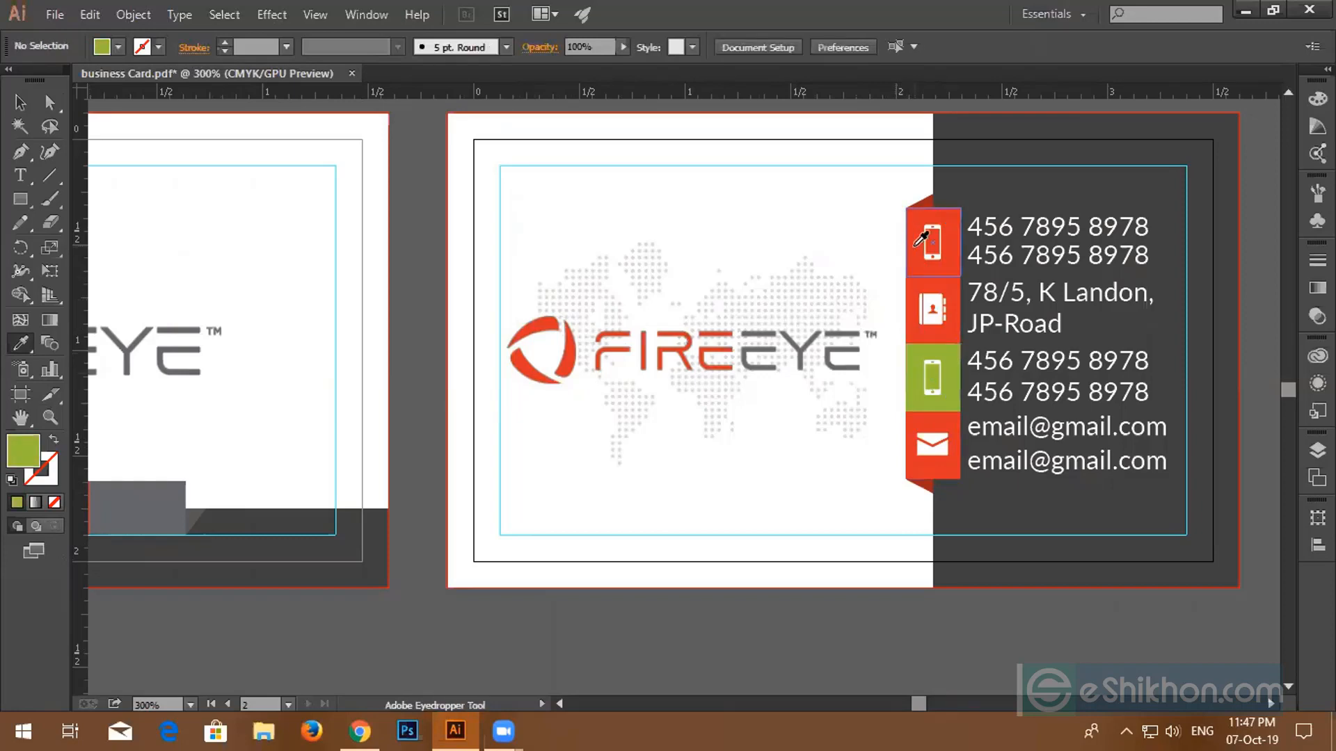
key("a")
left_click(912, 240)
key("i")
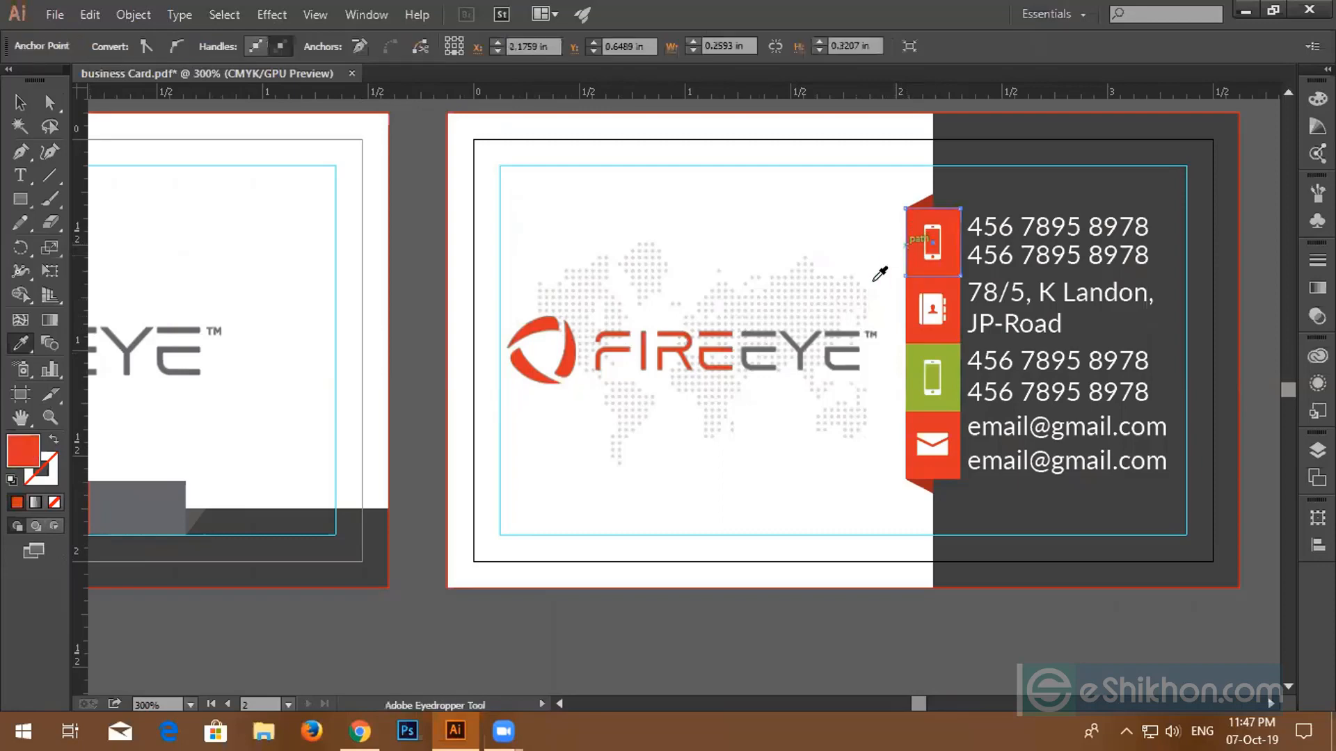
left_click(801, 353)
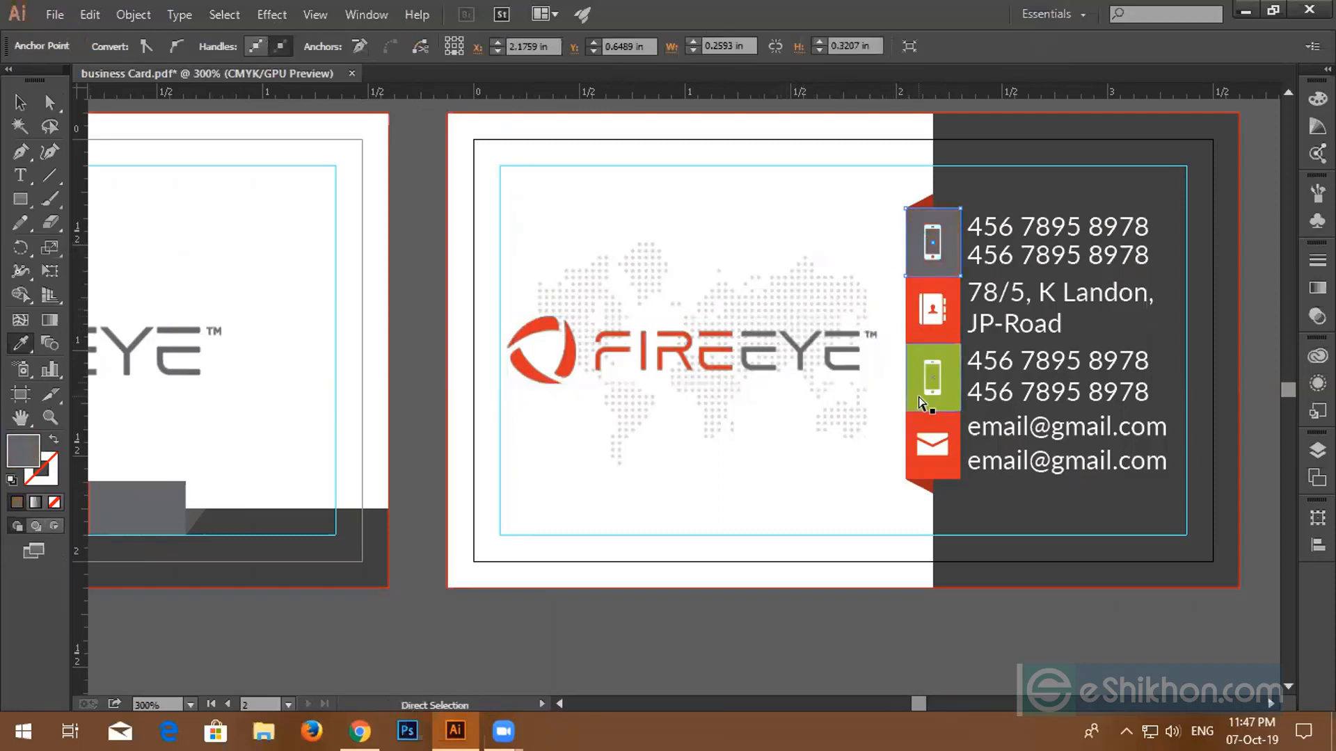
left_click(929, 408, "ctrl")
left_click(803, 352)
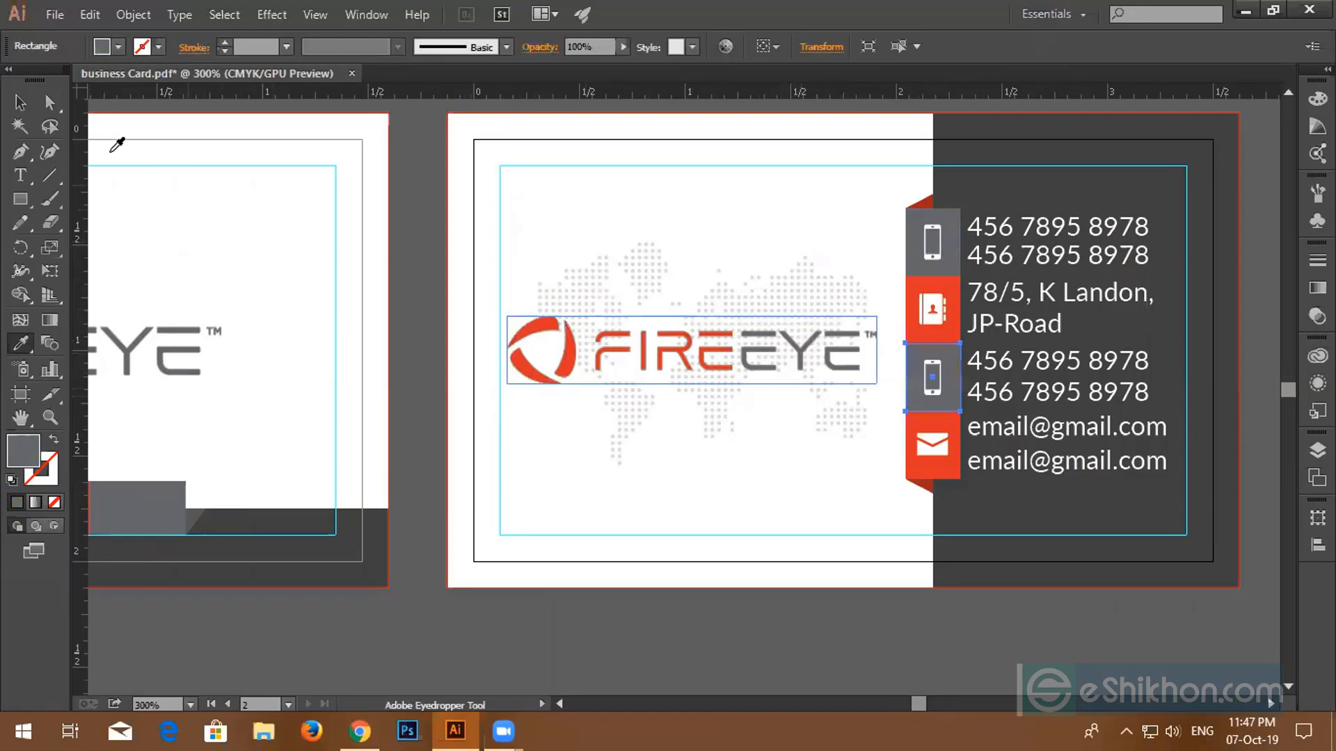
- Delete the small red fold above the back card's top tab
left_click(20, 102)
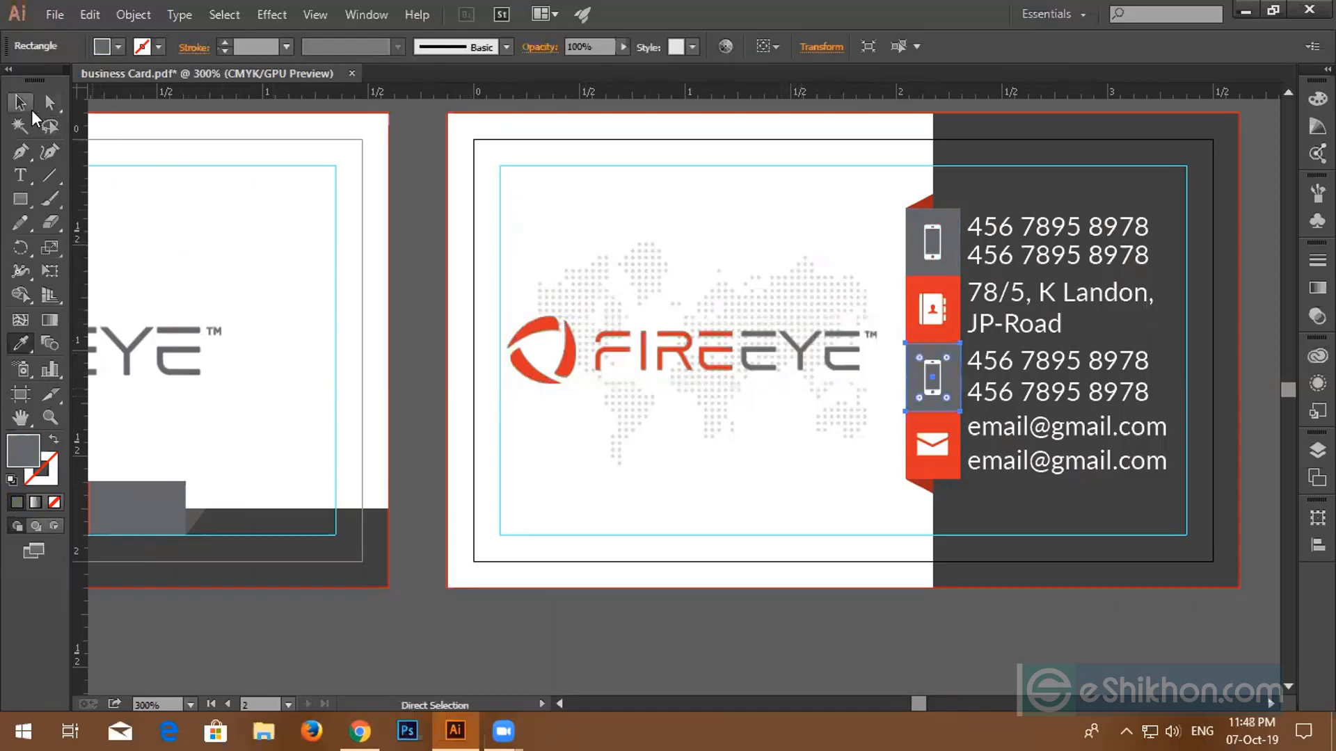
left_click(928, 200)
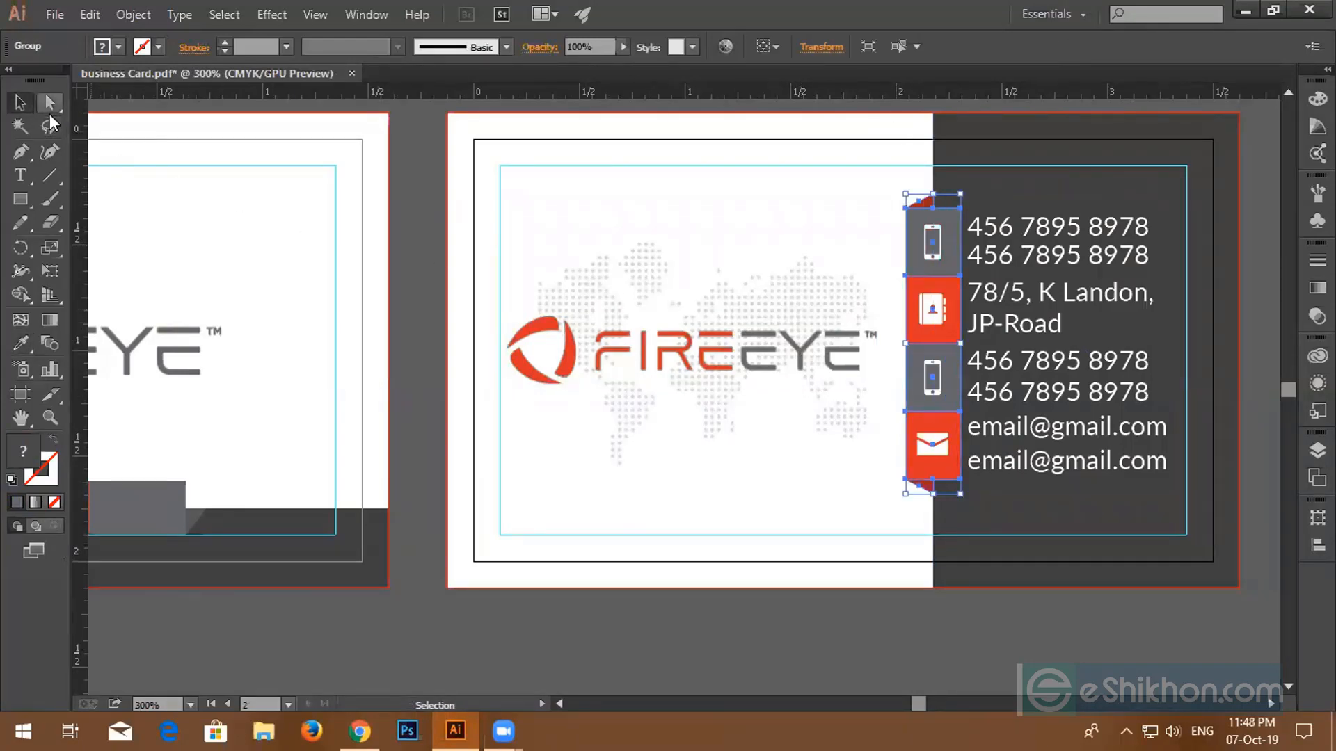
left_click(50, 102)
left_click(917, 206)
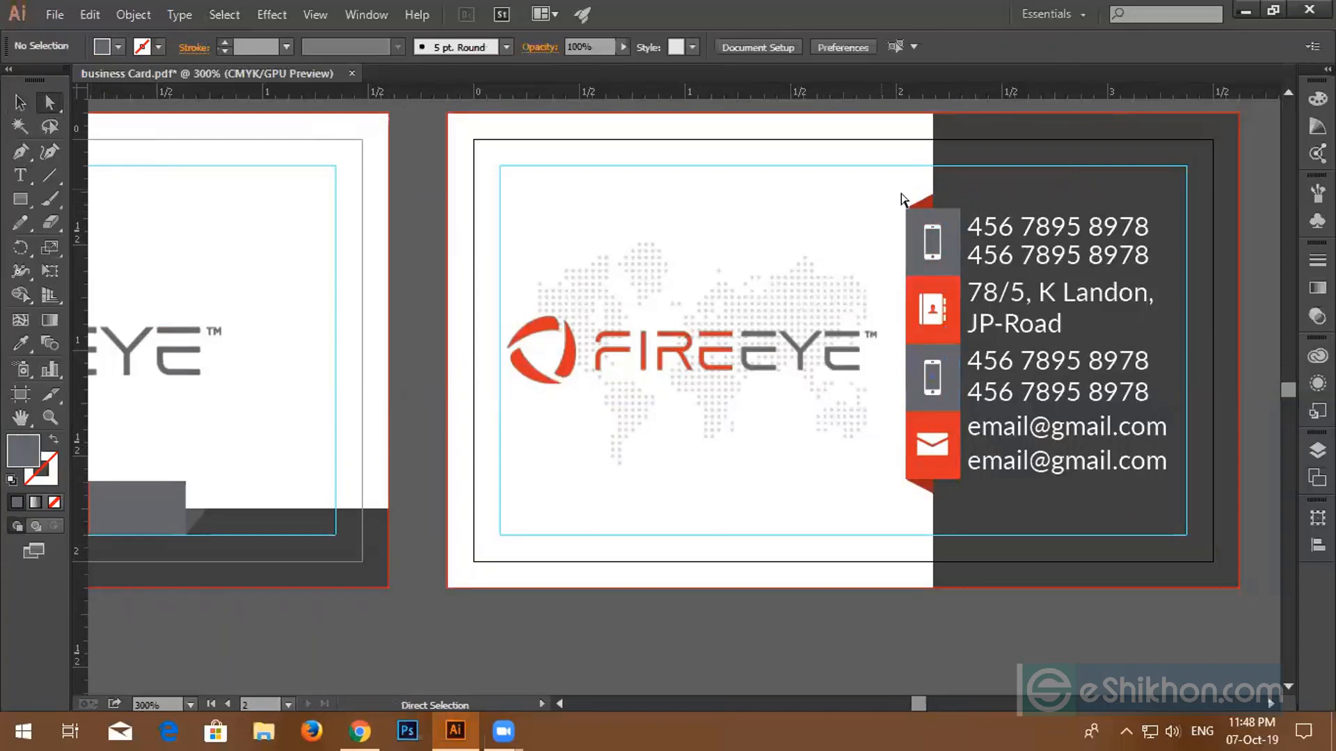
left_click(928, 199)
key("Delete")
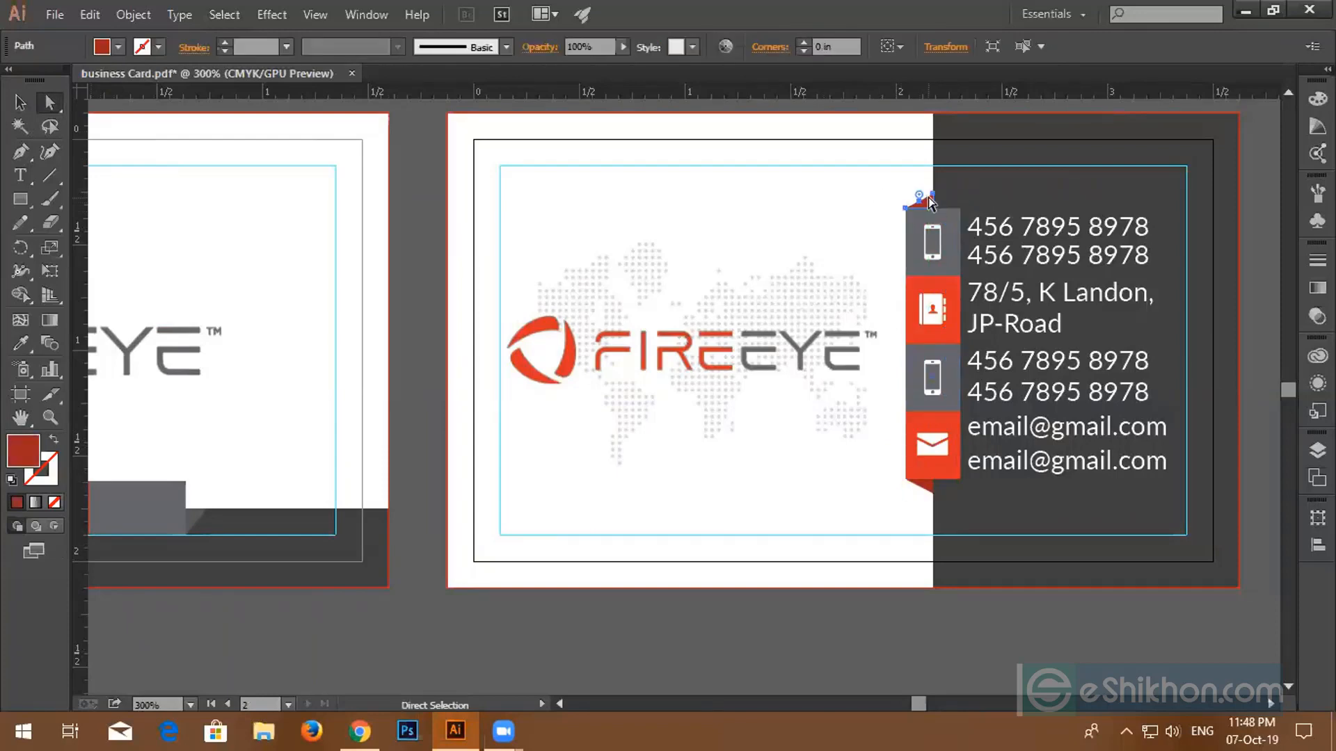
key("Delete")
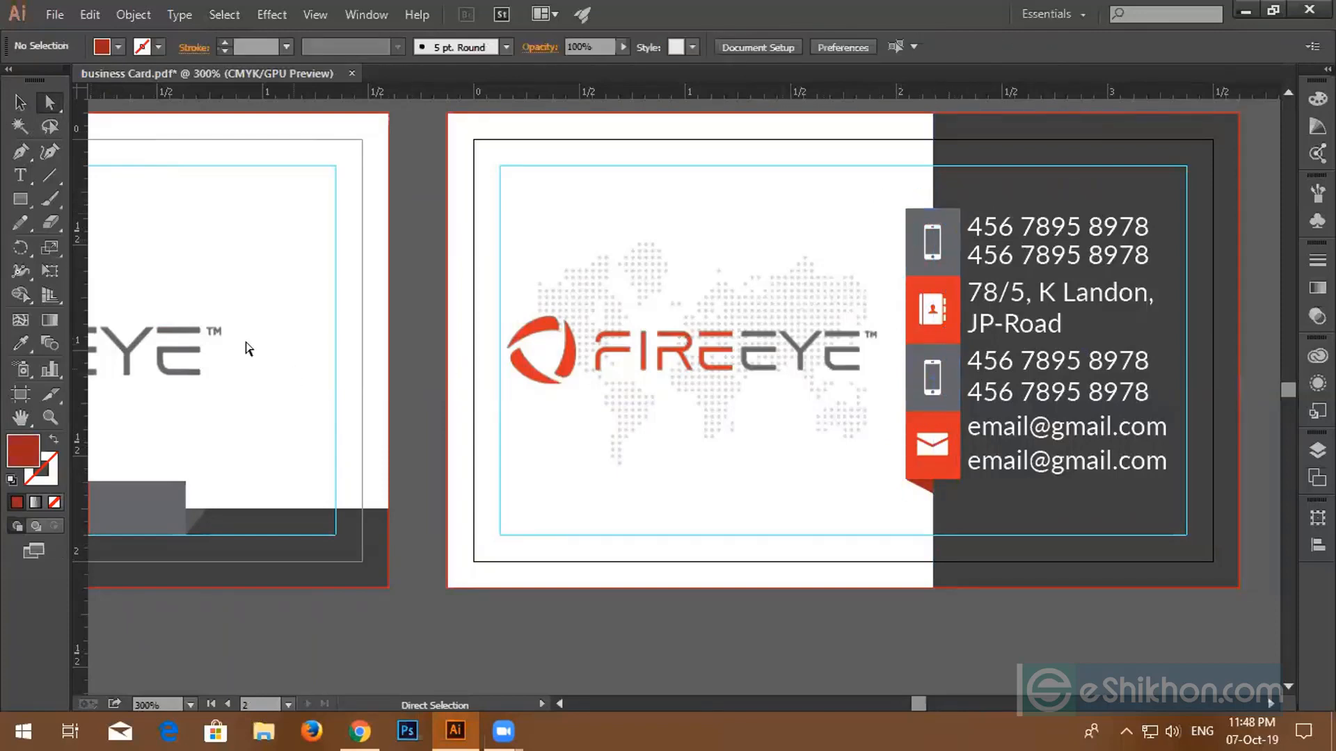
left_click(20, 103)
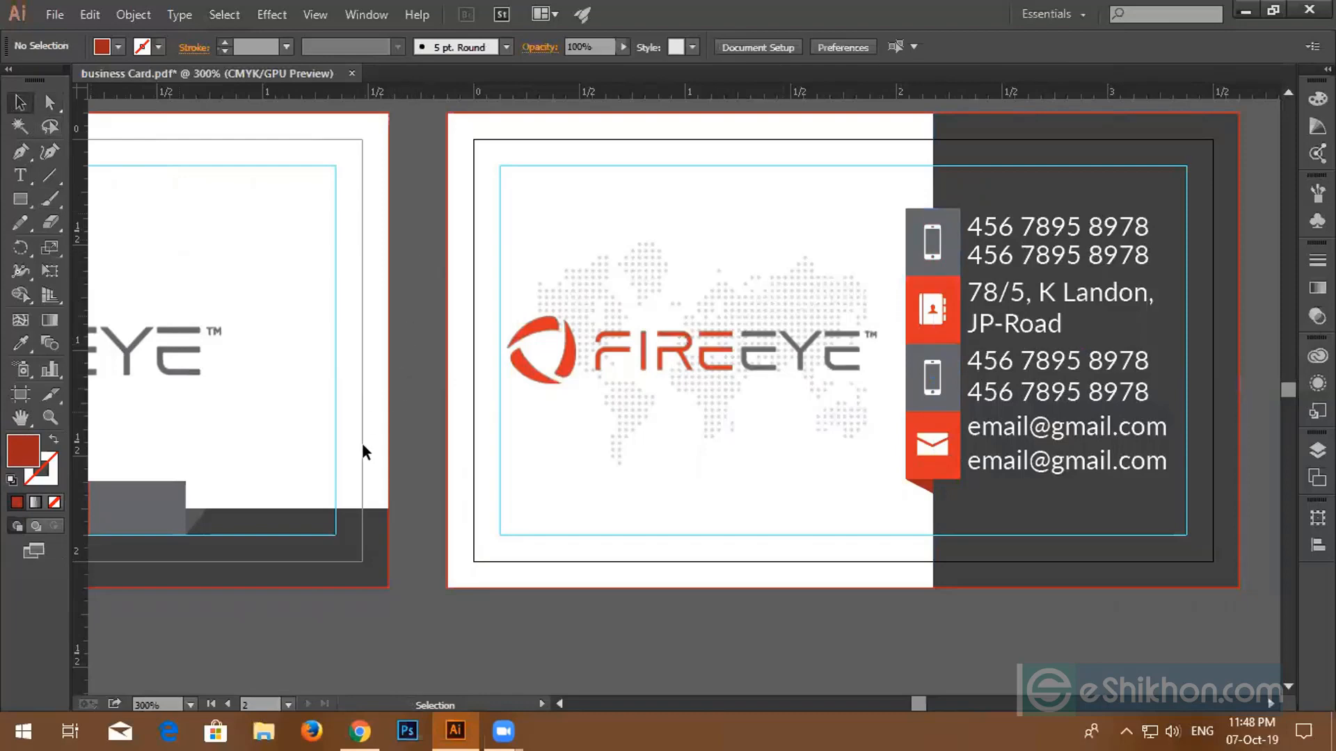
- Zoom out and pan so the front and back card artboards sit centred in view
scroll(395, 446, "down", 1)
scroll(403, 446, "down", 1)
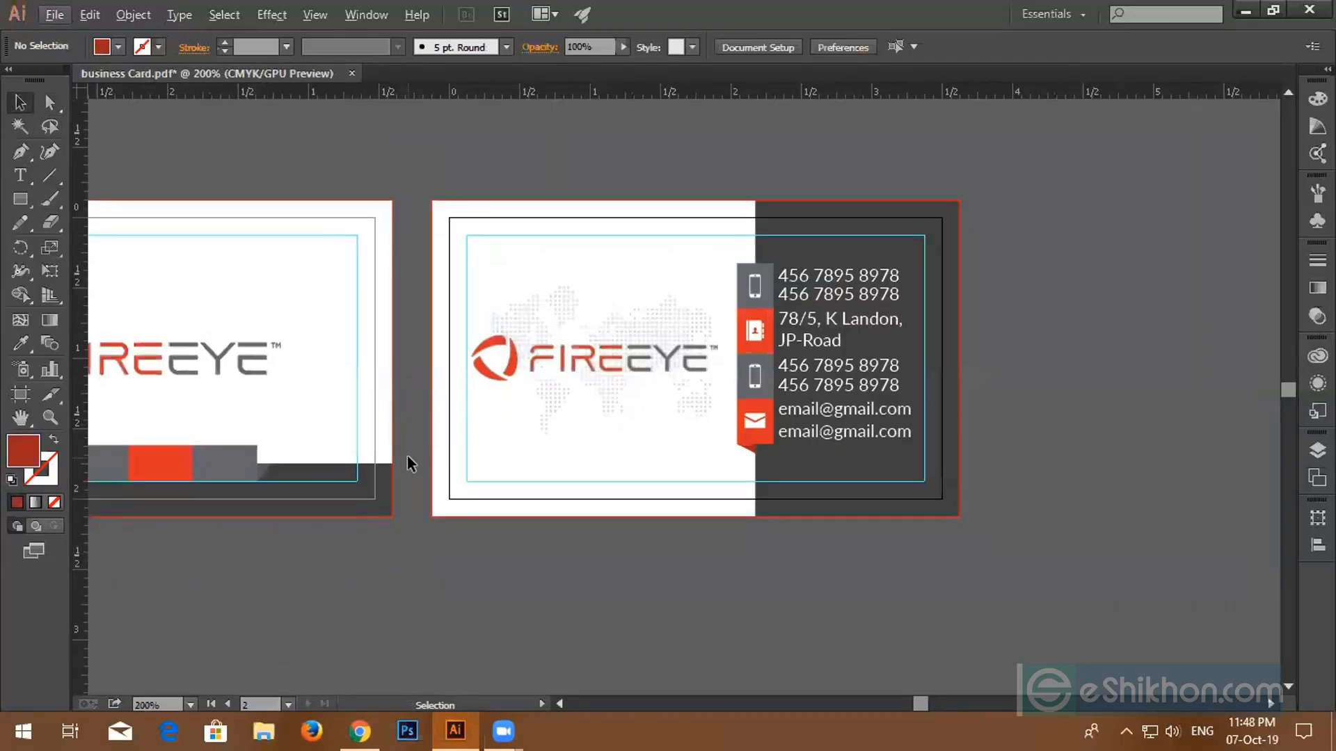
scroll(407, 458, "down", 1)
left_click_drag(432, 558, 659, 476)
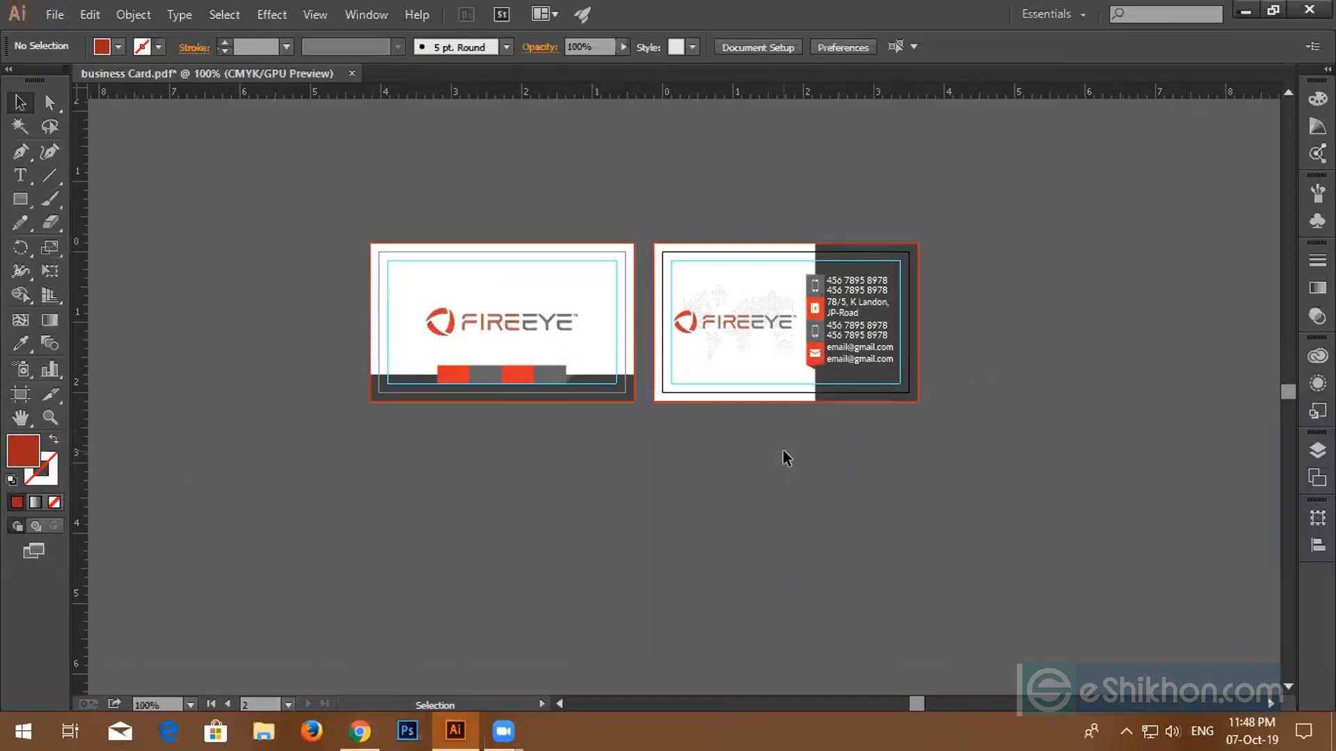
scroll(803, 432, "up", 3)
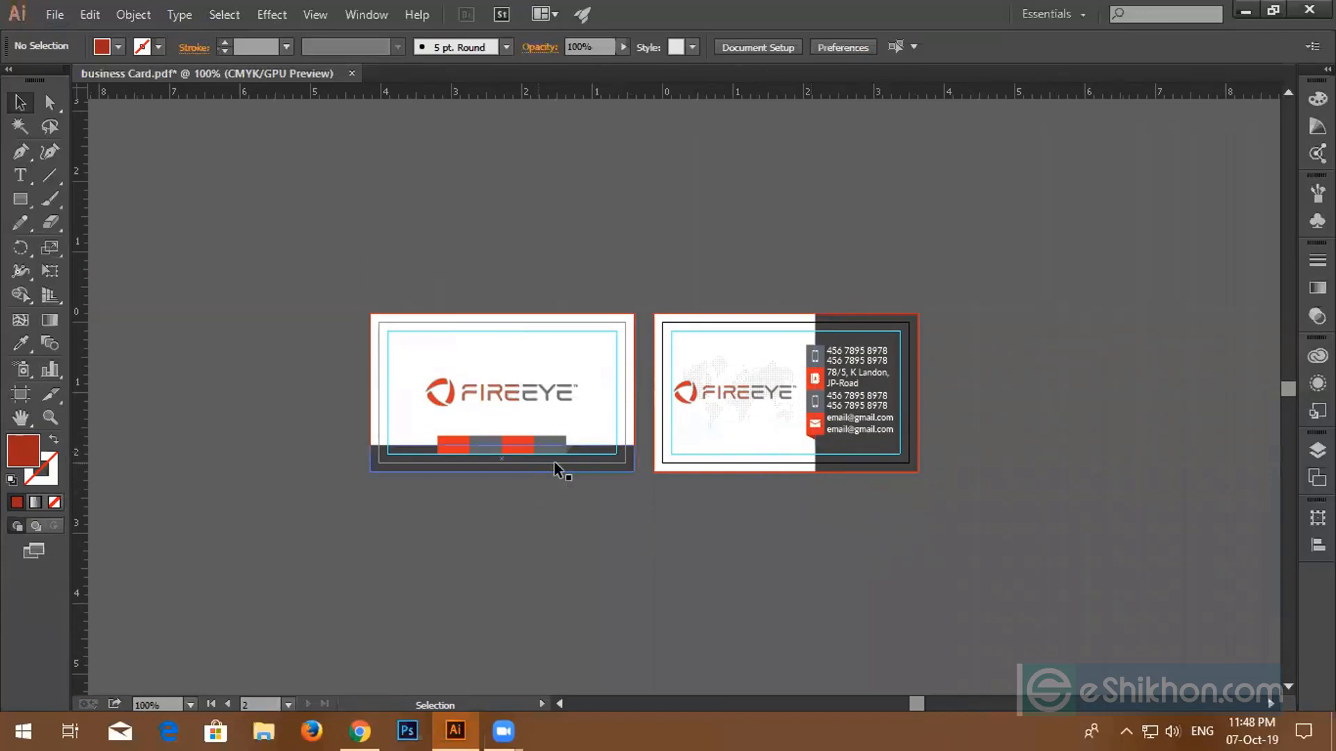
left_click(359, 731)
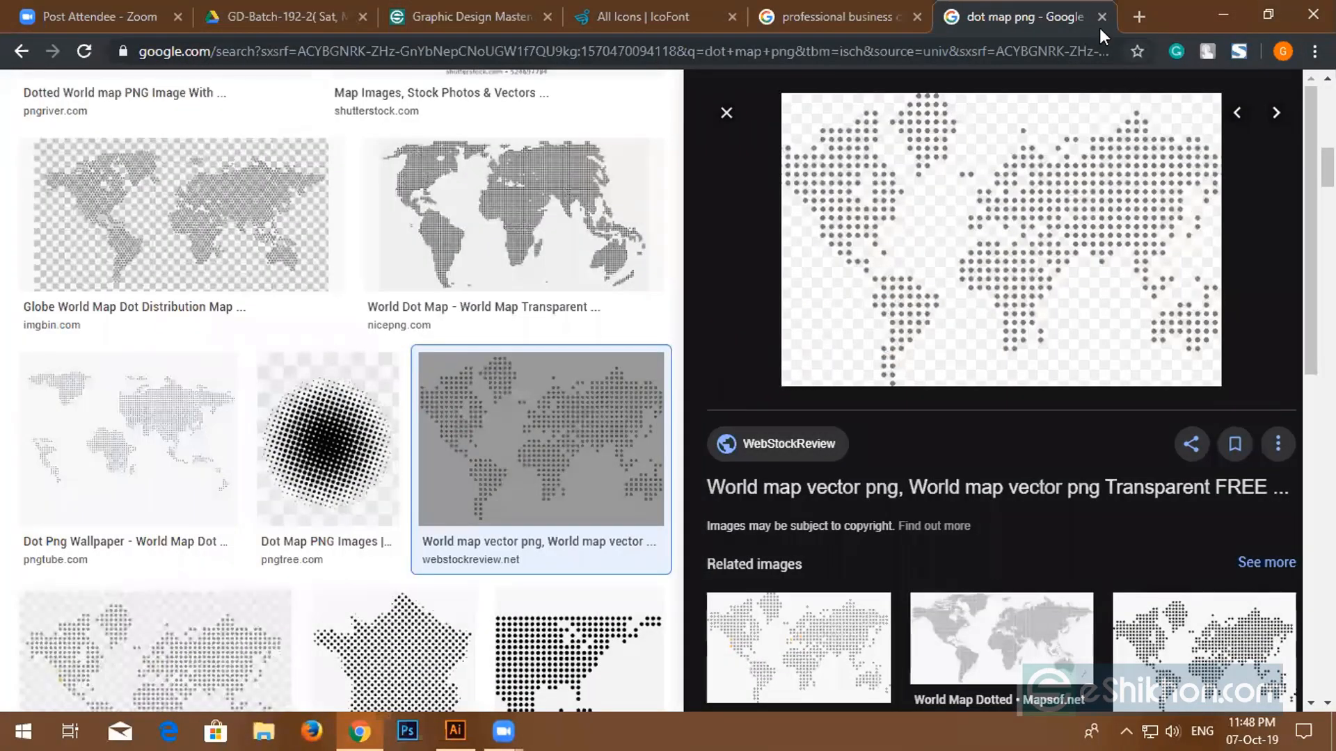
- Close the 'dot map png' Chrome tab and return to the Illustrator business card document
left_click(1101, 17)
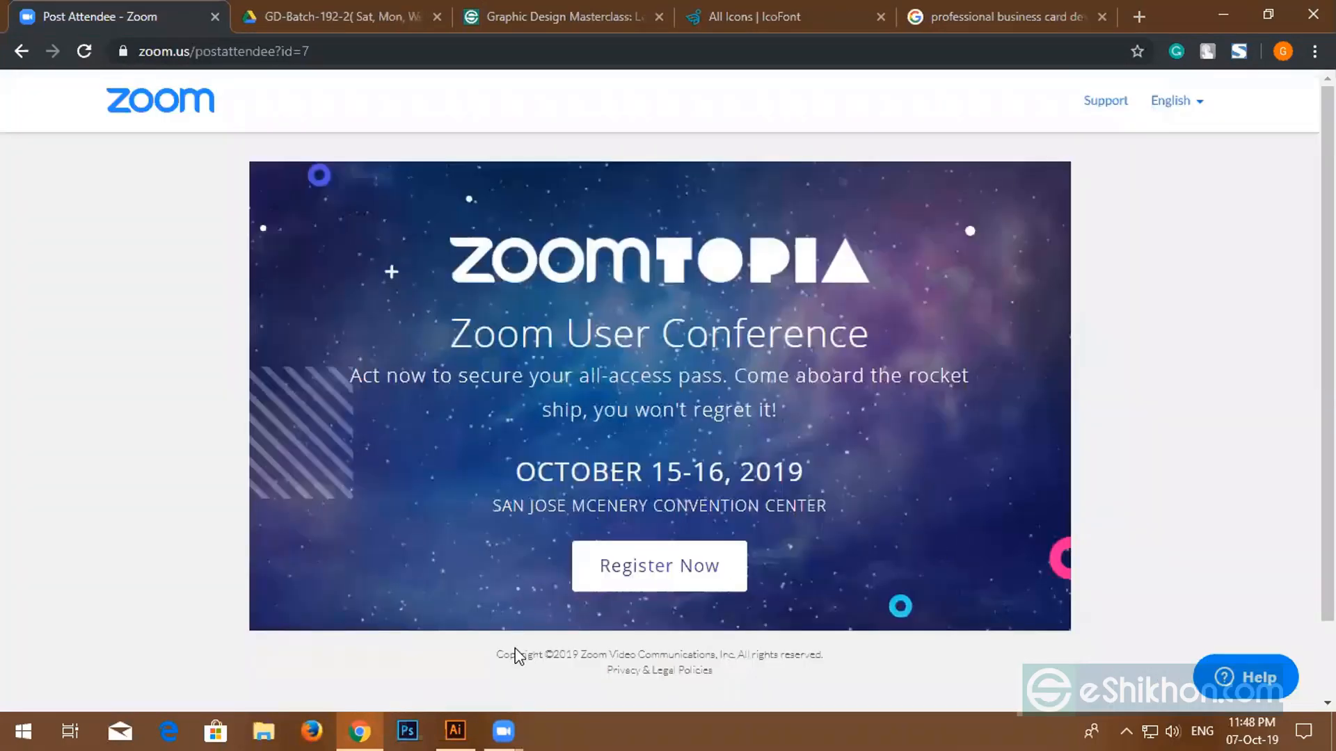
left_click(459, 730)
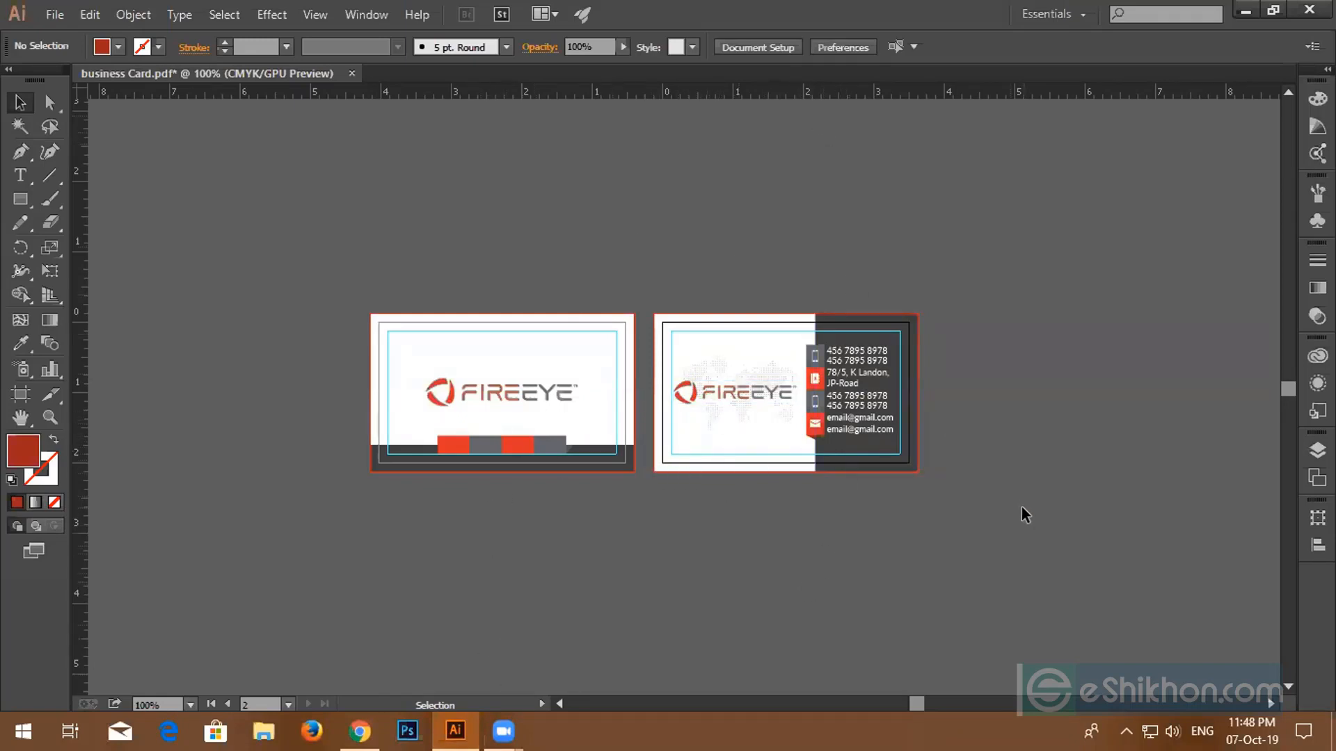
scroll(847, 514, "up", 2)
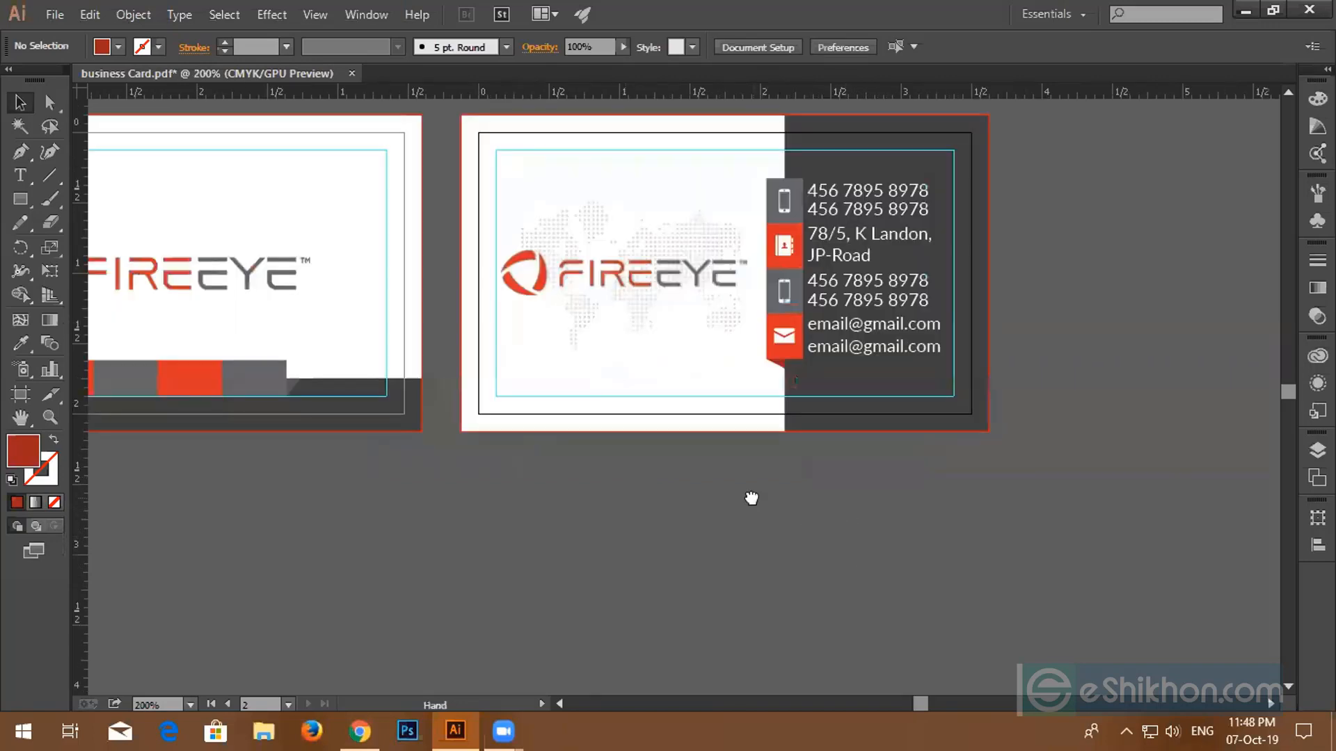
left_click_drag(750, 492, 934, 542)
scroll(921, 542, "down", 2)
scroll(908, 550, "up", 1)
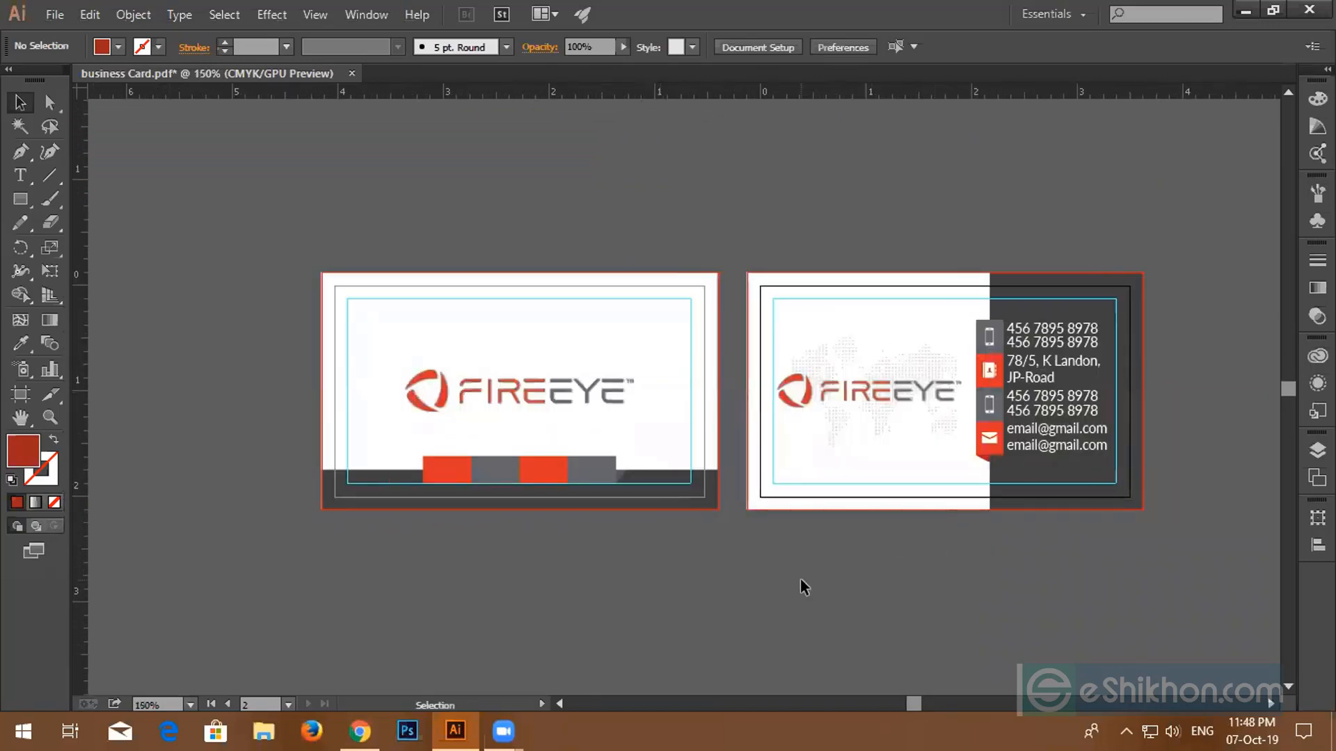
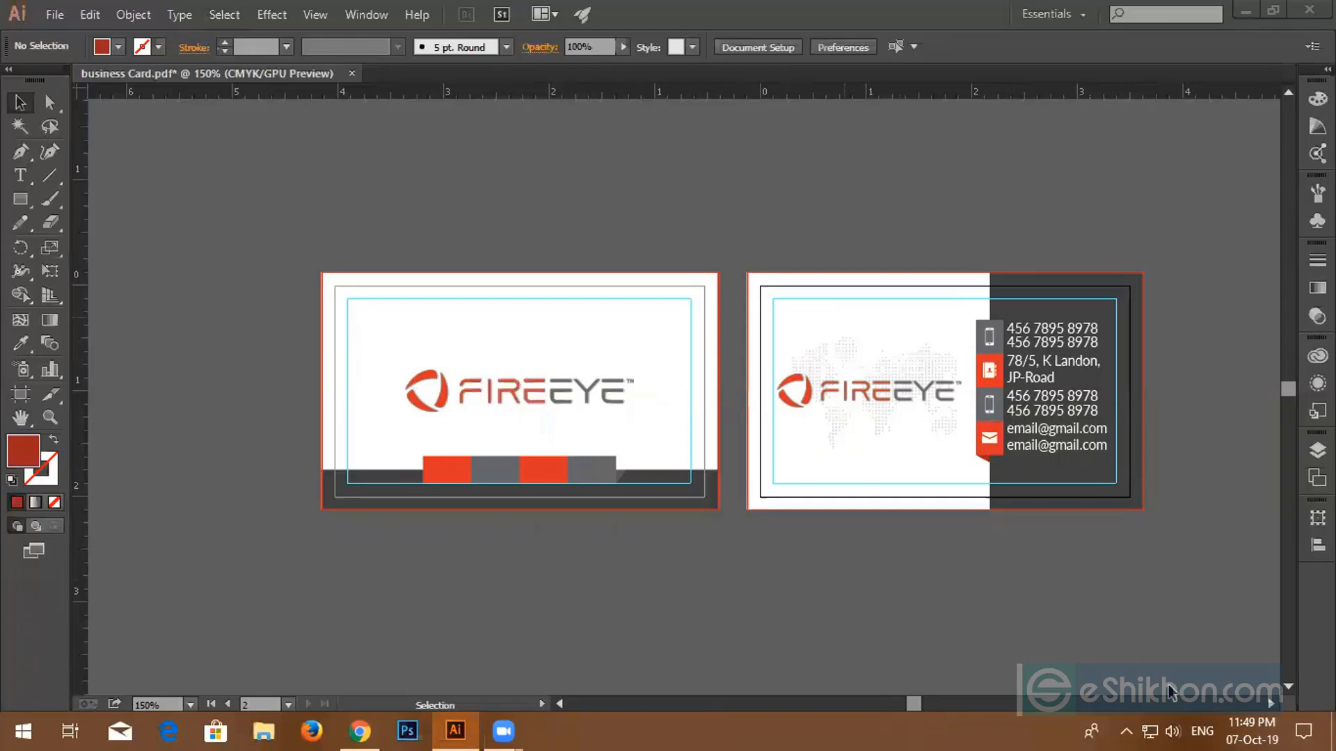
- Save the card as business Card.ai in Adobe Illustrator format, replacing the existing file
left_click(1234, 727)
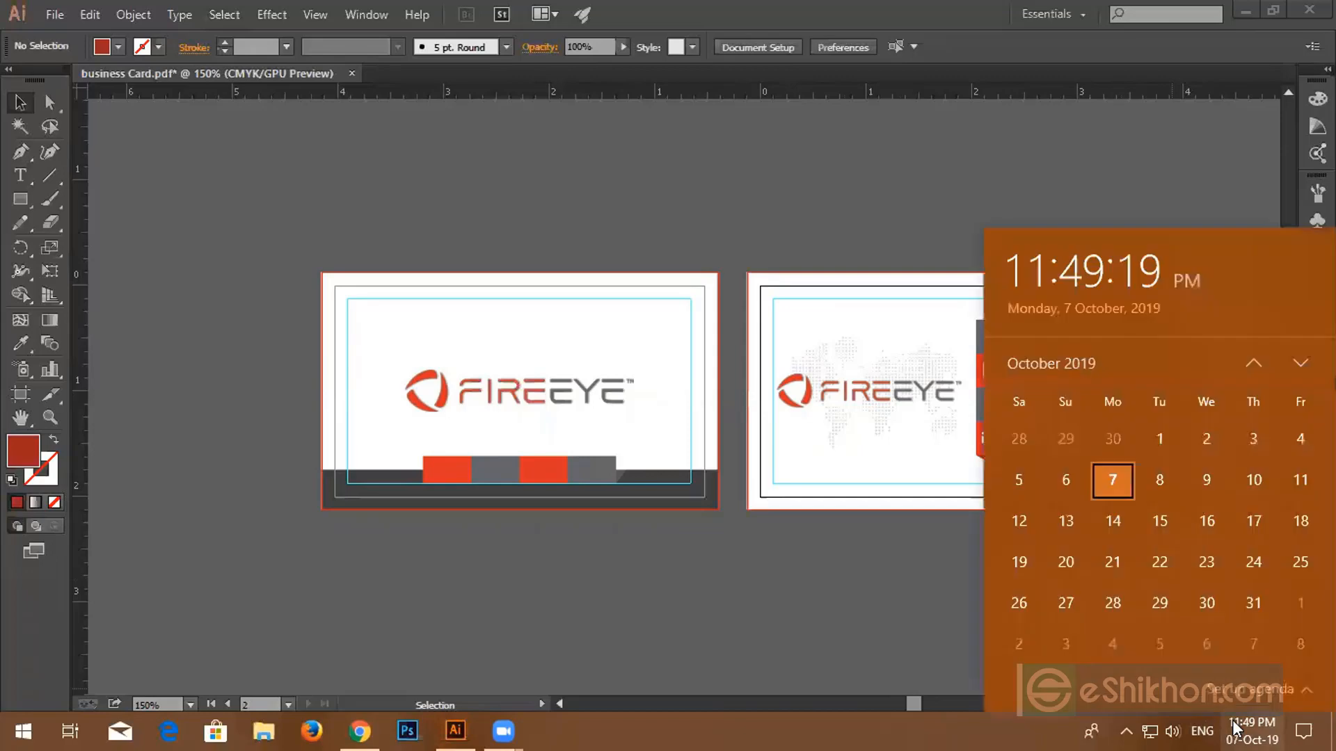
left_click(807, 641)
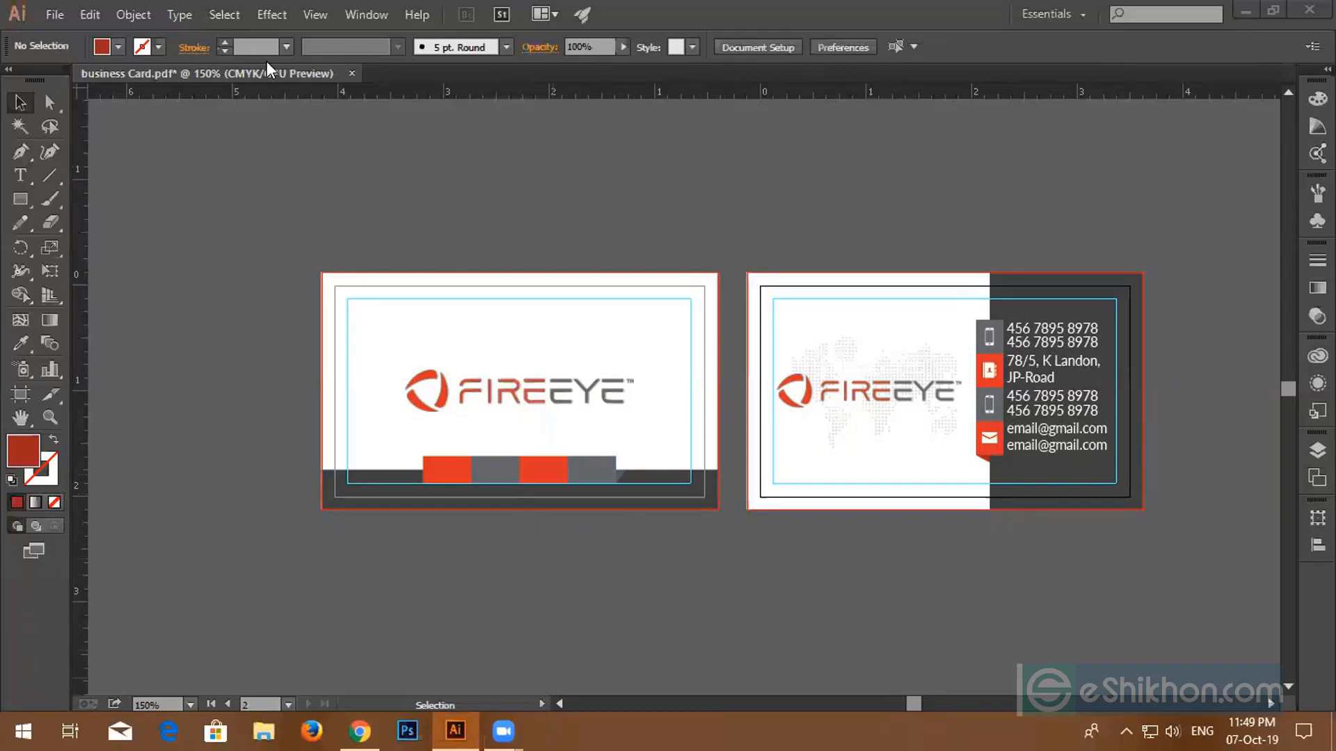
left_click(55, 14)
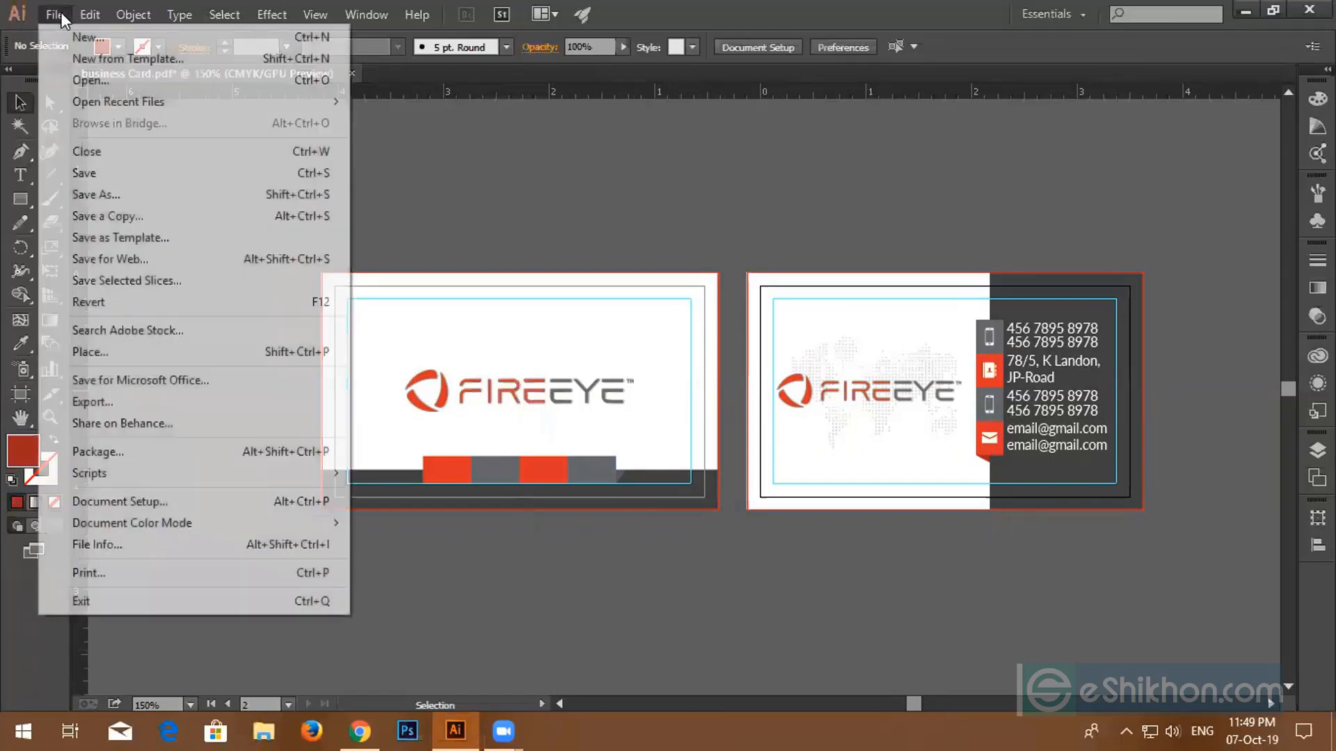
left_click(82, 196)
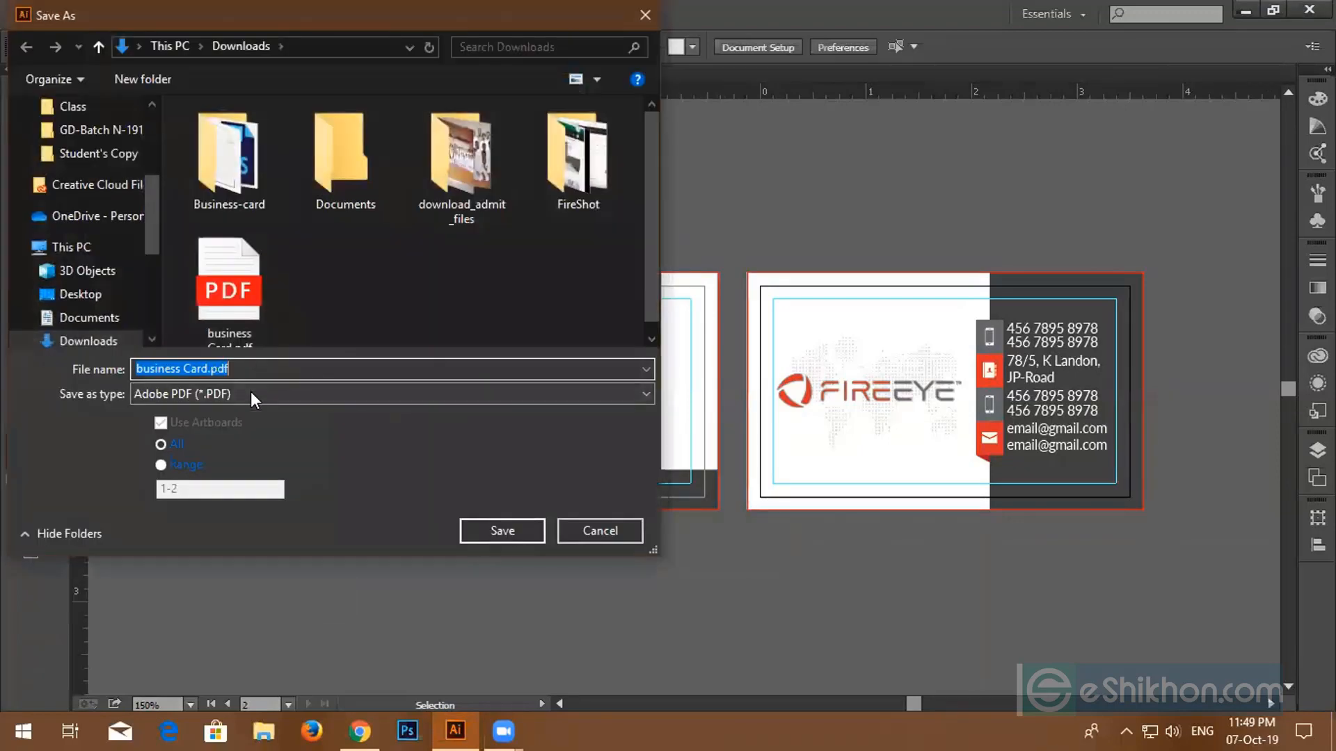
left_click(443, 389)
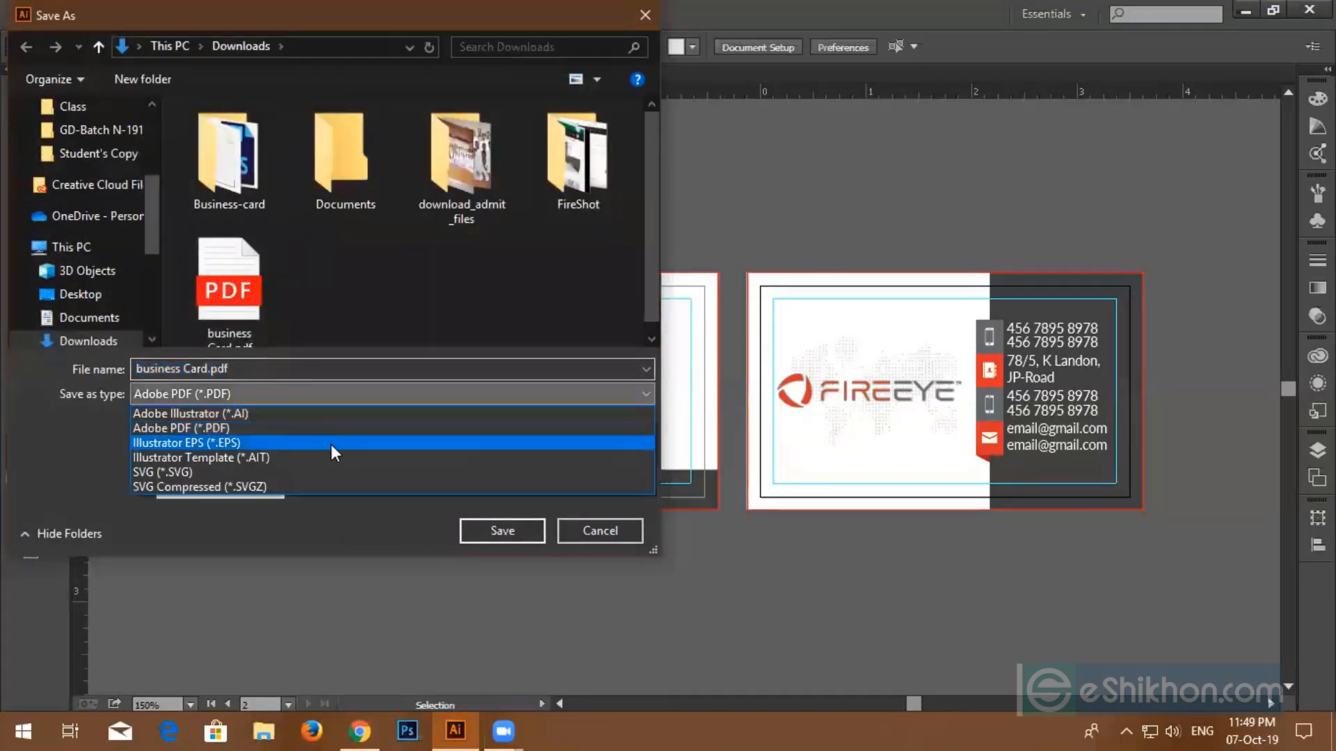
left_click(309, 416)
left_click(489, 534)
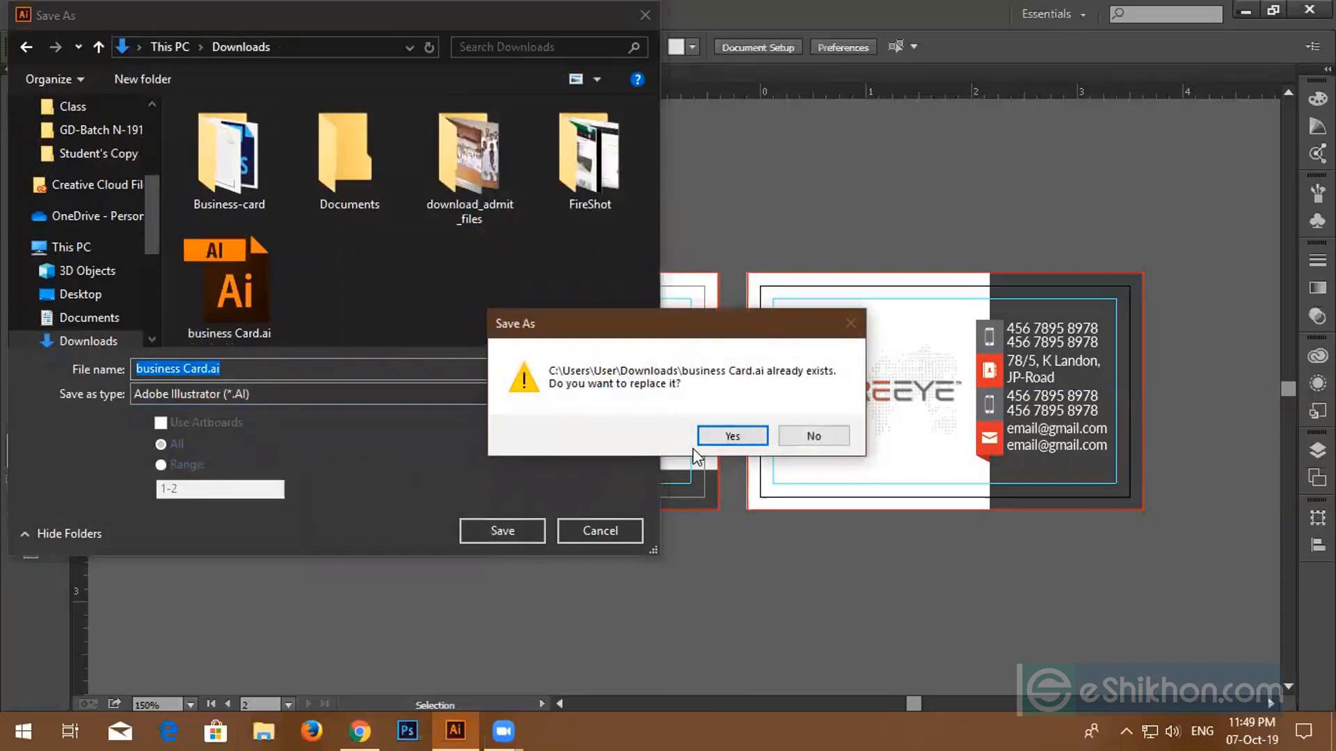
left_click(730, 436)
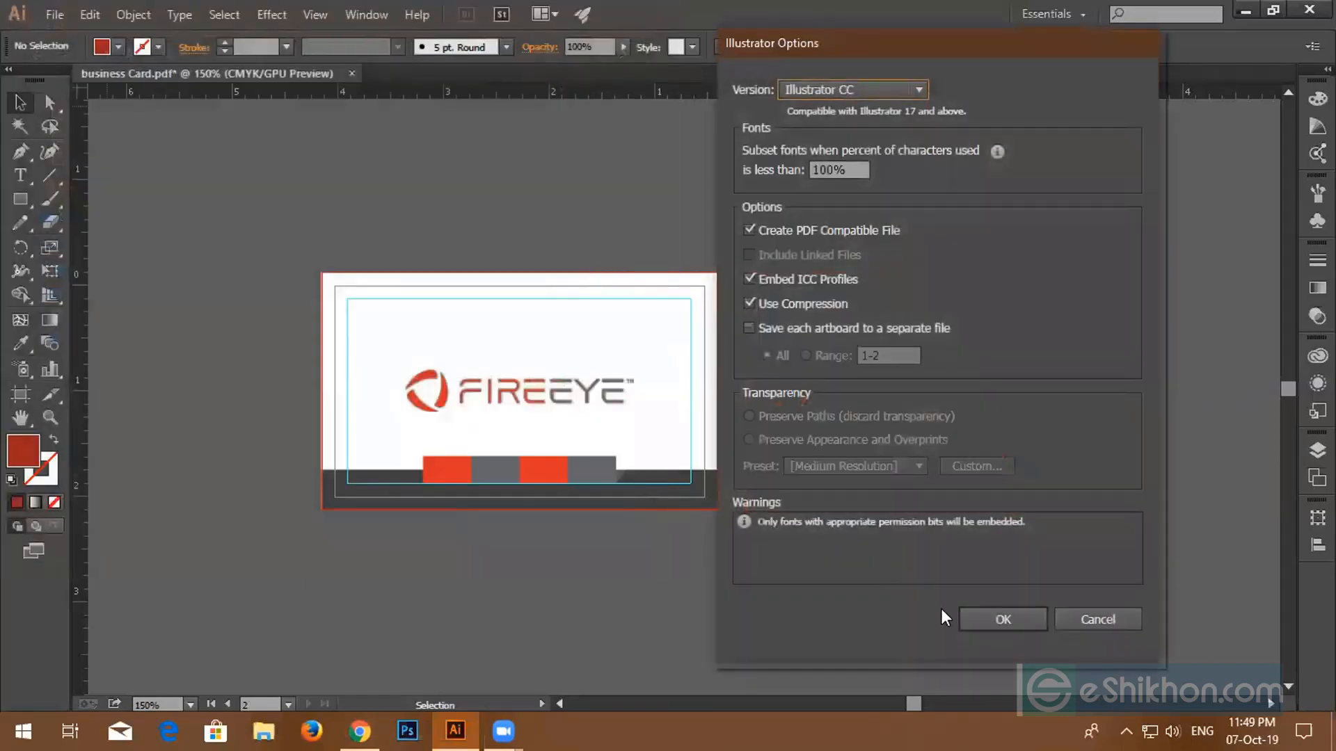
left_click(971, 619)
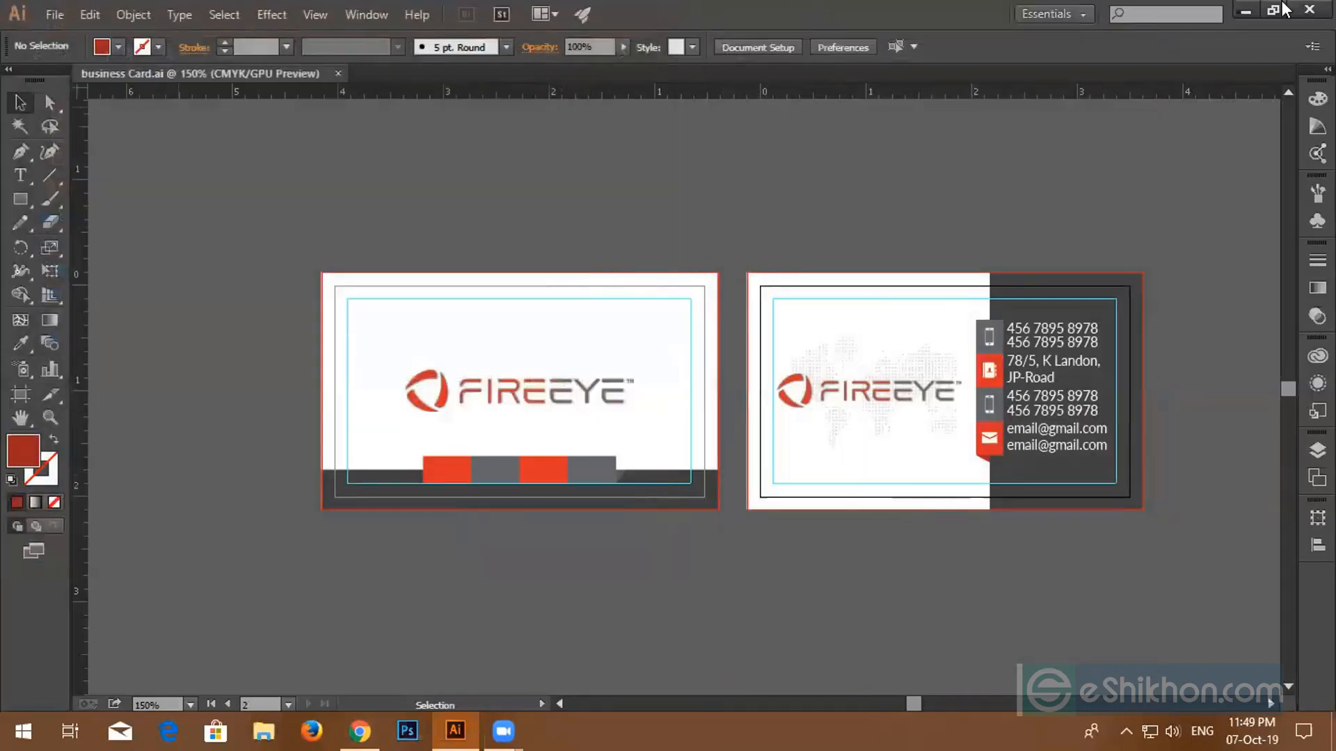
- Export each artboard as a JPEG named business Card.jpg with Use Artboards enabled
left_click(54, 15)
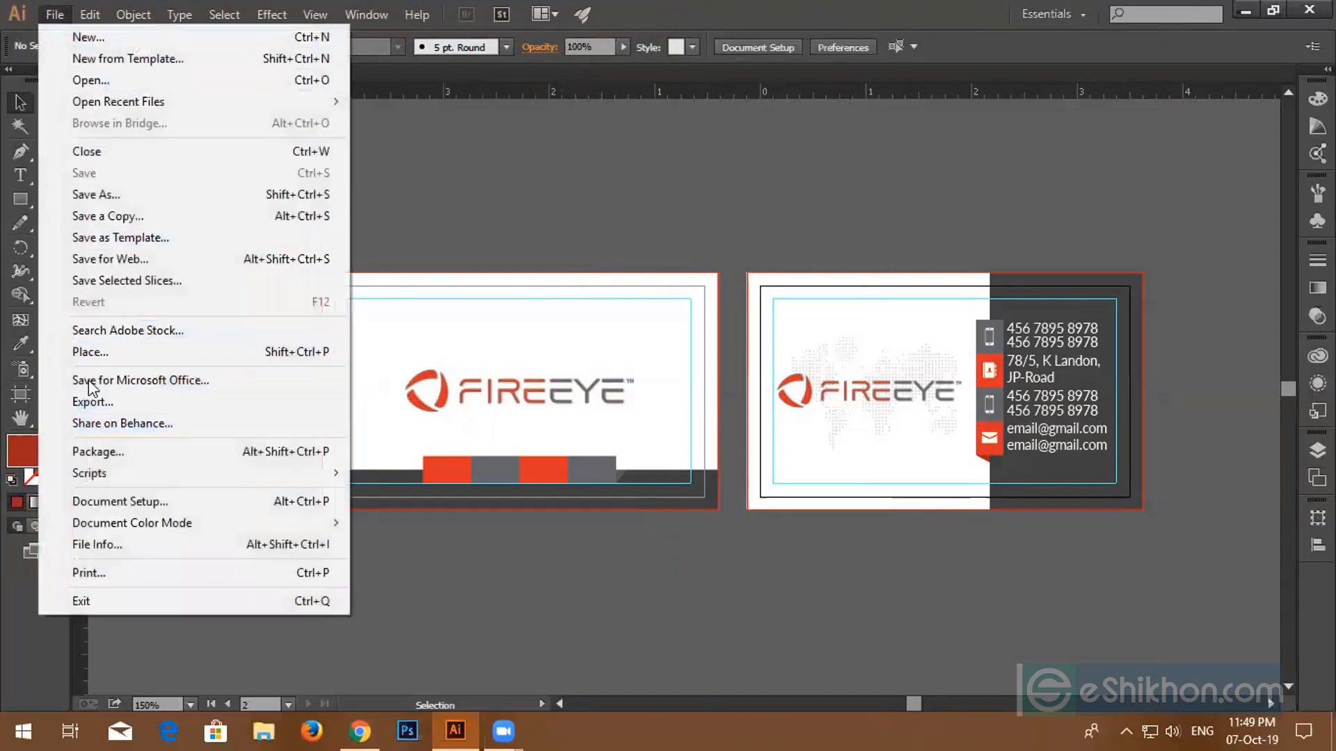
left_click(107, 402)
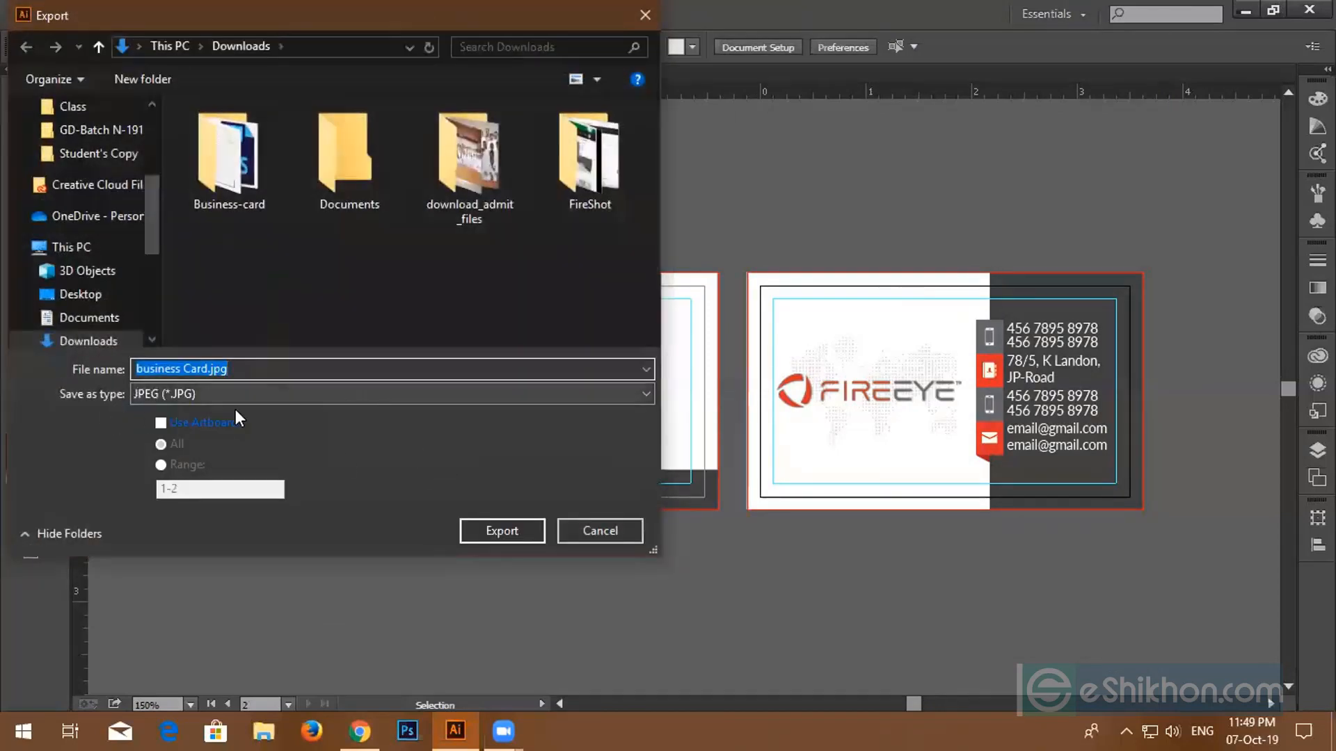
left_click(160, 423)
left_click(506, 535)
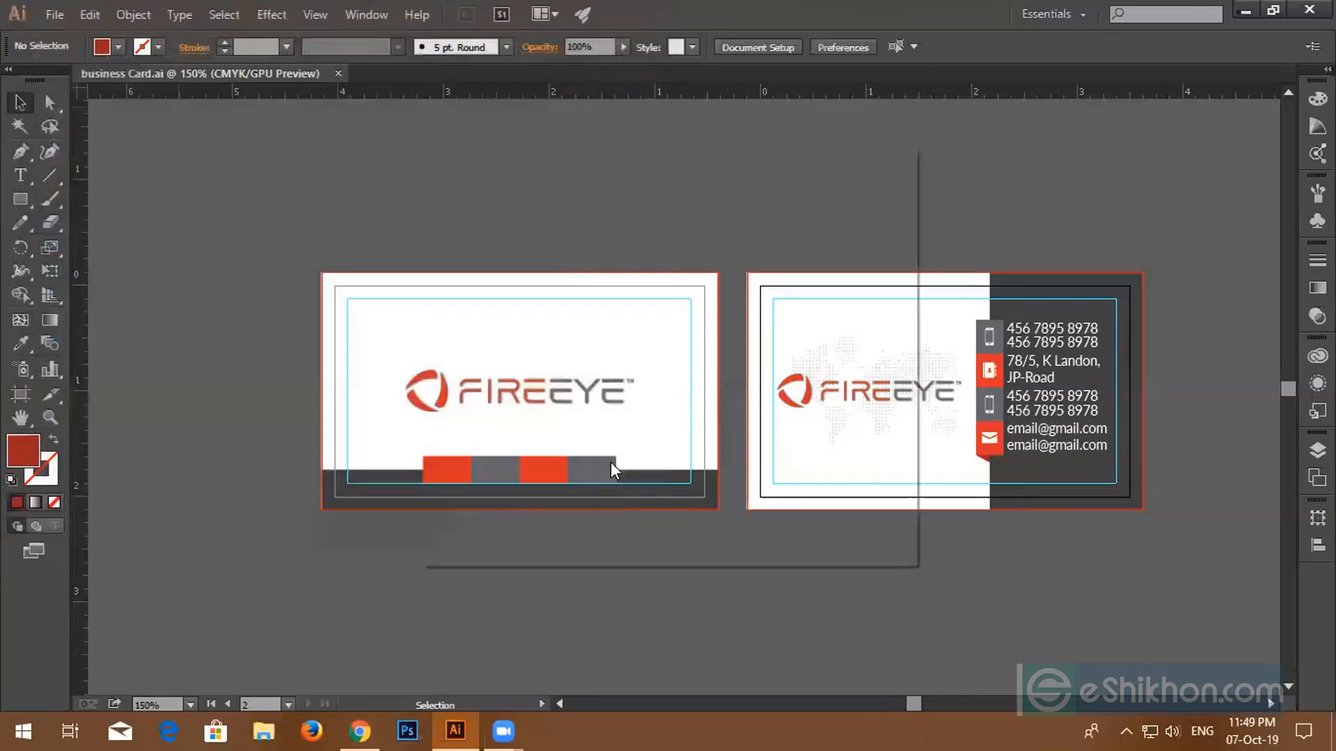
left_click(754, 515)
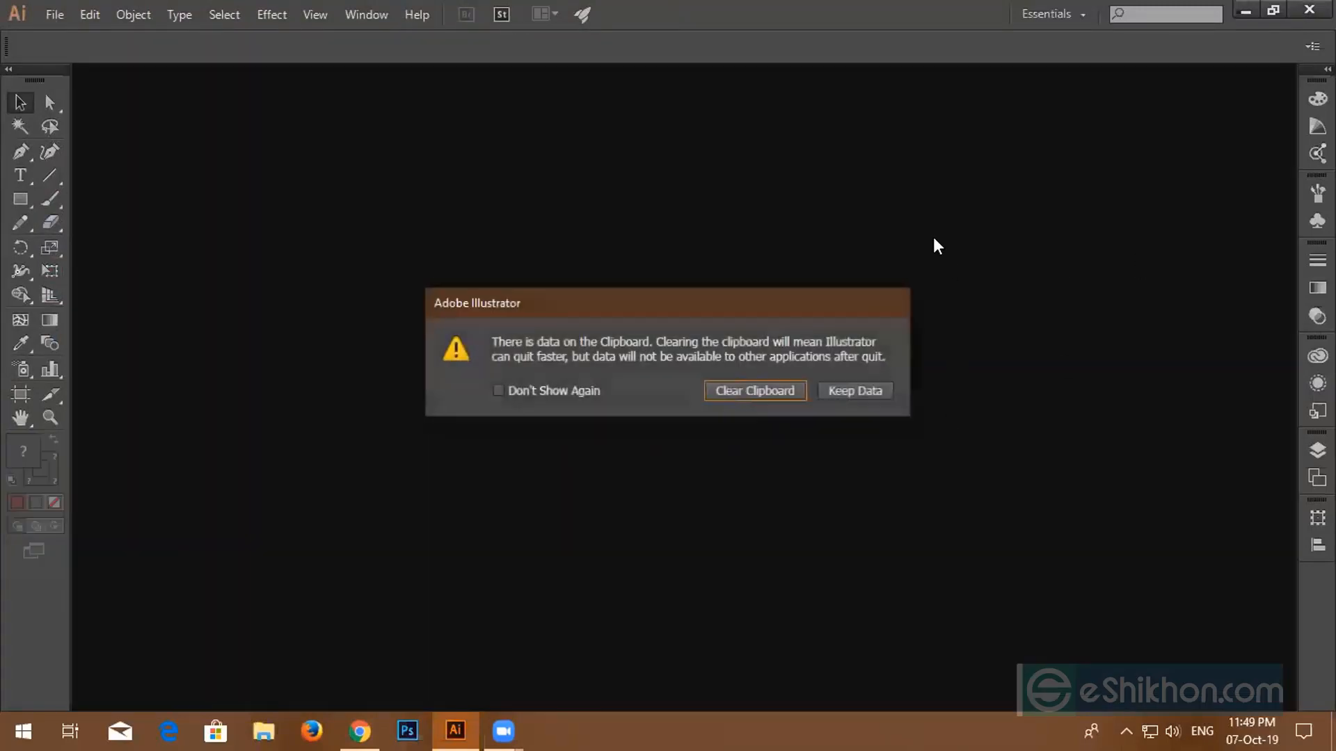
- Clear the clipboard so Illustrator finishes quitting
left_click(754, 394)
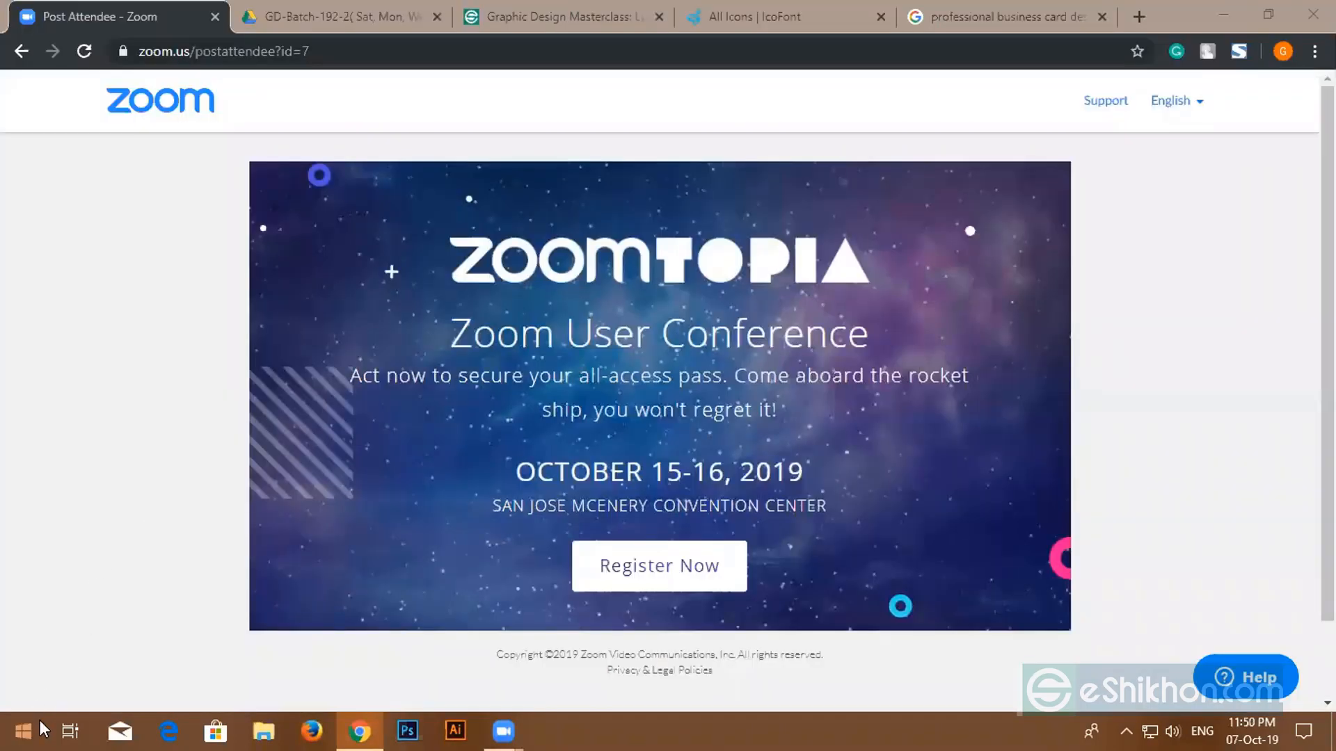
left_click(35, 727)
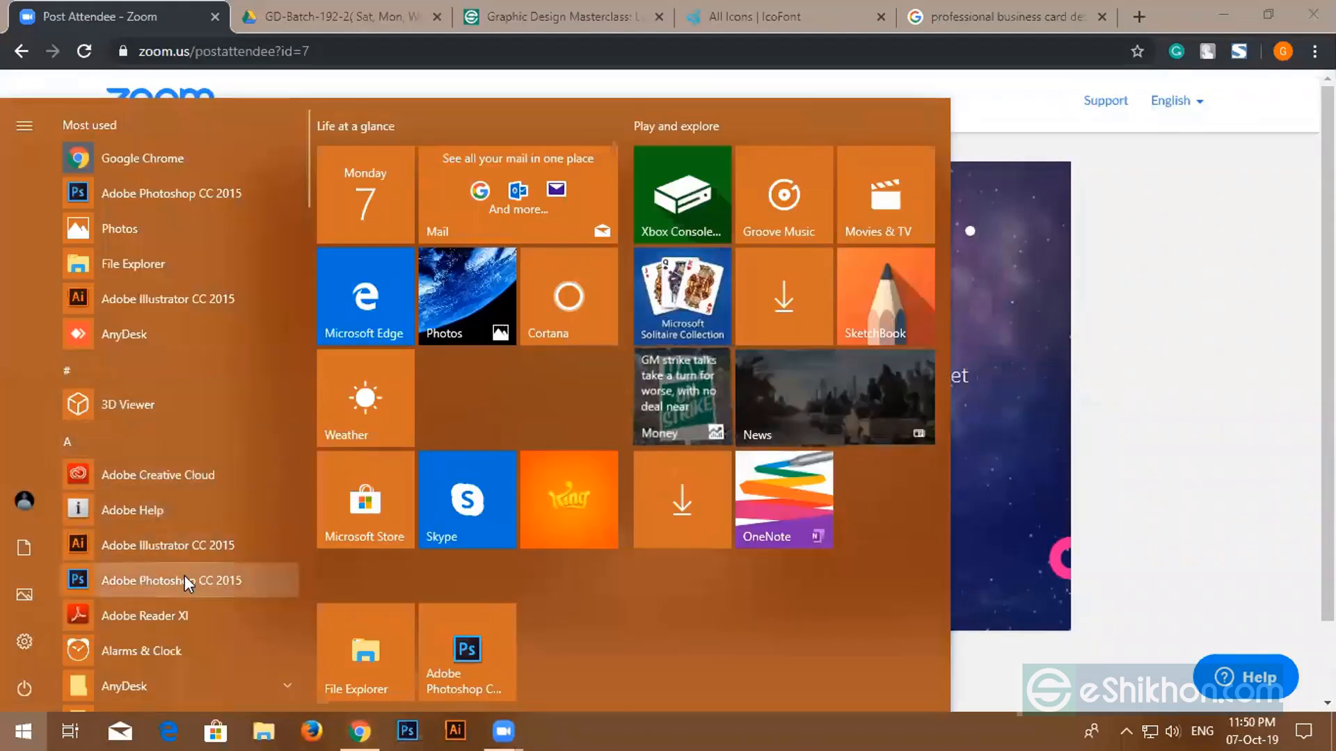
- Launch AnyDesk from its Start menu folder and connect to the pasted remote desk address
left_click(134, 689)
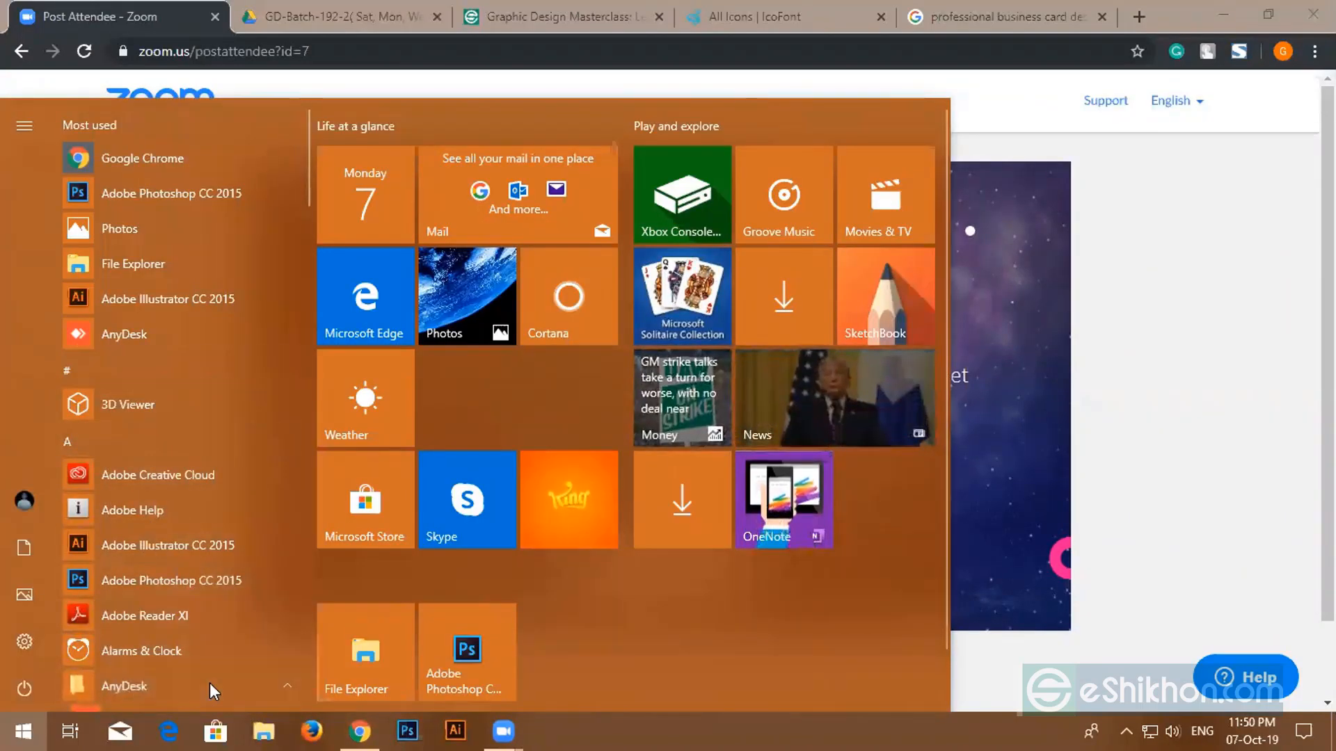
scroll(210, 683, "down", 2)
left_click(125, 539)
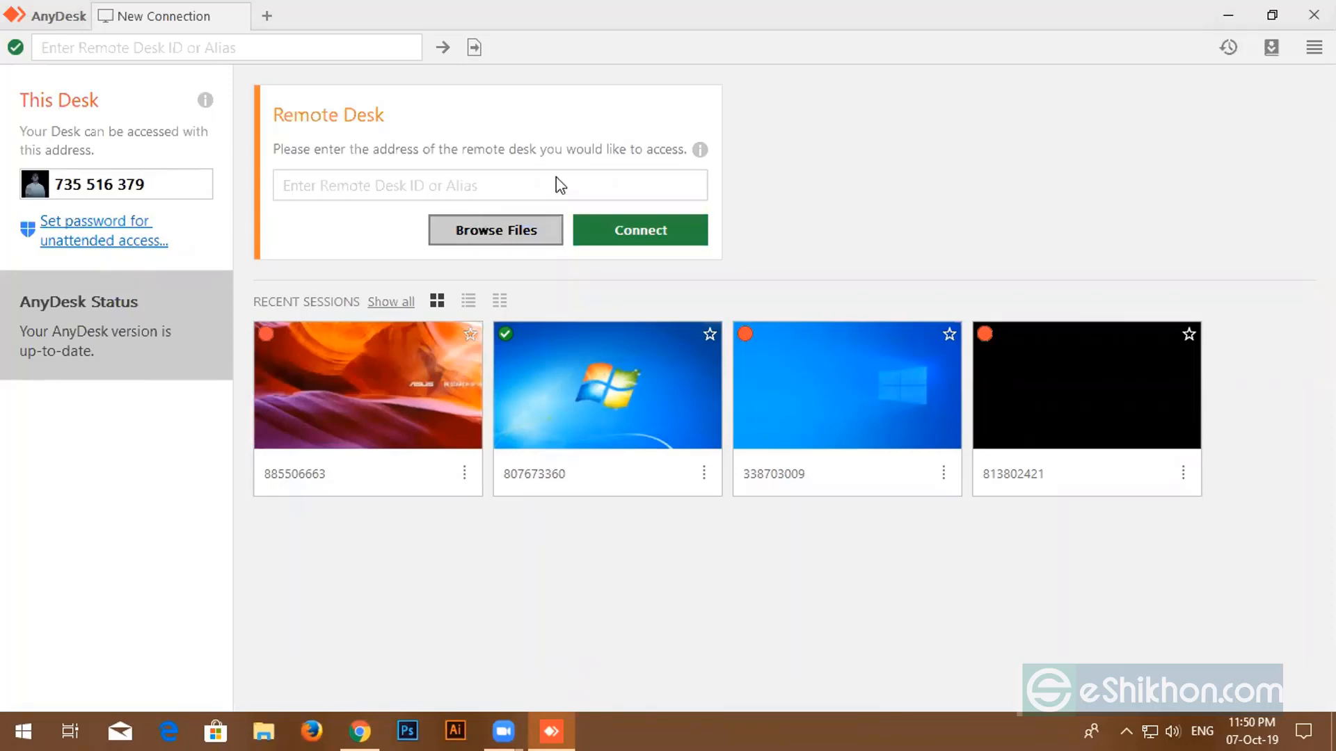
left_click(501, 178)
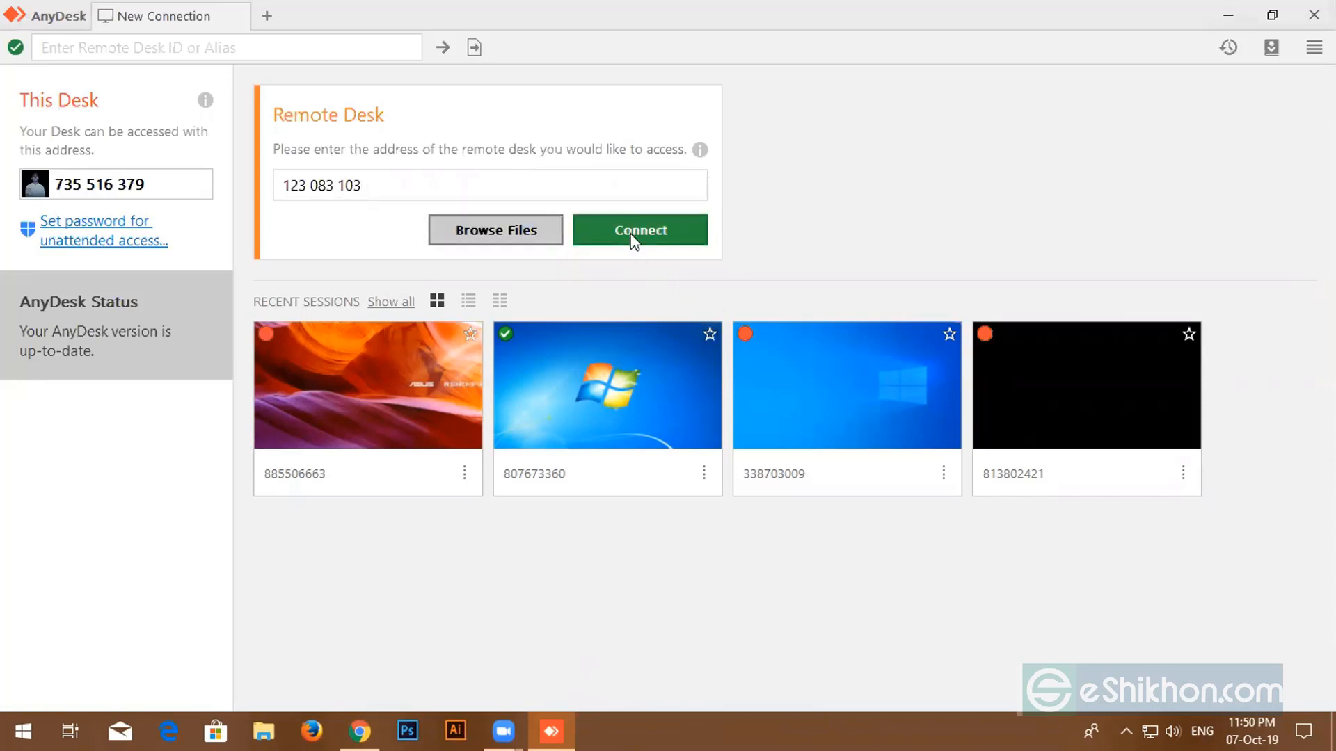
left_click(633, 238)
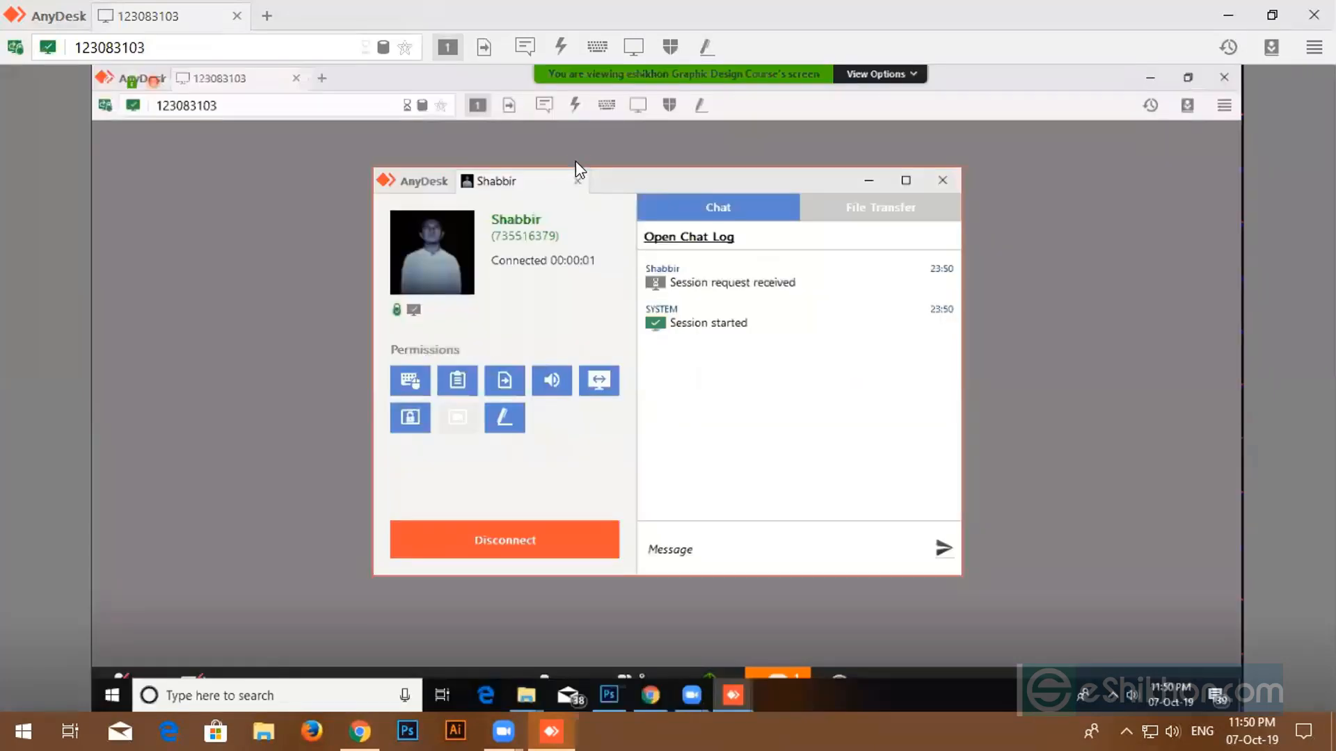
- Turn the speaker volume down to 1, then up to 24, while minimizing and restoring AnyDesk
left_click(1174, 730)
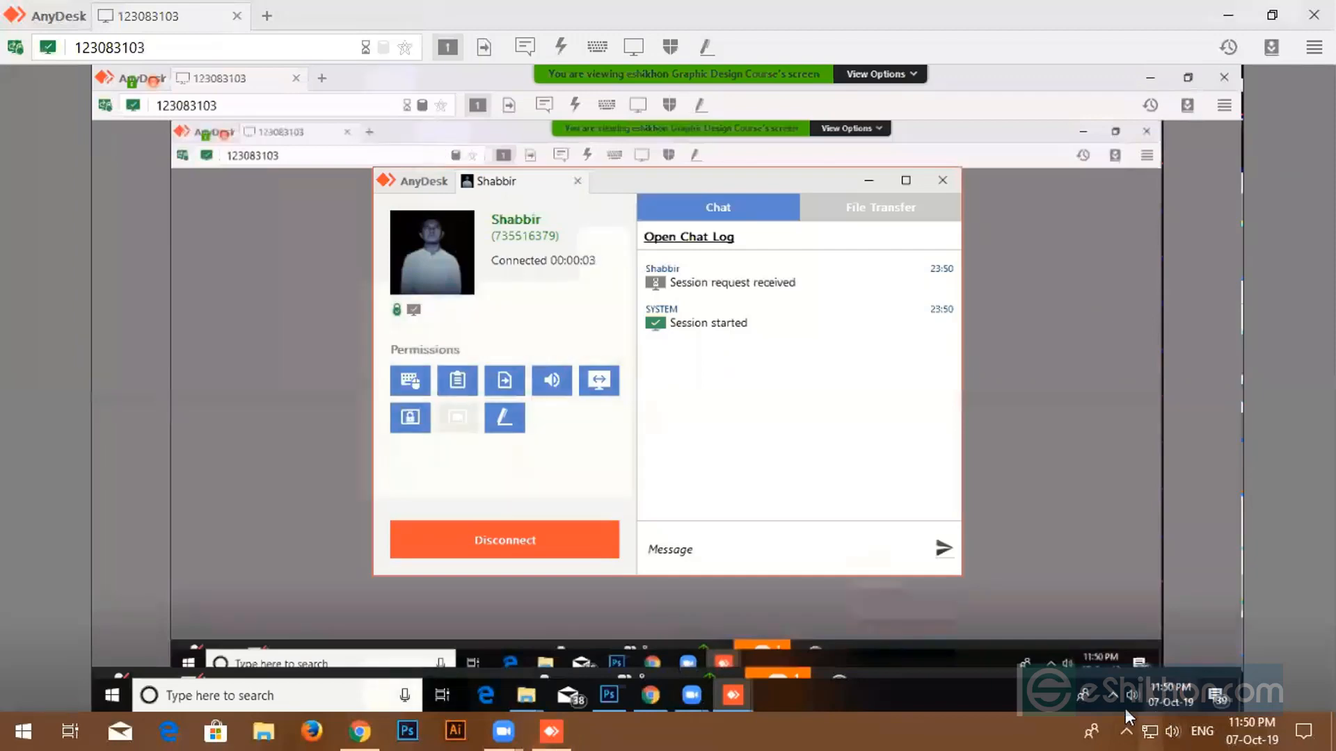
left_click(1053, 683)
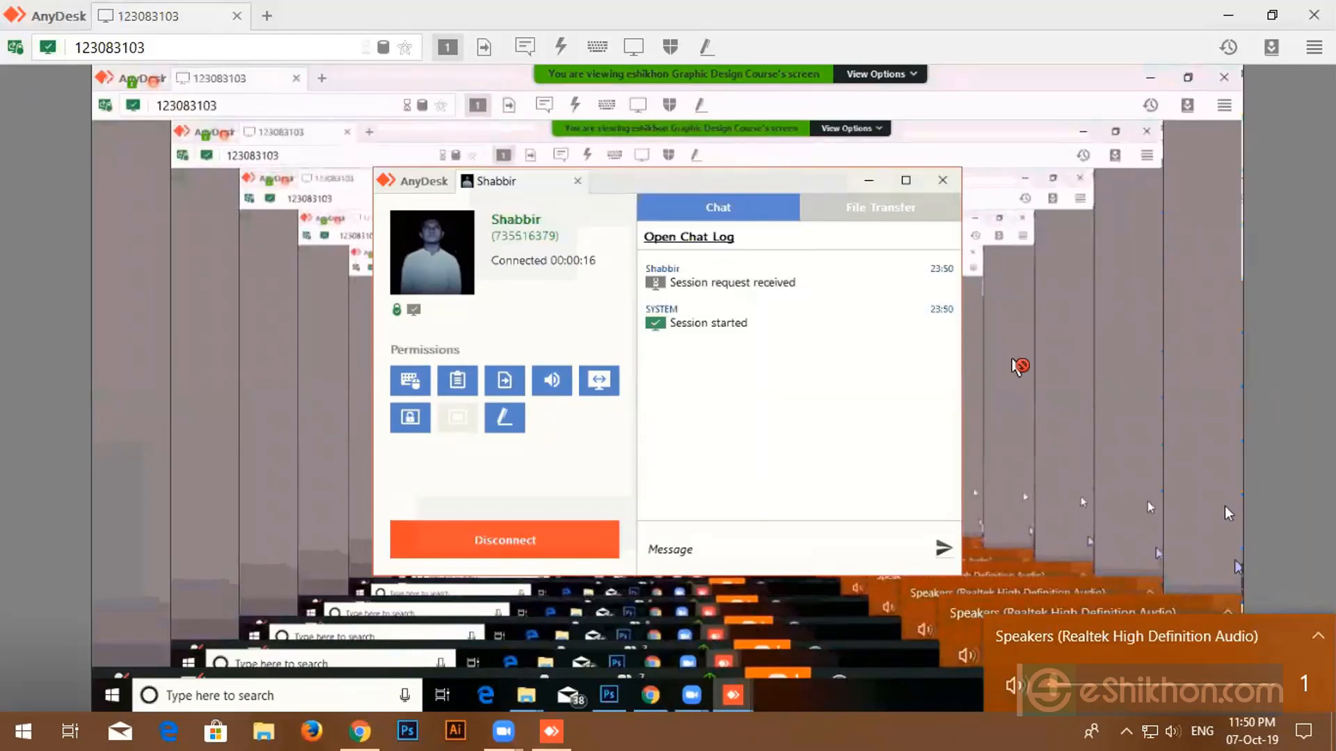
left_click(1127, 363)
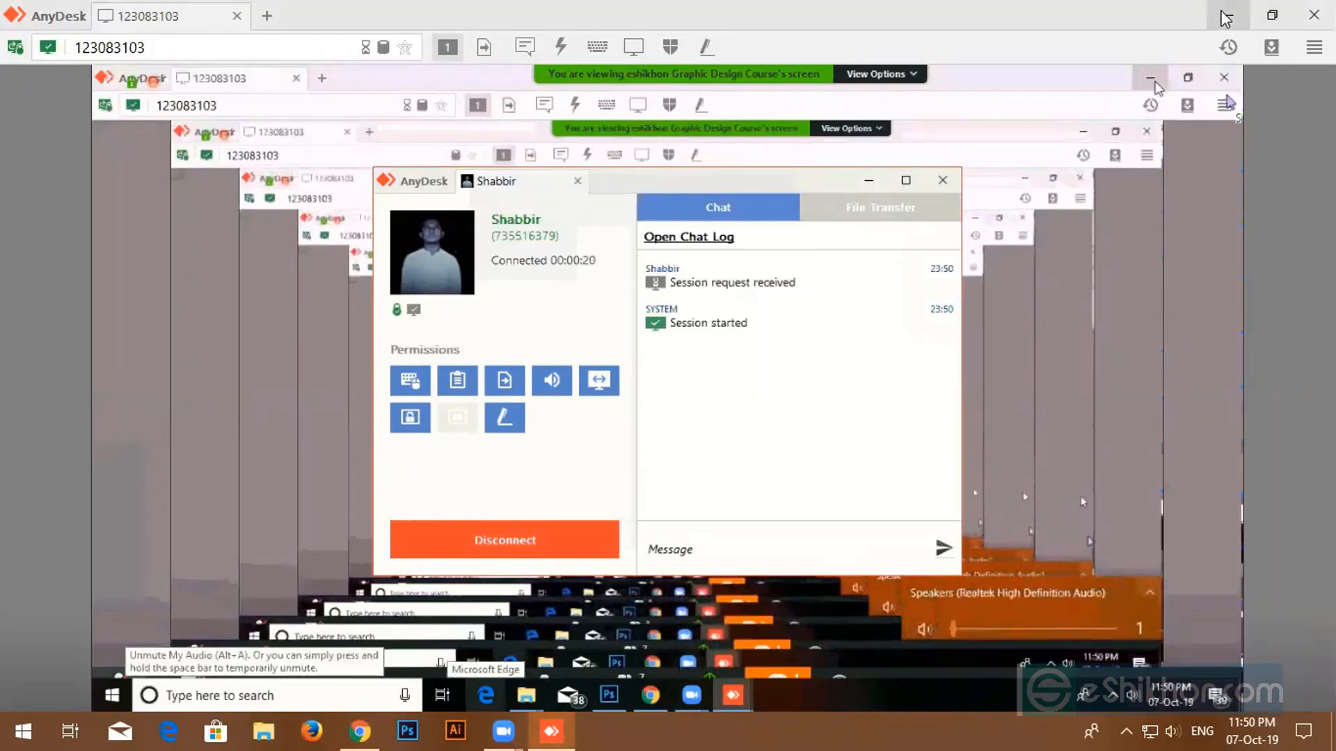
left_click(1226, 17)
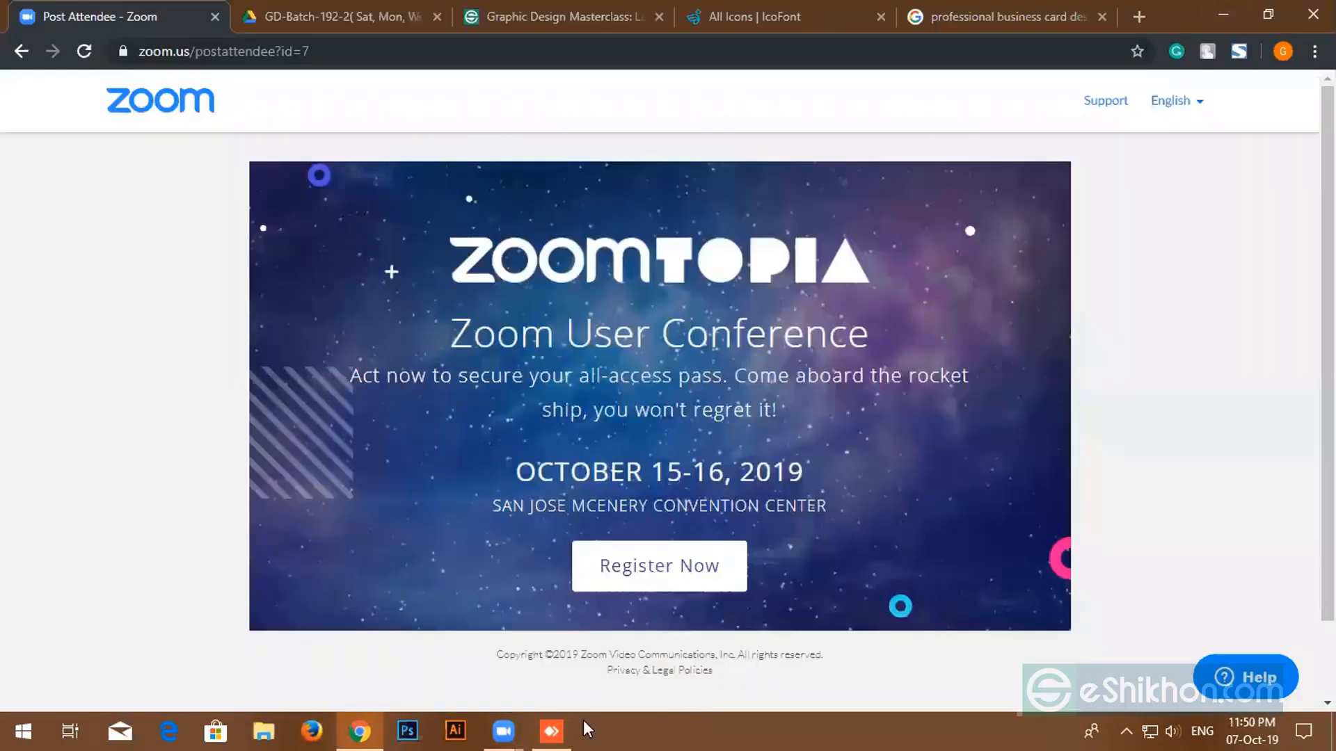
left_click(562, 717)
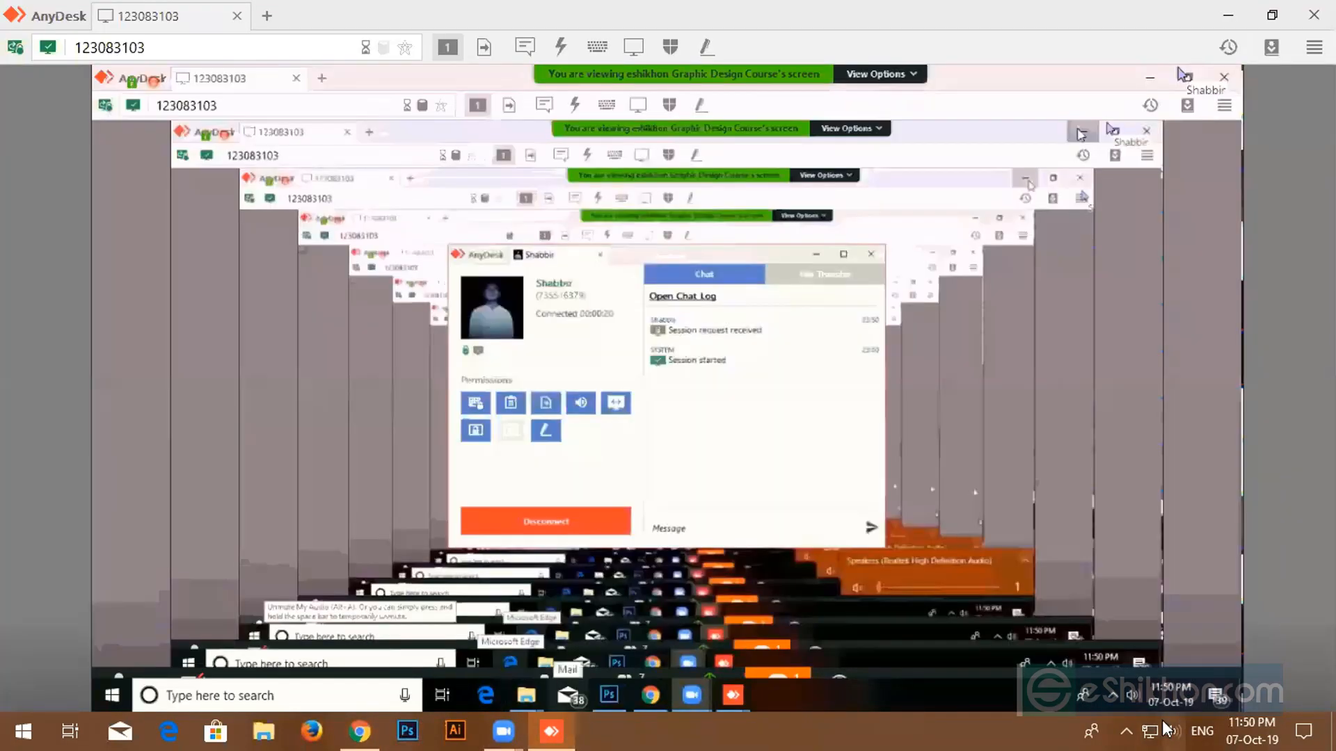
left_click(1103, 682)
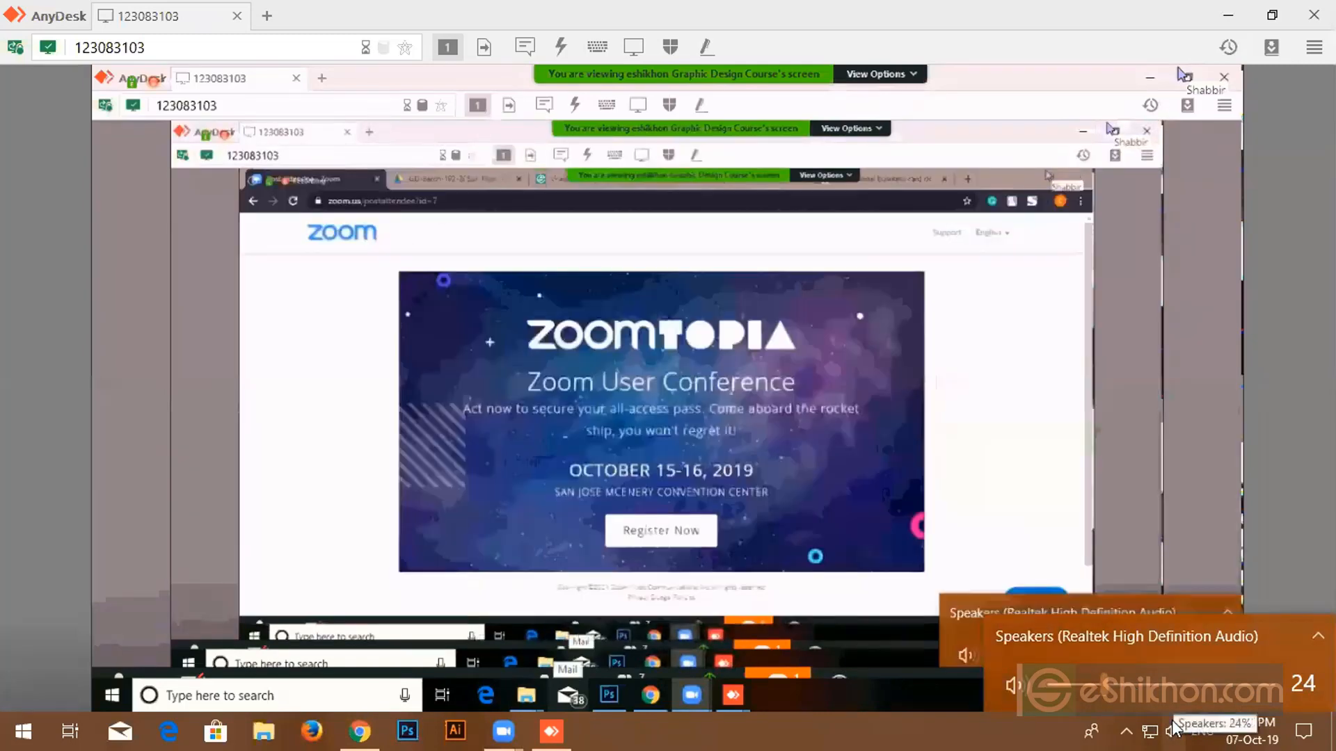
left_click(1172, 731)
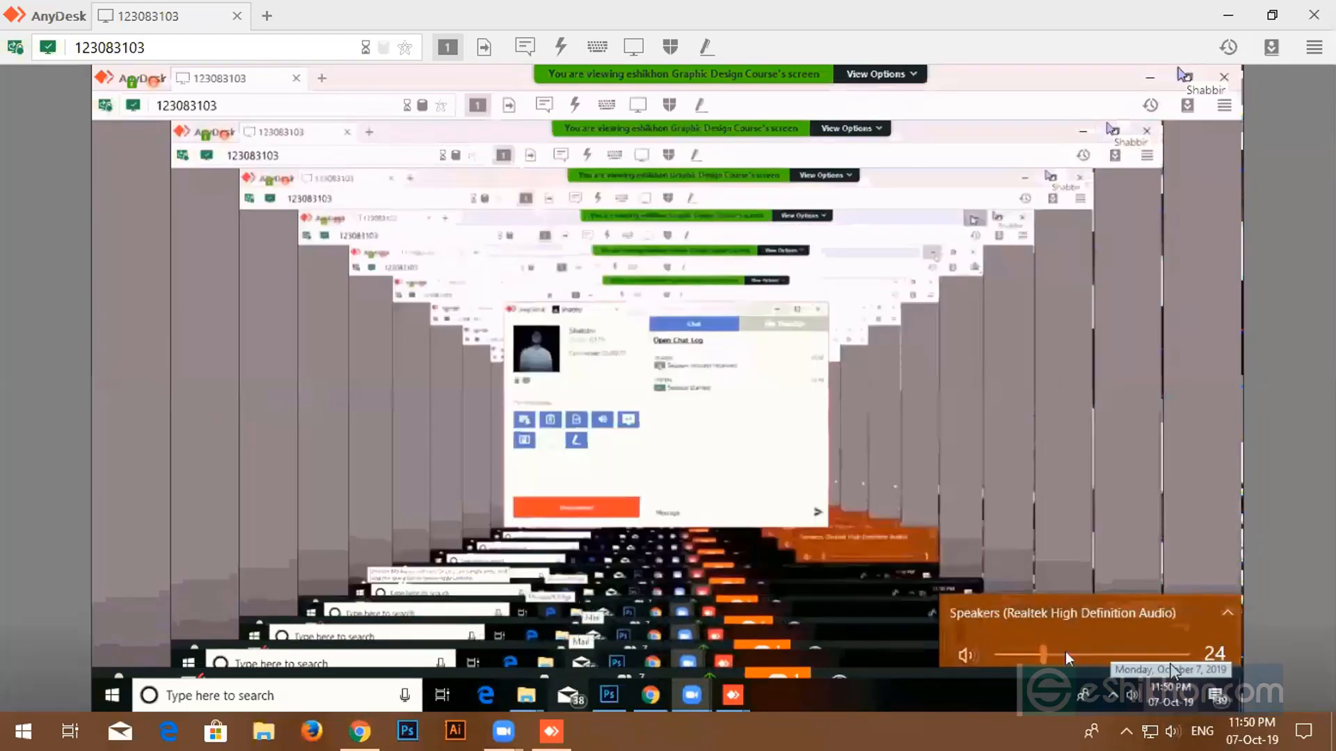
- Lower the speaker volume to 6 and bring AnyDesk back over a minimized browser
left_click(1172, 731)
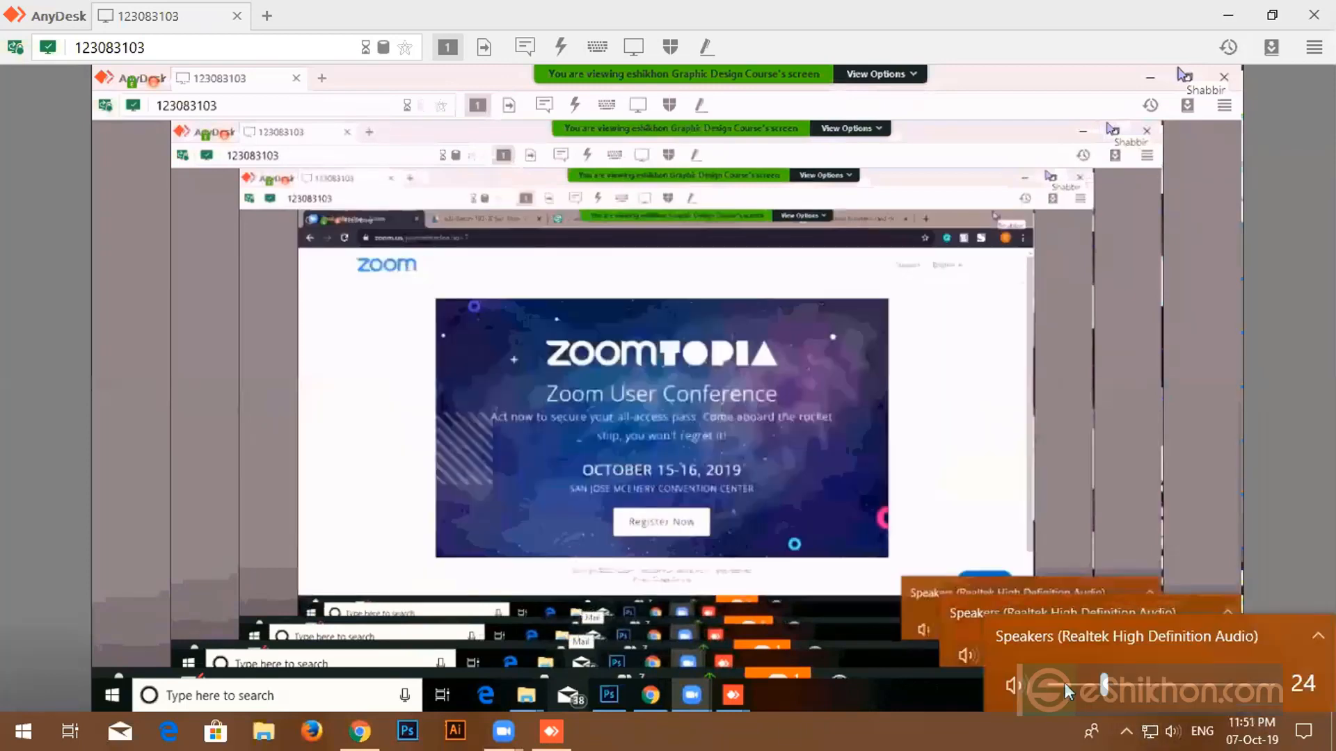
left_click(1064, 683)
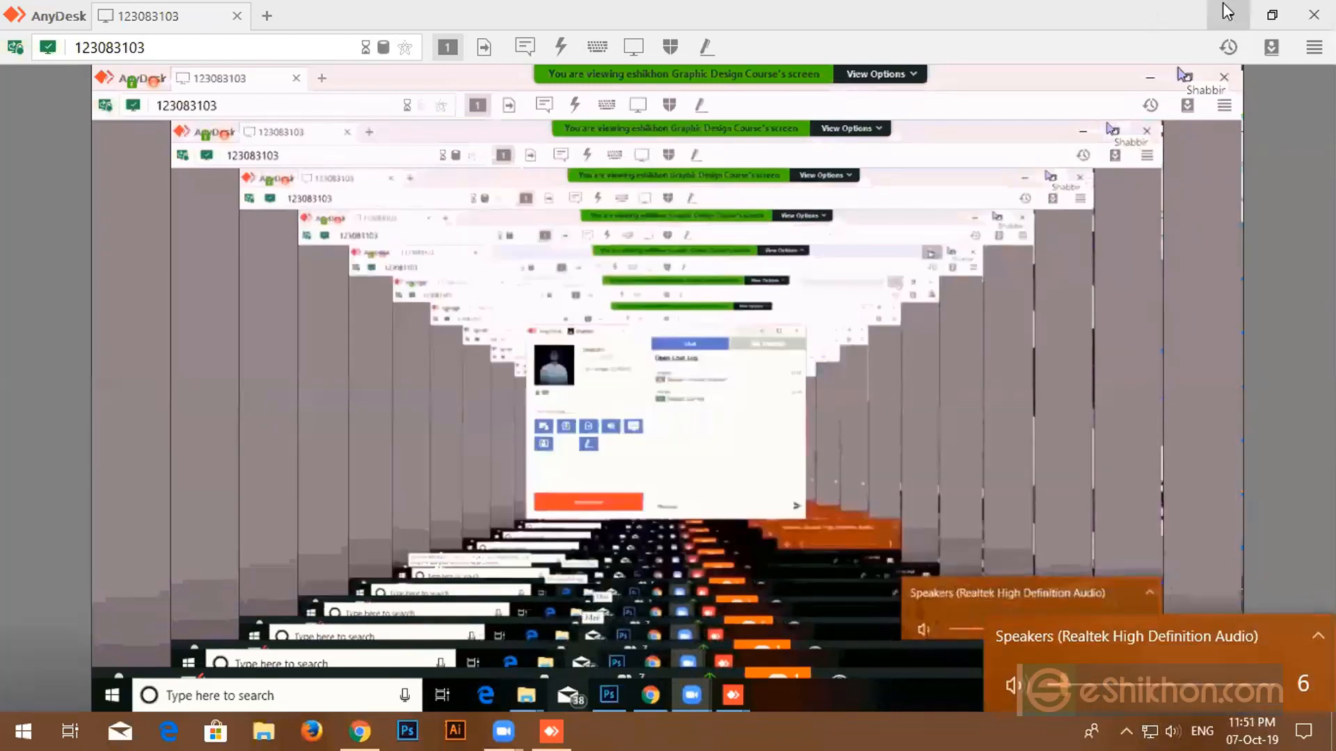
left_click(1226, 13)
left_click(1223, 14)
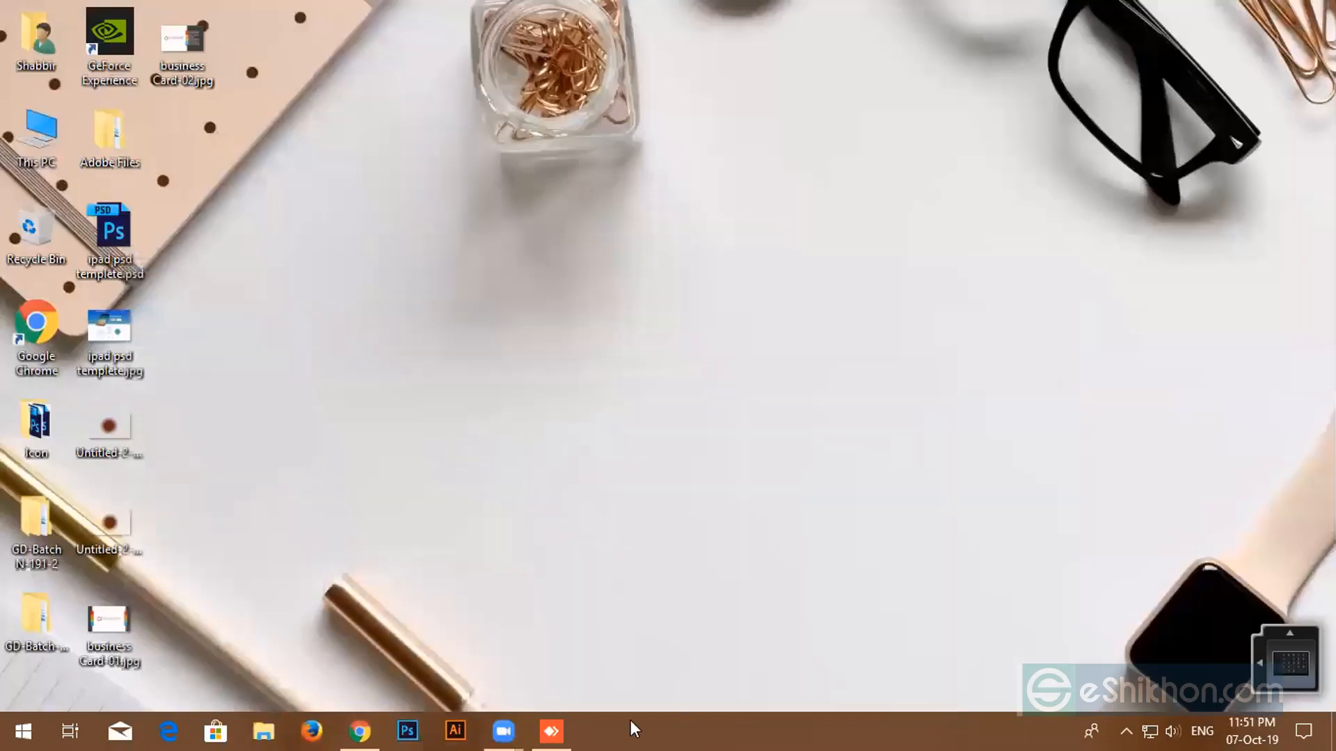
left_click(552, 731)
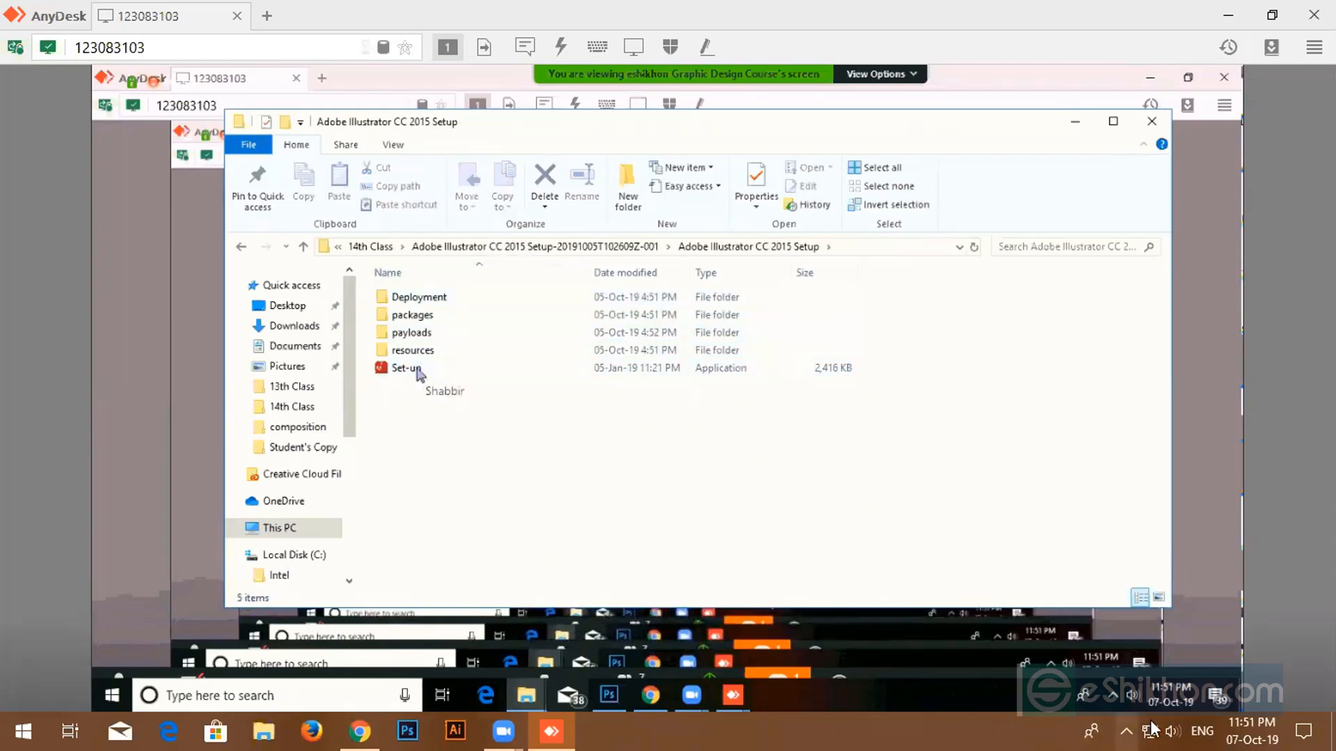
- Turn the speaker volume down to 0
left_click(1173, 731)
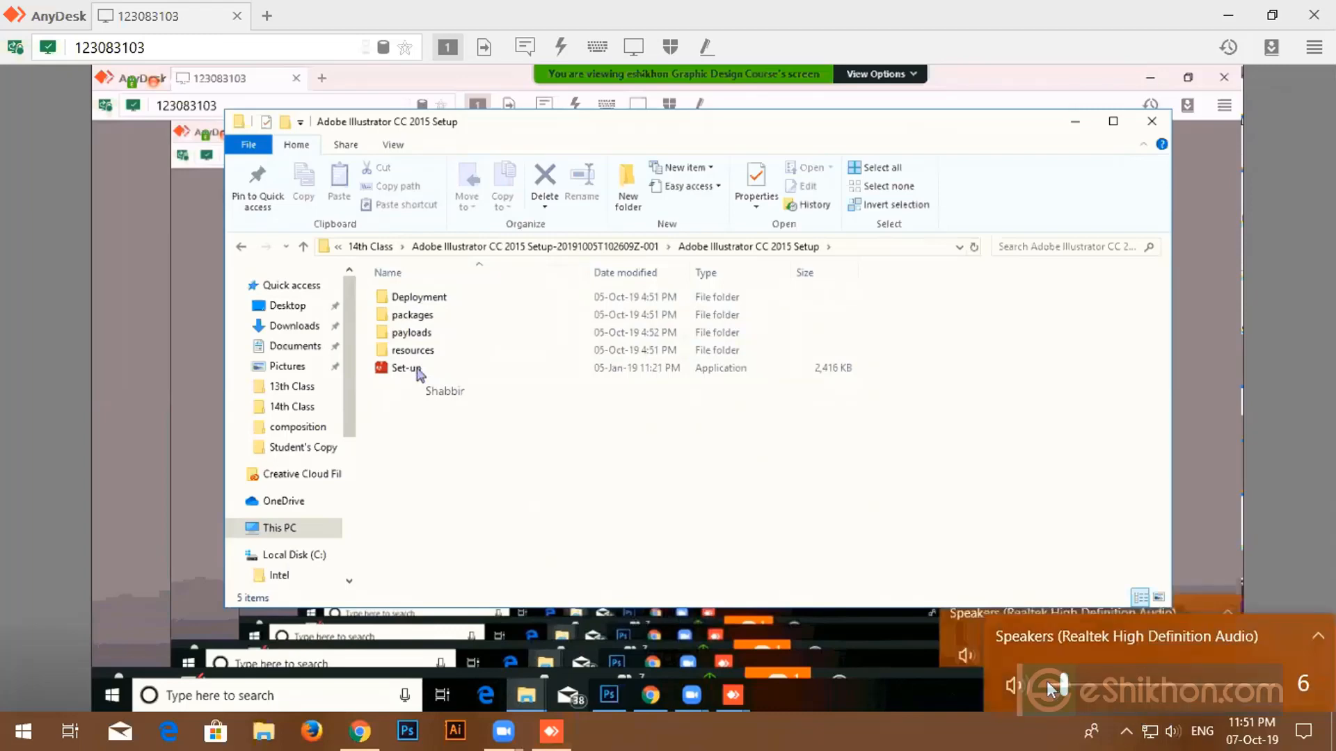
left_click_drag(1062, 684, 1047, 684)
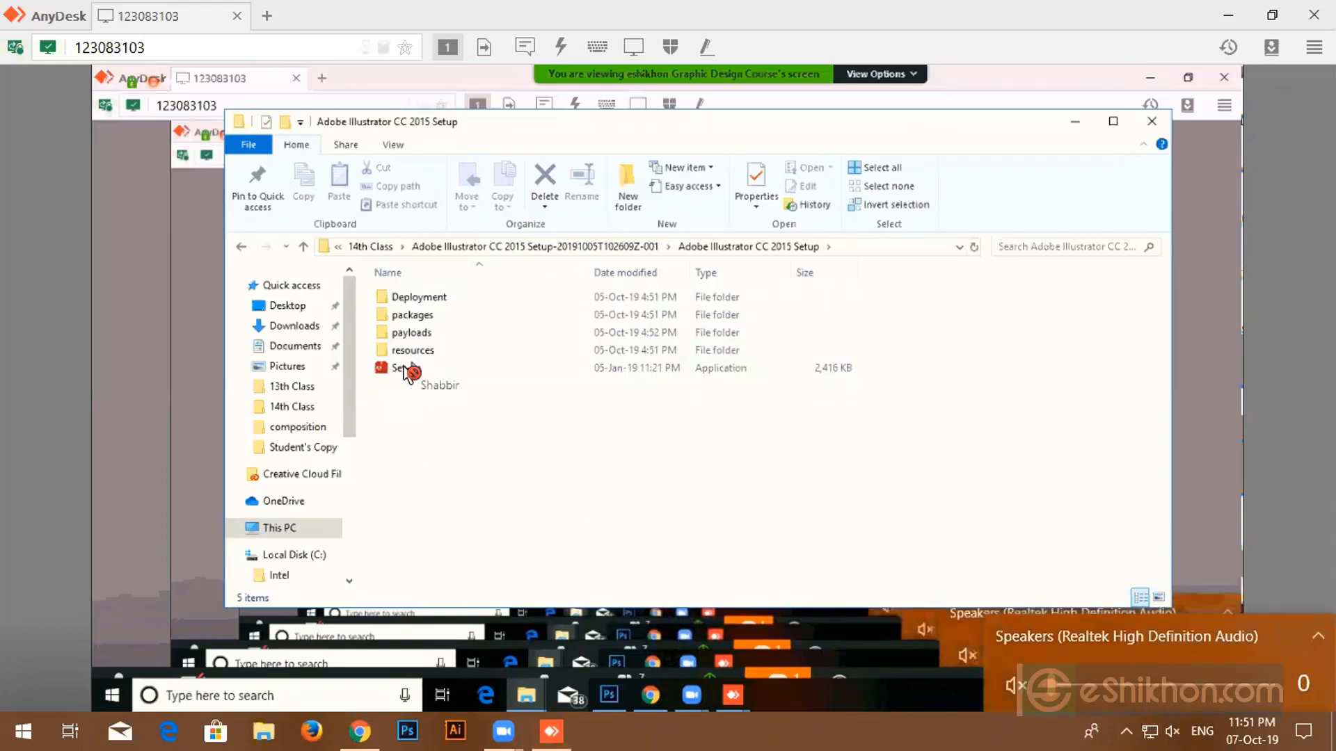
left_click(524, 236)
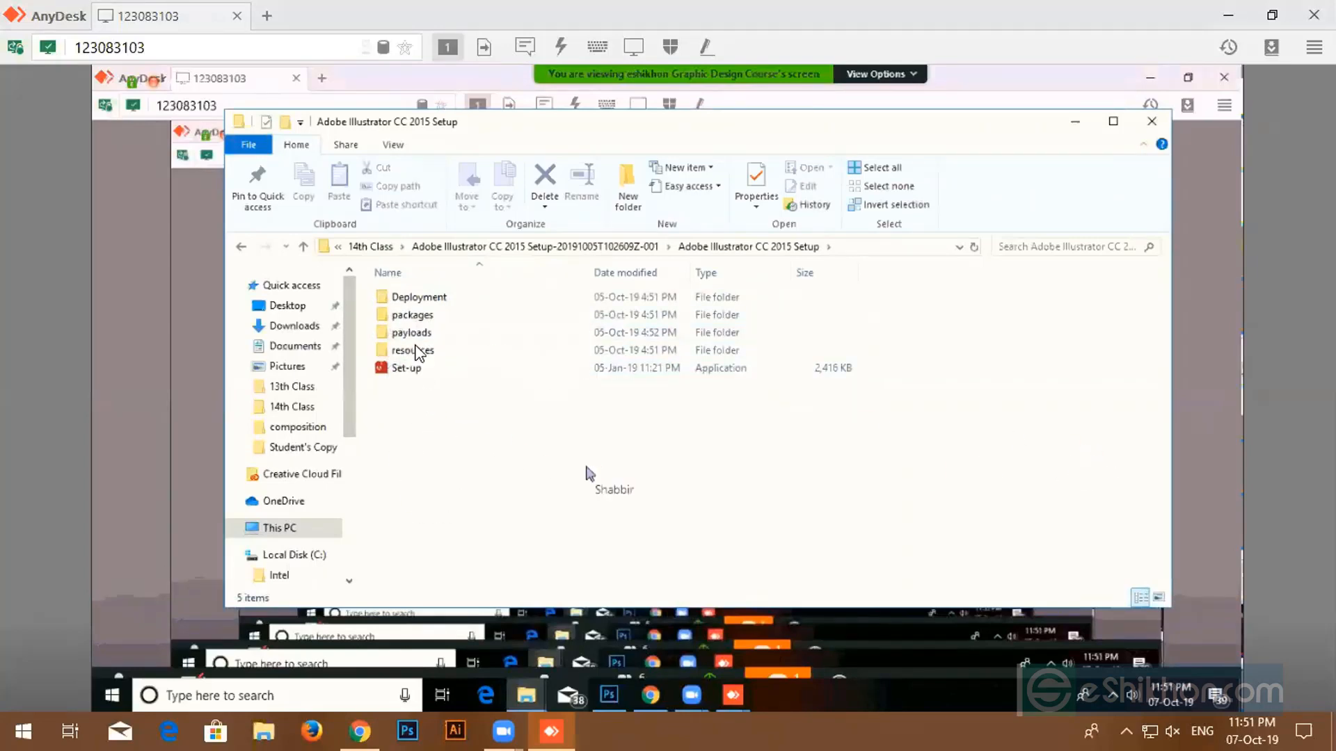
- Inspect the remote Set-up file's context menu, then go back to the parent setup folder
left_click(425, 374)
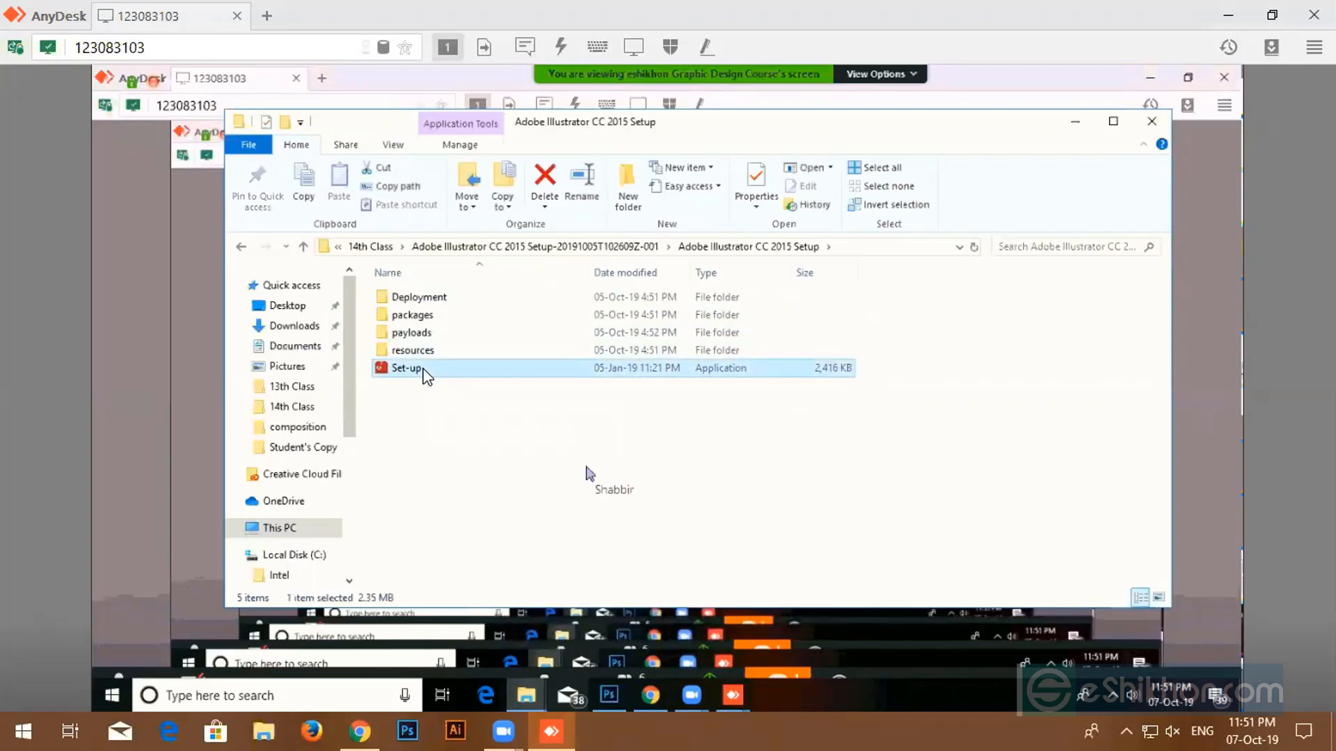
right_click(425, 373)
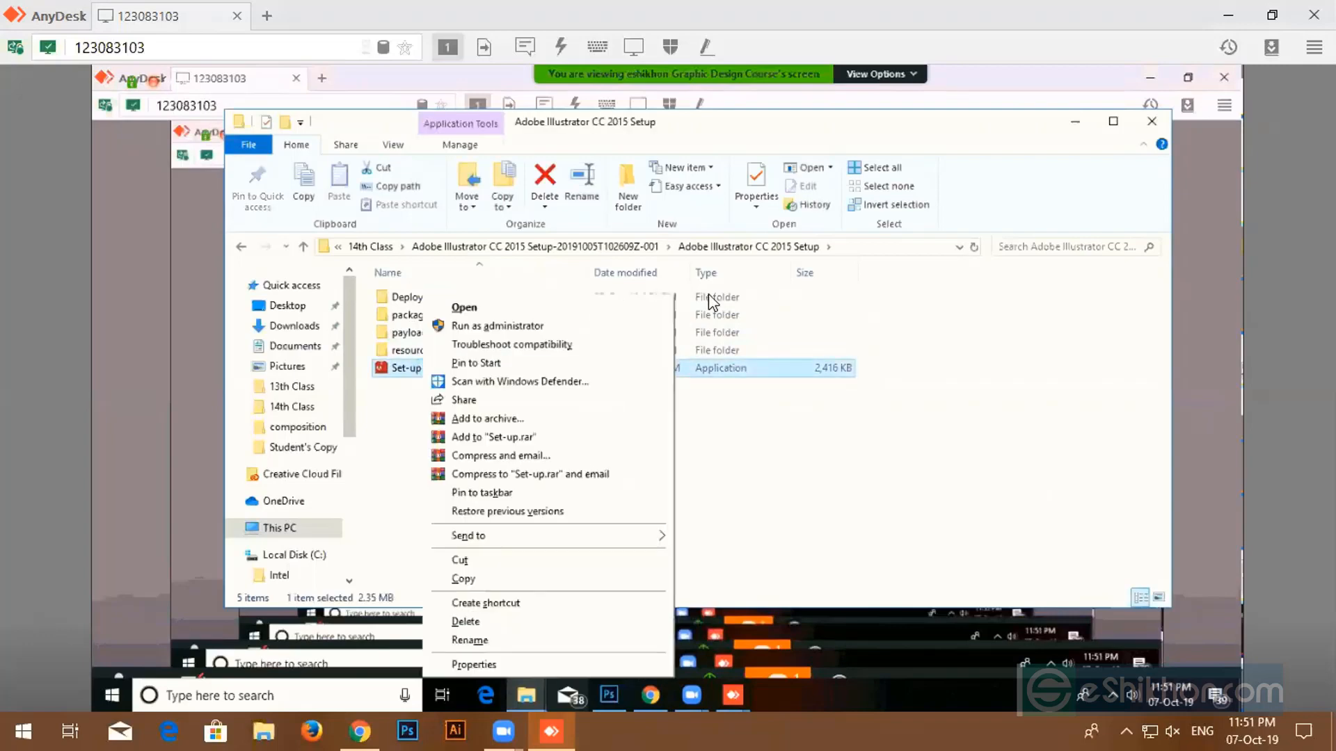
left_click(1151, 127)
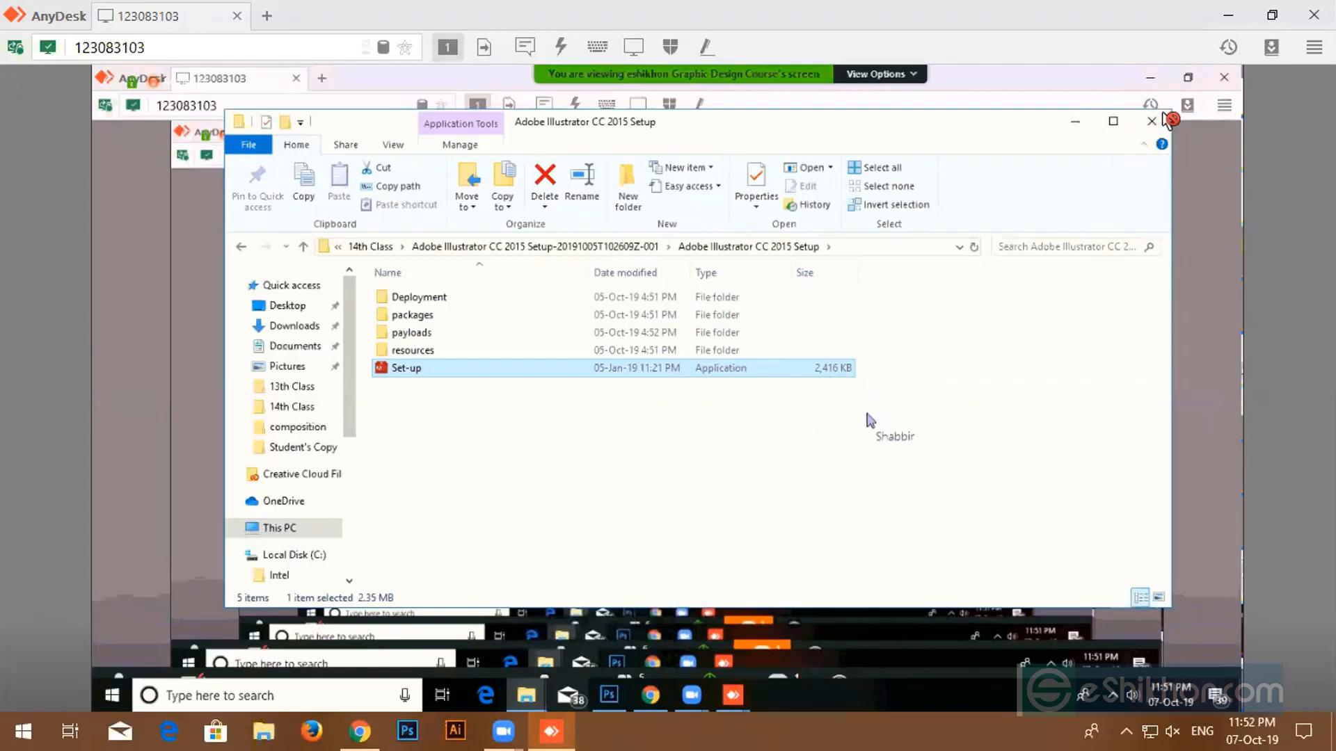
left_click(1151, 121)
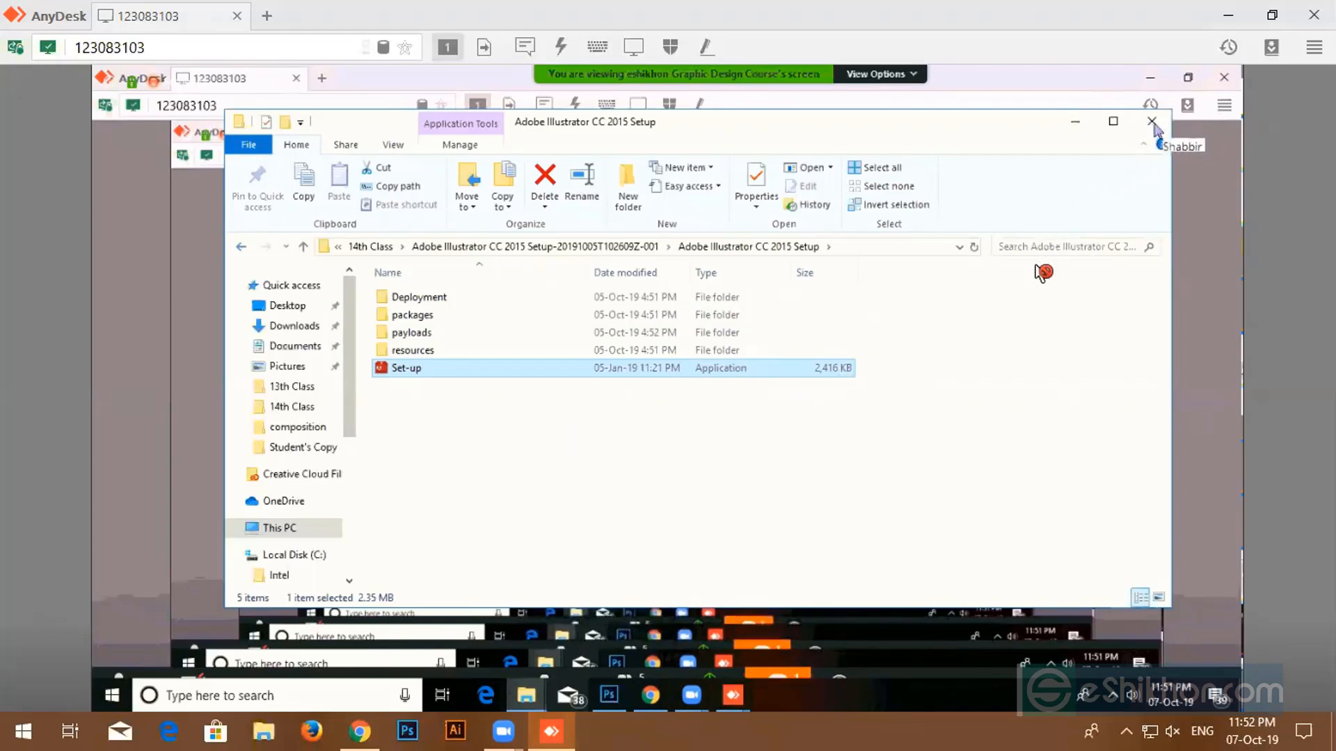
key("alt+Left")
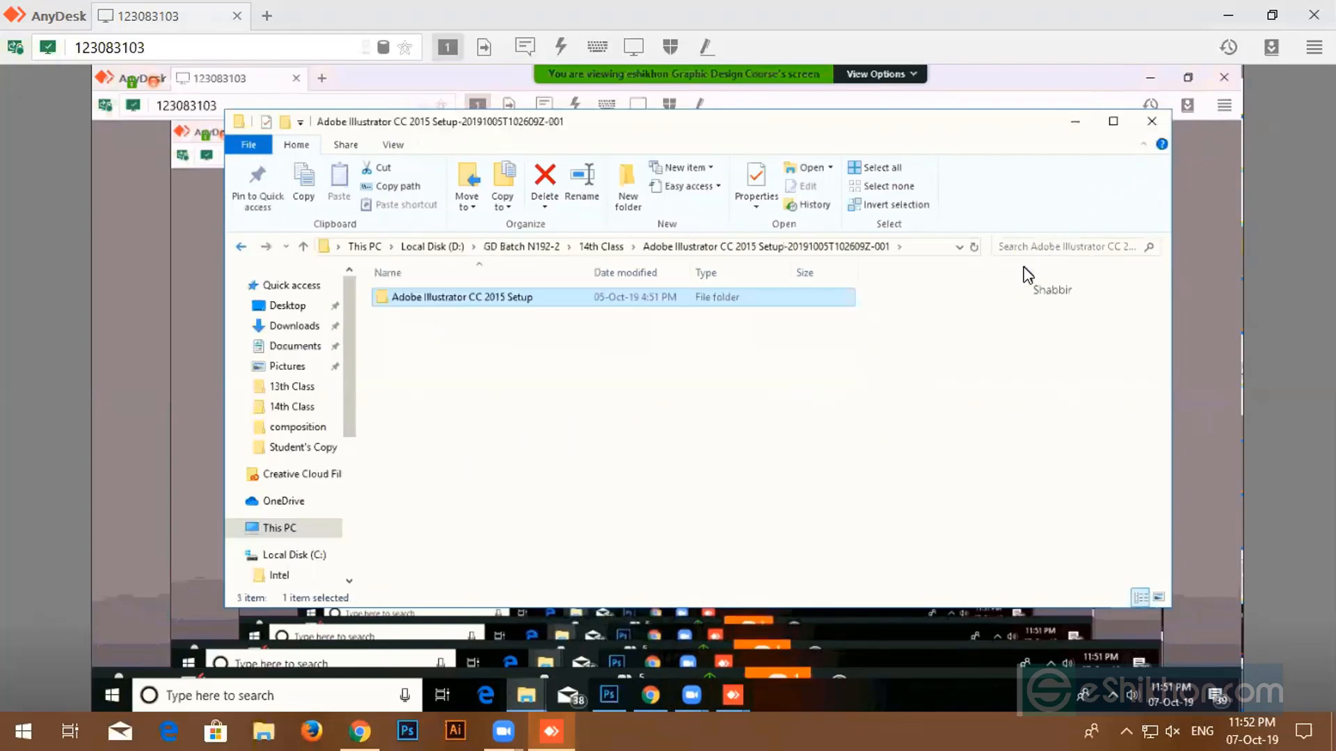
- Go back to the 14th Class folder and select the next folder
key("alt+Left")
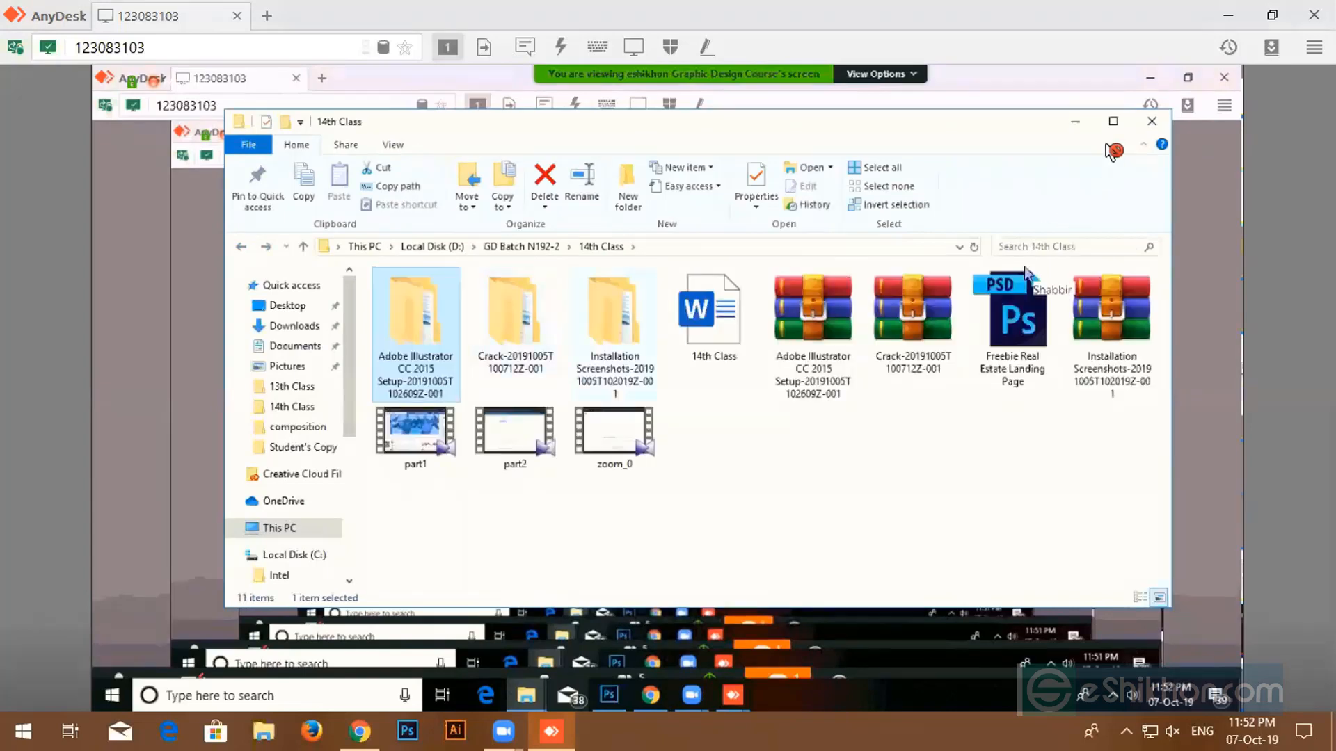
key("Right")
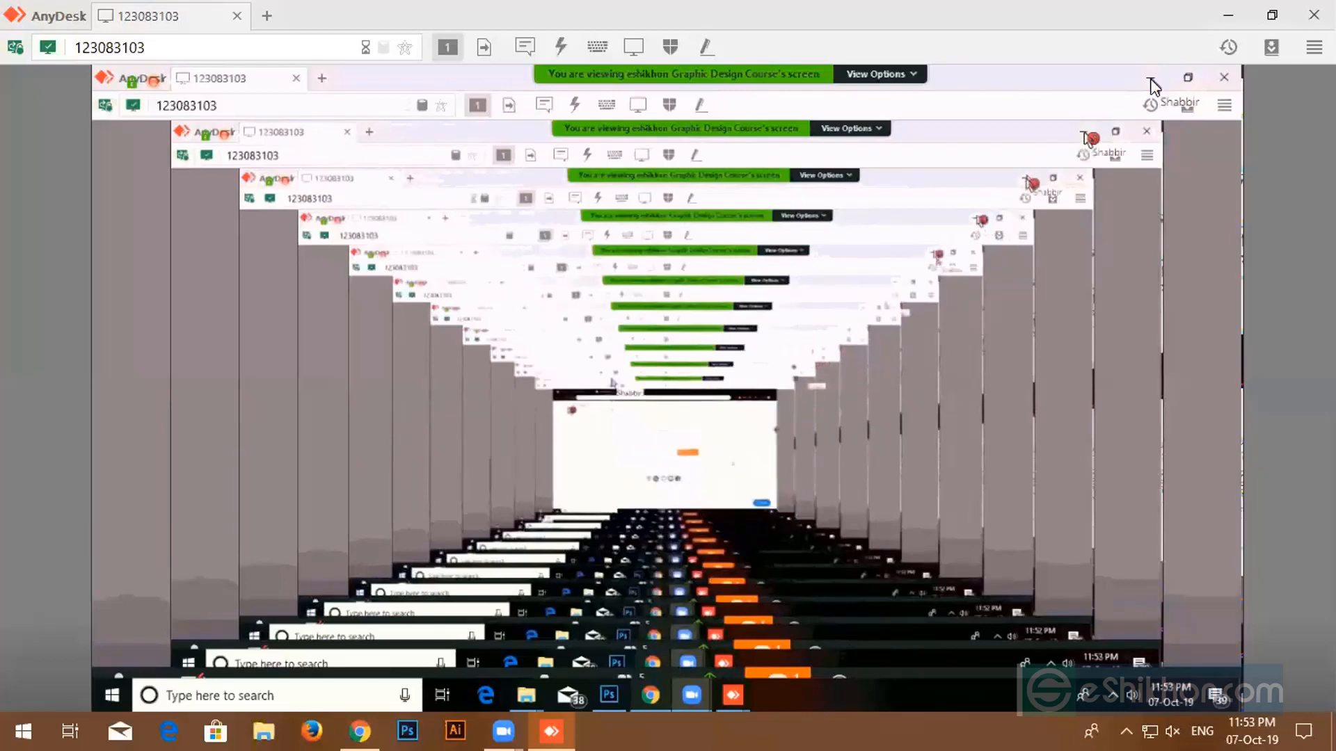
- Open the remote Start menu and scroll down its app list
left_click(116, 691)
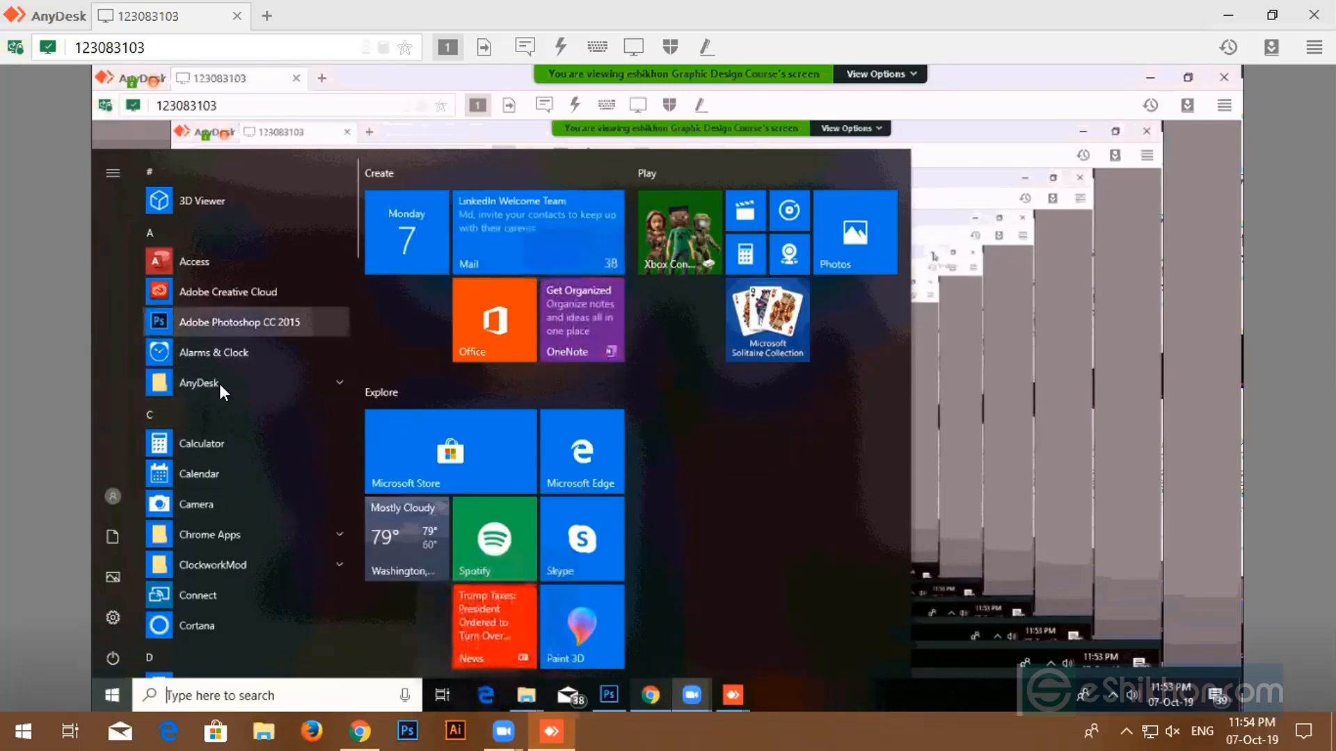
scroll(219, 383, "down", 1)
scroll(220, 392, "down", 5)
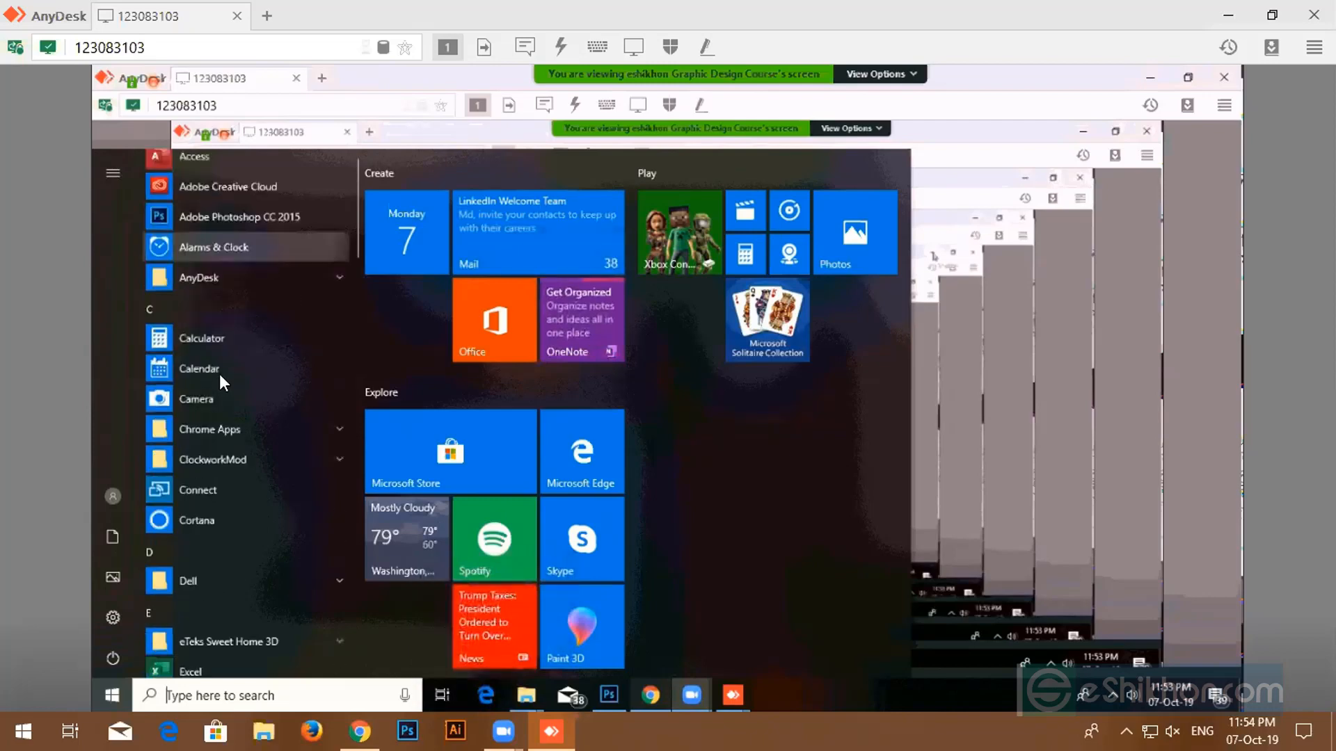
scroll(219, 374, "down", 4)
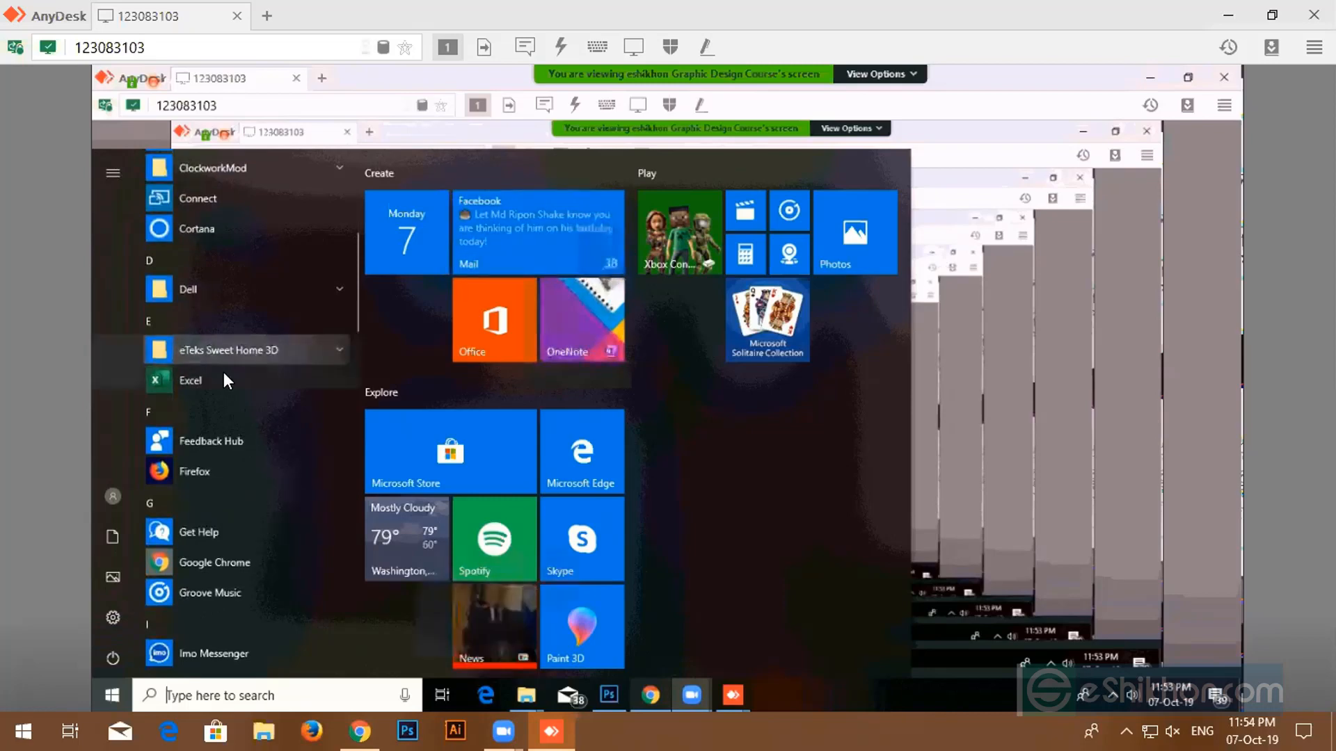
scroll(224, 373, "down", 5)
scroll(223, 373, "down", 6)
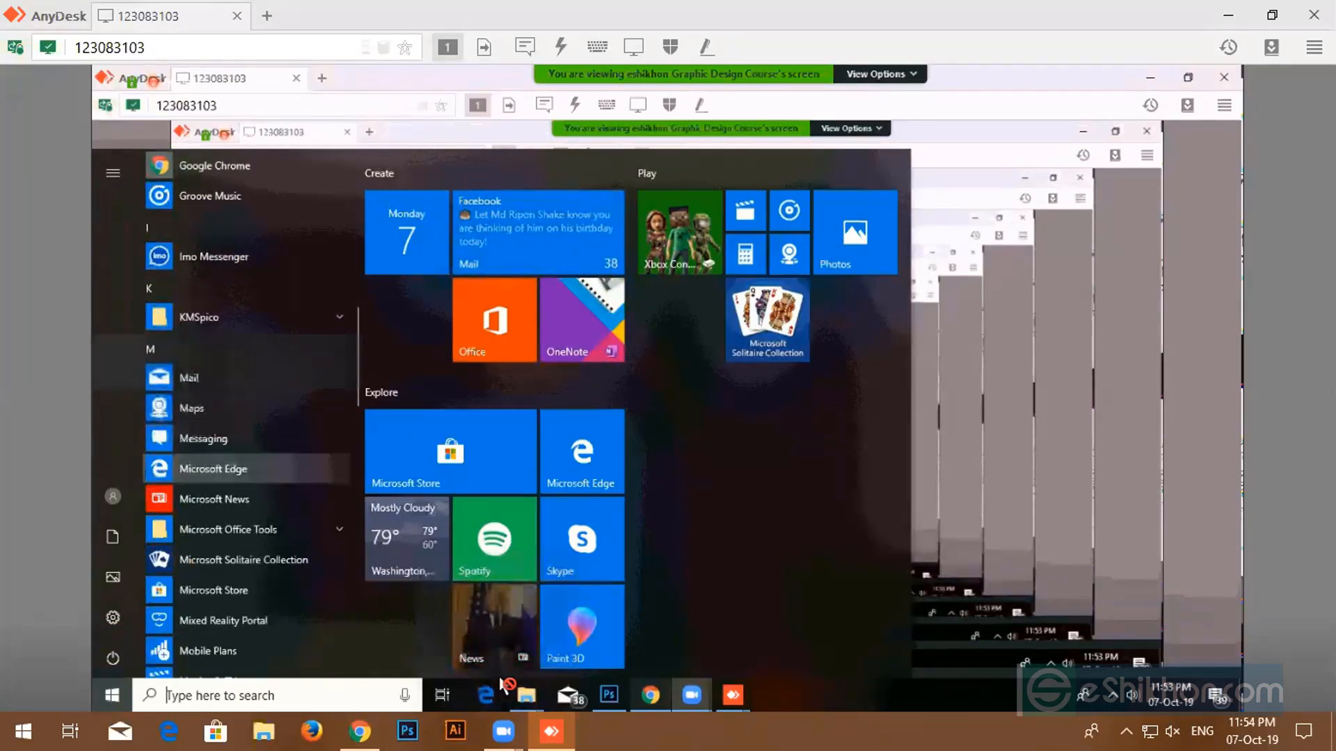
- Set the speaker volume to 4 using the slider and volume keys
left_click(1172, 730)
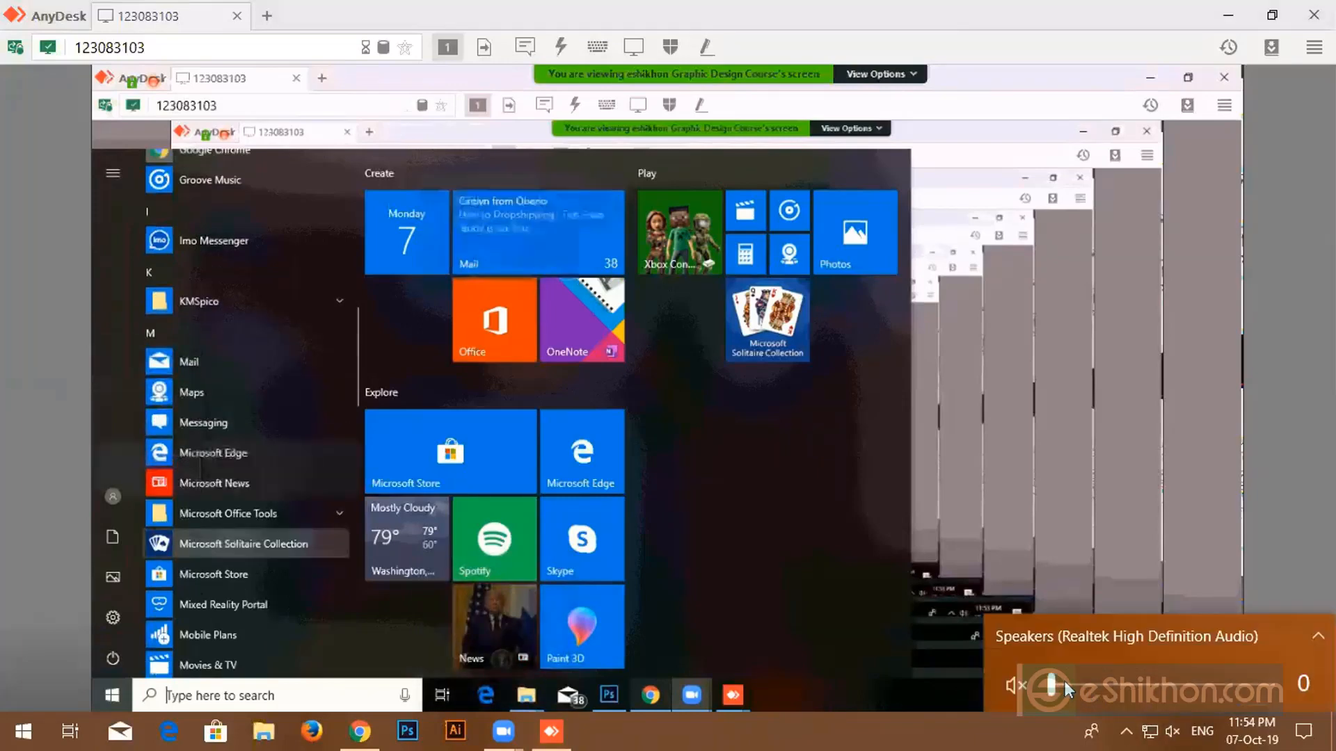
left_click_drag(1064, 682, 1084, 683)
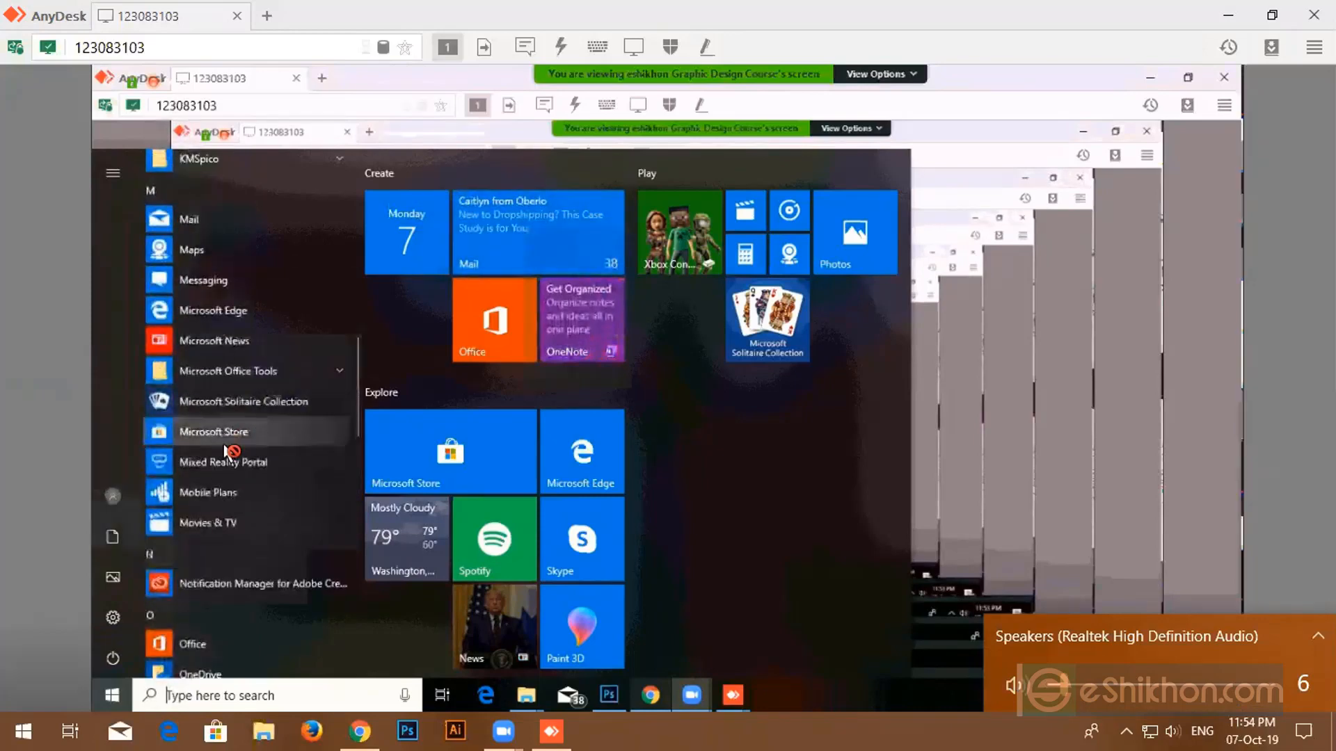
key("XF86AudioRaiseVolume")
key("XF86AudioRaiseVolume")
key("XF86AudioRaiseVolume")
key("XF86AudioRaiseVolume")
key("XF86AudioRaiseVolume")
key("XF86AudioRaiseVolume")
key("XF86AudioRaiseVolume")
key("XF86AudioRaiseVolume")
key("XF86AudioRaiseVolume")
key("XF86AudioRaiseVolume")
key("XF86AudioRaiseVolume")
key("XF86AudioRaiseVolume")
key("XF86AudioRaiseVolume")
key("XF86AudioRaiseVolume")
key("XF86AudioRaiseVolume")
key("XF86AudioRaiseVolume")
key("XF86AudioRaiseVolume")
key("XF86AudioRaiseVolume")
key("XF86AudioRaiseVolume")
key("XF86AudioRaiseVolume")
key("XF86AudioLowerVolume")
key("XF86AudioLowerVolume")
key("XF86AudioLowerVolume")
key("XF86AudioLowerVolume")
key("XF86AudioLowerVolume")
key("XF86AudioLowerVolume")
key("XF86AudioLowerVolume")
key("XF86AudioLowerVolume")
key("XF86AudioLowerVolume")
key("XF86AudioLowerVolume")
key("XF86AudioLowerVolume")
key("XF86AudioLowerVolume")
key("XF86AudioLowerVolume")
key("XF86AudioLowerVolume")
key("XF86AudioLowerVolume")
key("XF86AudioLowerVolume")
key("XF86AudioLowerVolume")
key("XF86AudioLowerVolume")
key("XF86AudioLowerVolume")
key("XF86AudioLowerVolume")
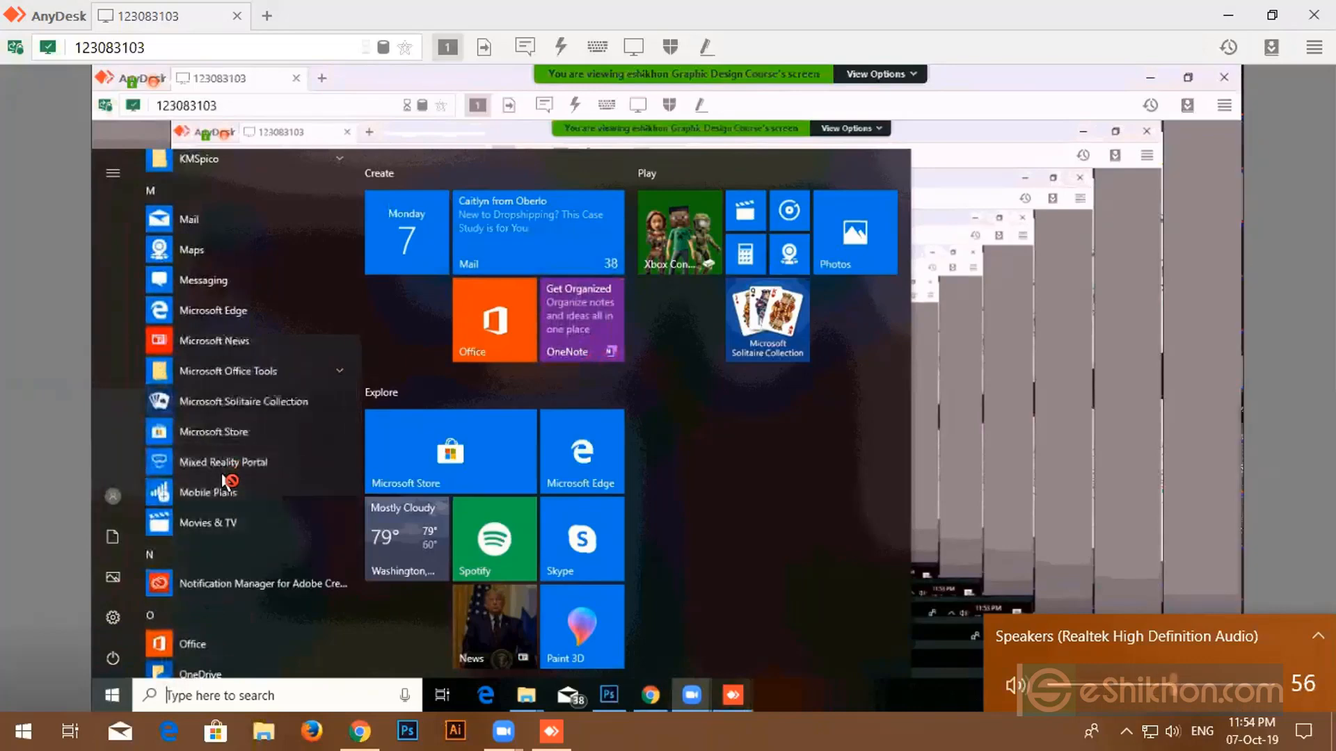
key("XF86AudioLowerVolume")
key("XF86AudioLowerVolume")
key("XF86AudioLowerVolume")
key("XF86AudioLowerVolume")
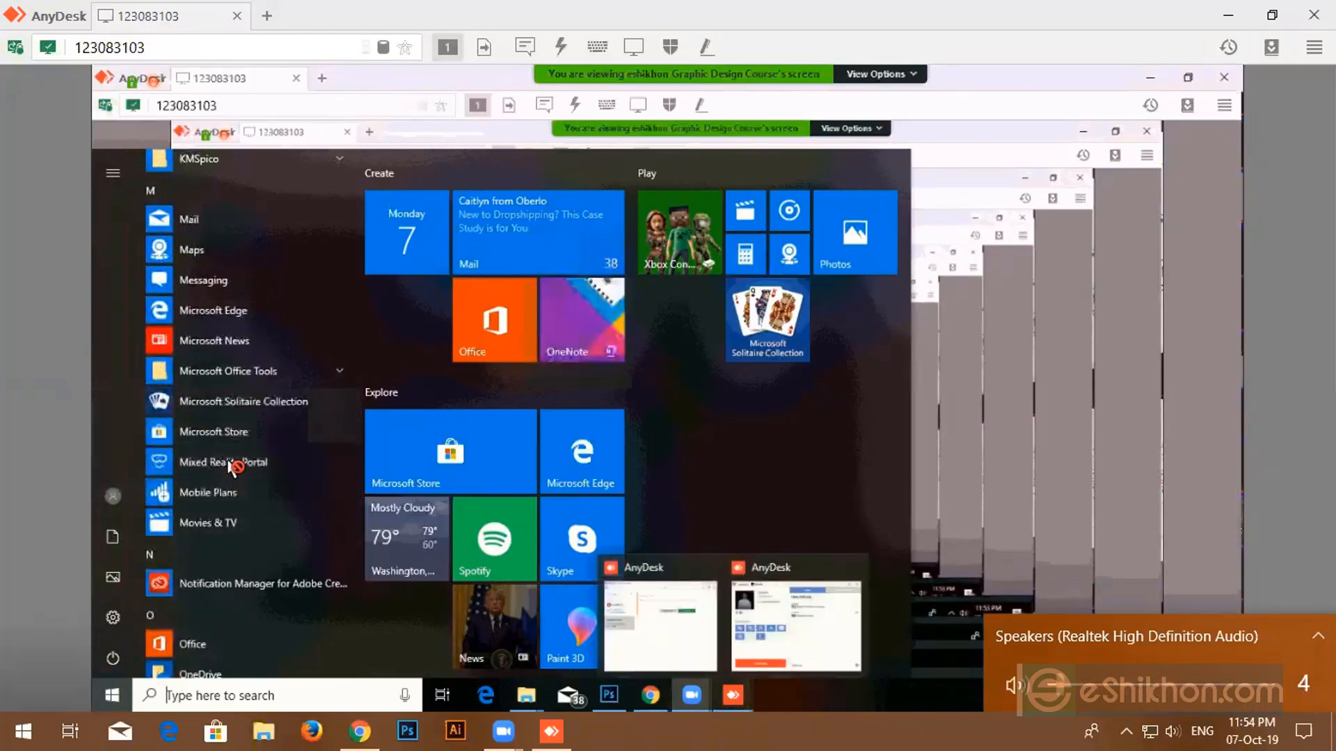
left_click(847, 720)
scroll(288, 396, "down", 1)
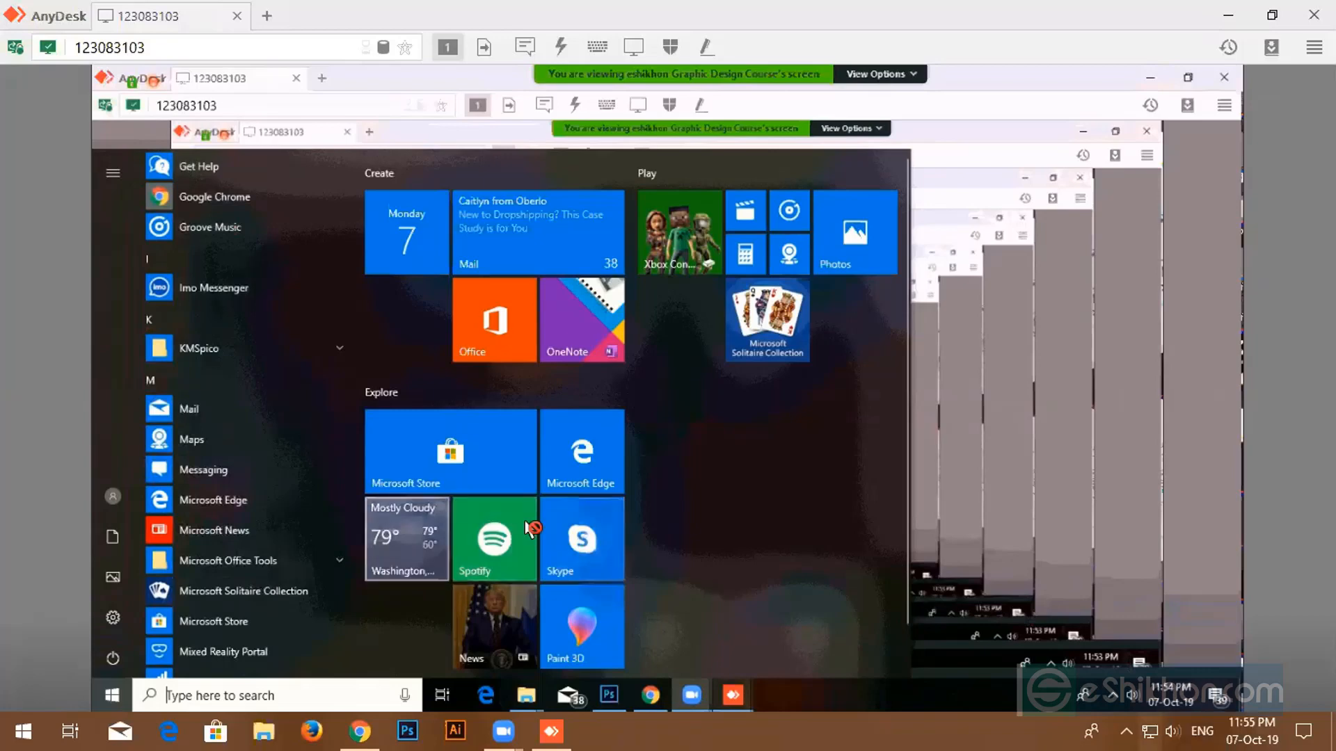
- Mute the speakers and scroll the remote Start app list back to the top
left_click(1172, 731)
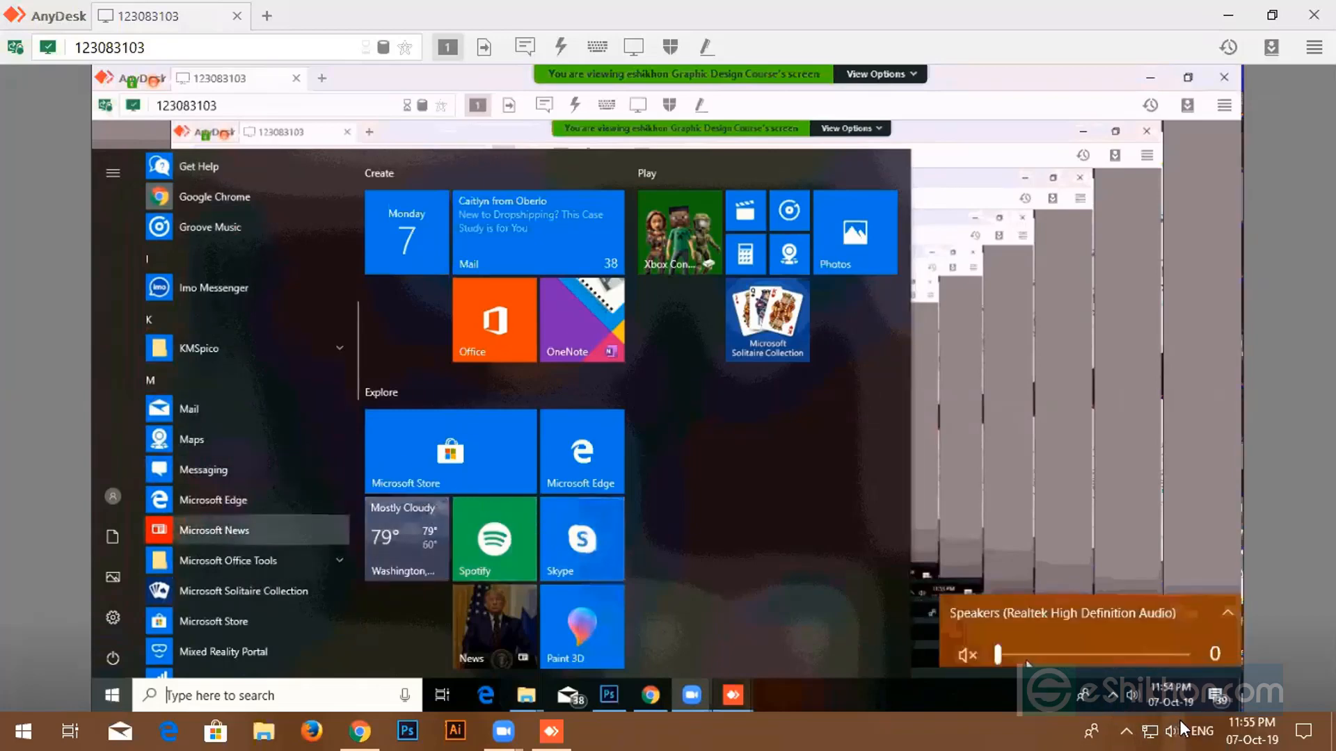
left_click(1050, 684)
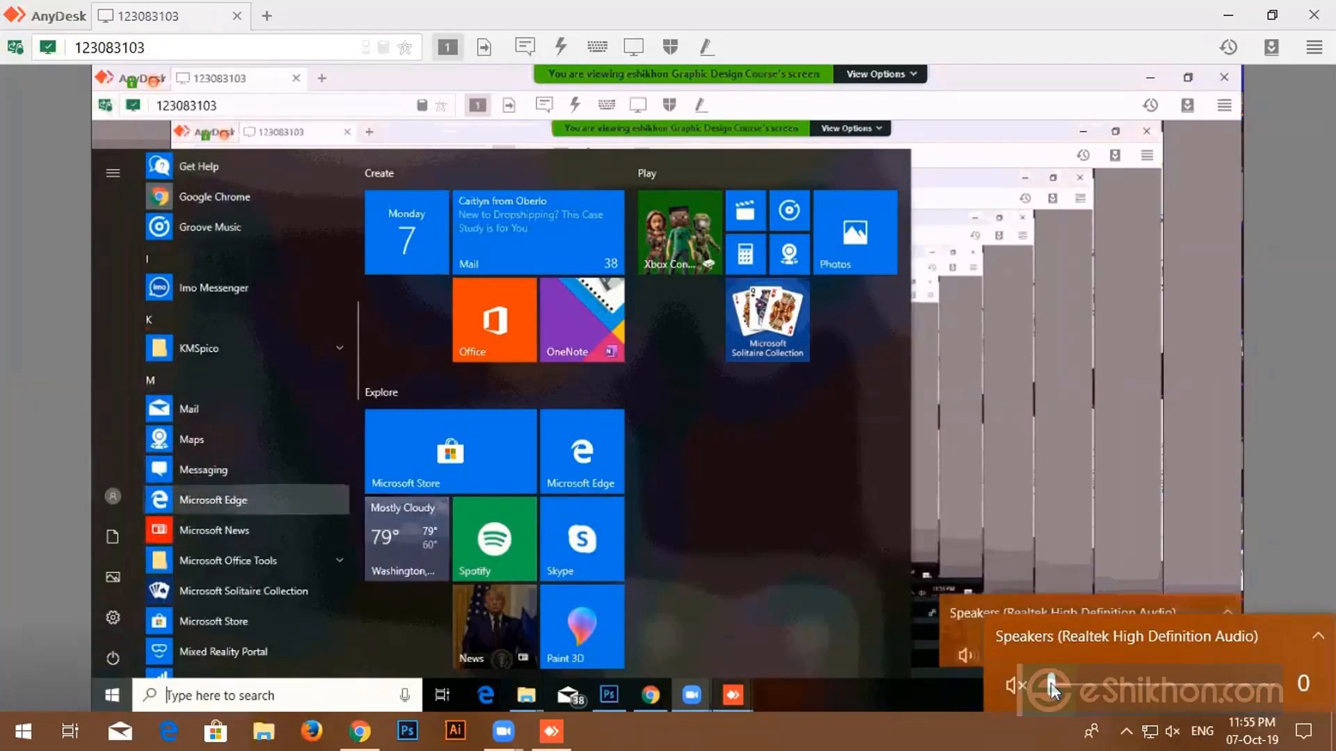
left_click(1033, 721)
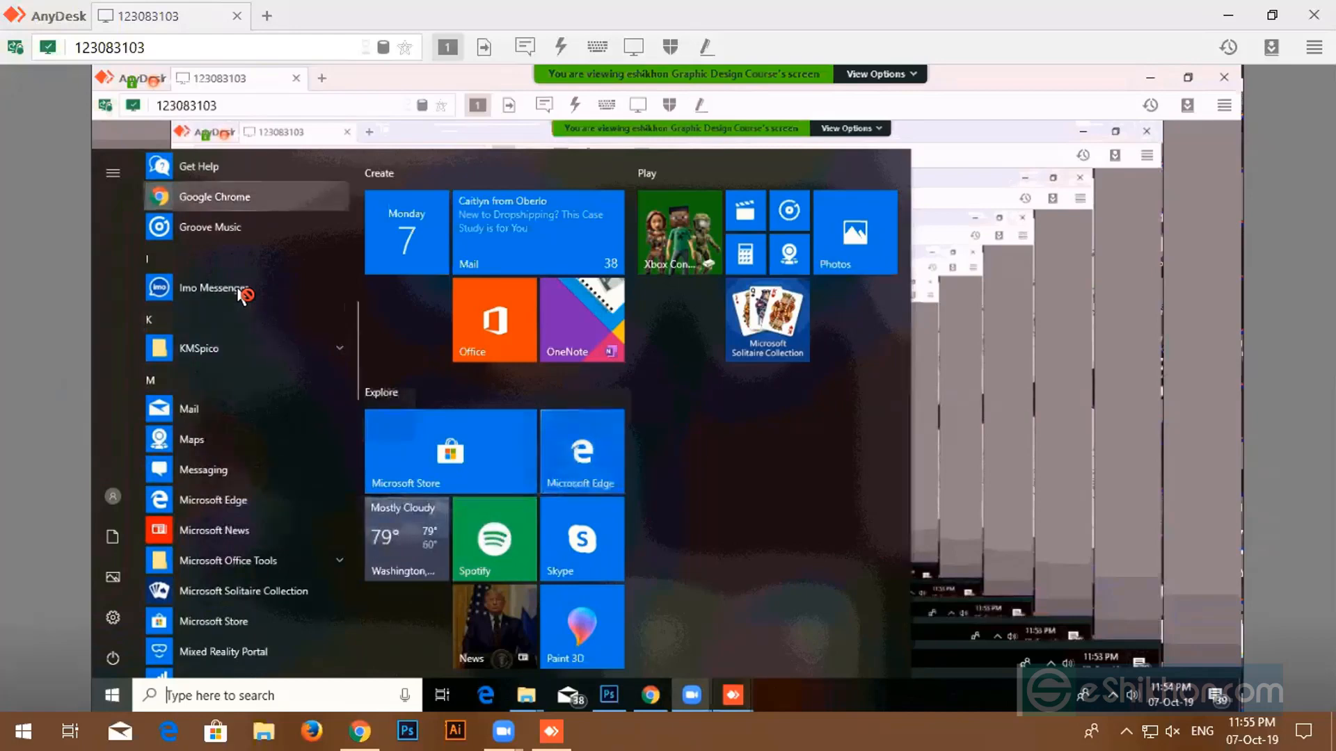
scroll(241, 294, "up", 2)
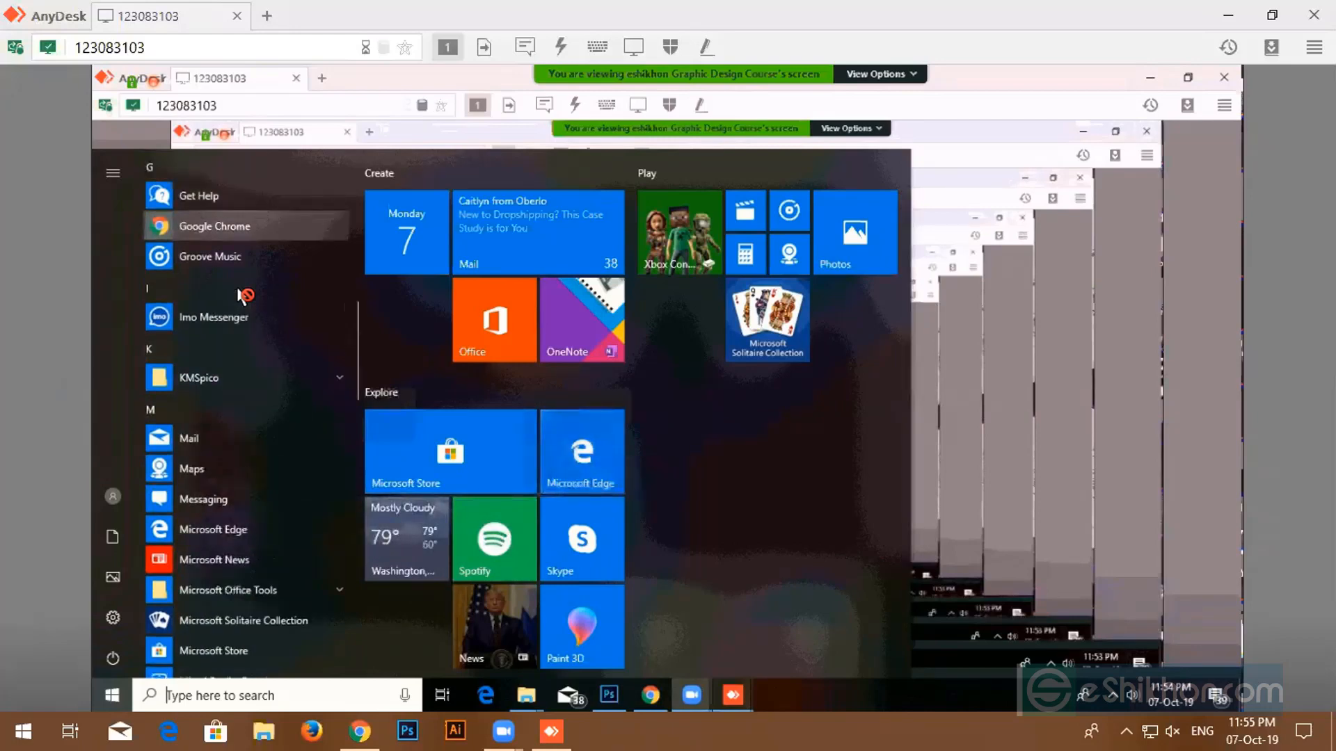
scroll(240, 295, "up", 5)
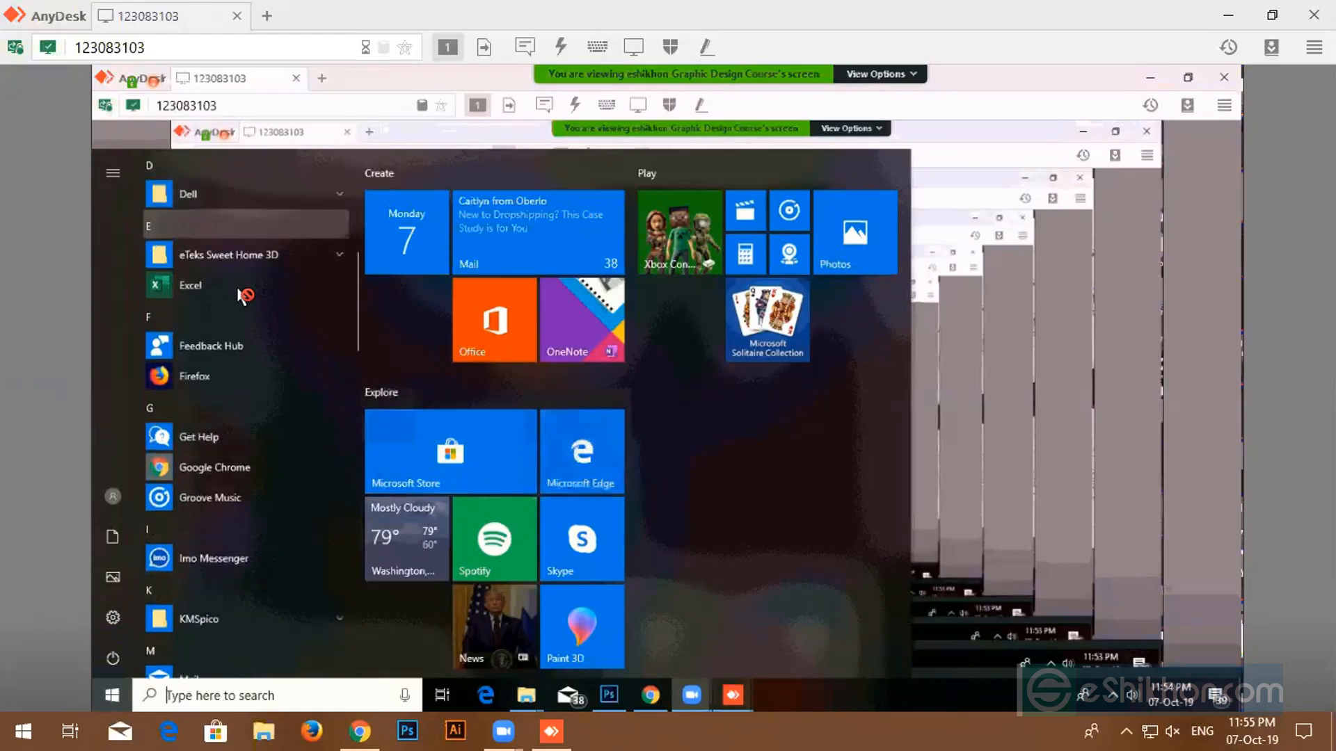
scroll(242, 295, "up", 1)
scroll(243, 296, "up", 1)
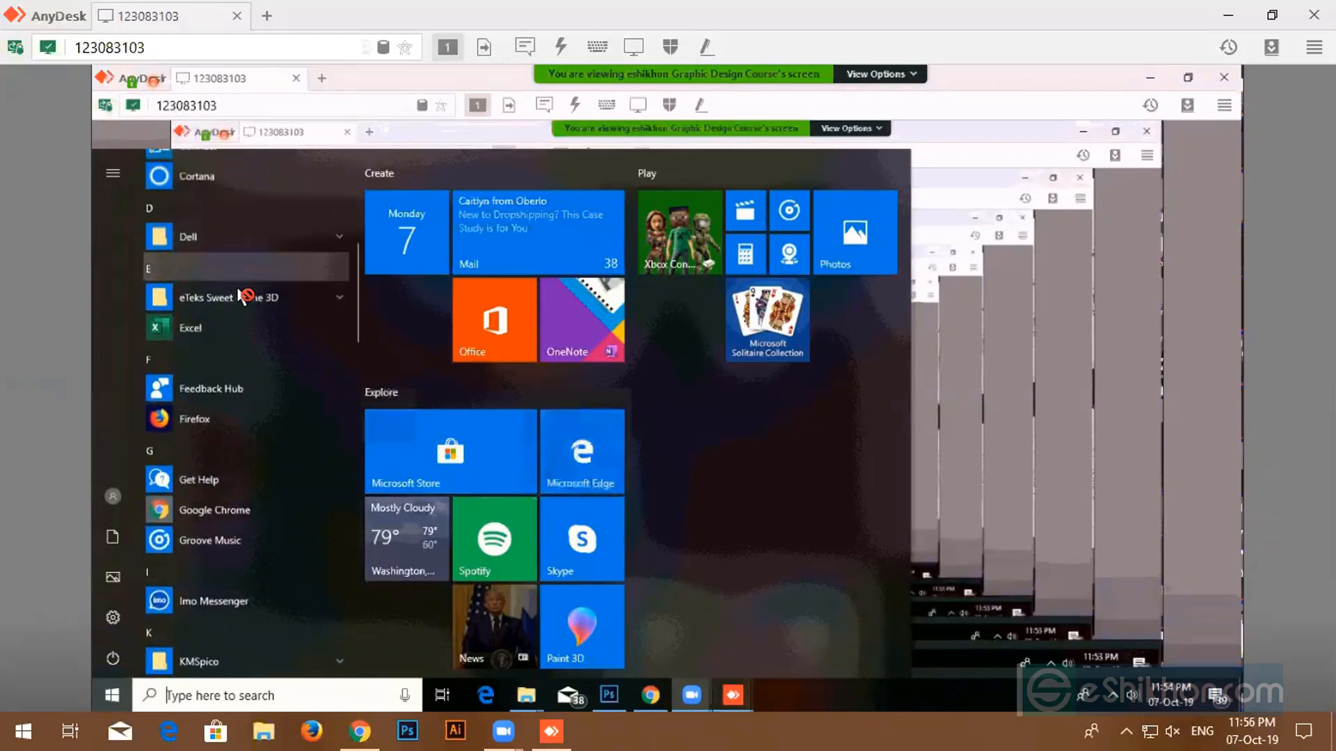
scroll(241, 297, "up", 10)
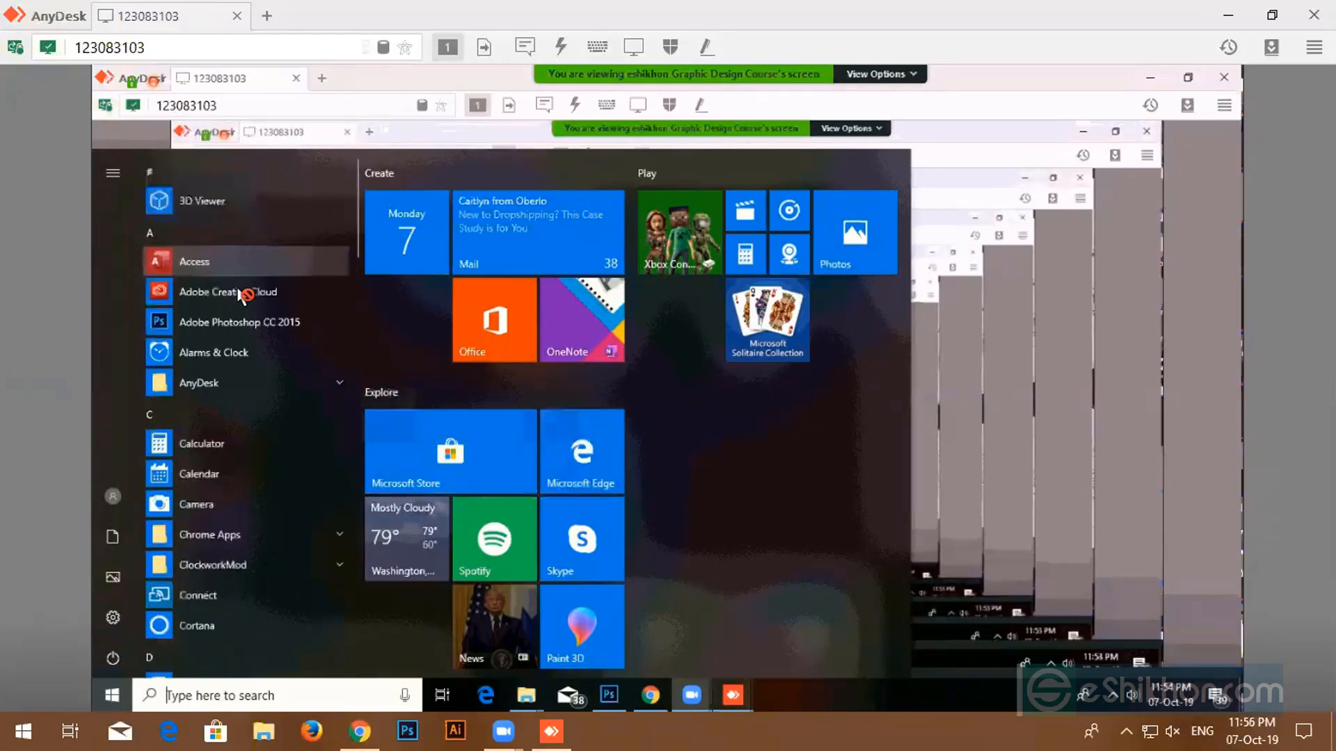
- Raise the speaker volume back up to 40
left_click(1171, 733)
left_click(1024, 685)
left_click(670, 685)
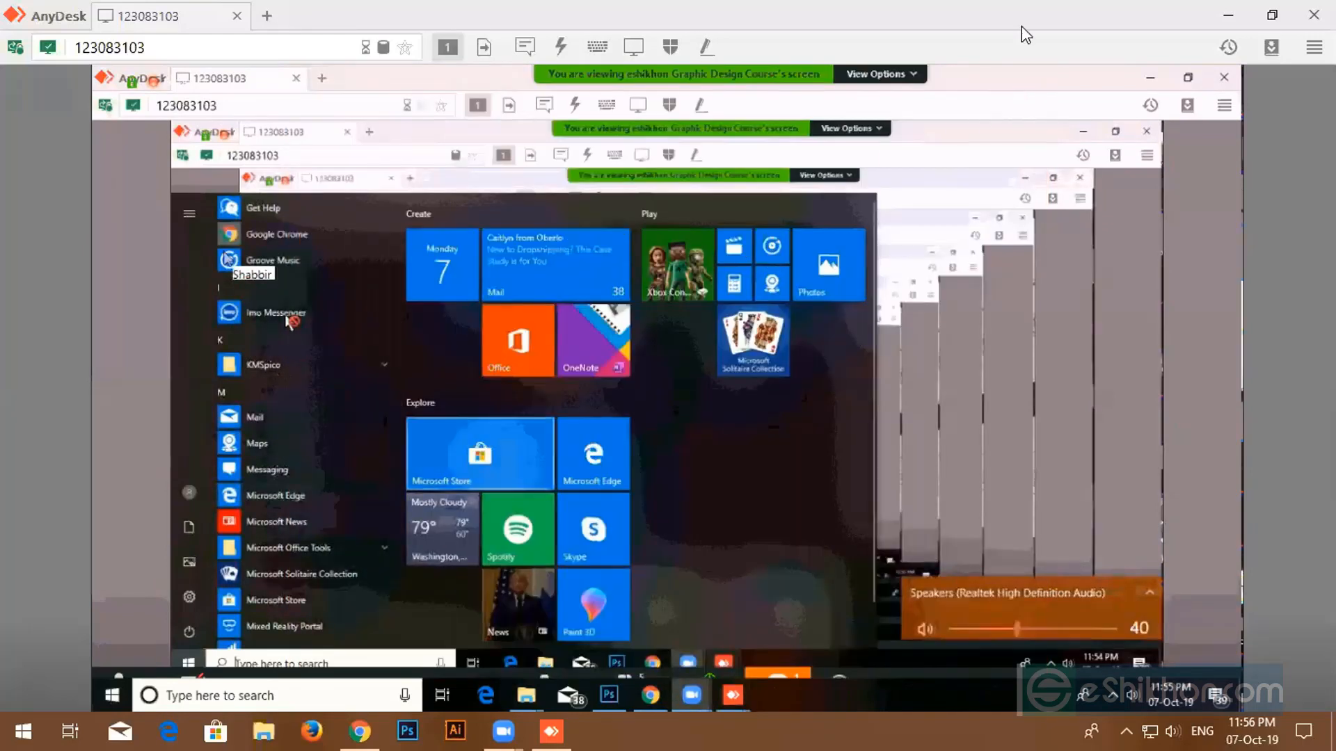
- Close the remote session, refresh the desktop, and briefly open then close File Explorer
left_click(1314, 15)
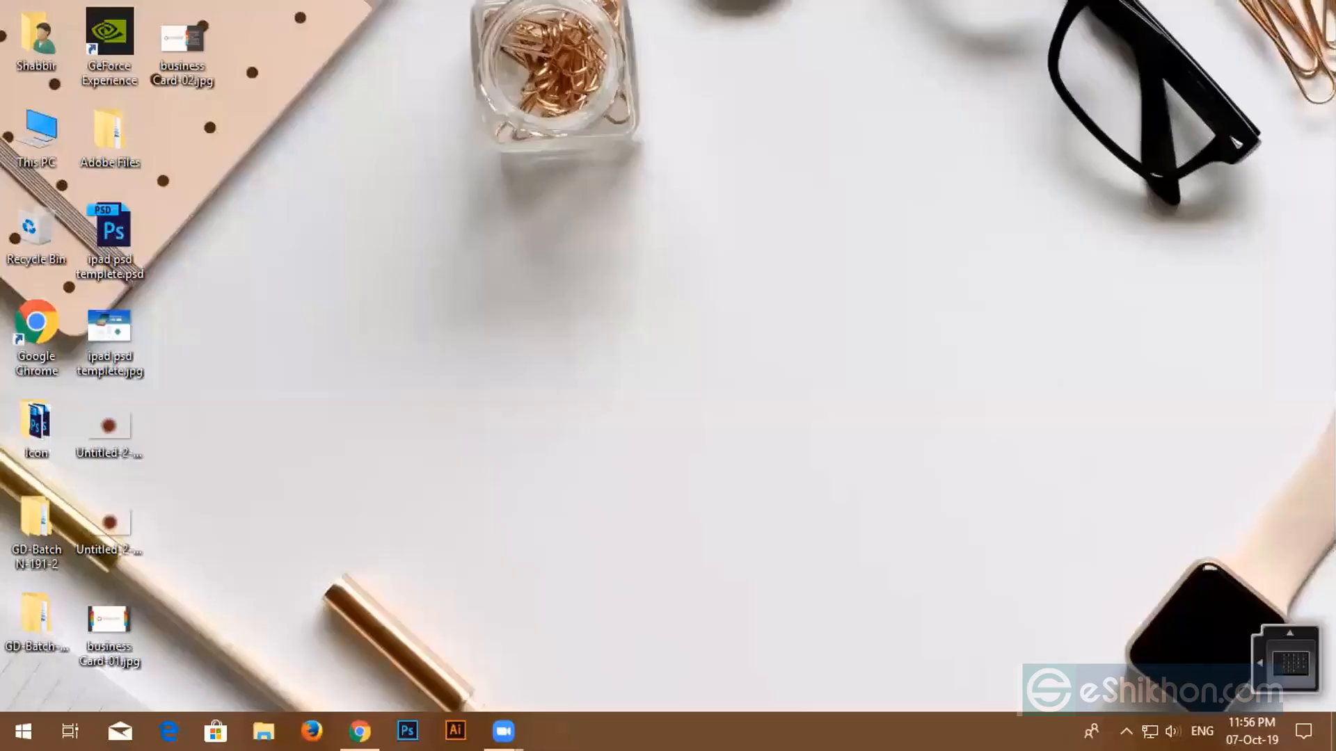
right_click(671, 314)
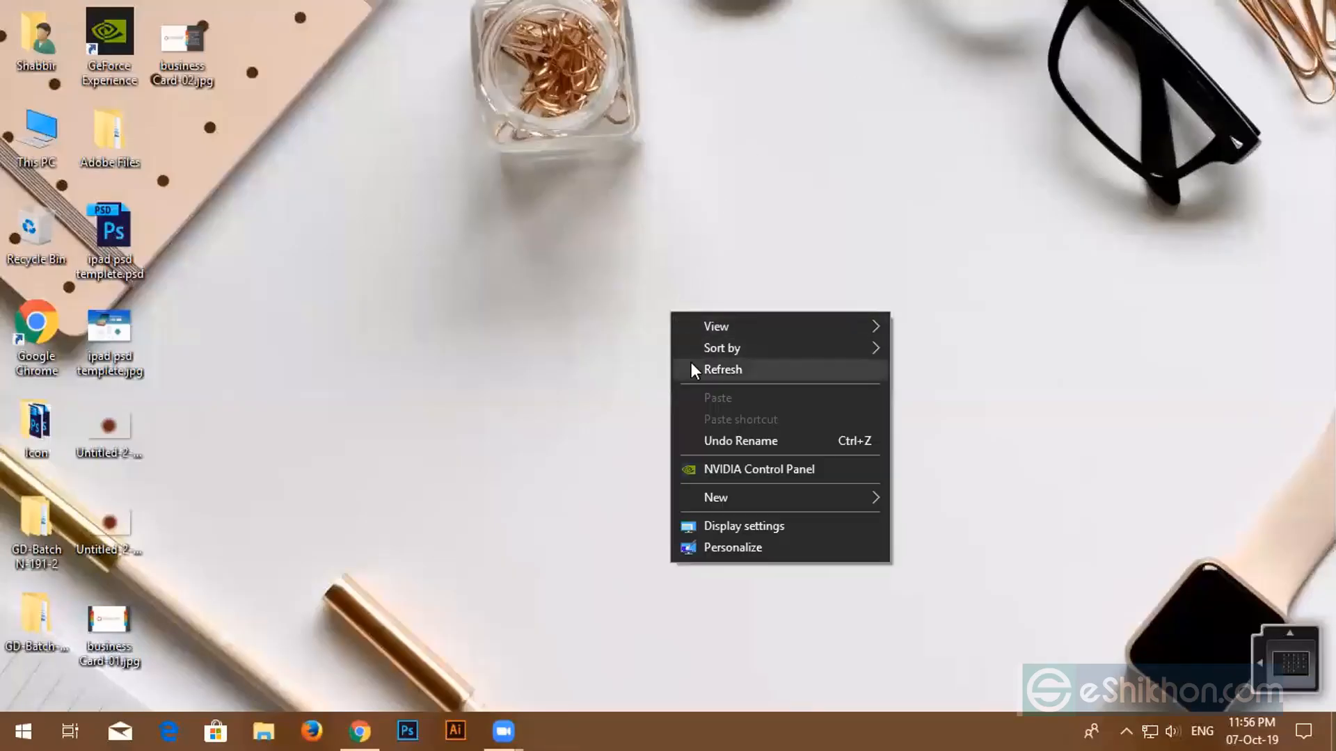
left_click(758, 369)
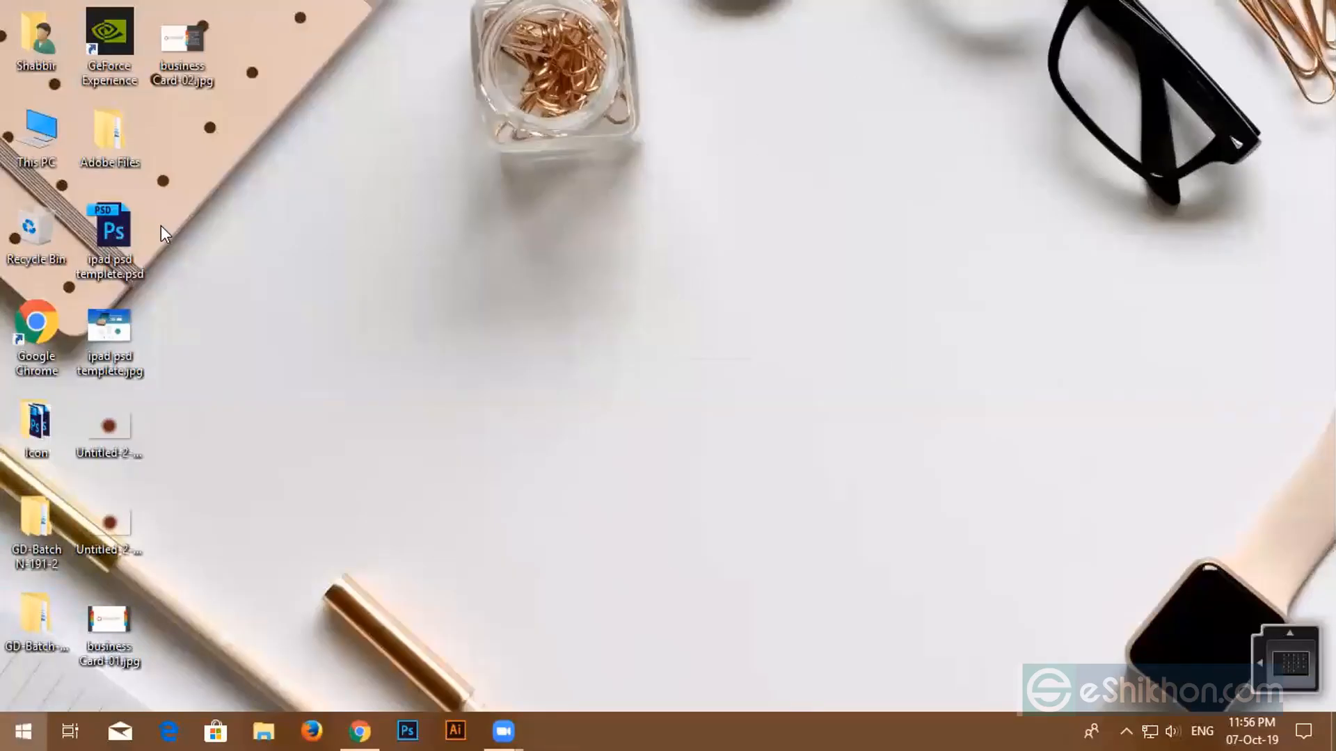
left_click(25, 731)
right_click(131, 341)
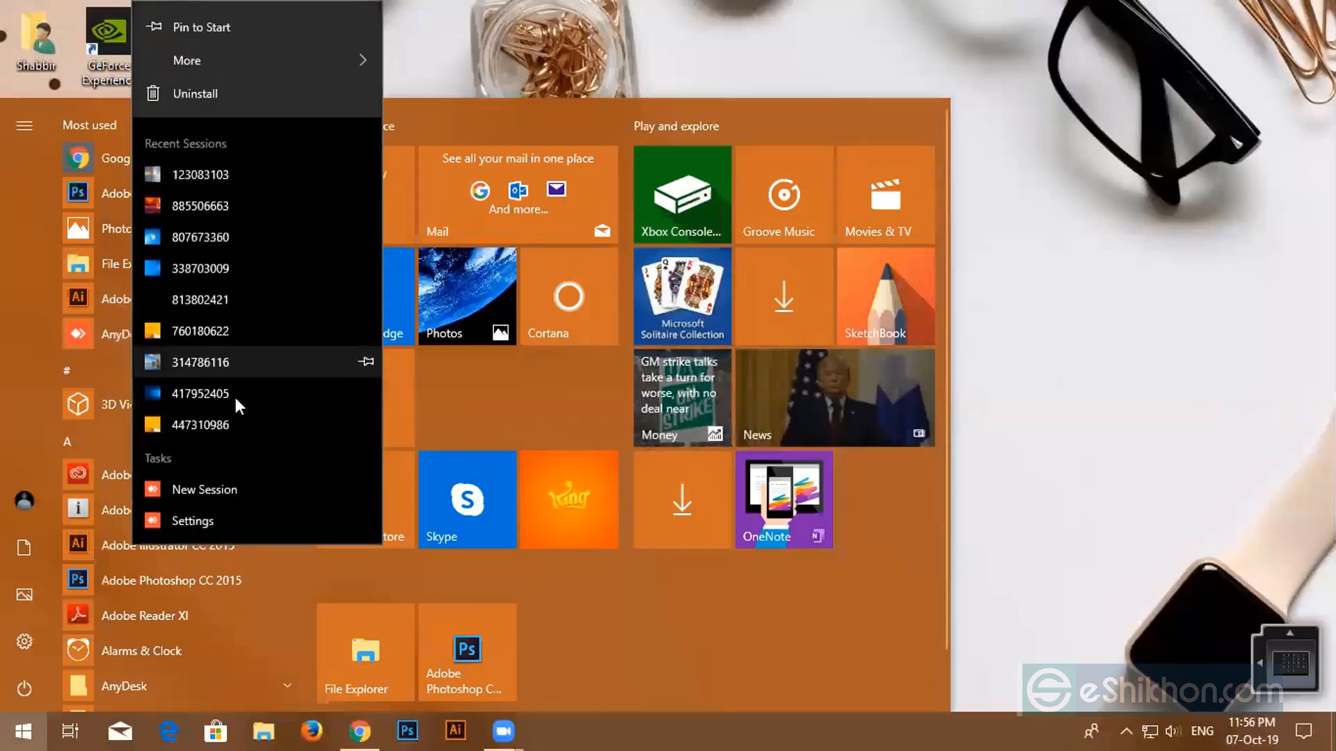
left_click(2, 353)
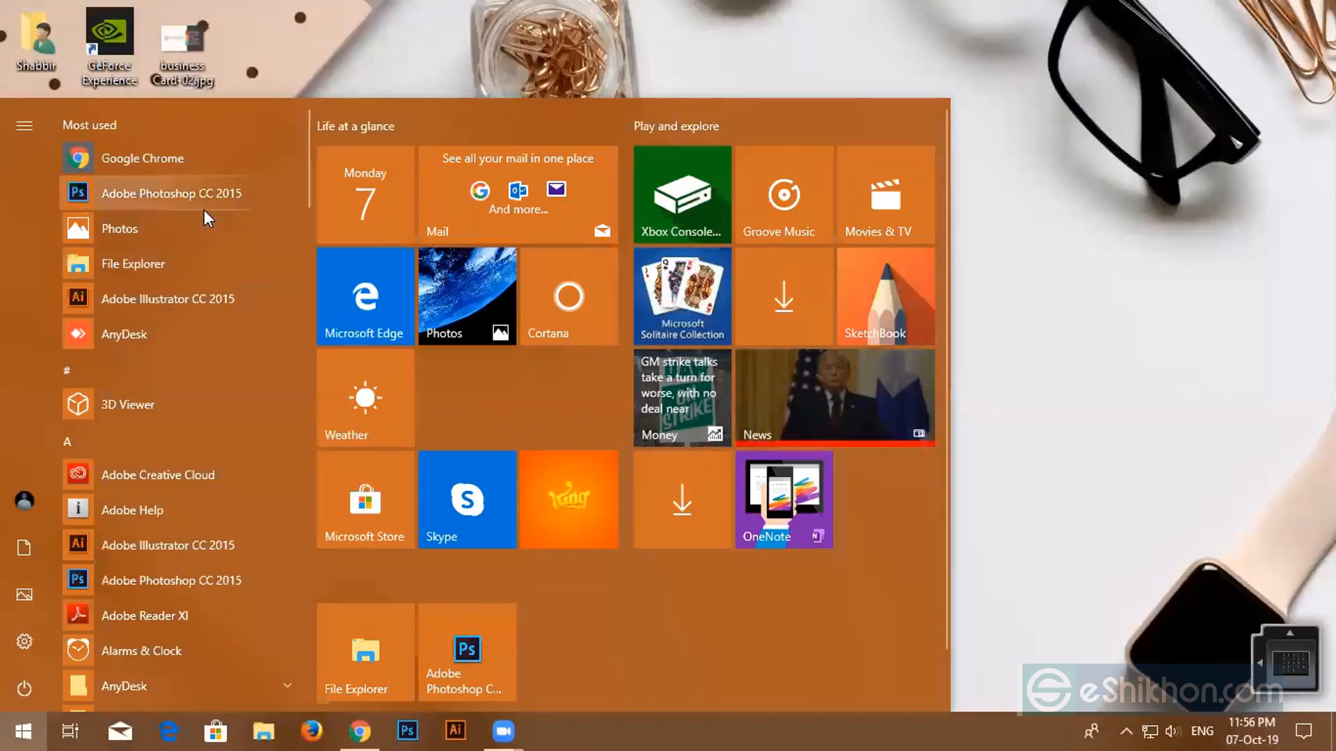
left_click(164, 263)
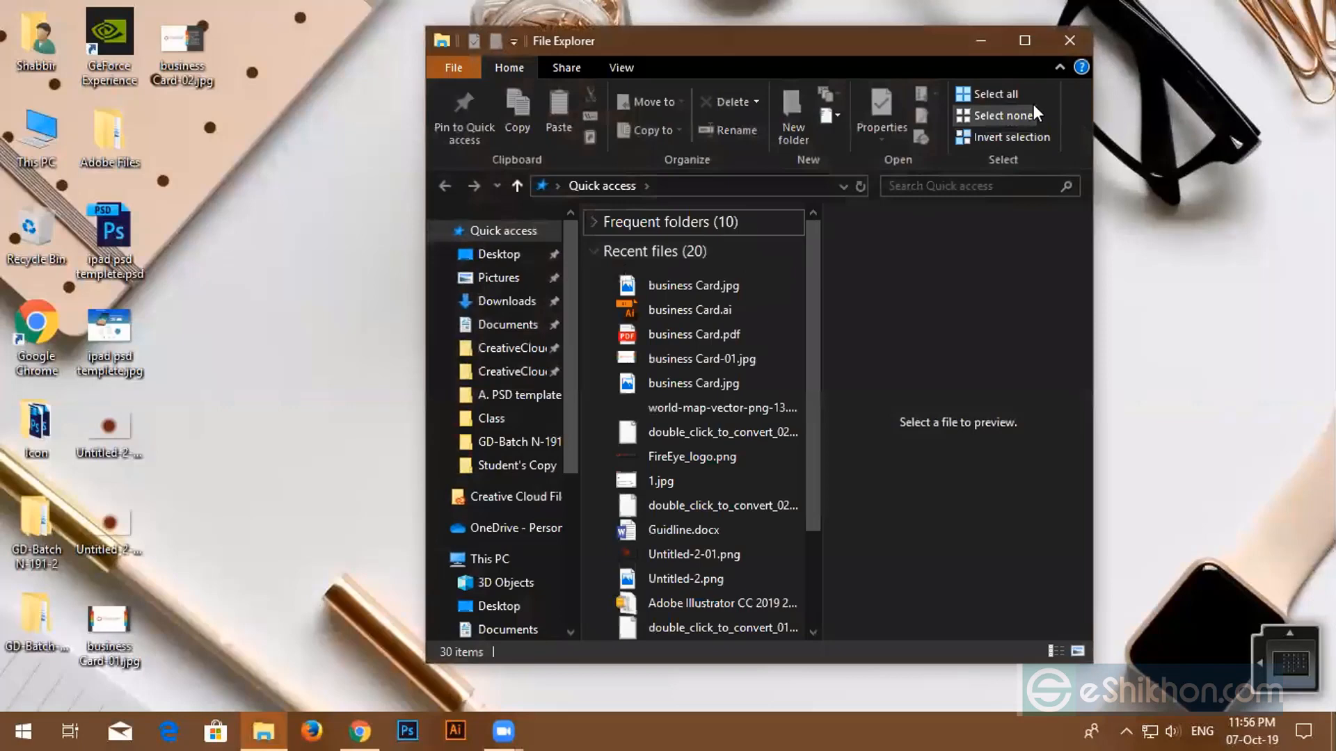
left_click(1070, 40)
- Open Programs and Features via Adobe Photoshop CC 2015's Uninstall, then close it without uninstalling
left_click(24, 730)
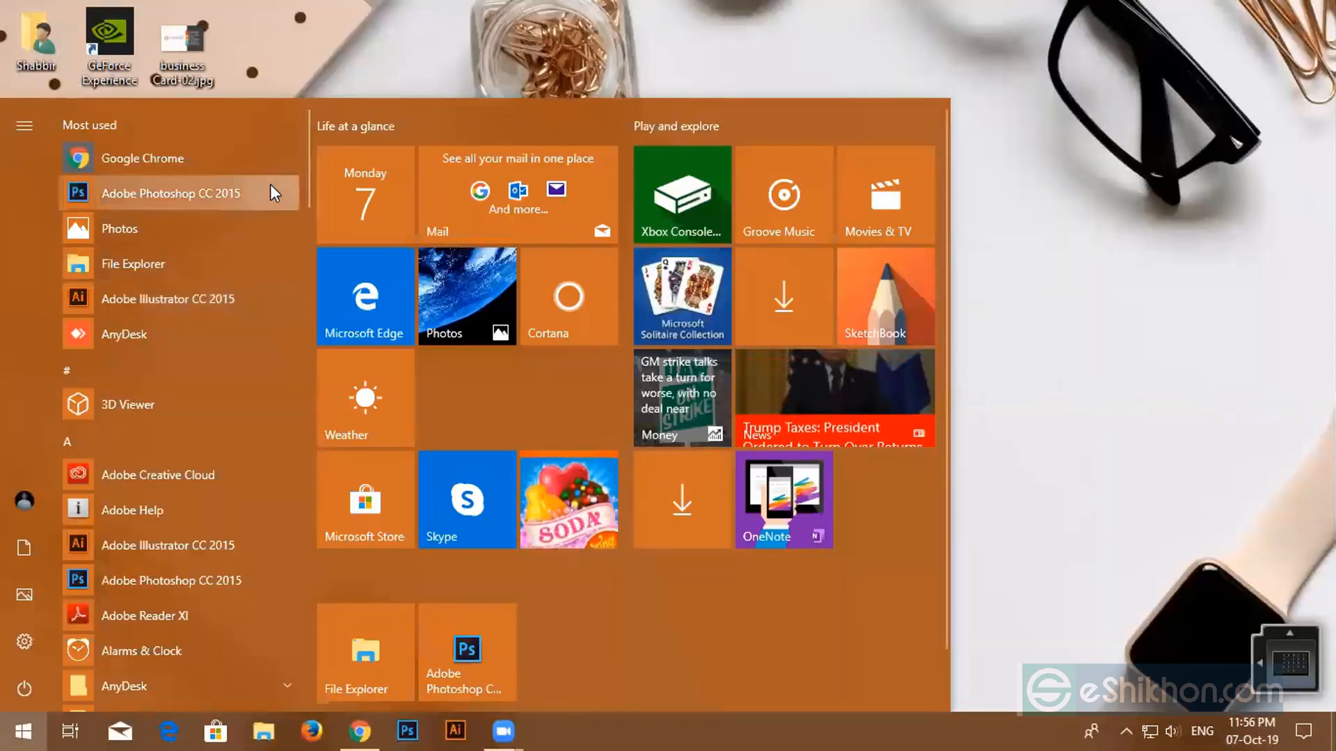
right_click(269, 185)
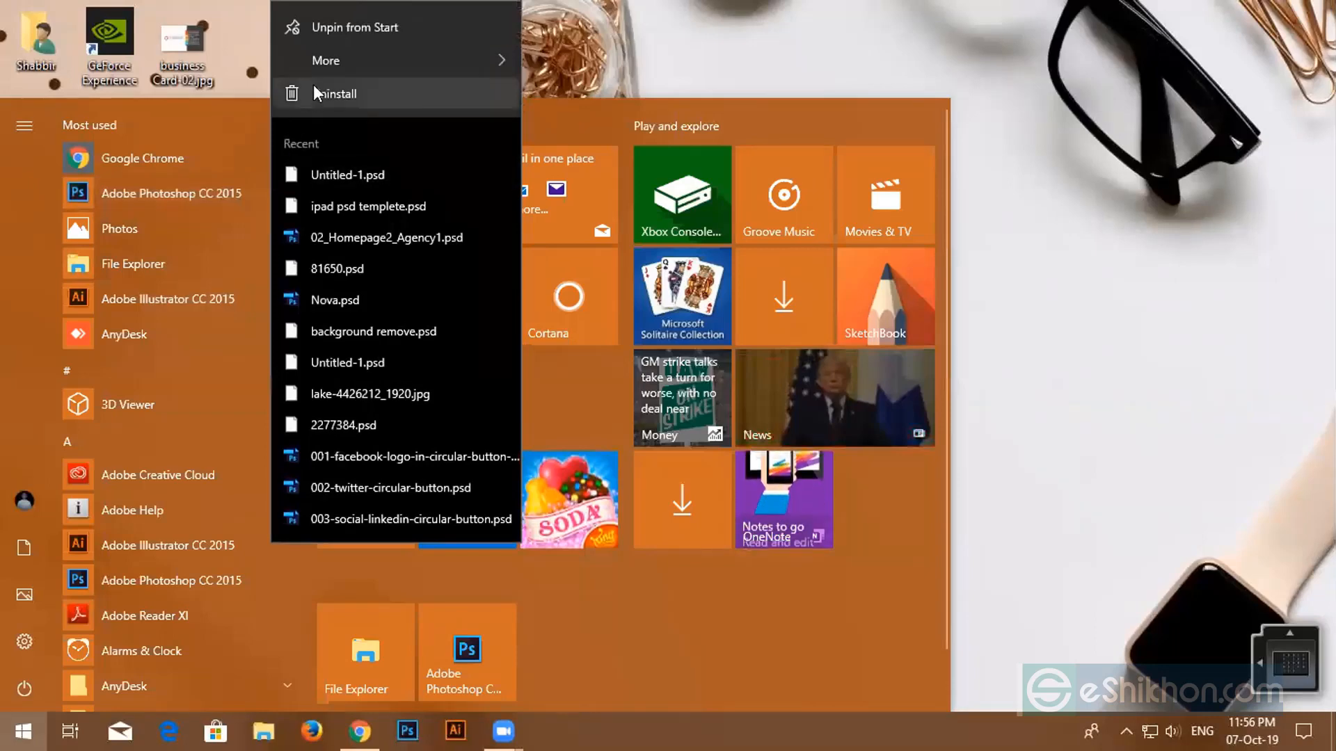
left_click(313, 90)
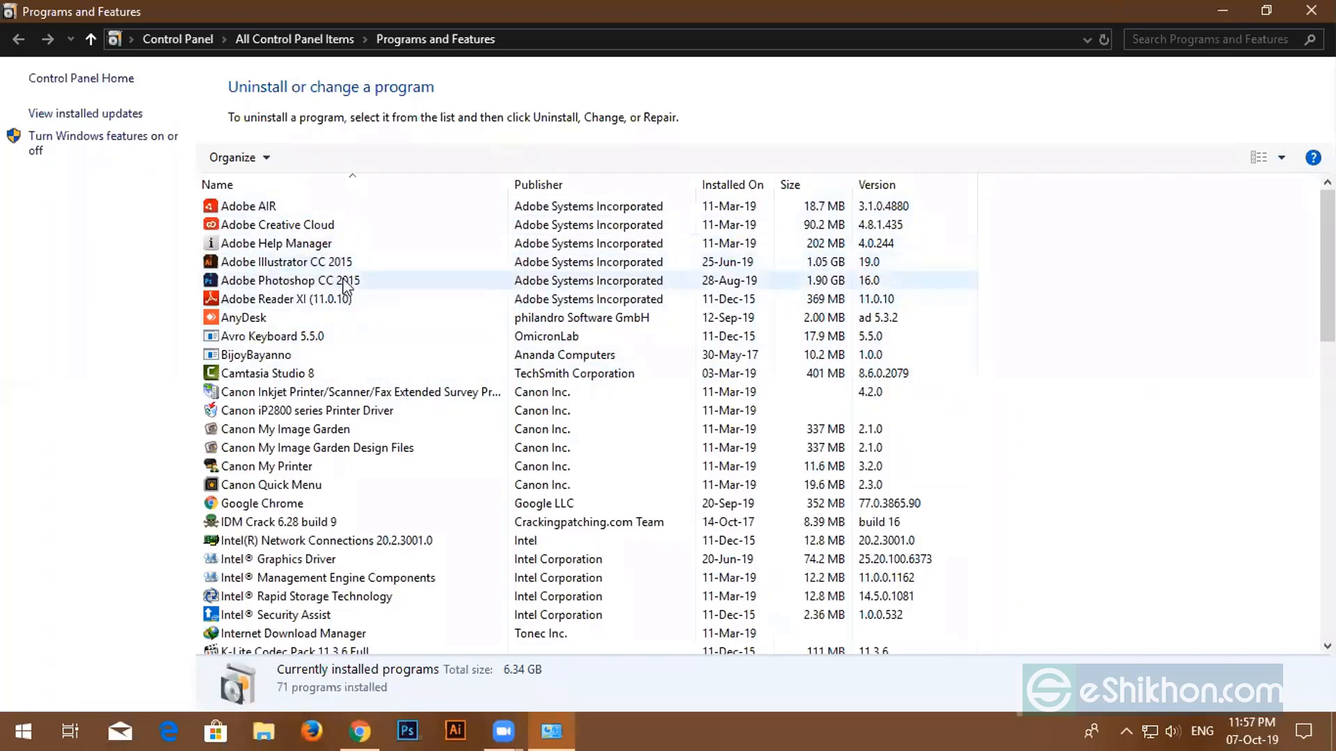
right_click(494, 274)
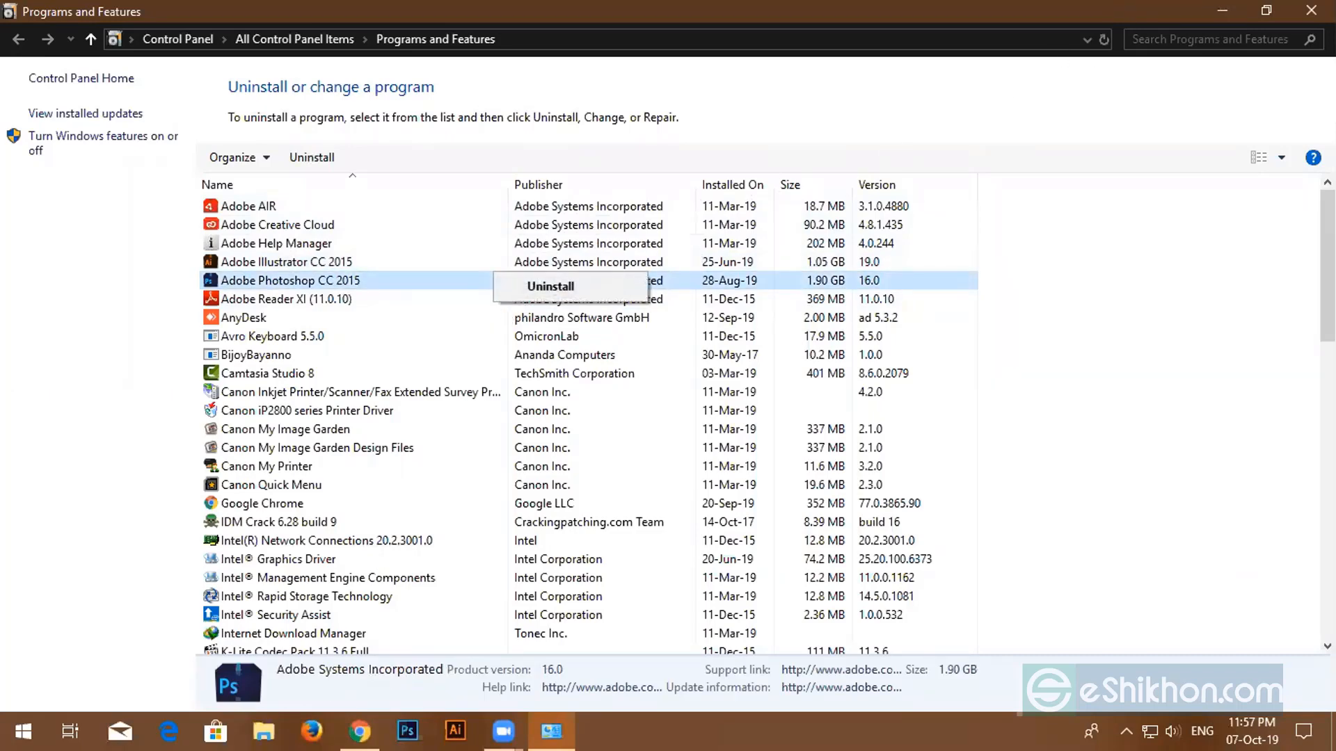
left_click(1311, 10)
left_click(1310, 10)
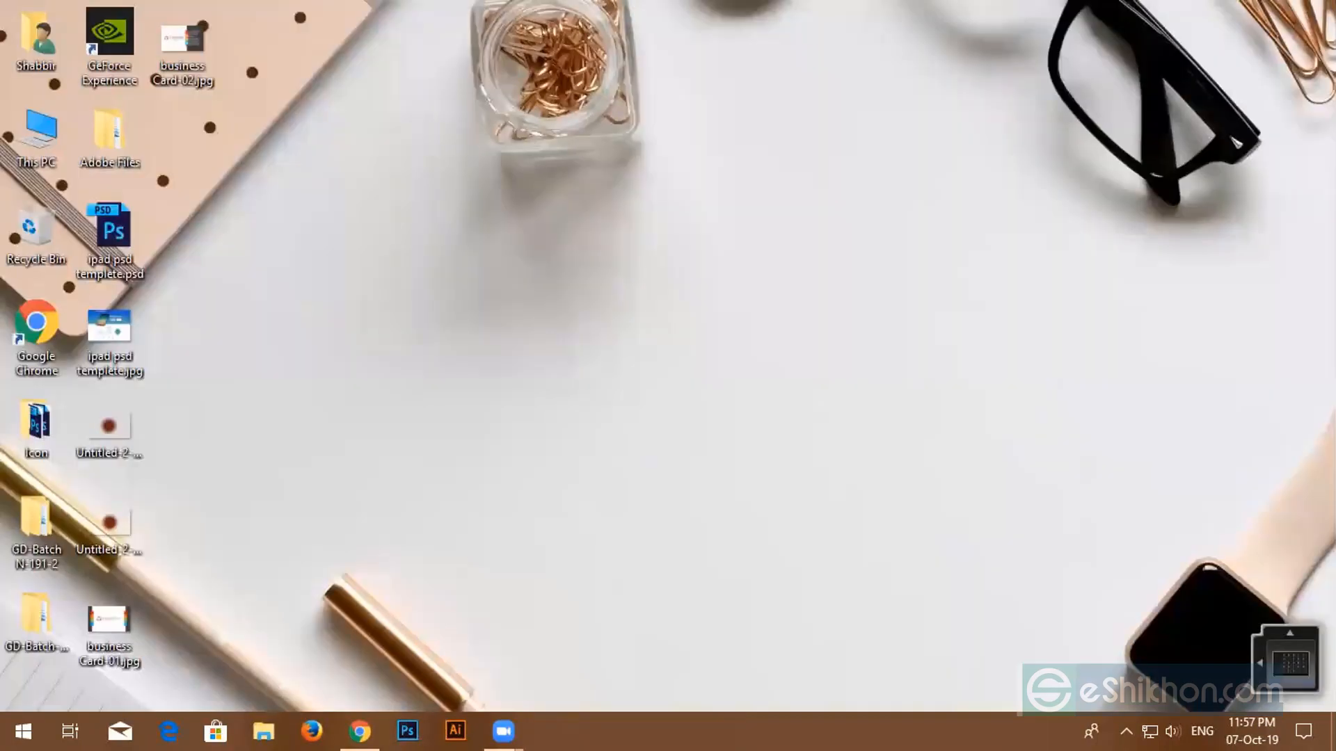
- Raise the speaker volume to 28
left_click(1171, 730)
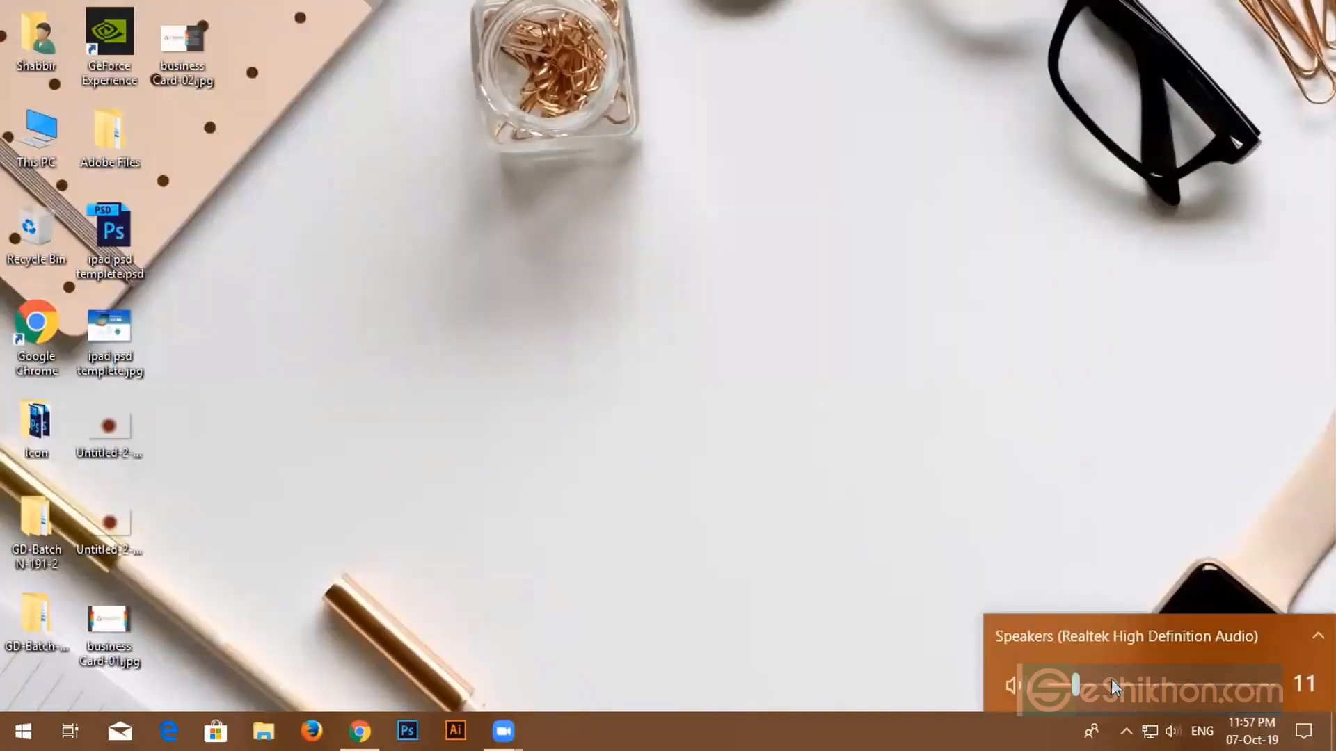
left_click(1106, 685)
left_click(624, 387)
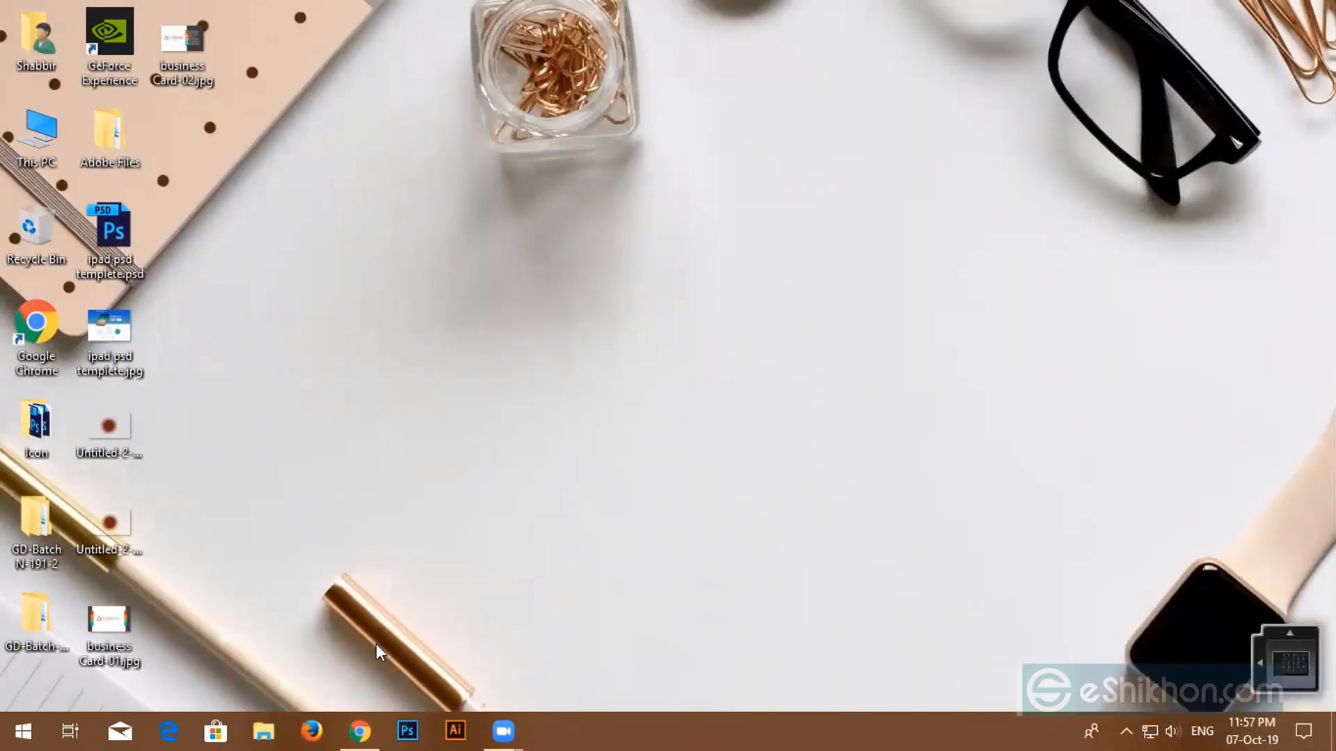
- Launch AnyDesk and reconnect to the pasted remote desk address
left_click(24, 729)
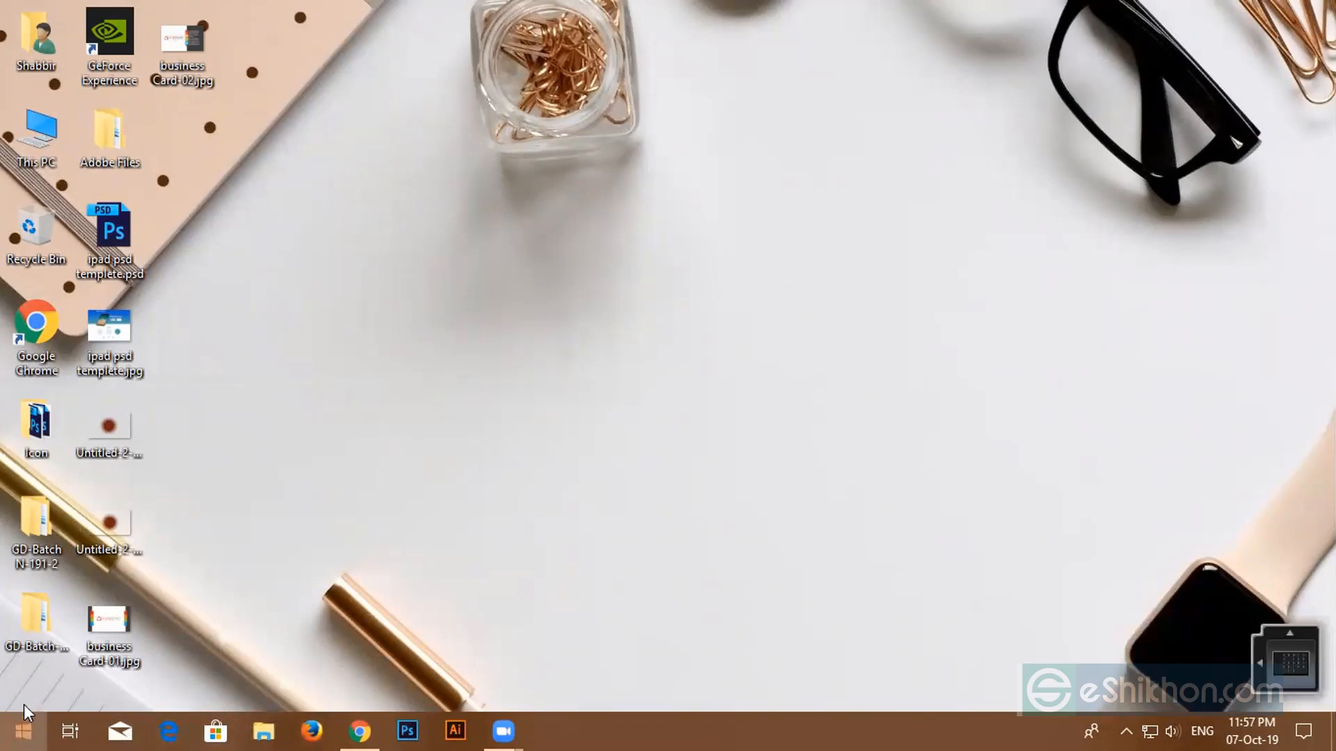
left_click(101, 335)
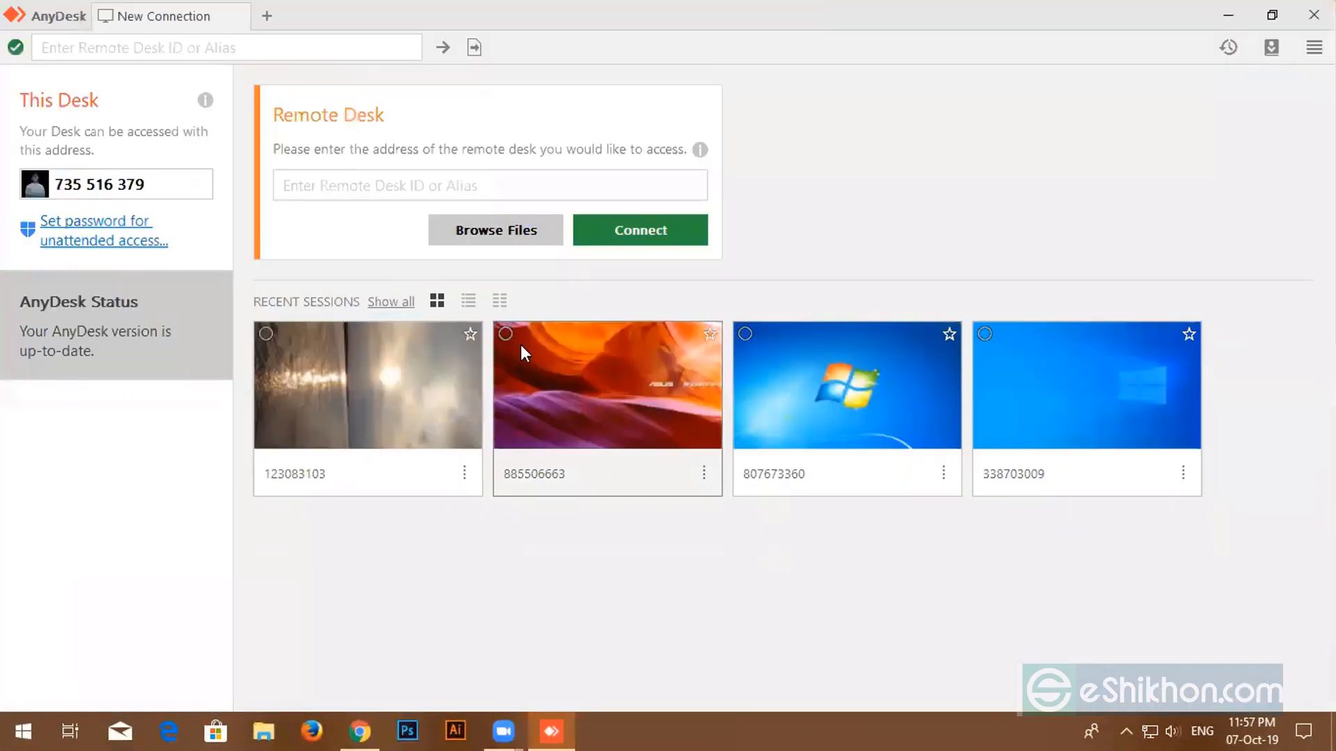
left_click(334, 183)
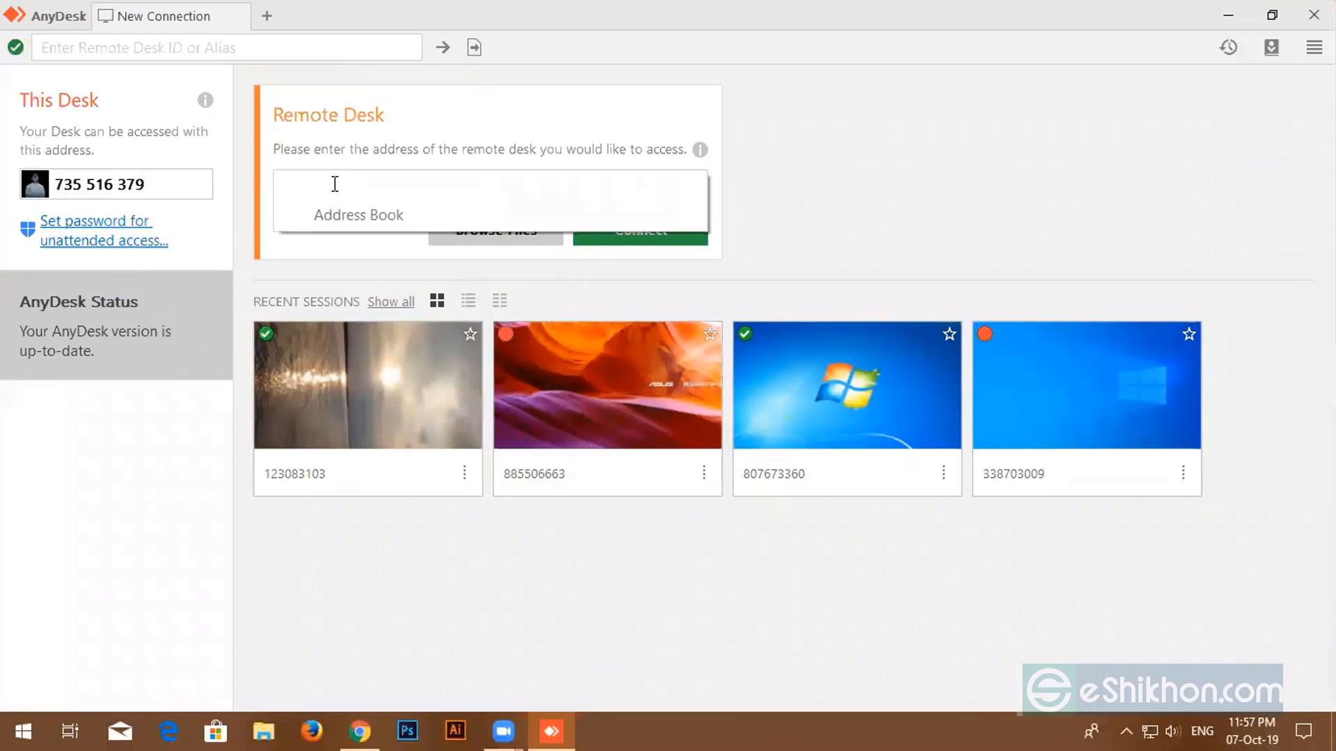
key("Return")
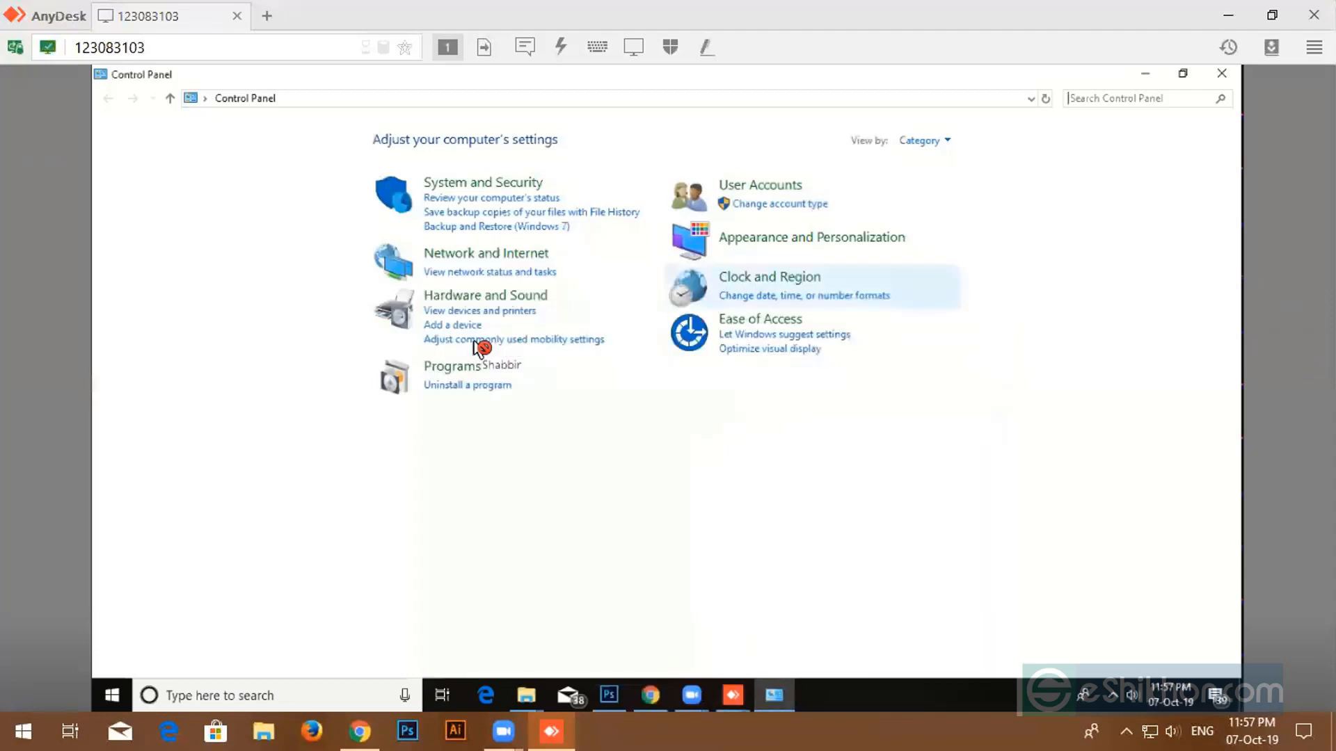
- Open the remote computer's installed programs list and lower the speaker volume to 9
left_click(467, 384)
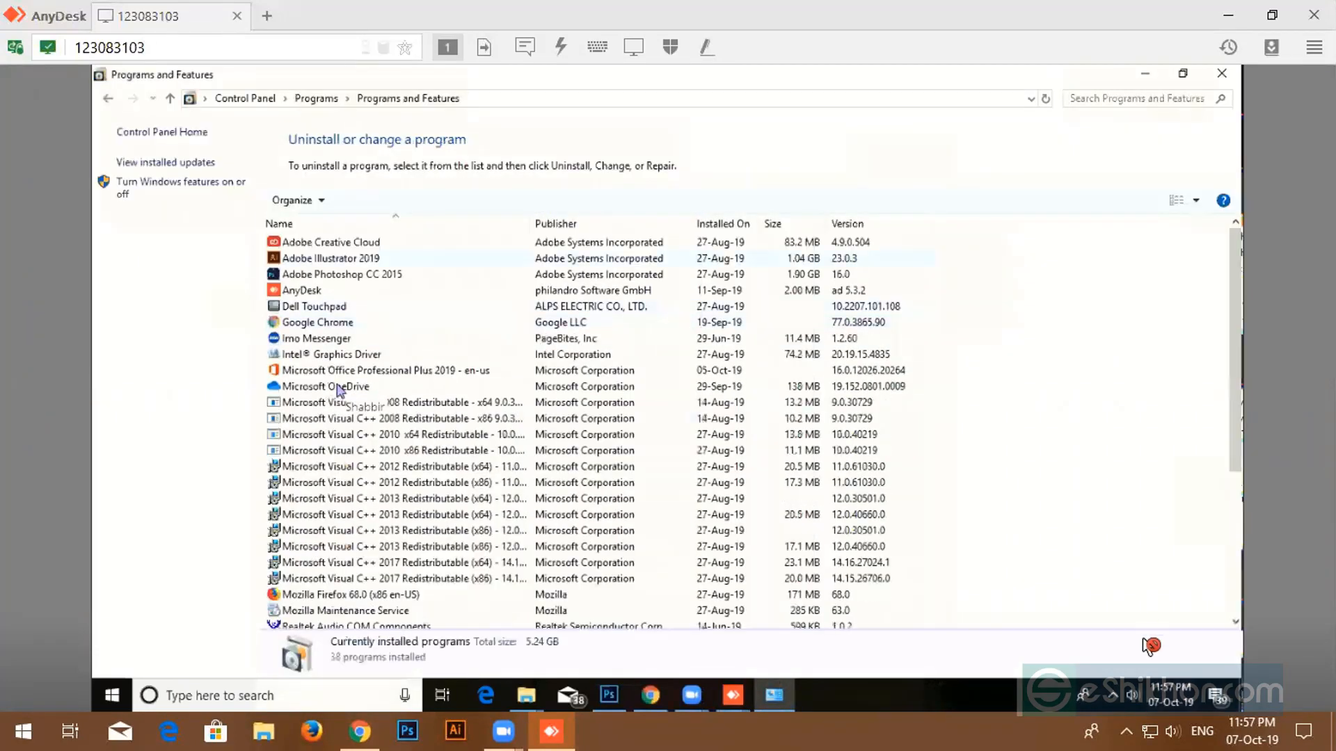
left_click(1173, 731)
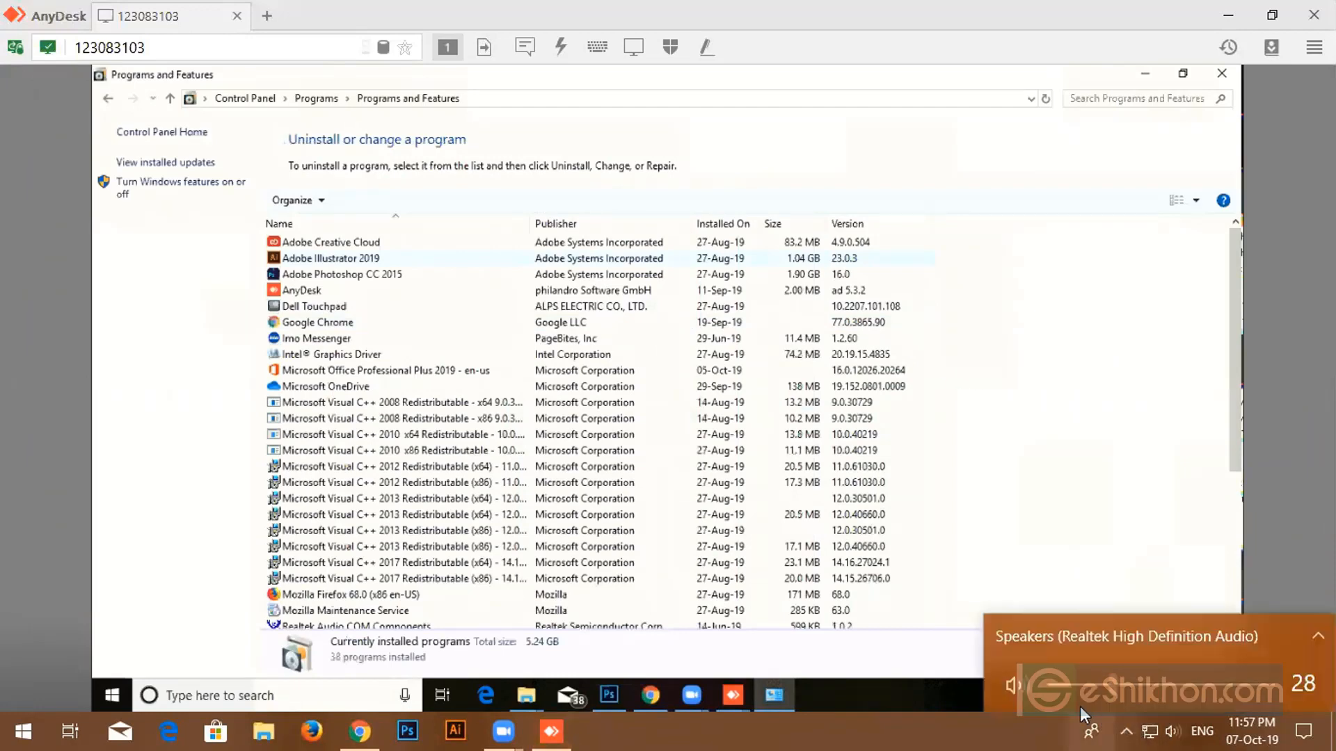
left_click_drag(1113, 685, 1072, 686)
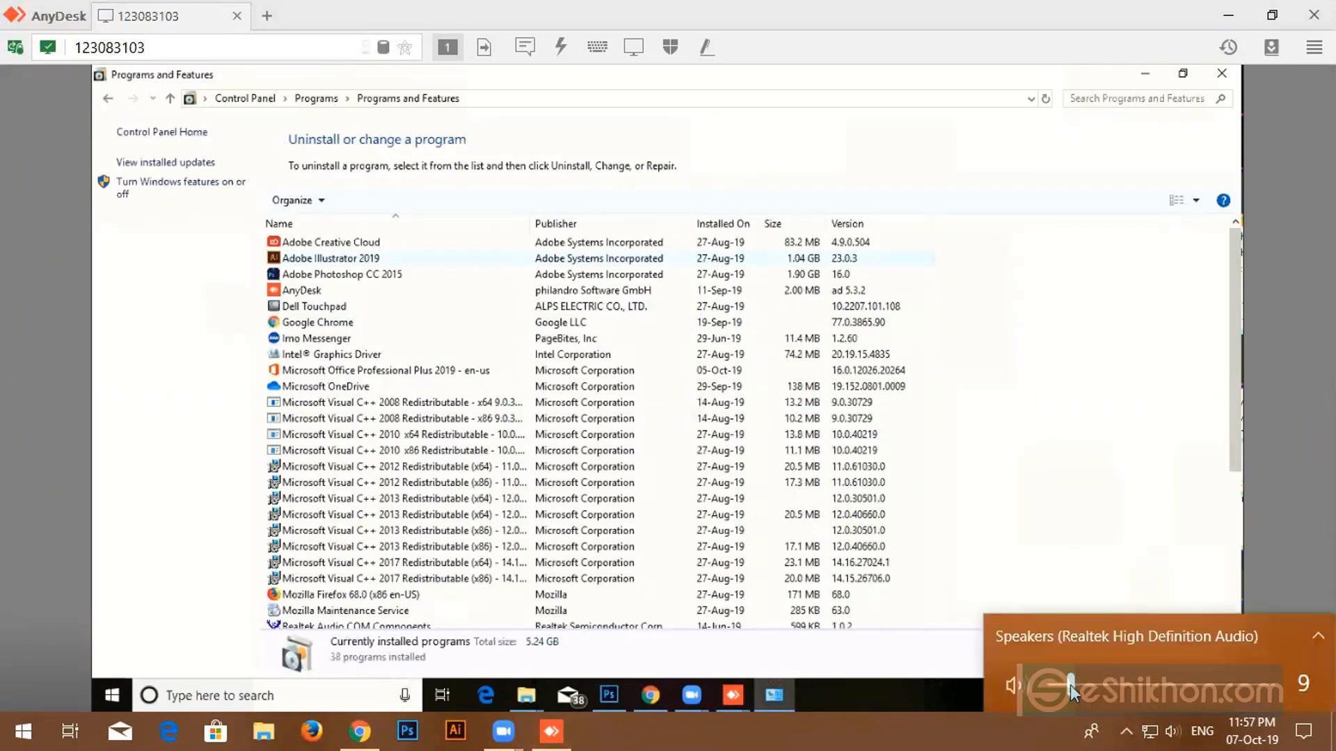
- Start uninstalling Adobe Illustrator 2019 through its Uninstall/Change option
left_click(342, 261)
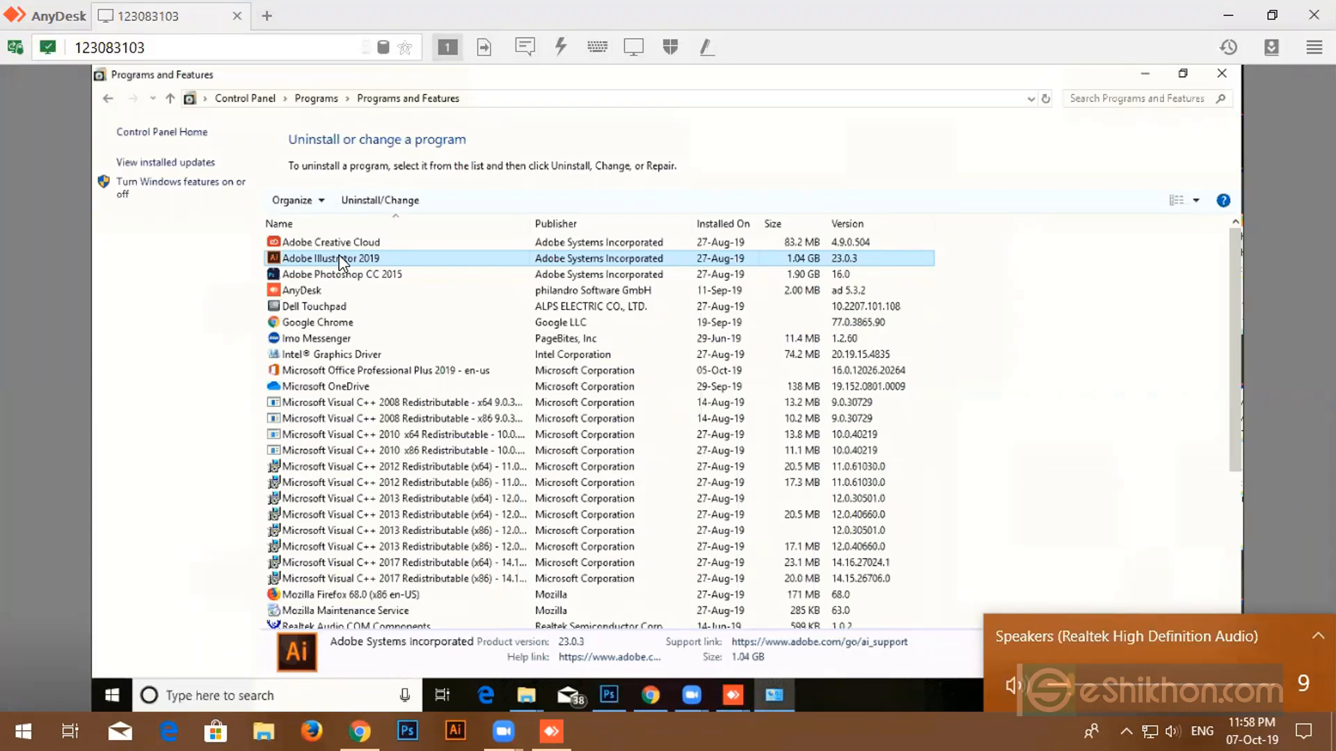
right_click(340, 258)
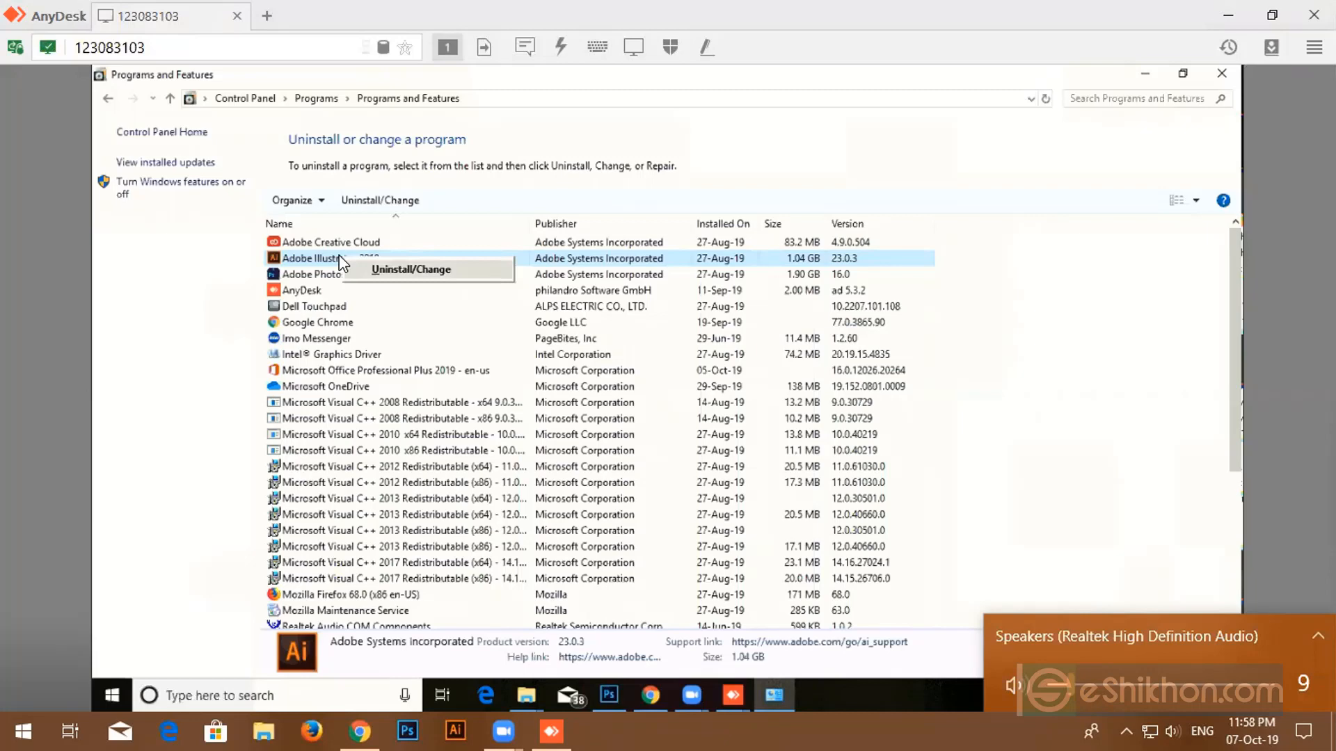
left_click(340, 258)
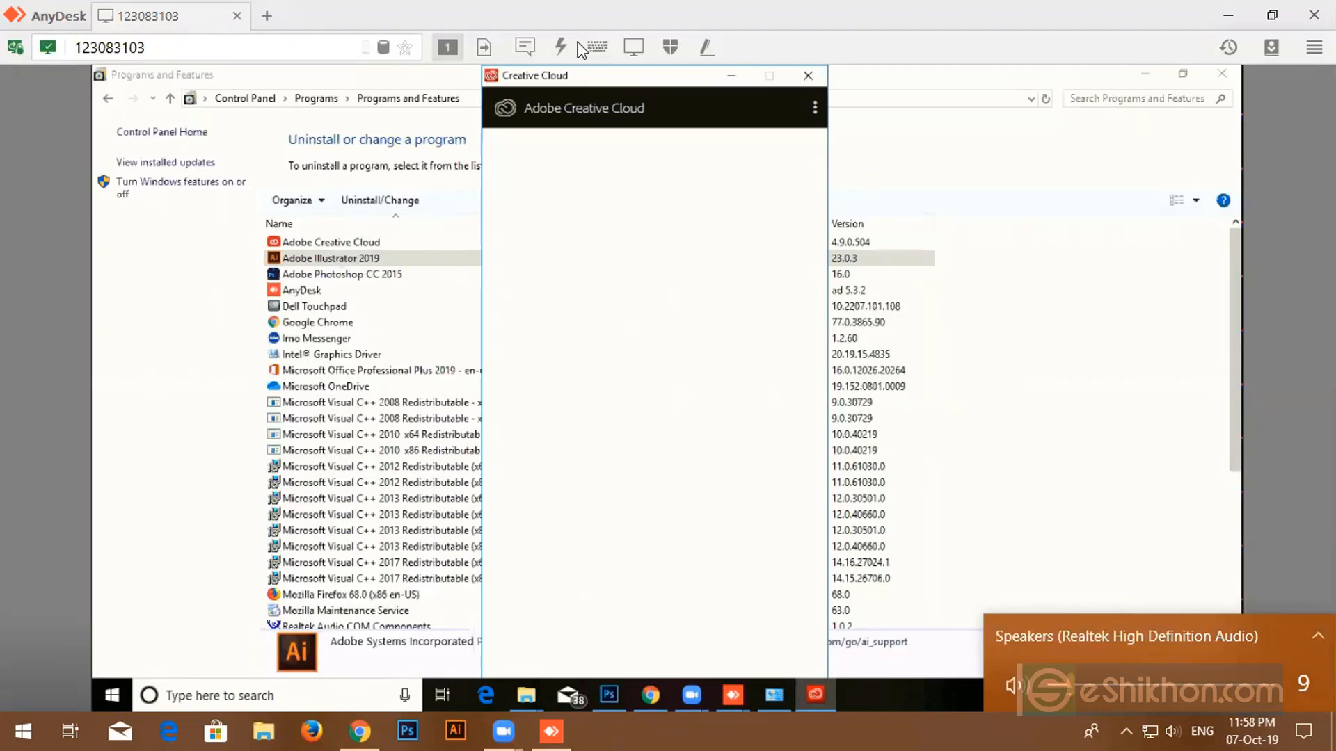
- Minimize AnyDesk and refresh the local desktop three times
left_click(1229, 15)
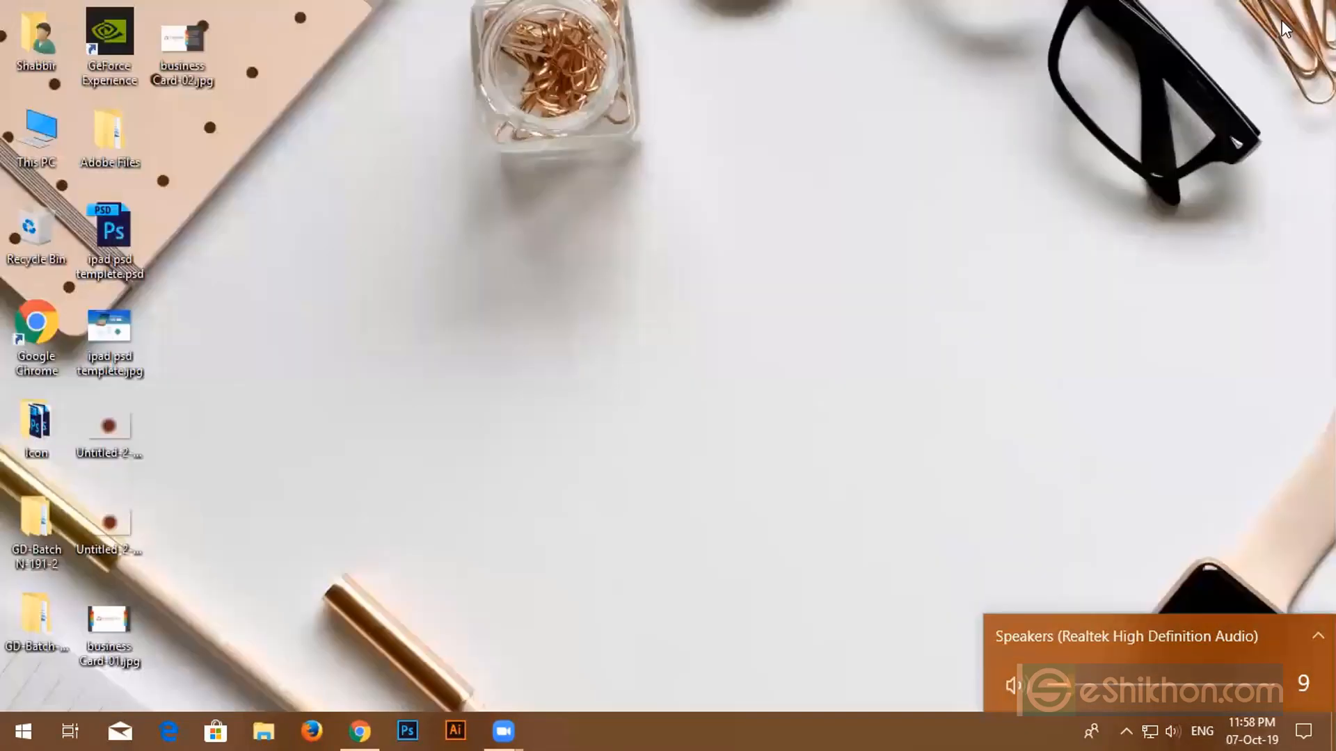
right_click(483, 373)
left_click(537, 427)
right_click(452, 165)
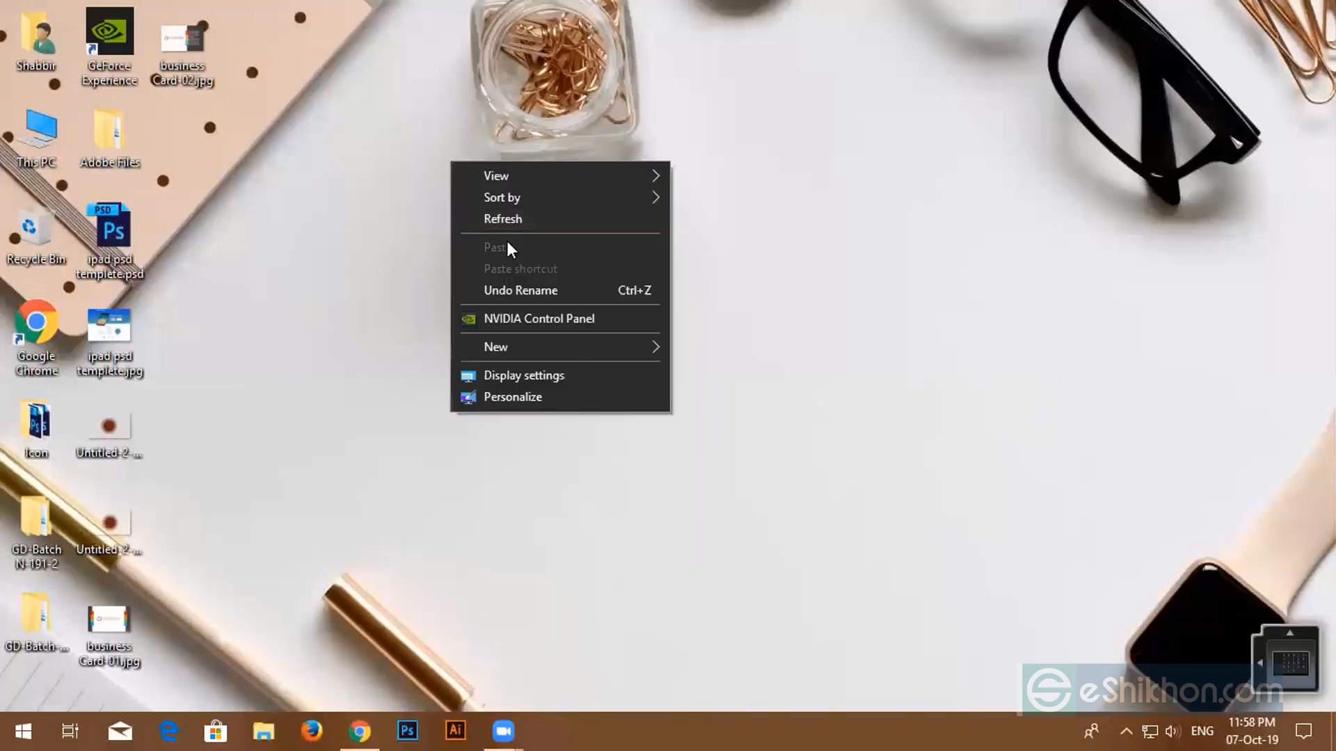
left_click(507, 219)
right_click(479, 169)
left_click(498, 223)
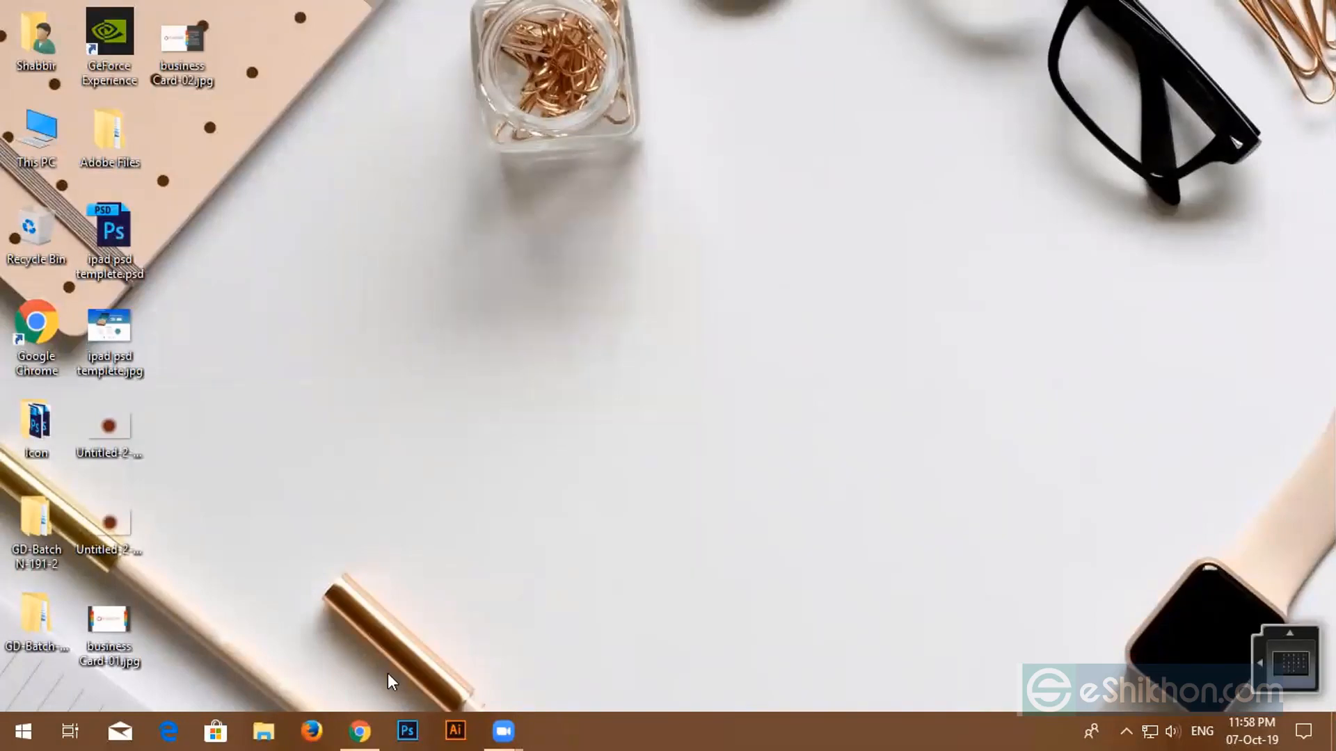
- Open the speaker volume control and refresh the desktop twice more
left_click(1173, 731)
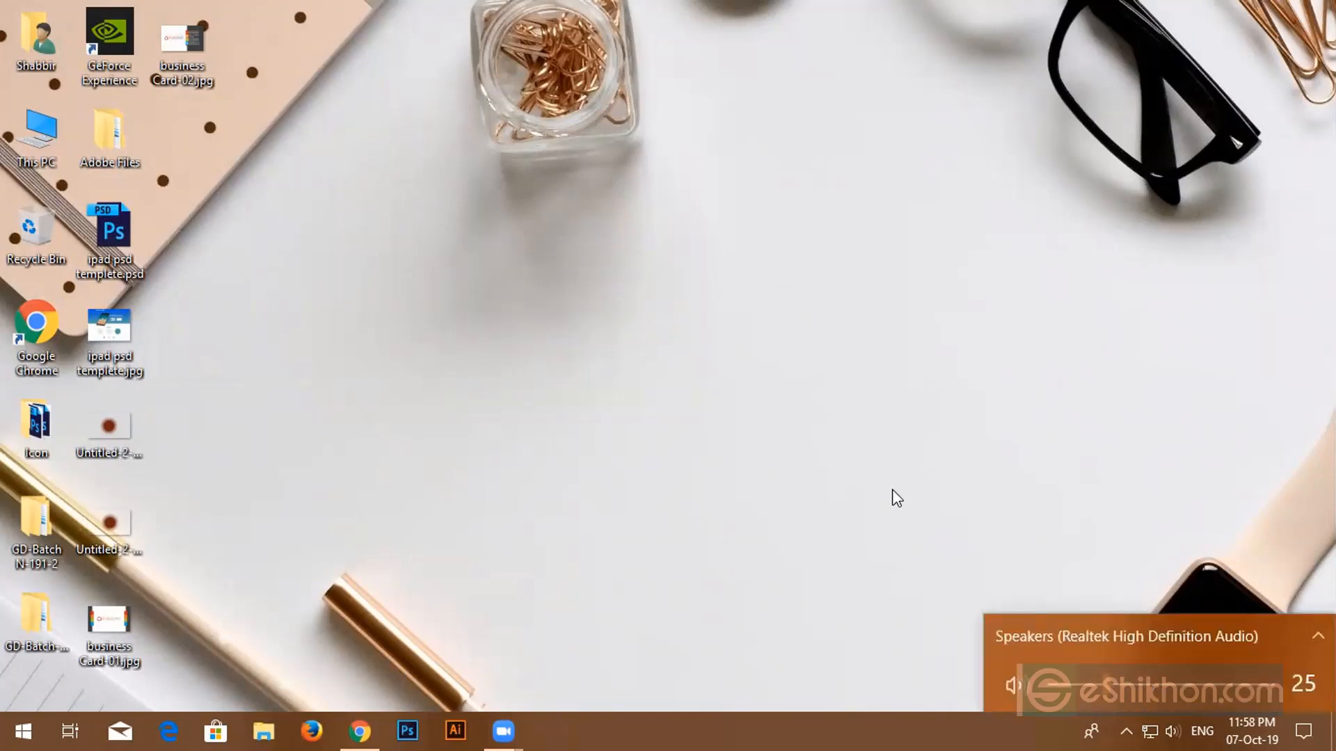
right_click(648, 192)
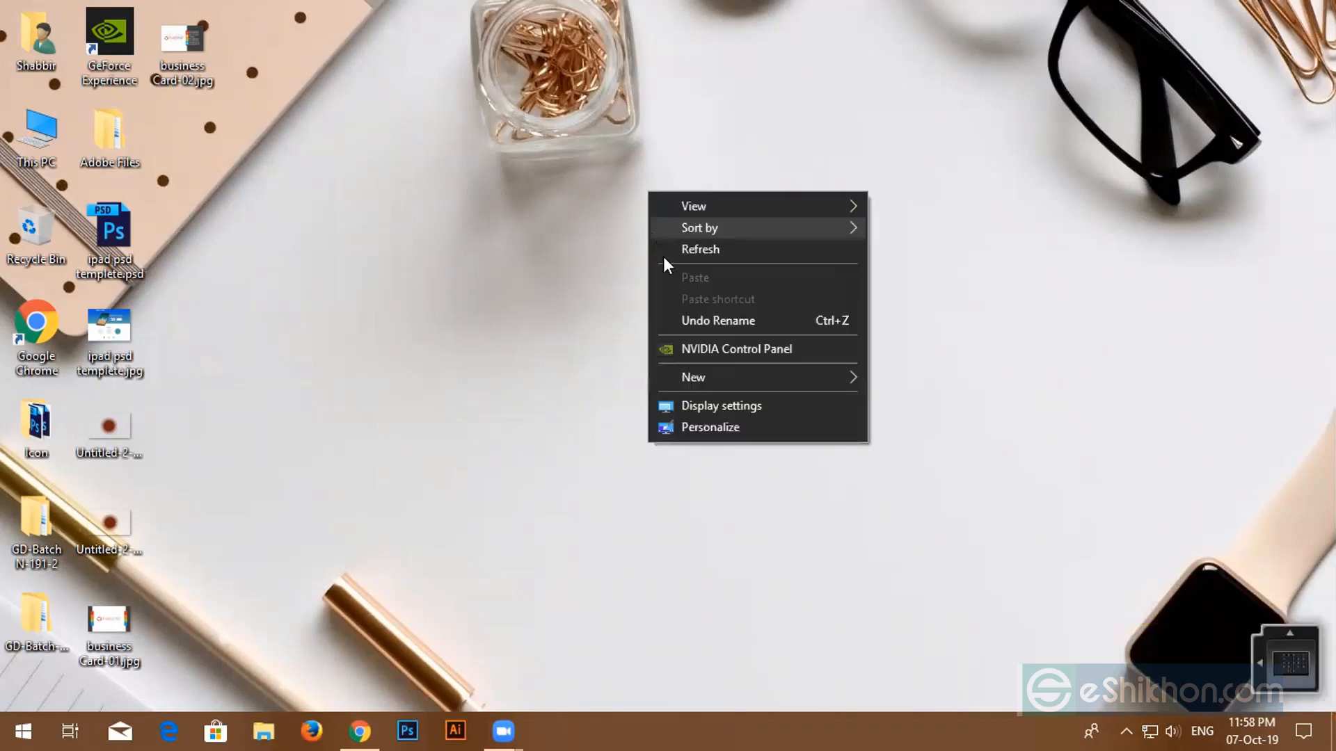
left_click(664, 250)
right_click(564, 211)
left_click(598, 270)
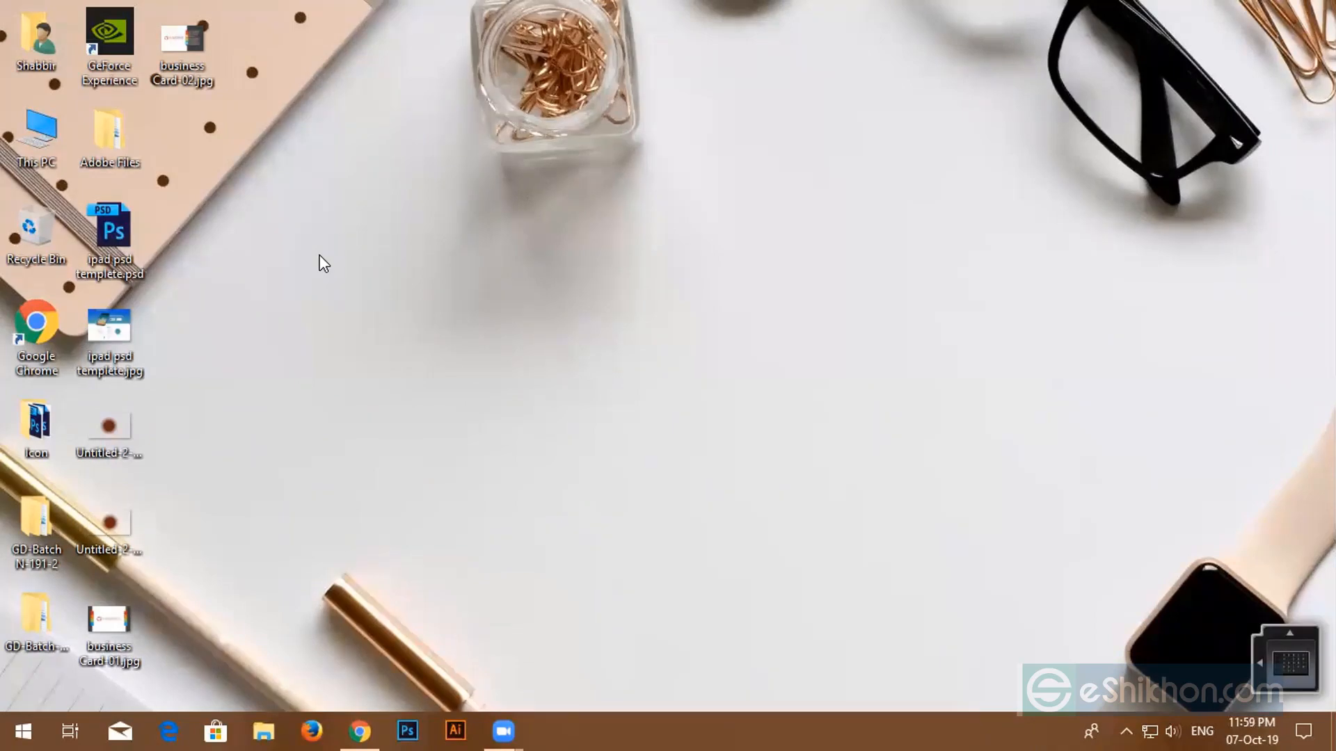
- Drag across the desktop, then restore Chrome showing the Zoom post-attendee page
left_click_drag(263, 112, 1129, 513)
left_click_drag(299, 107, 1014, 475)
left_click_drag(1087, 14, 1278, 68)
left_click(360, 730)
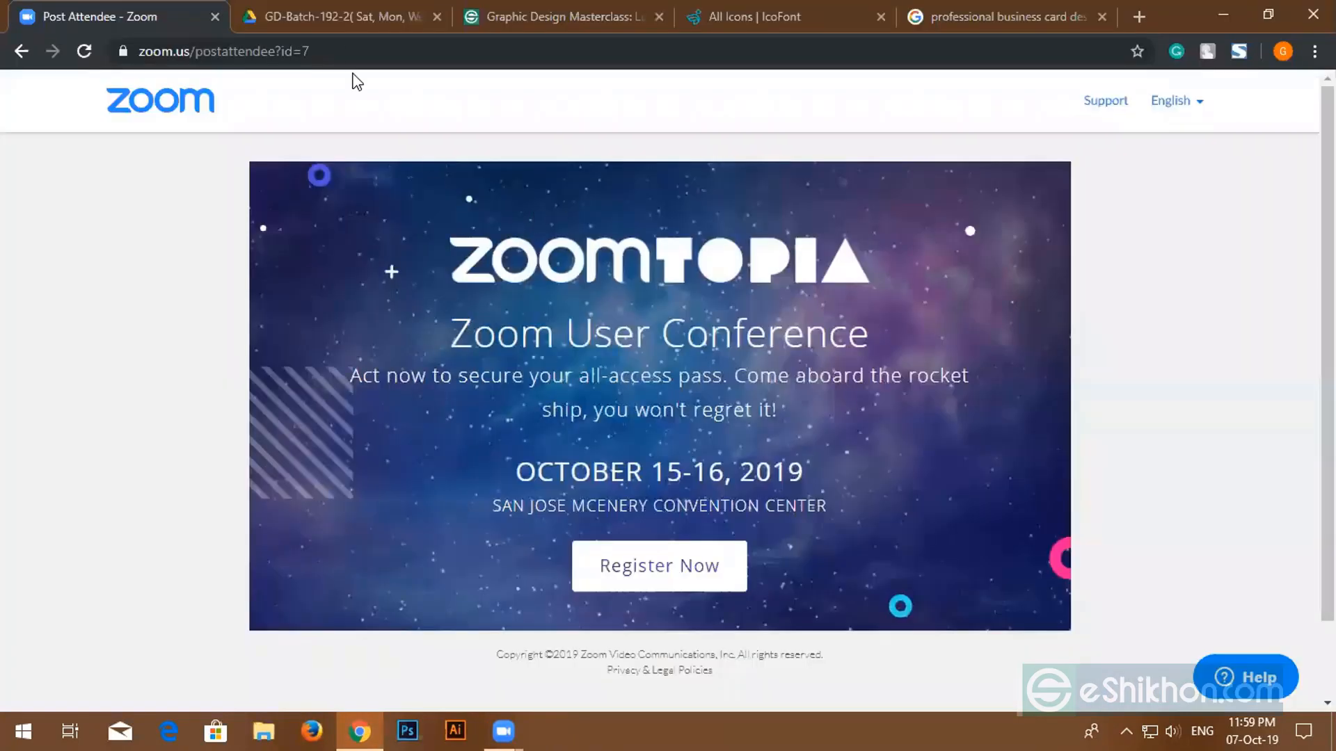